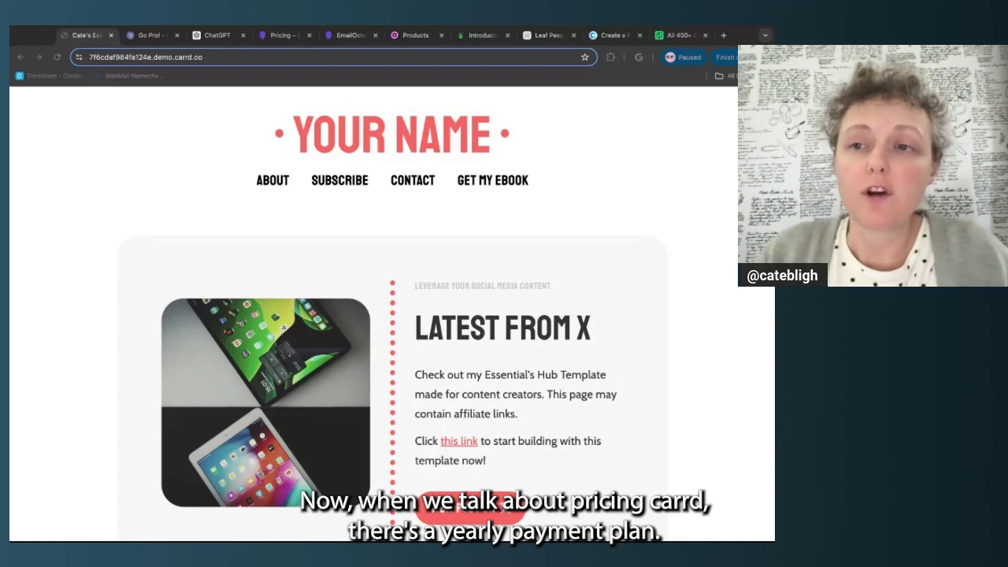
# Switch to the carrd.co/pro Compare Plans tab listing Pro Lite, Standard and Plus yearly prices
pyautogui.click(237, 99)
pyautogui.hotkey('ctrl', 'Tab')
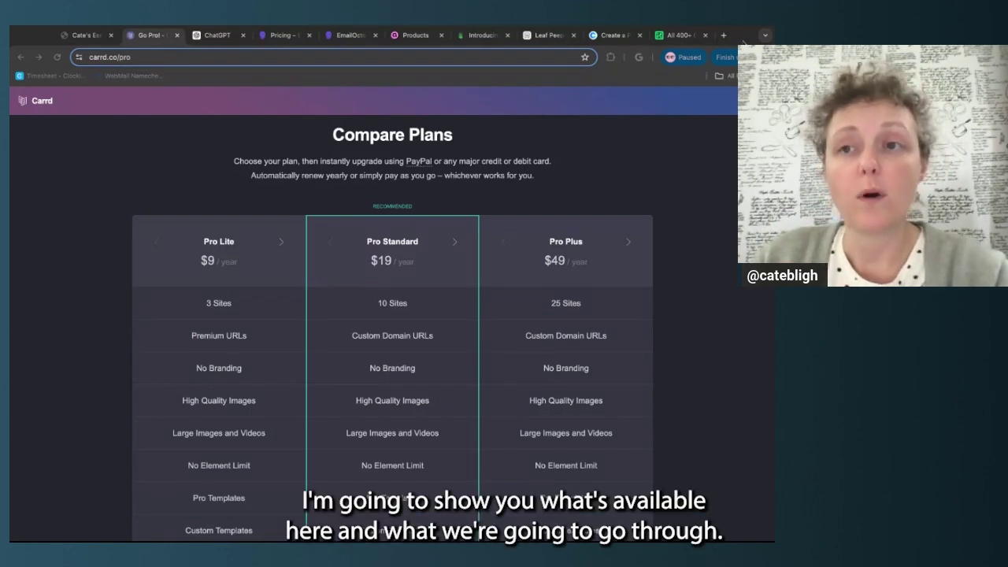
pyautogui.click(743, 42)
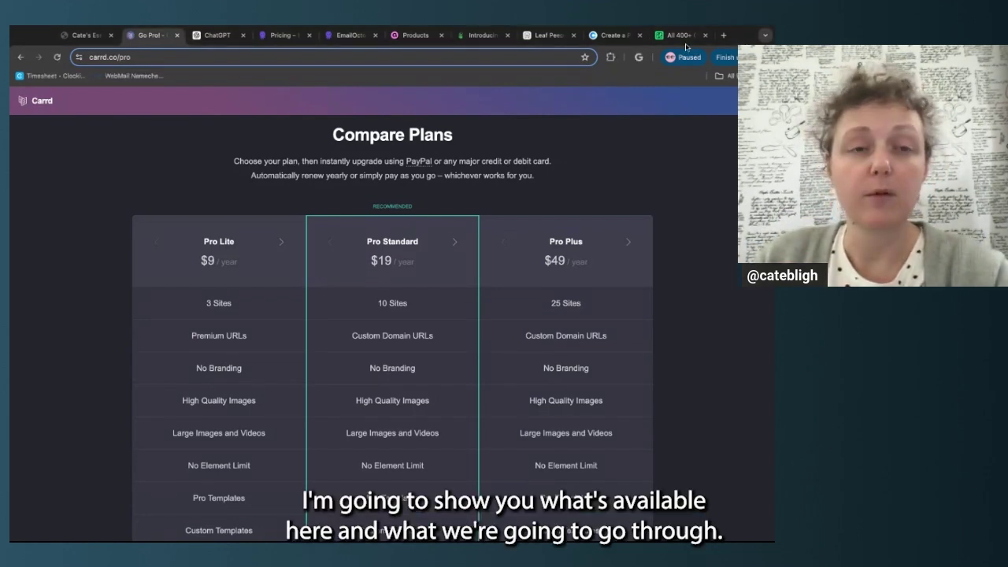
# Return to the first tab with the demo template's Your Name header
pyautogui.click(87, 35)
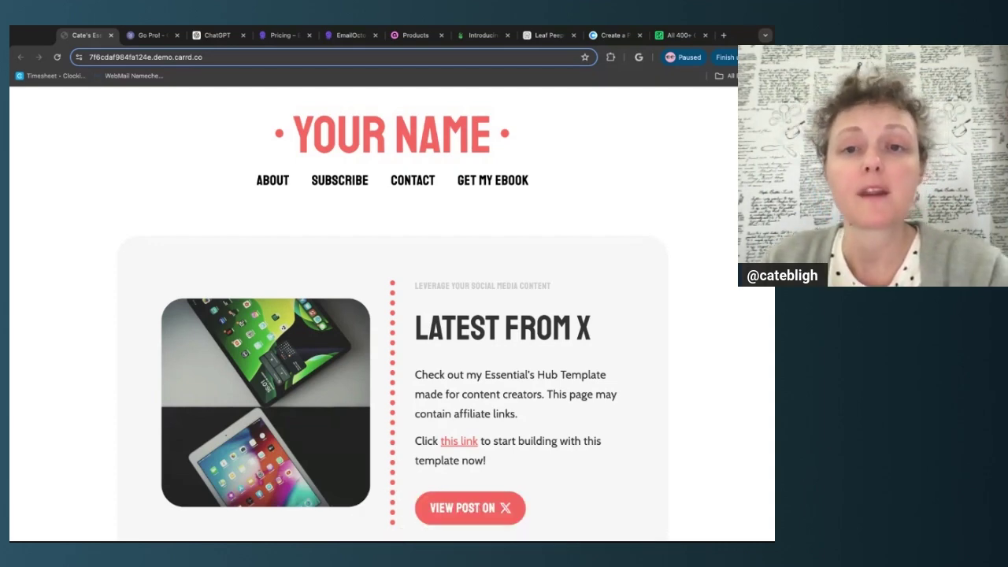
pyautogui.scroll(-15, 393, 315)
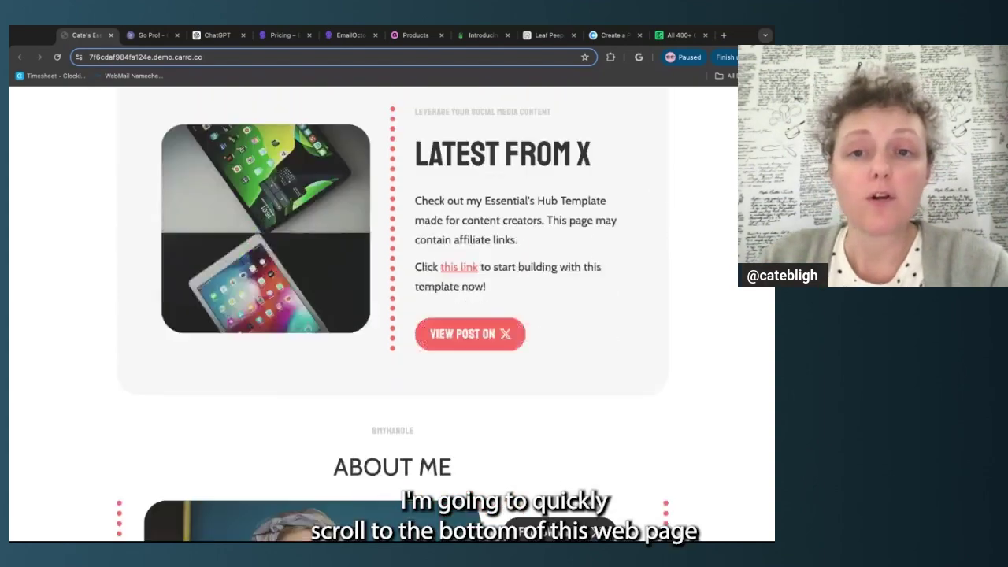
pyautogui.scroll(-10, 200, 323)
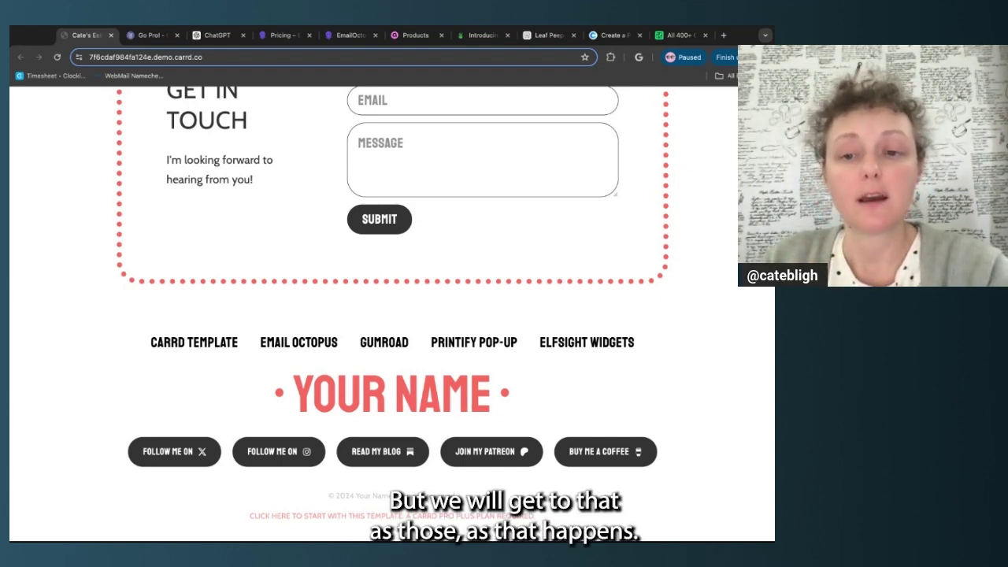
pyautogui.scroll(20, 393, 314)
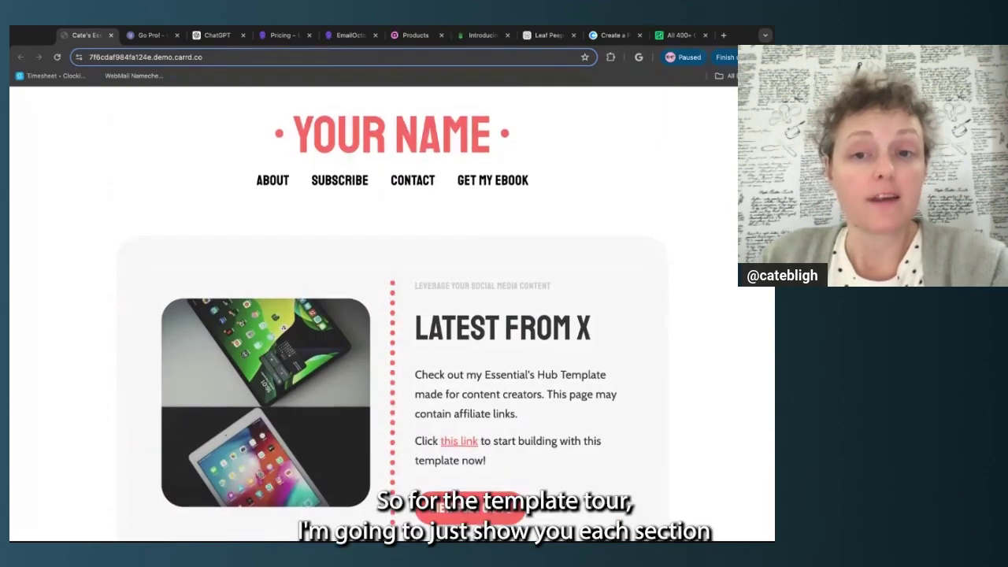
pyautogui.scroll(-2, 392, 314)
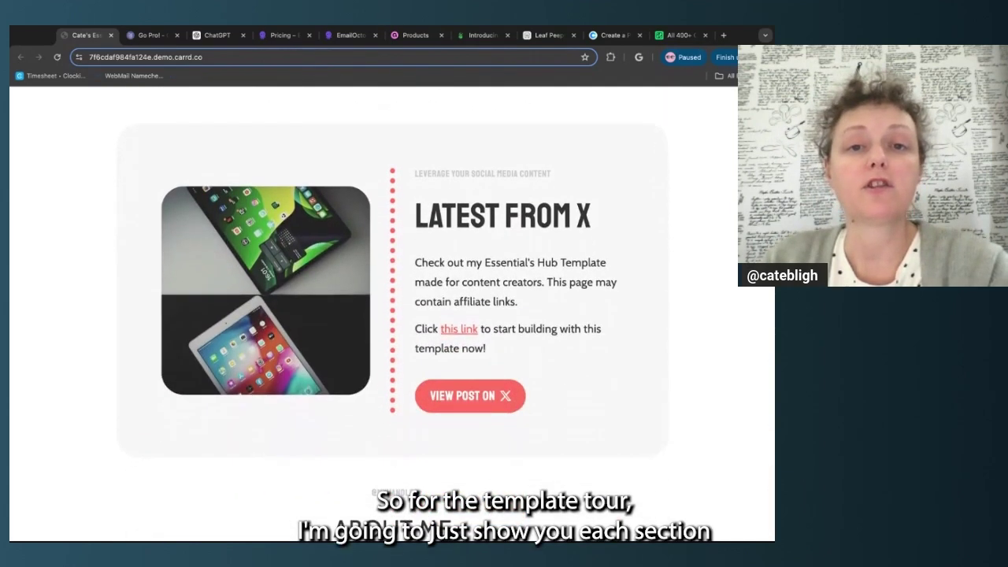
pyautogui.scroll(2, 393, 314)
pyautogui.click(269, 180)
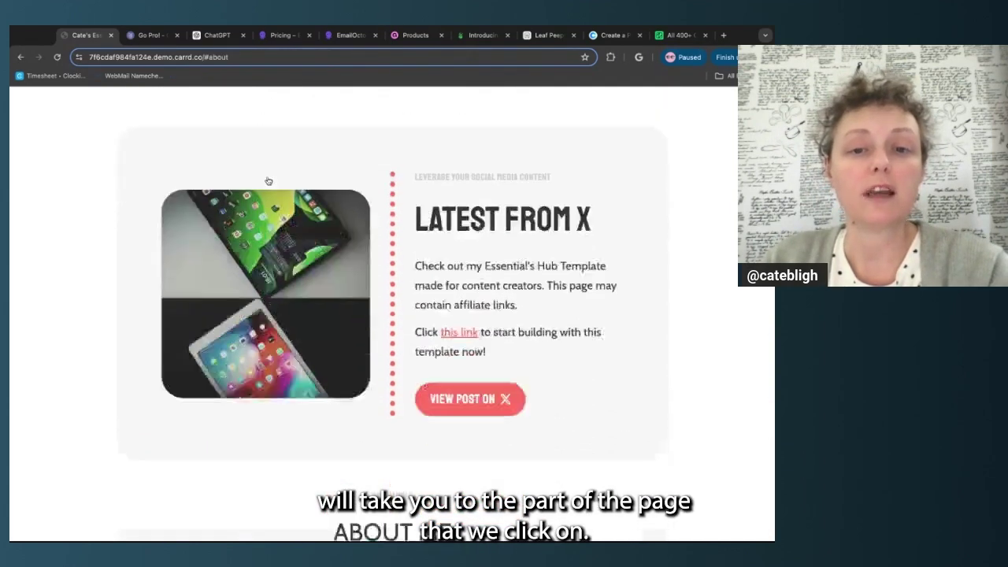
pyautogui.scroll(5, 316, 182)
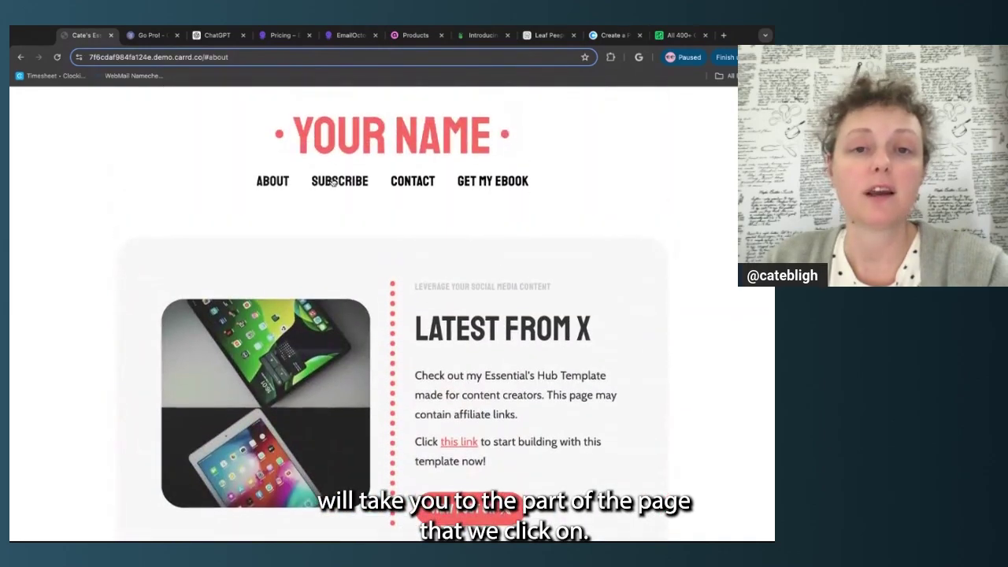
pyautogui.click(333, 182)
pyautogui.scroll(5, 333, 182)
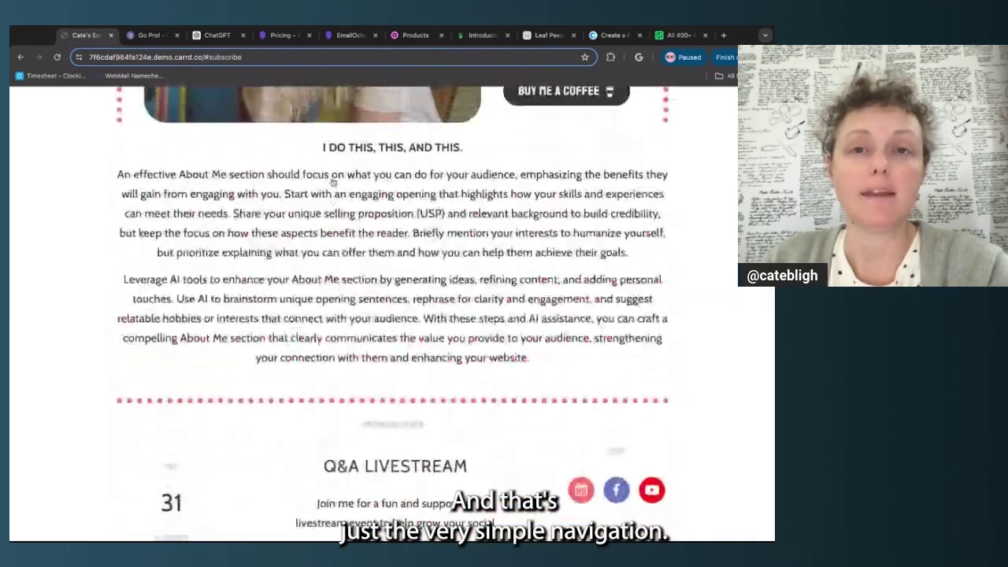
pyautogui.scroll(5, 332, 182)
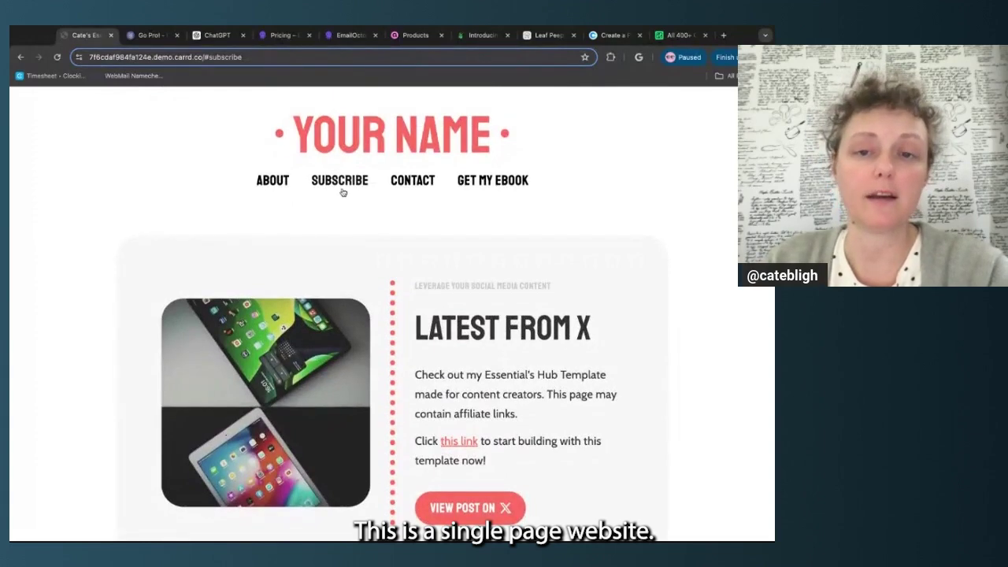
pyautogui.scroll(-3, 407, 249)
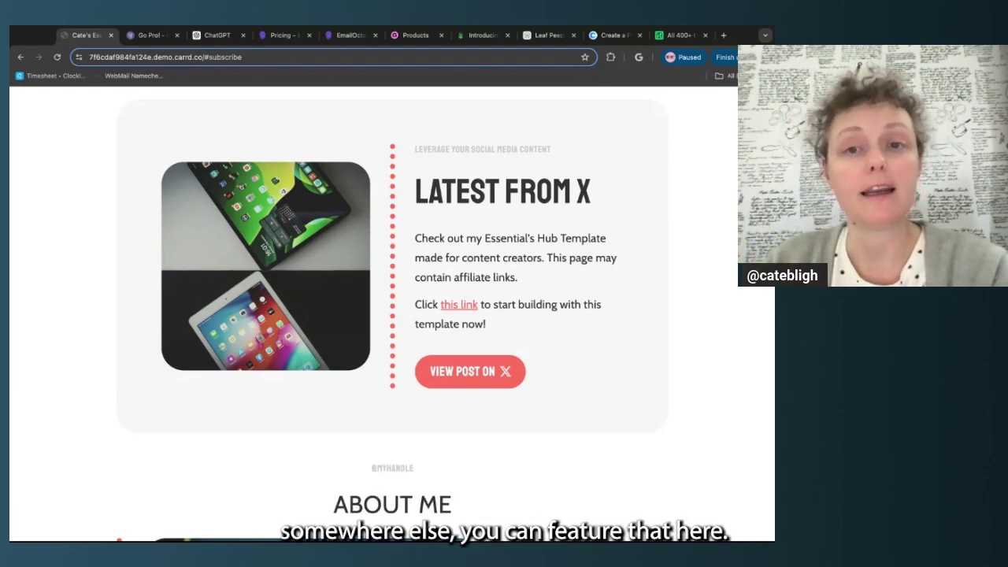
pyautogui.scroll(3, 392, 321)
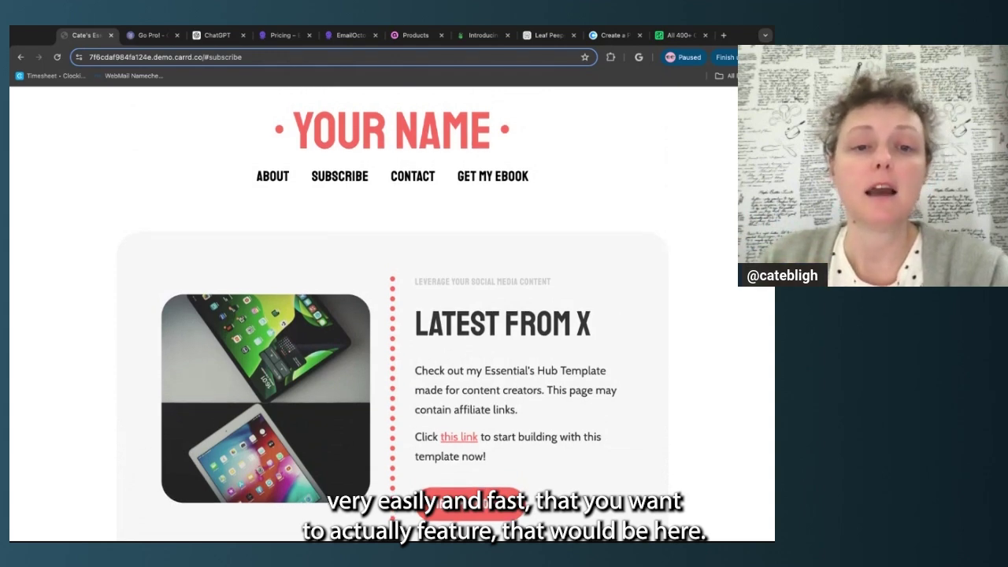
pyautogui.scroll(-1, 392, 315)
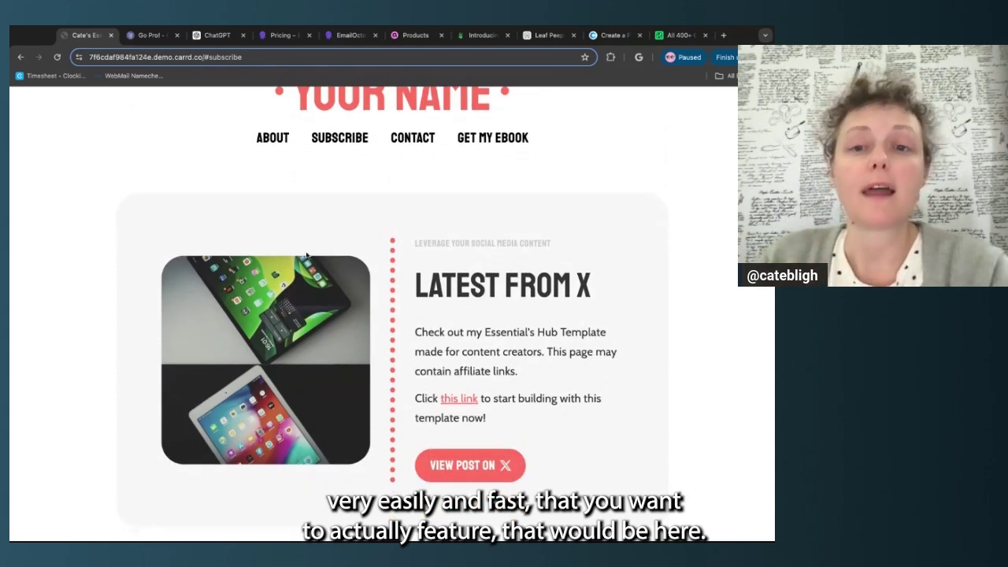
pyautogui.scroll(-2, 203, 432)
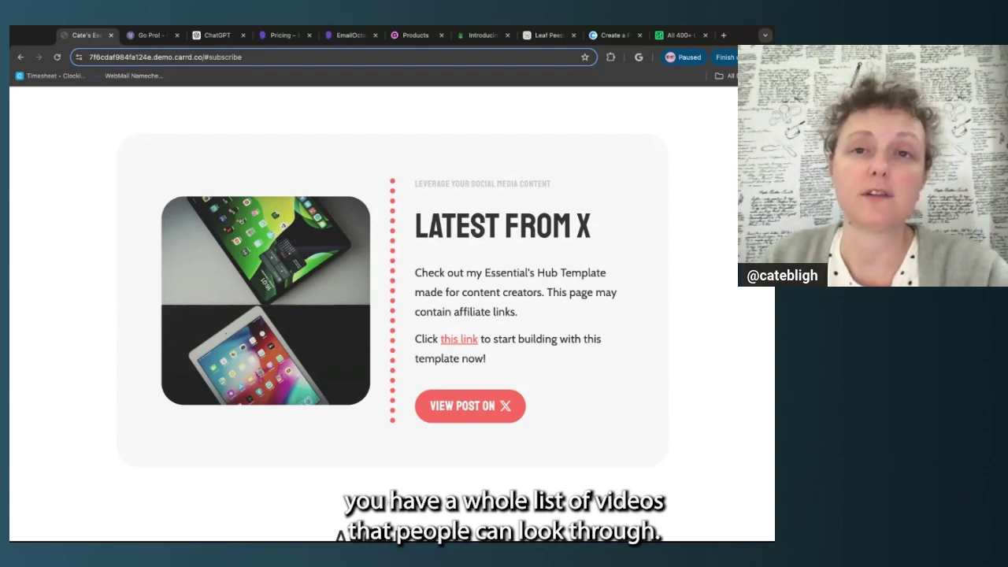
pyautogui.scroll(-6, 145, 468)
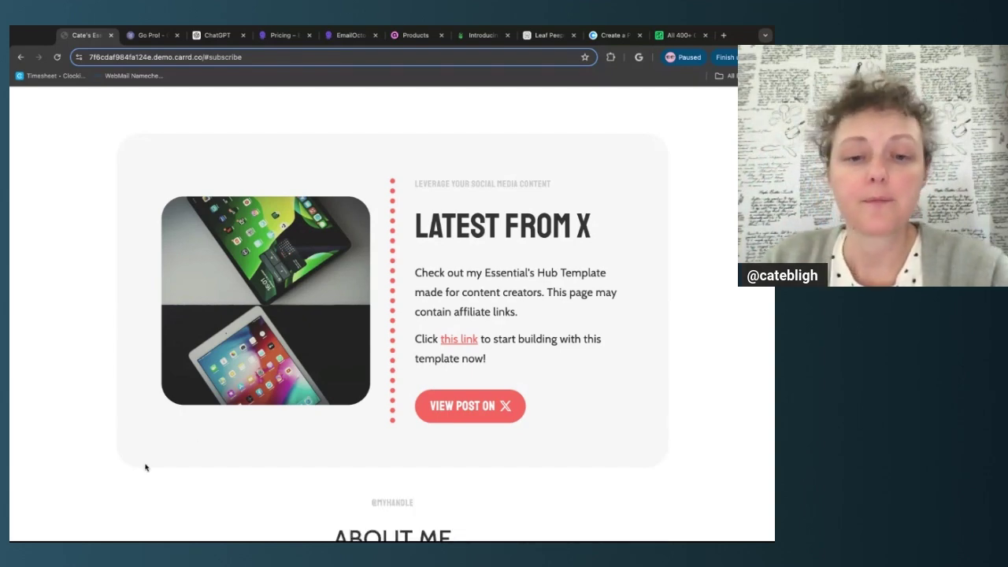
pyautogui.scroll(-1, 145, 468)
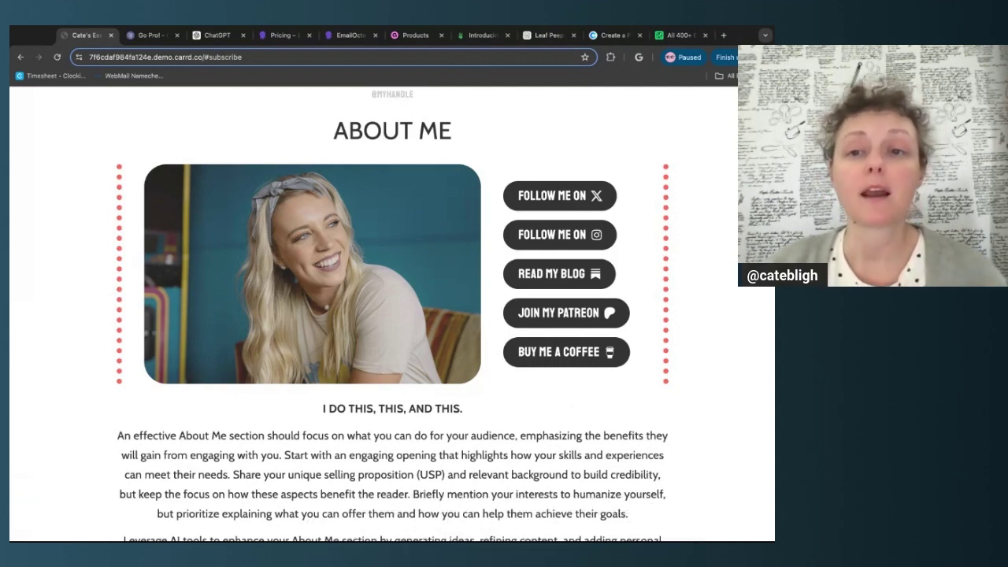
pyautogui.scroll(-3, 393, 315)
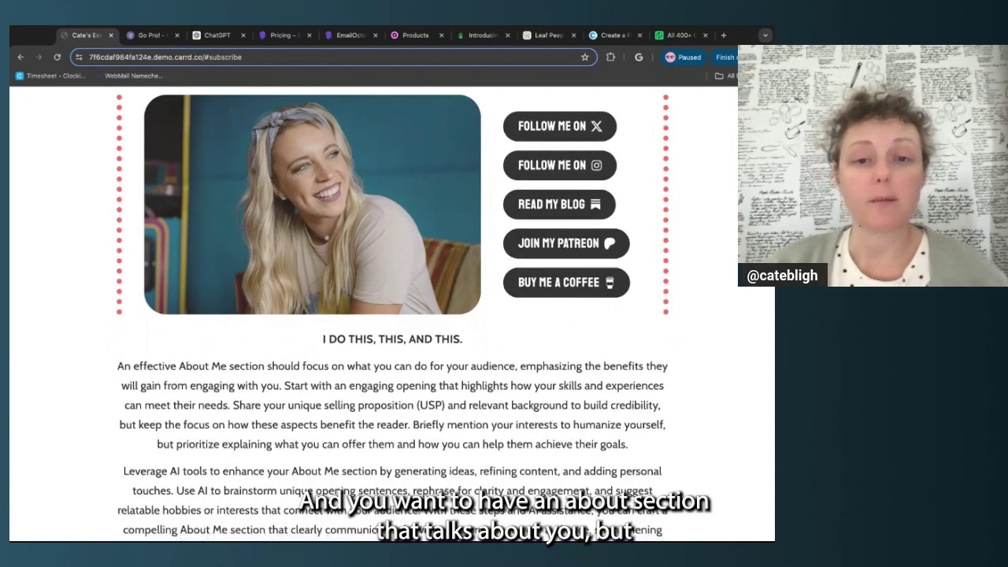
pyautogui.scroll(-2, 554, 437)
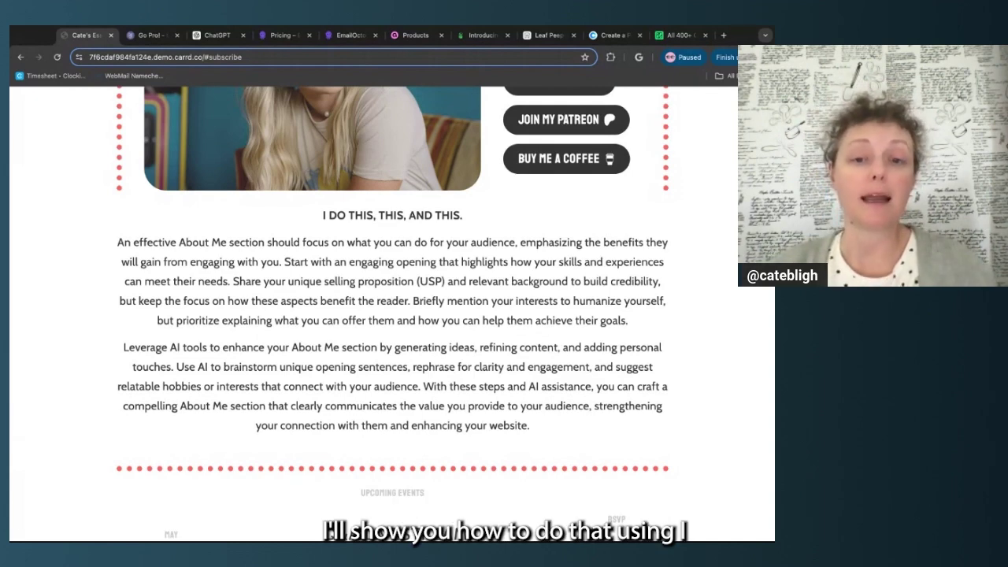
pyautogui.scroll(-3, 392, 315)
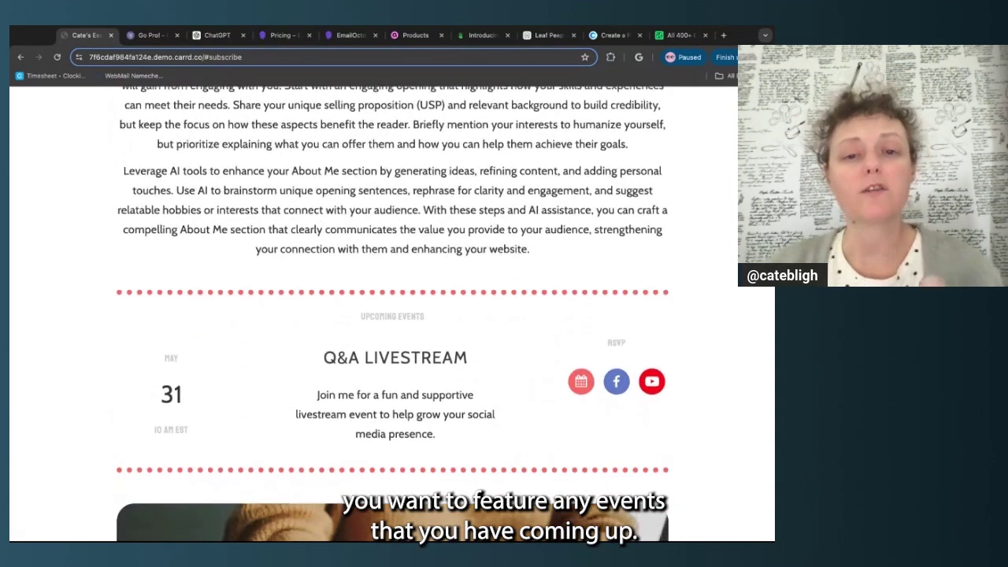
pyautogui.scroll(-1, 531, 432)
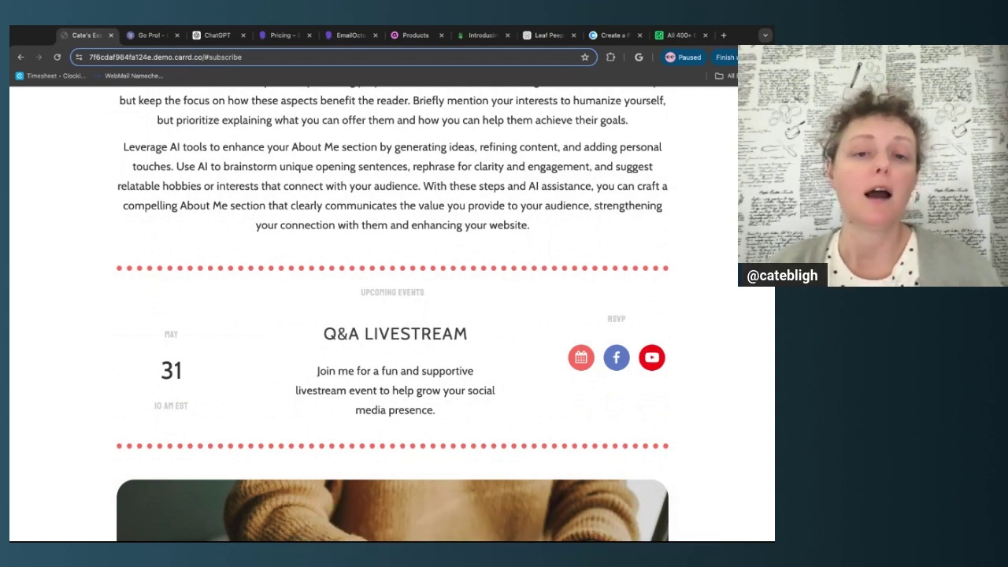
pyautogui.scroll(-3, 392, 315)
pyautogui.scroll(-3, 392, 316)
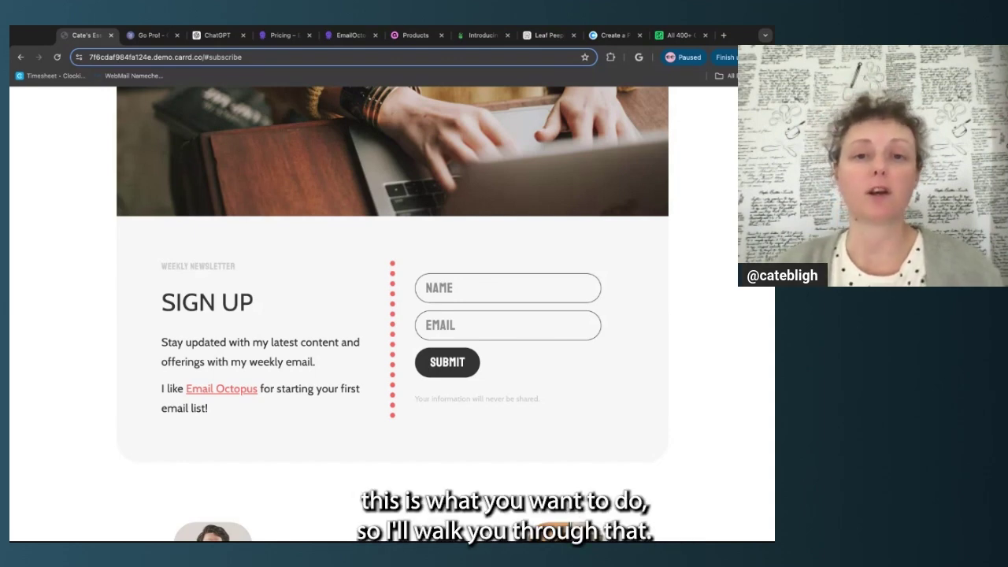
pyautogui.scroll(-4, 392, 315)
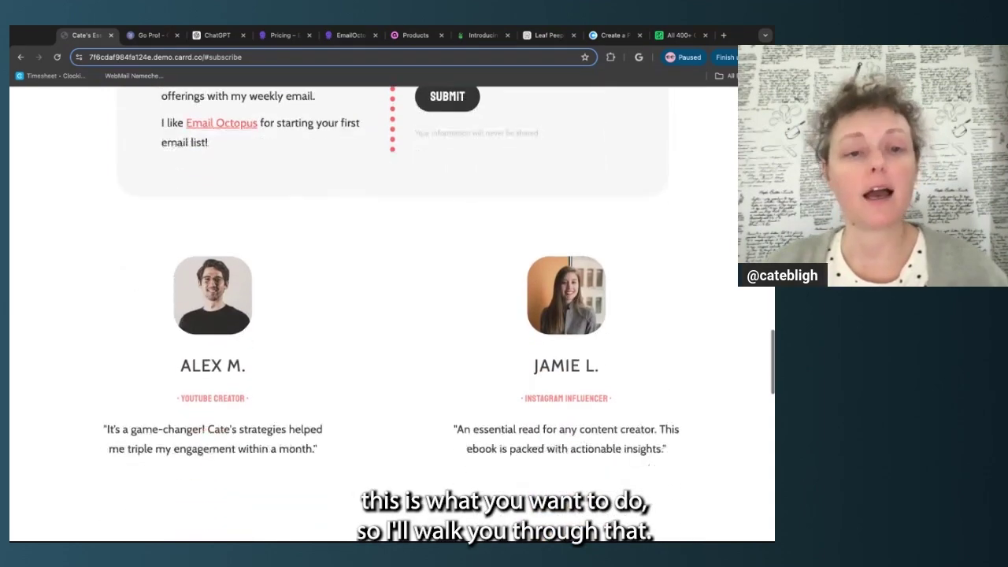
pyautogui.scroll(-1, 392, 315)
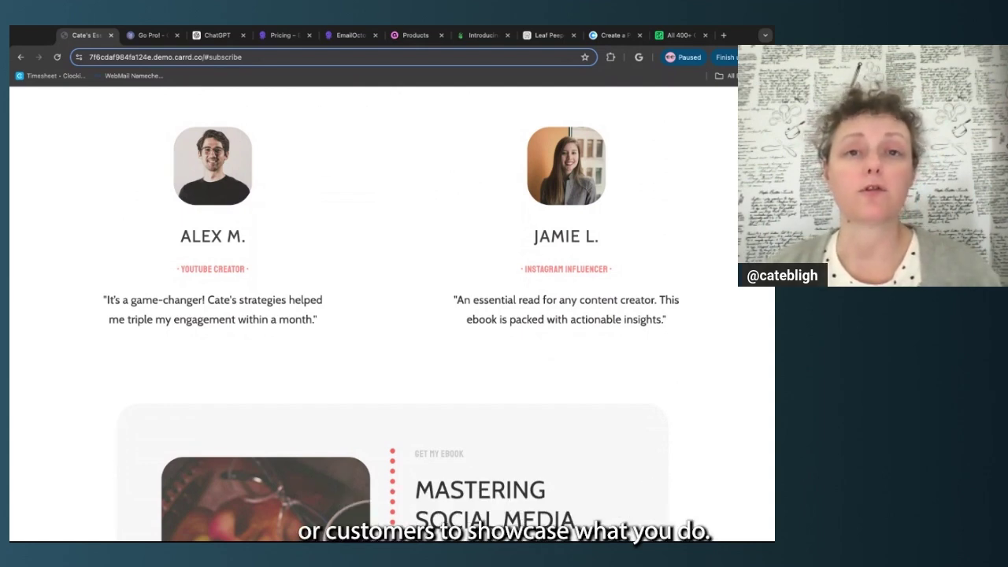
pyautogui.scroll(-4, 392, 313)
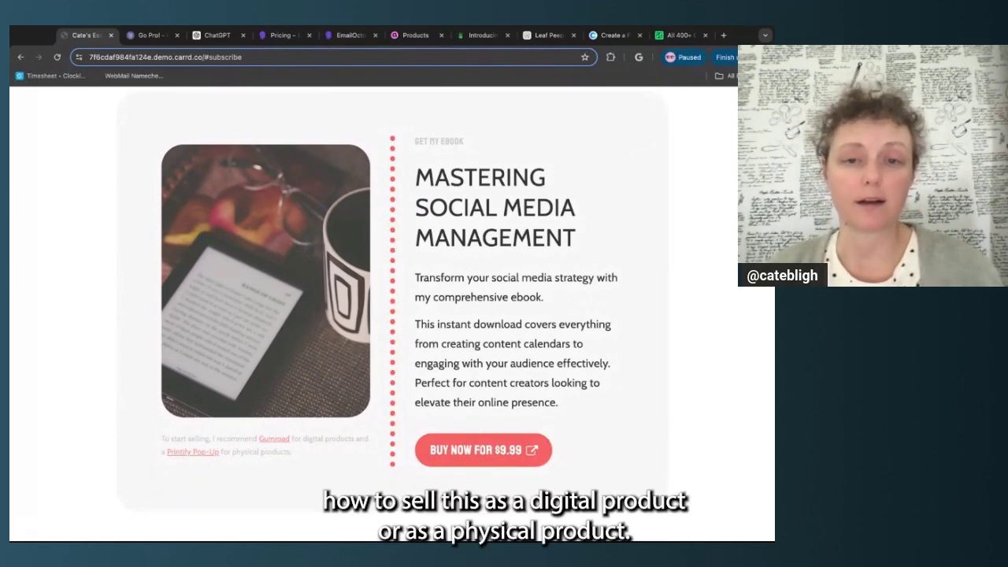
pyautogui.scroll(-5, 393, 315)
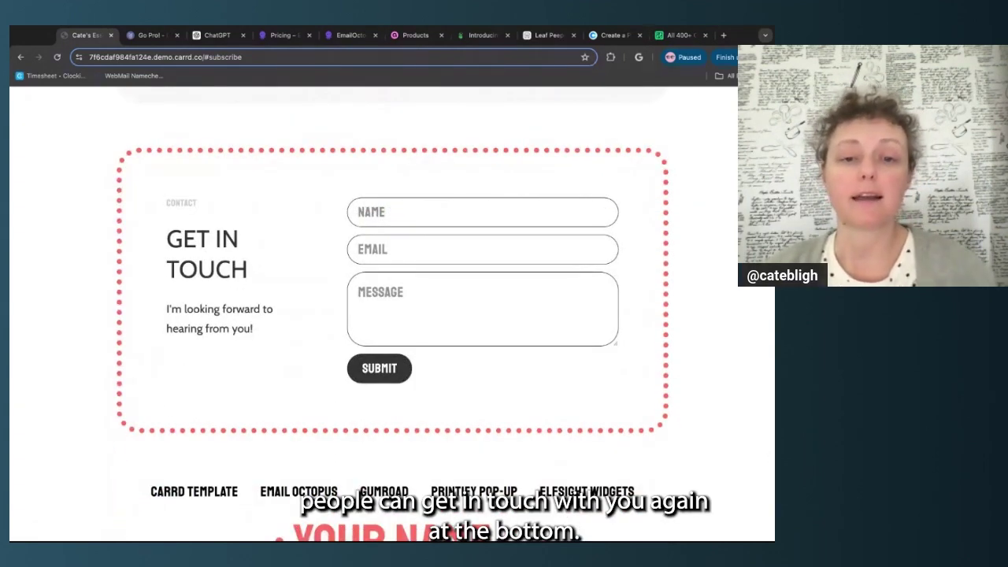
pyautogui.scroll(-2, 182, 343)
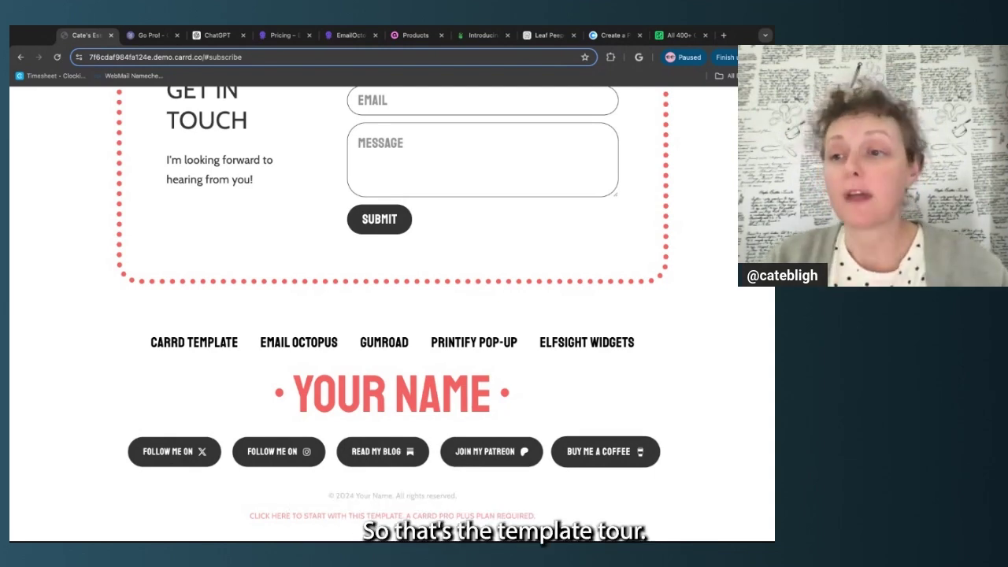
# Use the footer's 'Click here to start with this template' link to load it in the editor
pyautogui.scroll(10, 392, 313)
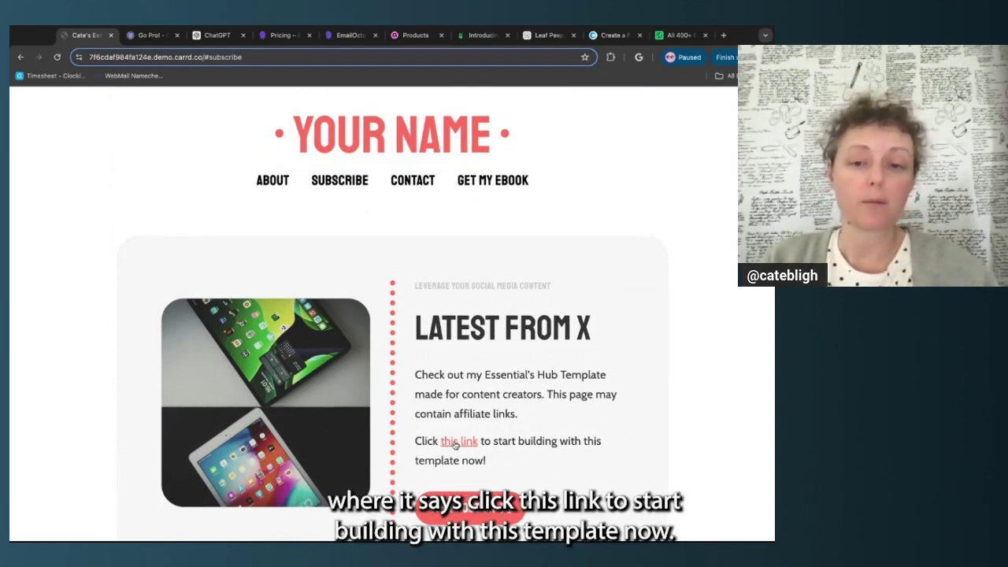
pyautogui.scroll(-20, 455, 445)
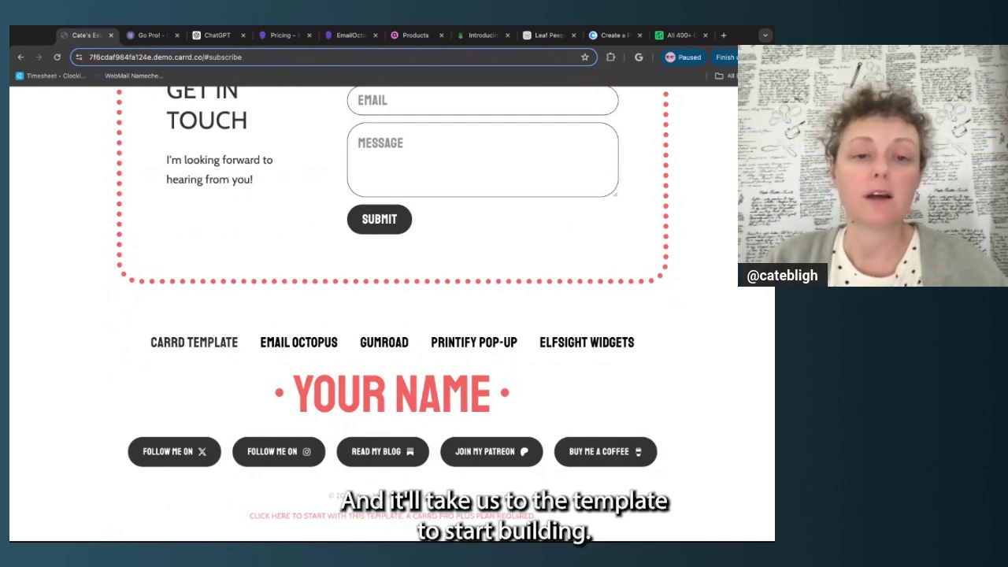
pyautogui.click(307, 517)
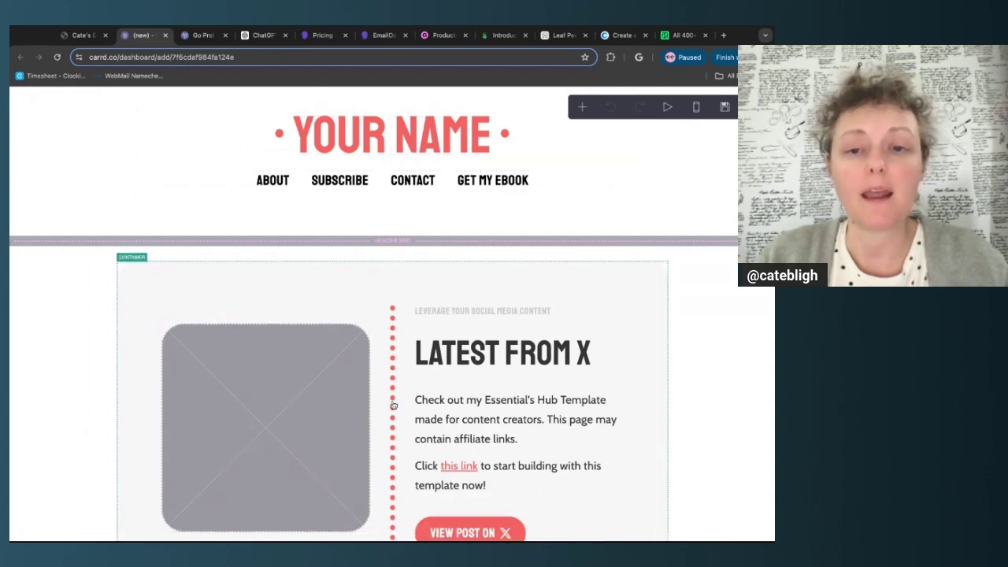
pyautogui.scroll(-2, 394, 405)
pyautogui.scroll(-5, 291, 342)
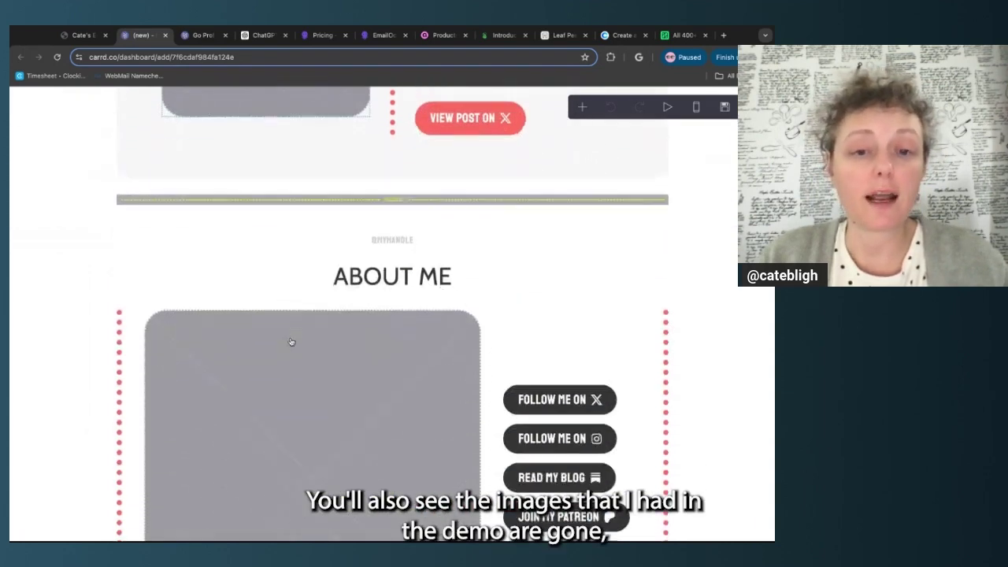
pyautogui.scroll(-10, 291, 342)
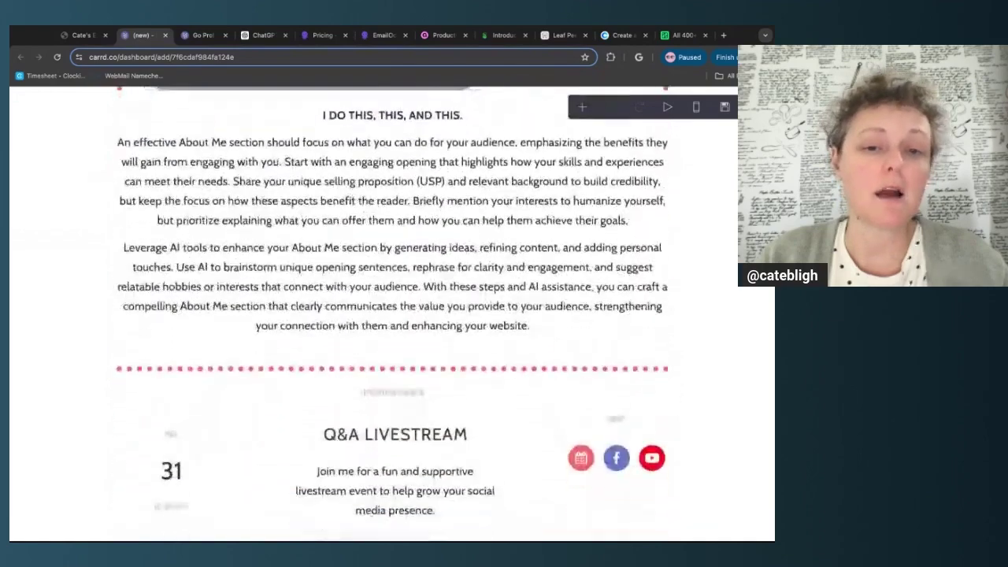
pyautogui.scroll(-8, 289, 401)
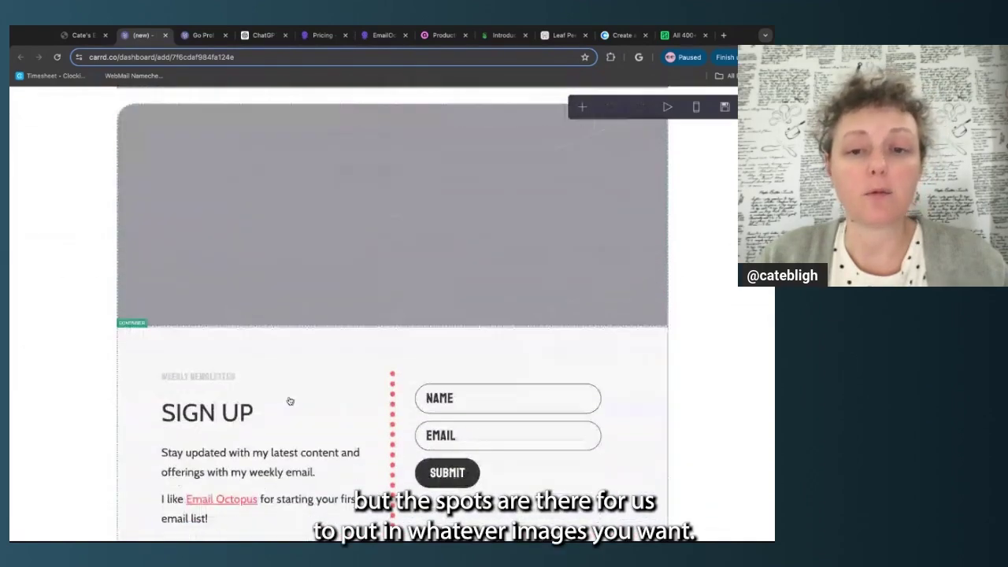
pyautogui.scroll(20, 290, 402)
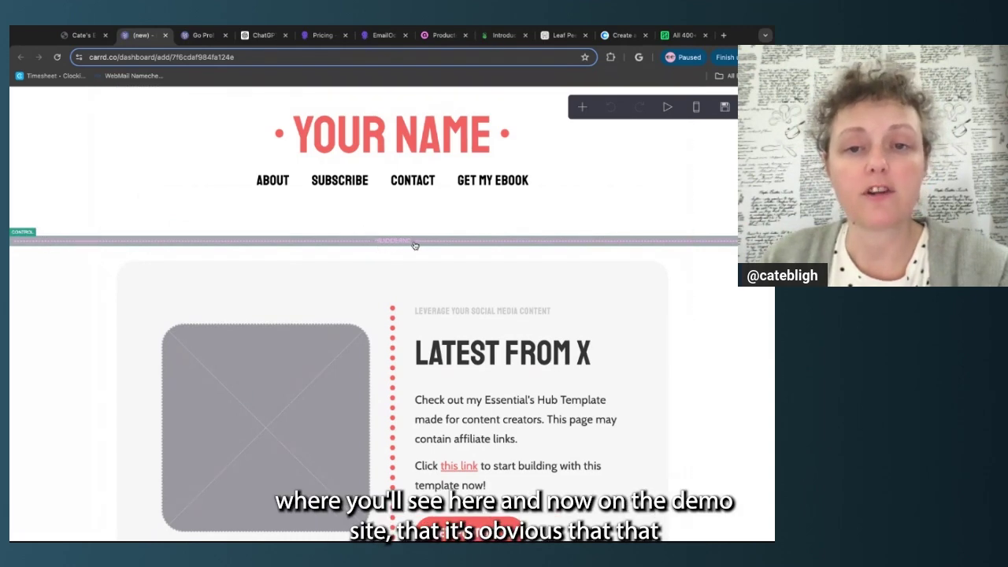
pyautogui.click(82, 35)
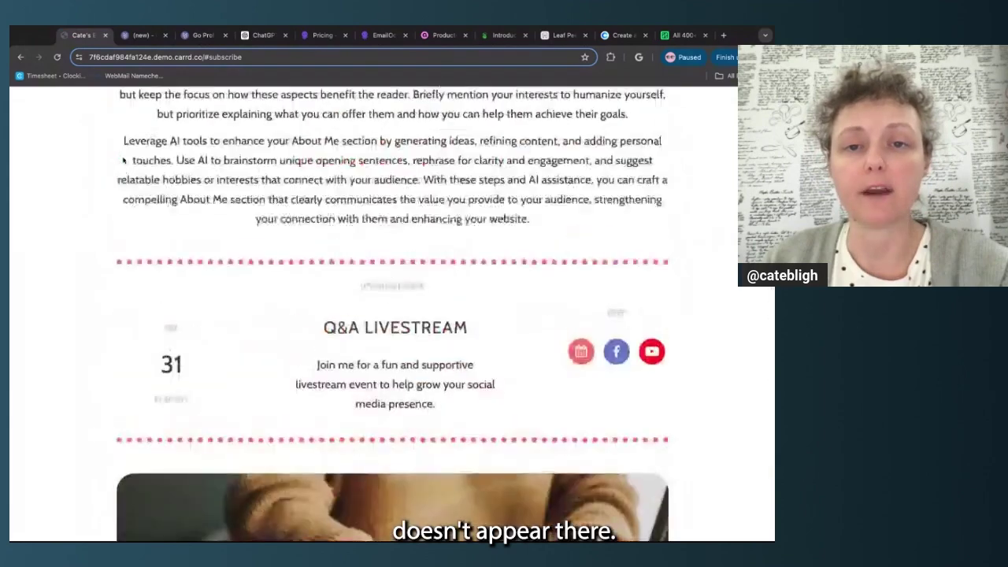
pyautogui.scroll(15, 124, 160)
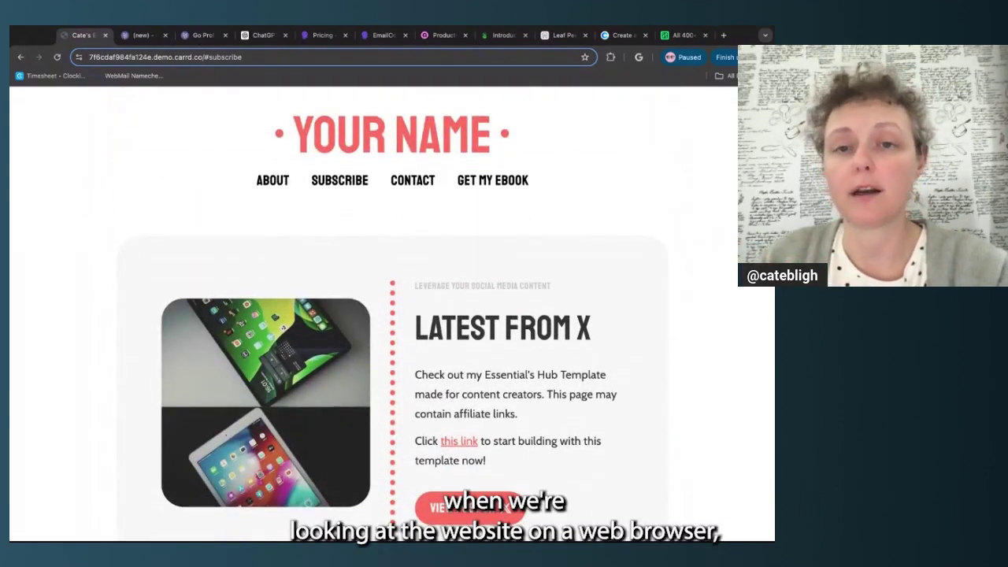
pyautogui.click(143, 36)
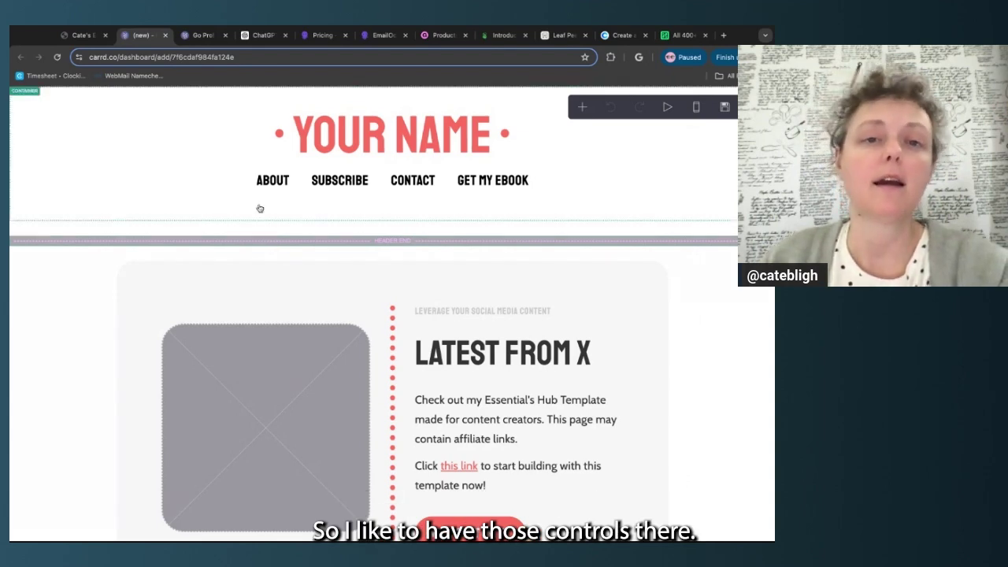
pyautogui.scroll(-2, 132, 247)
pyautogui.scroll(-3, 132, 249)
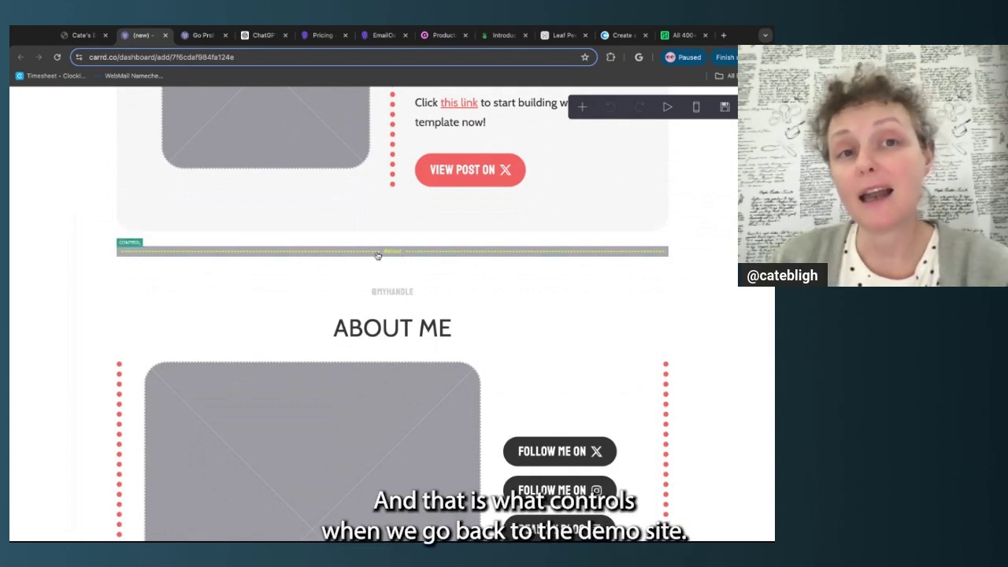
pyautogui.click(82, 35)
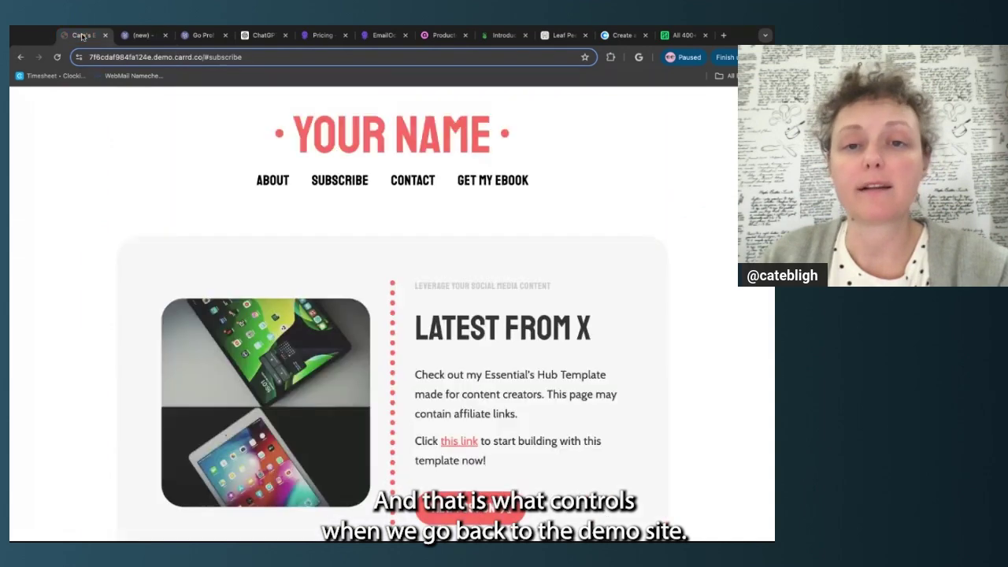
pyautogui.click(274, 181)
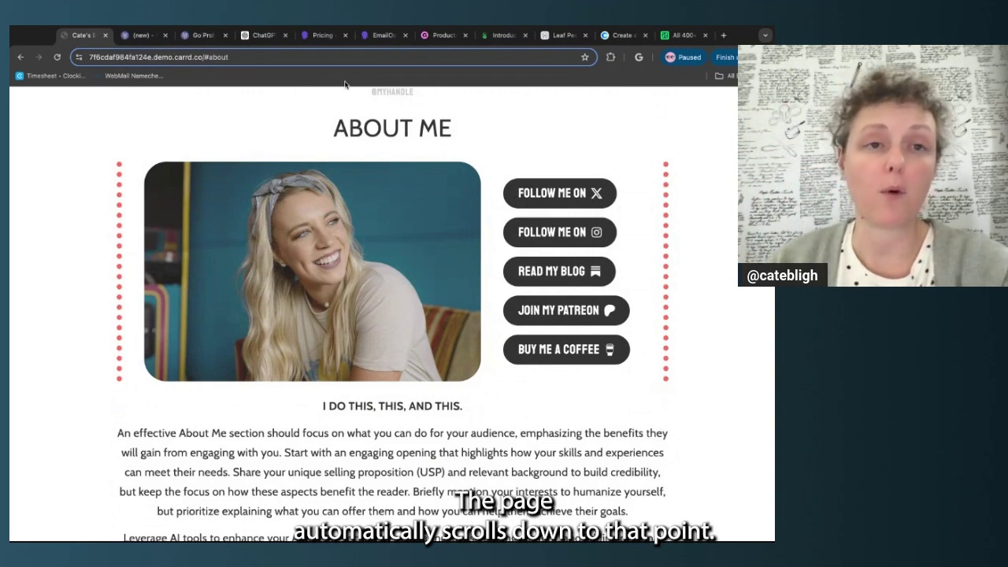
pyautogui.click(143, 34)
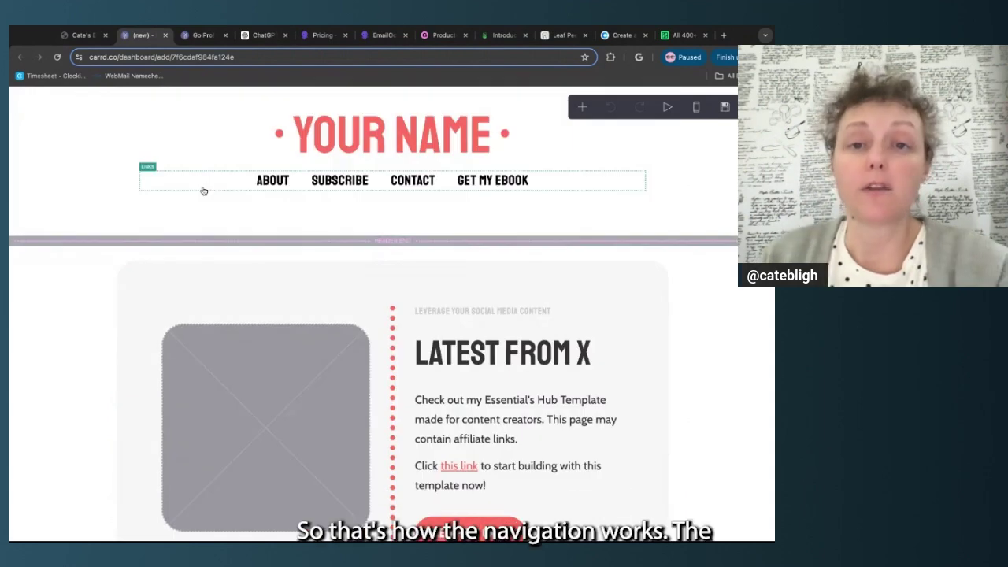
# Open the site title heading in its editing panel, docked on the left
pyautogui.click(244, 141)
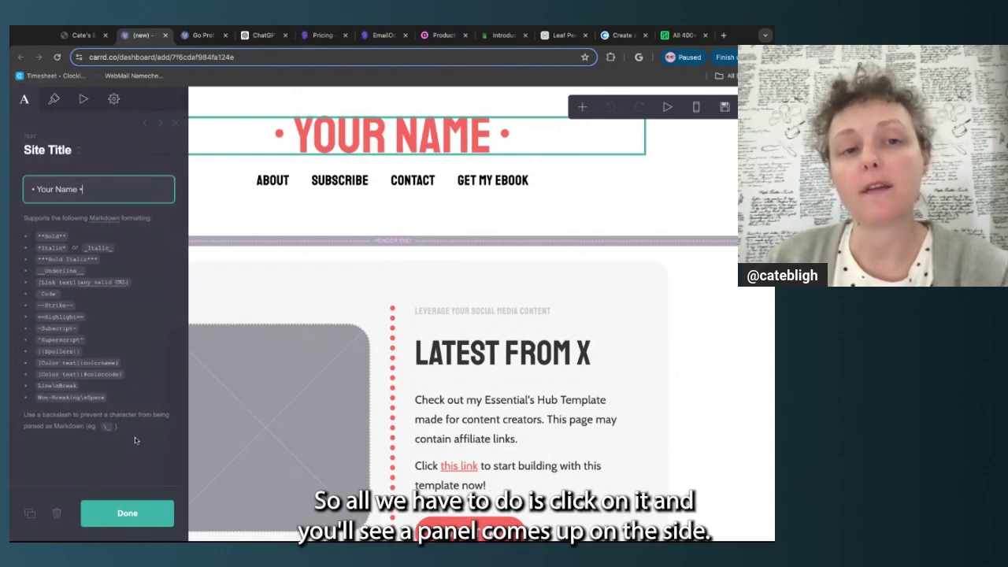
pyautogui.click(161, 128)
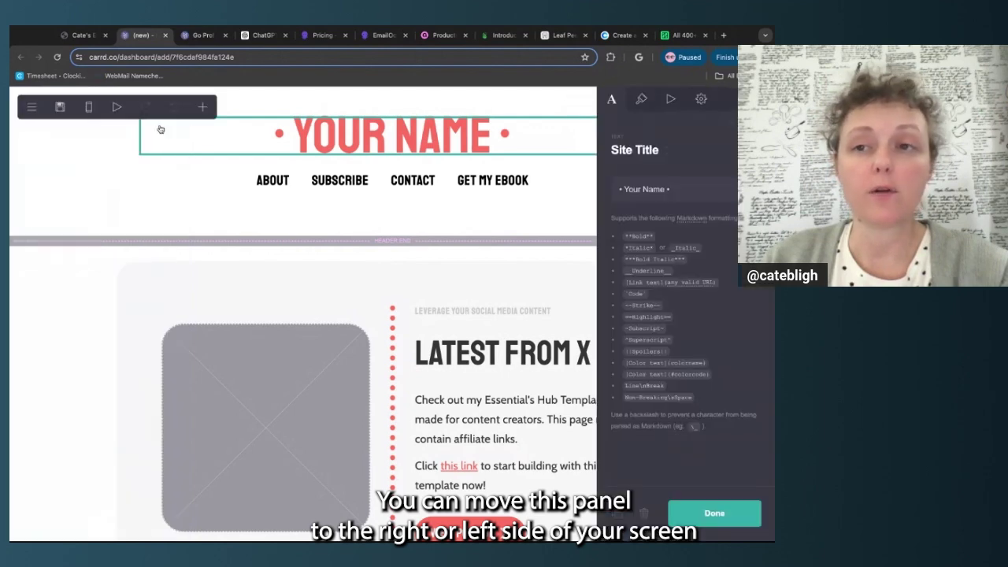
pyautogui.click(732, 124)
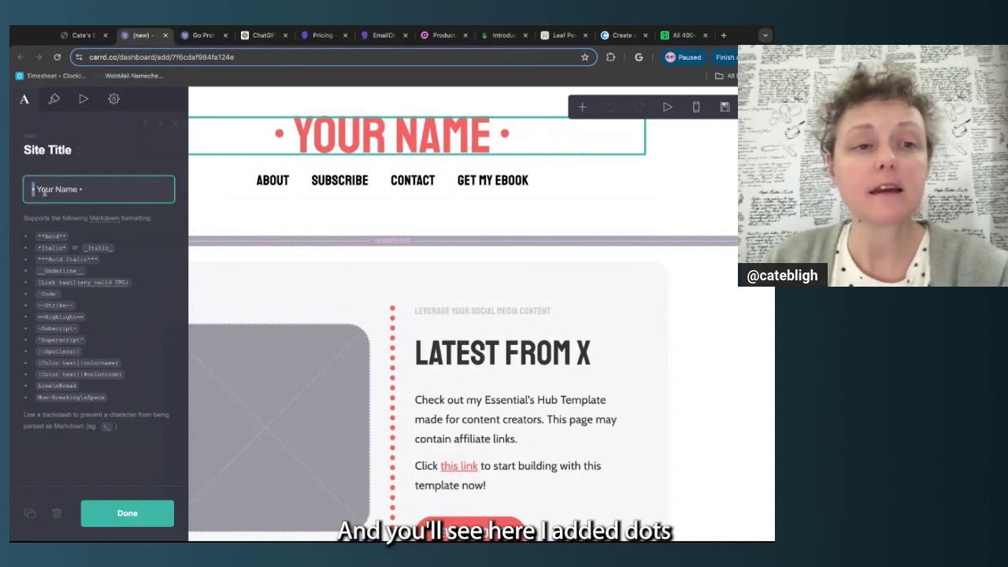
pyautogui.moveTo(37, 189); pyautogui.dragTo(77, 190)
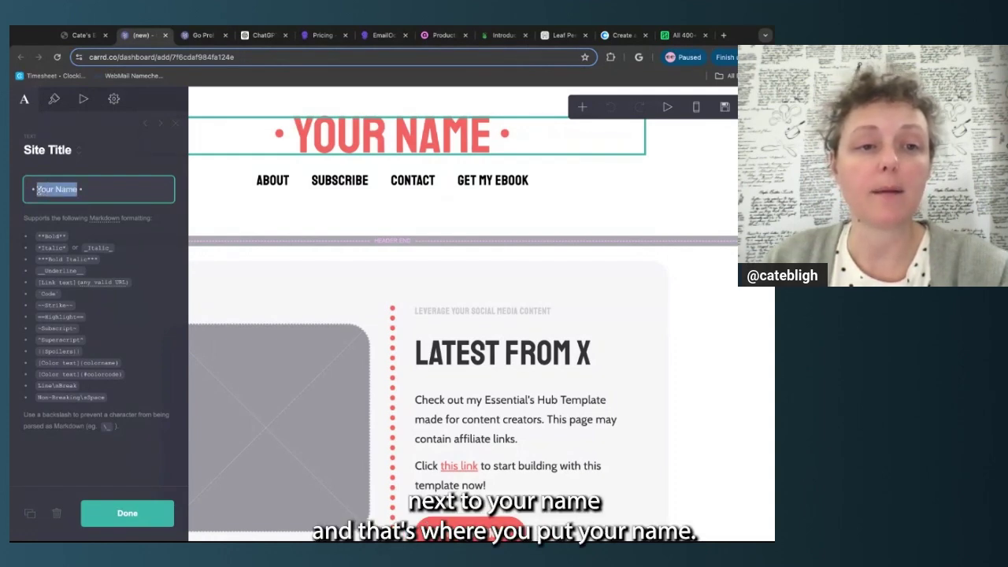
pyautogui.click(114, 197)
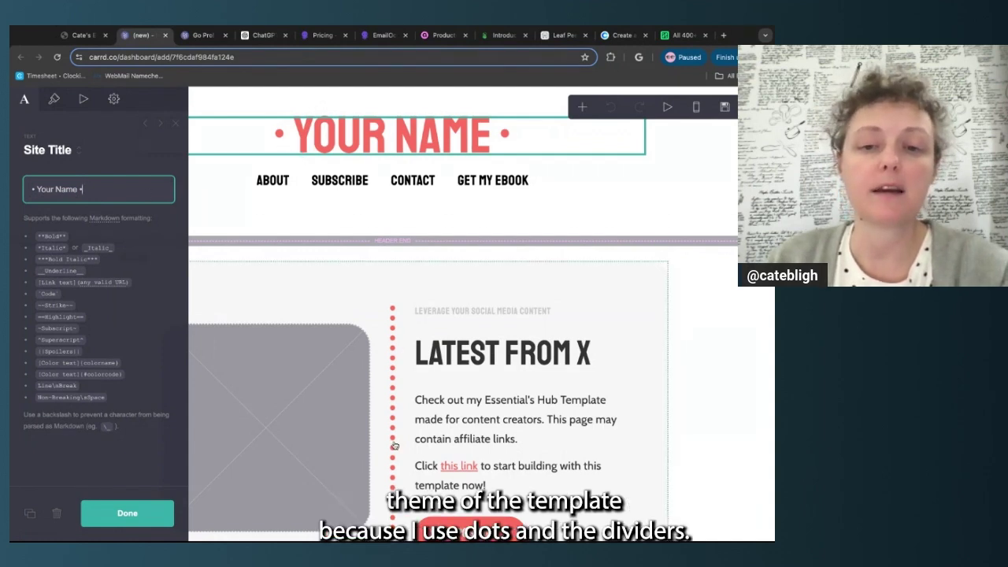
pyautogui.scroll(-1, 395, 445)
pyautogui.scroll(1, 382, 403)
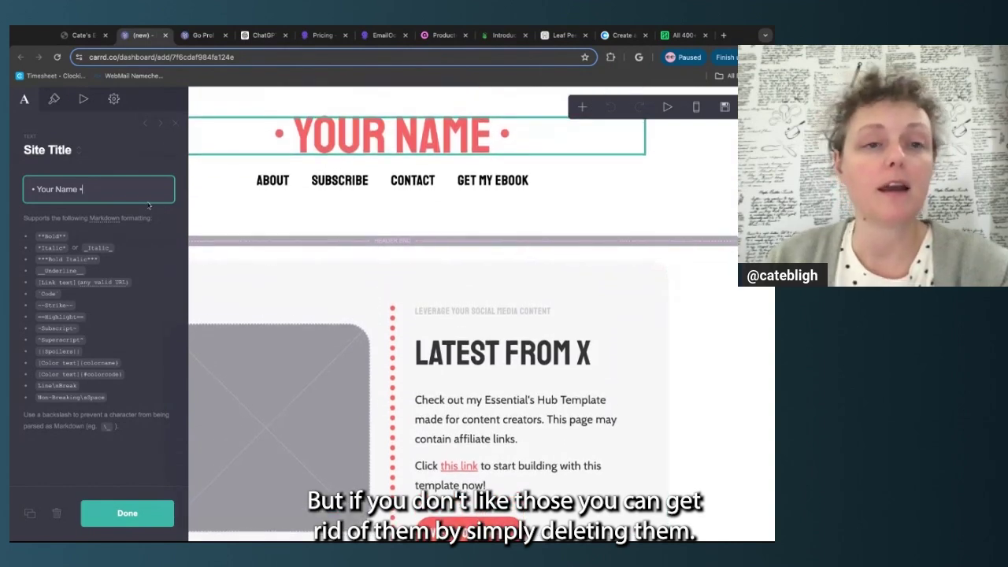
# Replace 'Your Name' with the creator's full name, keeping the surrounding dots, and confirm
pyautogui.press('BackSpace')
pyautogui.press('BackSpace')
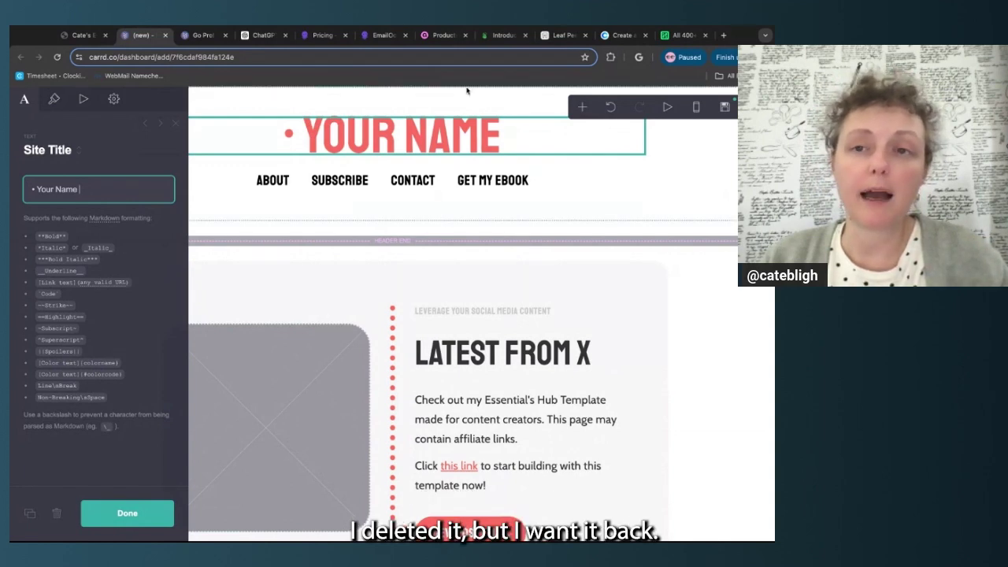
pyautogui.click(612, 108)
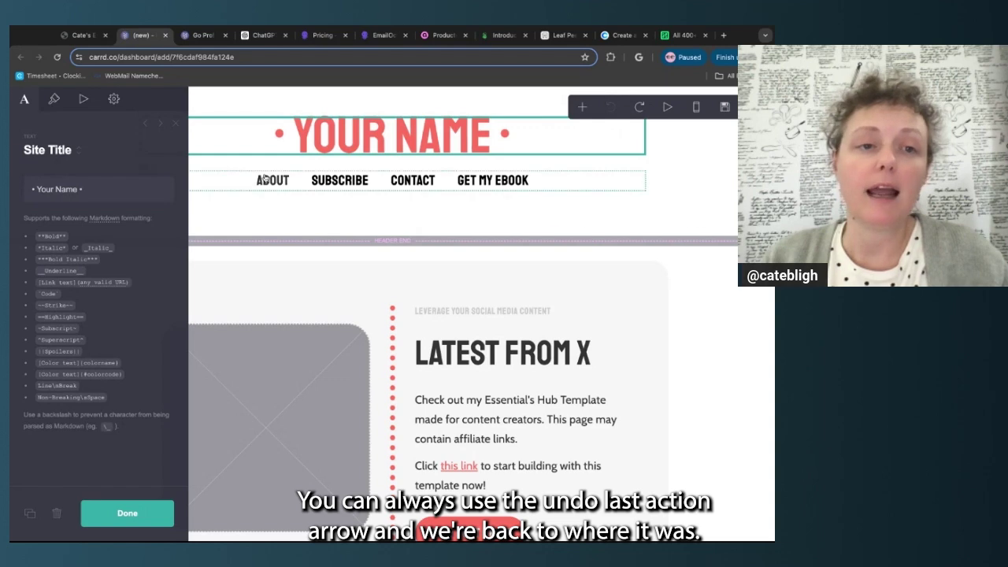
pyautogui.click(105, 190)
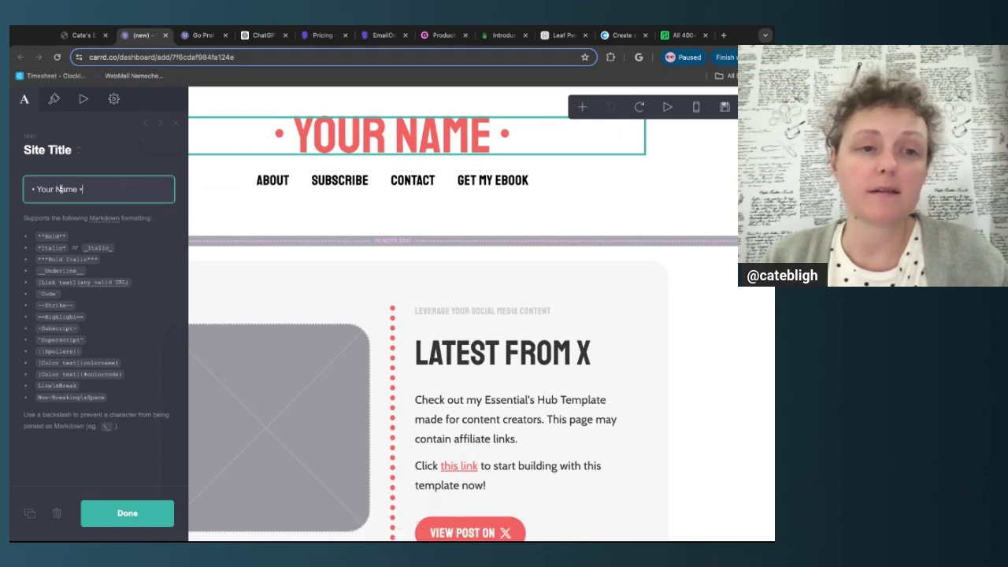
pyautogui.moveTo(37, 191); pyautogui.dragTo(73, 191)
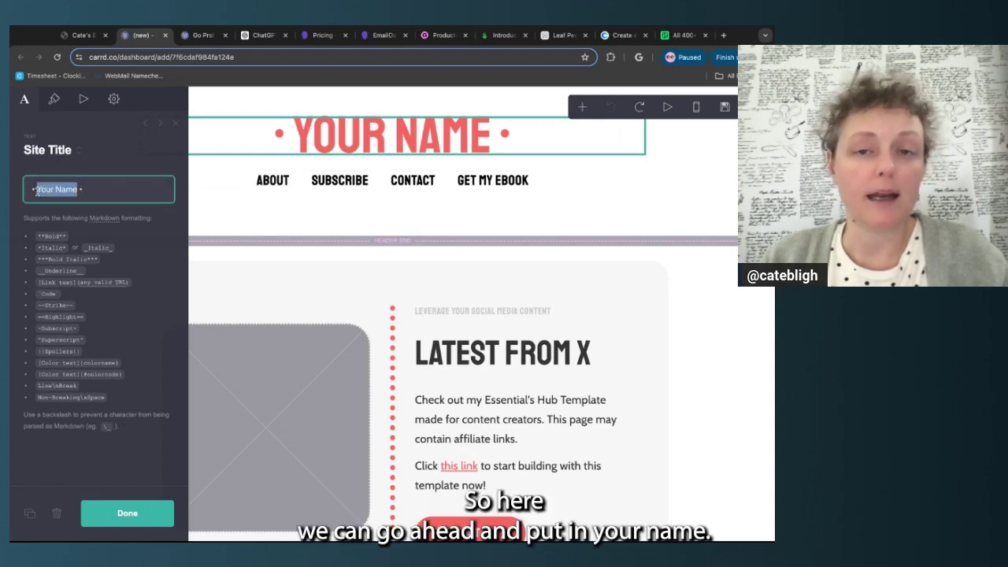
pyautogui.write('Cate Bli')
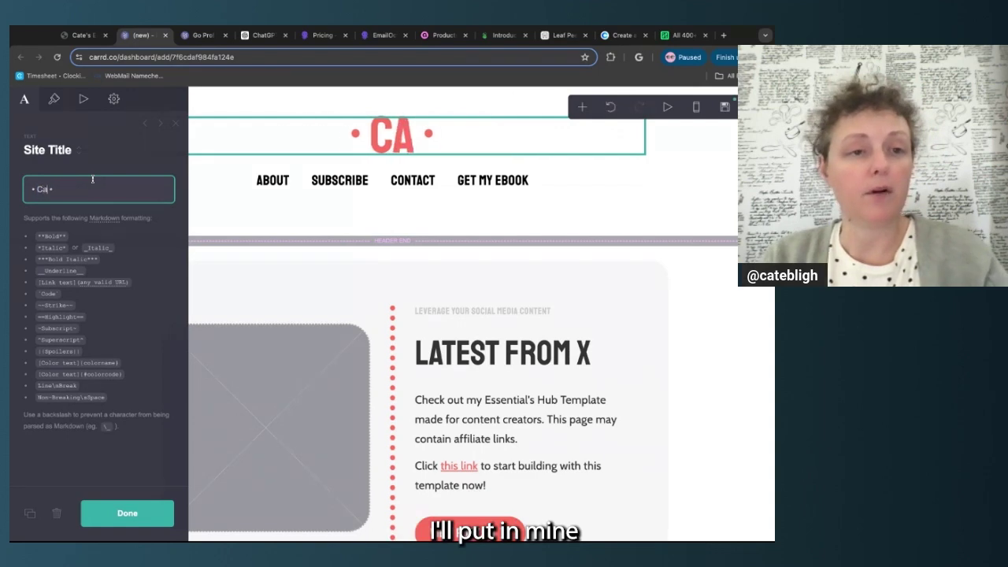
pyautogui.write('gh')
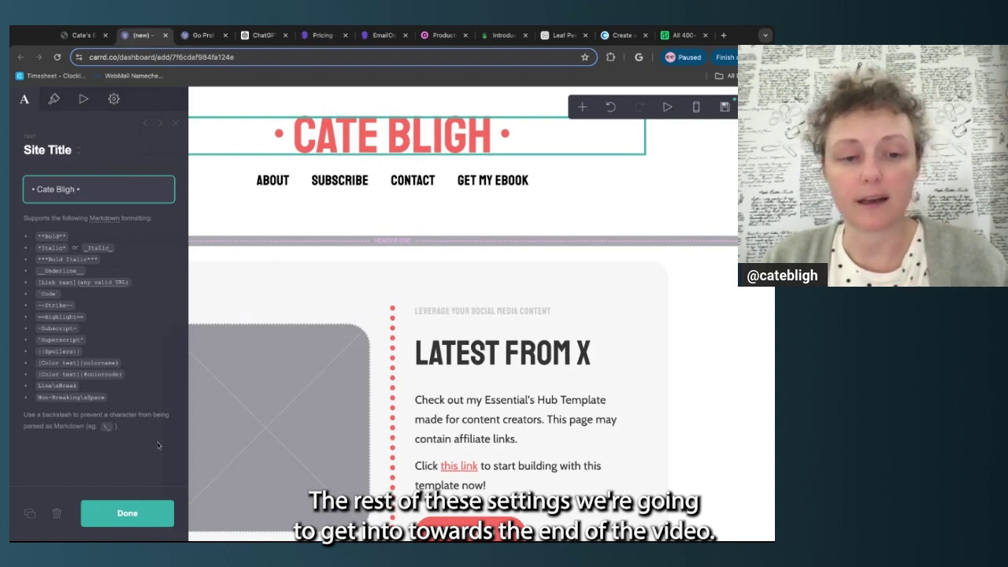
pyautogui.click(156, 514)
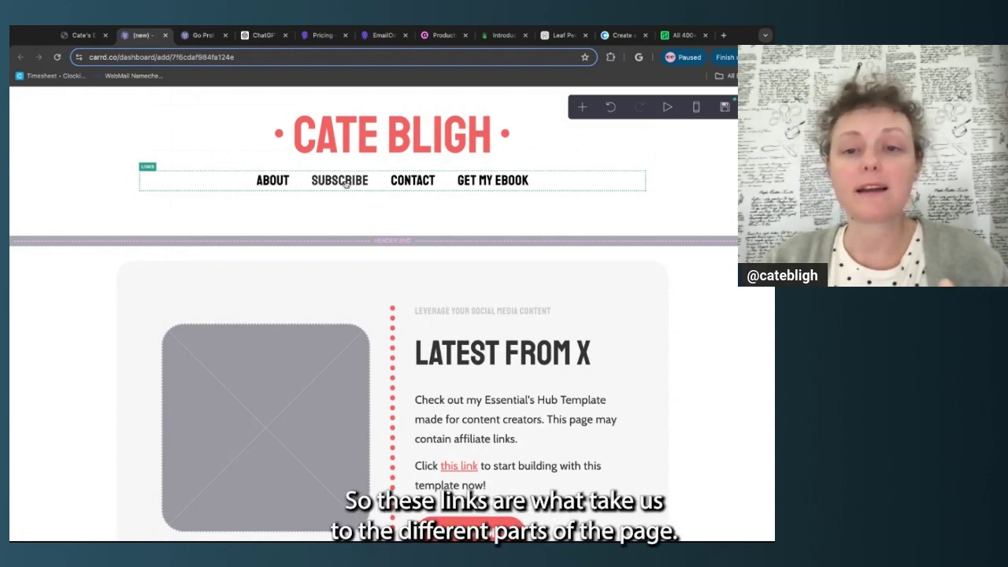
# Relabel the first nav link from About to About Me, keeping its #about URL
pyautogui.scroll(-10, 345, 184)
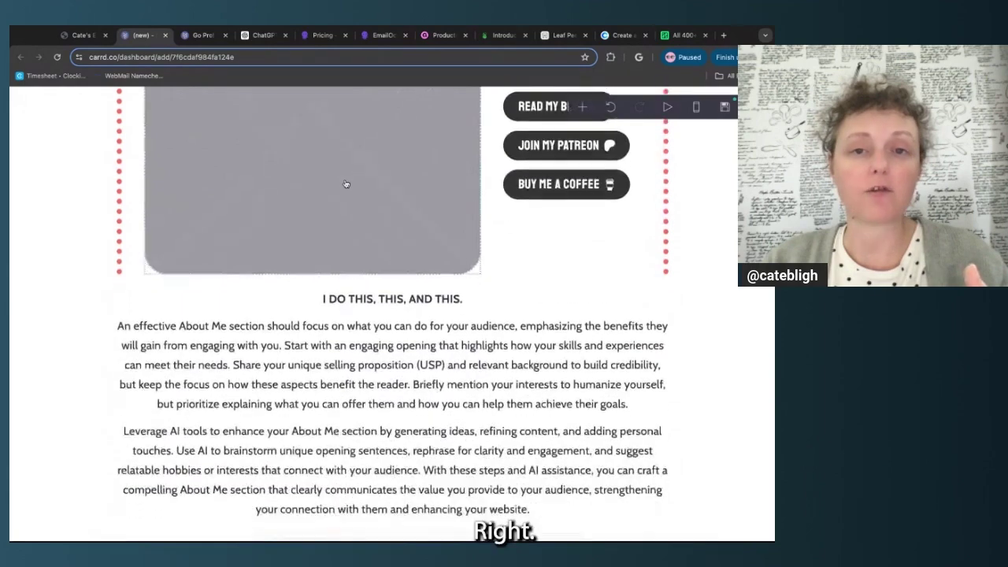
pyautogui.scroll(12, 345, 184)
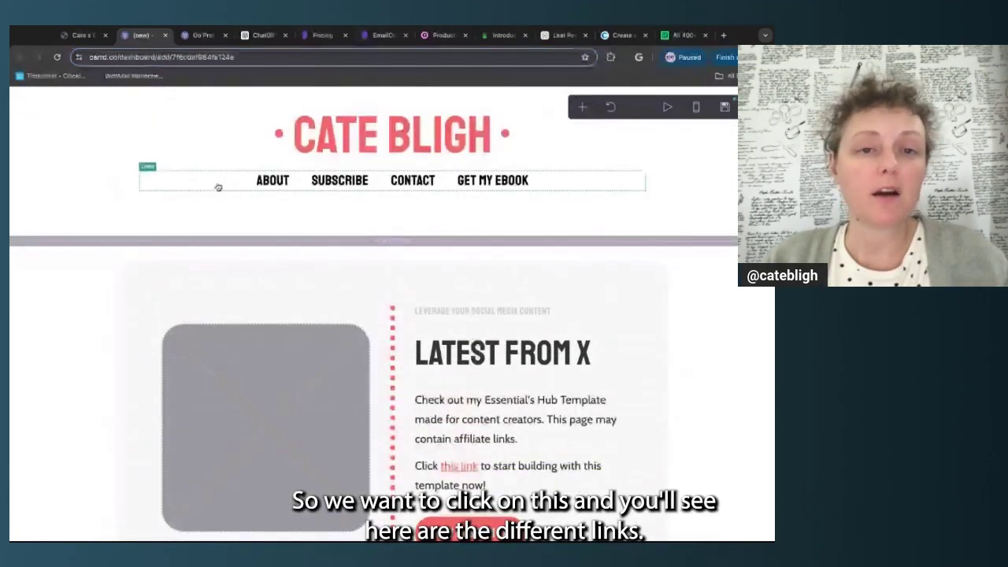
pyautogui.click(218, 187)
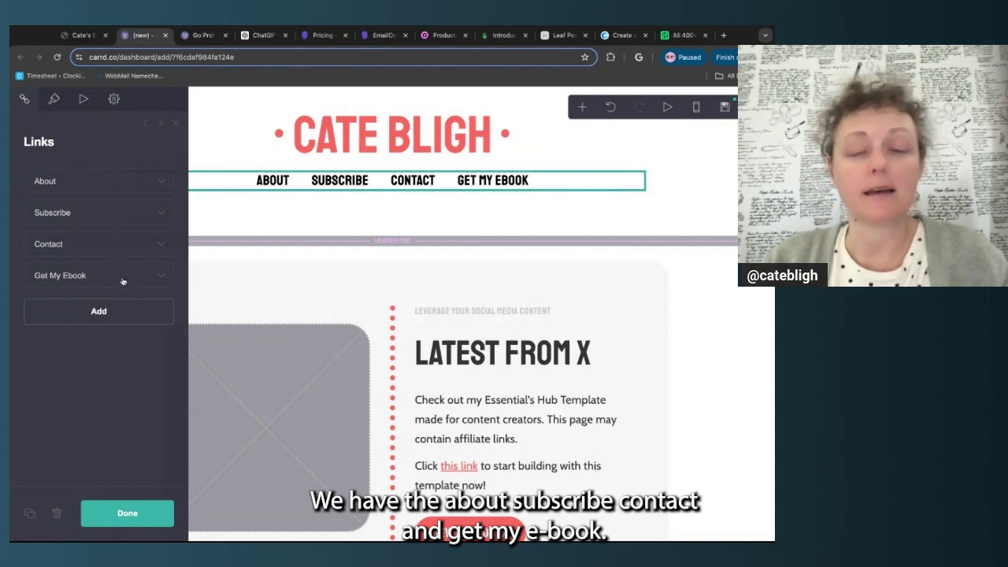
pyautogui.click(159, 183)
pyautogui.click(100, 237)
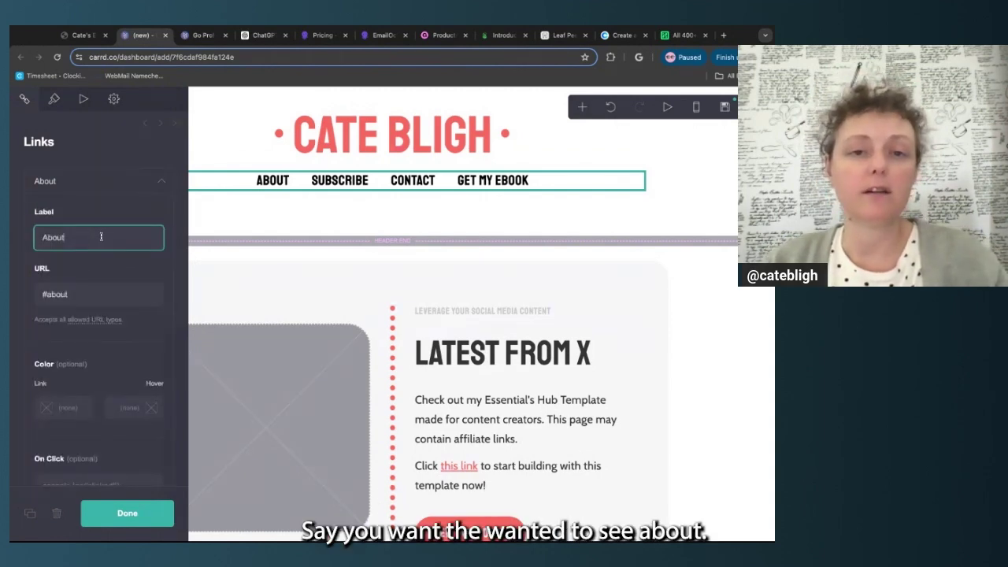
pyautogui.write('Me')
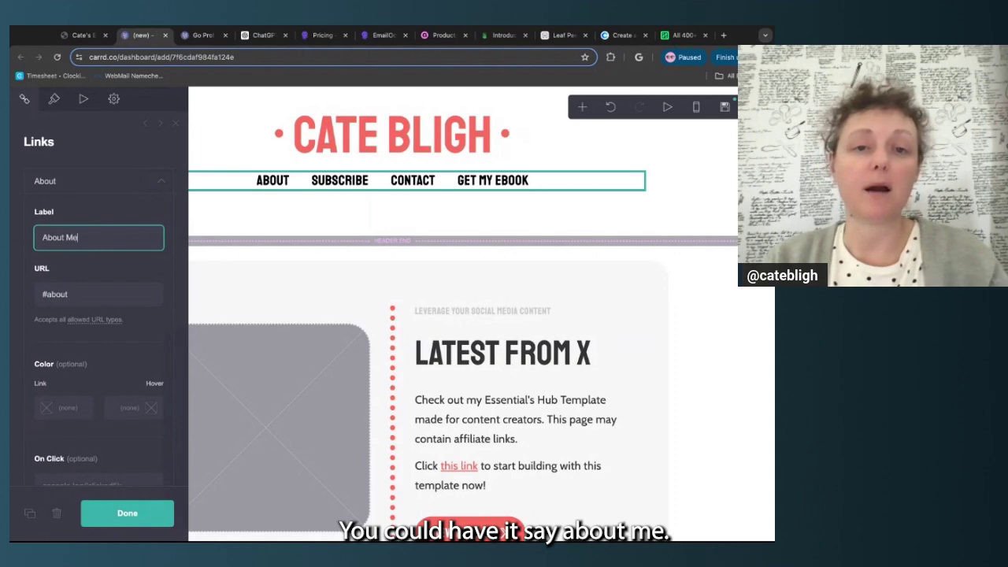
pyautogui.click(122, 269)
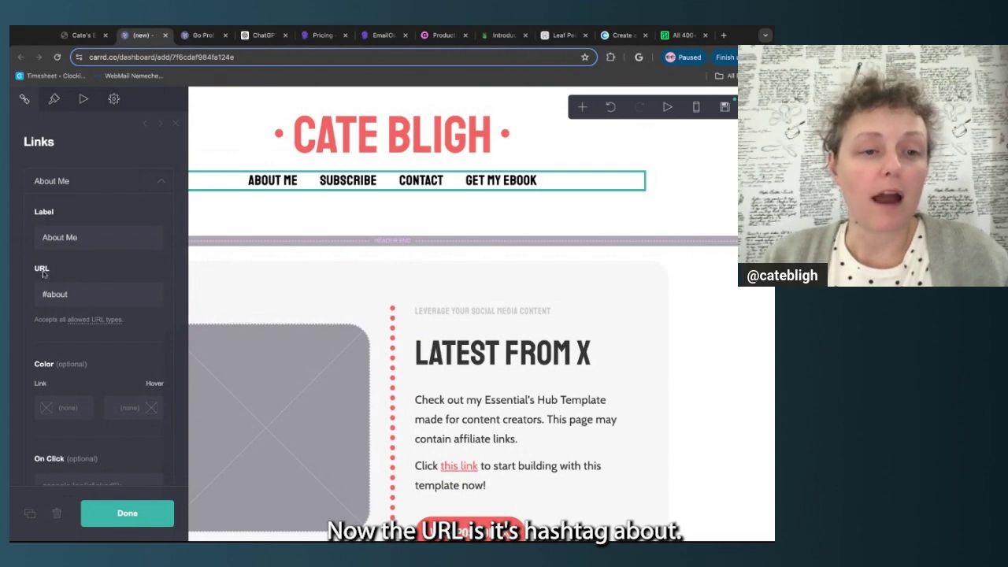
pyautogui.click(80, 294)
pyautogui.hotkey('ctrl', 'a')
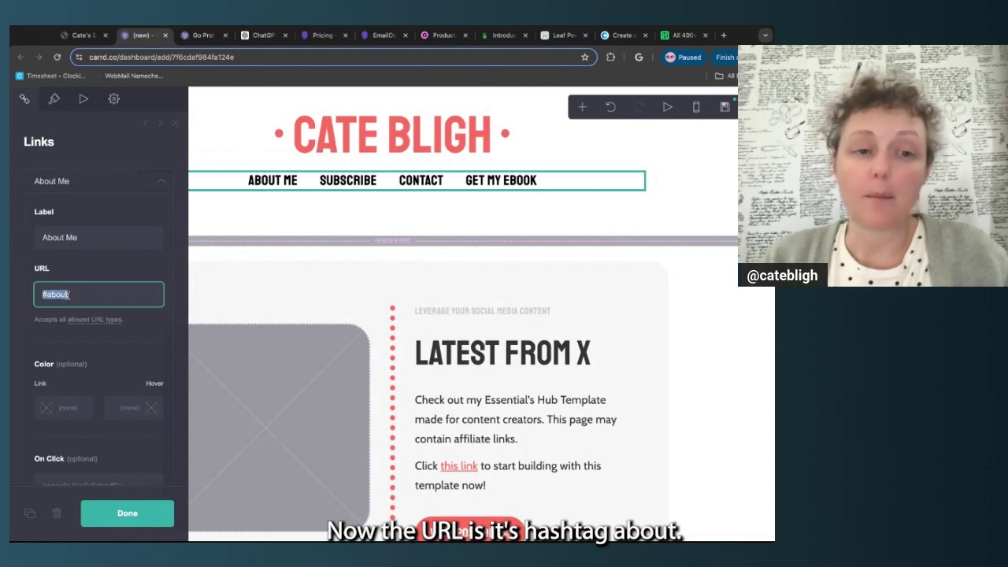
pyautogui.click(79, 295)
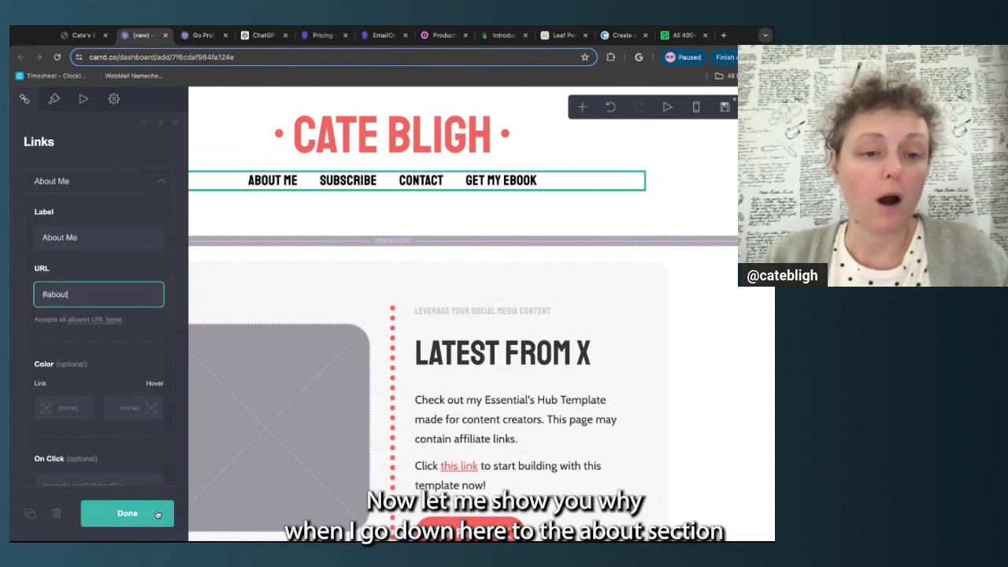
pyautogui.click(157, 514)
pyautogui.scroll(-4, 331, 277)
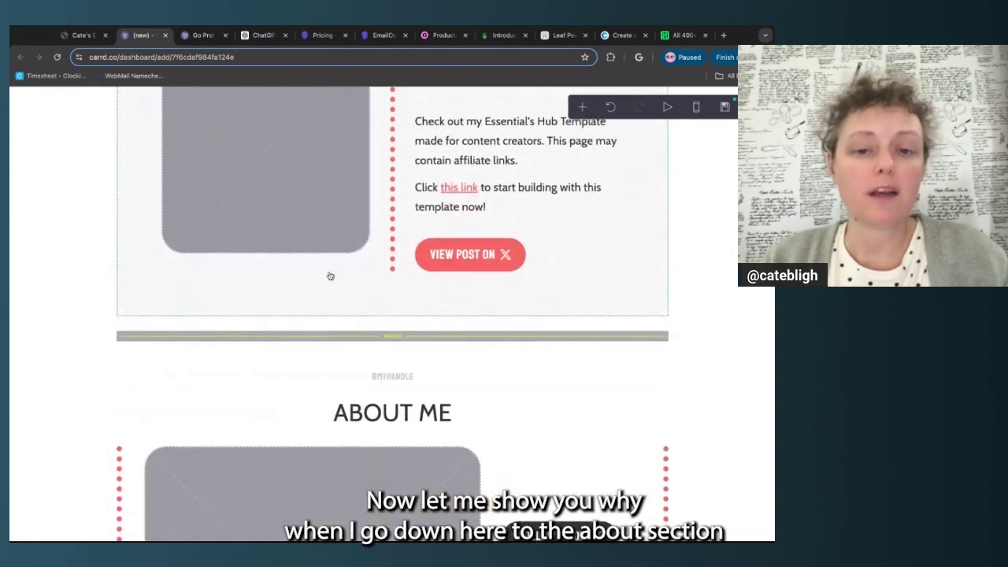
pyautogui.scroll(-3, 330, 276)
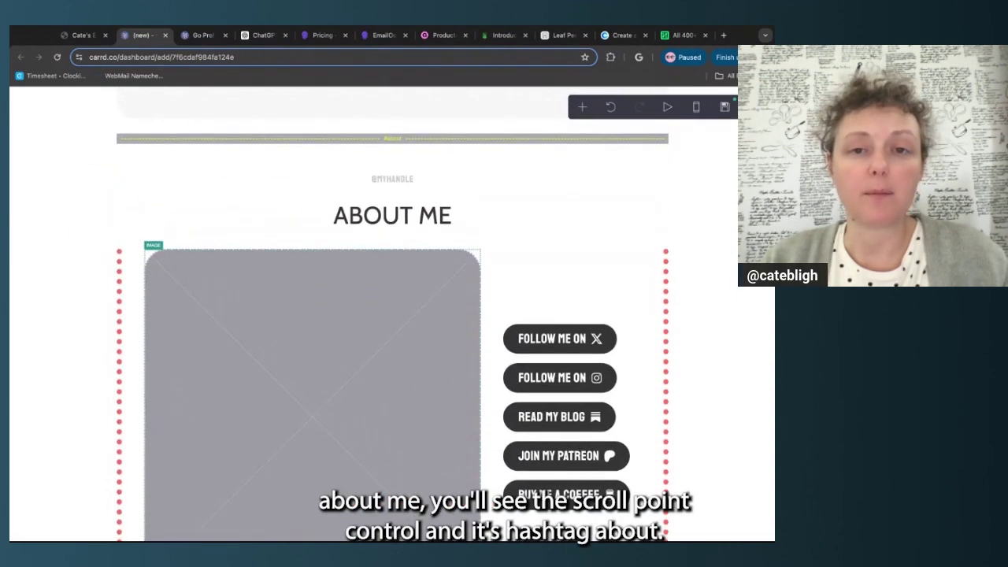
pyautogui.scroll(1, 428, 212)
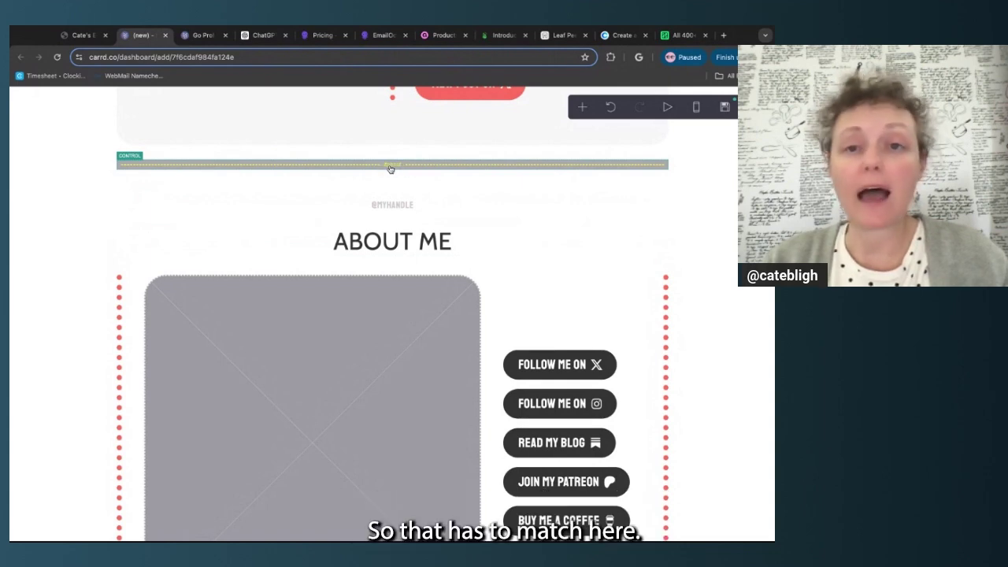
pyautogui.scroll(3, 398, 168)
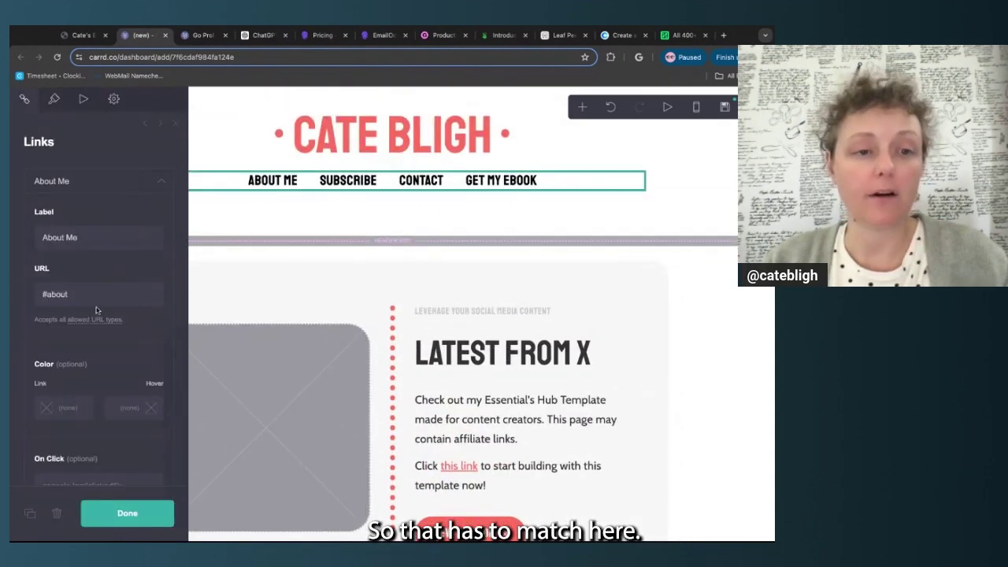
pyautogui.tripleClick(96, 294)
pyautogui.click(80, 296)
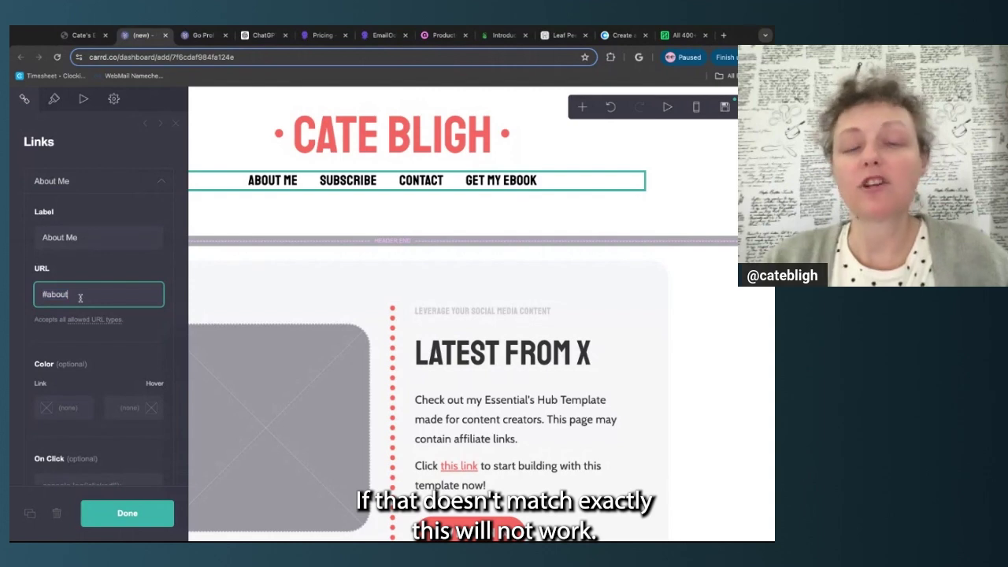
pyautogui.click(87, 35)
pyautogui.scroll(5, 245, 175)
pyautogui.click(271, 183)
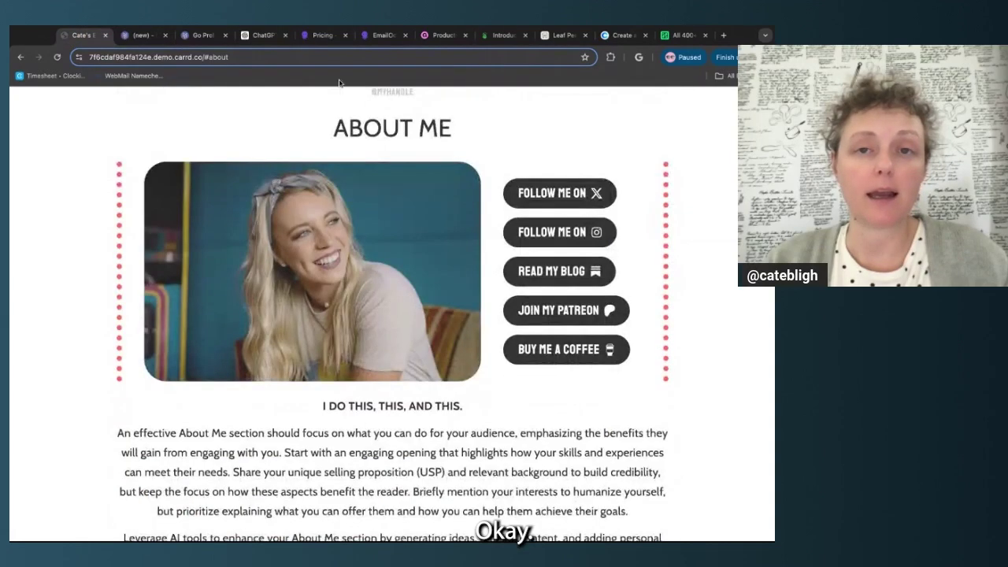
pyautogui.click(142, 35)
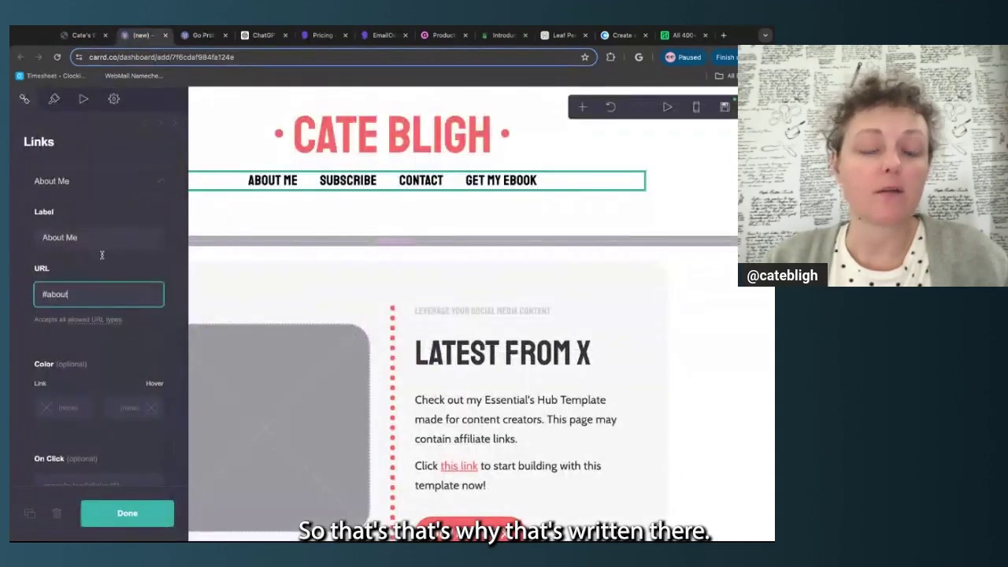
pyautogui.tripleClick(43, 293)
pyautogui.click(68, 294)
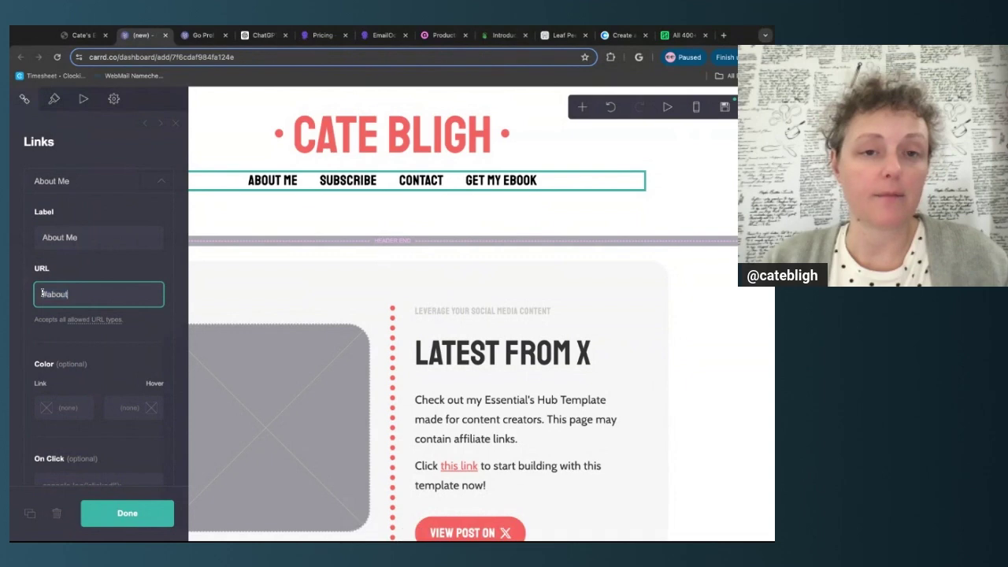
pyautogui.scroll(-4, 312, 253)
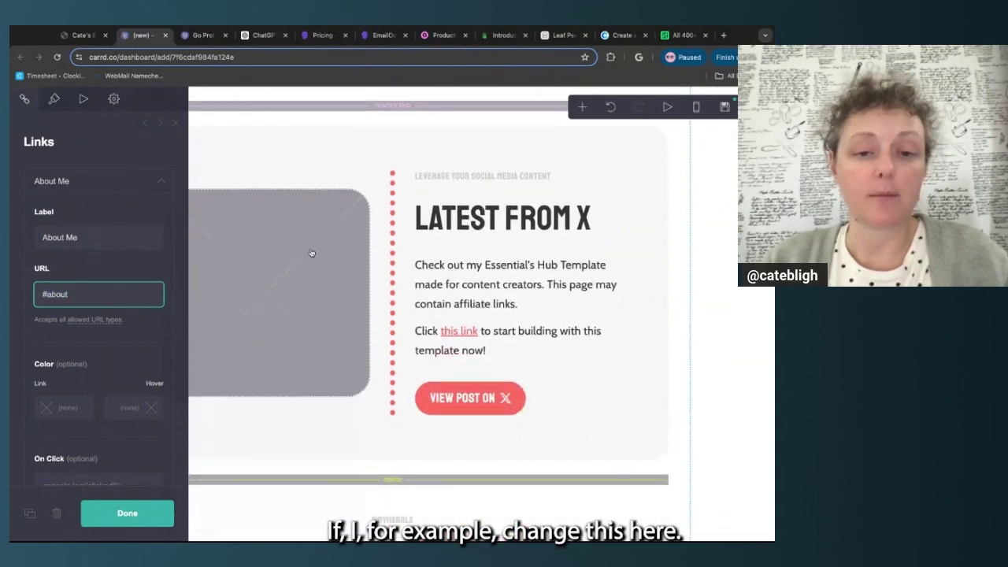
pyautogui.click(330, 341)
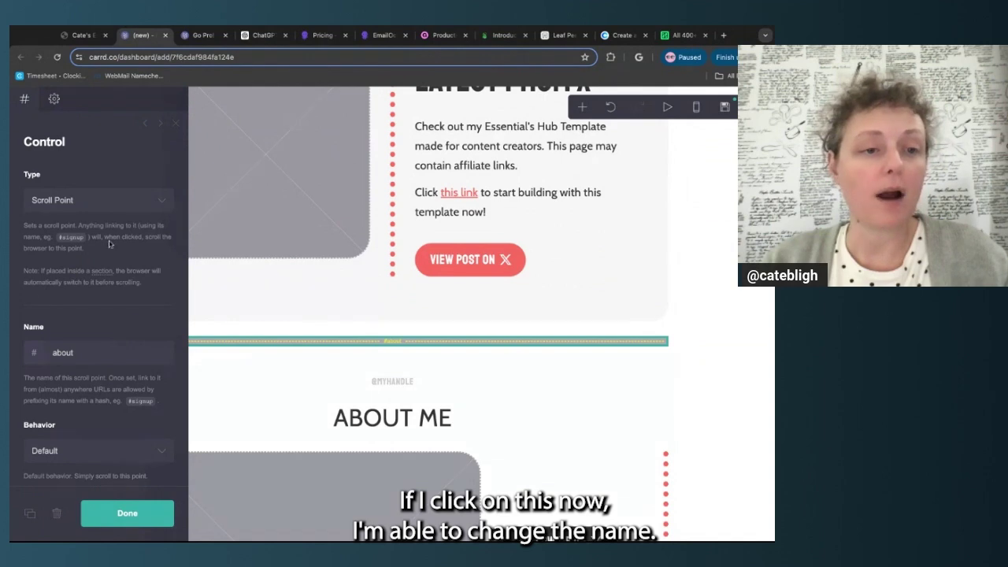
pyautogui.click(89, 350)
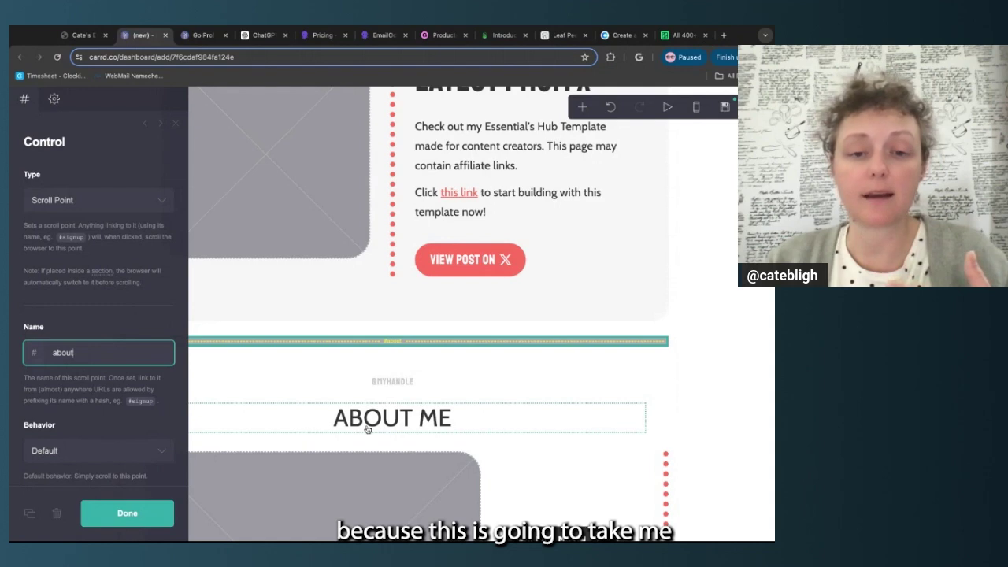
pyautogui.click(130, 513)
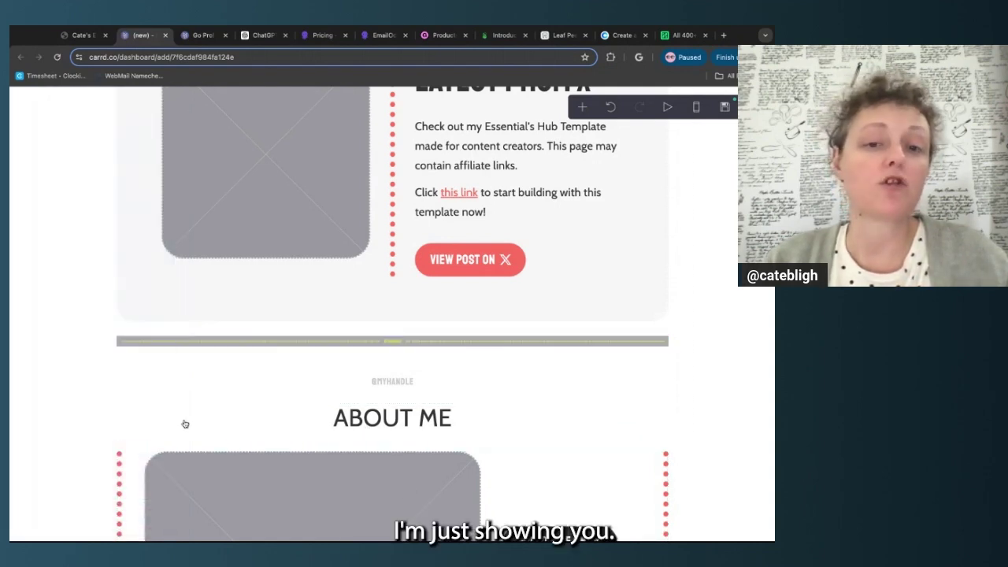
pyautogui.scroll(2, 252, 334)
pyautogui.scroll(2, 253, 334)
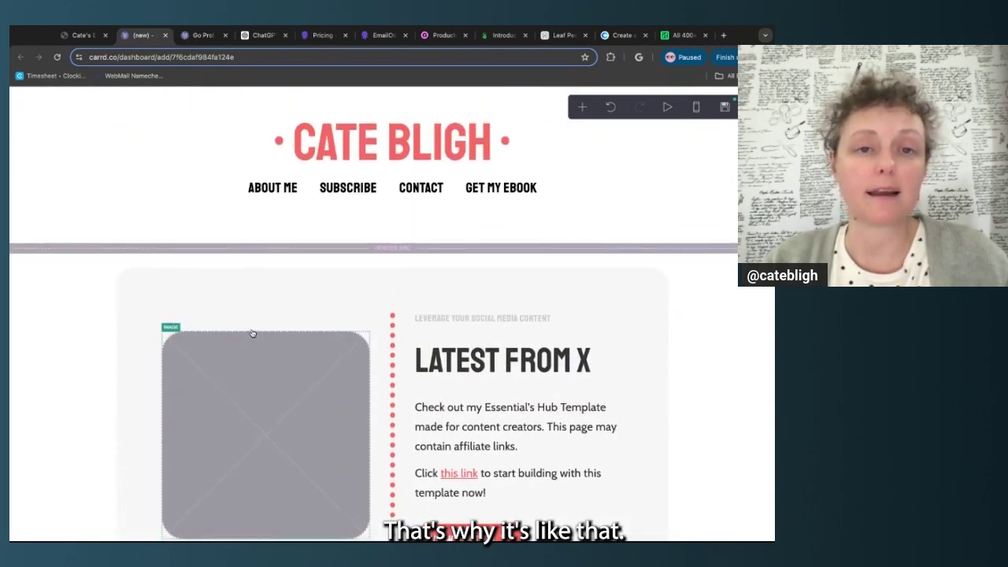
pyautogui.click(218, 181)
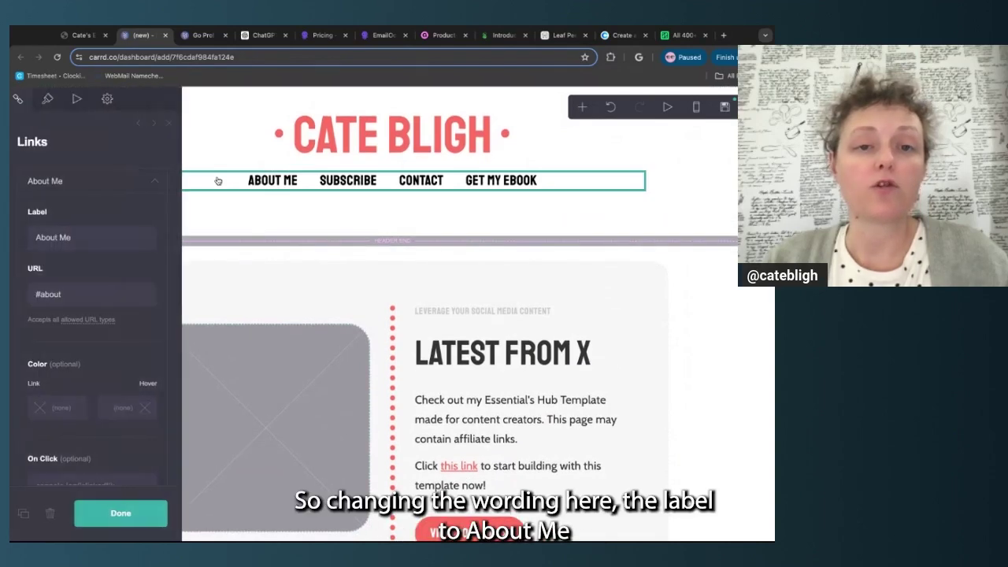
# Collapse About Me and retype the Subscribe link's label as Newsletter
pyautogui.tripleClick(93, 238)
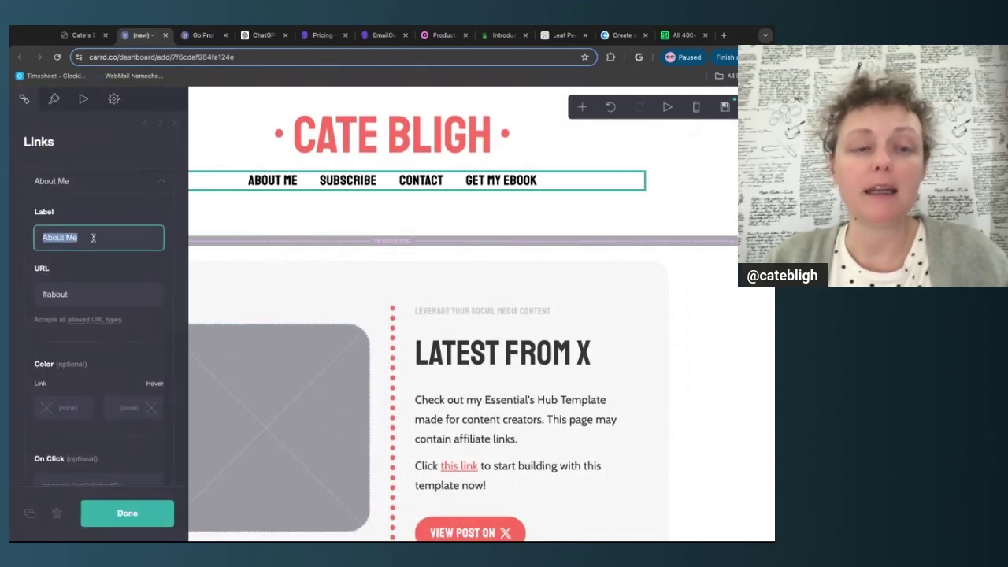
pyautogui.click(33, 260)
pyautogui.click(73, 294)
pyautogui.doubleClick(72, 294)
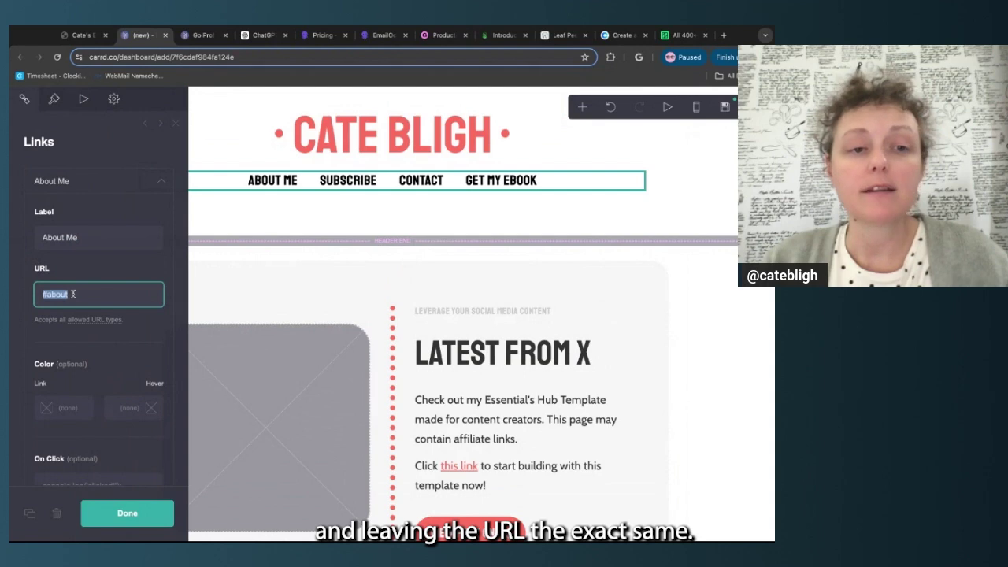
pyautogui.click(71, 273)
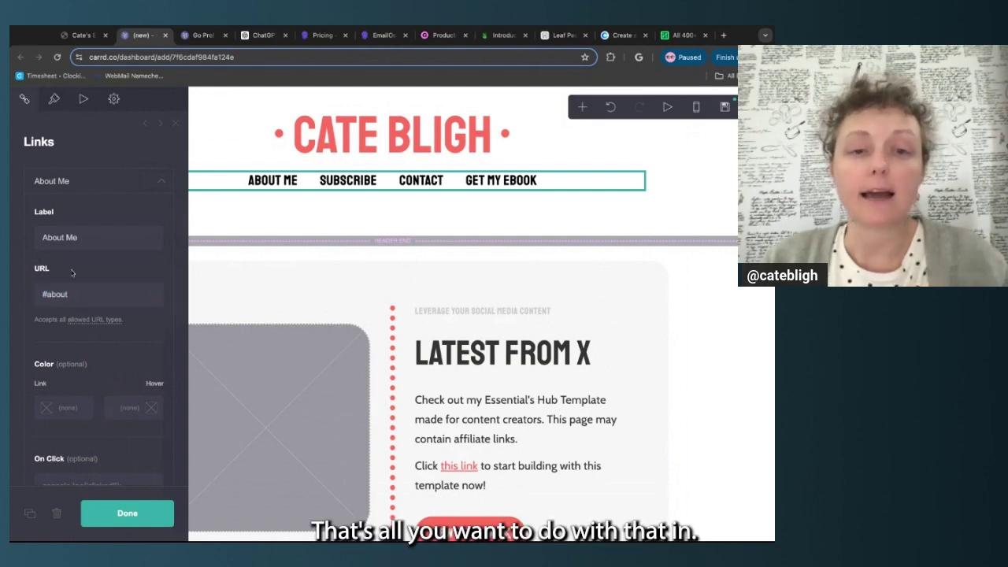
pyautogui.click(161, 182)
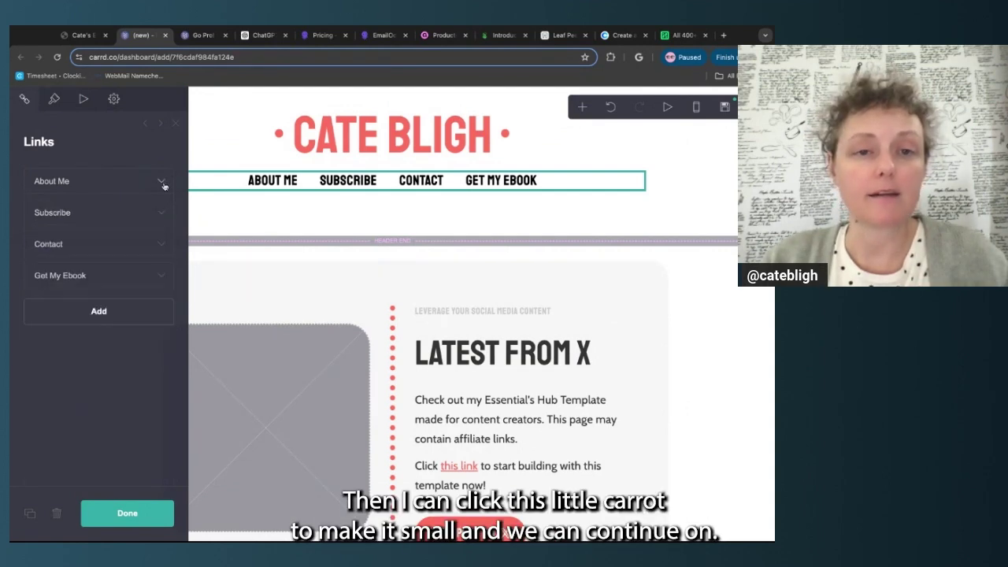
pyautogui.click(110, 220)
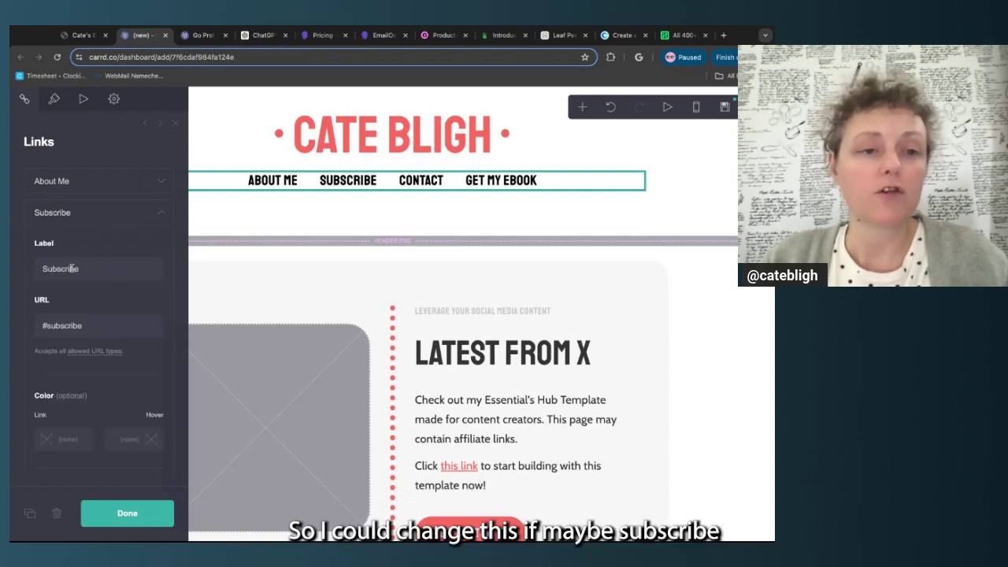
pyautogui.doubleClick(104, 265)
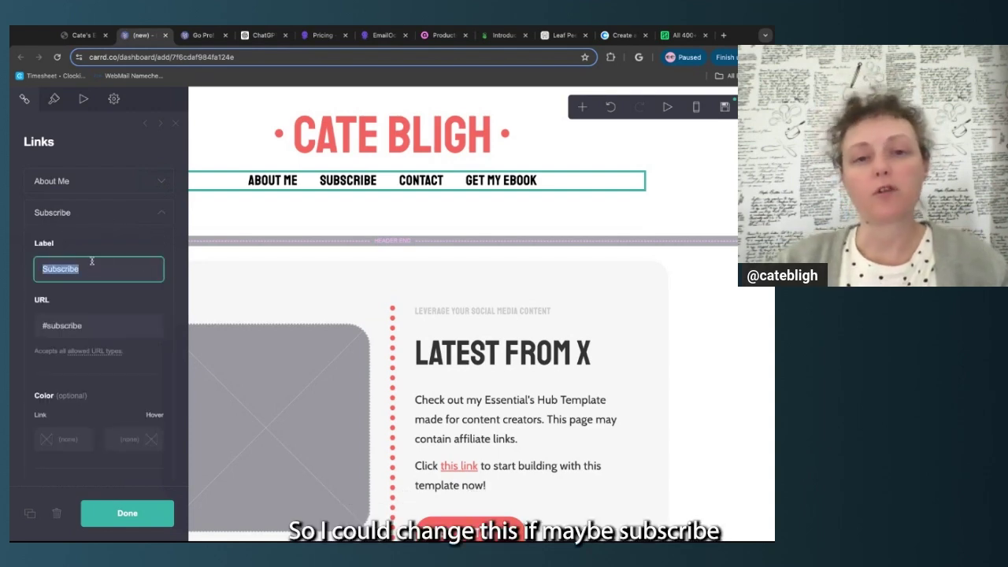
pyautogui.write('N')
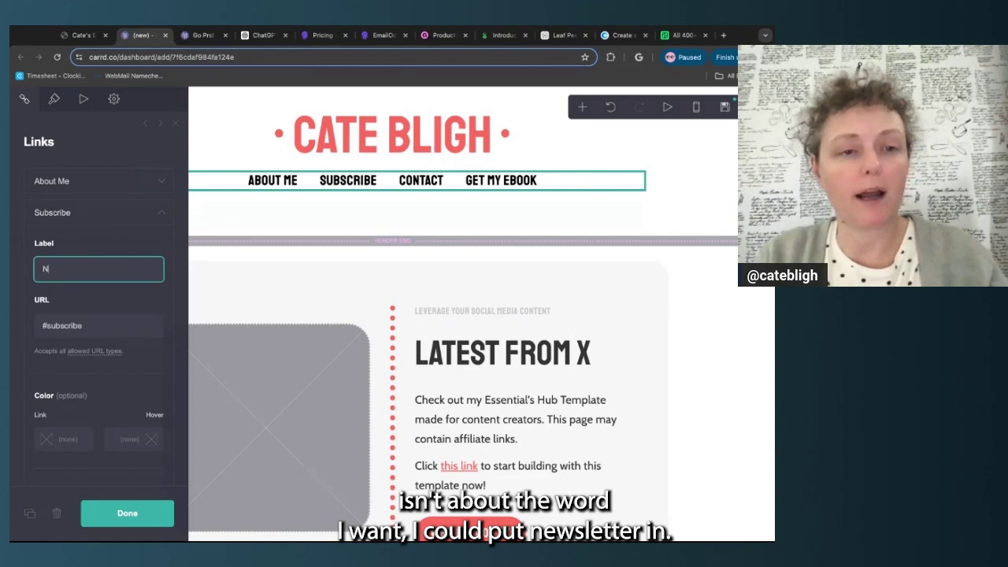
pyautogui.write('ewsletter')
pyautogui.click(345, 126)
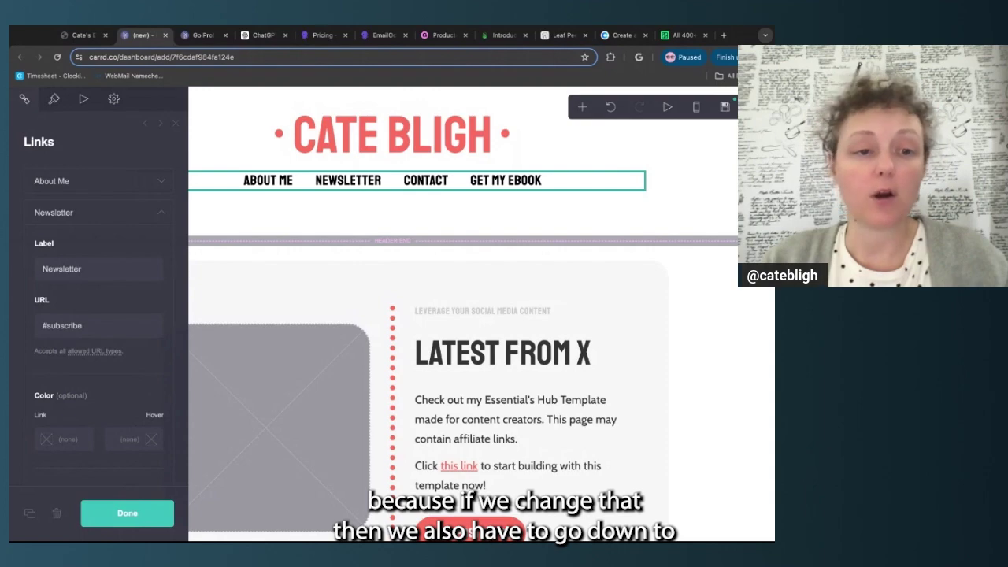
pyautogui.click(127, 513)
pyautogui.scroll(-10, 343, 258)
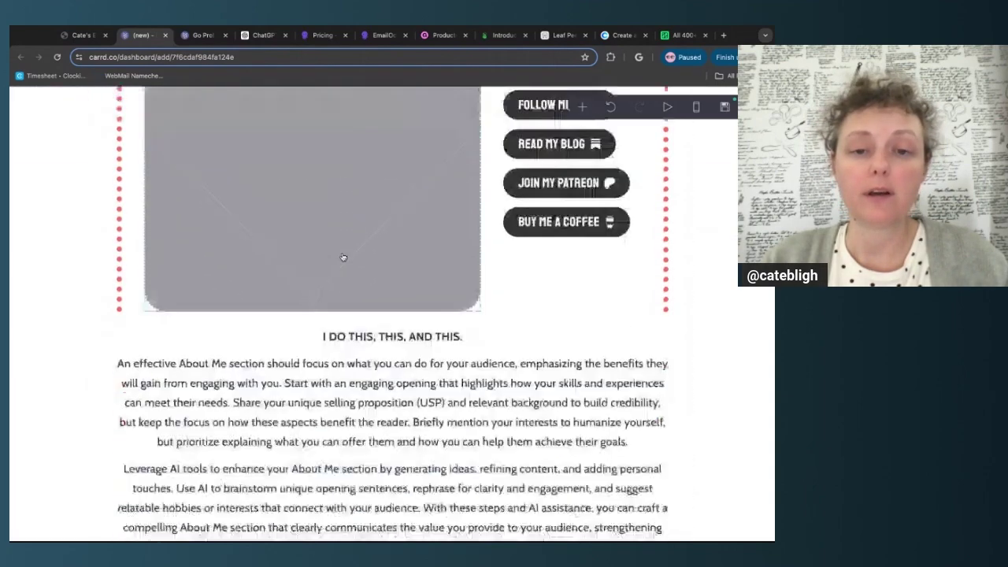
pyautogui.scroll(-5, 344, 258)
pyautogui.scroll(2, 342, 264)
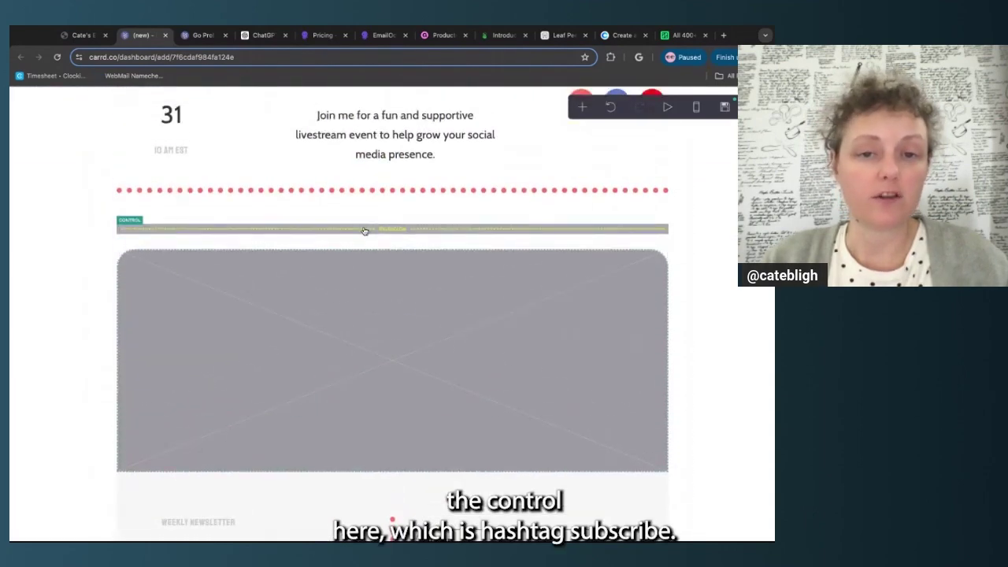
pyautogui.click(365, 230)
pyautogui.click(145, 353)
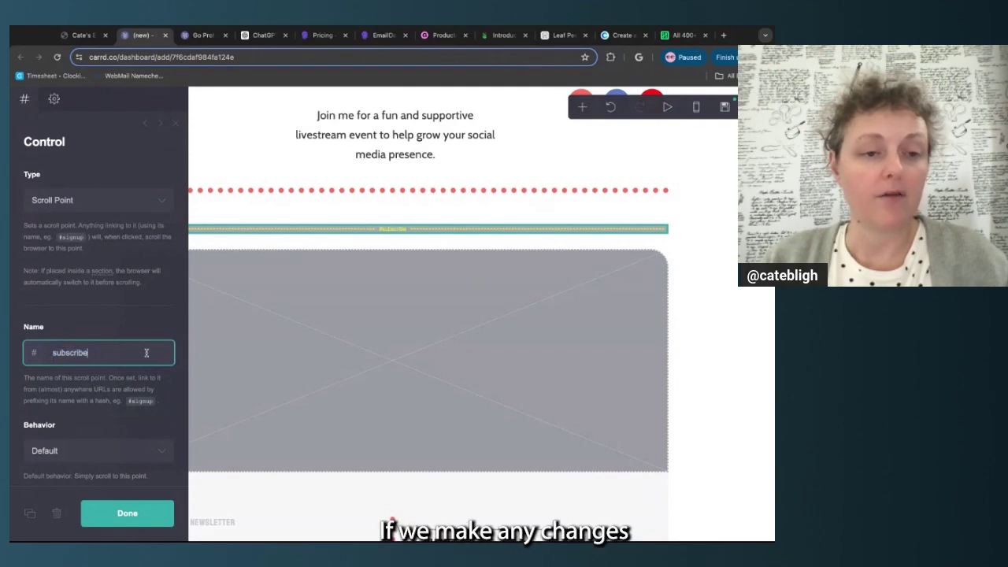
pyautogui.click(126, 511)
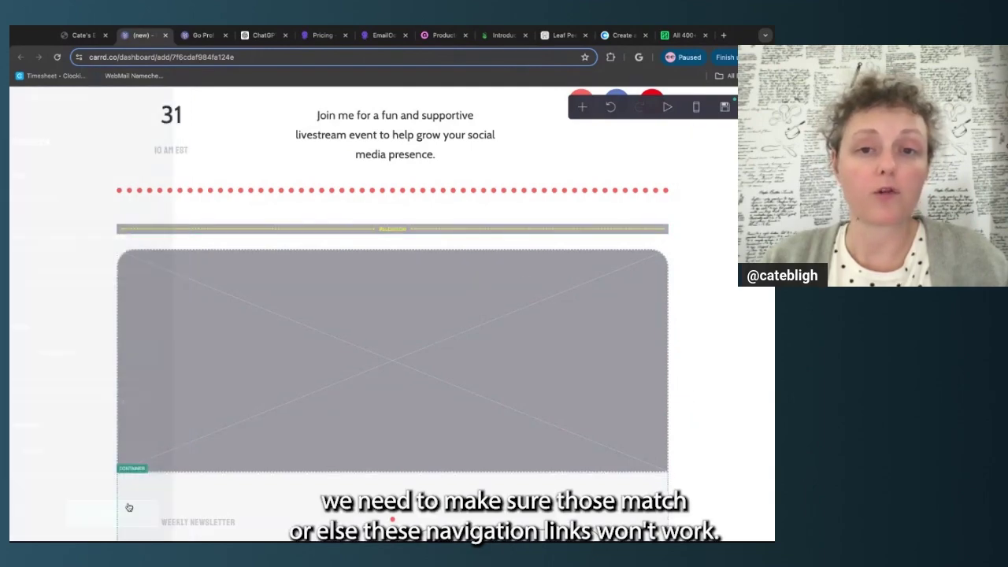
pyautogui.scroll(10, 249, 265)
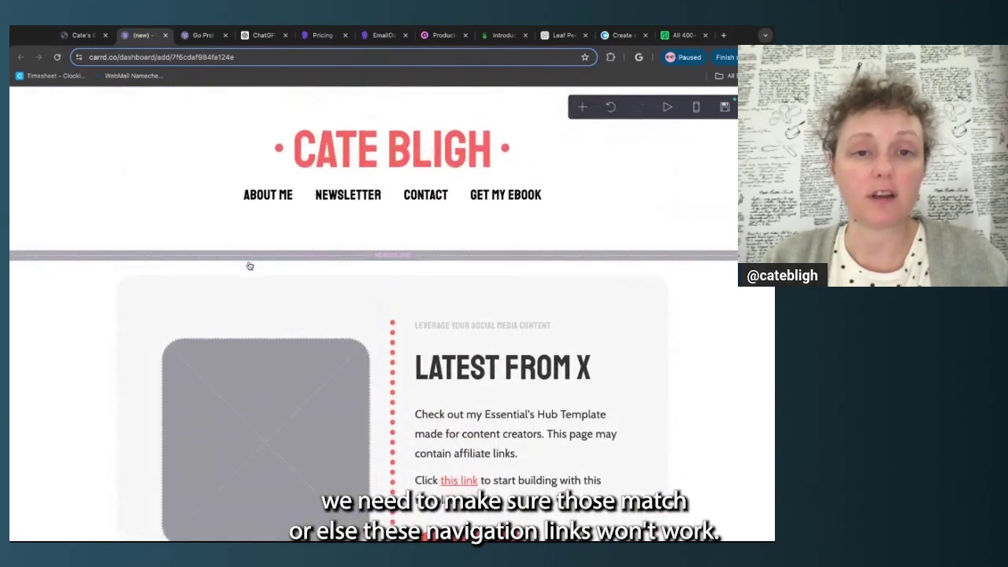
pyautogui.click(187, 187)
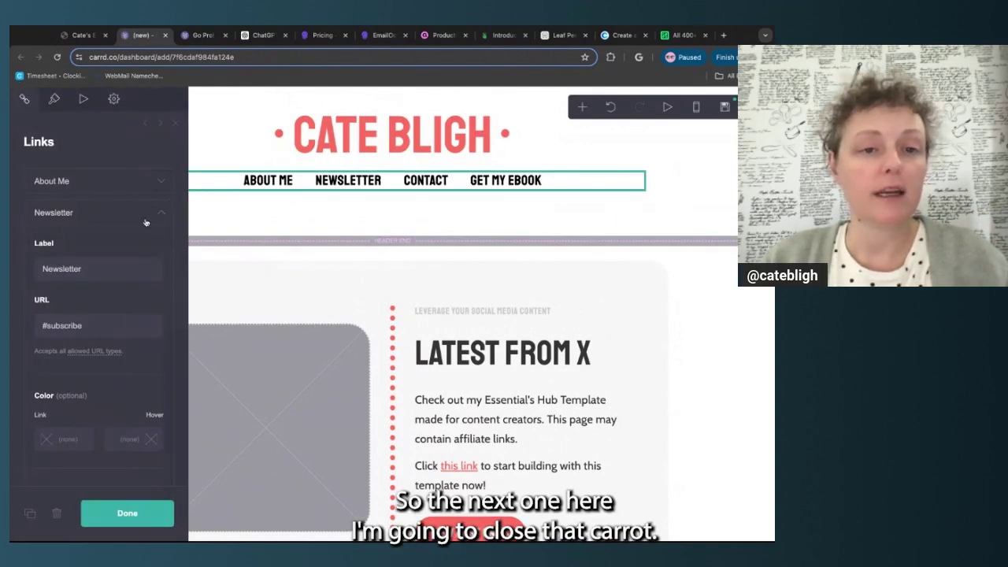
# Relabel the Get My Ebook link as 'Official T-Shirt'
pyautogui.click(162, 213)
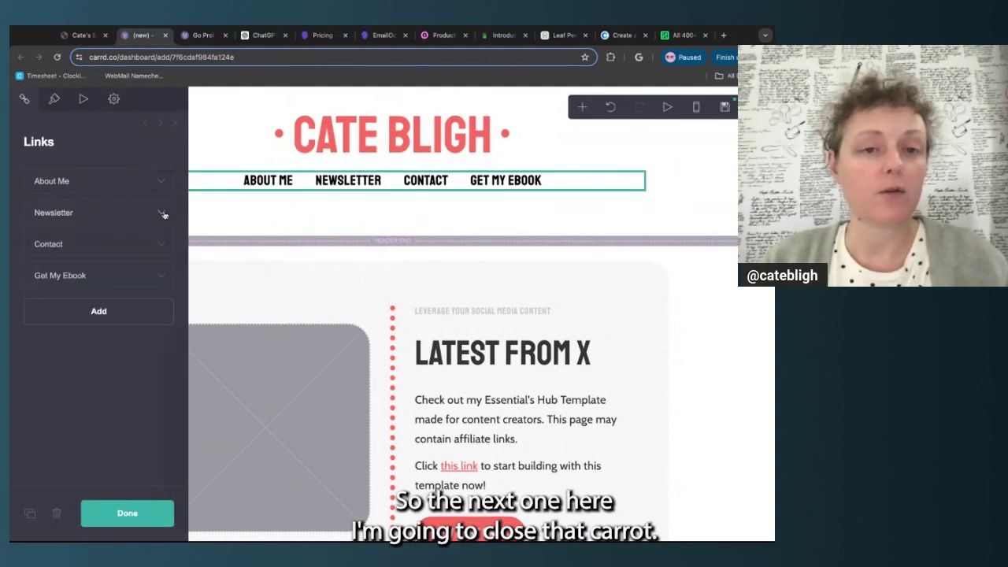
pyautogui.click(109, 250)
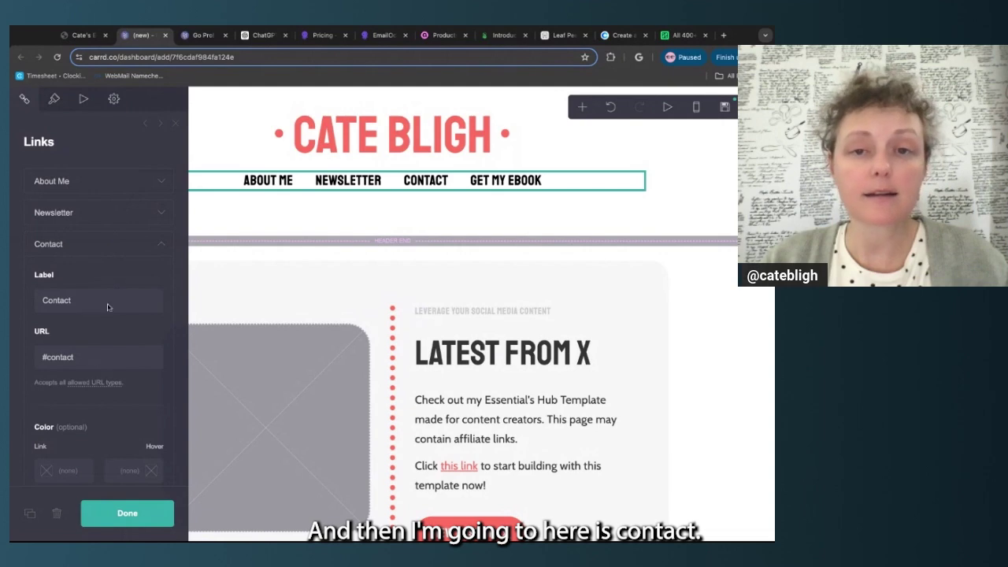
pyautogui.click(160, 246)
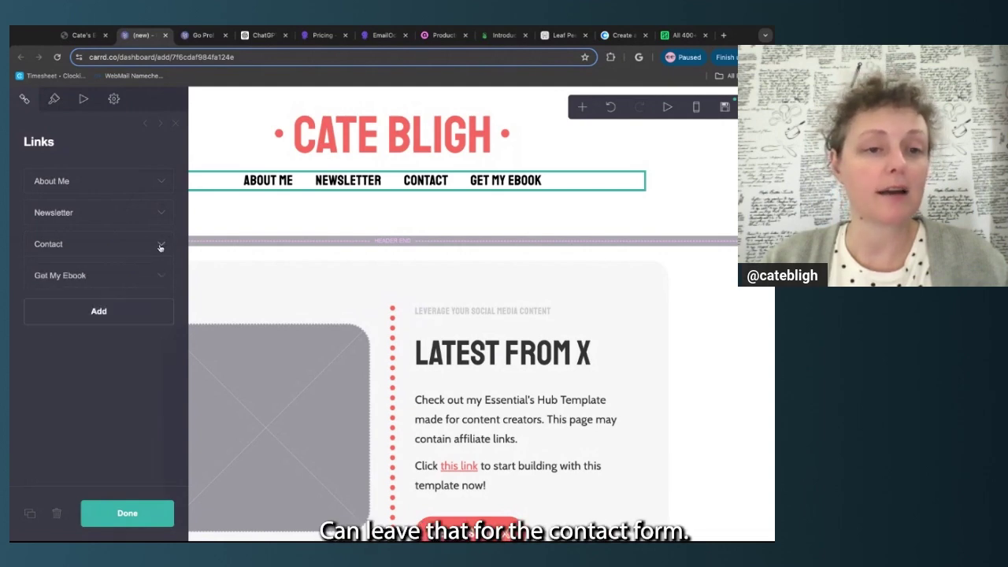
pyautogui.click(159, 277)
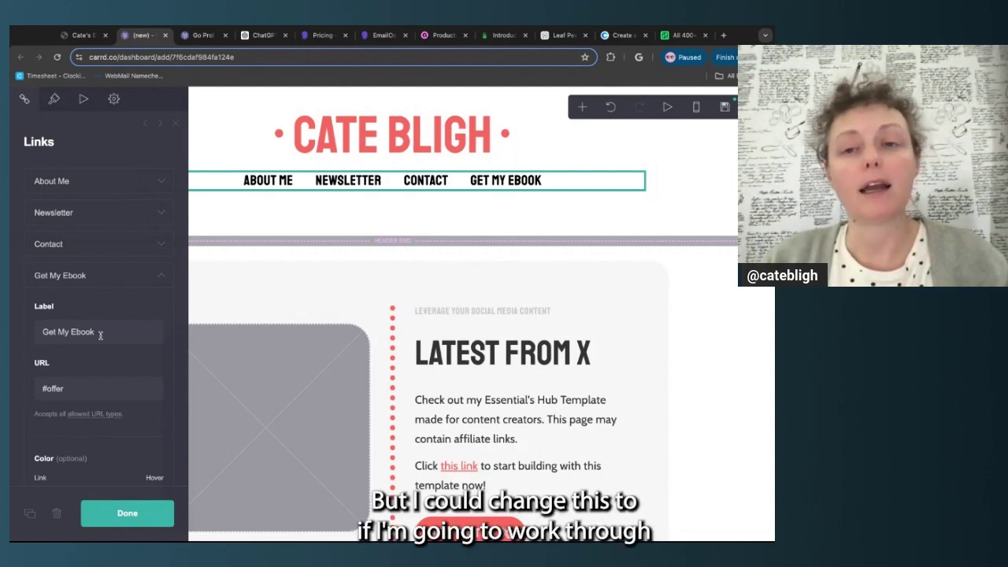
pyautogui.click(101, 336)
pyautogui.press('super+a')
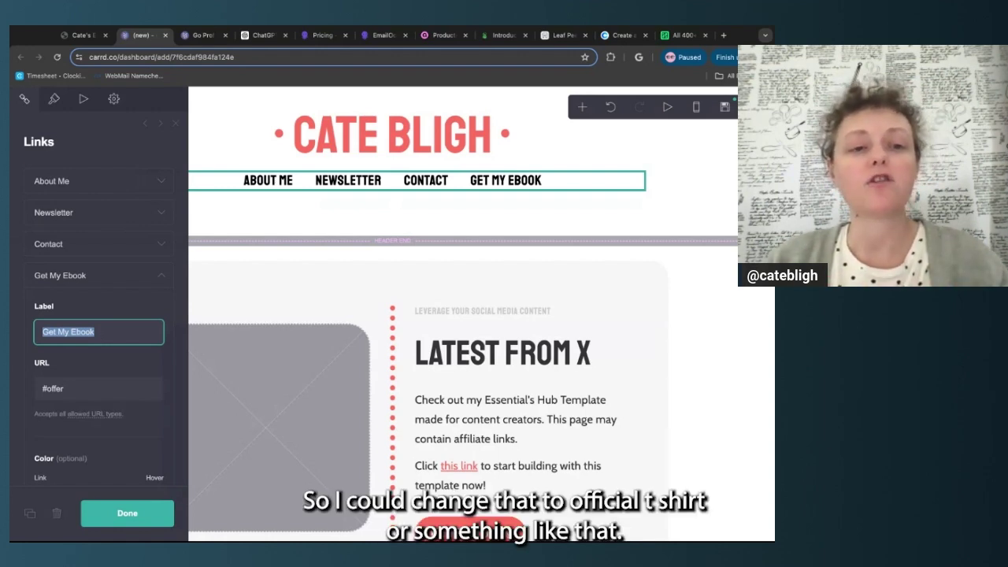
pyautogui.write('O')
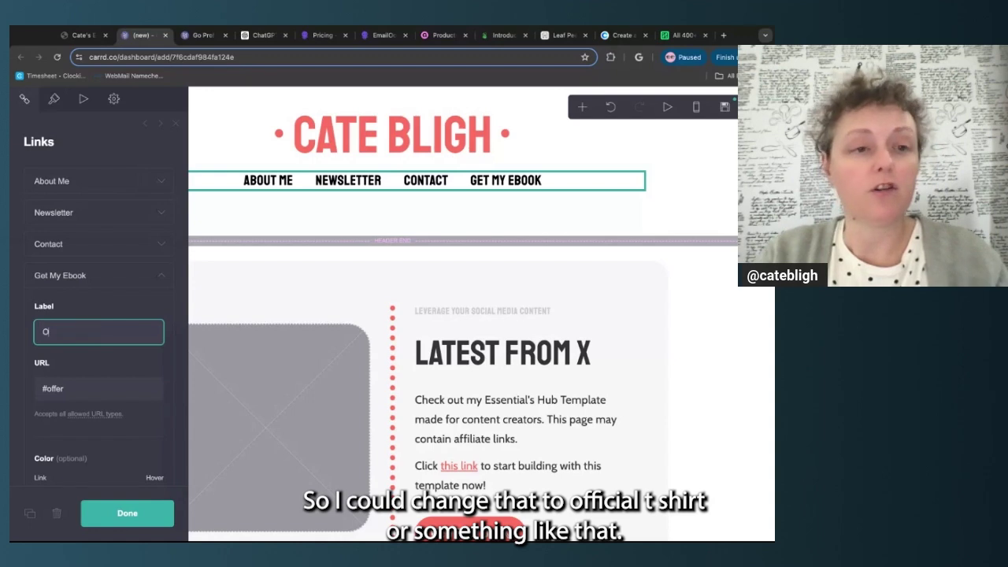
pyautogui.write('fficial T-Shirt')
pyautogui.click(109, 360)
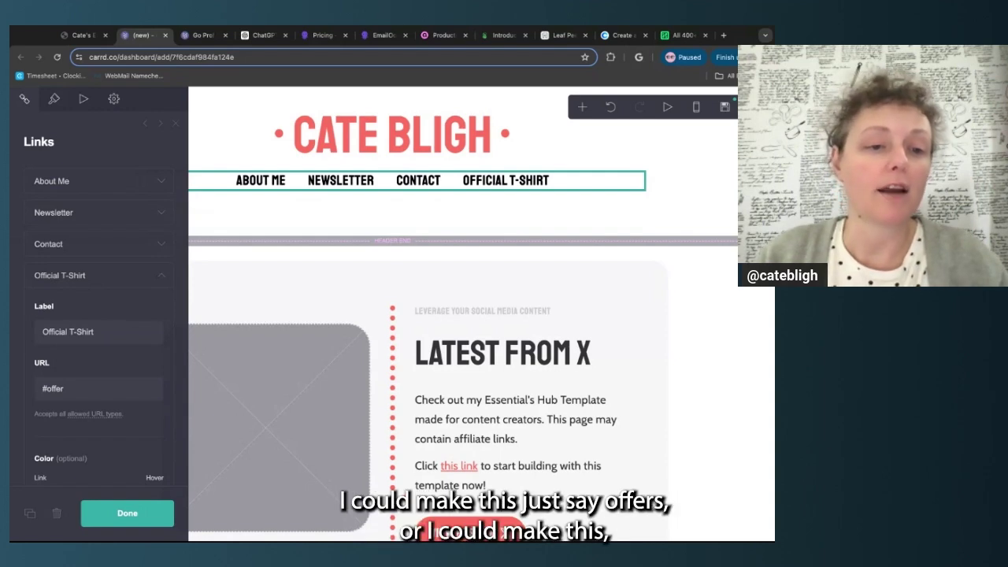
# Change that label to Offers, then to Shop, leaving the #offer URL untouched
pyautogui.tripleClick(69, 333)
pyautogui.write('Offe')
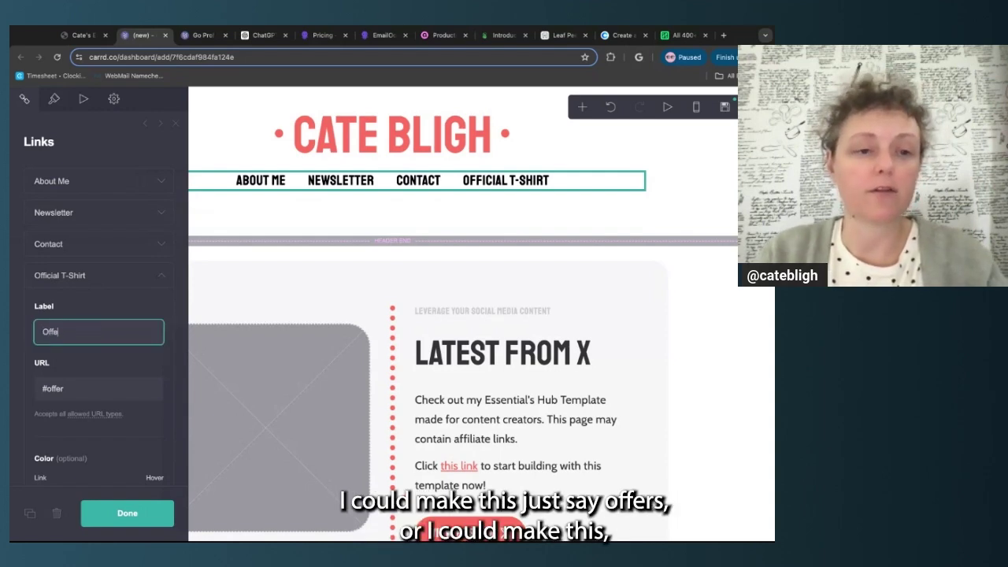
pyautogui.write('rs')
pyautogui.press('Return')
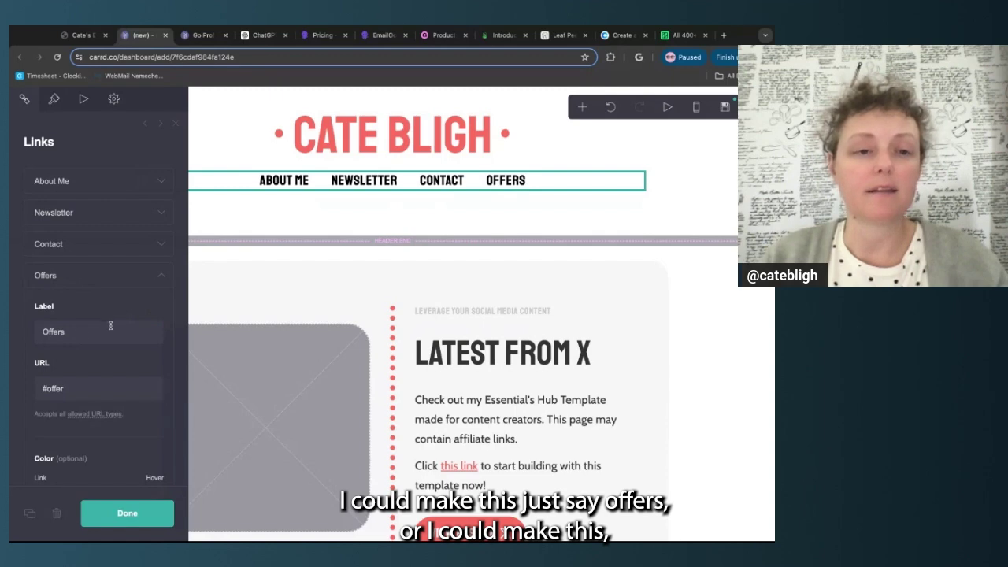
pyautogui.doubleClick(110, 327)
pyautogui.write('Shop')
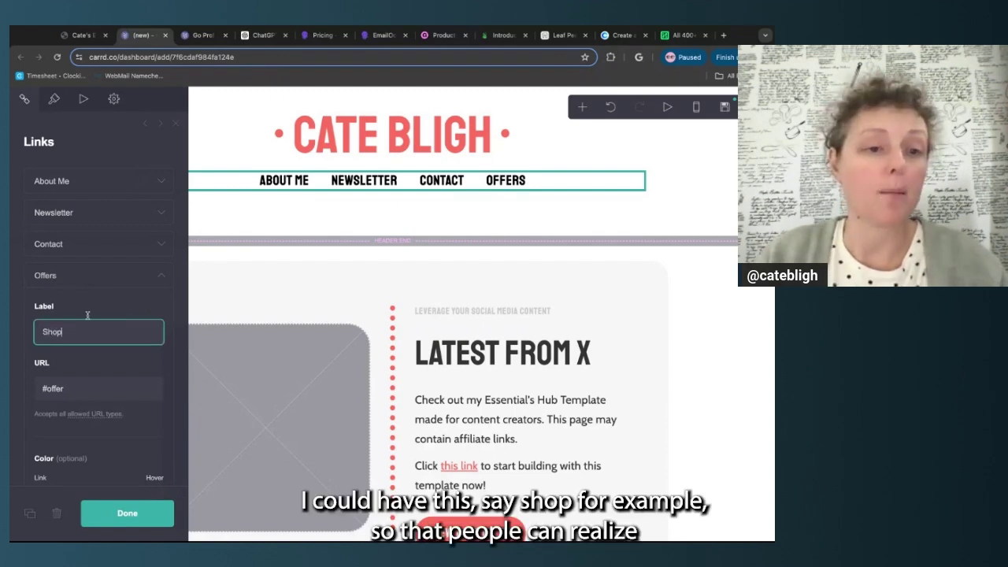
pyautogui.press('Return')
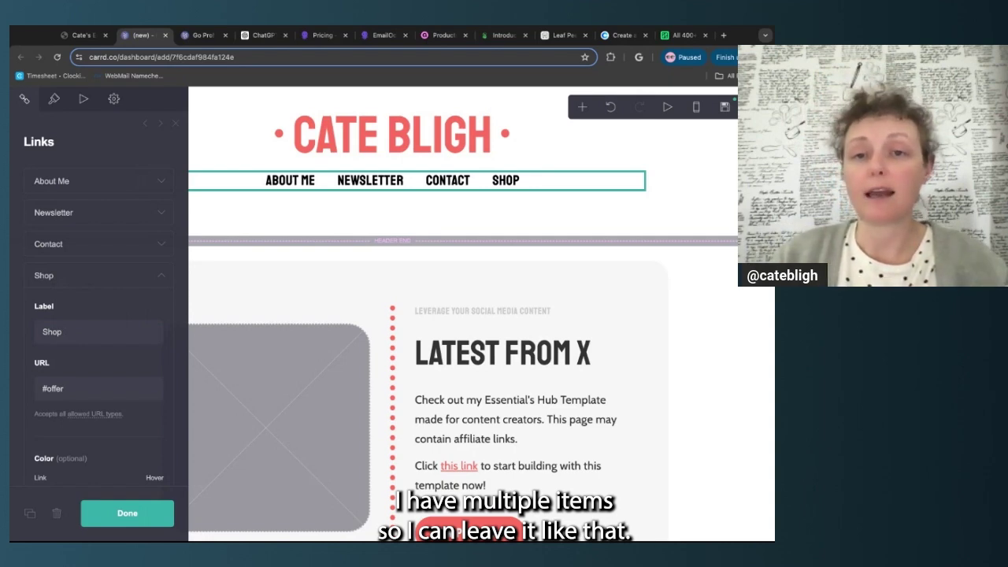
pyautogui.click(89, 385)
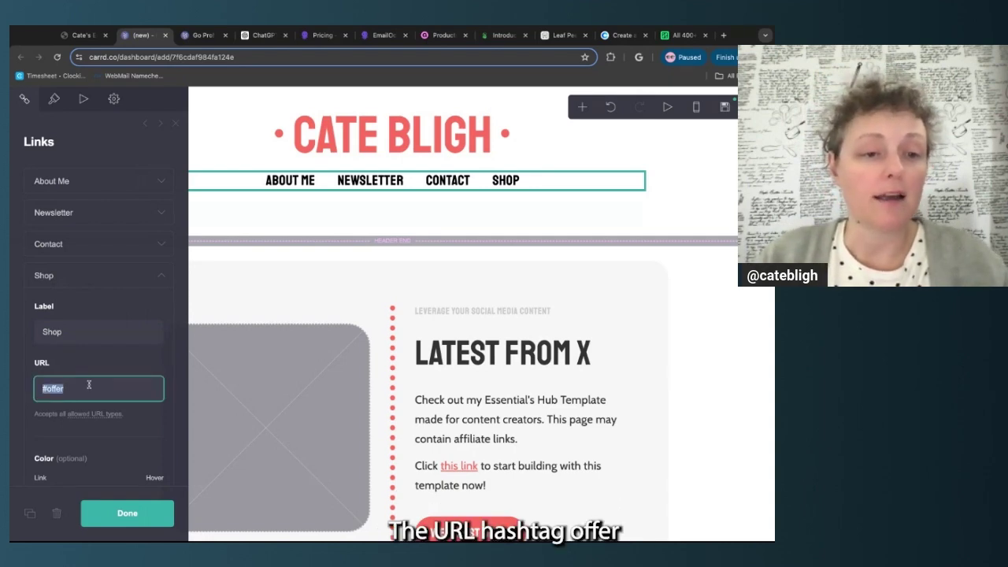
# Inspect the offer scroll point's Control settings, then close the panel with Escape
pyautogui.click(30, 401)
pyautogui.scroll(-15, 368, 297)
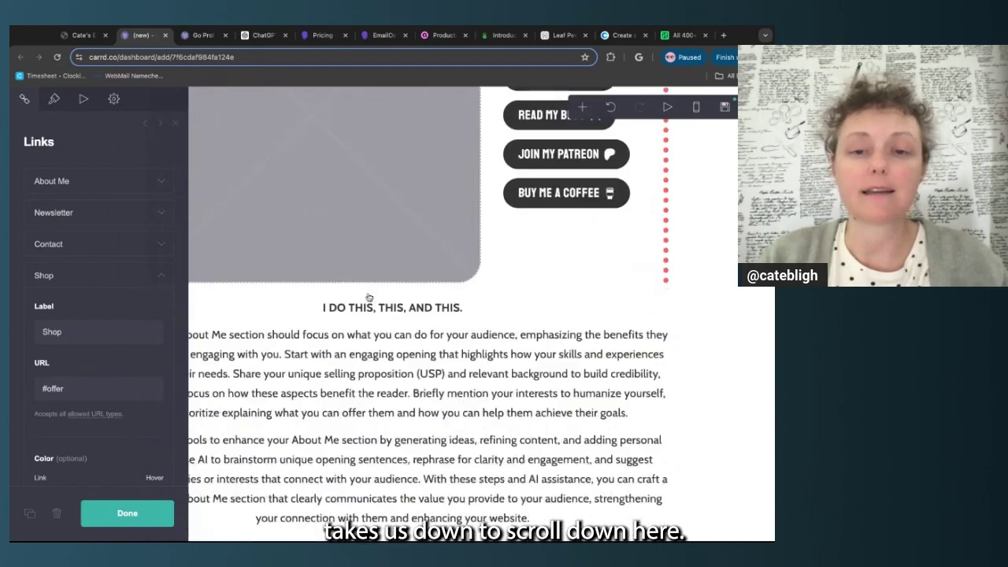
pyautogui.scroll(-10, 368, 298)
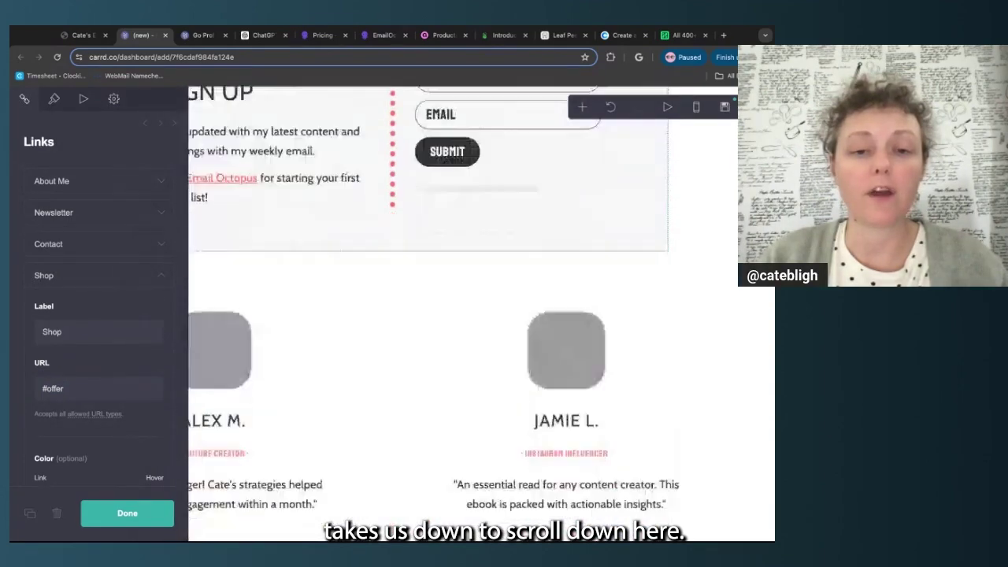
pyautogui.scroll(-5, 370, 237)
pyautogui.scroll(2, 371, 181)
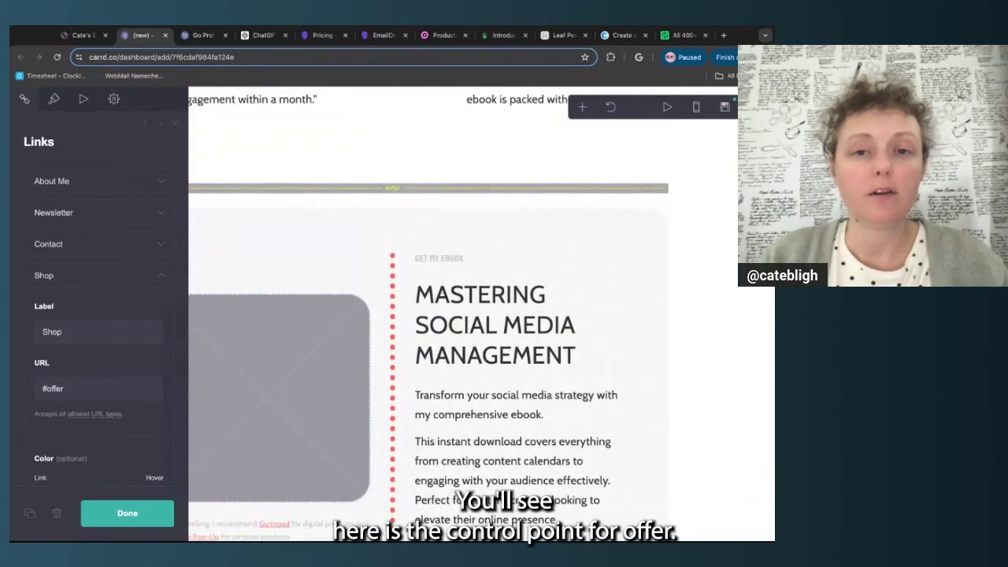
pyautogui.click(373, 189)
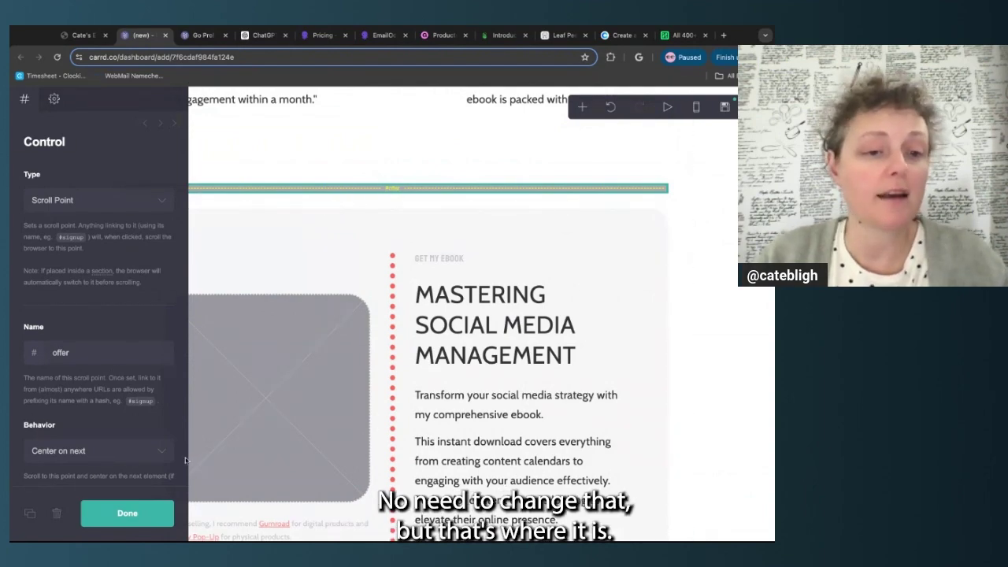
pyautogui.scroll(5, 374, 252)
pyautogui.scroll(10, 373, 251)
pyautogui.press('Escape')
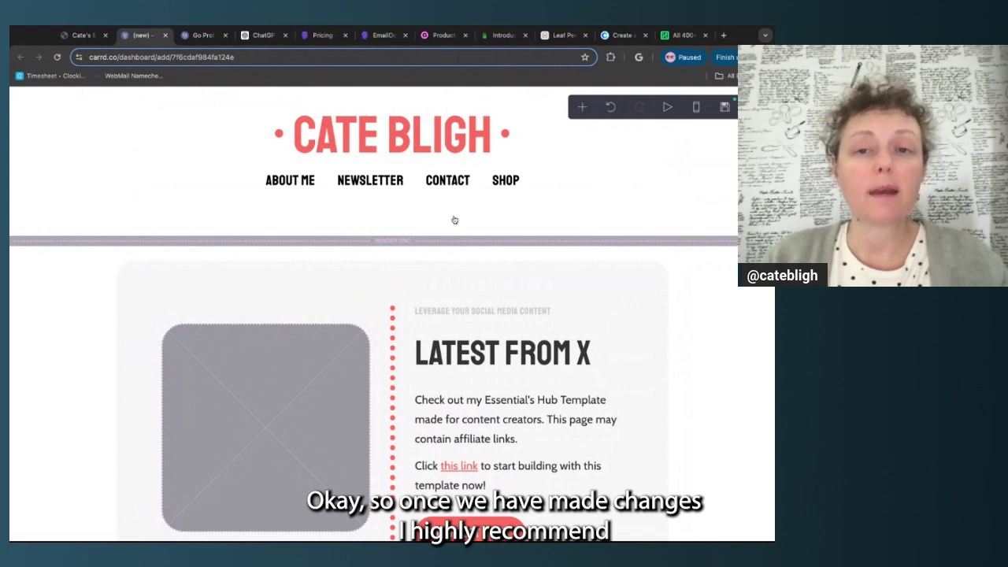
# Open the Publish settings and pick the offline draft option
pyautogui.click(726, 108)
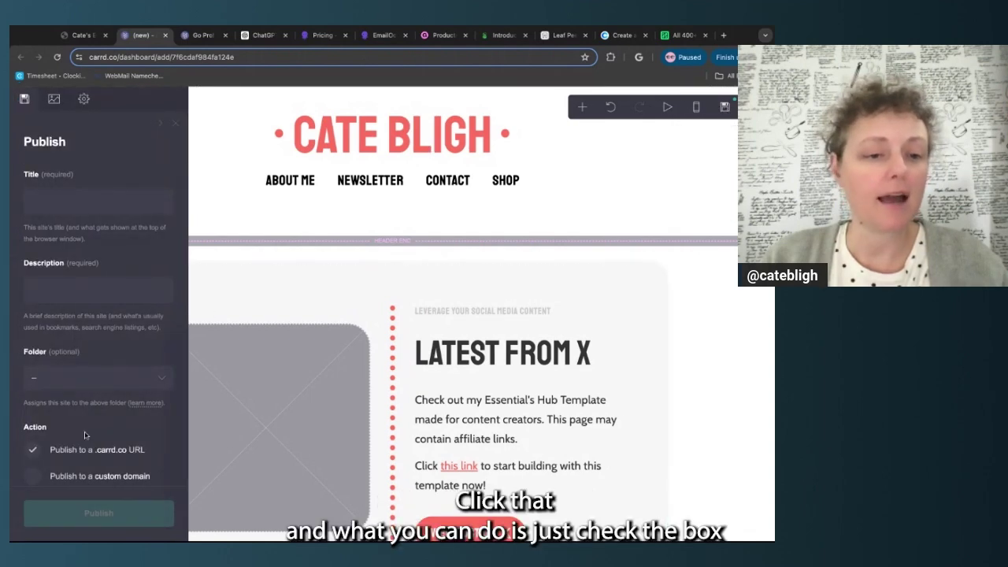
pyautogui.scroll(-3, 85, 435)
pyautogui.scroll(-1, 86, 435)
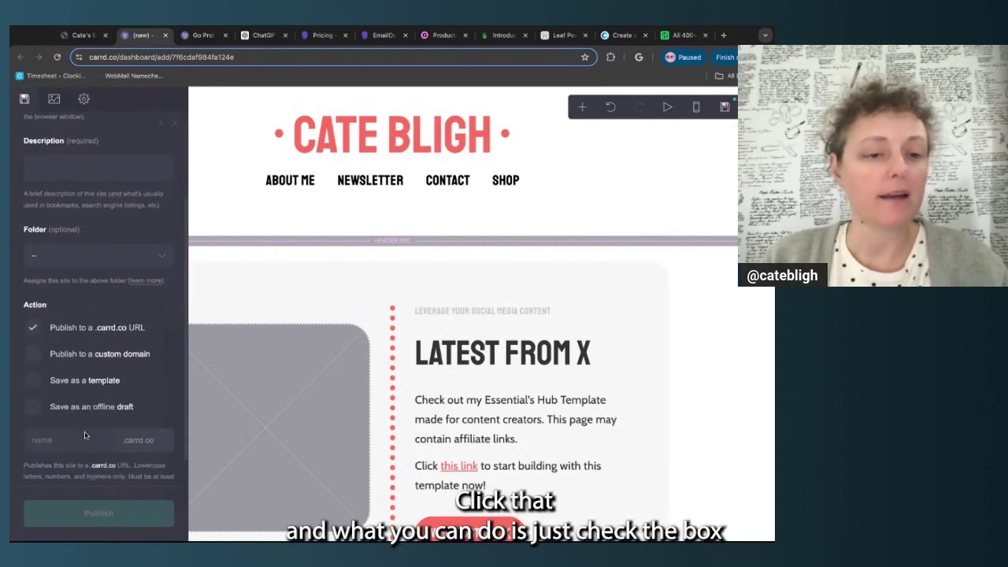
pyautogui.click(34, 408)
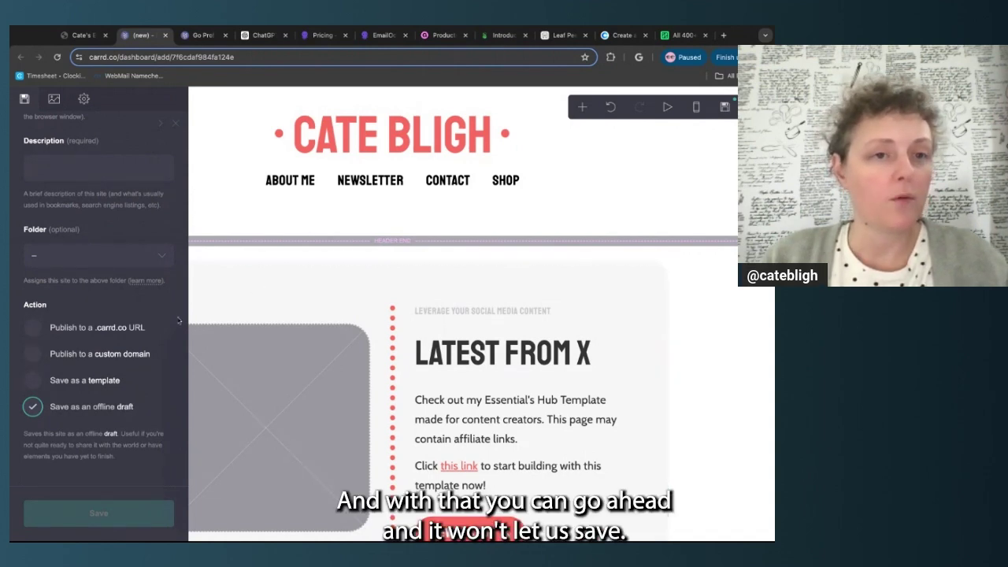
pyautogui.scroll(-2, 152, 494)
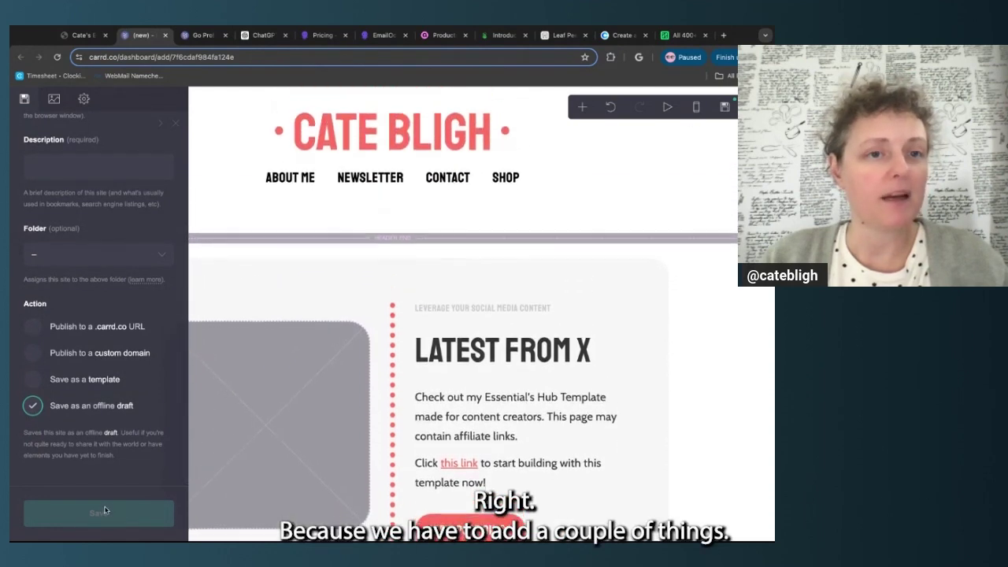
pyautogui.scroll(5, 111, 354)
# Enter the creator's name as title and a 'Meet [name]' description, then save as draft
pyautogui.click(114, 208)
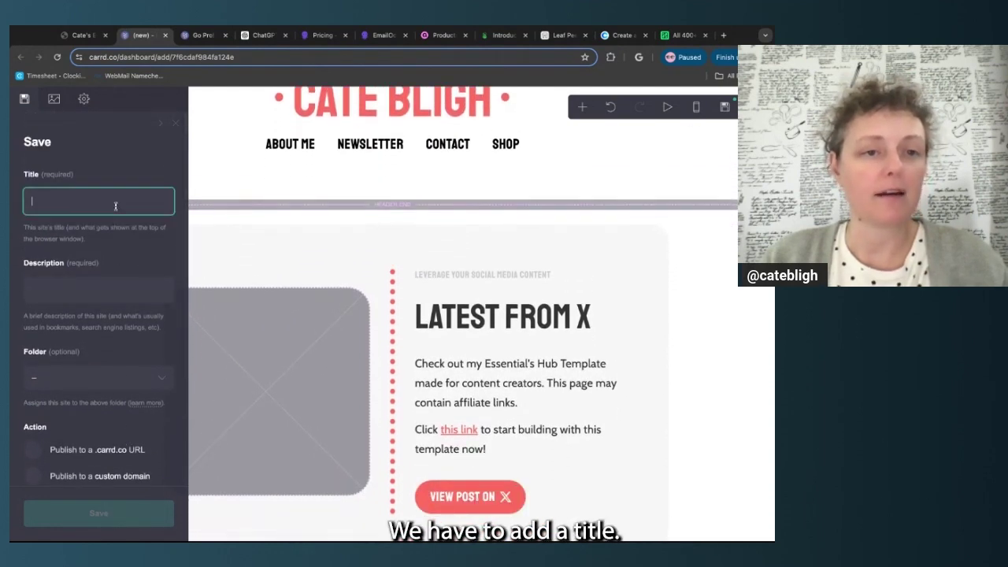
pyautogui.write('Cate Bligh')
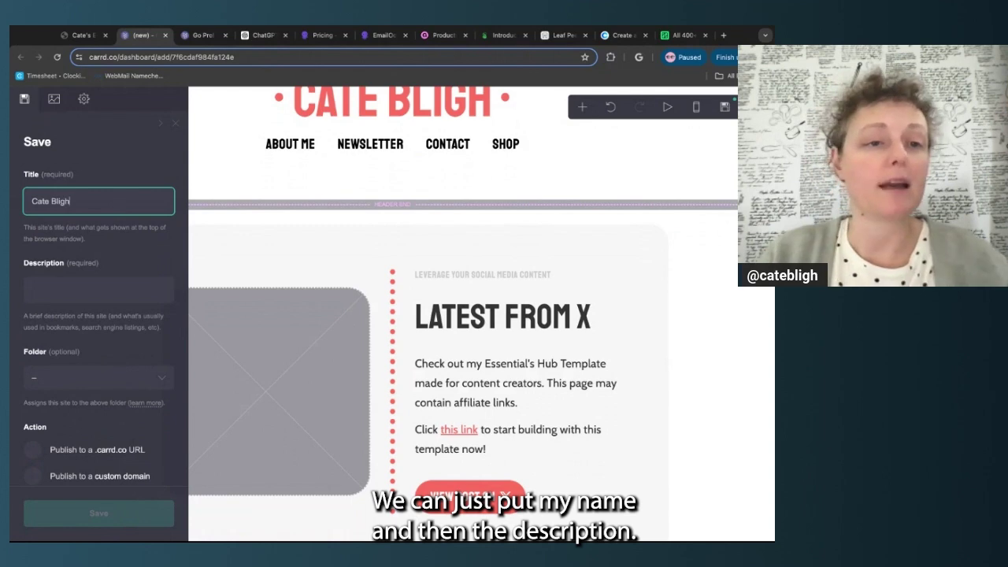
pyautogui.click(121, 287)
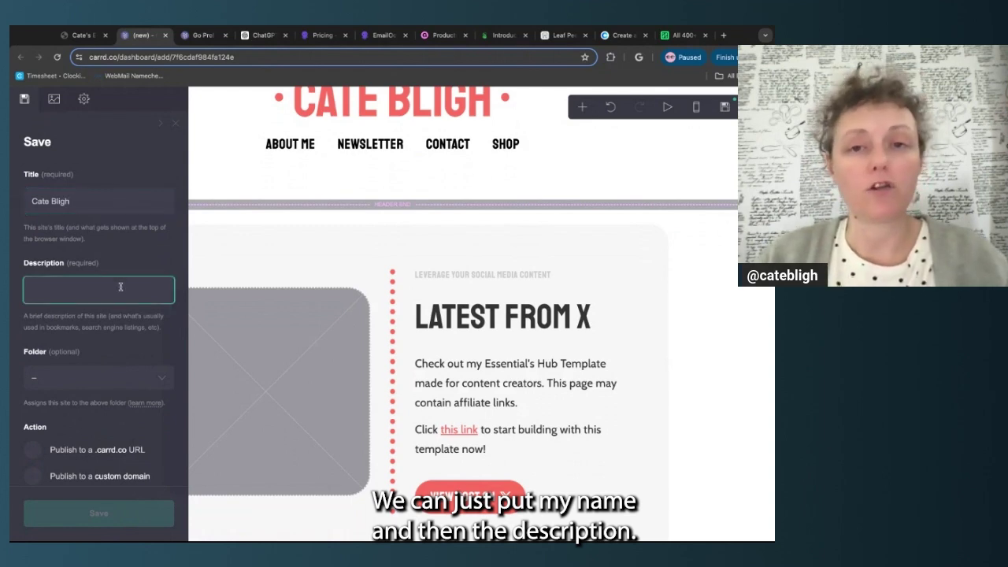
pyautogui.write('Meet Cate Bligh')
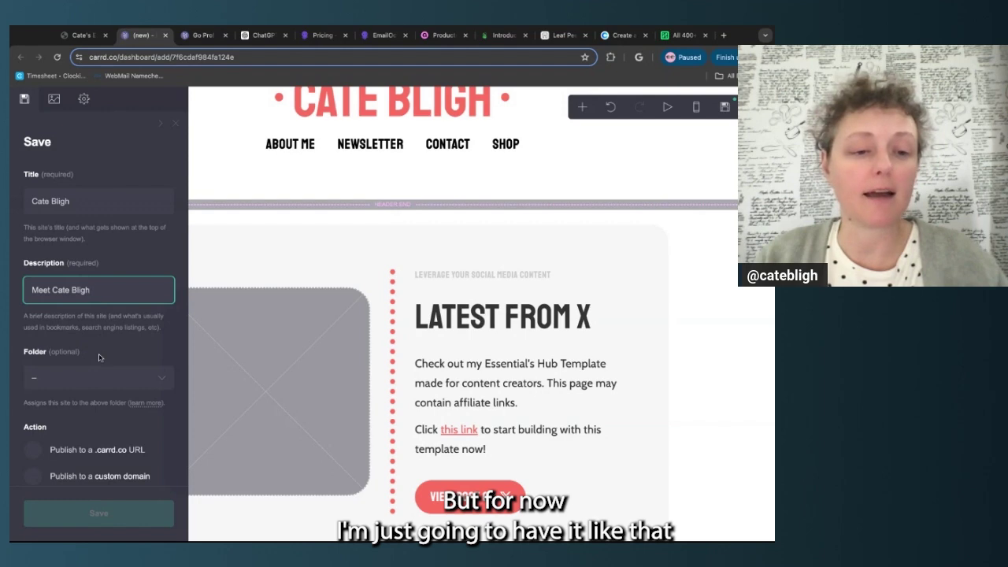
pyautogui.scroll(-3, 92, 419)
pyautogui.click(73, 428)
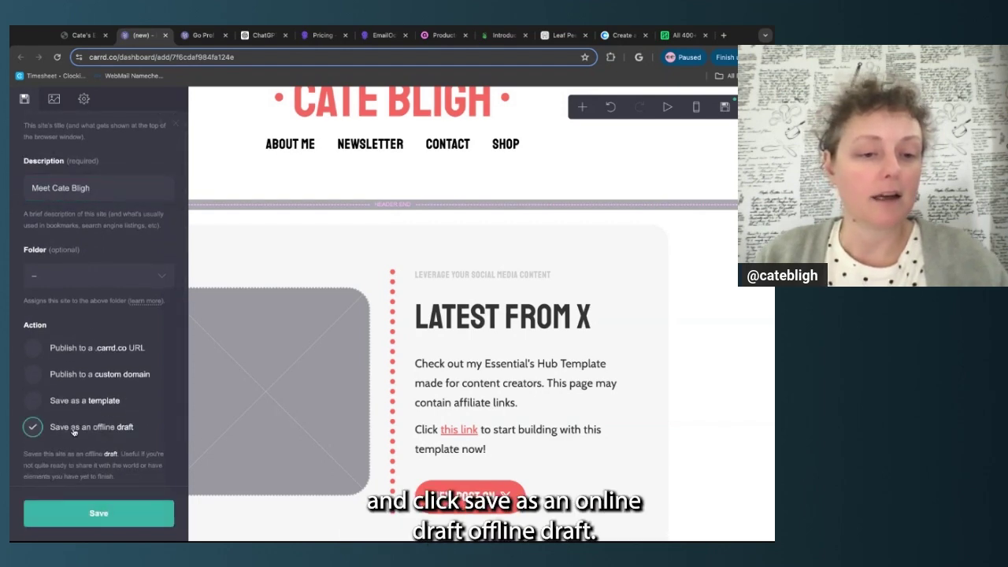
pyautogui.click(109, 513)
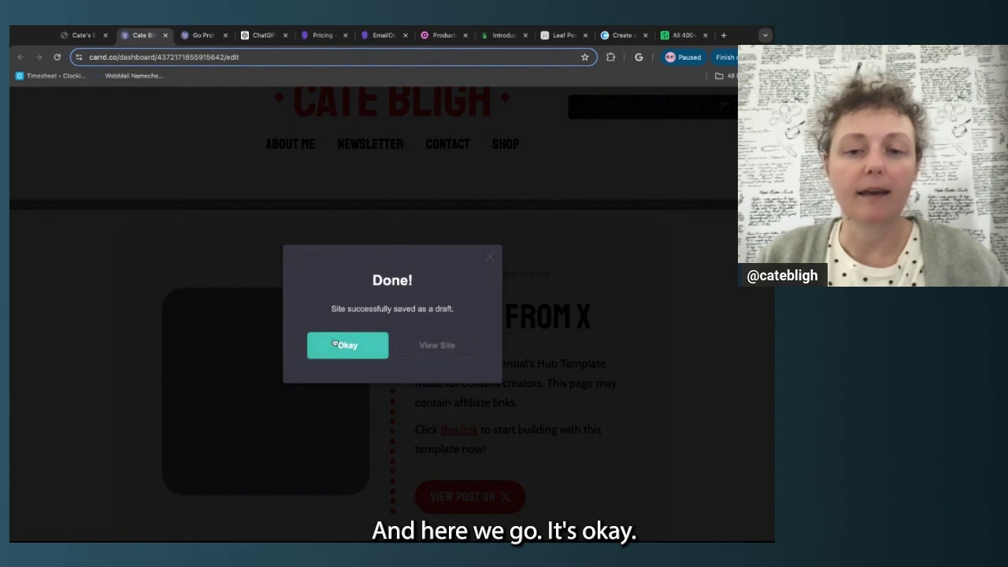
pyautogui.click(342, 348)
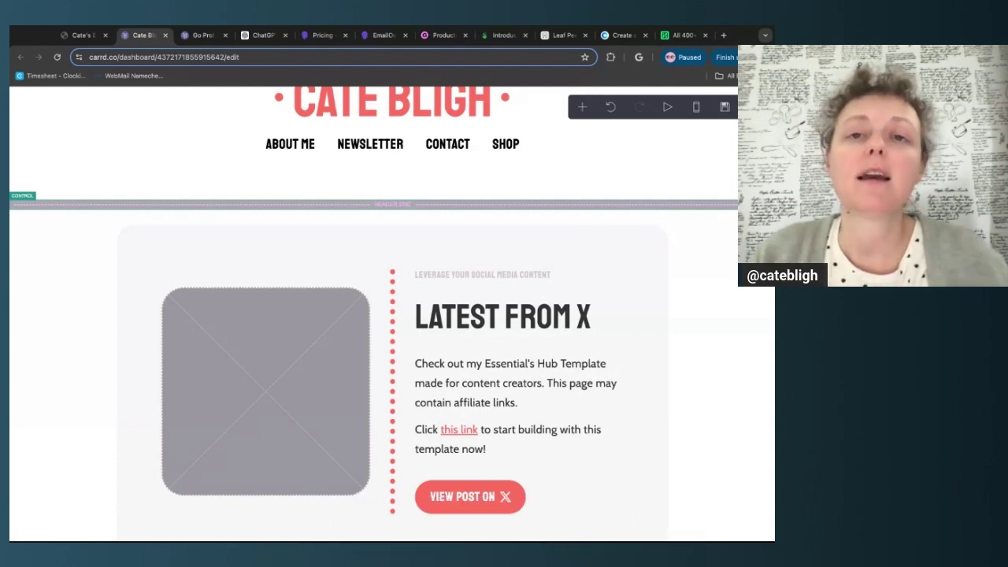
pyautogui.scroll(-2, 129, 271)
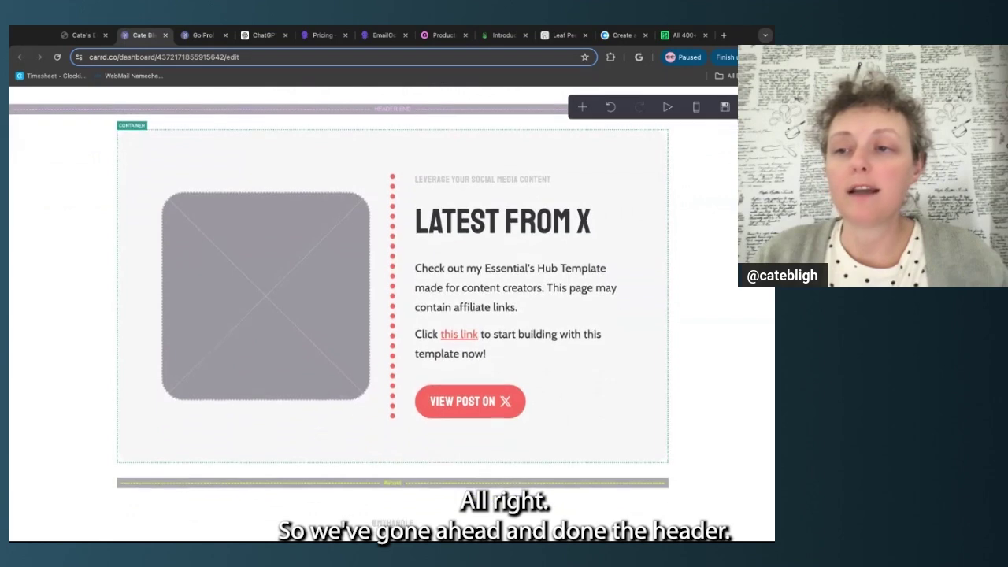
pyautogui.scroll(2, 129, 271)
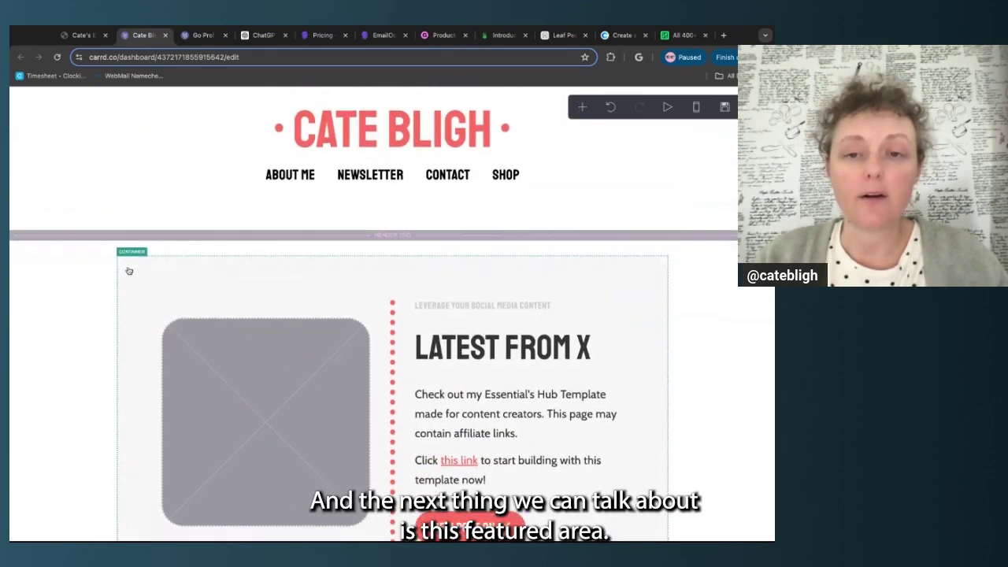
pyautogui.scroll(-2, 129, 271)
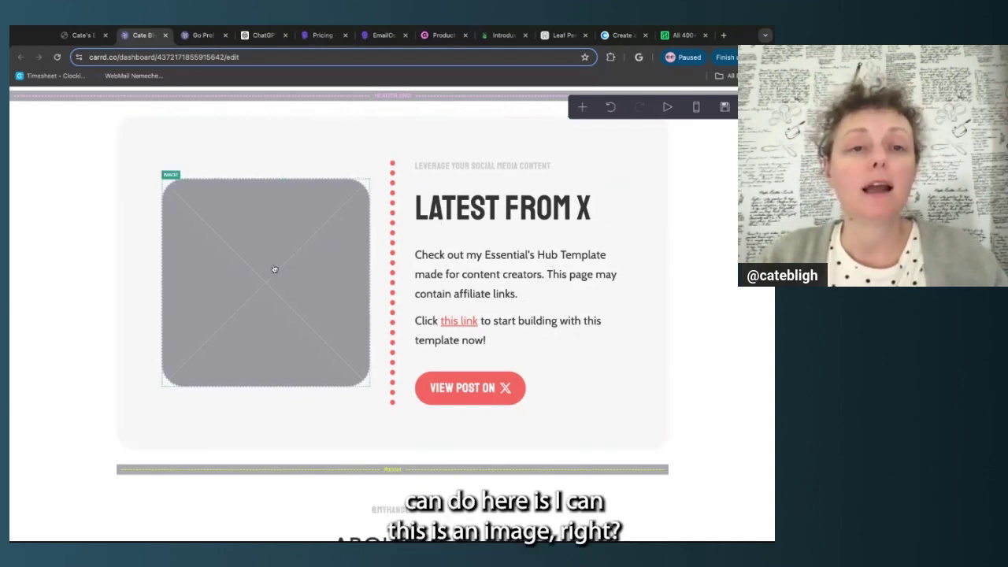
pyautogui.scroll(1, 275, 271)
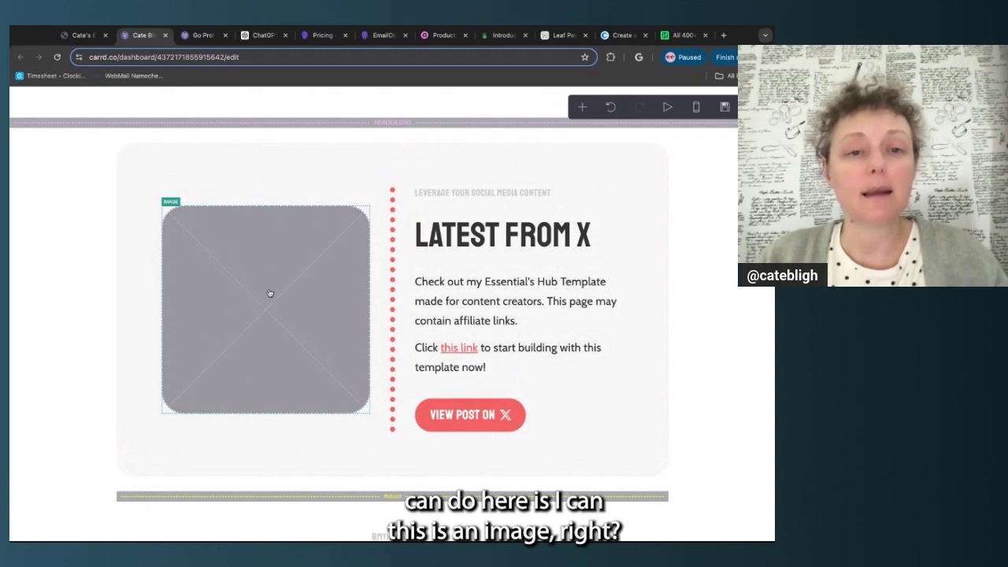
# Upload the two-tablets photo into the Latest From X image placeholder
pyautogui.click(268, 293)
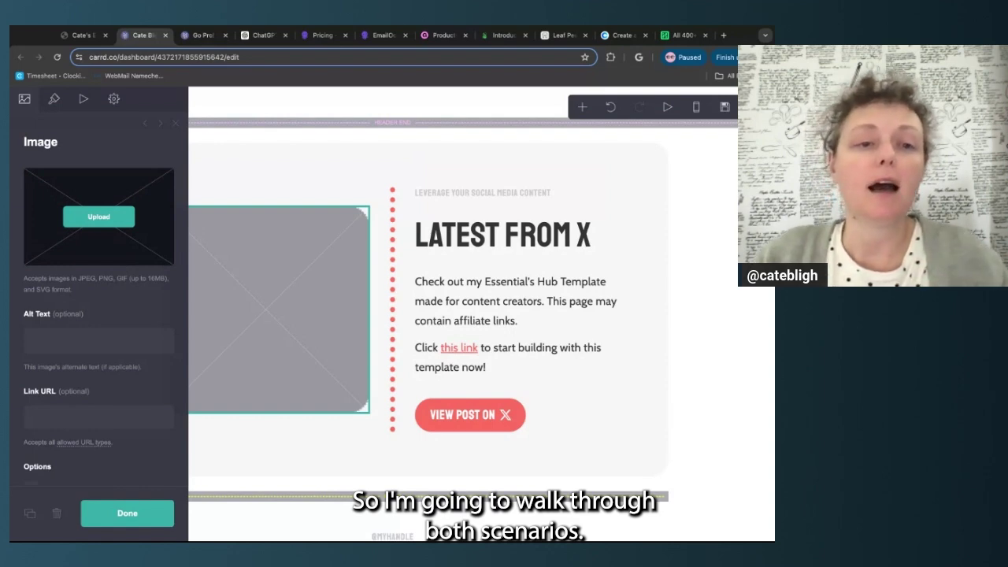
pyautogui.click(116, 215)
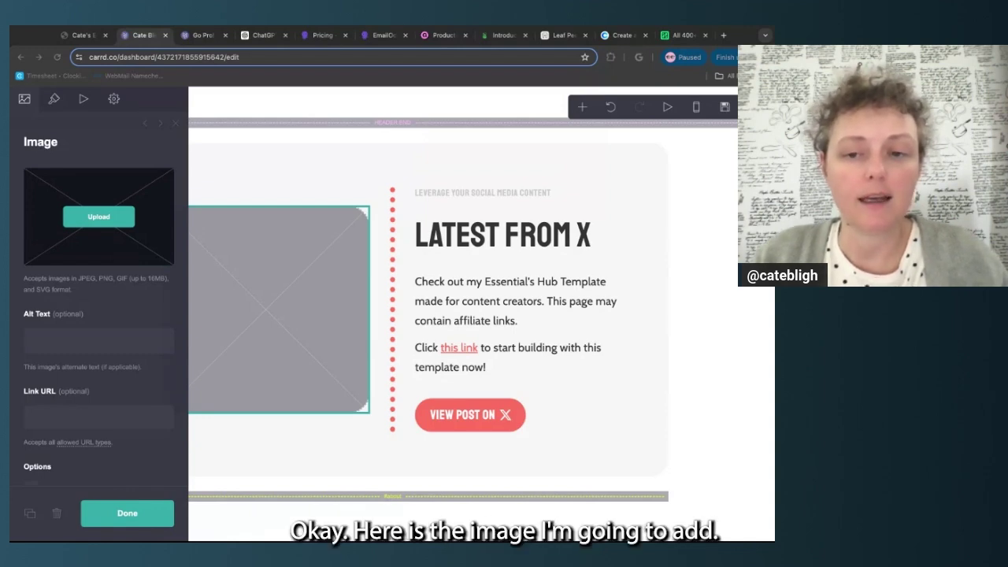
pyautogui.doubleClick(188, 345)
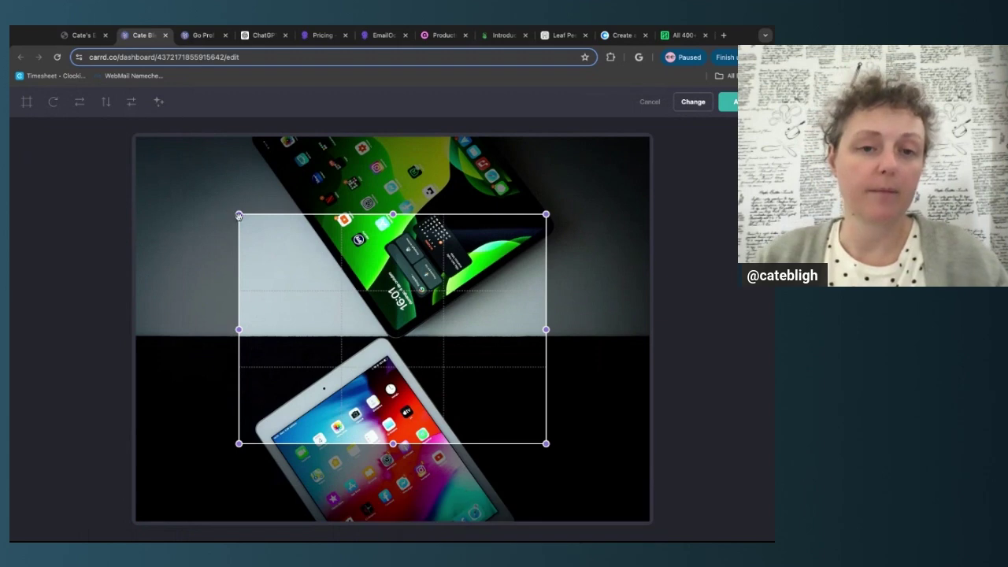
# Stretch the crop box to the photo's top and bottom edges and nudge it slightly left
pyautogui.moveTo(239, 215); pyautogui.dragTo(216, 137)
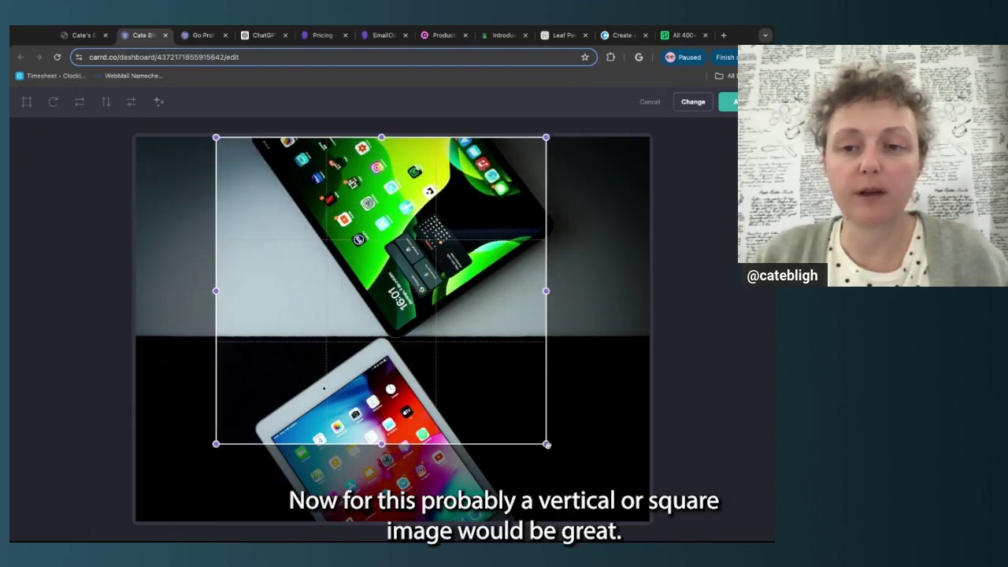
pyautogui.moveTo(546, 443); pyautogui.dragTo(590, 521)
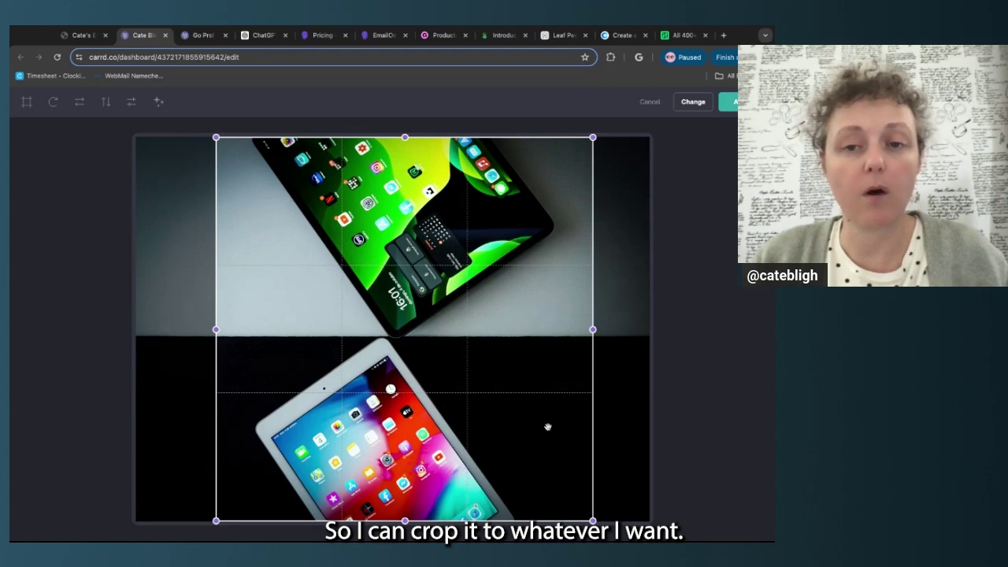
pyautogui.moveTo(548, 428); pyautogui.dragTo(542, 429)
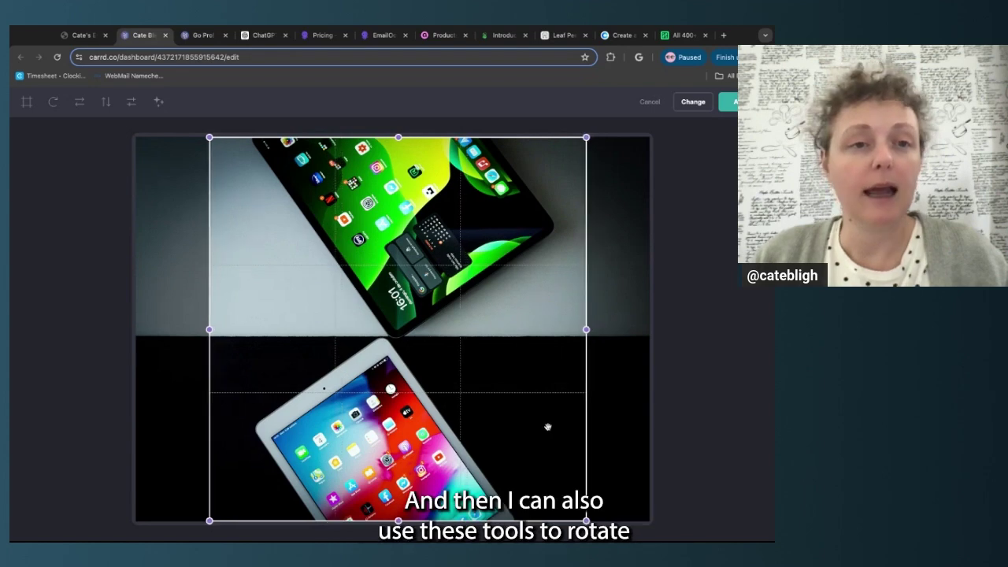
# Test rotating and flipping the photo, ending back at its original orientation
pyautogui.click(53, 103)
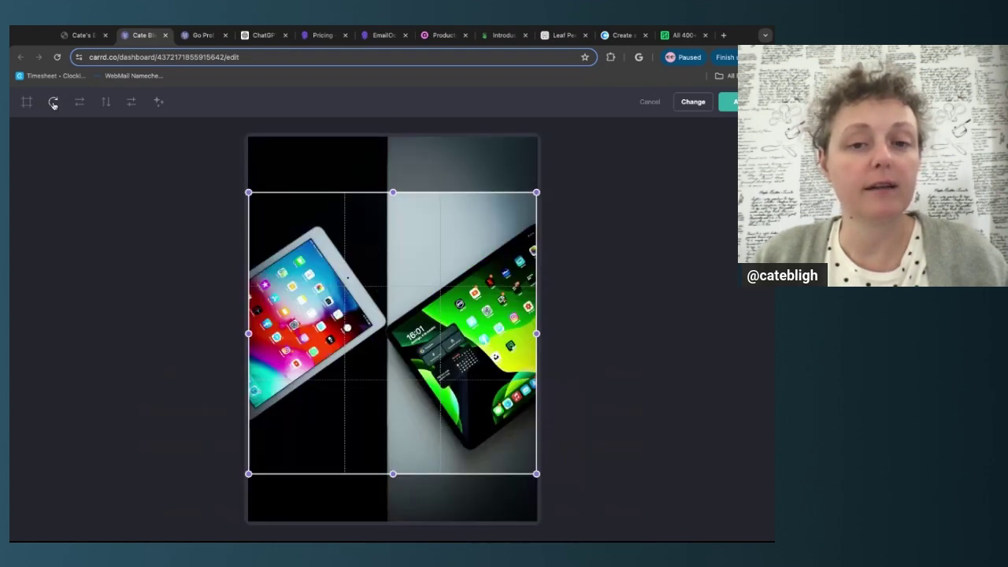
pyautogui.click(53, 102)
pyautogui.click(52, 103)
pyautogui.click(52, 102)
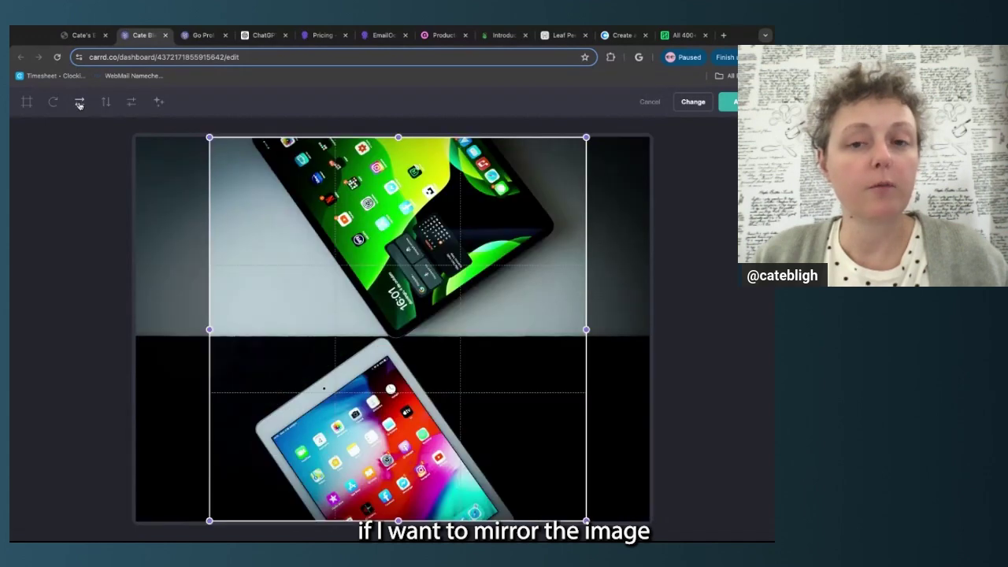
pyautogui.click(80, 104)
pyautogui.click(79, 104)
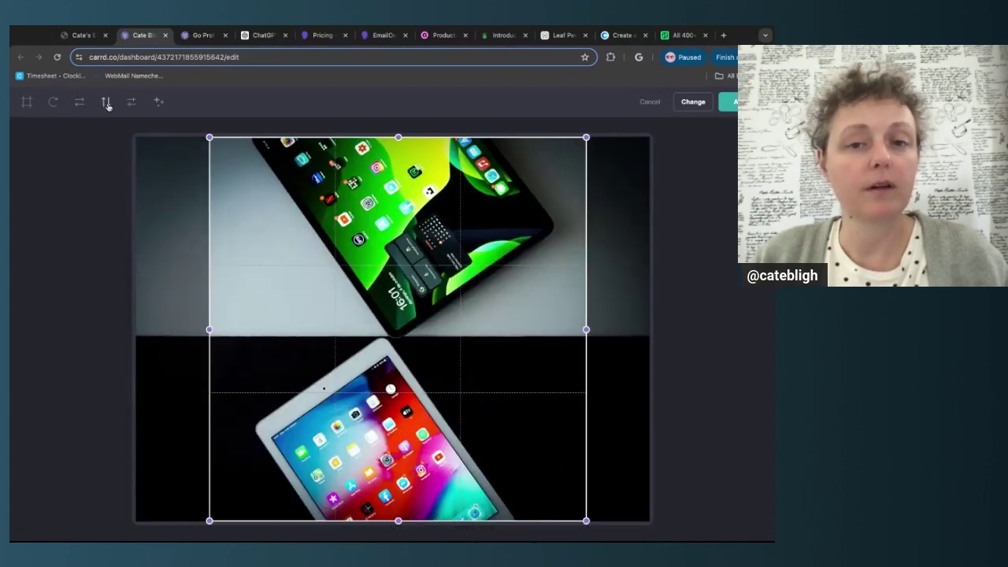
pyautogui.click(107, 103)
pyautogui.click(107, 103)
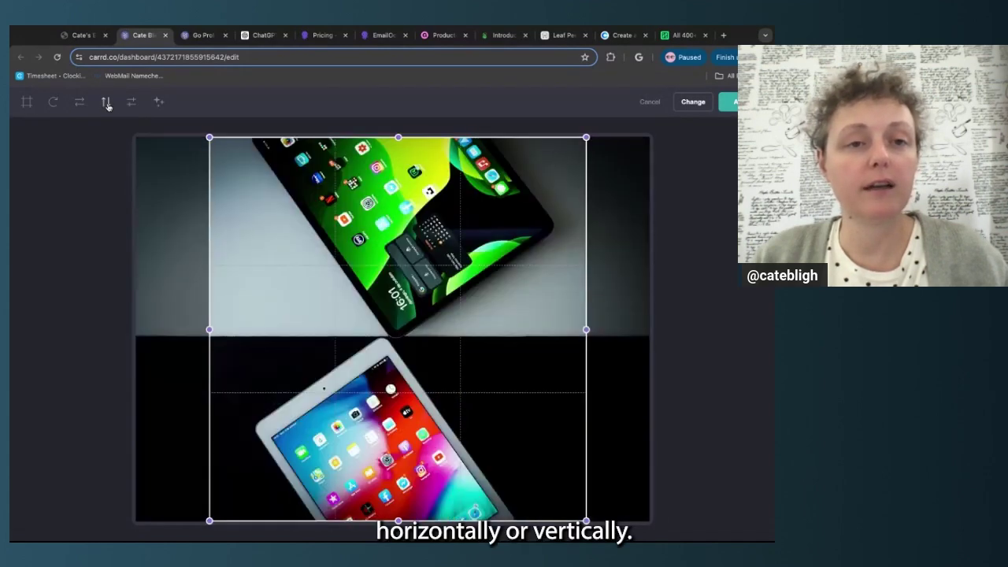
# Try the Adjust sliders, nudging saturation and testing brightness
pyautogui.click(132, 103)
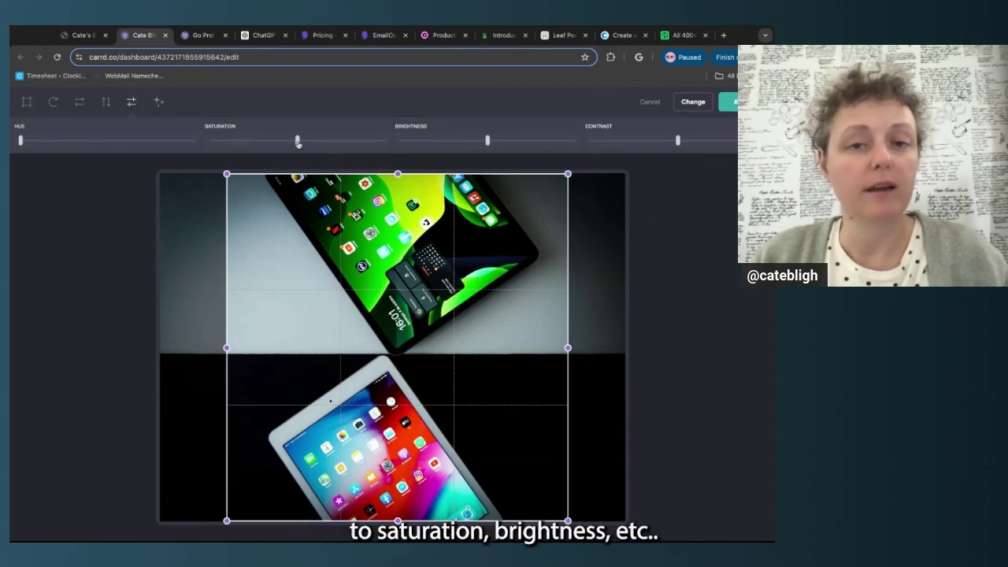
pyautogui.moveTo(297, 142)
pyautogui.mouseDown()
pyautogui.moveTo(333, 144)
pyautogui.moveTo(291, 144)
pyautogui.mouseUp()
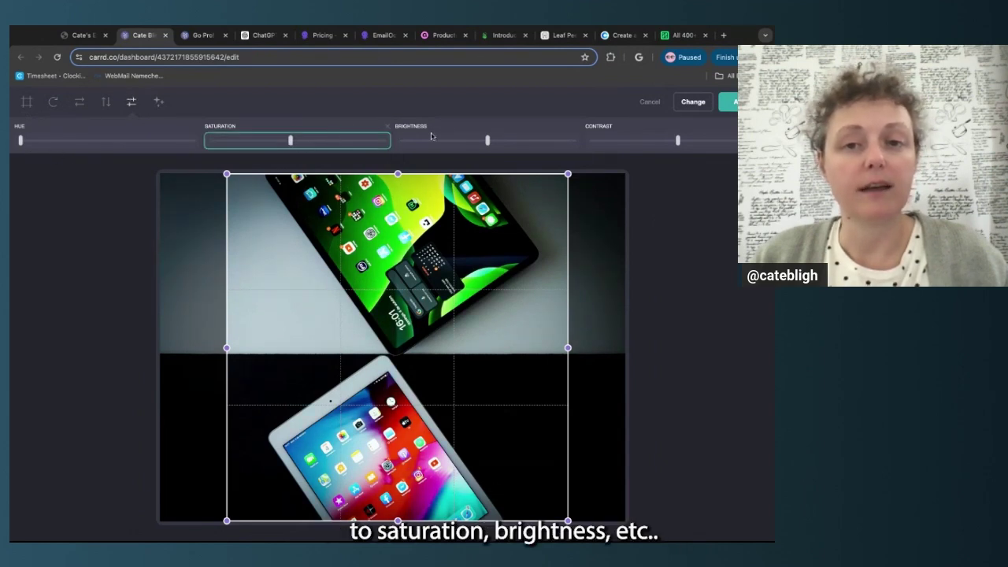
pyautogui.click(487, 140)
# Experiment with the sepia, black and white, invert and blur filters
pyautogui.click(159, 102)
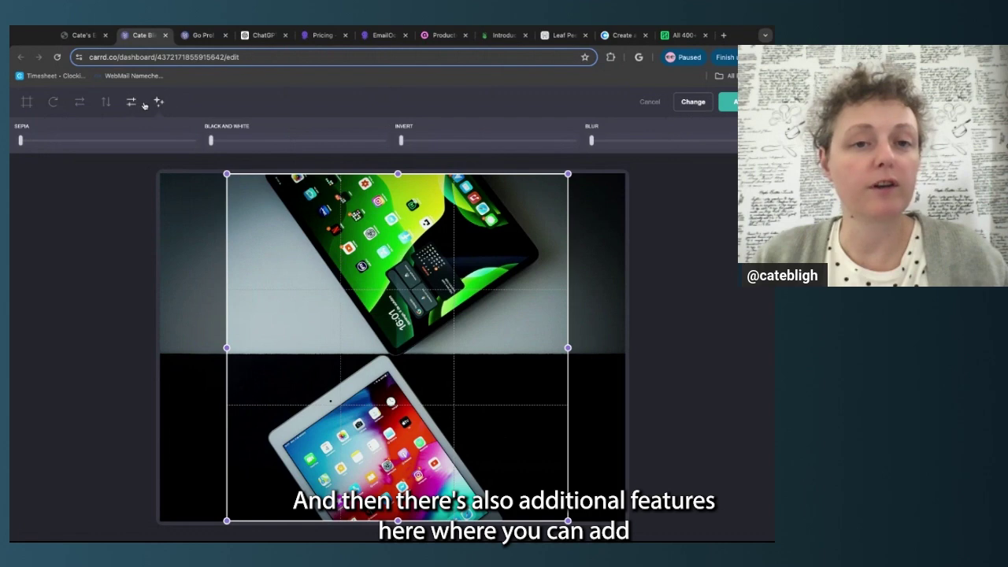
pyautogui.click(34, 143)
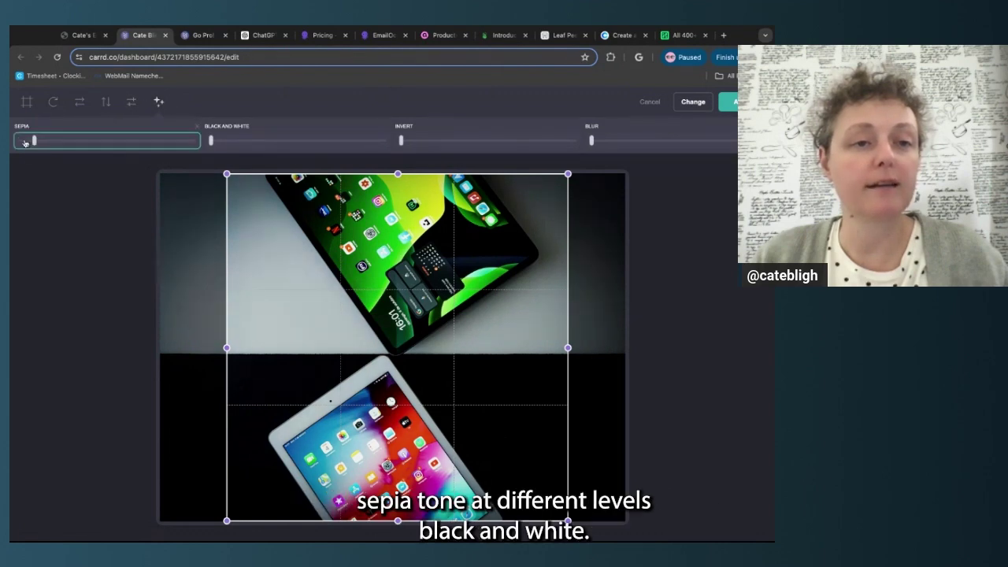
pyautogui.moveTo(52, 142); pyautogui.dragTo(74, 141)
pyautogui.click(241, 142)
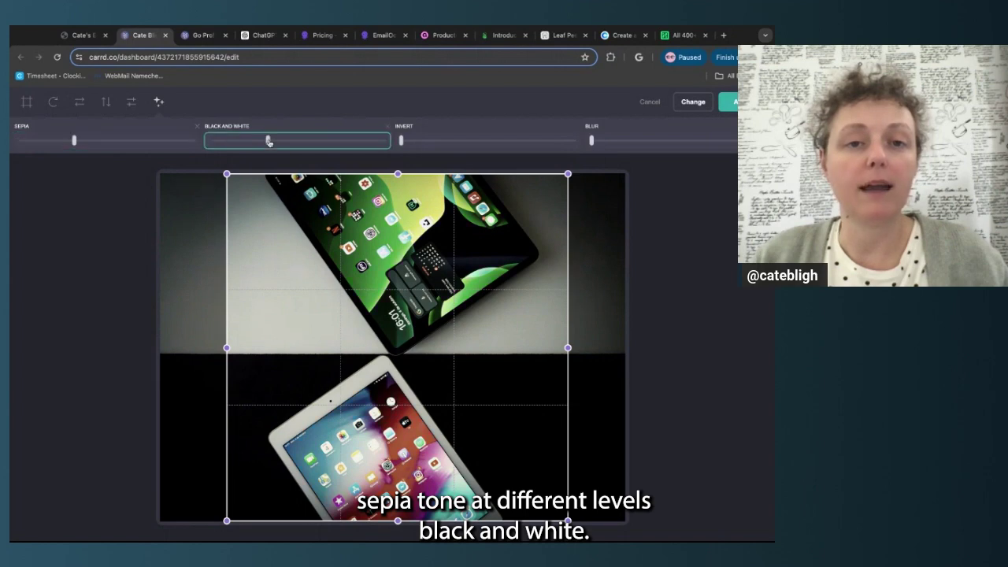
pyautogui.click(400, 142)
pyautogui.moveTo(402, 142); pyautogui.dragTo(574, 141)
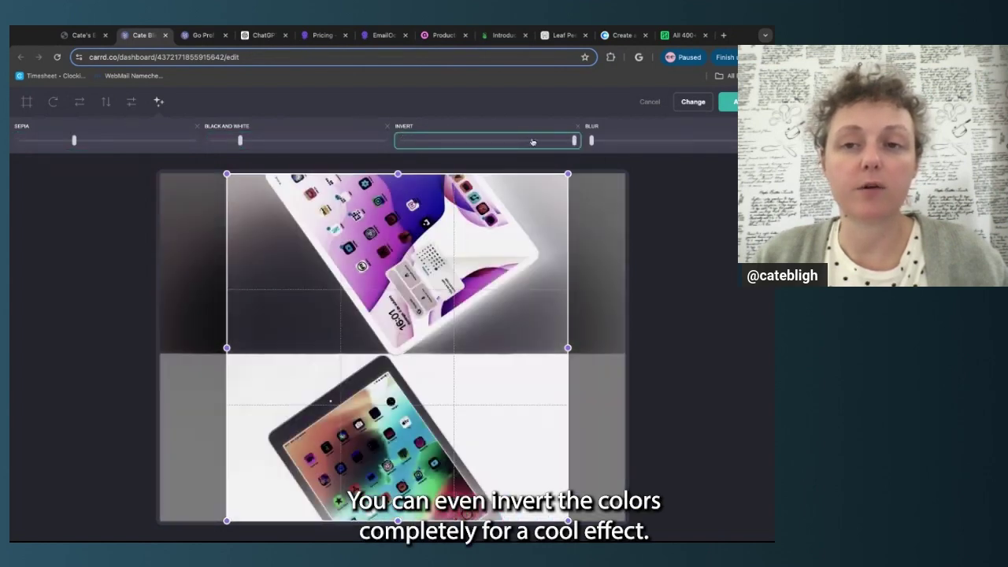
pyautogui.click(577, 127)
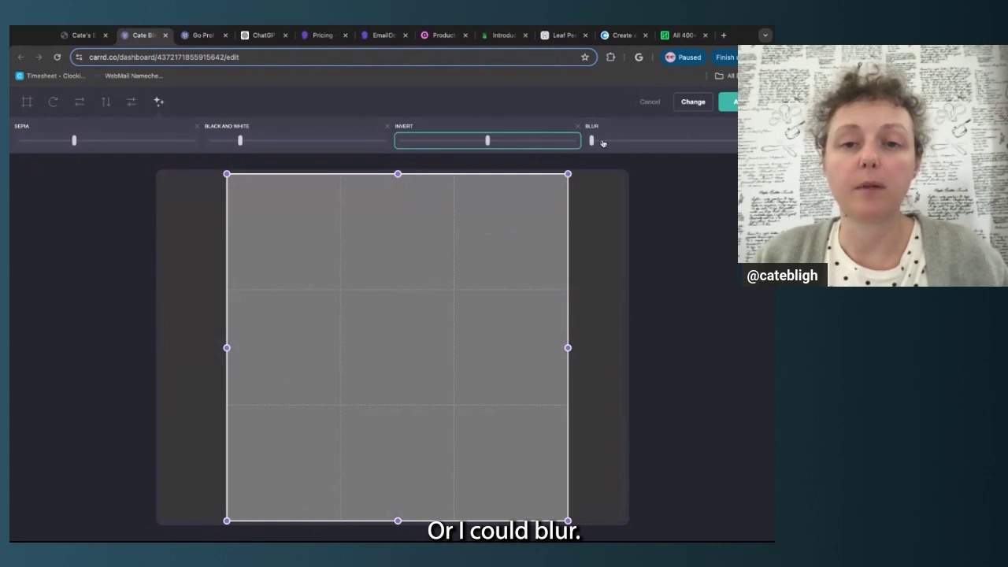
pyautogui.click(603, 142)
pyautogui.moveTo(606, 142); pyautogui.dragTo(591, 142)
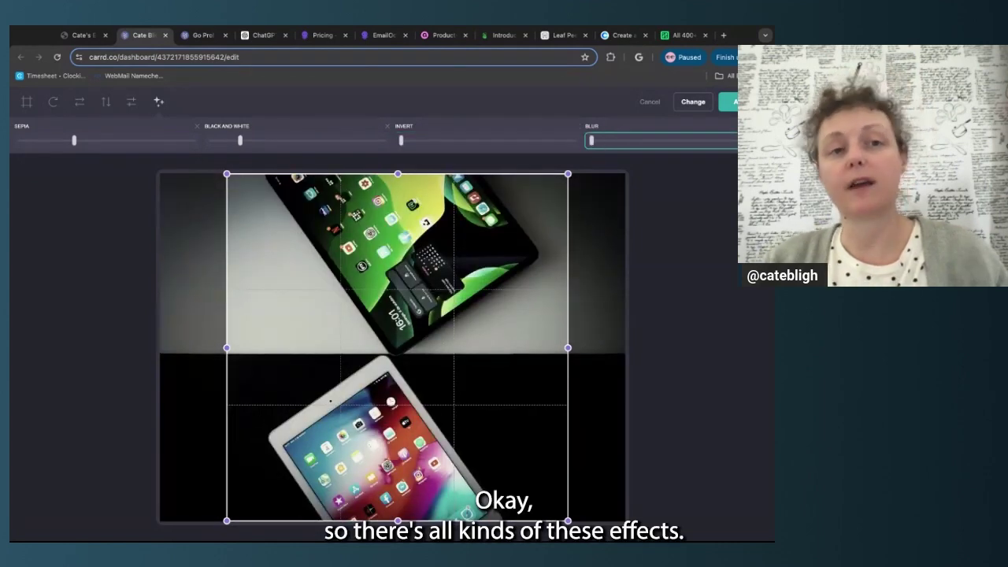
# Reset black and white, sepia and invert to zero, then return to cropping
pyautogui.click(241, 140)
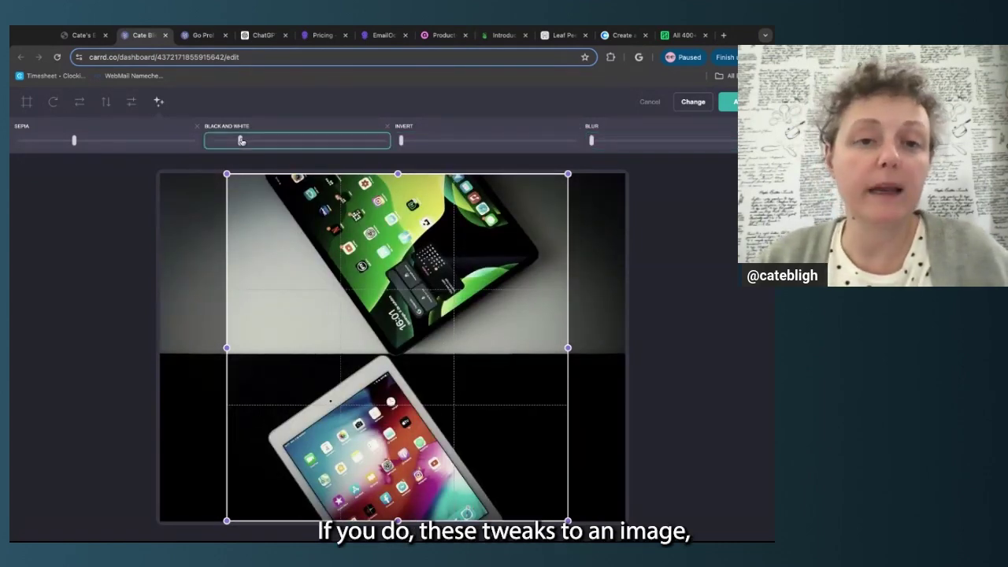
pyautogui.click(74, 141)
pyautogui.moveTo(73, 141); pyautogui.dragTo(20, 141)
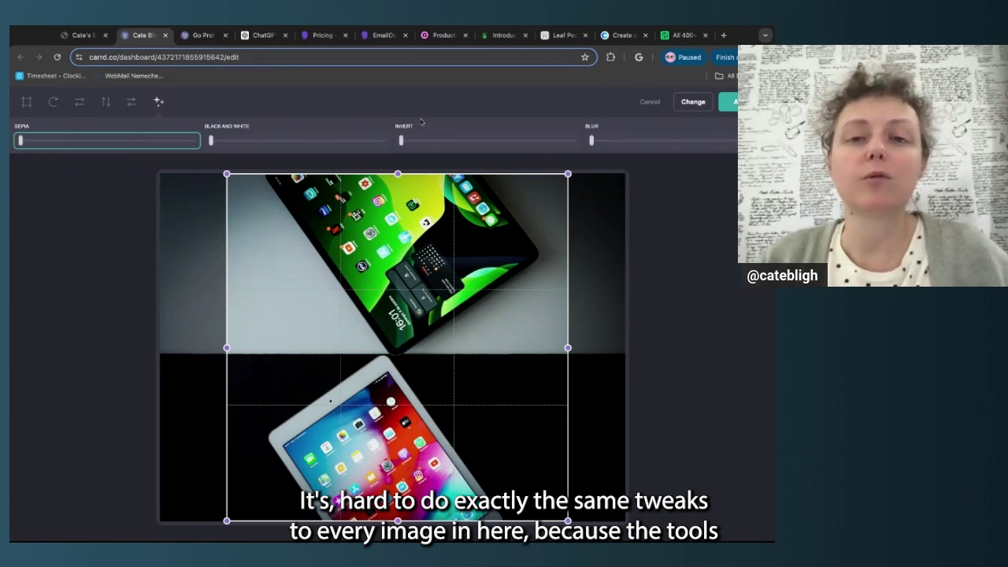
pyautogui.click(400, 142)
pyautogui.moveTo(400, 144); pyautogui.dragTo(400, 143)
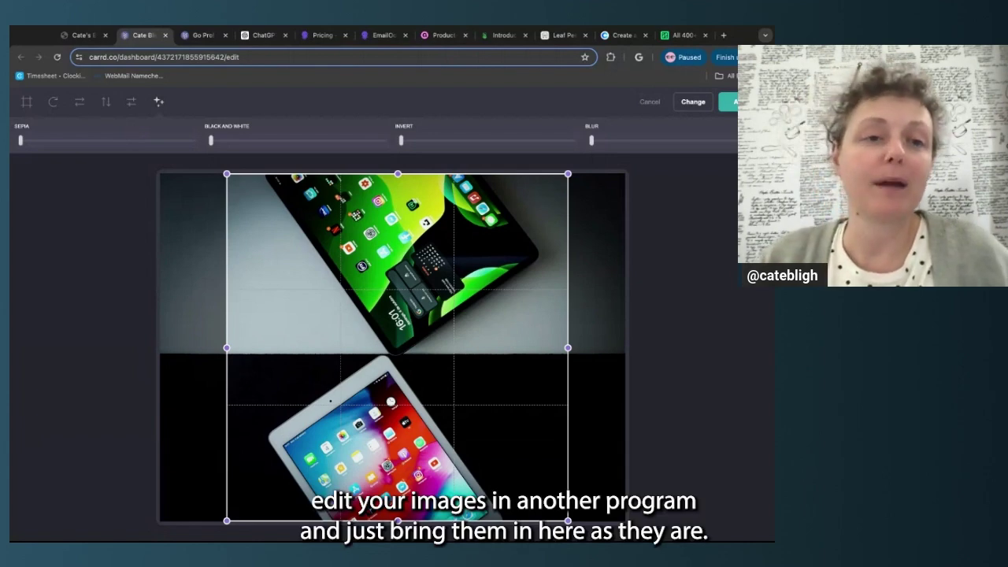
pyautogui.click(27, 106)
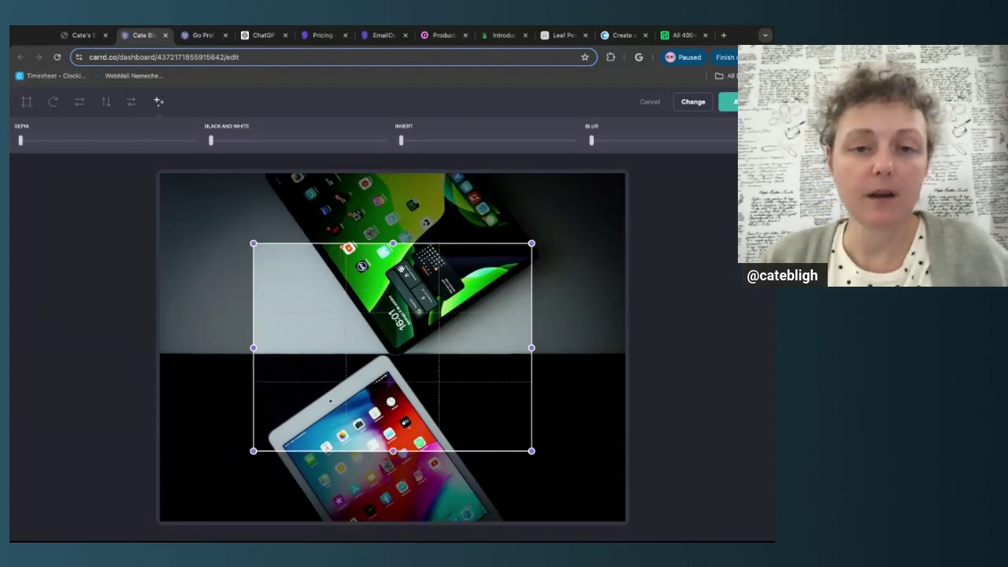
pyautogui.moveTo(391, 244); pyautogui.dragTo(392, 174)
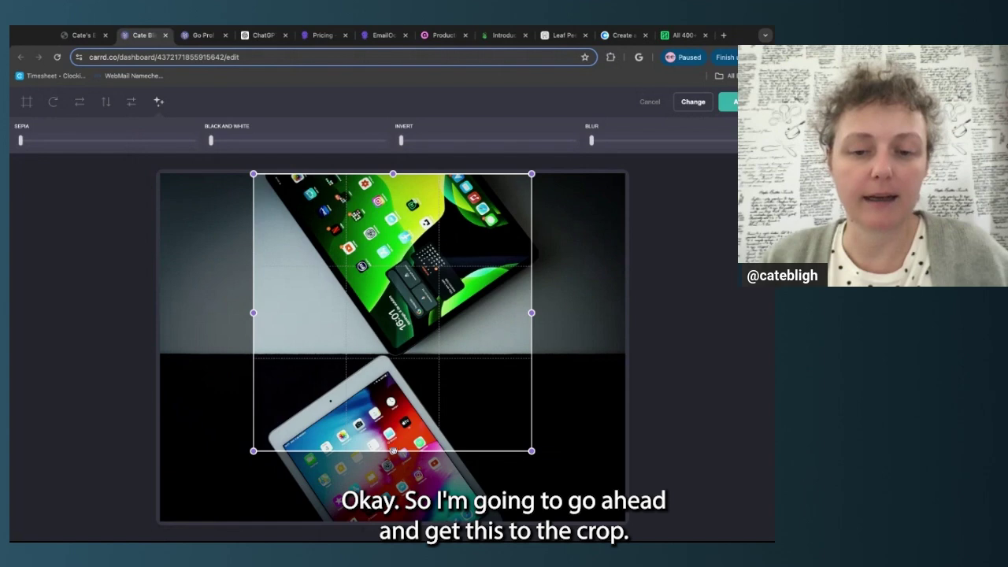
pyautogui.moveTo(393, 451); pyautogui.dragTo(393, 521)
pyautogui.moveTo(254, 348); pyautogui.dragTo(231, 347)
pyautogui.moveTo(531, 347); pyautogui.dragTo(555, 347)
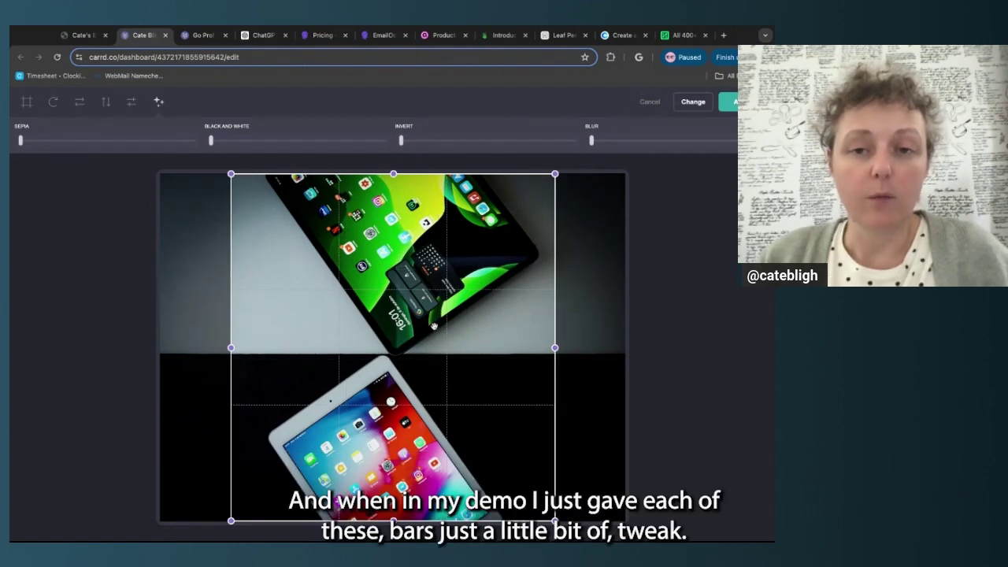
pyautogui.moveTo(434, 327); pyautogui.dragTo(443, 327)
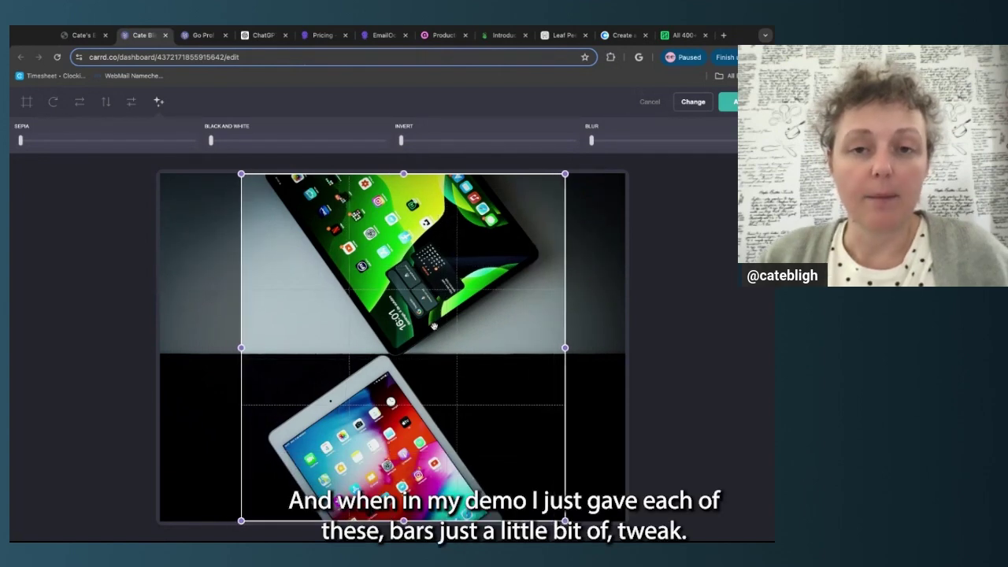
pyautogui.click(41, 142)
pyautogui.click(232, 141)
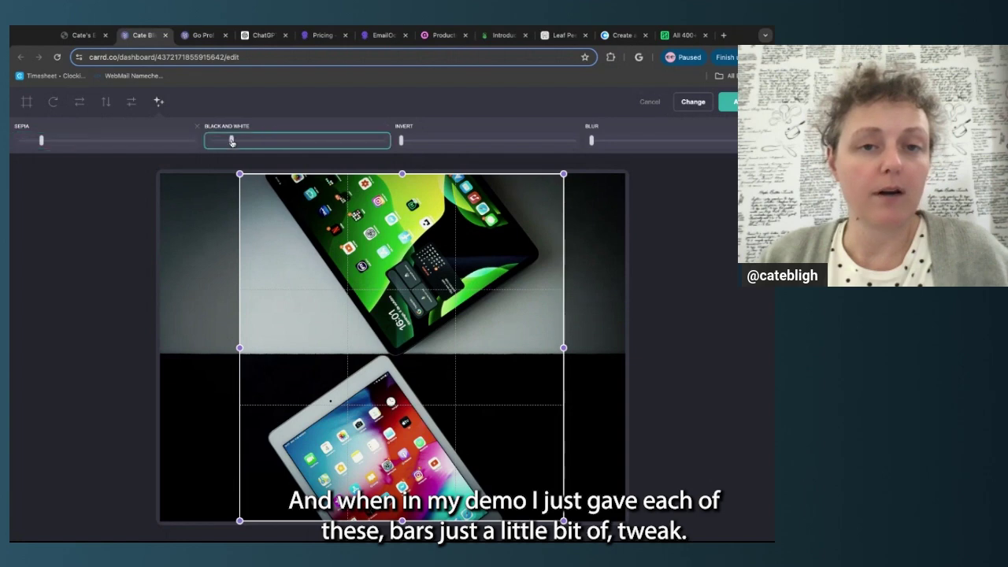
pyautogui.click(418, 142)
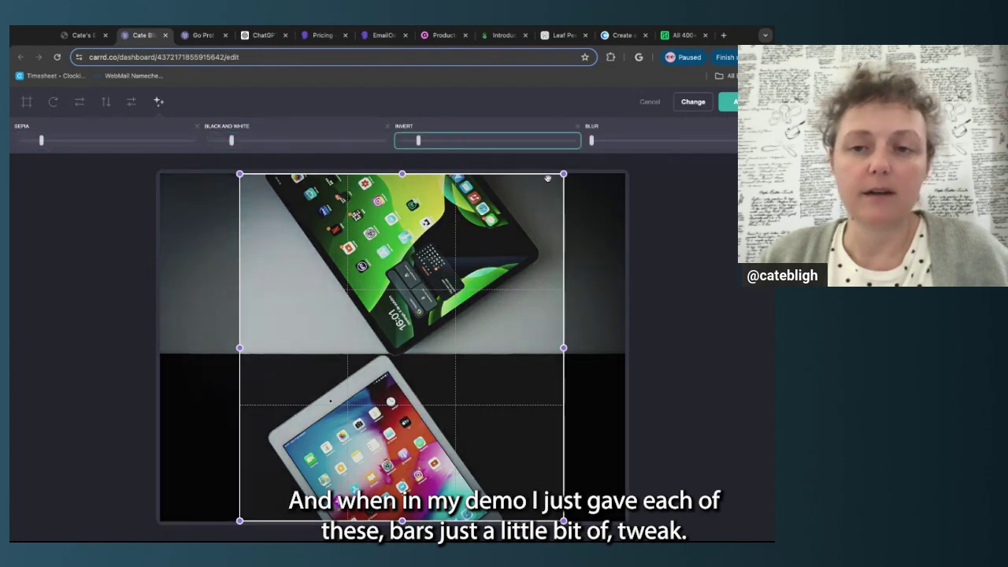
pyautogui.click(729, 102)
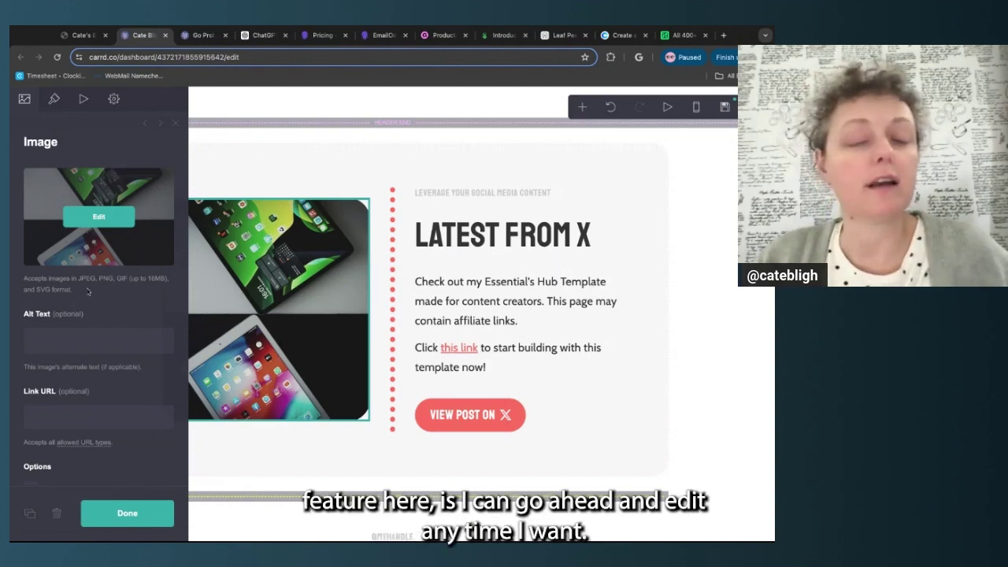
pyautogui.click(118, 220)
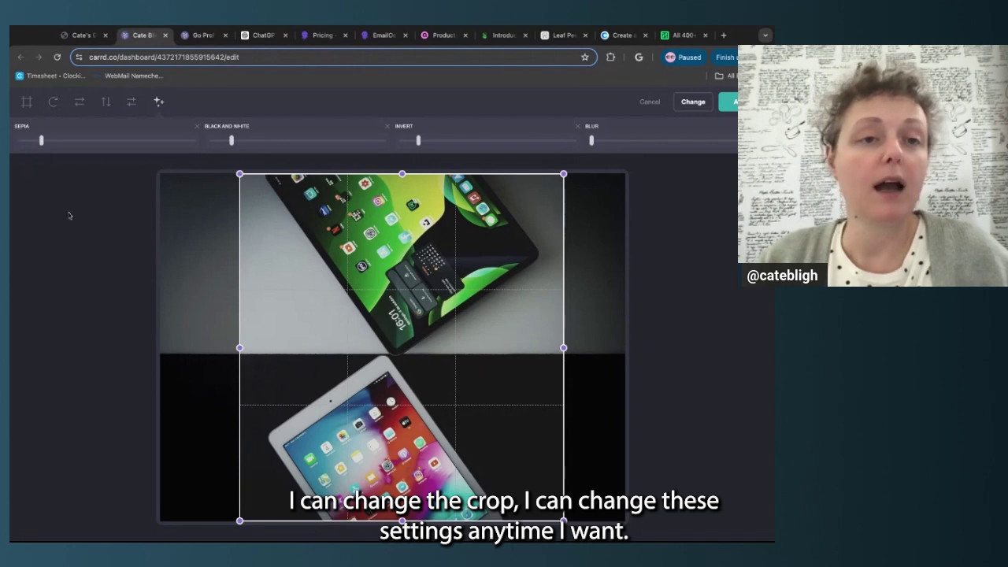
pyautogui.click(727, 103)
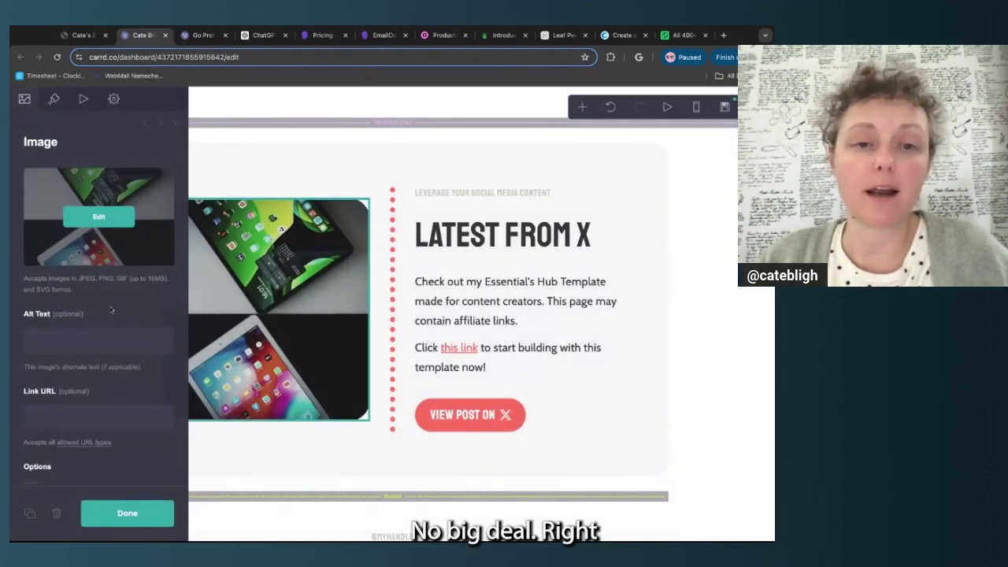
pyautogui.scroll(-2, 111, 310)
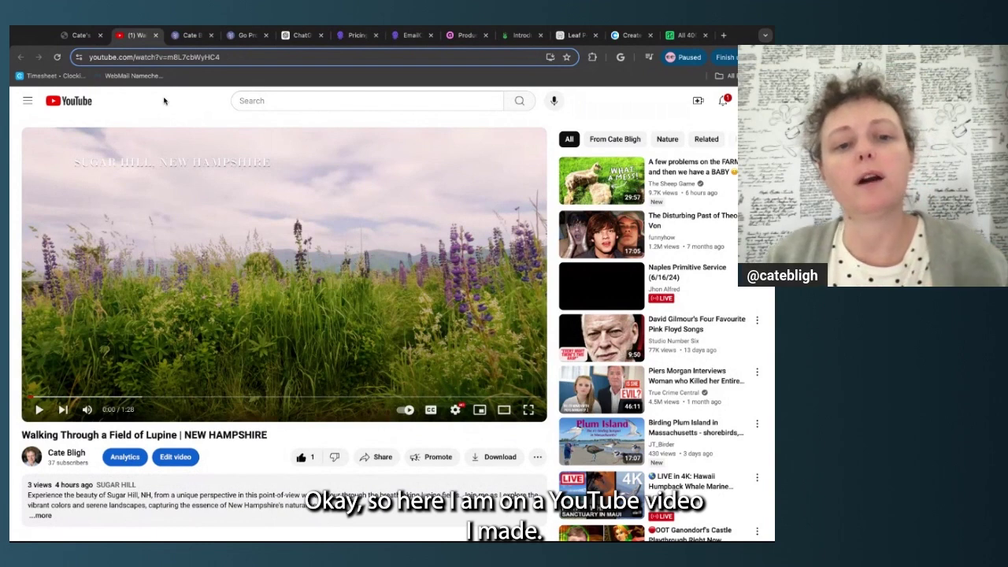
# Copy the YouTube video's full address and return to the Carrd site tab
pyautogui.moveTo(228, 57); pyautogui.dragTo(92, 57)
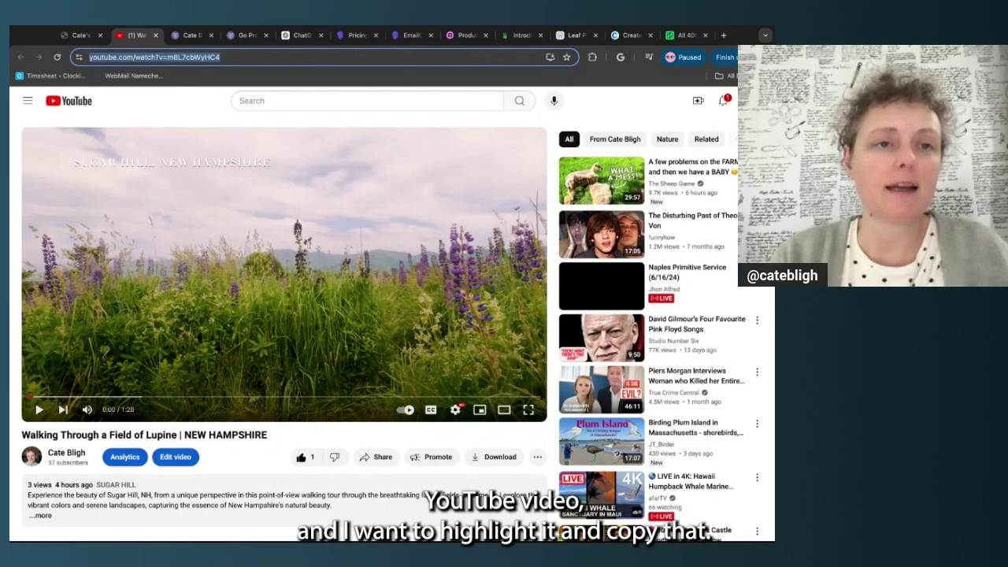
pyautogui.click(79, 36)
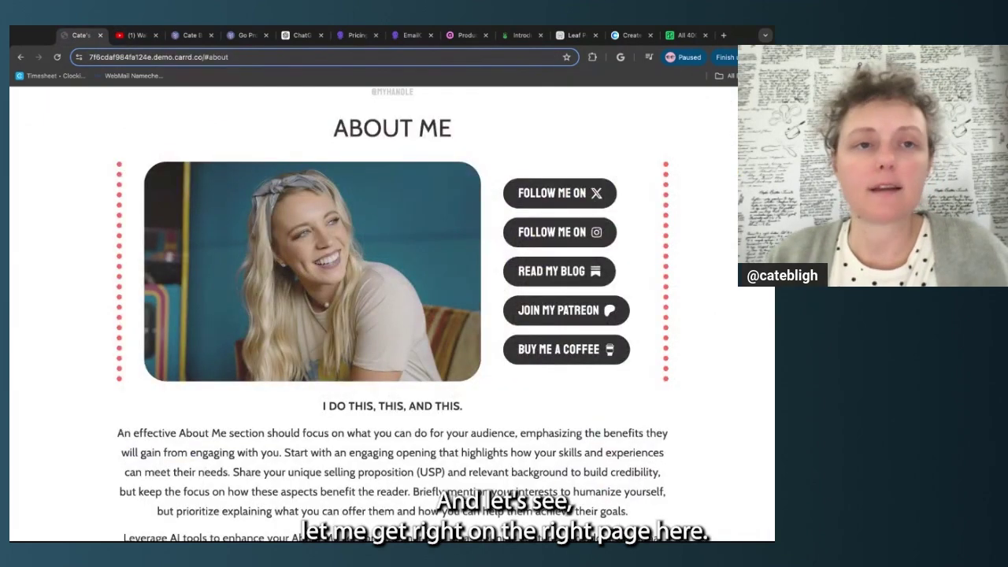
pyautogui.click(179, 31)
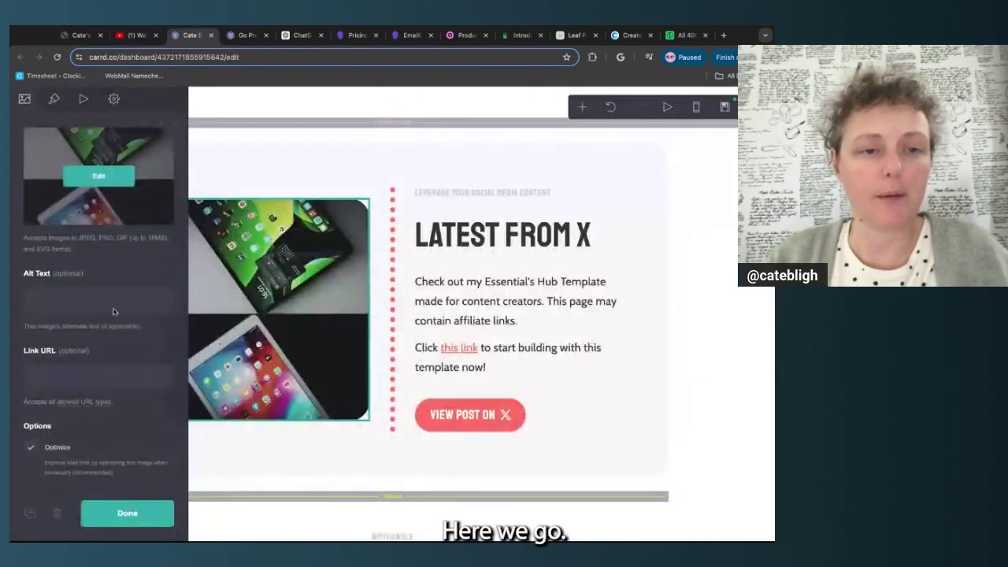
pyautogui.click(83, 377)
pyautogui.write('https://www.youtube.com/watch?v=m8L7cbWyHC4')
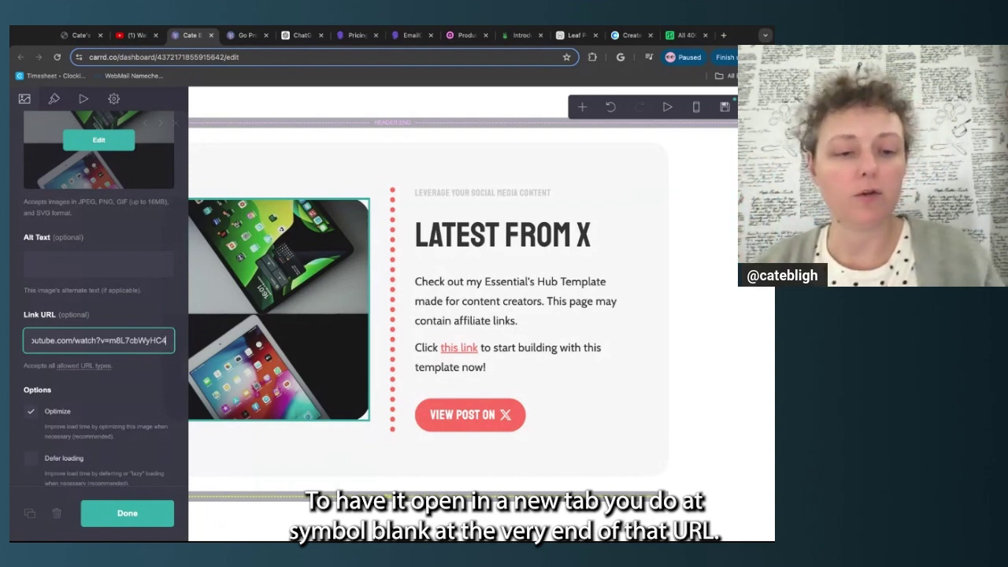
pyautogui.write('@blan')
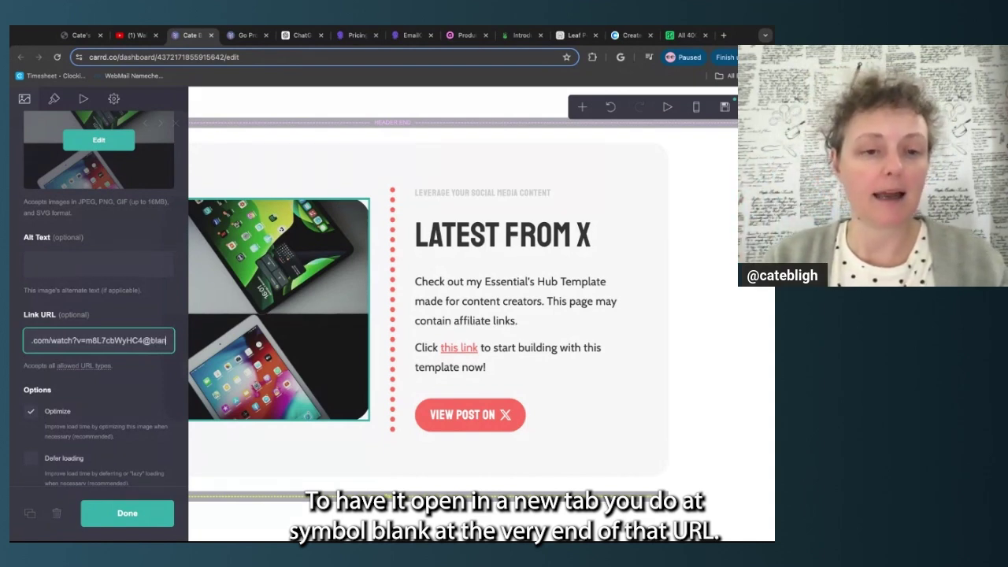
pyautogui.write('k')
pyautogui.doubleClick(140, 341)
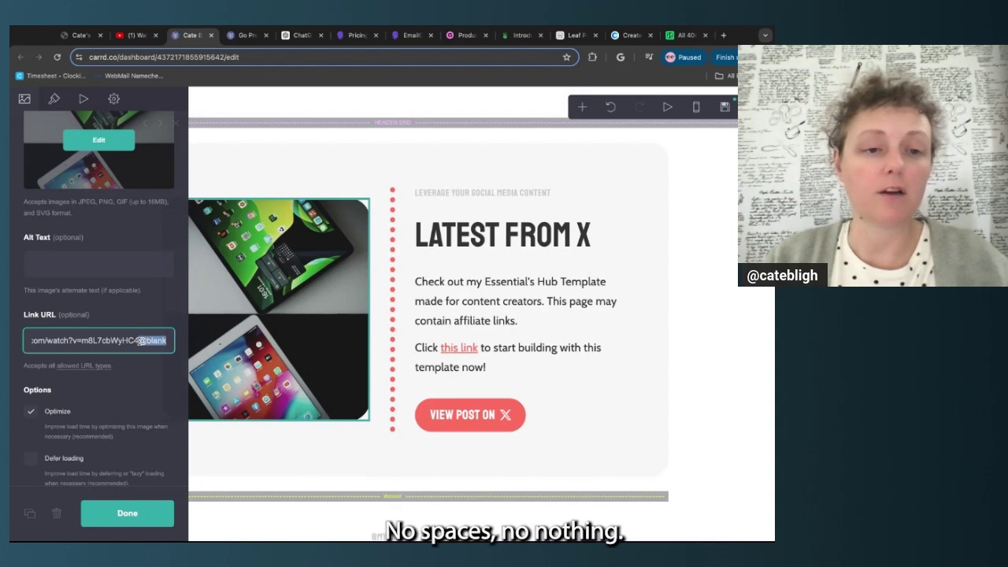
pyautogui.click(158, 359)
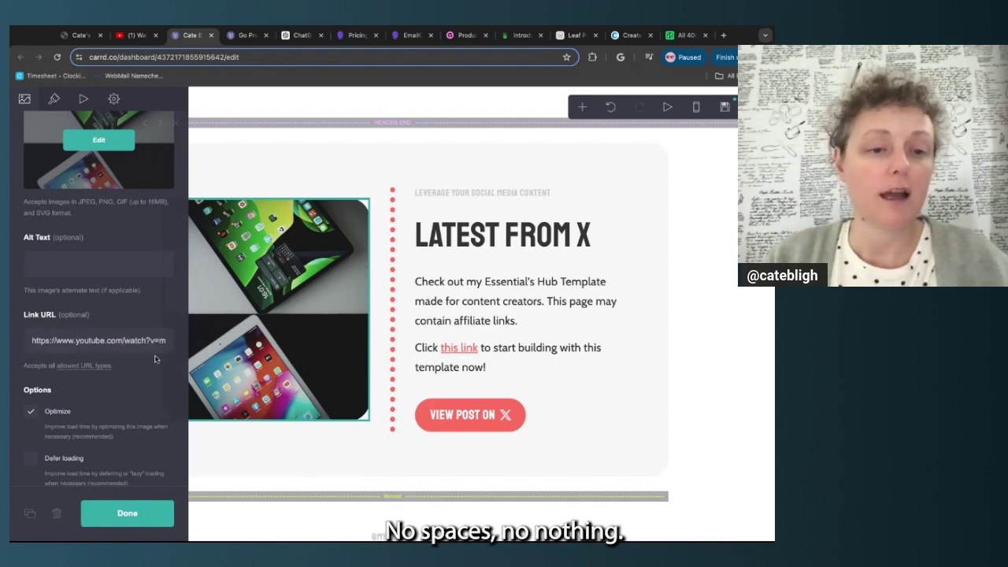
pyautogui.click(62, 341)
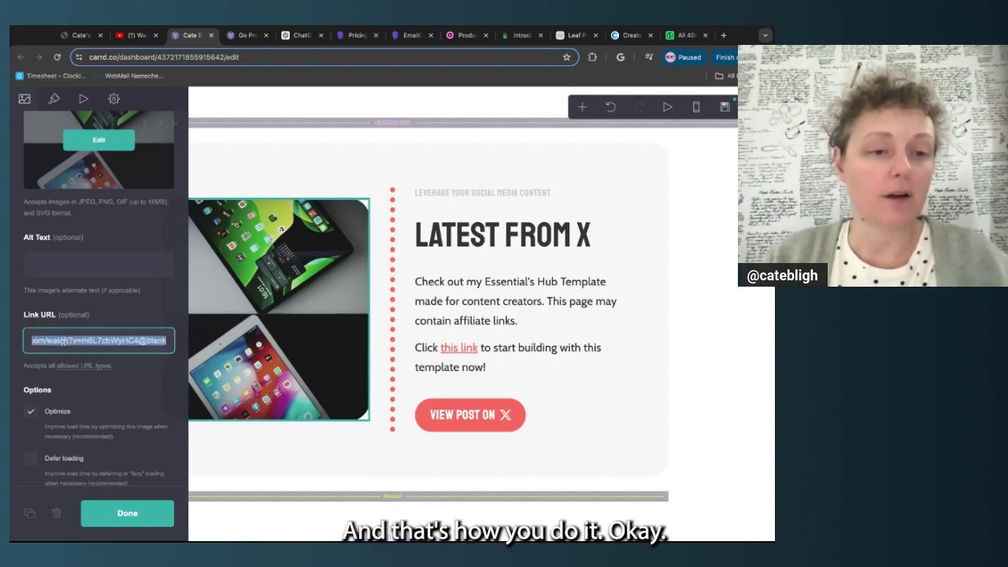
pyautogui.click(162, 371)
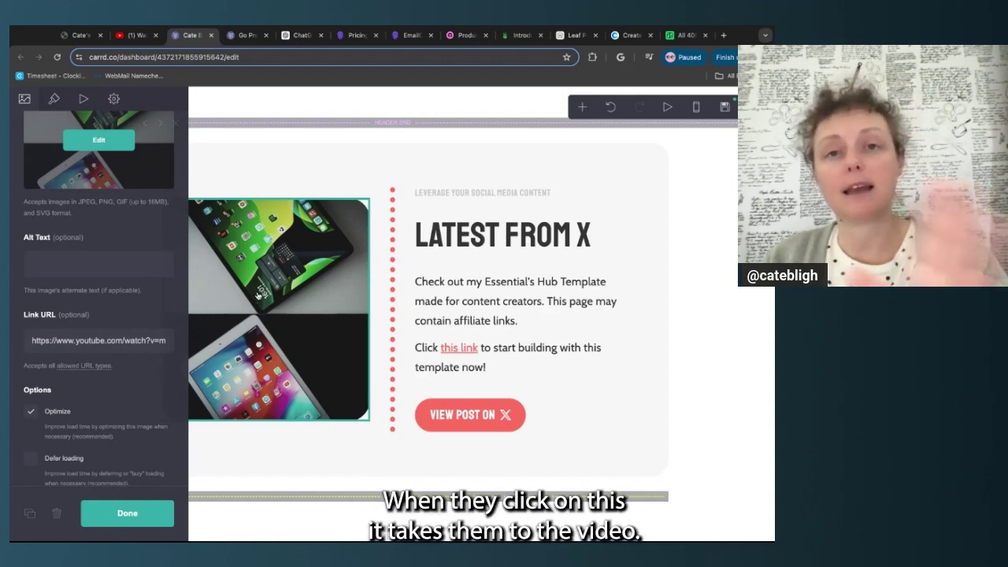
pyautogui.scroll(-2, 134, 473)
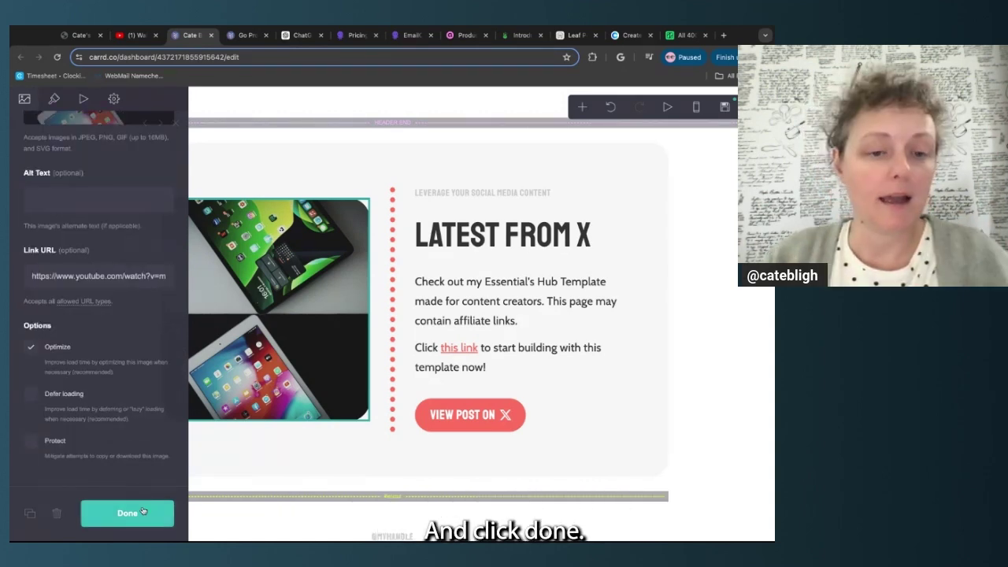
pyautogui.click(127, 512)
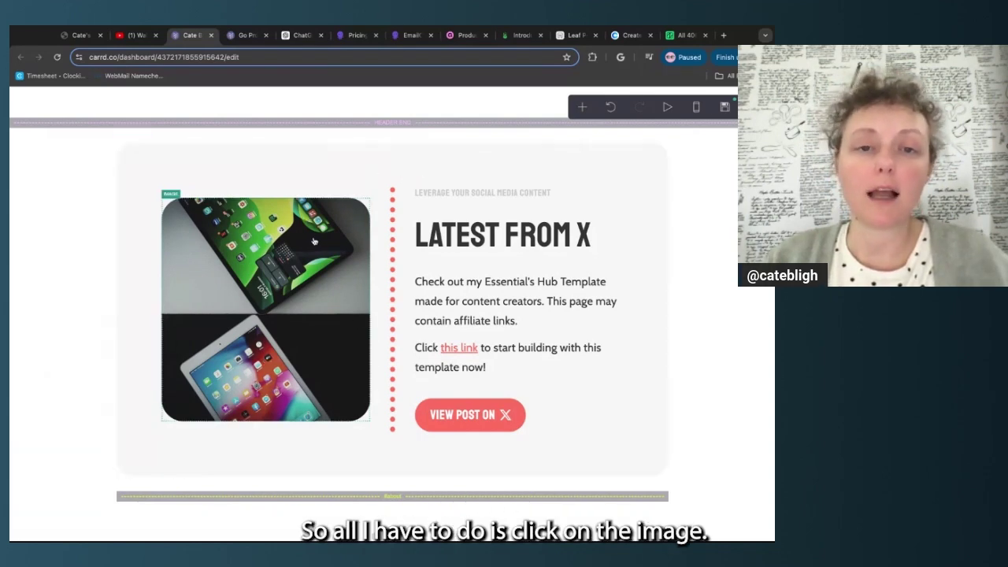
# Add a new text element directly below the Latest from X image
pyautogui.click(315, 242)
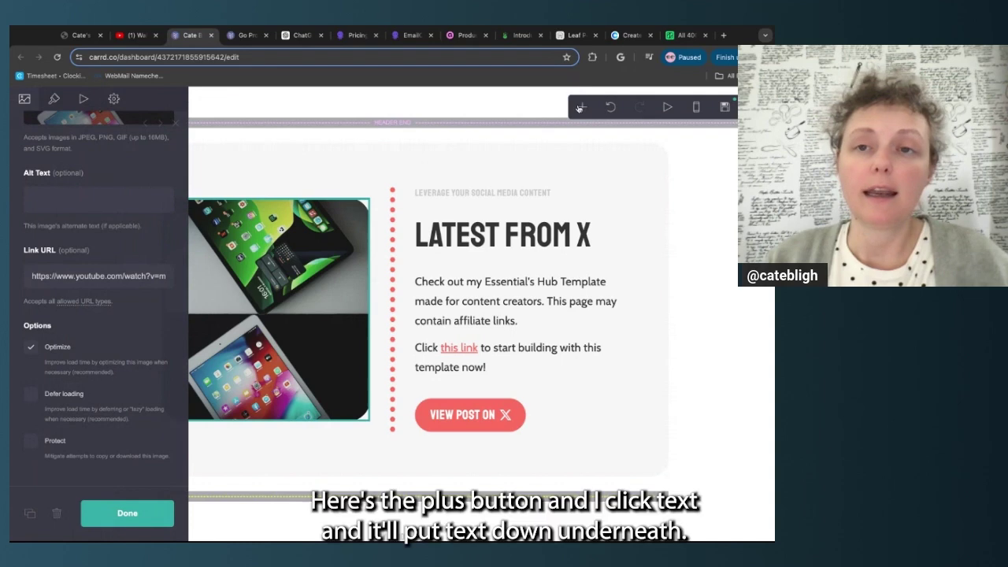
pyautogui.click(583, 108)
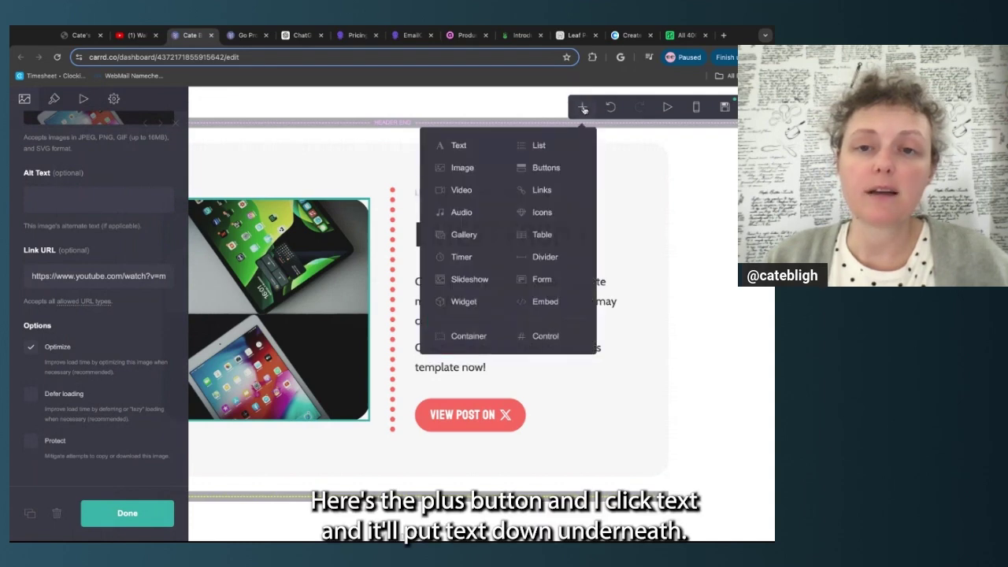
pyautogui.click(459, 147)
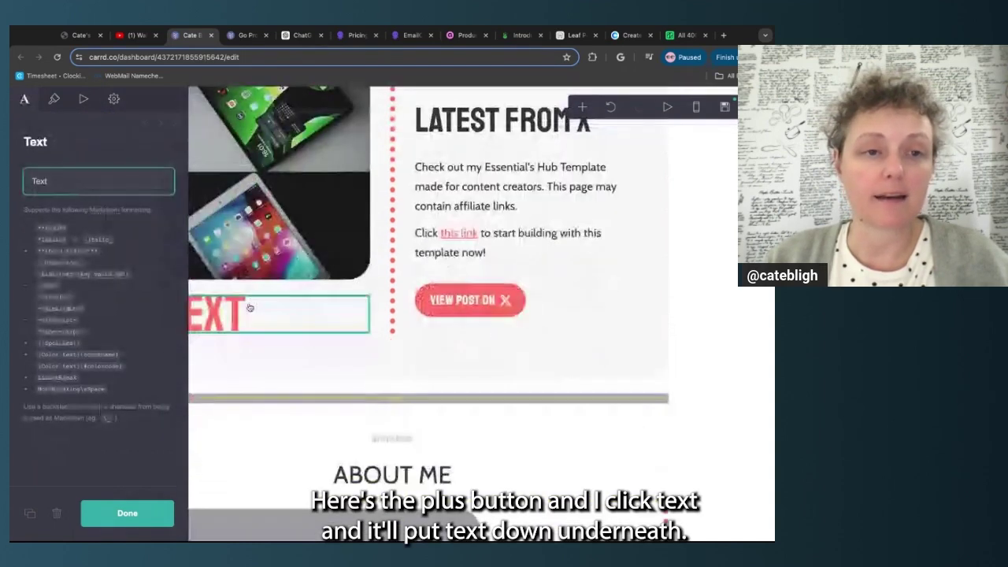
pyautogui.click(161, 127)
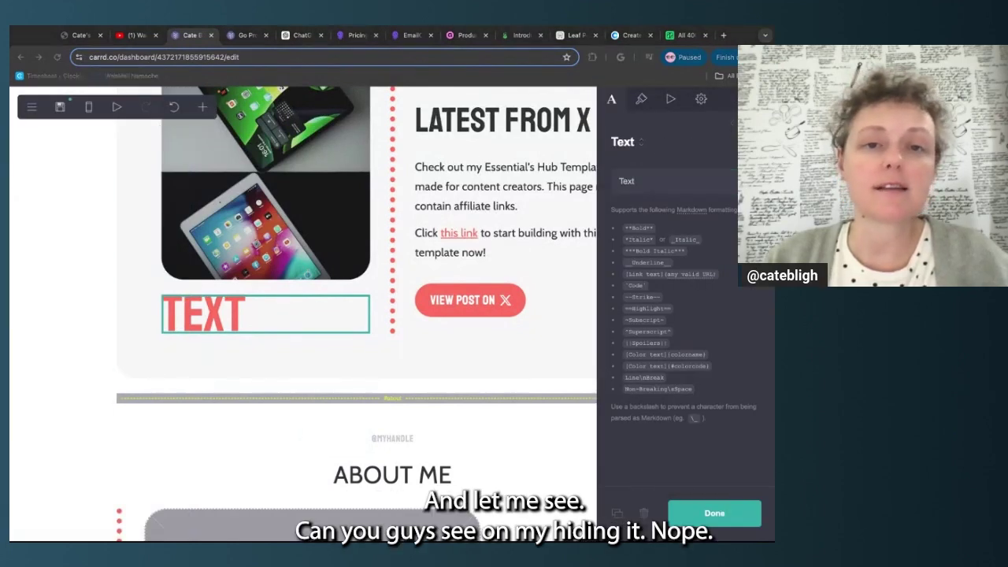
pyautogui.click(653, 181)
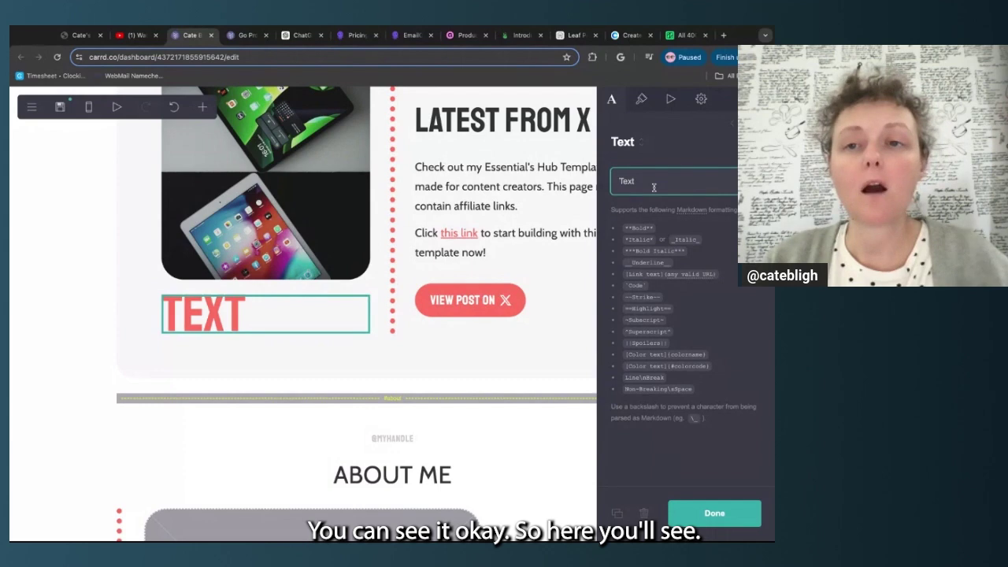
pyautogui.scroll(5, 362, 130)
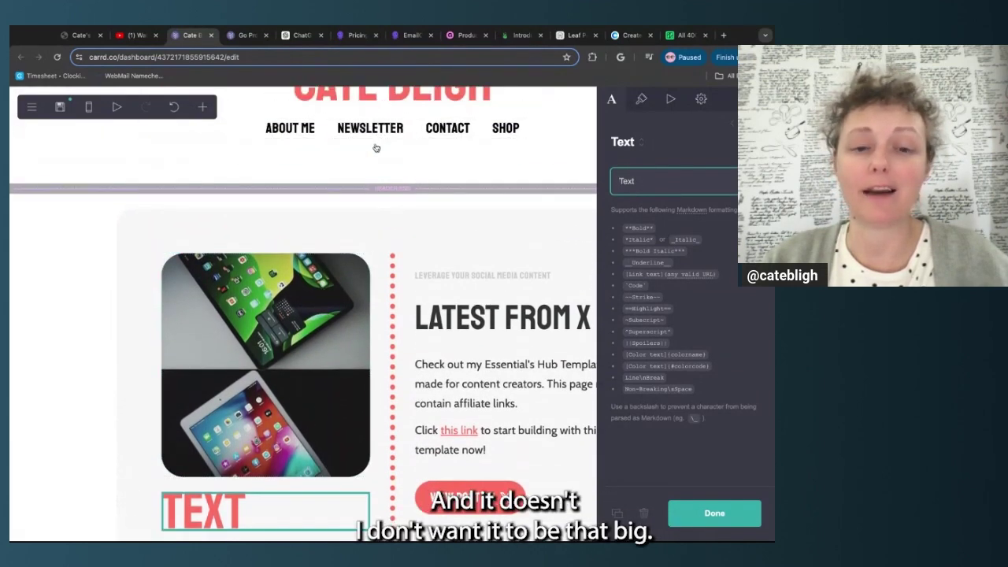
pyautogui.scroll(-2, 375, 146)
pyautogui.scroll(1, 375, 148)
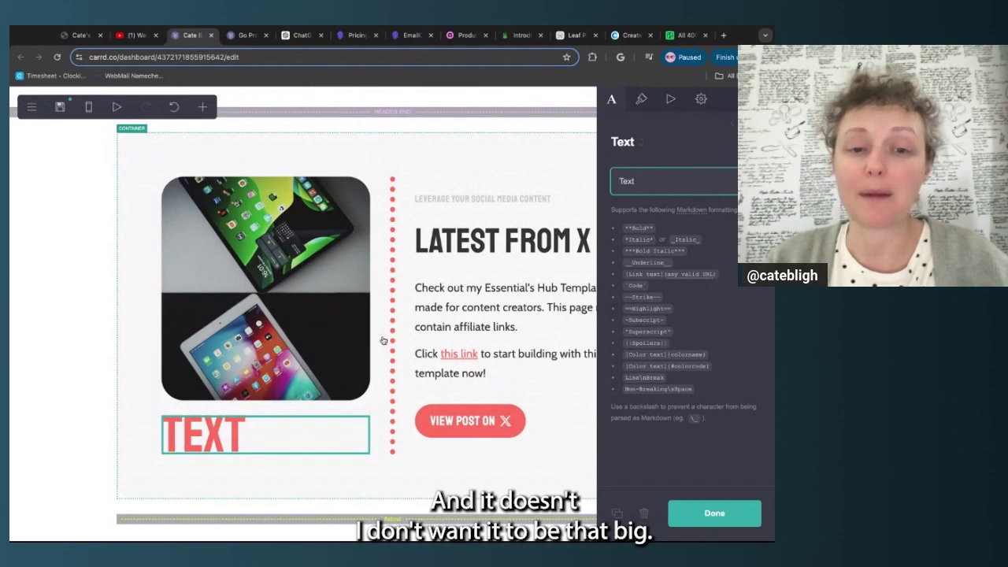
# Apply the Caption preset style to the new text element
pyautogui.click(642, 100)
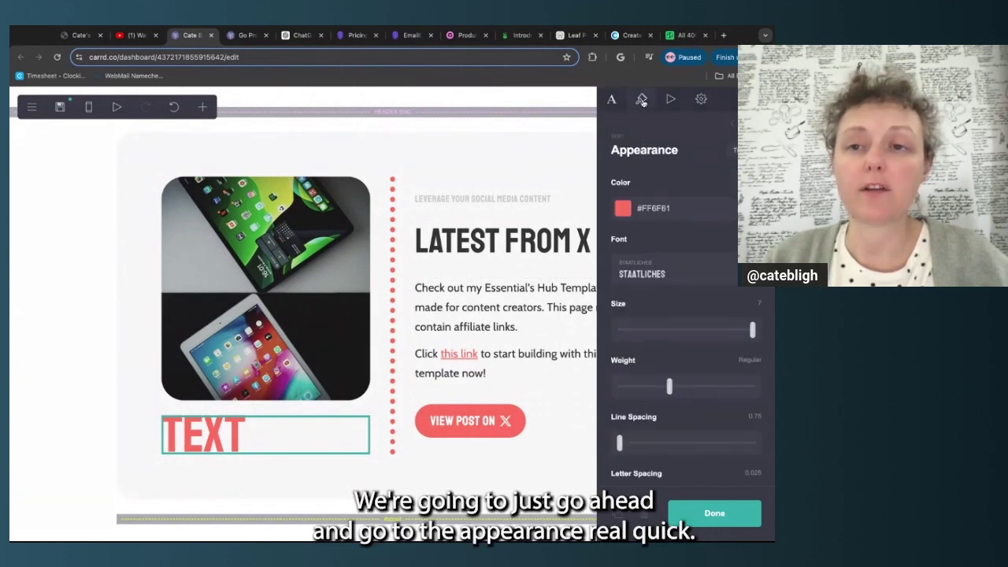
pyautogui.click(733, 150)
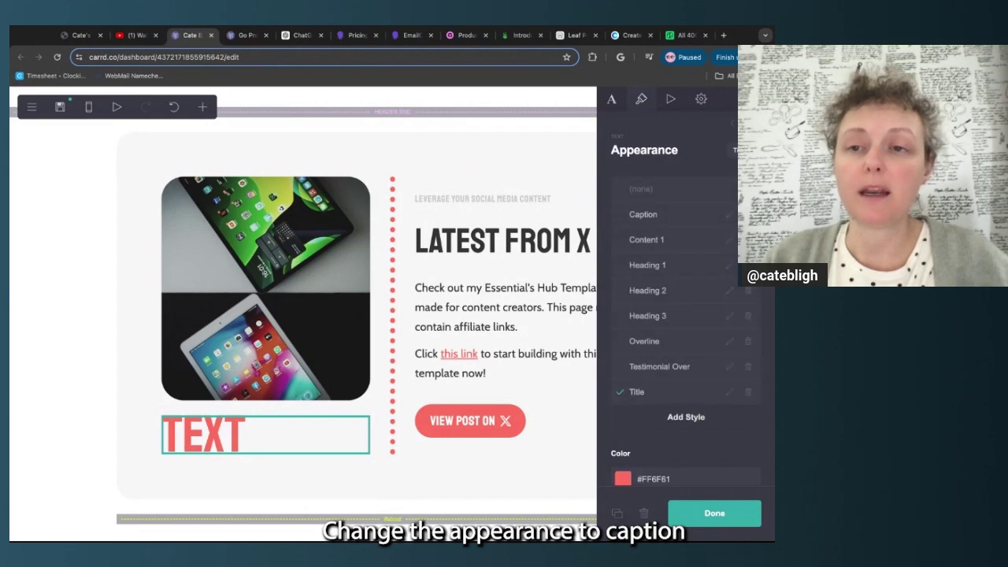
pyautogui.click(651, 216)
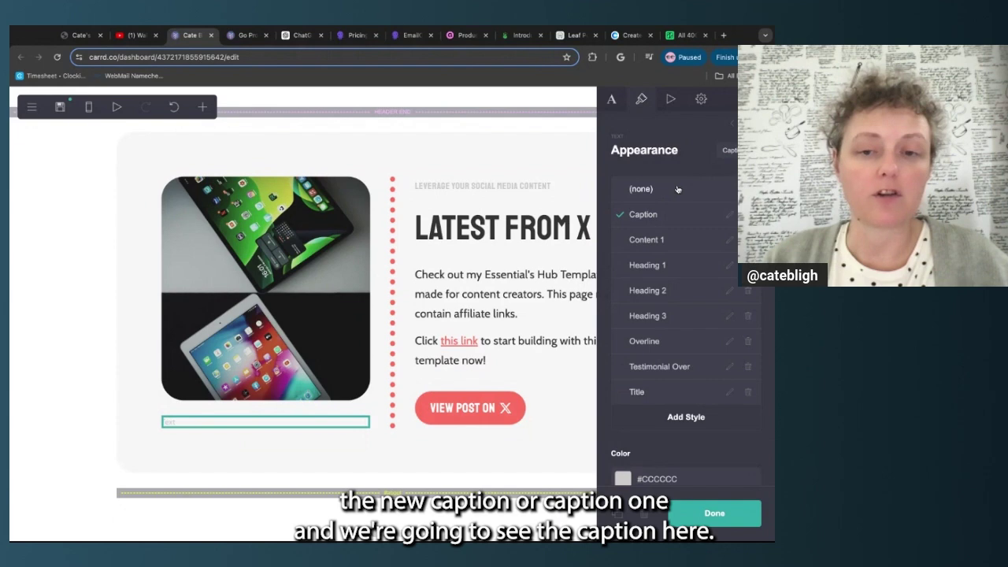
pyautogui.click(612, 101)
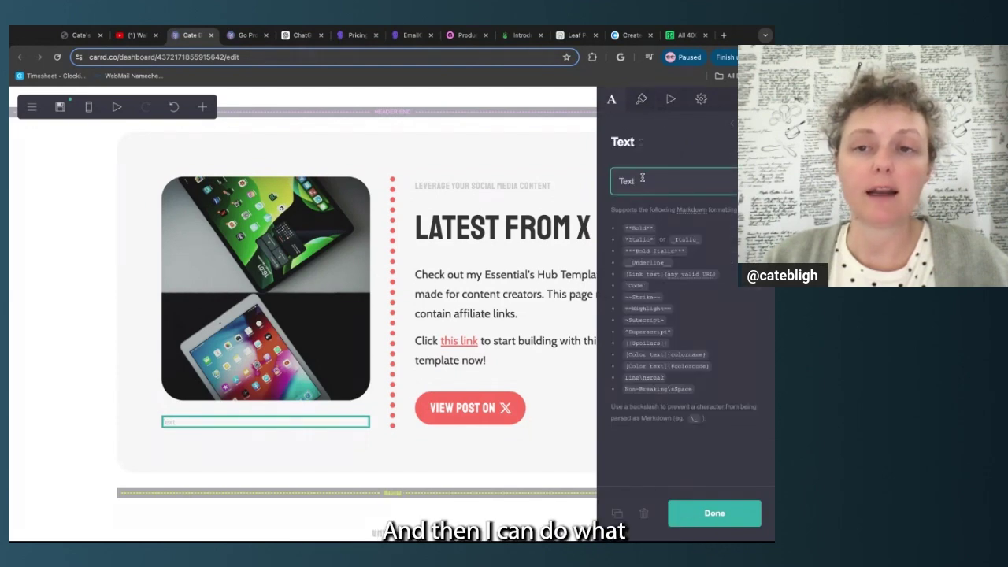
# Replace the placeholder text with 'Watch the Full Video on YouTube'
pyautogui.doubleClick(642, 178)
pyautogui.write('Watch')
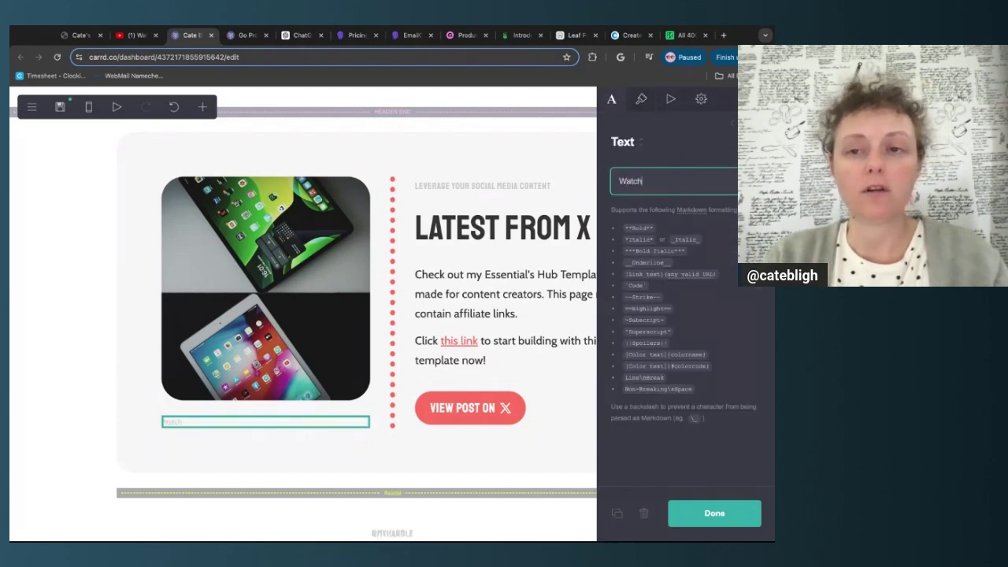
pyautogui.write(' the Full V')
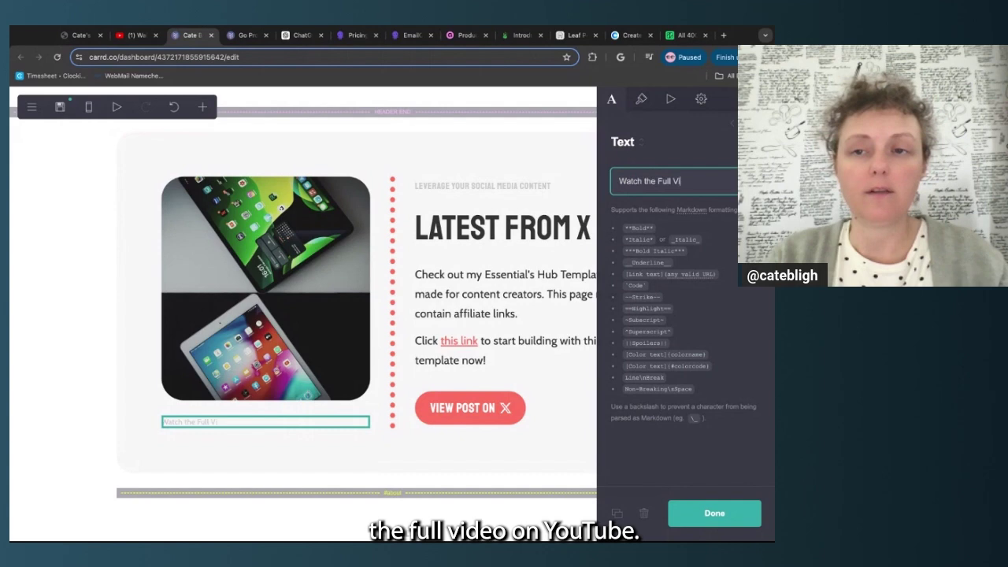
pyautogui.write('ideo on YouTube')
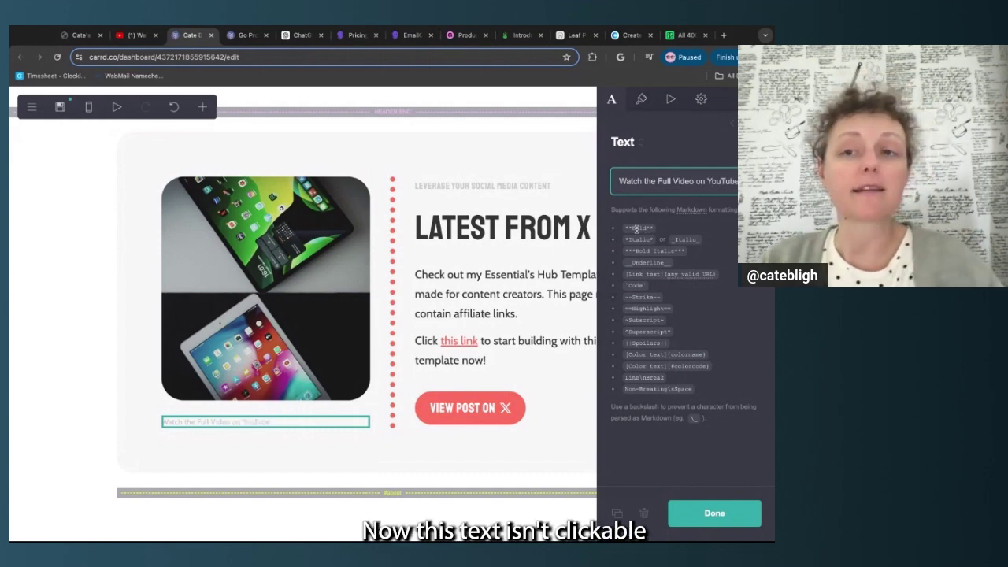
pyautogui.click(731, 226)
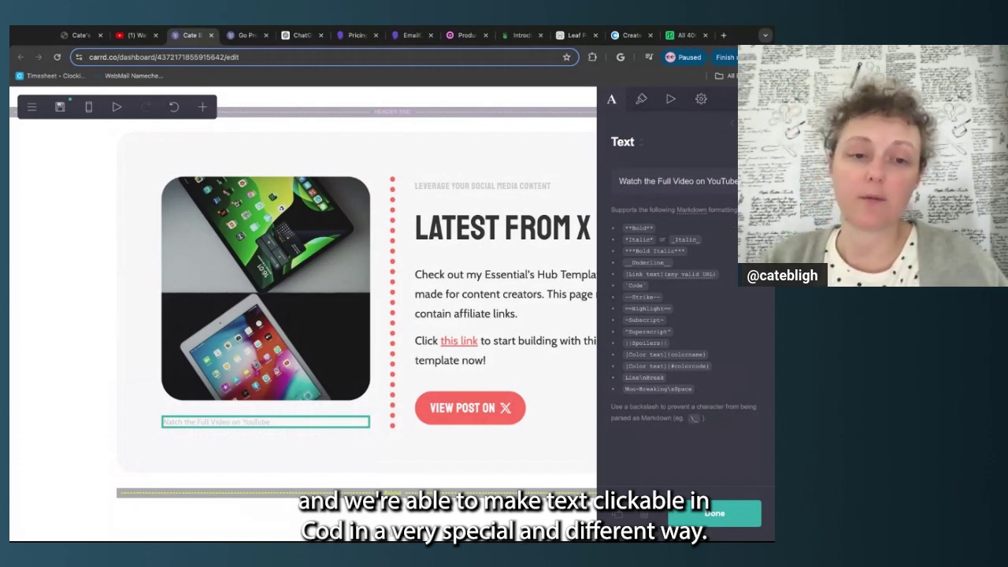
# Insert an opening '[' bracket just before the word YouTube in the caption
pyautogui.click(710, 180)
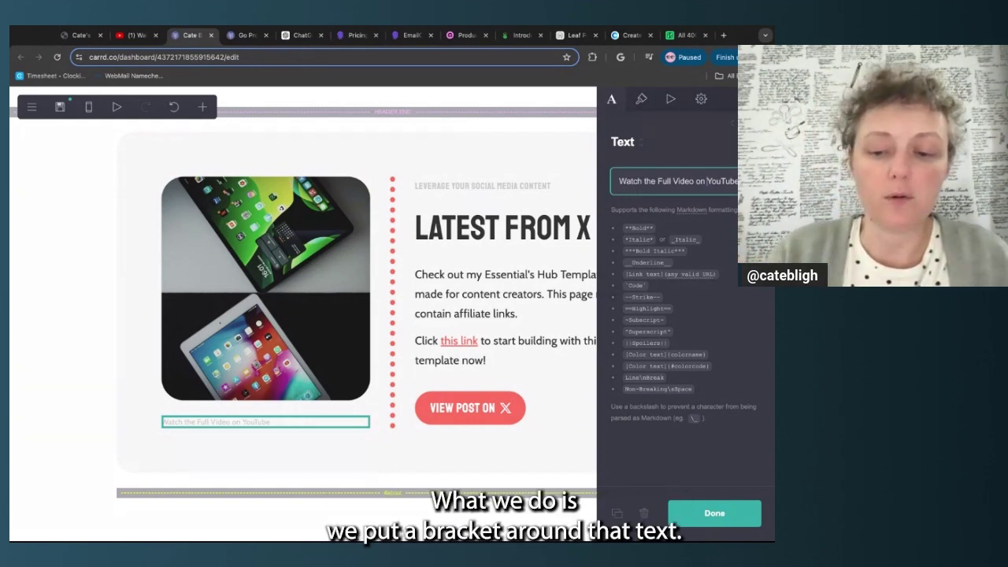
pyautogui.write('[')
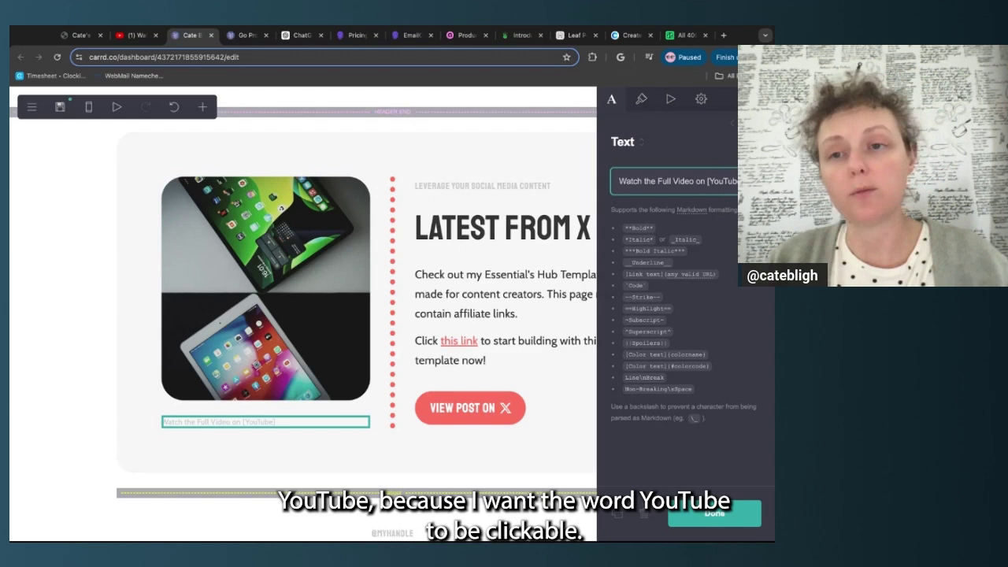
pyautogui.press('BackSpace')
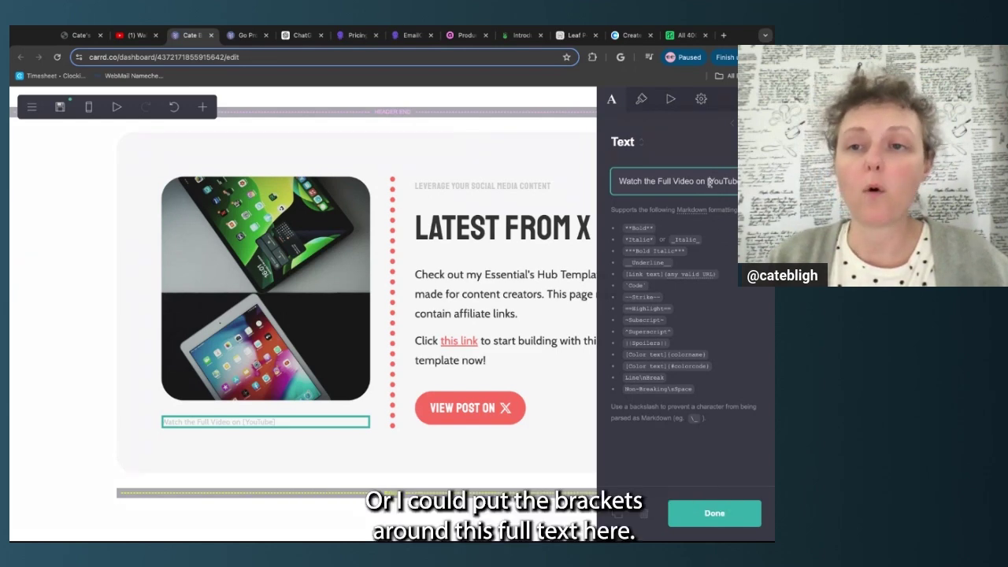
pyautogui.click(620, 182)
pyautogui.write('[')
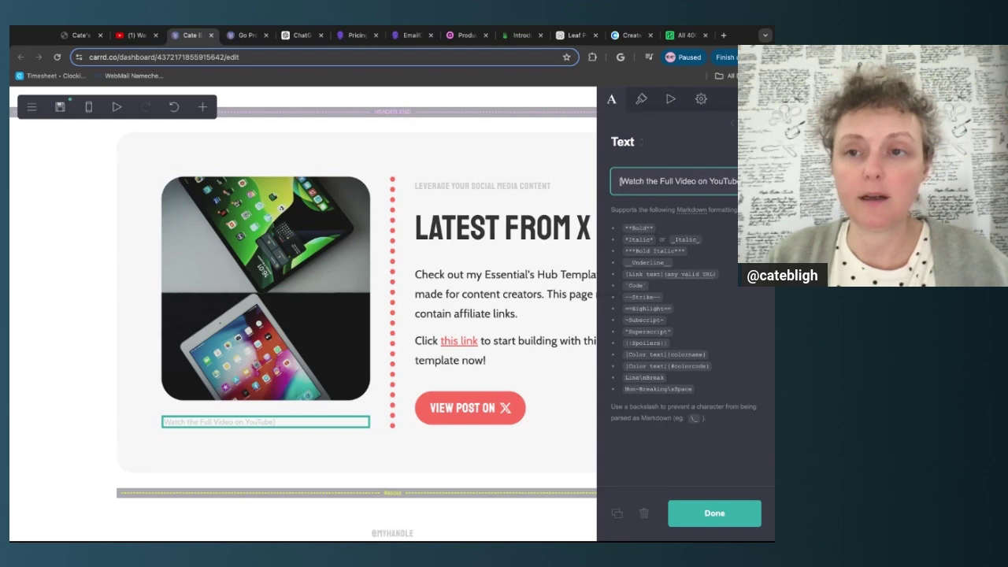
pyautogui.press('BackSpace')
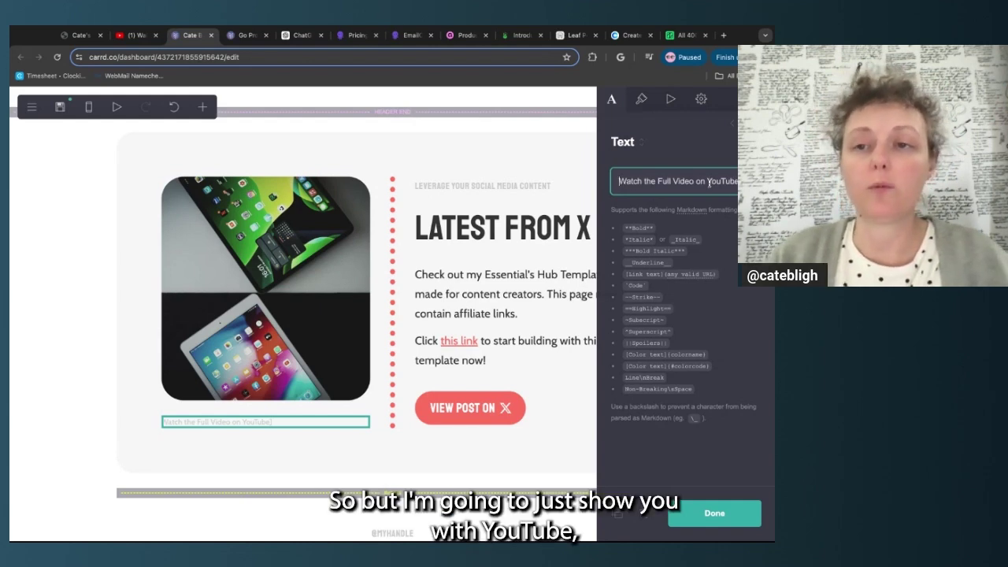
pyautogui.click(708, 182)
pyautogui.write('[')
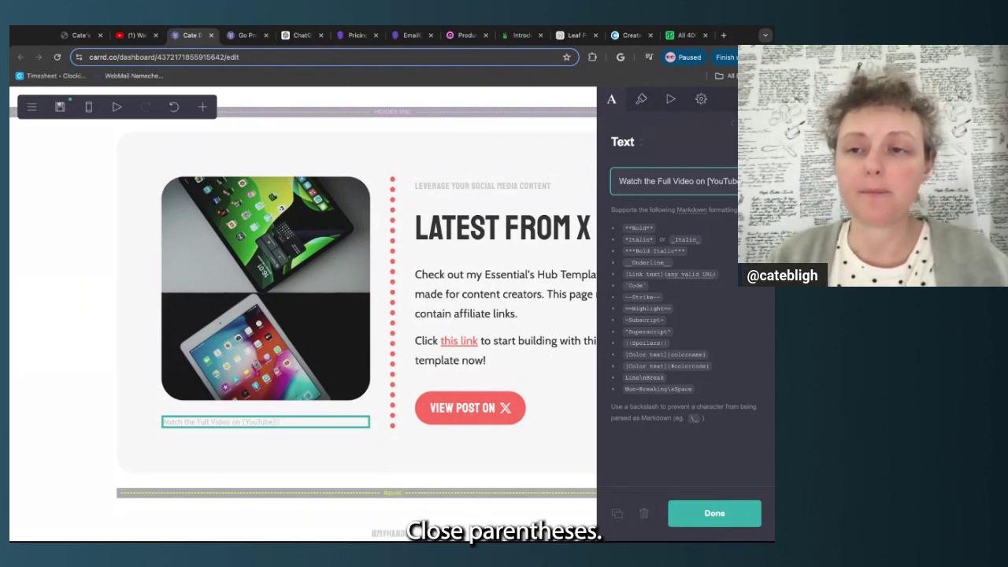
pyautogui.click(738, 272)
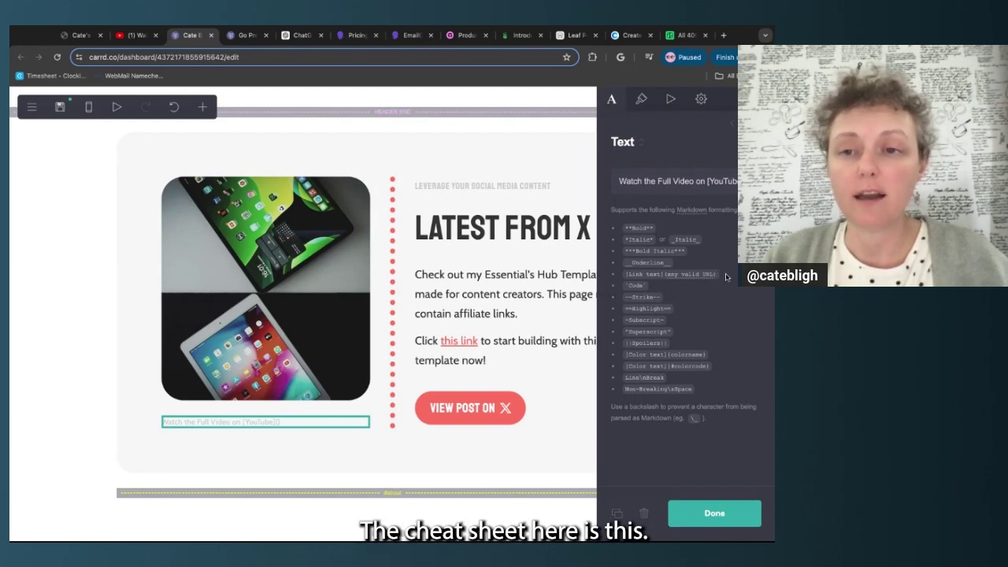
pyautogui.tripleClick(727, 277)
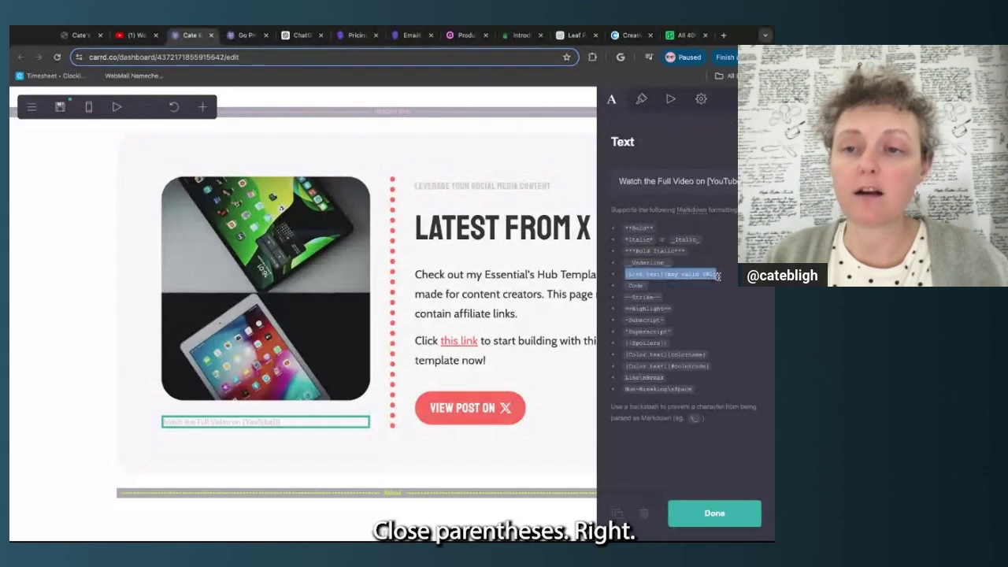
pyautogui.click(747, 181)
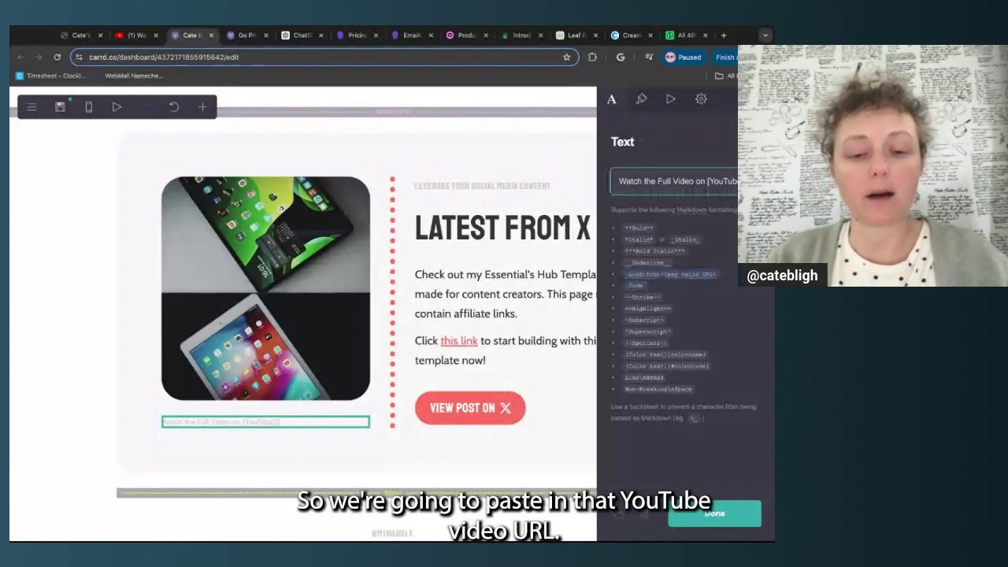
pyautogui.write('https://www.youtube.com/watch?v=m8L7cbWyHC4')
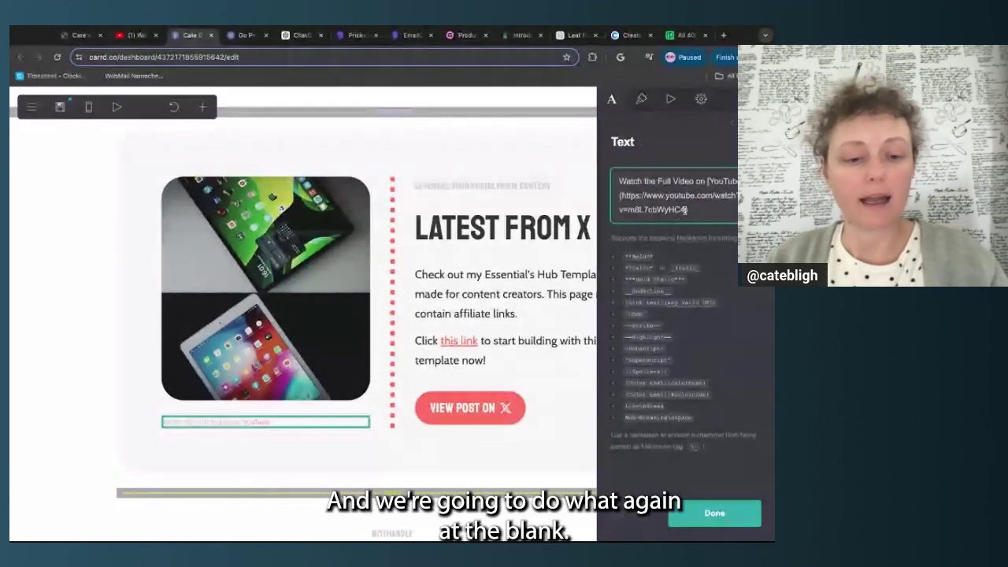
pyautogui.write('@blank')
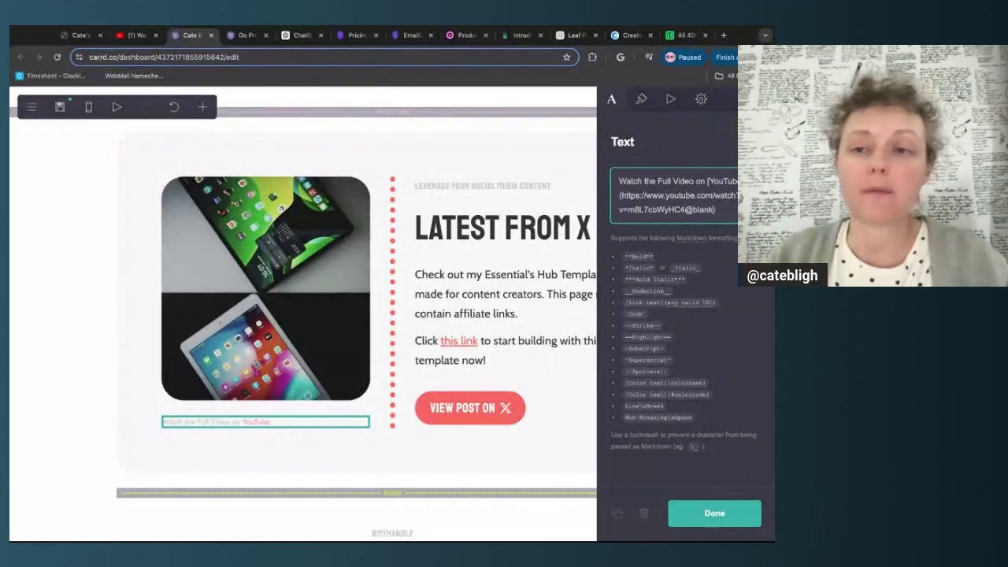
pyautogui.click(715, 513)
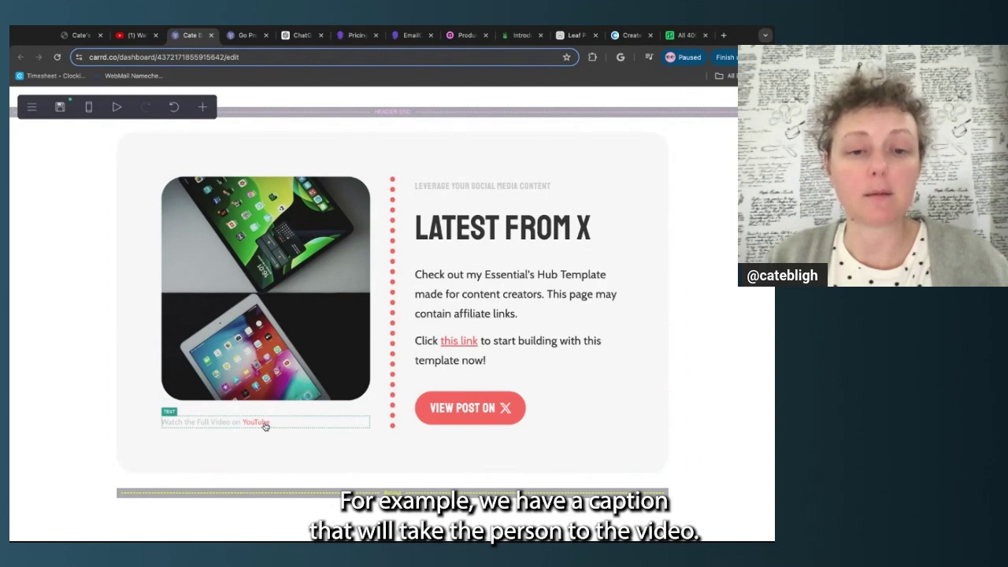
pyautogui.scroll(1, 441, 315)
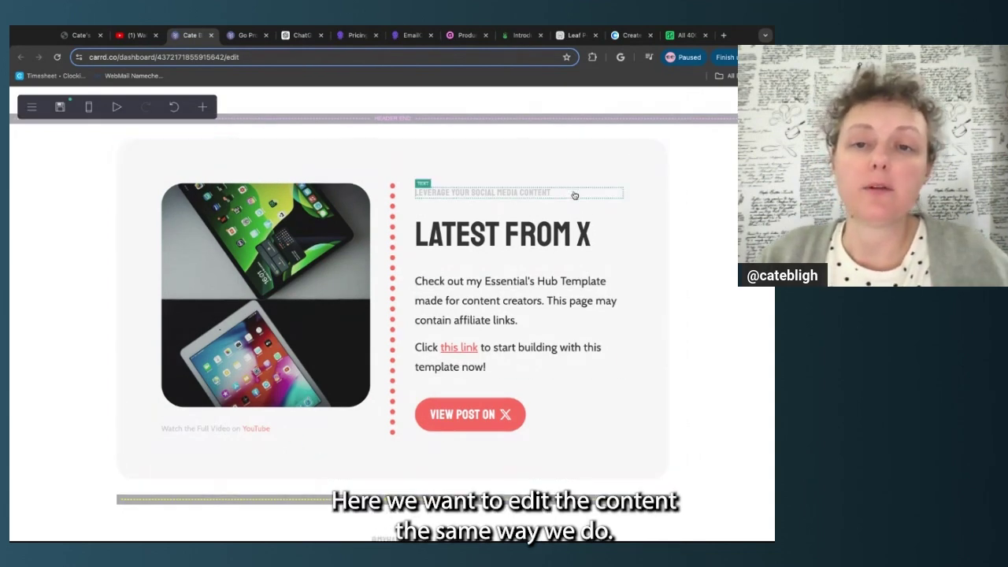
# Change the main heading from 'Latest From X' to 'Latest From YouTube'
pyautogui.click(575, 196)
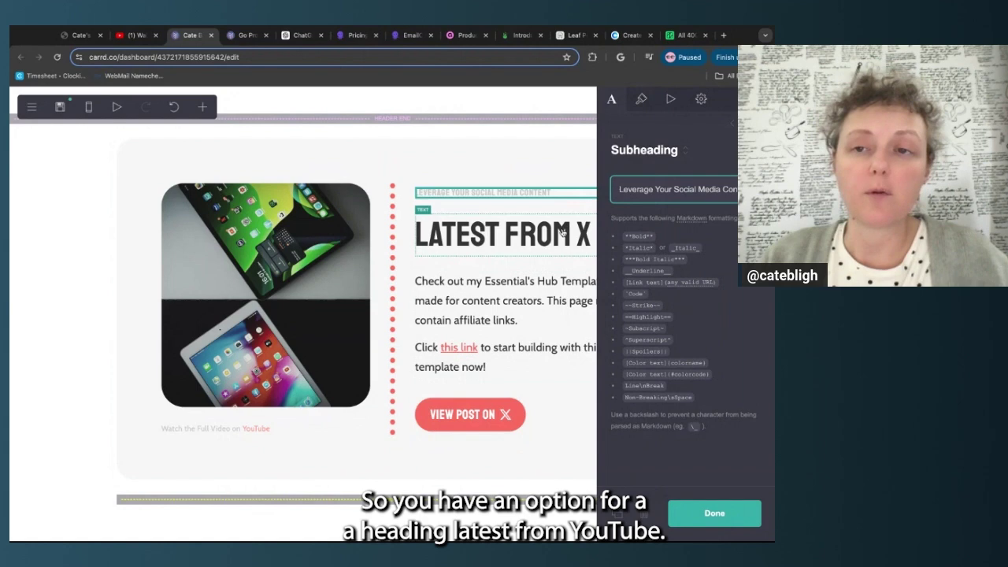
pyautogui.click(574, 225)
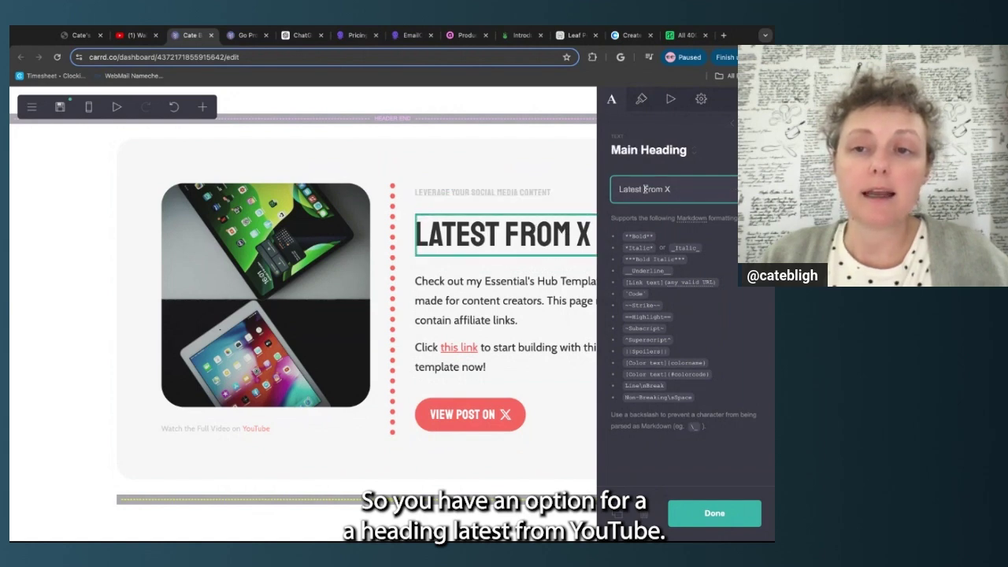
pyautogui.press('BackSpace')
pyautogui.write('YouTube')
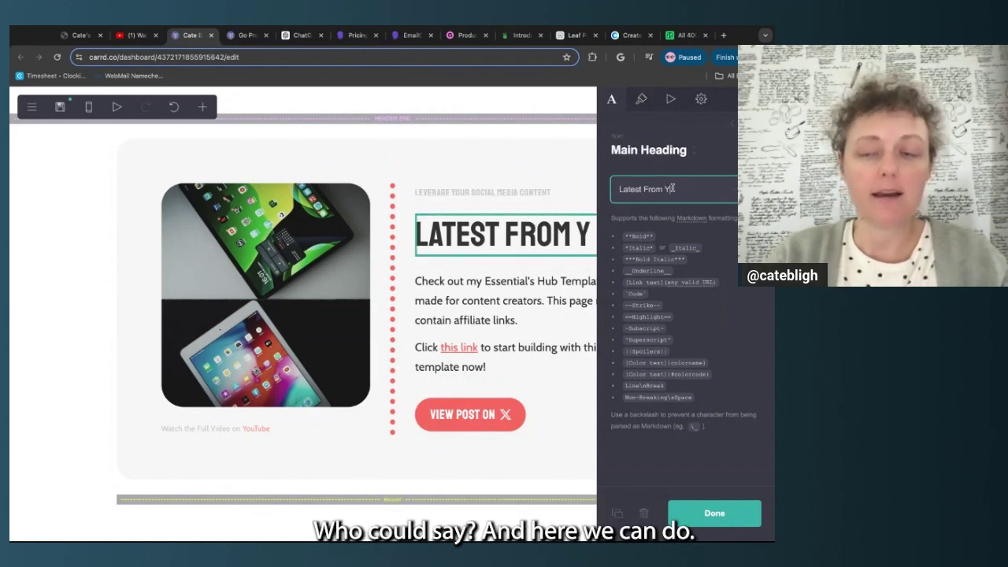
# Set the subheading to 'Comparing Tablets from Google and Apple' and dock the panel left
pyautogui.click(515, 191)
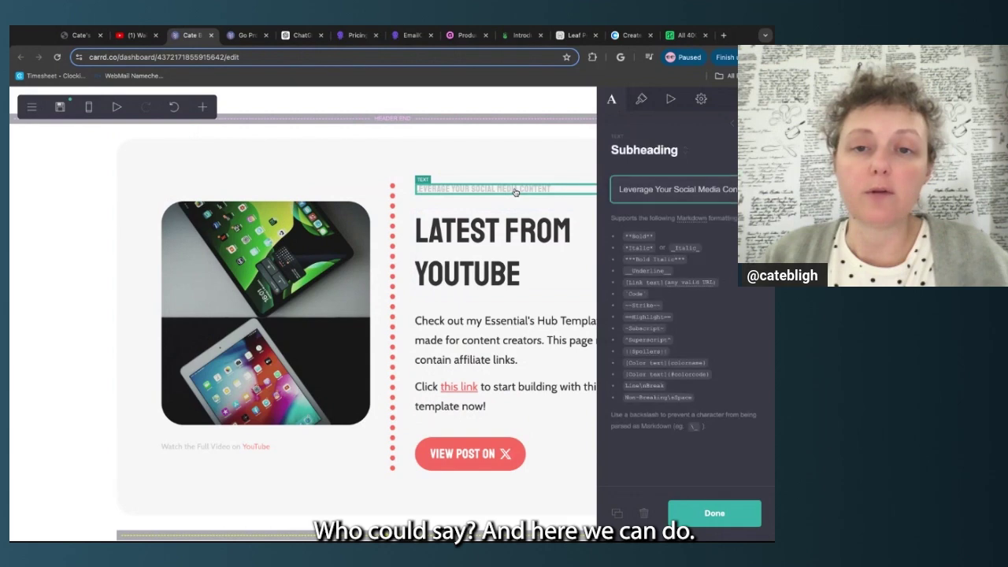
pyautogui.hotkey('ctrl', 'a')
pyautogui.write('Comparing Tablets from')
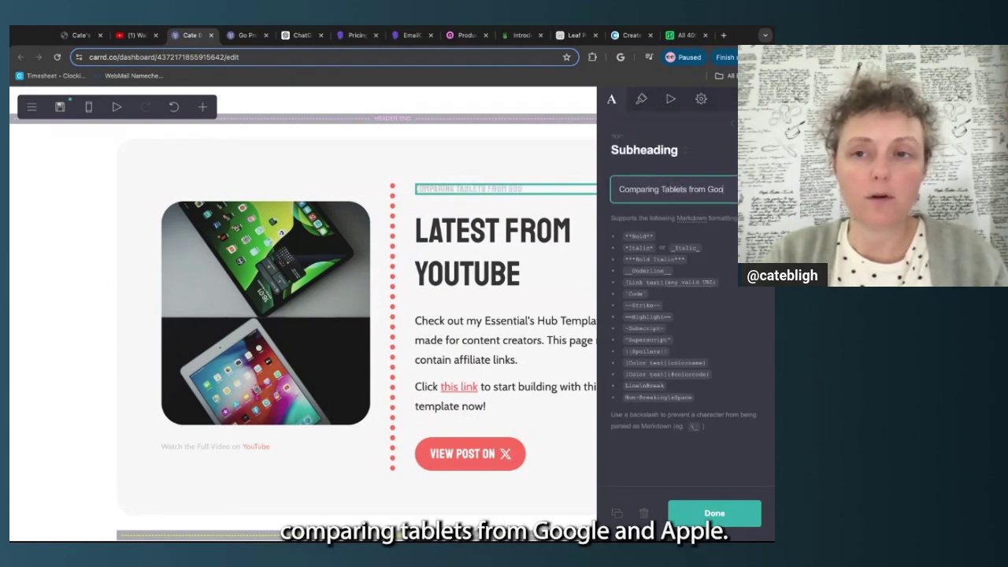
pyautogui.write(' Google and Apple')
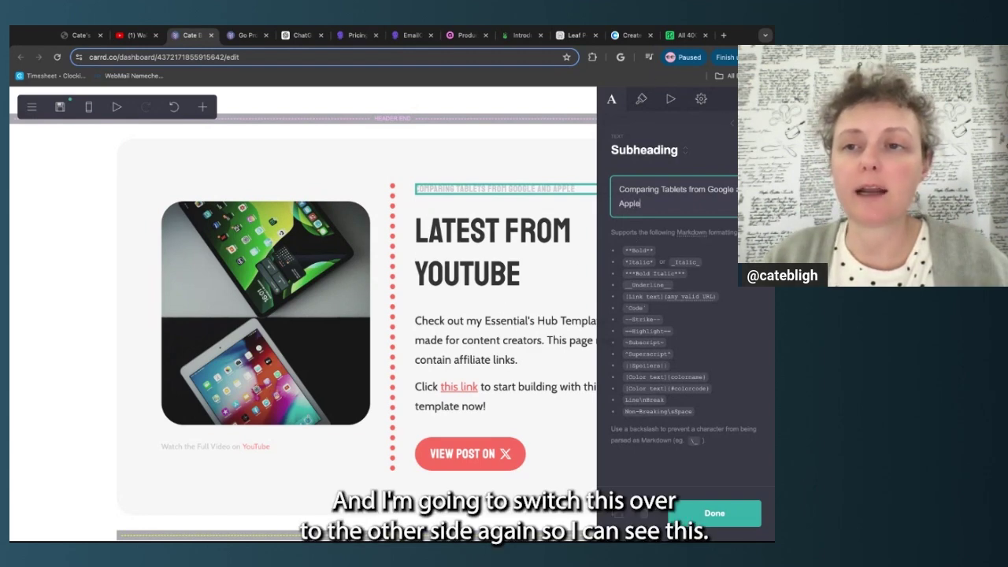
pyautogui.click(733, 126)
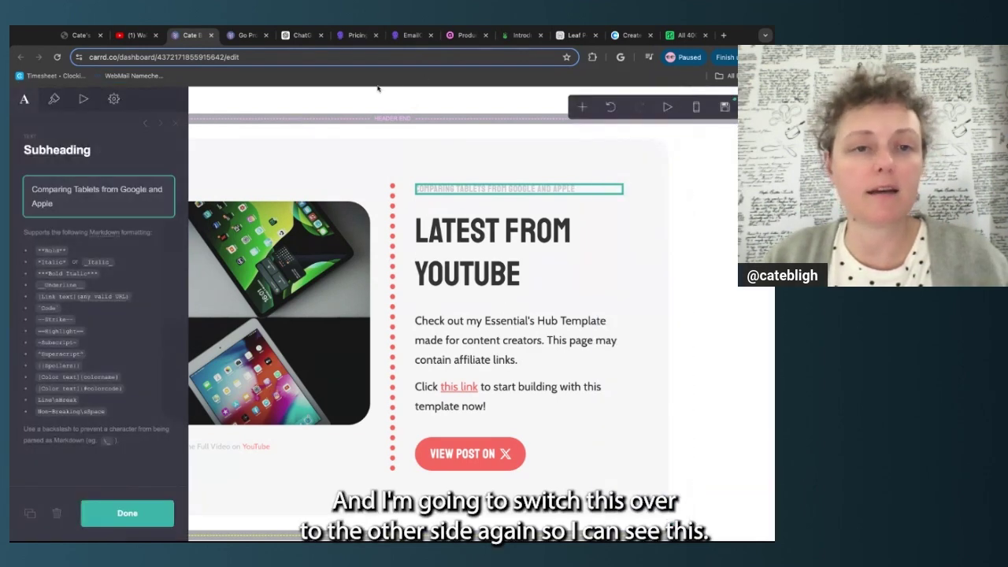
# Review the paragraph's 'this link' markup against the Underline syntax in the formatting guide
pyautogui.click(453, 359)
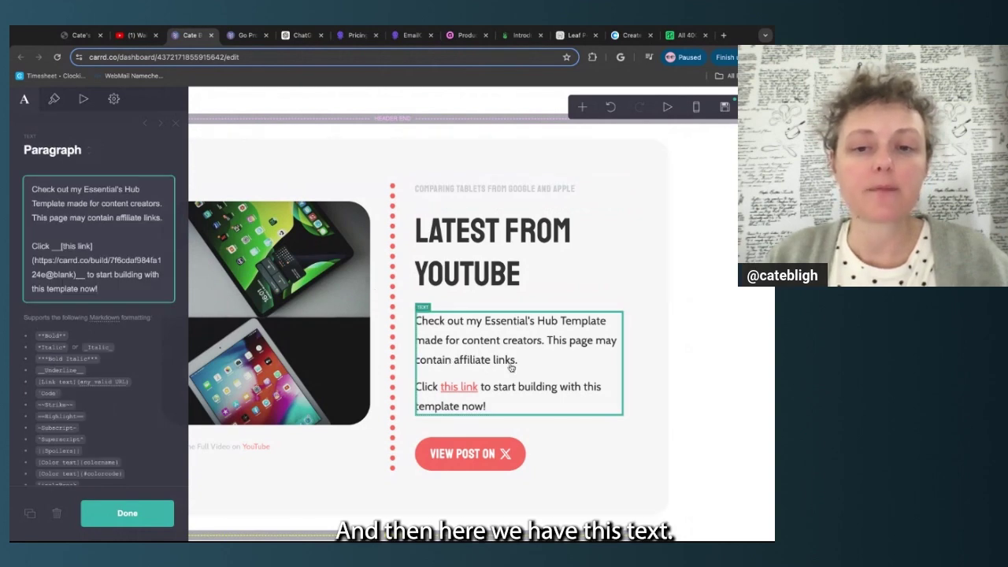
pyautogui.scroll(-1, 511, 367)
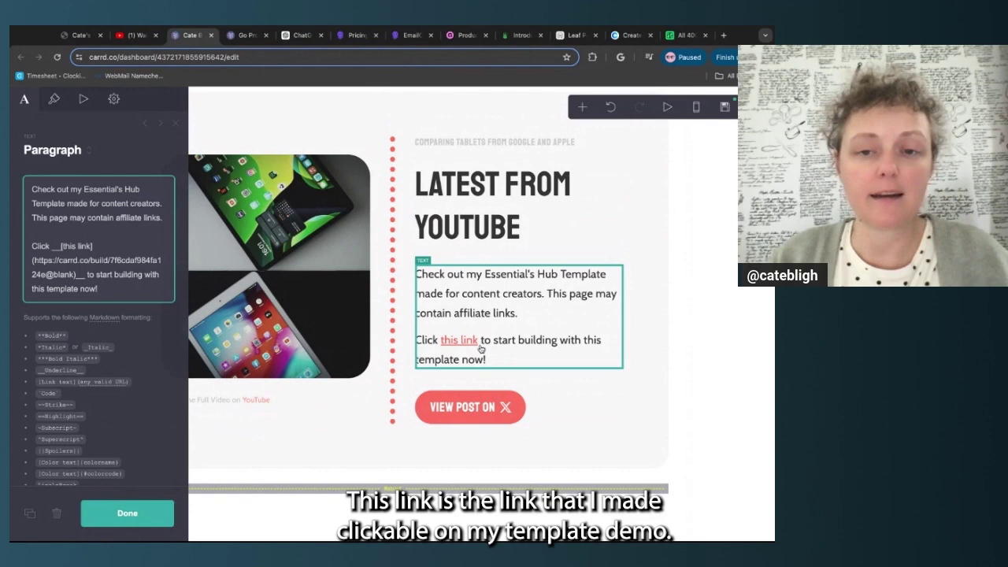
pyautogui.moveTo(63, 248); pyautogui.dragTo(92, 247)
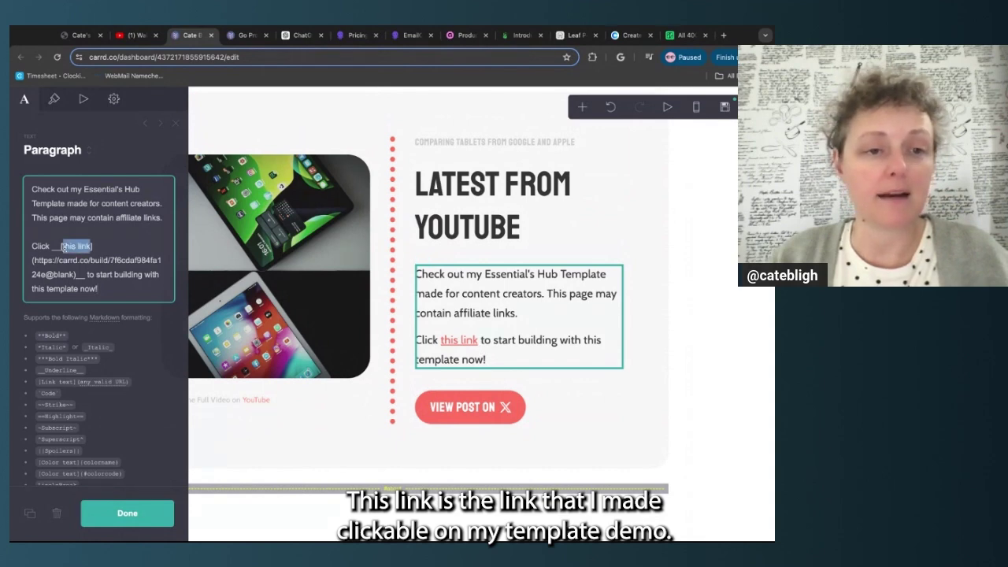
pyautogui.click(111, 274)
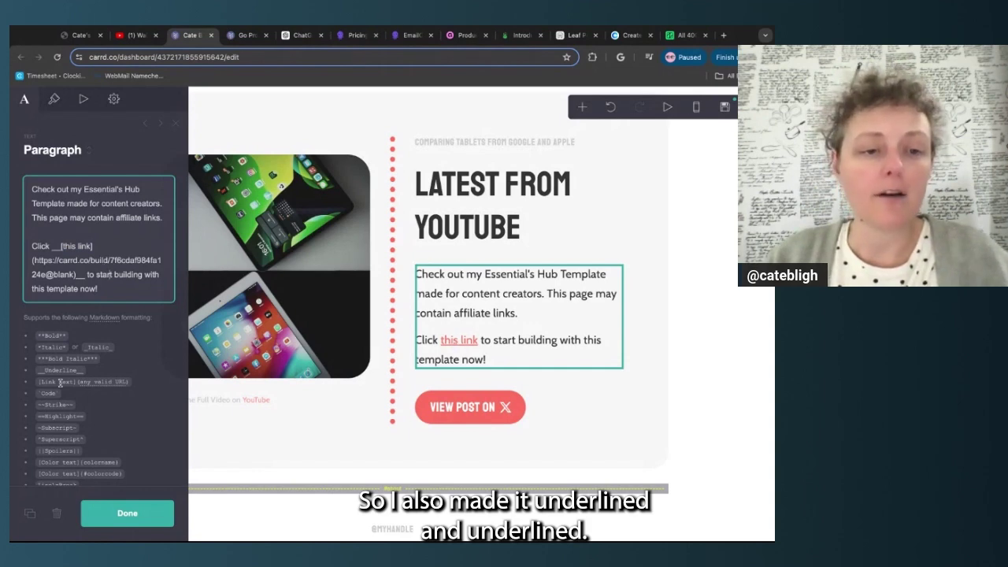
pyautogui.scroll(-1, 60, 382)
pyautogui.click(36, 332)
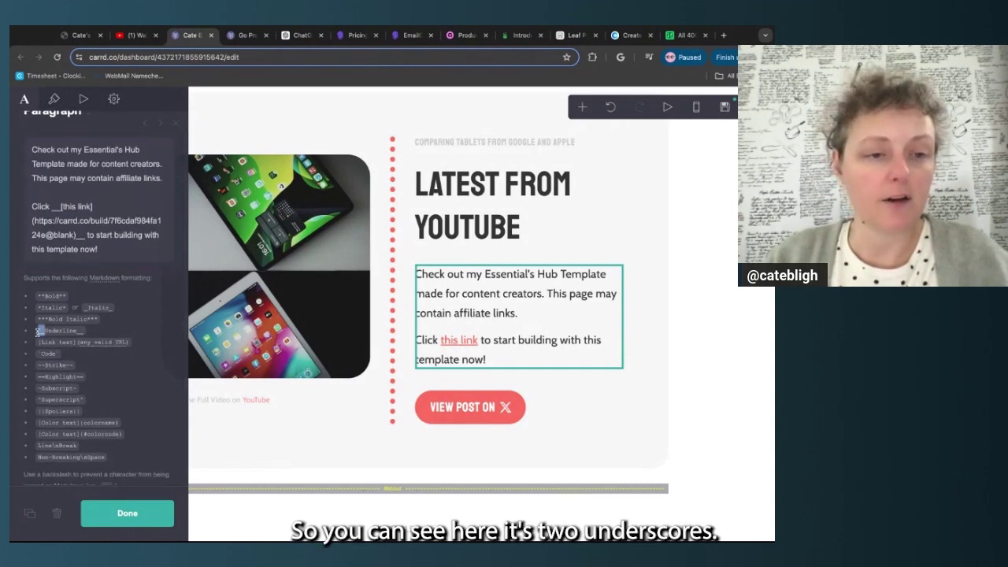
pyautogui.moveTo(55, 331); pyautogui.dragTo(95, 337)
pyautogui.scroll(1, 120, 313)
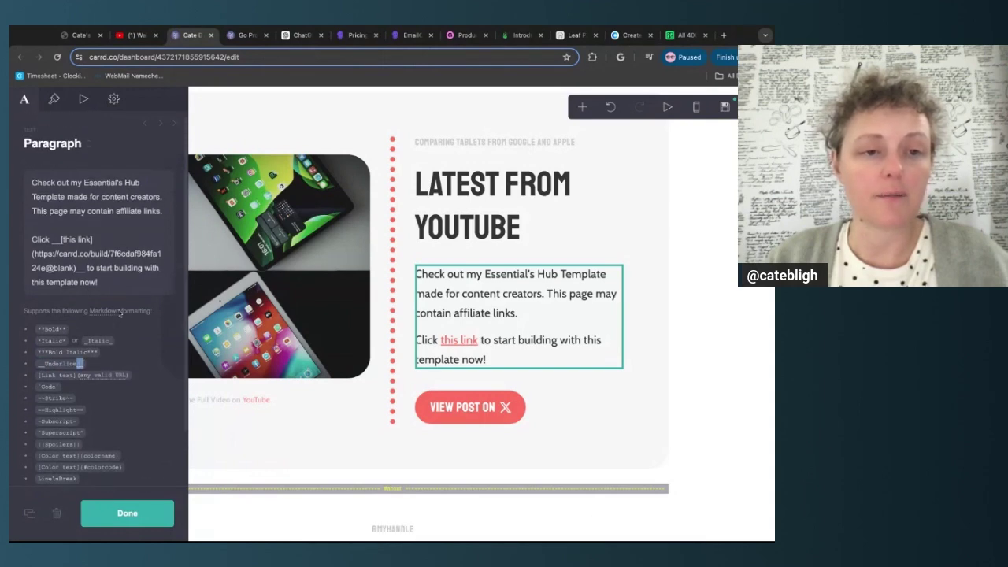
pyautogui.click(113, 292)
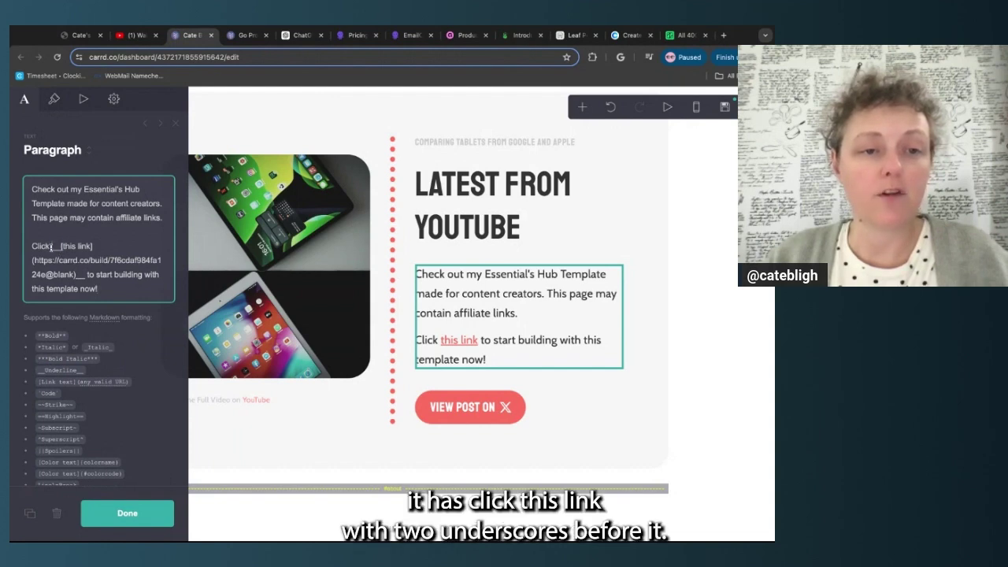
# Delete the double underscores before and after the 'this link' link
pyautogui.doubleClick(52, 247)
pyautogui.press('BackSpace')
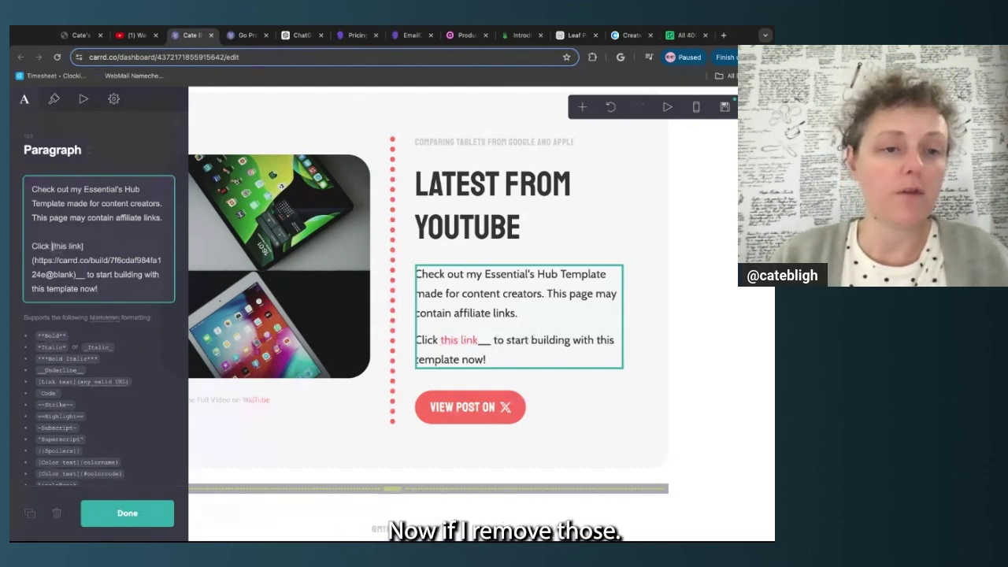
pyautogui.click(83, 274)
pyautogui.press('BackSpace')
pyautogui.press('BackSpace')
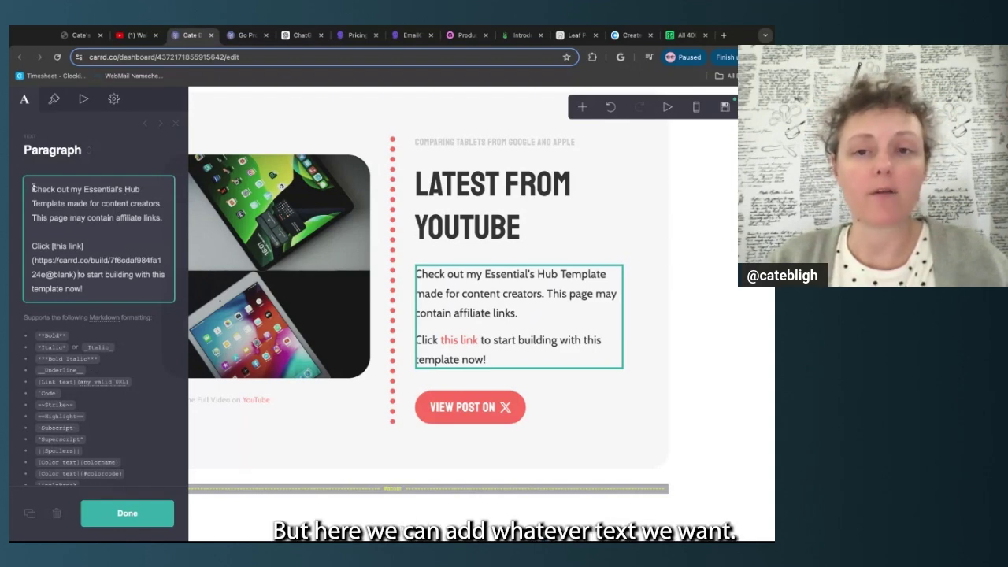
# Rewrite the paragraph to 'Watch my latest video comparing Google and Apple tablets', with 'here' linking to YouTube
pyautogui.moveTo(33, 188); pyautogui.dragTo(164, 217)
pyautogui.write('W')
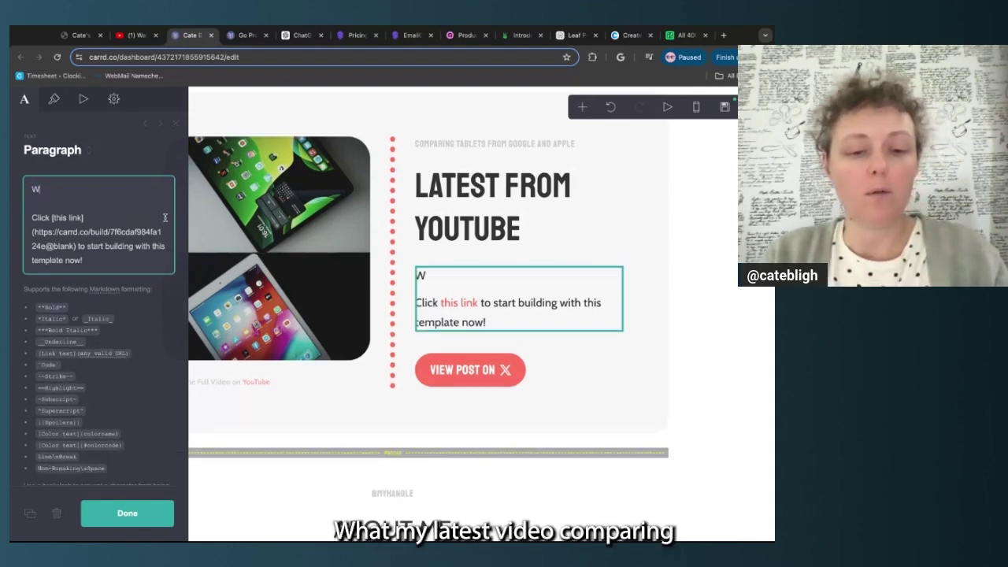
pyautogui.write('atch my late')
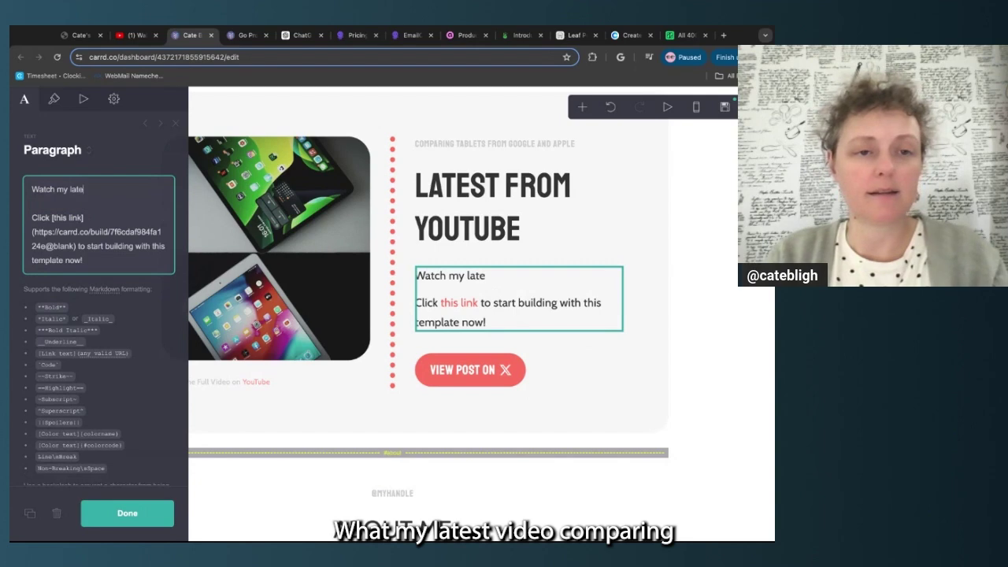
pyautogui.write('st video compa')
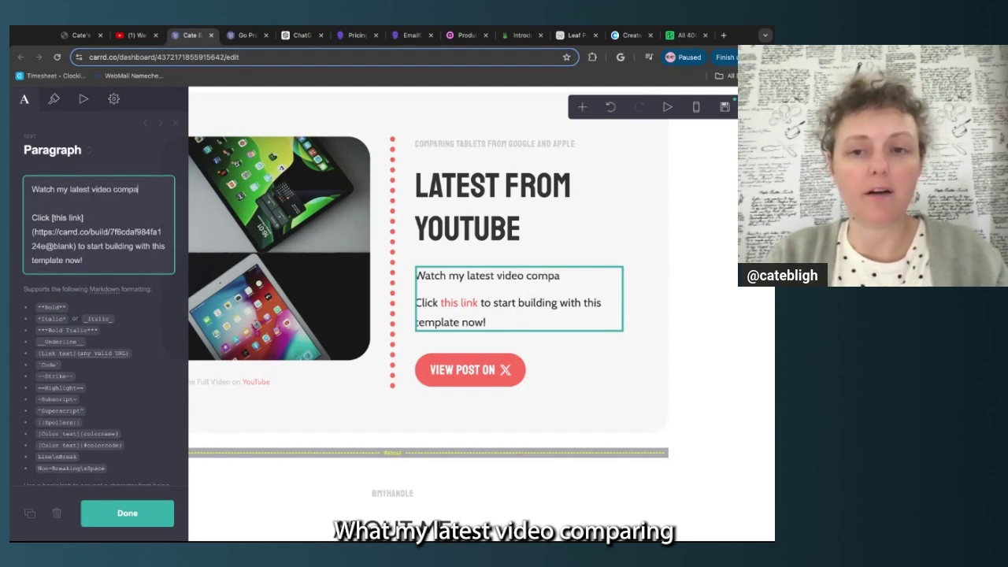
pyautogui.write('ring Google and ')
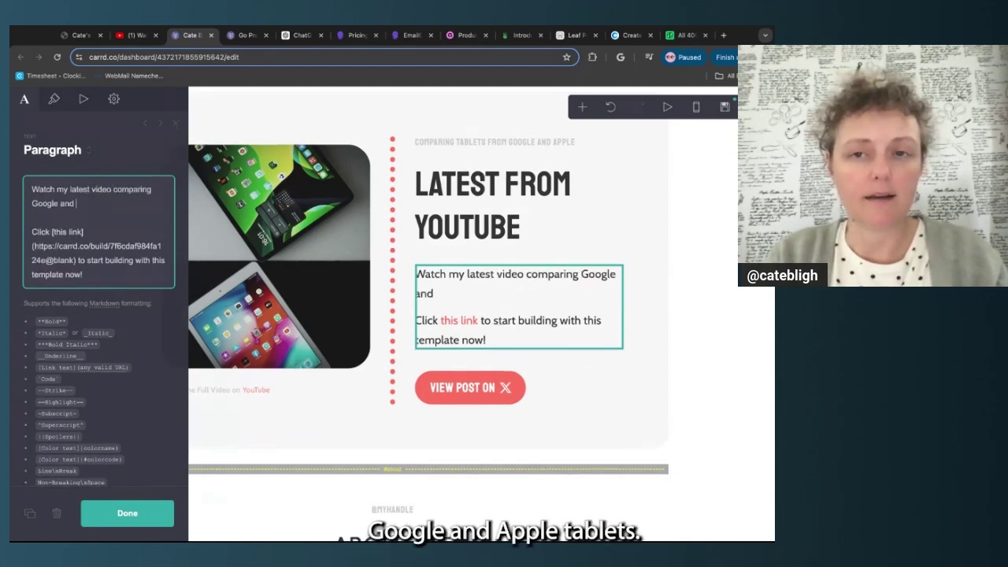
pyautogui.write('Apple ta')
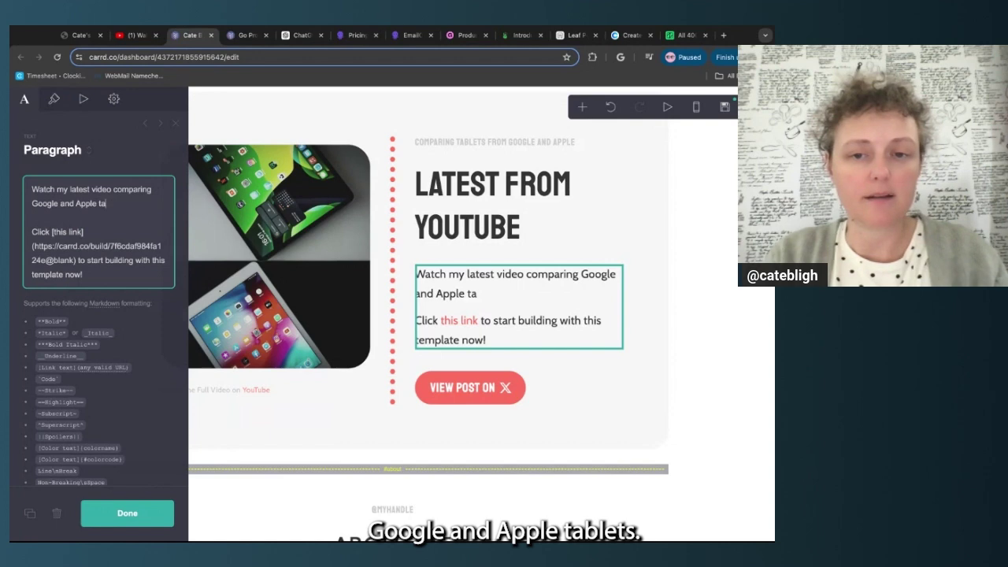
pyautogui.write('blets.')
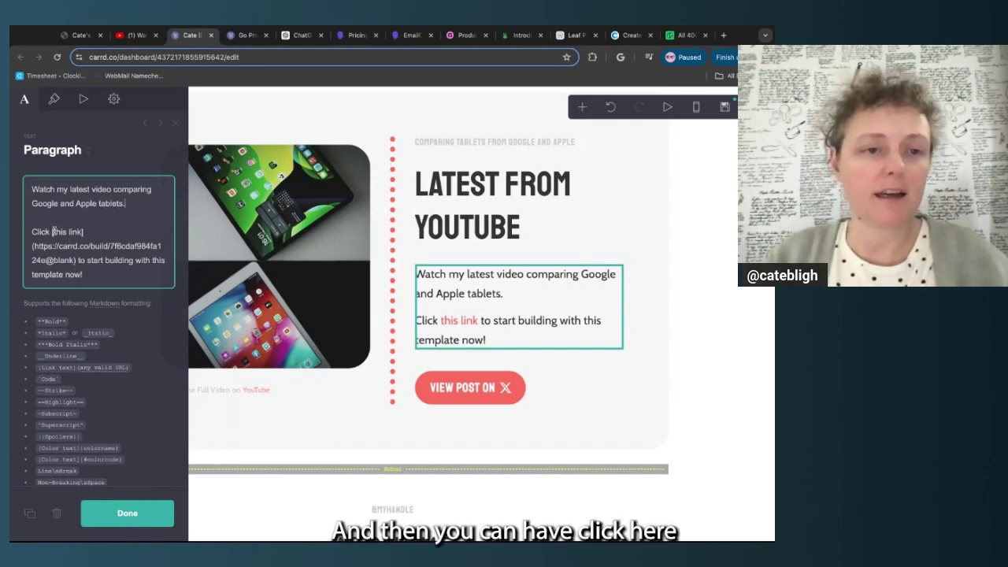
pyautogui.moveTo(53, 231); pyautogui.dragTo(82, 231)
pyautogui.write('here')
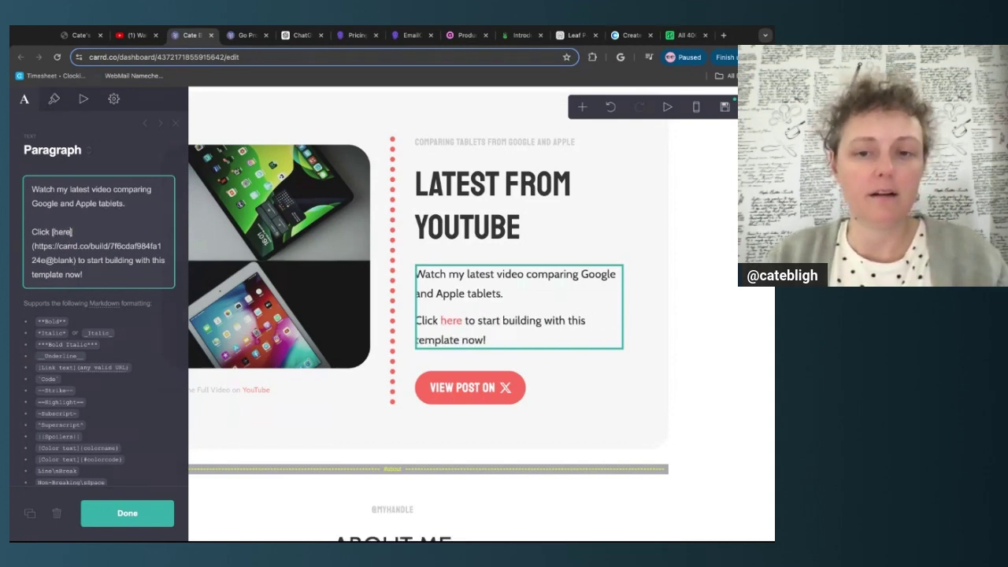
pyautogui.moveTo(87, 261); pyautogui.dragTo(82, 274)
pyautogui.write('watch ')
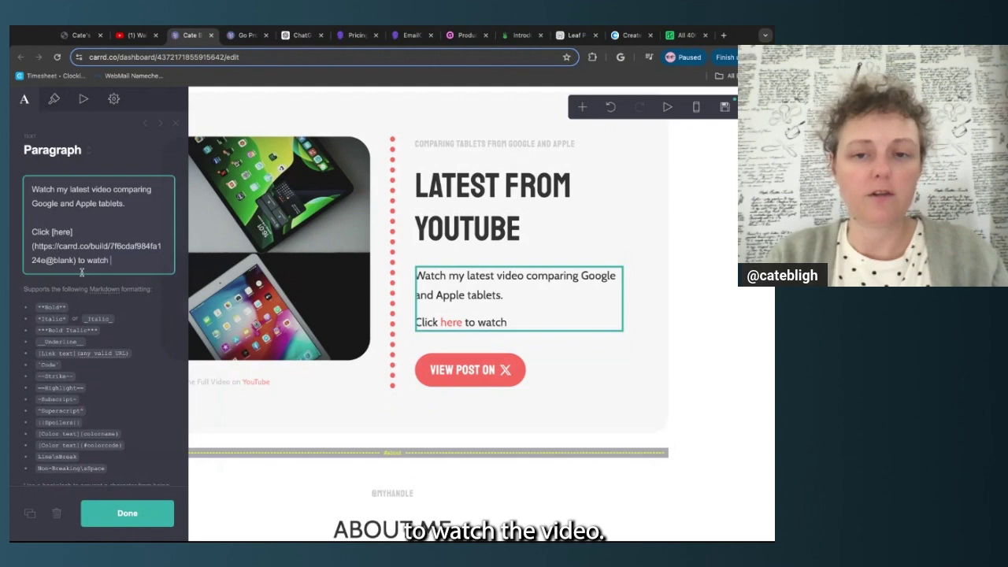
pyautogui.write('the video!')
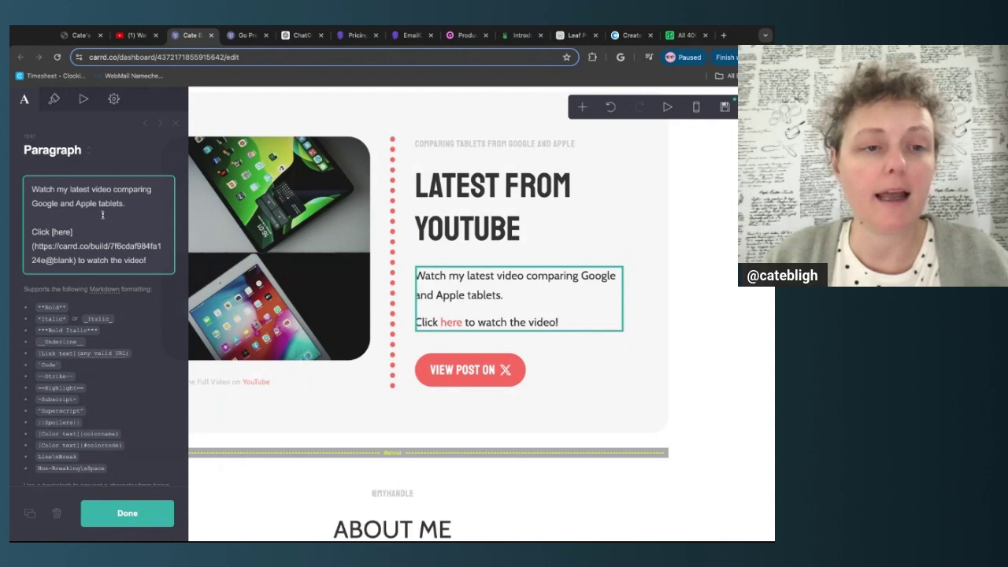
pyautogui.moveTo(33, 247); pyautogui.dragTo(45, 260)
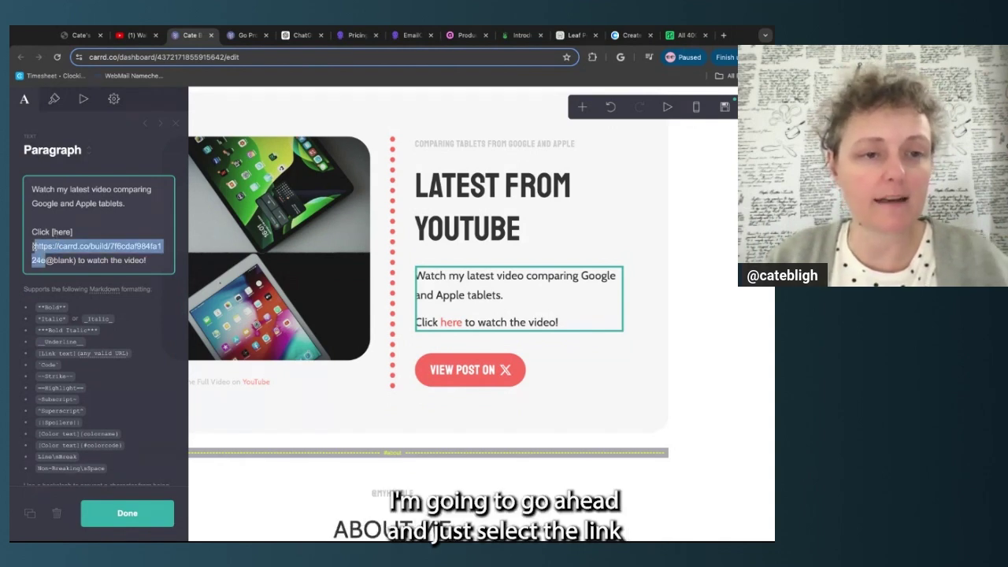
pyautogui.write('https://www.youtube.com/watch?v=m8L7cbWyHC4')
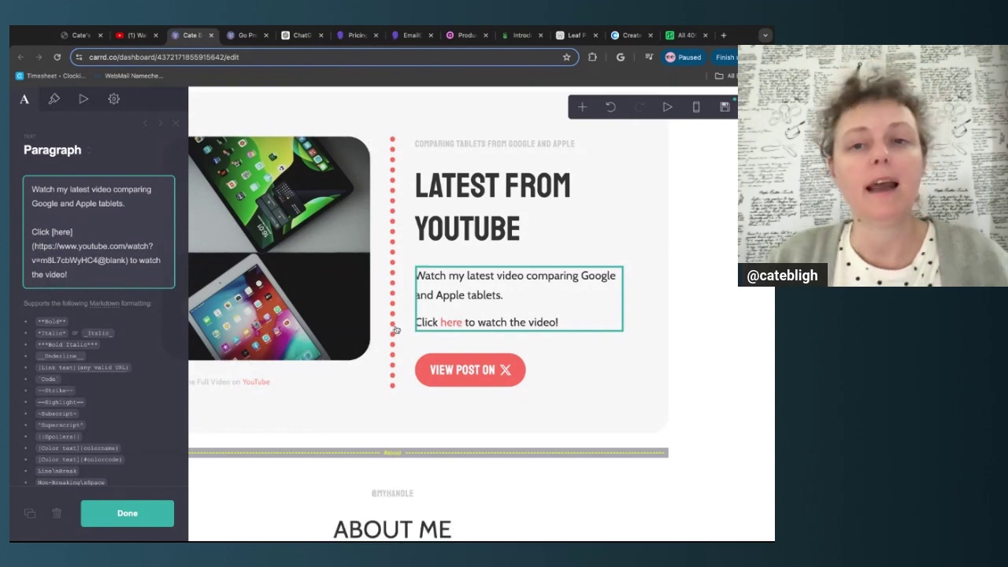
# Change the button label's 'Post' to 'Video' and give it the YouTube (Alt) icon
pyautogui.click(586, 378)
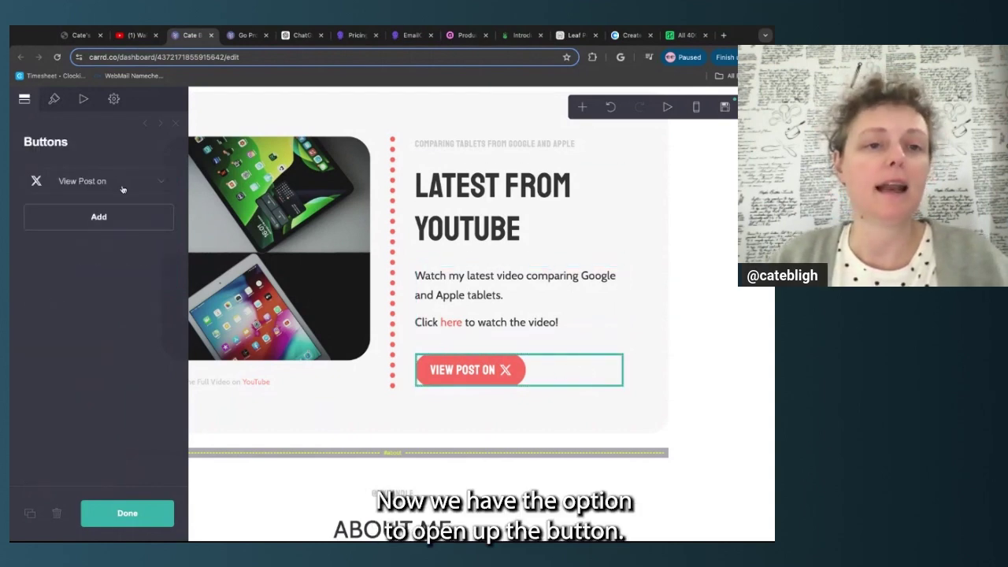
pyautogui.click(161, 183)
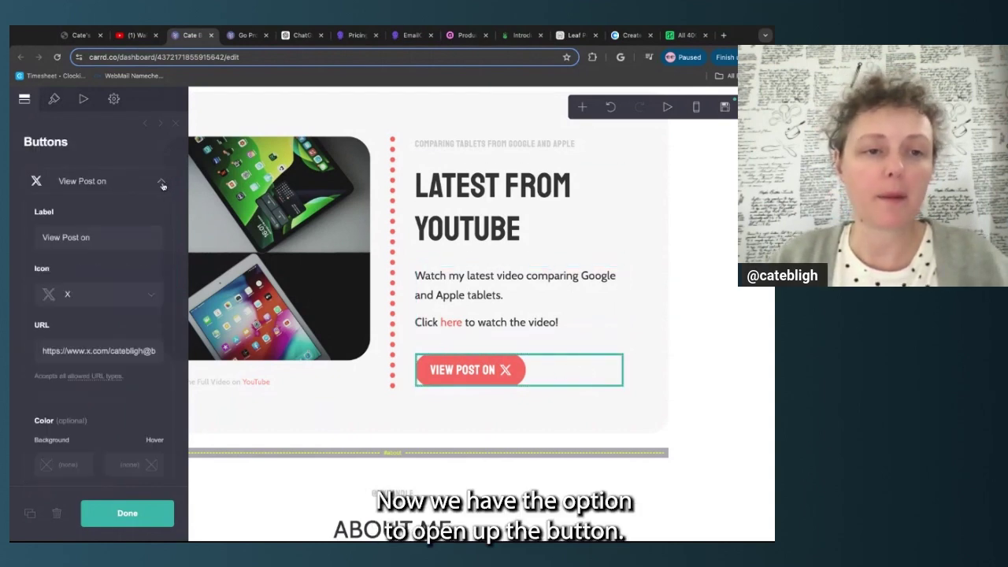
pyautogui.doubleClick(70, 237)
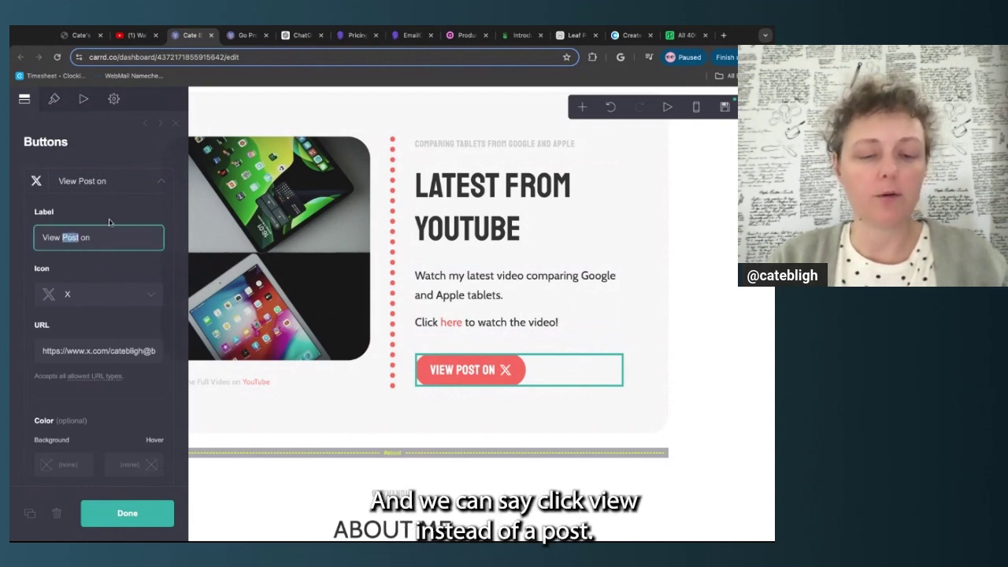
pyautogui.write('Video')
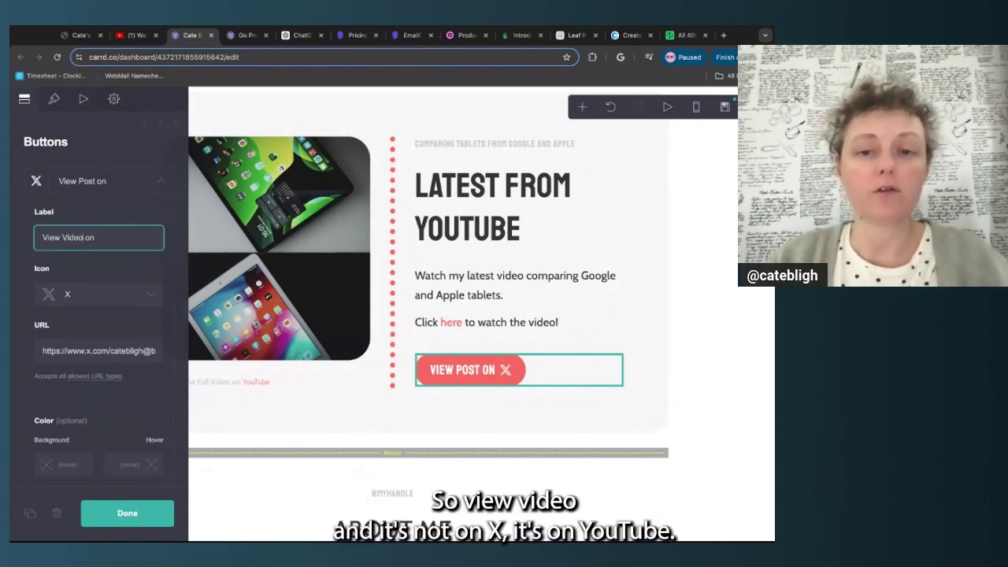
pyautogui.click(97, 298)
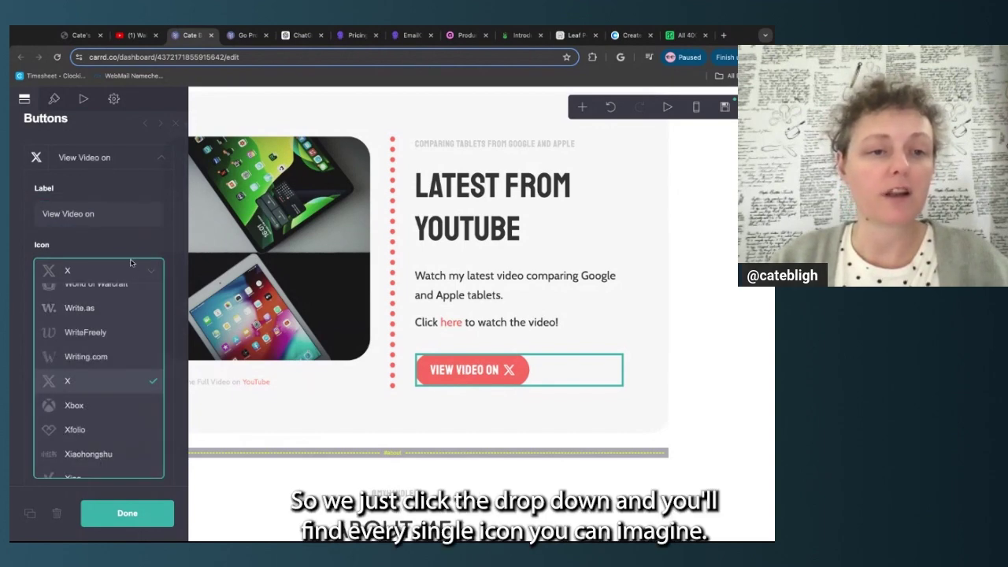
pyautogui.scroll(-6, 92, 310)
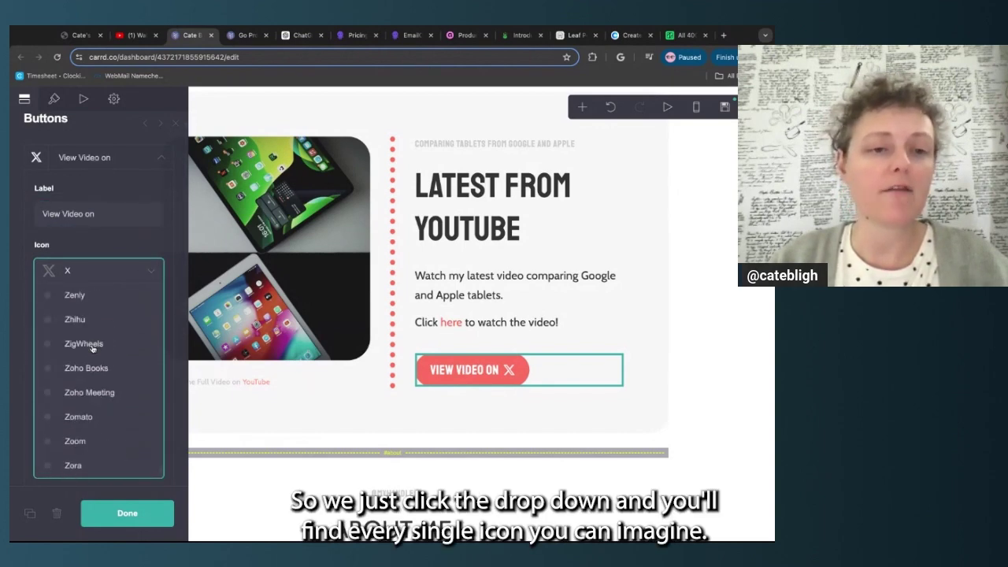
pyautogui.scroll(3, 92, 349)
pyautogui.scroll(3, 93, 349)
pyautogui.scroll(-5, 92, 370)
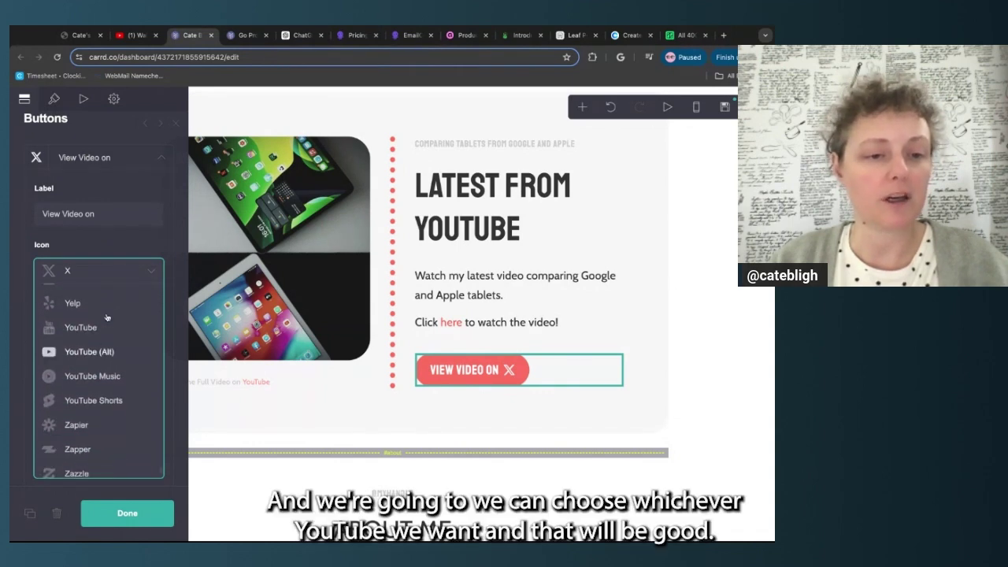
pyautogui.click(88, 354)
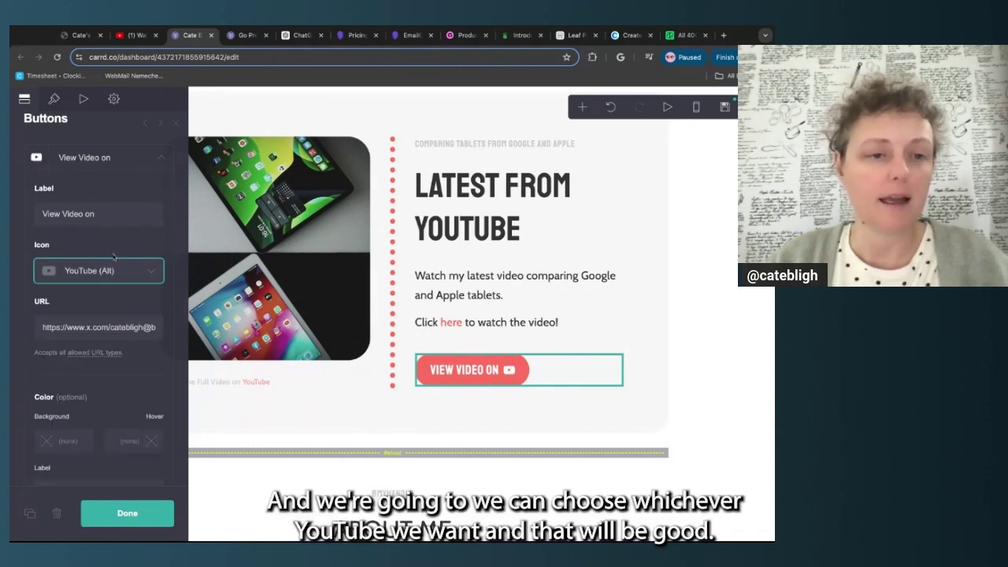
pyautogui.doubleClick(139, 327)
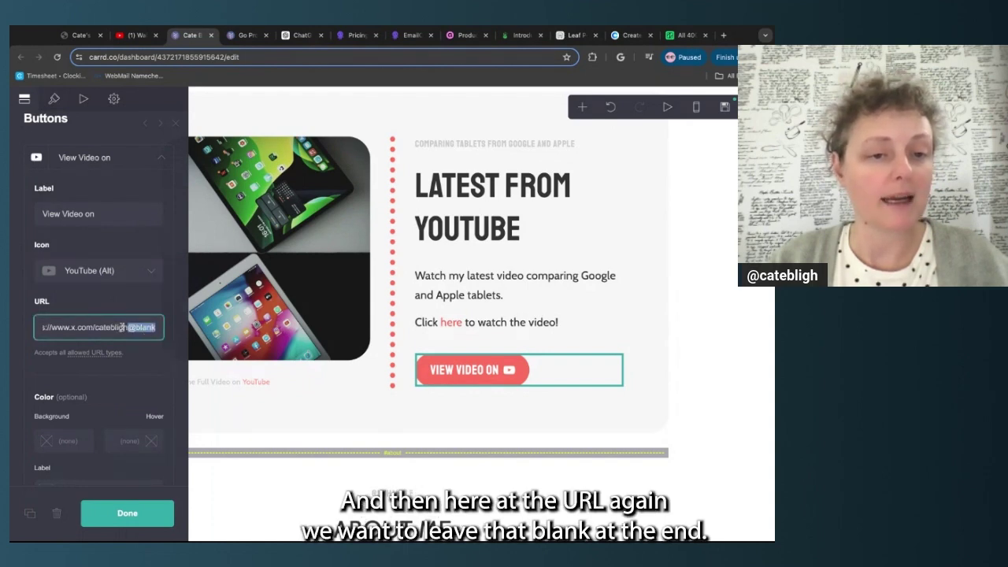
pyautogui.click(126, 327)
pyautogui.press('super+shift+Left')
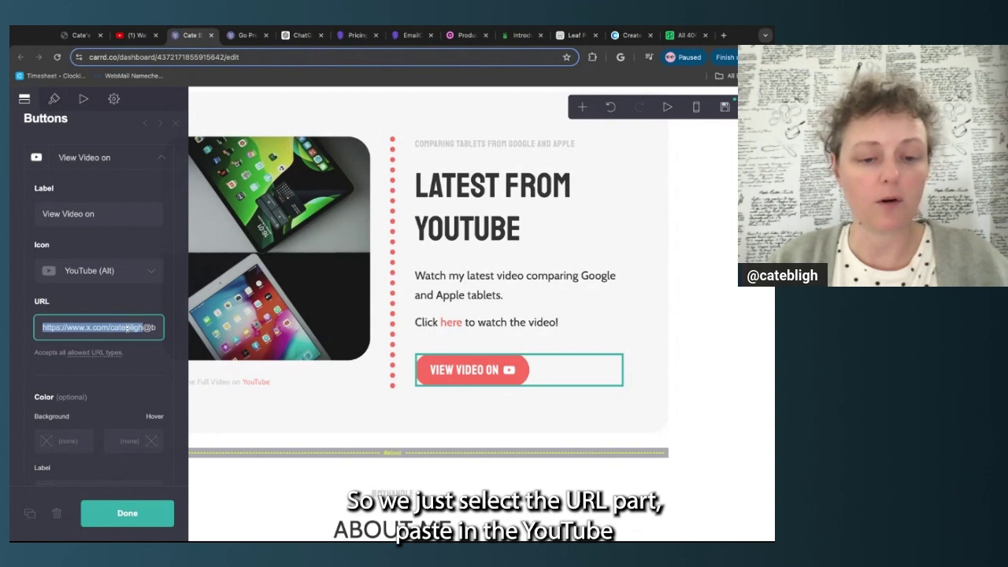
pyautogui.press('super+v')
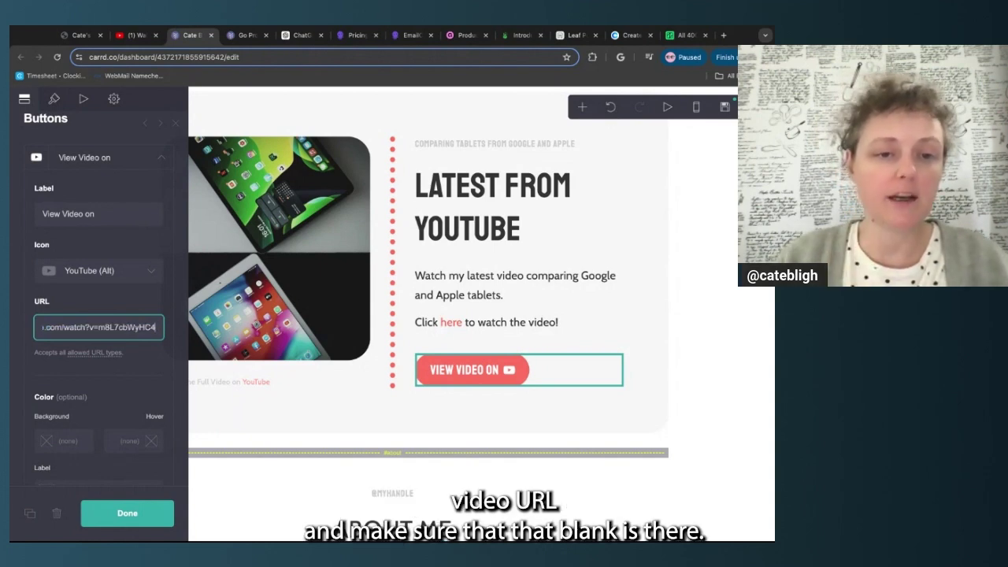
pyautogui.hscroll(1, 135, 327)
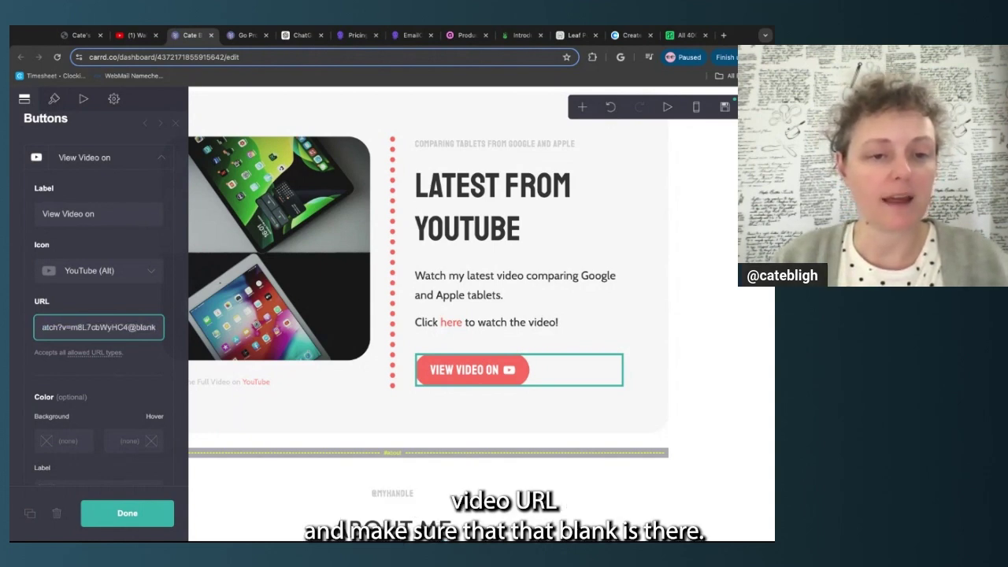
pyautogui.click(141, 308)
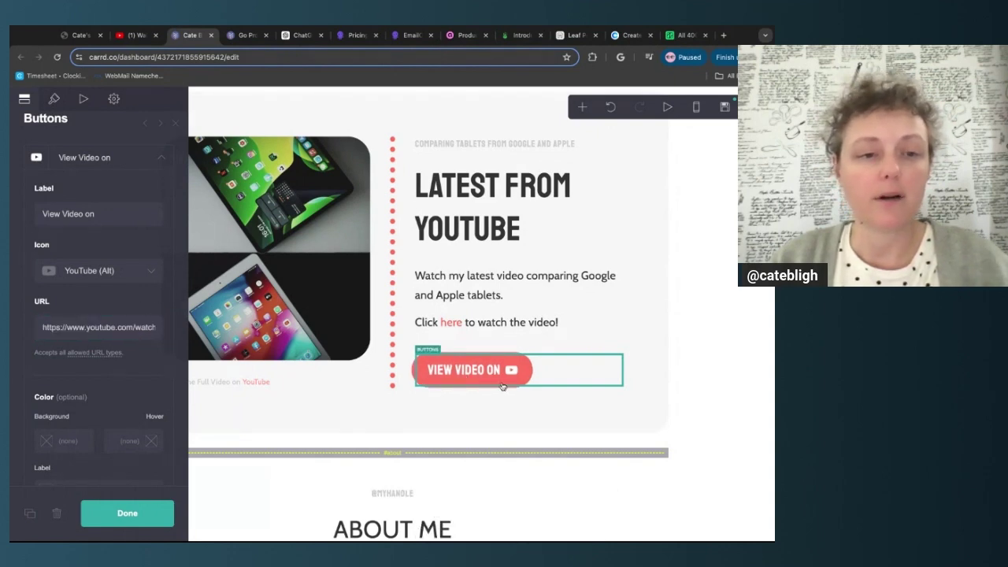
# Keep the YouTube (Alt) icon after comparing, rename the label 'Watch Video on', and finish
pyautogui.click(131, 272)
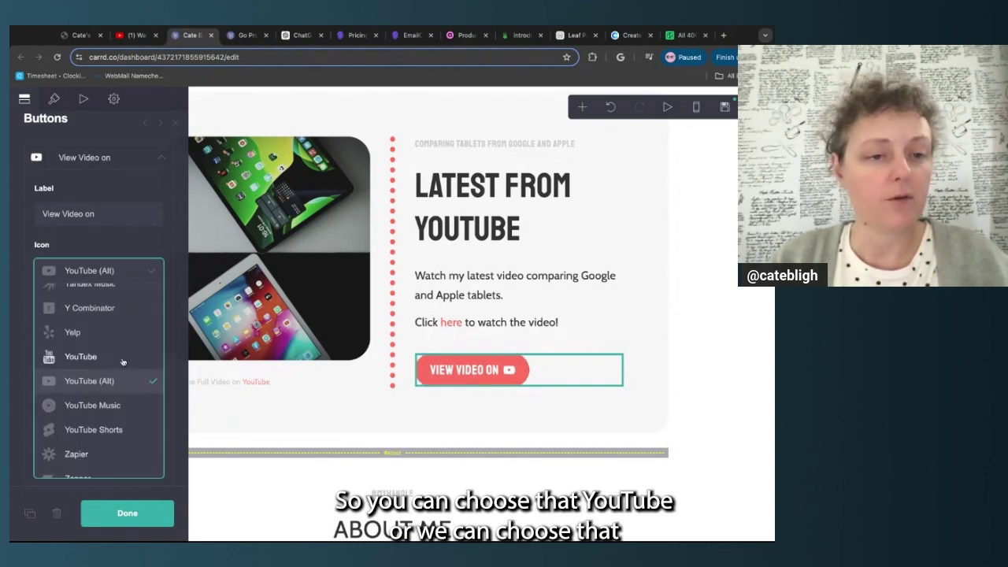
pyautogui.click(87, 357)
pyautogui.click(118, 271)
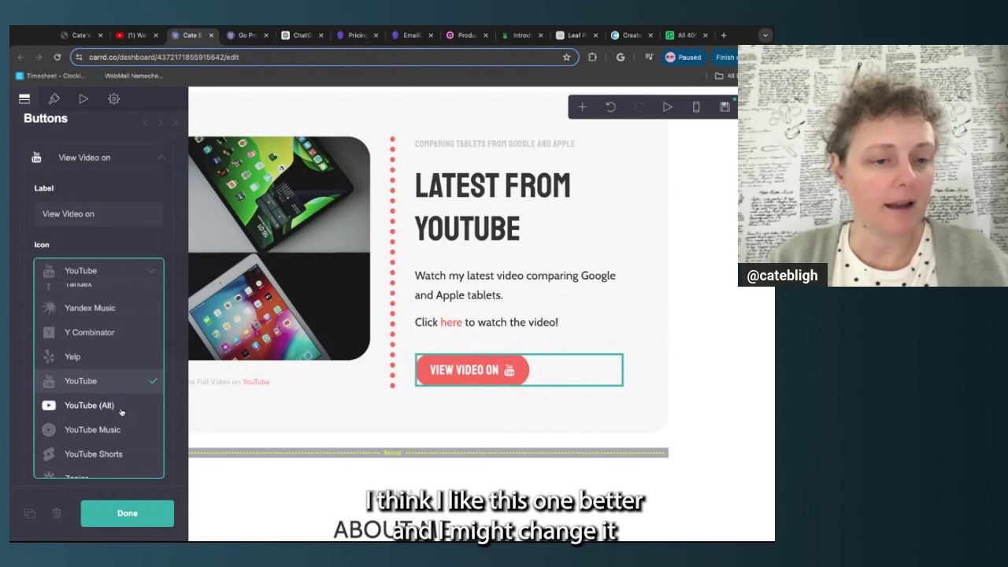
pyautogui.click(120, 406)
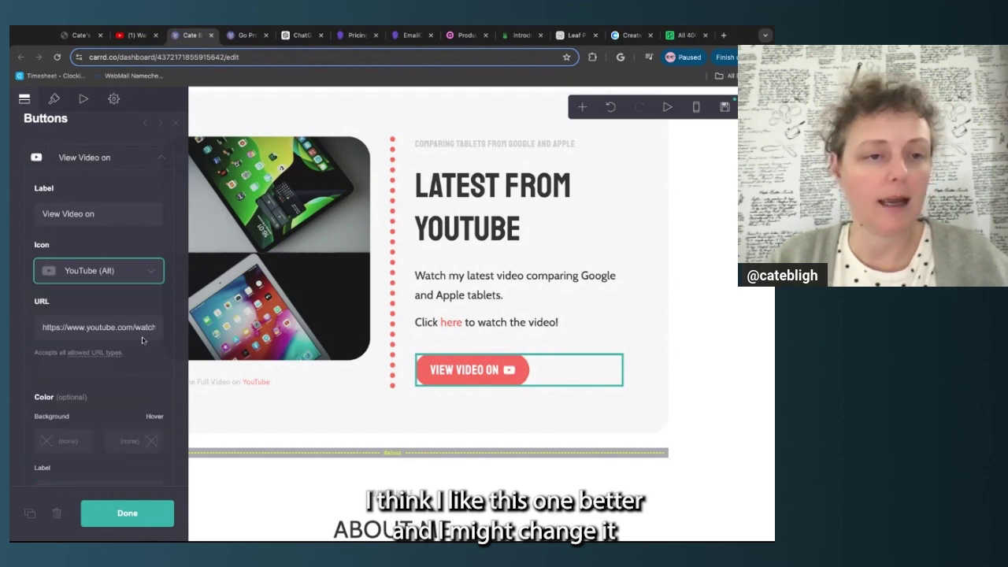
pyautogui.doubleClick(48, 213)
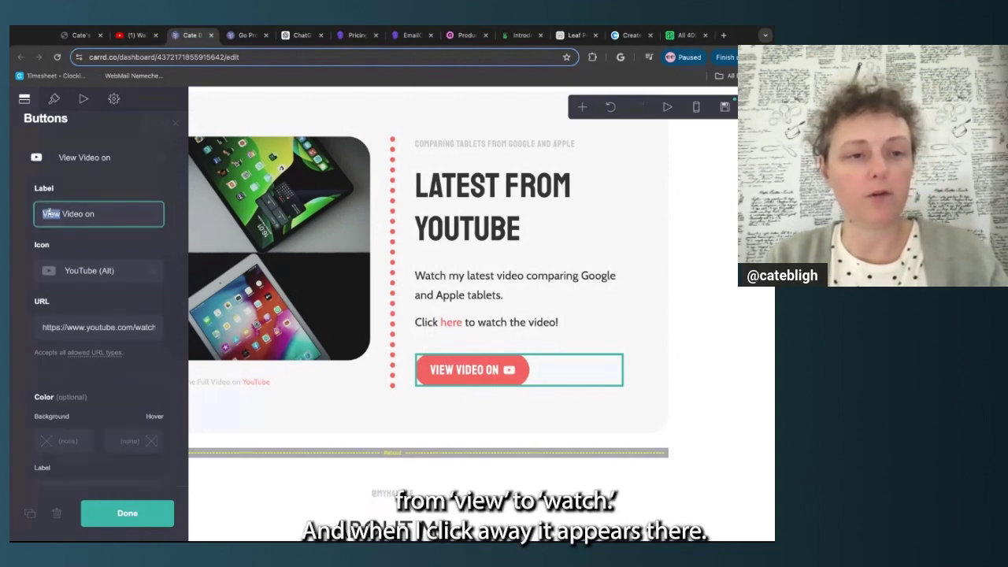
pyautogui.write('Watch')
pyautogui.click(118, 246)
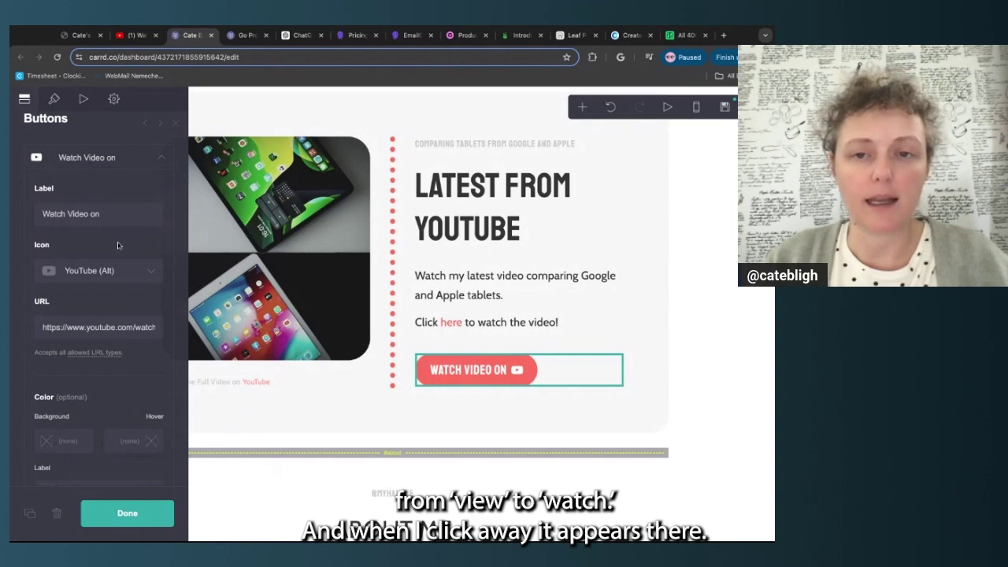
pyautogui.click(127, 513)
# Delete the tablets photo from the Latest from YouTube section, verifying with undo and redo
pyautogui.scroll(3, 92, 345)
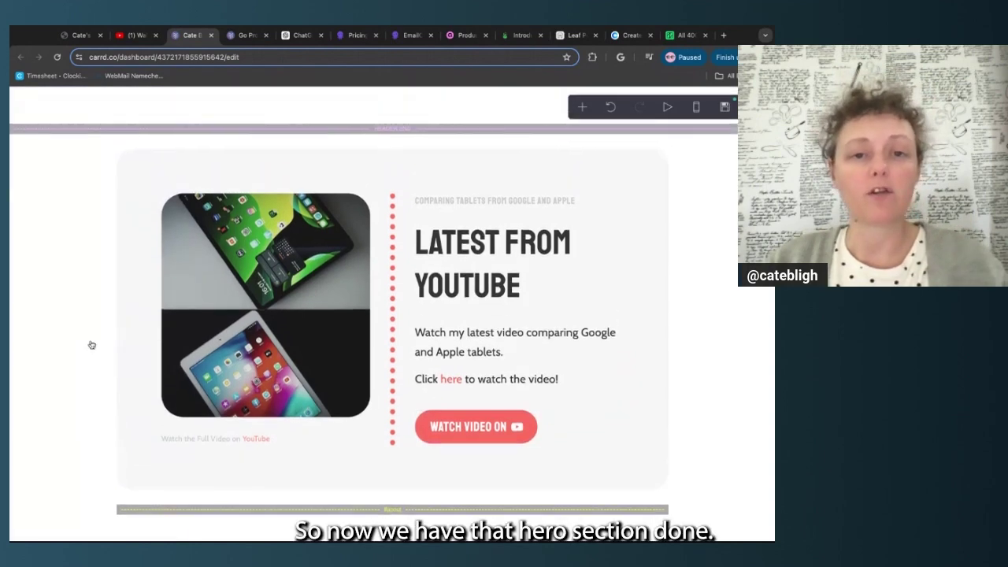
pyautogui.scroll(-2, 91, 345)
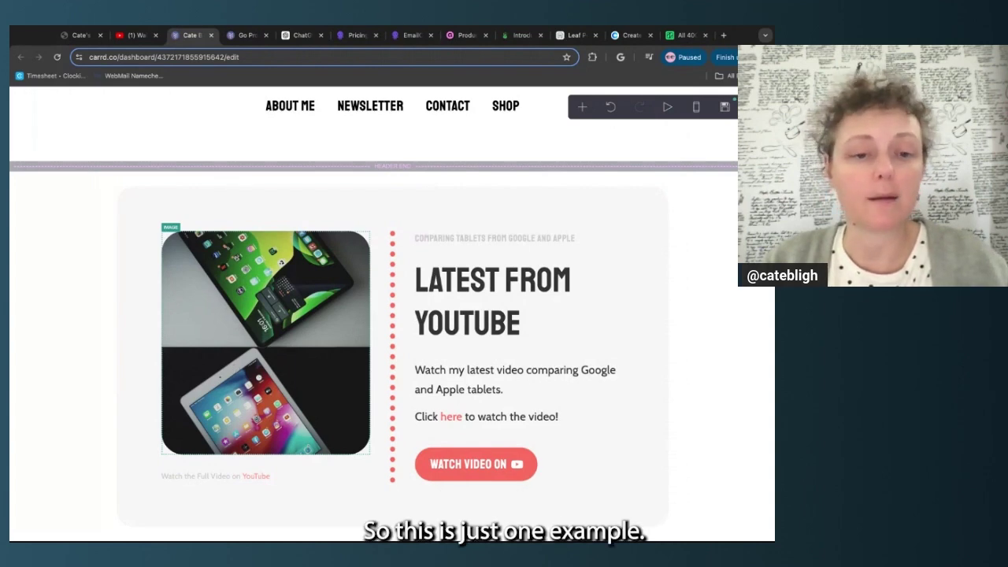
pyautogui.click(272, 360)
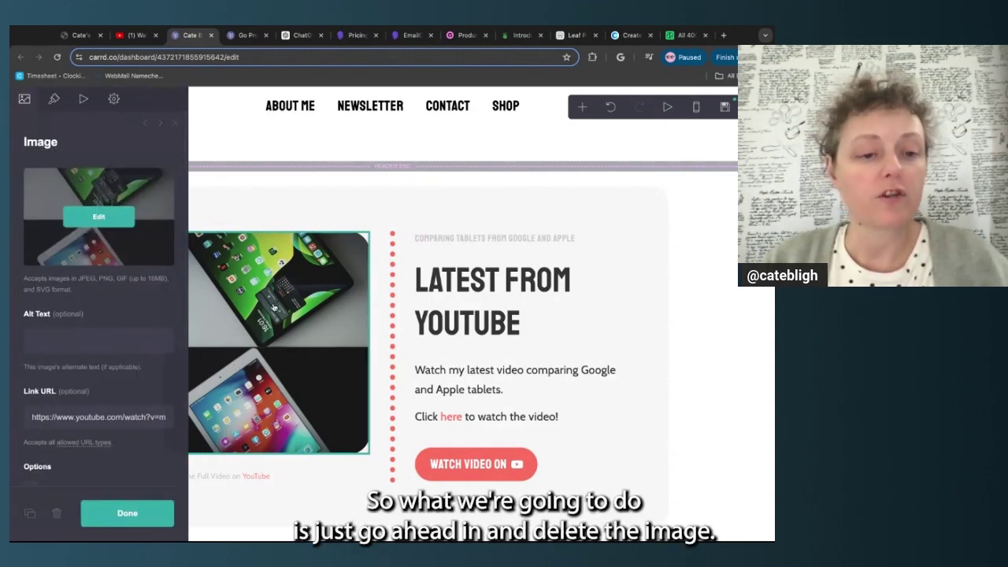
pyautogui.click(57, 514)
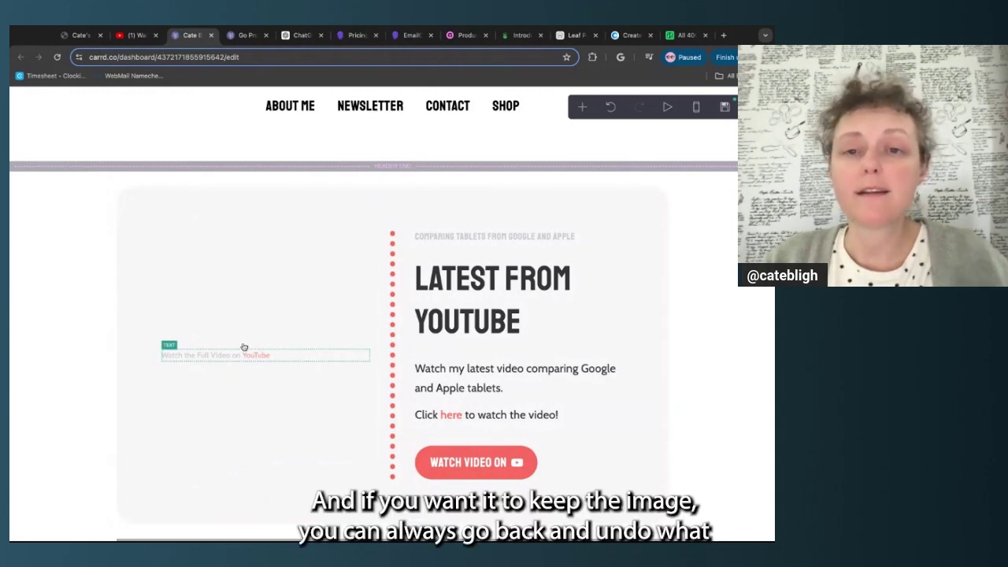
pyautogui.click(610, 108)
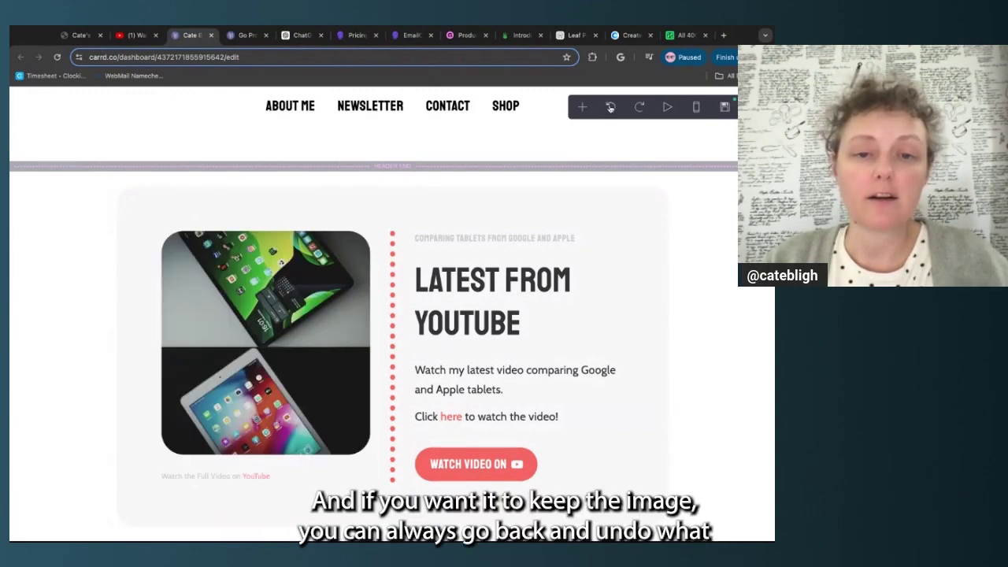
pyautogui.click(640, 108)
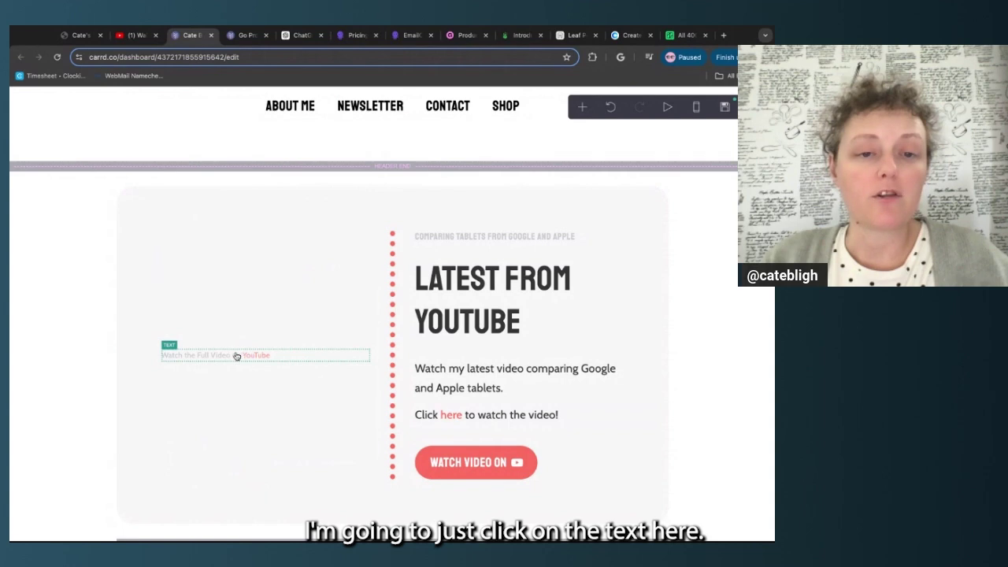
pyautogui.click(237, 356)
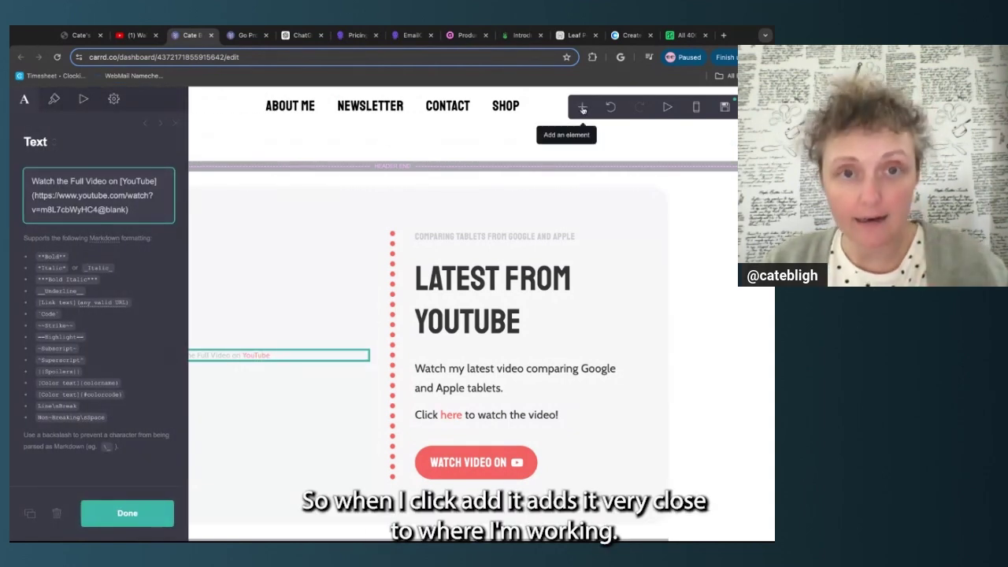
# Add a new video element to the Latest from YouTube section
pyautogui.click(583, 108)
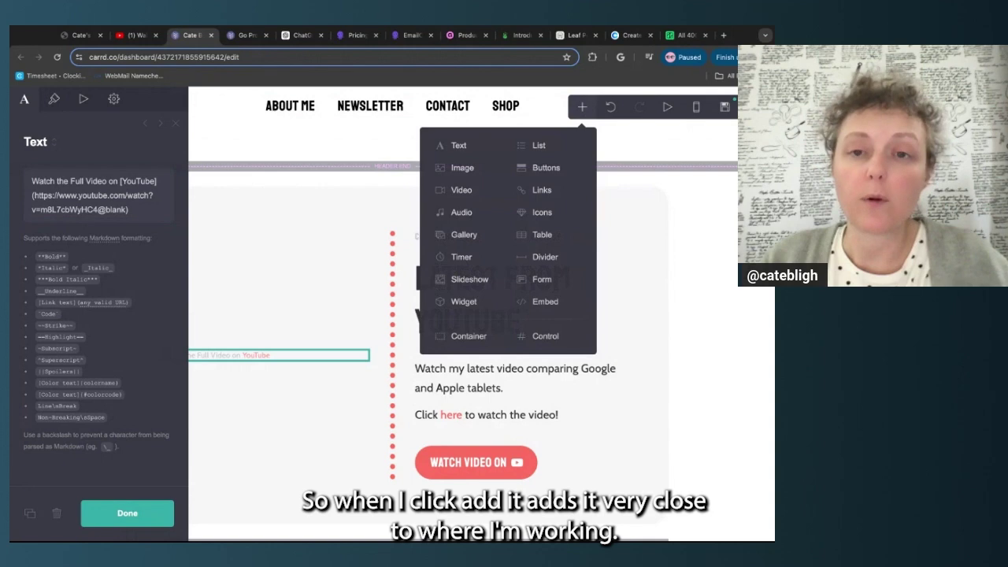
pyautogui.click(465, 190)
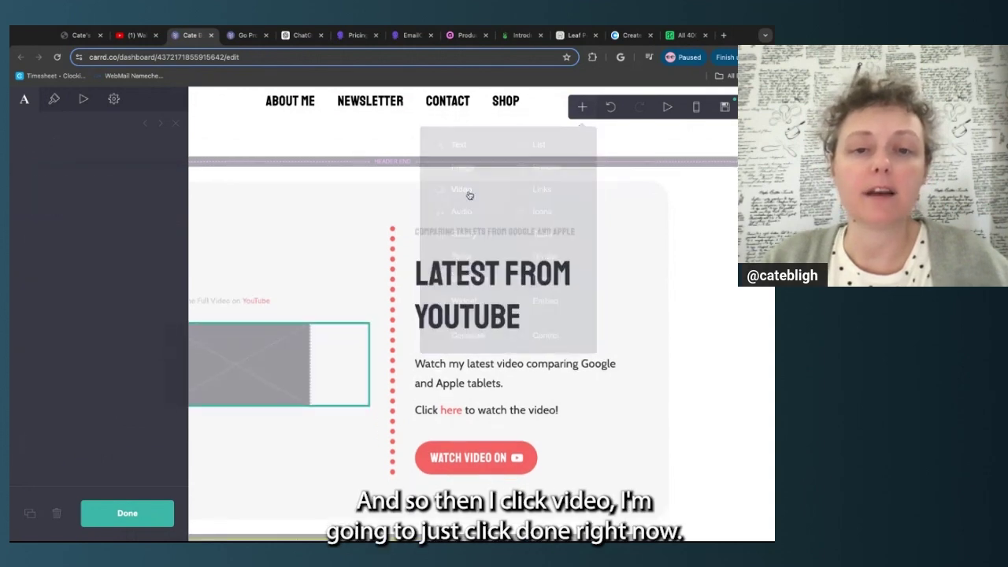
pyautogui.click(153, 510)
# Position the video element just above the YouTube caption and open its settings
pyautogui.scroll(2, 275, 261)
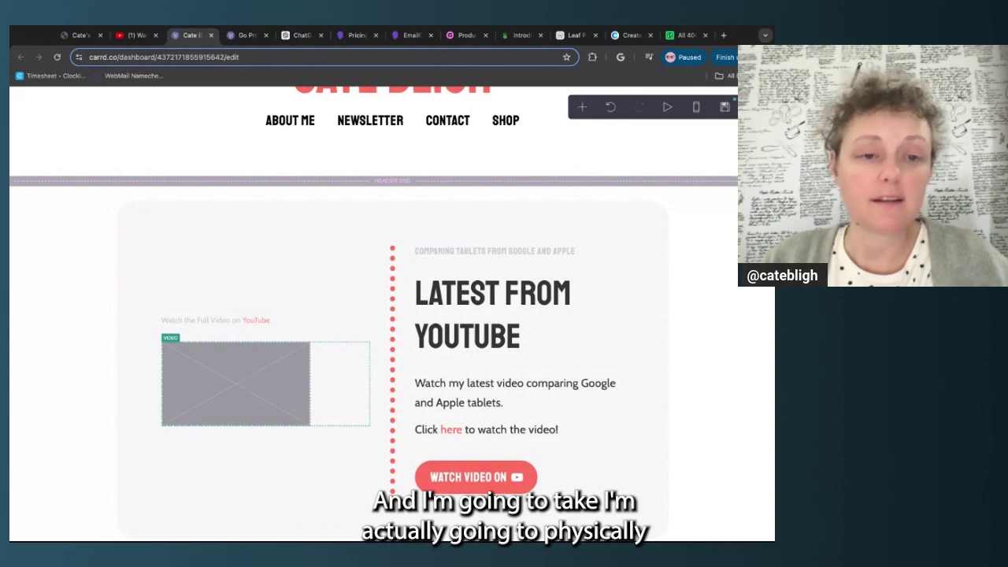
pyautogui.moveTo(245, 368); pyautogui.dragTo(260, 197)
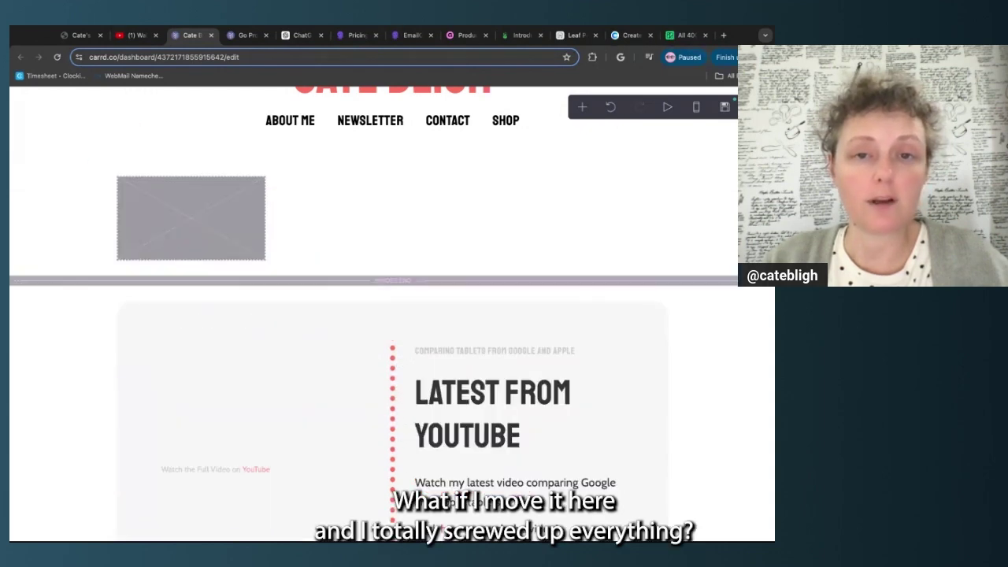
pyautogui.click(610, 111)
pyautogui.moveTo(208, 383); pyautogui.dragTo(208, 383)
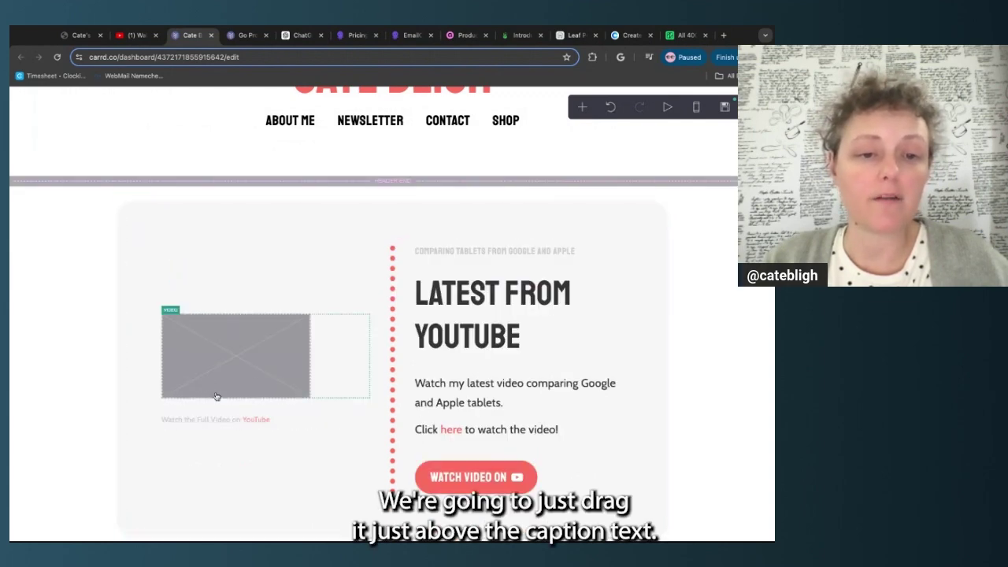
pyautogui.click(333, 363)
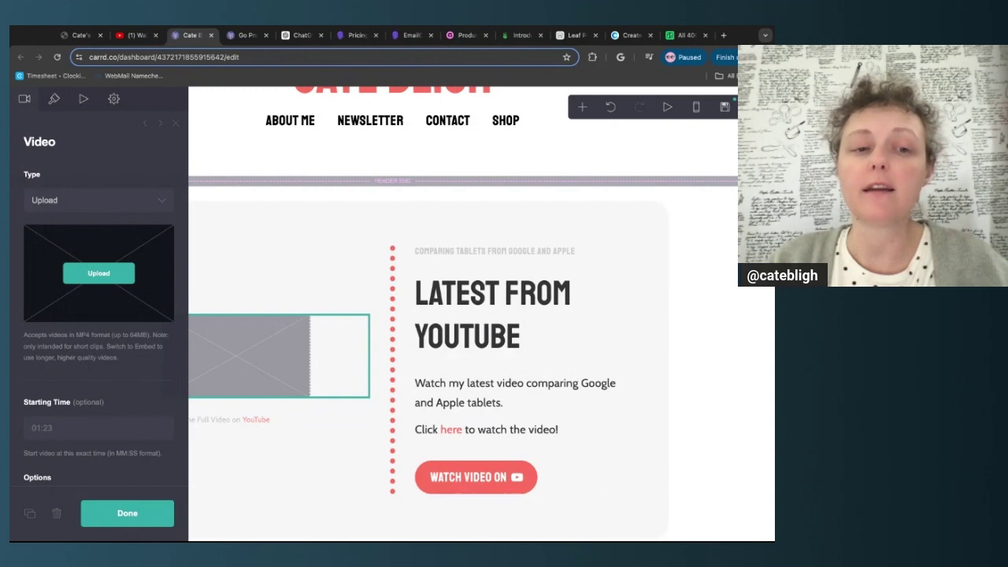
# Switch the video type to Embed and check the accepted youtube.com/watch?v= URL format
pyautogui.click(147, 202)
pyautogui.click(168, 155)
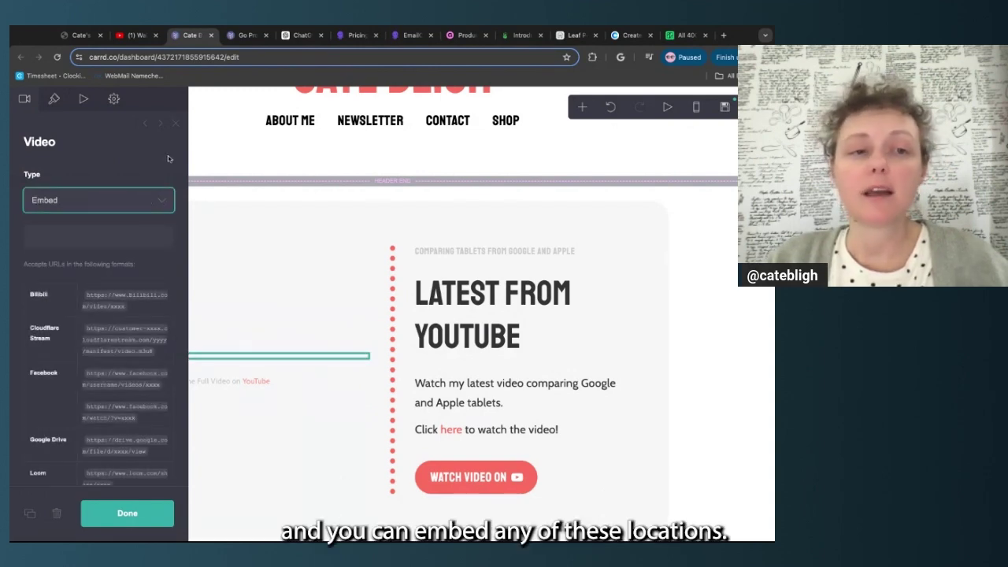
pyautogui.scroll(-5, 92, 286)
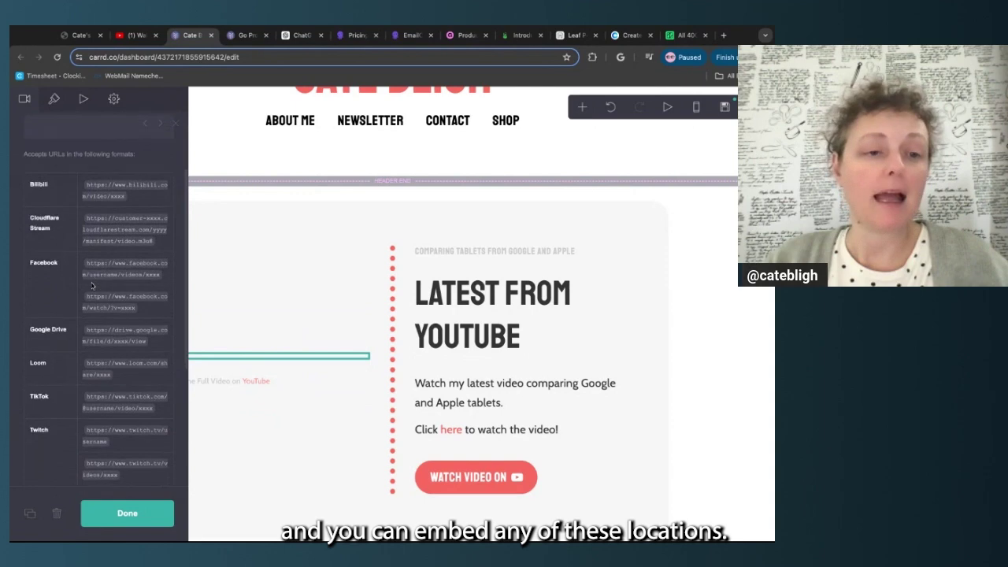
pyautogui.scroll(-5, 92, 286)
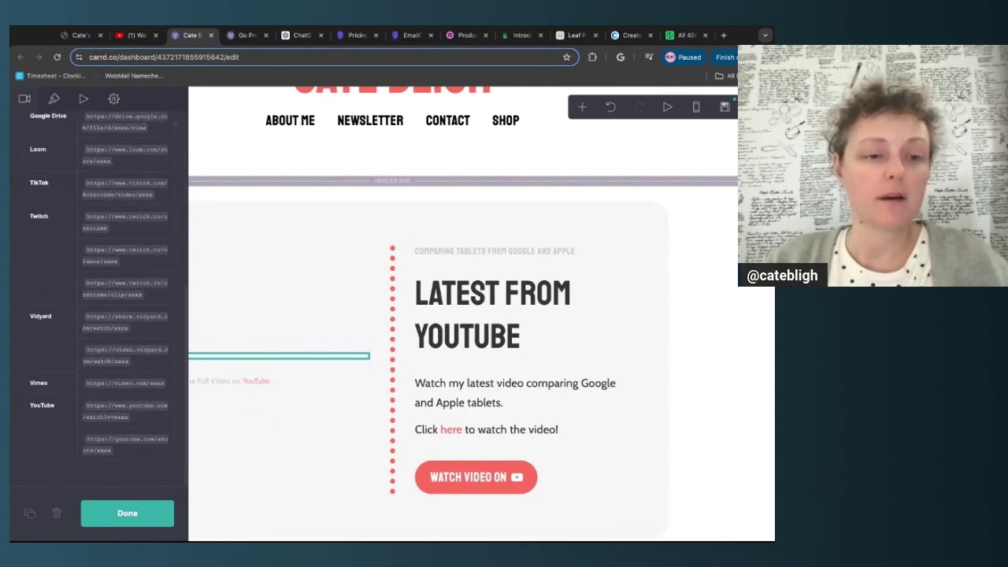
pyautogui.moveTo(85, 411); pyautogui.dragTo(133, 459)
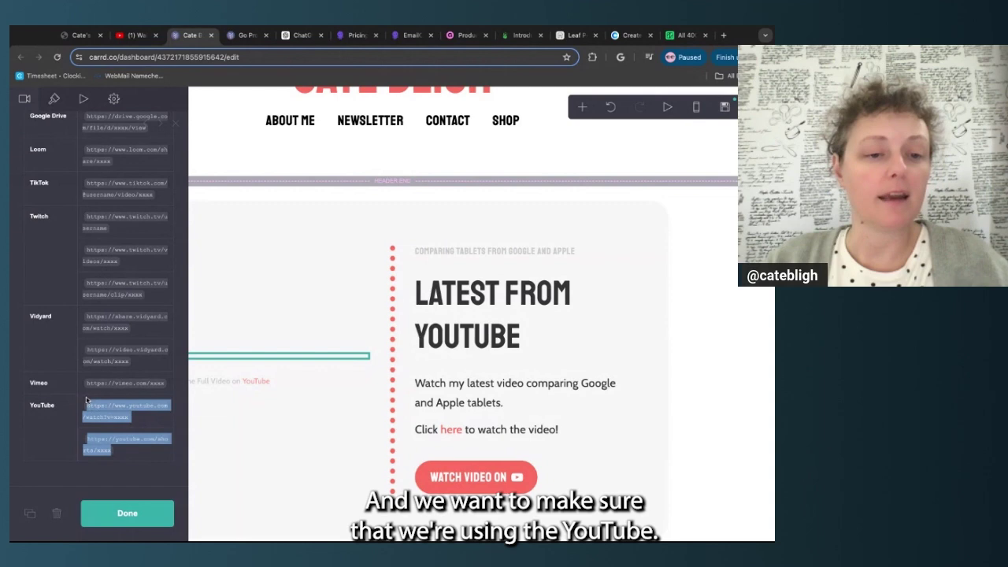
pyautogui.click(116, 412)
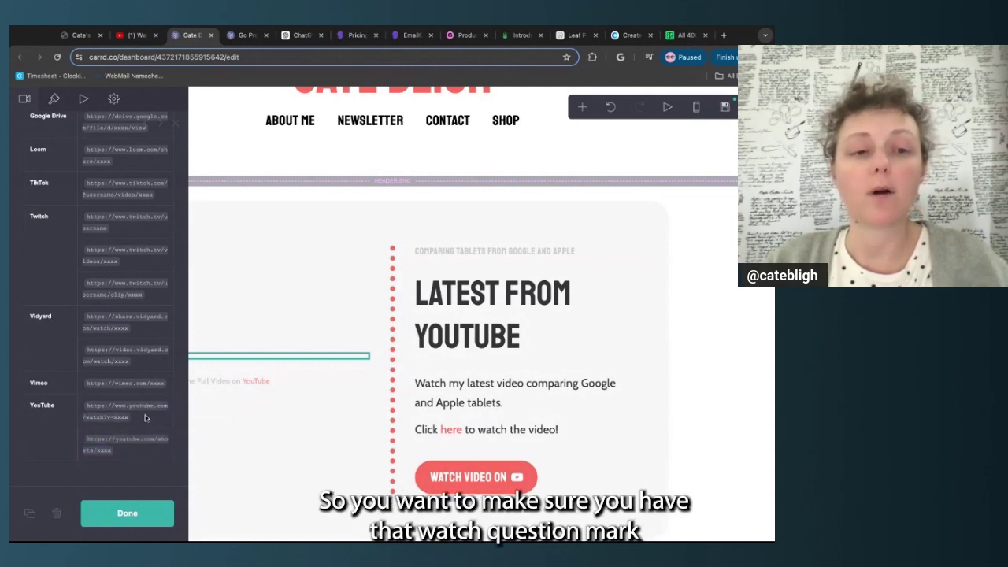
pyautogui.doubleClick(87, 418)
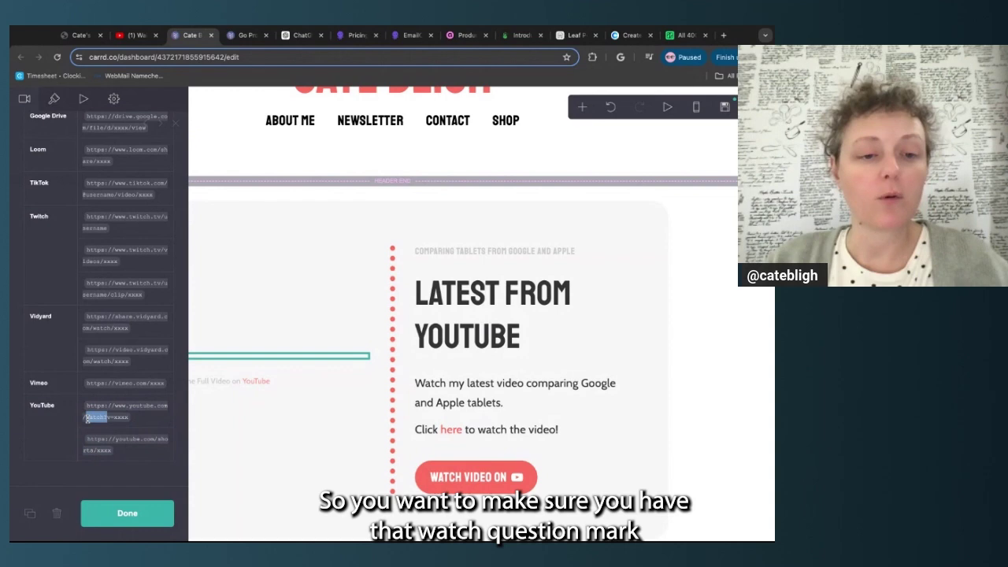
pyautogui.moveTo(87, 419); pyautogui.dragTo(128, 417)
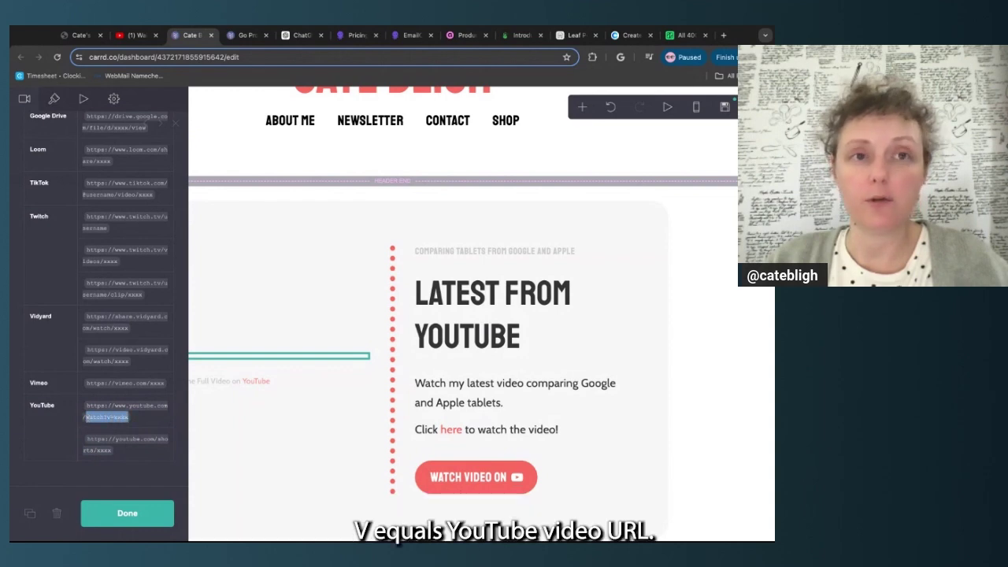
# Paste the YouTube watch URL into the video's URL field and finish editing
pyautogui.scroll(10, 126, 303)
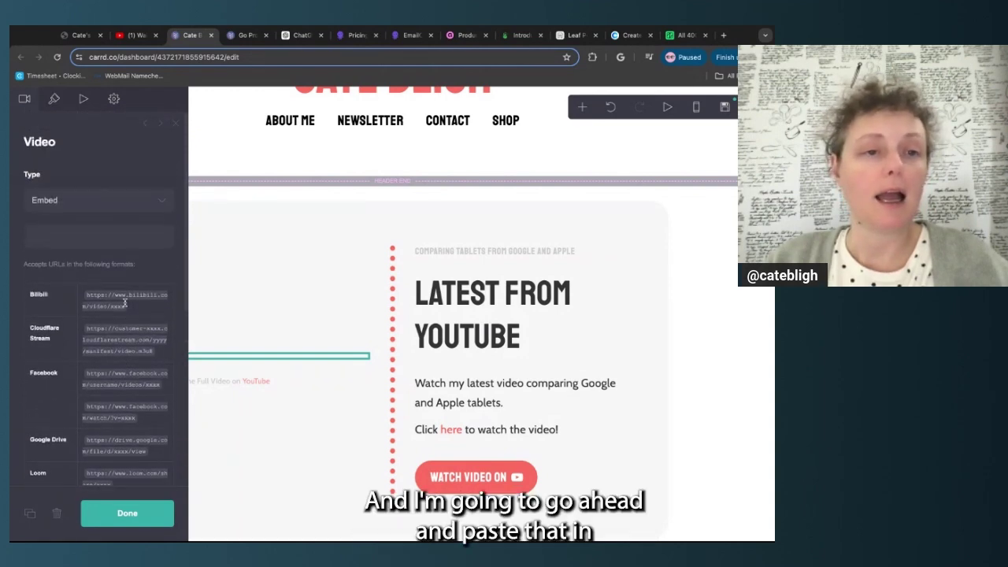
pyautogui.click(136, 230)
pyautogui.write('https://www.youtube.com/watch?v=m8L7cbWyHC4')
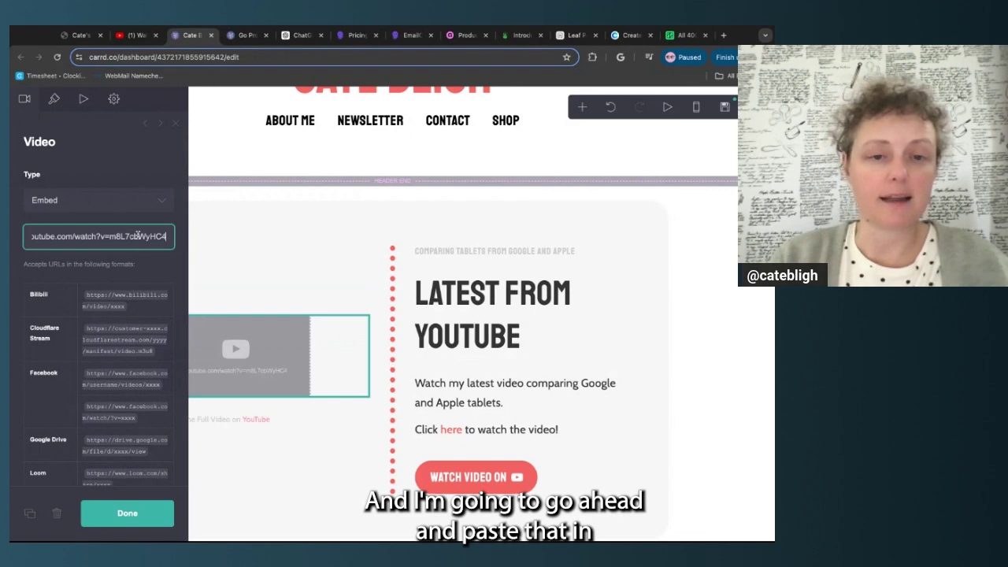
pyautogui.scroll(-10, 114, 317)
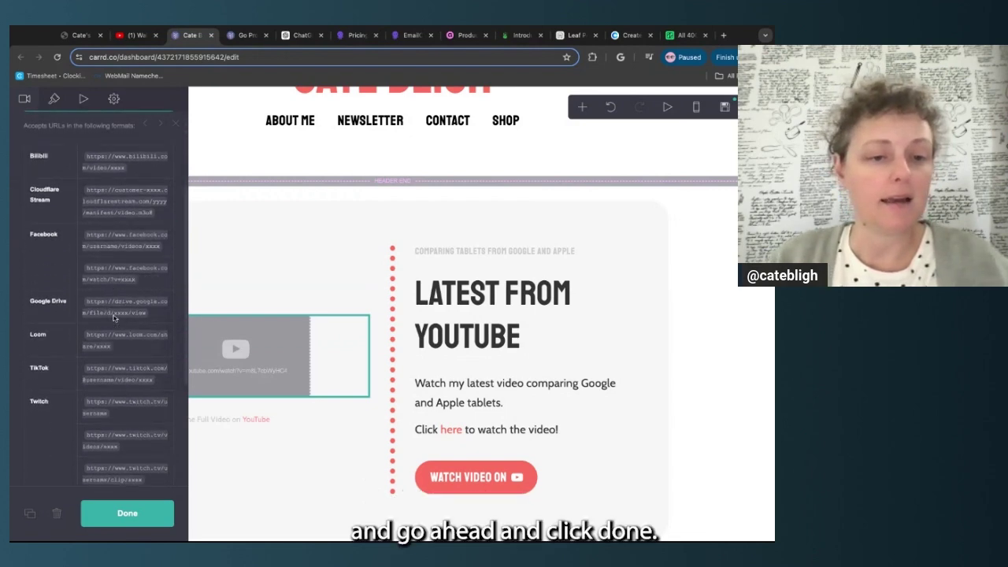
pyautogui.scroll(10, 114, 317)
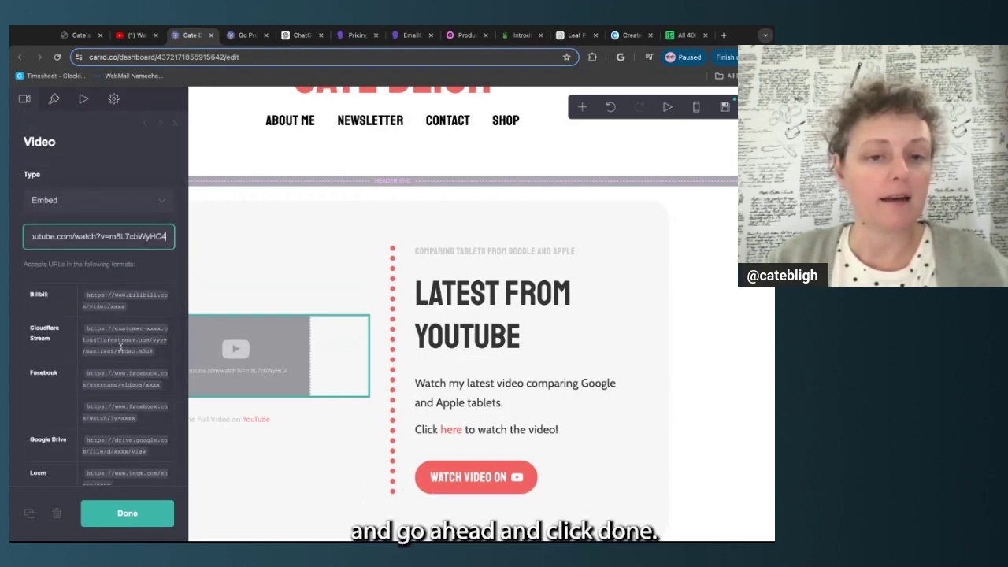
pyautogui.click(126, 514)
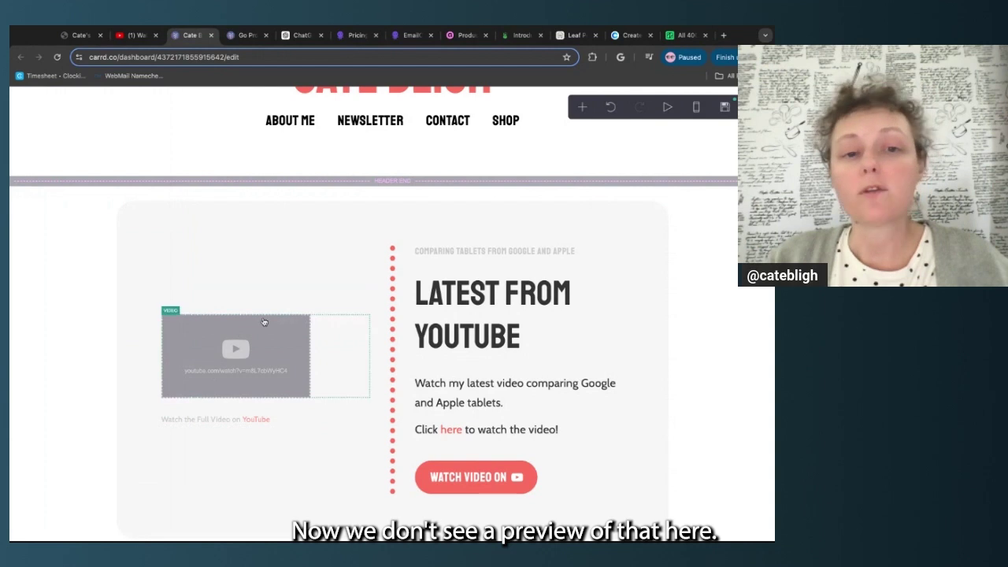
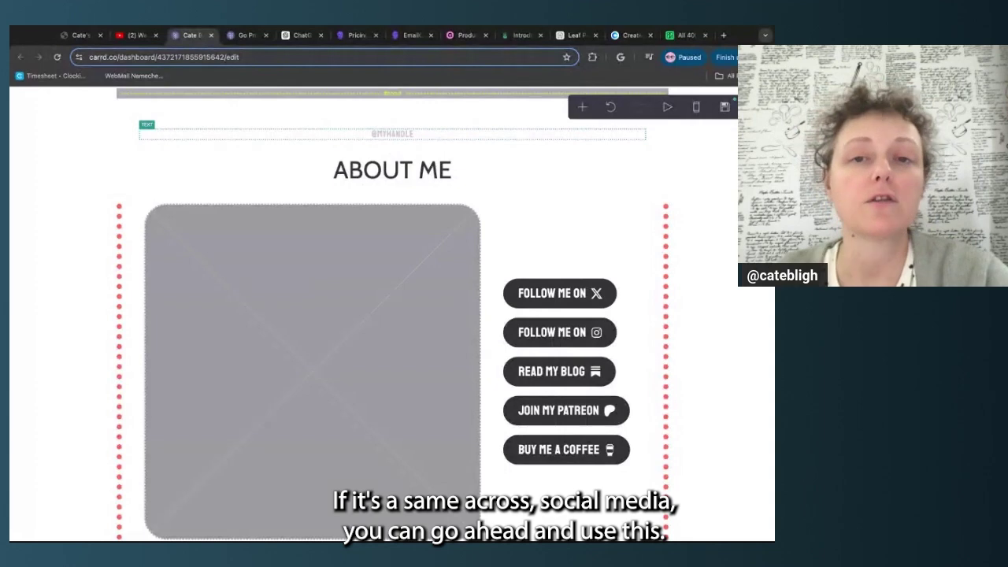
pyautogui.click(392, 133)
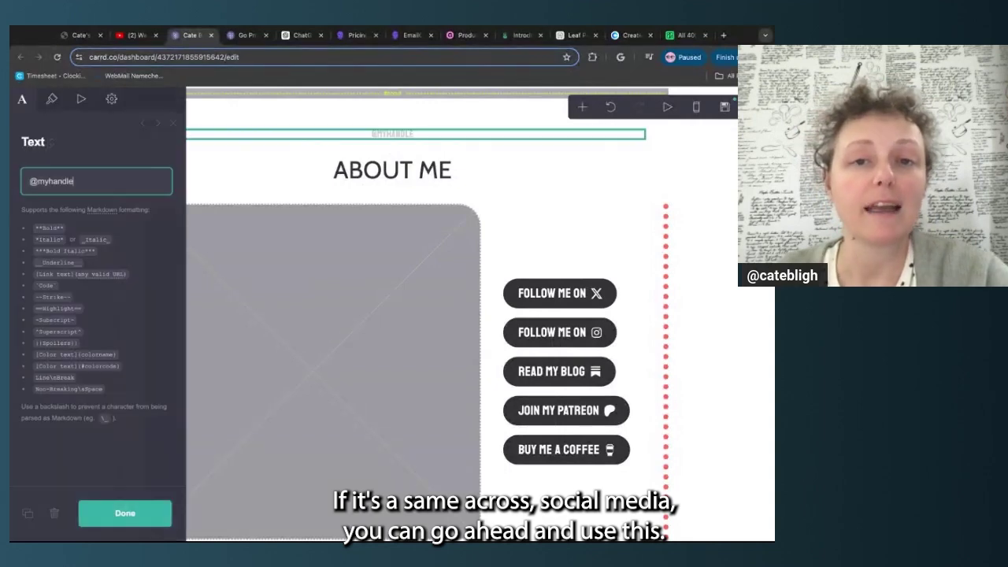
pyautogui.tripleClick(35, 181)
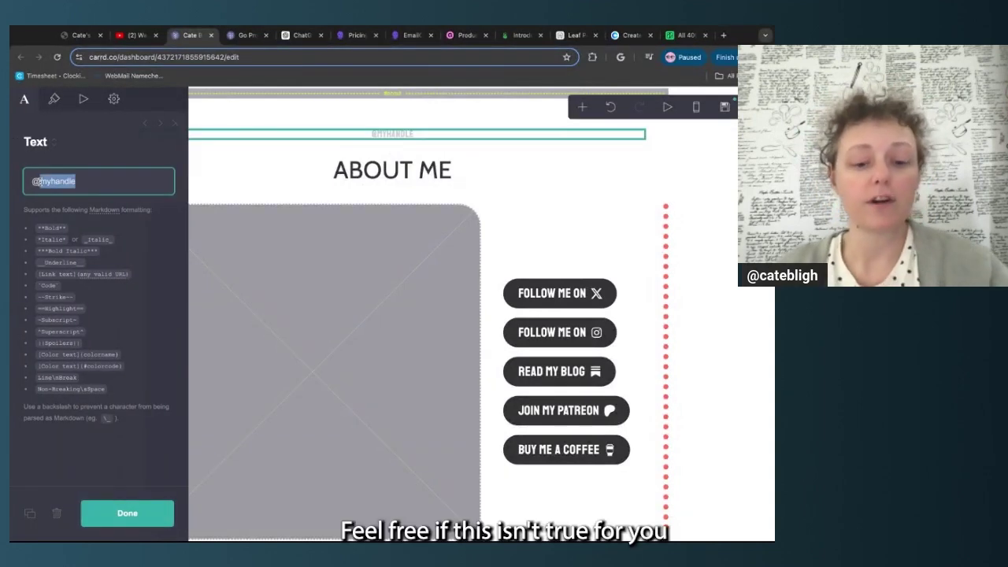
pyautogui.write('@catebligh')
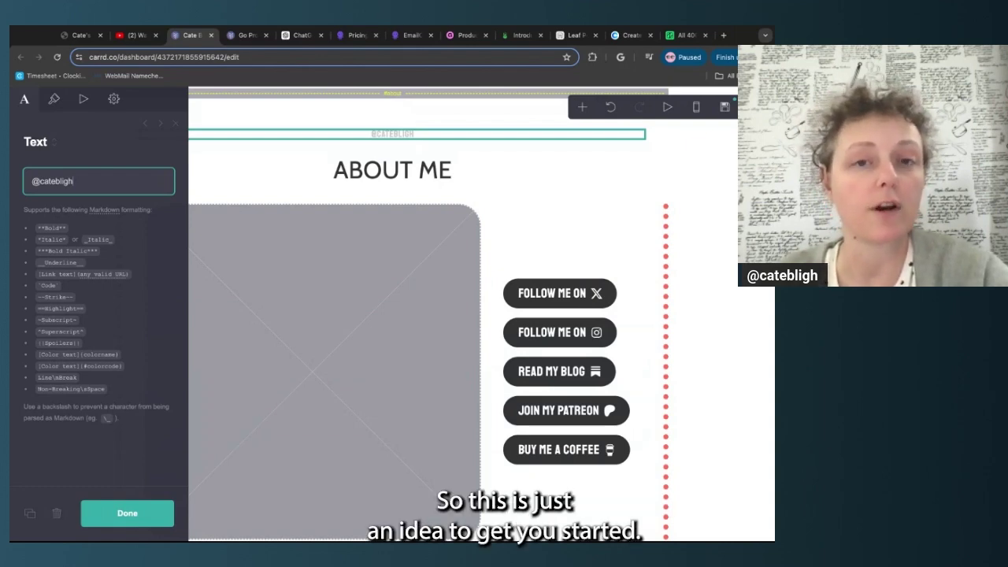
pyautogui.tripleClick(32, 181)
pyautogui.click(33, 181)
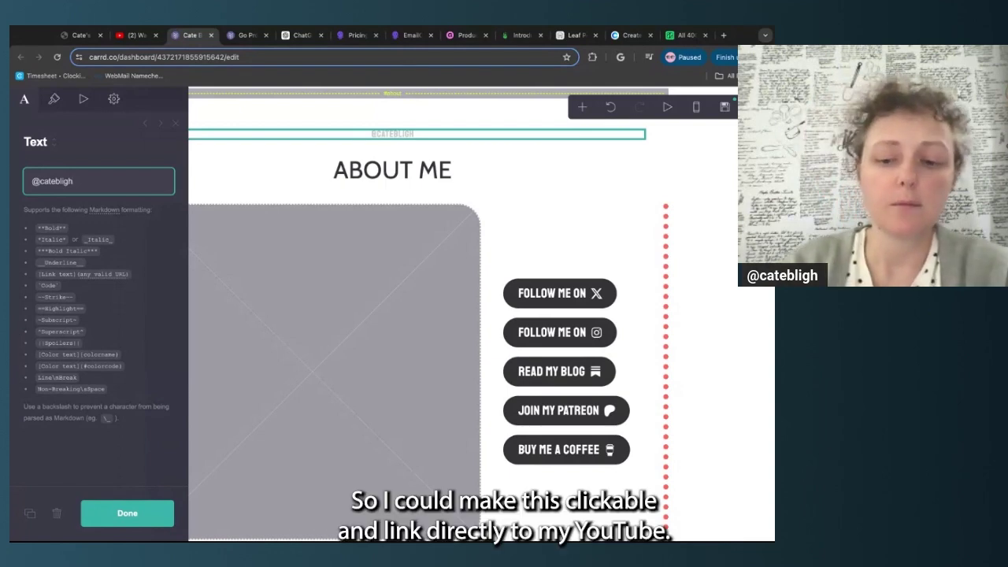
pyautogui.hotkey('ctrl', 'a')
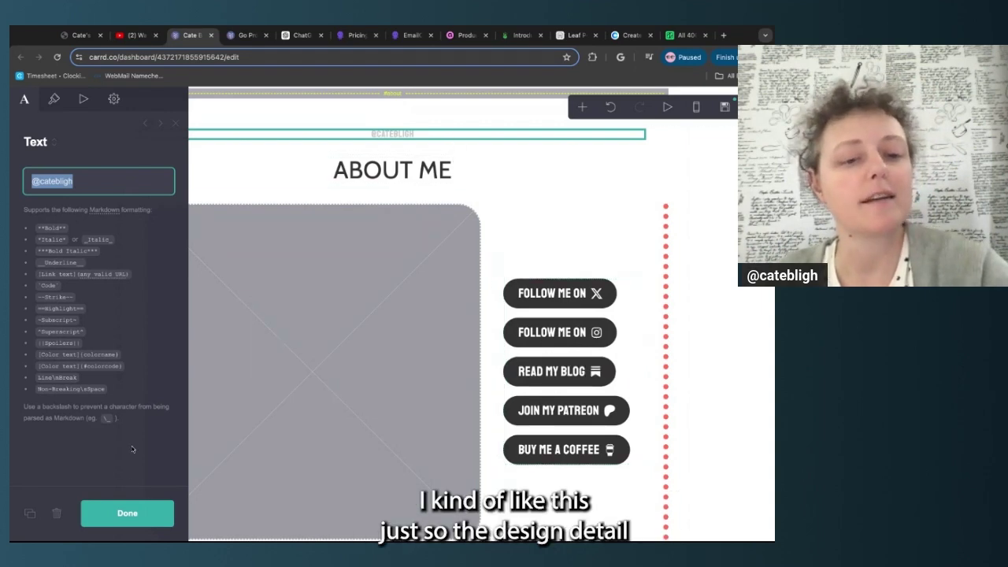
pyautogui.click(127, 512)
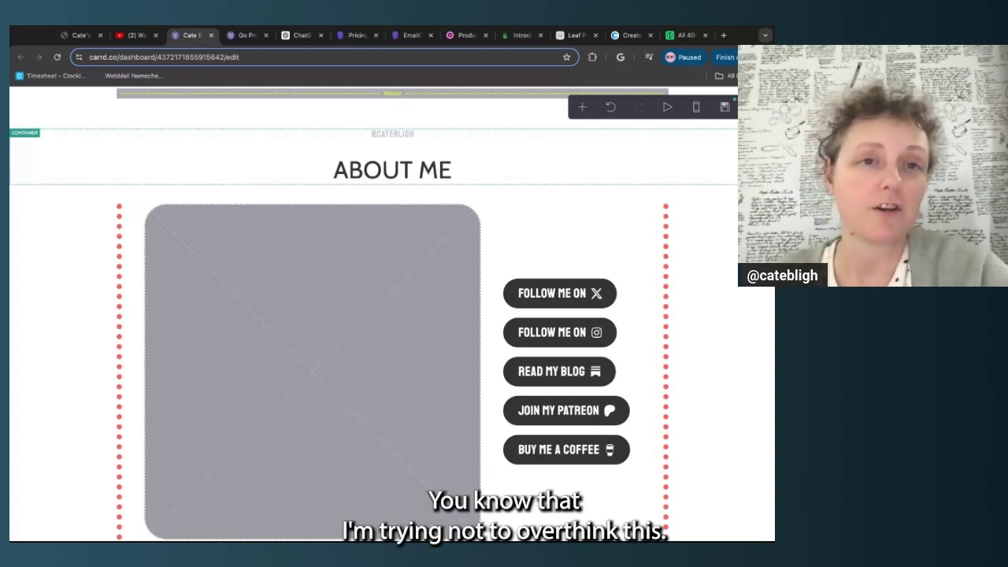
pyautogui.click(434, 172)
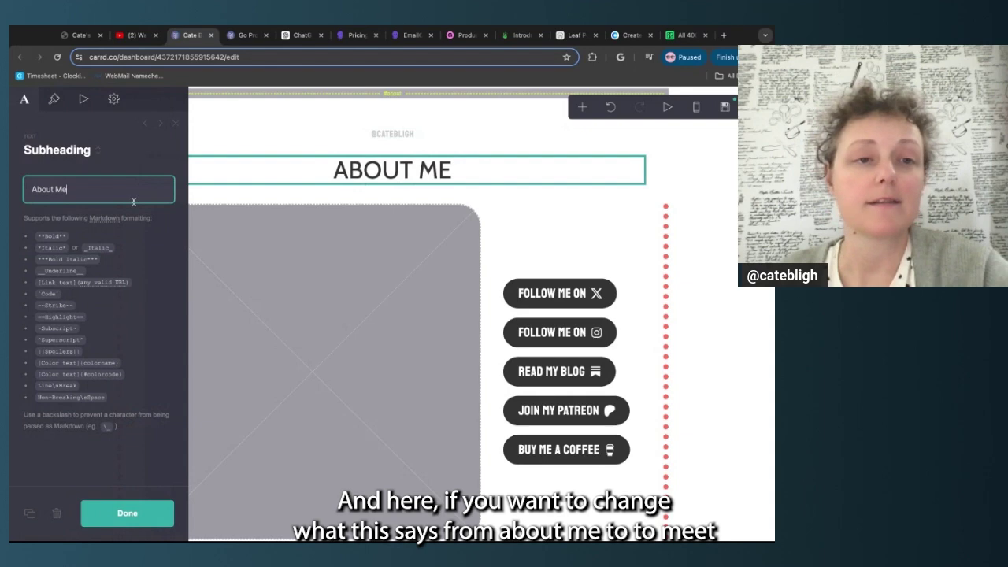
pyautogui.tripleClick(71, 190)
pyautogui.write('Meet')
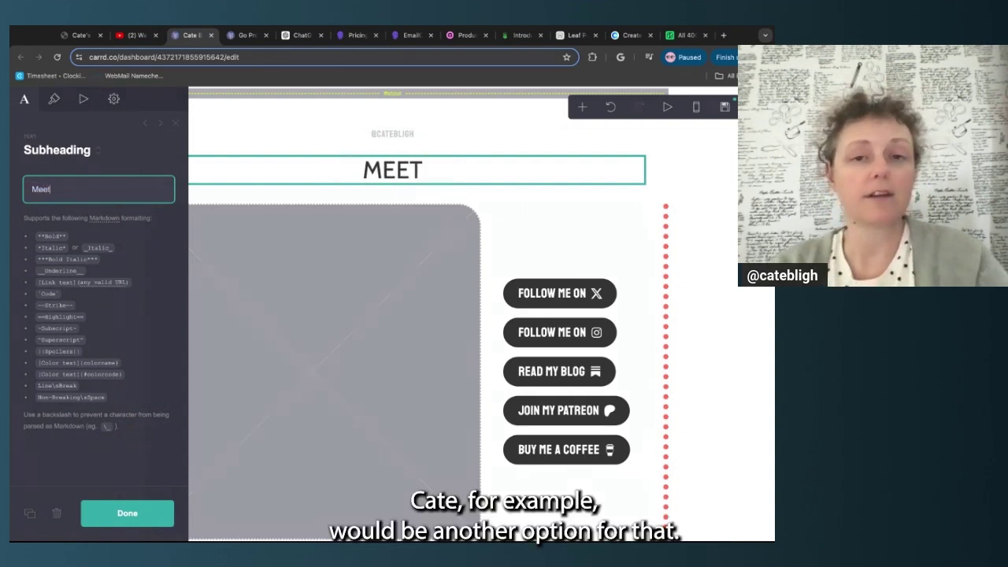
pyautogui.write(' Cate')
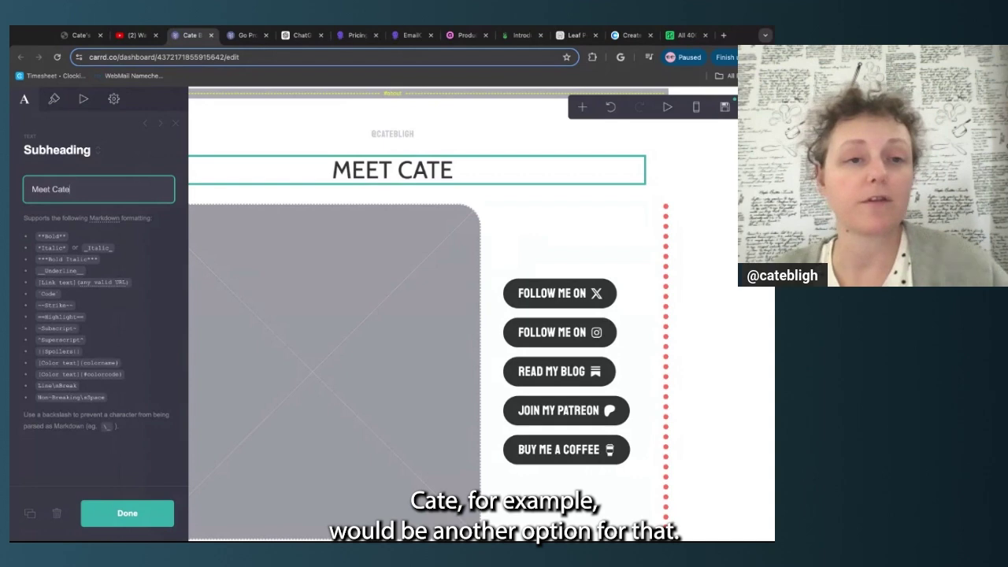
pyautogui.tripleClick(51, 190)
pyautogui.write('Ab')
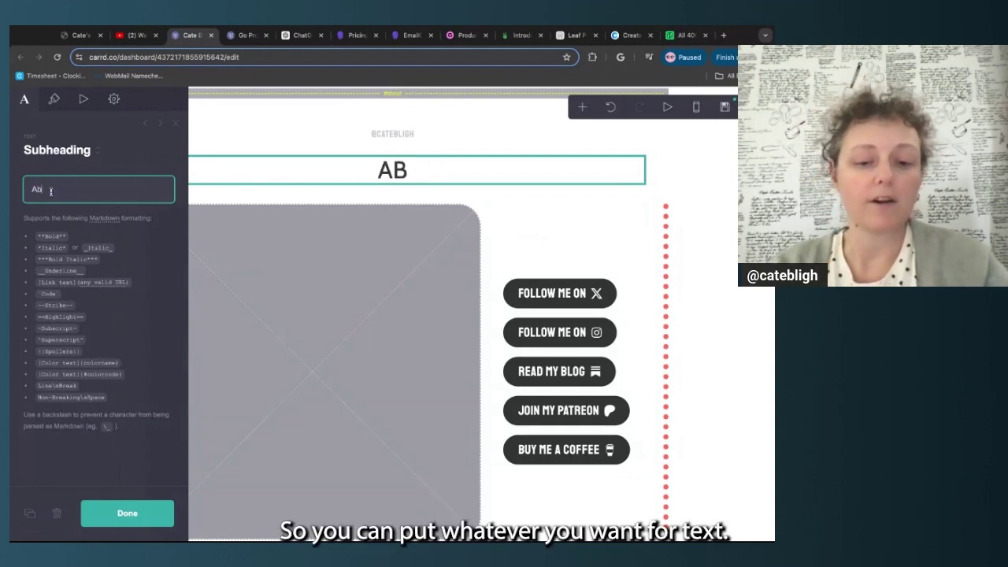
pyautogui.write('out Me')
pyautogui.press('Escape')
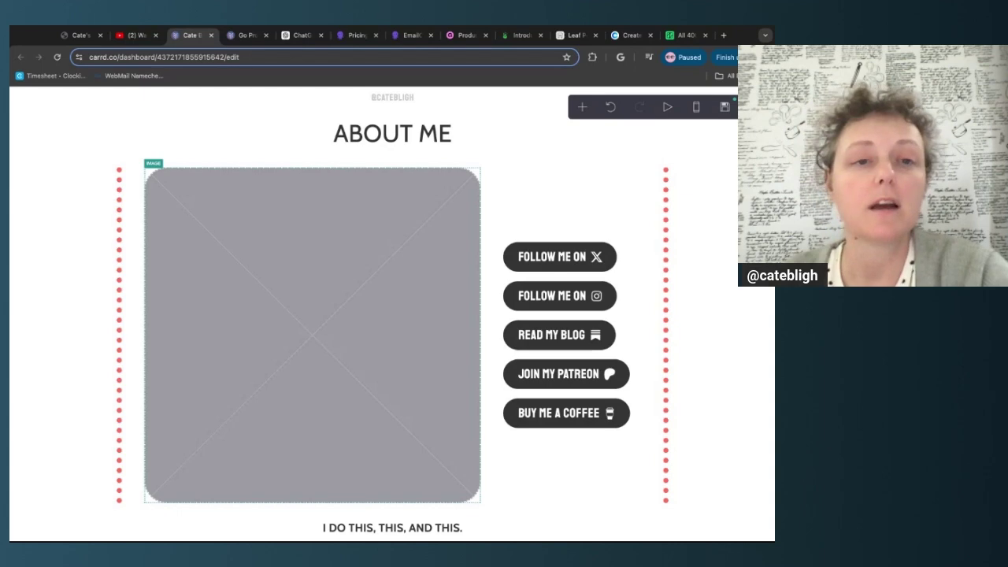
# Upload the smiling-woman photo into the About Me image and crop it to landscape
pyautogui.click(363, 328)
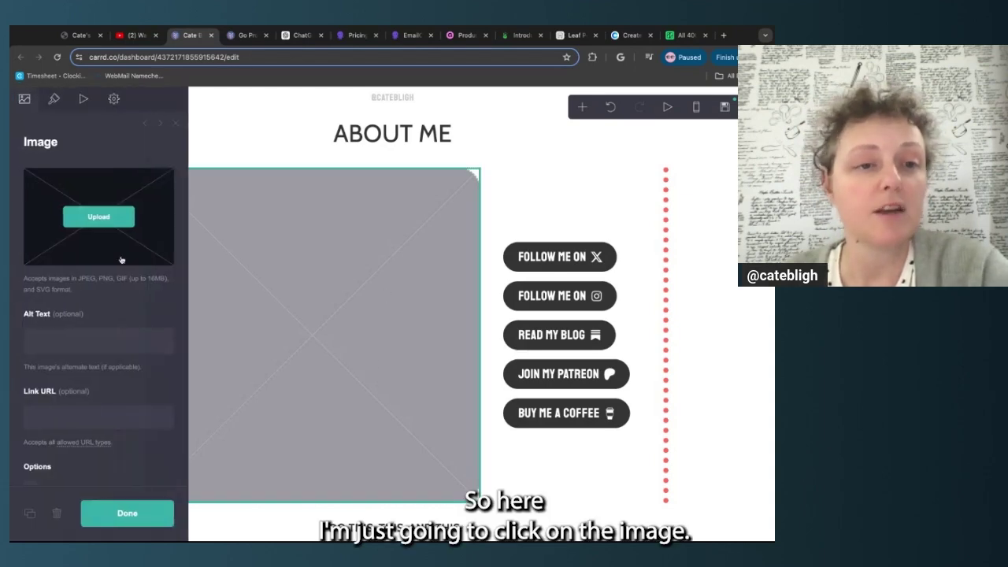
pyautogui.click(111, 225)
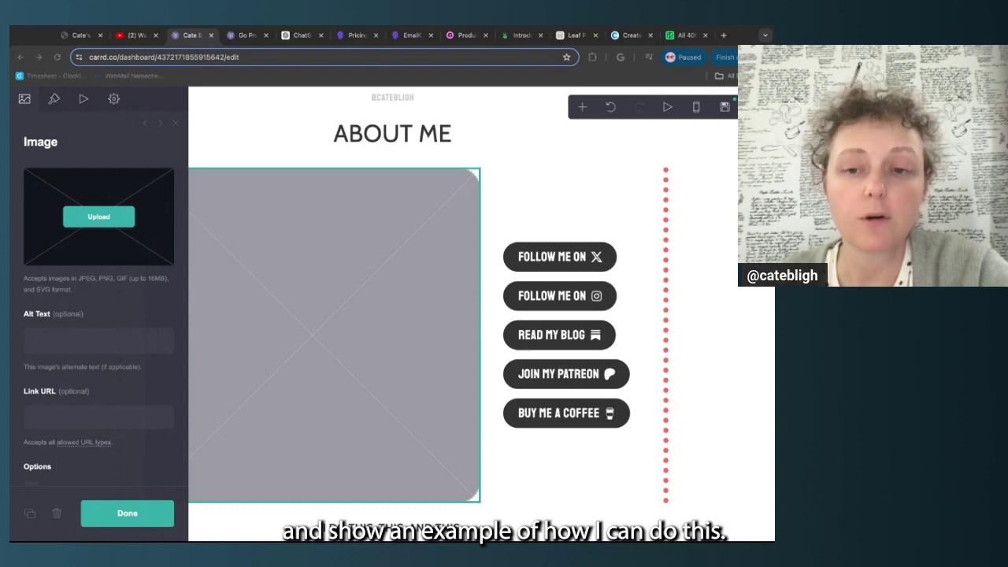
pyautogui.click(534, 384)
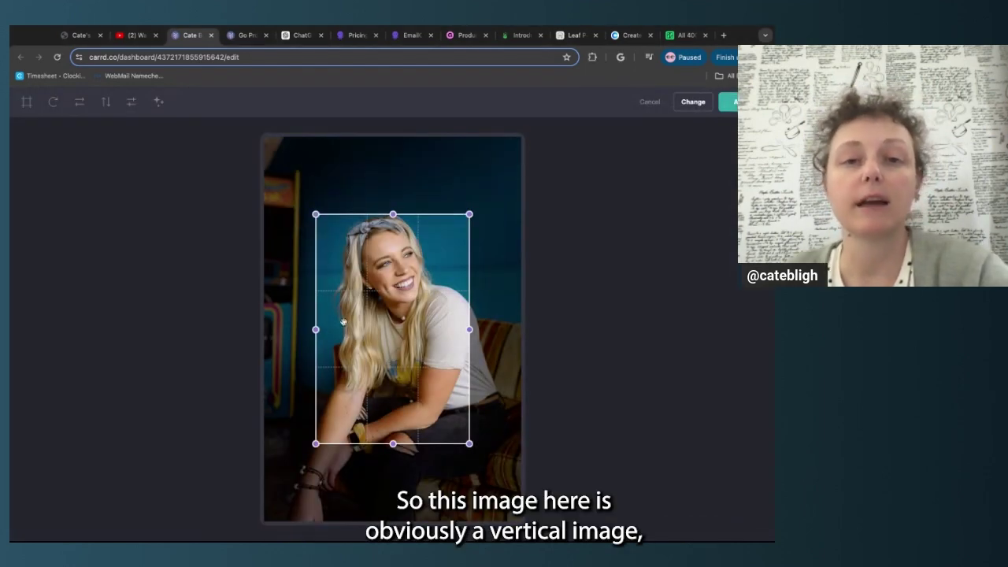
pyautogui.moveTo(317, 215); pyautogui.dragTo(275, 130)
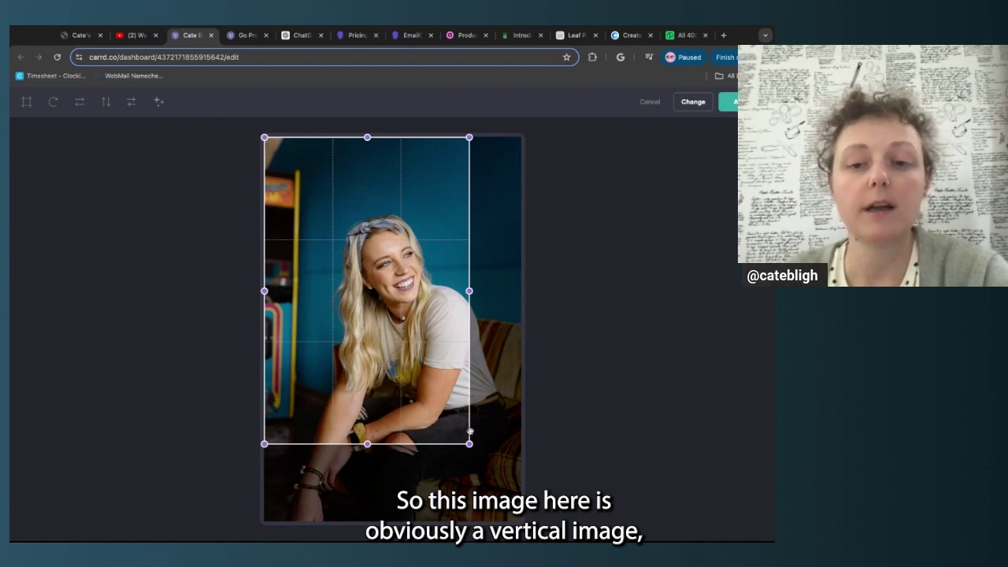
pyautogui.moveTo(469, 444); pyautogui.dragTo(520, 521)
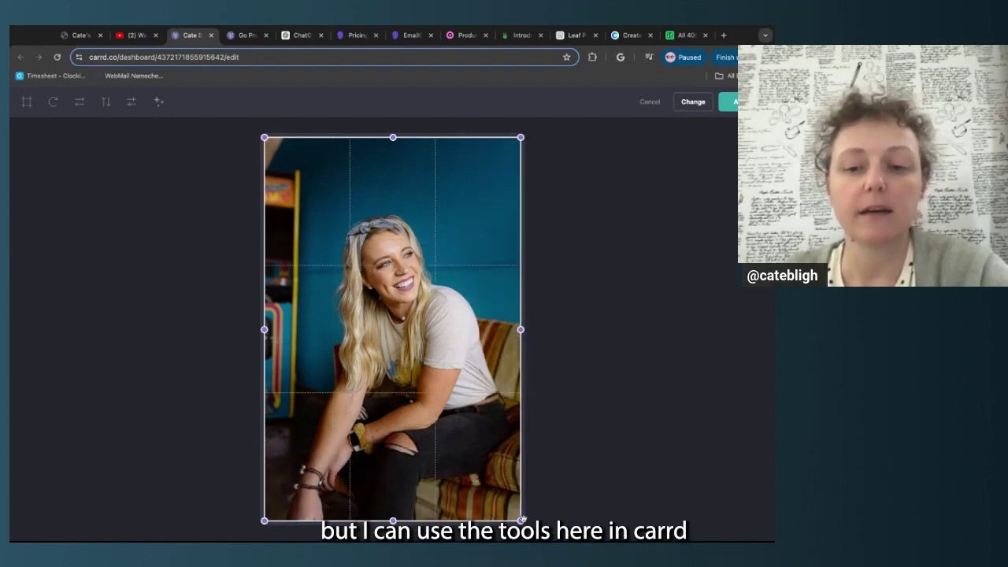
pyautogui.moveTo(523, 520); pyautogui.dragTo(522, 364)
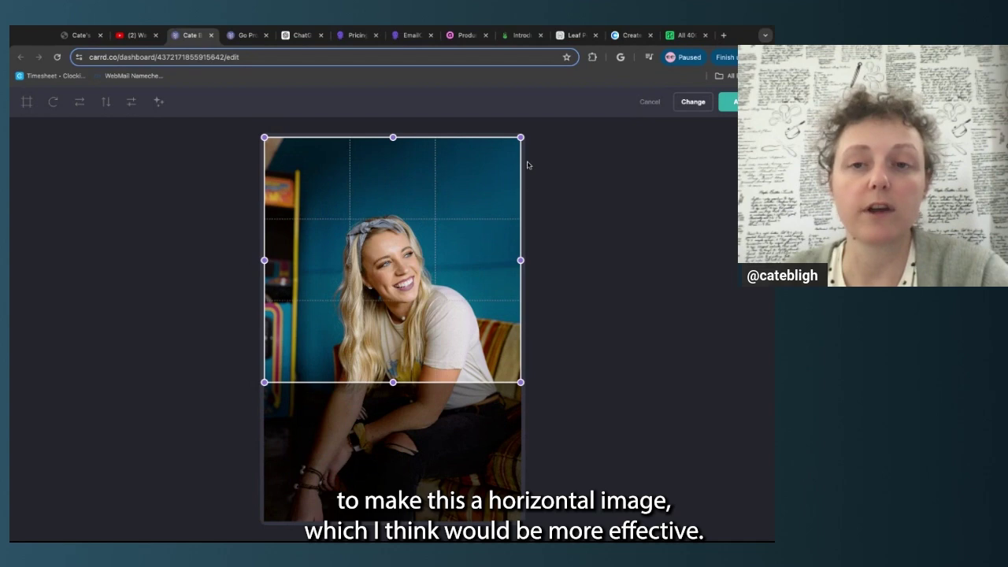
pyautogui.moveTo(520, 137); pyautogui.dragTo(520, 180)
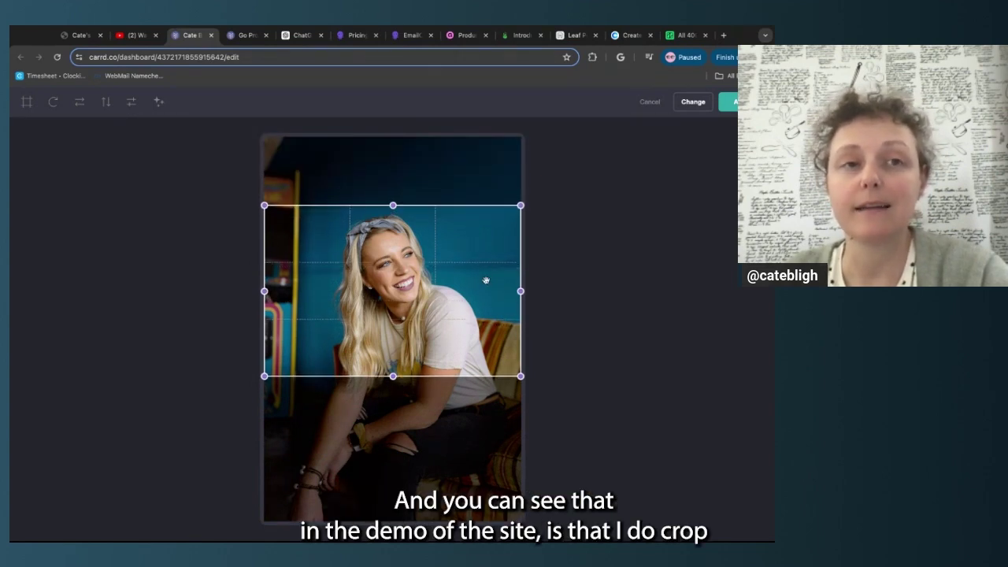
pyautogui.moveTo(521, 206); pyautogui.dragTo(520, 210)
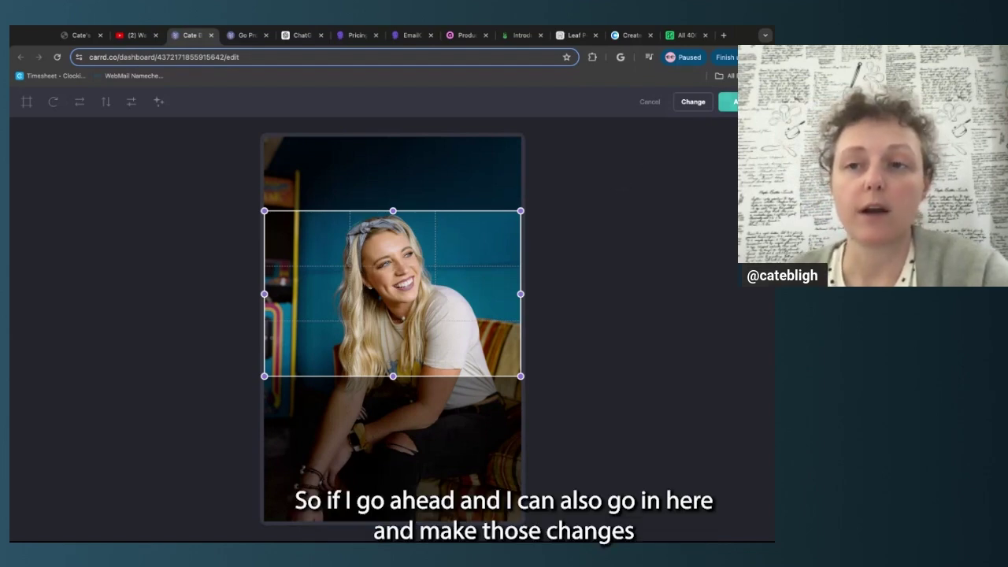
# Add slight Sepia, Black and White, and Invert filters to the photo and apply them
pyautogui.click(158, 102)
pyautogui.click(36, 141)
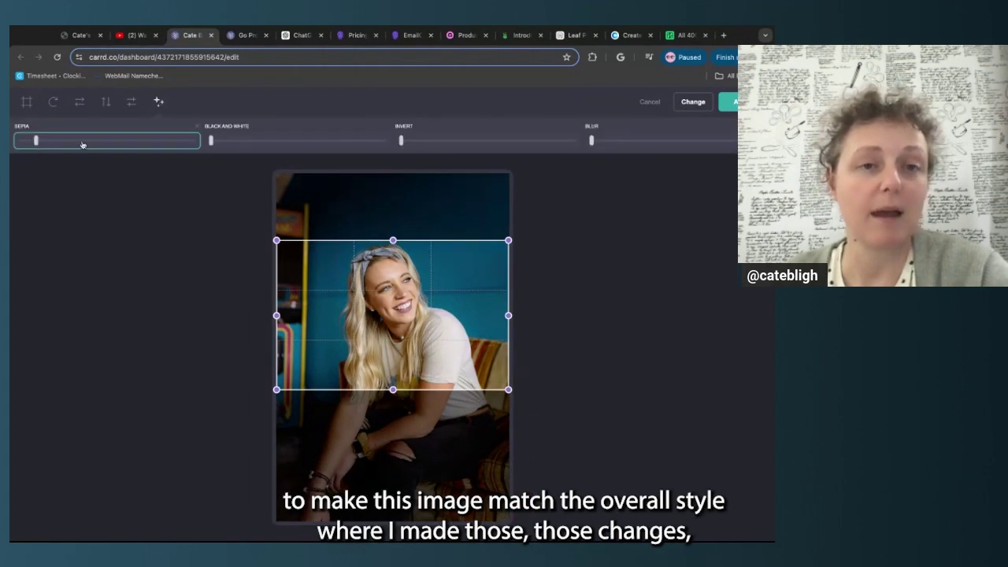
pyautogui.click(228, 142)
pyautogui.click(417, 142)
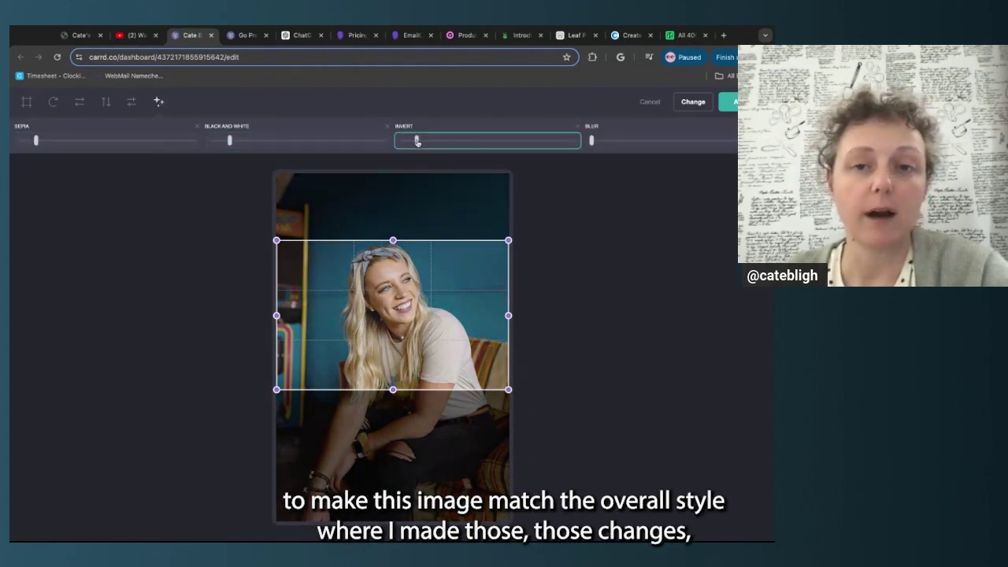
pyautogui.click(226, 142)
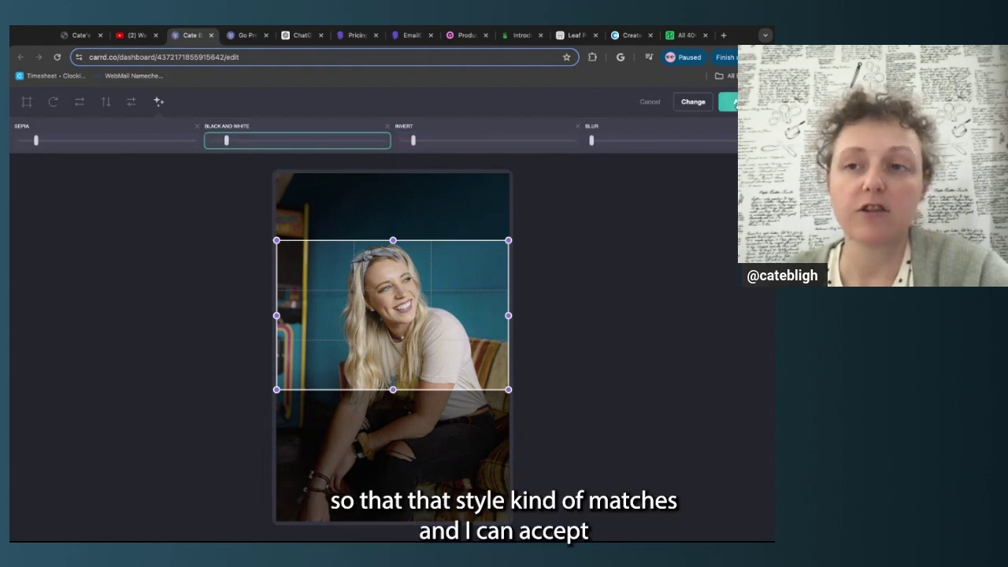
pyautogui.click(727, 102)
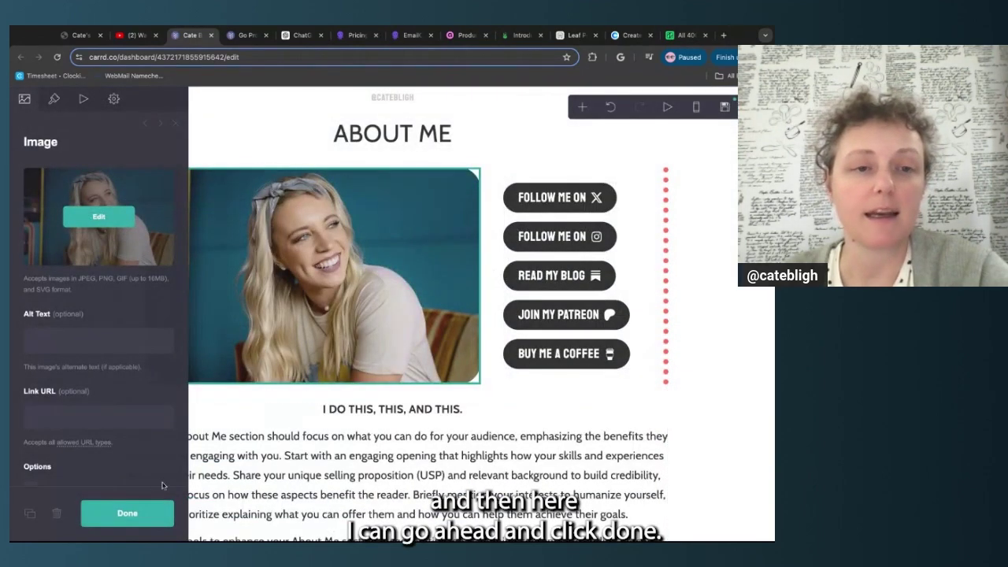
# Close the image settings, then test-flip the About Me photo horizontally and flip it back
pyautogui.click(127, 513)
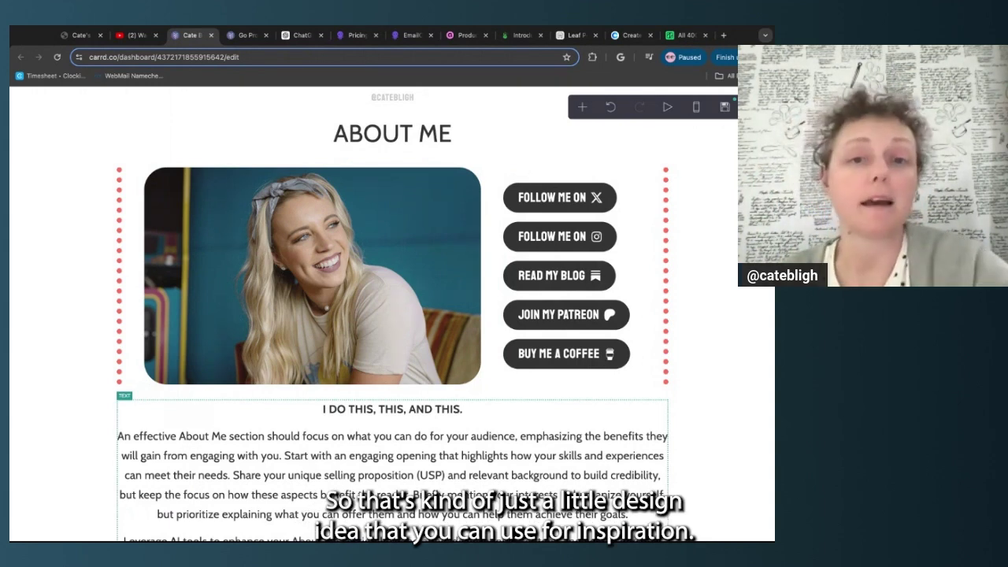
pyautogui.click(383, 261)
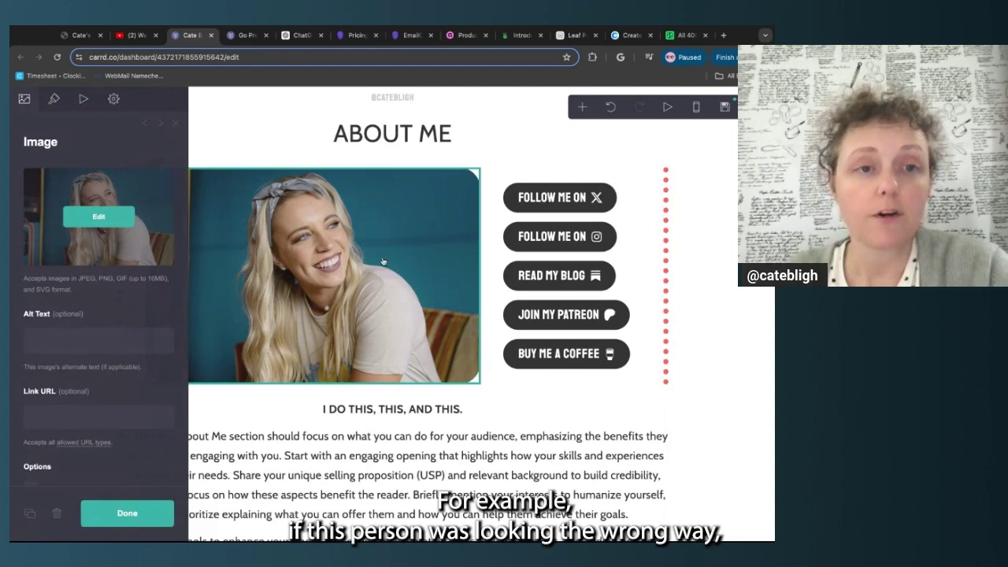
pyautogui.click(99, 216)
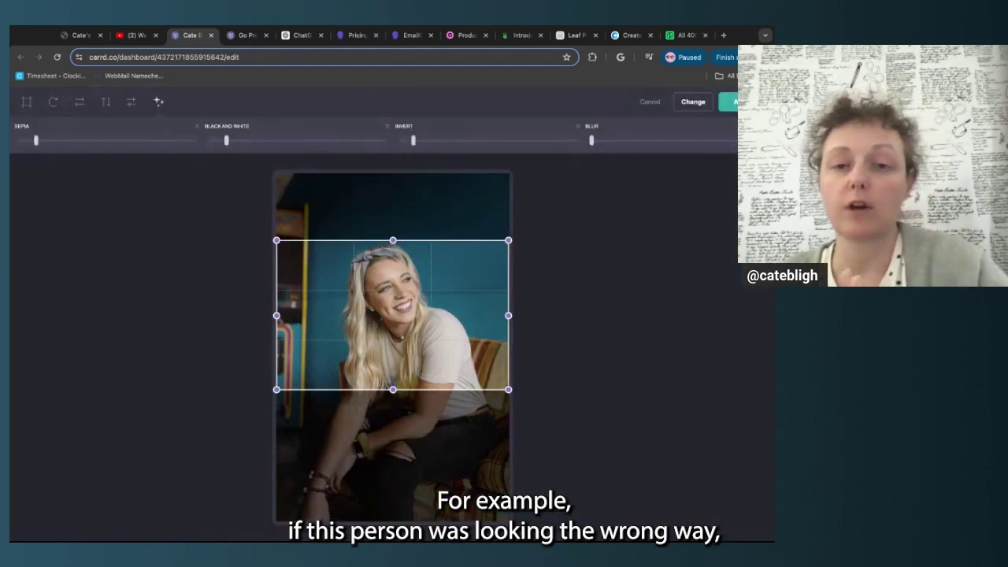
pyautogui.click(79, 102)
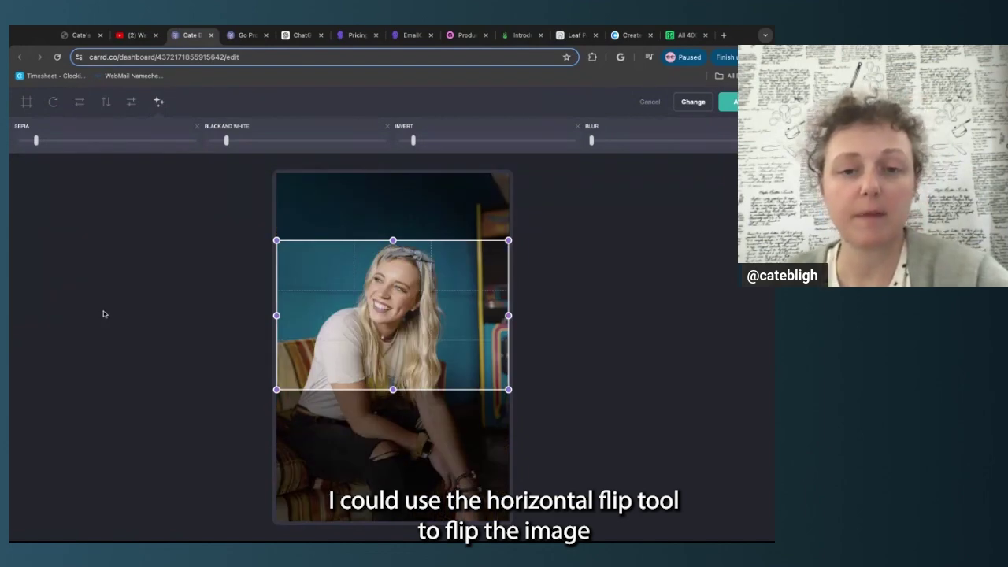
pyautogui.click(79, 101)
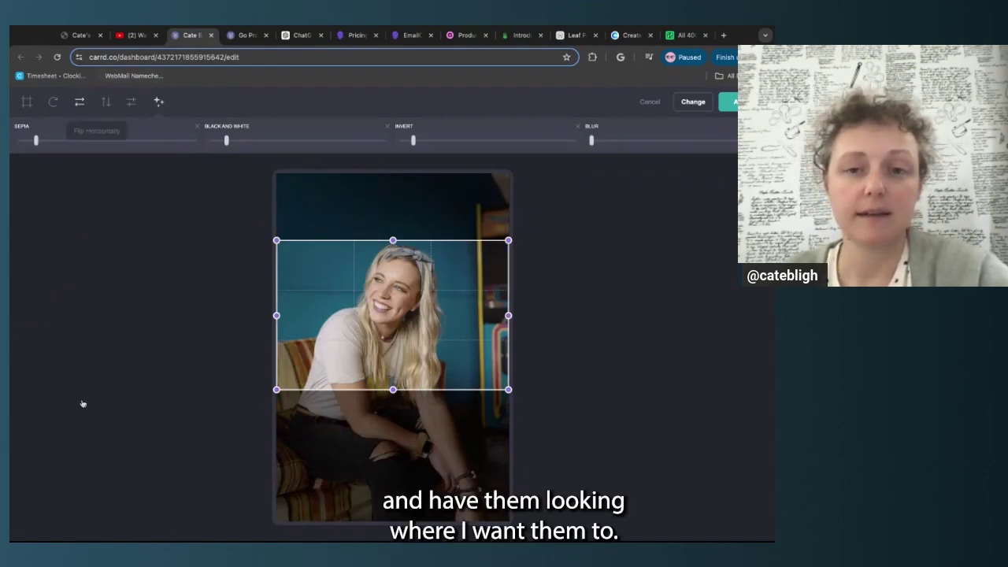
pyautogui.click(728, 102)
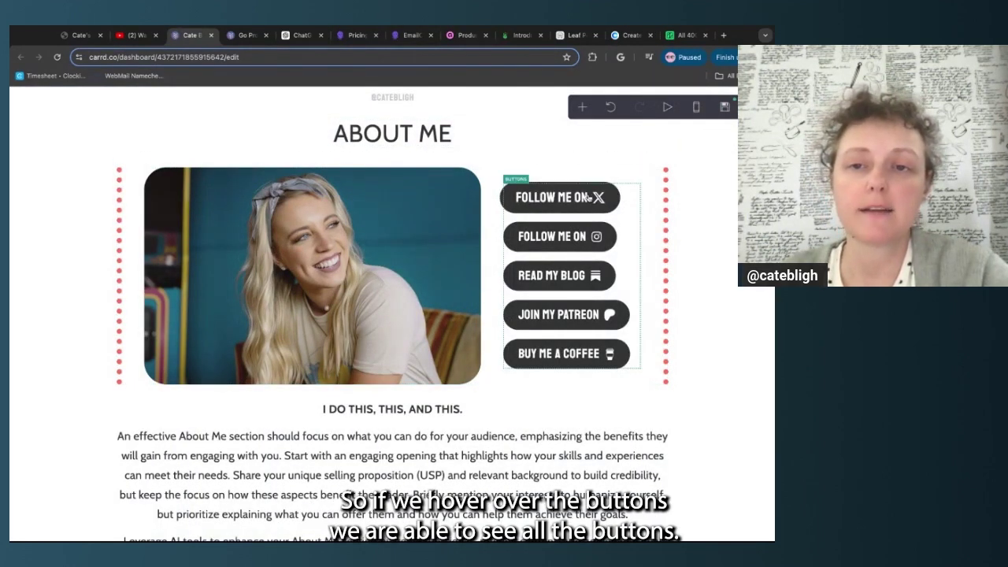
# Give the first About Me button the YouTube (Alt) icon
pyautogui.click(635, 215)
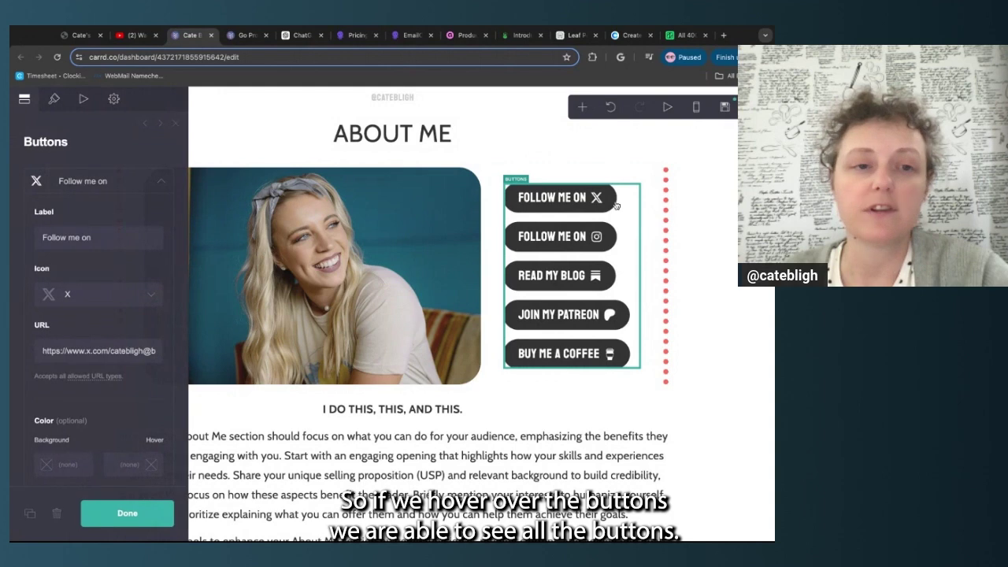
pyautogui.click(163, 182)
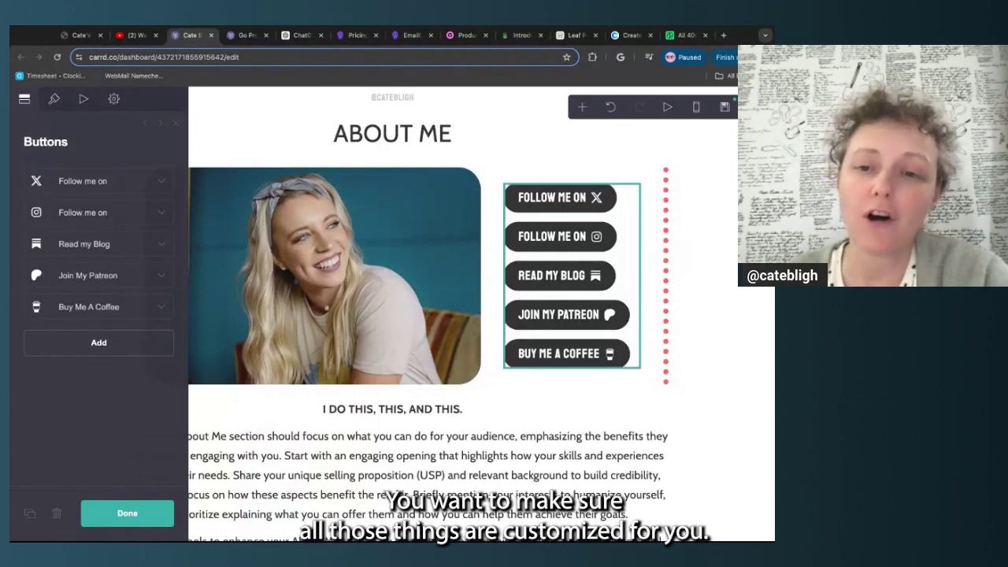
pyautogui.click(162, 182)
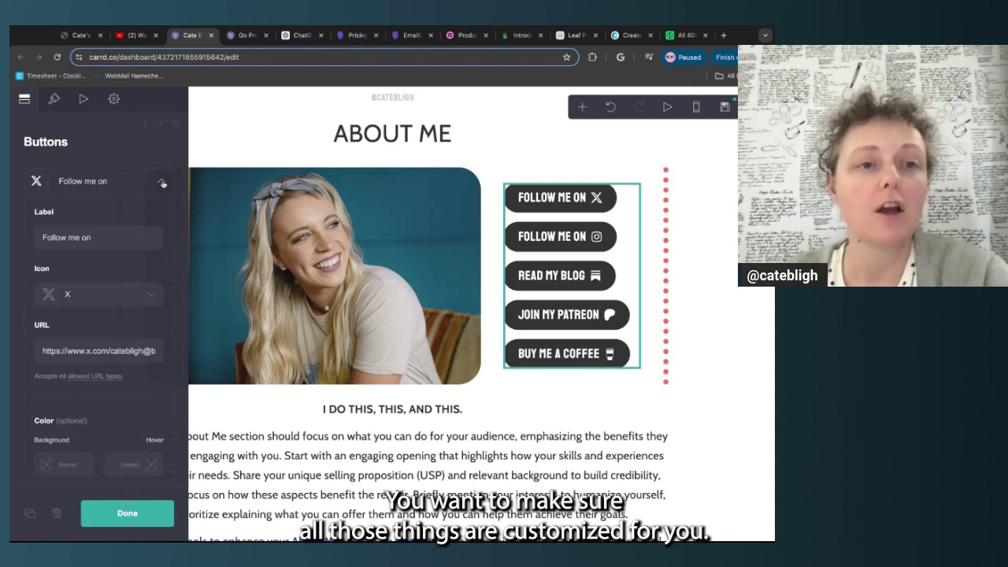
pyautogui.click(119, 294)
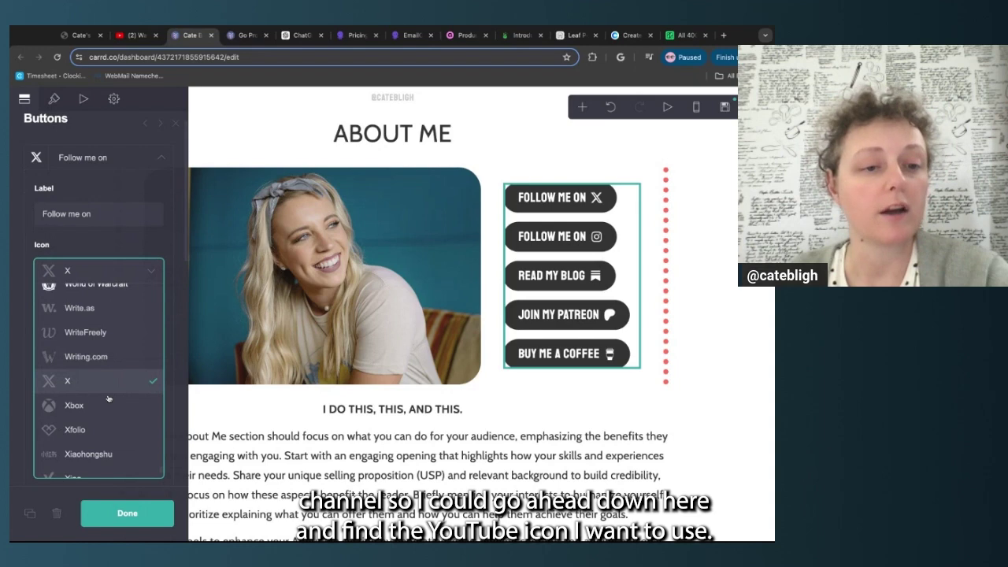
pyautogui.scroll(-5, 109, 399)
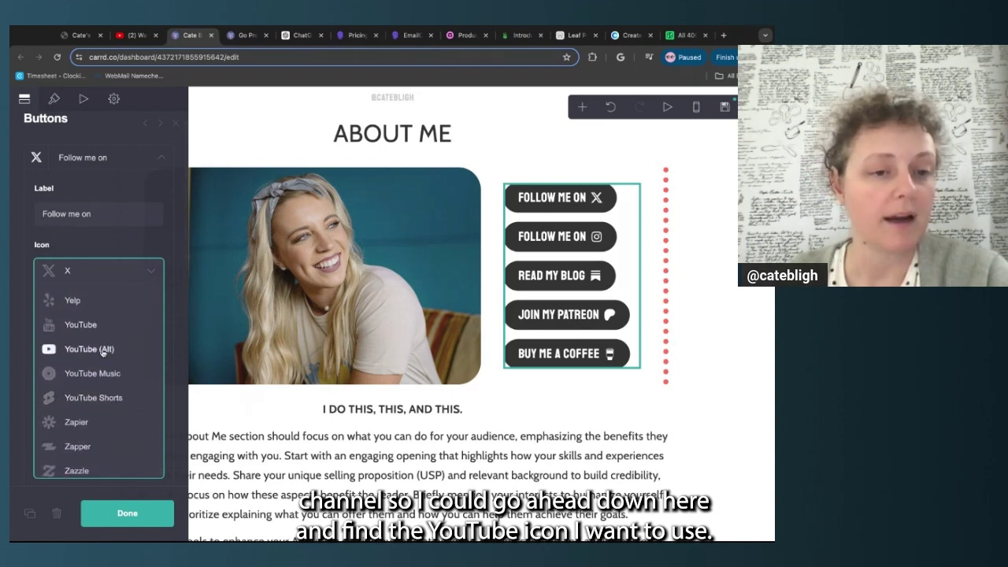
pyautogui.click(104, 352)
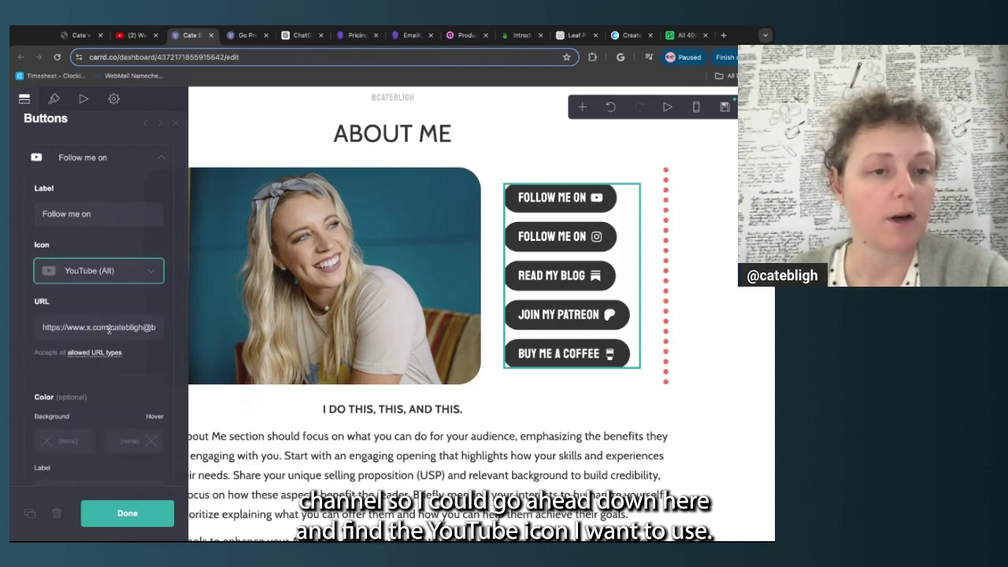
# Relabel the first button 'Subscribe on' and link it to the creator's YouTube channel
pyautogui.doubleClick(59, 214)
pyautogui.moveTo(58, 214); pyautogui.dragTo(80, 214)
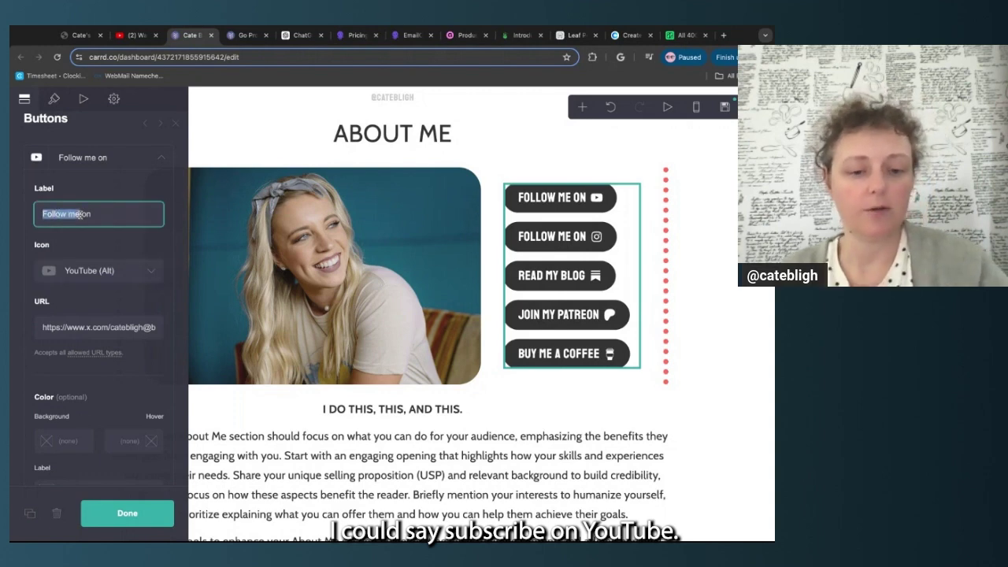
pyautogui.write('Subscribe')
pyautogui.moveTo(87, 327)
pyautogui.mouseDown()
pyautogui.moveTo(160, 328)
pyautogui.moveTo(70, 327)
pyautogui.mouseUp()
pyautogui.click(128, 328)
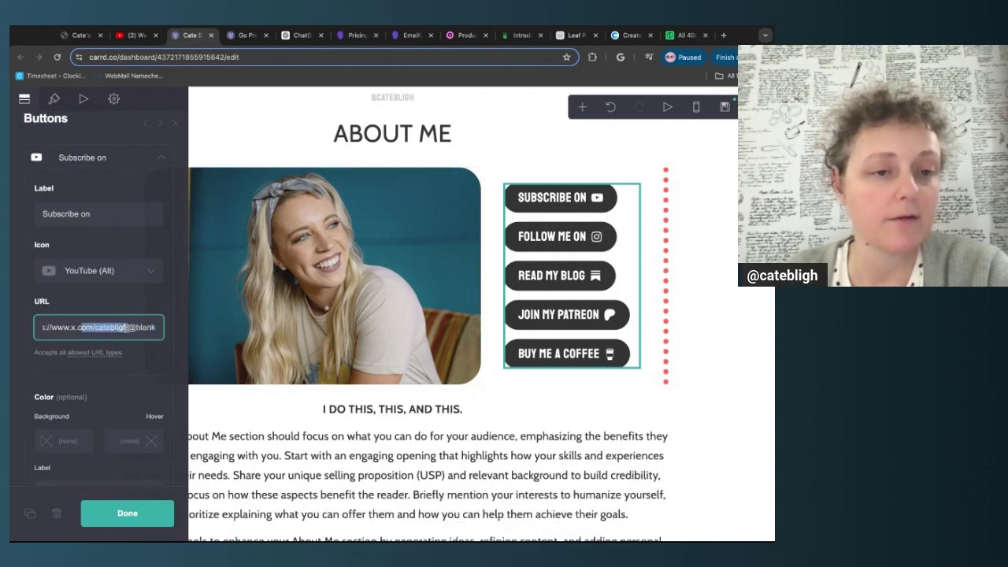
pyautogui.write('youtube.com/@catebligh')
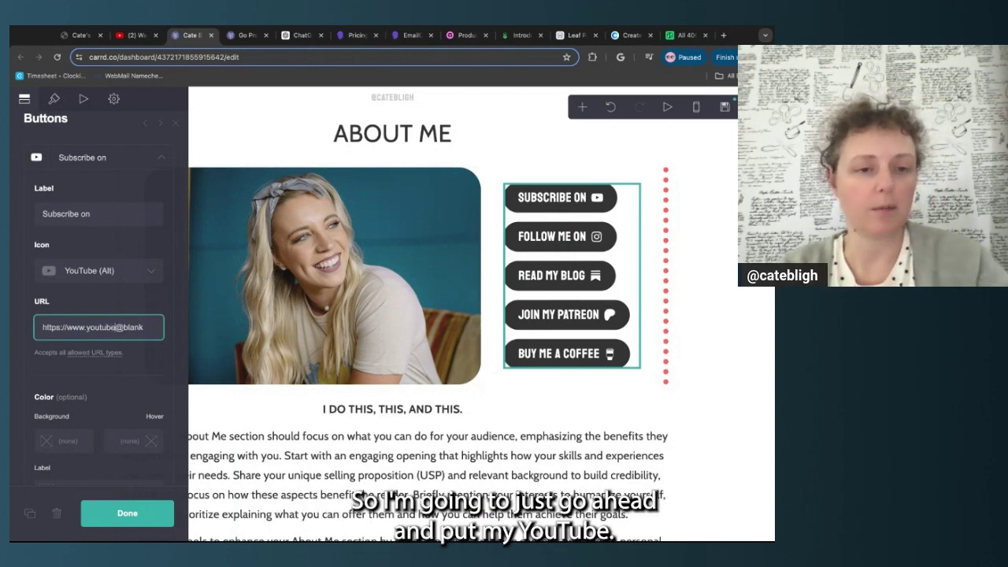
pyautogui.click(155, 365)
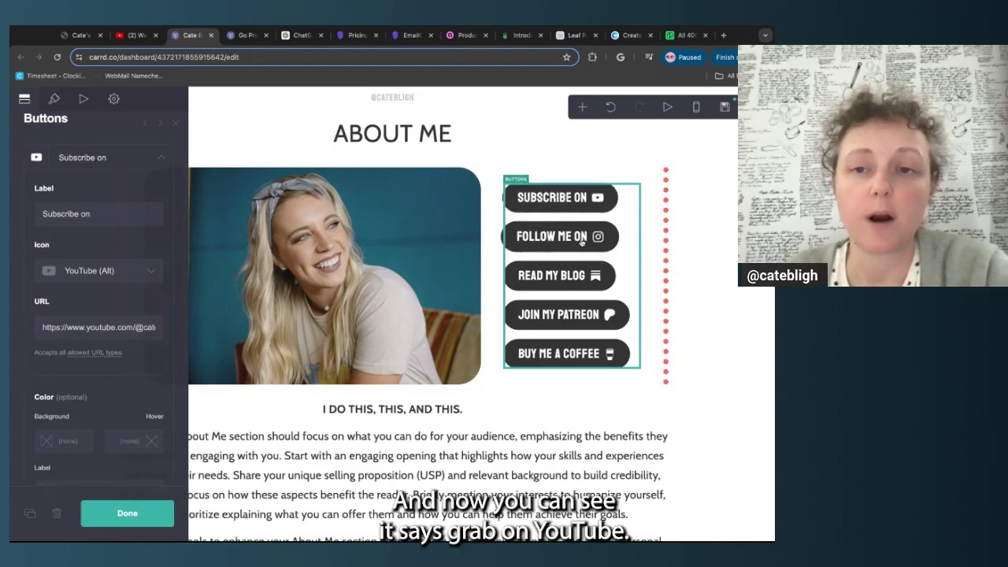
pyautogui.click(161, 159)
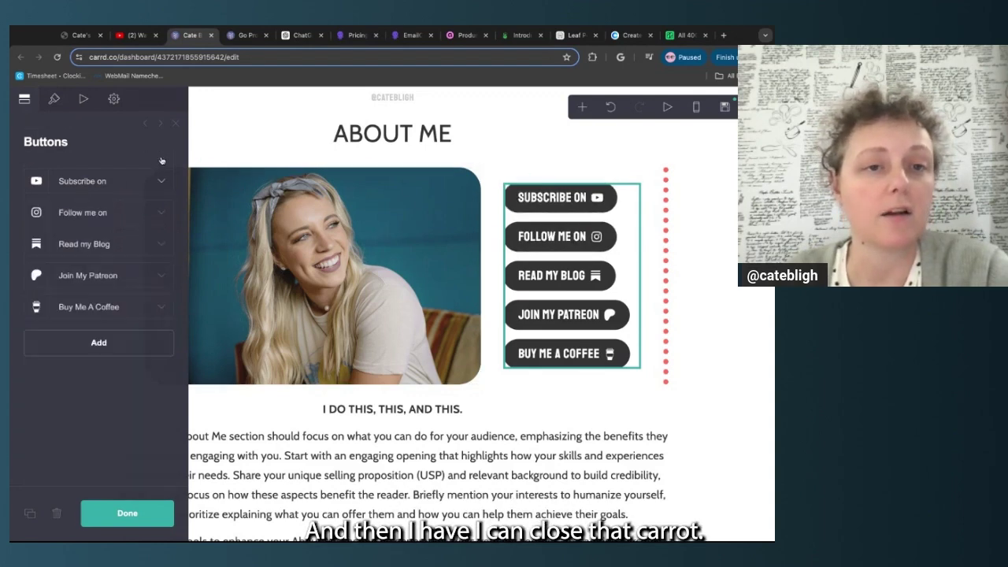
# Review the Instagram button's link, leaving it unchanged
pyautogui.click(115, 219)
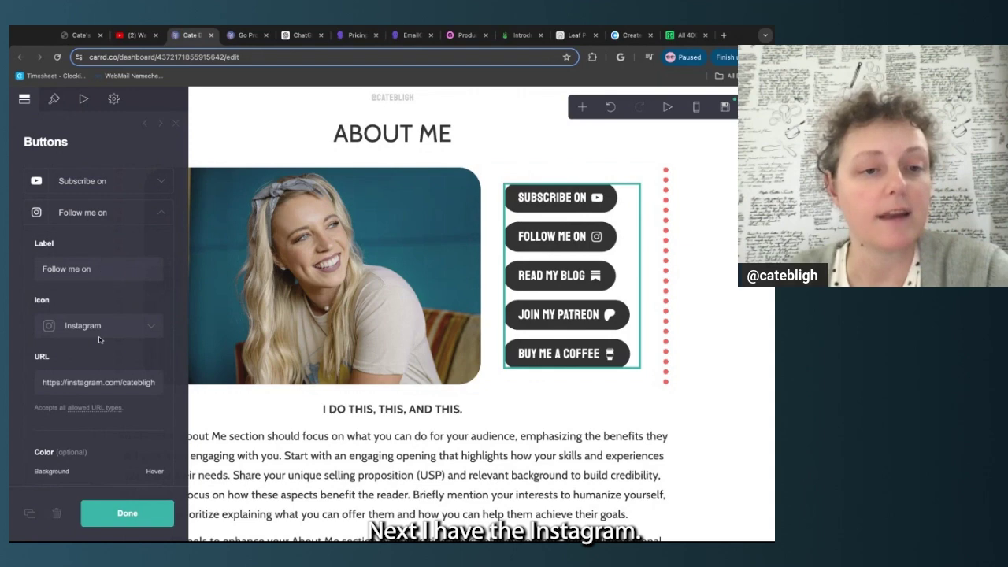
pyautogui.scroll(-1, 118, 273)
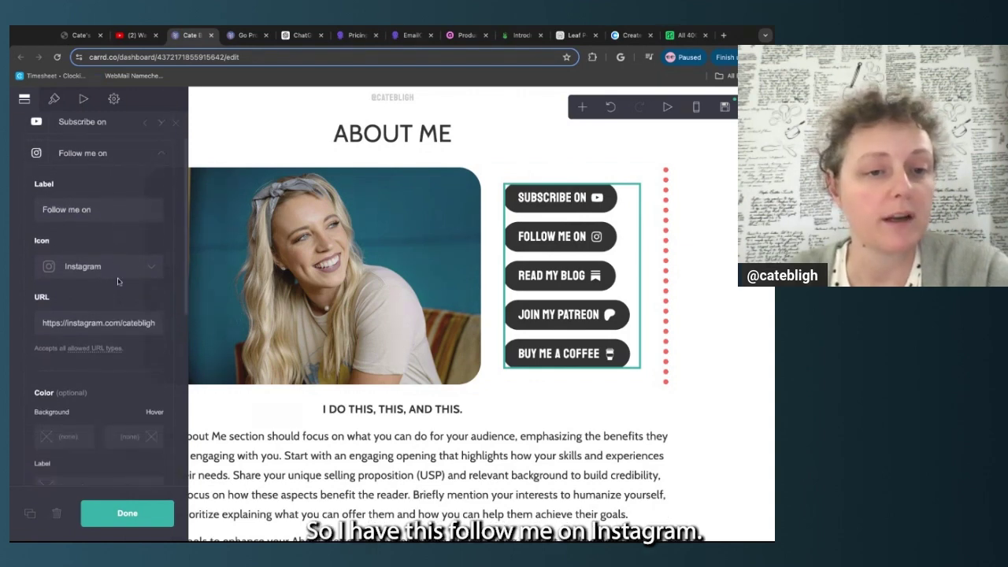
pyautogui.tripleClick(42, 330)
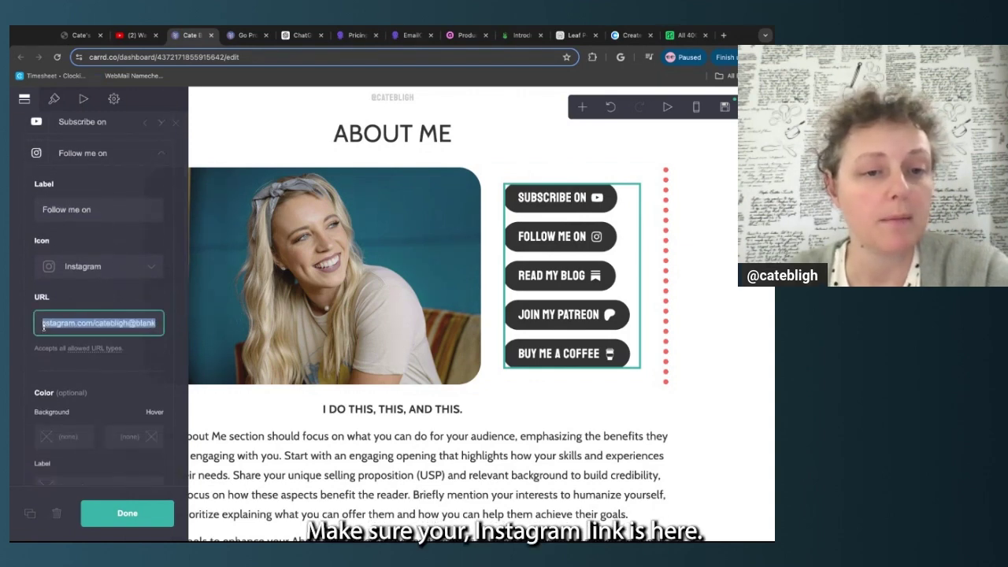
pyautogui.click(128, 329)
pyautogui.doubleClick(124, 323)
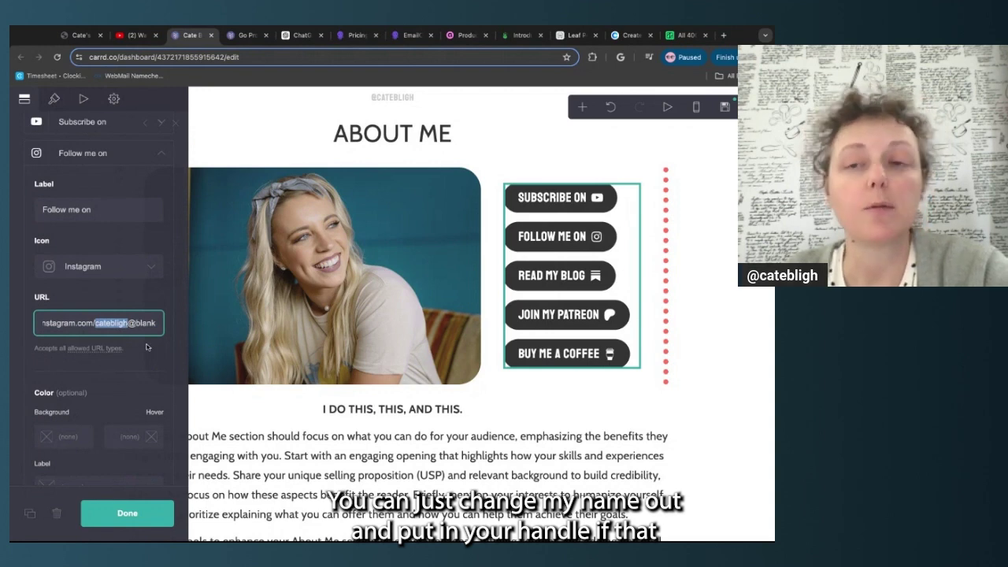
pyautogui.click(173, 348)
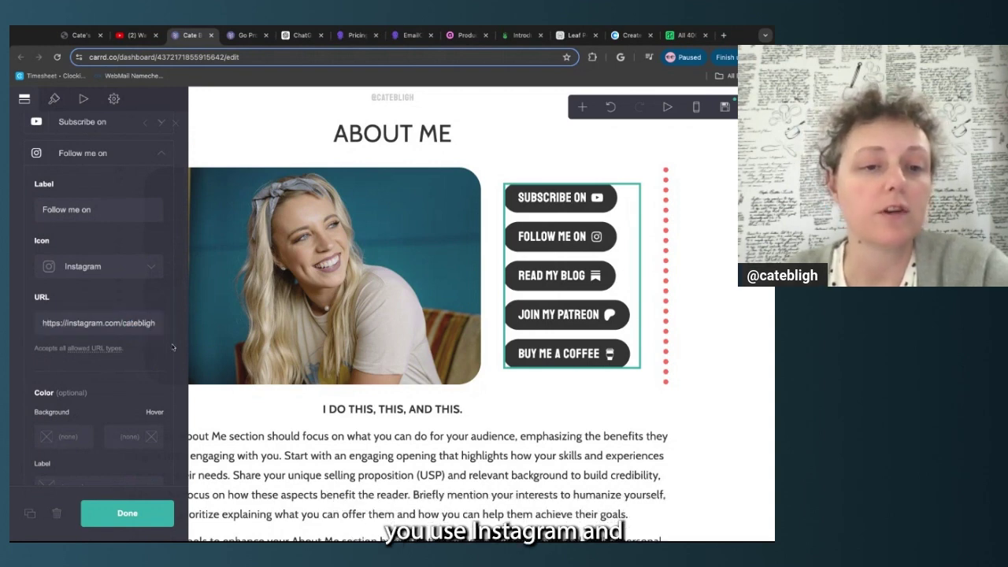
pyautogui.scroll(-2, 122, 331)
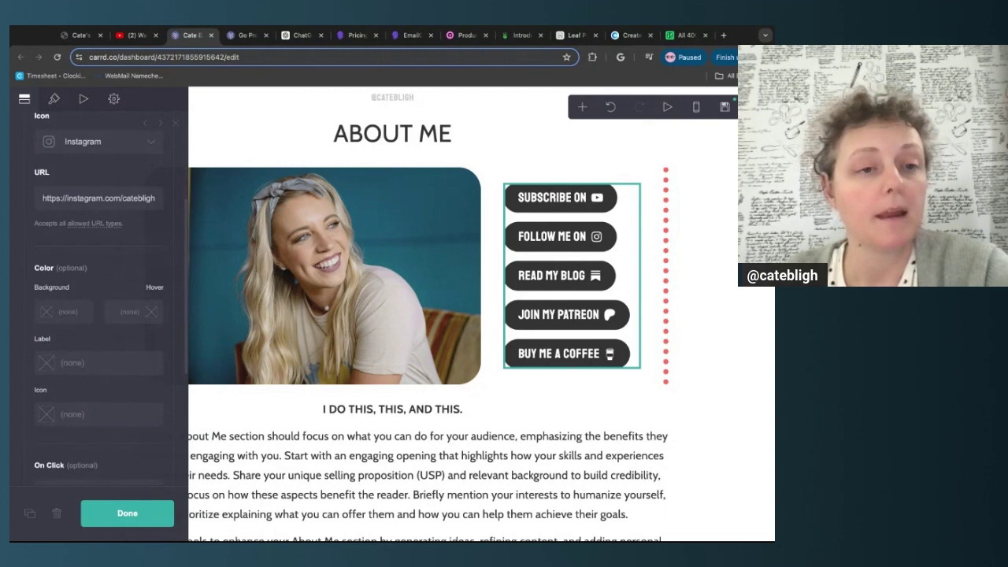
pyautogui.scroll(3, 122, 330)
pyautogui.click(160, 212)
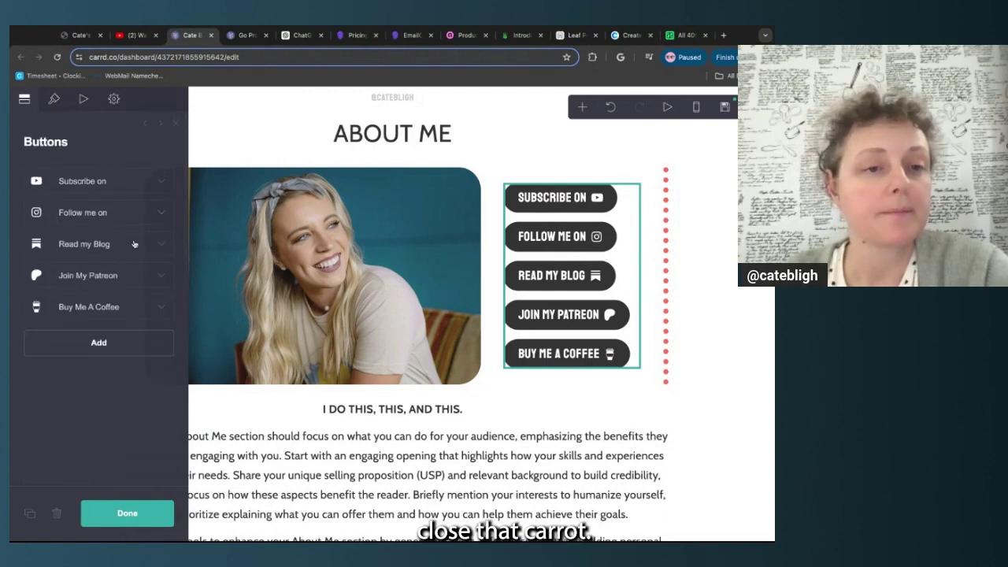
# Relabel the Read my Blog button 'Follow me on', keeping its Substack icon for now
pyautogui.click(134, 245)
pyautogui.scroll(-1, 118, 337)
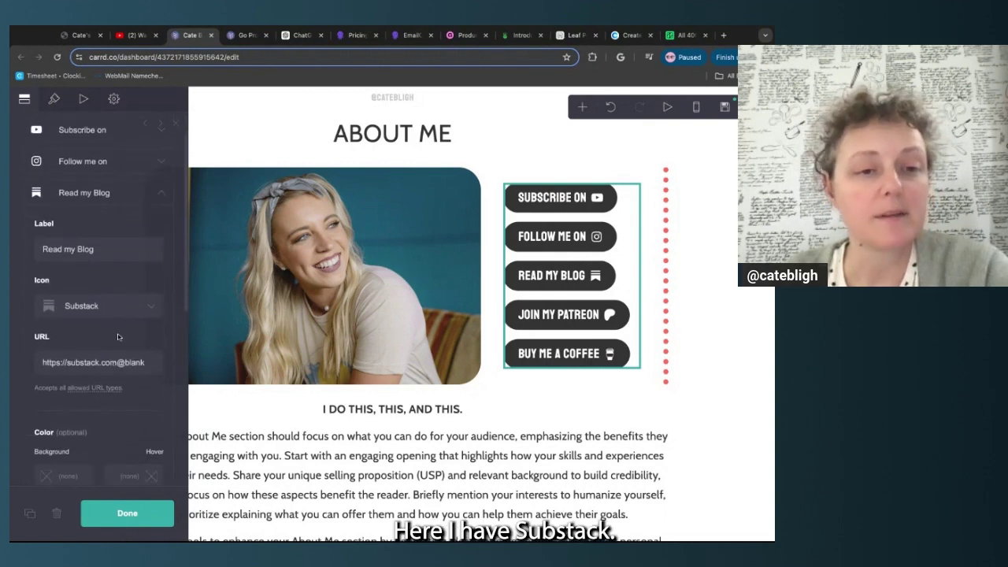
pyautogui.click(151, 307)
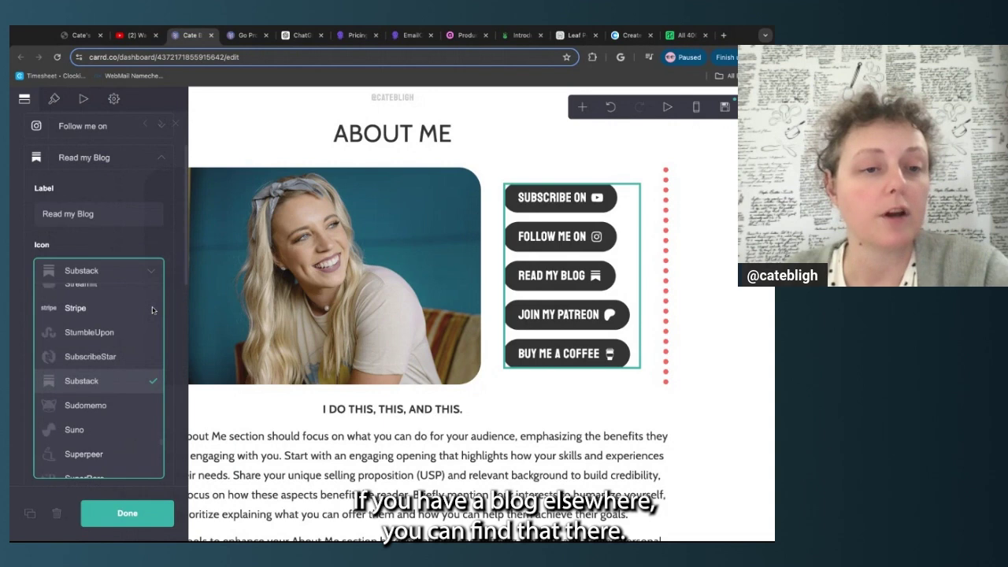
pyautogui.scroll(3, 145, 352)
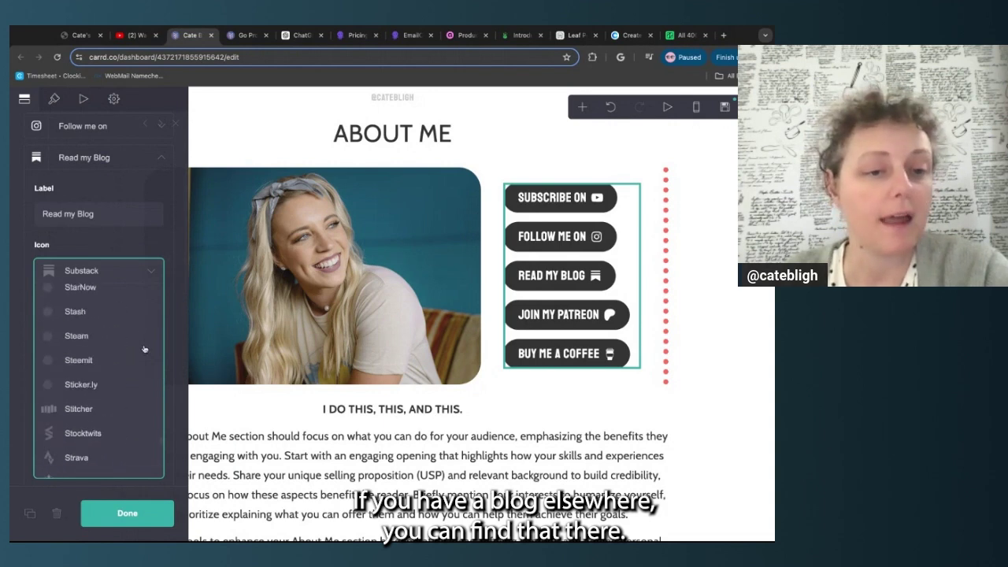
pyautogui.scroll(5, 144, 349)
pyautogui.click(157, 246)
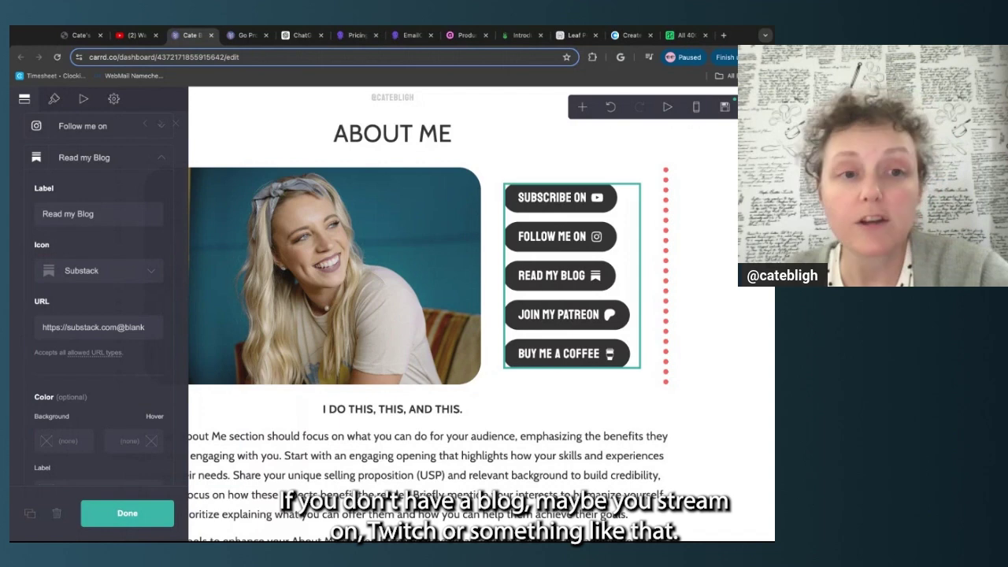
pyautogui.tripleClick(52, 213)
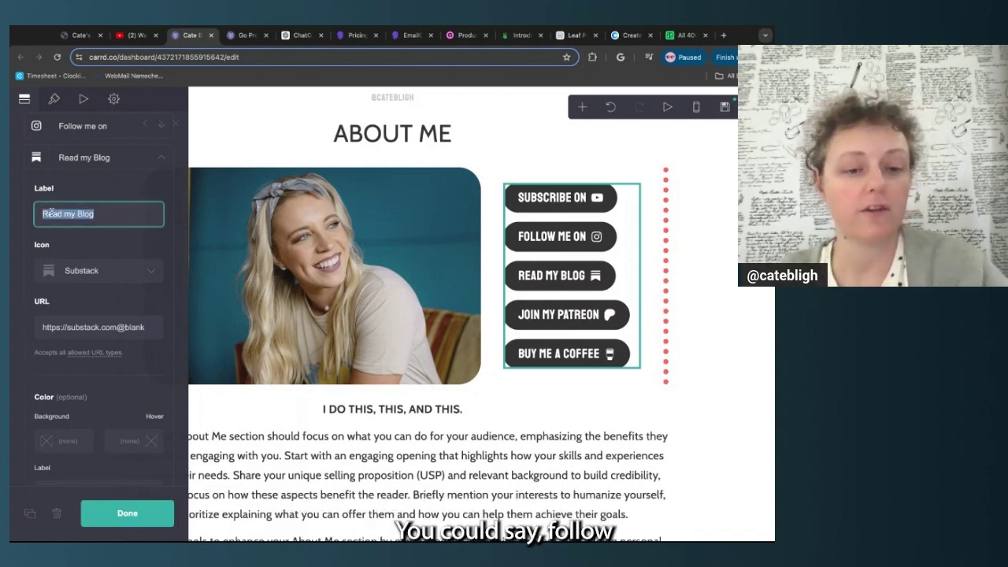
pyautogui.write('Follo')
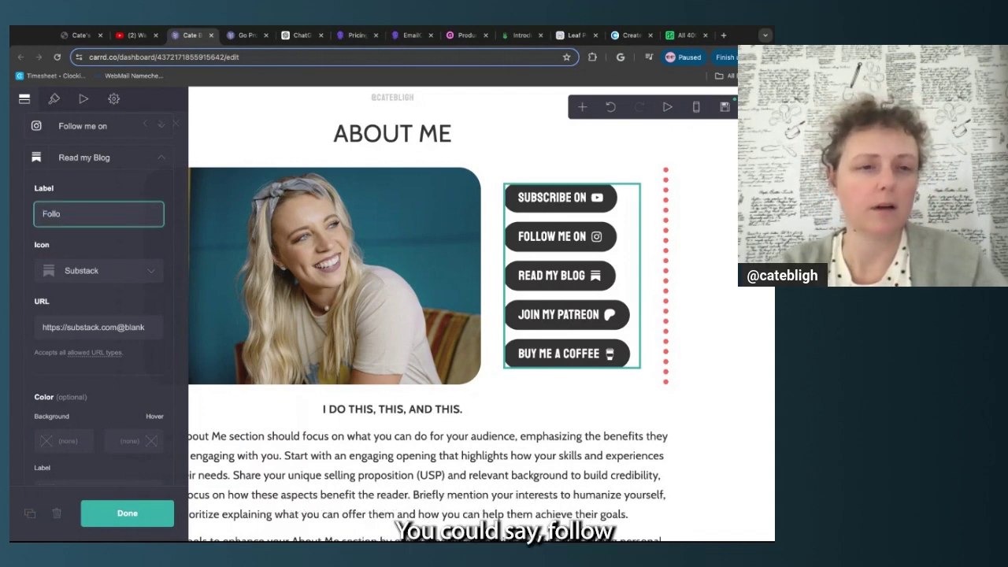
pyautogui.write('w me on')
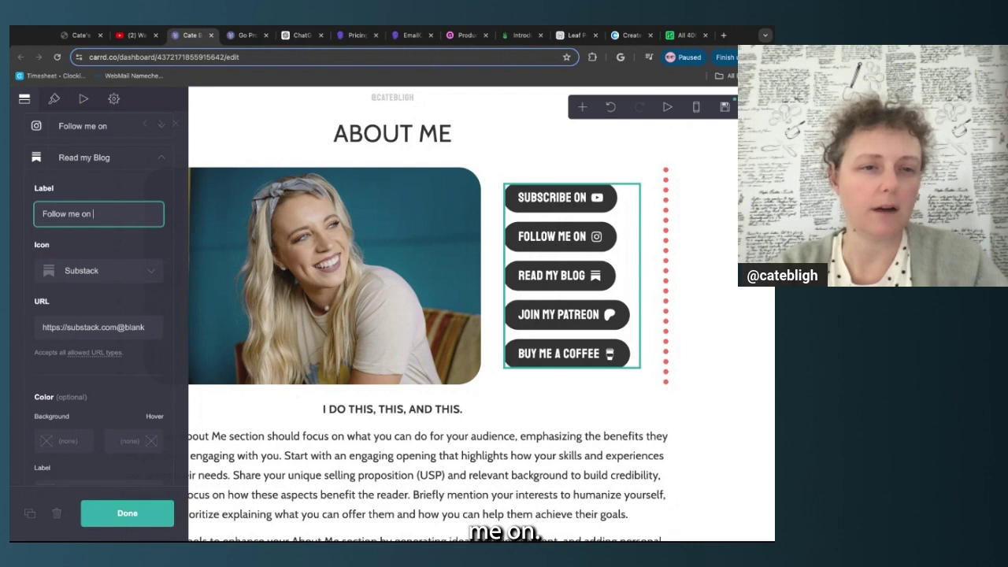
# Switch that button's icon to Twitch and change its link from substack to twitch
pyautogui.click(119, 270)
pyautogui.scroll(-8, 118, 339)
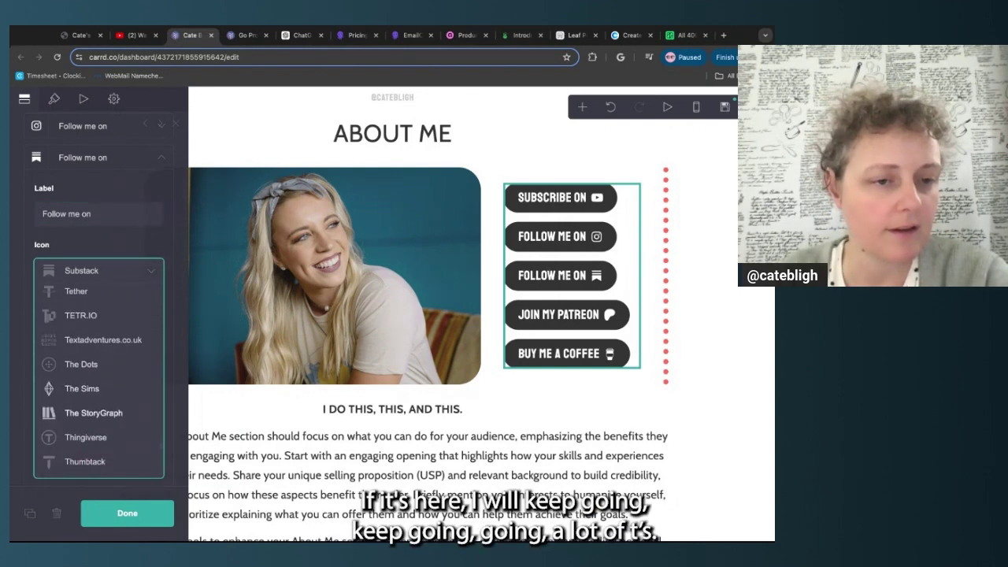
pyautogui.scroll(-8, 98, 371)
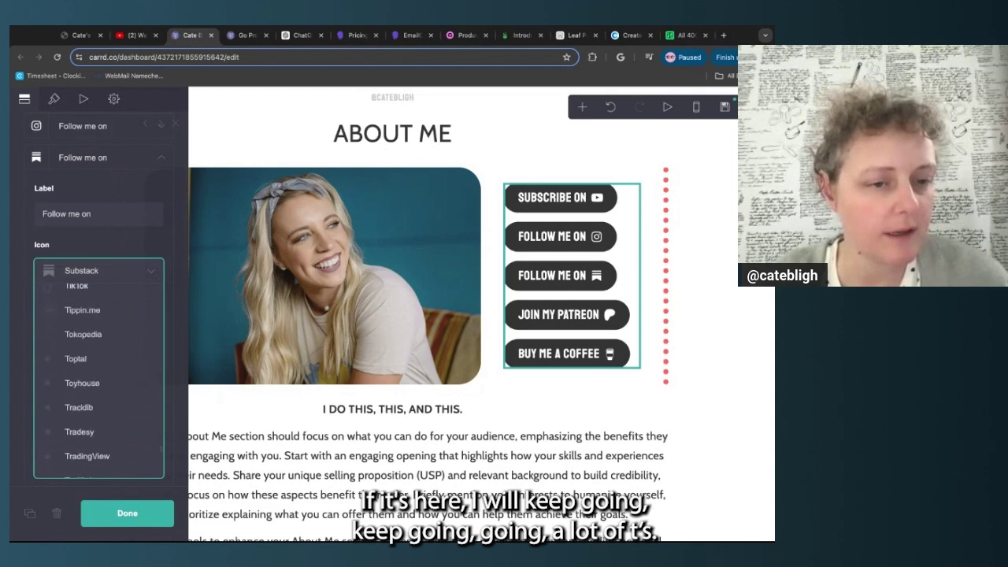
pyautogui.scroll(-8, 105, 363)
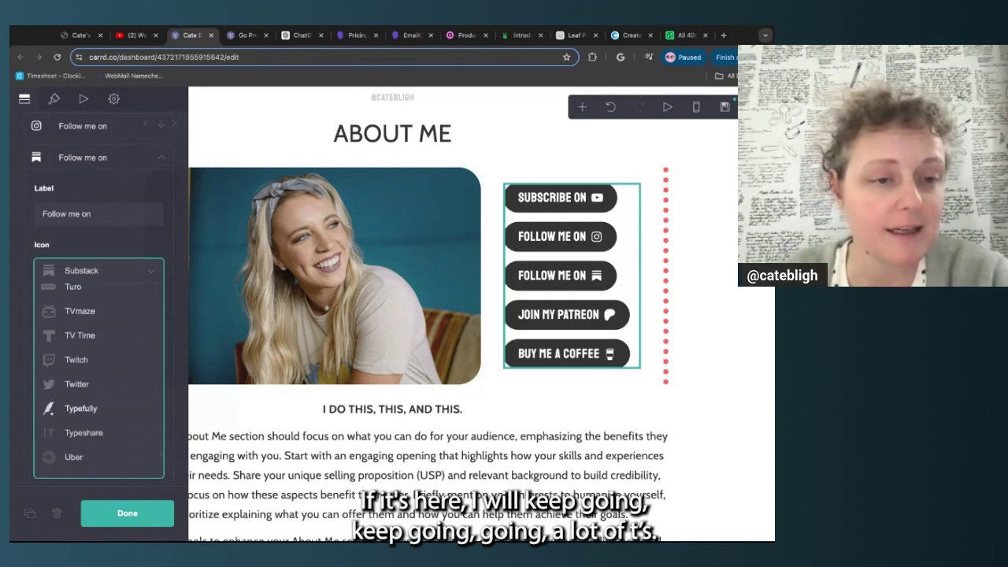
pyautogui.click(77, 358)
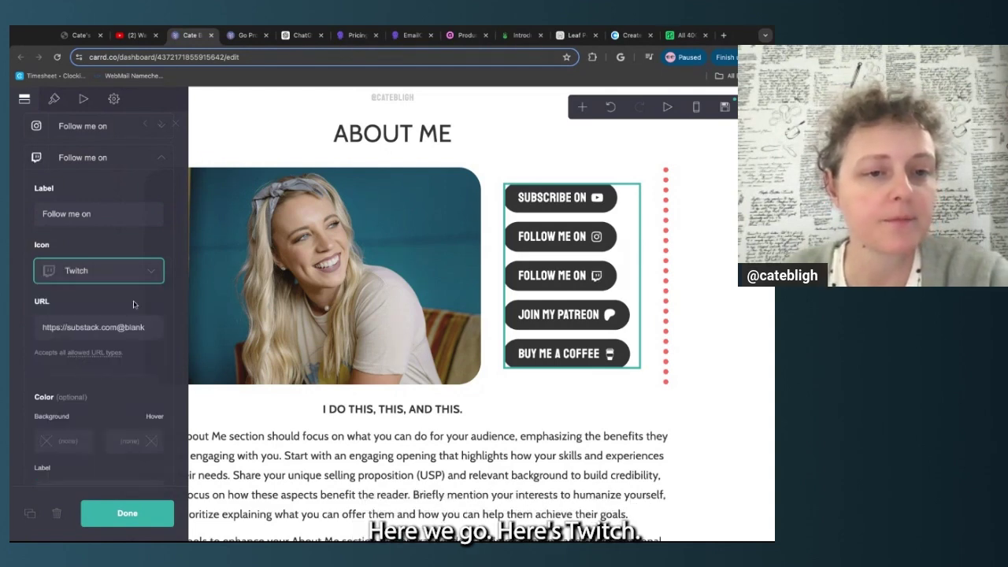
pyautogui.doubleClick(98, 330)
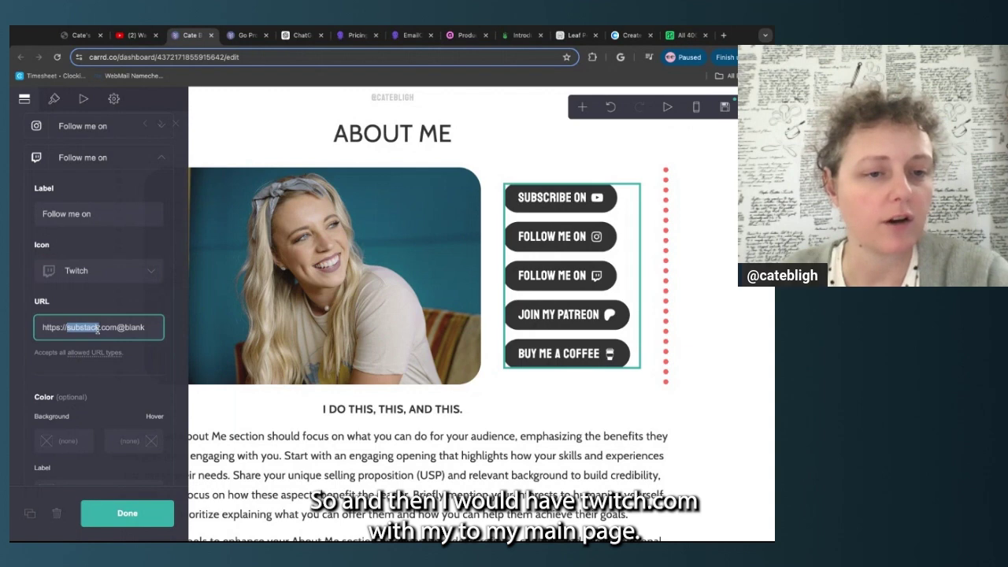
pyautogui.write('twitch')
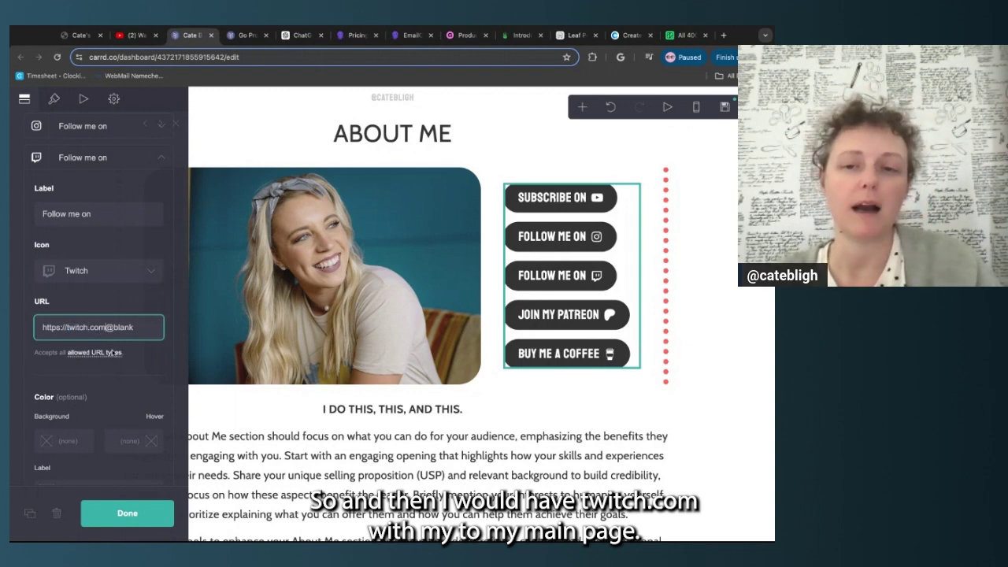
pyautogui.moveTo(134, 328); pyautogui.dragTo(107, 328)
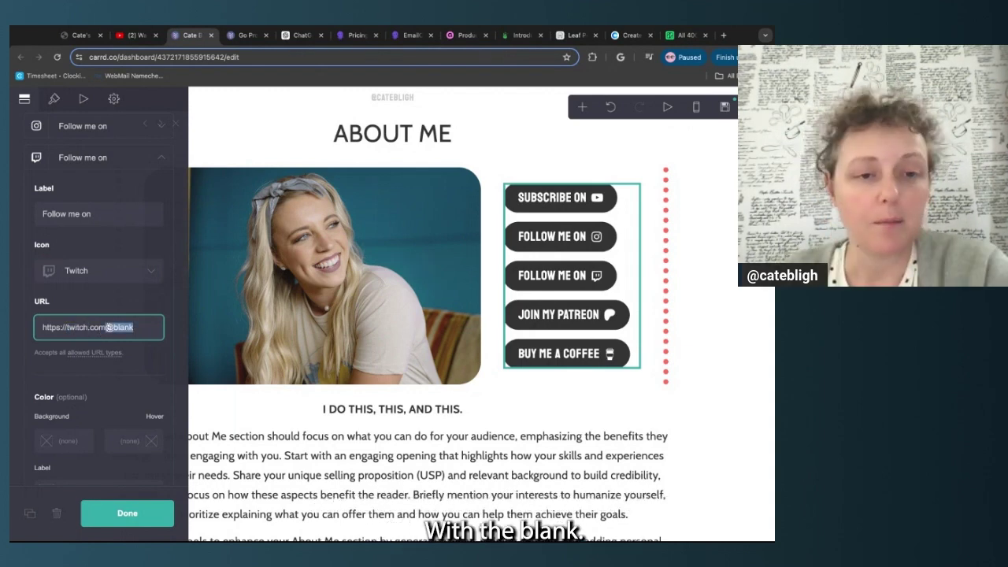
pyautogui.click(149, 361)
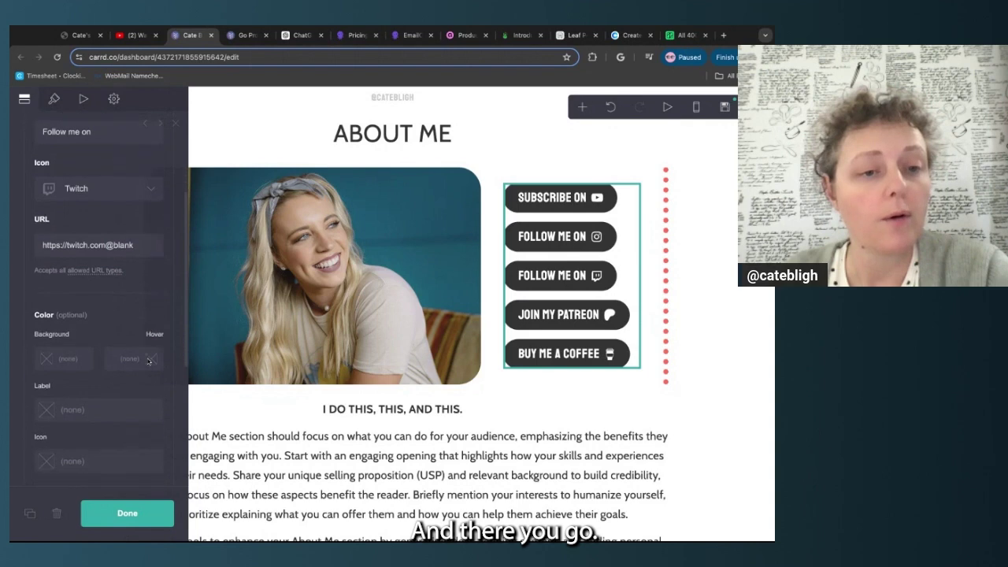
pyautogui.scroll(3, 157, 236)
pyautogui.click(163, 186)
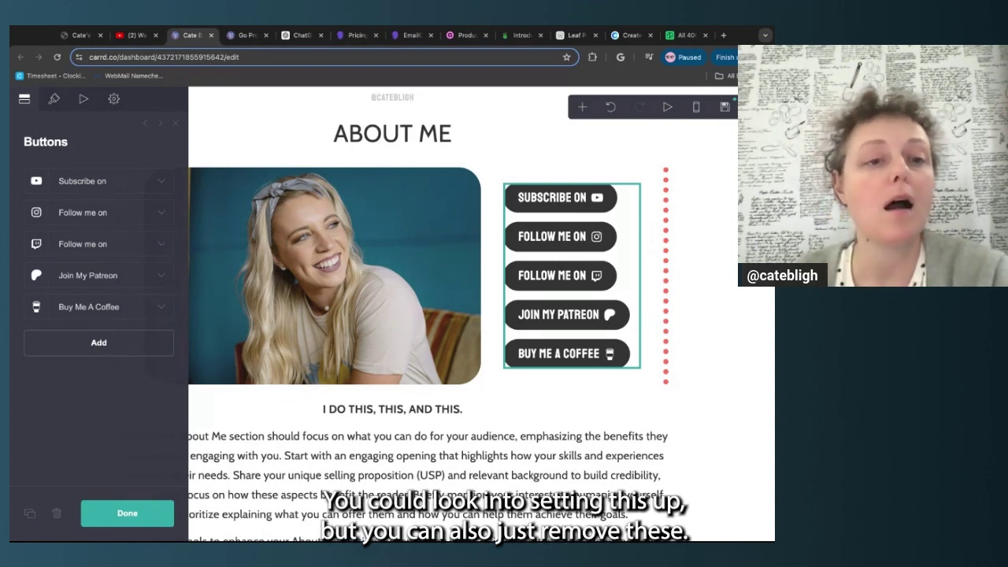
# Delete the Join My Patreon button
pyautogui.click(87, 275)
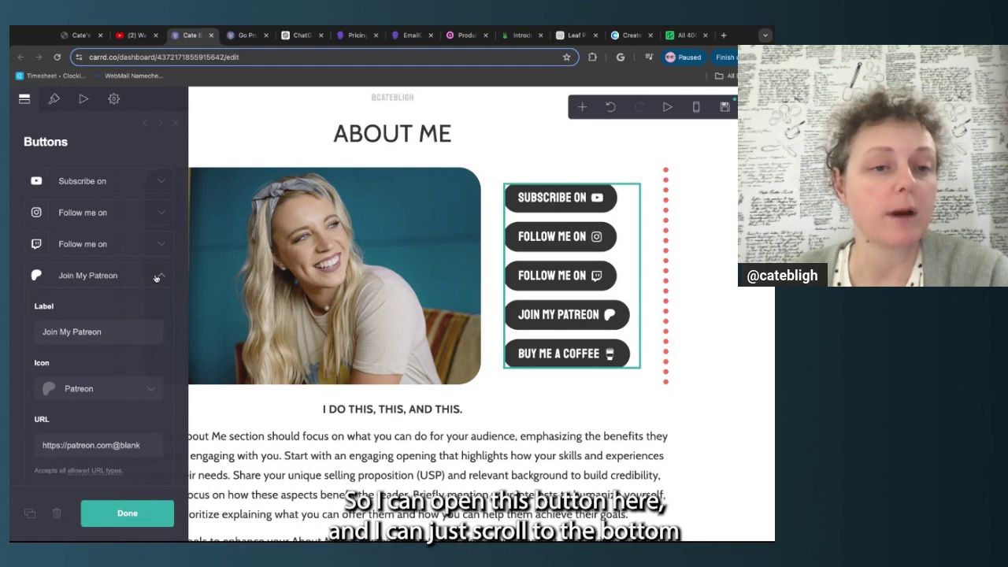
pyautogui.scroll(-6, 156, 277)
pyautogui.scroll(-5, 156, 278)
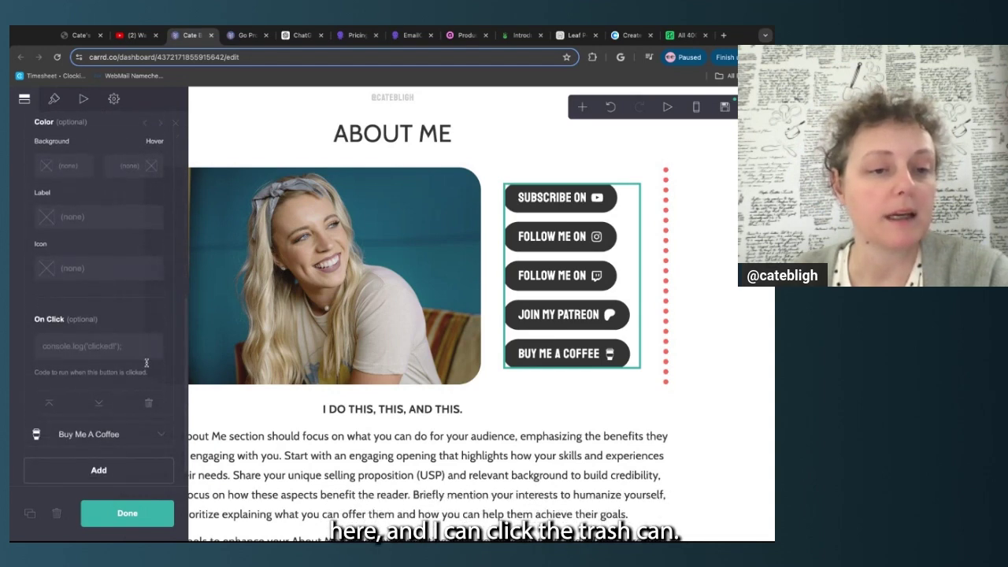
pyautogui.scroll(-1, 149, 402)
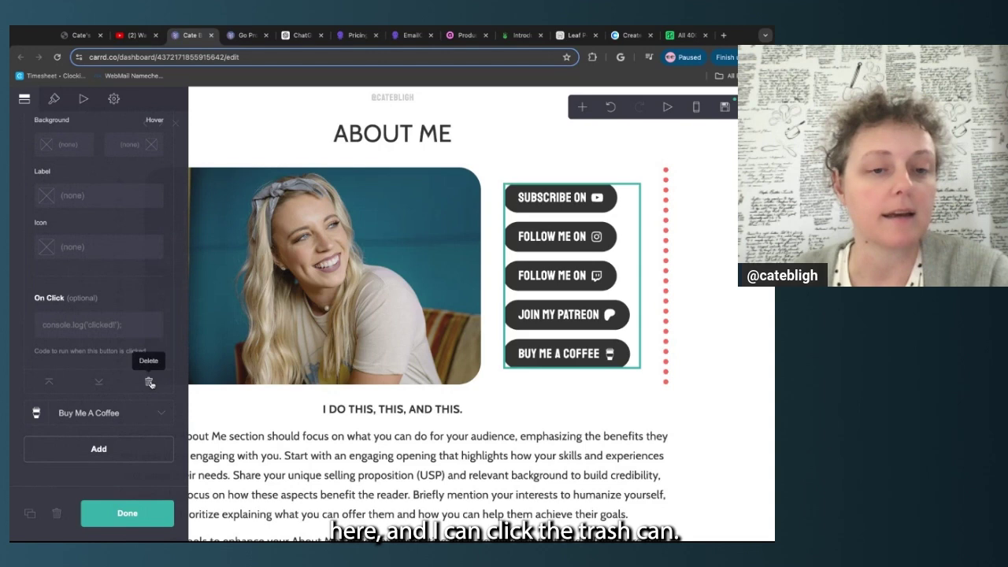
pyautogui.click(148, 383)
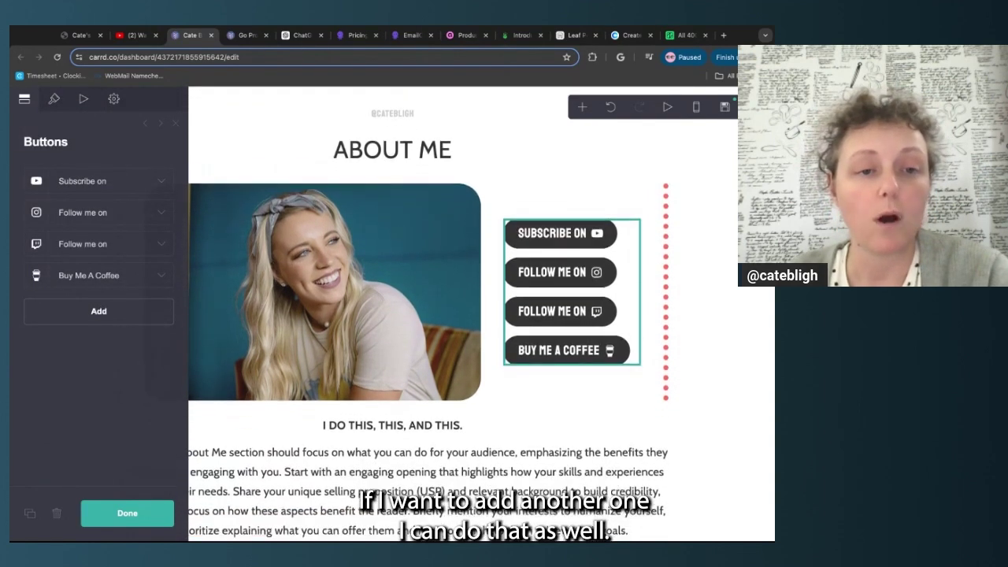
# Add a new button, browse its icon choices, then delete it again
pyautogui.click(144, 315)
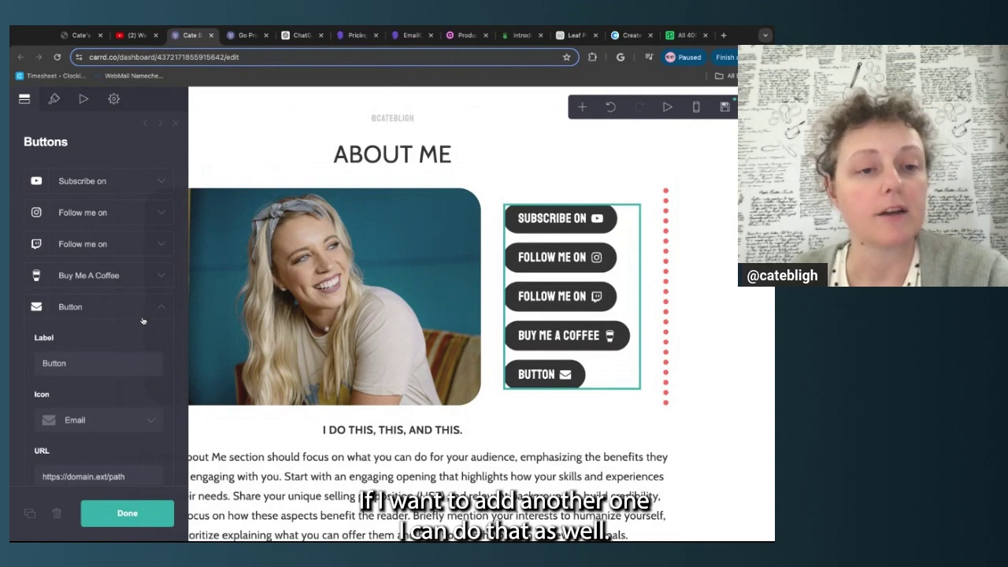
pyautogui.scroll(-2, 148, 314)
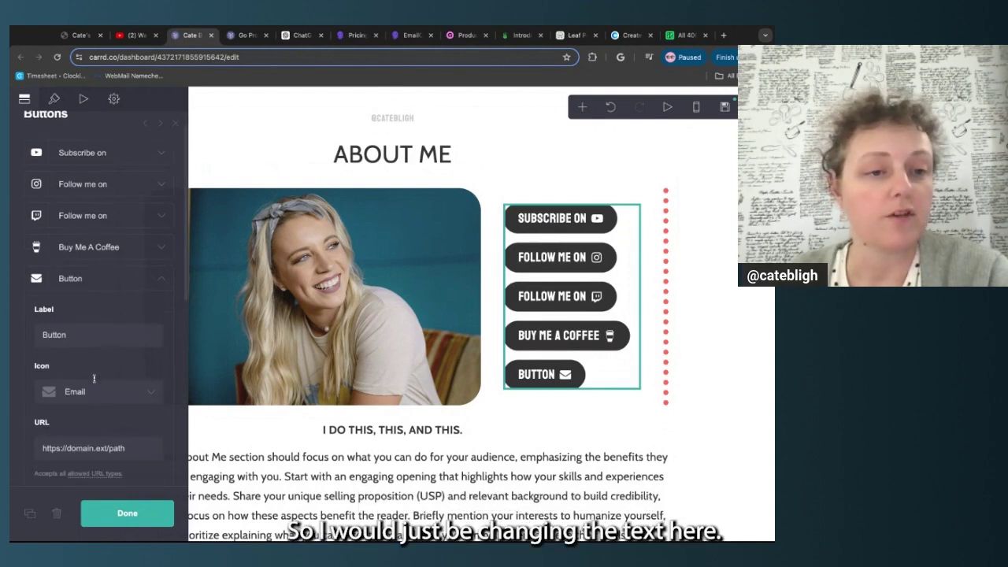
pyautogui.moveTo(57, 305); pyautogui.dragTo(72, 304)
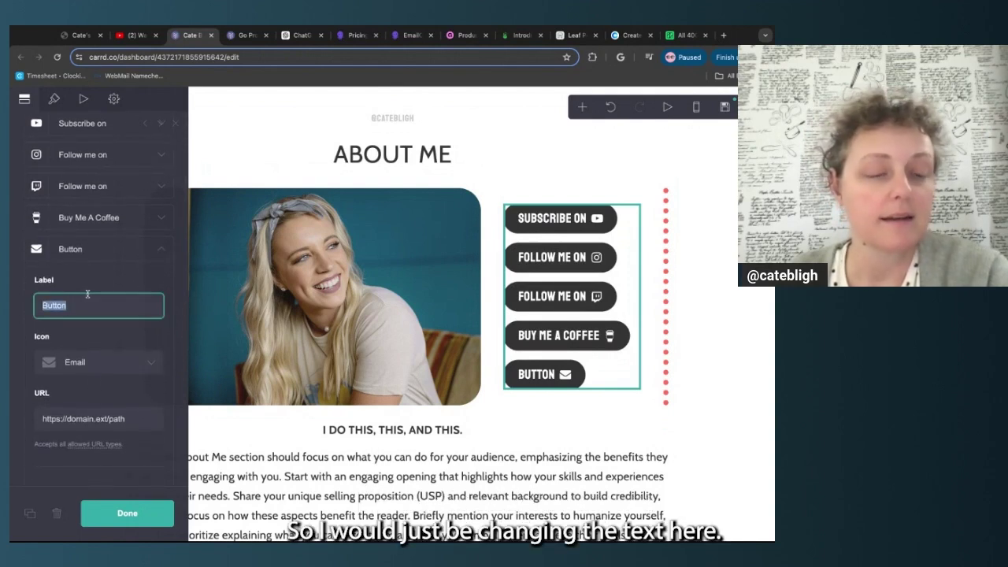
pyautogui.click(126, 362)
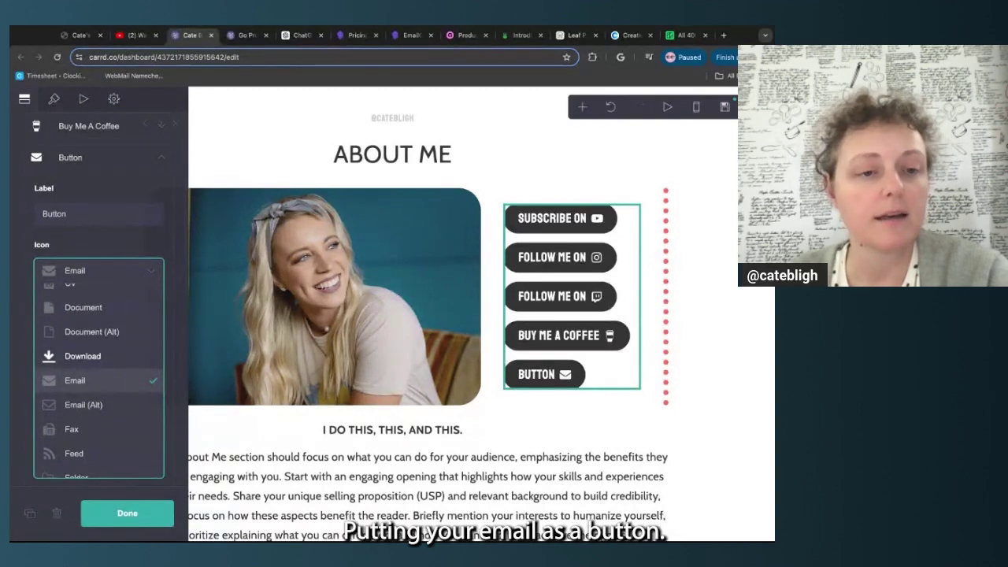
pyautogui.scroll(1, 98, 370)
pyautogui.scroll(-5, 98, 370)
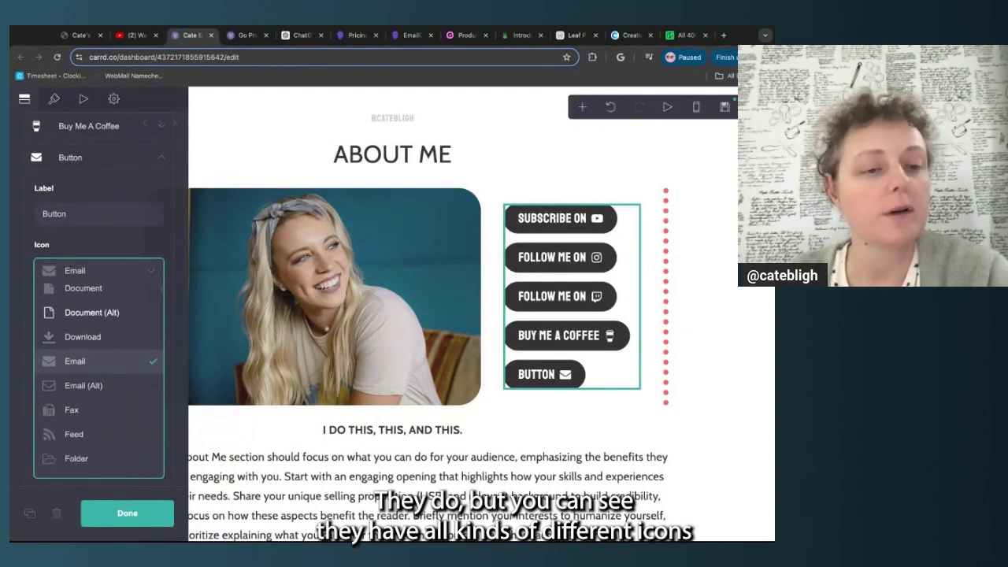
pyautogui.scroll(-15, 99, 370)
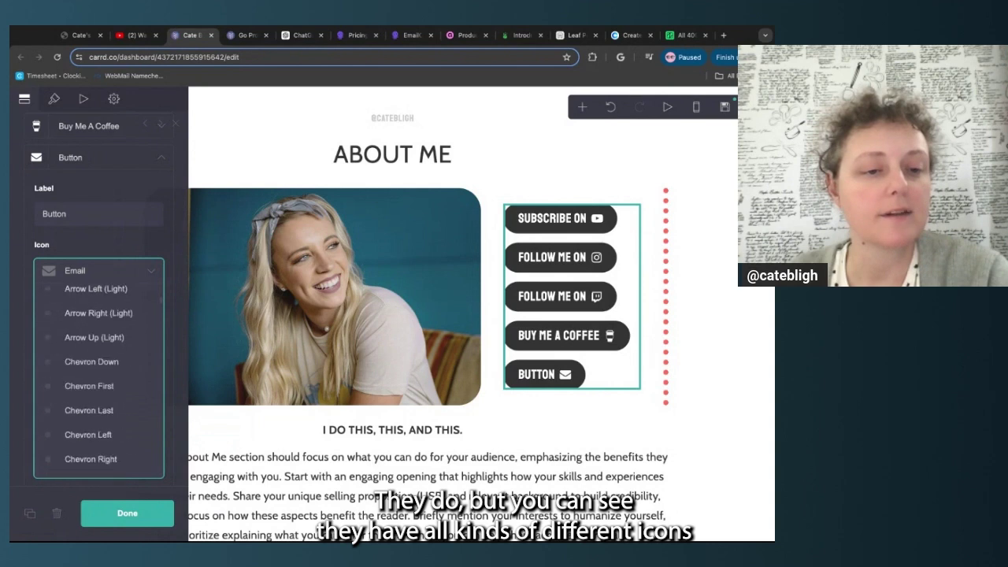
pyautogui.scroll(-10, 98, 370)
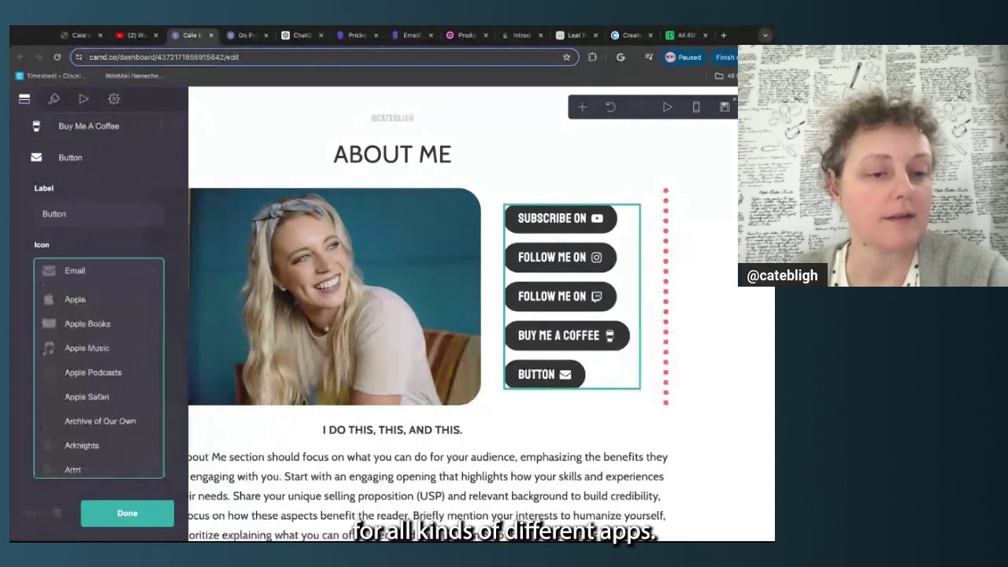
pyautogui.scroll(-6, 99, 370)
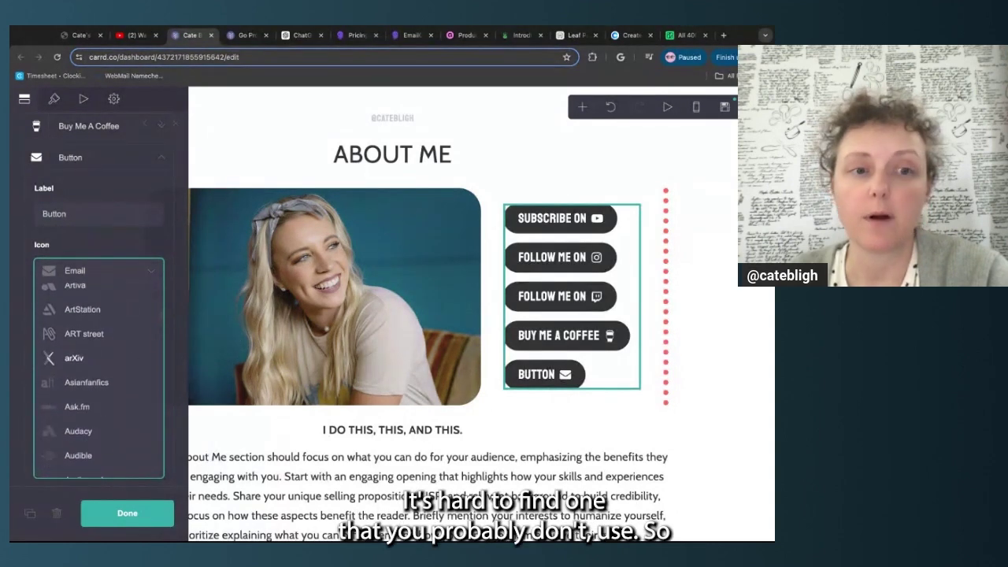
pyautogui.scroll(-6, 98, 370)
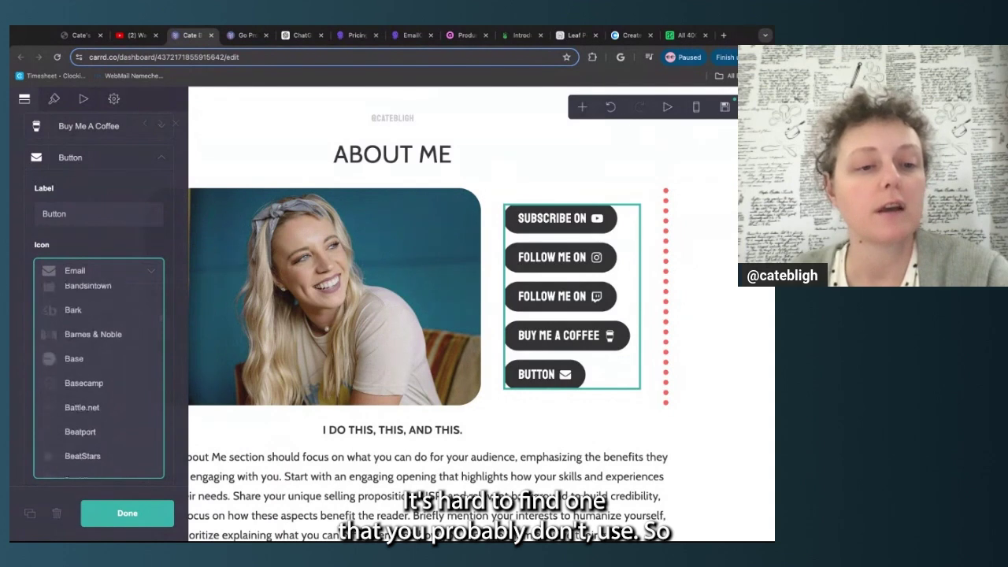
pyautogui.scroll(-8, 99, 370)
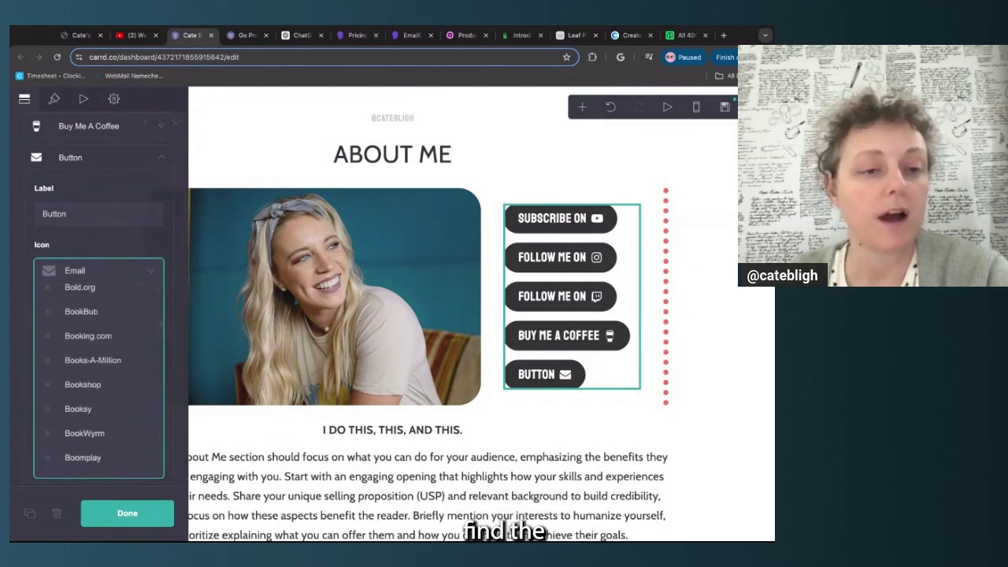
pyautogui.scroll(-8, 98, 370)
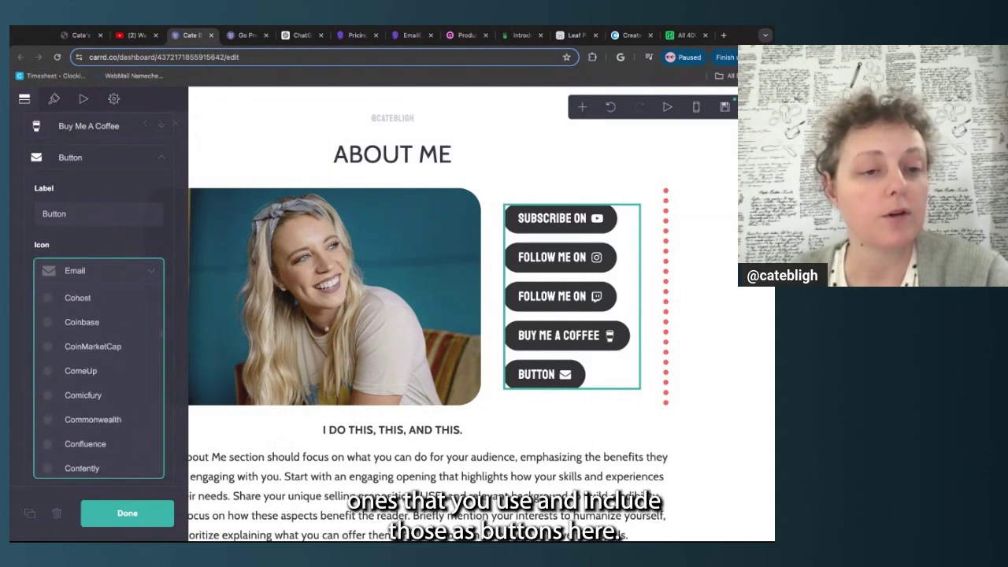
pyautogui.click(162, 241)
pyautogui.scroll(1, 163, 241)
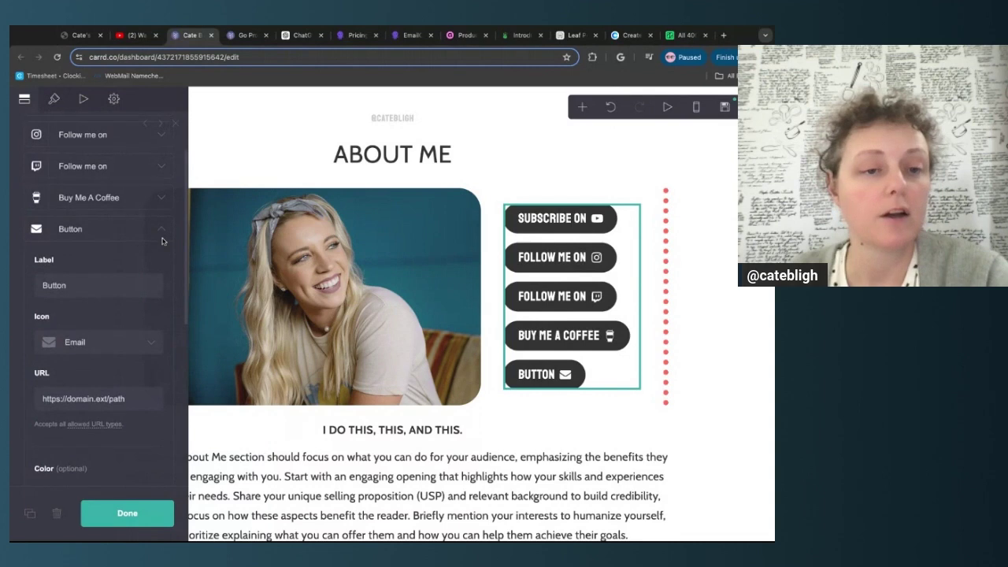
pyautogui.scroll(-4, 162, 241)
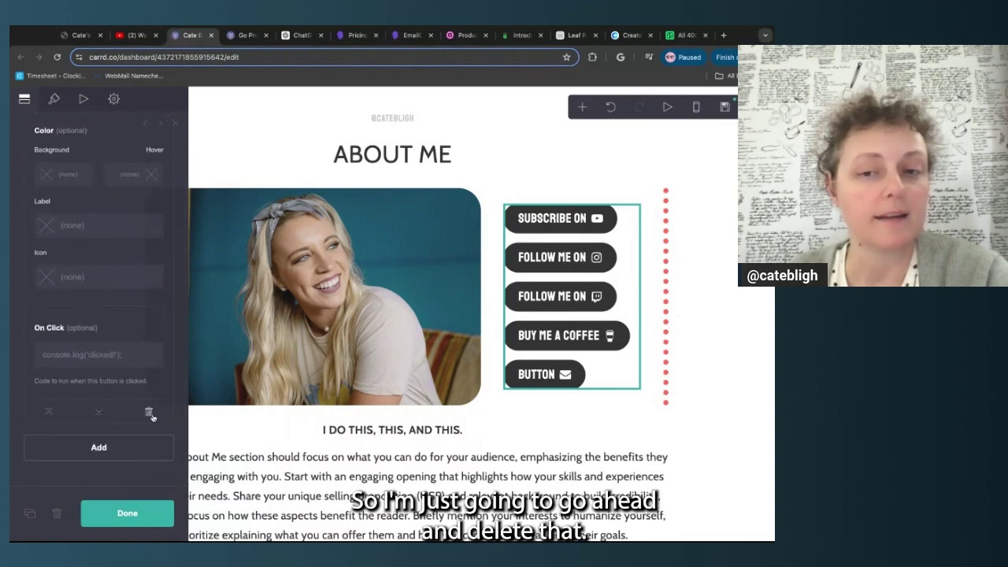
pyautogui.click(151, 416)
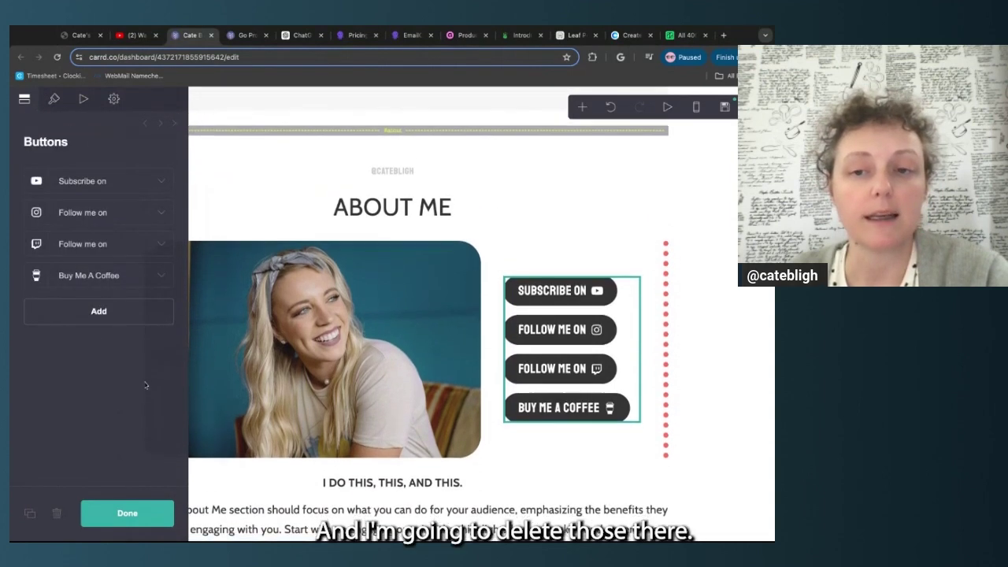
pyautogui.click(142, 513)
pyautogui.scroll(-3, 311, 353)
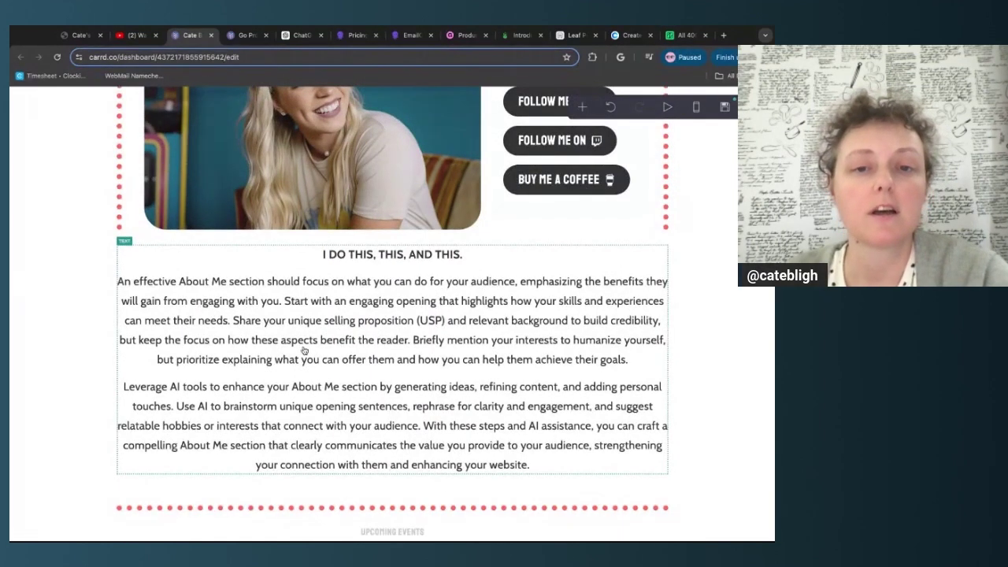
pyautogui.click(313, 337)
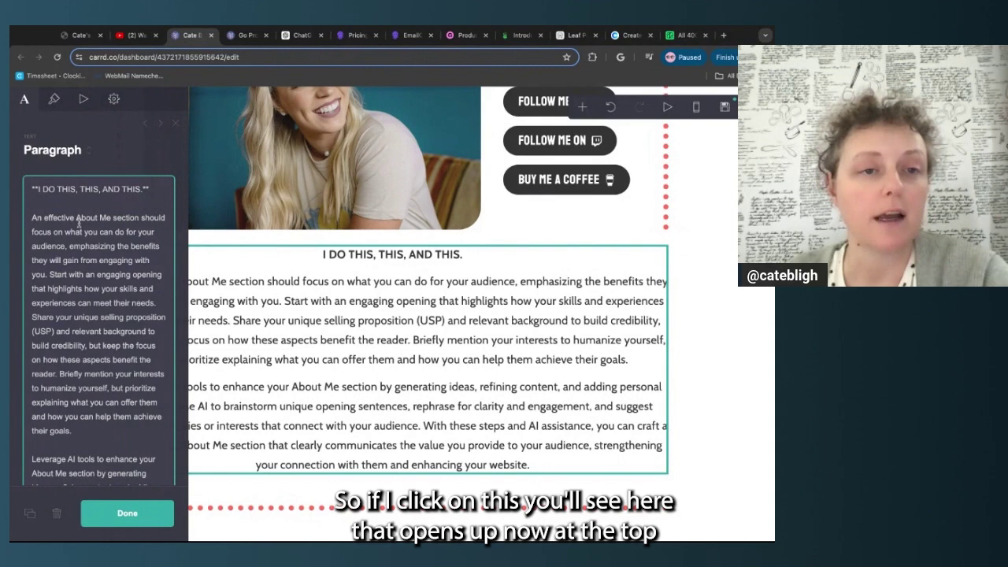
pyautogui.scroll(-4, 79, 223)
pyautogui.scroll(4, 63, 197)
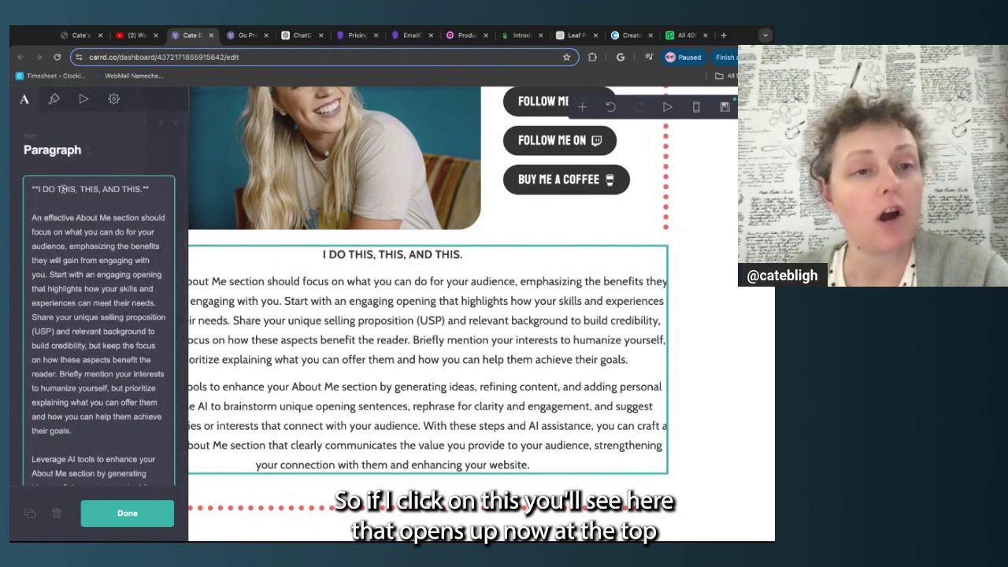
pyautogui.moveTo(36, 191); pyautogui.dragTo(143, 190)
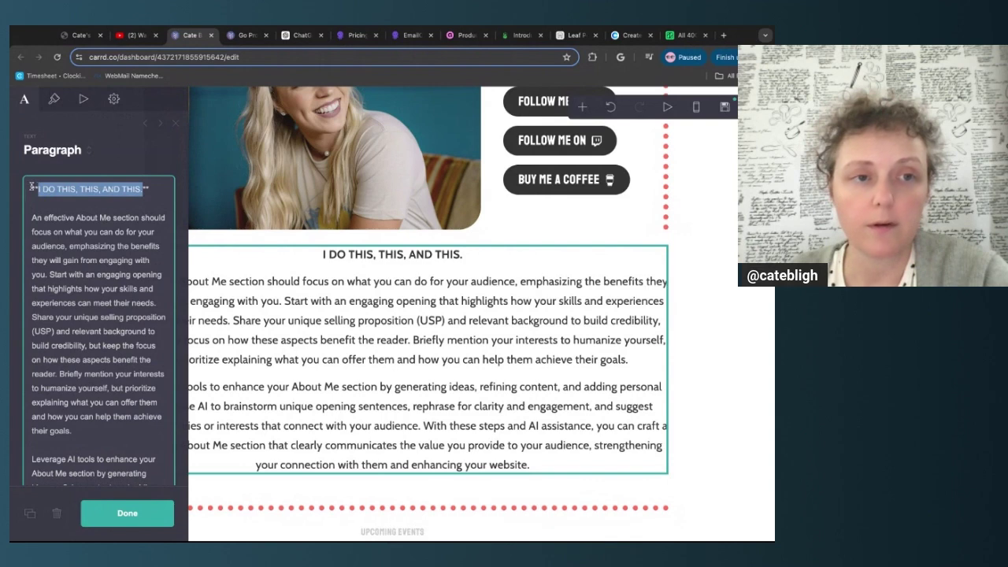
pyautogui.click(36, 189)
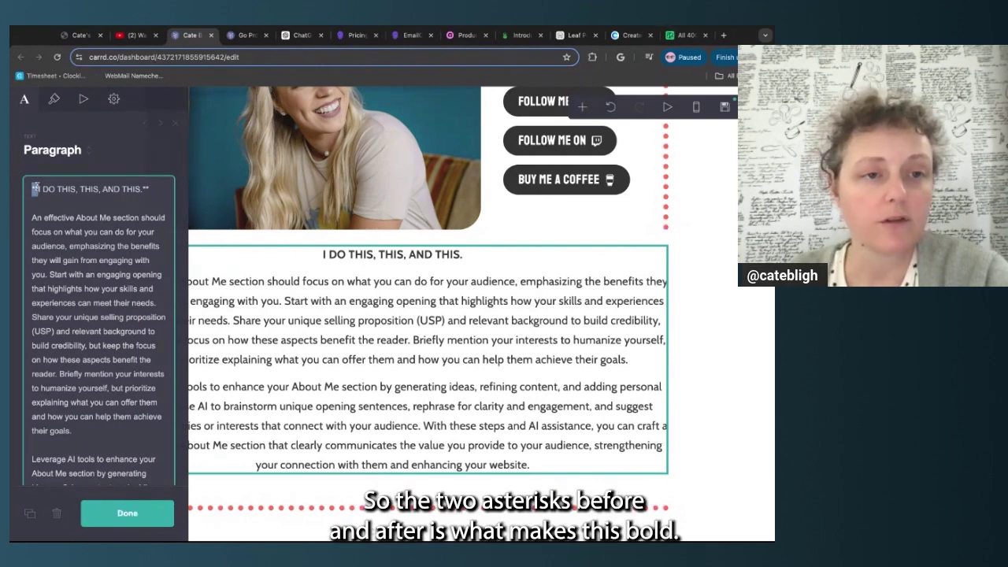
pyautogui.doubleClick(145, 189)
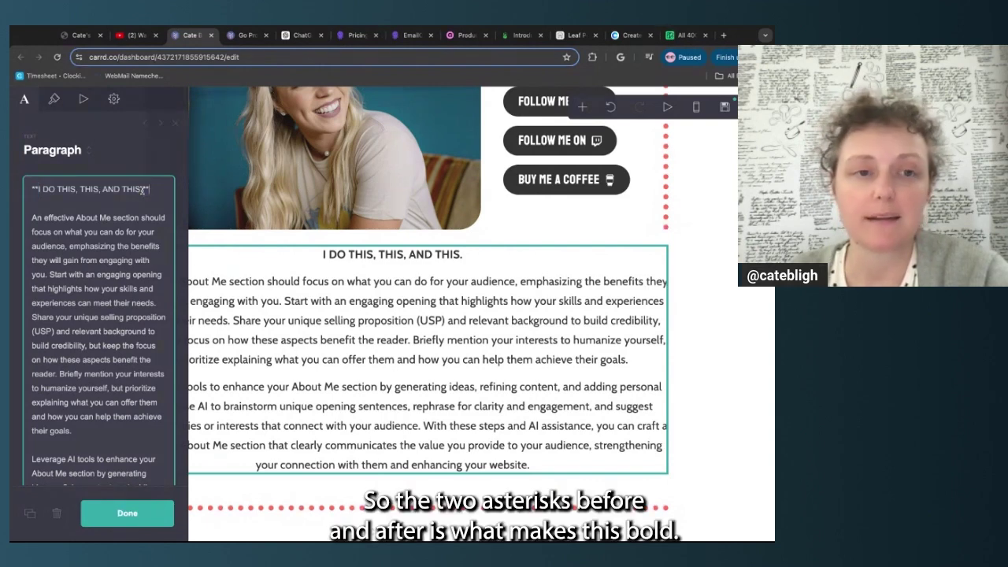
pyautogui.moveTo(38, 190); pyautogui.dragTo(141, 190)
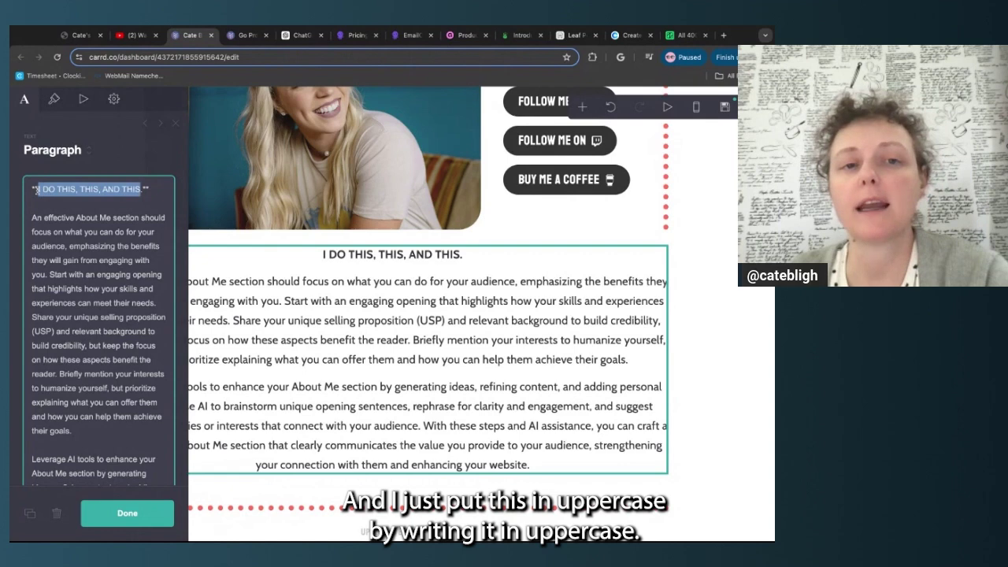
pyautogui.click(144, 190)
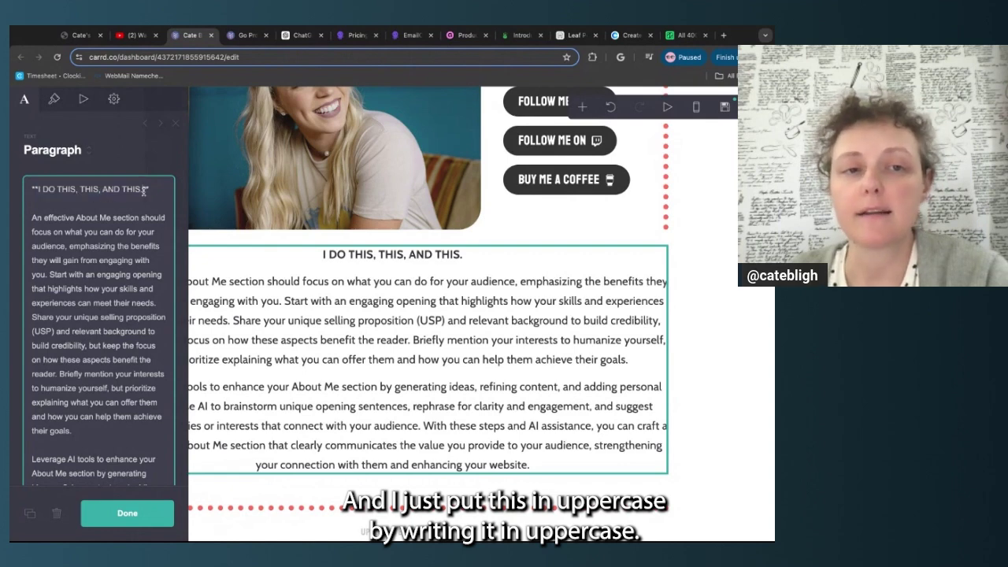
pyautogui.scroll(-6, 144, 191)
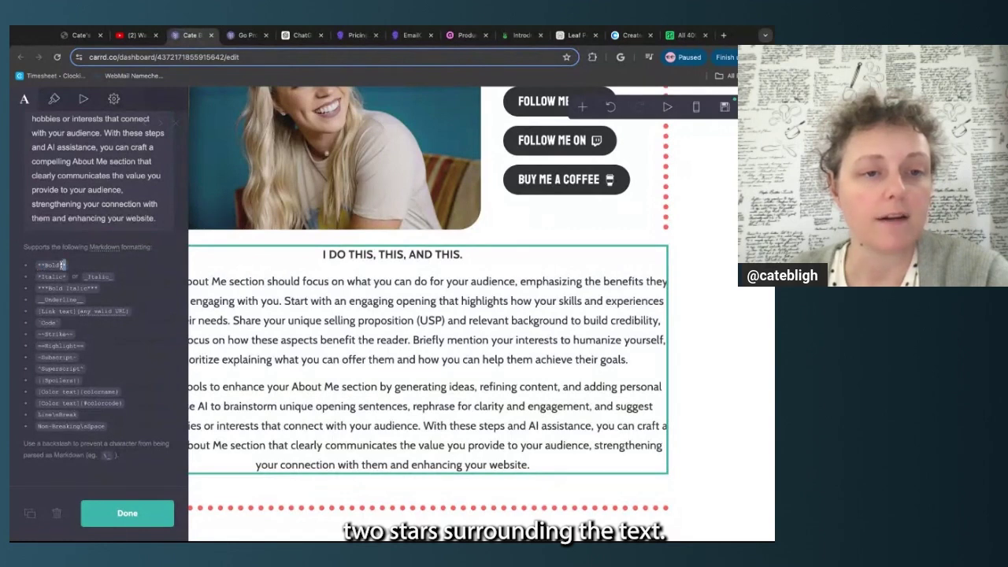
pyautogui.scroll(8, 76, 267)
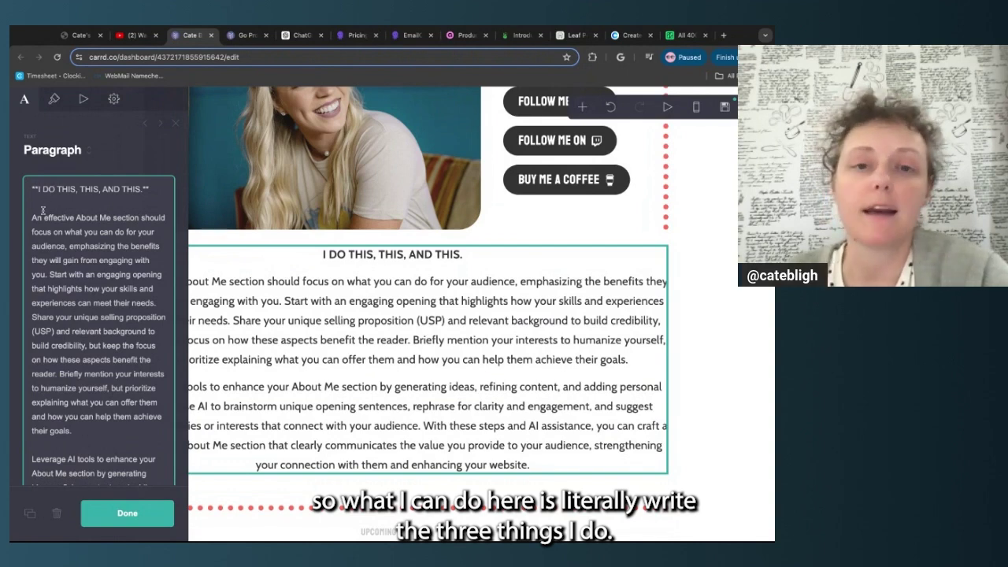
# Rewrite the bolded heading to 'I AM A WEBSITE DESIGNER, VLOGGER, AND PHOTOGRAPHER'
pyautogui.doubleClick(64, 190)
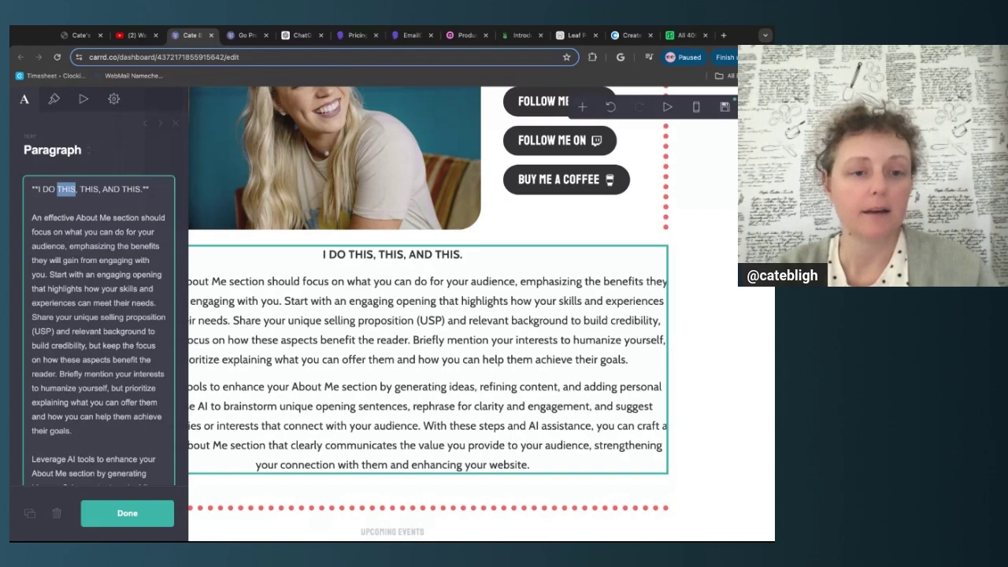
pyautogui.press('BackSpace')
pyautogui.press('BackSpace')
pyautogui.press('BackSpace')
pyautogui.press('BackSpace')
pyautogui.write('MAKE WEB')
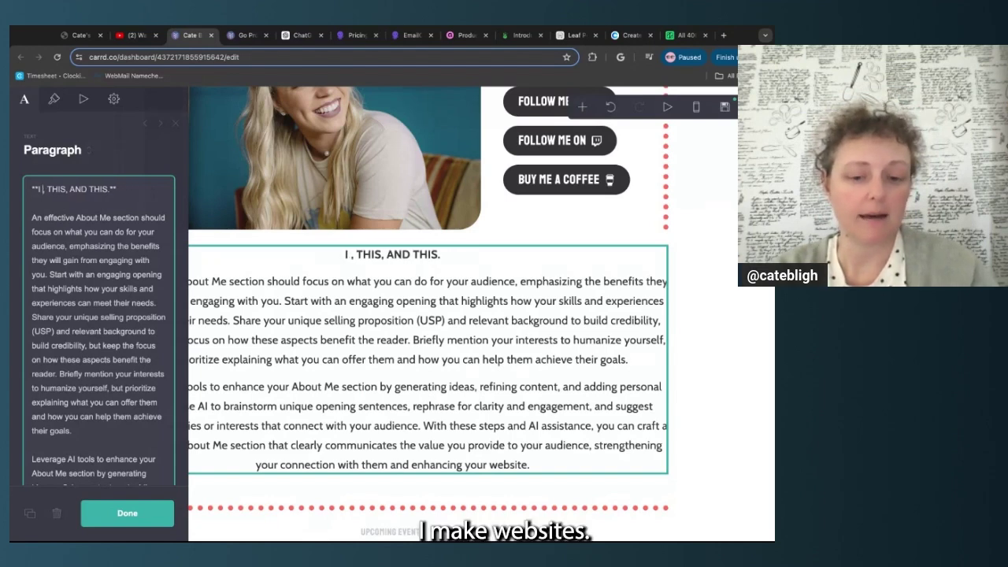
pyautogui.write('SITES')
pyautogui.write('PHOTOGRAPHY')
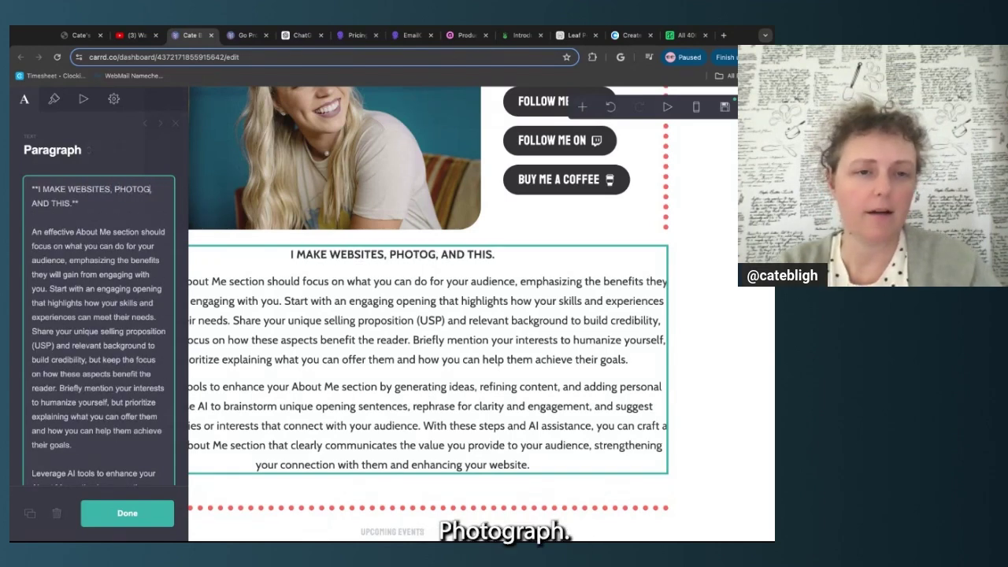
pyautogui.press('BackSpace')
pyautogui.write('NATURE')
pyautogui.doubleClick(41, 219)
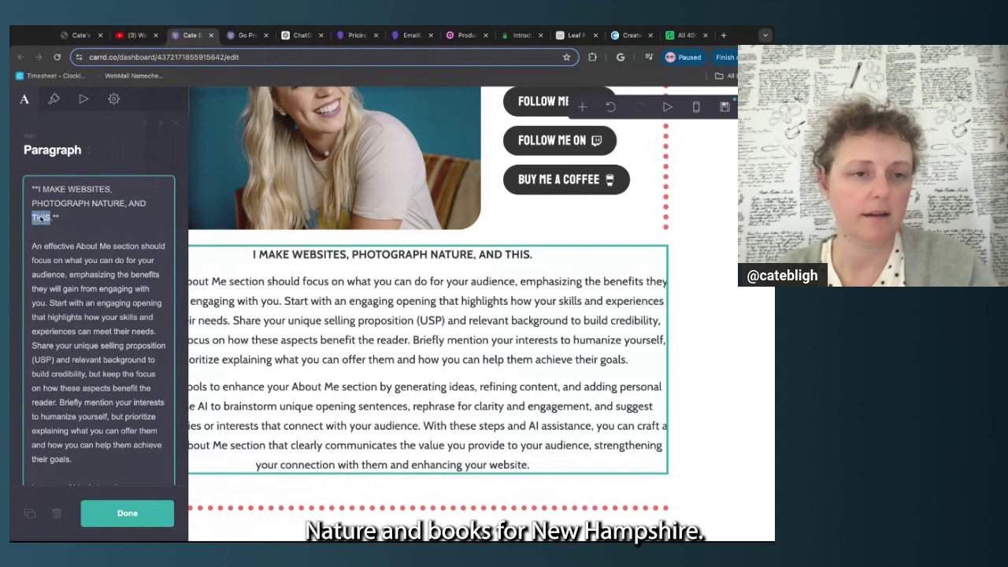
pyautogui.write('EXPLORE NEW H')
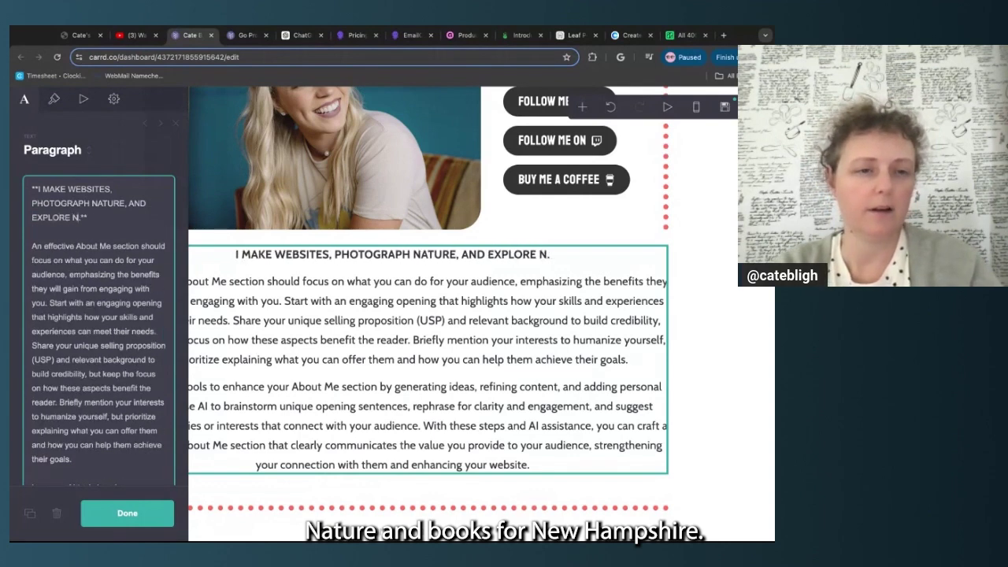
pyautogui.write('AMPSHIRE')
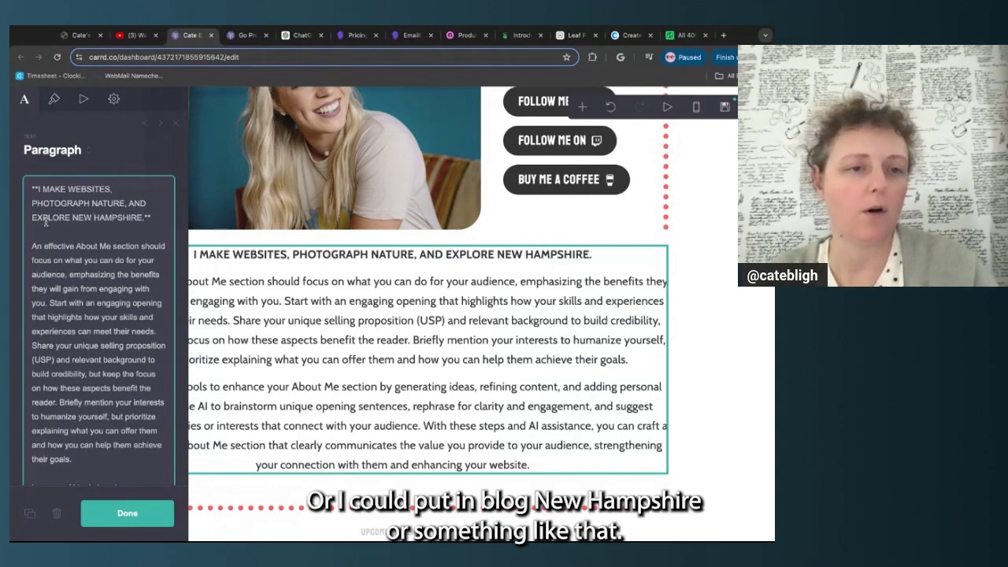
pyautogui.doubleClick(45, 219)
pyautogui.write('VLOG')
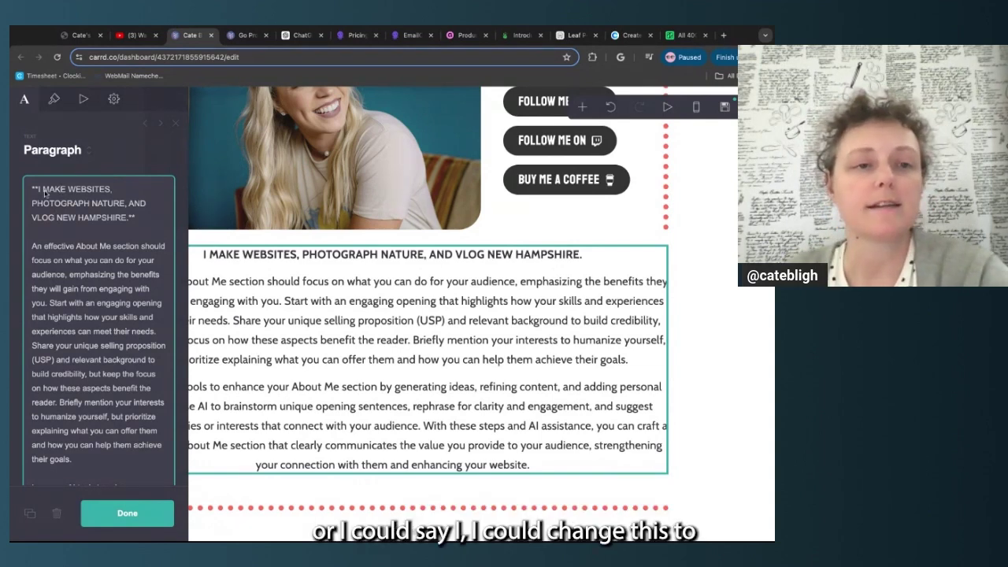
pyautogui.moveTo(43, 192); pyautogui.dragTo(128, 219)
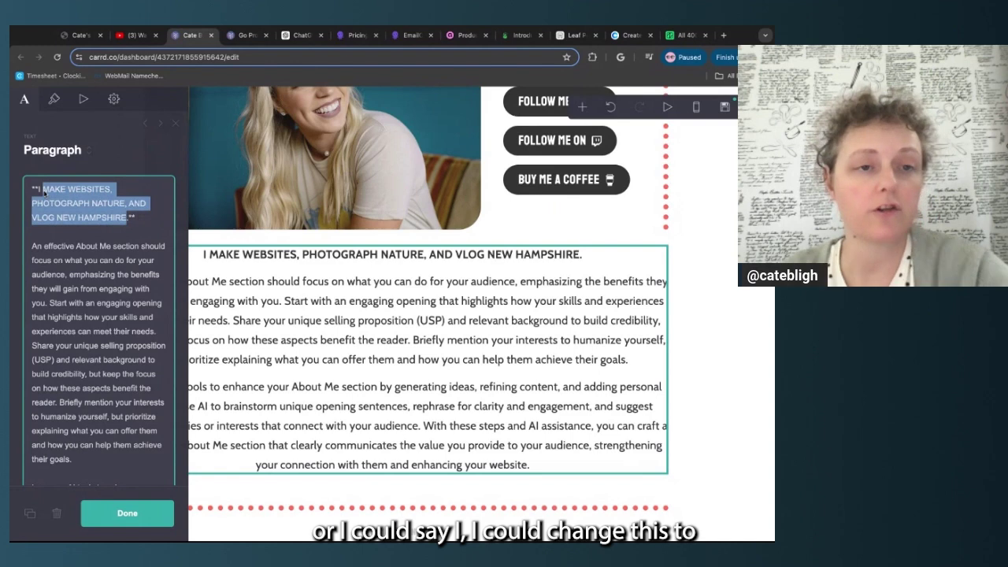
pyautogui.write('AM A ')
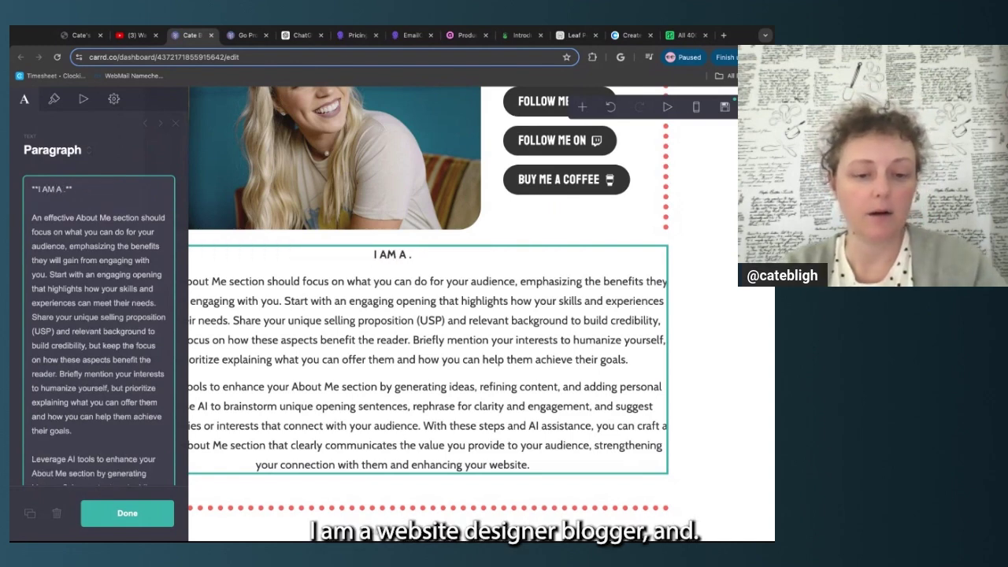
pyautogui.write('WEBSITE DESIGN')
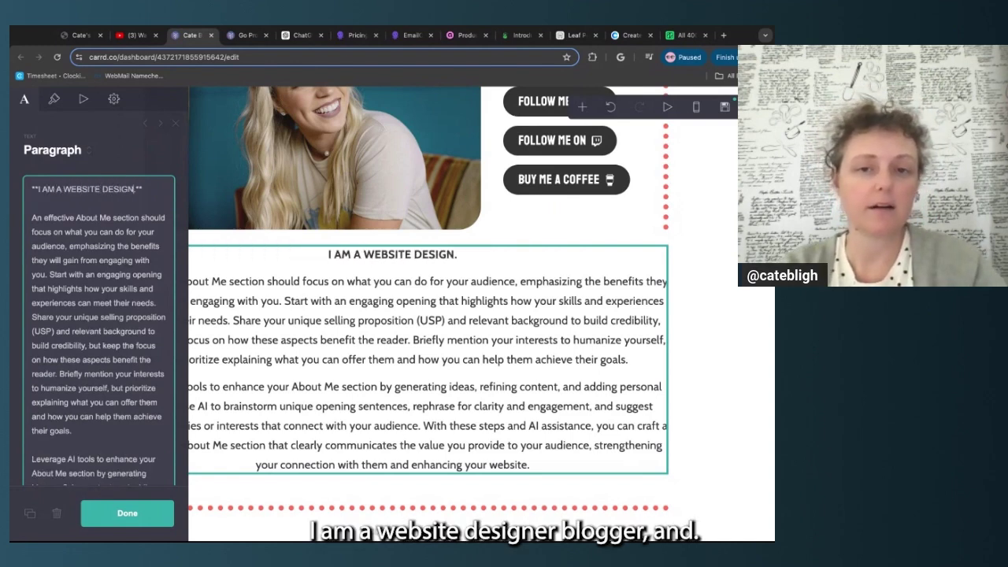
pyautogui.write('ER, VLOGGER, AND PHOTOG')
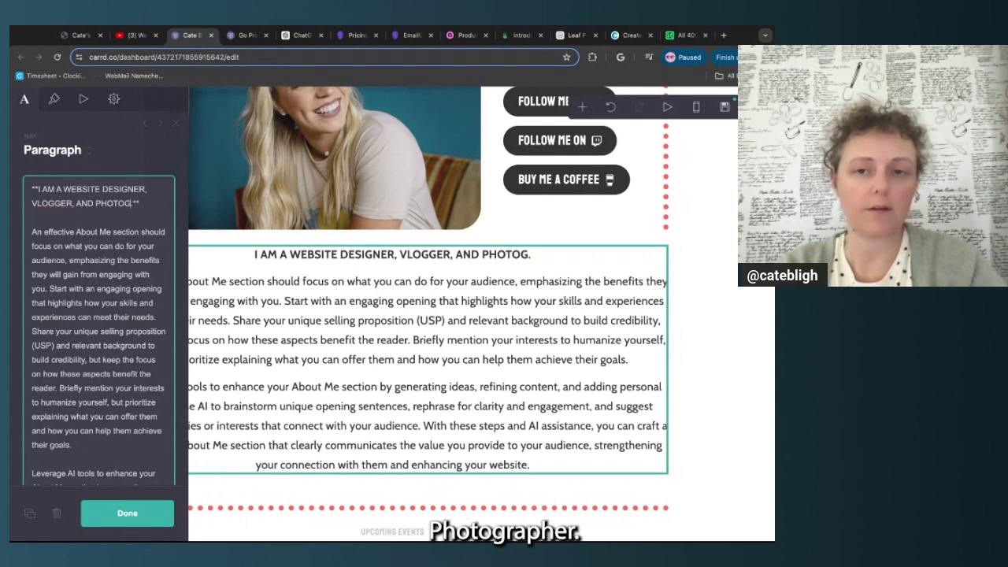
pyautogui.write('RAPHER')
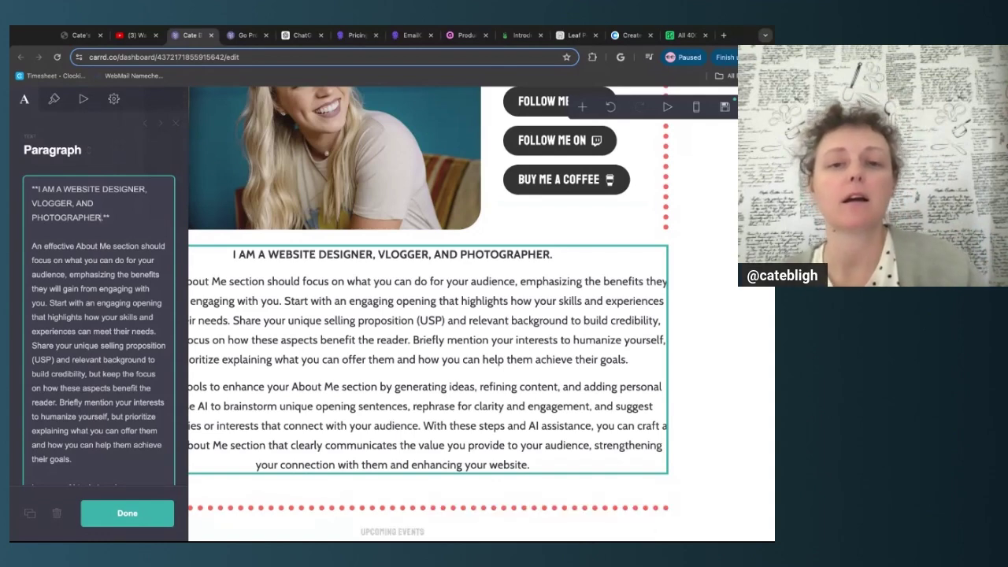
pyautogui.click(360, 387)
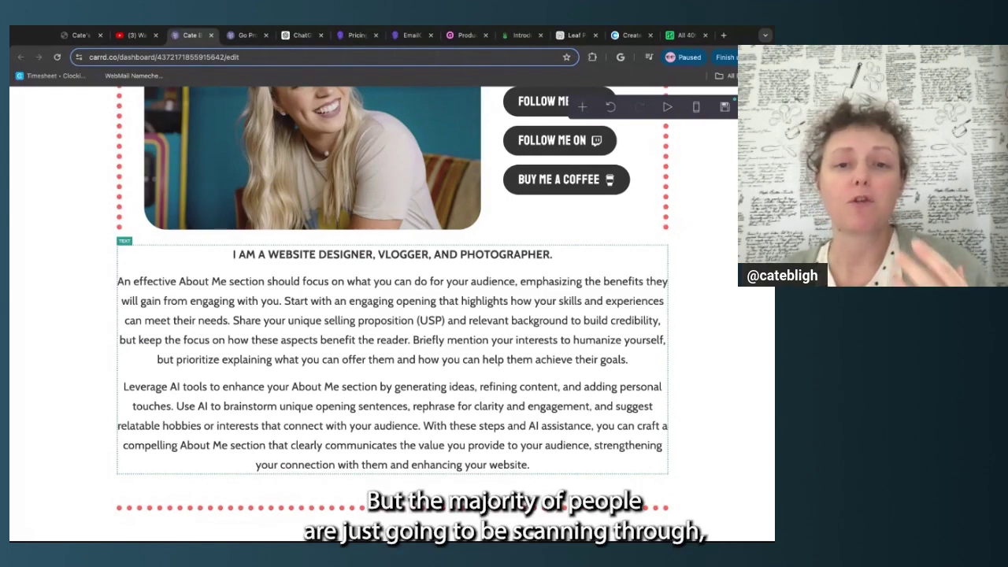
pyautogui.scroll(3, 392, 315)
pyautogui.scroll(-3, 392, 315)
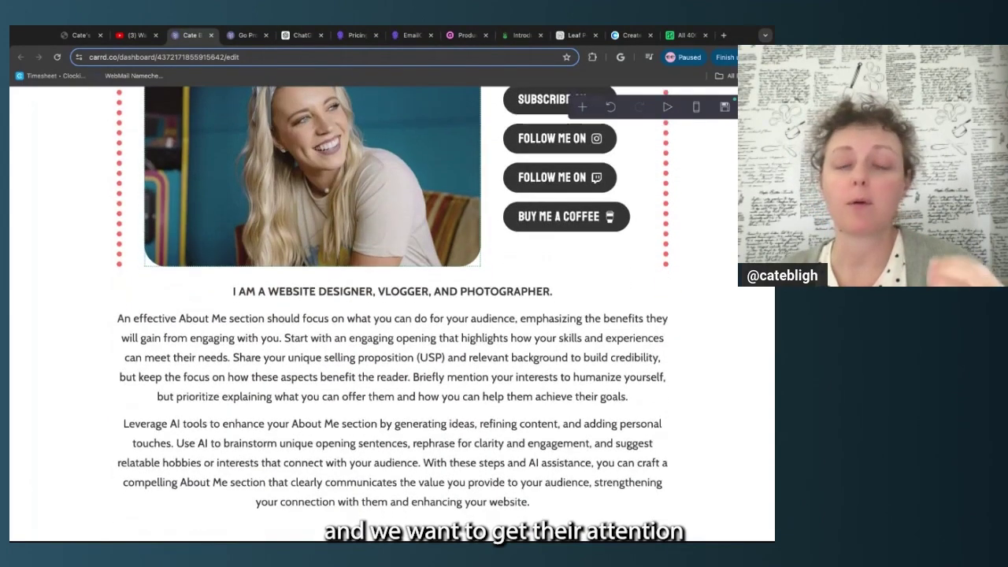
pyautogui.scroll(-1, 312, 212)
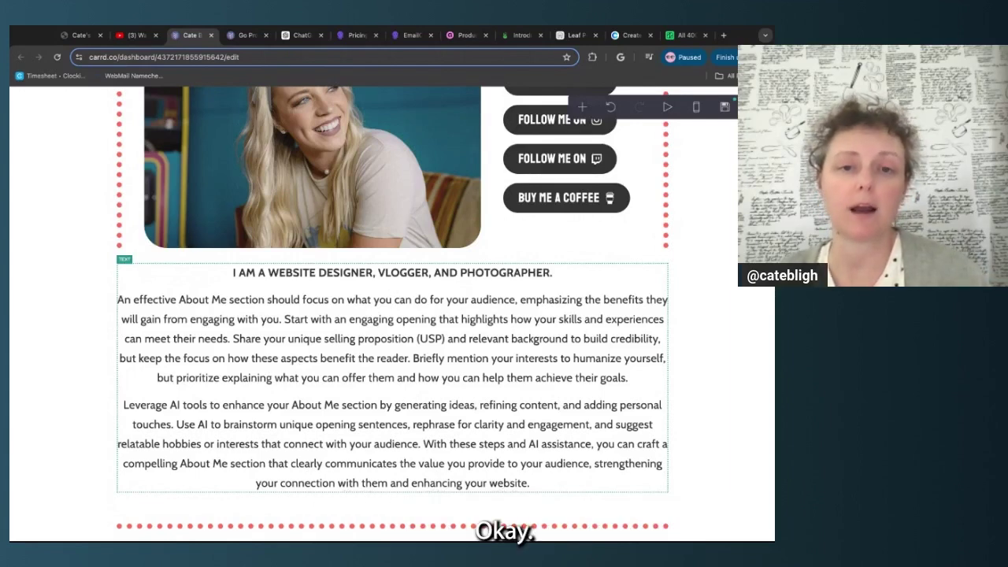
pyautogui.scroll(1, 394, 299)
pyautogui.click(394, 299)
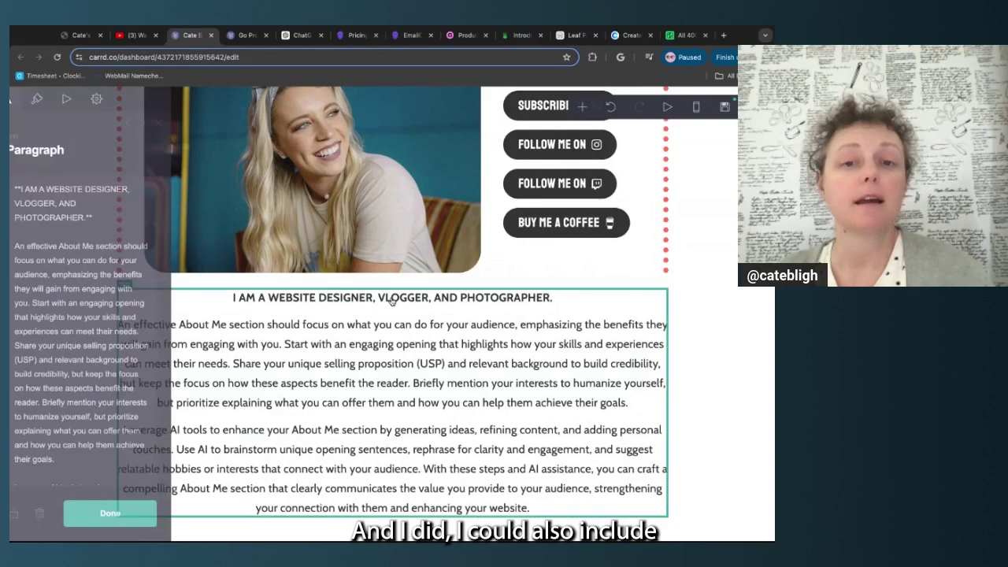
pyautogui.click(103, 217)
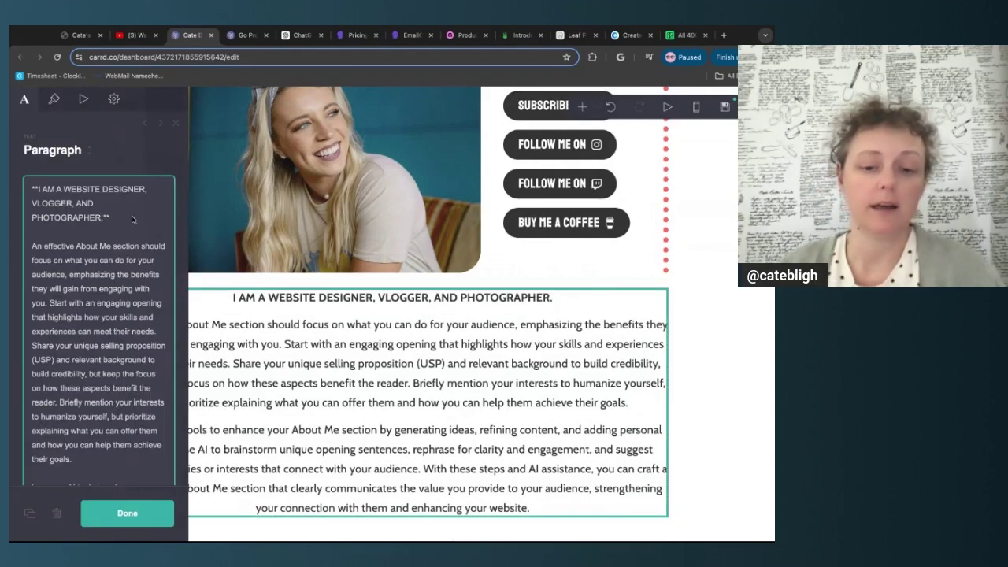
pyautogui.write('LIVING IN NEW')
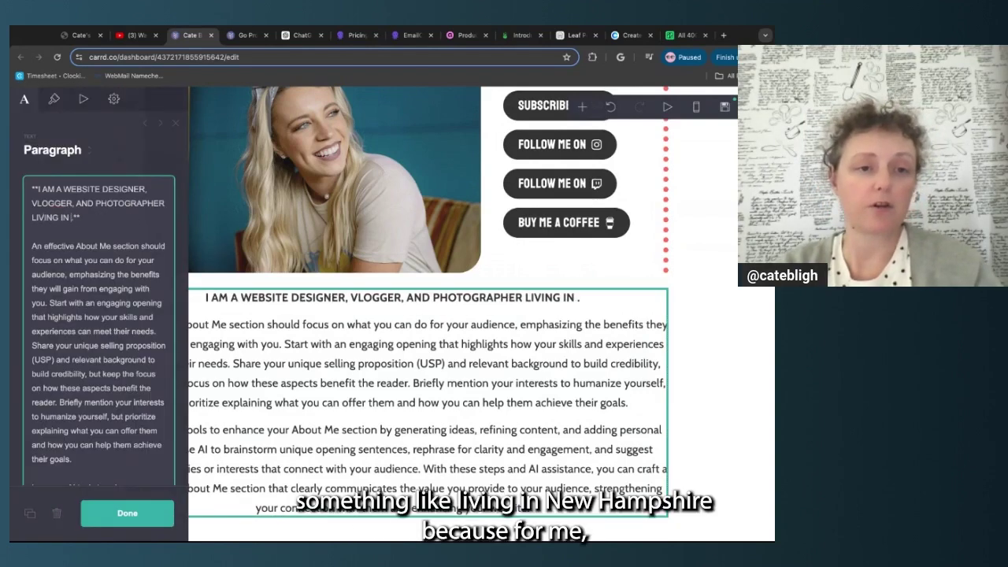
pyautogui.write(' HAMPSHIRE')
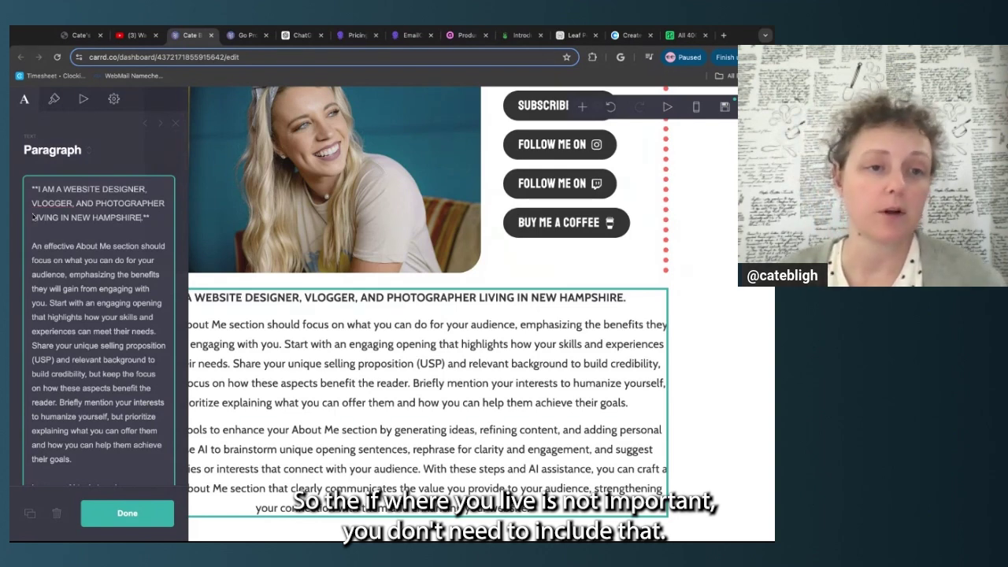
pyautogui.moveTo(144, 218); pyautogui.dragTo(32, 218)
pyautogui.press('BackSpace')
pyautogui.press('BackSpace')
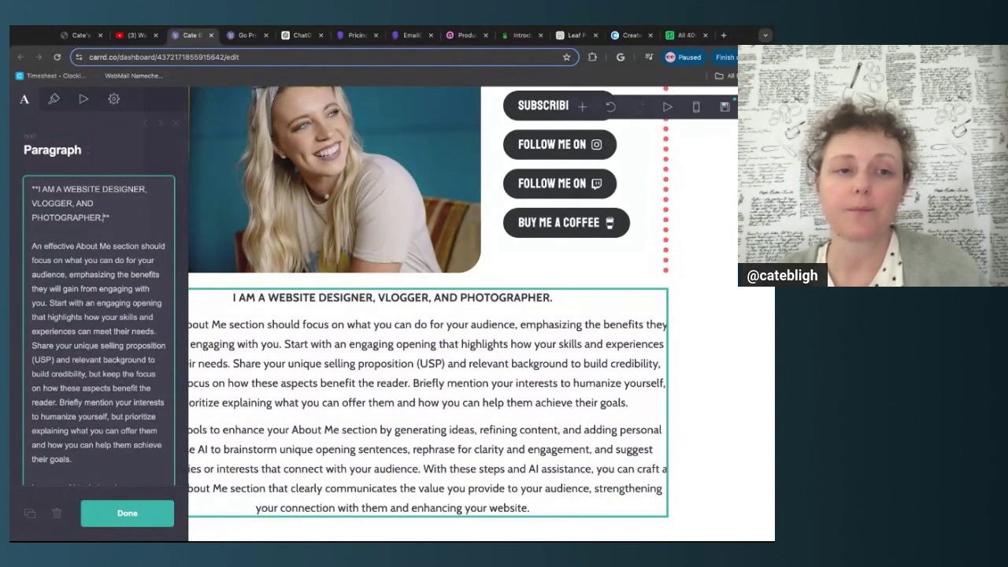
pyautogui.scroll(-3, 42, 272)
pyautogui.scroll(-3, 42, 272)
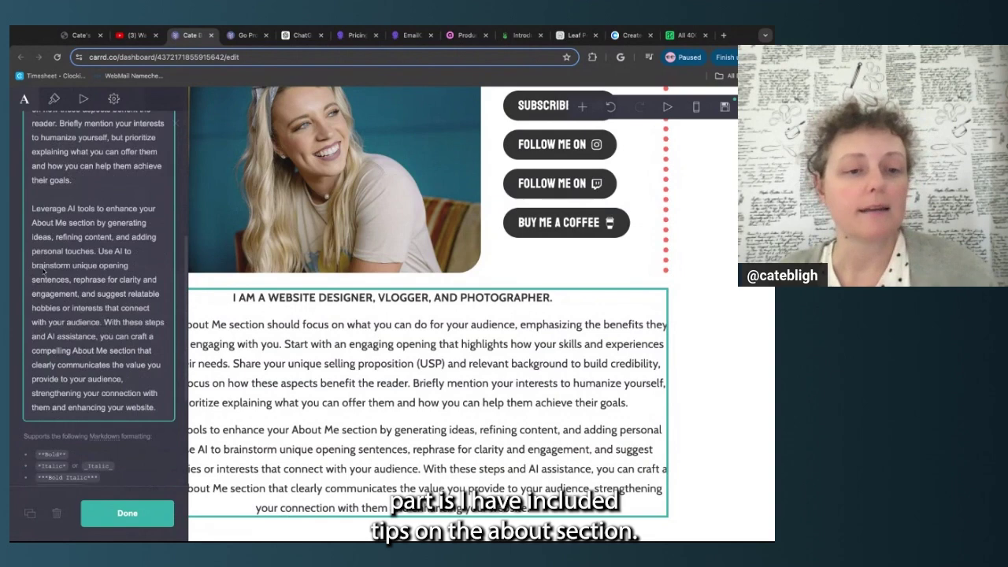
pyautogui.scroll(4, 42, 272)
pyautogui.scroll(-4, 61, 159)
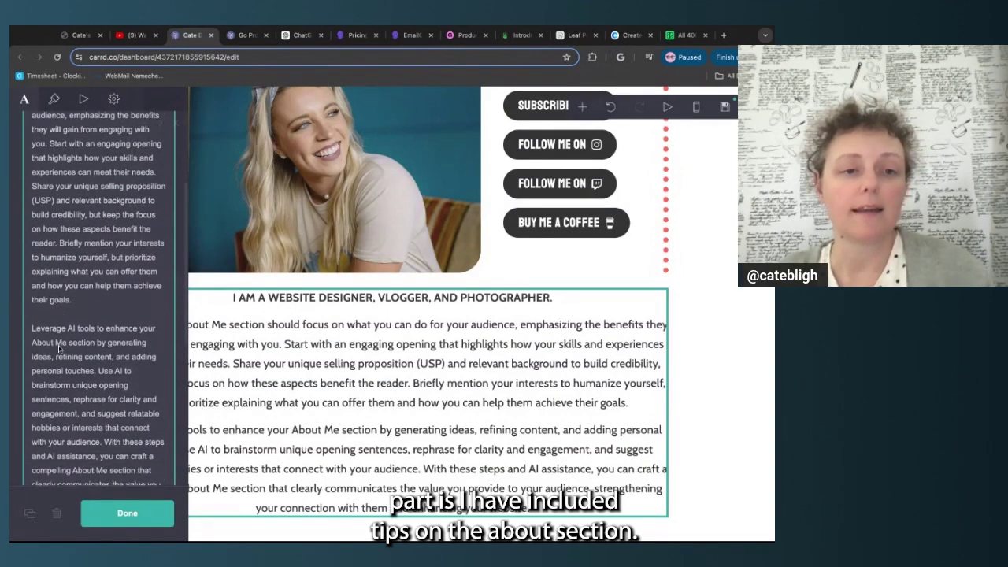
pyautogui.scroll(6, 99, 299)
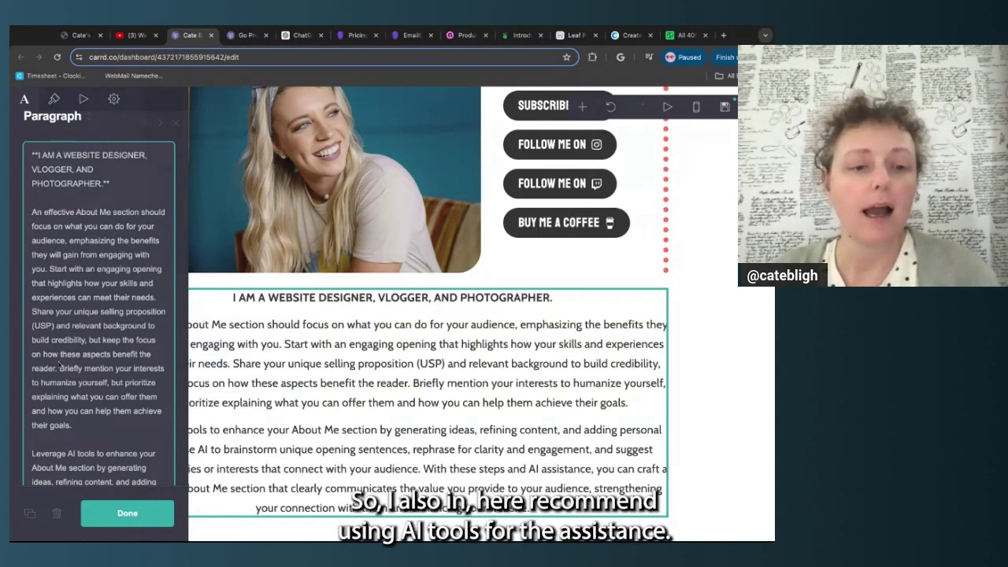
pyautogui.scroll(-8, 63, 359)
pyautogui.scroll(2, 58, 368)
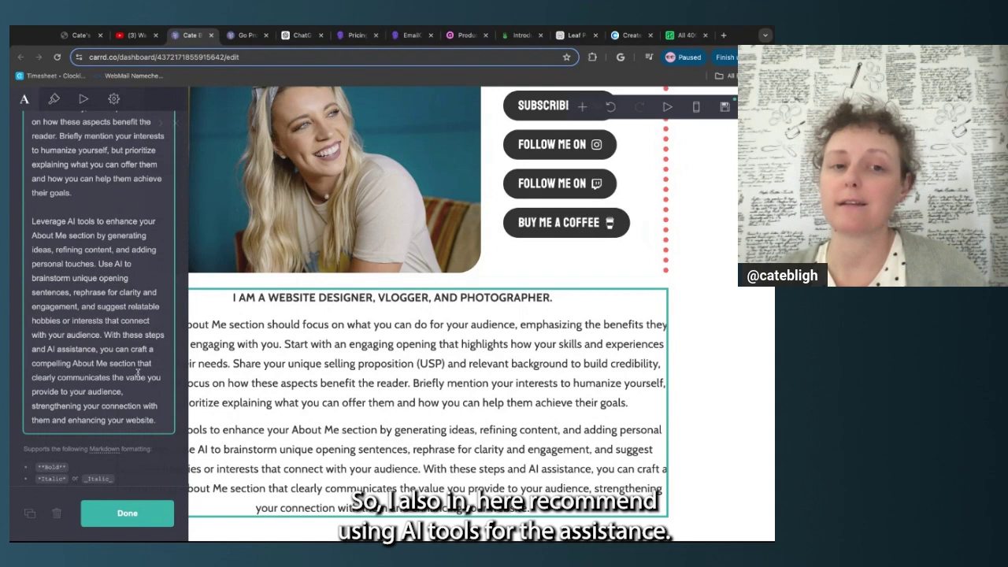
pyautogui.scroll(3, 98, 299)
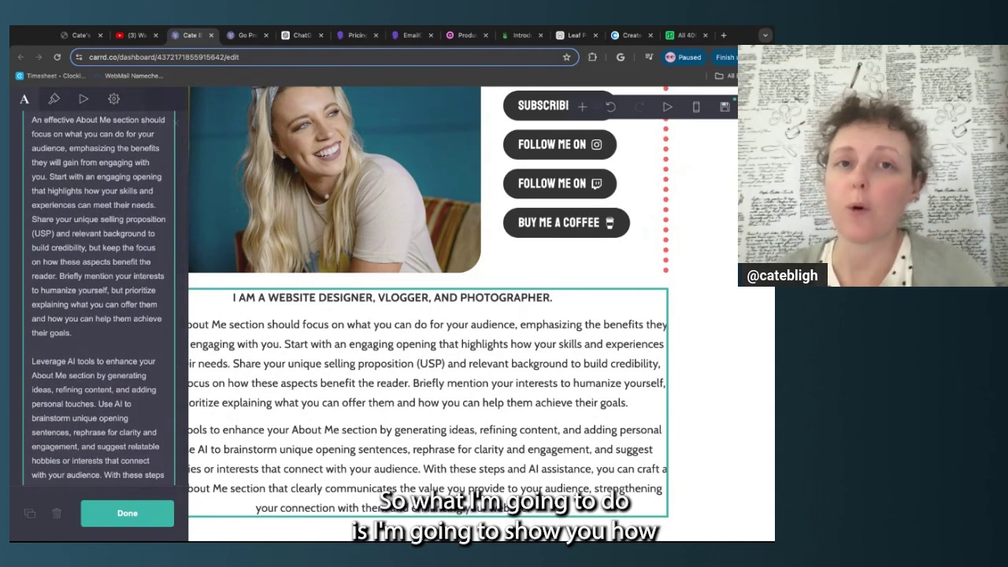
pyautogui.scroll(2, 98, 299)
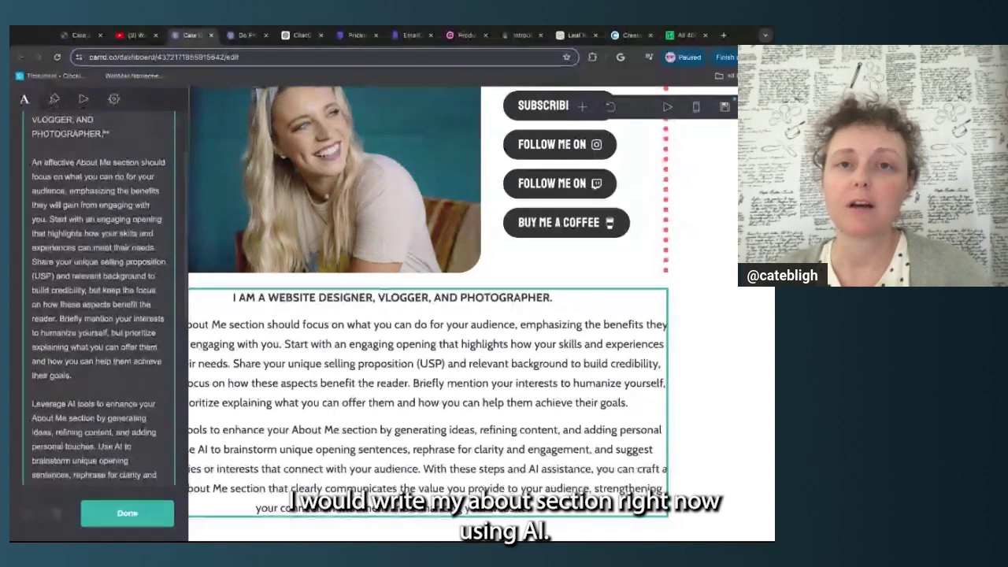
pyautogui.scroll(1, 98, 300)
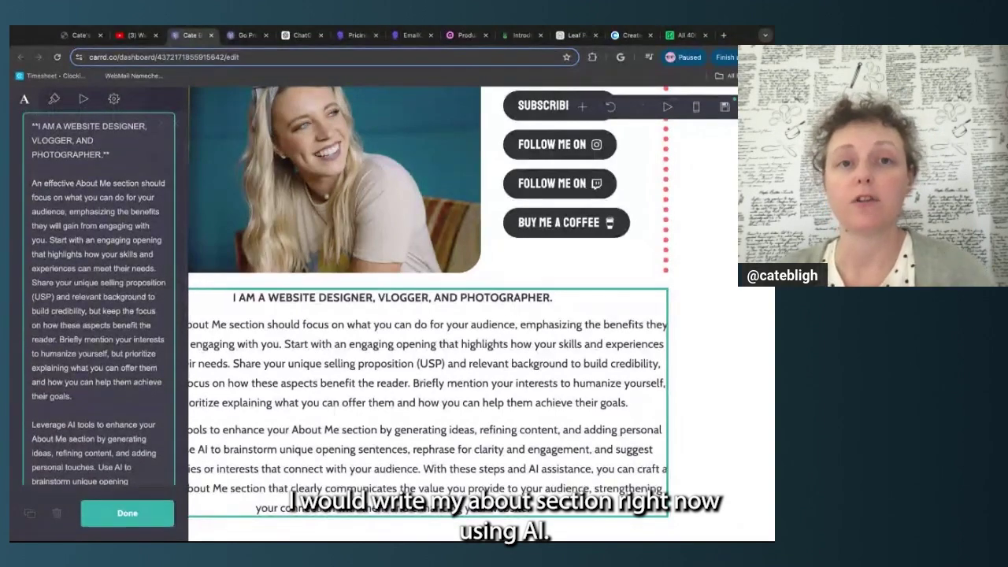
# Copy the first About Me body paragraph and switch to the ChatGPT tab
pyautogui.tripleClick(96, 396)
pyautogui.hotkey('ctrl', 'c')
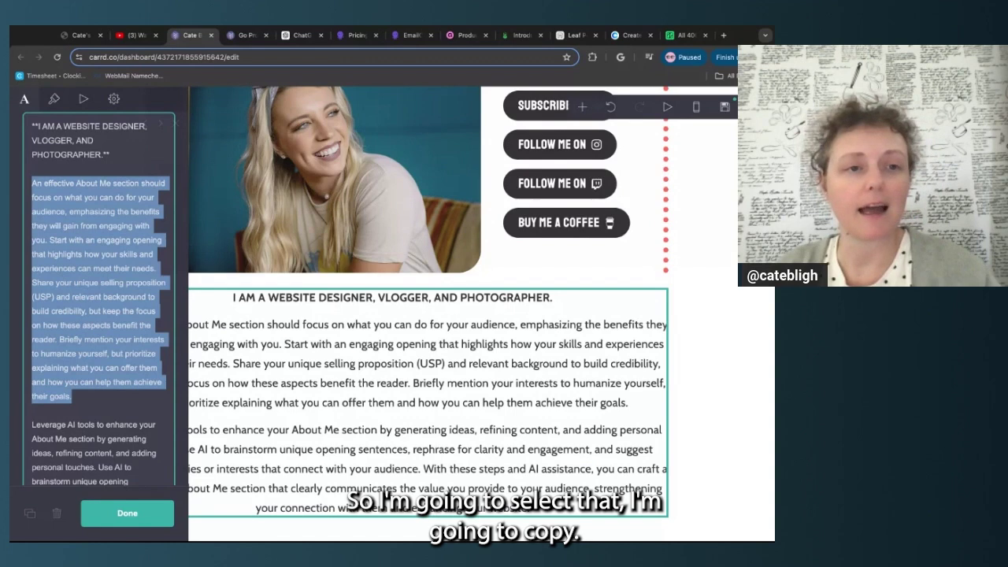
pyautogui.click(37, 183)
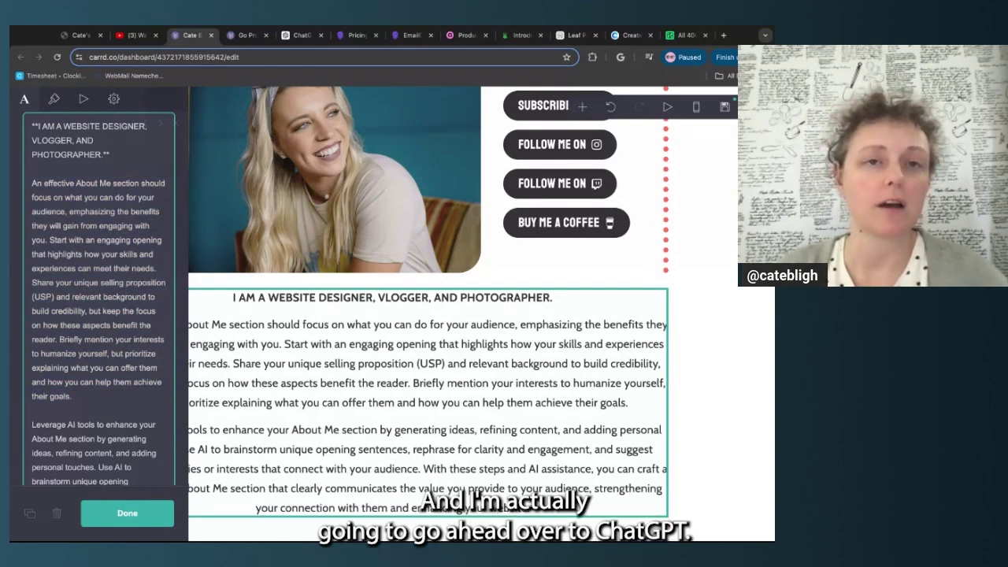
pyautogui.click(302, 35)
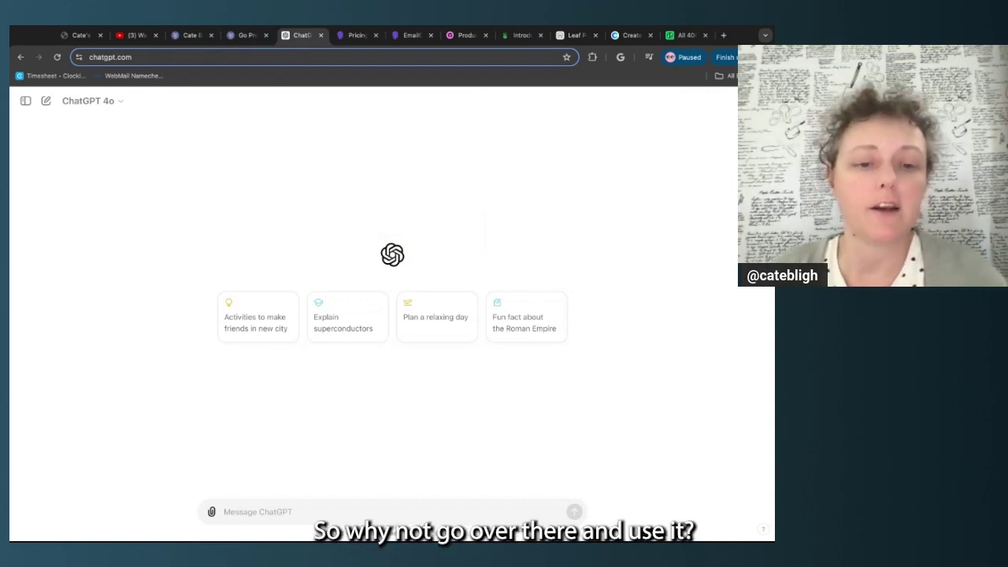
# Paste the About Me guidance into a new ChatGPT message and request two About page paragraphs
pyautogui.click(302, 512)
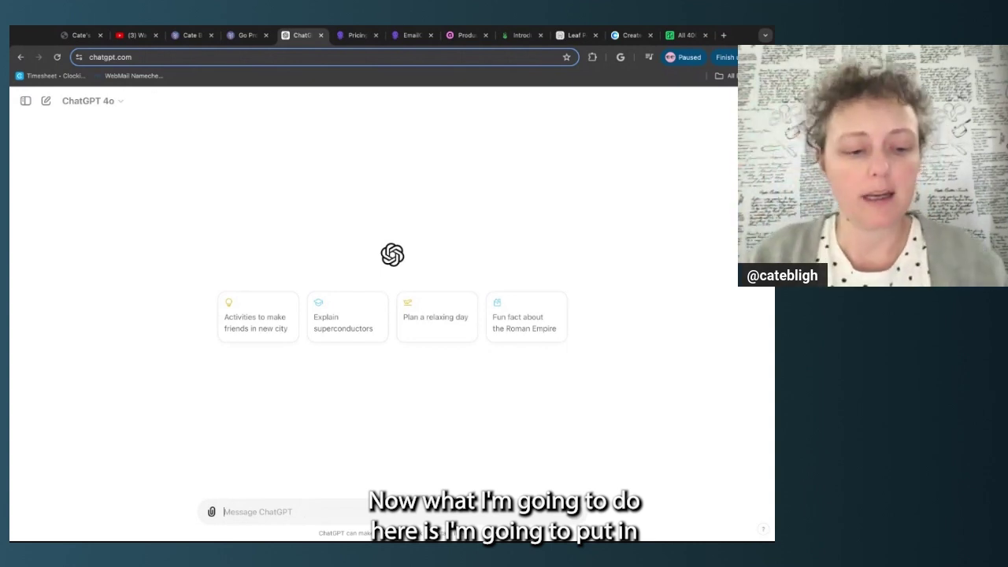
pyautogui.hotkey('ctrl', 'v')
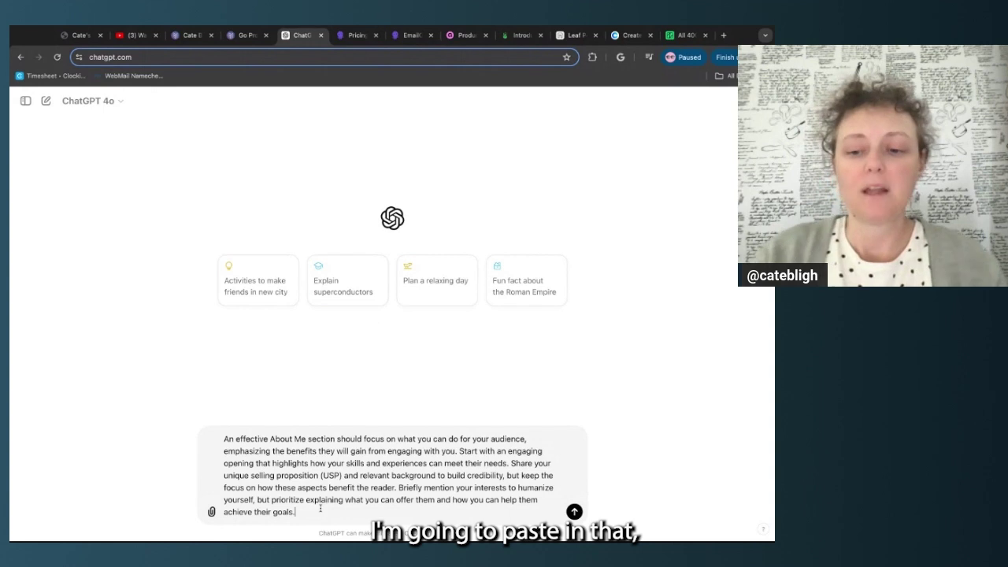
pyautogui.write('I n')
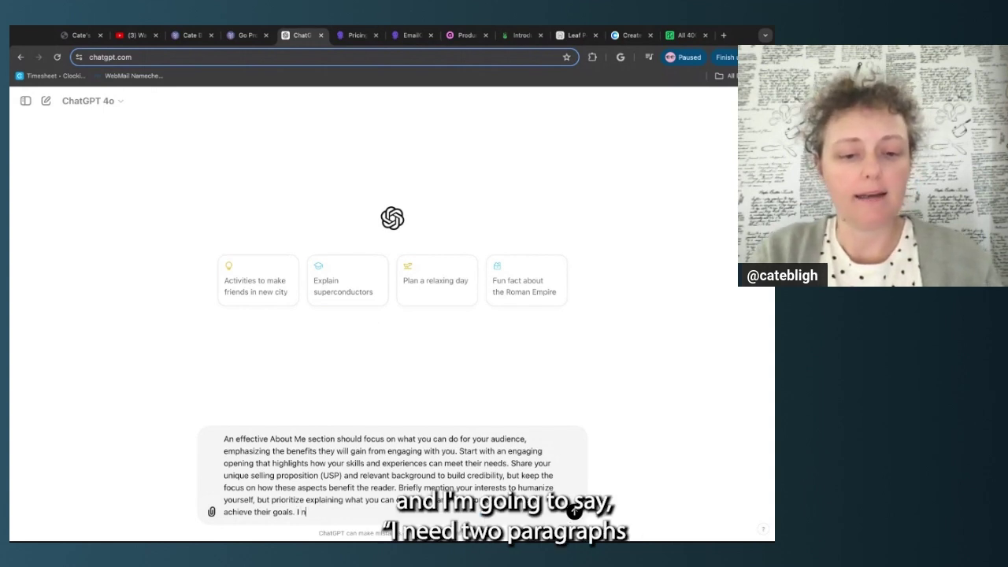
pyautogui.write('eed two pa')
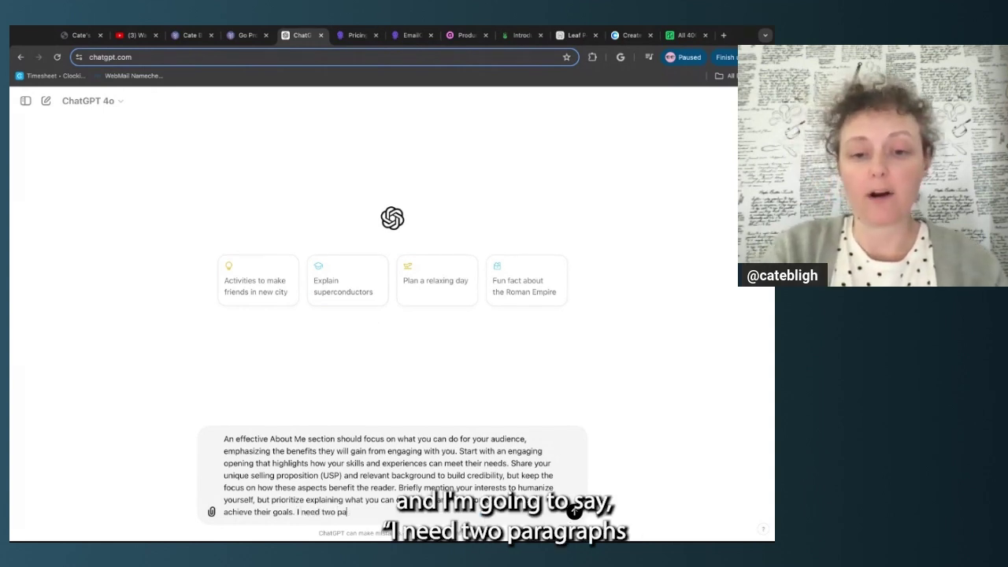
pyautogui.write('ragraphs for my ')
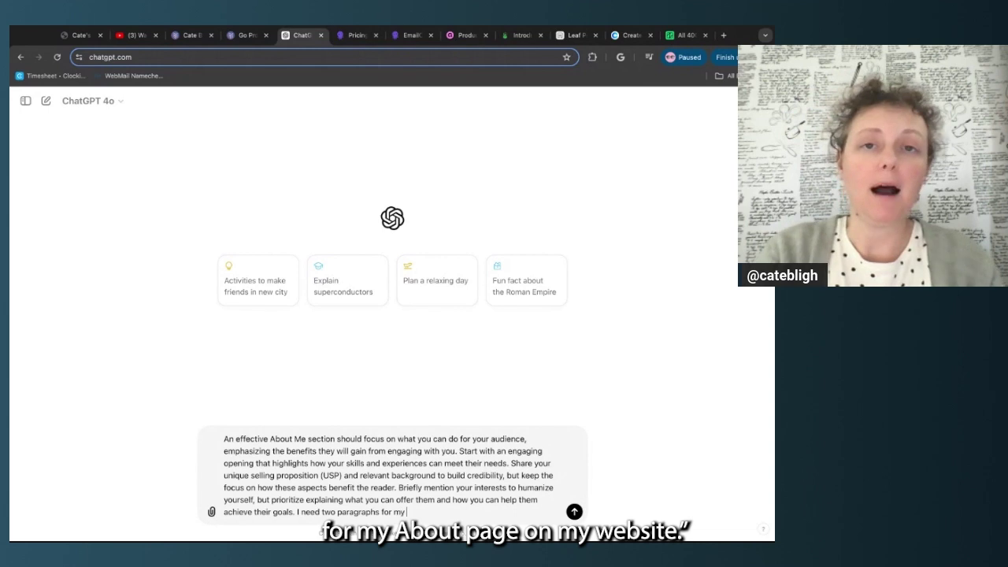
pyautogui.write('about page on')
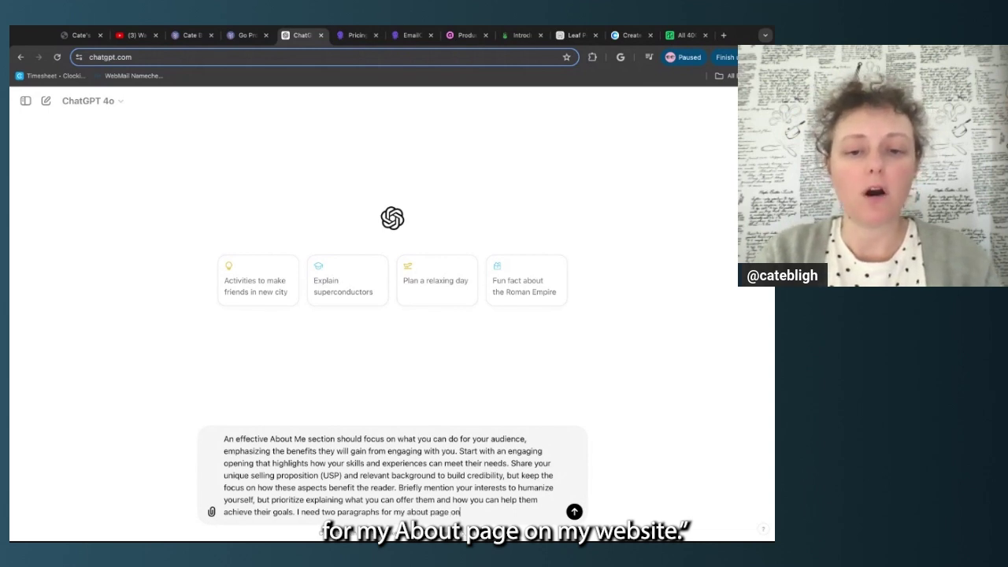
pyautogui.write(' my website.')
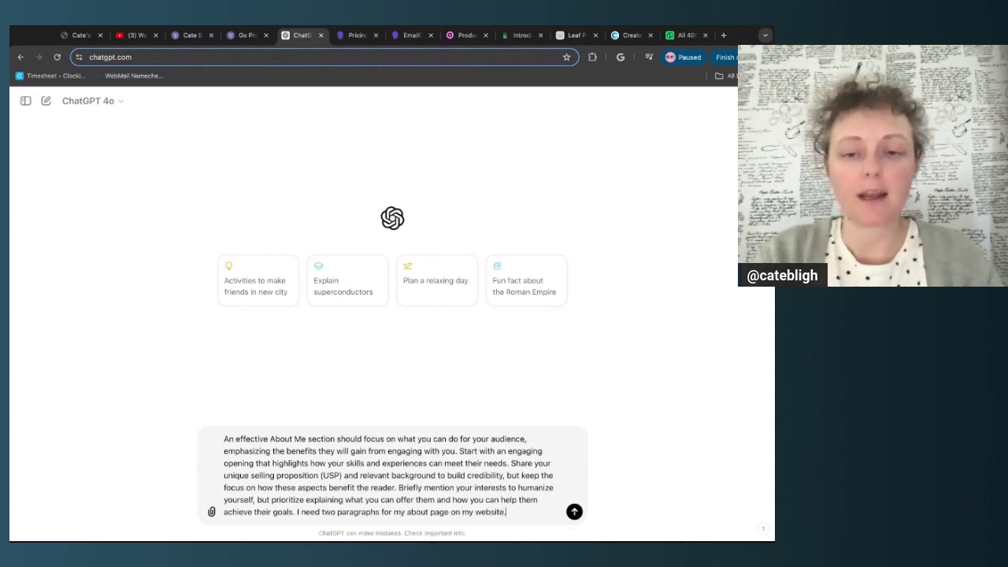
pyautogui.hotkey('shift', 'Return')
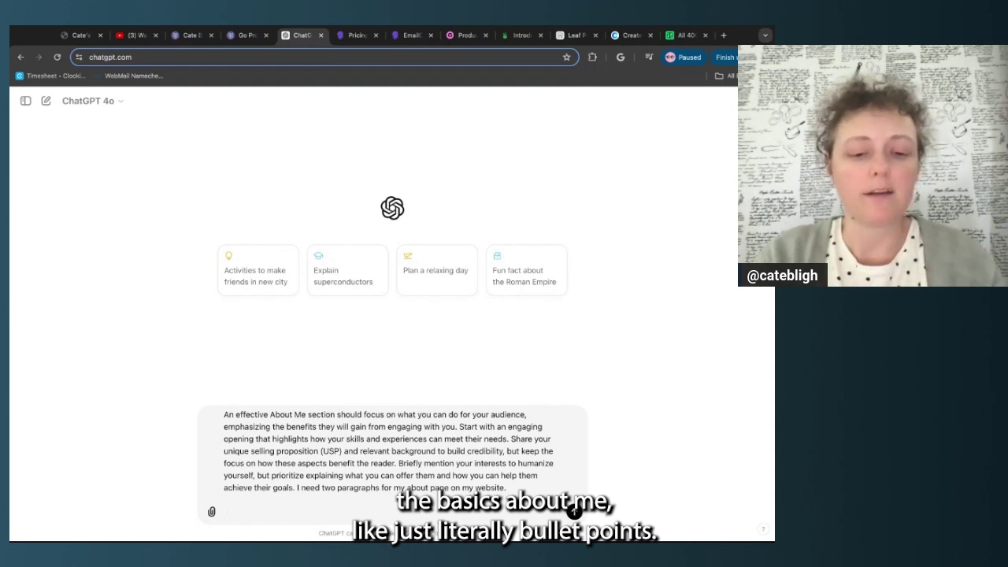
# Add the creator's name and a line about designing Squarespace and Carrd sites for creators
pyautogui.write('Cate Bligh')
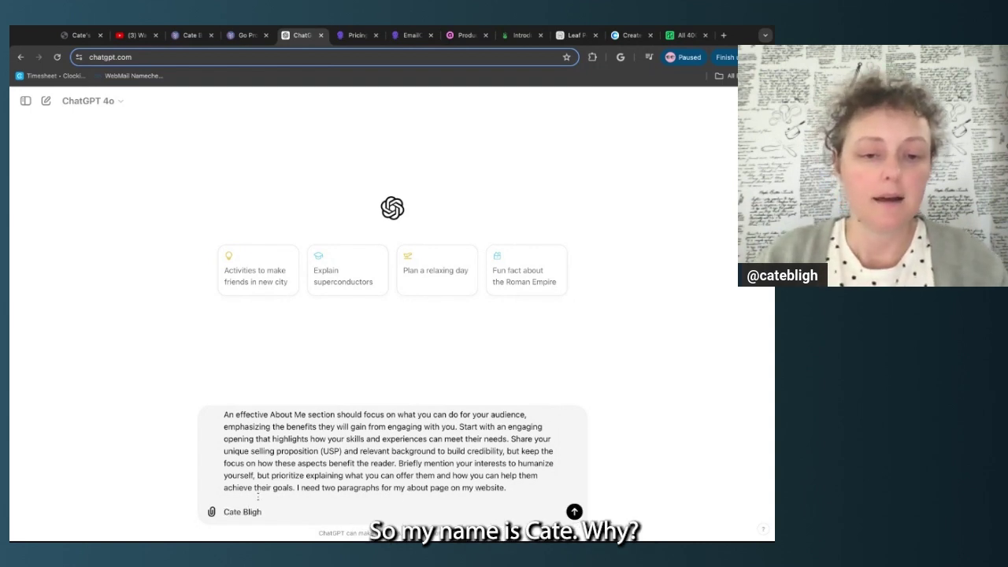
pyautogui.scroll(-1, 266, 506)
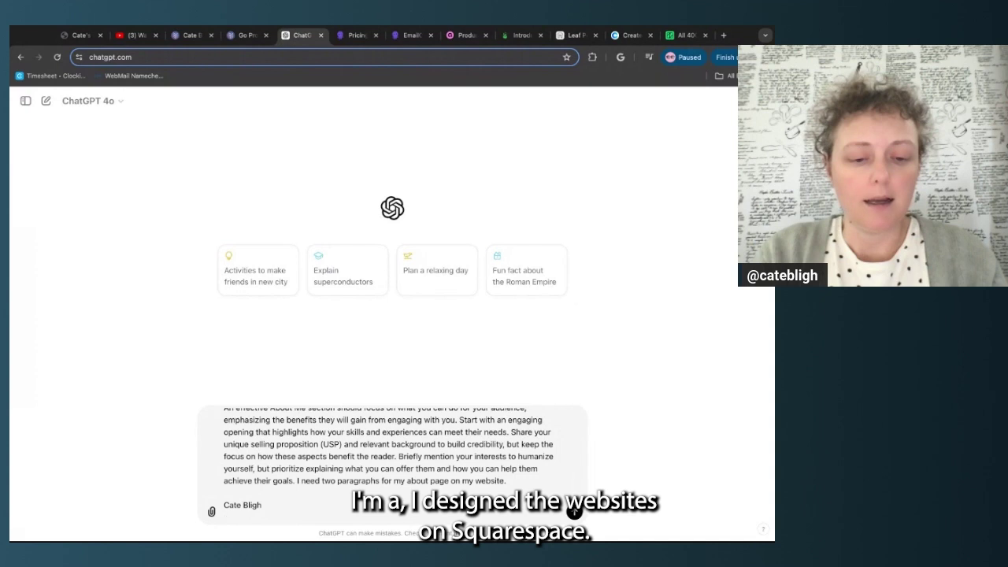
pyautogui.write('I design websit')
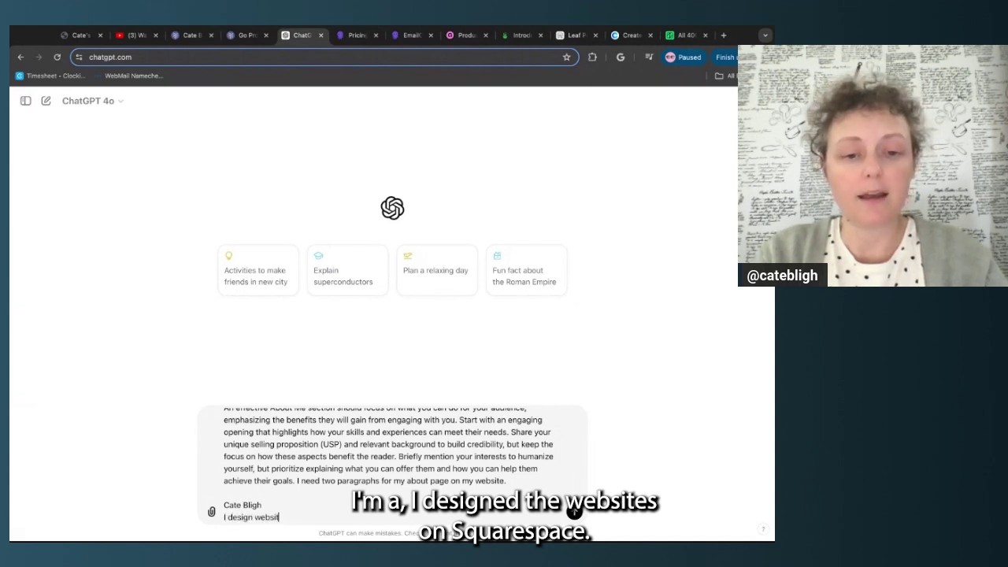
pyautogui.write('es on Sa')
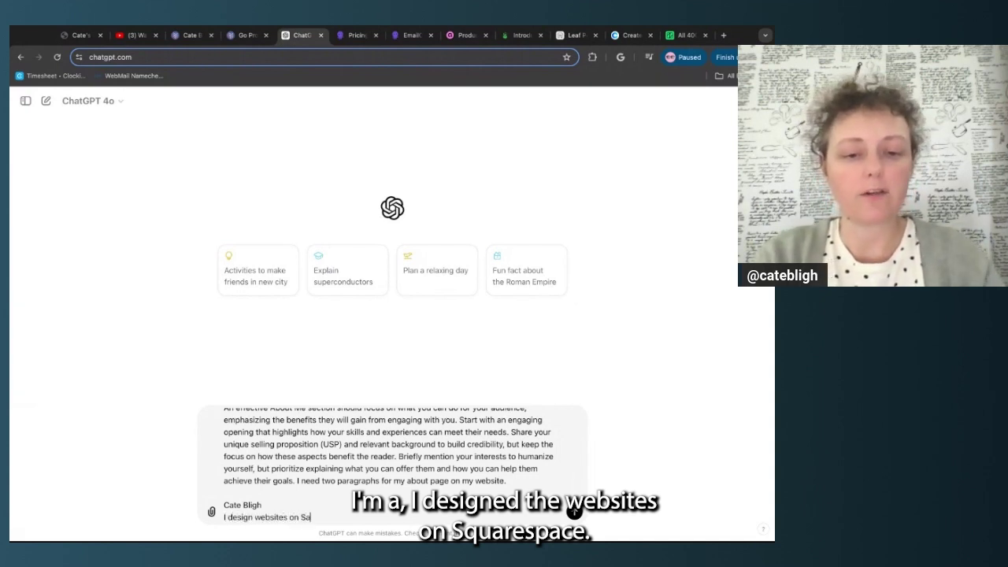
pyautogui.press('BackSpace')
pyautogui.write('quarespace and Car')
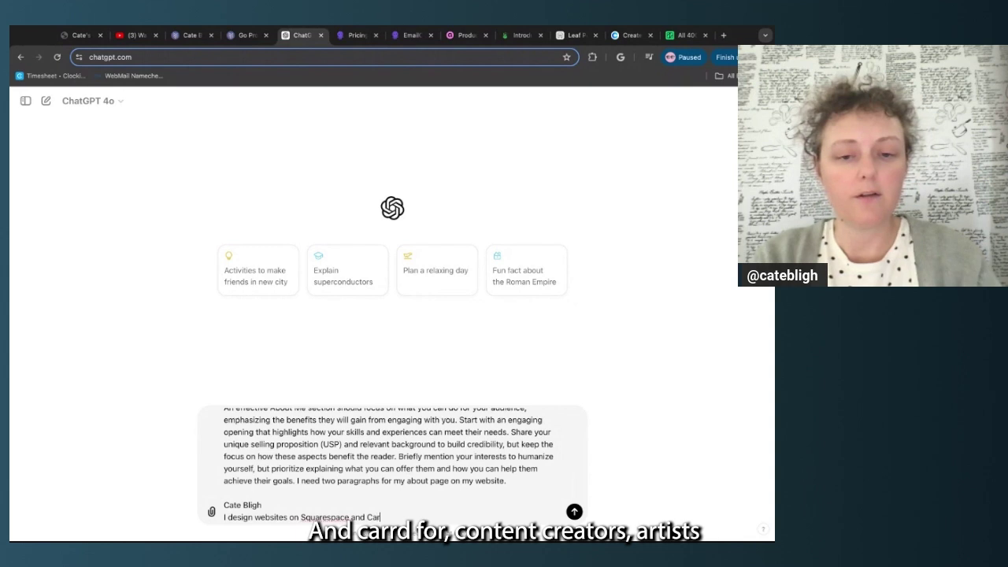
pyautogui.write('rd for con')
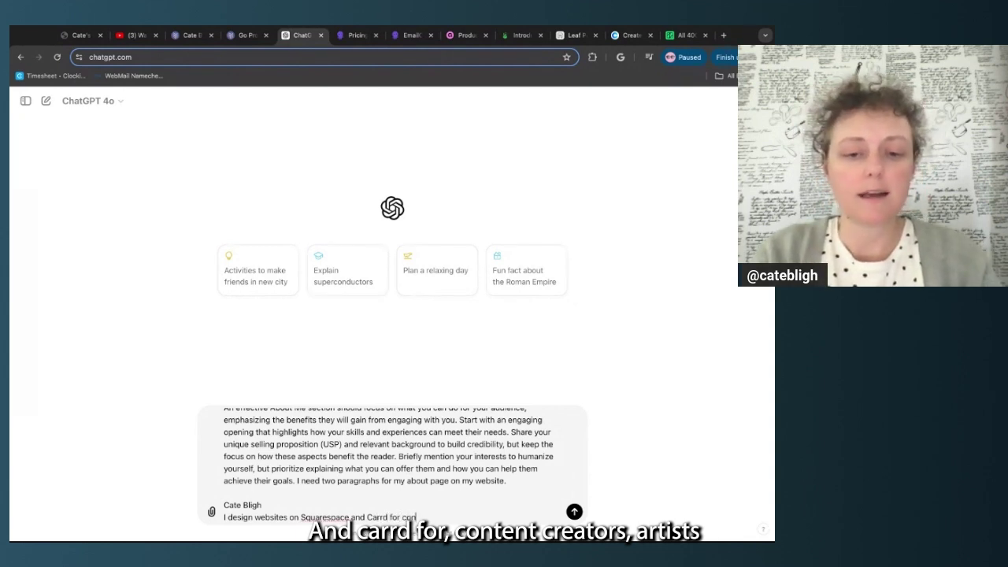
pyautogui.write('tent creators, artist')
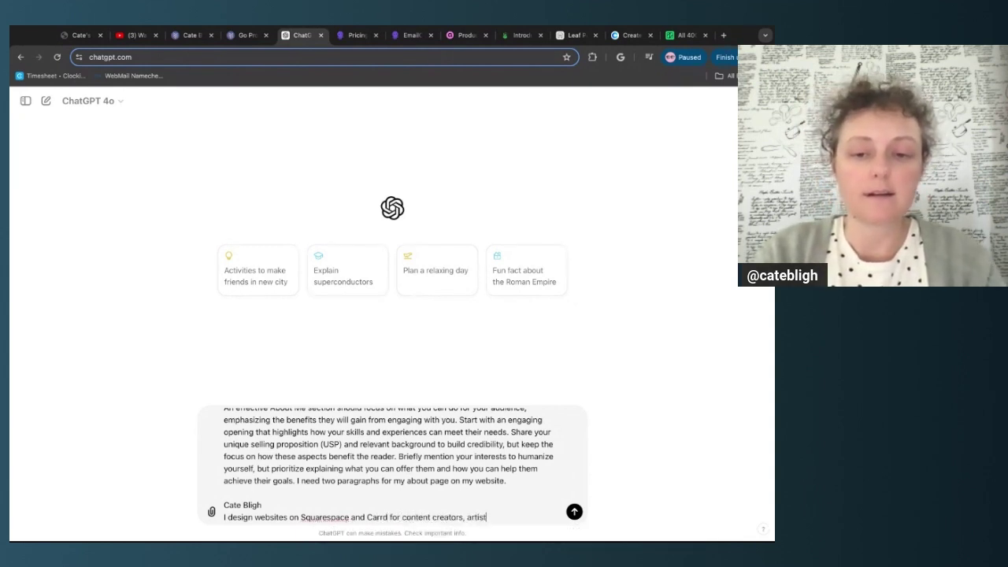
pyautogui.write('s, and makers.')
pyautogui.hotkey('shift', 'Return')
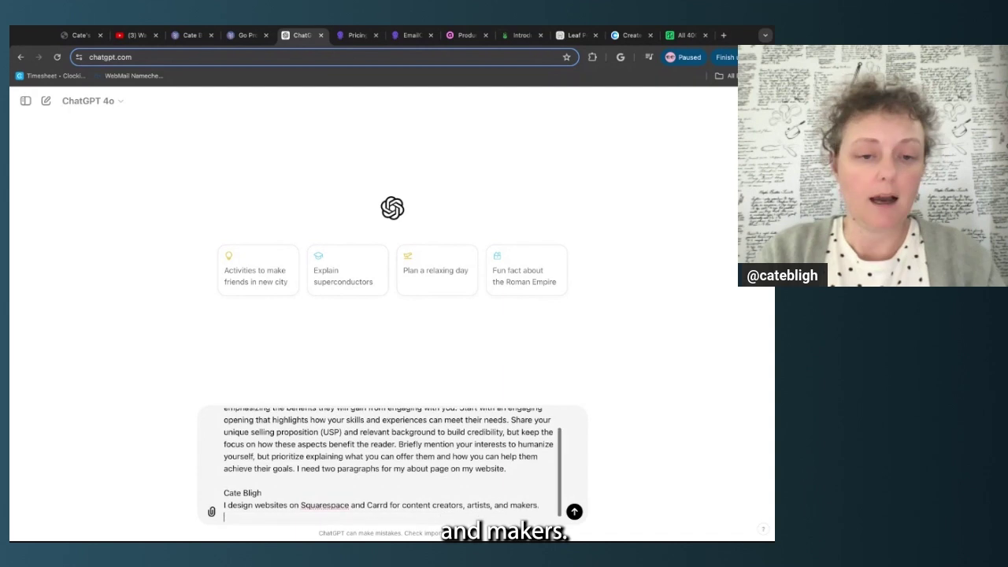
# Add lines about freelance photography and vlogging in New Hampshire and Squarespace/Carrd website courses
pyautogui.write('I am a freela')
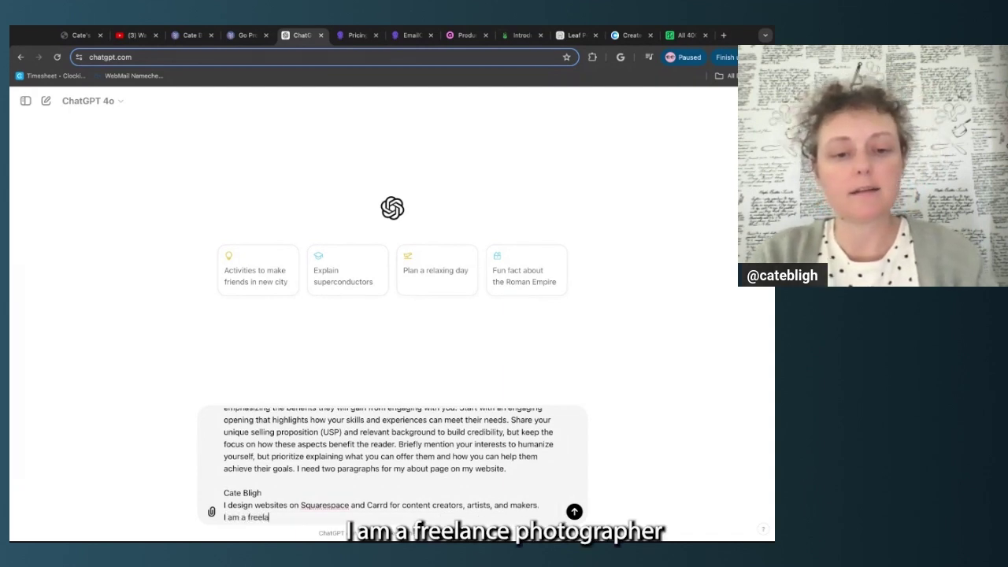
pyautogui.write('nce photographer')
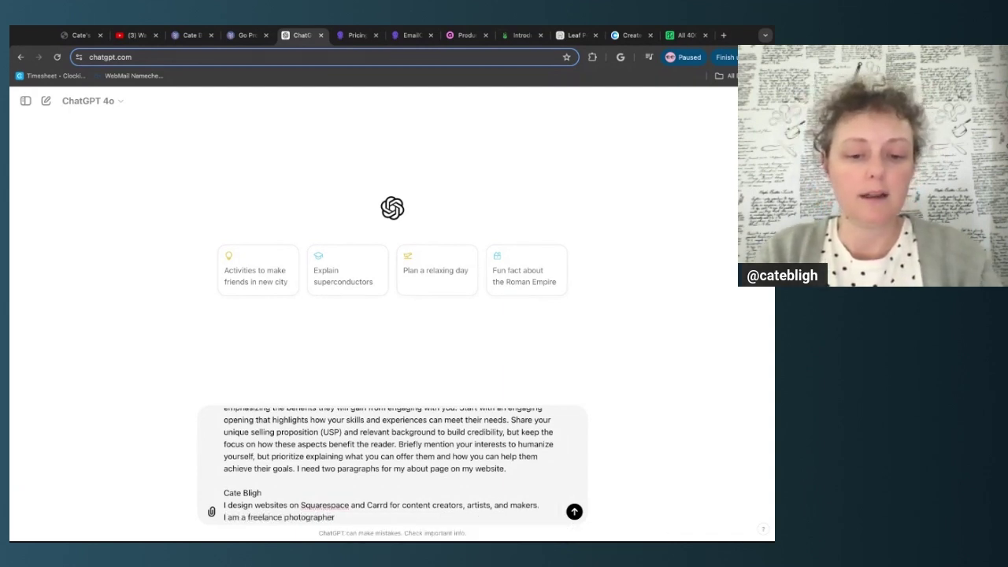
pyautogui.write(' living in N')
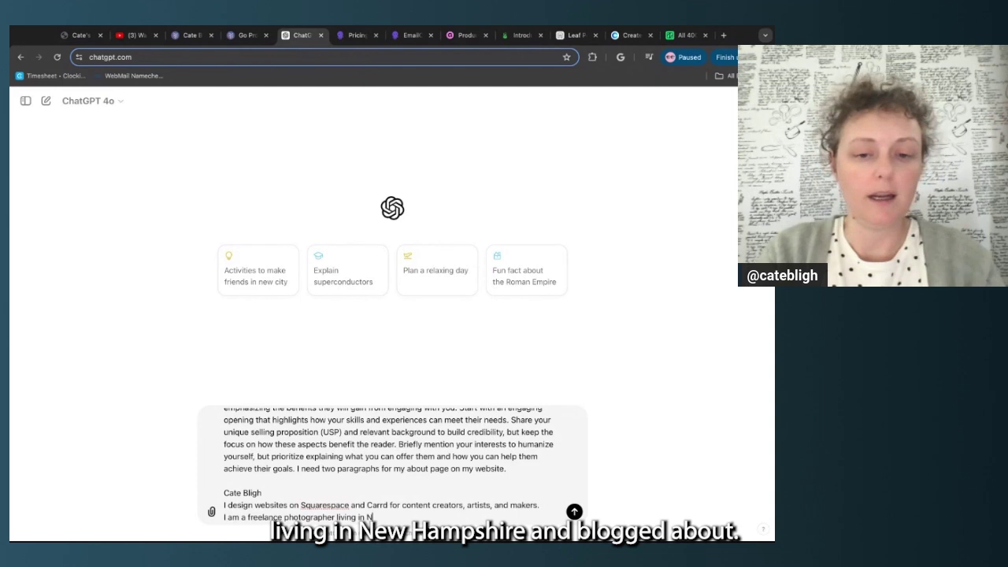
pyautogui.write('ew Hampshire an')
pyautogui.write('d vlog about my ')
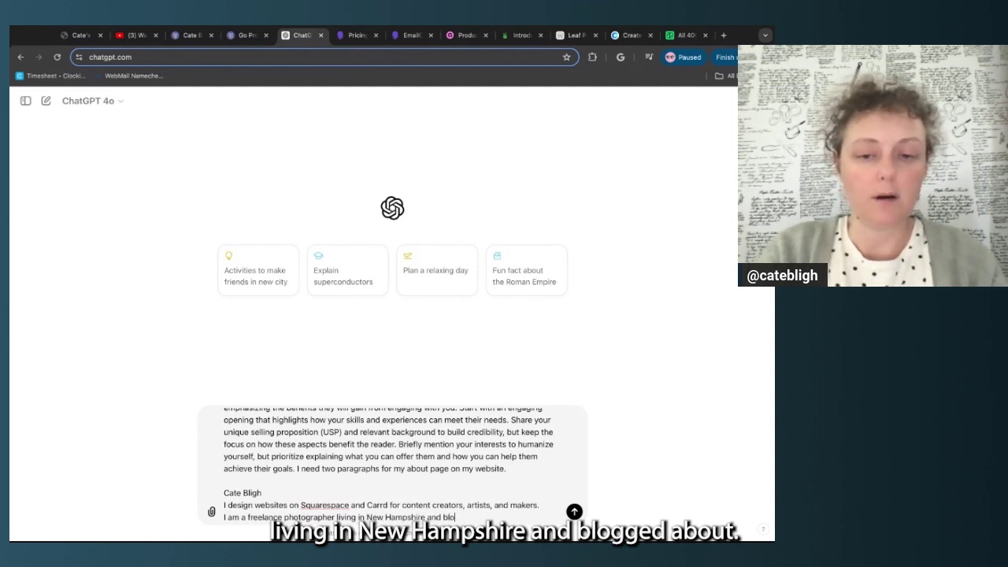
pyautogui.write('adv')
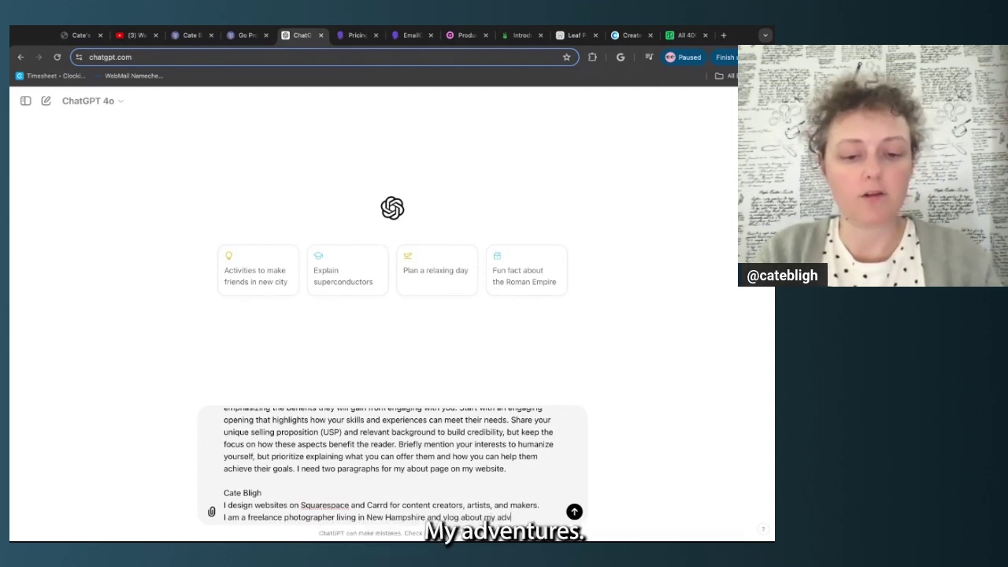
pyautogui.write('entures phootog')
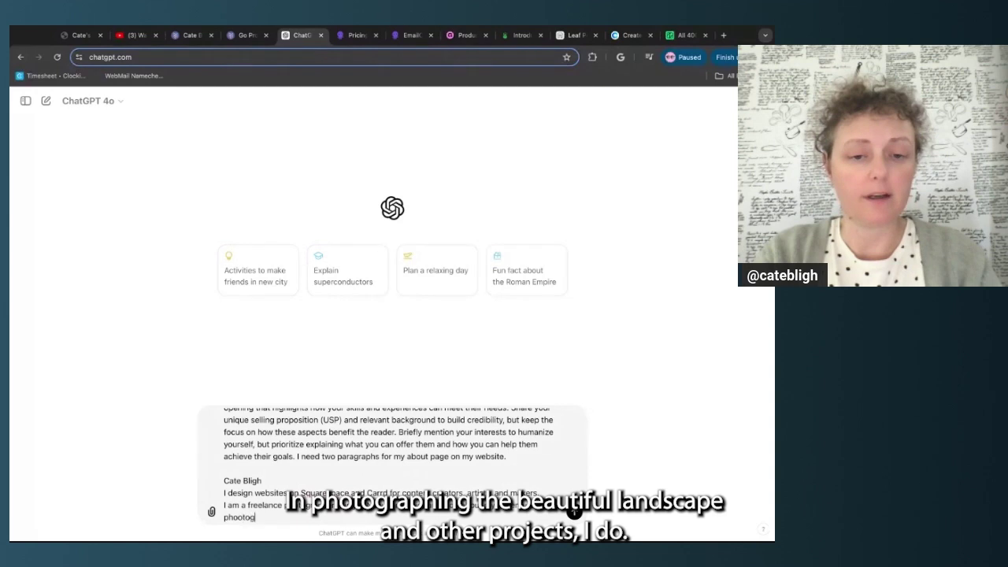
pyautogui.write('raphing the be')
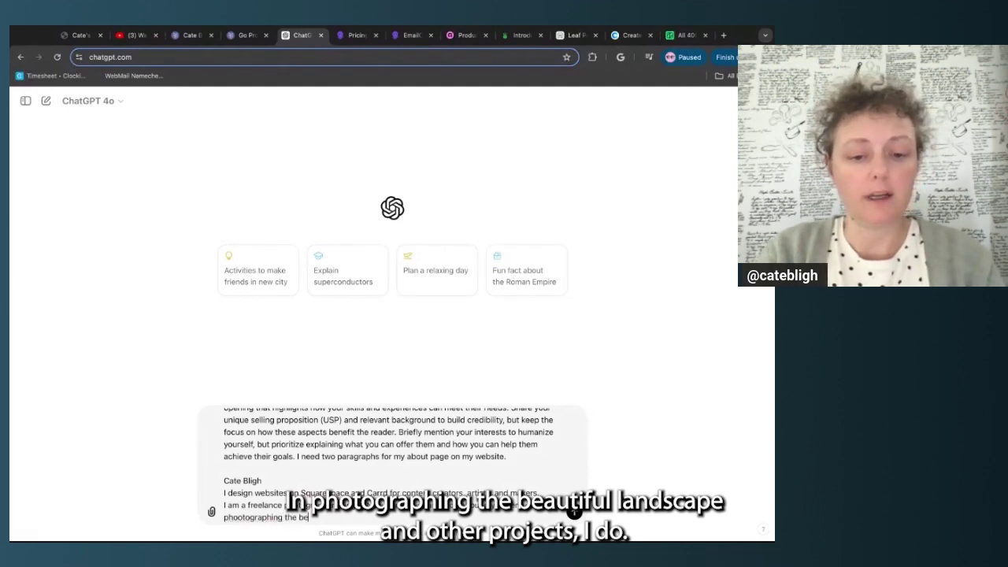
pyautogui.write('autiful lands')
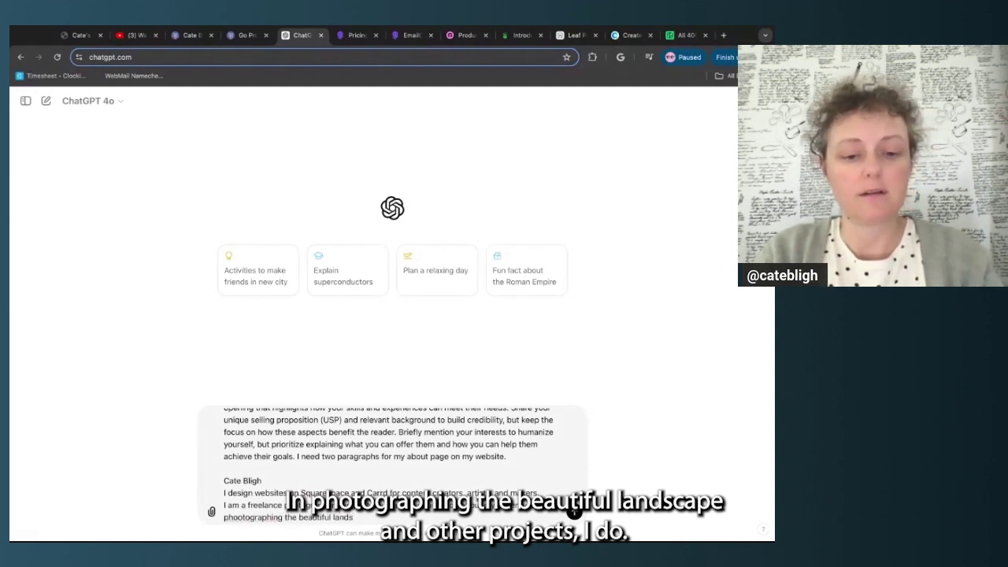
pyautogui.write('cape and other projects I do.')
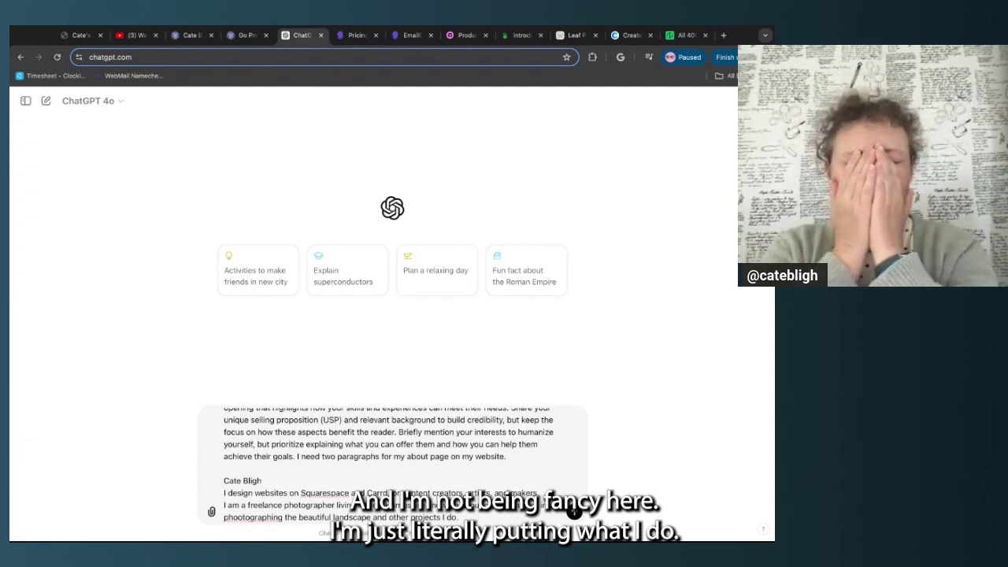
pyautogui.hotkey('shift', 'Return')
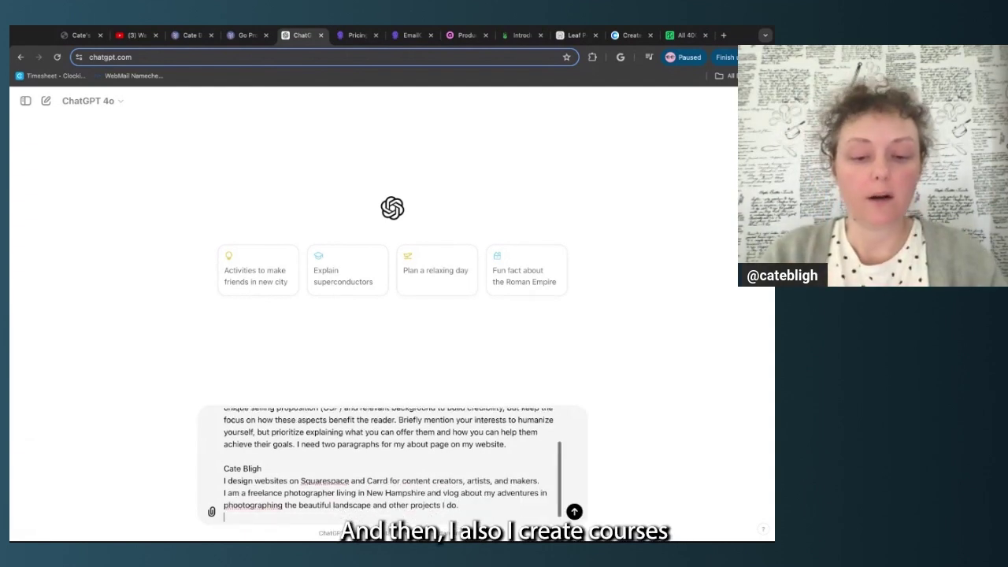
pyautogui.write('I create course')
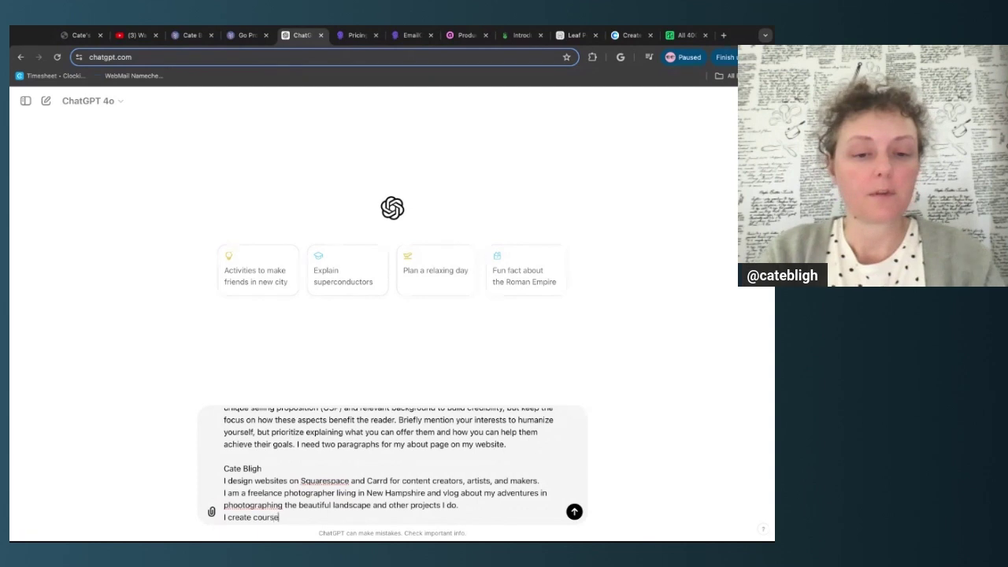
pyautogui.write(' for ')
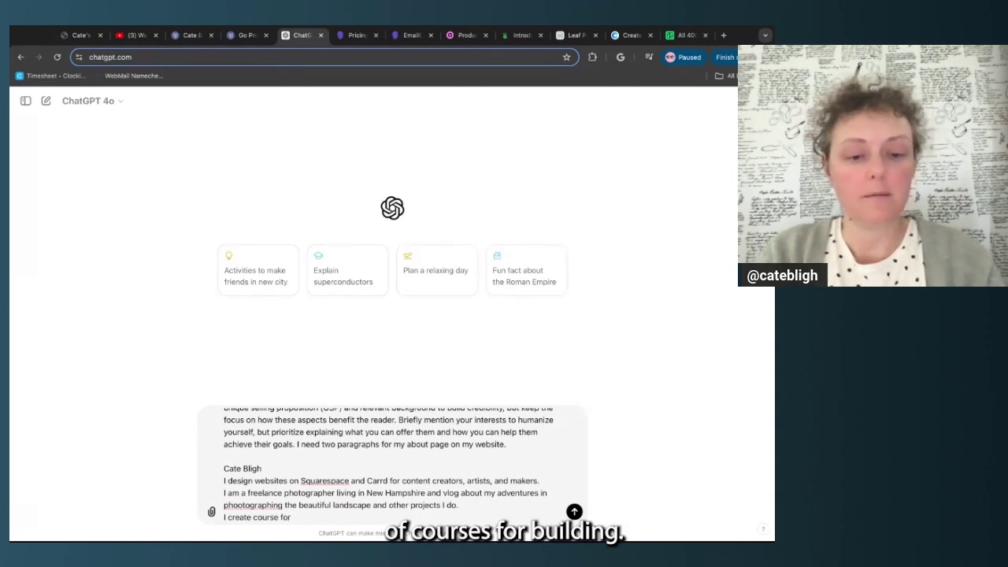
pyautogui.write('building your ownwe')
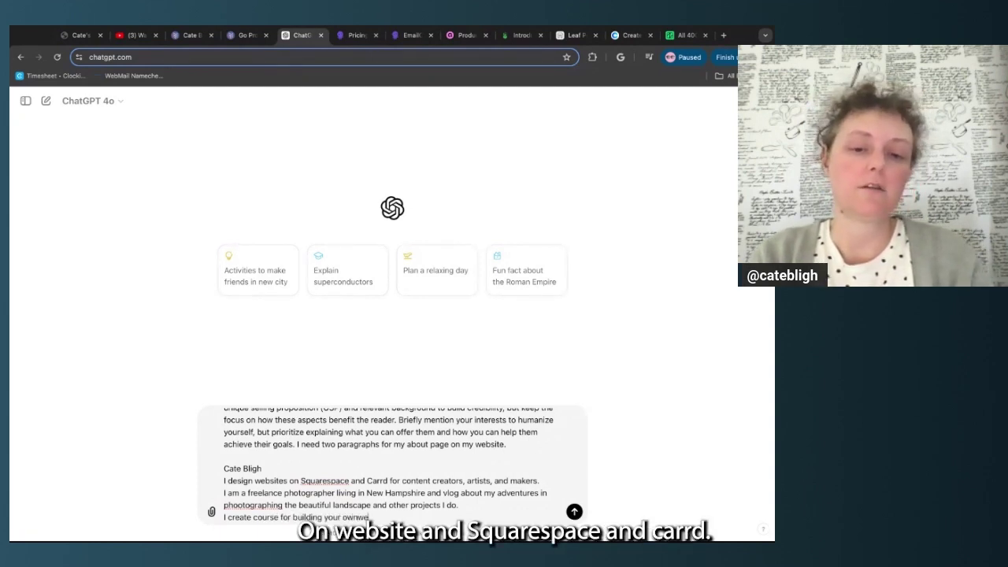
pyautogui.press('BackSpace')
pyautogui.press('BackSpace')
pyautogui.write('website in Squarespace and Carrd.')
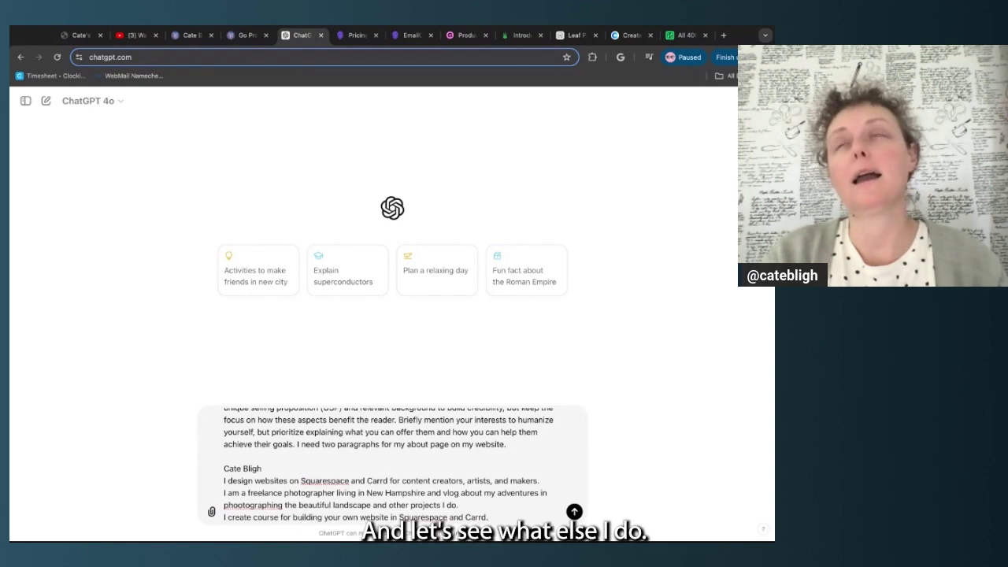
# Add bio lines on biking, White Mountains hiking, skiing, X/Instagram, biweekly livestreams and websites since the 90s
pyautogui.hotkey('shift', 'Return')
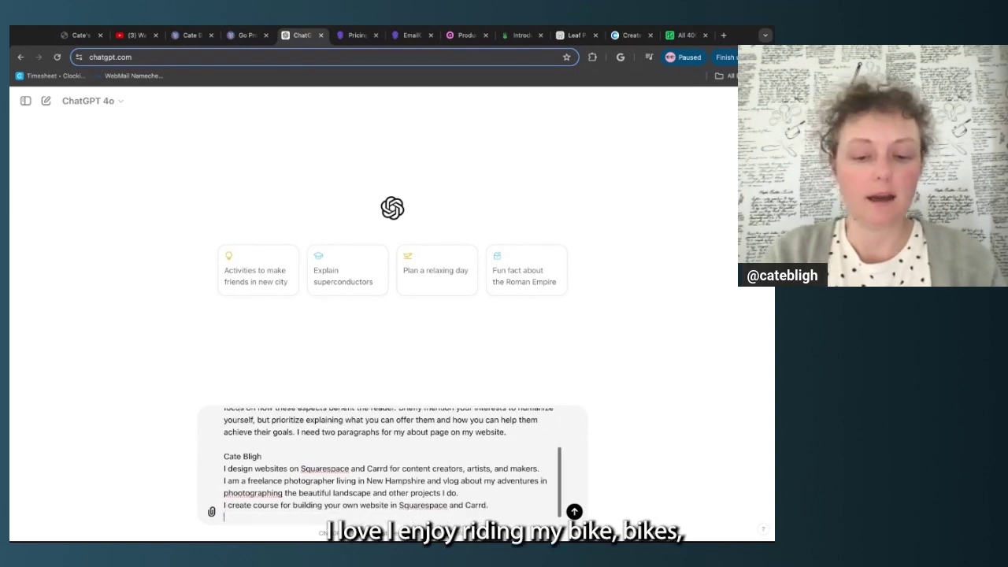
pyautogui.write('I enjoy riding myt')
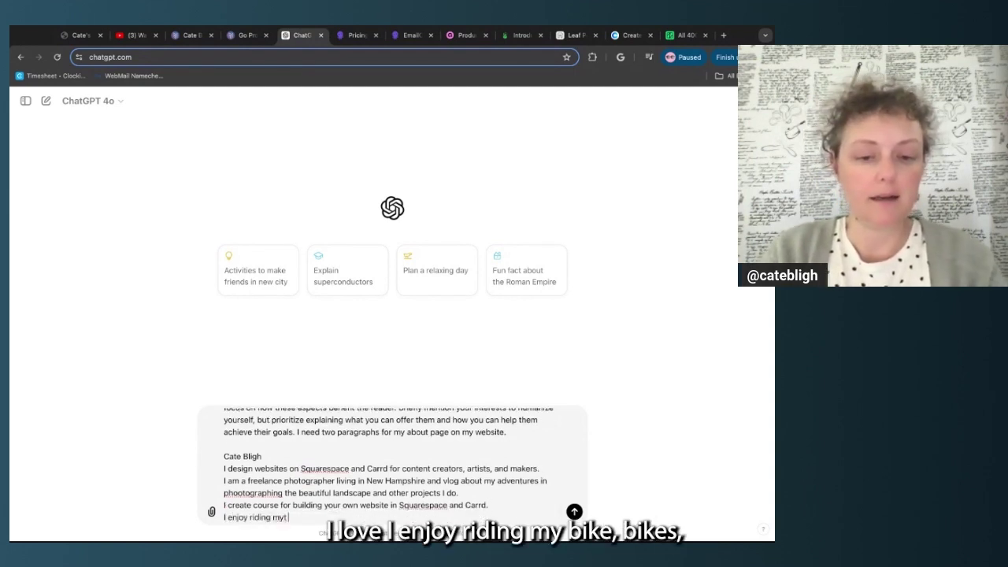
pyautogui.press('BackSpace')
pyautogui.write('bikes')
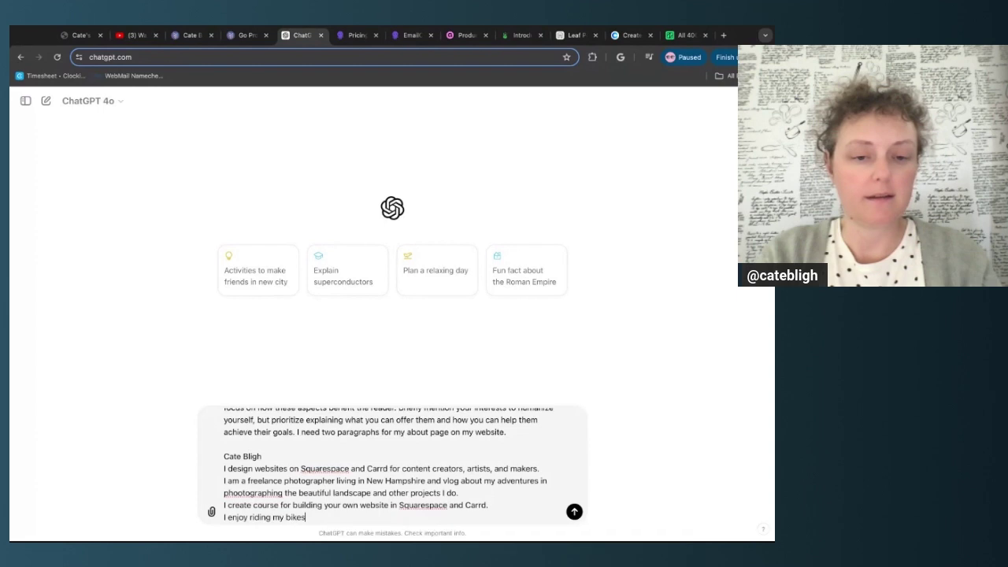
pyautogui.write(', road bik')
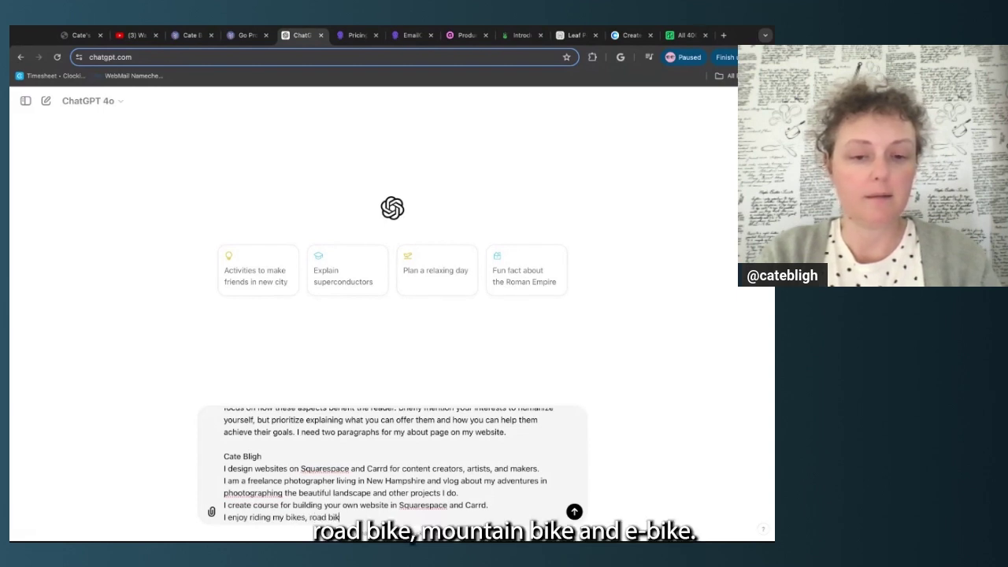
pyautogui.write('e, mtn bik')
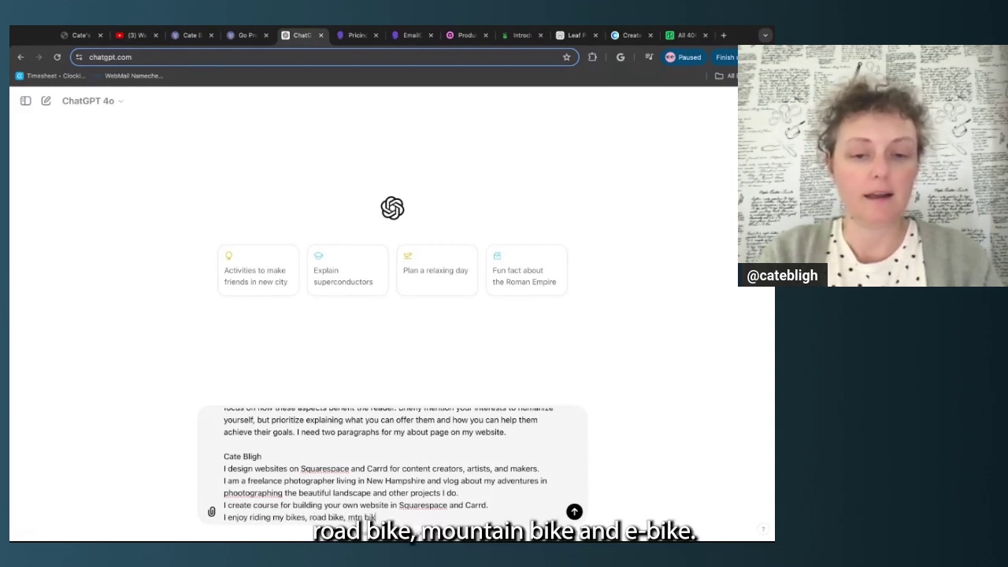
pyautogui.write('e, and ebike, hiking')
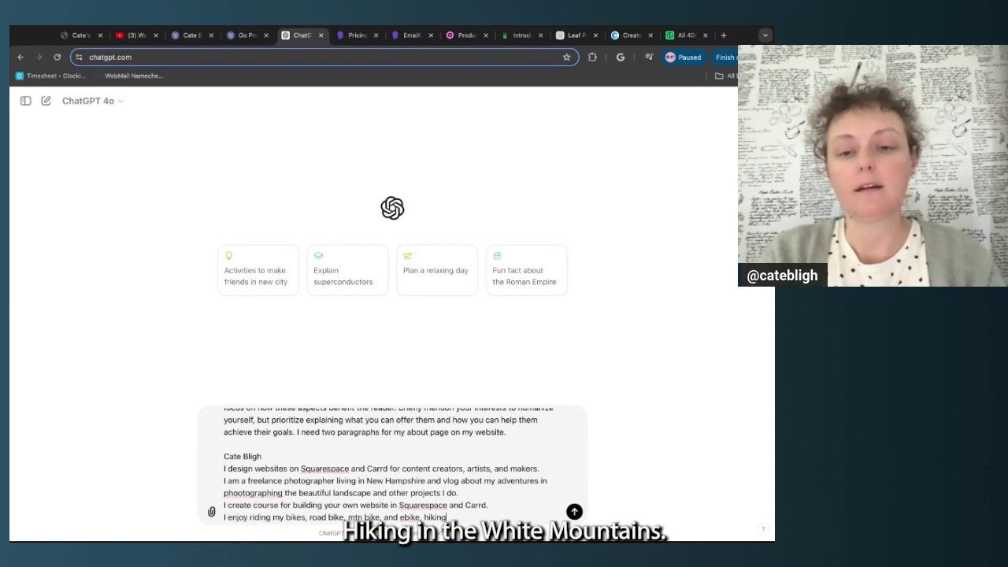
pyautogui.write(' in the White Mountains. and')
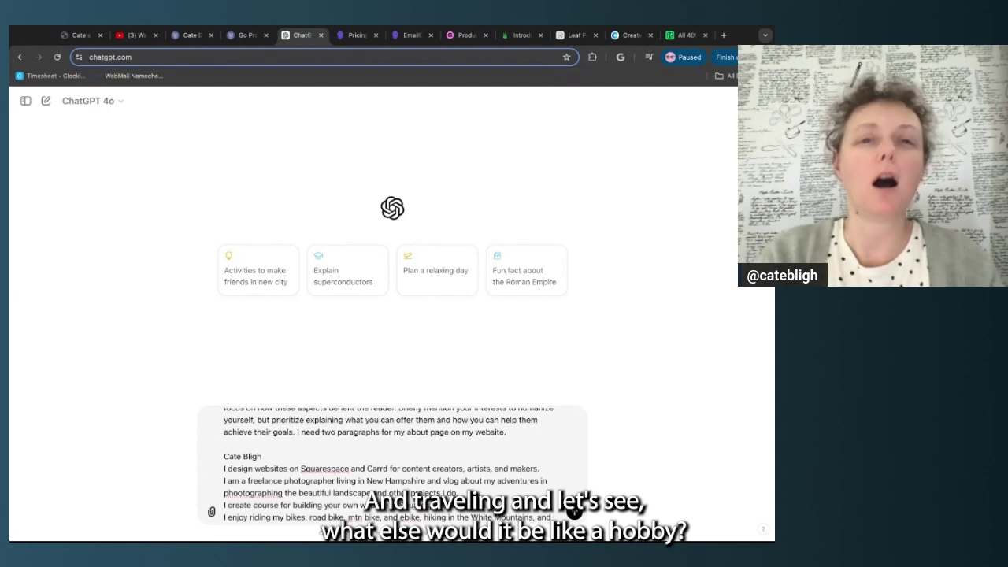
pyautogui.write(' skiing in t')
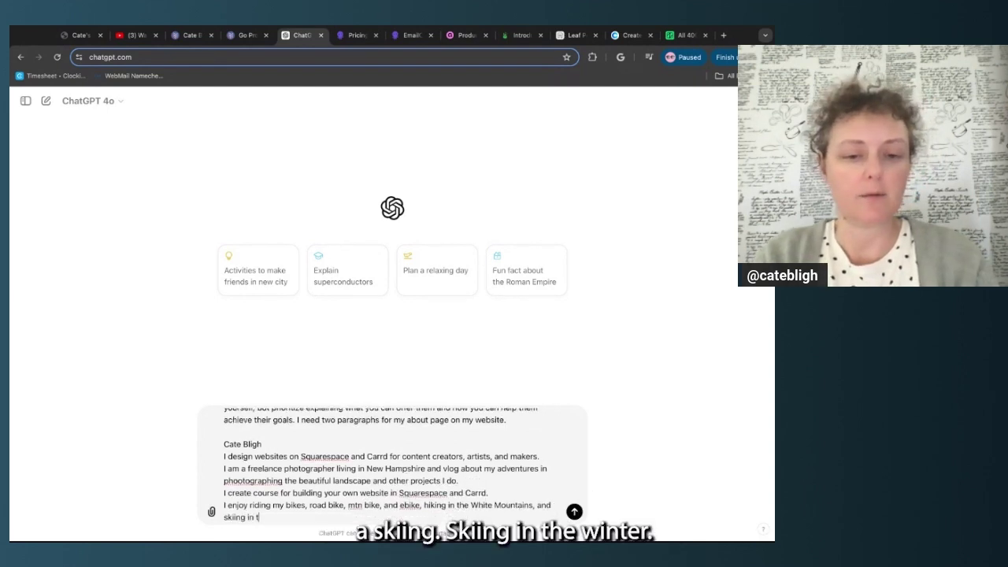
pyautogui.write('he winter')
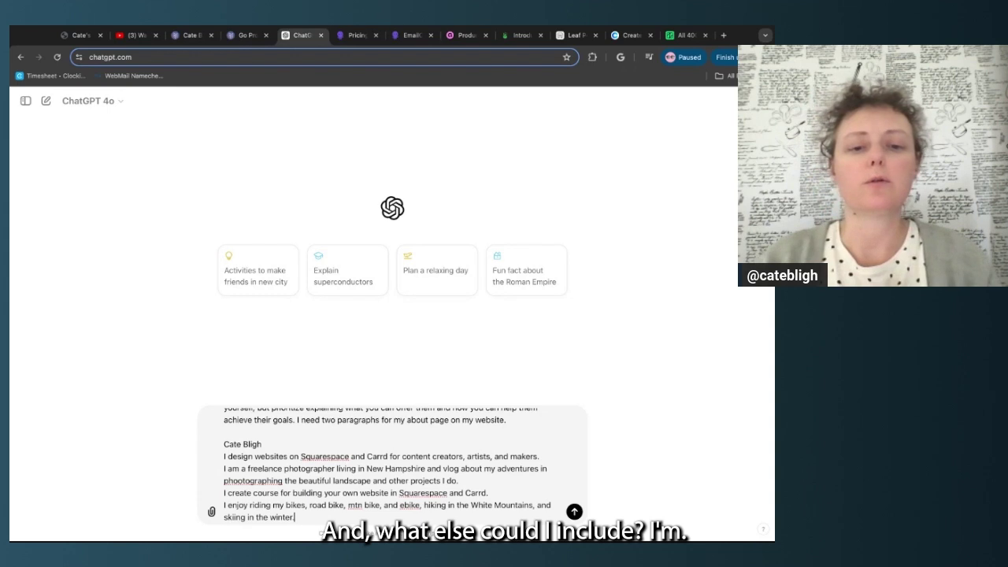
pyautogui.write('. You find me ')
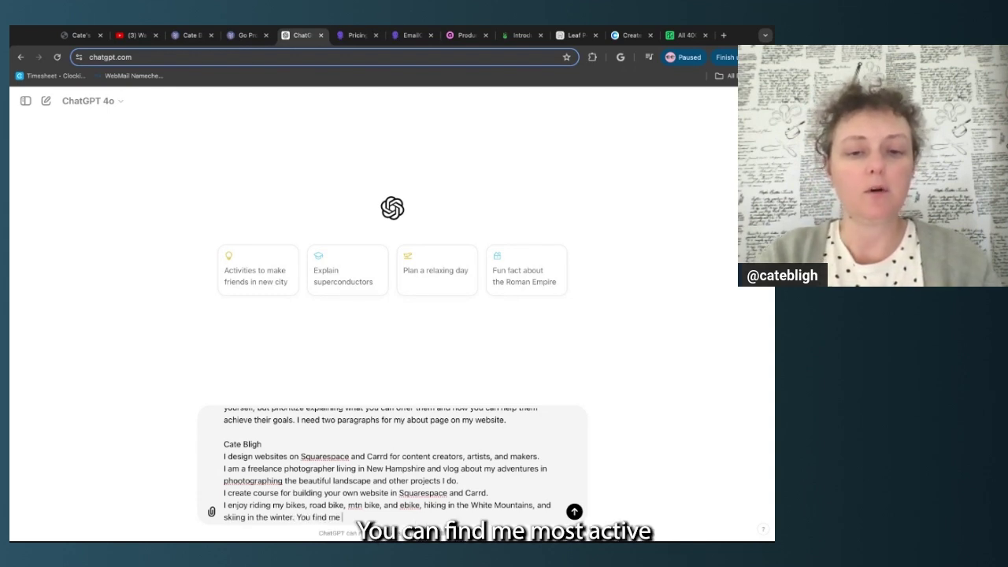
pyautogui.write('mostactive')
pyautogui.write('on')
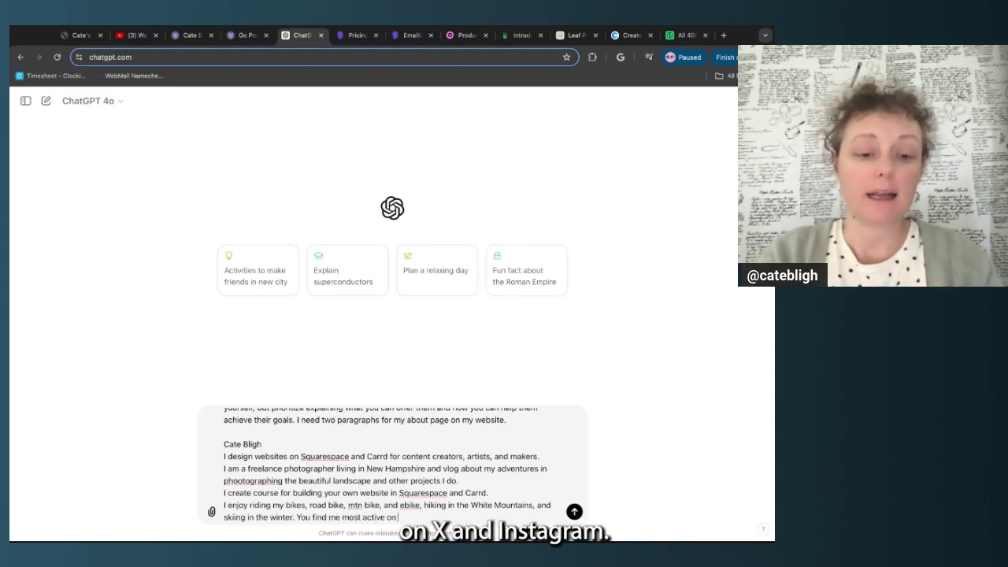
pyautogui.write(' X and ')
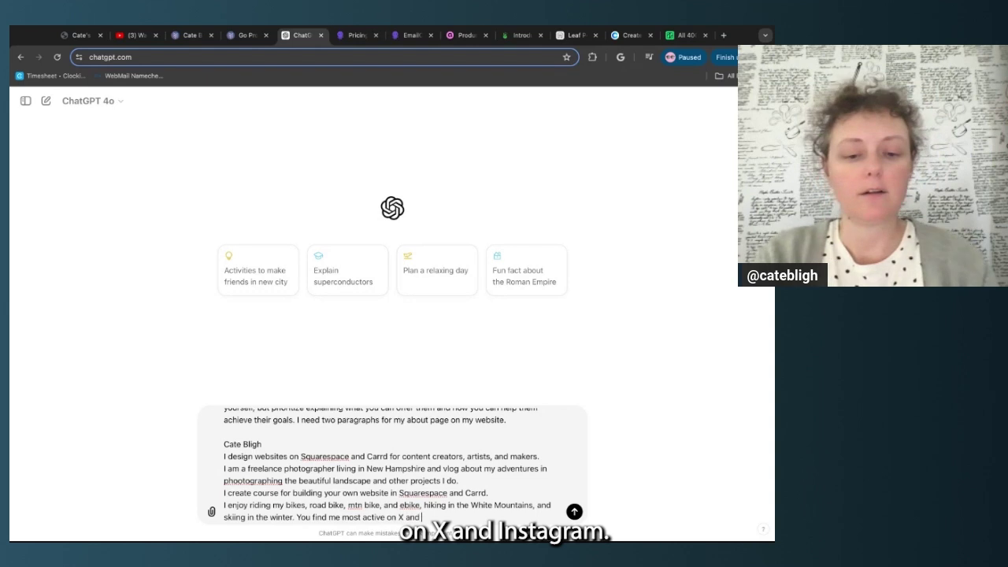
pyautogui.write('Instagram. I')
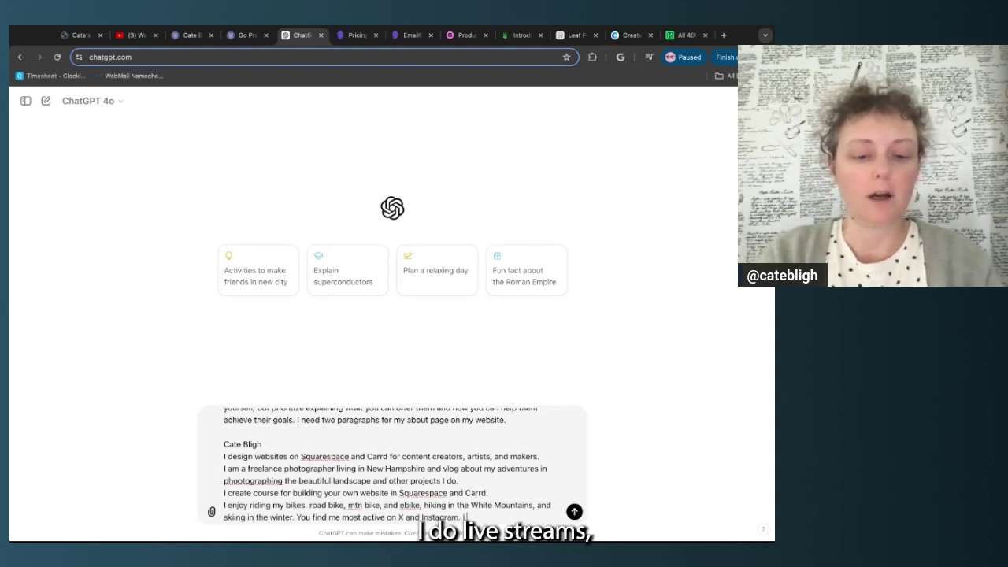
pyautogui.write(' do li')
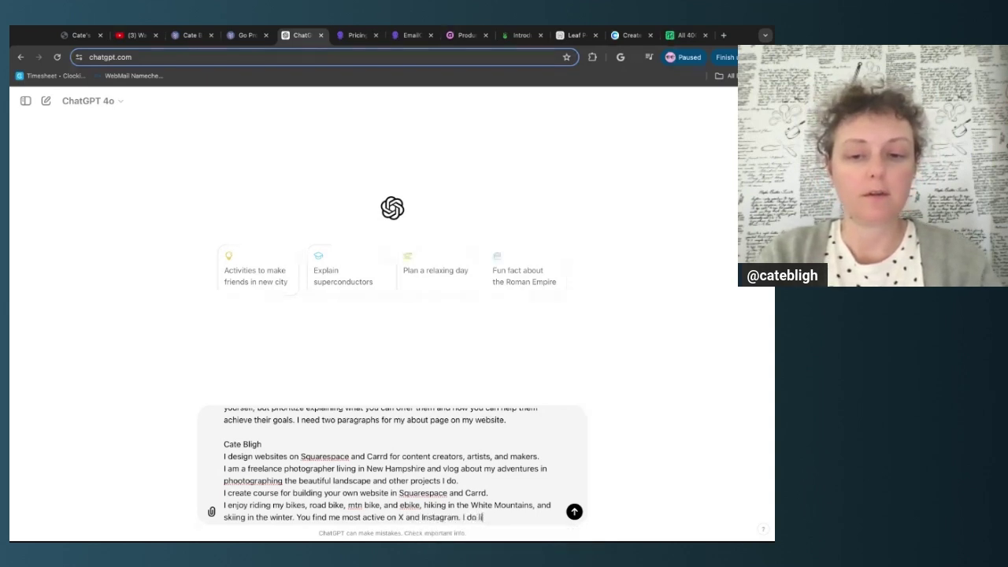
pyautogui.write('vestreams')
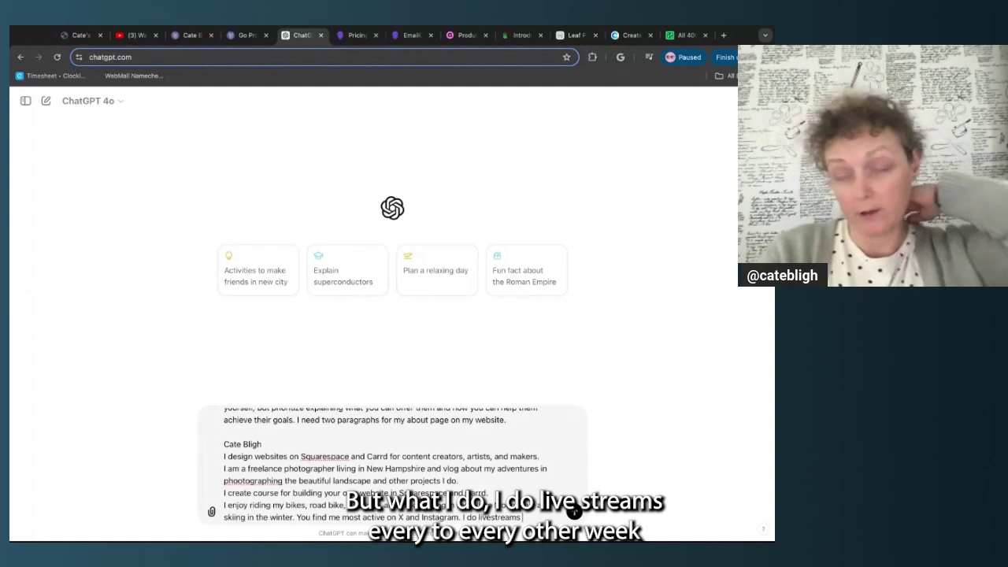
pyautogui.write(' ev')
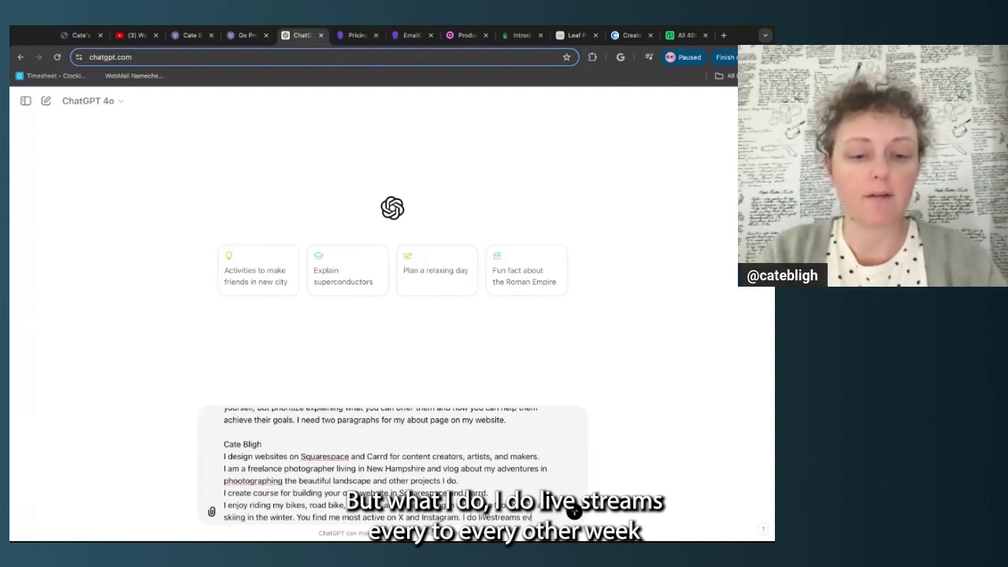
pyautogui.write('ery other wee')
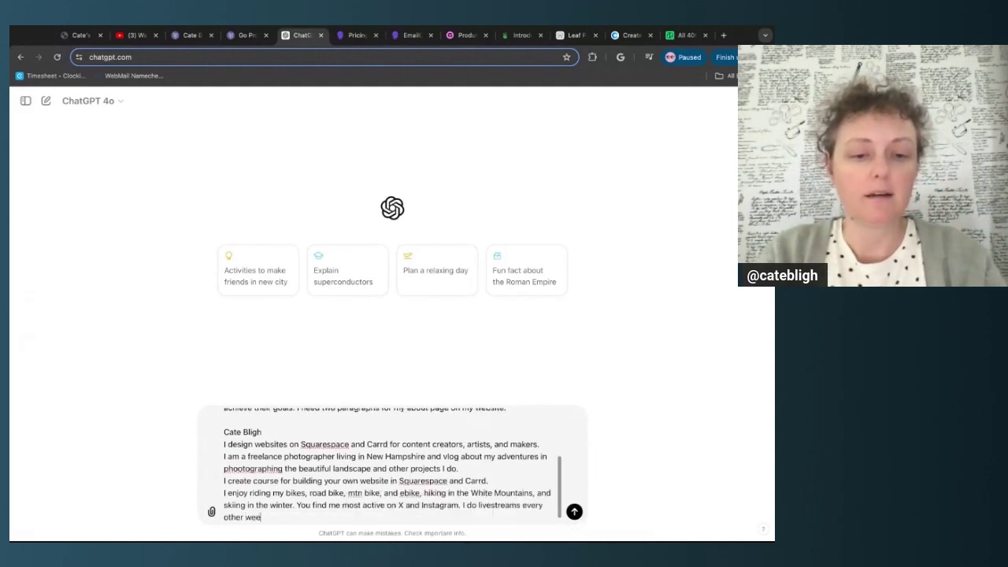
pyautogui.write('k discuss')
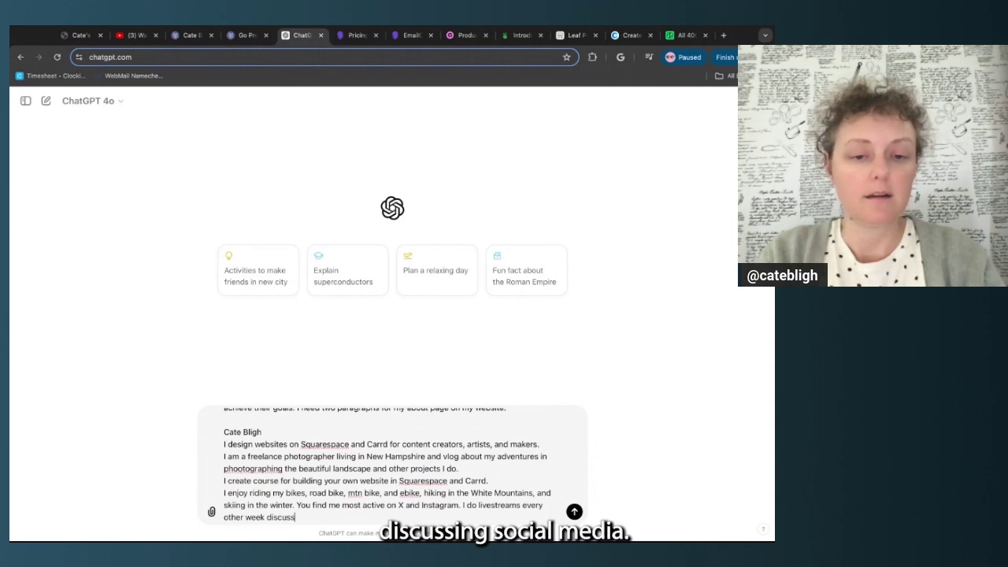
pyautogui.write('ing social media and ')
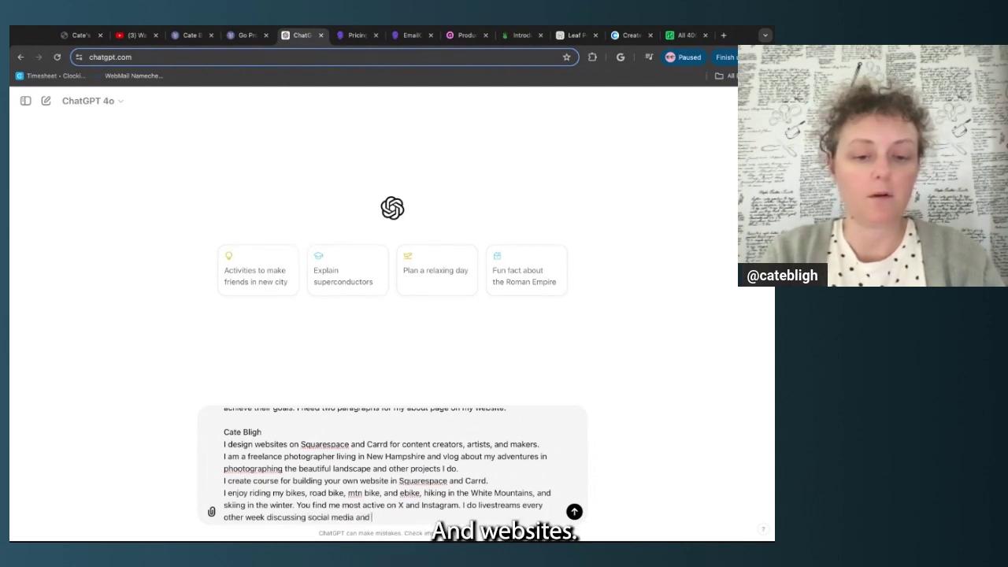
pyautogui.write('websites.')
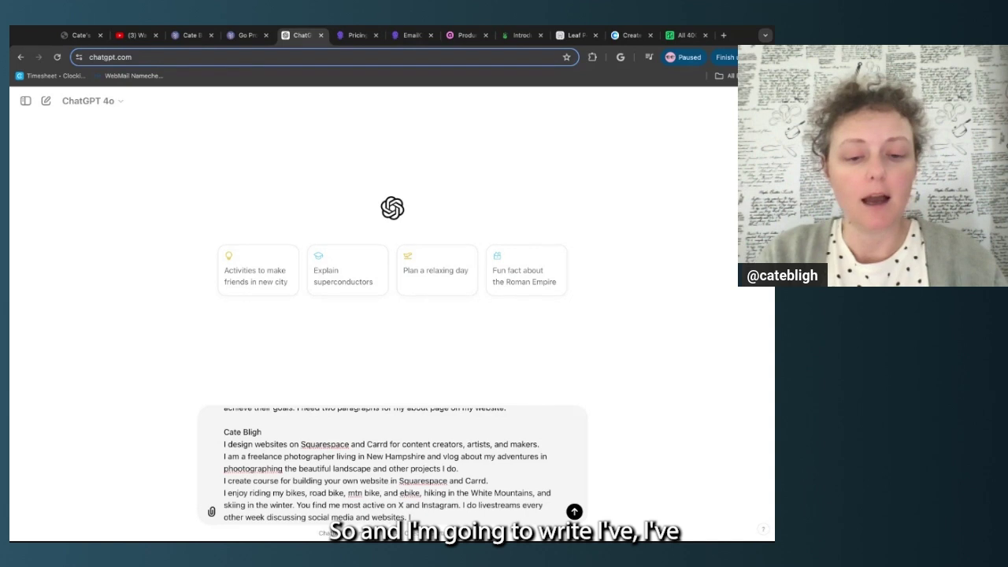
pyautogui.write("I've been")
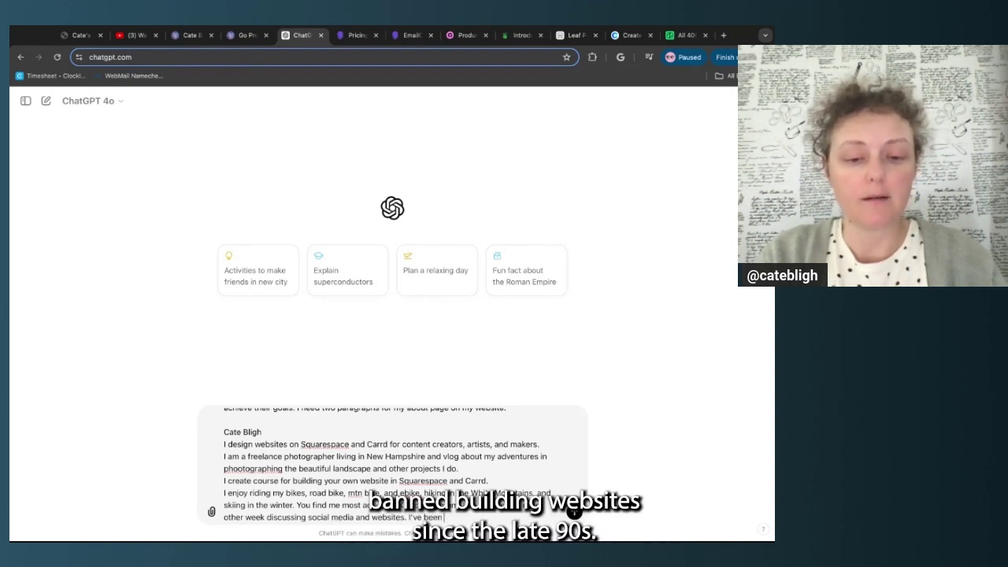
pyautogui.write(' building websites')
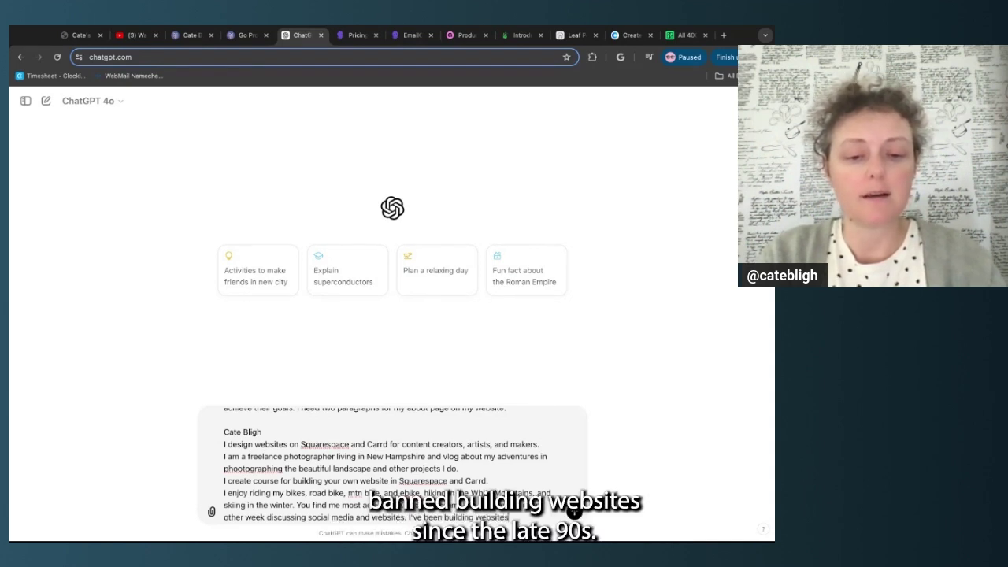
pyautogui.write(' since the')
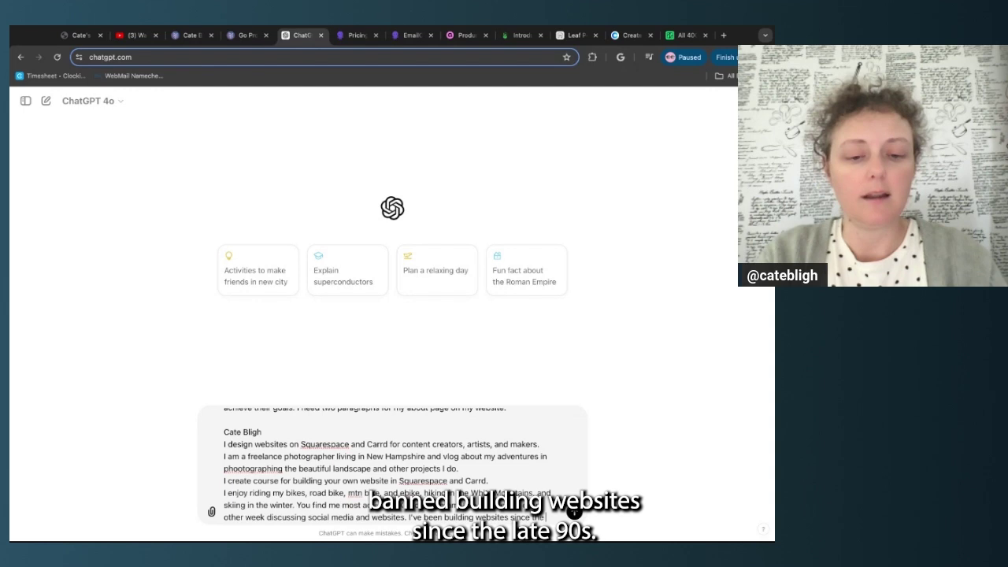
pyautogui.write(' late 90s, i')
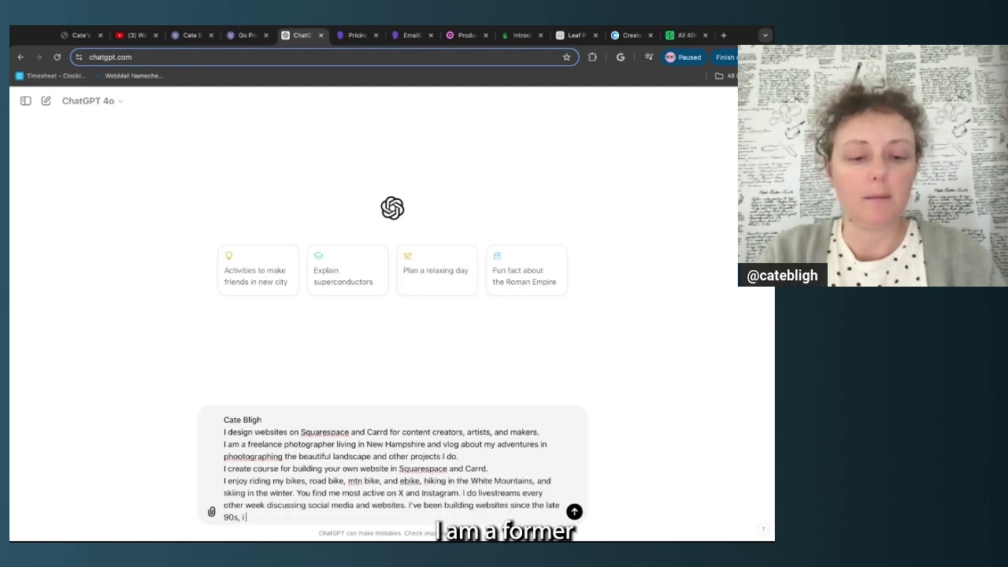
pyautogui.write(' am for')
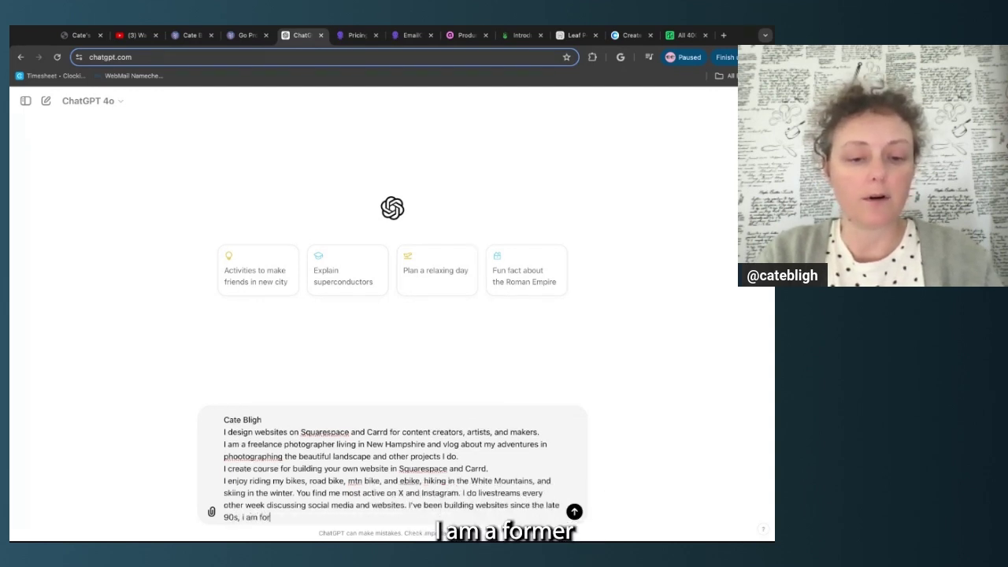
pyautogui.write('mer ful')
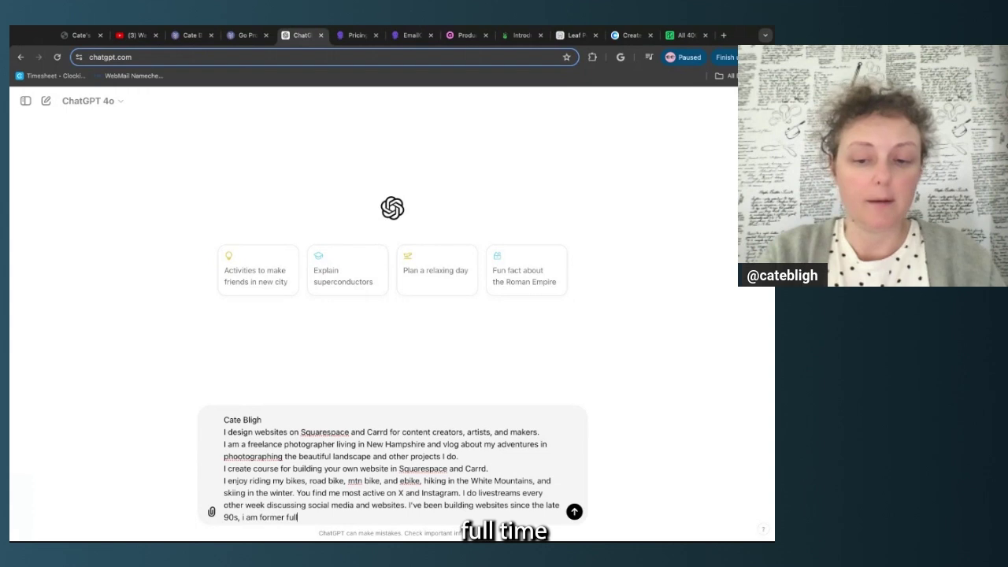
pyautogui.write('l-time wee')
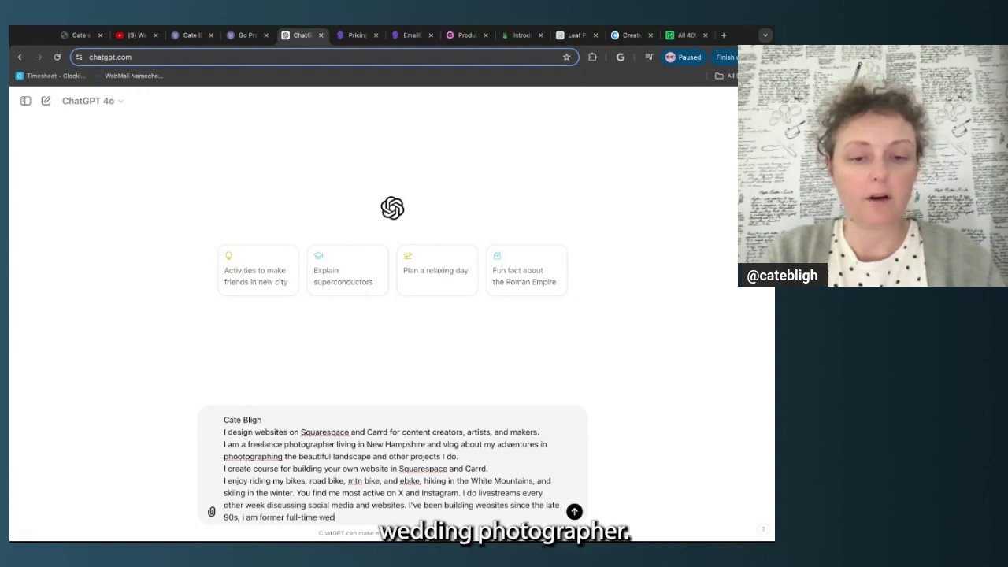
pyautogui.write('ding photographer.')
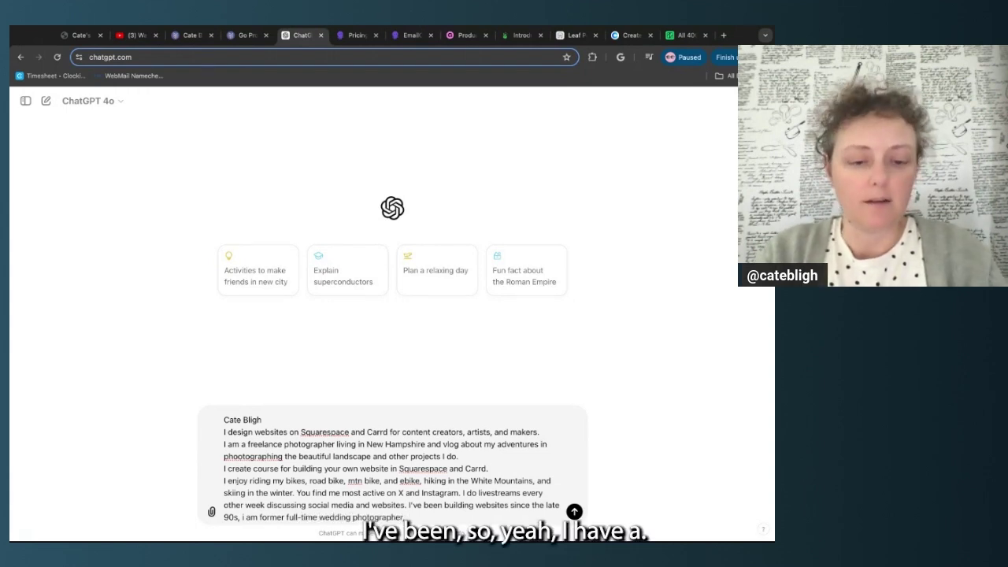
pyautogui.write(' I have an AS')
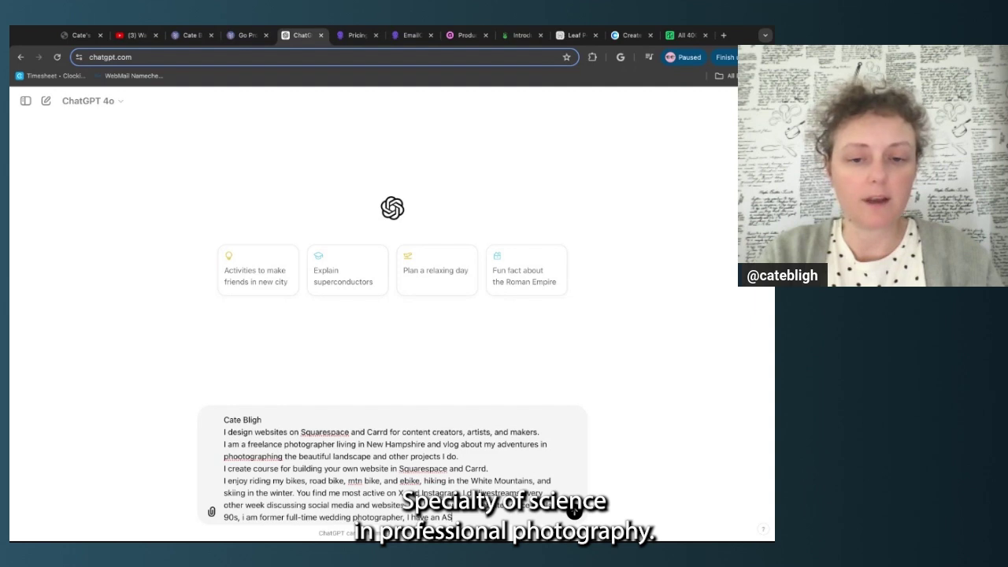
pyautogui.write(' in Profes')
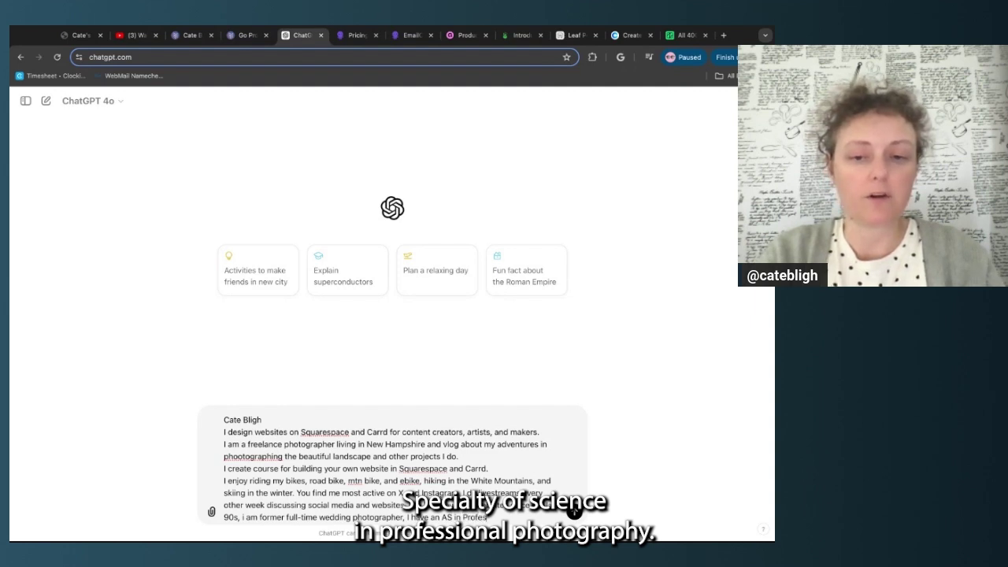
pyautogui.write('sional photograph')
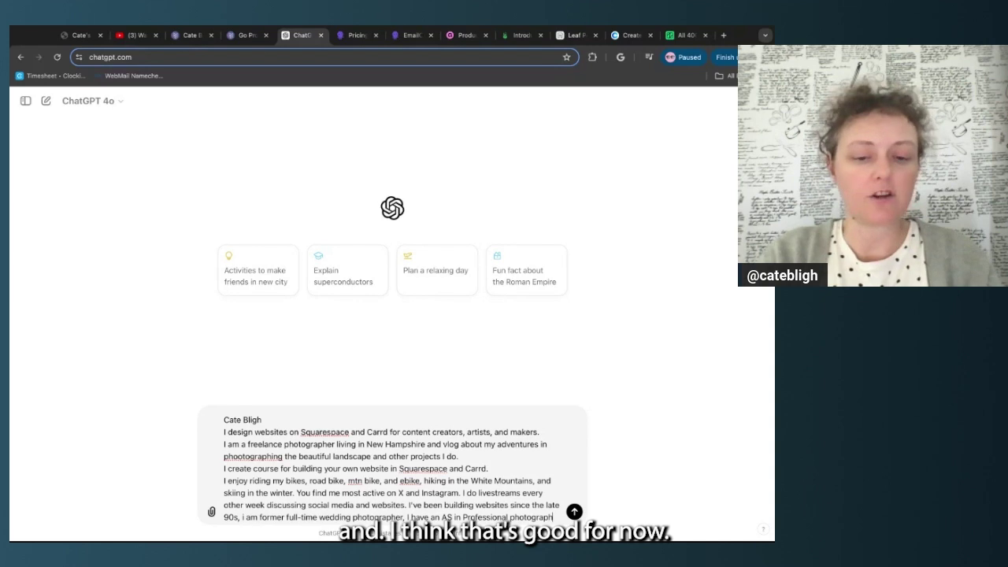
pyautogui.write('yy.')
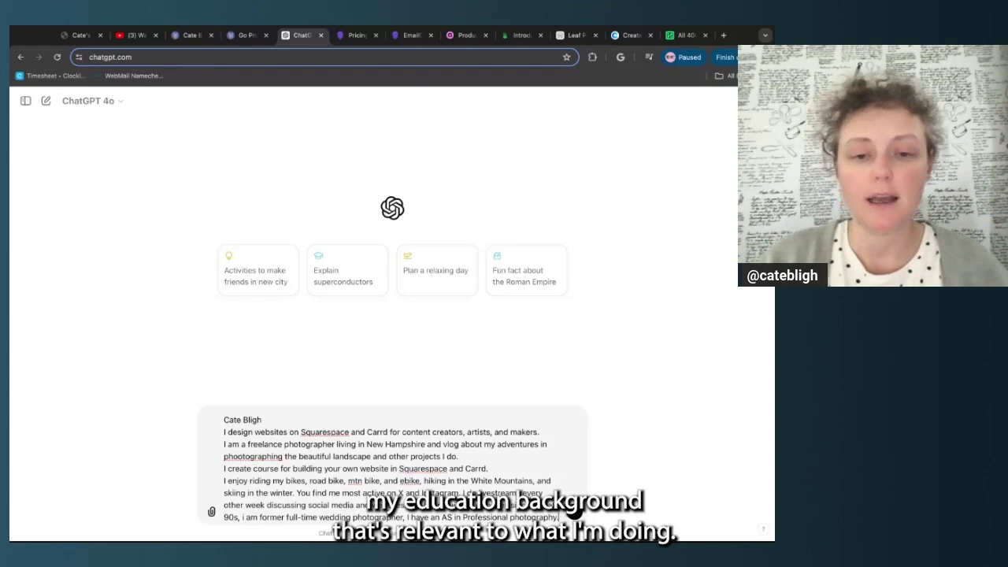
# Send the bio prompt and read ChatGPT's two-paragraph About Me reply
pyautogui.click(574, 512)
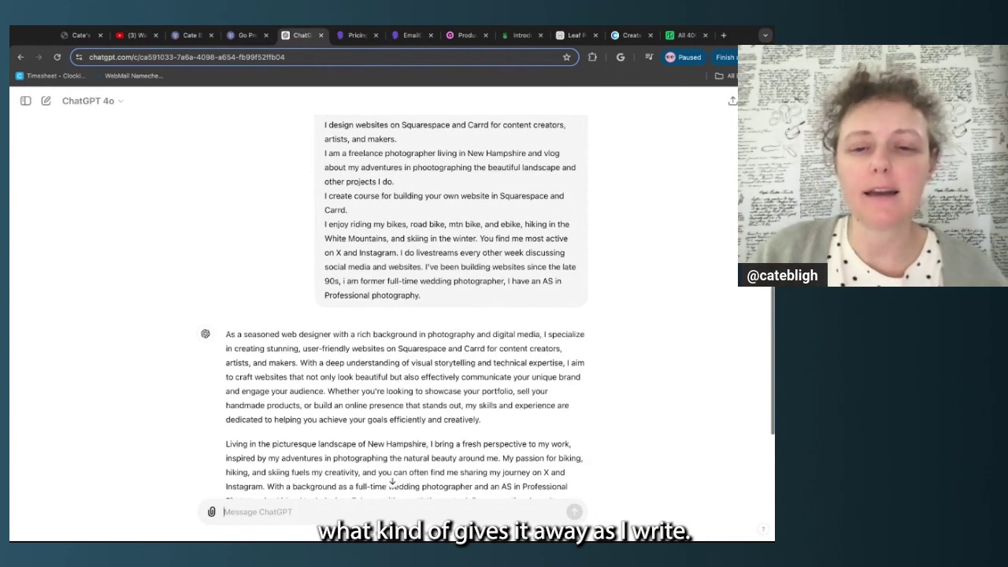
pyautogui.scroll(-2, 394, 315)
pyautogui.scroll(-2, 172, 315)
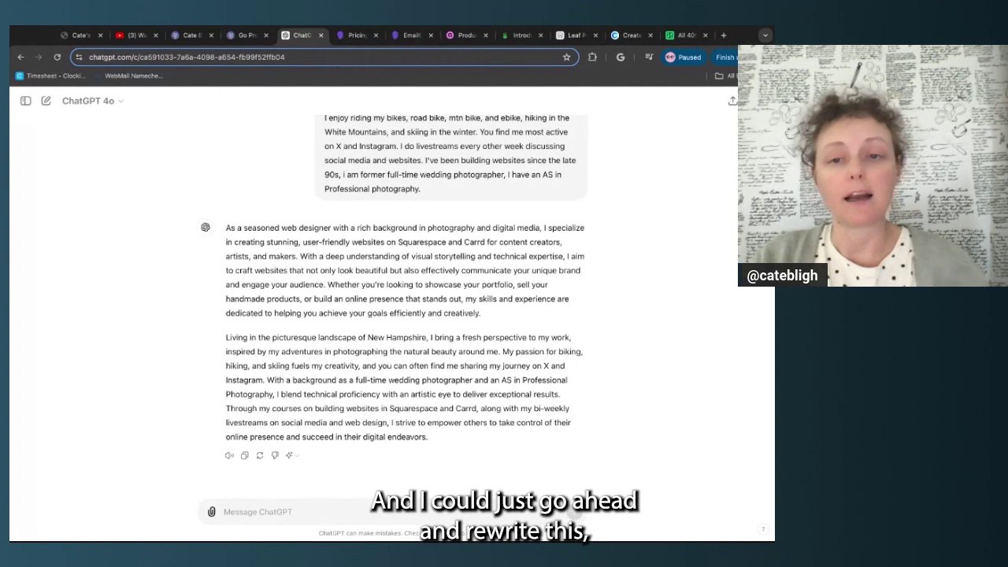
pyautogui.click(246, 512)
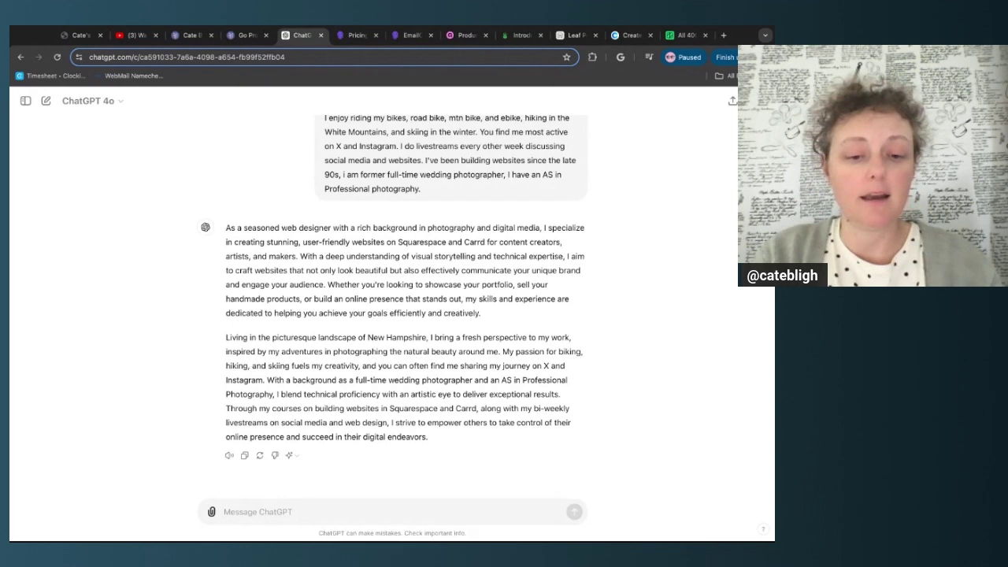
# Ask ChatGPT to avoid unnecessary adverbs and adjectives and rewrite the bio
pyautogui.write('This is great')
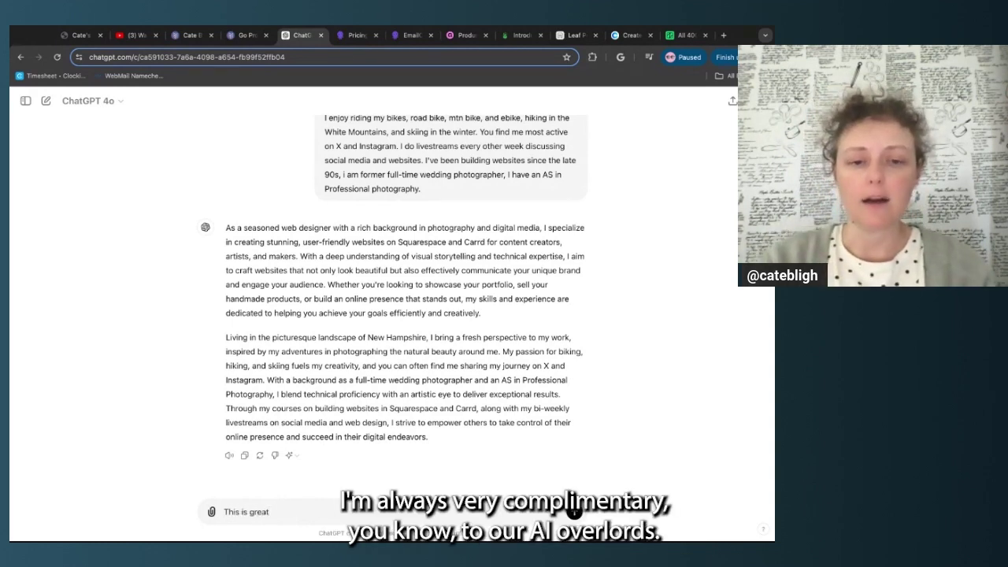
pyautogui.write(' but I would like to')
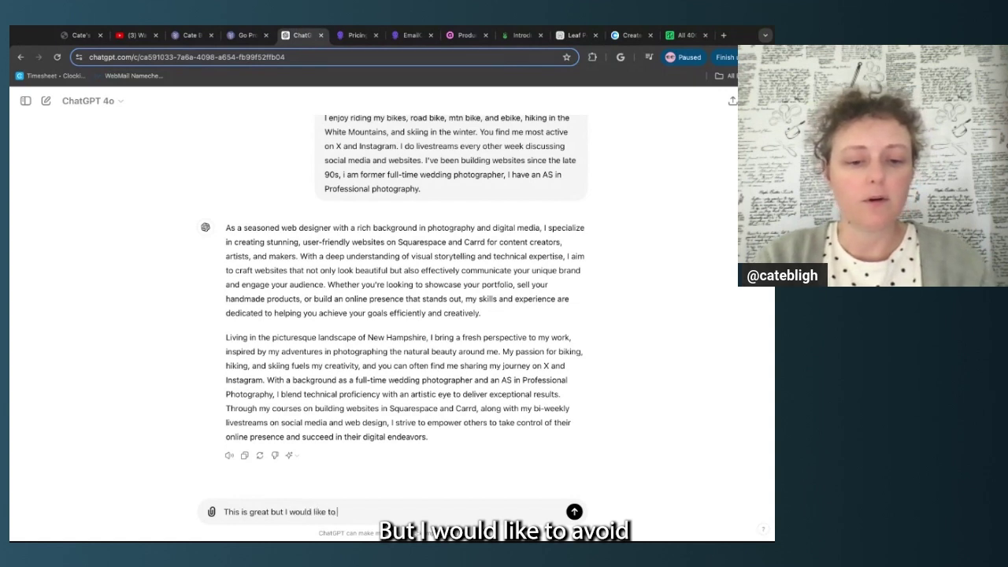
pyautogui.write(' avoid un')
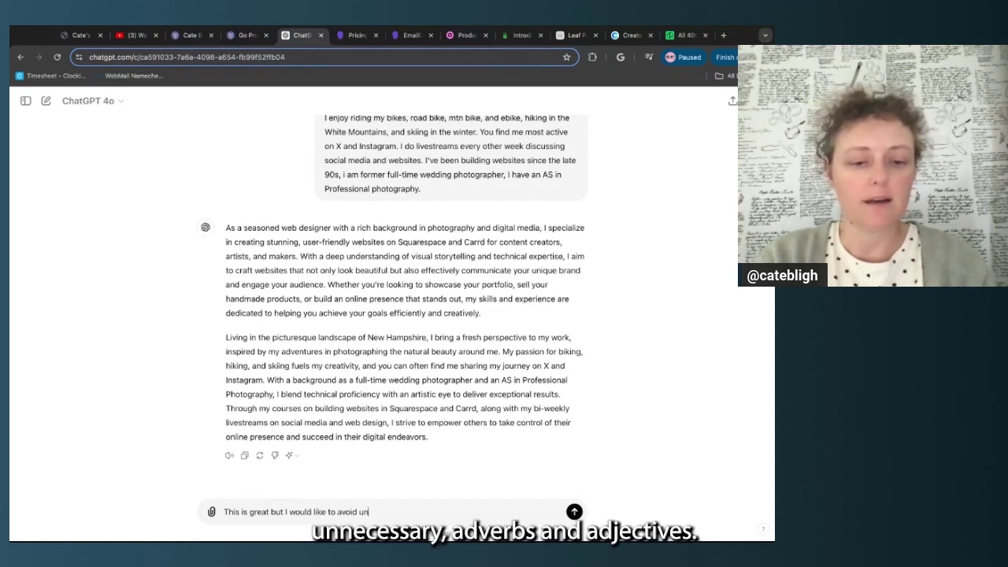
pyautogui.write('neccessary adver')
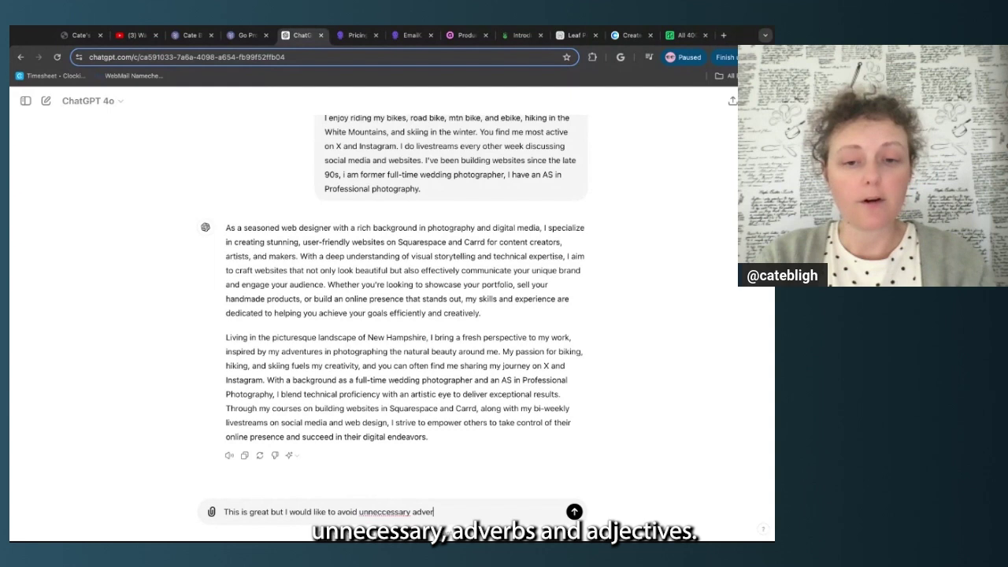
pyautogui.write('bs and adjective')
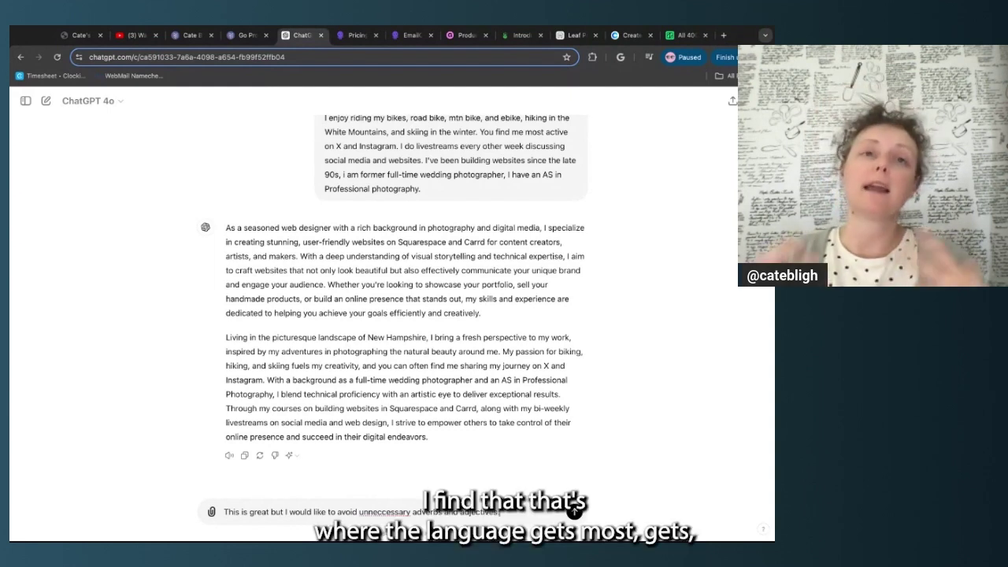
pyautogui.write('s.')
pyautogui.doubleClick(395, 513)
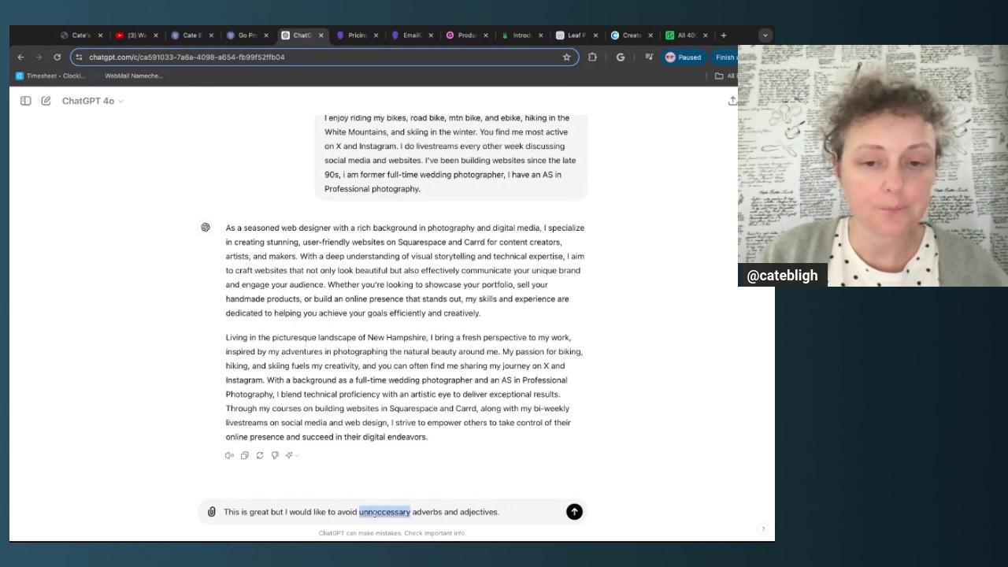
pyautogui.write('unnecessary')
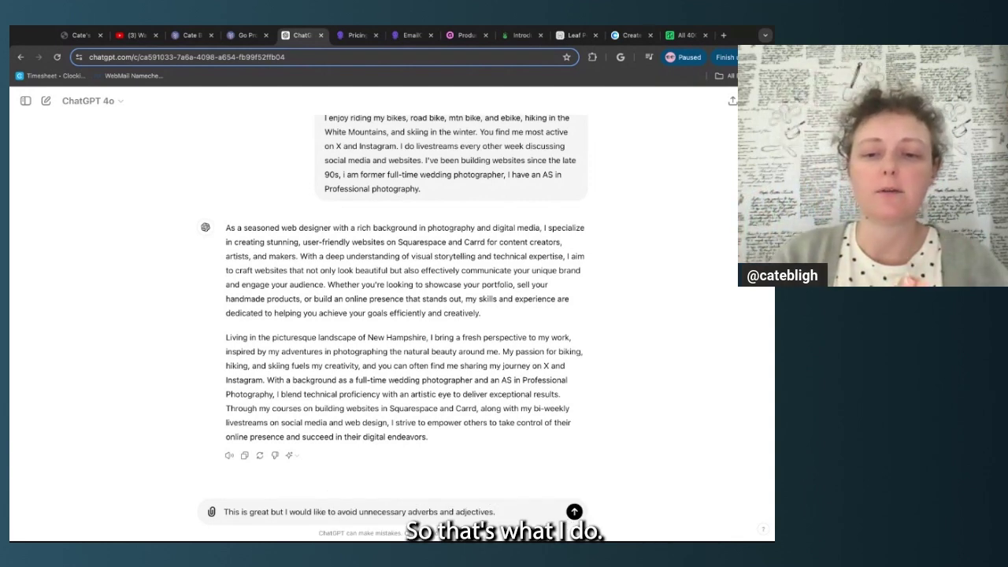
pyautogui.write('Please')
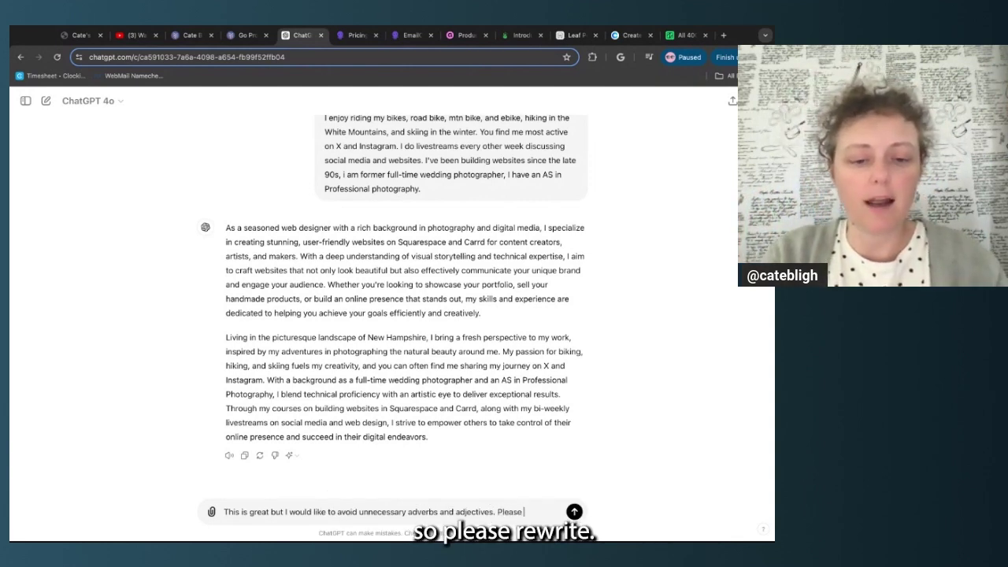
pyautogui.write(' rewri')
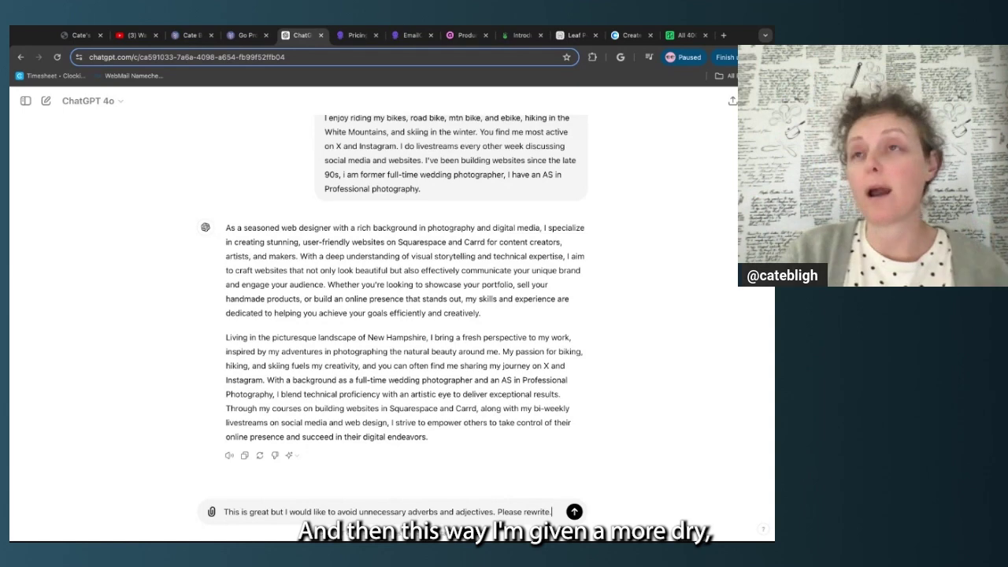
pyautogui.write('te.')
pyautogui.press('Return')
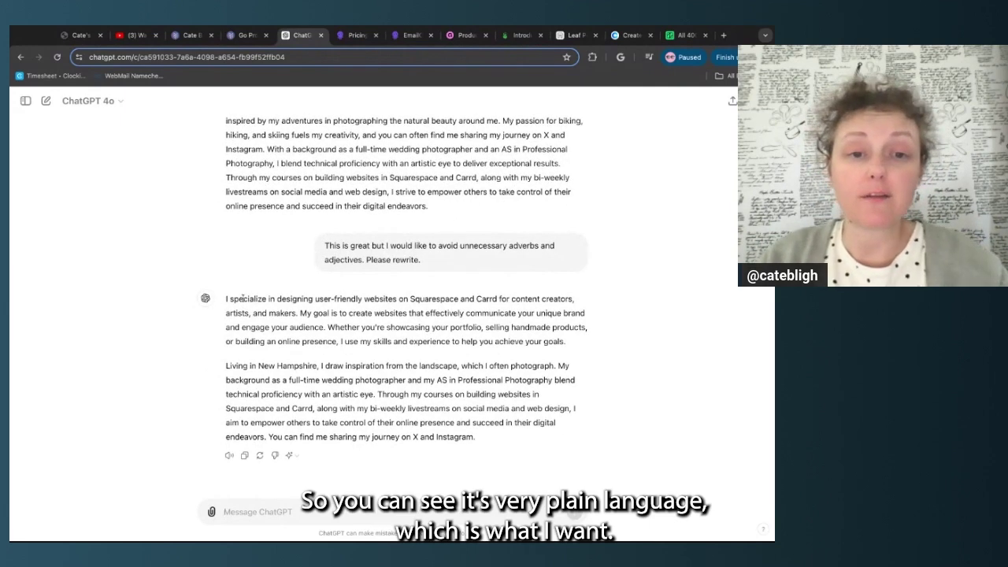
# Copy ChatGPT's plainer two-paragraph bio rewrite
pyautogui.moveTo(226, 300); pyautogui.dragTo(477, 438)
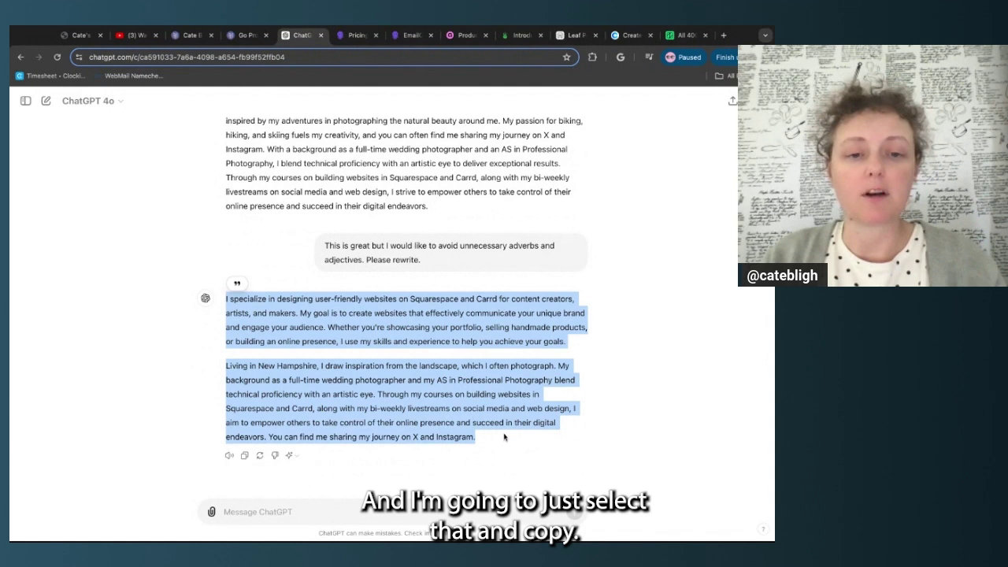
pyautogui.click(245, 456)
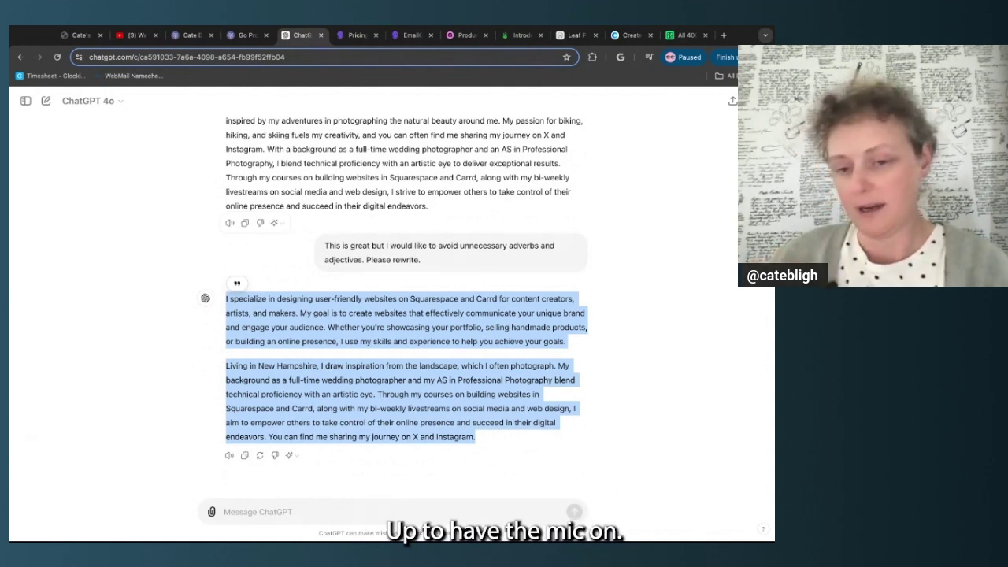
# Replace the Carrd About section's guidance text with the pasted two-paragraph bio
pyautogui.click(189, 36)
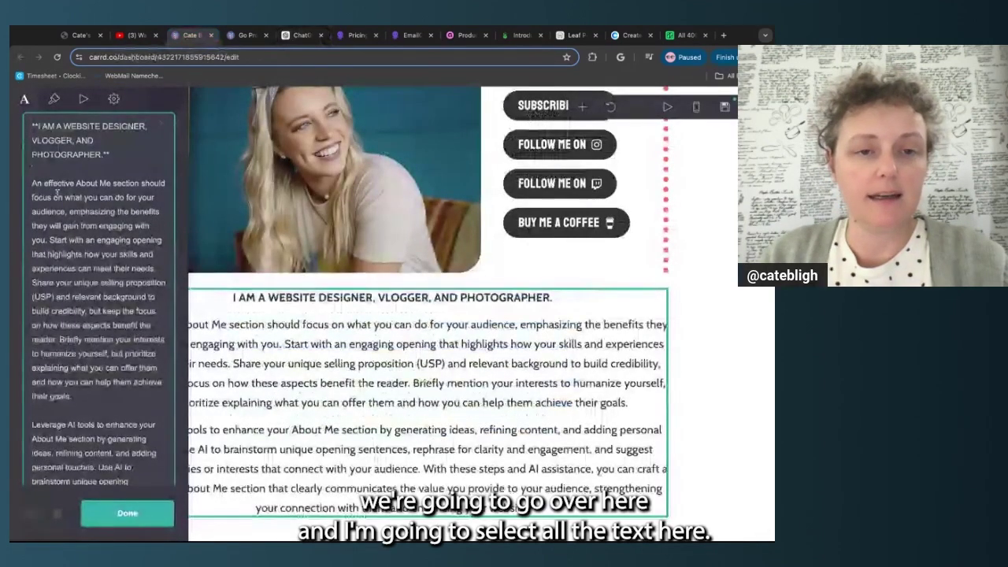
pyautogui.hotkey('ctrl', 'a')
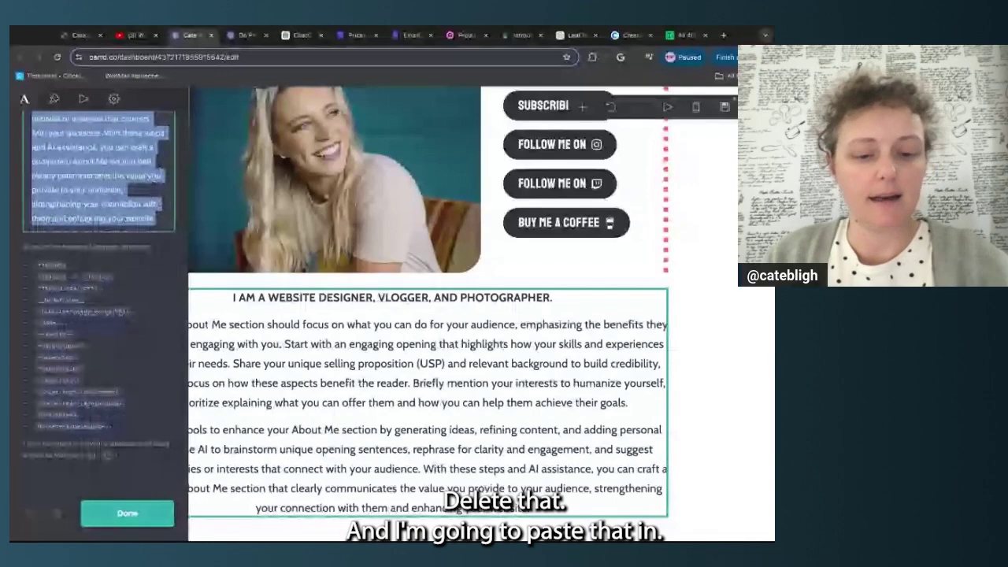
pyautogui.hotkey('ctrl', 'v')
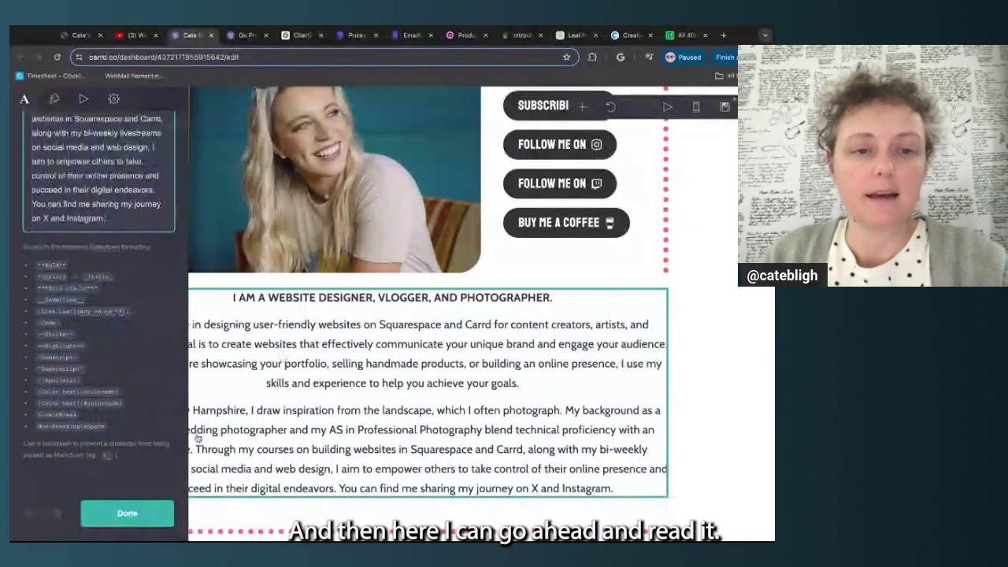
pyautogui.click(99, 513)
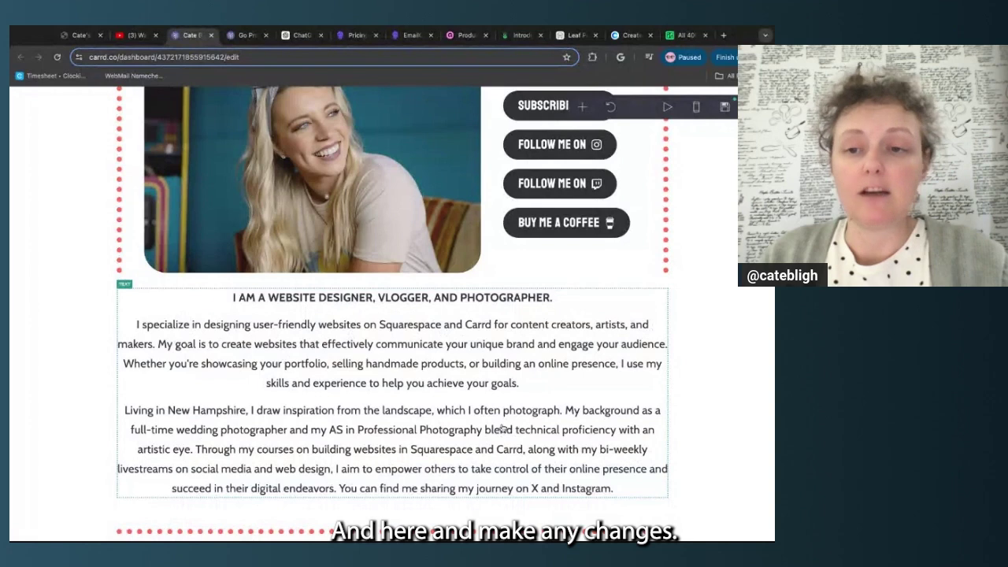
pyautogui.scroll(-1, 502, 427)
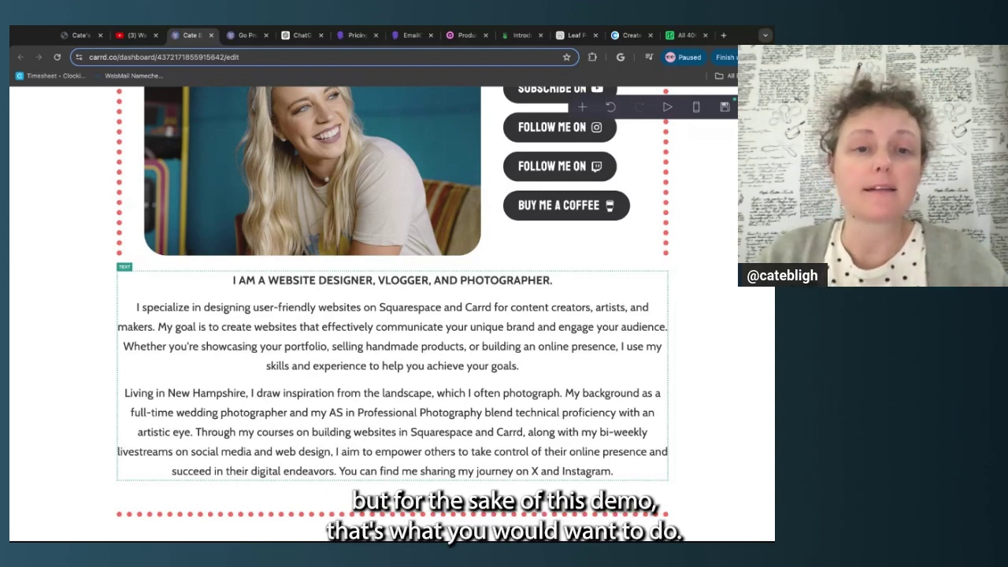
# Scroll down to the Upcoming Events section with the May 31 Q&A Livestream row
pyautogui.scroll(-4, 471, 354)
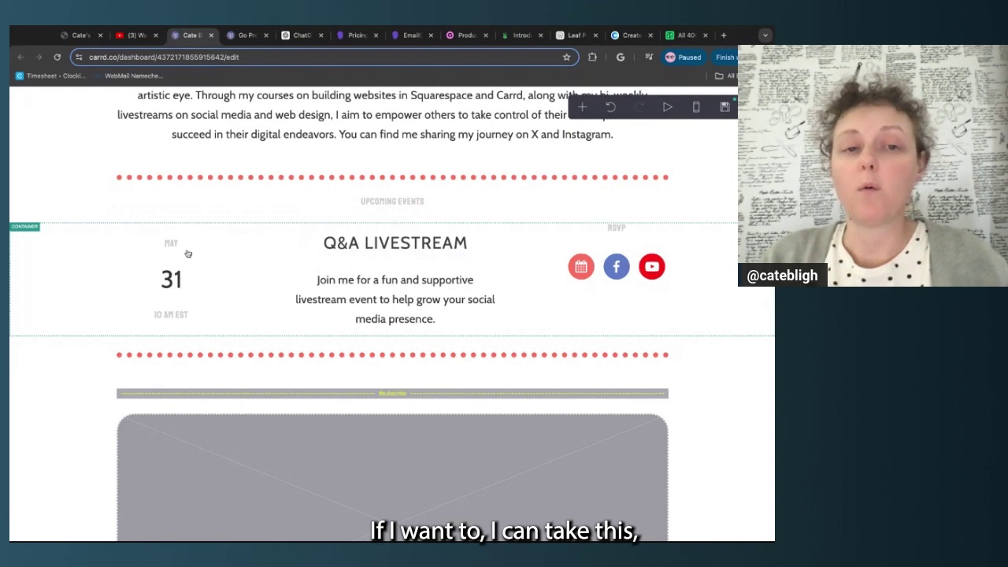
# Move the settings panel to the right and select the Q&A Livestream row's Columns container
pyautogui.click(37, 257)
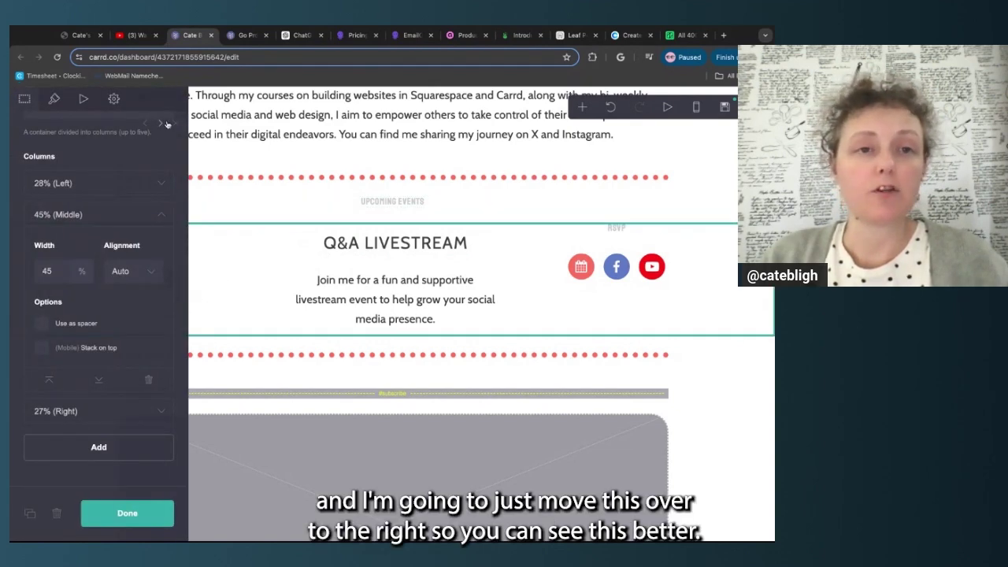
pyautogui.click(158, 125)
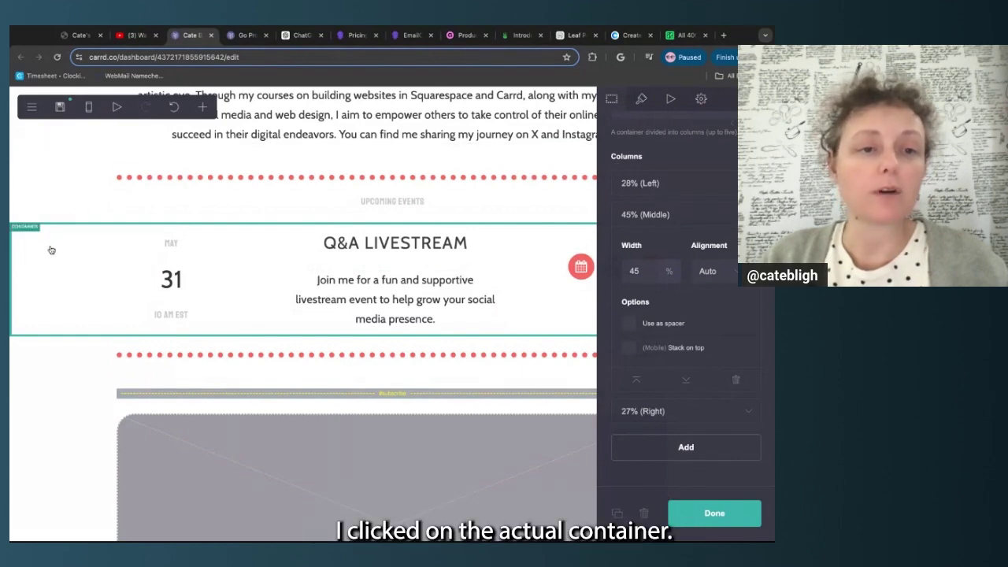
pyautogui.click(105, 209)
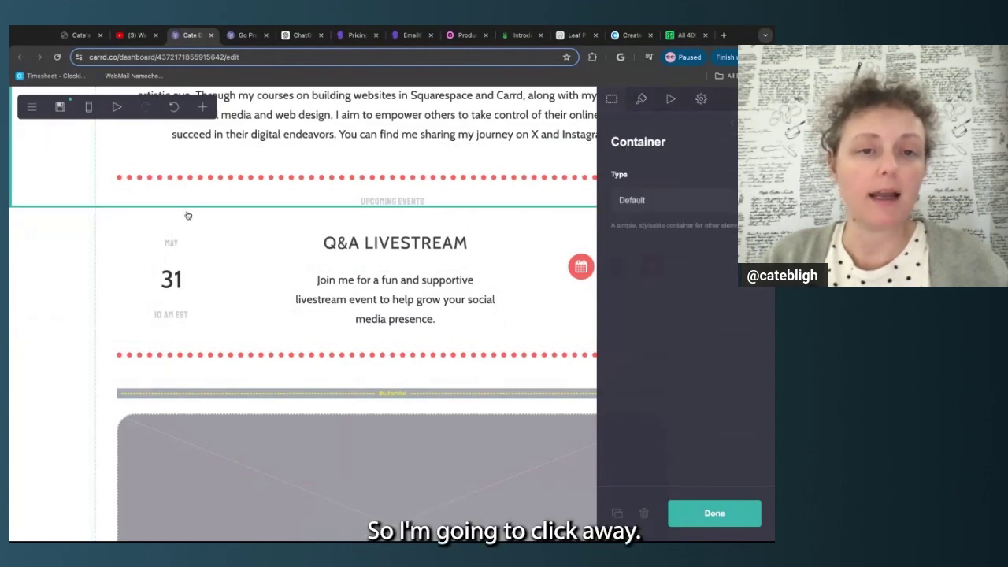
pyautogui.click(175, 286)
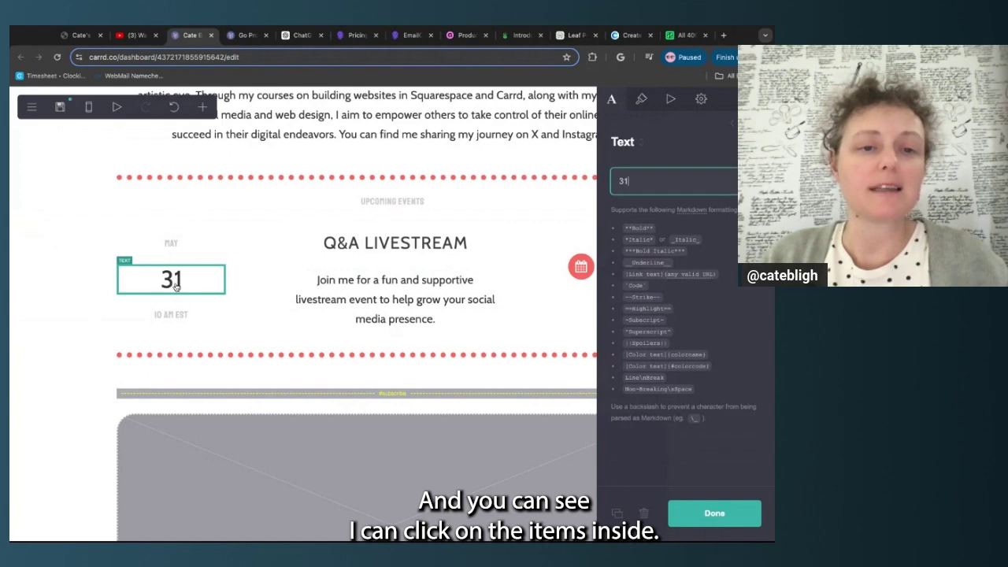
pyautogui.click(171, 314)
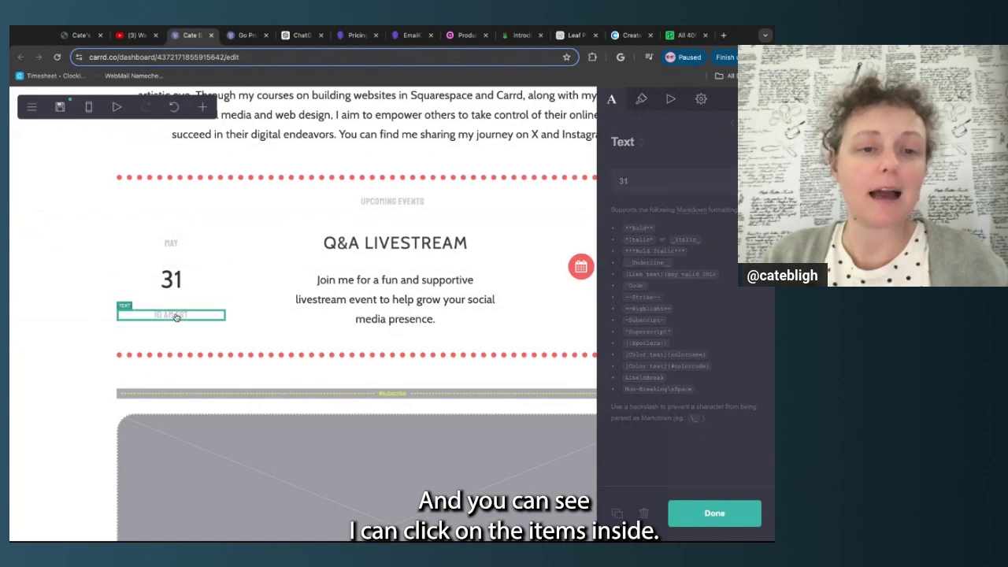
pyautogui.click(68, 267)
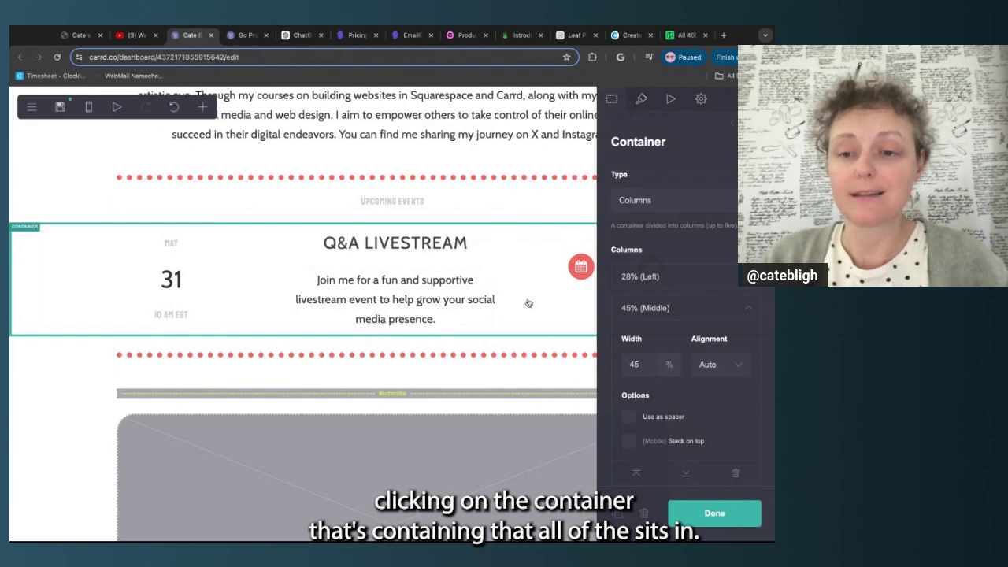
# Duplicate the May 31 Q&A Livestream event row
pyautogui.click(618, 516)
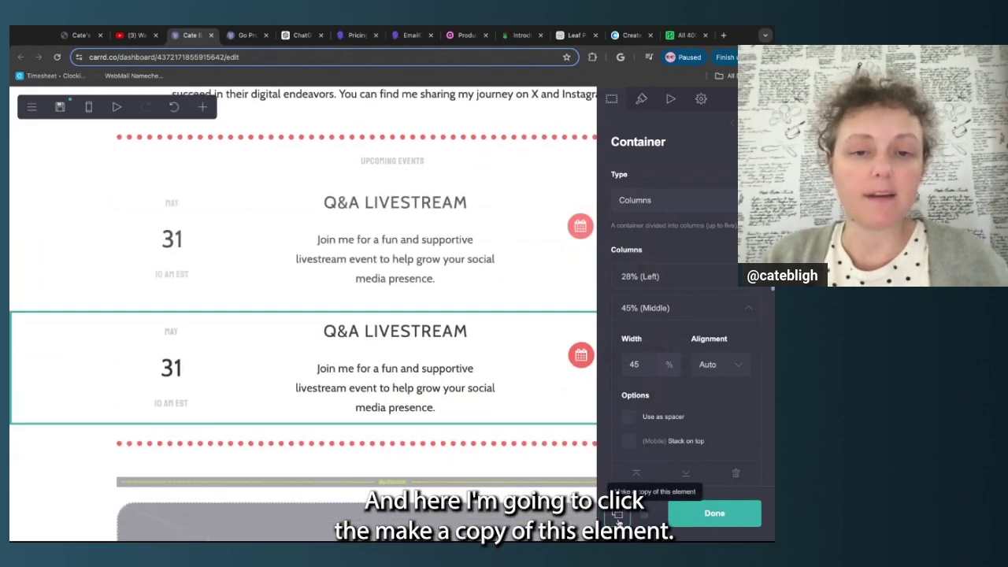
pyautogui.scroll(1, 478, 321)
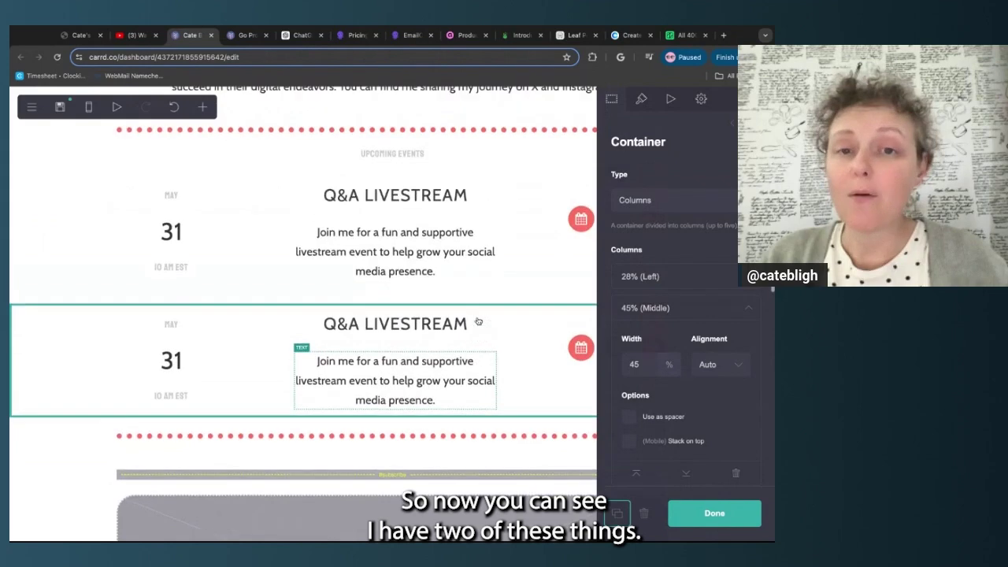
pyautogui.click(682, 516)
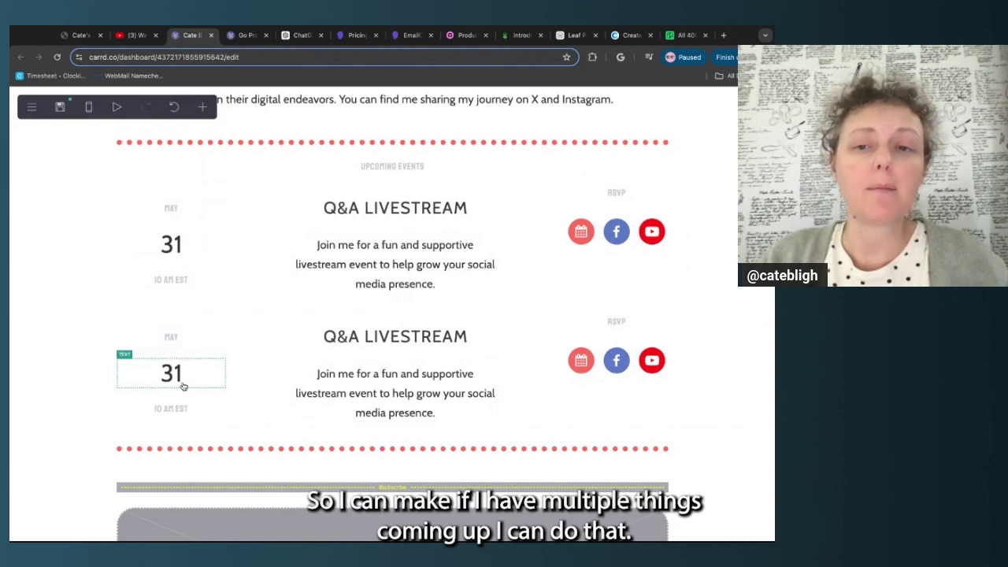
# Drag the two Q&A Livestream rows to swap their order
pyautogui.click(236, 344)
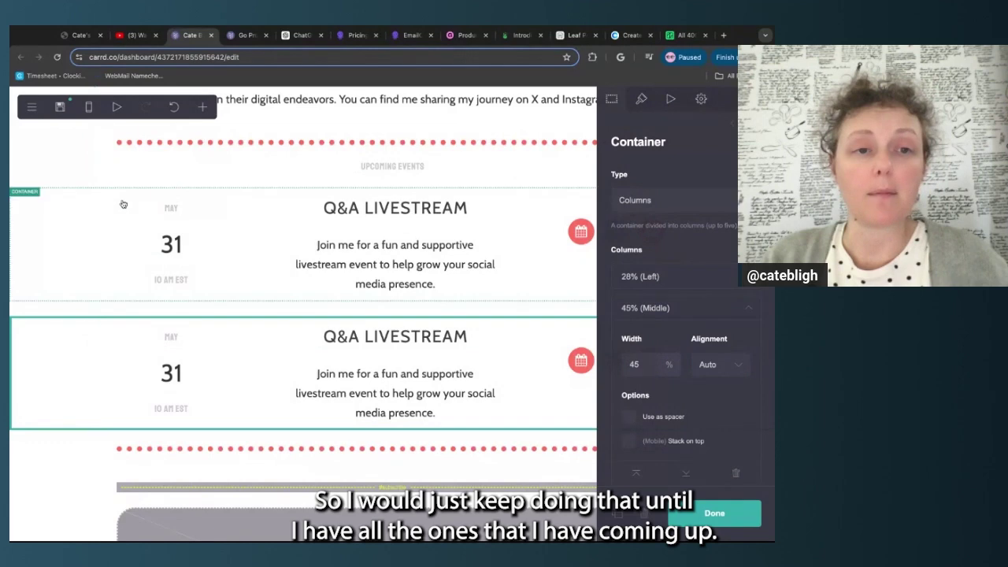
pyautogui.click(83, 181)
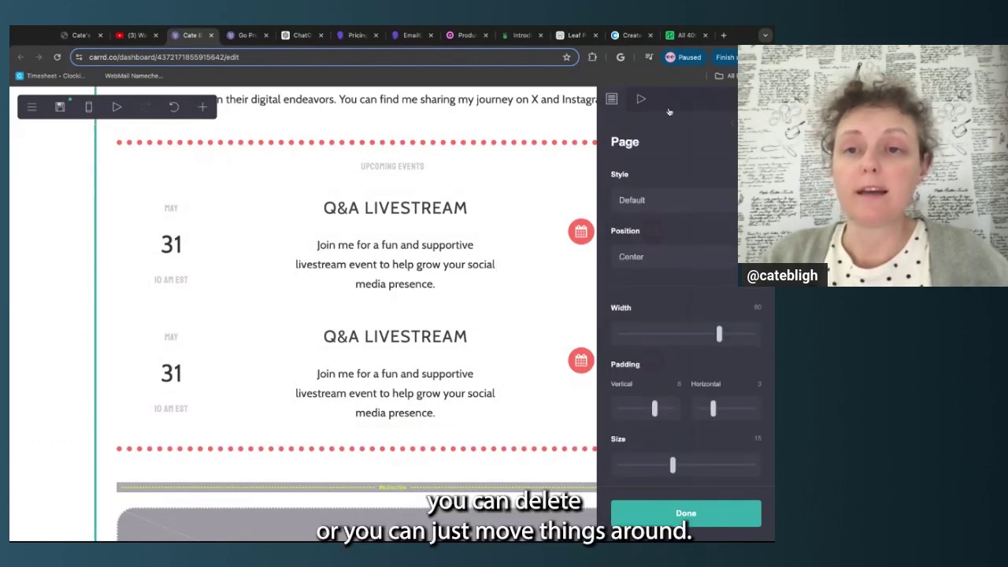
pyautogui.click(683, 514)
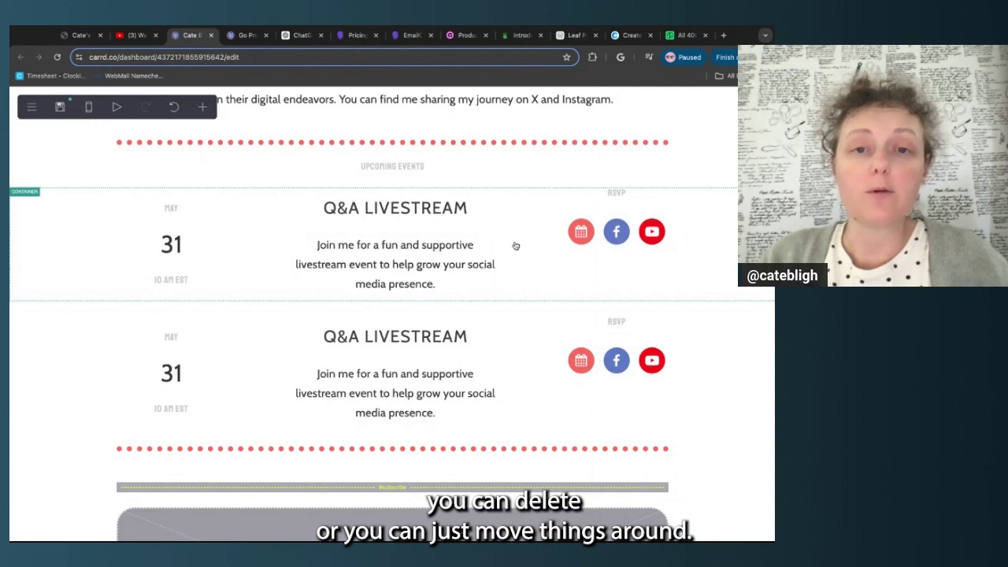
pyautogui.moveTo(510, 353); pyautogui.dragTo(499, 208)
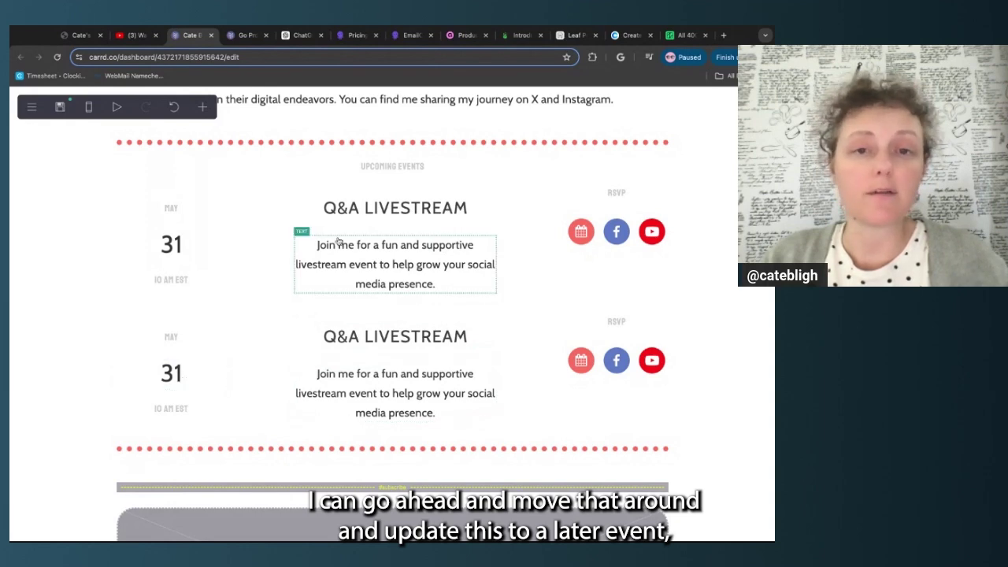
pyautogui.moveTo(124, 268); pyautogui.dragTo(115, 315)
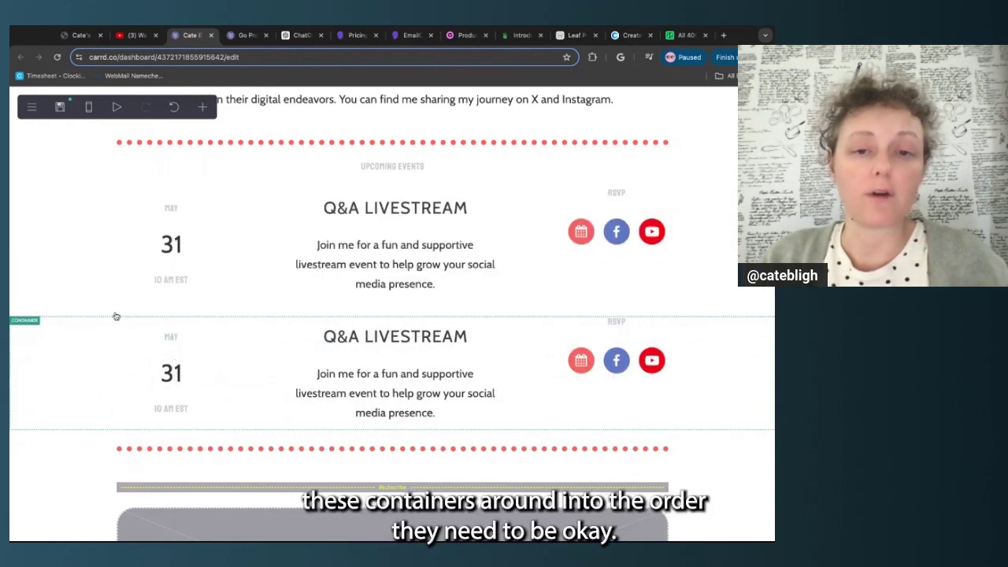
# Change the first event's date from 31 to 19
pyautogui.click(171, 252)
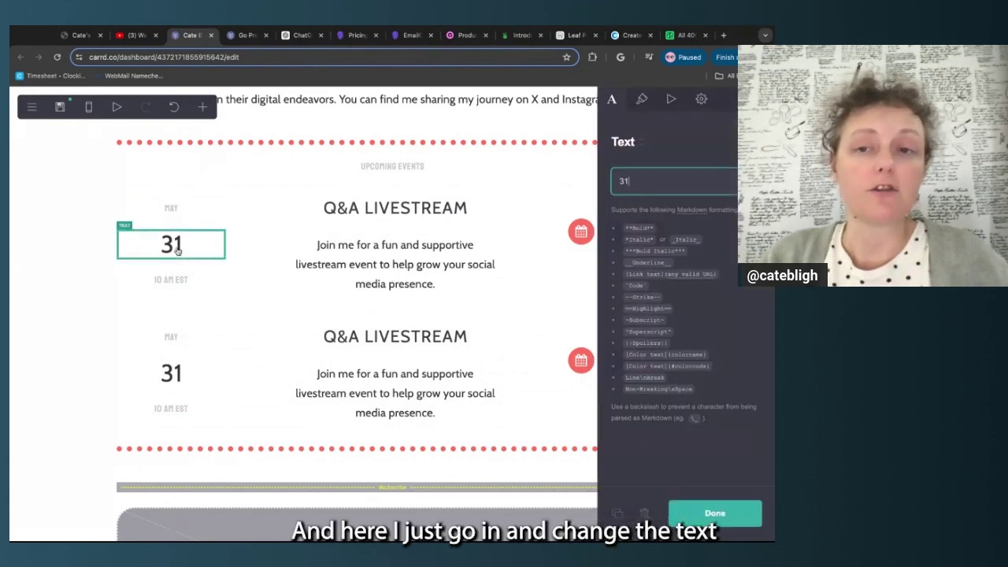
pyautogui.click(619, 181)
pyautogui.press('BackSpace')
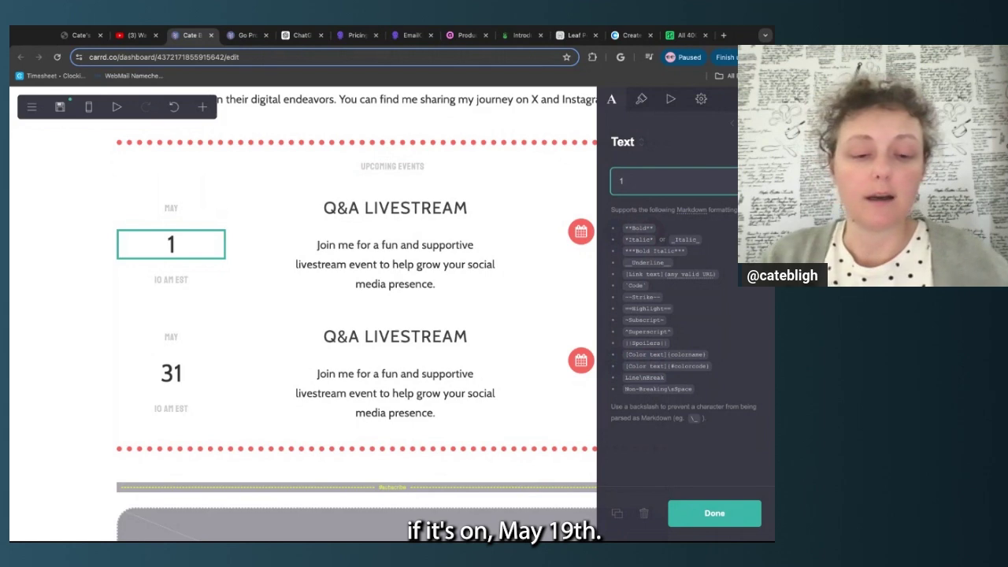
pyautogui.write('9')
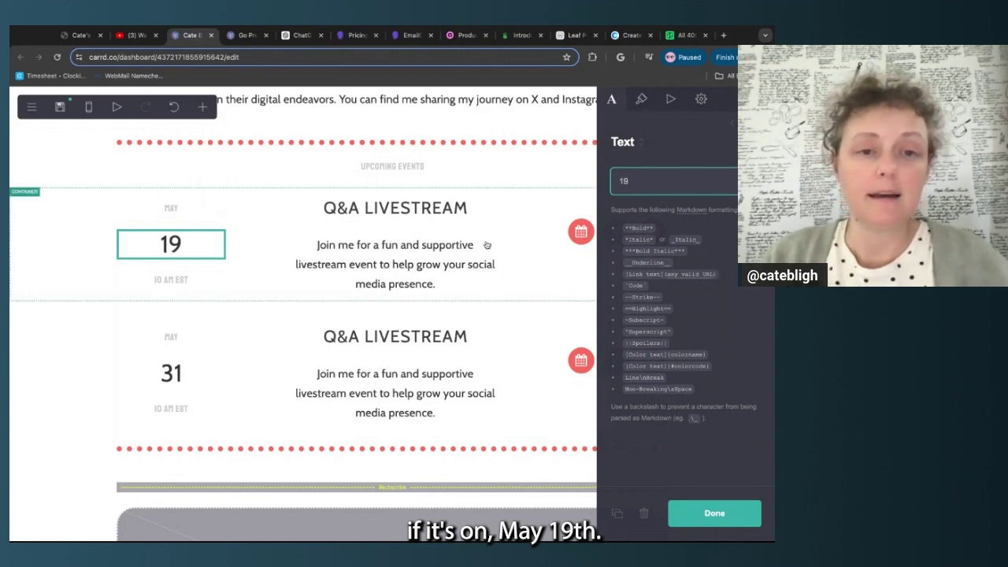
# Change the first event's time from 10 AM EST to 12 PM PT
pyautogui.click(191, 280)
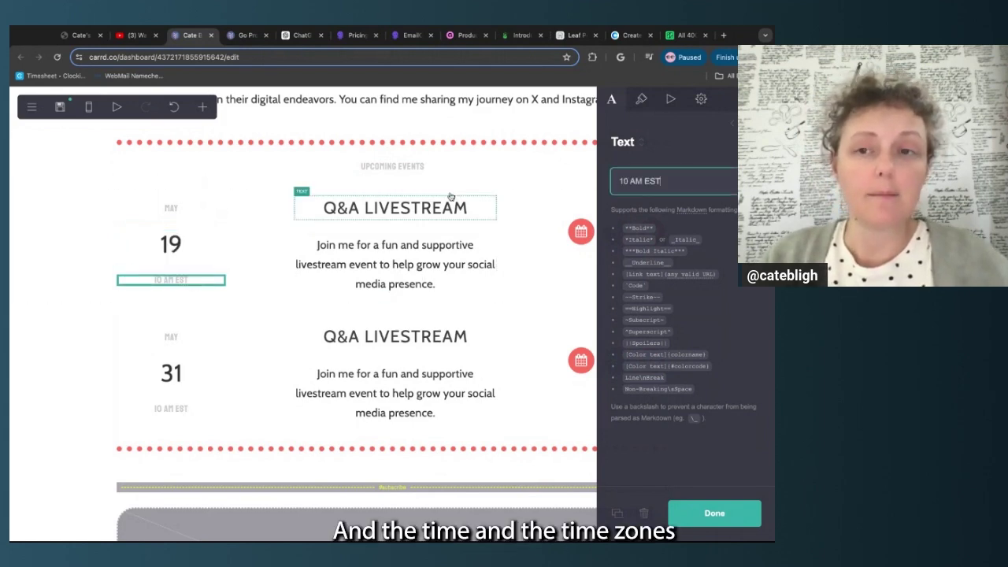
pyautogui.click(629, 182)
pyautogui.press('BackSpace')
pyautogui.write('2')
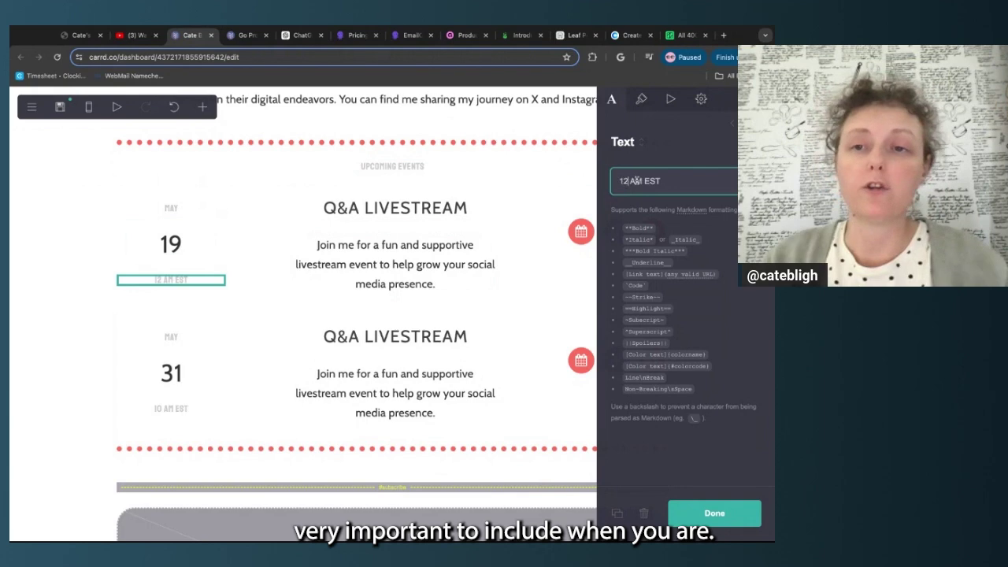
pyautogui.press('BackSpace')
pyautogui.write('A')
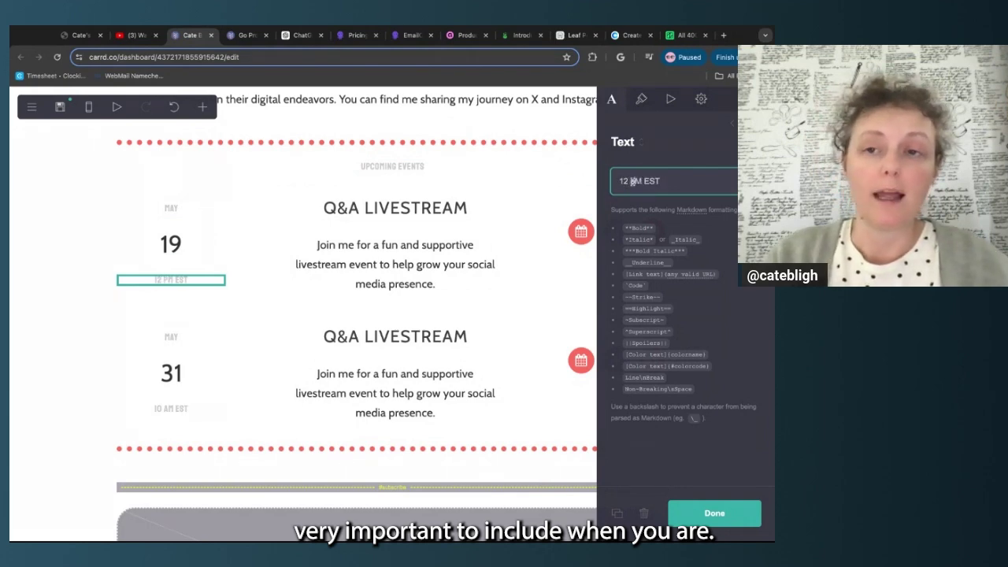
pyautogui.press('BackSpace')
pyautogui.write('P')
pyautogui.doubleClick(656, 182)
pyautogui.write('CENTRAL')
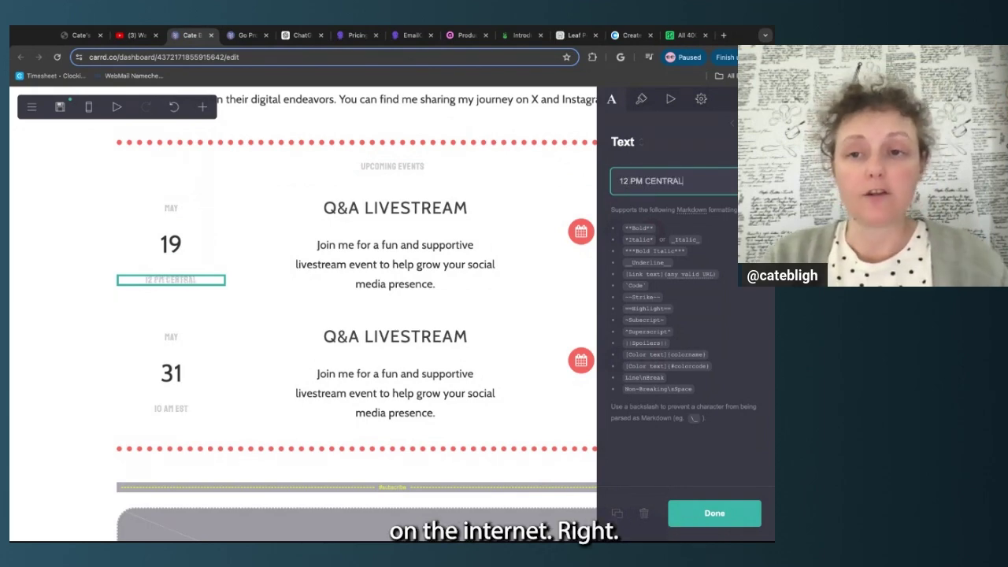
pyautogui.doubleClick(669, 181)
pyautogui.write('PT')
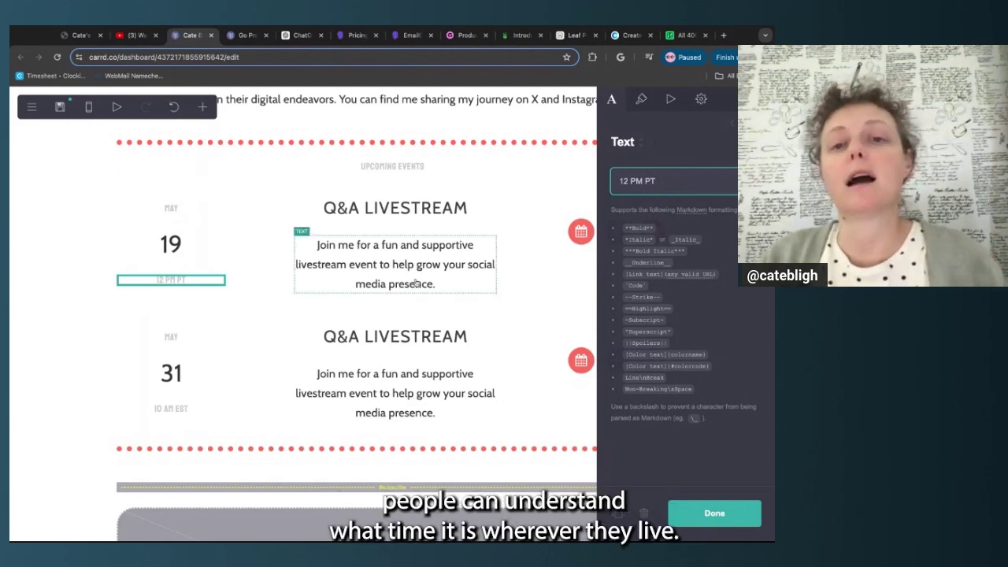
# Select the first event's description, Q&A LIVESTREAM heading and row container
pyautogui.click(395, 265)
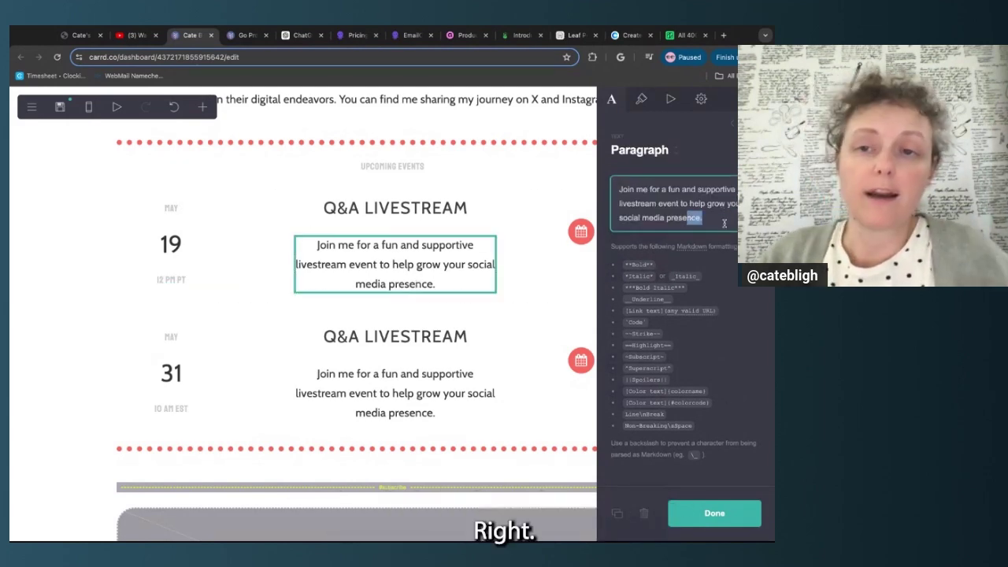
pyautogui.tripleClick(725, 224)
pyautogui.click(419, 211)
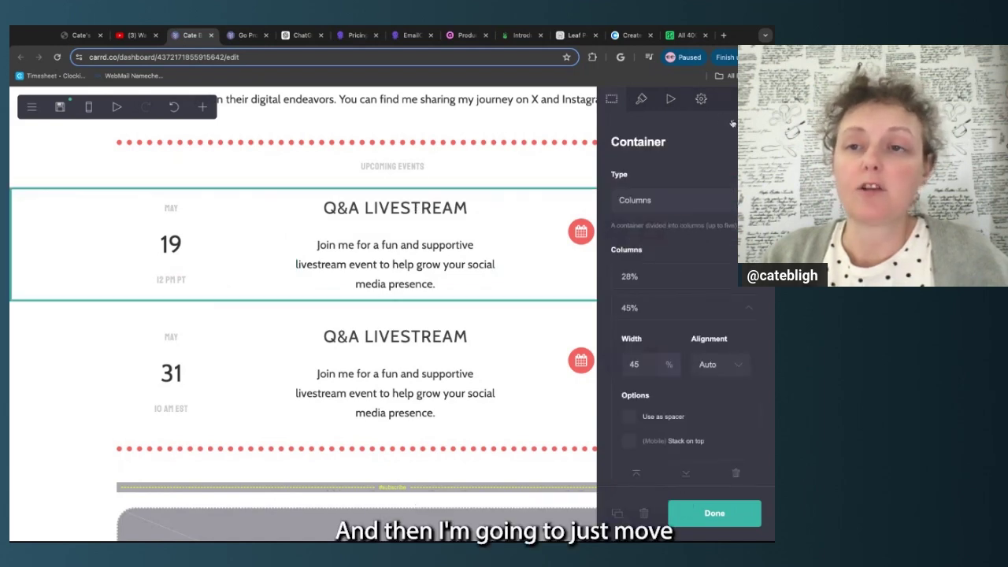
pyautogui.click(734, 123)
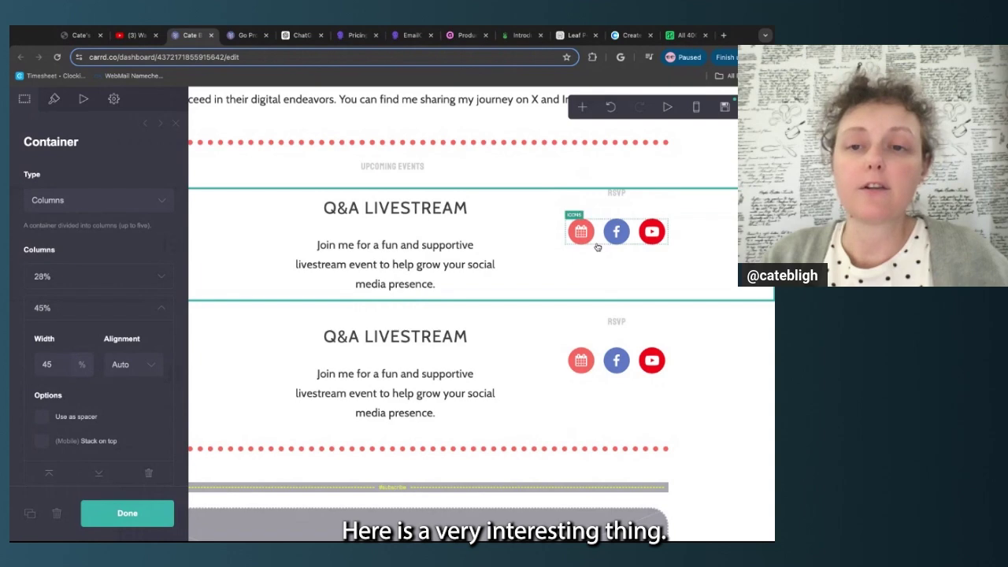
# Expand the first event's Calendar RSVP icon to view its Google Calendar URL
pyautogui.click(597, 247)
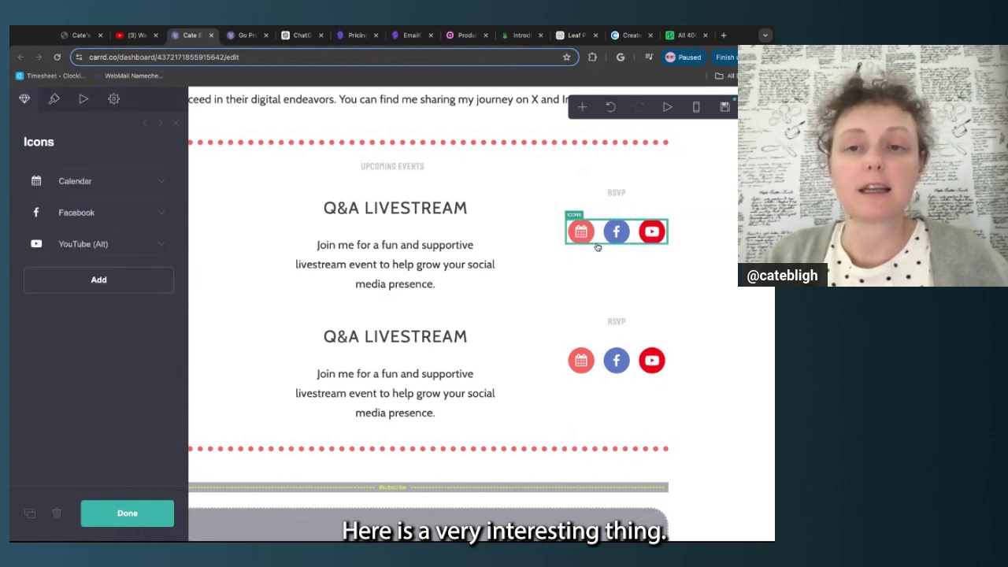
pyautogui.click(161, 183)
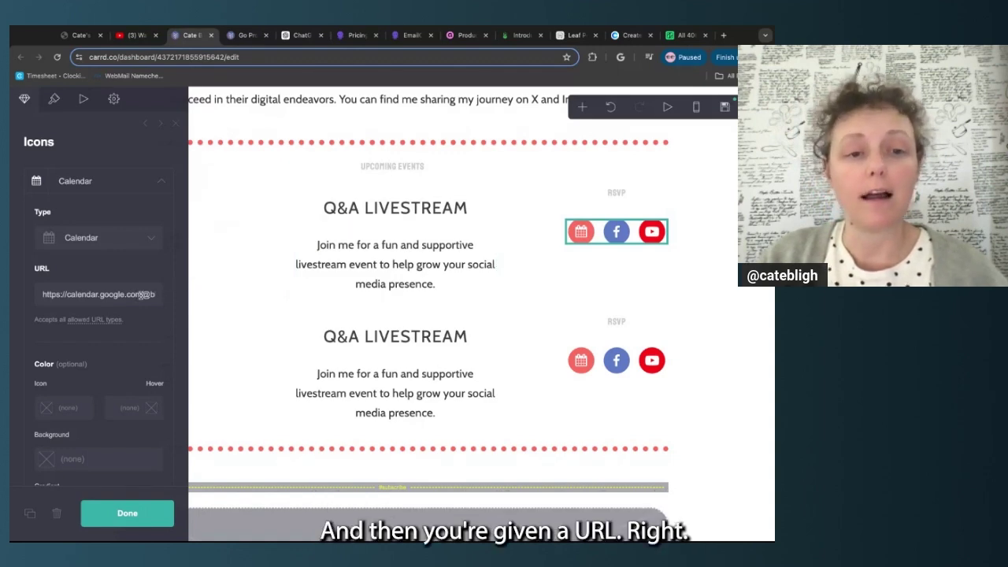
pyautogui.tripleClick(142, 294)
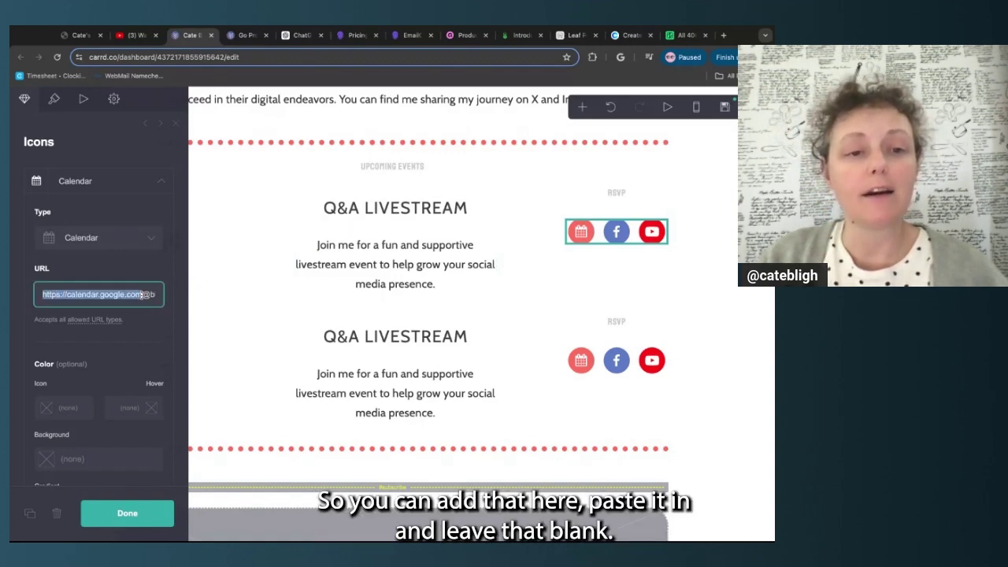
pyautogui.click(145, 295)
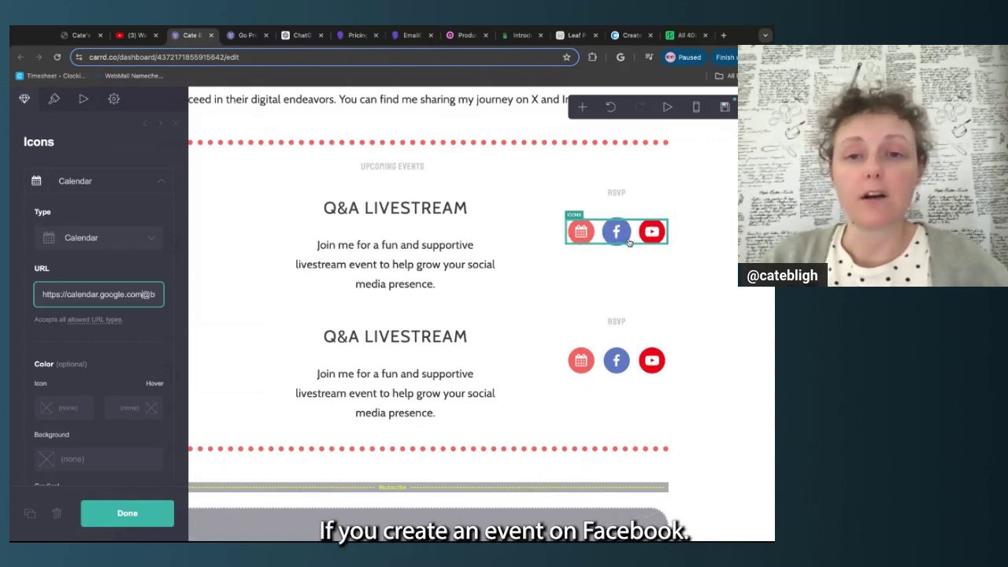
# Review the Facebook RSVP icon's event URL after collapsing the Calendar icon
pyautogui.click(161, 181)
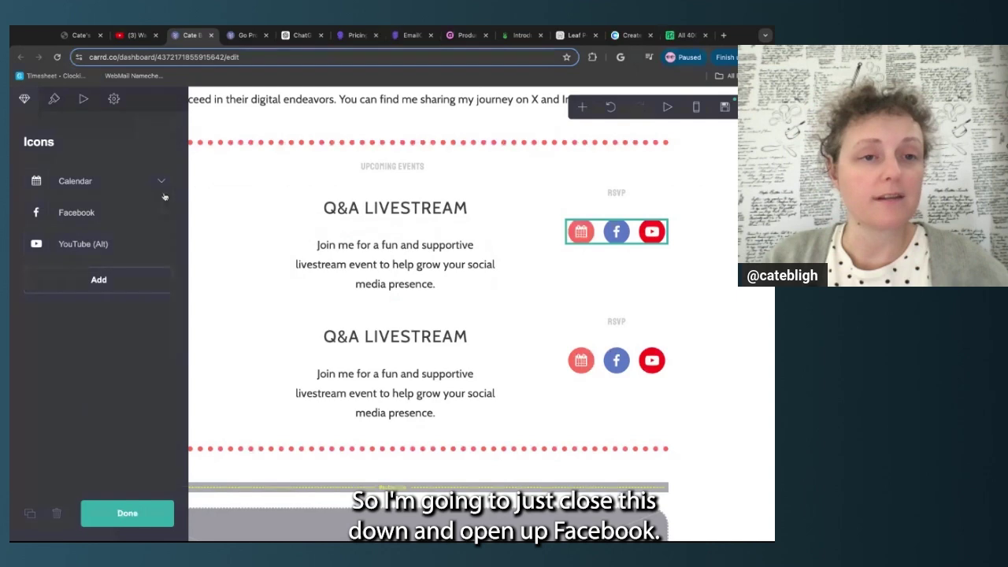
pyautogui.click(162, 213)
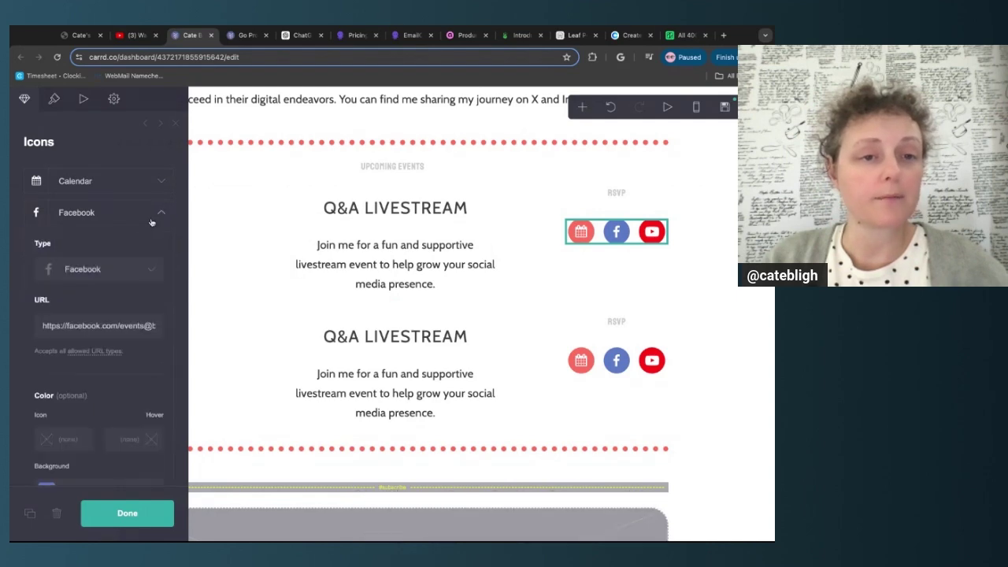
pyautogui.scroll(-1, 135, 231)
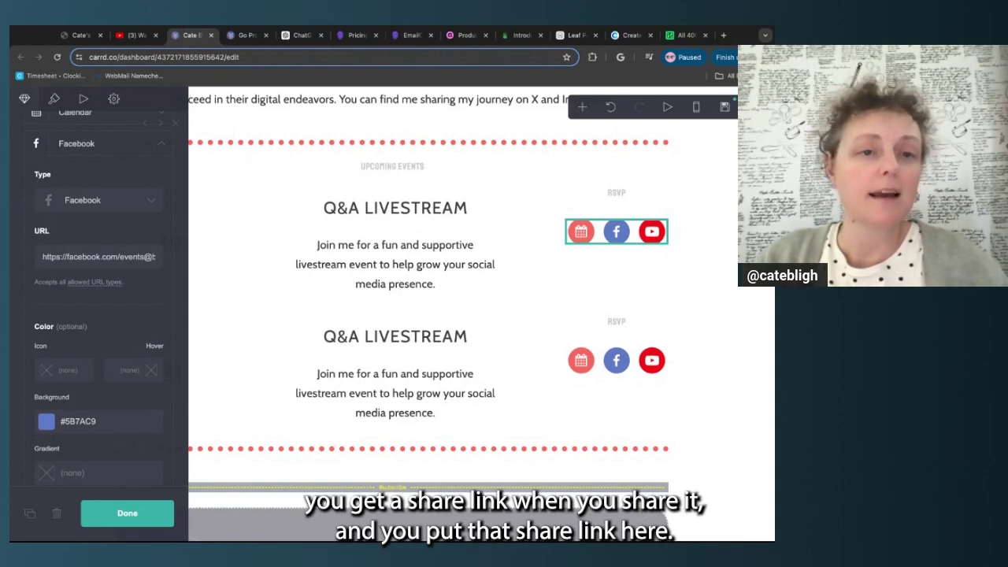
pyautogui.moveTo(156, 256); pyautogui.dragTo(89, 235)
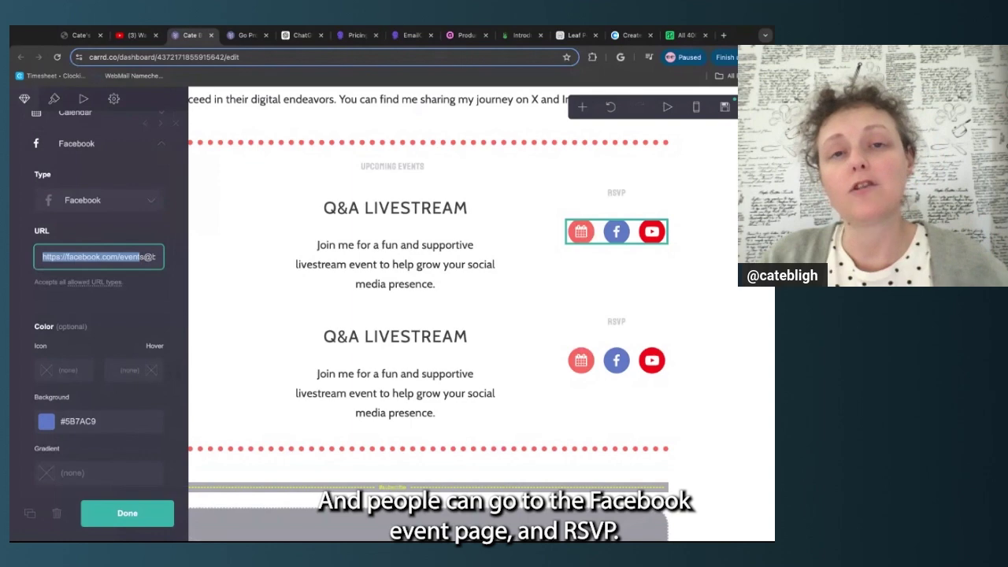
pyautogui.scroll(-1, 110, 336)
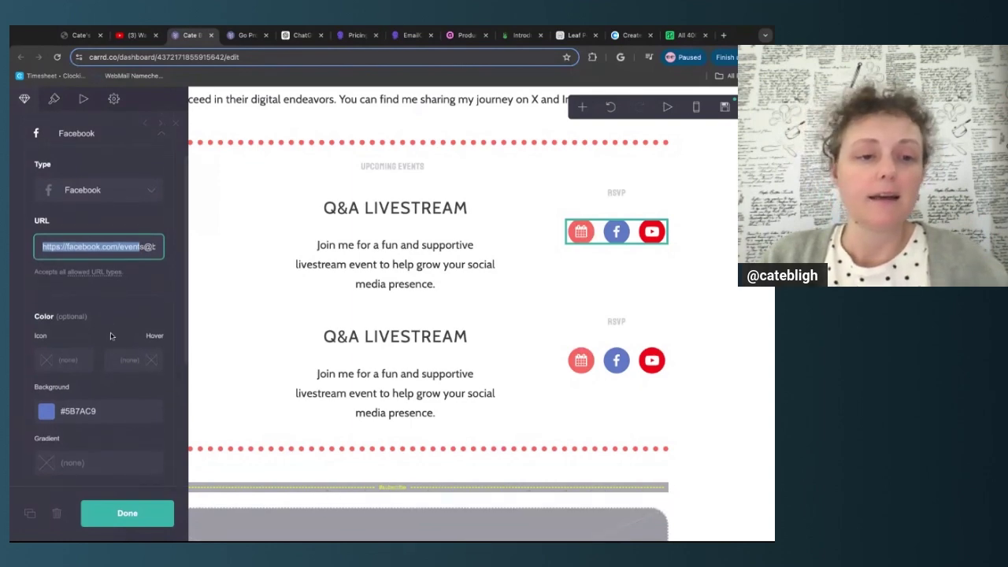
pyautogui.scroll(2, 145, 196)
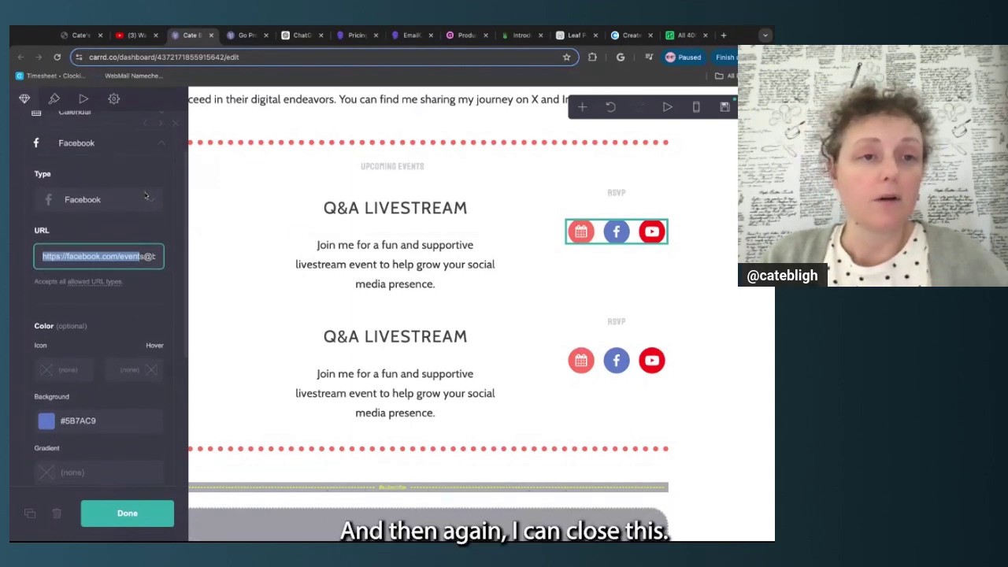
pyautogui.click(160, 148)
pyautogui.click(127, 244)
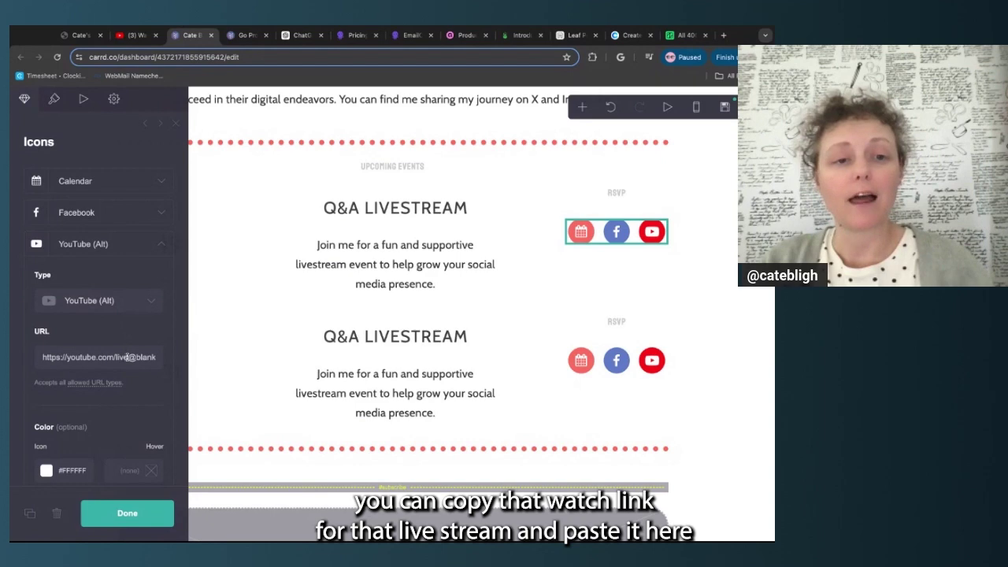
pyautogui.moveTo(46, 357); pyautogui.dragTo(128, 357)
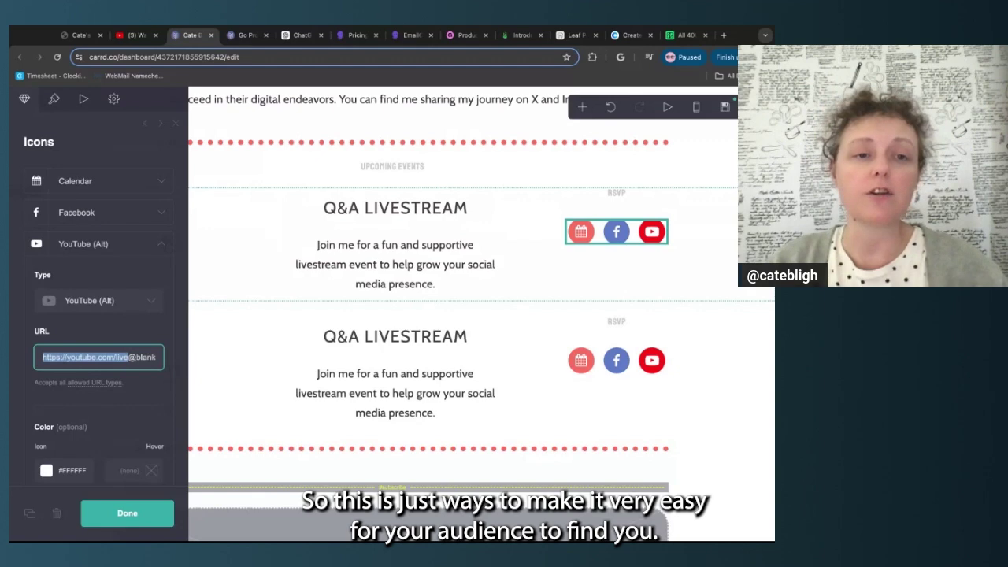
# Change the first event's Facebook RSVP icon type to Twitch
pyautogui.click(160, 247)
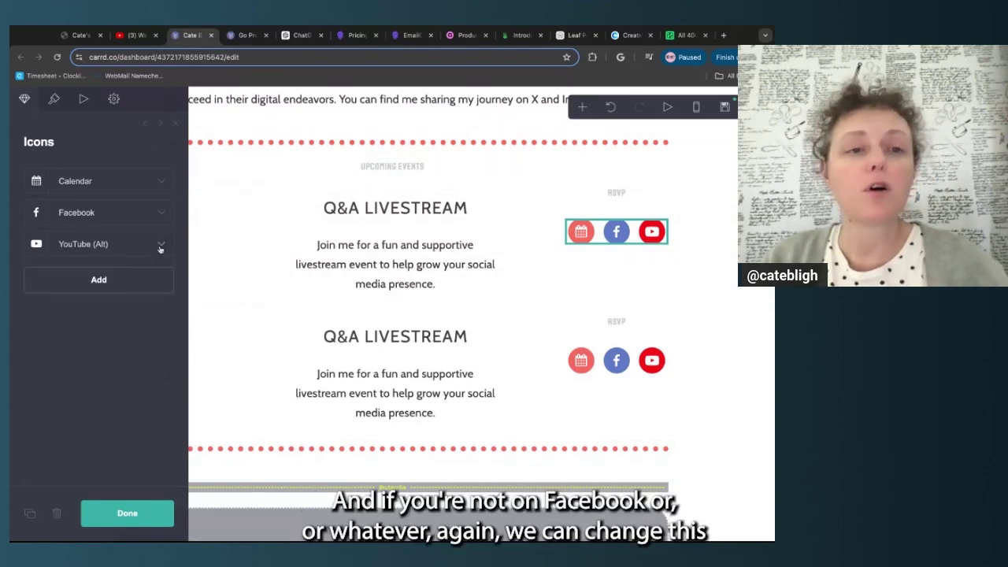
pyautogui.click(161, 214)
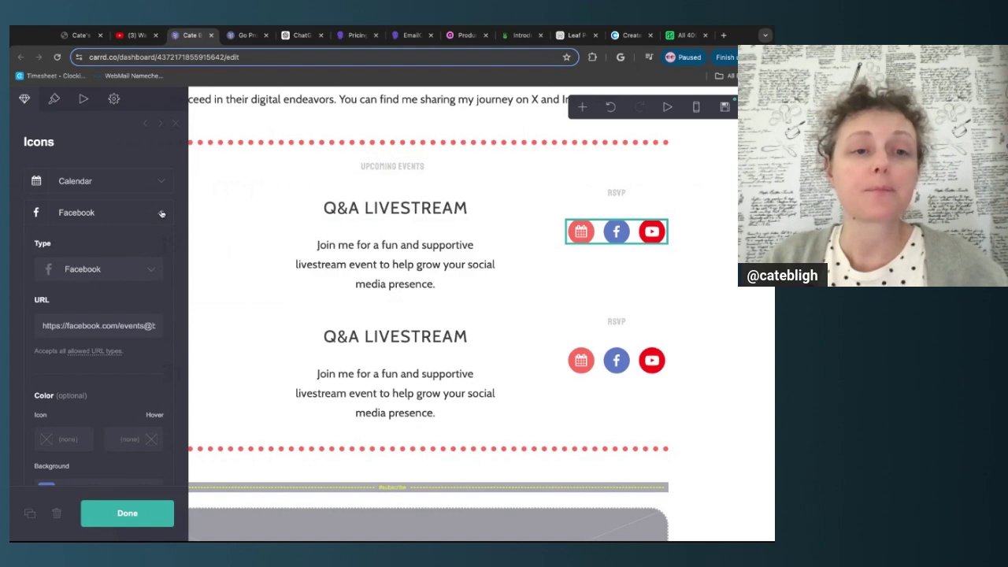
pyautogui.click(152, 270)
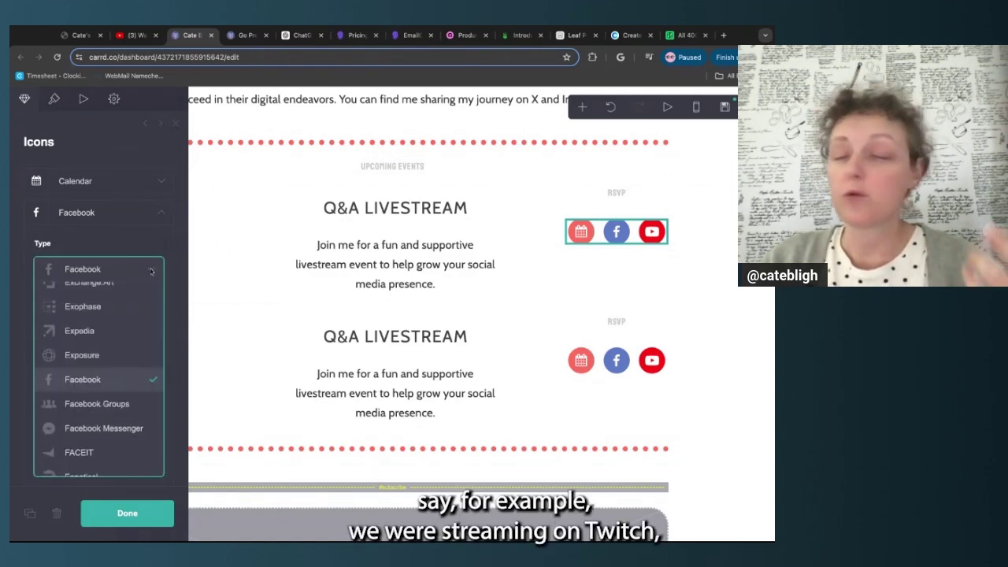
pyautogui.scroll(-10, 132, 363)
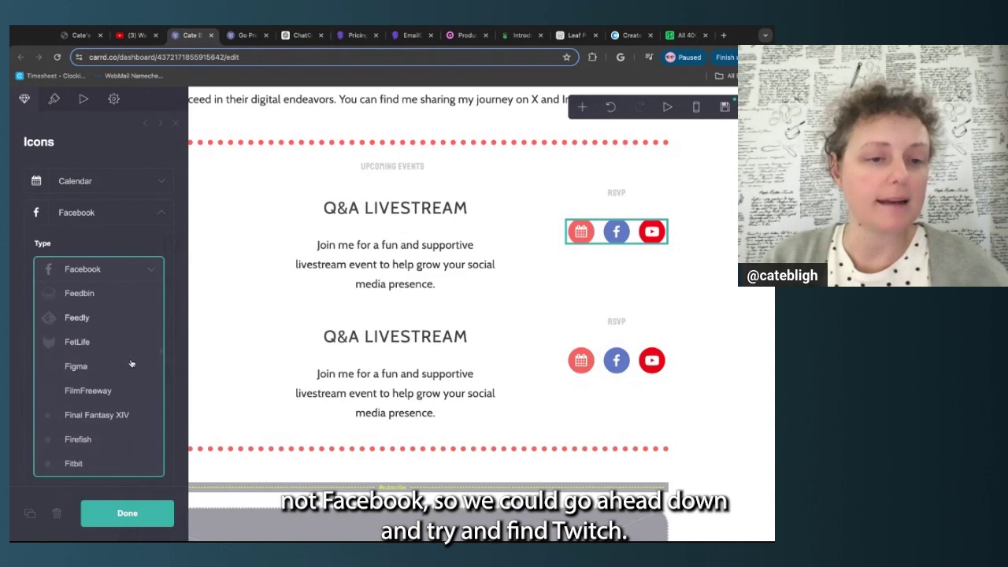
pyautogui.scroll(-20, 132, 363)
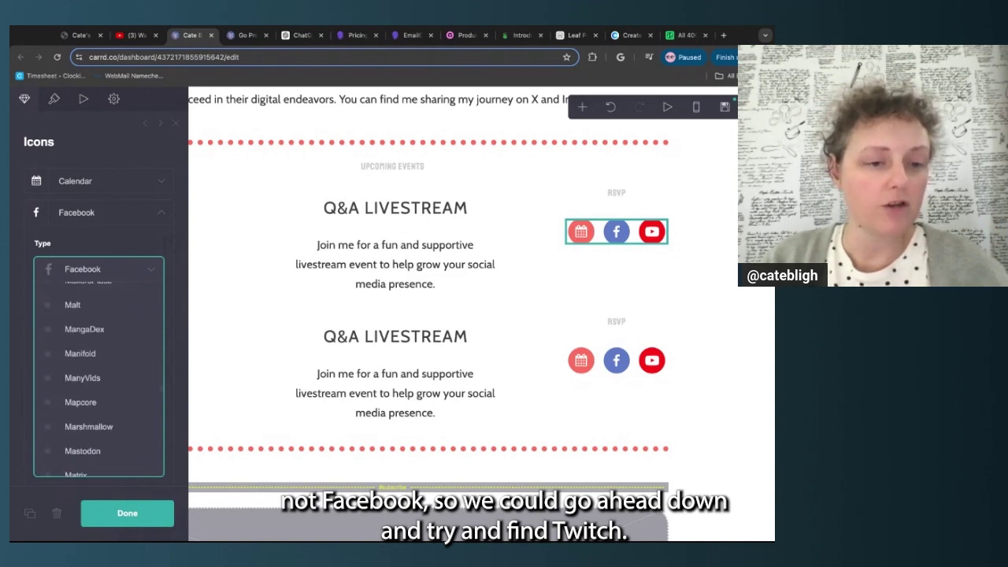
pyautogui.scroll(-3, 98, 366)
pyautogui.scroll(8, 99, 366)
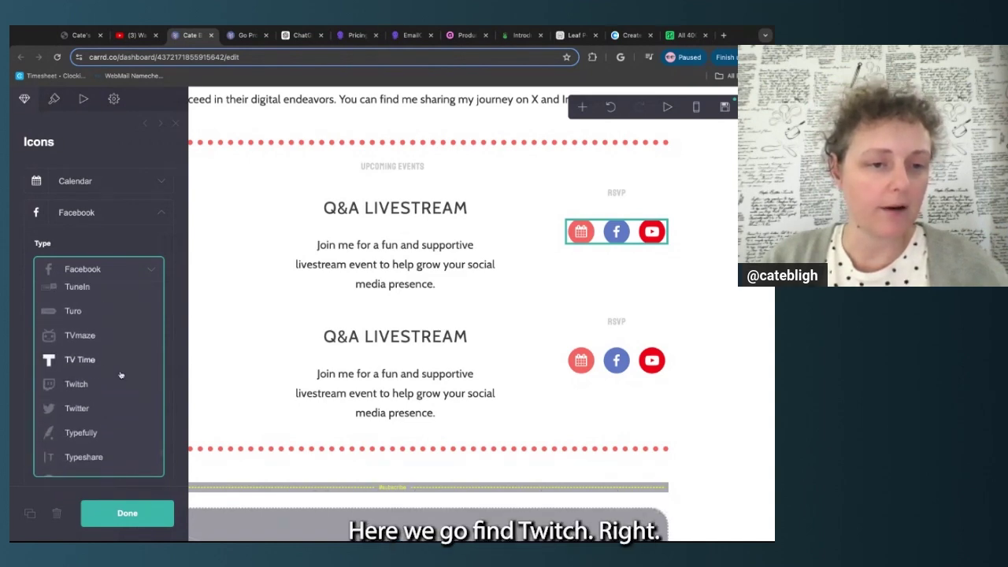
pyautogui.click(78, 386)
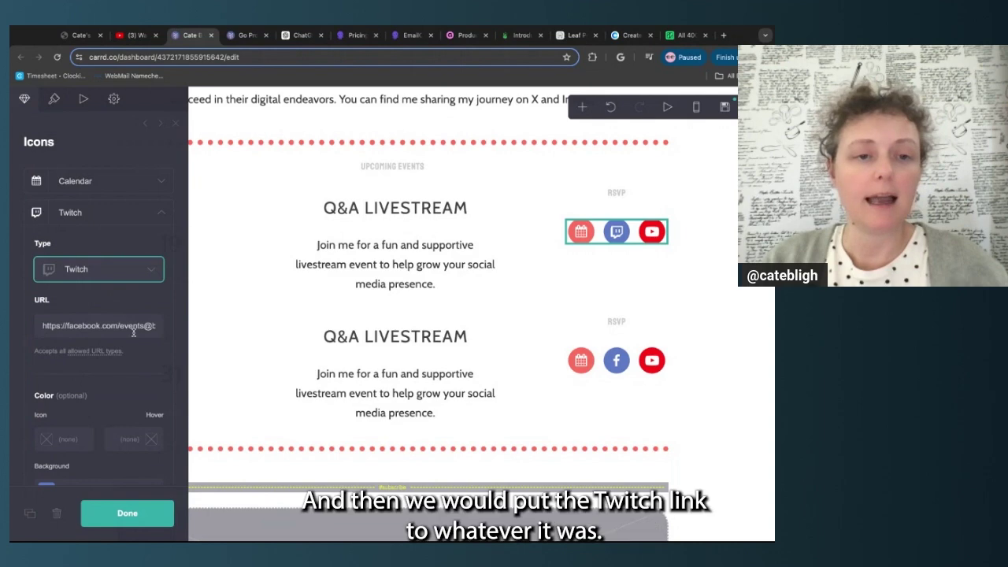
# Keep the icon's old link and start setting the Twitch icon's background colour
pyautogui.moveTo(141, 327); pyautogui.dragTo(52, 320)
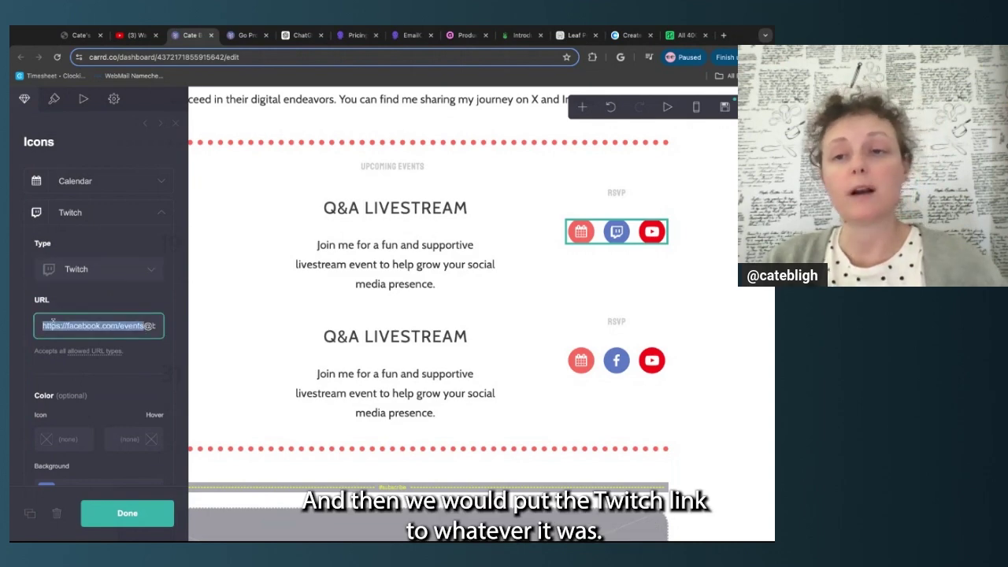
pyautogui.click(53, 370)
pyautogui.scroll(-3, 56, 380)
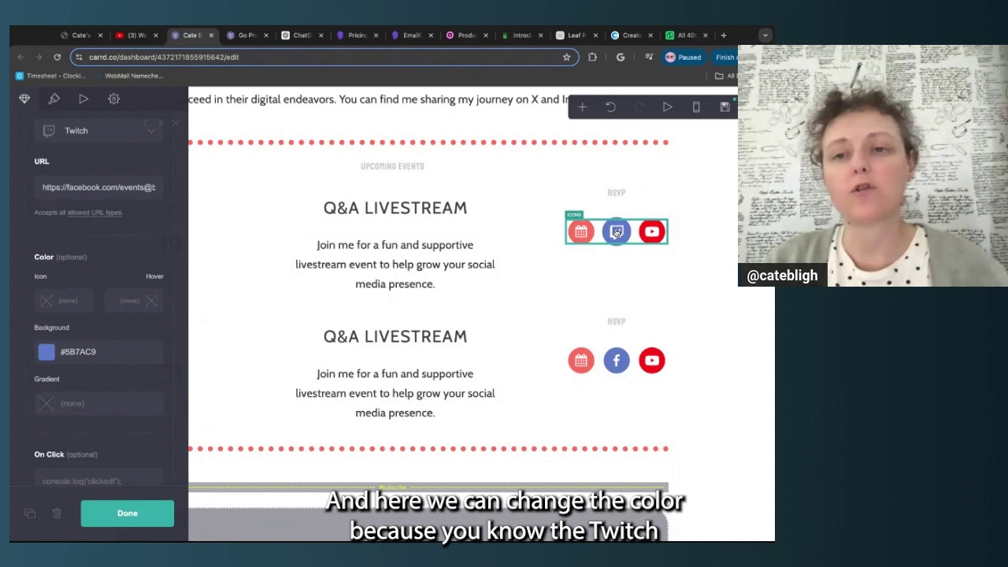
pyautogui.click(96, 354)
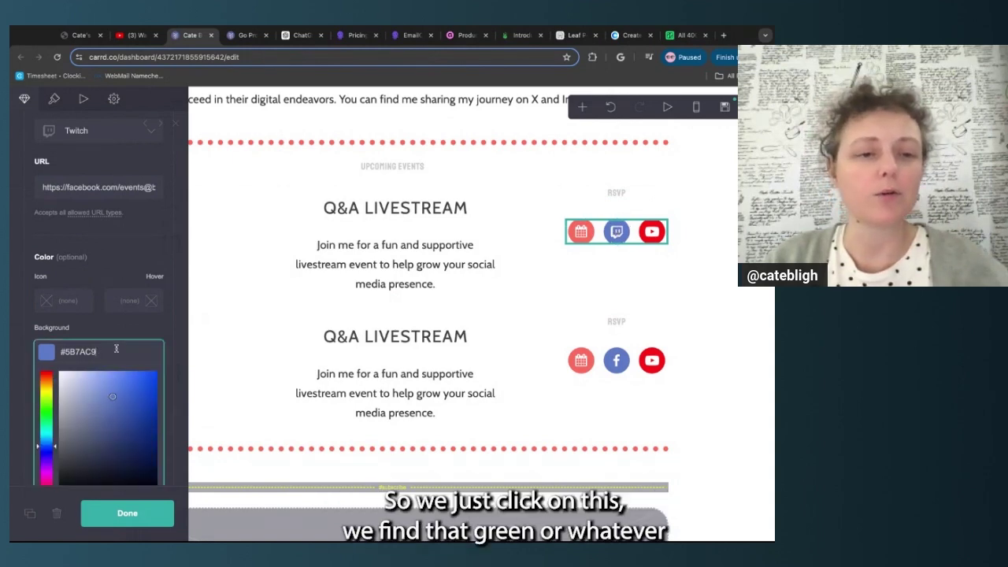
pyautogui.scroll(-1, 109, 352)
# Make the Twitch icon's background a bright #12DB00 green and close the icon settings
pyautogui.click(48, 329)
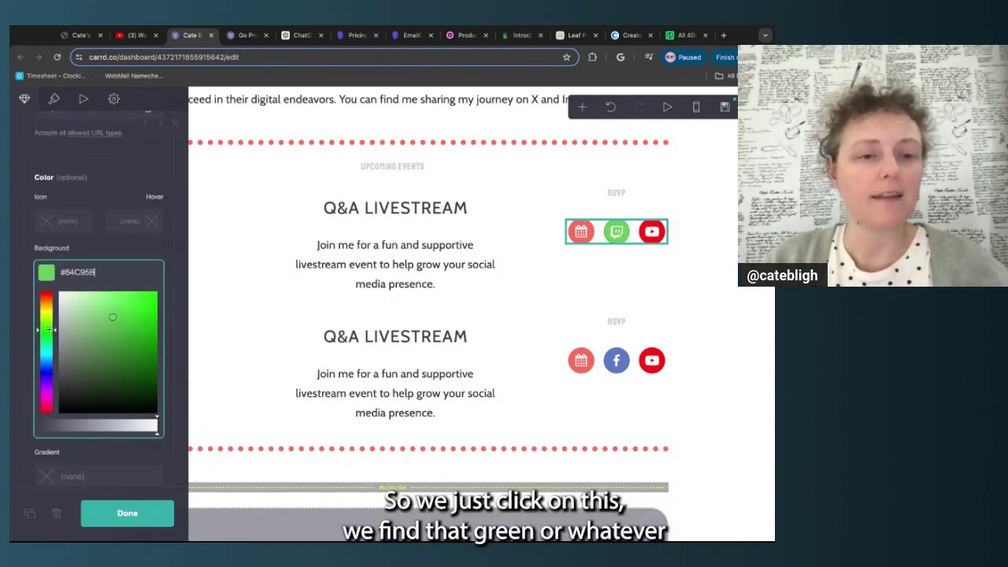
pyautogui.moveTo(158, 307); pyautogui.dragTo(166, 321)
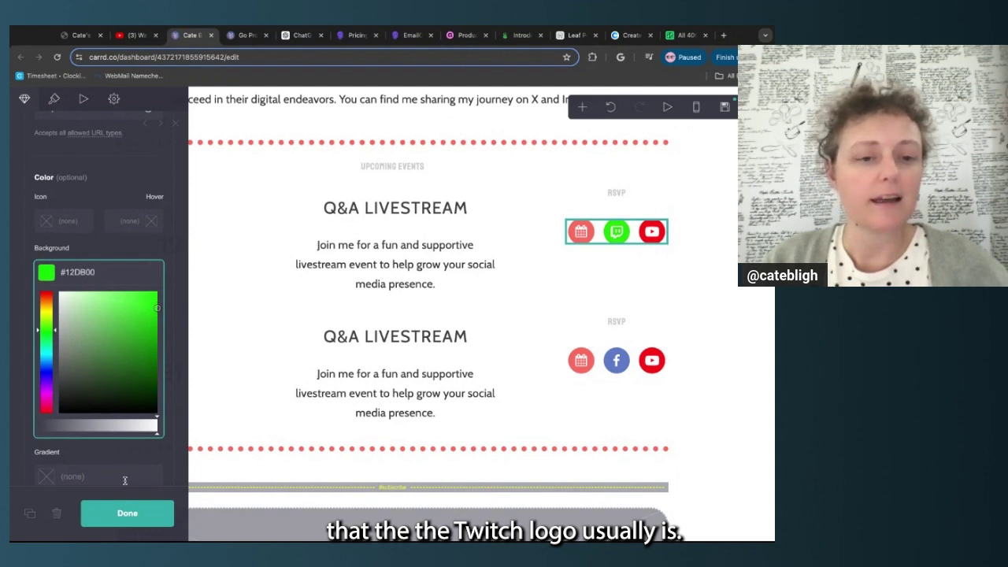
pyautogui.click(165, 363)
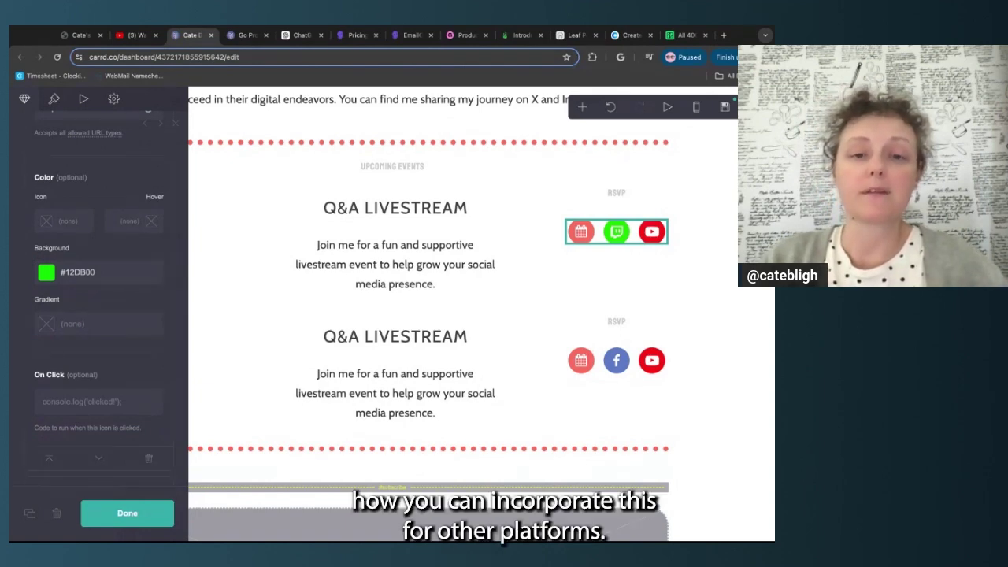
pyautogui.click(156, 516)
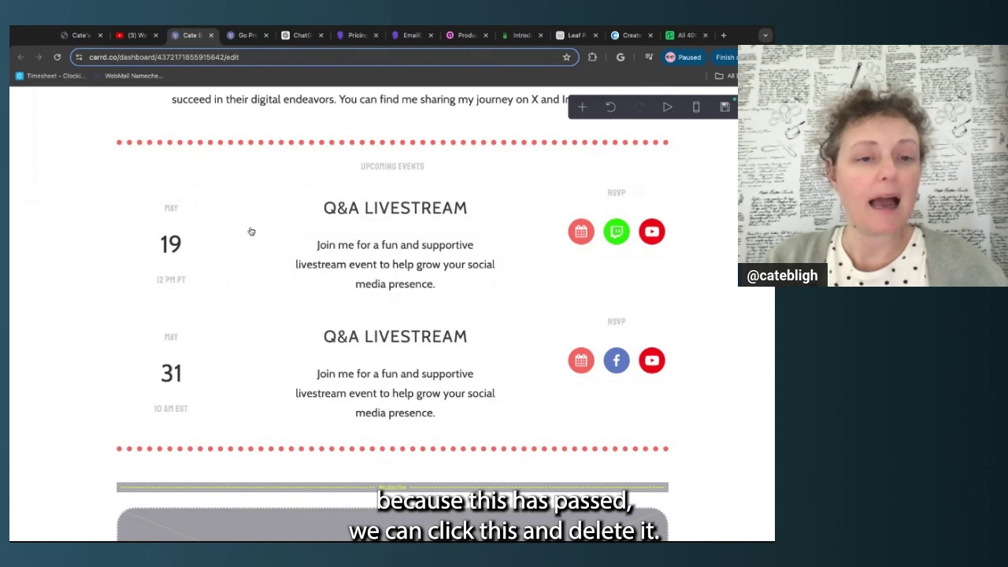
# Delete the May 19 Q&A Livestream row without preserving contents, then verify undo and redo
pyautogui.click(53, 232)
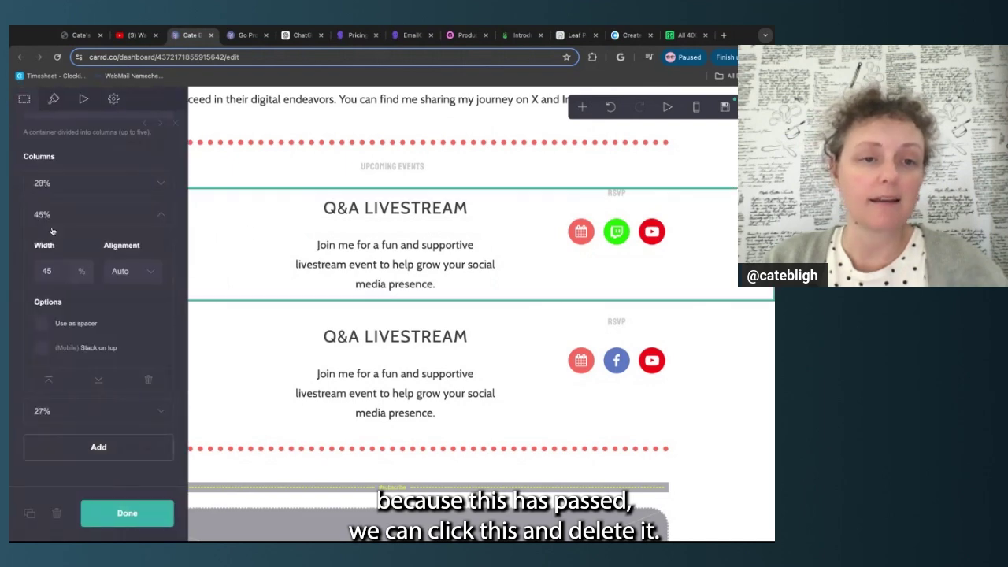
pyautogui.click(56, 513)
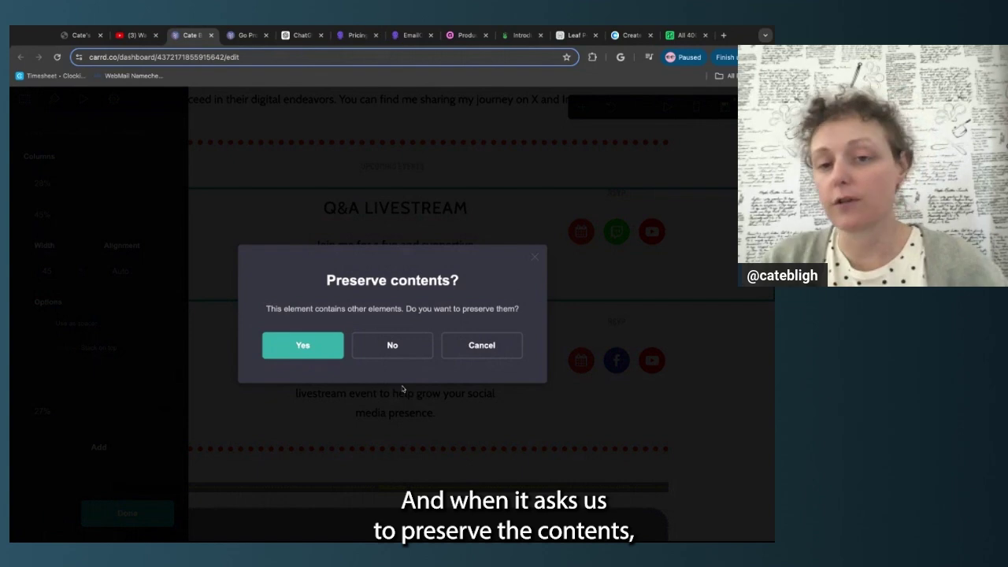
pyautogui.click(393, 346)
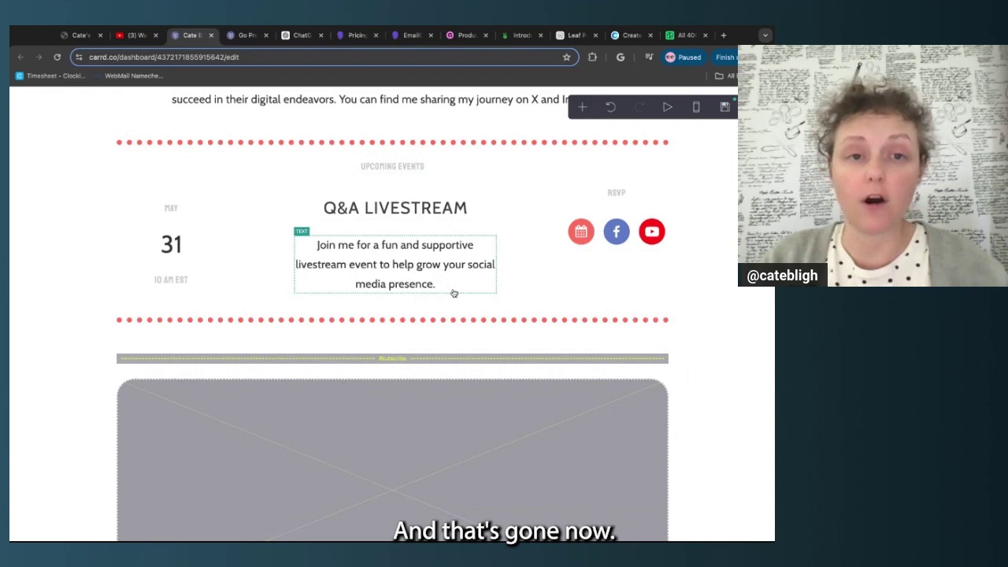
pyautogui.scroll(1, 452, 291)
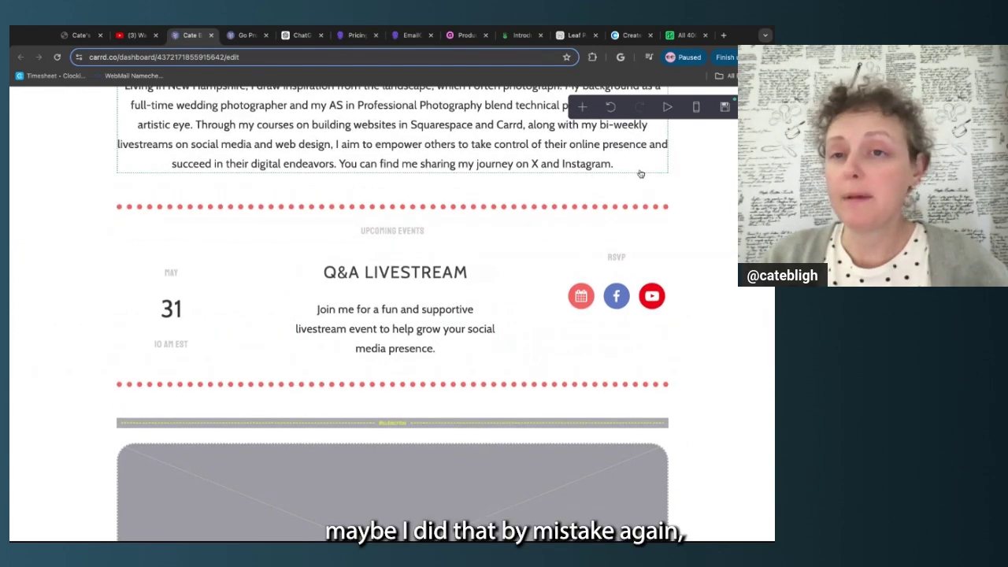
pyautogui.click(612, 107)
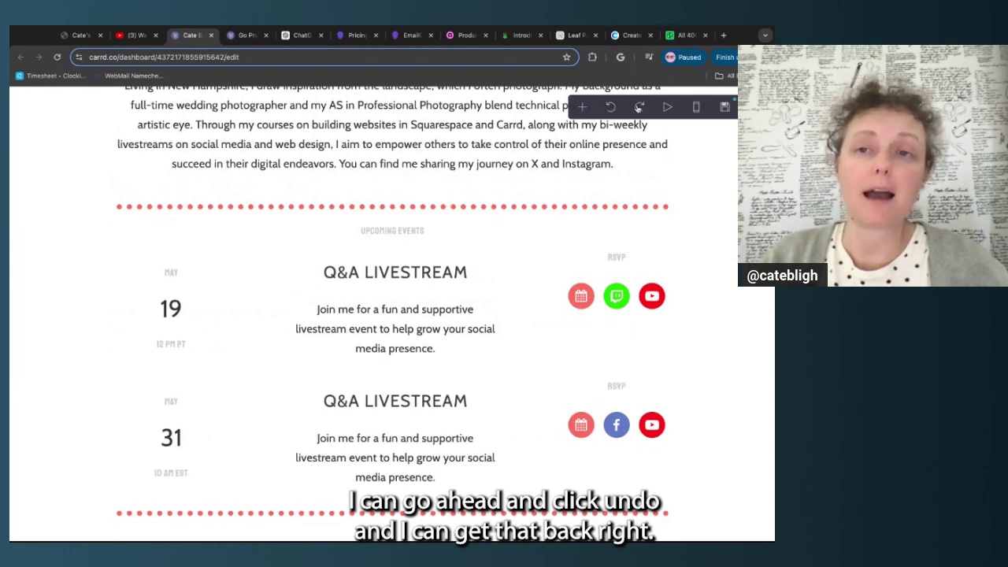
pyautogui.click(639, 107)
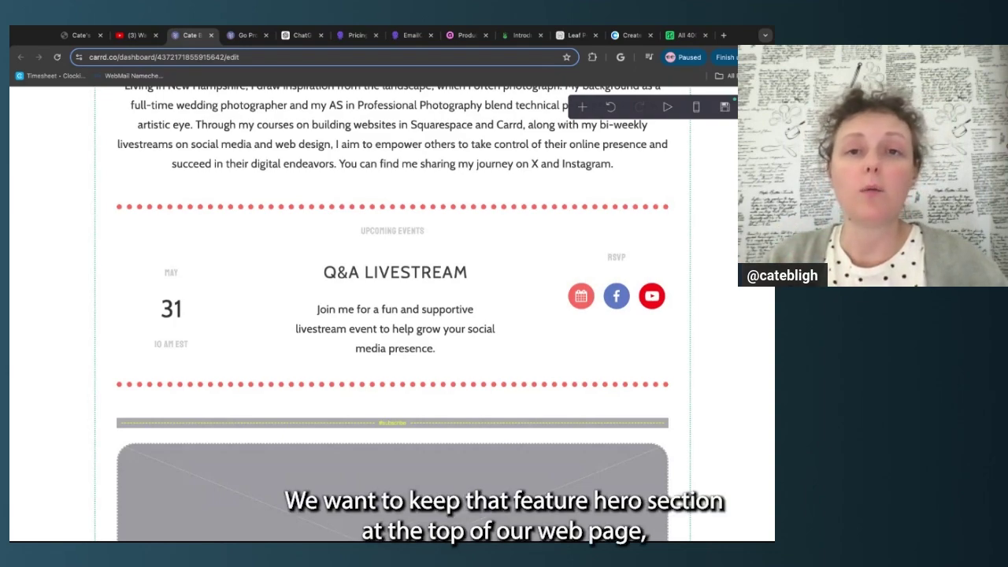
# Scroll down to the Sign Up section and save the site as an offline draft
pyautogui.scroll(10, 562, 396)
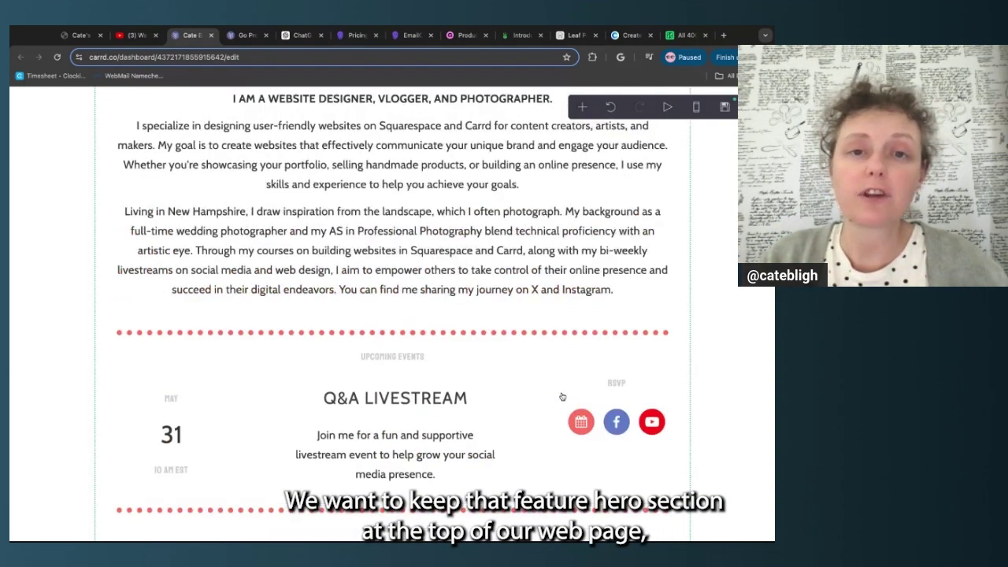
pyautogui.scroll(-1, 303, 439)
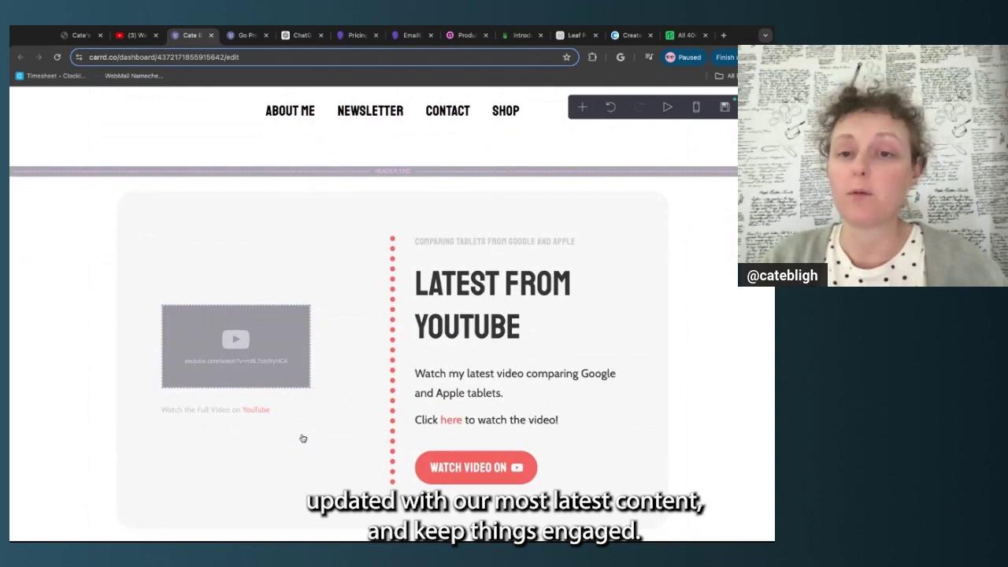
pyautogui.scroll(-3, 303, 439)
pyautogui.scroll(-5, 392, 315)
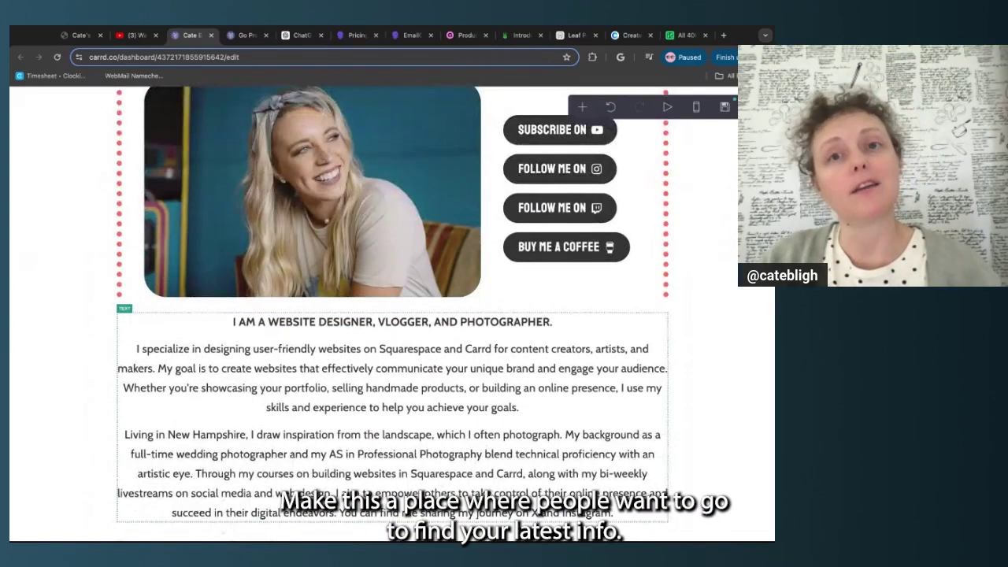
pyautogui.scroll(-3, 392, 315)
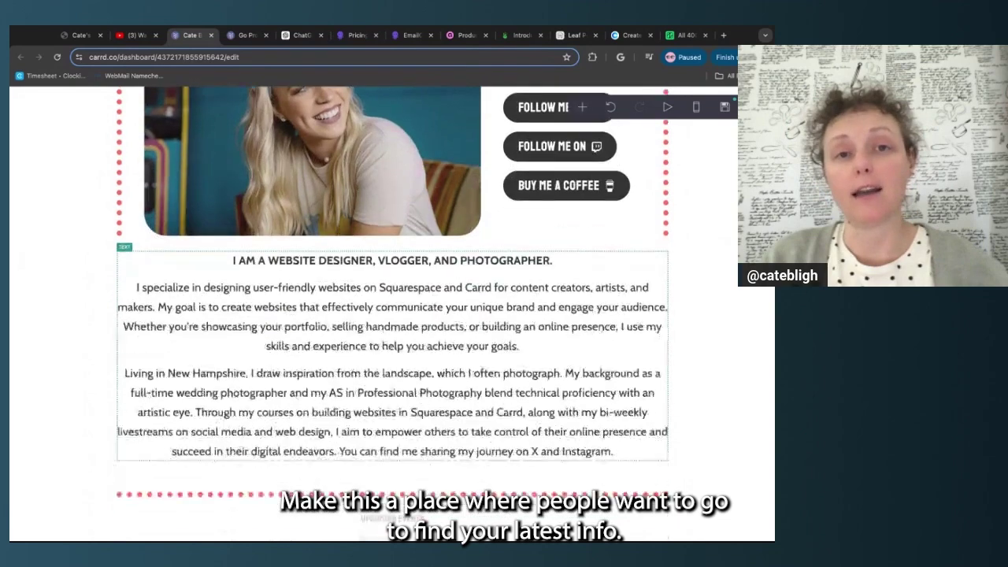
pyautogui.scroll(-5, 392, 315)
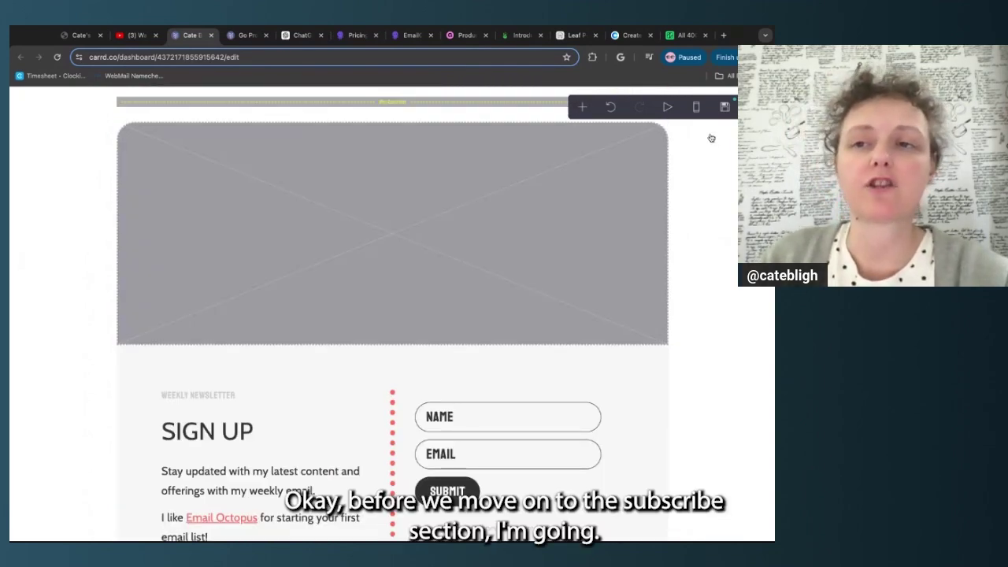
pyautogui.click(725, 106)
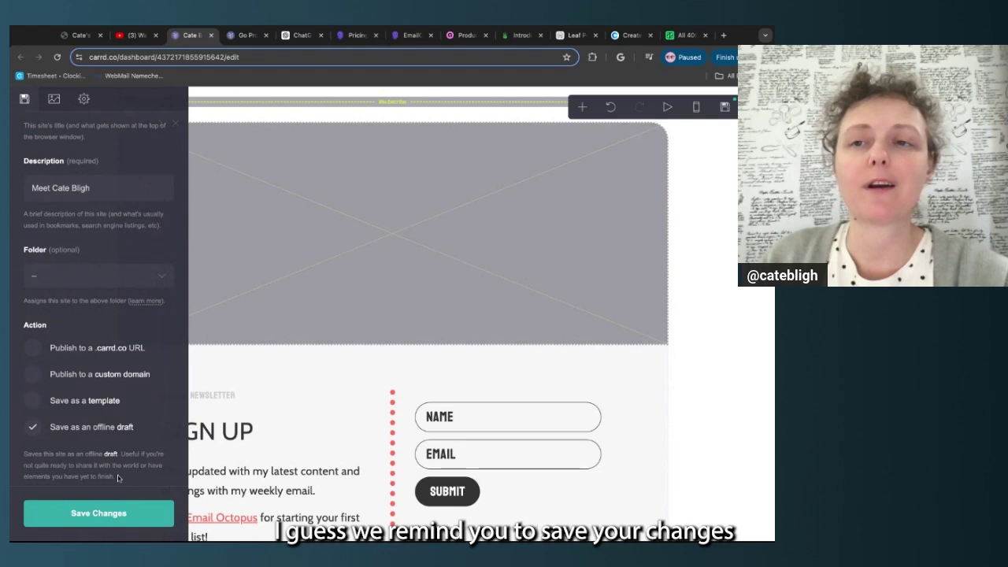
pyautogui.click(120, 513)
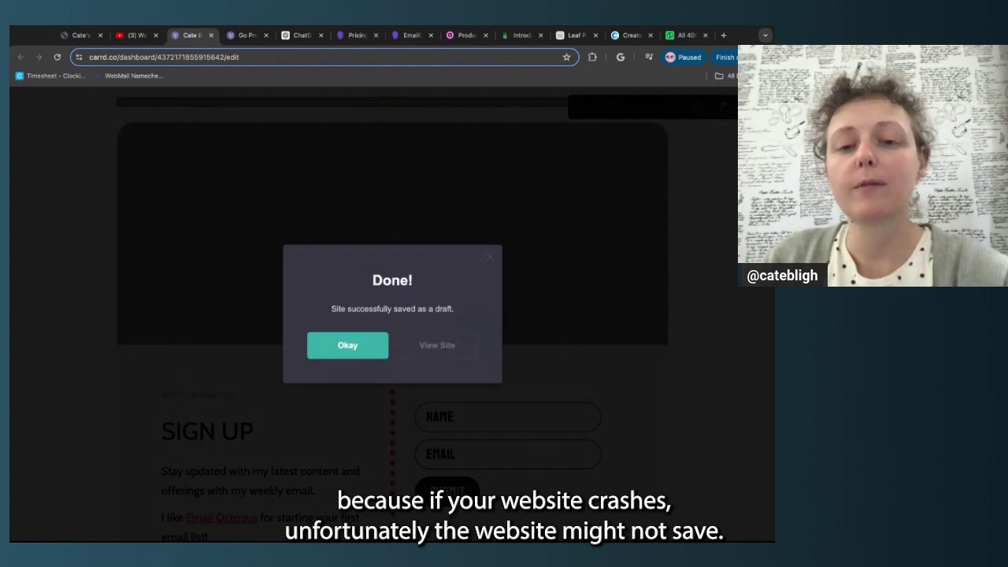
pyautogui.click(330, 351)
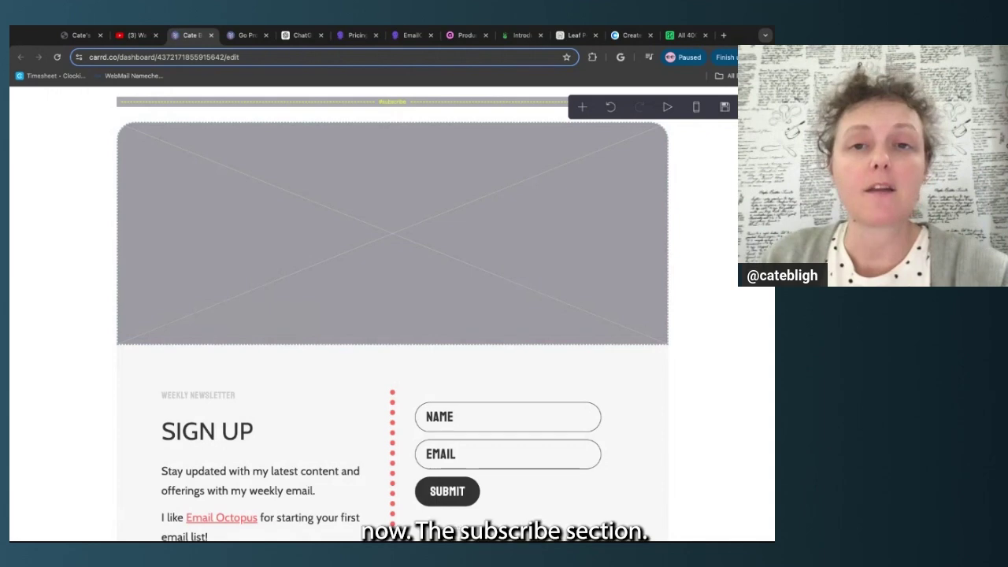
# Upload a new photo into the subscribe section's banner image
pyautogui.scroll(-1, 393, 313)
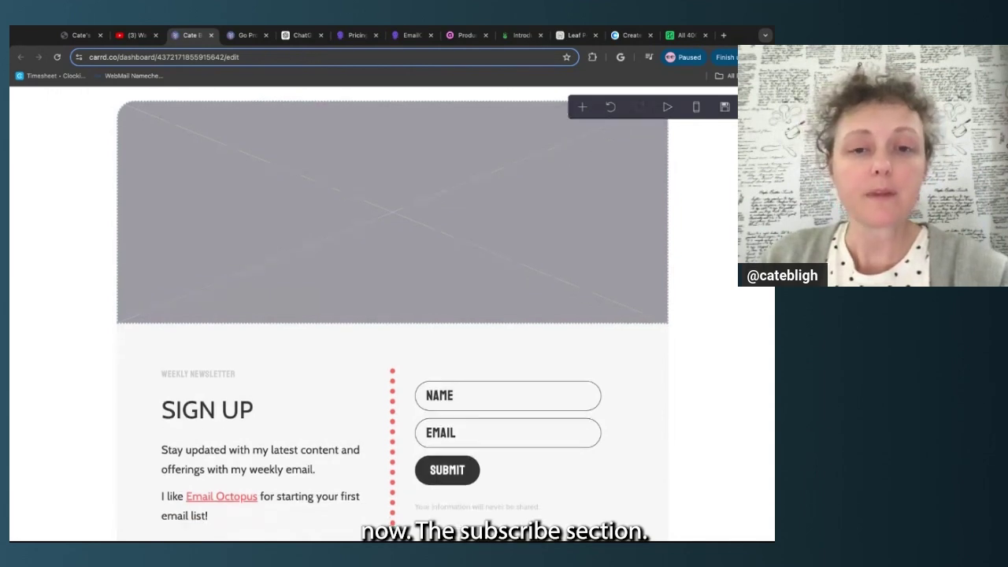
pyautogui.scroll(1, 392, 314)
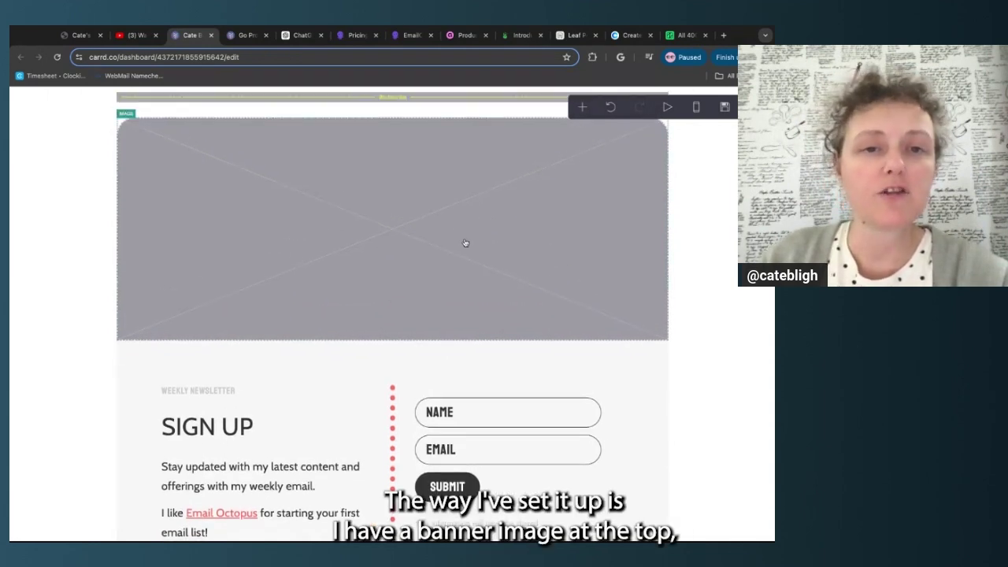
pyautogui.scroll(-2, 463, 243)
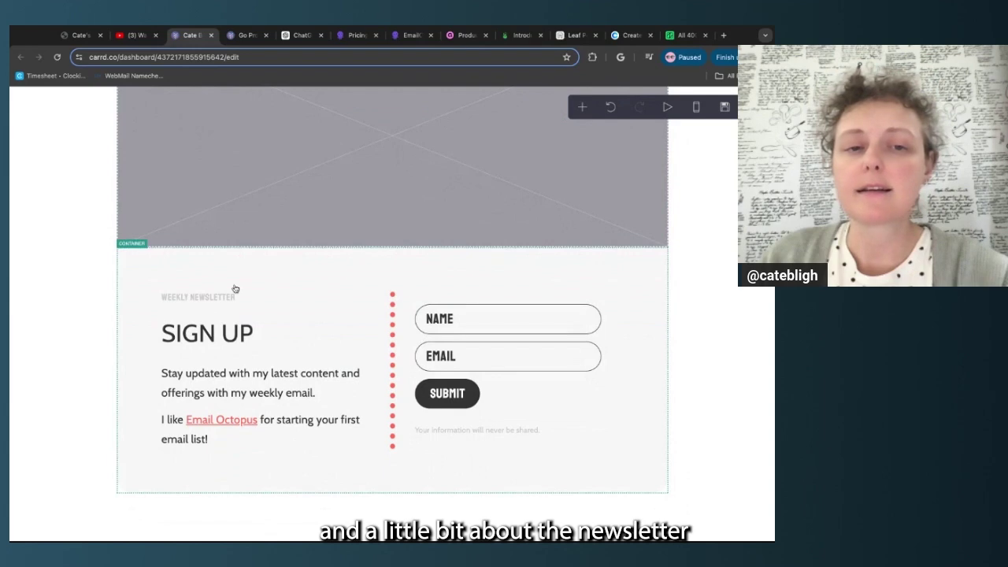
pyautogui.scroll(-1, 232, 331)
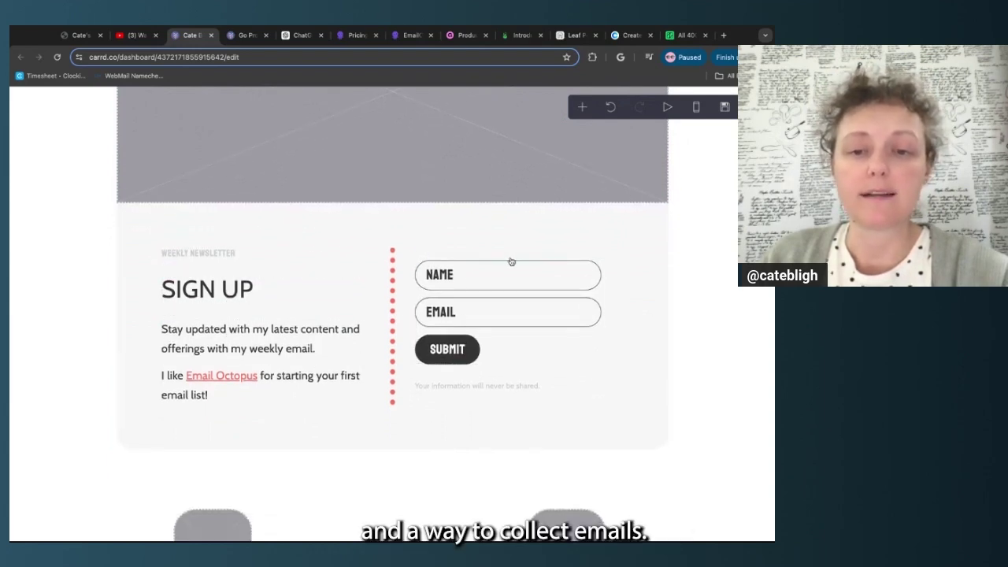
pyautogui.scroll(4, 665, 245)
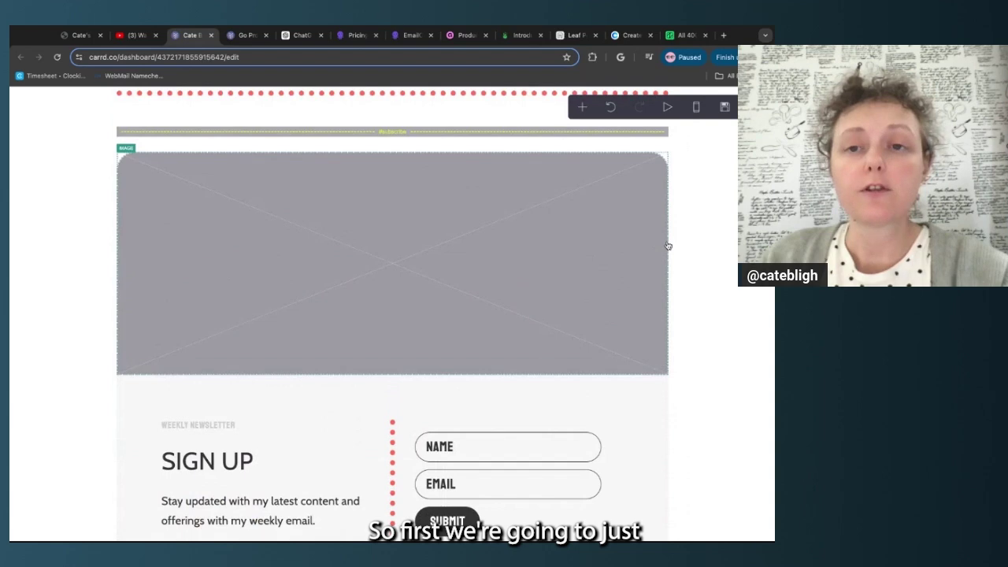
pyautogui.click(516, 283)
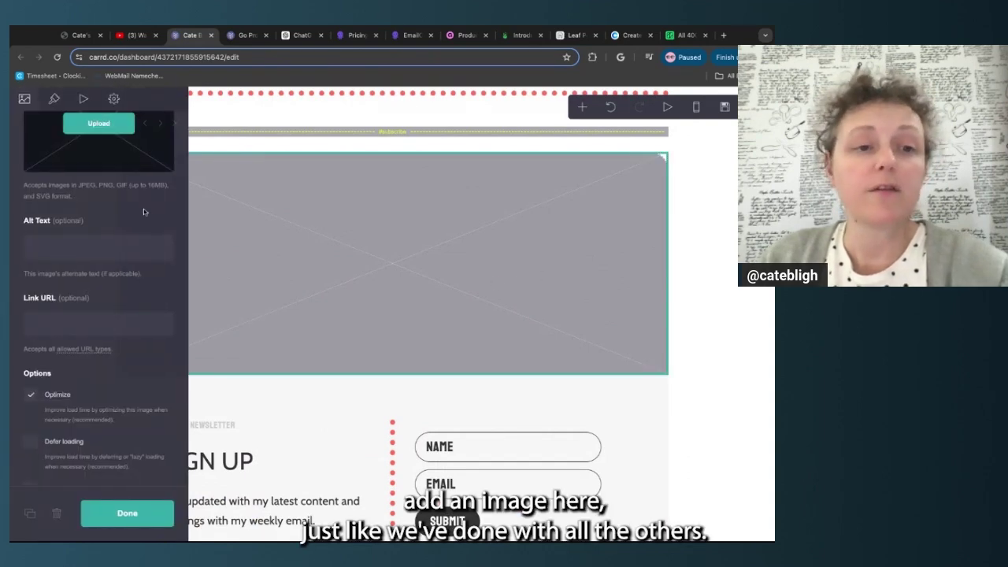
pyautogui.click(111, 131)
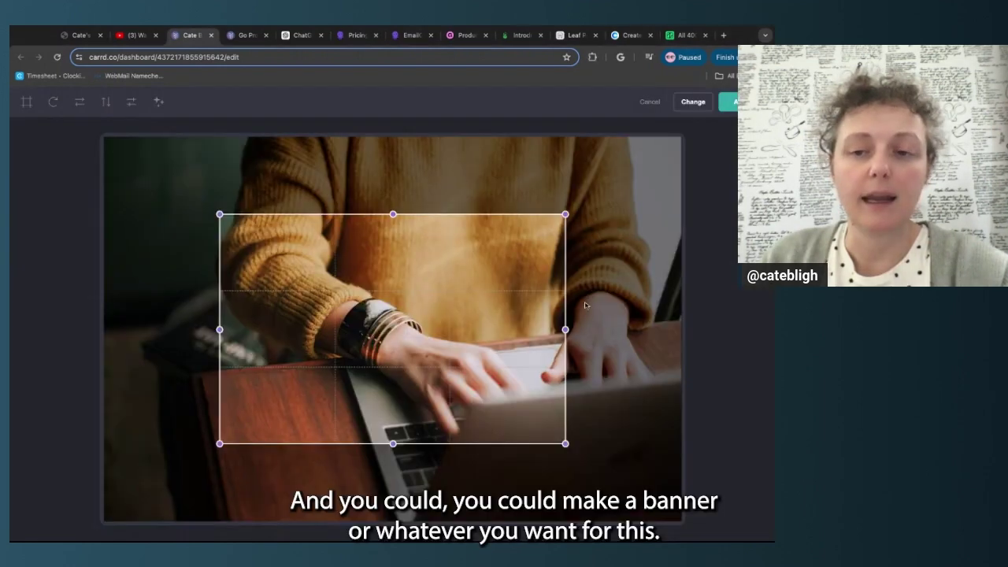
# Stretch the crop to the photo's full width and trim its top and bottom
pyautogui.moveTo(565, 329); pyautogui.dragTo(682, 329)
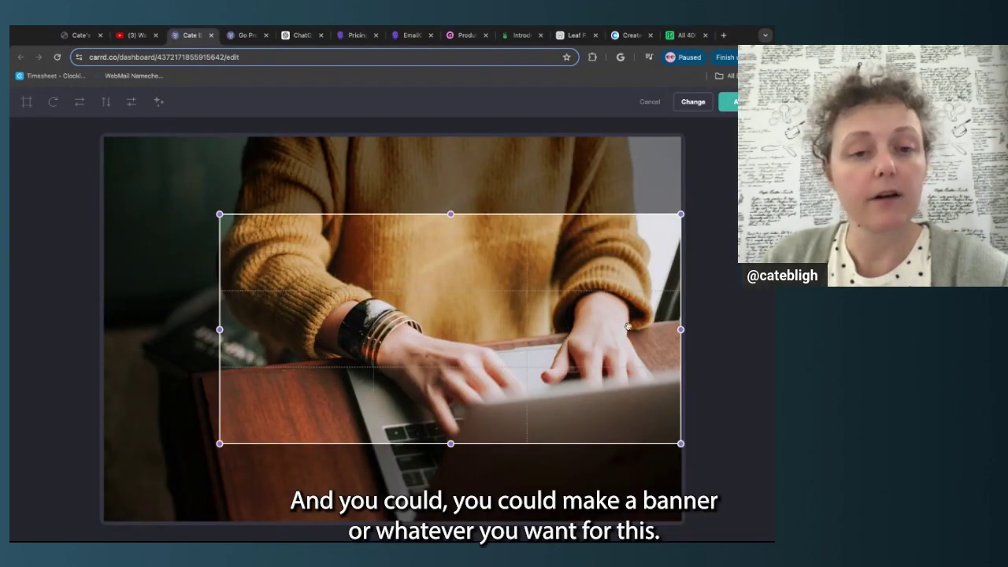
pyautogui.moveTo(220, 329); pyautogui.dragTo(104, 329)
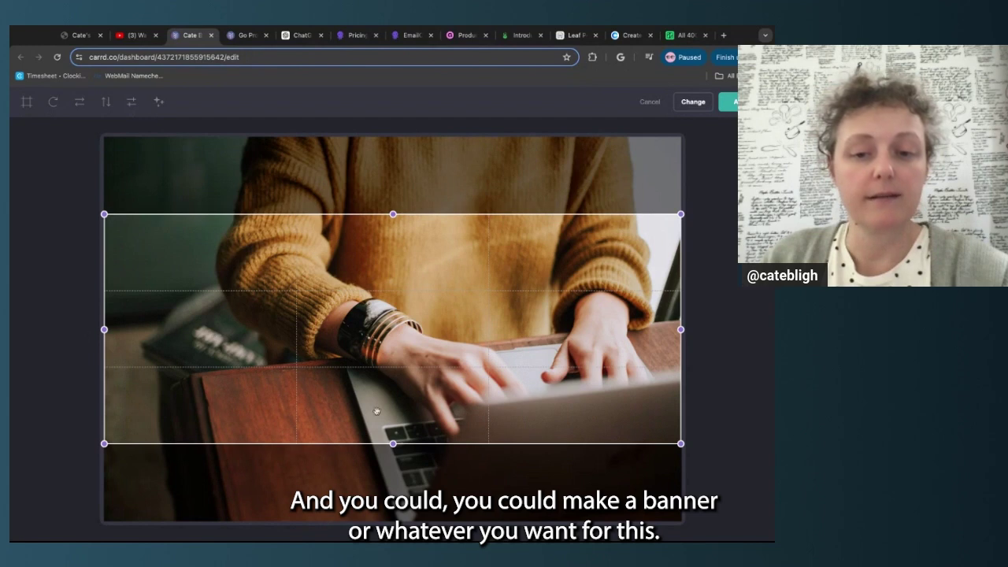
pyautogui.moveTo(393, 444); pyautogui.dragTo(393, 472)
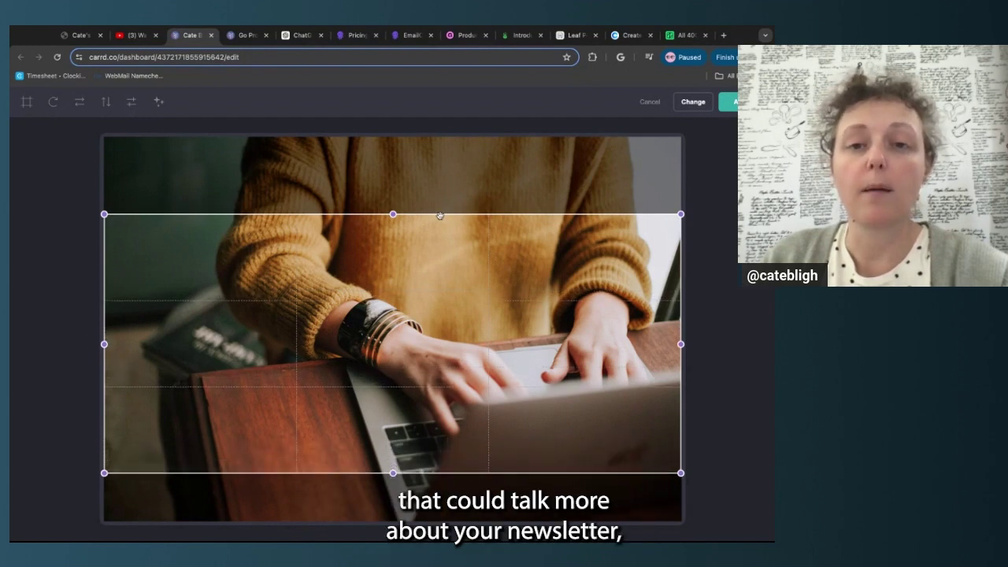
pyautogui.moveTo(393, 214); pyautogui.dragTo(393, 239)
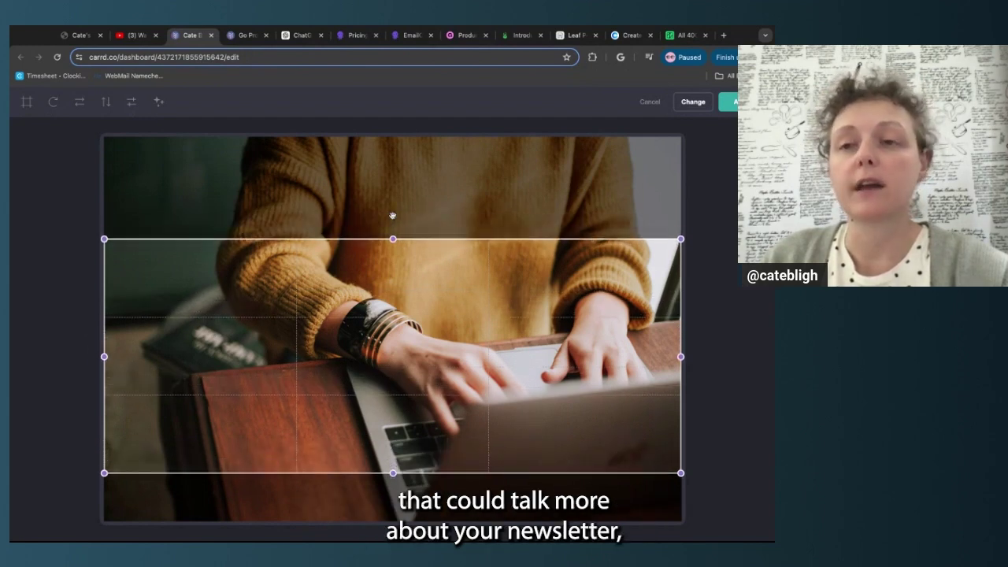
# Add slight Sepia, Black and White and Invert effects, then apply and finish
pyautogui.click(158, 101)
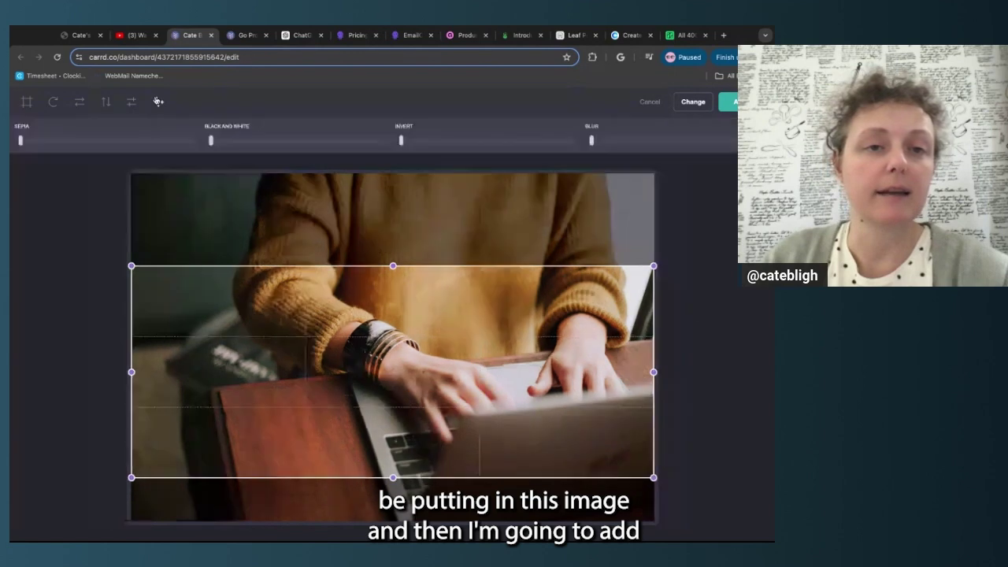
pyautogui.moveTo(50, 141); pyautogui.dragTo(36, 141)
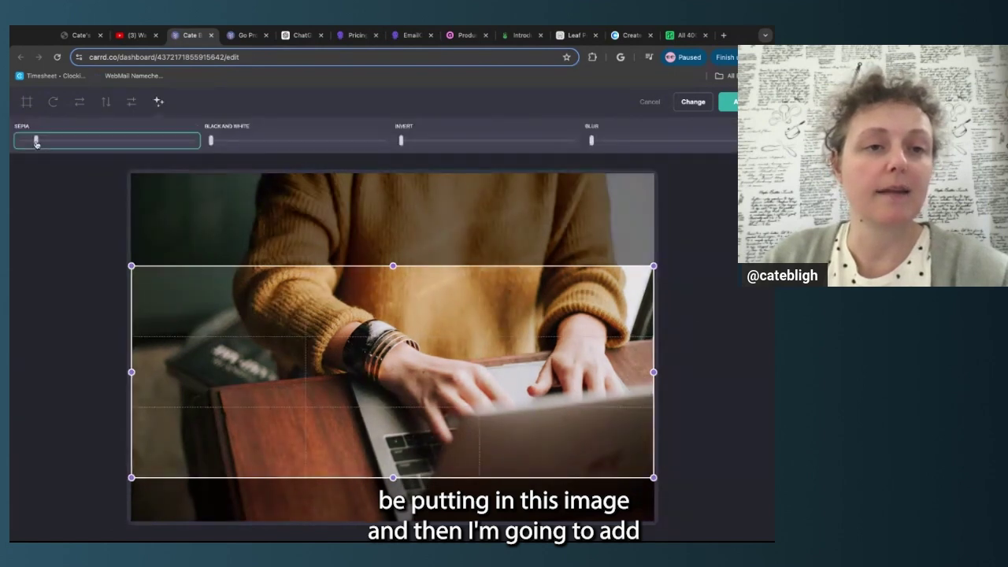
pyautogui.click(225, 142)
pyautogui.click(416, 141)
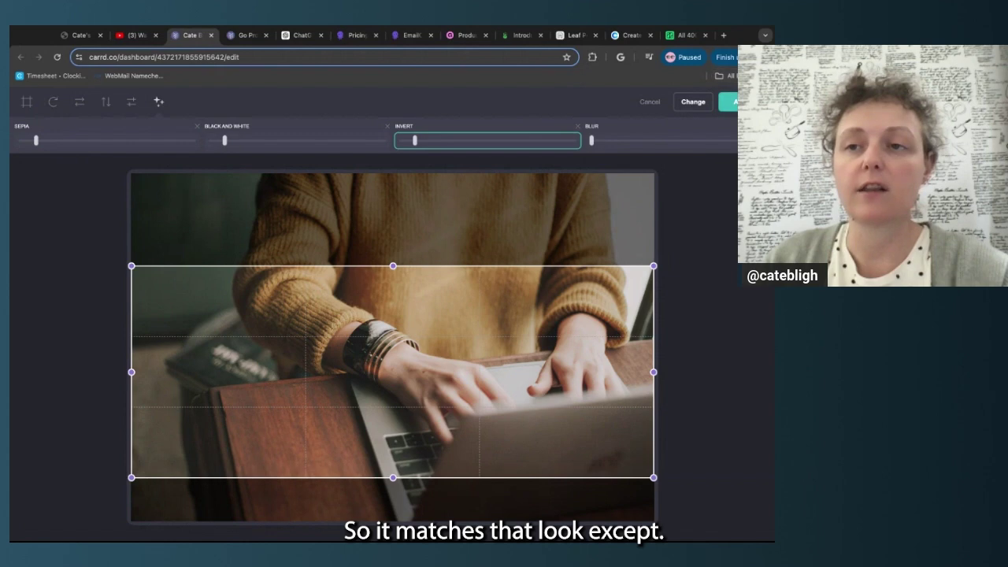
pyautogui.click(728, 102)
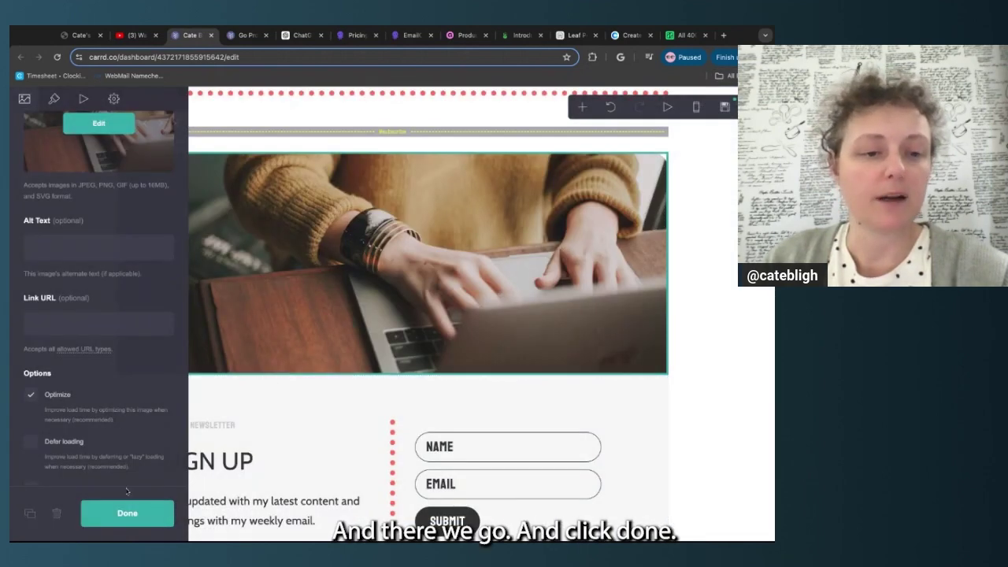
pyautogui.click(126, 513)
pyautogui.scroll(-3, 732, 319)
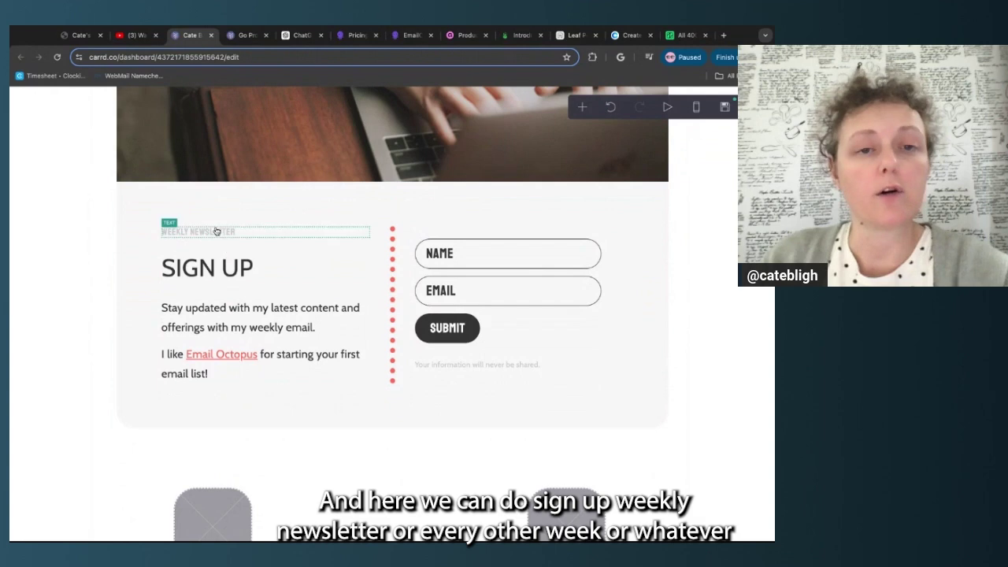
# Delete the 'I like Email Octopus…' sentence from the Sign Up paragraph, then select the signup form
pyautogui.click(241, 317)
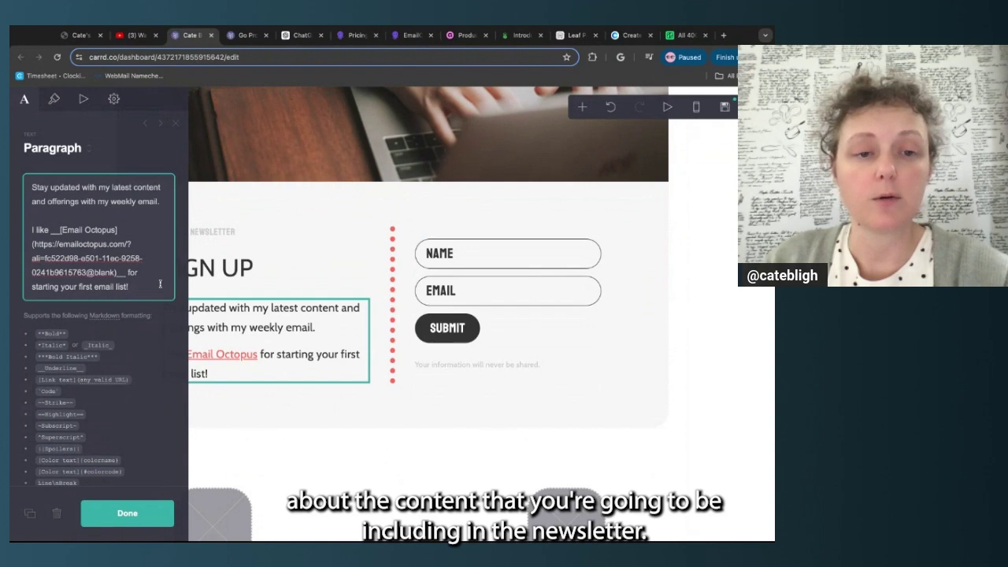
pyautogui.click(295, 322)
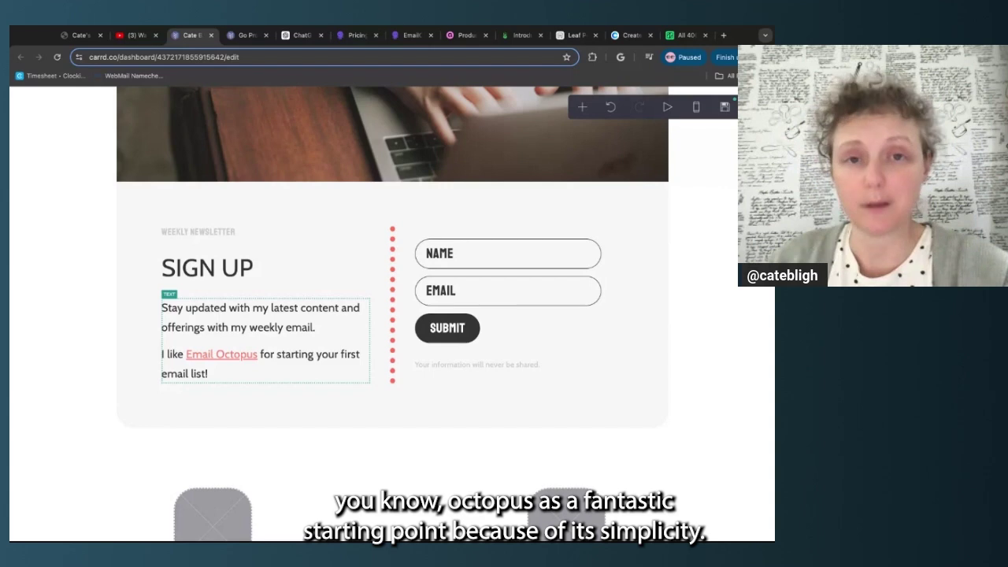
pyautogui.click(331, 327)
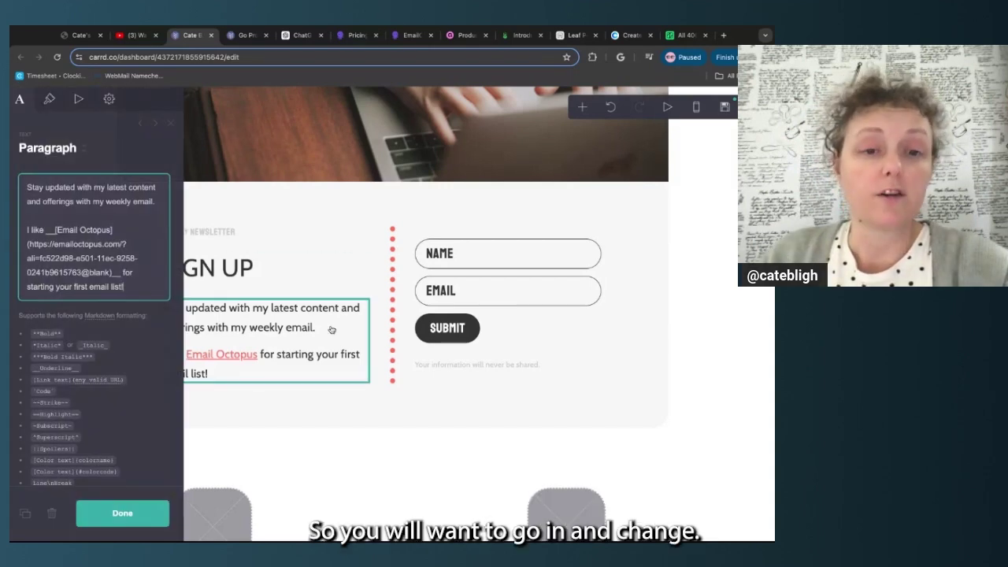
pyautogui.press('super+a')
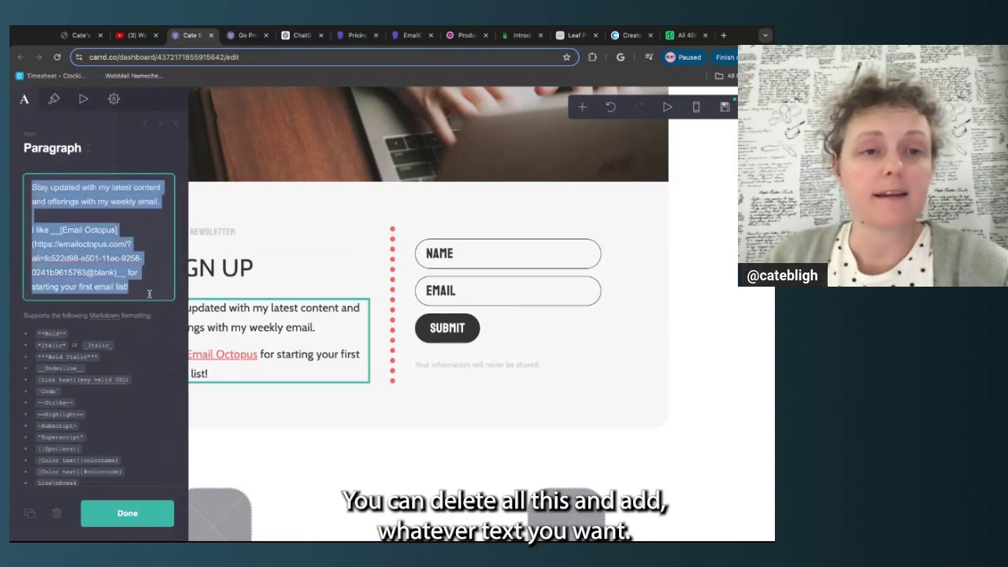
pyautogui.click(149, 221)
pyautogui.click(150, 289)
pyautogui.hotkey('alt', 'shift', 'Left')
pyautogui.hotkey('alt', 'shift', 'Left')
pyautogui.hotkey('alt', 'shift', 'Left')
pyautogui.hotkey('alt', 'shift', 'Left')
pyautogui.hotkey('alt', 'shift', 'Left')
pyautogui.hotkey('alt', 'shift', 'Left')
pyautogui.hotkey('alt', 'shift', 'Left')
pyautogui.hotkey('alt', 'shift', 'Left')
pyautogui.hotkey('alt', 'shift', 'Left')
pyautogui.hotkey('alt', 'shift', 'Left')
pyautogui.hotkey('alt', 'shift', 'Left')
pyautogui.hotkey('alt', 'shift', 'Left')
pyautogui.hotkey('alt', 'shift', 'Left')
pyautogui.hotkey('alt', 'shift', 'Left')
pyautogui.hotkey('alt', 'shift', 'Left')
pyautogui.hotkey('alt', 'shift', 'Left')
pyautogui.hotkey('alt', 'shift', 'Left')
pyautogui.hotkey('alt', 'shift', 'Left')
pyautogui.hotkey('alt', 'shift', 'Left')
pyautogui.hotkey('alt', 'shift', 'Left')
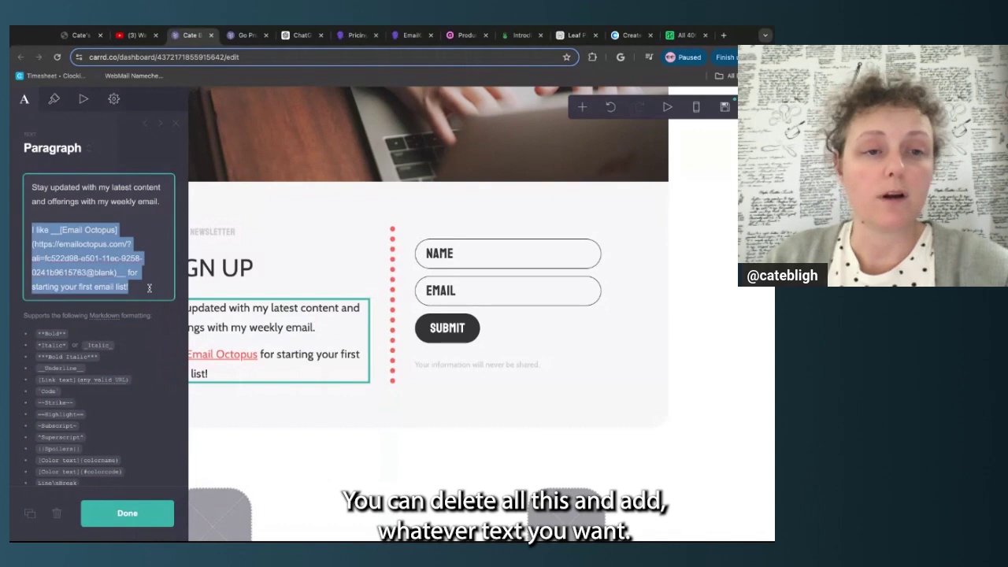
pyautogui.press('BackSpace')
pyautogui.click(133, 513)
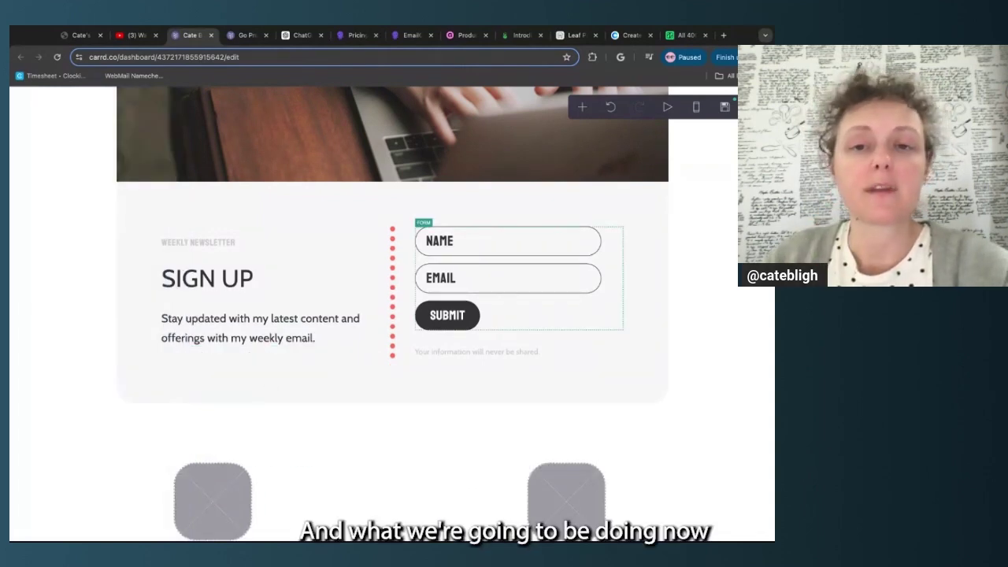
pyautogui.click(576, 286)
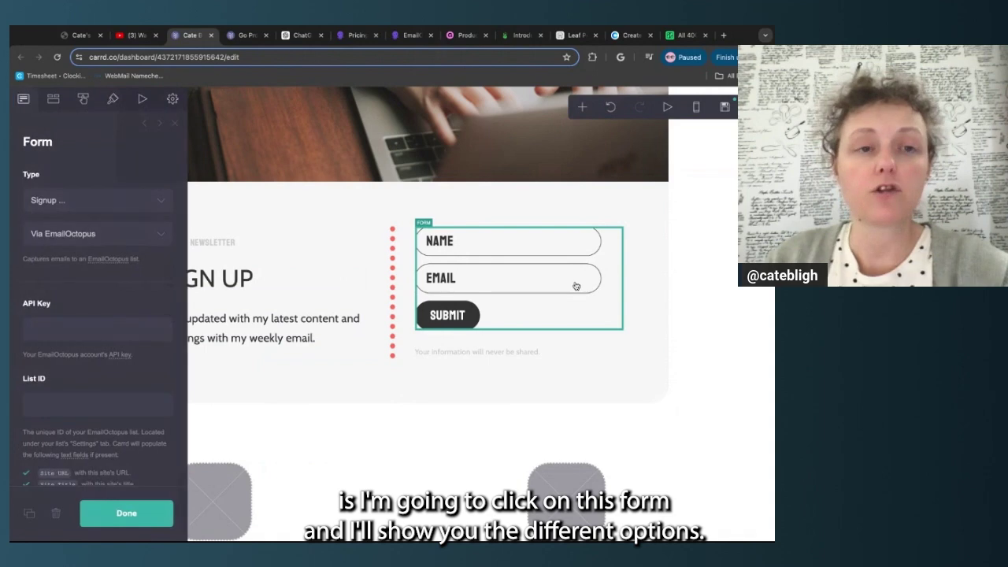
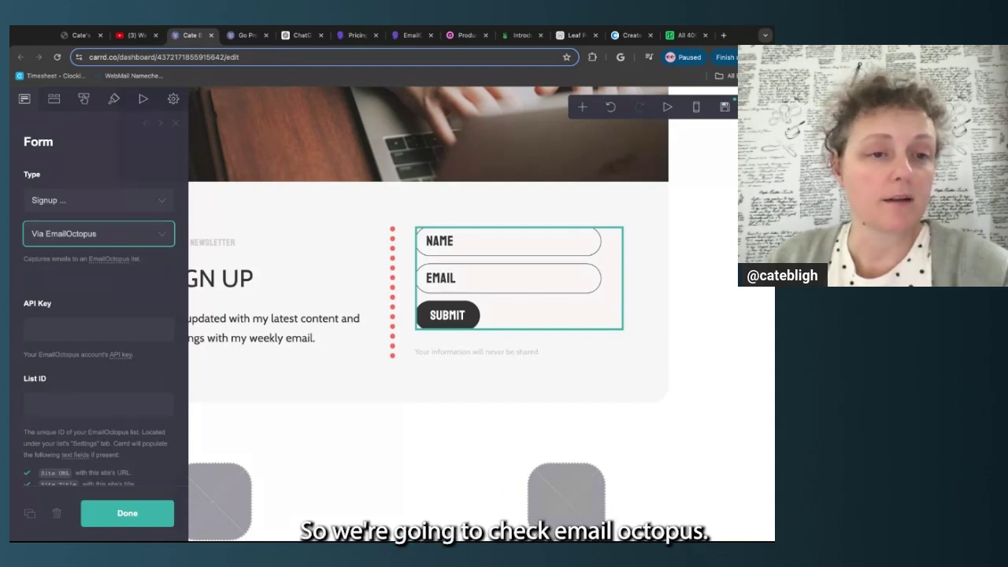
# Scroll the current page, then bring up EmailOctopus's Pricing page at its plan cards
pyautogui.click(163, 282)
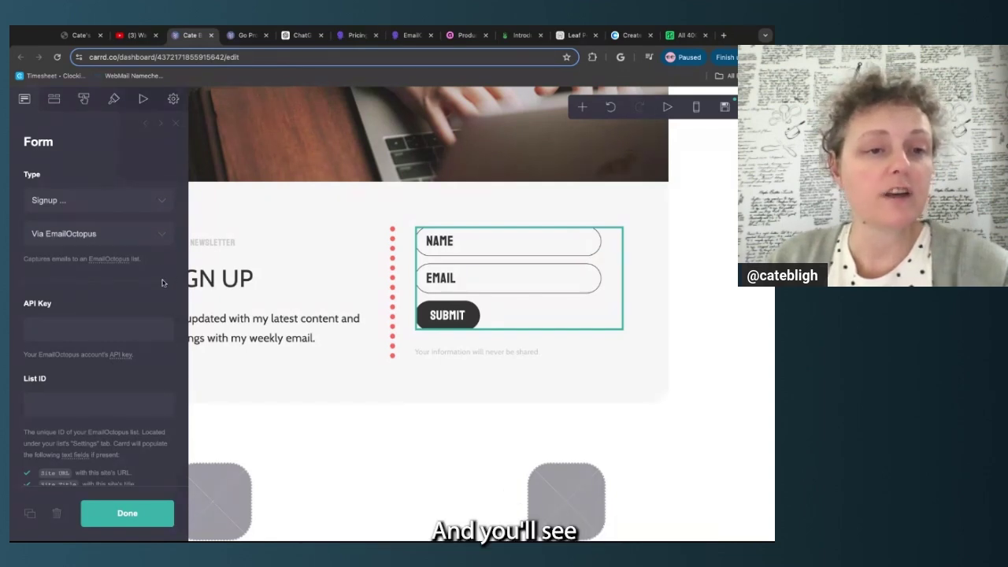
pyautogui.scroll(-3, 56, 248)
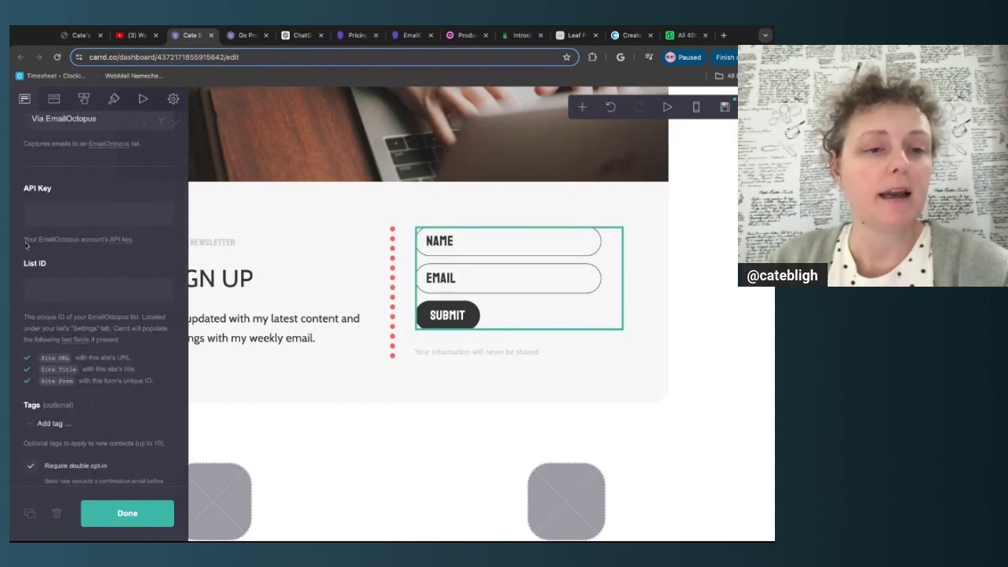
pyautogui.scroll(-1, 136, 331)
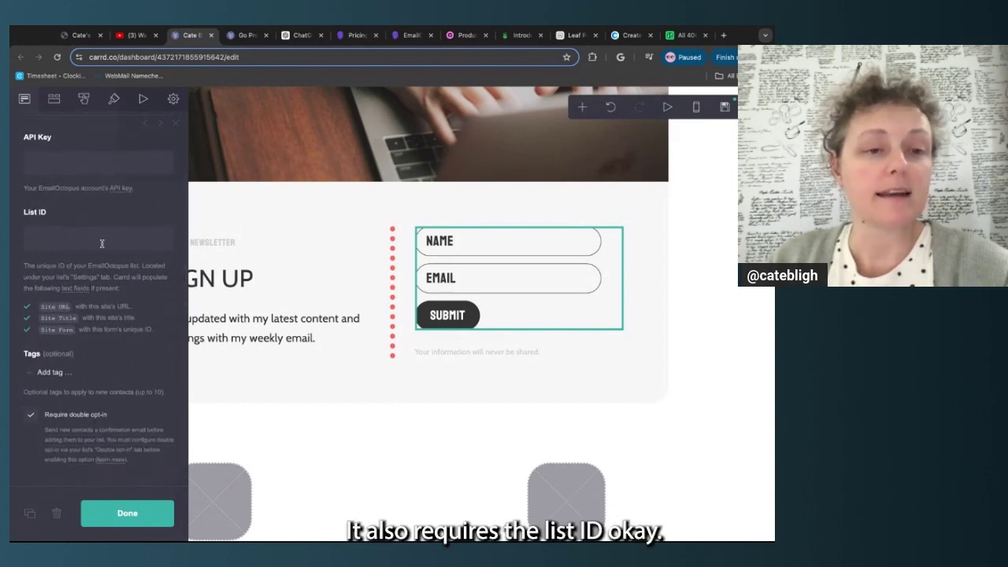
pyautogui.scroll(-1, 101, 244)
pyautogui.scroll(3, 101, 244)
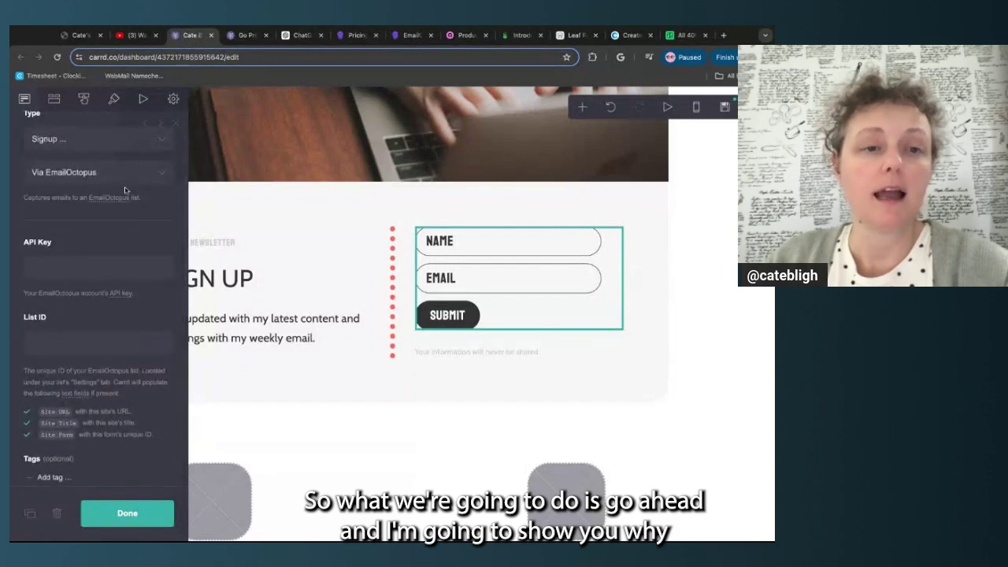
pyautogui.click(355, 36)
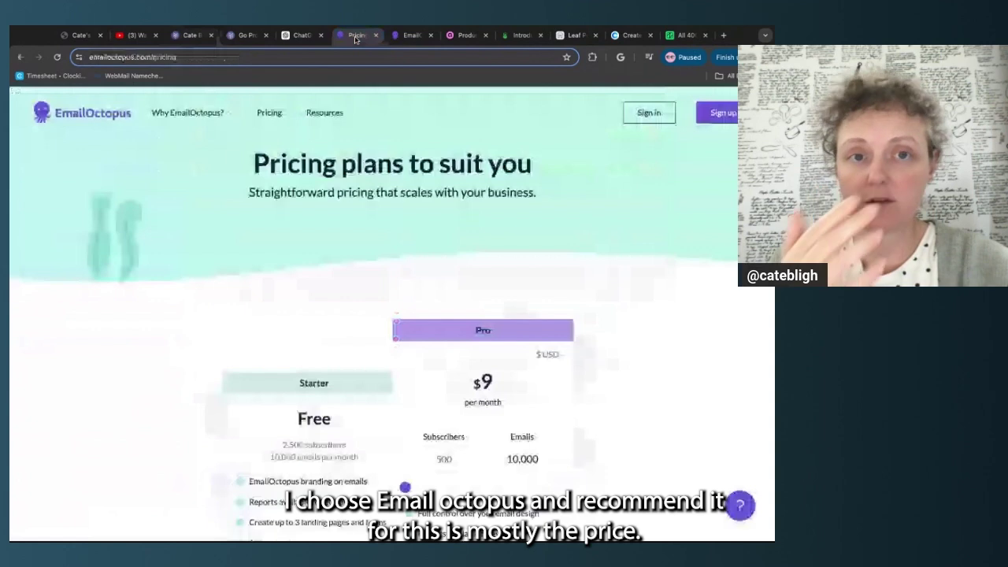
pyautogui.scroll(-2, 210, 228)
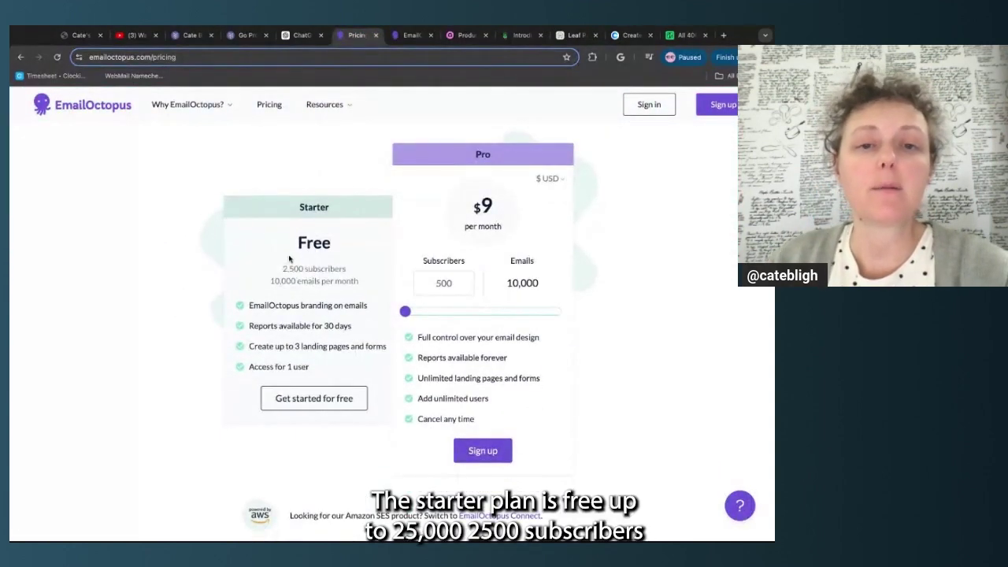
# Highlight the Starter plan's subscriber and email limits and its EmailOctopus branding line
pyautogui.doubleClick(281, 272)
pyautogui.moveTo(281, 272); pyautogui.dragTo(360, 282)
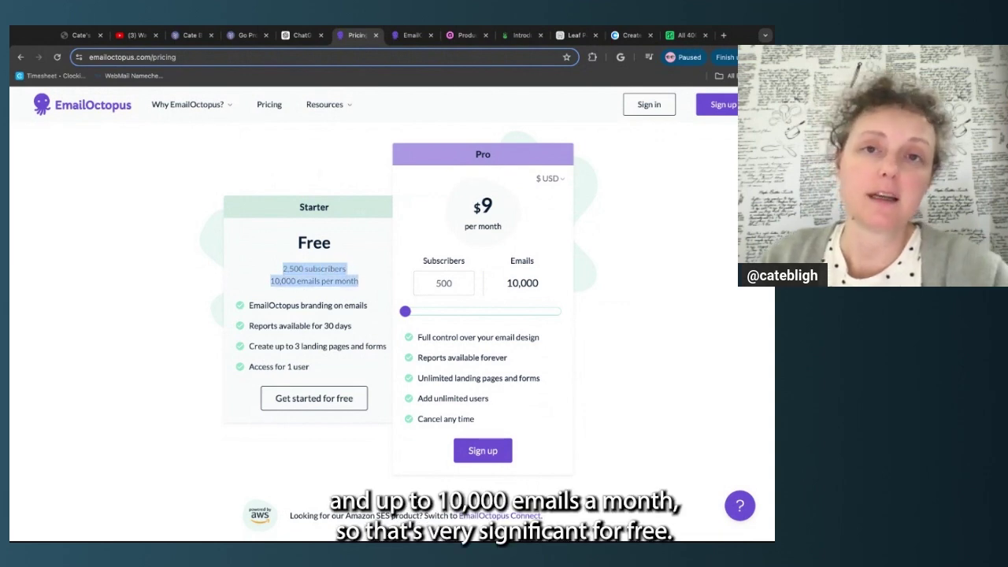
pyautogui.click(343, 318)
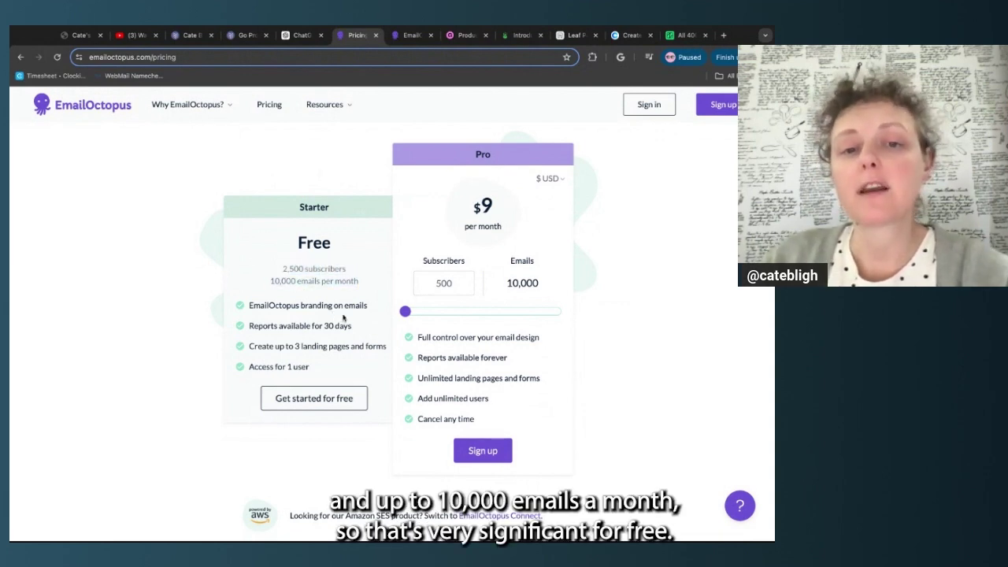
pyautogui.doubleClick(250, 306)
pyautogui.moveTo(250, 306); pyautogui.dragTo(367, 306)
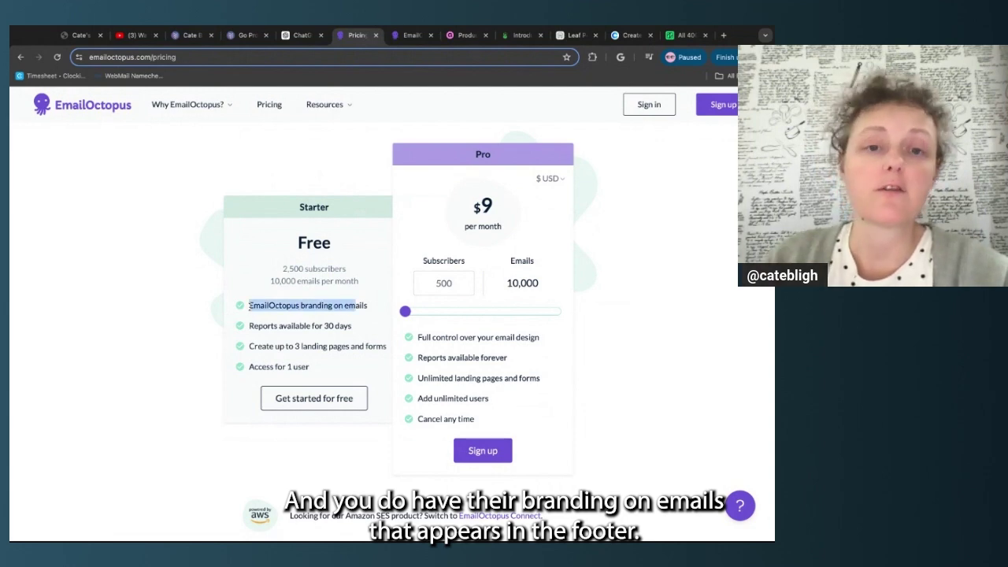
pyautogui.click(315, 320)
pyautogui.scroll(-1, 339, 329)
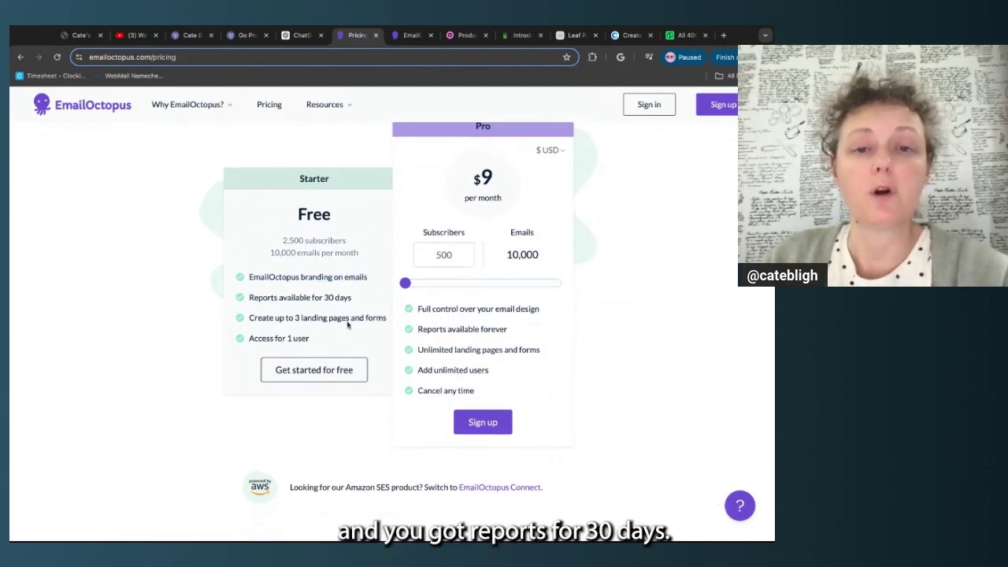
pyautogui.tripleClick(357, 300)
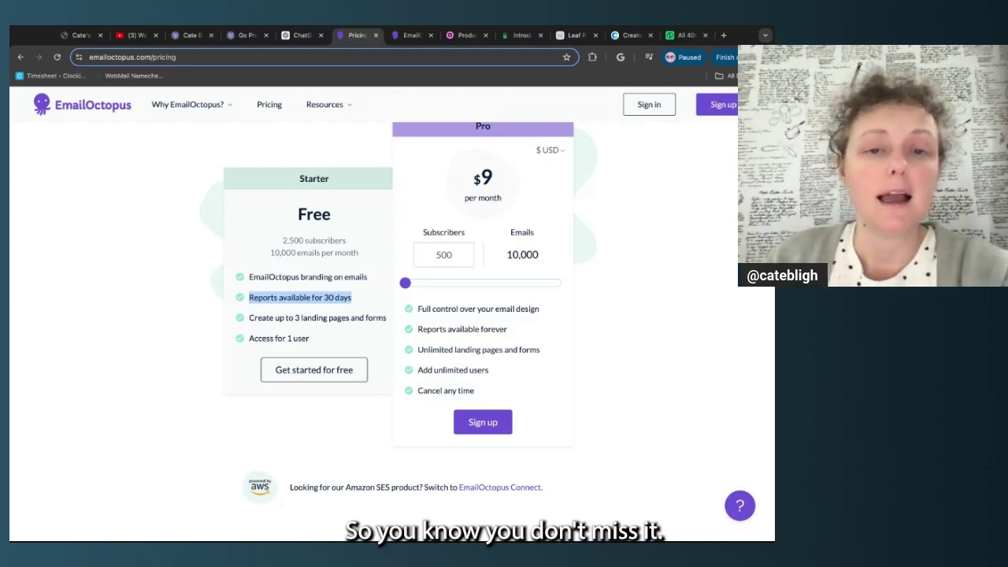
pyautogui.click(248, 318)
pyautogui.tripleClick(248, 319)
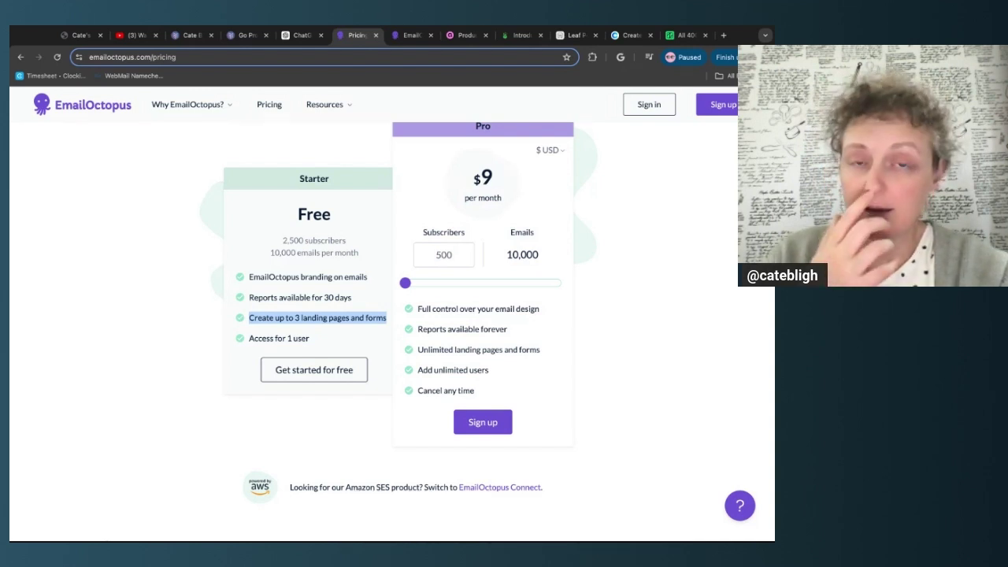
pyautogui.tripleClick(329, 339)
pyautogui.click(191, 380)
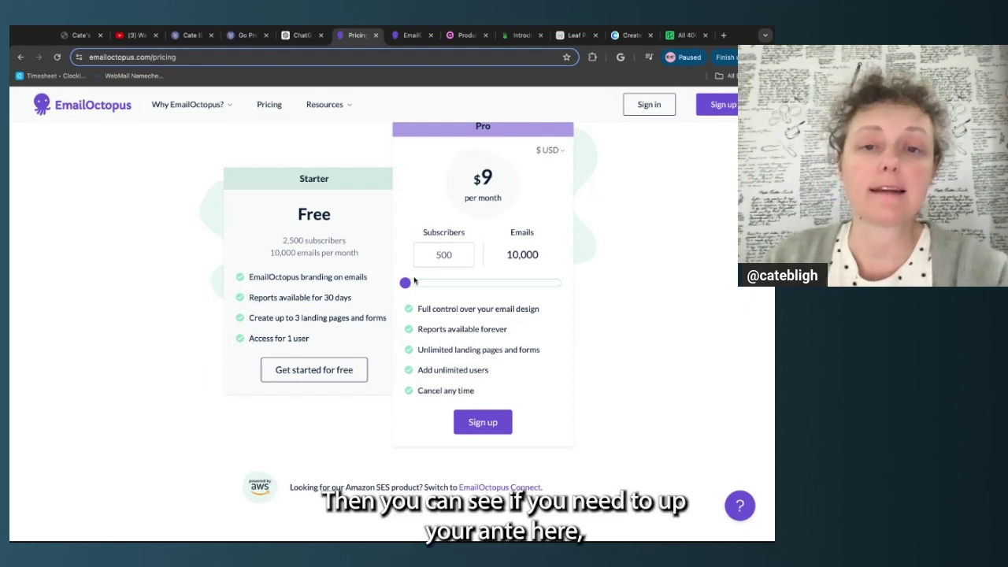
pyautogui.moveTo(404, 283)
pyautogui.mouseDown()
pyautogui.moveTo(468, 283)
pyautogui.moveTo(405, 283)
pyautogui.mouseUp()
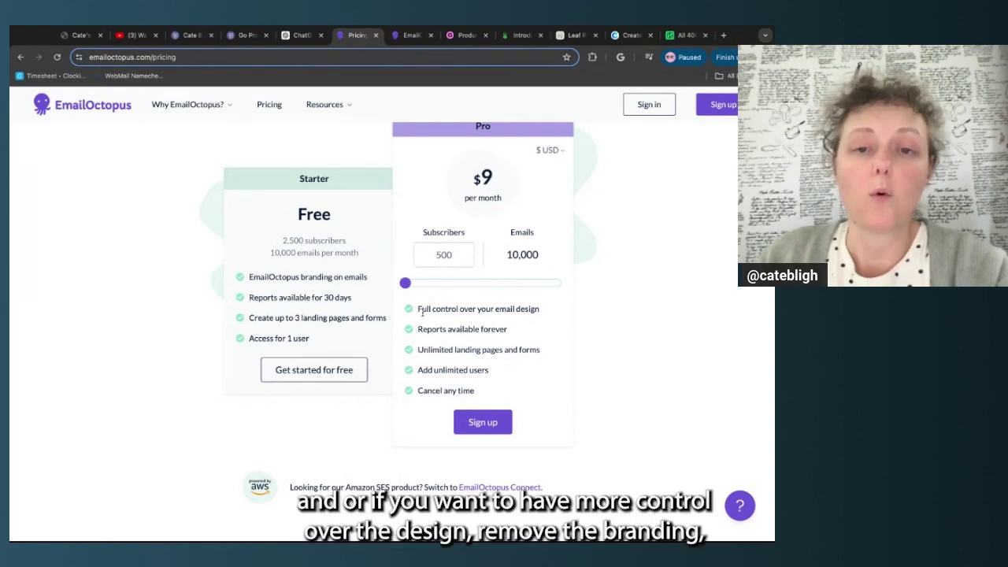
pyautogui.moveTo(418, 310)
pyautogui.mouseDown()
pyautogui.moveTo(497, 329)
pyautogui.moveTo(491, 350)
pyautogui.moveTo(500, 310)
pyautogui.mouseUp()
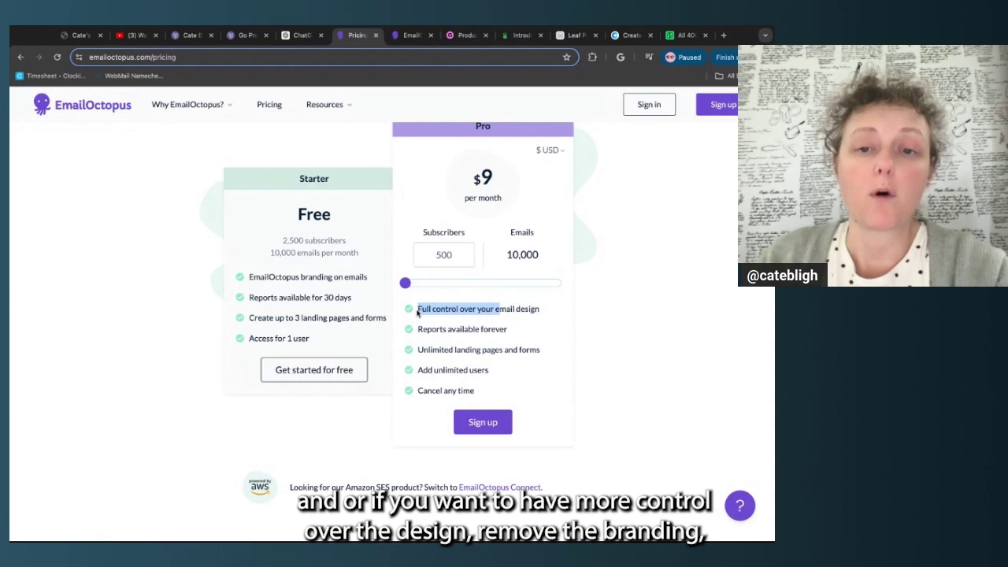
pyautogui.click(532, 325)
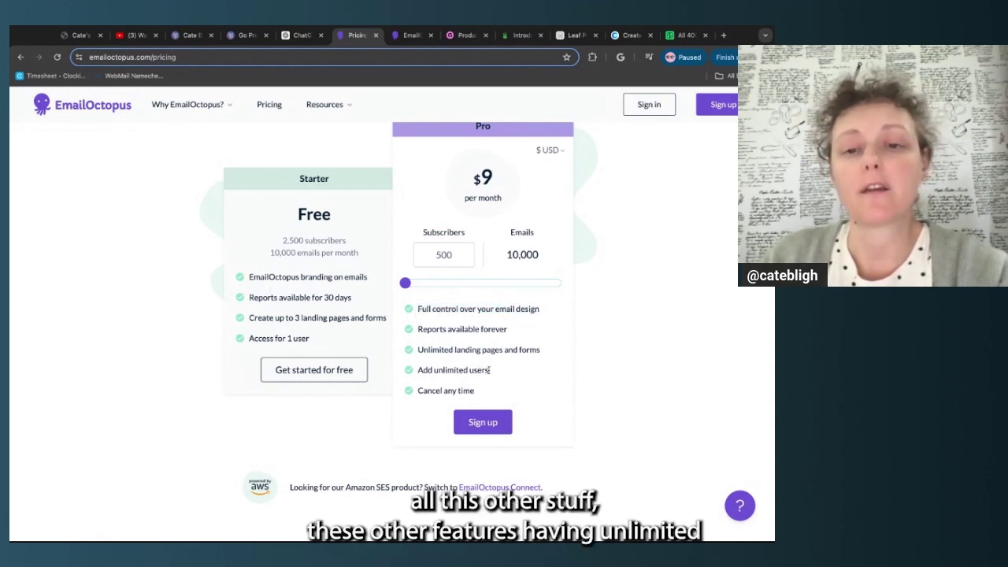
pyautogui.moveTo(498, 375); pyautogui.dragTo(417, 350)
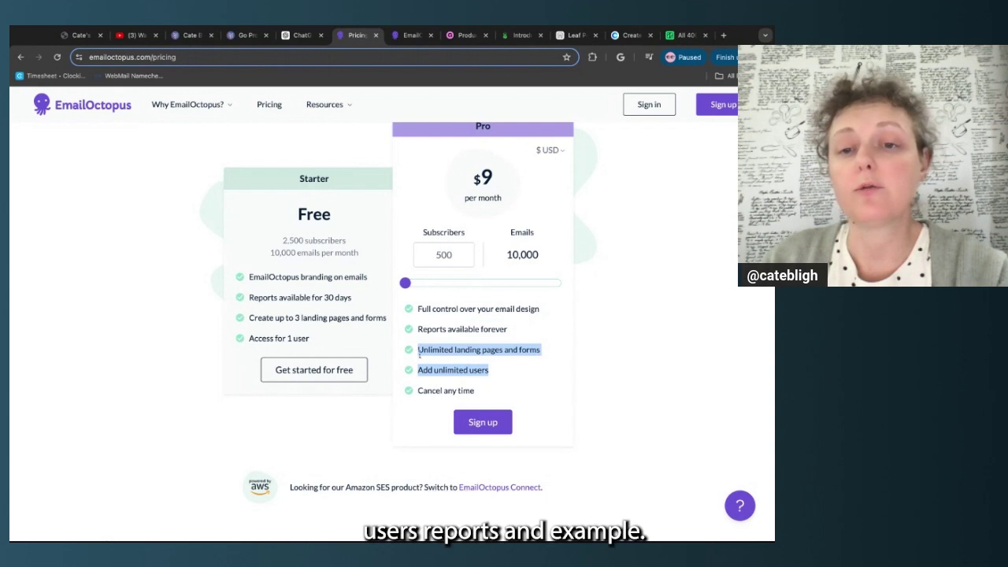
pyautogui.click(516, 349)
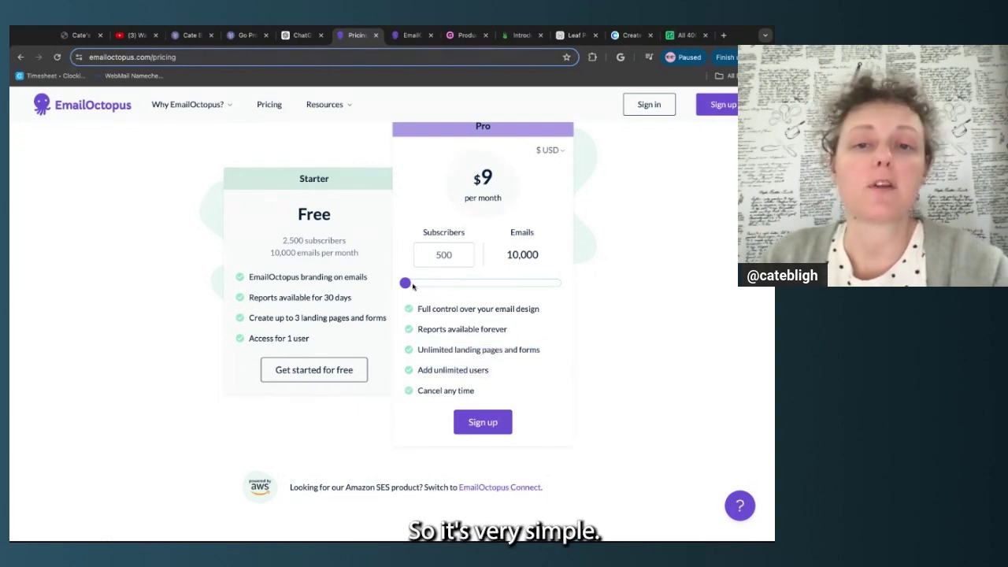
pyautogui.moveTo(407, 284)
pyautogui.mouseDown()
pyautogui.moveTo(492, 284)
pyautogui.moveTo(405, 283)
pyautogui.mouseUp()
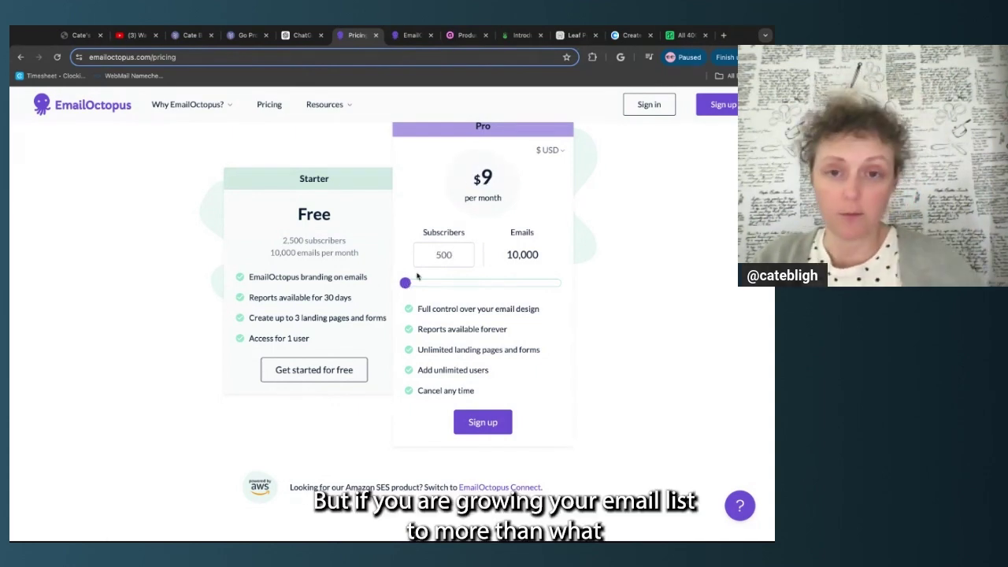
pyautogui.moveTo(299, 214); pyautogui.dragTo(371, 252)
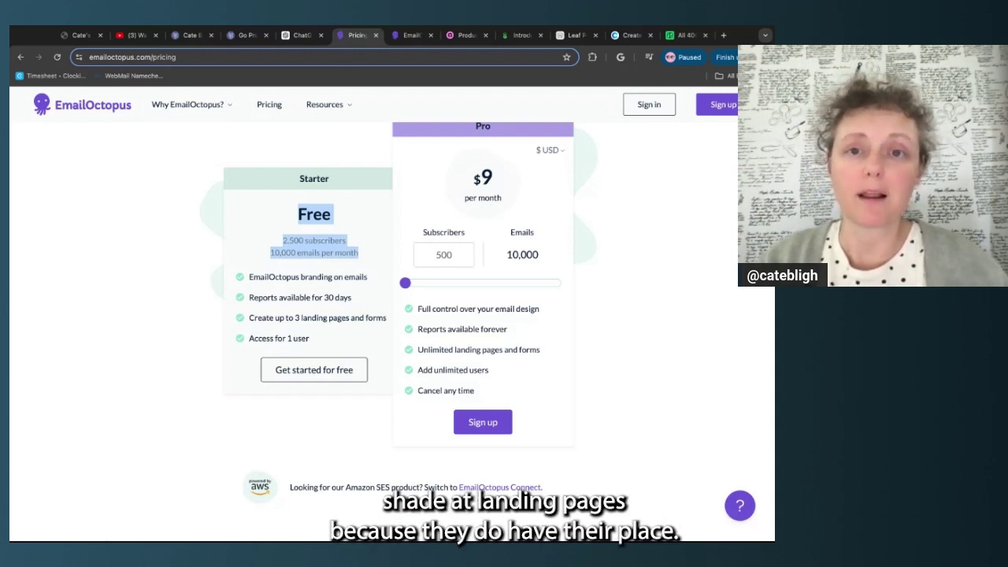
# Set the Pro plan slider to 7,500 subscribers, then go to the EmailOctopus dashboard
pyautogui.click(437, 282)
pyautogui.moveTo(430, 282); pyautogui.dragTo(418, 282)
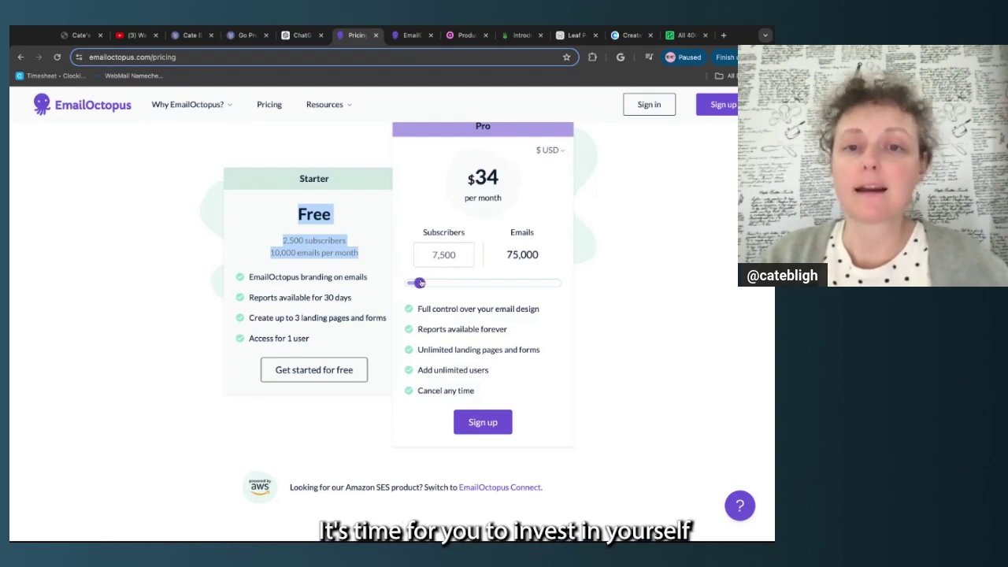
pyautogui.click(359, 158)
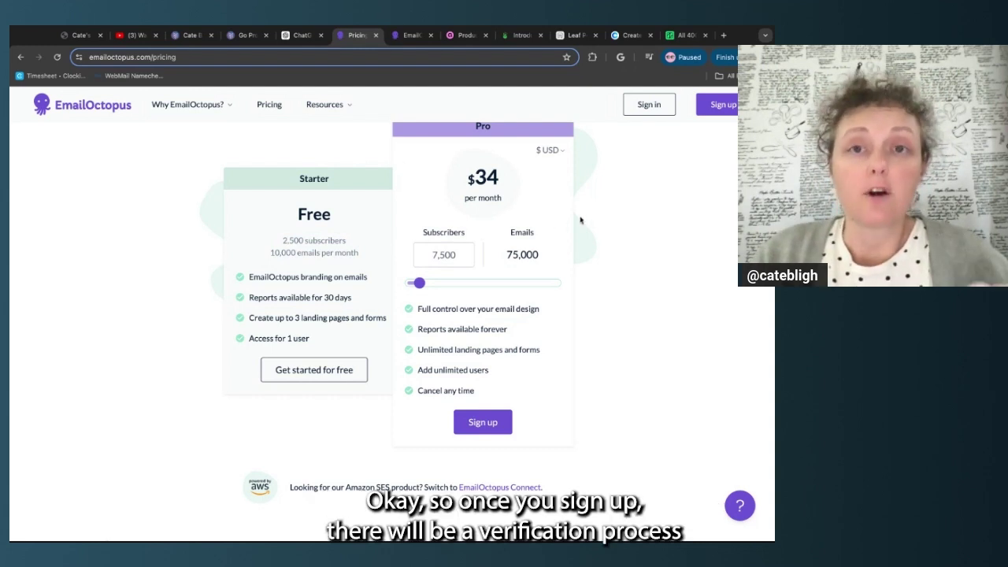
pyautogui.click(402, 40)
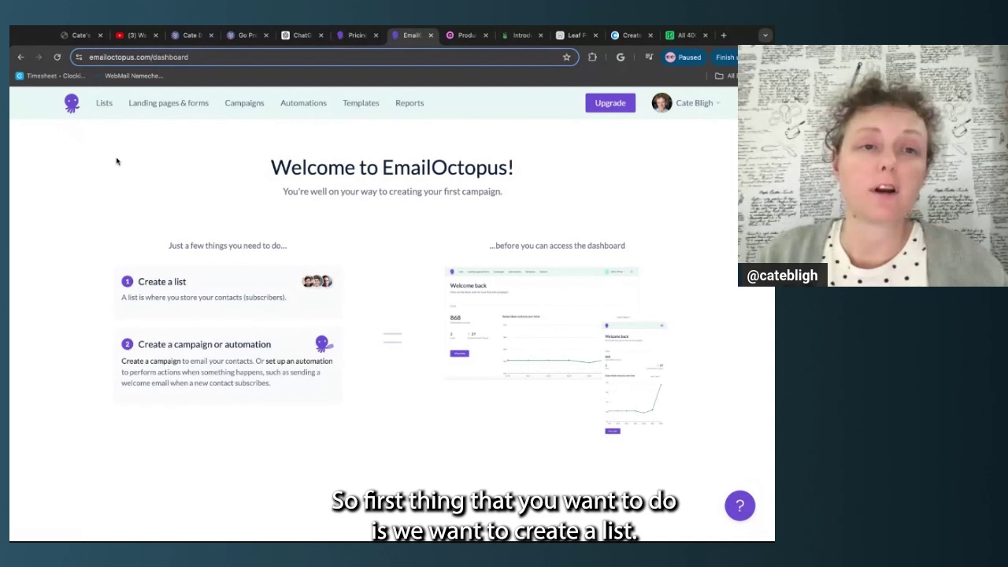
# From Lists, create a new list named 'Newsletter', leaving contact import for later
pyautogui.click(102, 103)
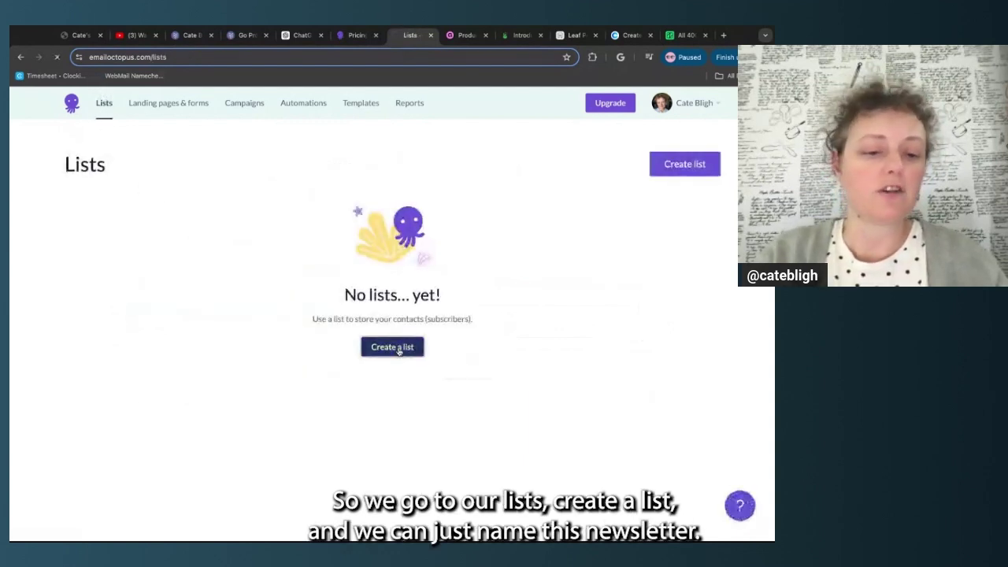
pyautogui.click(396, 348)
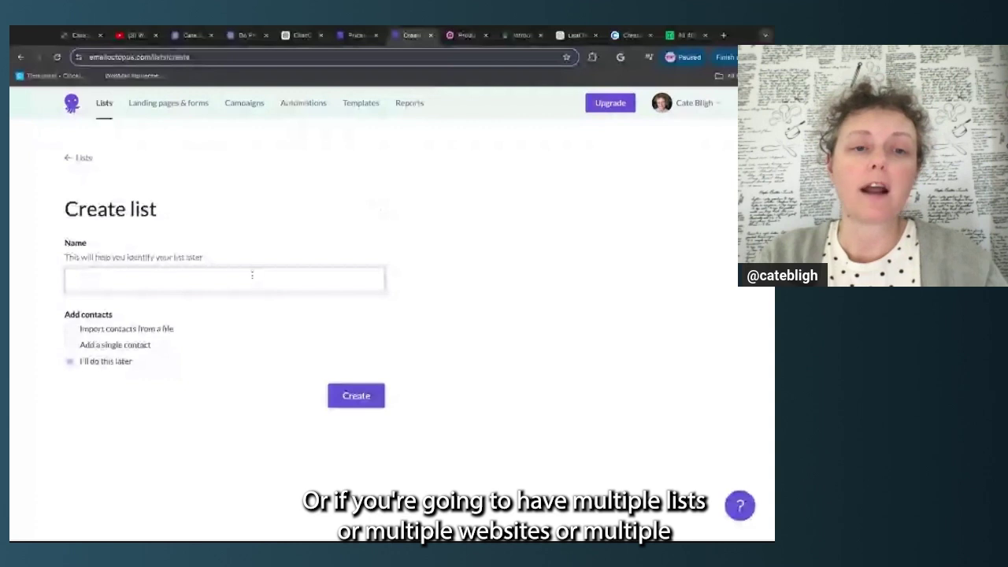
pyautogui.click(253, 275)
pyautogui.write('Newsletter')
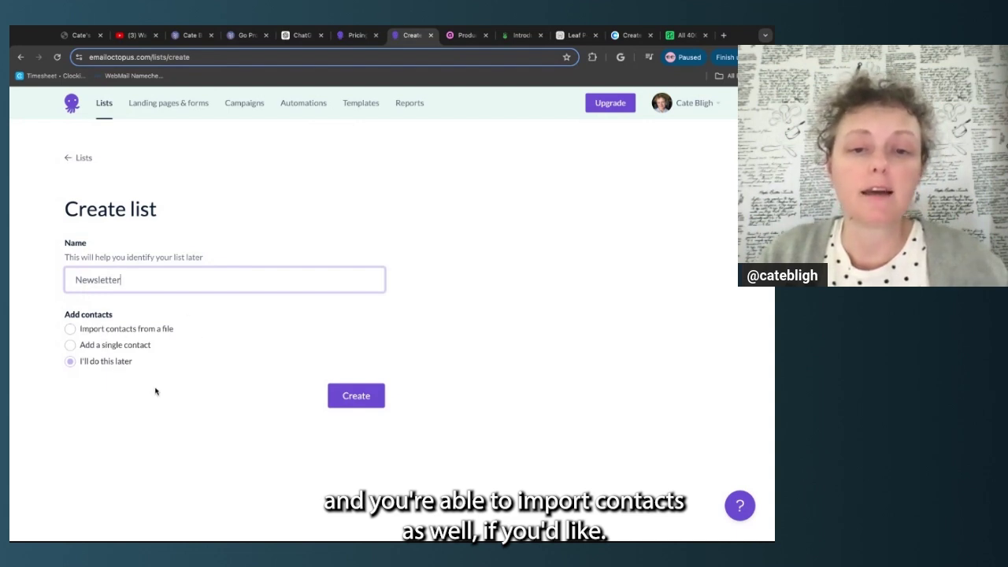
pyautogui.click(358, 397)
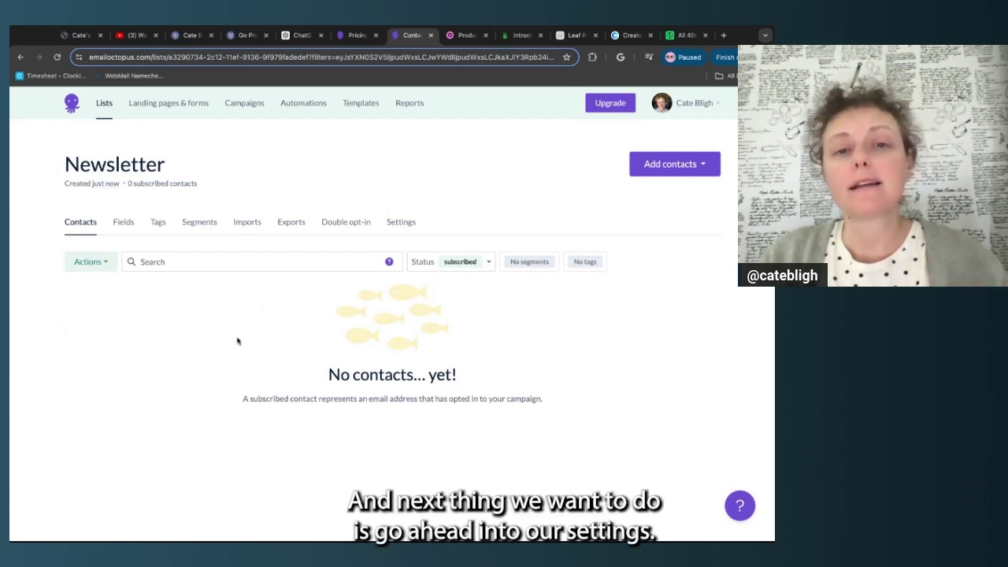
# Copy the Newsletter list's ID from its Settings and return to the Carrd editor
pyautogui.click(405, 228)
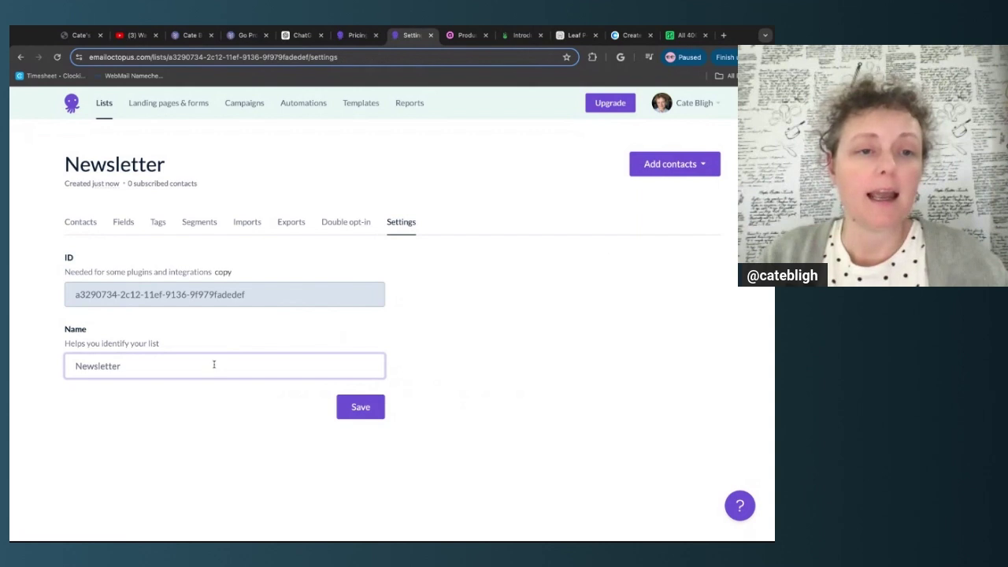
pyautogui.tripleClick(267, 293)
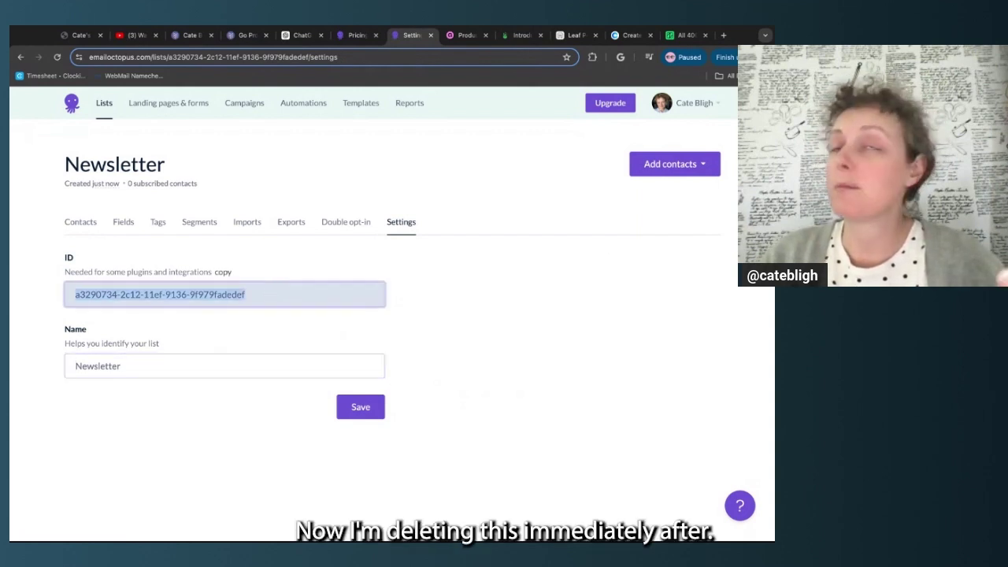
pyautogui.click(70, 300)
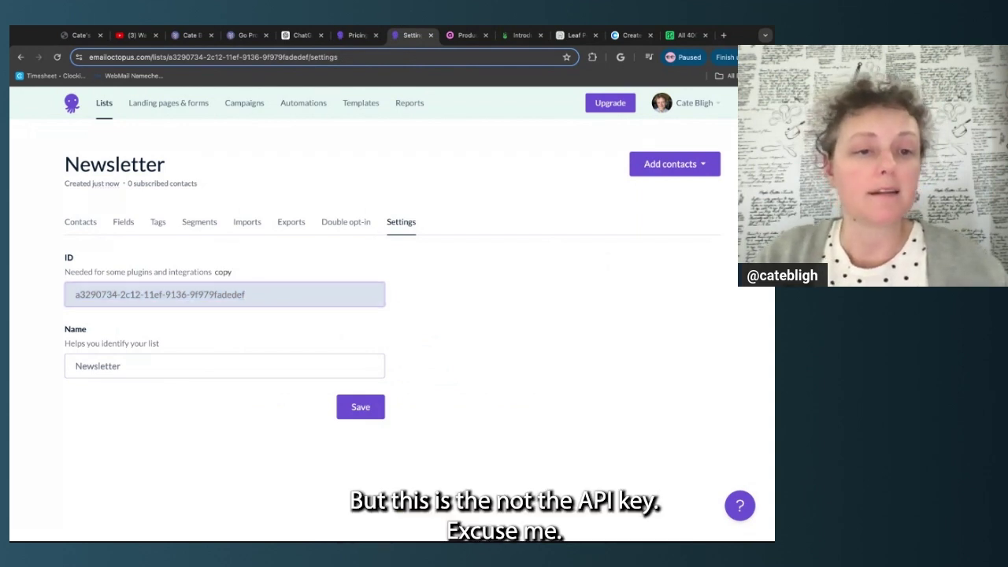
pyautogui.click(223, 272)
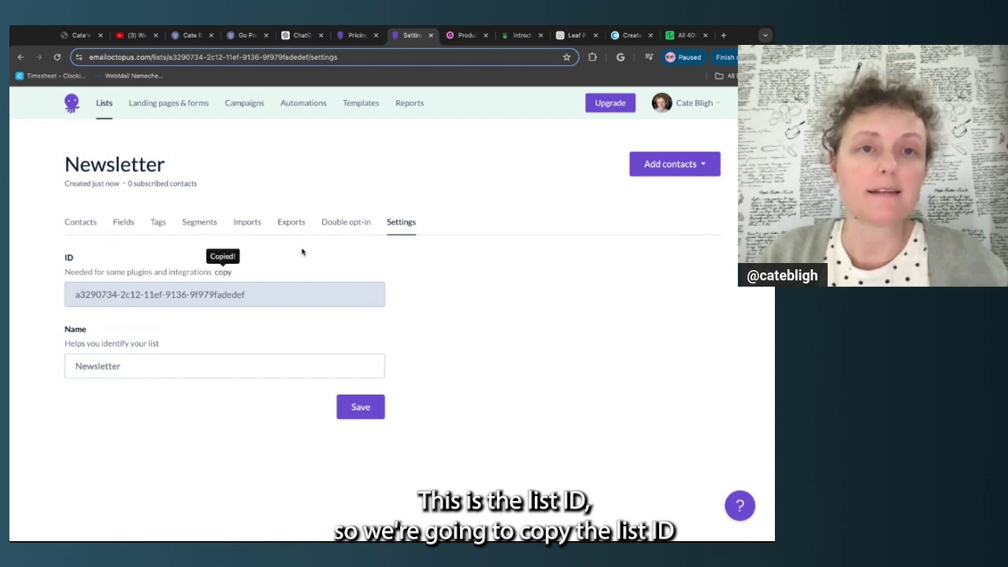
pyautogui.click(189, 40)
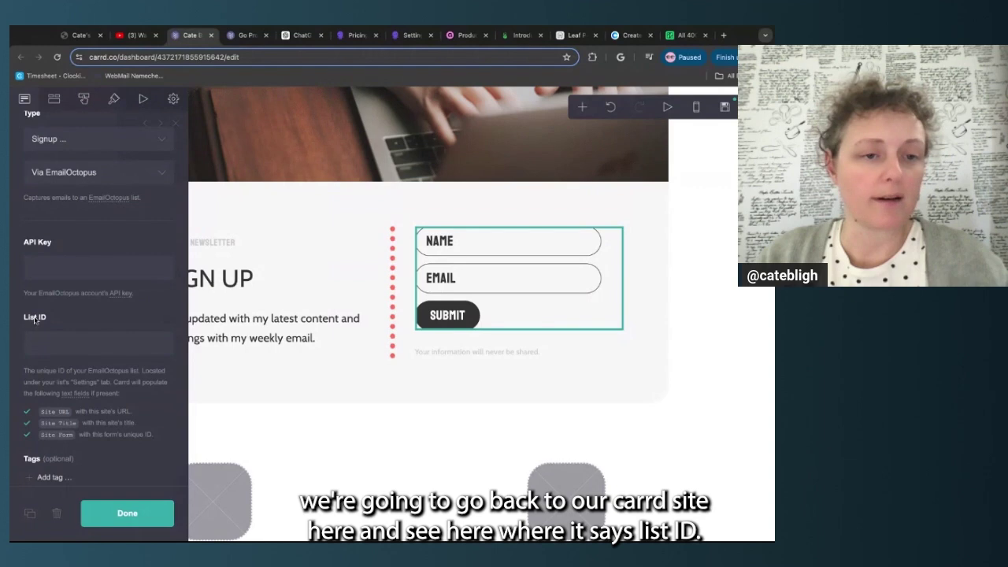
# Paste the Newsletter list ID into the signup form's List ID field, then return to EmailOctopus
pyautogui.click(40, 345)
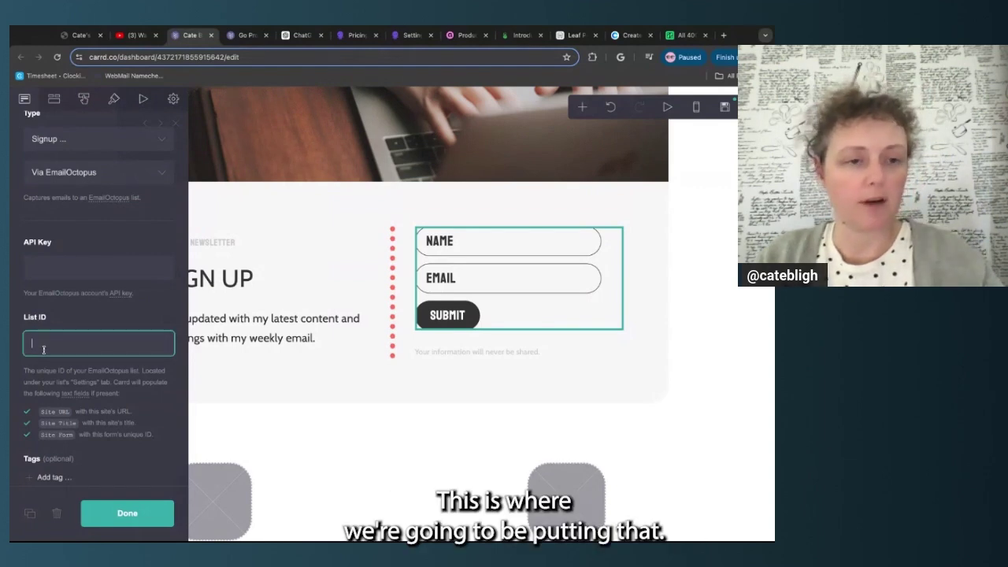
pyautogui.hotkey('ctrl', 'v')
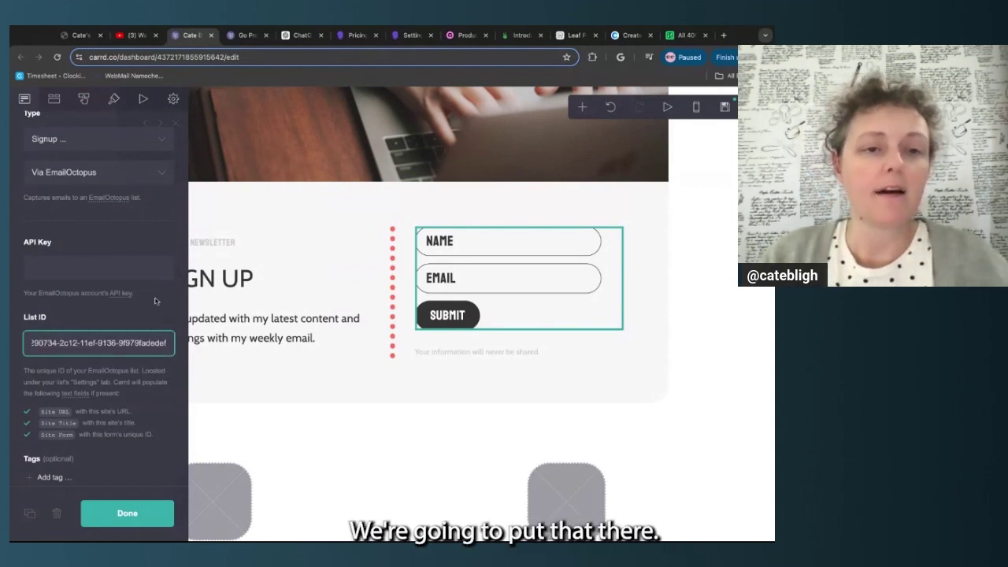
pyautogui.click(149, 268)
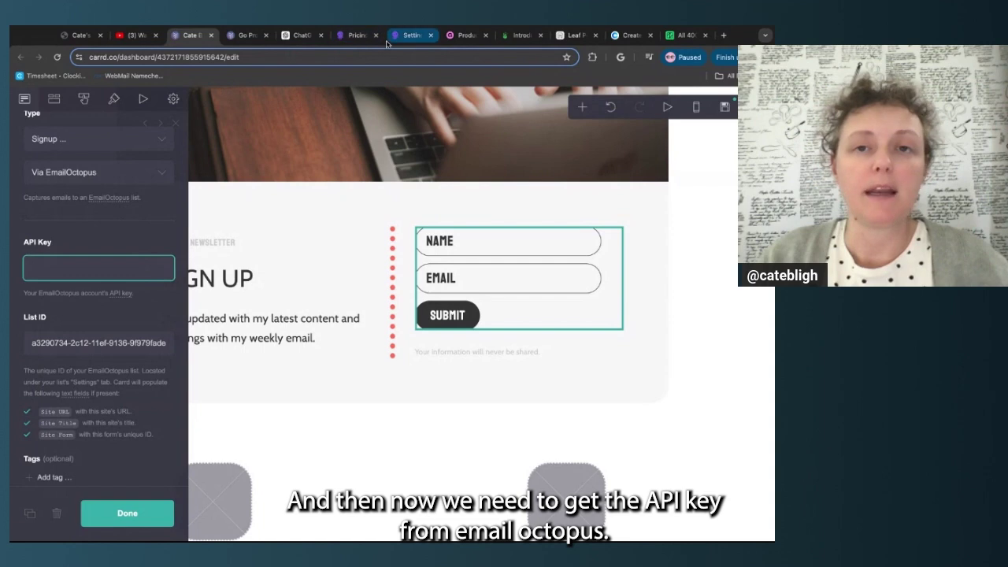
pyautogui.click(410, 37)
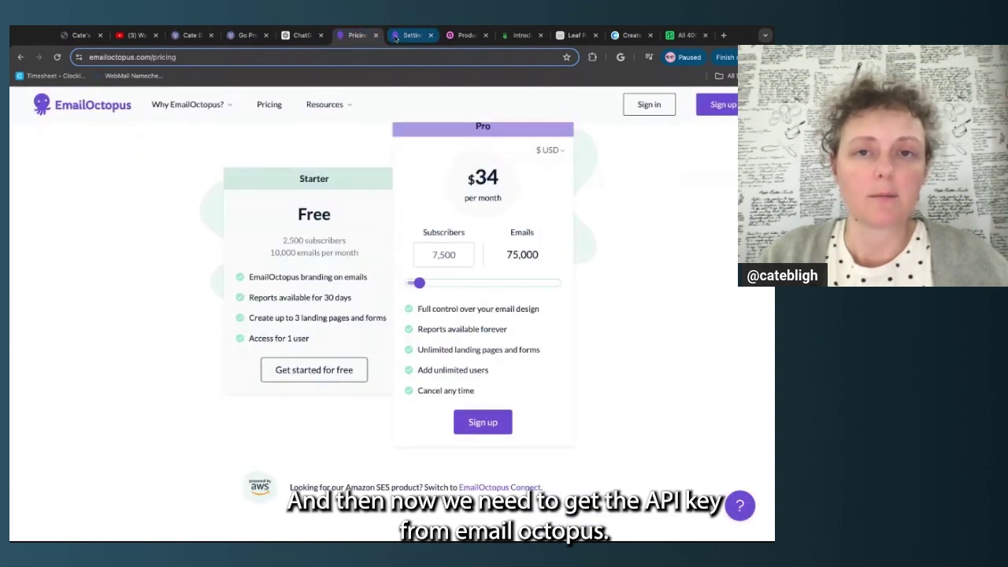
# Close the Pricing tab and reach API key management through Integrations & API
pyautogui.click(376, 35)
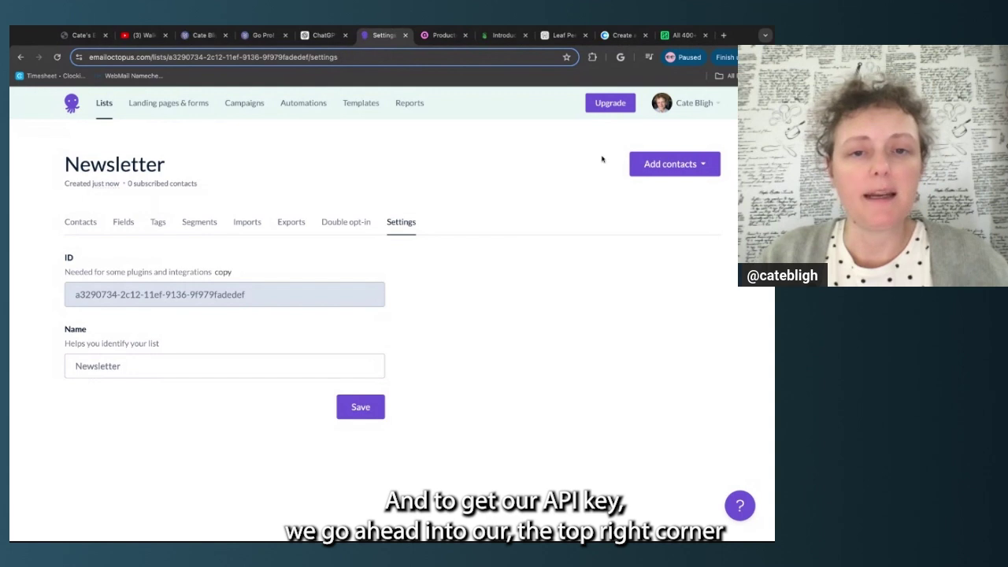
pyautogui.click(717, 110)
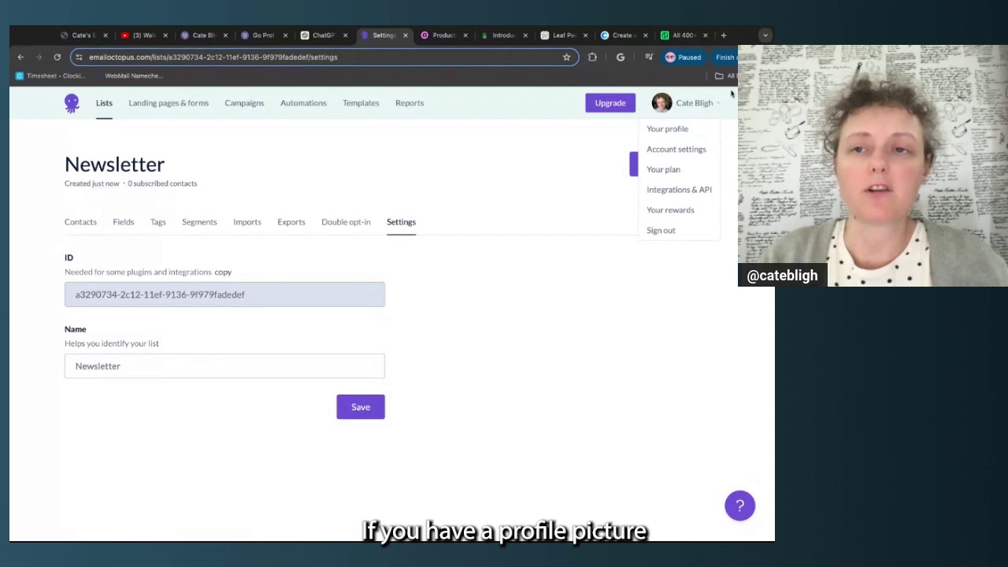
pyautogui.click(692, 191)
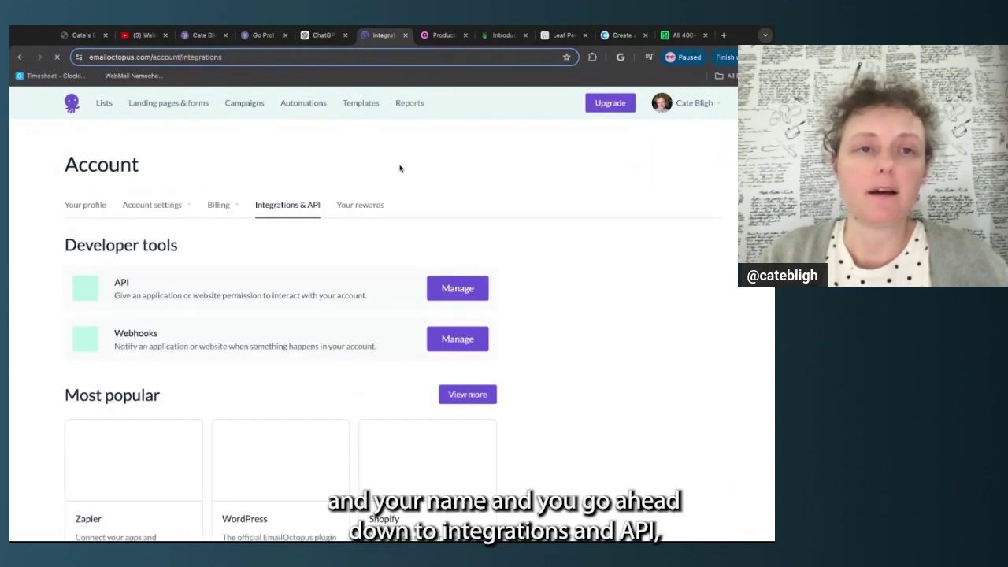
pyautogui.scroll(-1, 298, 296)
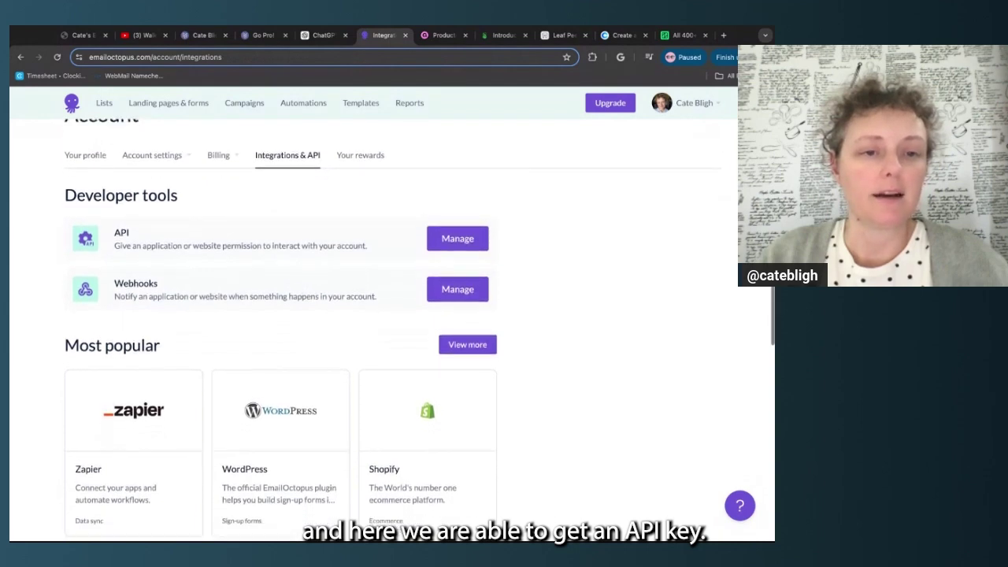
pyautogui.scroll(-3, 370, 315)
pyautogui.scroll(4, 370, 316)
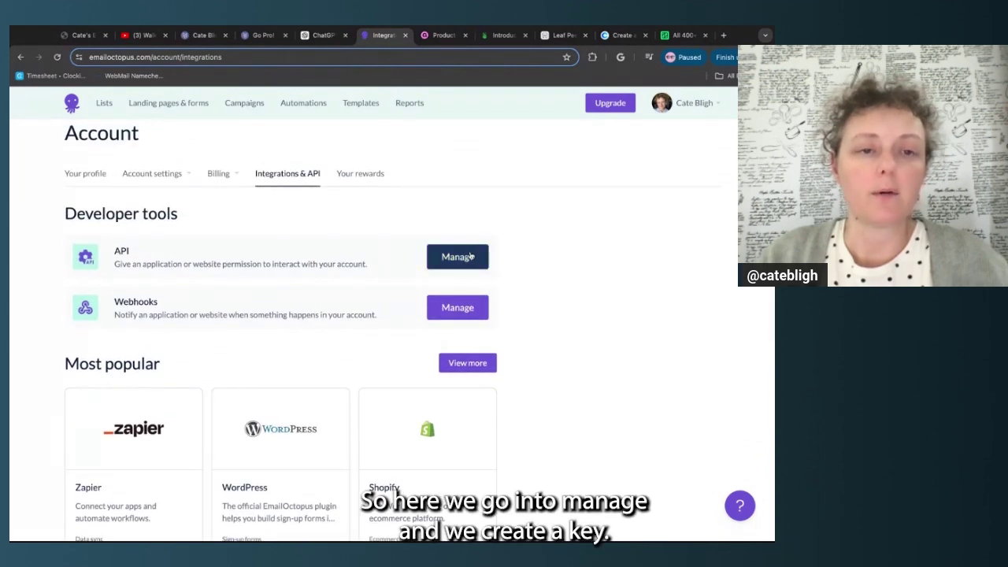
pyautogui.click(457, 256)
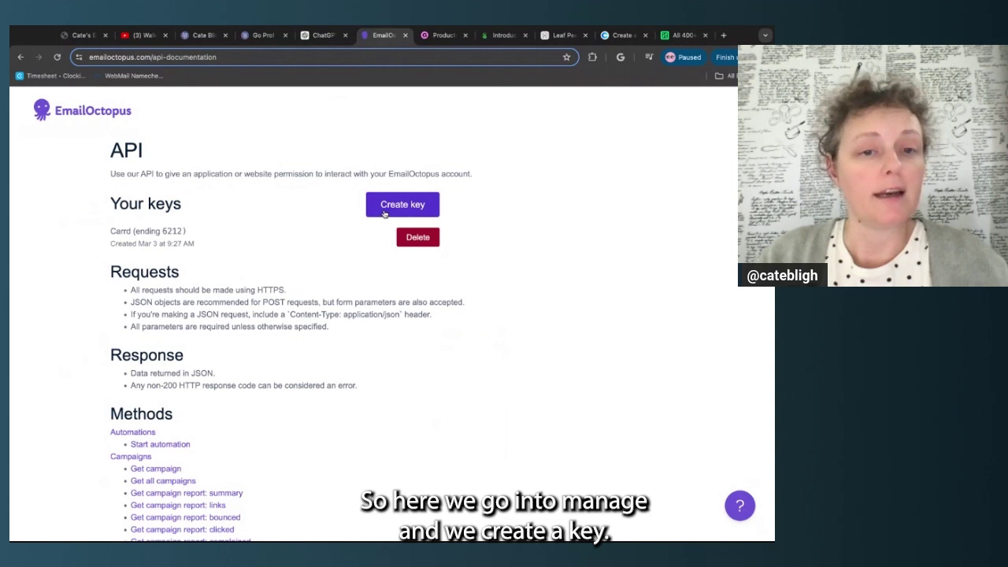
# Create an API key named 'Newsletter' and copy its value
pyautogui.click(385, 214)
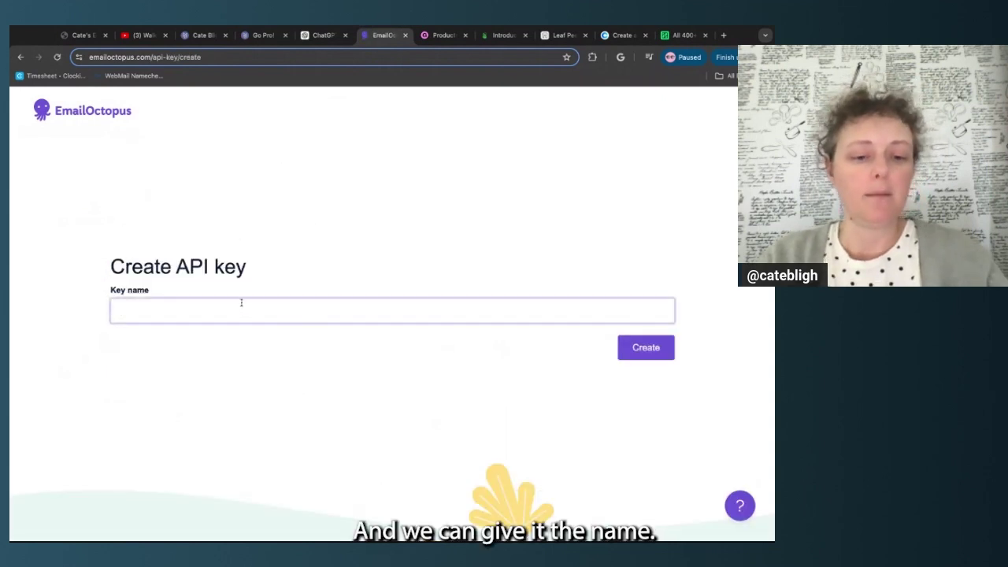
pyautogui.write('Newsletter')
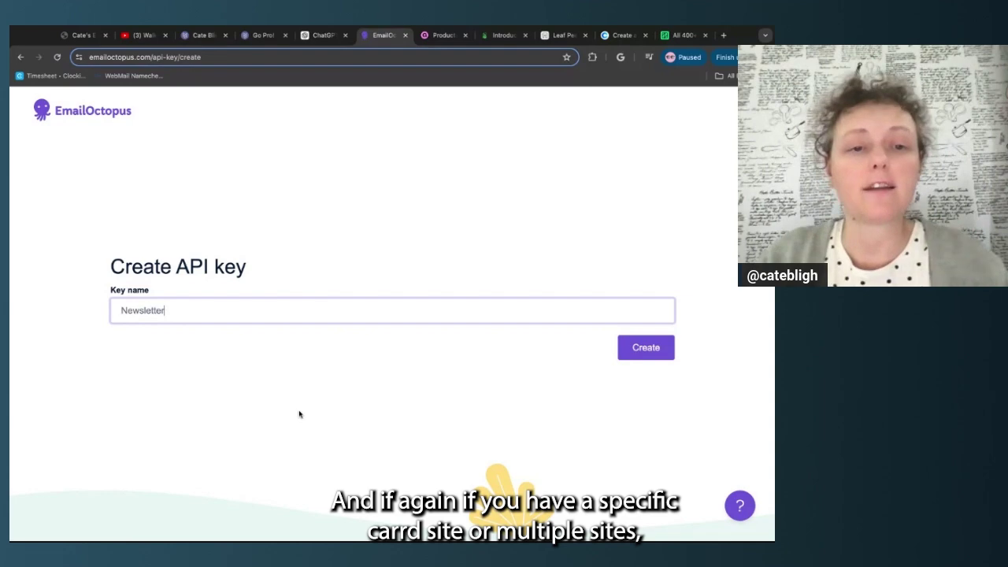
pyautogui.click(625, 352)
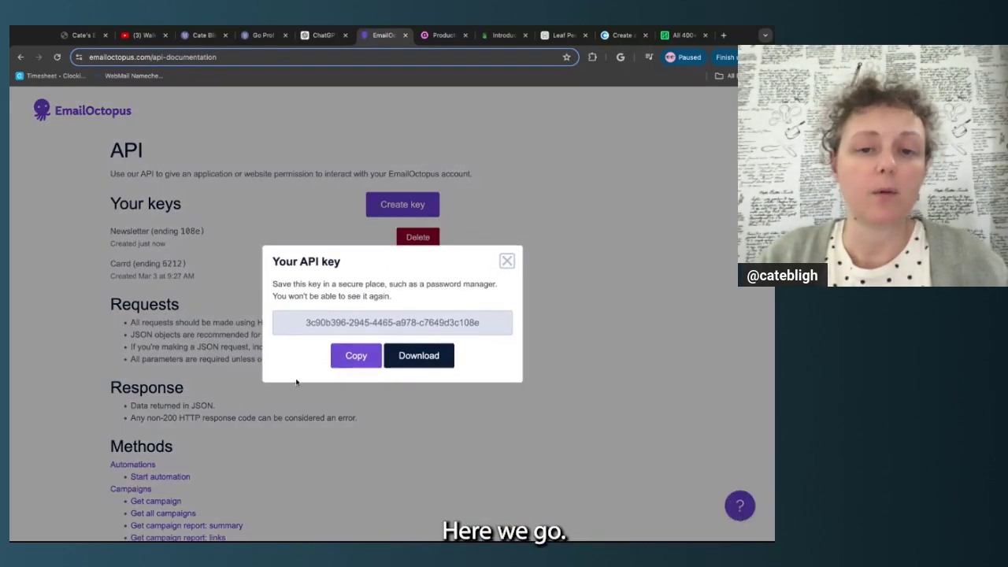
pyautogui.click(355, 359)
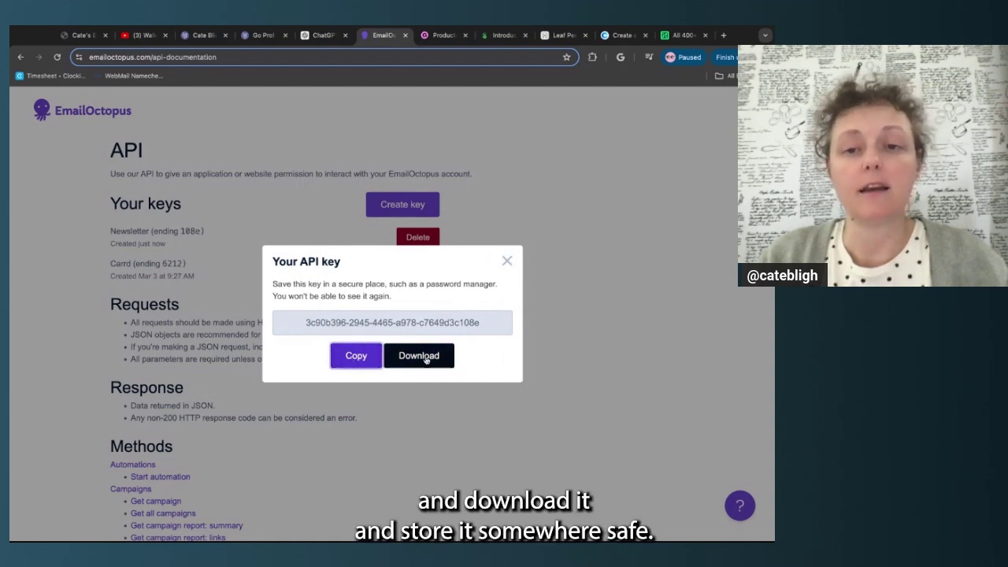
# Paste the copied API key into the Carrd signup form's API Key field
pyautogui.click(213, 37)
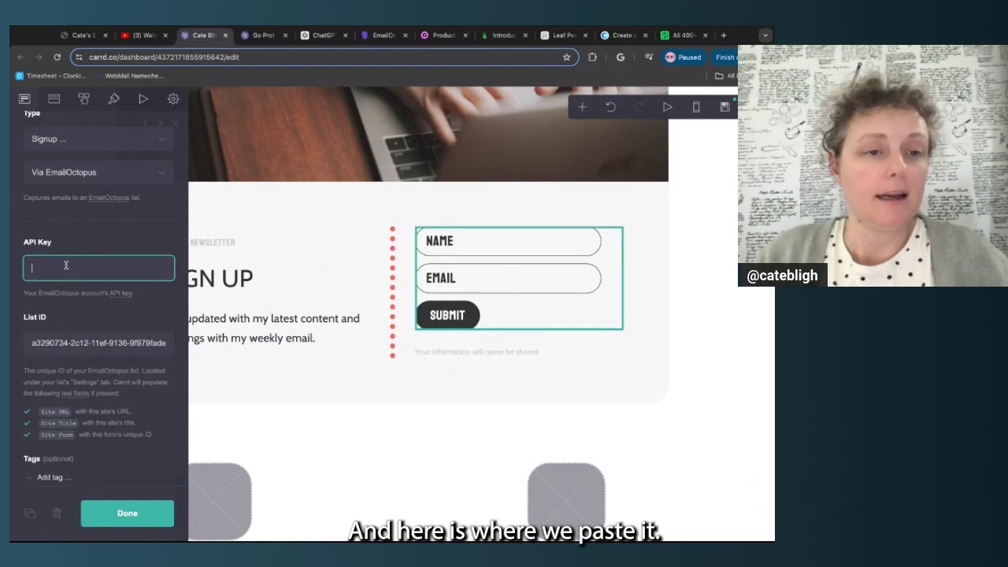
pyautogui.hotkey('ctrl', 'v')
pyautogui.scroll(-4, 136, 443)
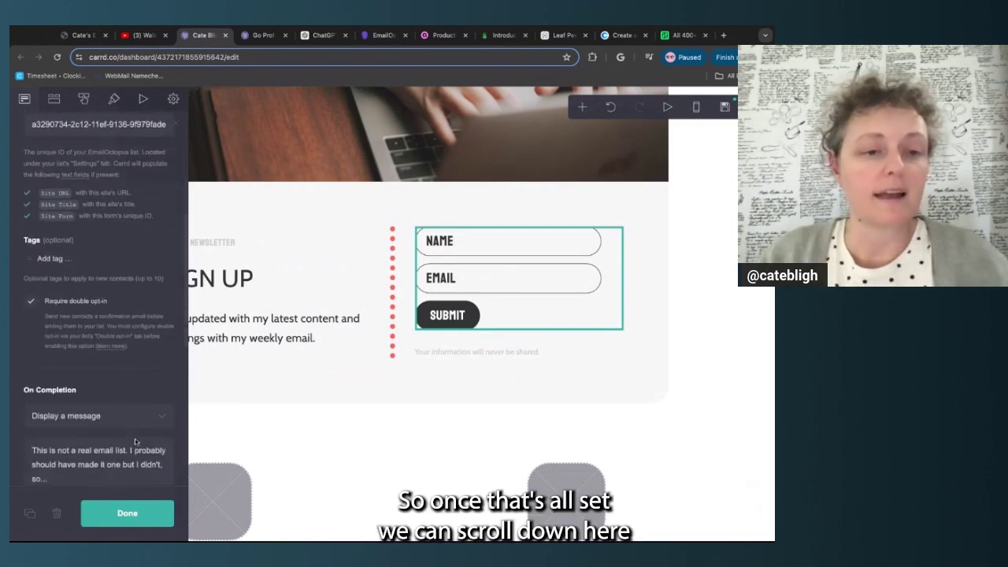
pyautogui.scroll(-2, 136, 443)
pyautogui.scroll(5, 135, 442)
pyautogui.scroll(-8, 135, 443)
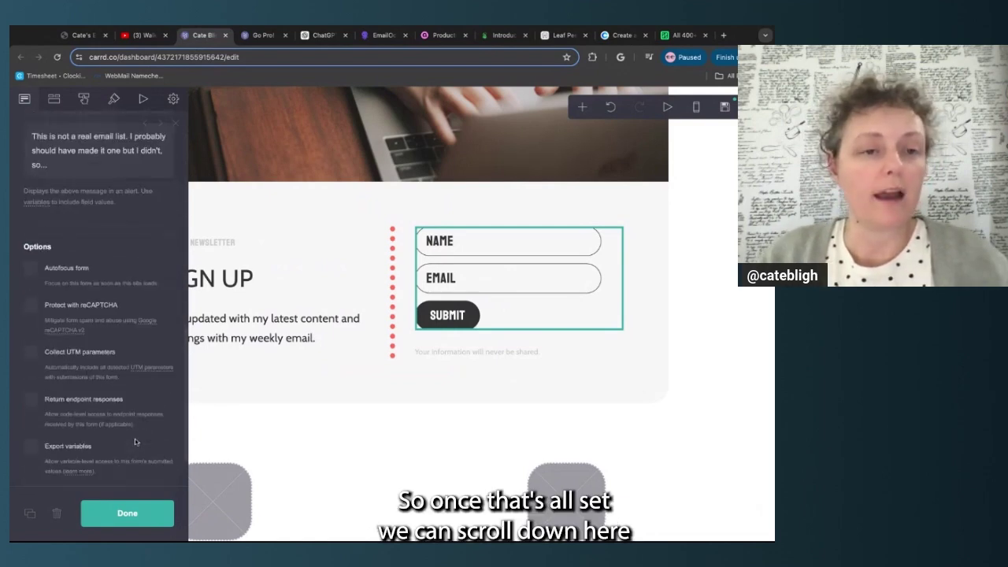
pyautogui.scroll(3, 136, 443)
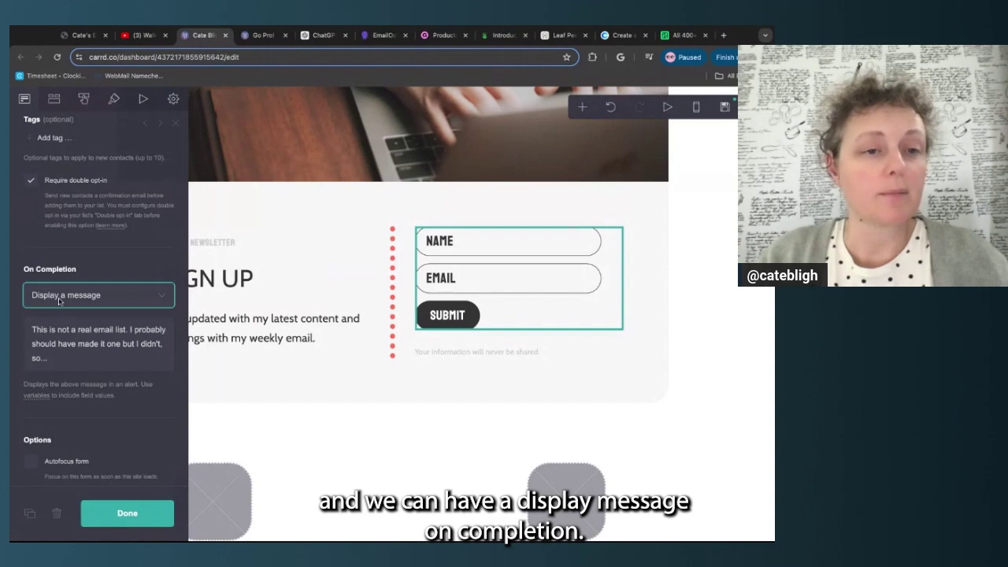
# Keep the default completion message, close the form settings and save the site as a draft
pyautogui.tripleClick(81, 359)
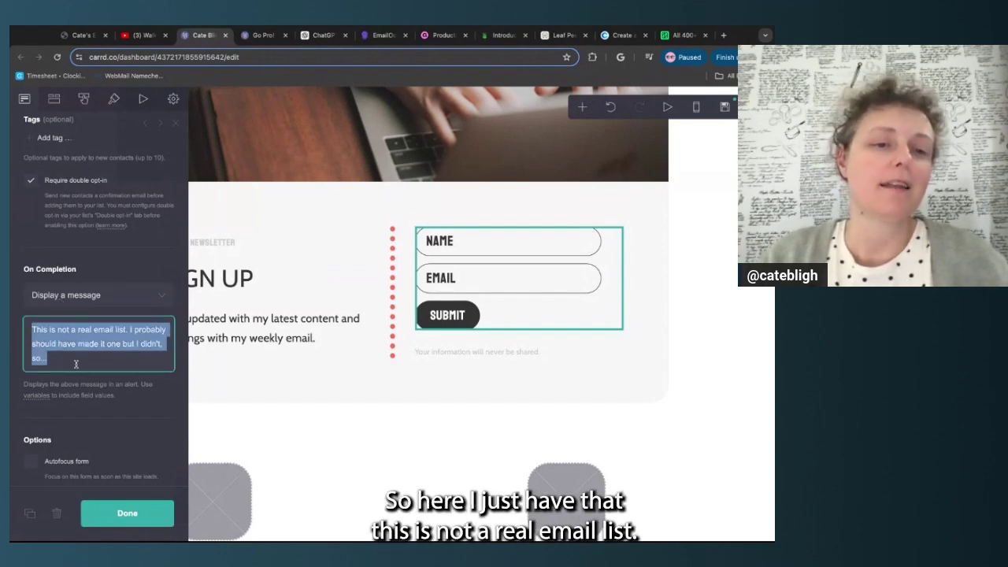
pyautogui.click(138, 393)
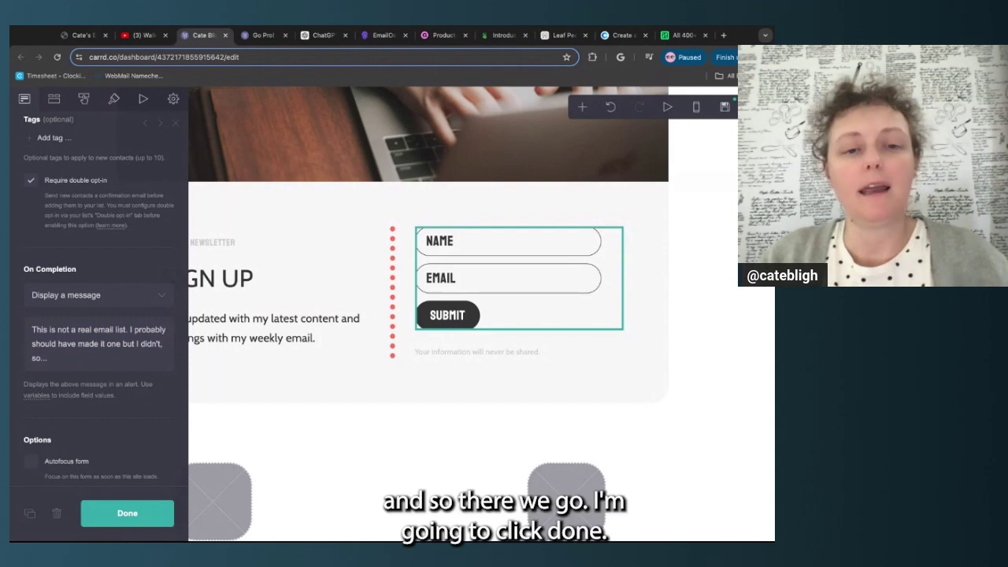
pyautogui.click(150, 522)
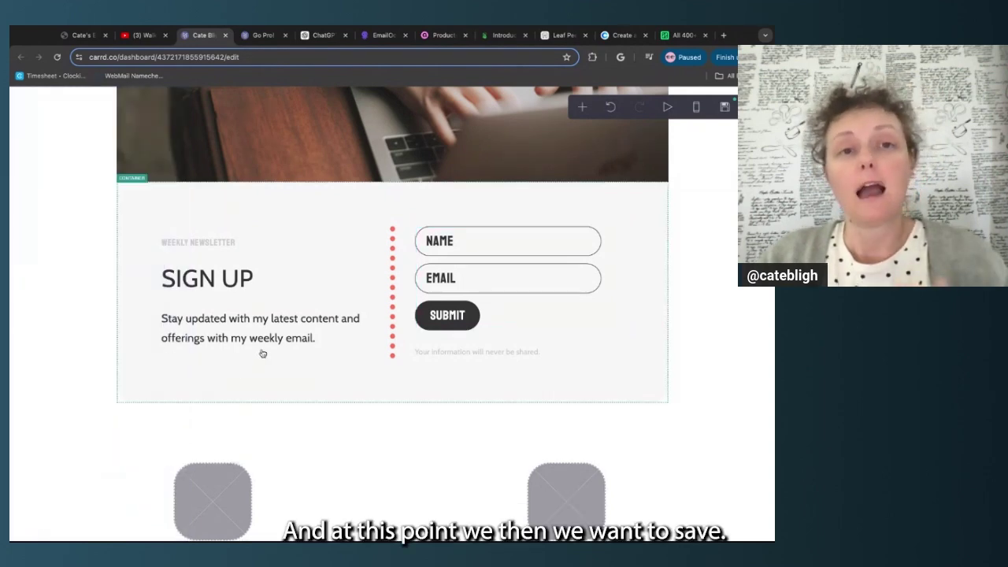
pyautogui.click(725, 106)
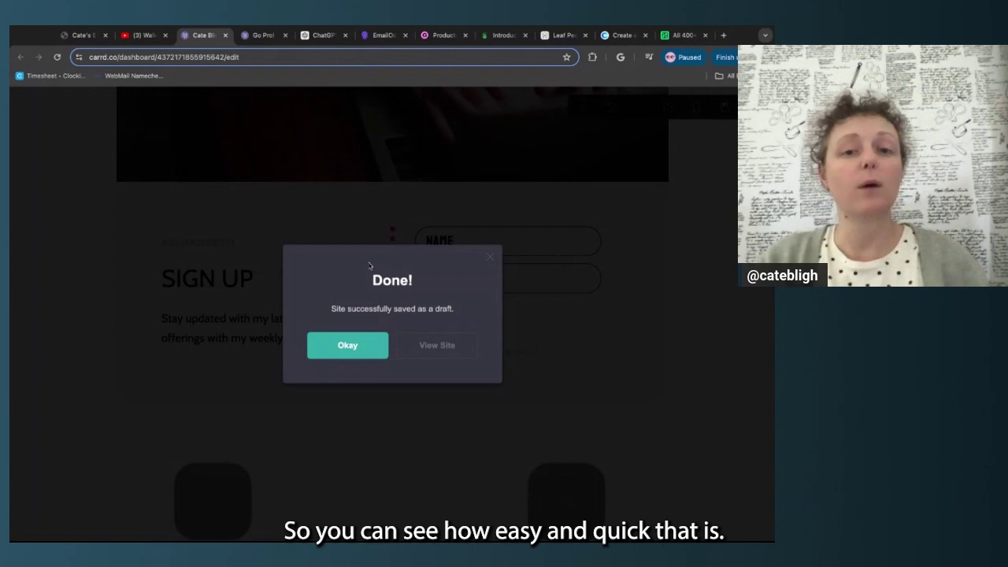
pyautogui.click(381, 36)
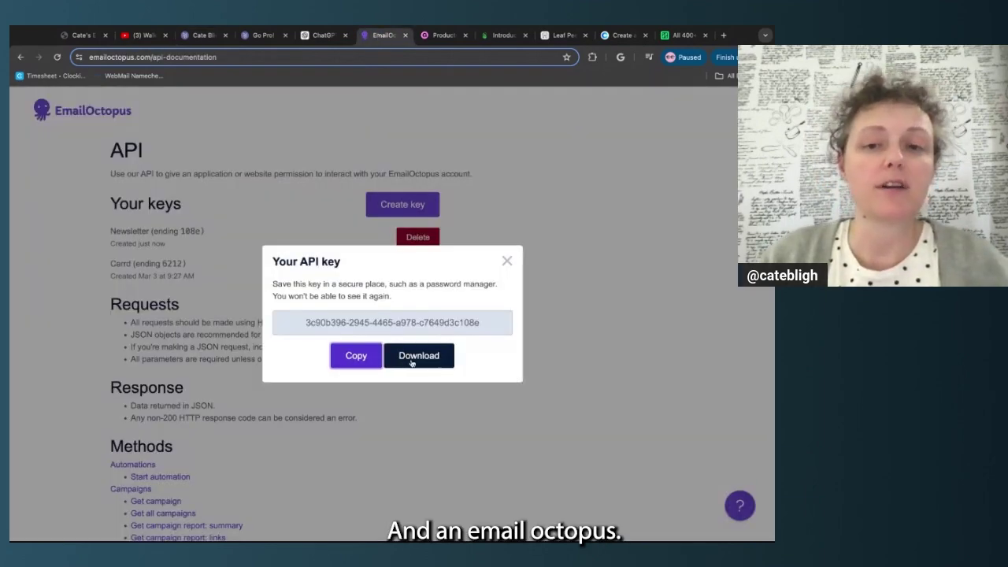
# Close the API key dialog and browse the dashboard, Landing pages & forms, then Campaigns
pyautogui.click(509, 260)
pyautogui.click(112, 120)
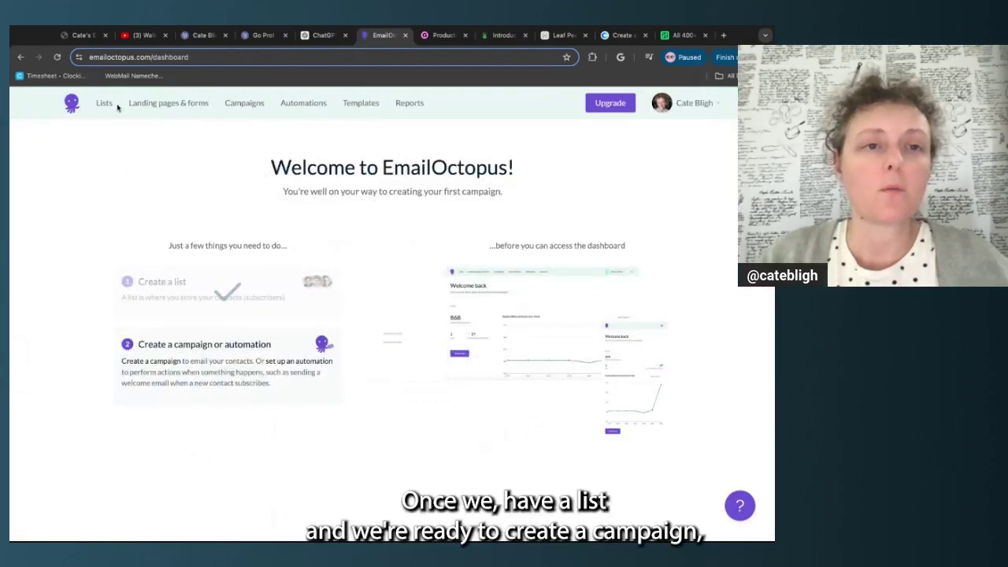
pyautogui.click(159, 102)
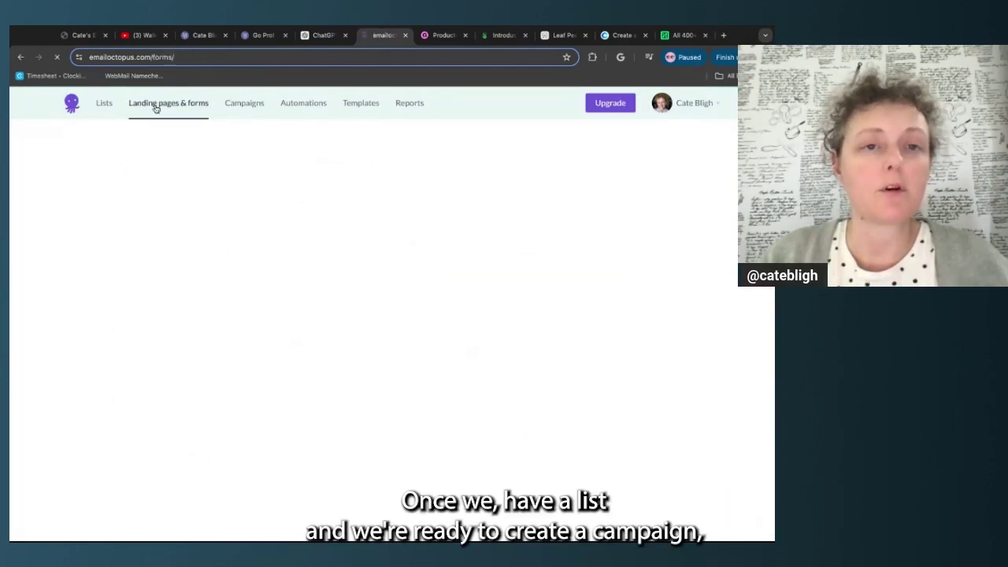
pyautogui.click(244, 105)
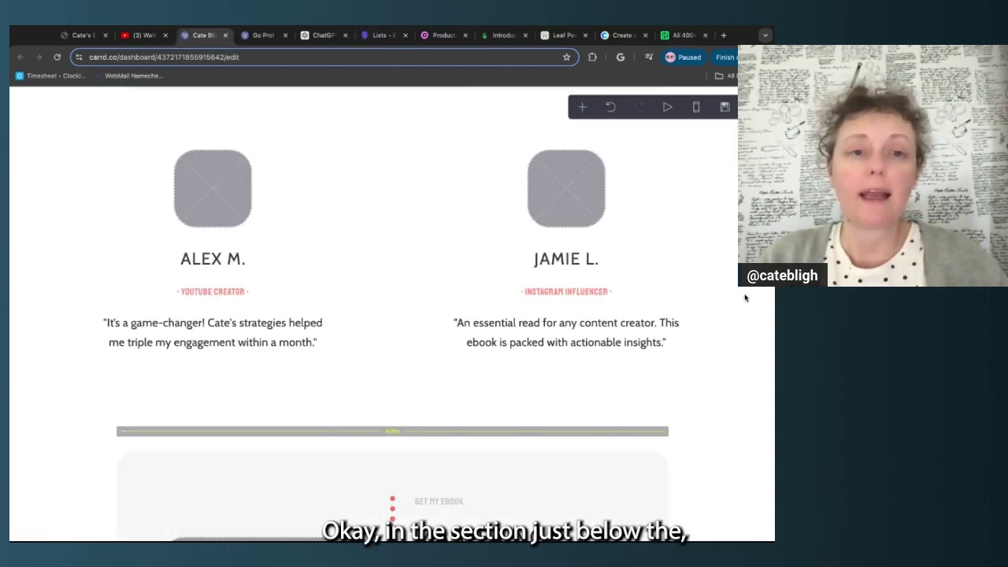
pyautogui.scroll(3, 736, 304)
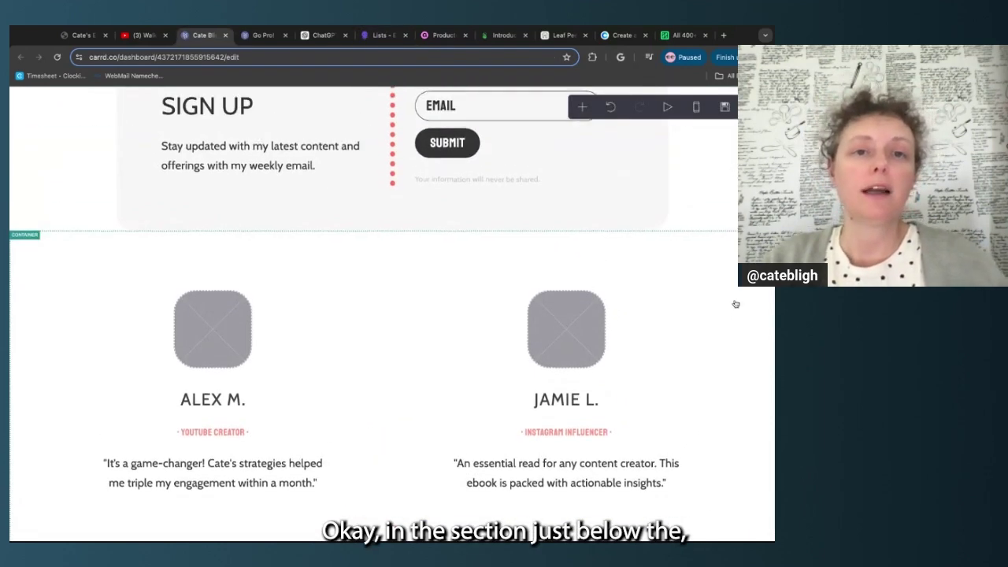
pyautogui.scroll(3, 736, 322)
pyautogui.scroll(-4, 736, 322)
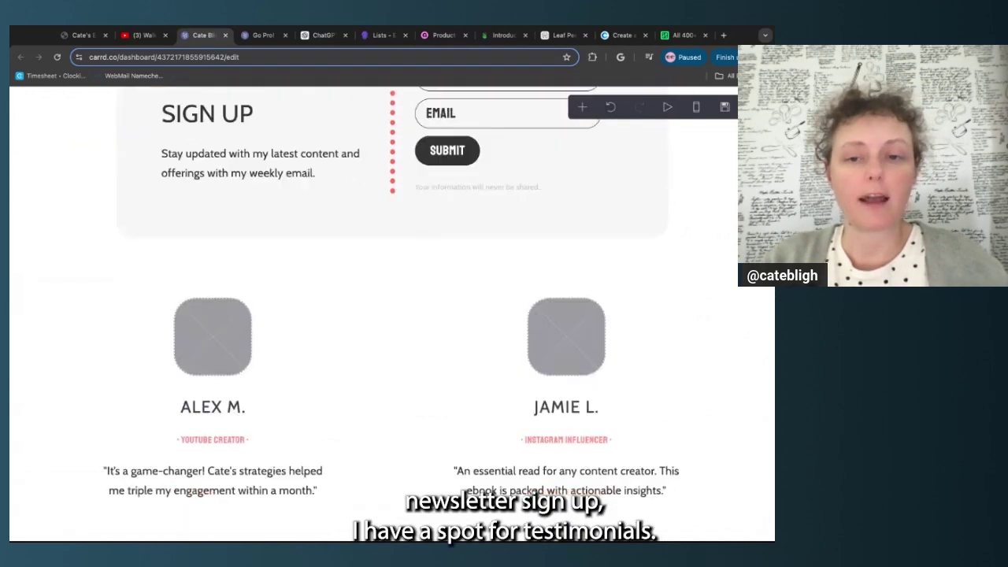
pyautogui.scroll(1, 735, 323)
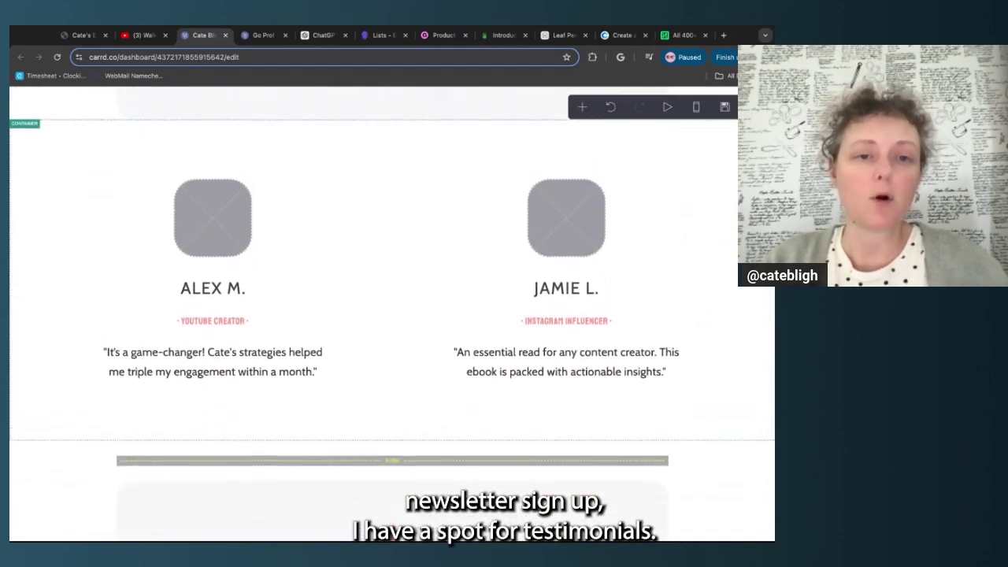
pyautogui.scroll(-1, 392, 315)
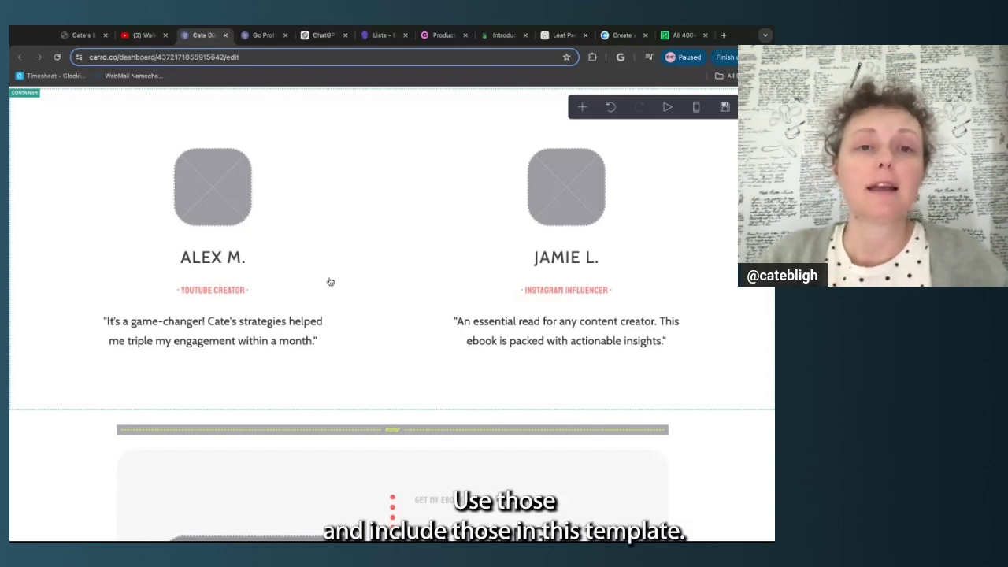
# Select Alex M.'s placeholder image, delete it, then undo the deletion
pyautogui.click(229, 195)
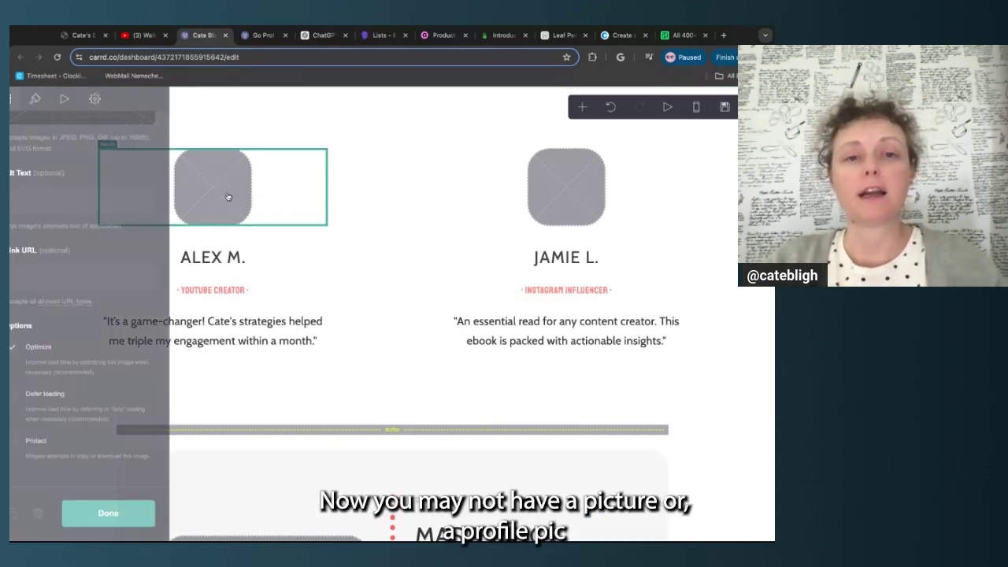
pyautogui.scroll(3, 155, 249)
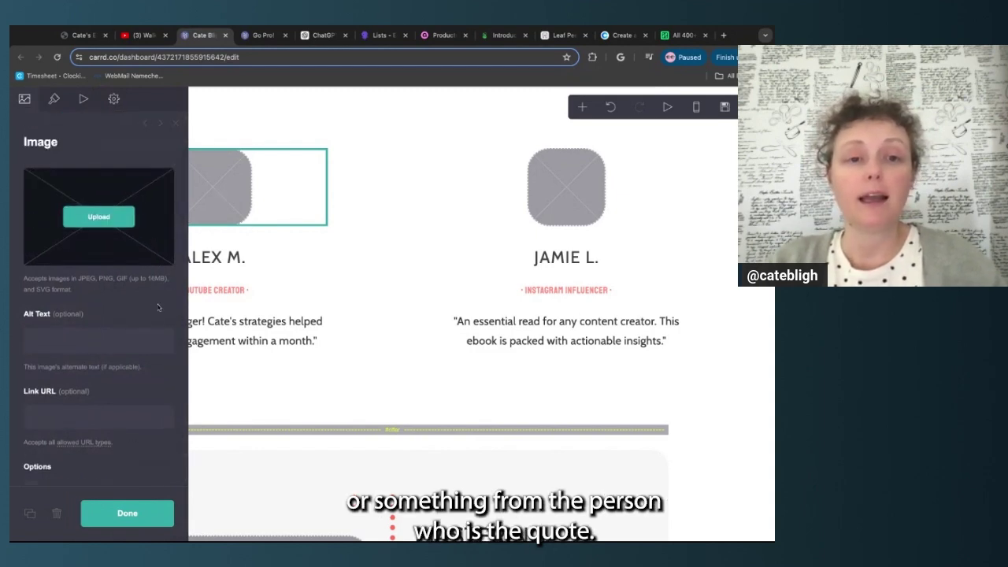
pyautogui.click(56, 516)
pyautogui.scroll(2, 387, 259)
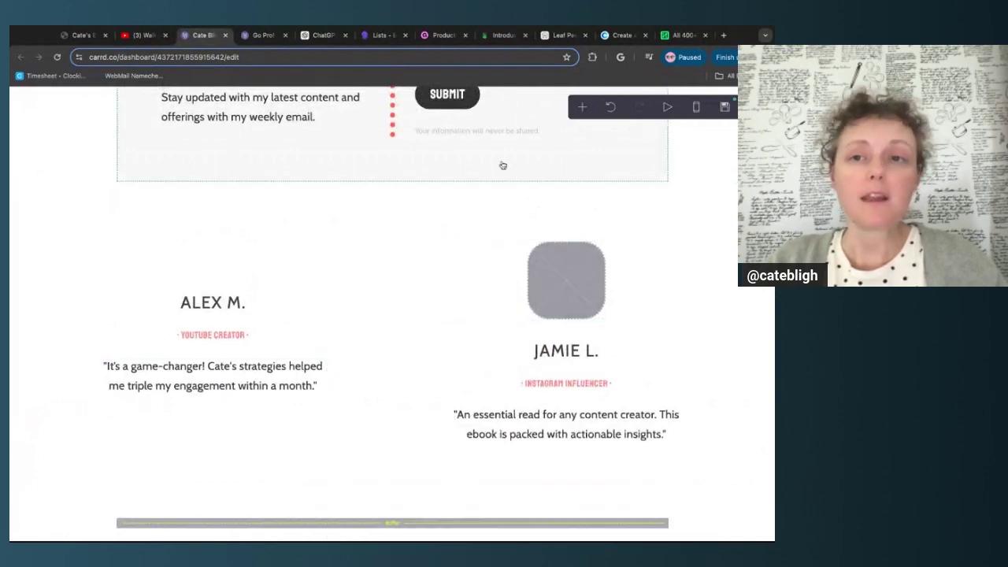
pyautogui.click(611, 106)
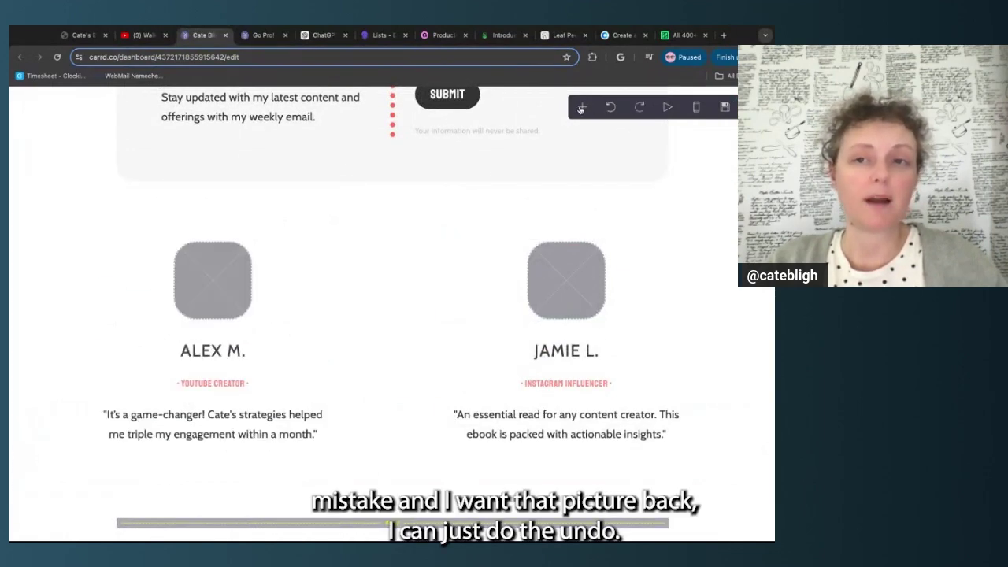
pyautogui.click(275, 294)
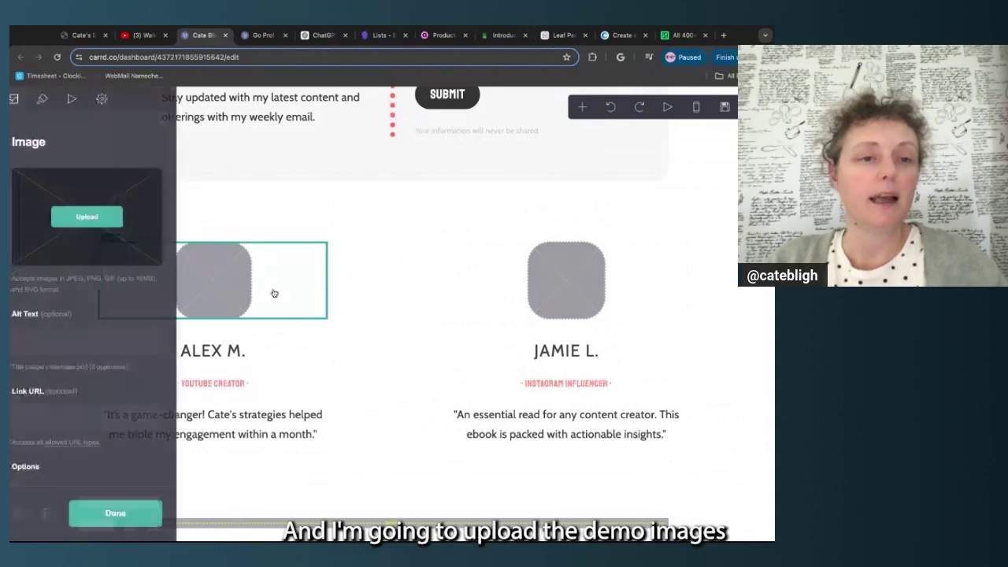
pyautogui.click(91, 217)
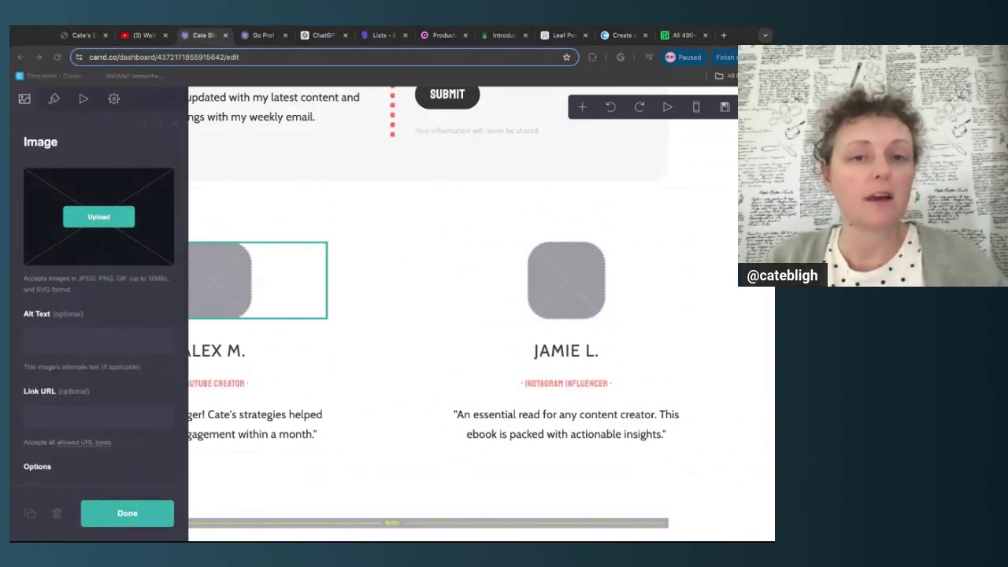
pyautogui.doubleClick(257, 355)
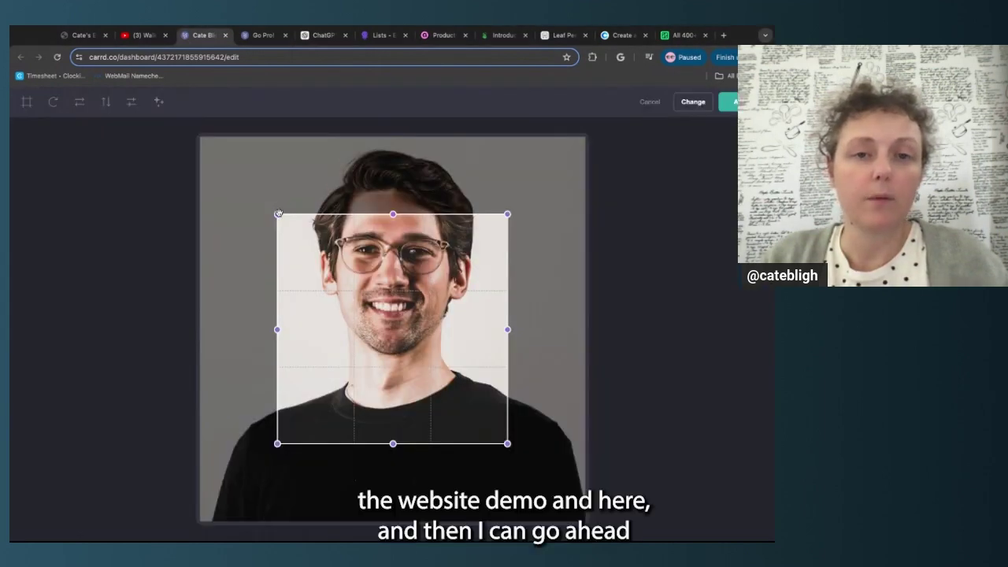
pyautogui.moveTo(281, 211); pyautogui.dragTo(200, 137)
pyautogui.moveTo(510, 446); pyautogui.dragTo(585, 521)
# Add slight Sepia, Black and White and Invert filters to the photo
pyautogui.click(158, 102)
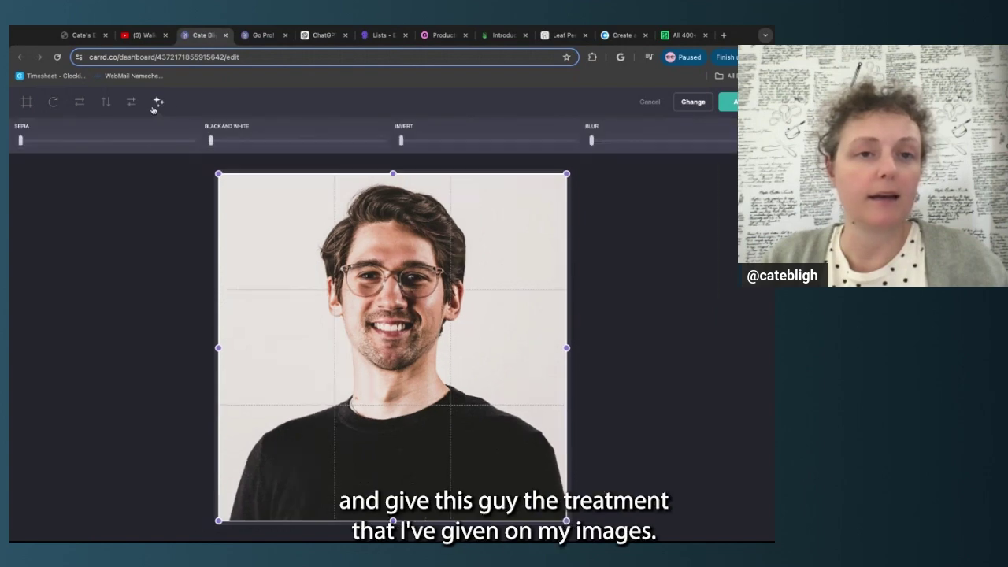
pyautogui.click(36, 143)
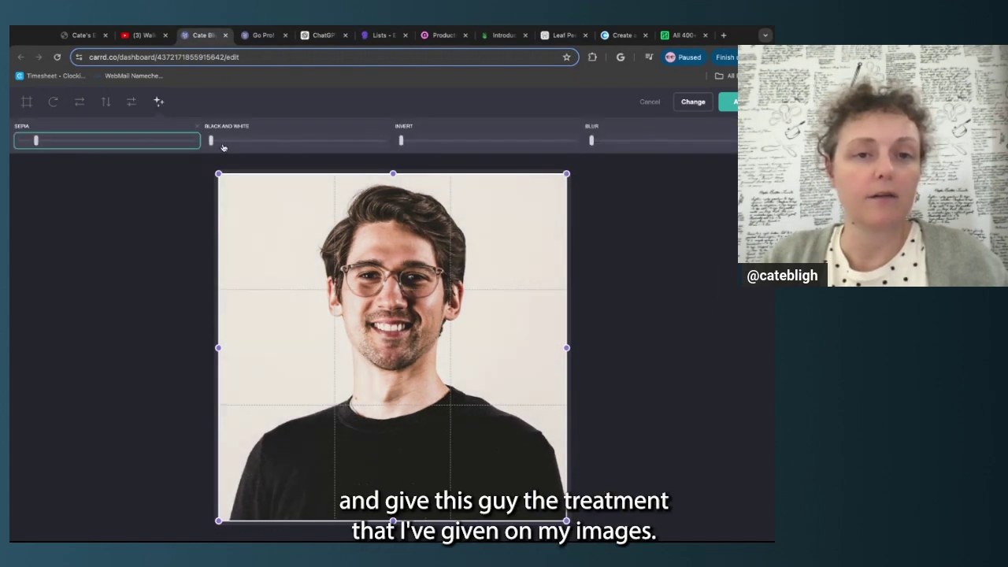
pyautogui.click(224, 142)
pyautogui.click(415, 141)
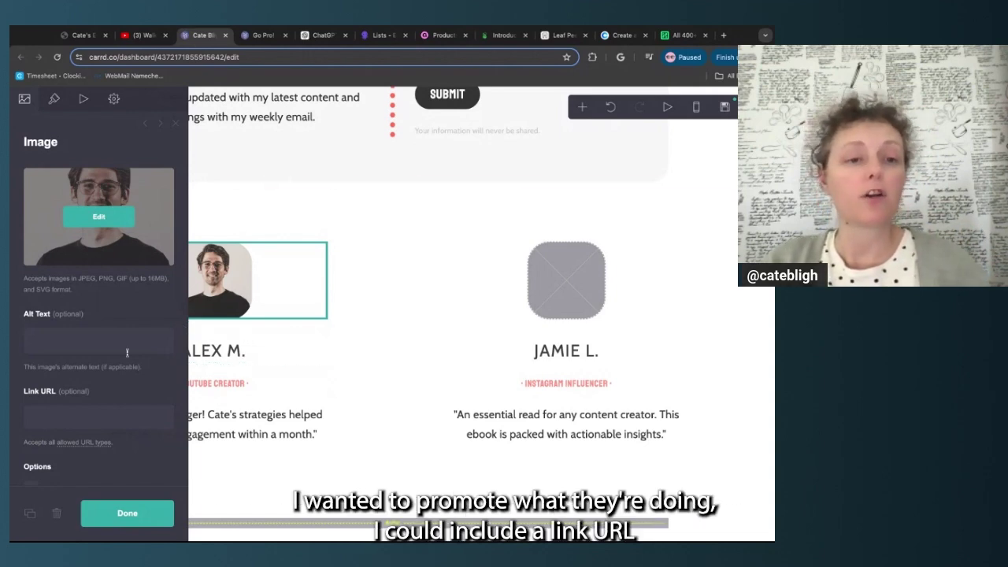
# Leave the image's Link URL empty, select the testimonials section and close its settings
pyautogui.click(98, 416)
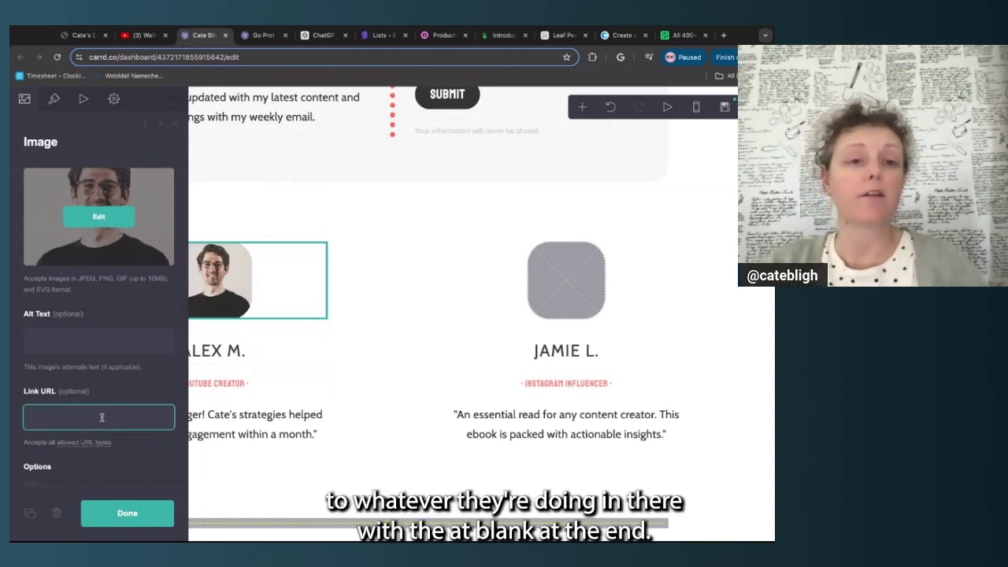
pyautogui.click(33, 386)
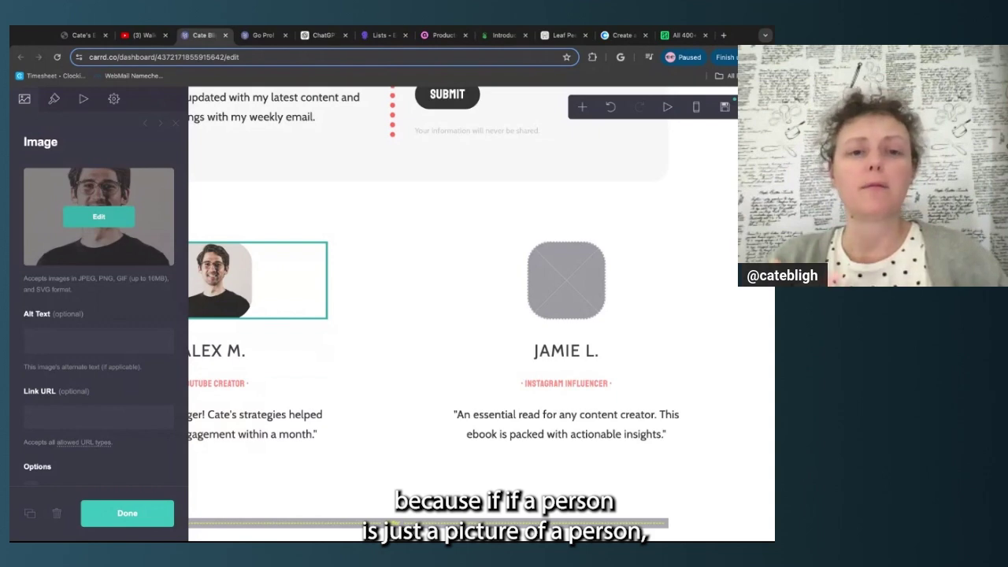
pyautogui.click(382, 420)
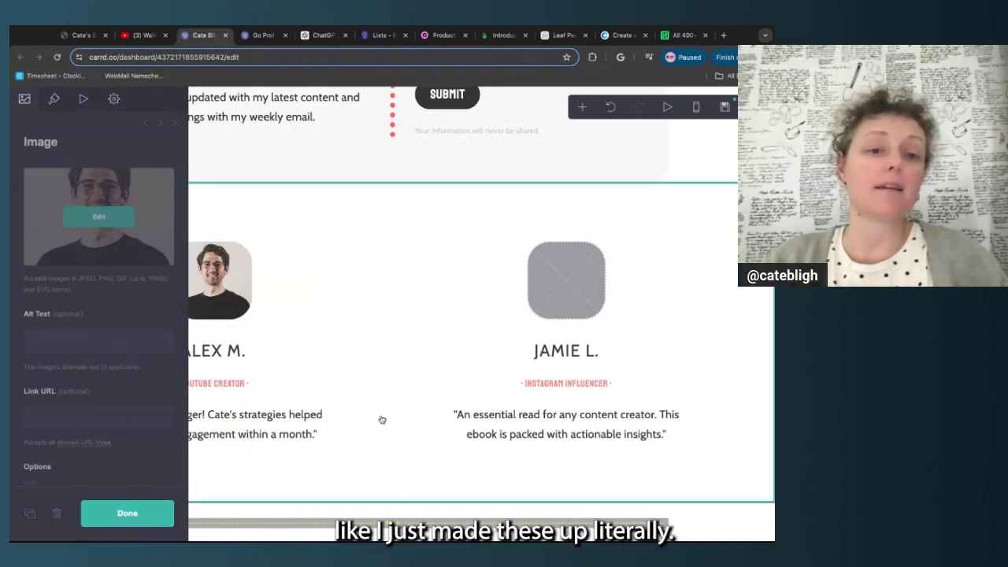
pyautogui.click(127, 513)
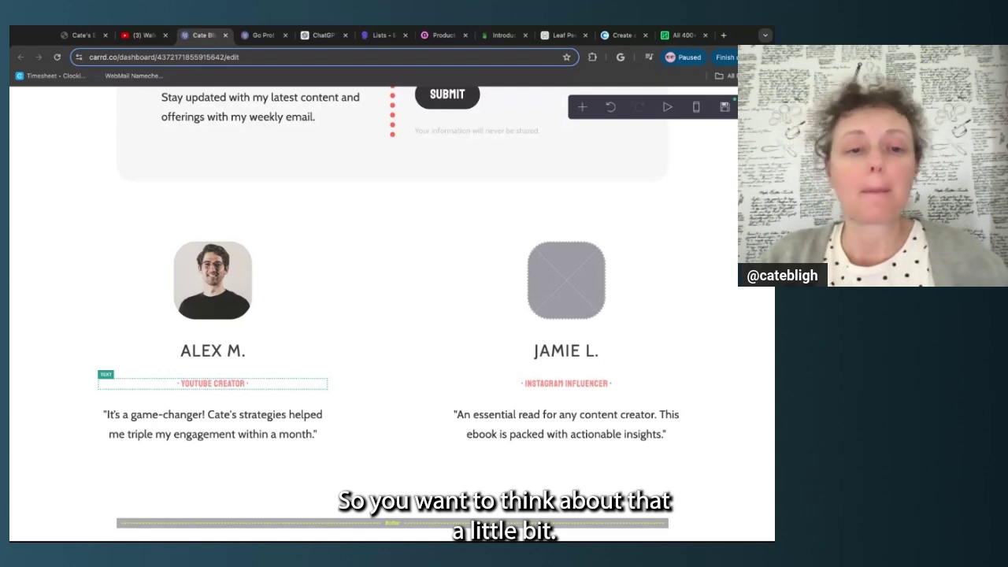
# Select the ALEX M. name, YouTube Creator title and quote text in the testimonial card
pyautogui.click(261, 352)
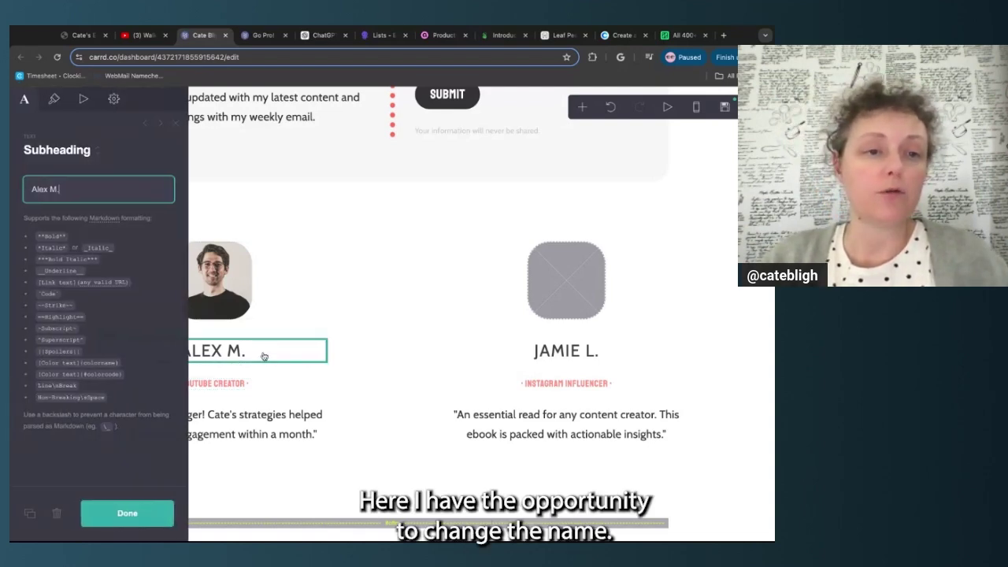
pyautogui.click(290, 385)
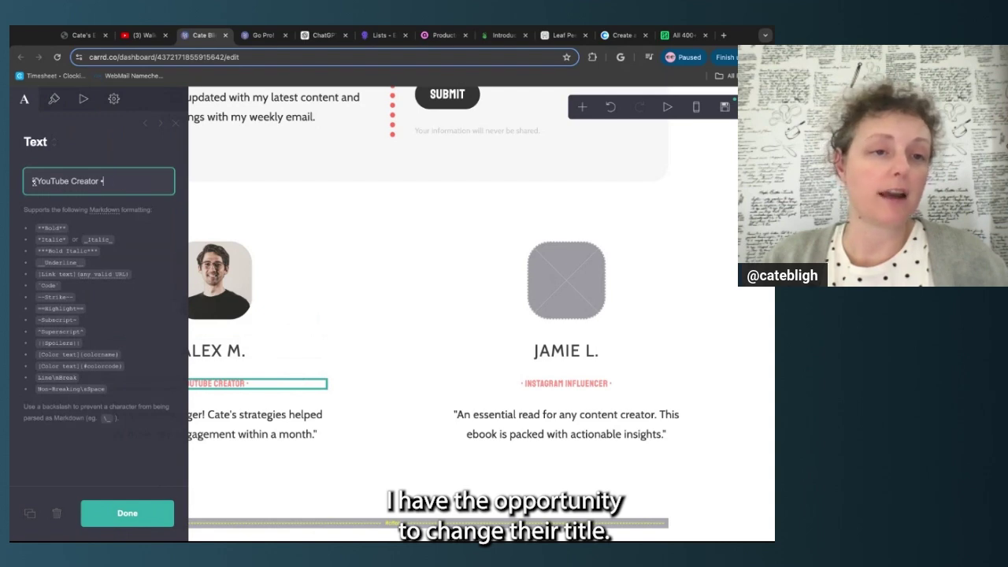
pyautogui.moveTo(34, 181); pyautogui.dragTo(98, 181)
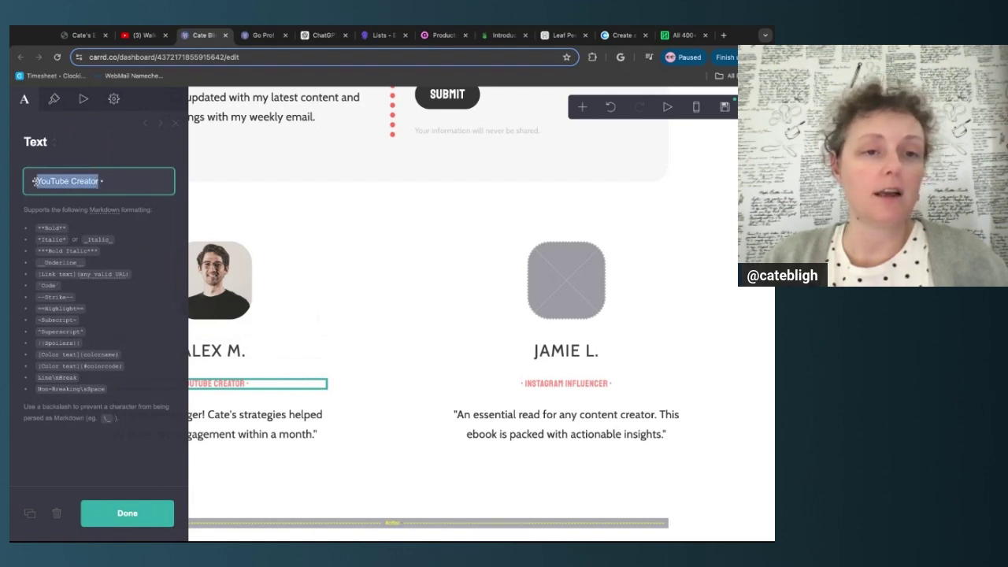
pyautogui.click(148, 252)
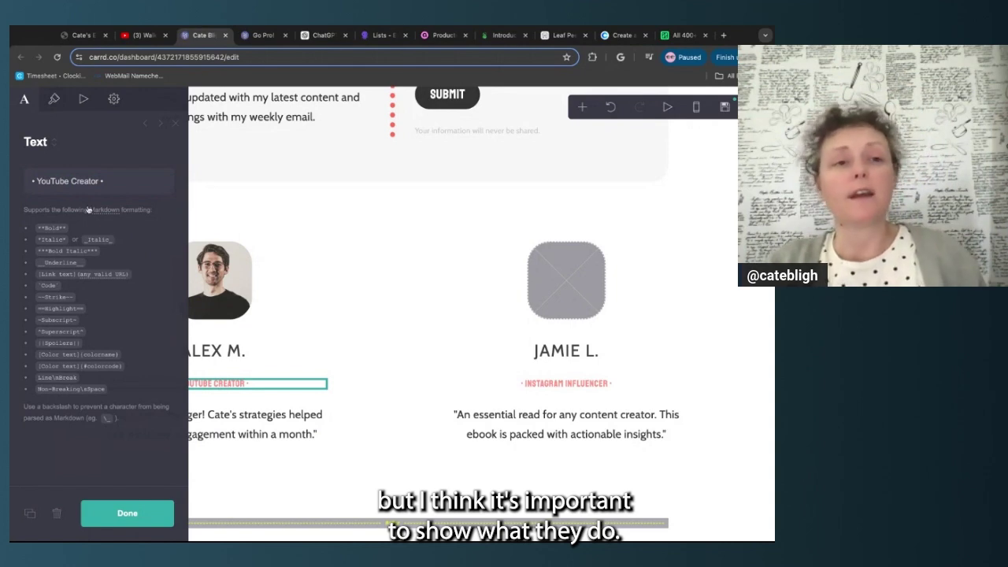
pyautogui.click(35, 181)
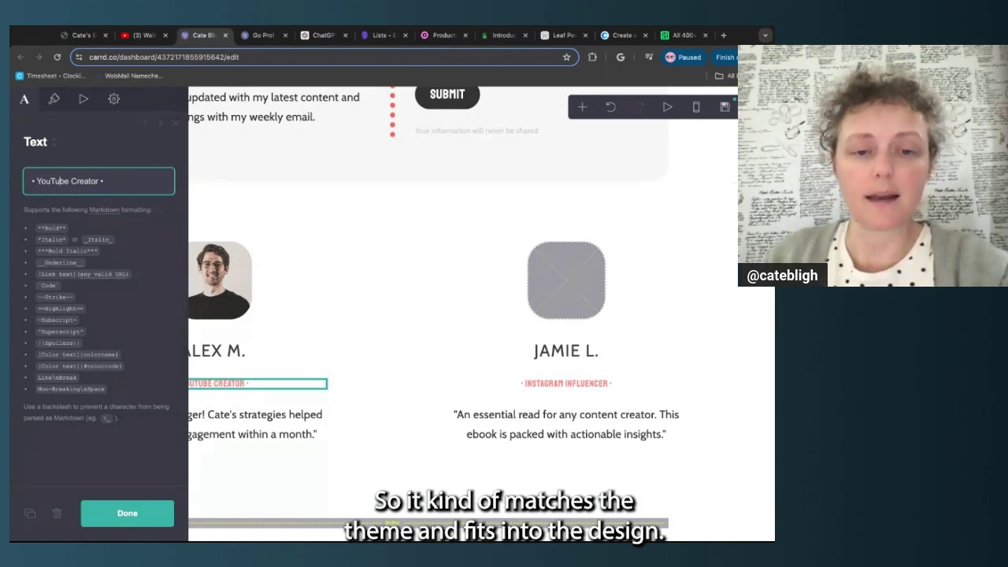
pyautogui.click(221, 425)
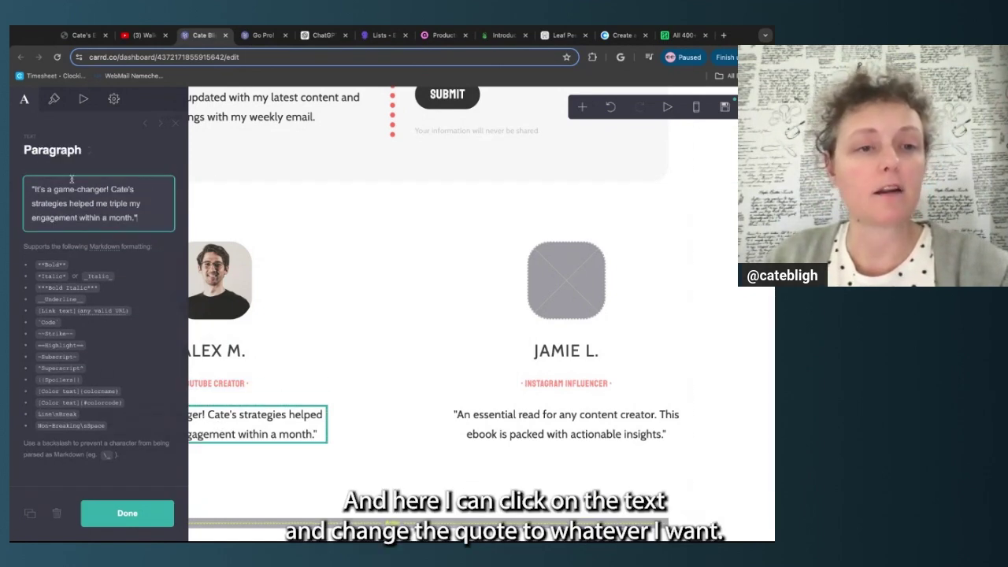
pyautogui.moveTo(35, 189); pyautogui.dragTo(136, 219)
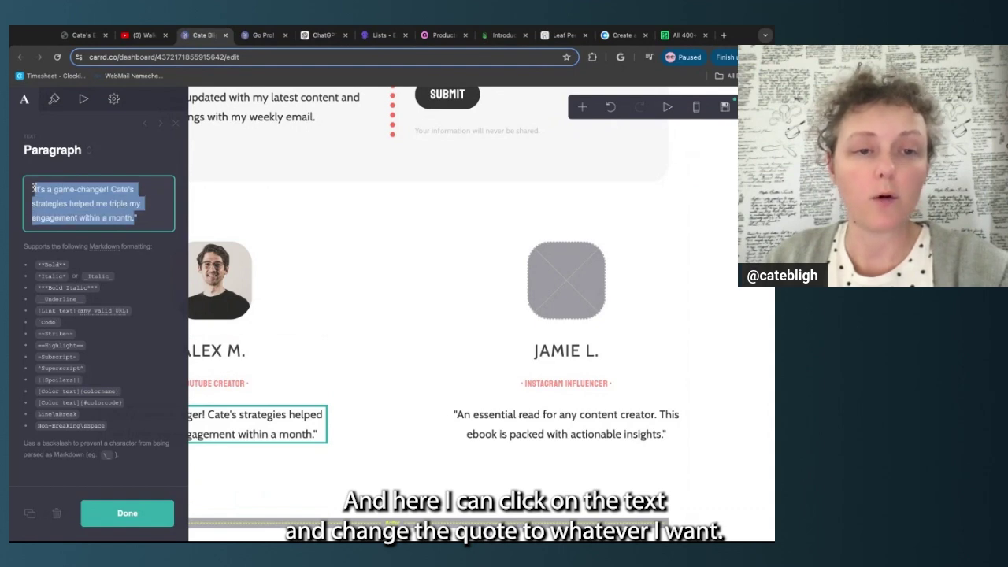
# Duplicate the Alex M. / Jamie L. testimonials container from its Container settings
pyautogui.click(367, 428)
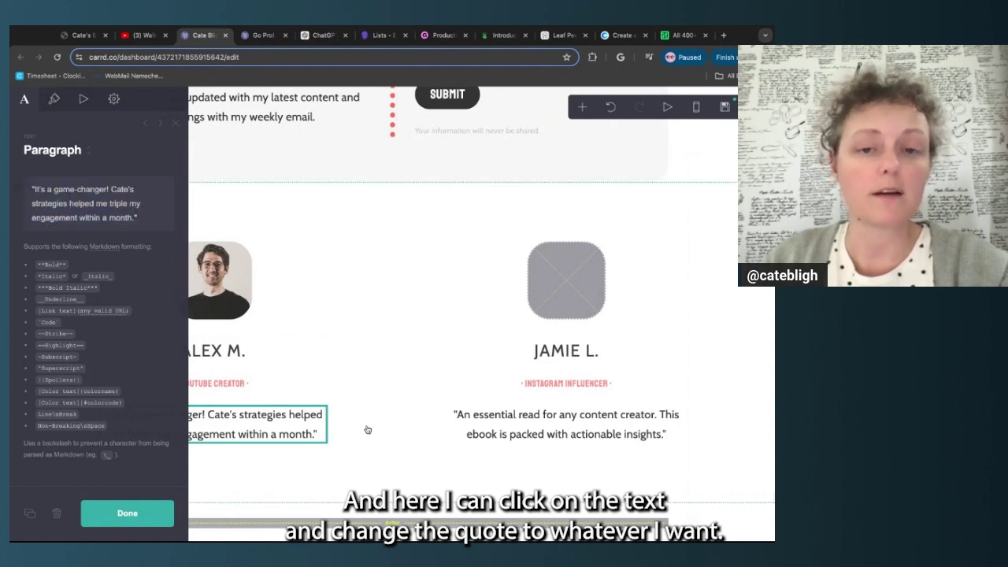
pyautogui.click(126, 514)
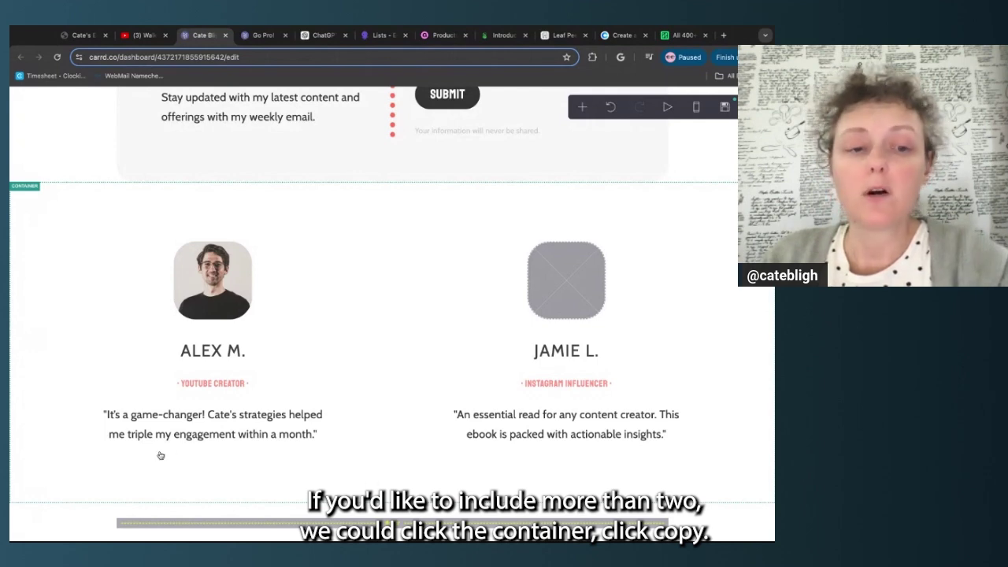
pyautogui.click(63, 455)
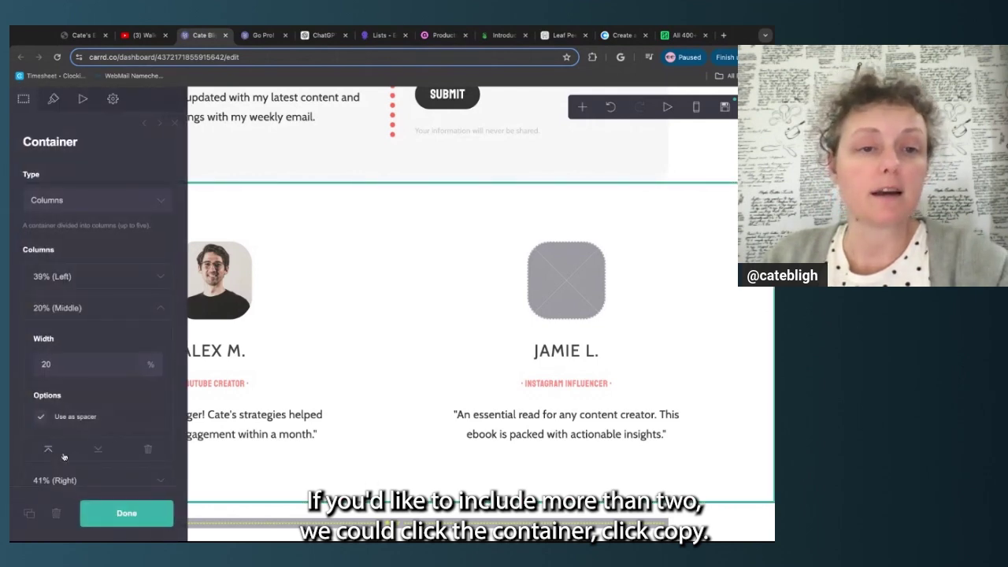
pyautogui.click(30, 514)
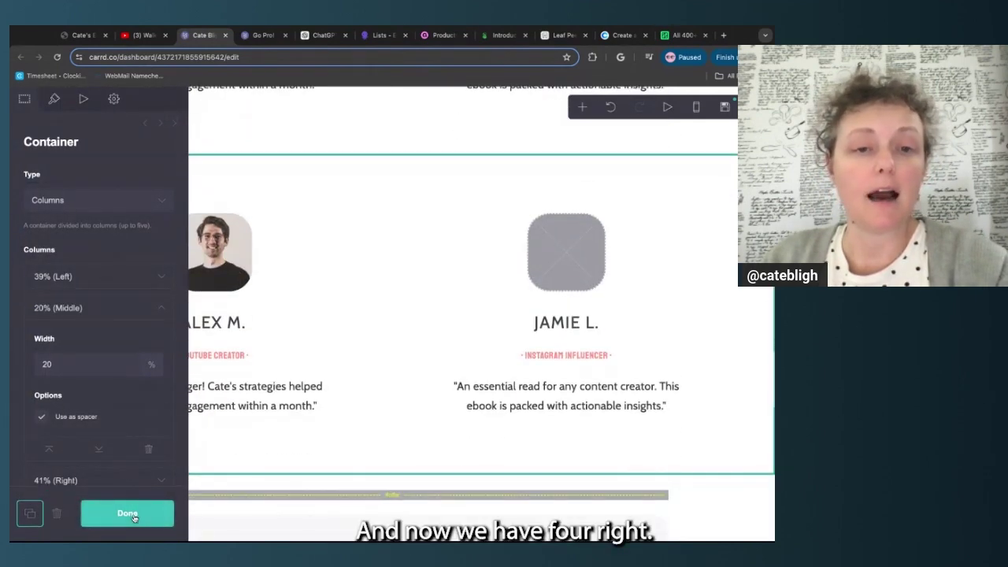
pyautogui.click(126, 513)
pyautogui.scroll(-3, 297, 230)
# Delete the lower duplicate testimonial row, choosing not to preserve its contents
pyautogui.scroll(-1, 295, 230)
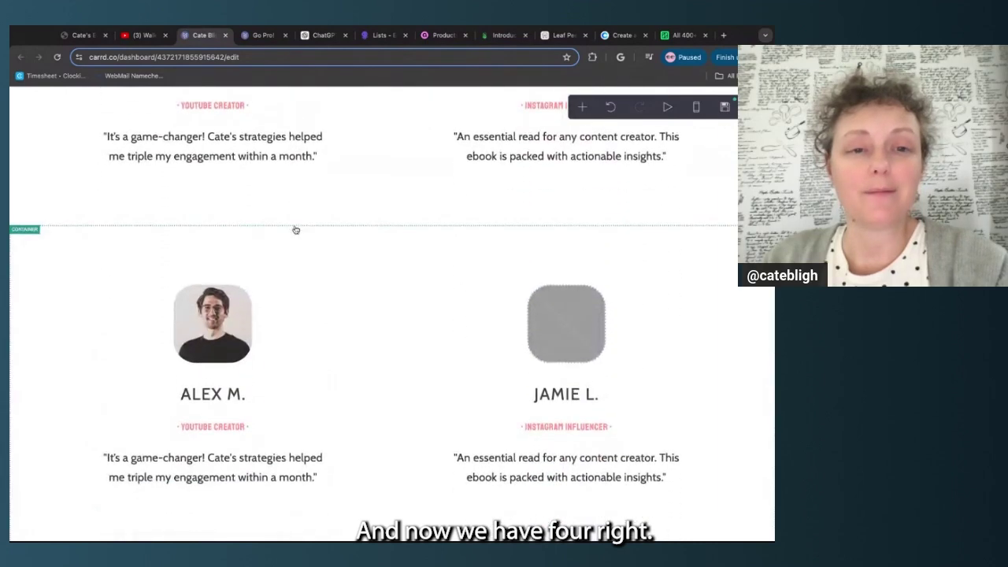
pyautogui.scroll(1, 322, 299)
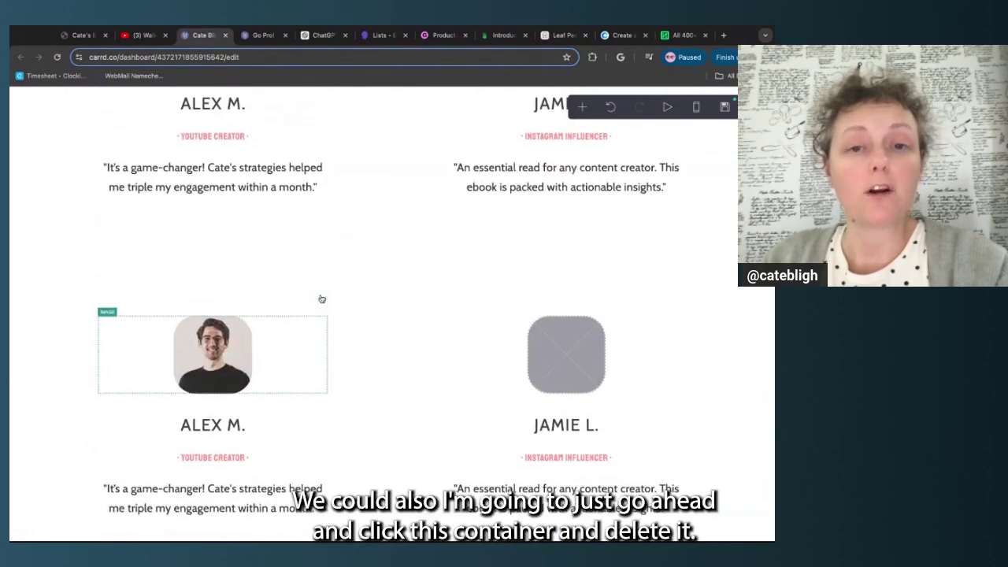
pyautogui.click(266, 297)
pyautogui.press('Delete')
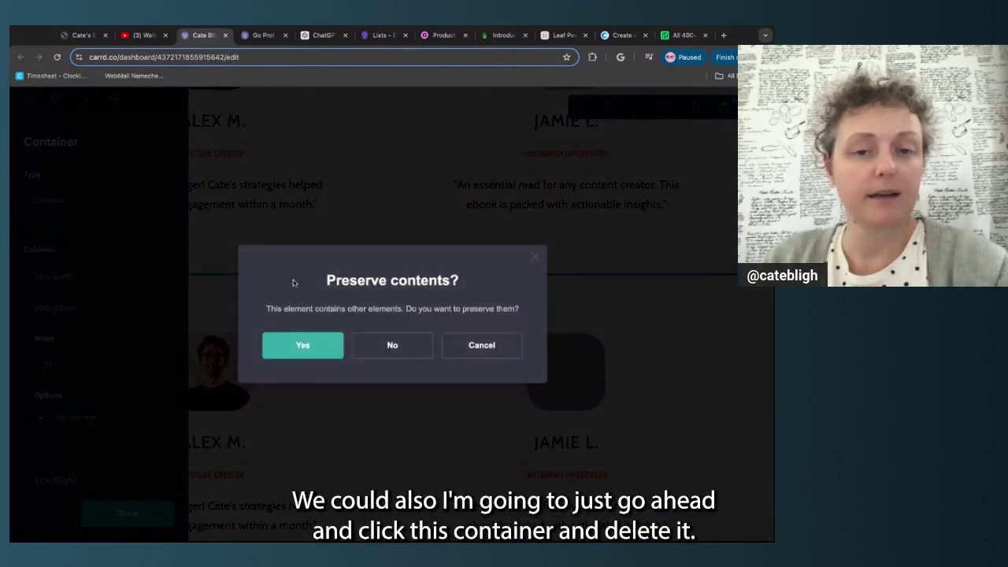
pyautogui.click(408, 345)
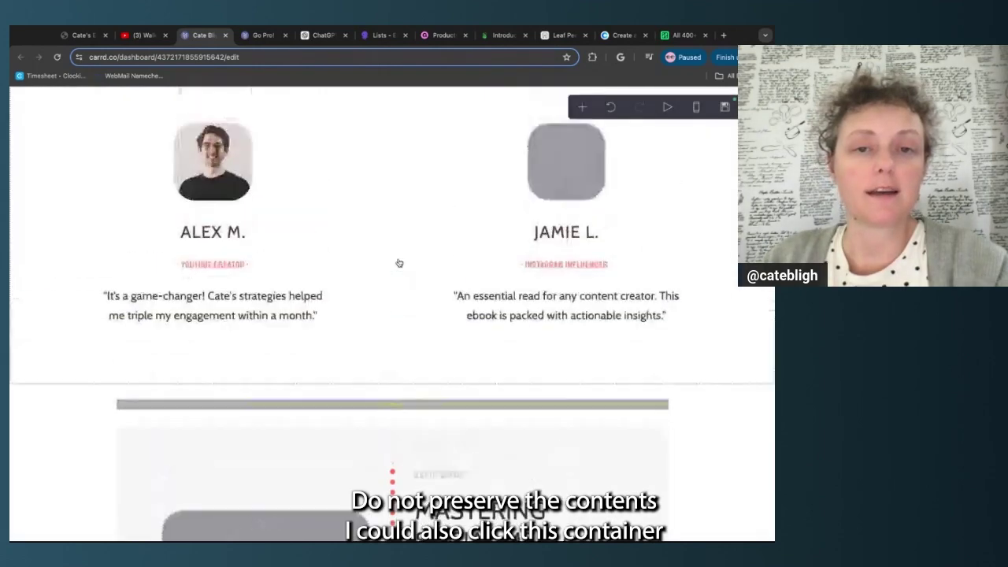
# Add and then remove a fourth column so the remaining row splits 33%, 34%, 33%
pyautogui.click(211, 185)
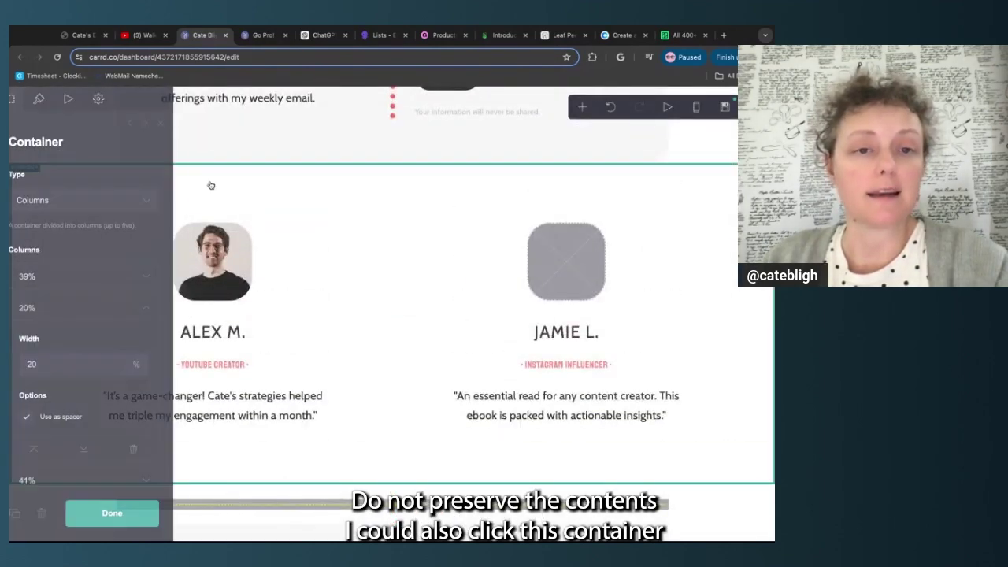
pyautogui.click(166, 307)
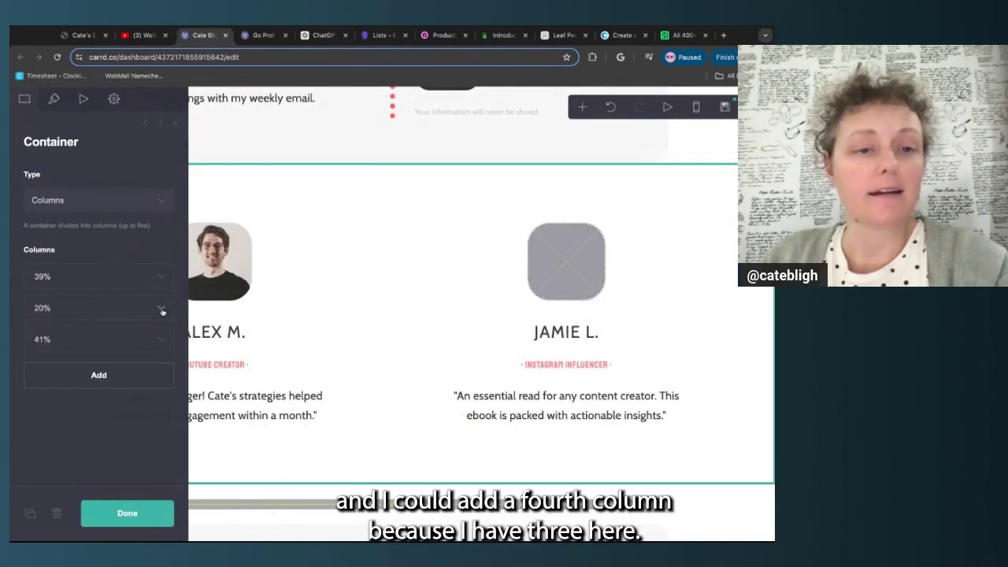
pyautogui.click(149, 380)
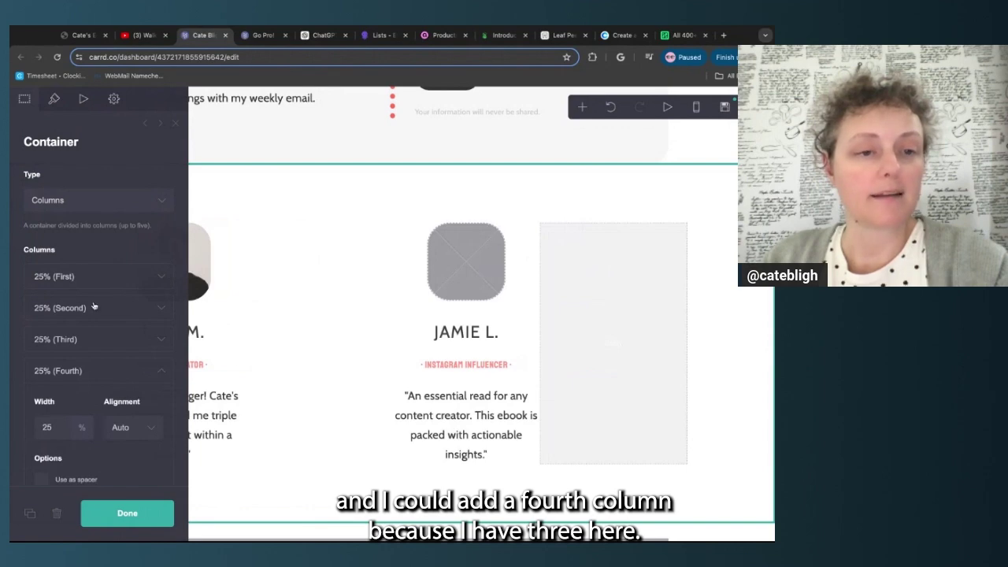
pyautogui.scroll(-1, 110, 473)
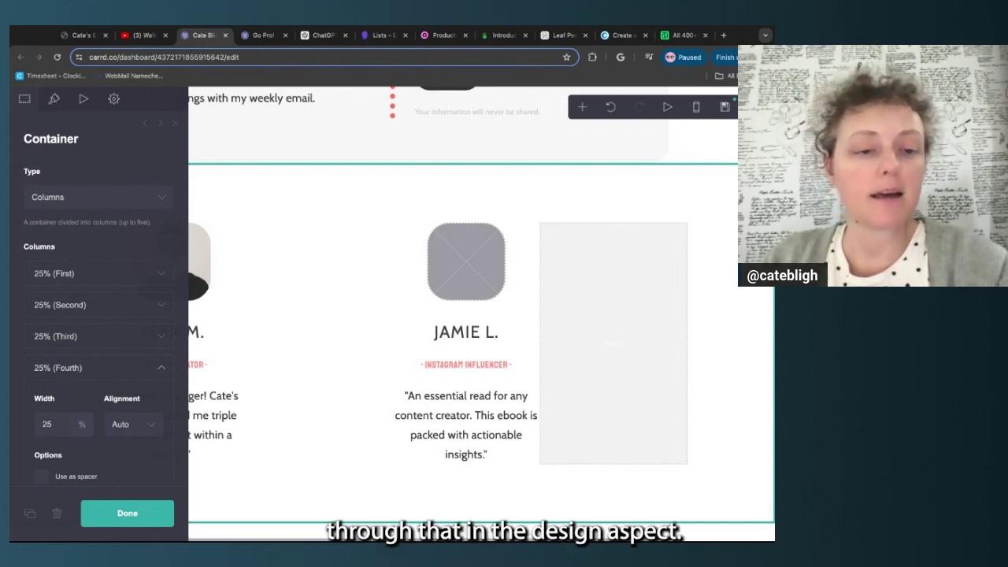
pyautogui.scroll(-3, 98, 315)
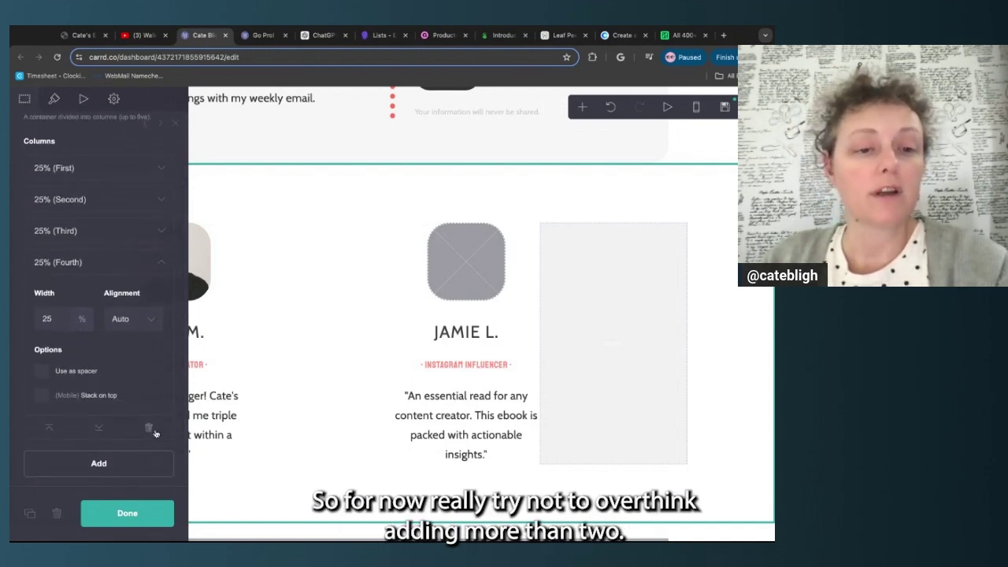
pyautogui.click(149, 429)
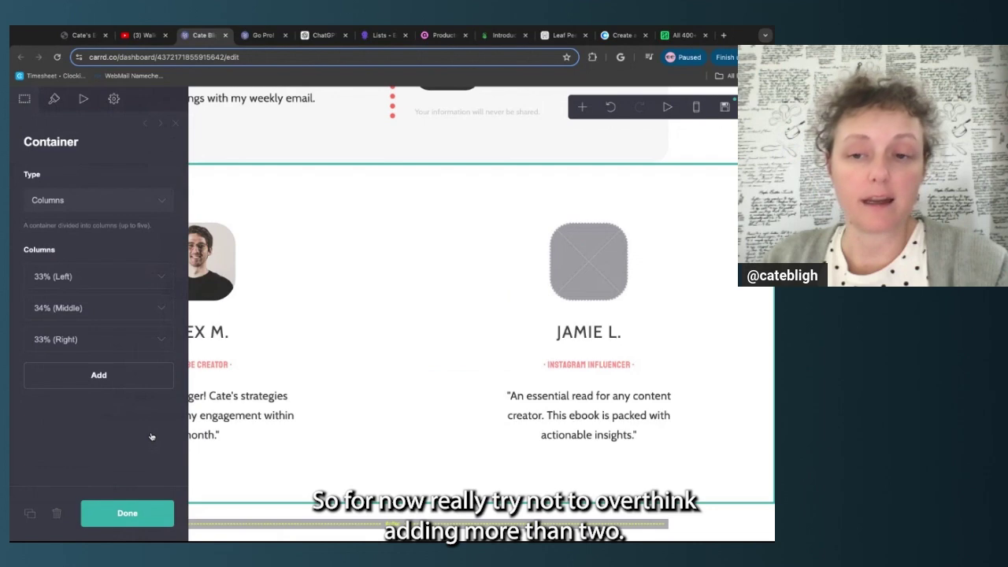
pyautogui.click(152, 513)
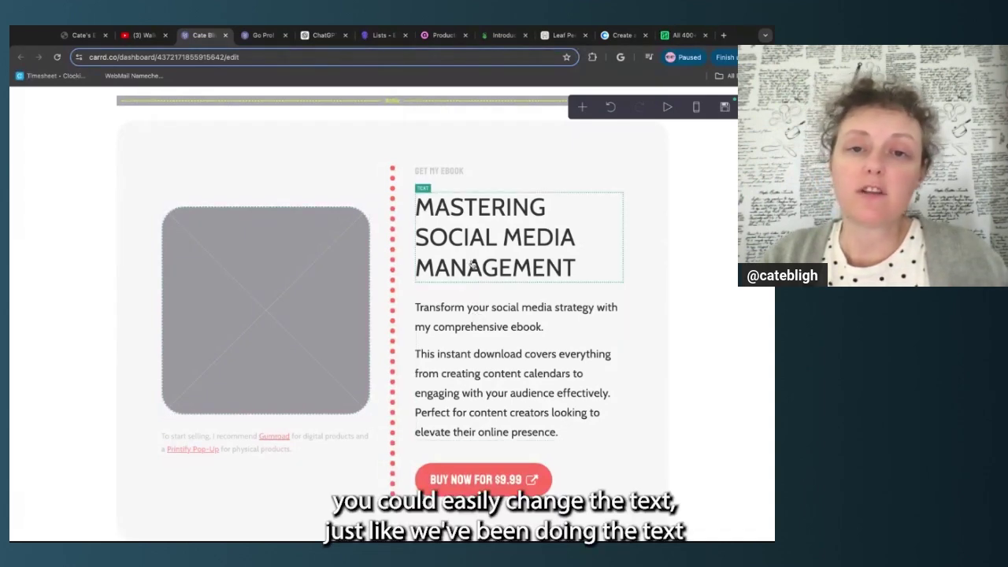
# Select the Get My Ebook label, heading, description and Buy Now button in turn
pyautogui.click(463, 175)
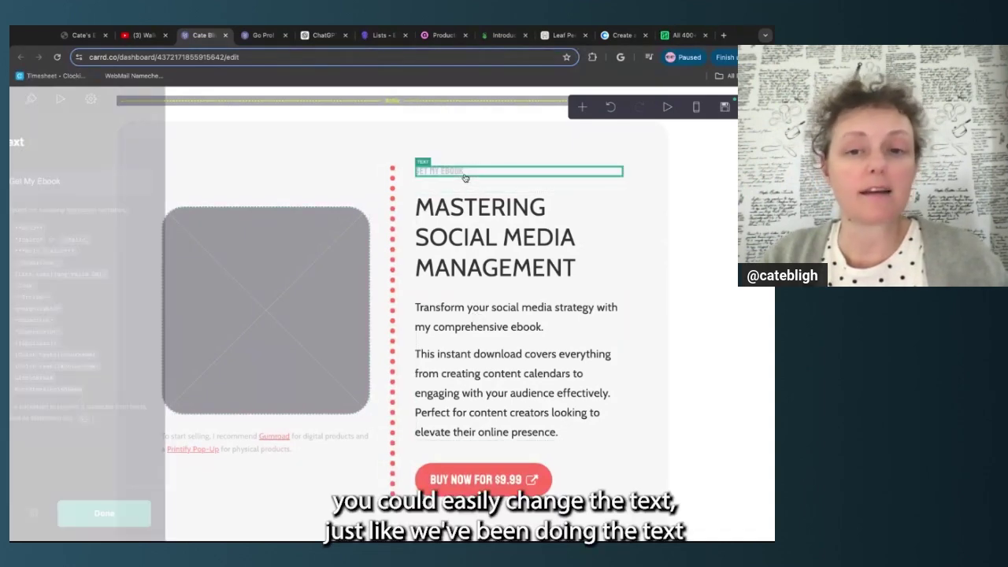
pyautogui.click(495, 260)
pyautogui.click(486, 319)
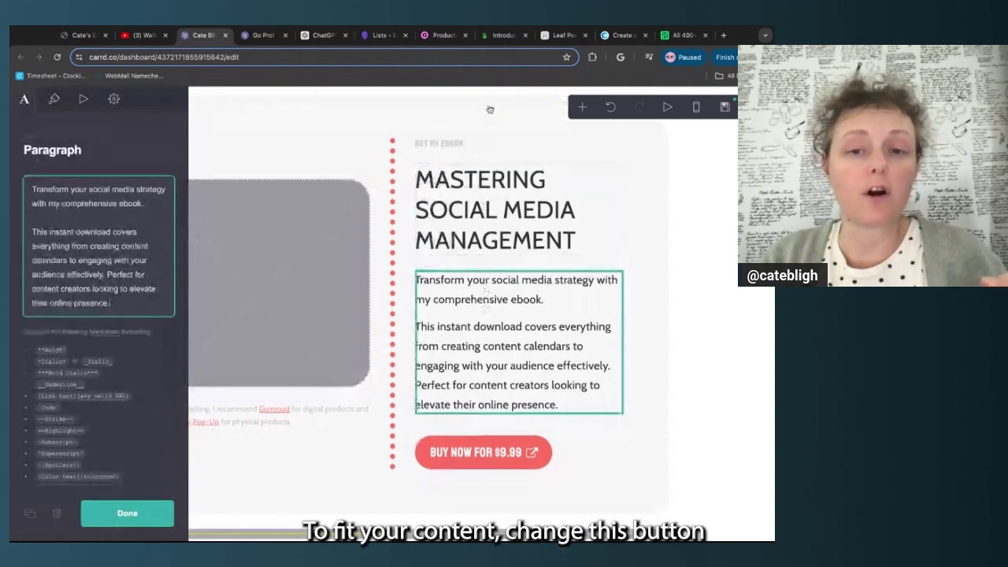
pyautogui.scroll(-2, 565, 371)
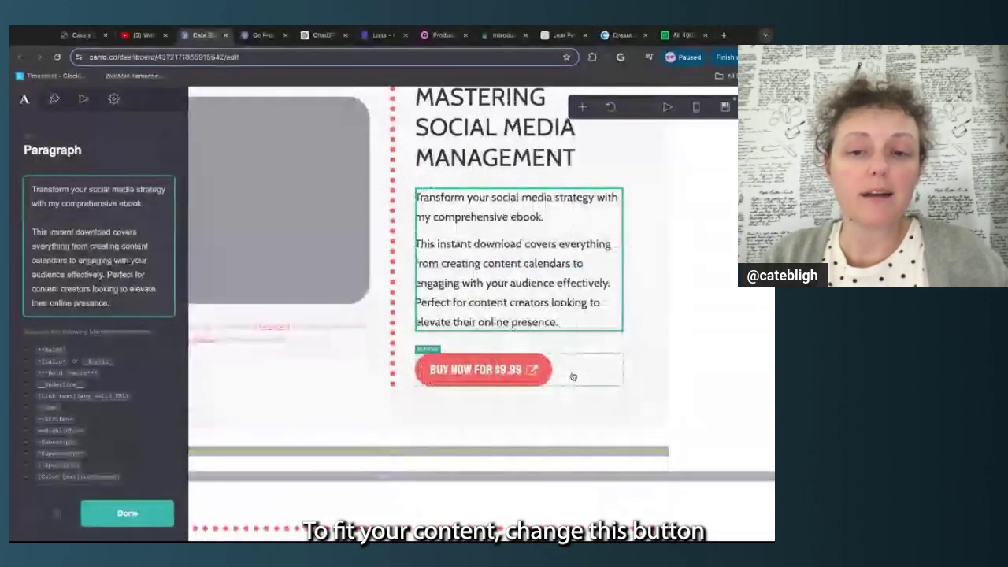
pyautogui.click(573, 373)
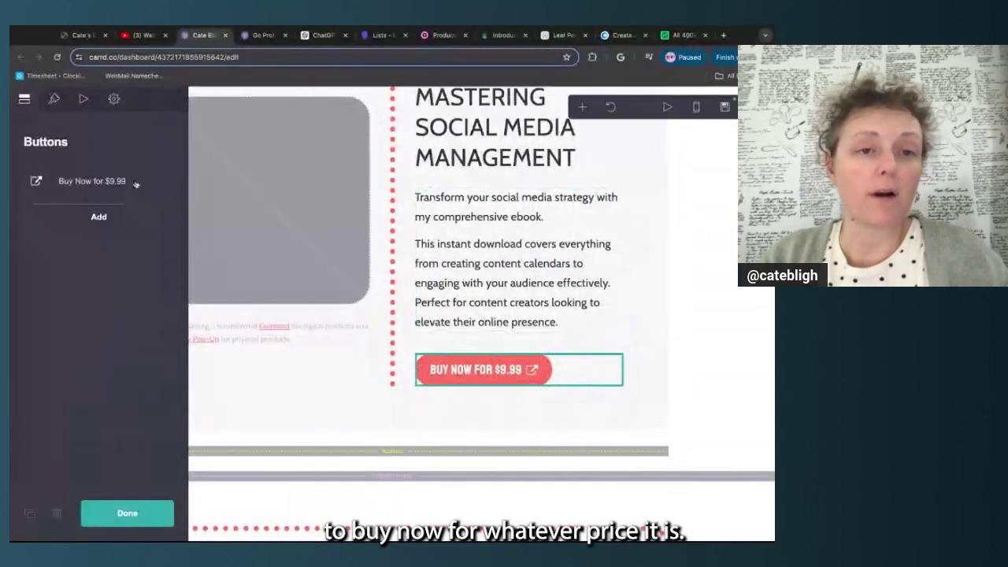
# Expand the Buy Now for $9.99 button's settings and select its Gumroad link address
pyautogui.click(159, 184)
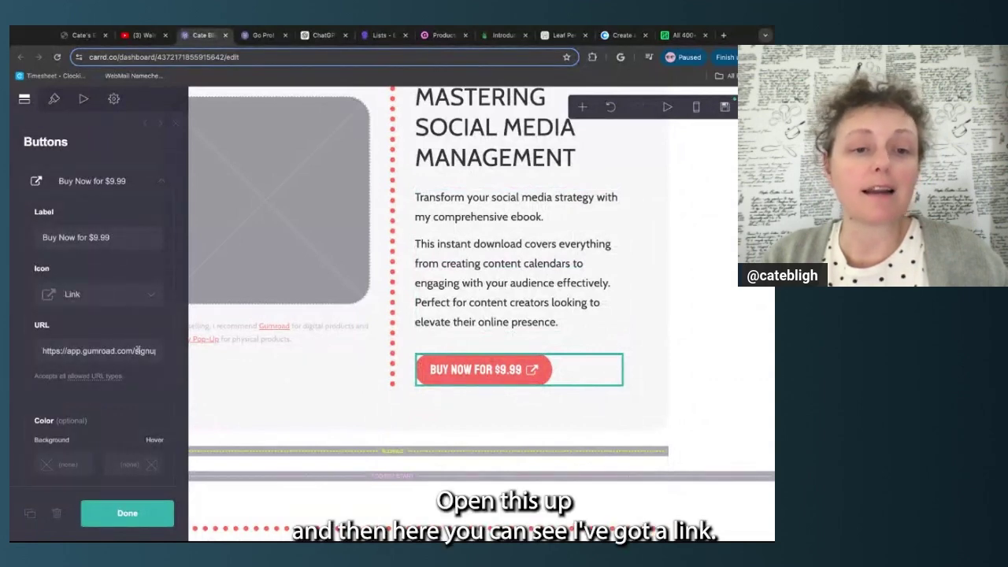
pyautogui.click(138, 351)
pyautogui.tripleClick(39, 355)
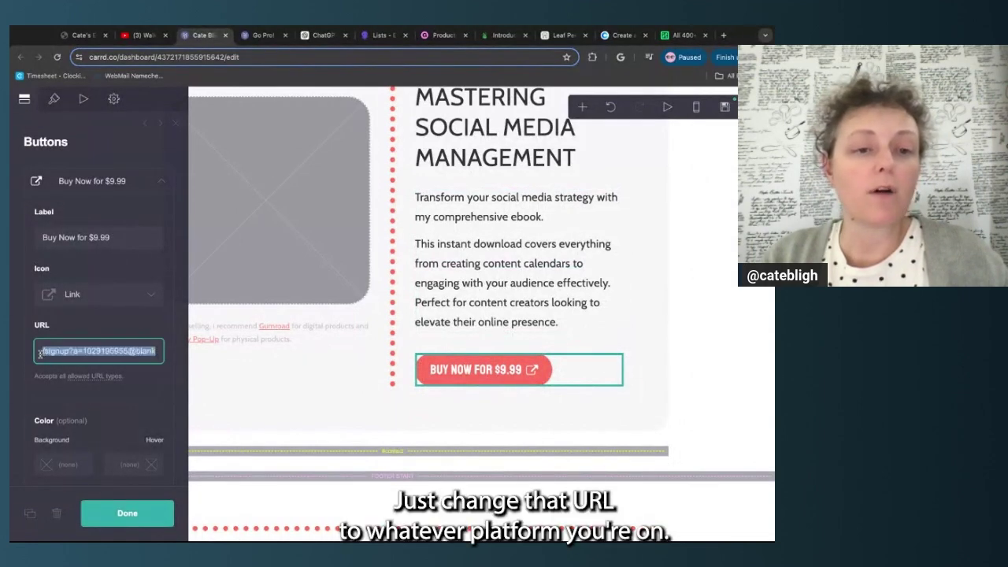
pyautogui.moveTo(39, 355); pyautogui.dragTo(128, 351)
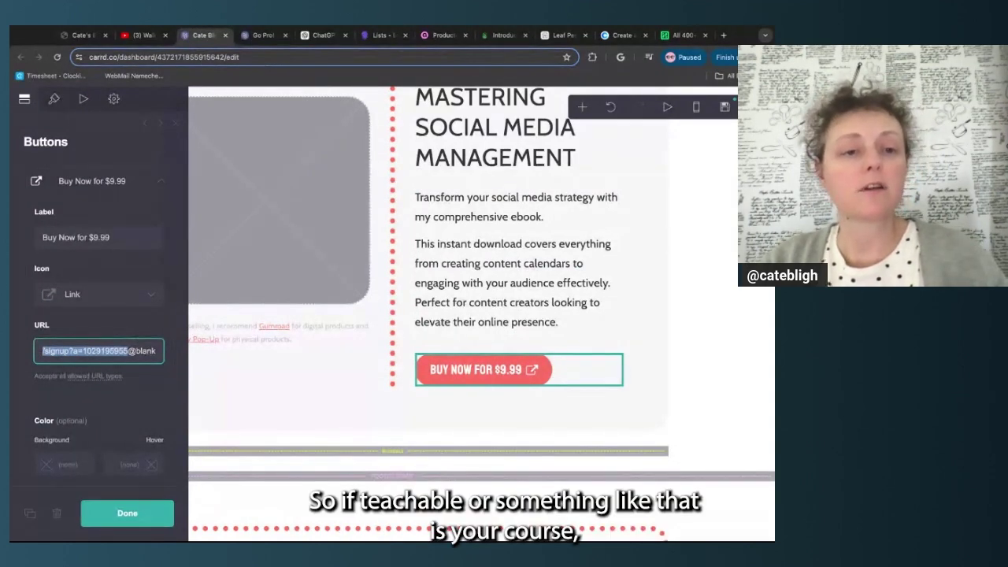
pyautogui.click(130, 330)
# Search the button icon list for 'tea', then keep the Link icon
pyautogui.click(148, 299)
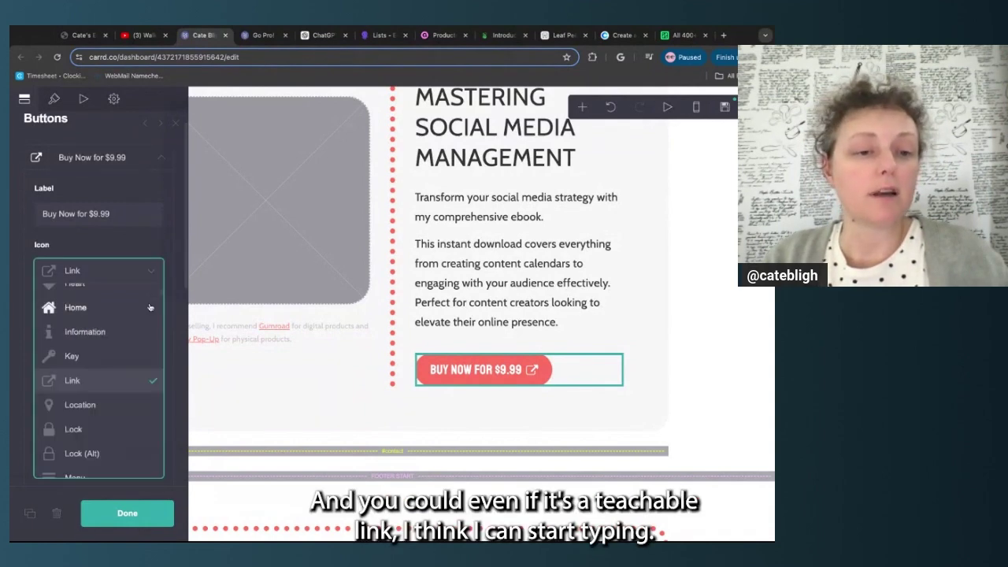
pyautogui.scroll(-10, 108, 406)
pyautogui.scroll(-20, 109, 407)
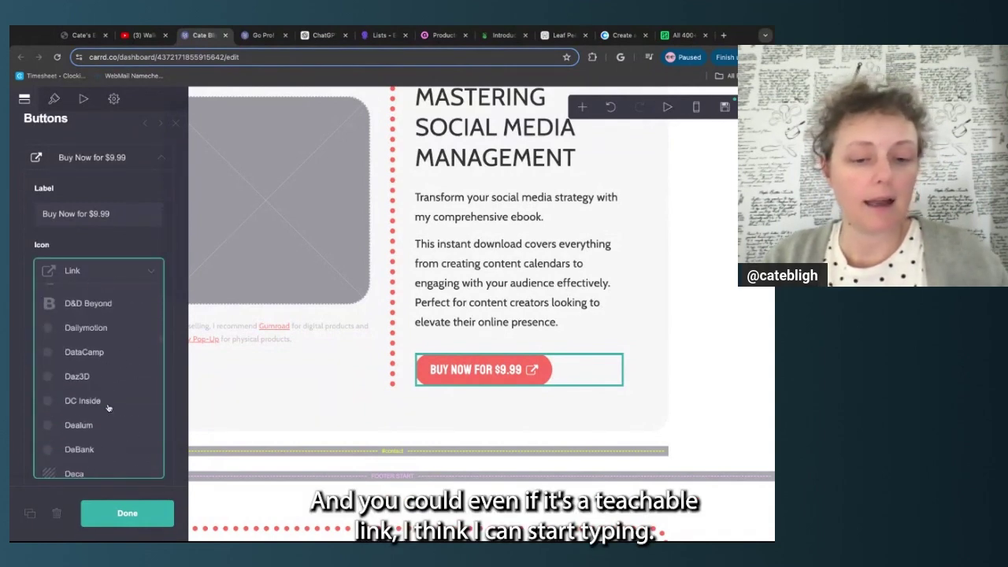
pyautogui.write('tea')
pyautogui.scroll(4, 123, 396)
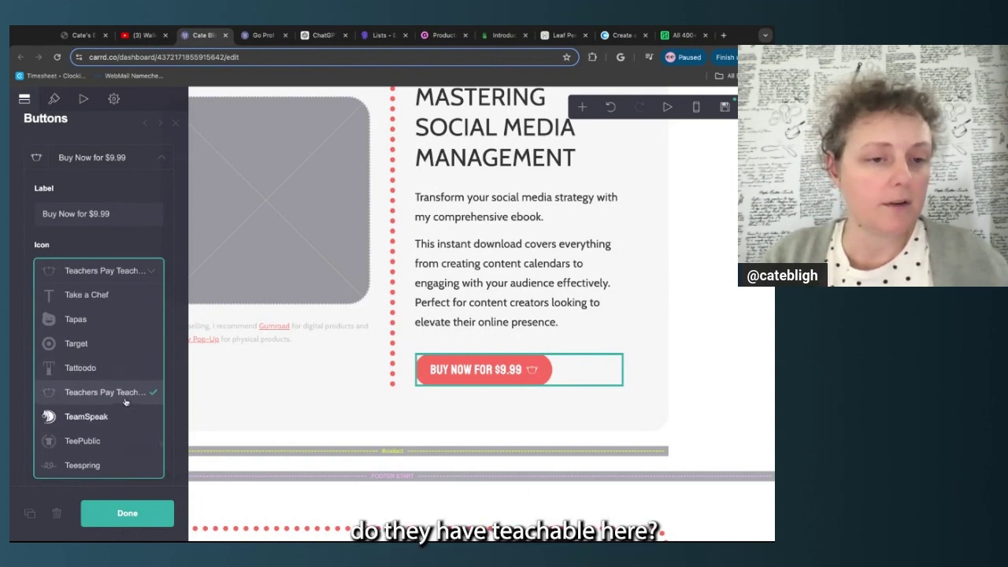
pyautogui.scroll(-4, 116, 442)
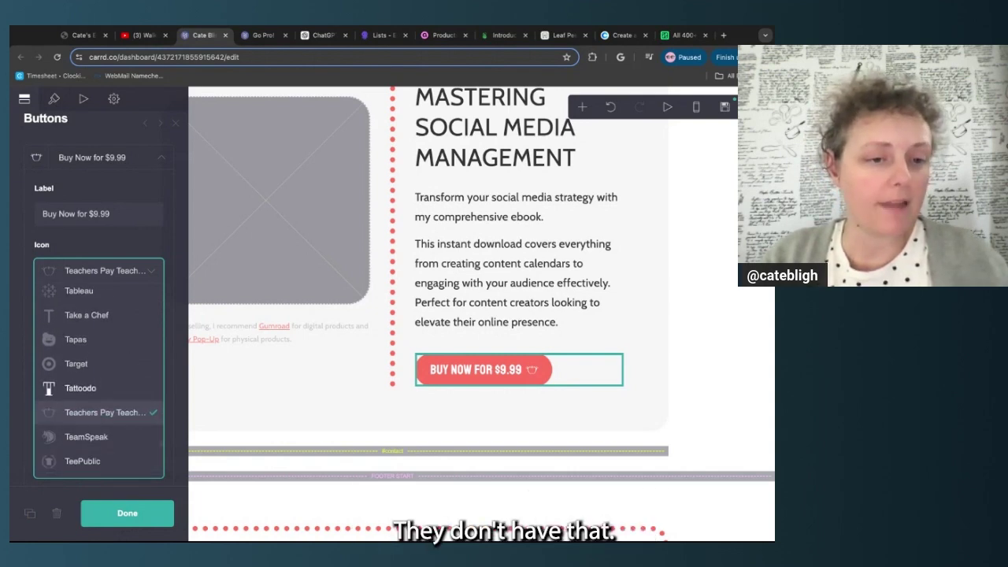
pyautogui.scroll(-4, 116, 455)
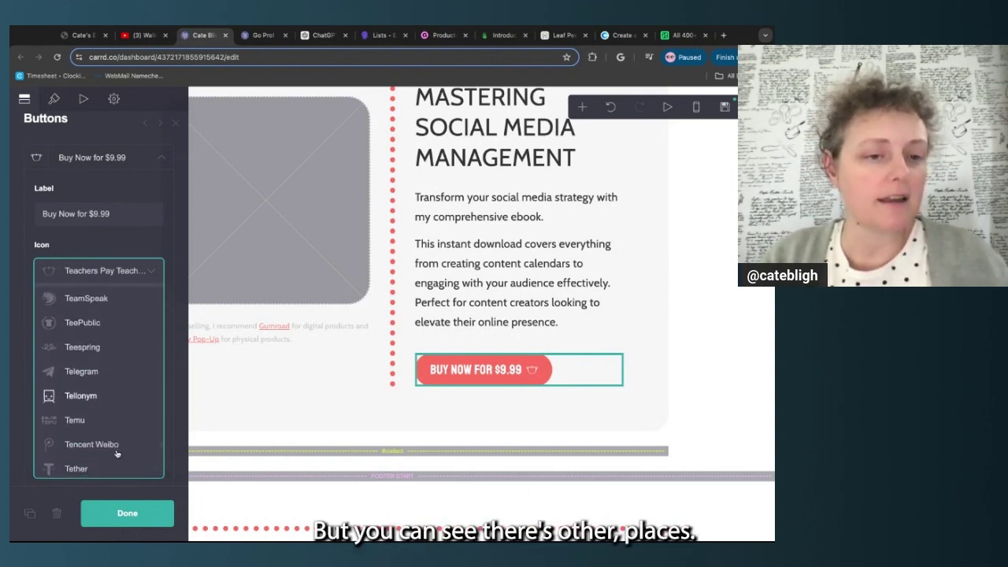
pyautogui.scroll(-3, 117, 442)
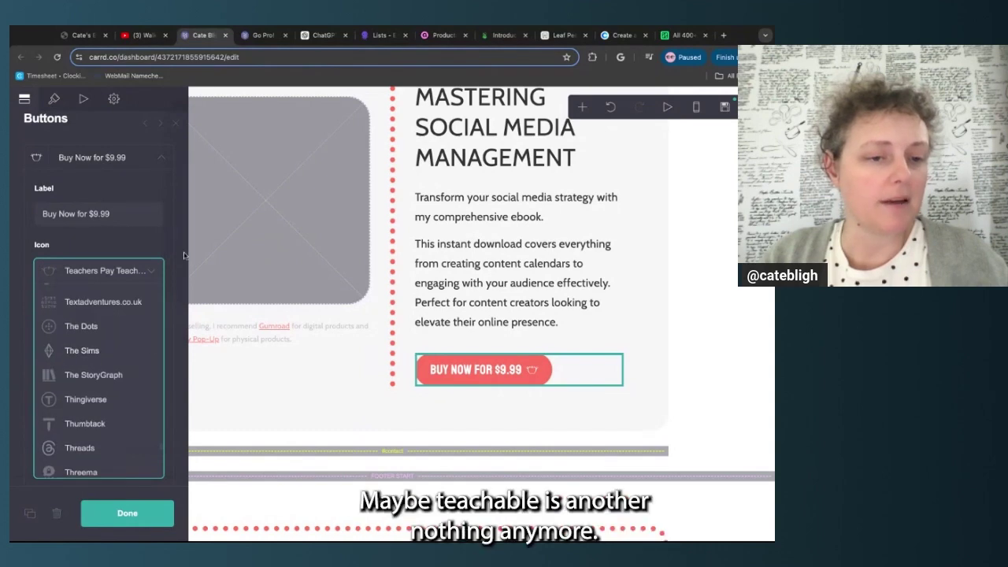
pyautogui.scroll(-3, 118, 425)
pyautogui.scroll(8, 115, 431)
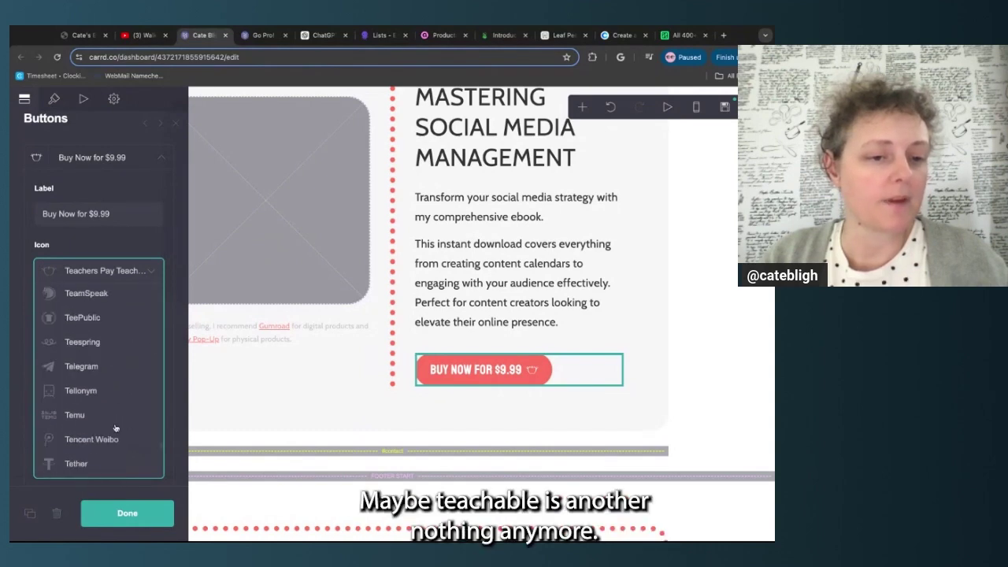
pyautogui.click(164, 247)
pyautogui.click(160, 270)
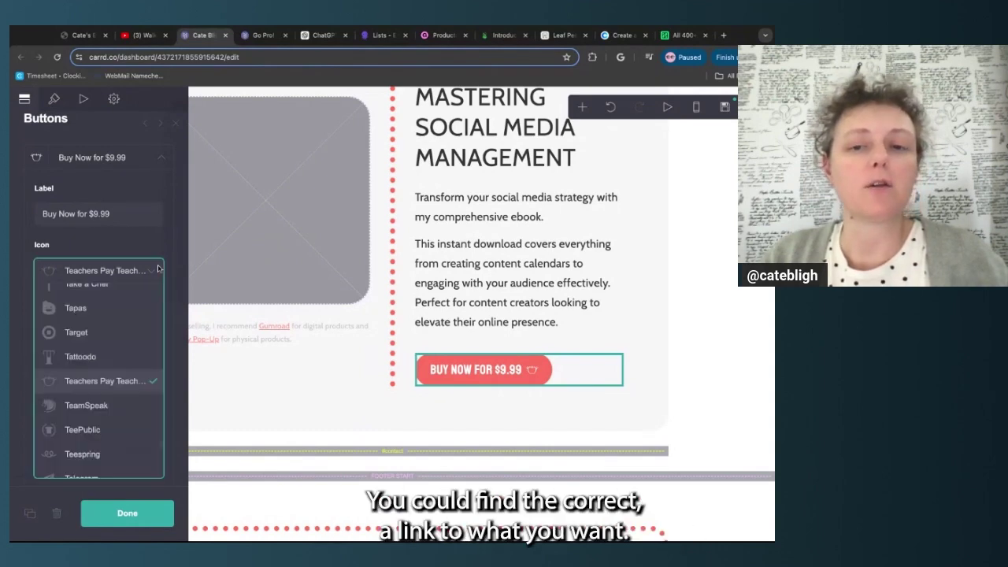
pyautogui.scroll(15, 128, 321)
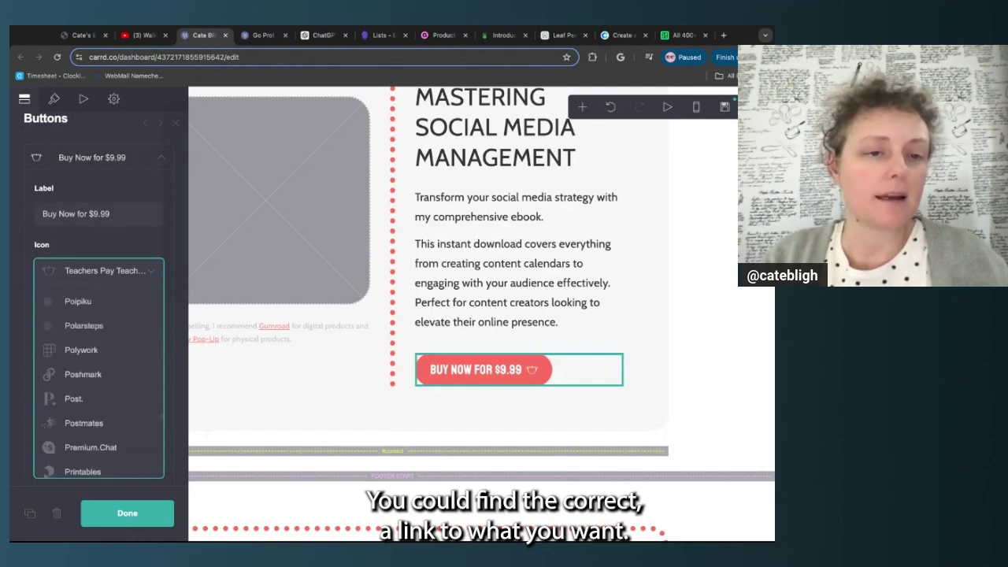
pyautogui.scroll(10, 128, 449)
pyautogui.click(130, 459)
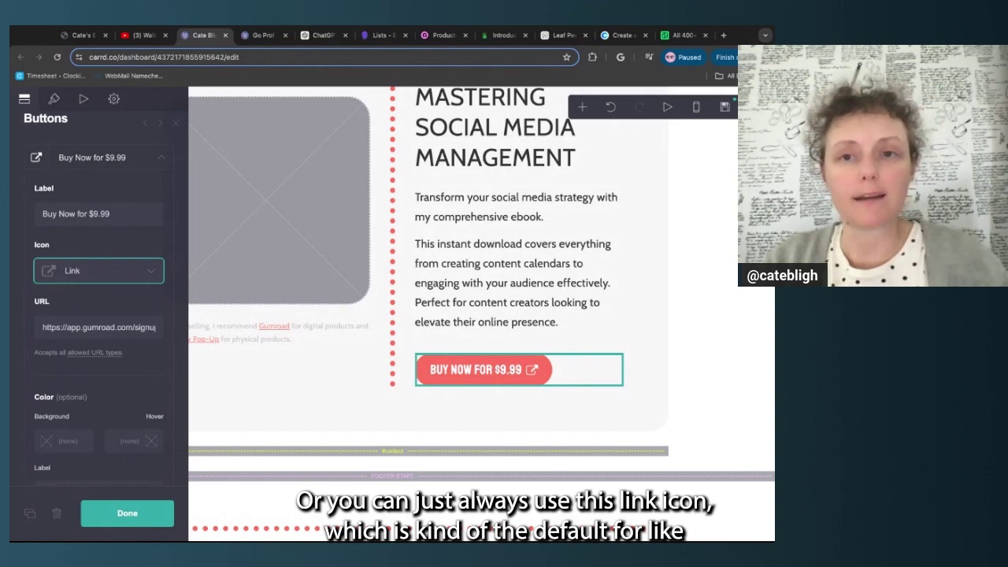
pyautogui.click(142, 328)
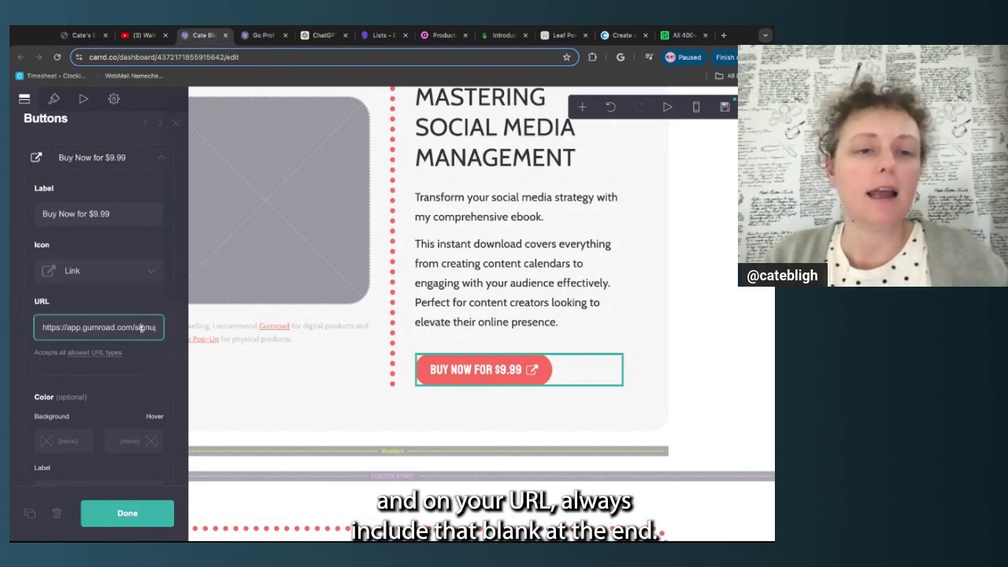
pyautogui.tripleClick(135, 328)
pyautogui.click(126, 327)
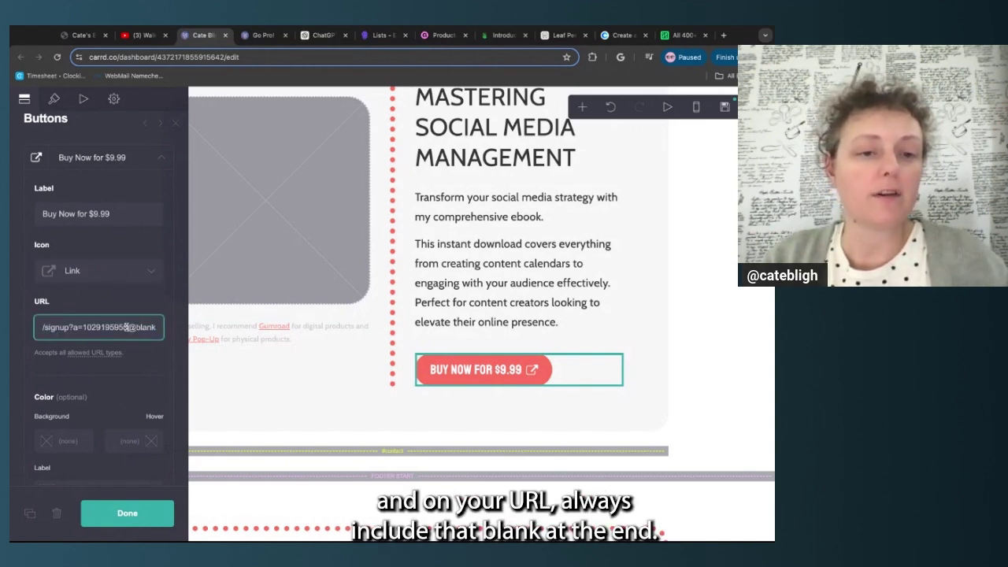
pyautogui.hotkey('shift', 'End')
pyautogui.click(154, 351)
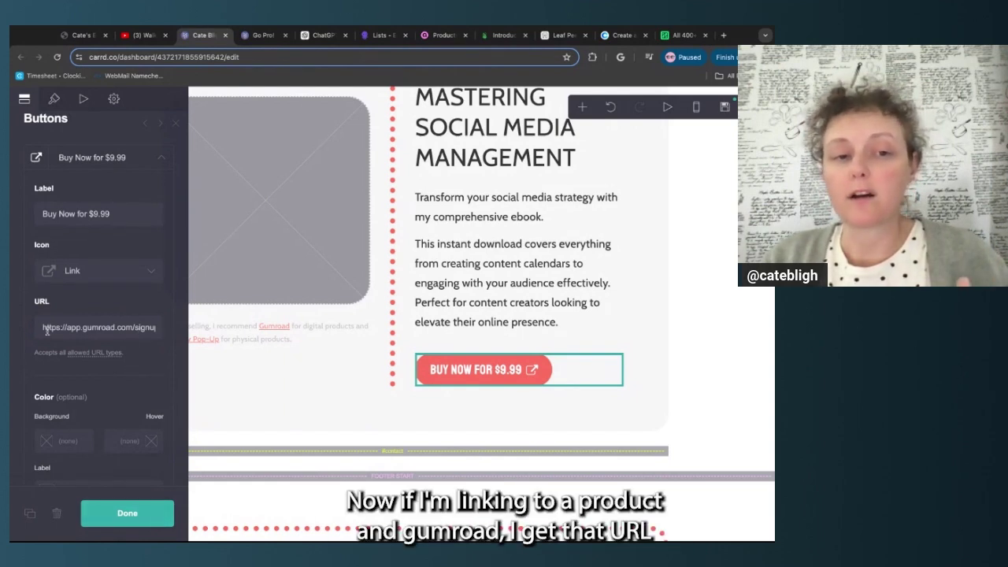
pyautogui.moveTo(45, 330); pyautogui.dragTo(112, 328)
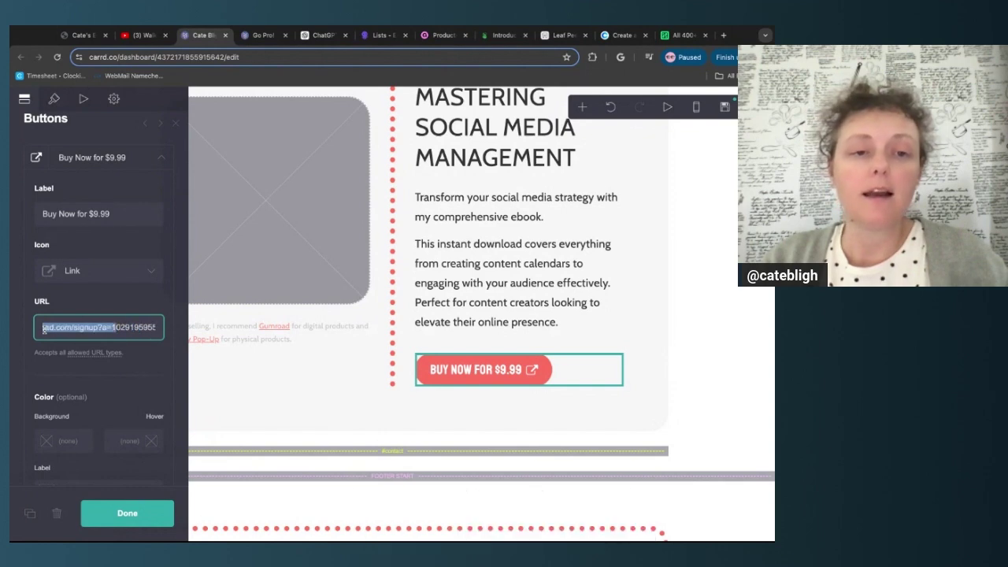
pyautogui.click(161, 375)
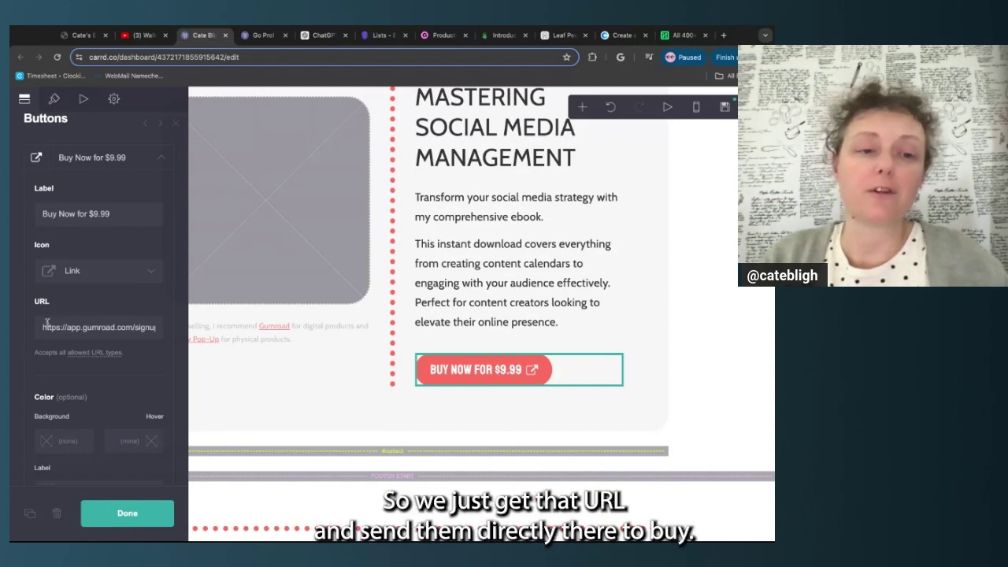
pyautogui.click(41, 327)
pyautogui.hotkey('ctrl', 'a')
pyautogui.click(173, 348)
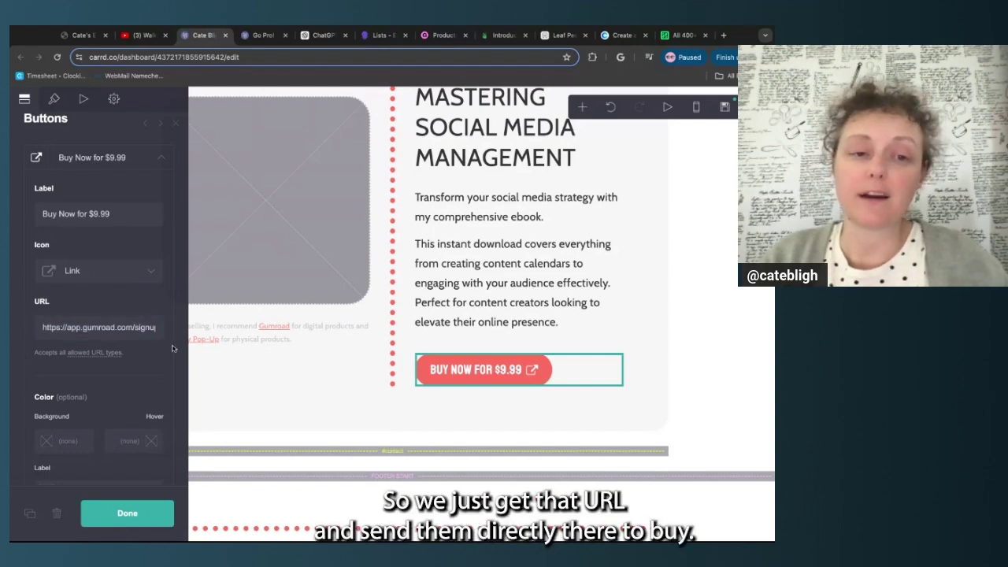
pyautogui.scroll(2, 276, 259)
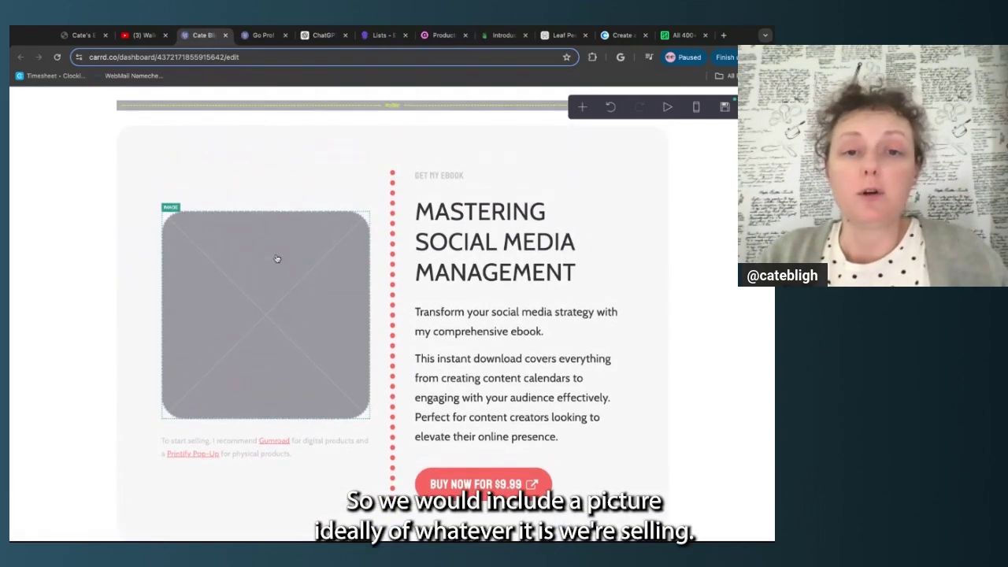
# Open the image placeholder, then select the Gumroad and Printify links in its caption
pyautogui.click(276, 259)
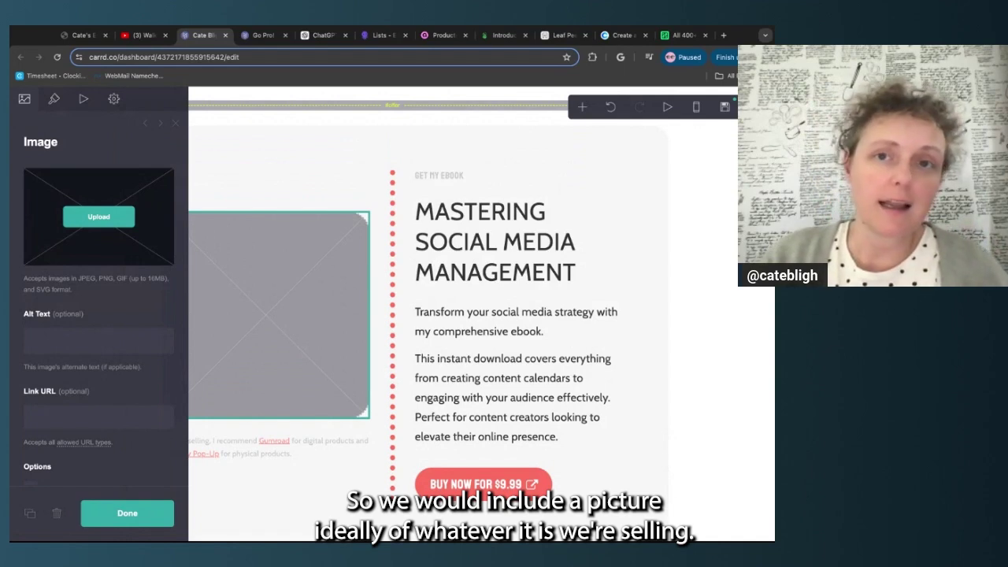
pyautogui.click(324, 455)
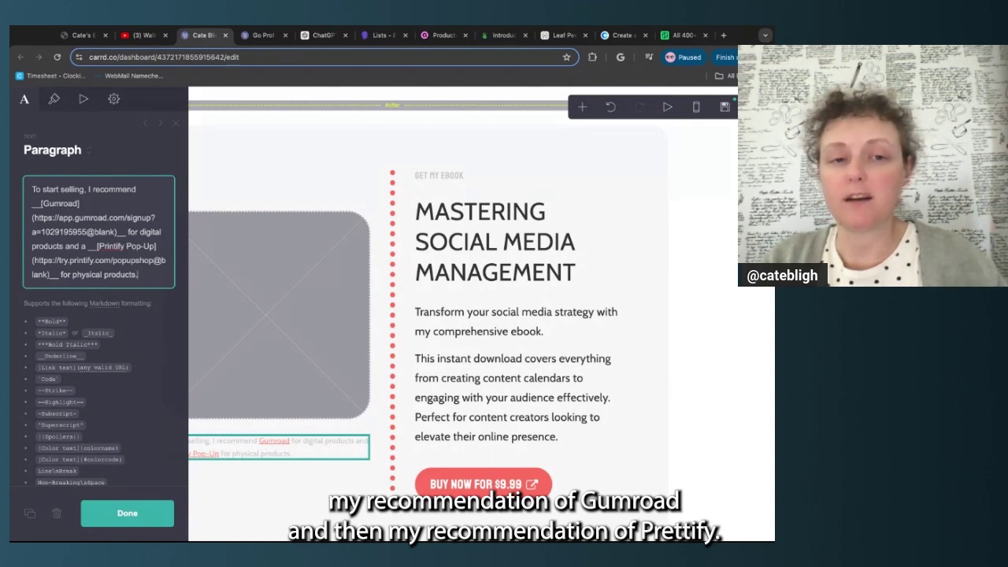
pyautogui.moveTo(33, 203)
pyautogui.mouseDown()
pyautogui.moveTo(147, 281)
pyautogui.moveTo(34, 189)
pyautogui.moveTo(41, 203)
pyautogui.mouseUp()
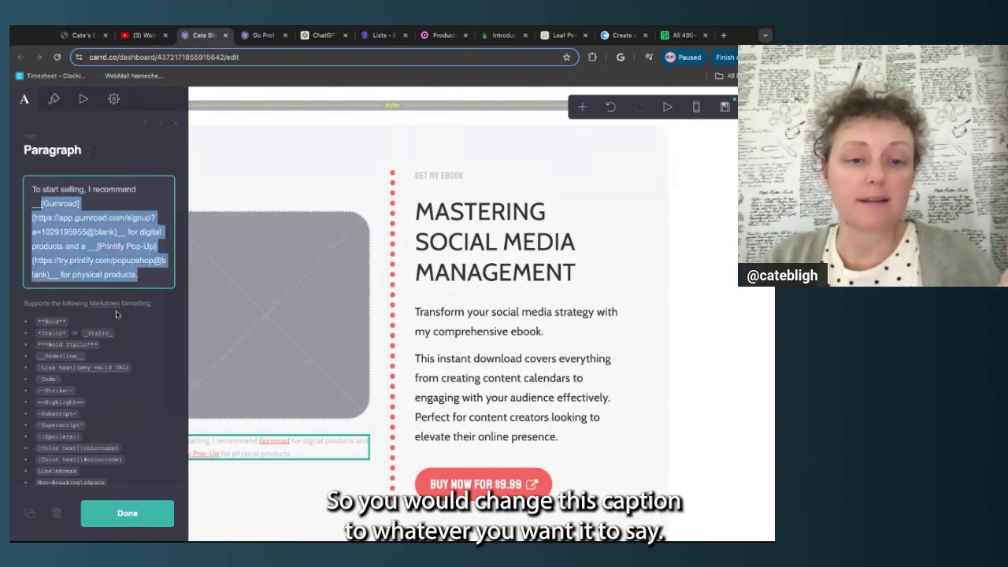
pyautogui.click(352, 469)
pyautogui.scroll(-1, 352, 468)
pyautogui.scroll(1, 352, 468)
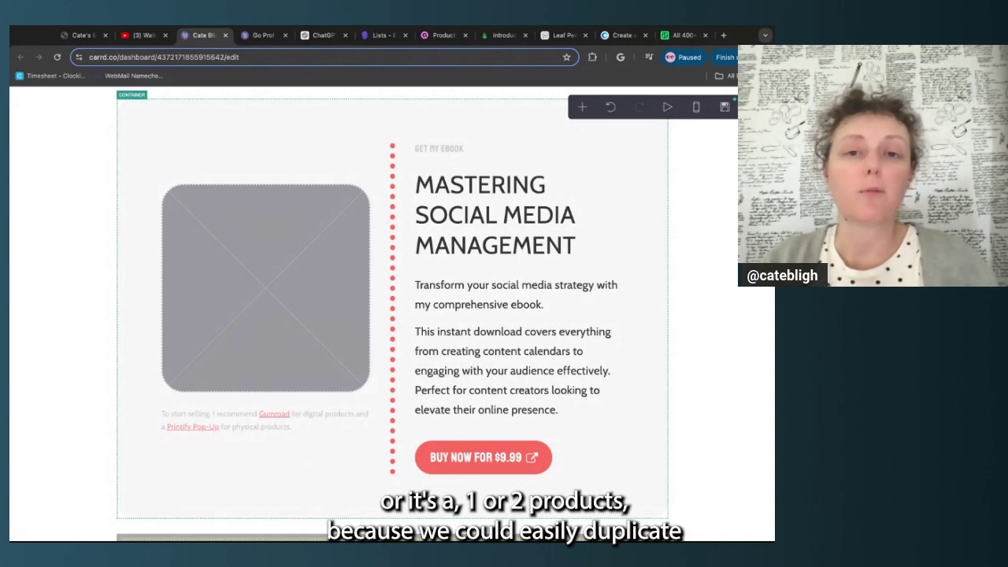
# Make a copy of the ebook product section
pyautogui.click(347, 501)
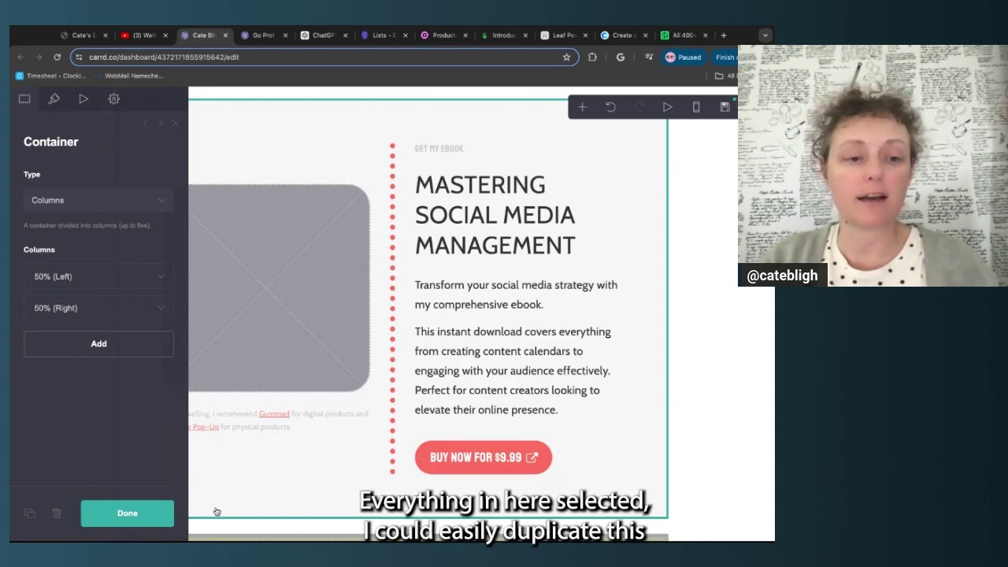
pyautogui.click(29, 513)
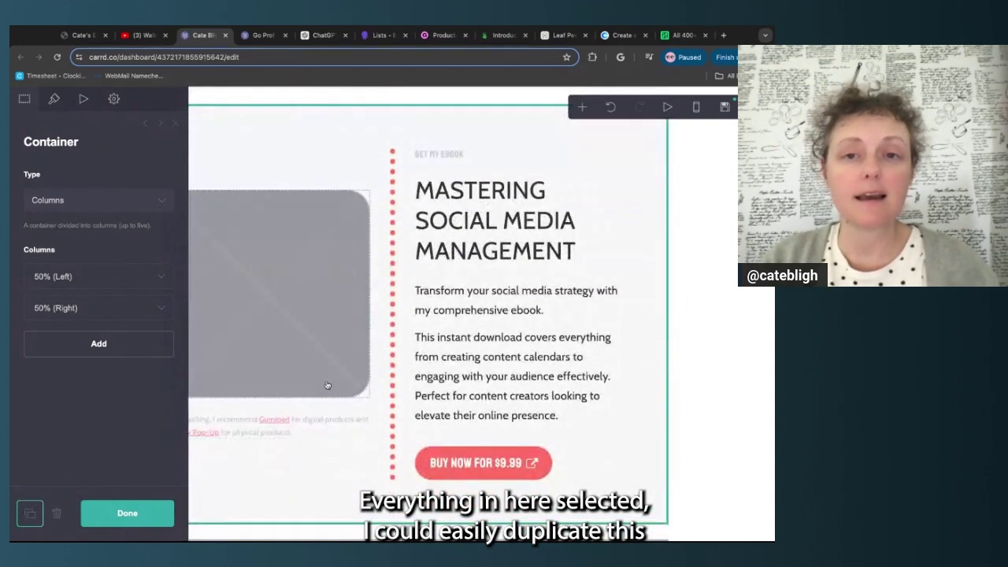
pyautogui.click(102, 522)
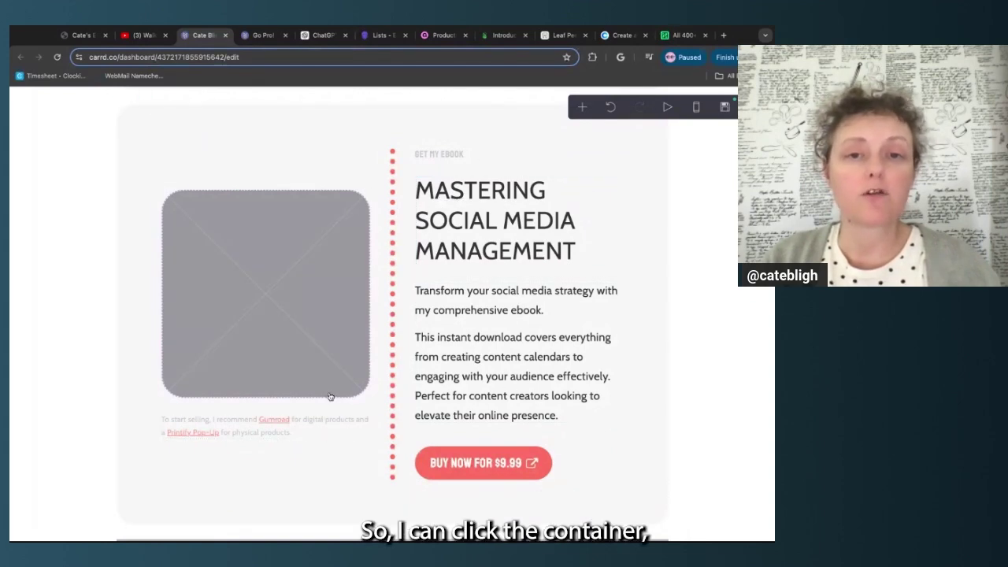
# In the copy, move the 50% (Left) column below 50% (Right) to swap image and text
pyautogui.click(124, 406)
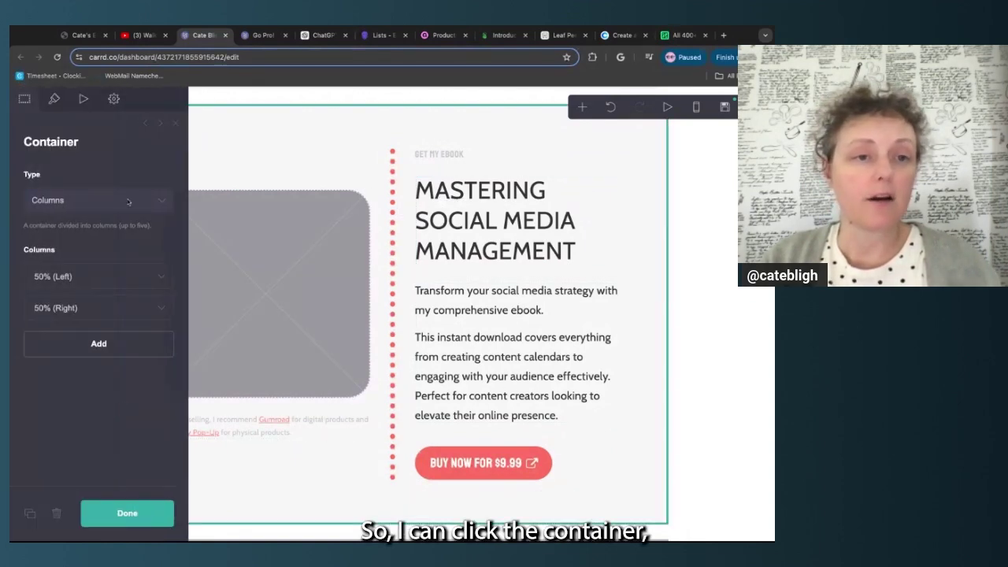
pyautogui.moveTo(99, 281); pyautogui.dragTo(99, 321)
pyautogui.click(116, 513)
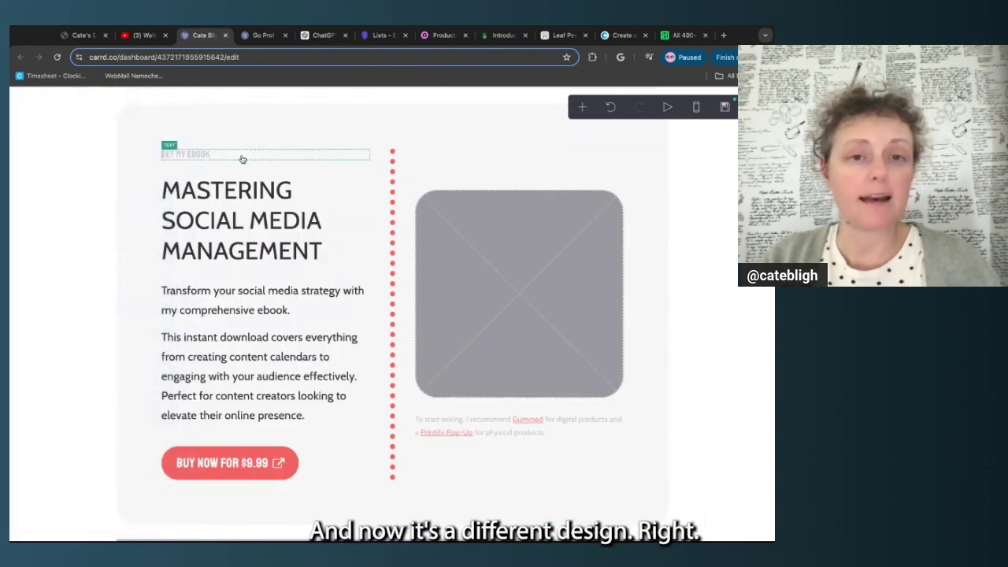
pyautogui.scroll(-3, 313, 409)
pyautogui.scroll(-3, 313, 410)
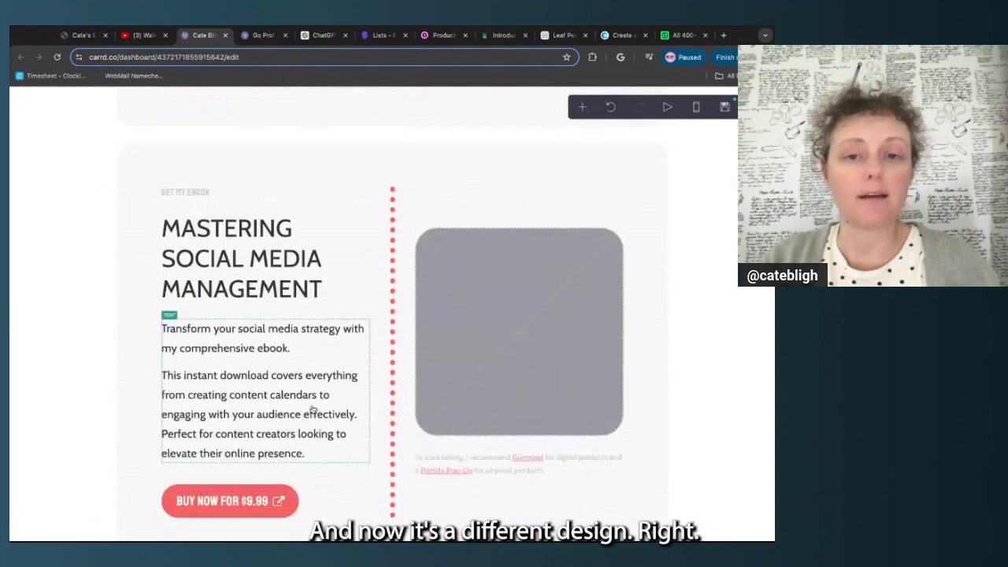
pyautogui.scroll(2, 277, 361)
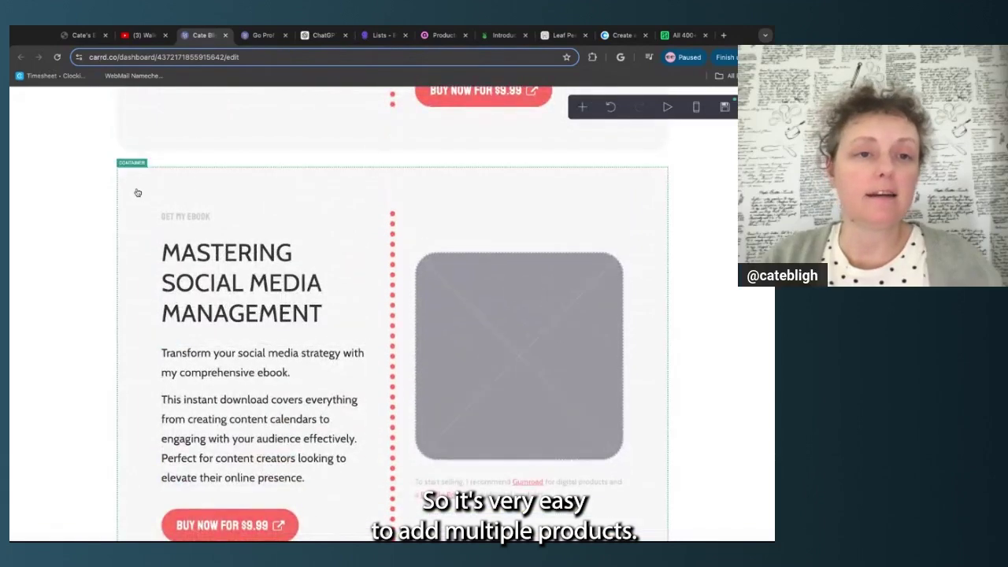
# Delete the duplicated ebook section without preserving contents, then switch to the Gumroad tab
pyautogui.click(137, 188)
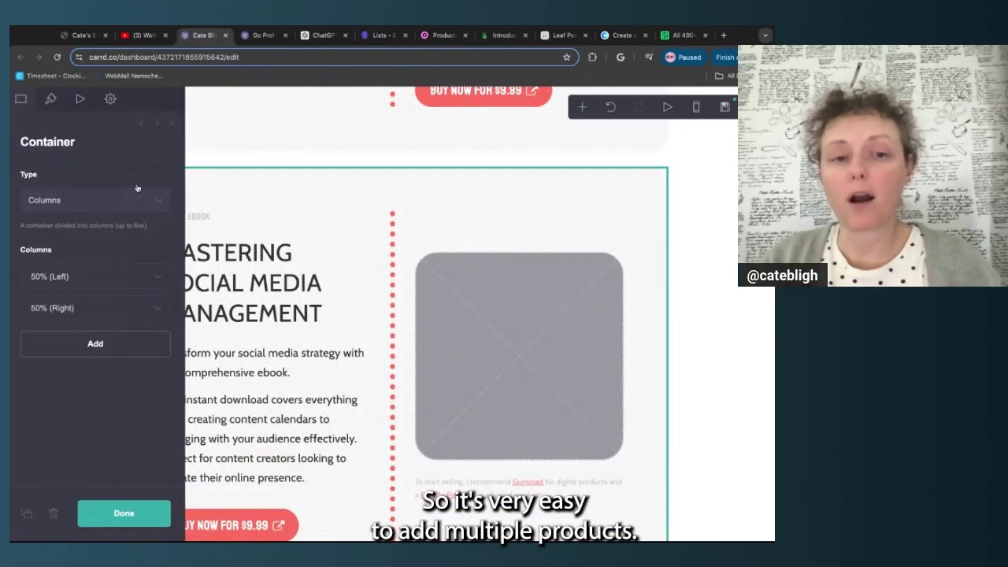
pyautogui.click(64, 507)
pyautogui.click(407, 344)
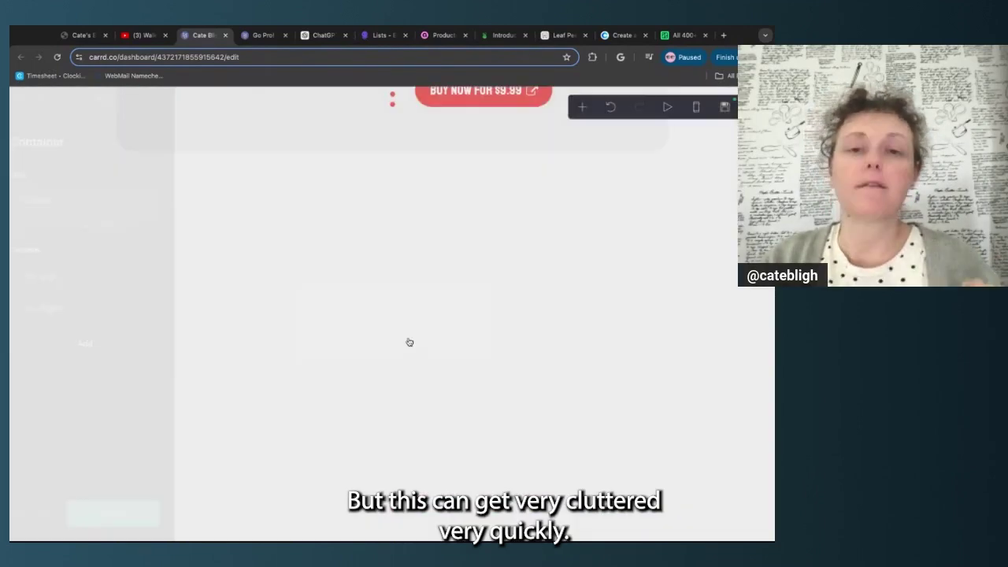
pyautogui.scroll(5, 402, 316)
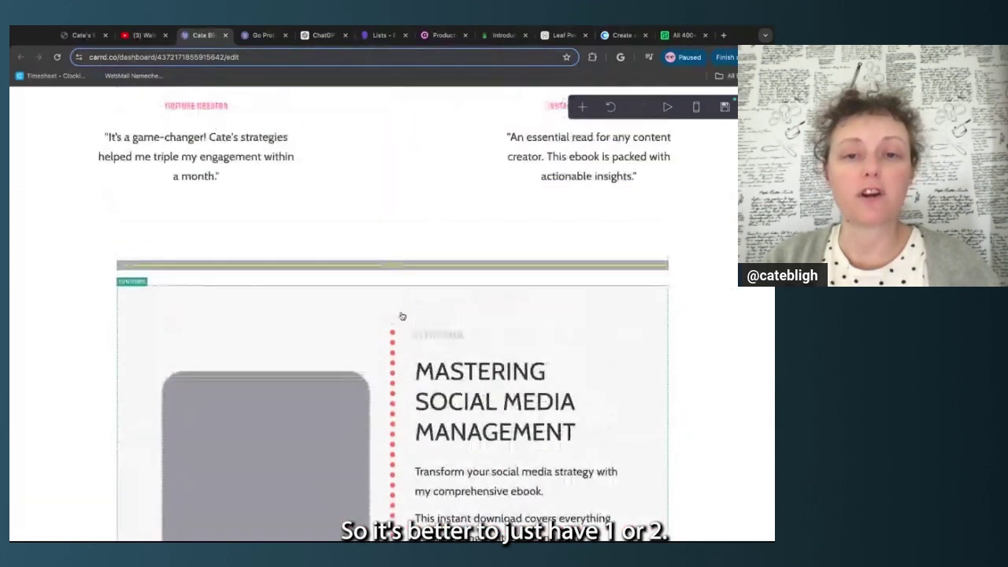
pyautogui.scroll(-1, 402, 316)
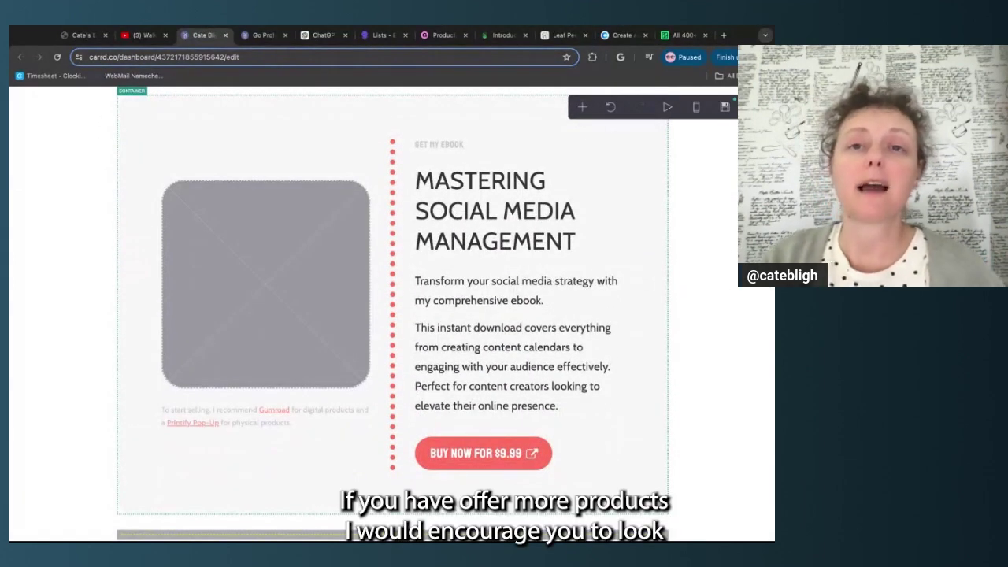
pyautogui.click(438, 38)
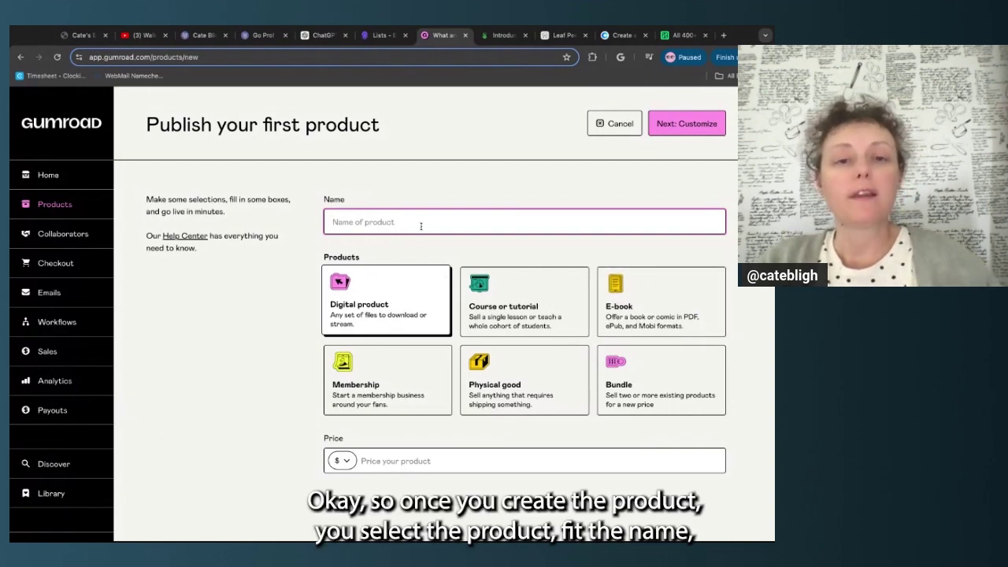
pyautogui.click(349, 465)
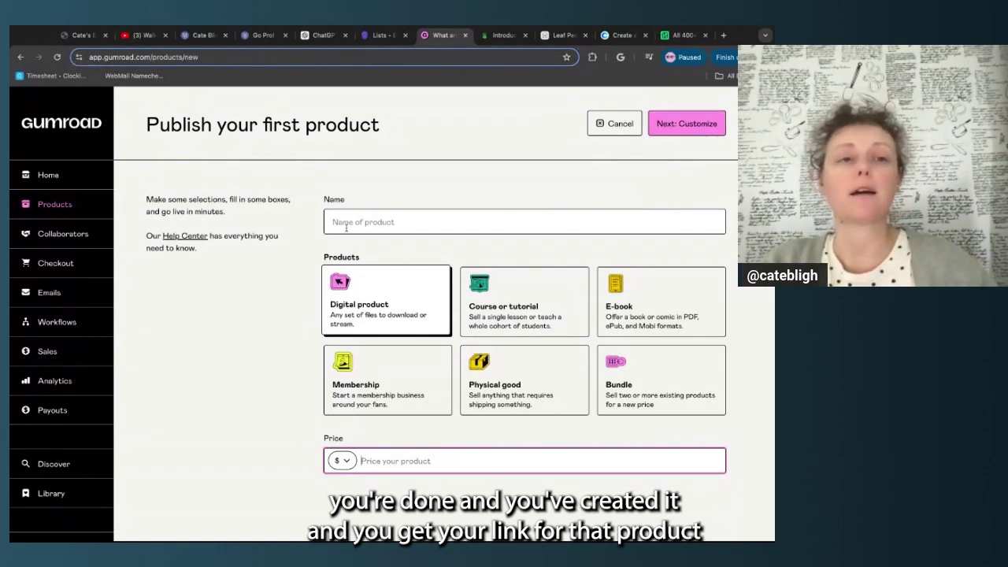
# Back in Carrd, review the Buy Now button's link and the two-column product section
pyautogui.click(220, 37)
pyautogui.click(596, 465)
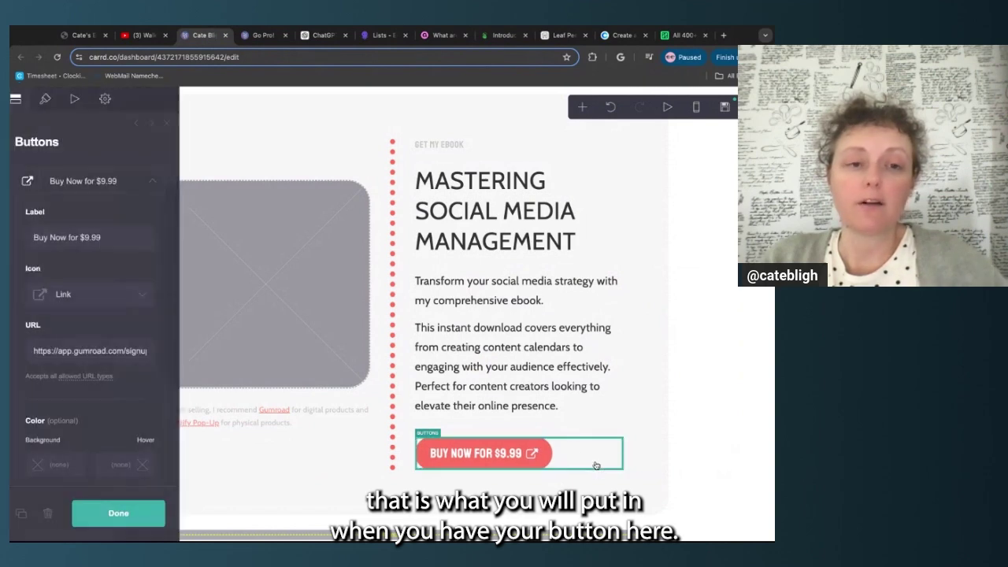
pyautogui.tripleClick(148, 356)
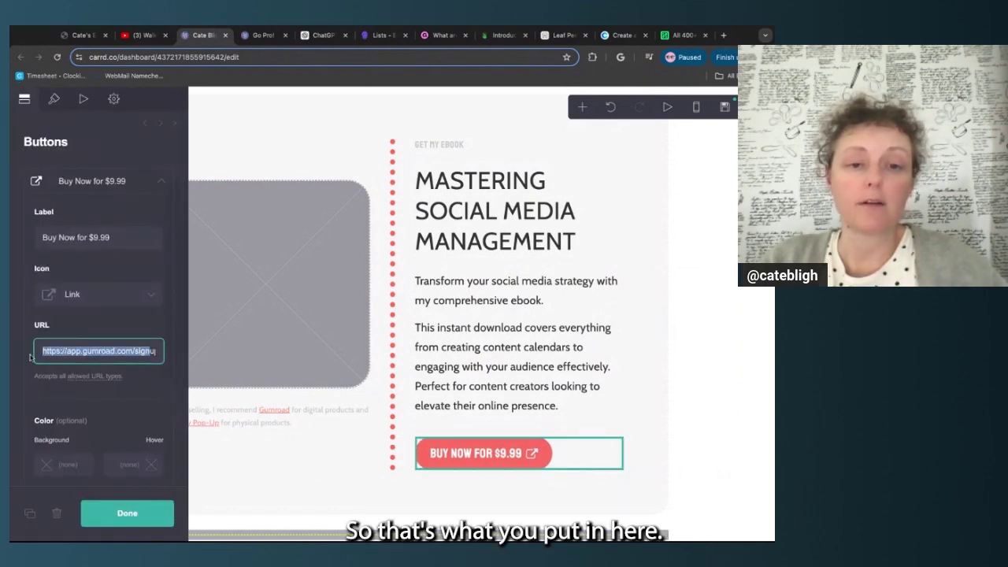
pyautogui.click(352, 468)
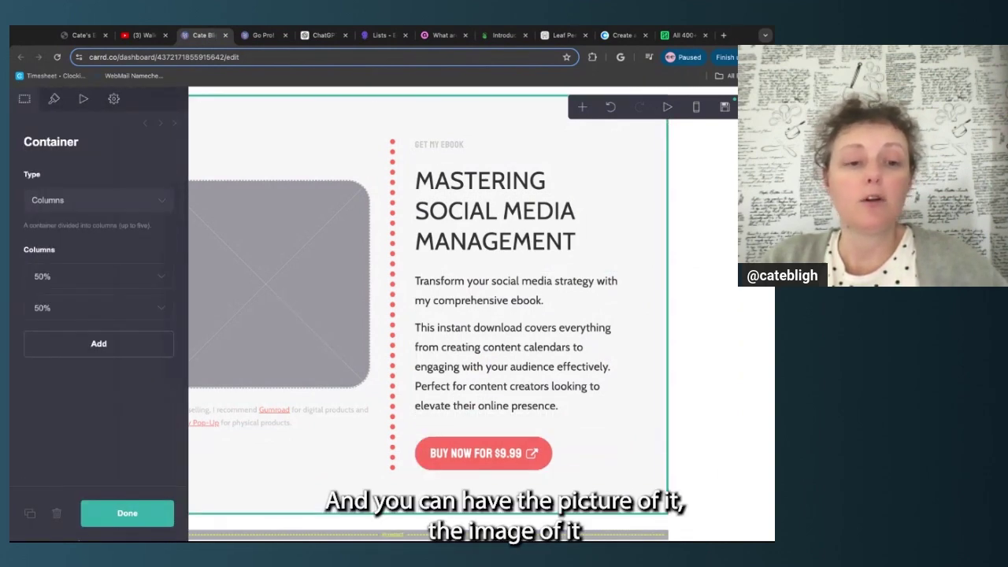
pyautogui.click(130, 513)
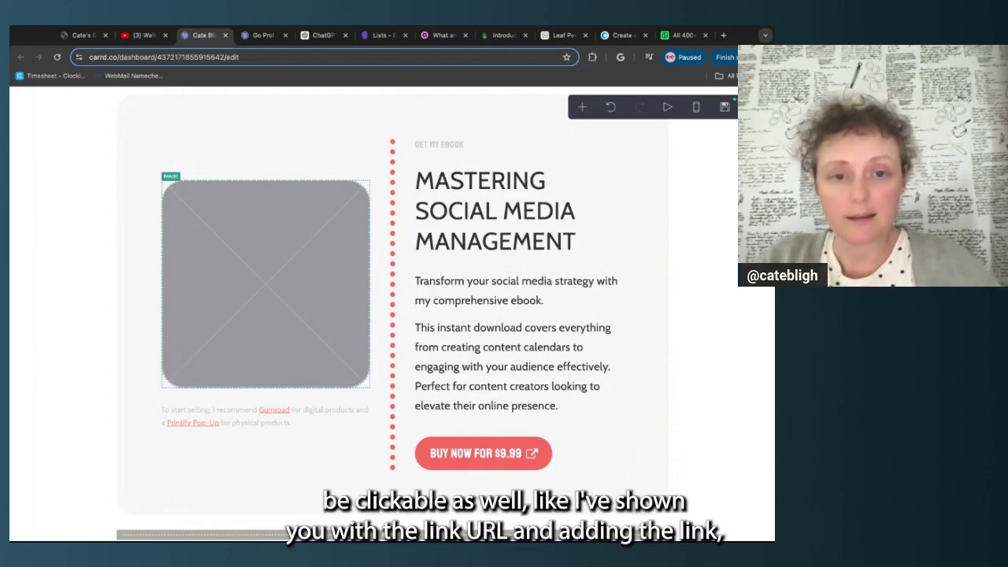
# Check the product image's link option and description paragraph, then return to the Gumroad tab
pyautogui.click(266, 285)
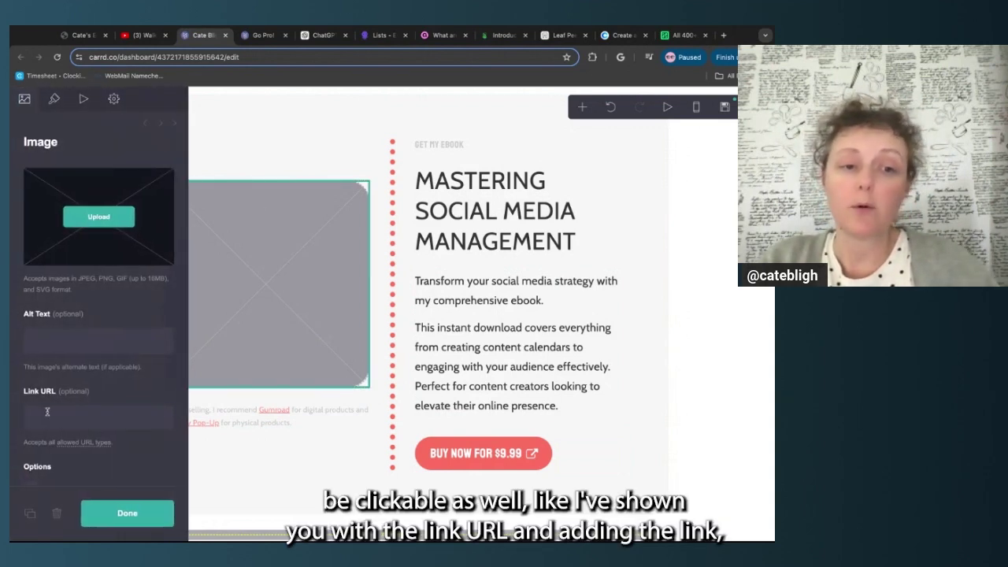
pyautogui.click(47, 412)
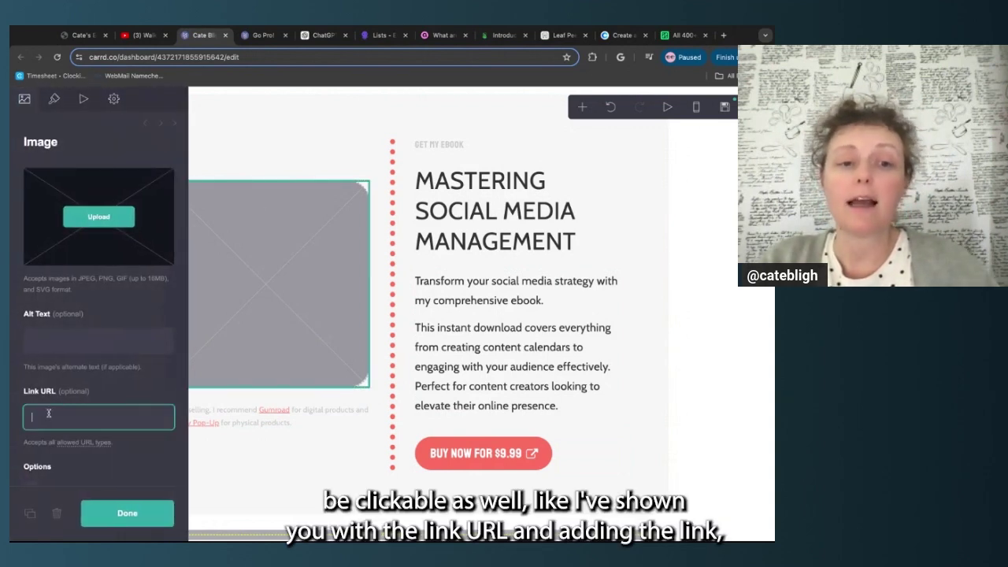
pyautogui.click(463, 294)
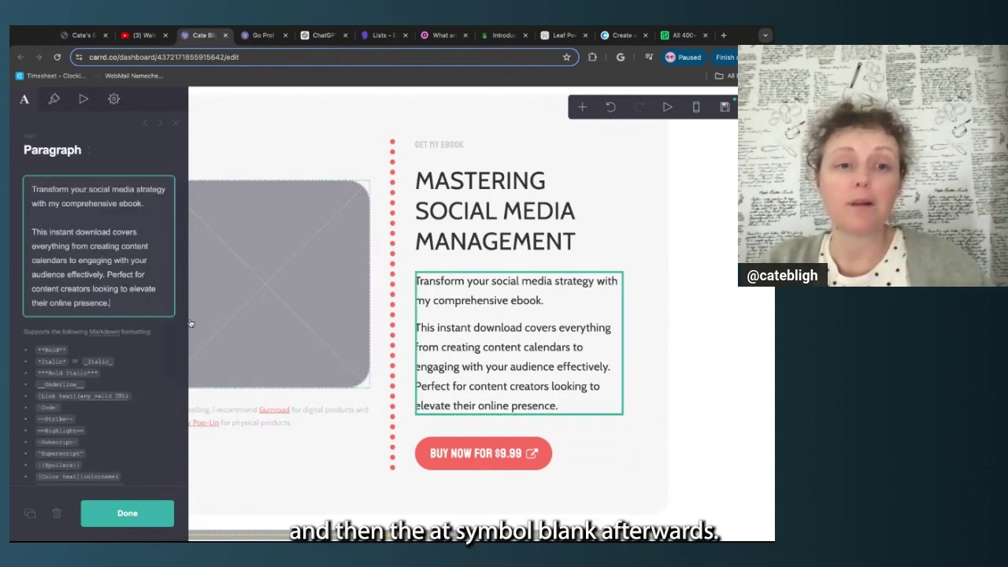
pyautogui.click(355, 480)
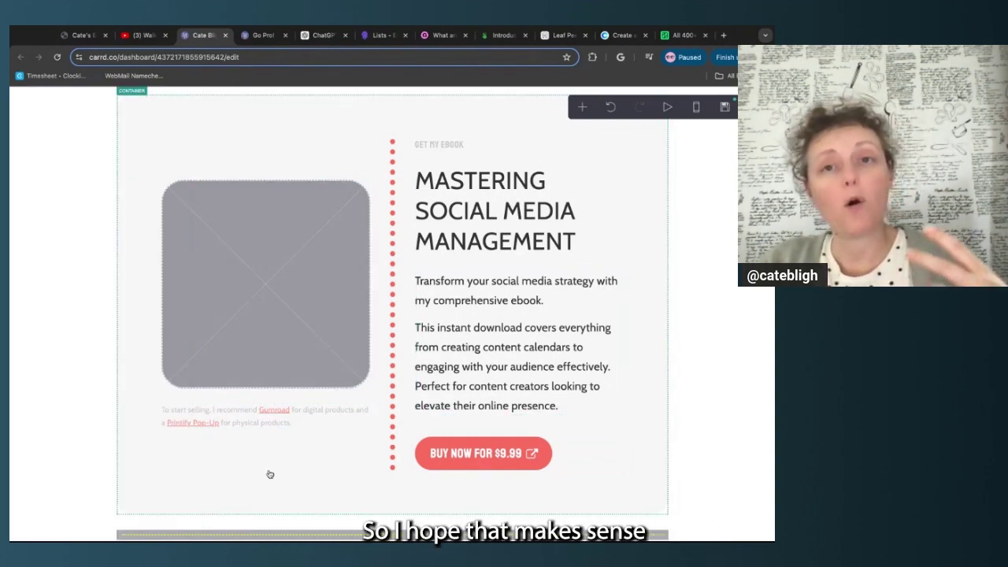
pyautogui.click(432, 36)
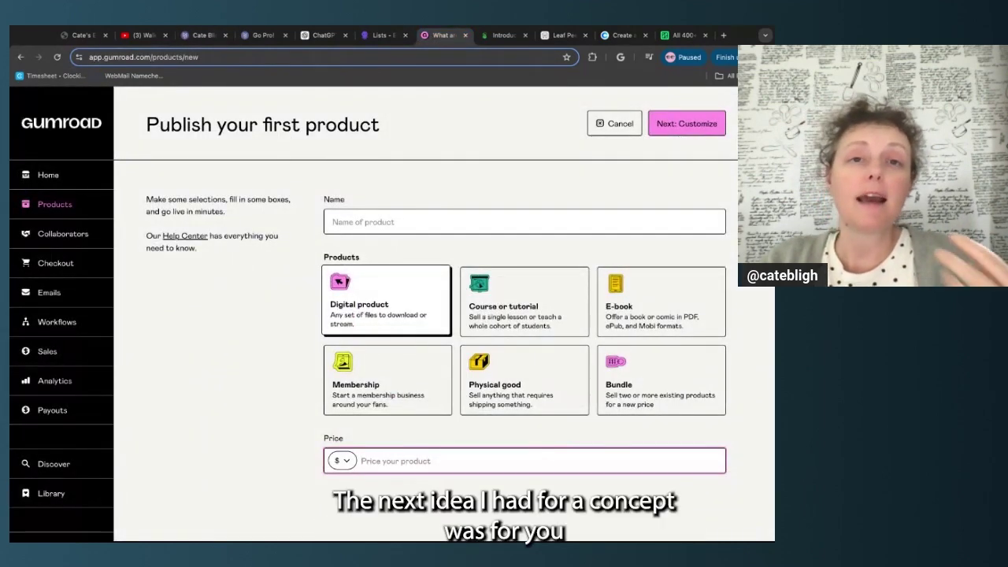
# Switch to the 'Introduc...' tab showing Printify's Pop-Up Store introduction
pyautogui.click(492, 38)
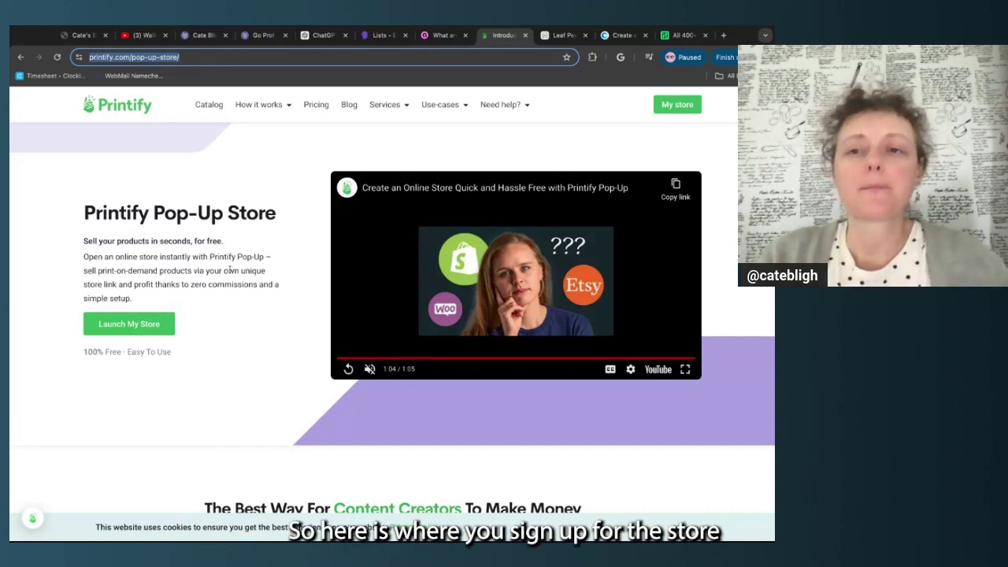
# Open My Products, preview the hoodie images, then return to the top of the list
pyautogui.click(678, 104)
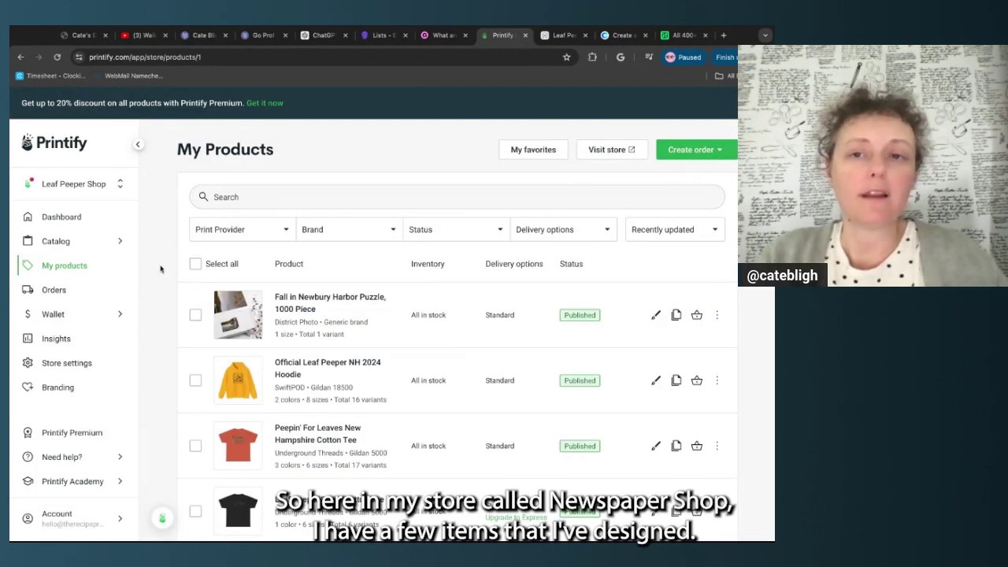
pyautogui.scroll(-4, 384, 173)
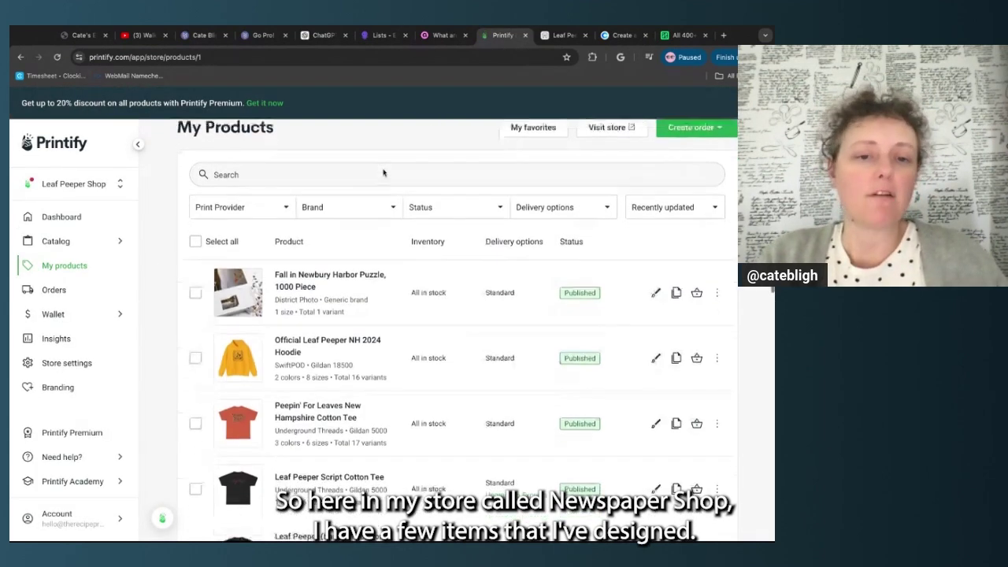
pyautogui.scroll(-3, 384, 172)
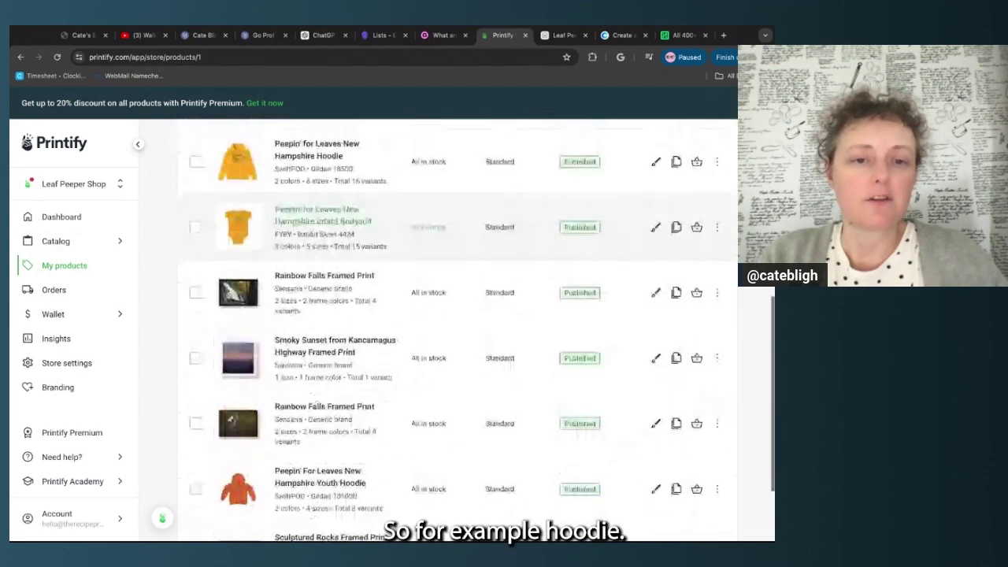
pyautogui.scroll(3, 238, 358)
pyautogui.click(238, 362)
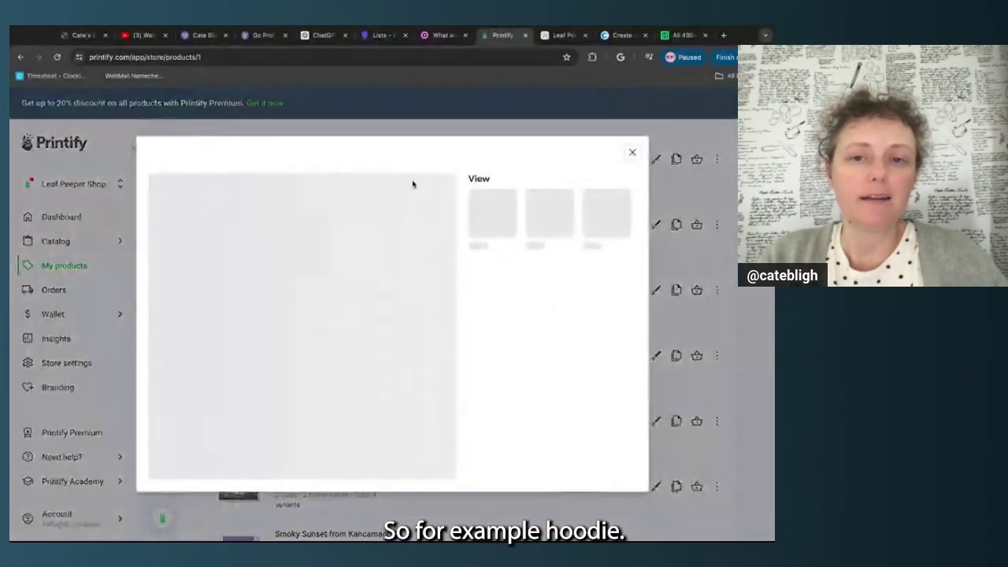
pyautogui.click(634, 137)
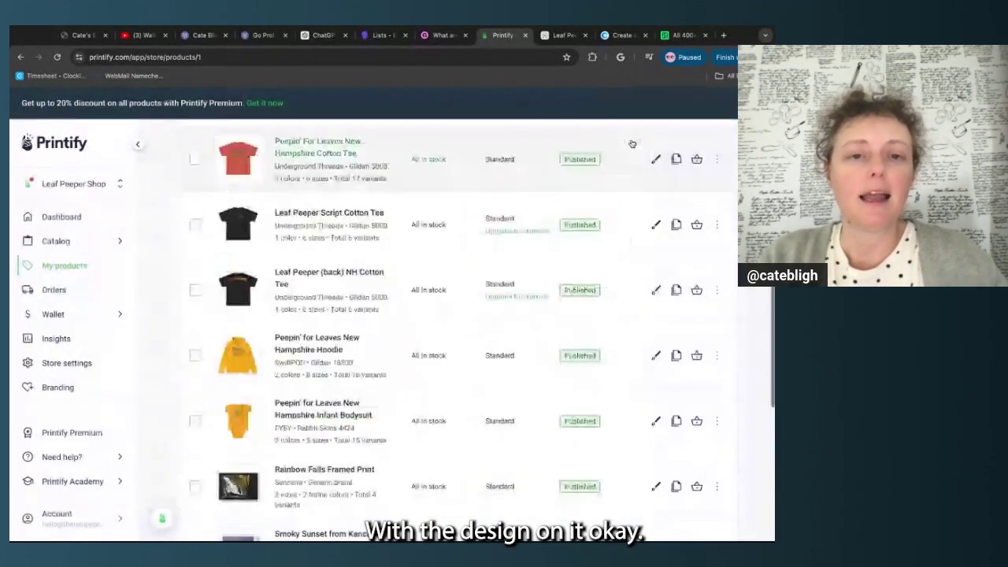
pyautogui.scroll(1, 279, 316)
pyautogui.scroll(1, 277, 316)
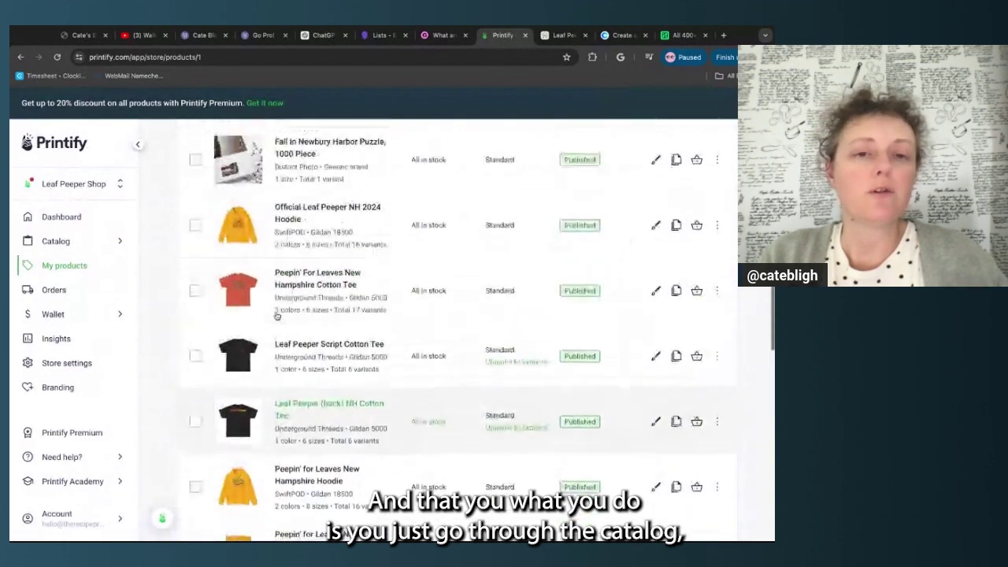
pyautogui.scroll(1, 182, 344)
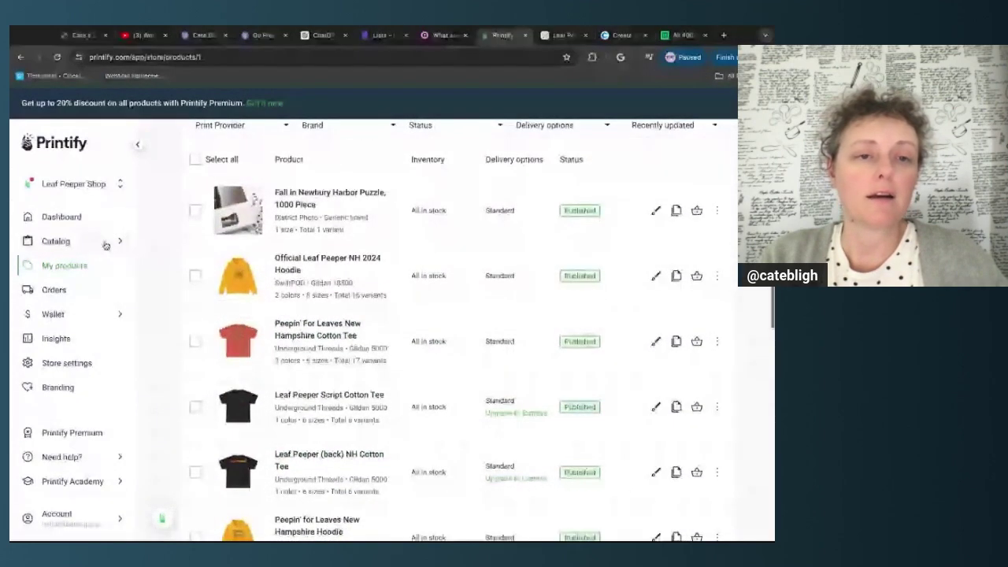
pyautogui.moveTo(106, 244)
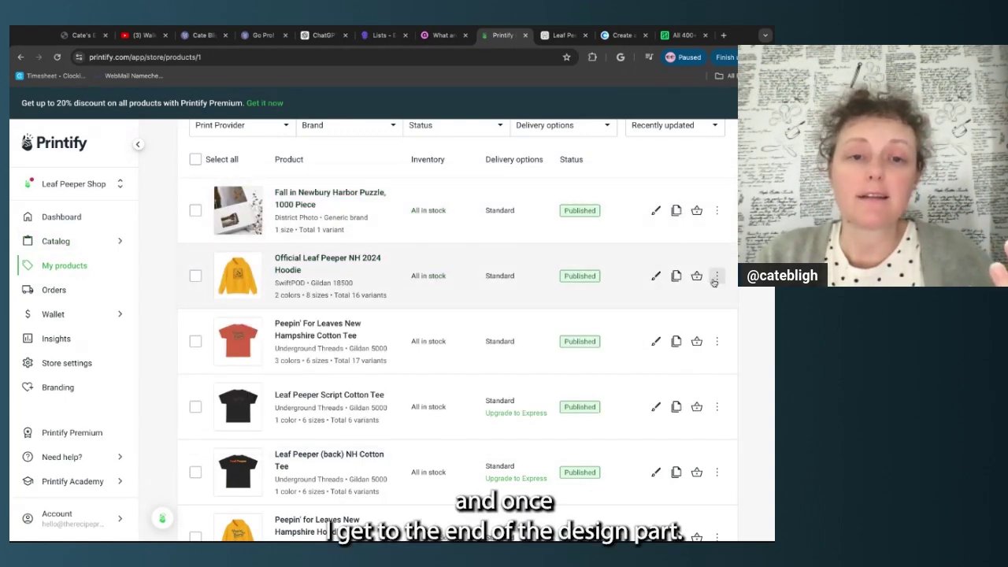
# Open the Official Leaf Peeper NH 2024 Hoodie and review its mockups, description and shipping
pyautogui.click(337, 261)
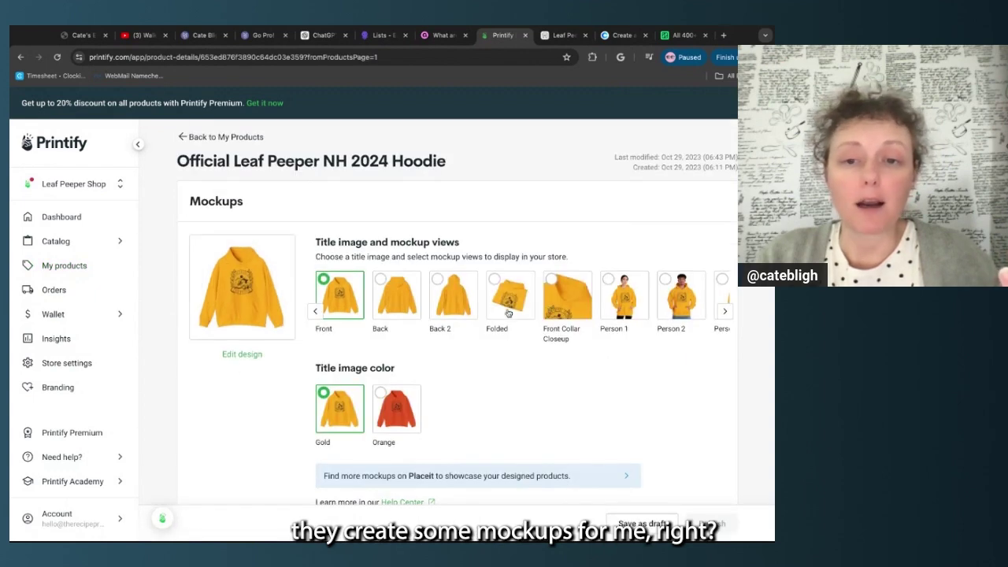
pyautogui.scroll(-3, 272, 417)
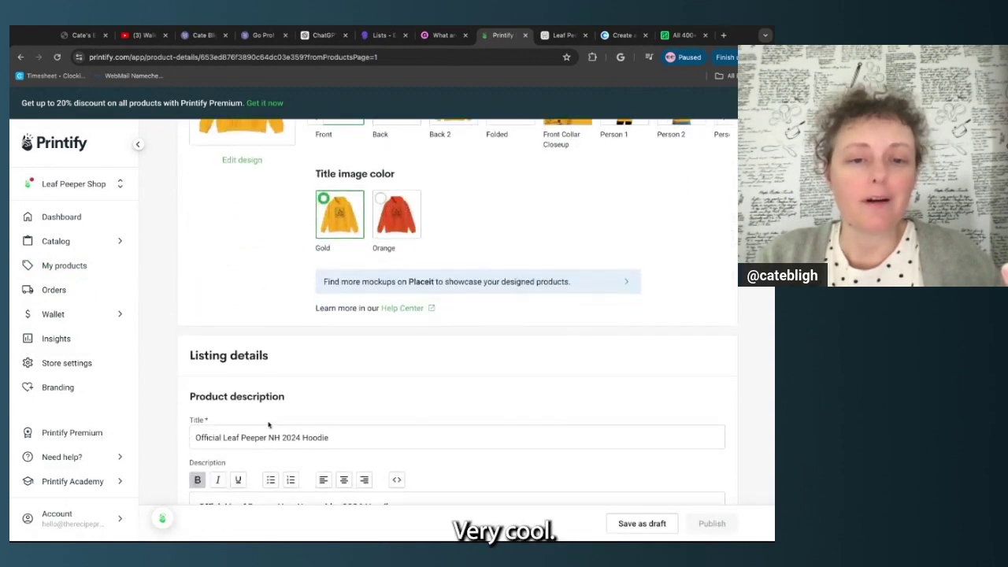
pyautogui.scroll(-2, 270, 425)
pyautogui.moveTo(377, 273); pyautogui.dragTo(206, 264)
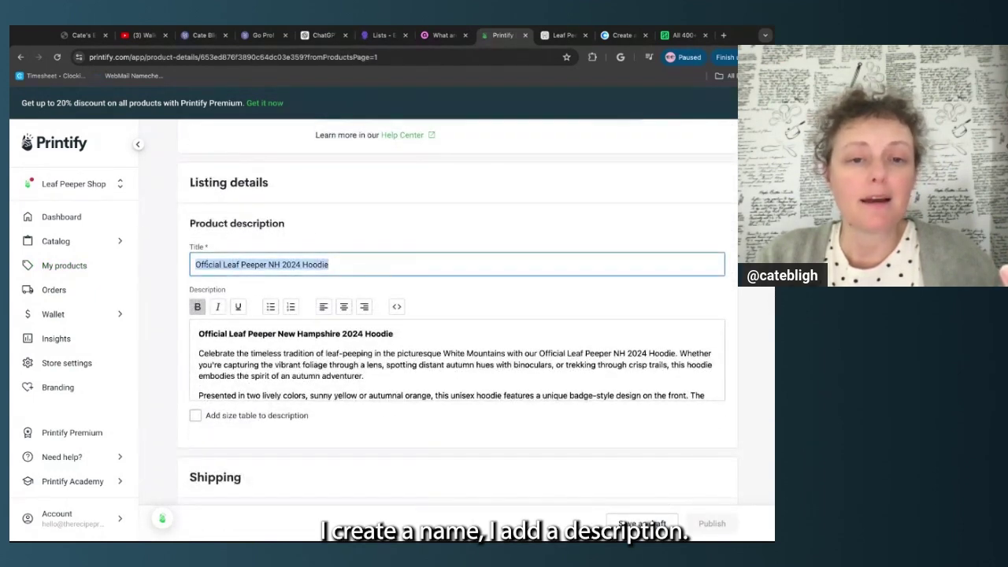
pyautogui.click(266, 360)
pyautogui.scroll(-10, 266, 361)
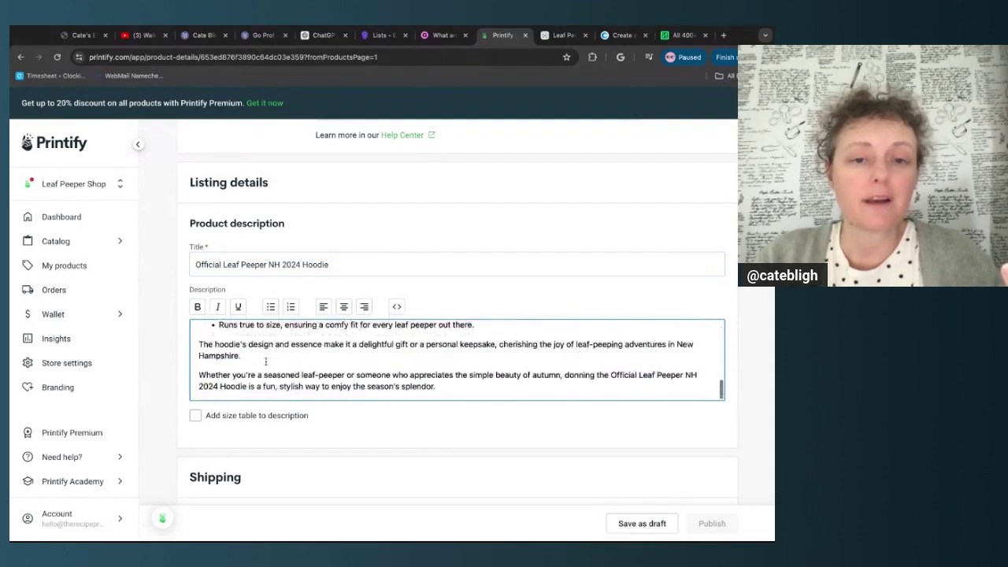
pyautogui.scroll(10, 266, 361)
pyautogui.scroll(-11, 265, 361)
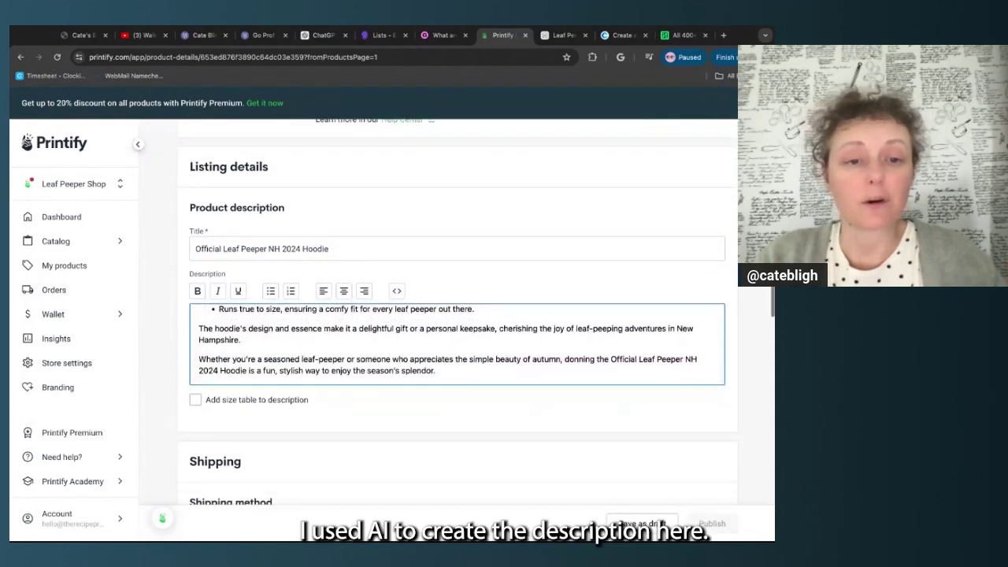
pyautogui.scroll(-4, 260, 309)
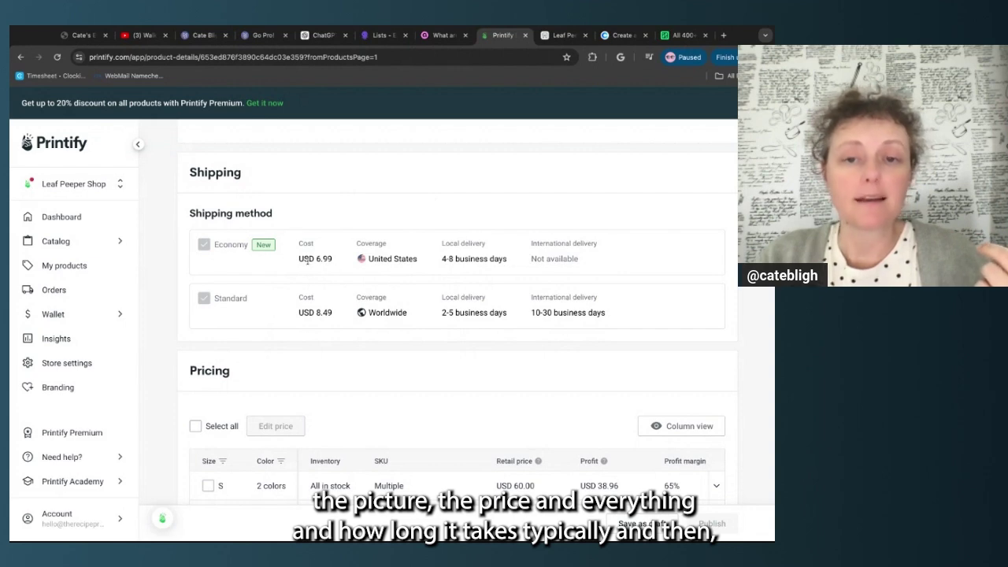
# Scroll down to the hoodie's Pricing table of variants
pyautogui.tripleClick(271, 320)
pyautogui.click(425, 356)
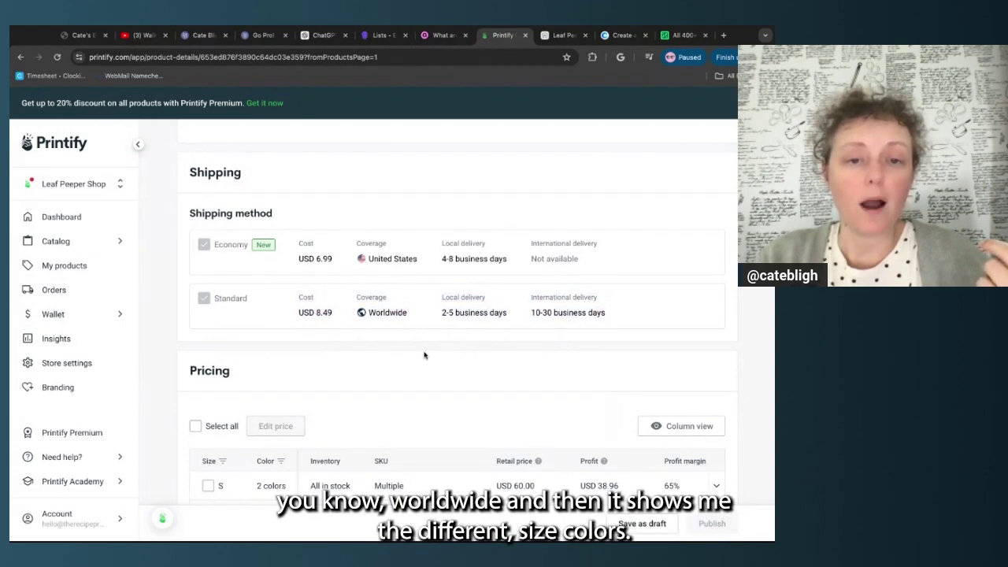
pyautogui.scroll(-4, 424, 356)
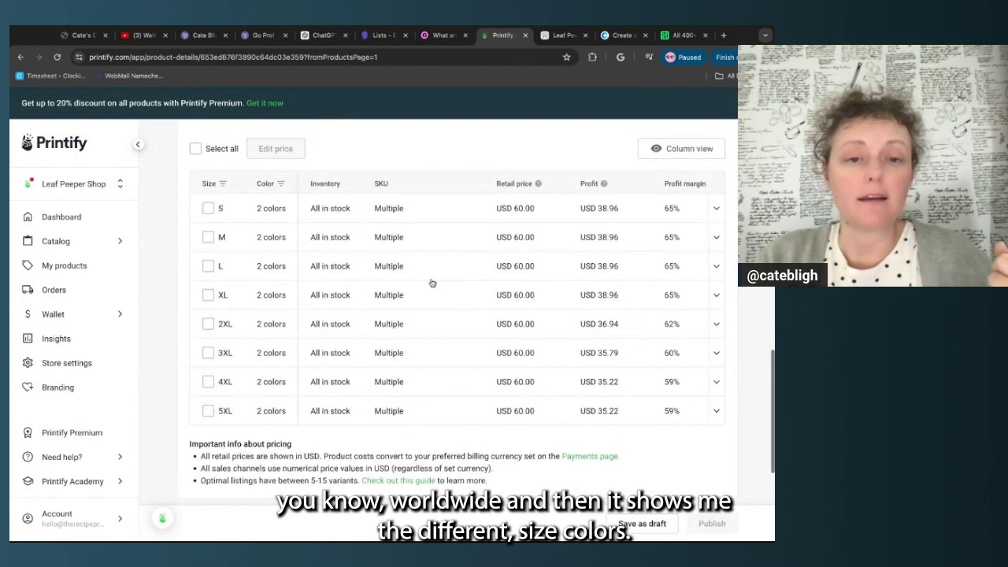
pyautogui.scroll(-1, 432, 283)
pyautogui.scroll(2, 432, 283)
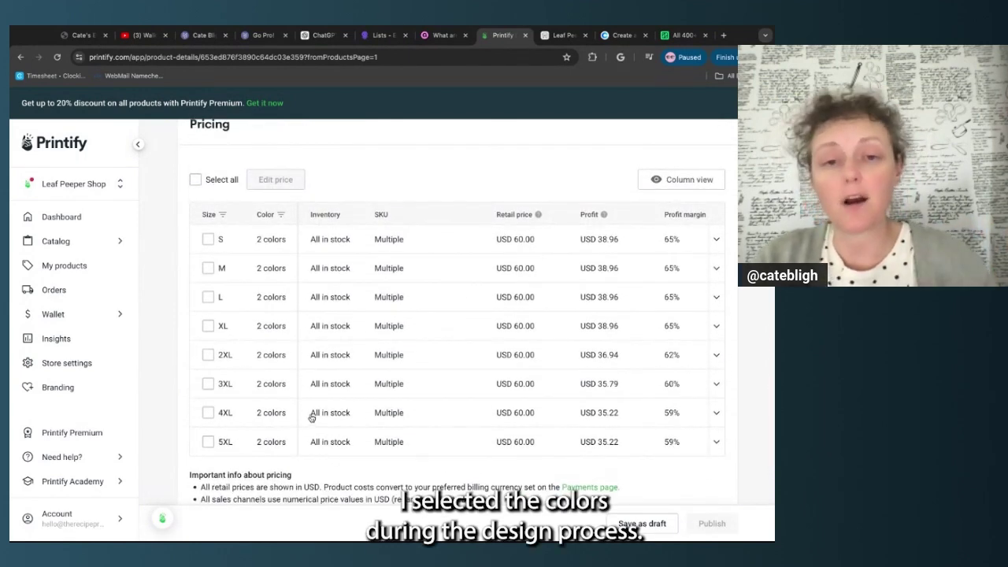
pyautogui.hscroll(1, 552, 222)
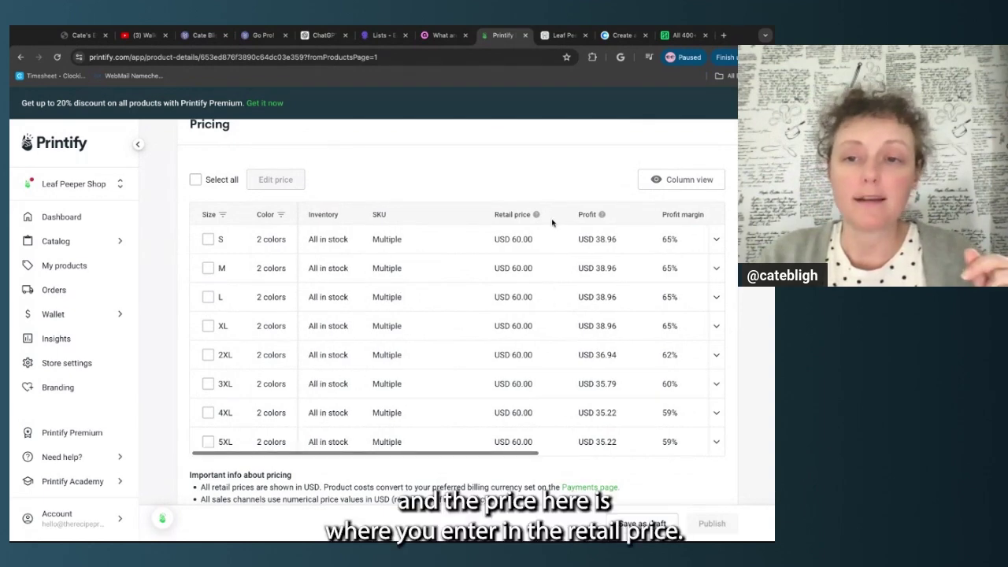
pyautogui.hscroll(3, 557, 293)
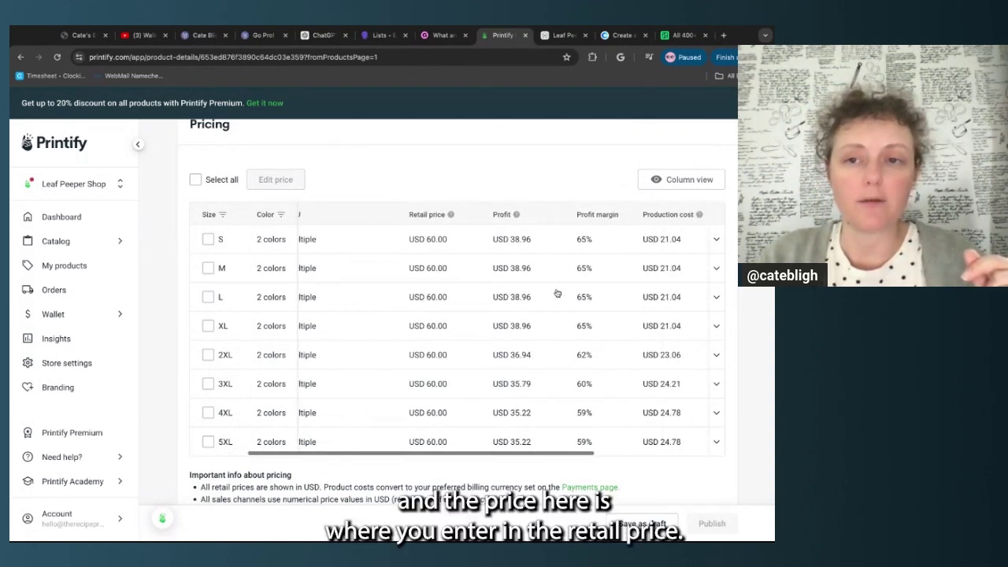
# Select all 16 variants, try price, profit and profit-margin editing with 60, then close without applying
pyautogui.click(195, 180)
pyautogui.click(309, 180)
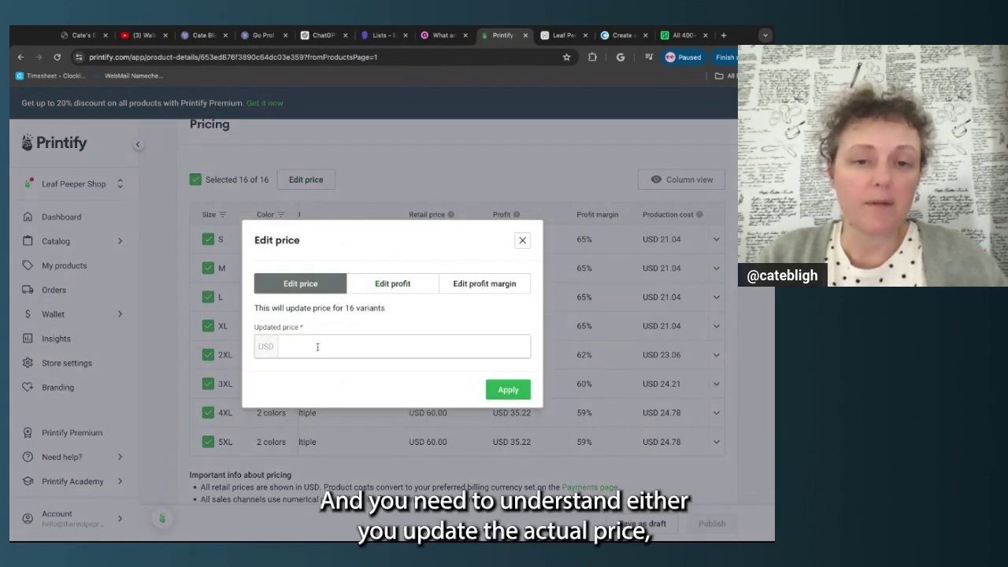
pyautogui.click(398, 286)
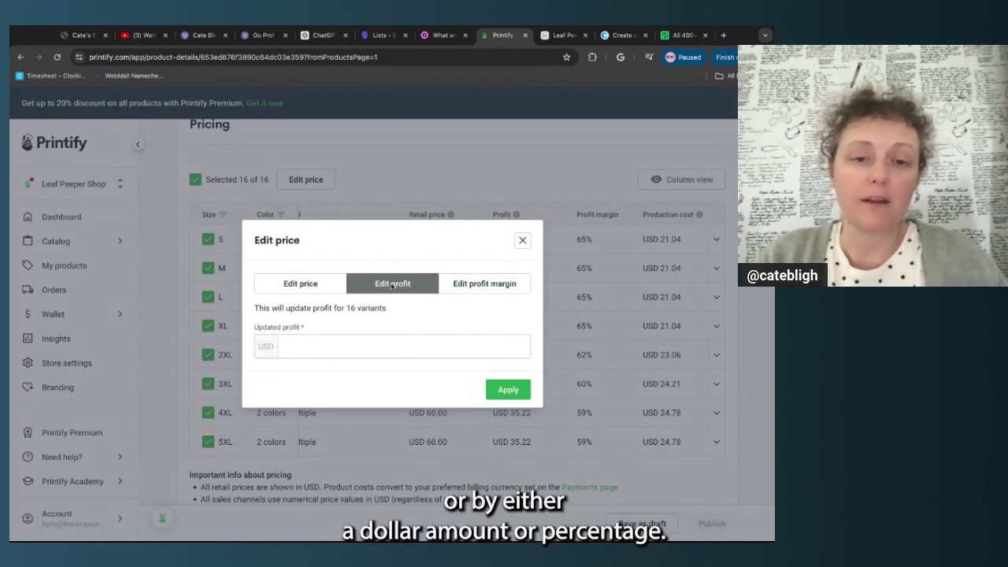
pyautogui.click(462, 284)
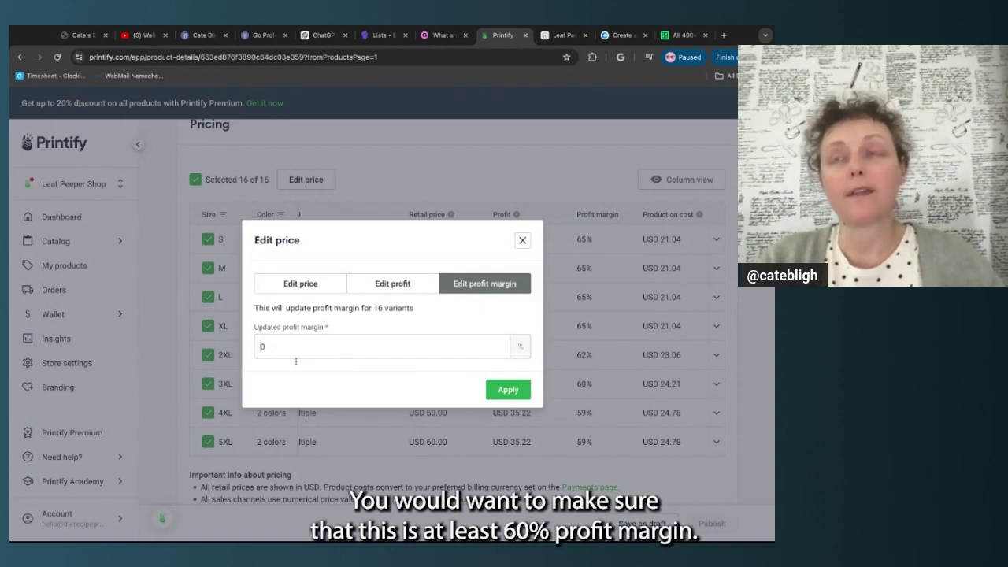
pyautogui.write('60')
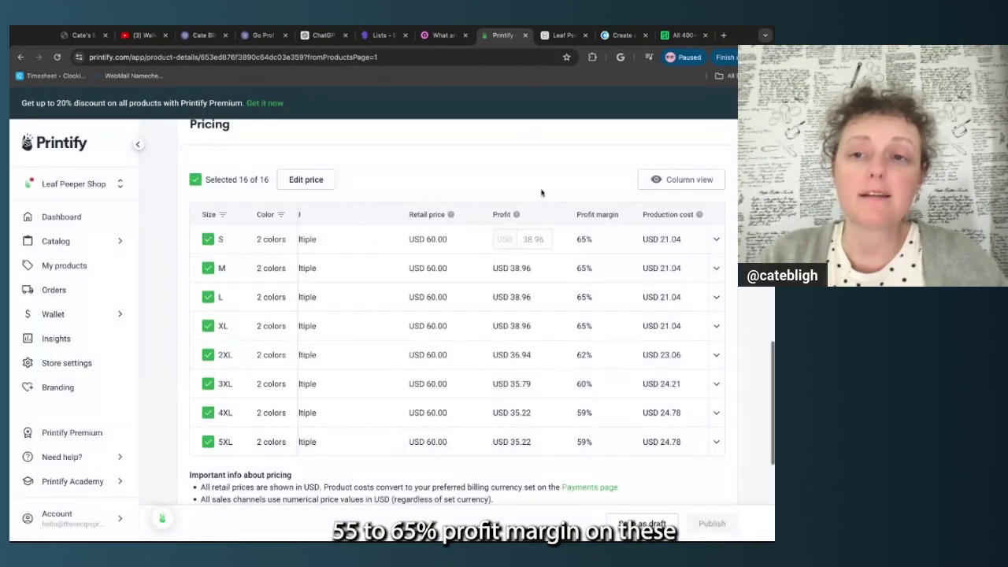
pyautogui.click(522, 240)
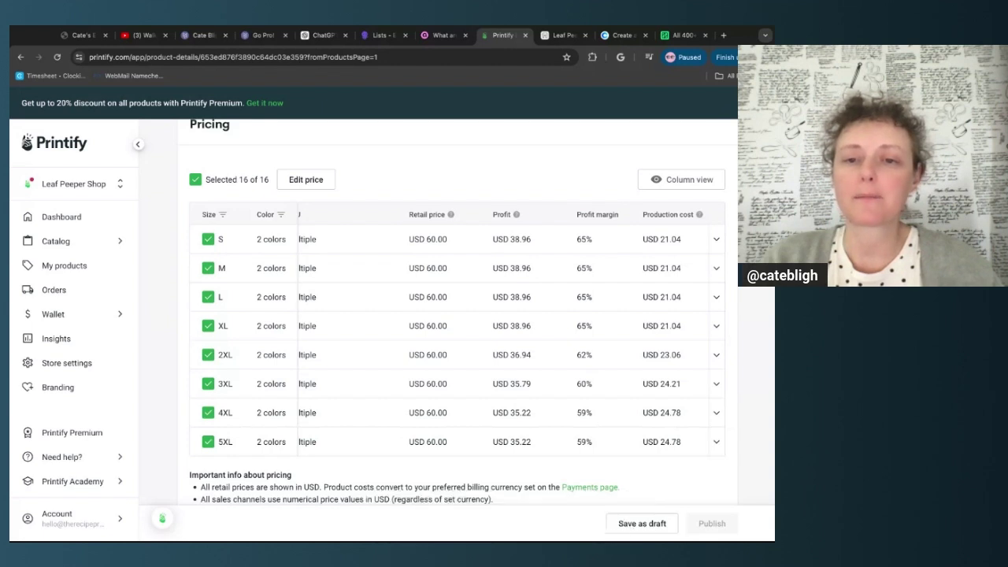
# Review the hoodie's pricing and publishing settings, then go back to My Products
pyautogui.scroll(1, 515, 355)
pyautogui.scroll(-1, 515, 355)
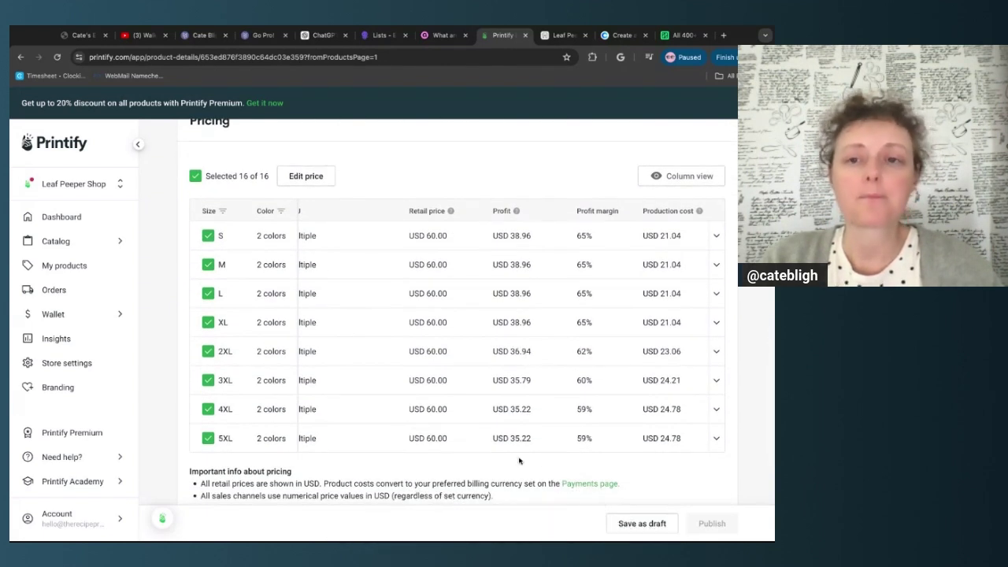
pyautogui.scroll(-1, 596, 437)
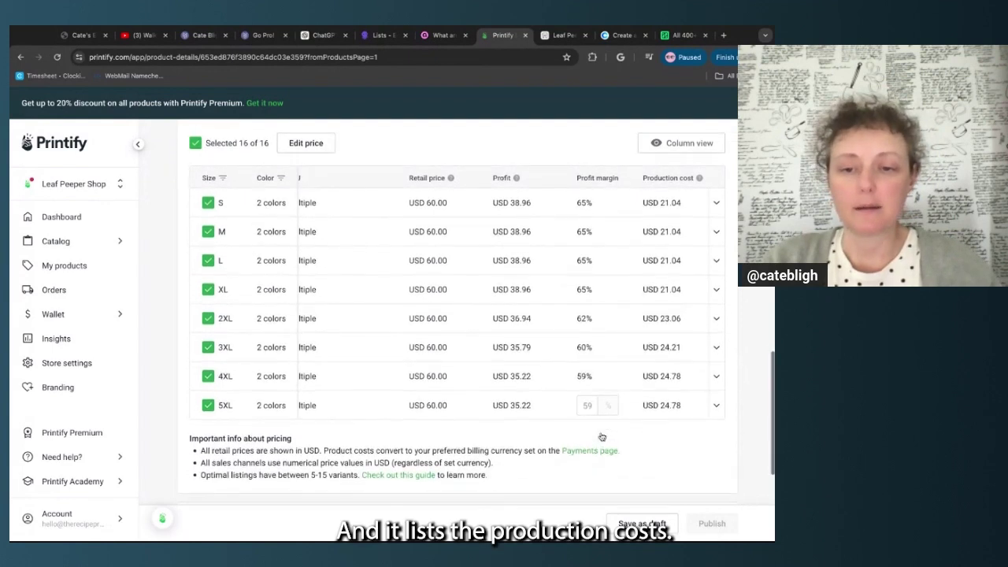
pyautogui.scroll(1, 607, 417)
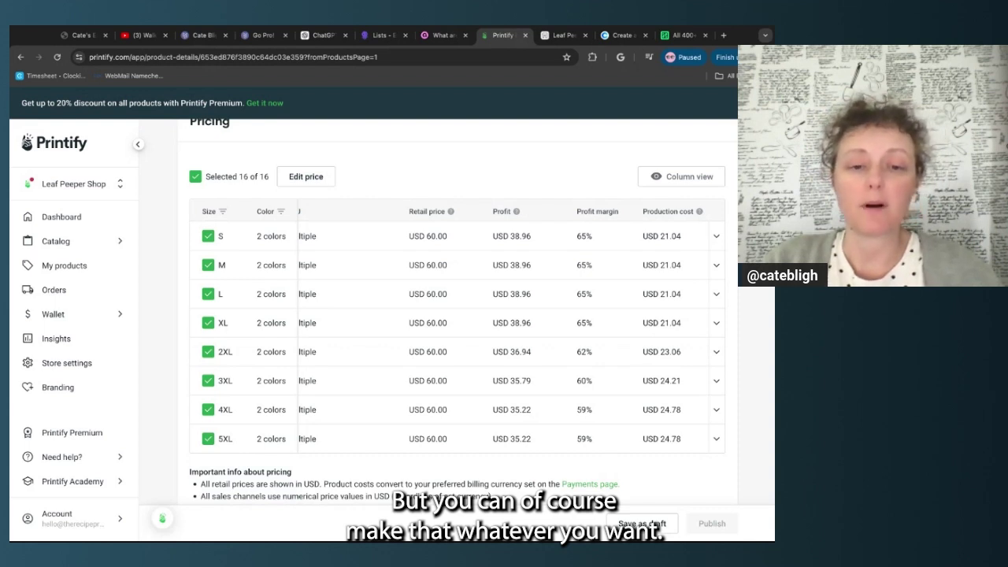
pyautogui.scroll(-3, 225, 326)
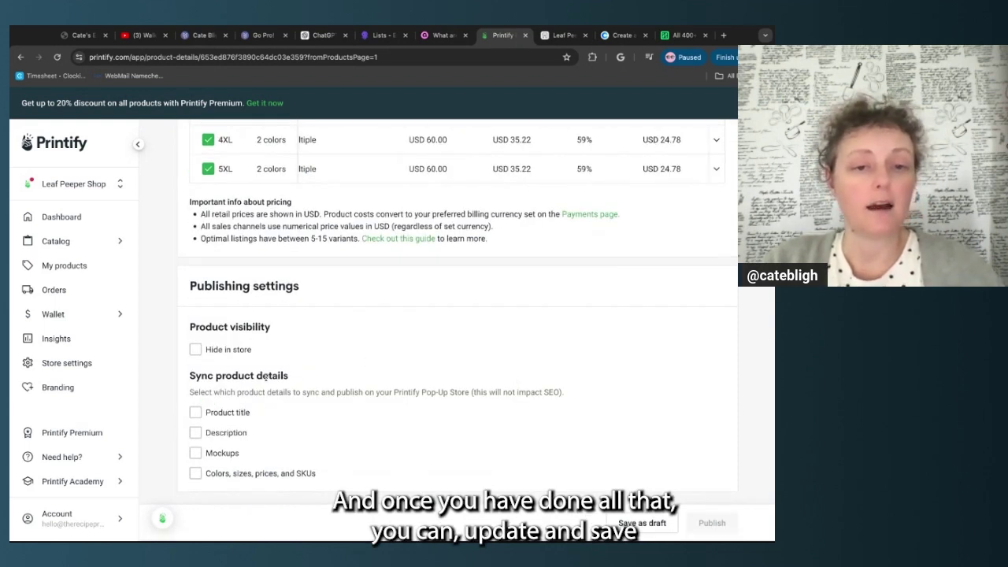
pyautogui.scroll(15, 610, 306)
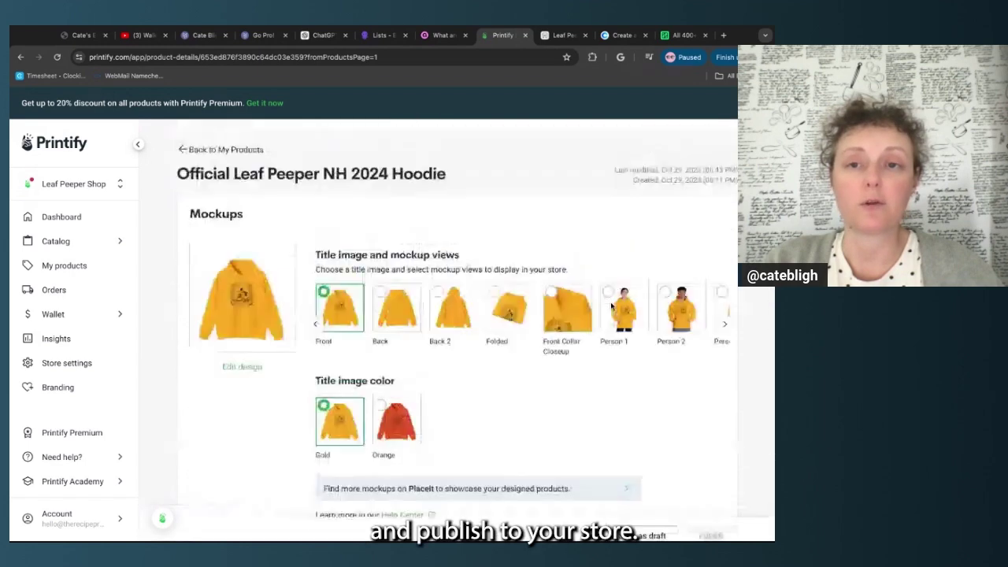
pyautogui.click(227, 138)
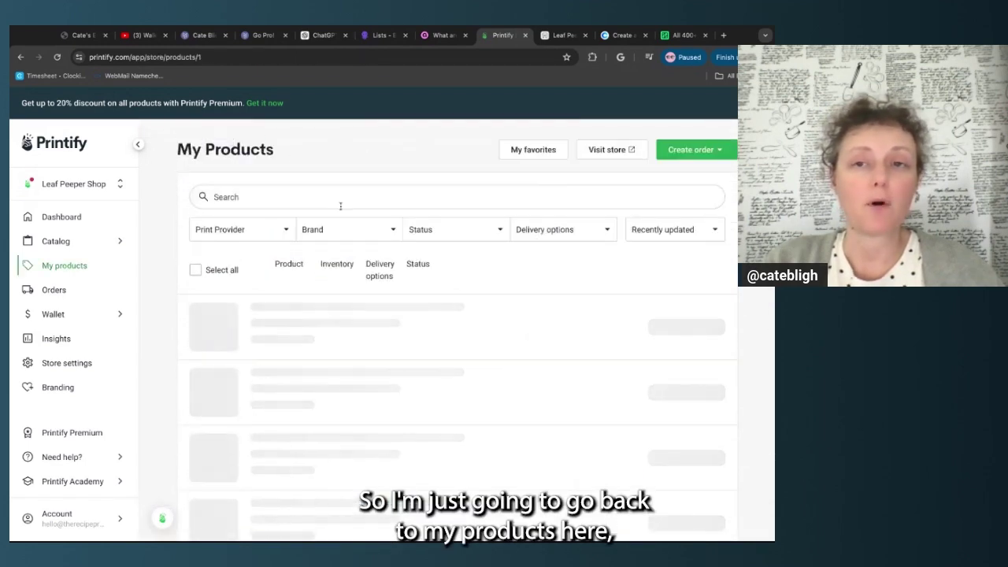
# Visit the Pop-Up Store and preview the Official Leaf Peeper NH 2024 Hoodie in Orange
pyautogui.click(557, 35)
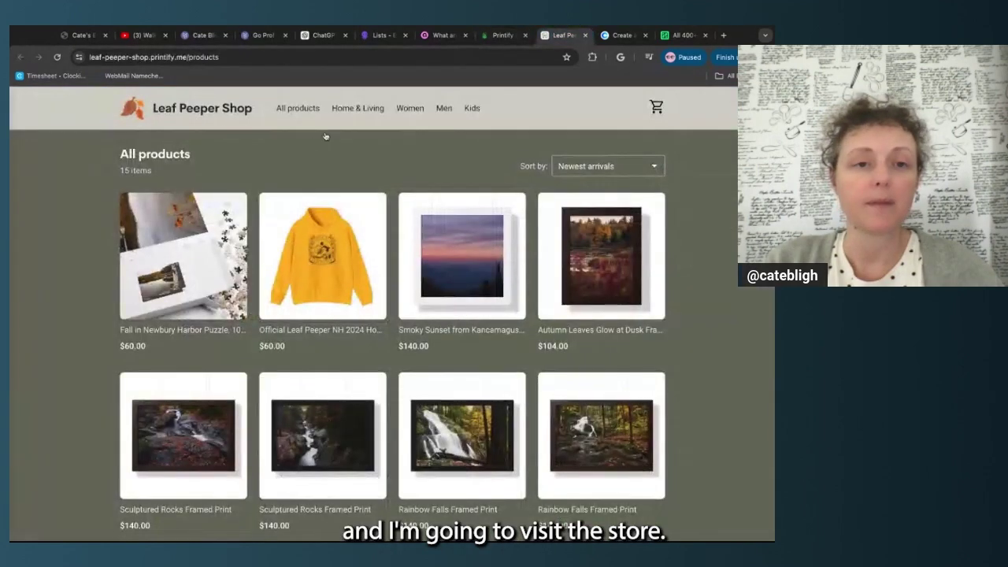
pyautogui.scroll(-1, 316, 143)
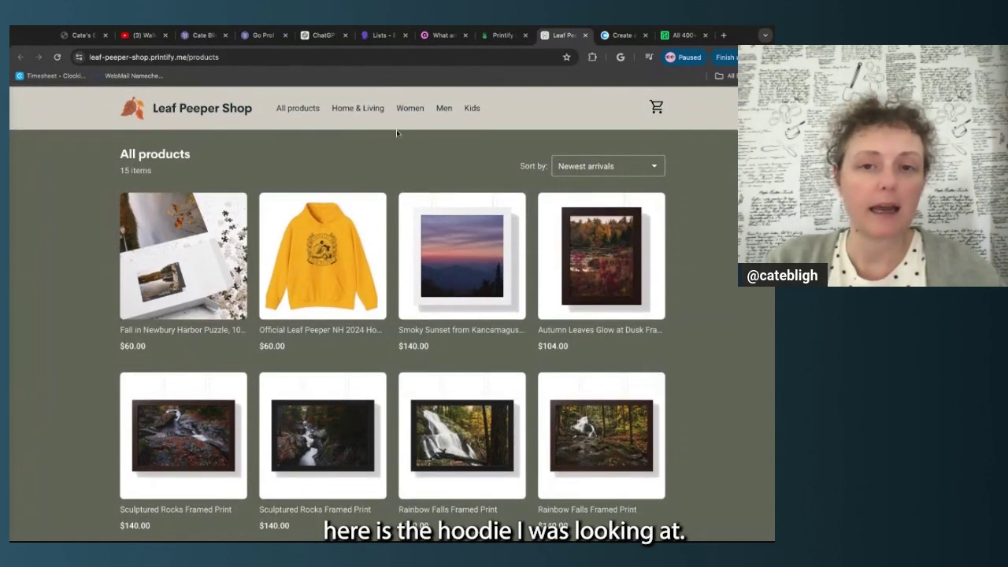
pyautogui.click(323, 252)
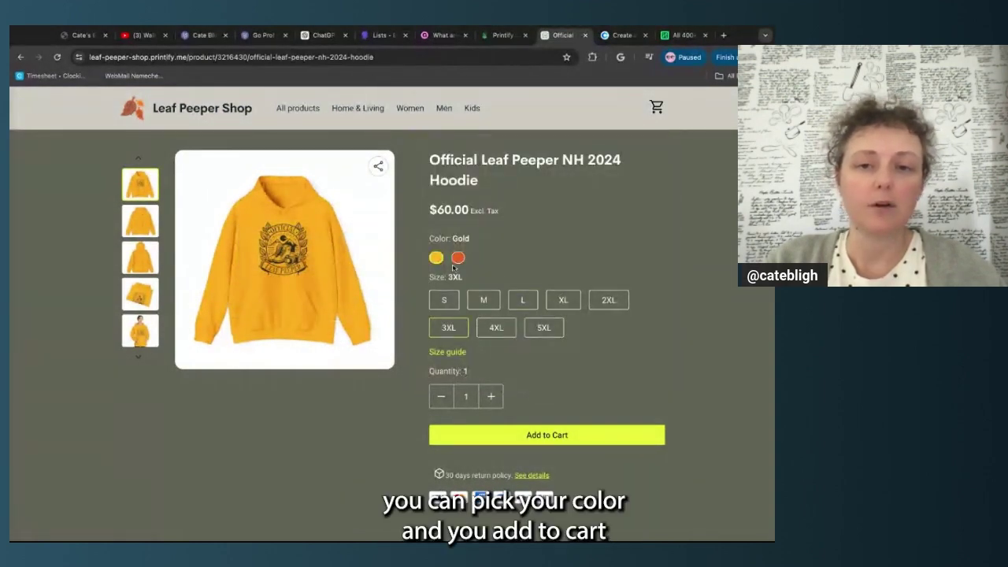
pyautogui.click(457, 260)
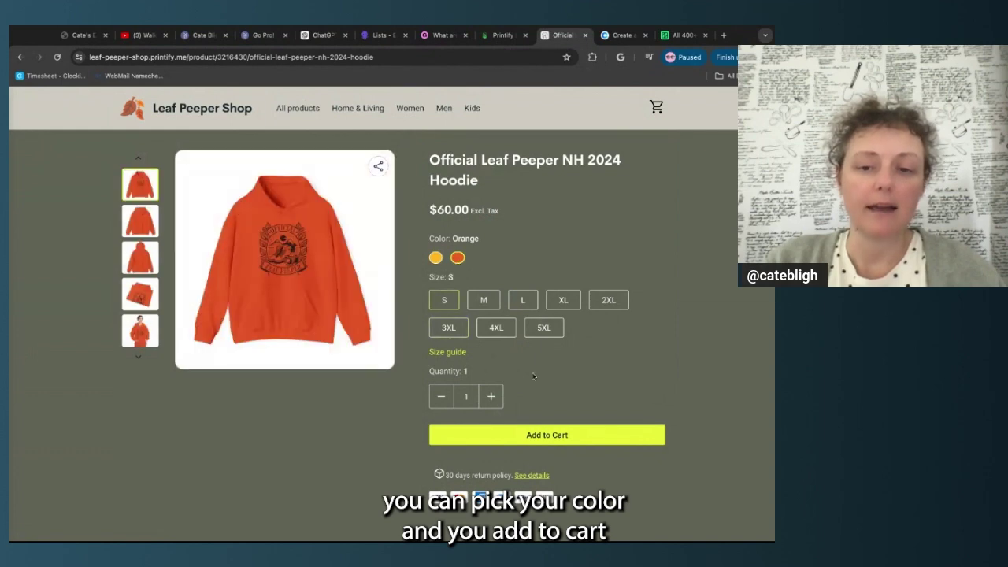
pyautogui.scroll(-3, 533, 376)
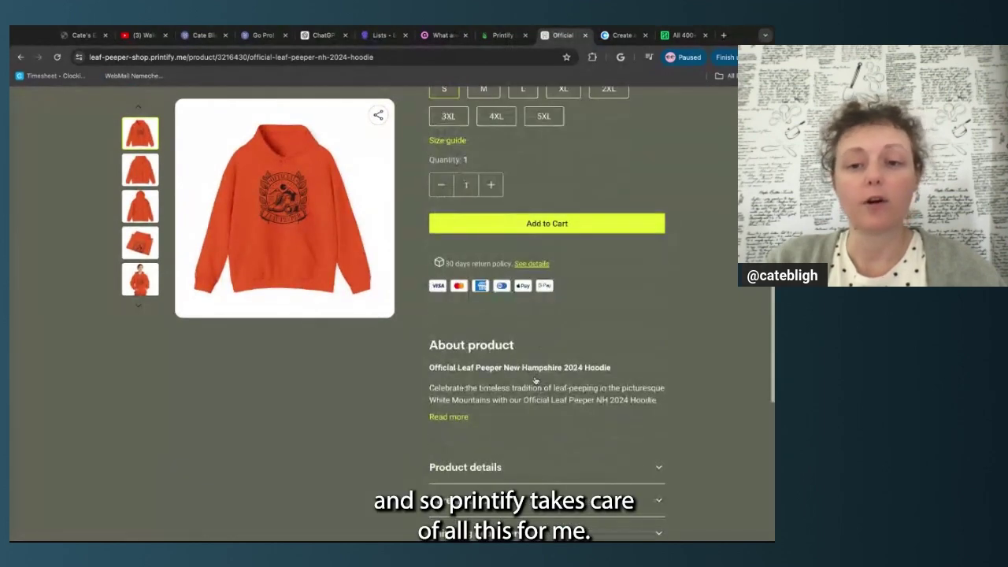
pyautogui.scroll(2, 535, 381)
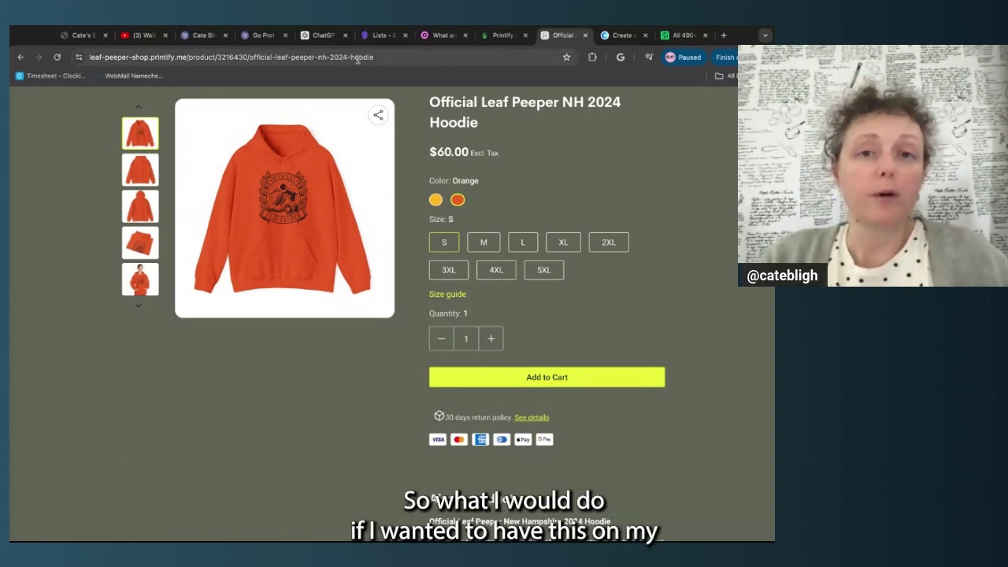
pyautogui.scroll(1, 322, 441)
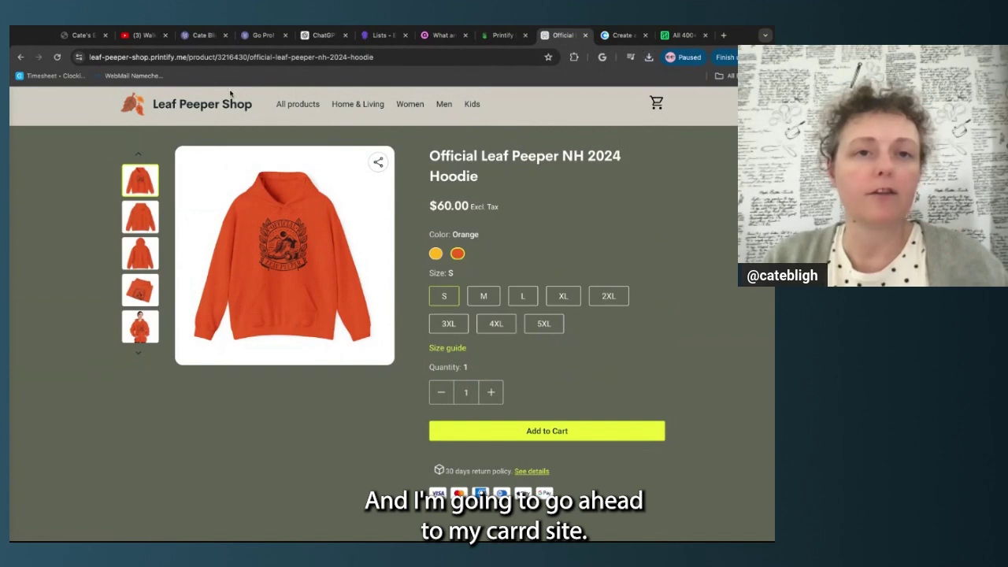
# Copy the hoodie page's address and paste it as the Buy Now button's link
pyautogui.click(202, 36)
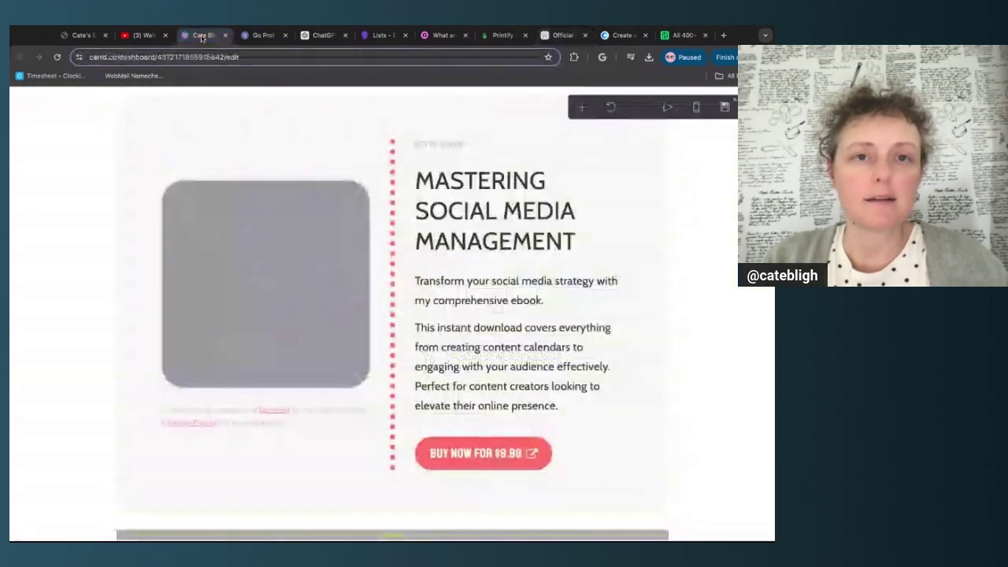
pyautogui.click(563, 36)
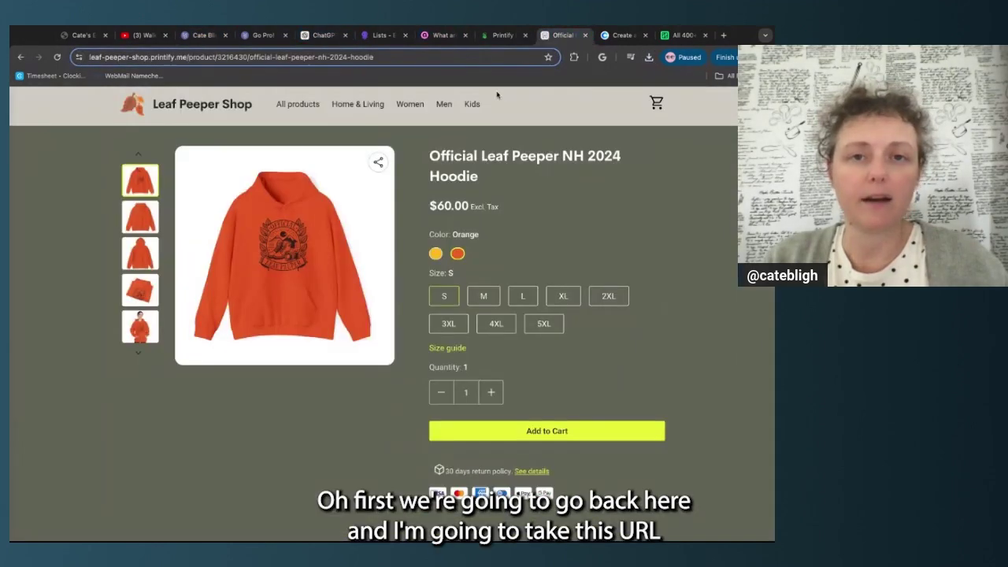
pyautogui.click(478, 55)
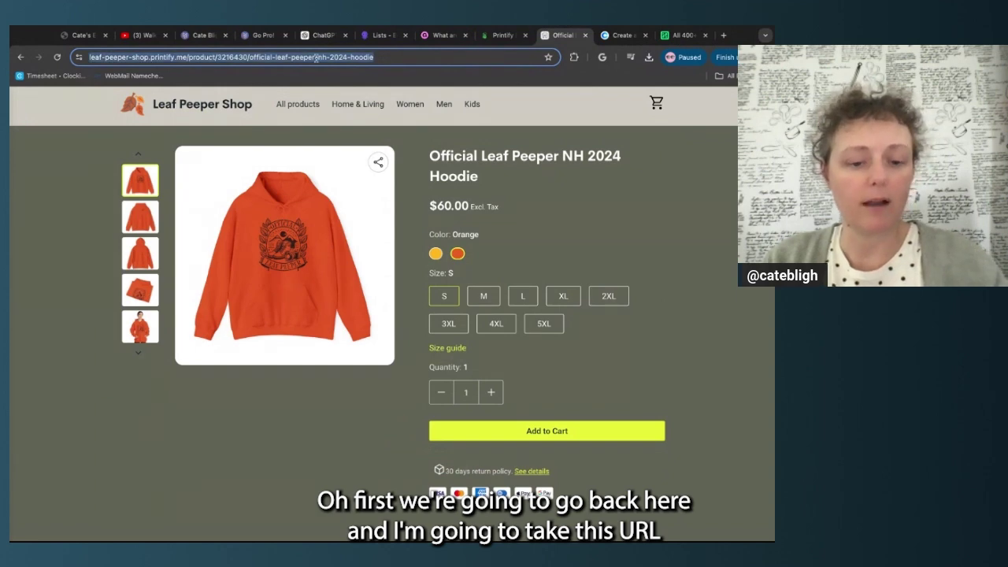
pyautogui.click(203, 36)
pyautogui.scroll(-1, 473, 378)
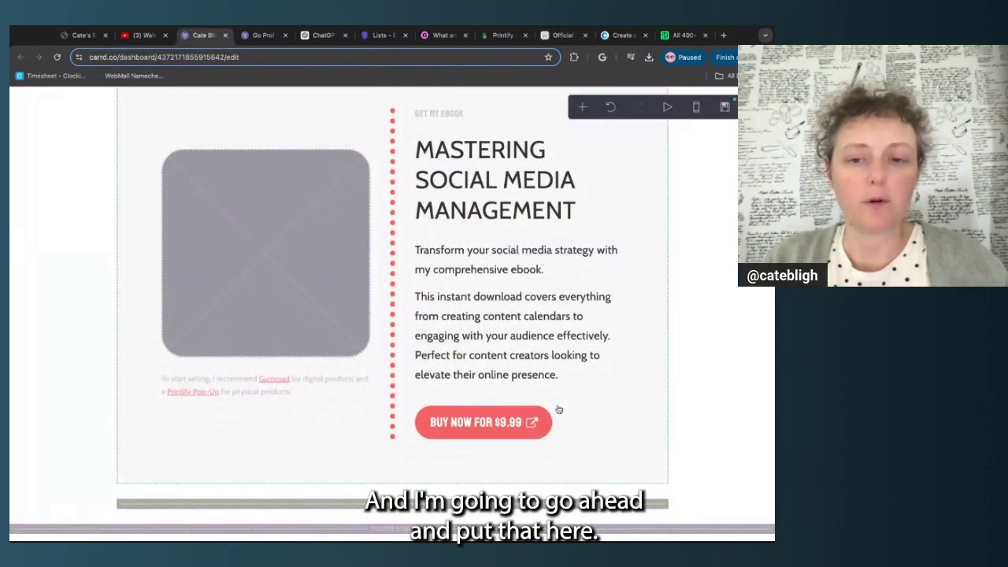
pyautogui.click(565, 428)
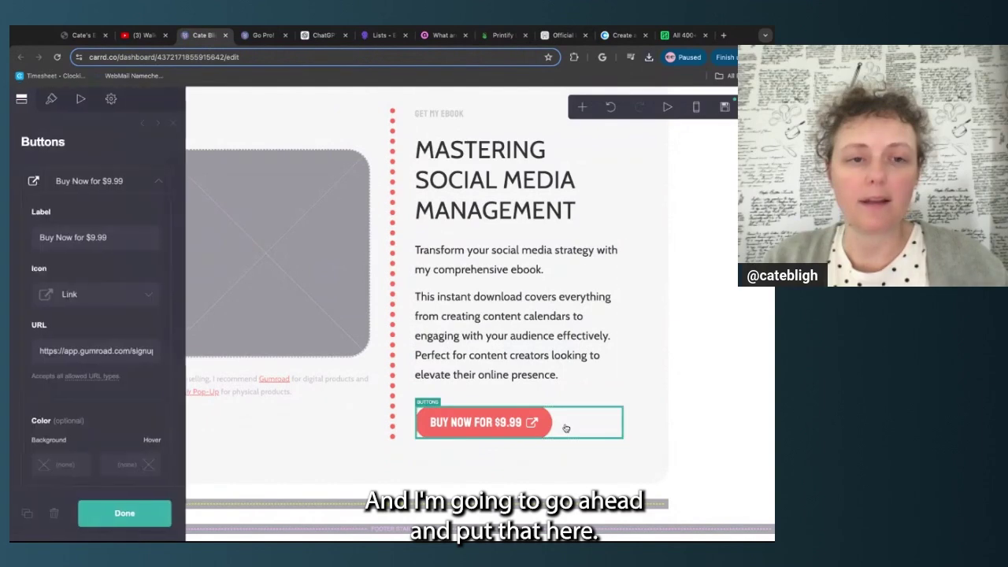
pyautogui.click(41, 351)
pyautogui.hotkey('shift', 'Right')
pyautogui.hotkey('shift', 'Right')
pyautogui.hotkey('shift', 'Right')
pyautogui.hotkey('shift', 'Right')
pyautogui.hotkey('shift', 'Right')
pyautogui.hotkey('shift', 'Right')
pyautogui.hotkey('shift', 'Right')
pyautogui.hotkey('shift', 'Right')
pyautogui.hotkey('shift', 'Right')
pyautogui.hotkey('shift', 'Right')
pyautogui.hotkey('shift', 'Right')
pyautogui.hotkey('shift', 'Right')
pyautogui.hotkey('shift', 'Right')
pyautogui.hotkey('shift', 'Right')
pyautogui.hotkey('shift', 'Right')
pyautogui.hotkey('shift', 'Right')
pyautogui.hotkey('shift', 'Right')
pyautogui.hotkey('shift', 'Right')
pyautogui.hotkey('shift', 'Right')
pyautogui.hotkey('shift', 'Right')
pyautogui.hotkey('shift', 'Left')
pyautogui.hotkey('shift', 'Left')
pyautogui.hotkey('shift', 'Left')
pyautogui.hotkey('shift', 'Left')
pyautogui.hotkey('shift', 'Left')
pyautogui.hotkey('shift', 'Left')
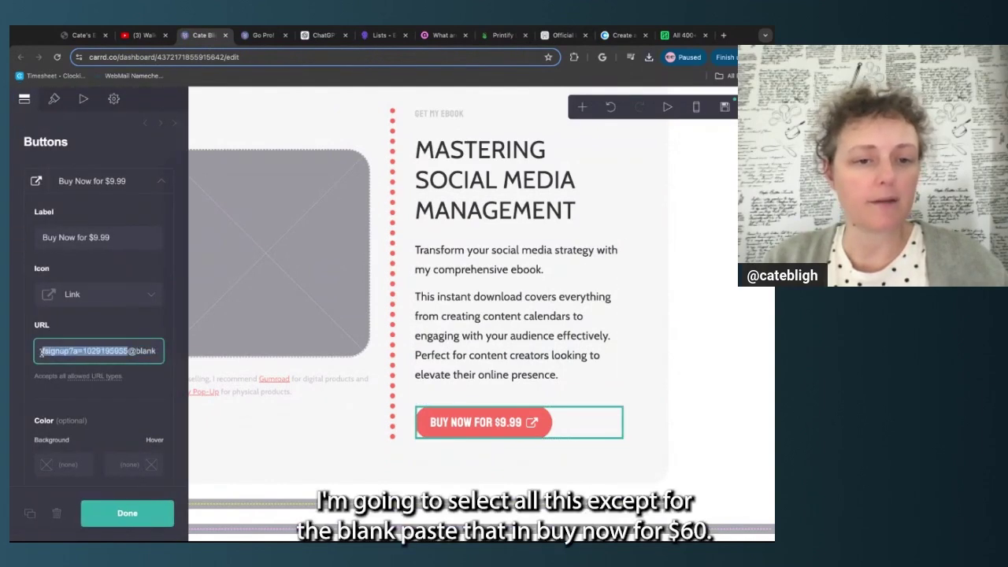
pyautogui.hotkey('ctrl', 'v')
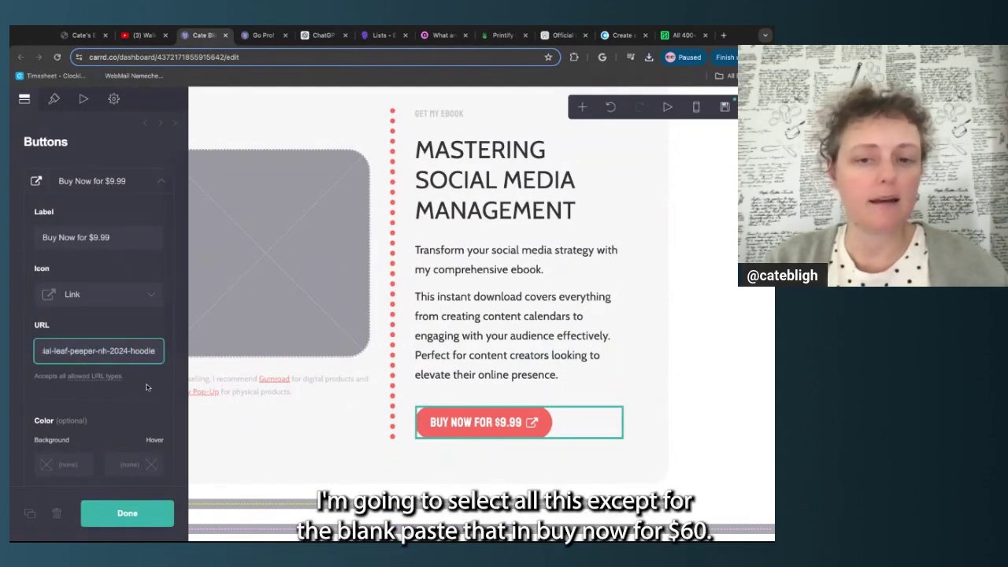
# Change the button label to 'Shop Hoodies' and finish editing the button
pyautogui.doubleClick(92, 237)
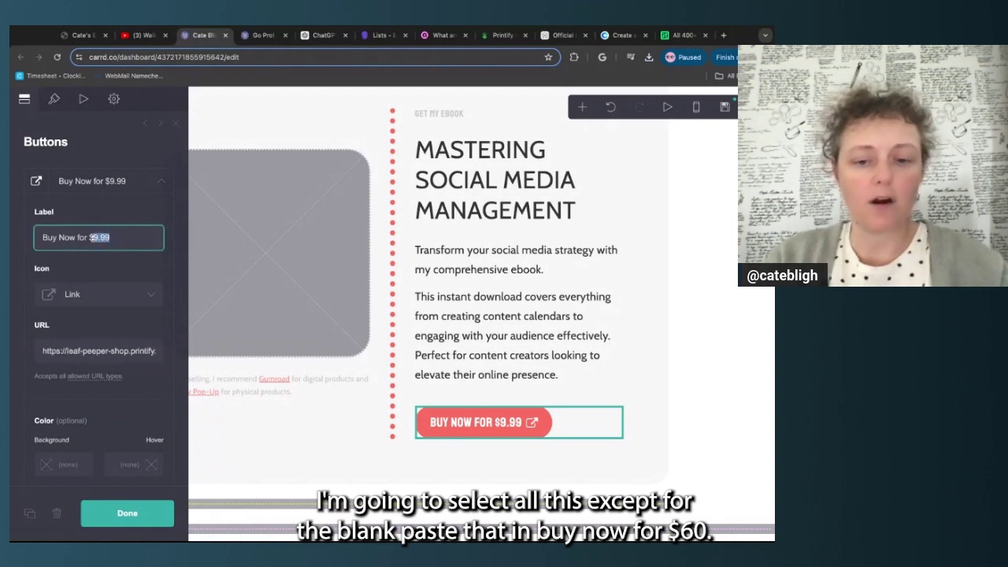
pyautogui.write('60')
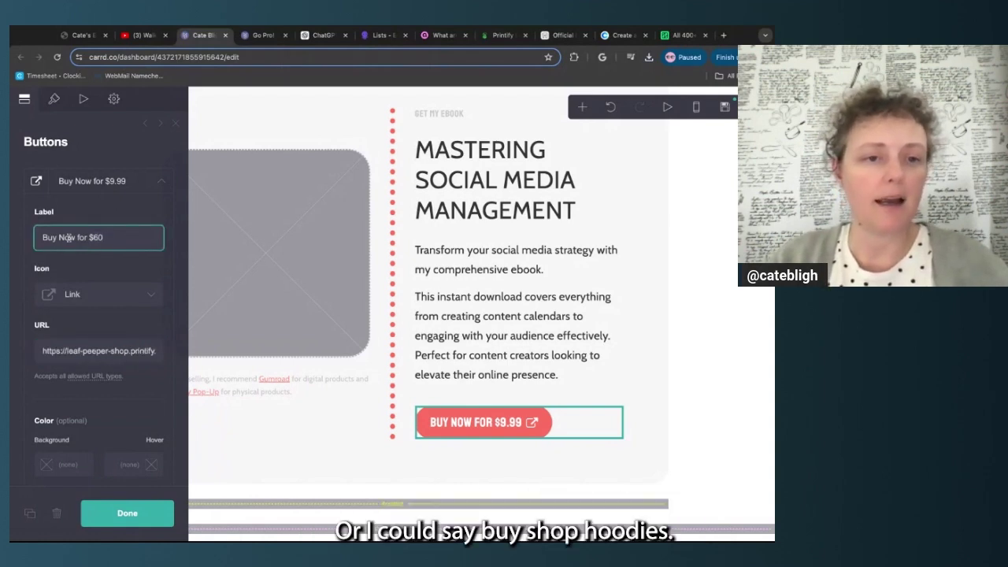
pyautogui.click(43, 237)
pyautogui.hotkey('shift', 'Right')
pyautogui.hotkey('shift', 'Right')
pyautogui.hotkey('shift', 'Right')
pyautogui.hotkey('shift', 'Right')
pyautogui.hotkey('shift', 'Right')
pyautogui.hotkey('shift', 'Right')
pyautogui.hotkey('shift', 'Right')
pyautogui.hotkey('shift', 'Right')
pyautogui.hotkey('shift', 'Right')
pyautogui.hotkey('shift', 'Right')
pyautogui.hotkey('shift', 'Right')
pyautogui.hotkey('shift', 'Right')
pyautogui.hotkey('shift', 'Right')
pyautogui.hotkey('shift', 'Right')
pyautogui.hotkey('shift', 'Right')
pyautogui.write('Shop Hood')
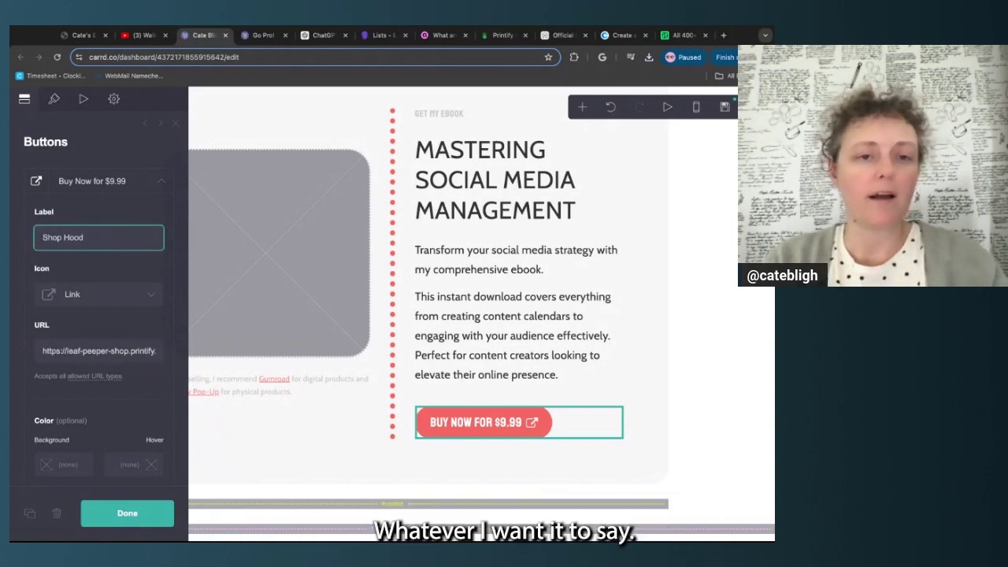
pyautogui.click(153, 272)
pyautogui.scroll(-1, 153, 272)
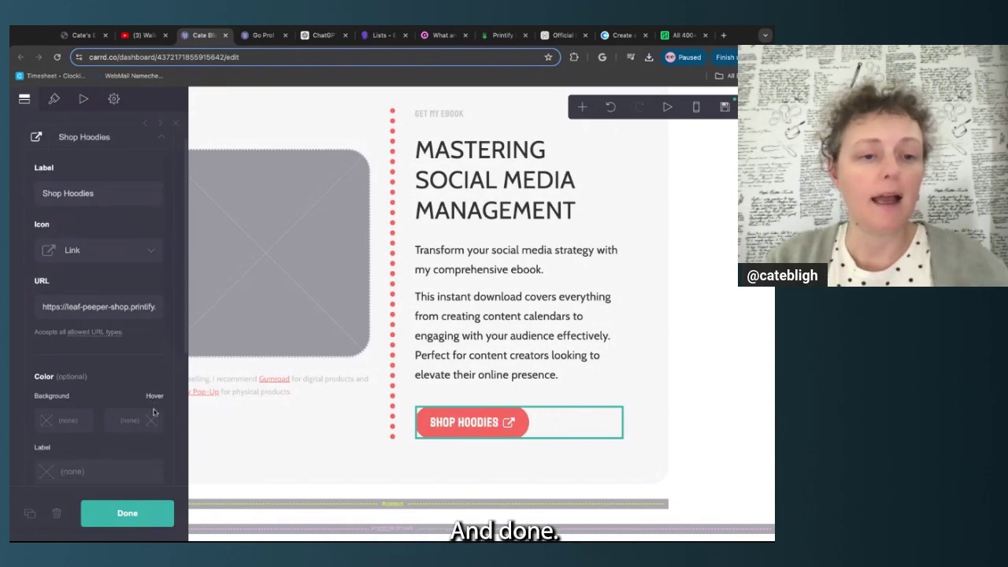
pyautogui.click(153, 519)
# Fill the empty image placeholder with the Printify hoodie picture, cropped to show the whole hoodie
pyautogui.click(274, 264)
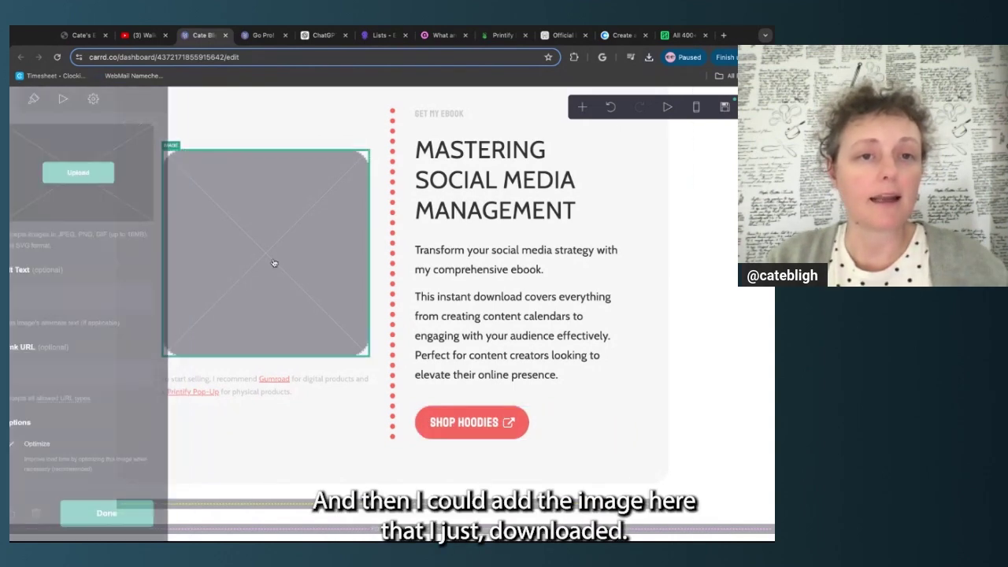
pyautogui.click(107, 179)
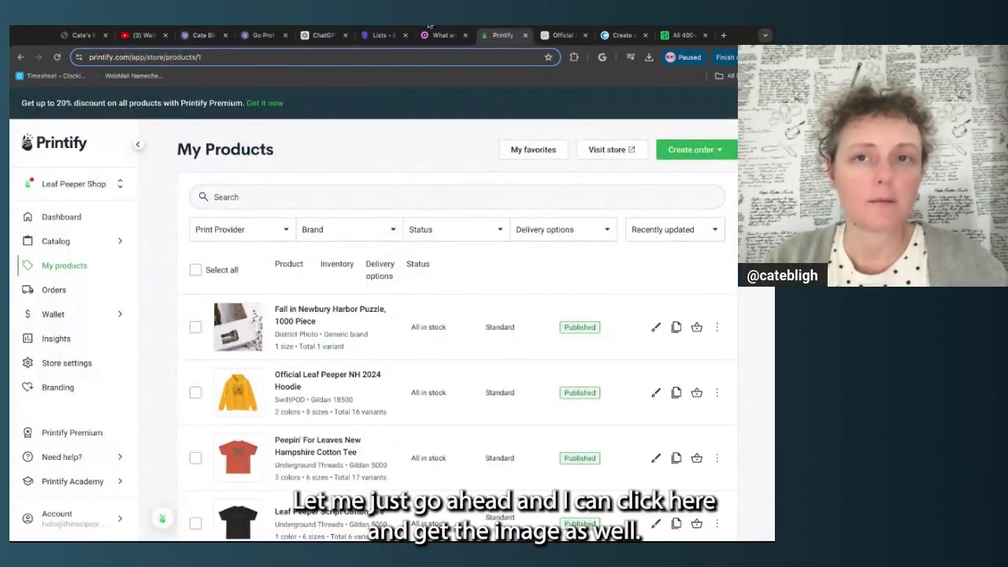
pyautogui.click(237, 394)
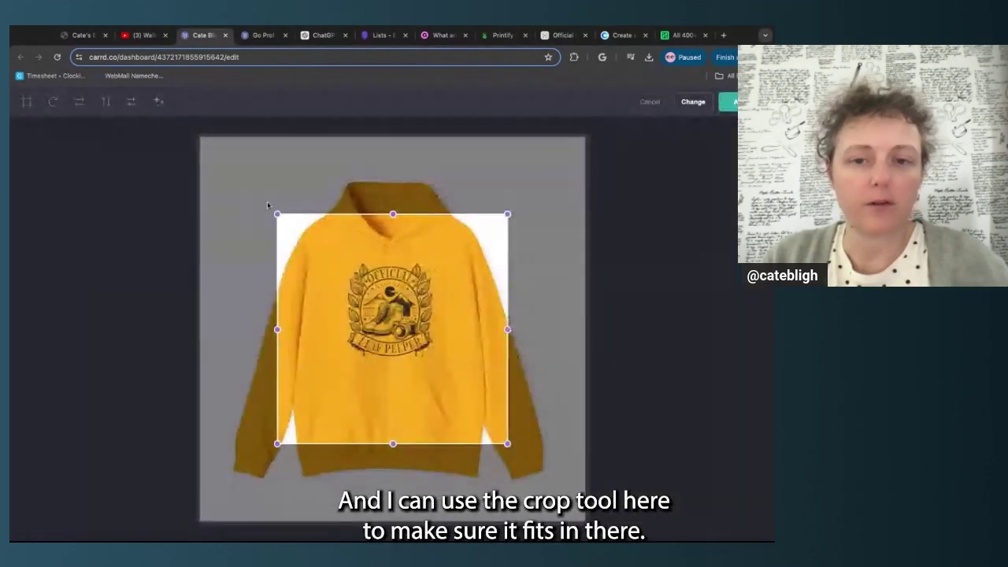
pyautogui.moveTo(267, 201); pyautogui.dragTo(260, 173)
pyautogui.moveTo(507, 444); pyautogui.dragTo(585, 522)
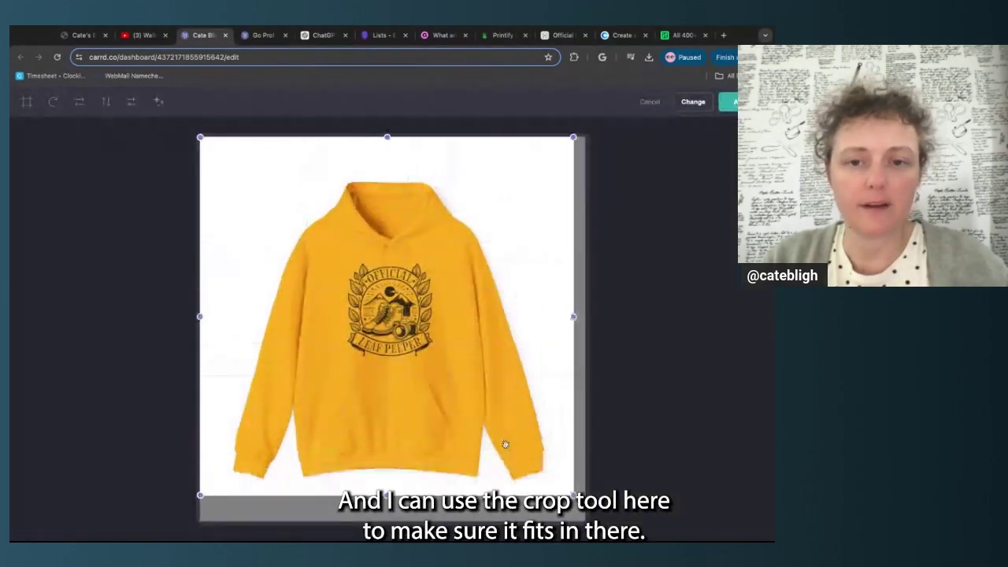
pyautogui.click(732, 104)
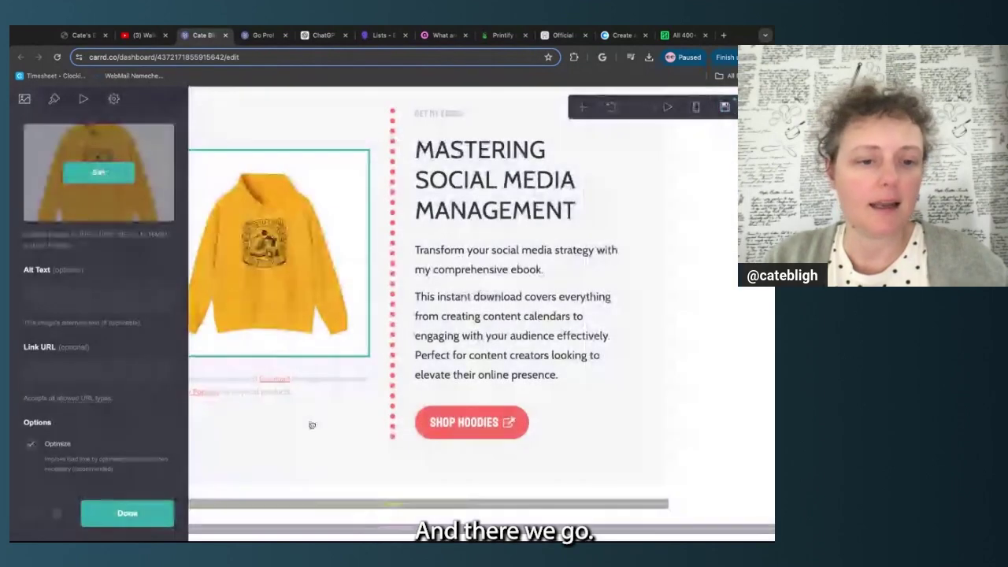
# Paste the hoodie page address as the image's link and close its settings
pyautogui.click(117, 371)
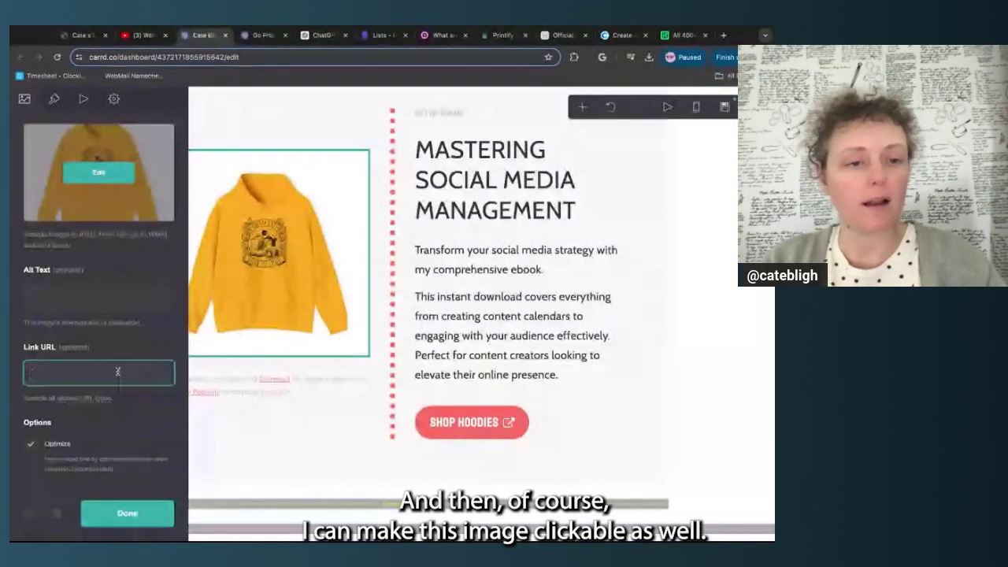
pyautogui.hotkey('ctrl', 'v')
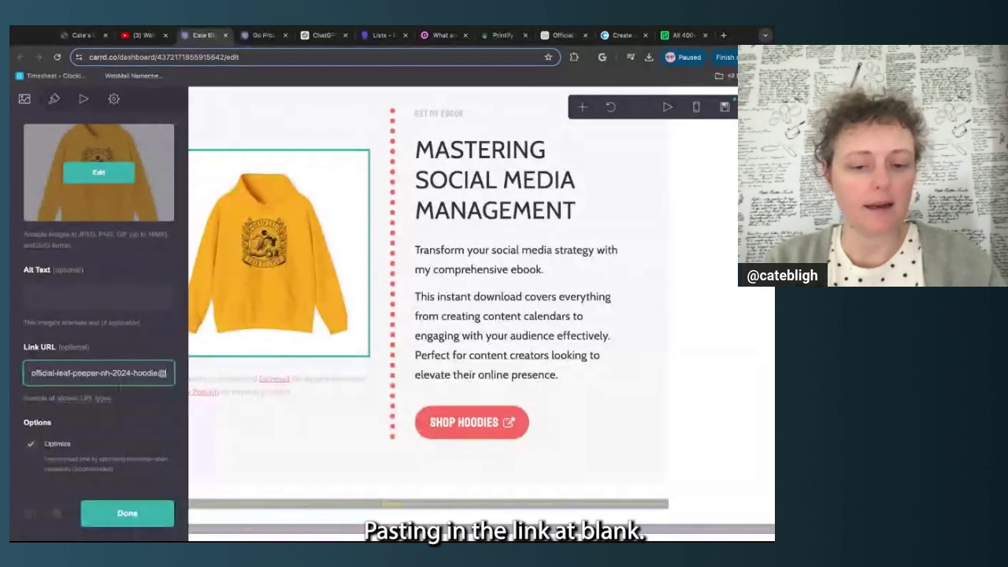
pyautogui.click(141, 520)
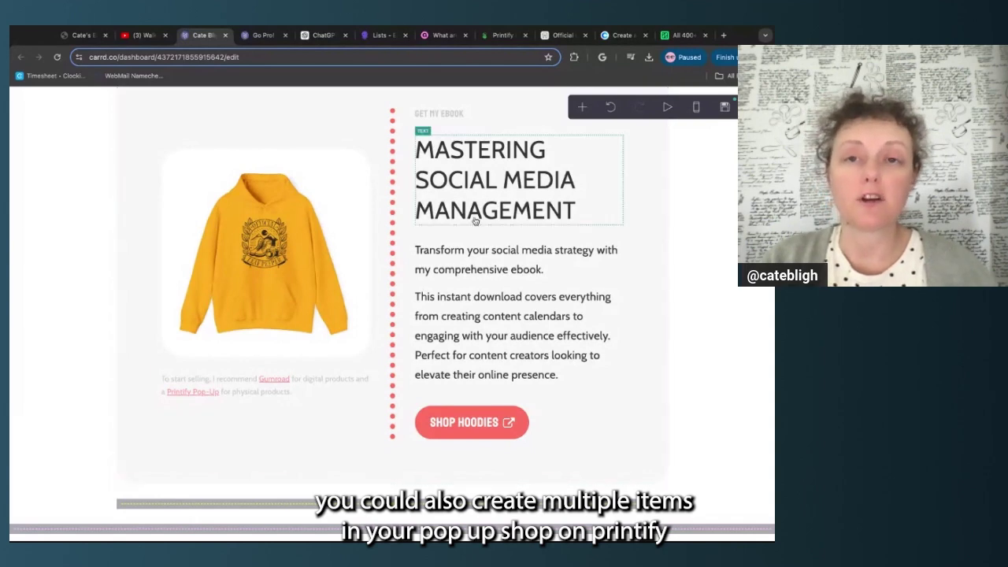
# Browse the Leaf Peeper Shop's All products grid, then return to the Carrd editor
pyautogui.click(501, 35)
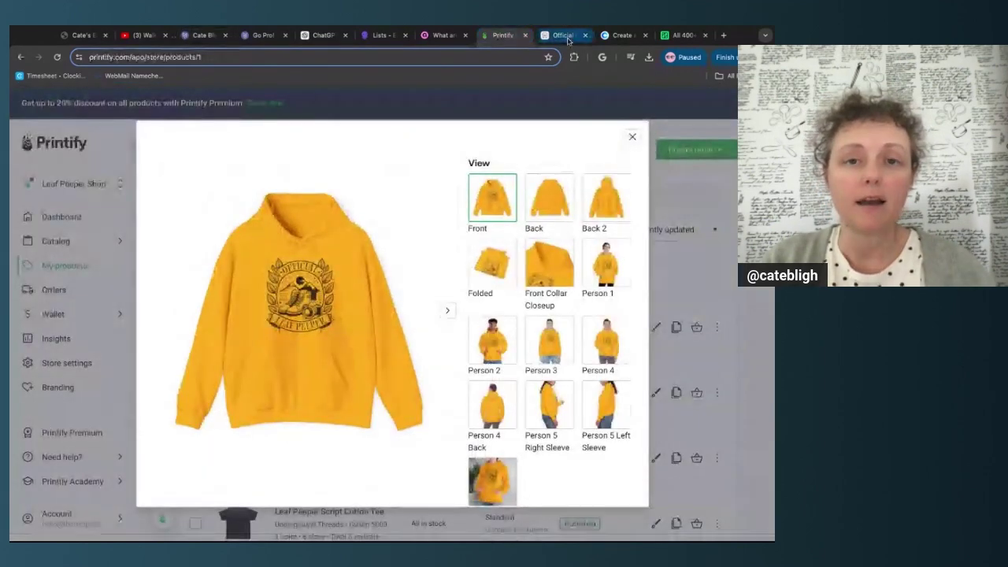
pyautogui.click(563, 35)
pyautogui.click(307, 103)
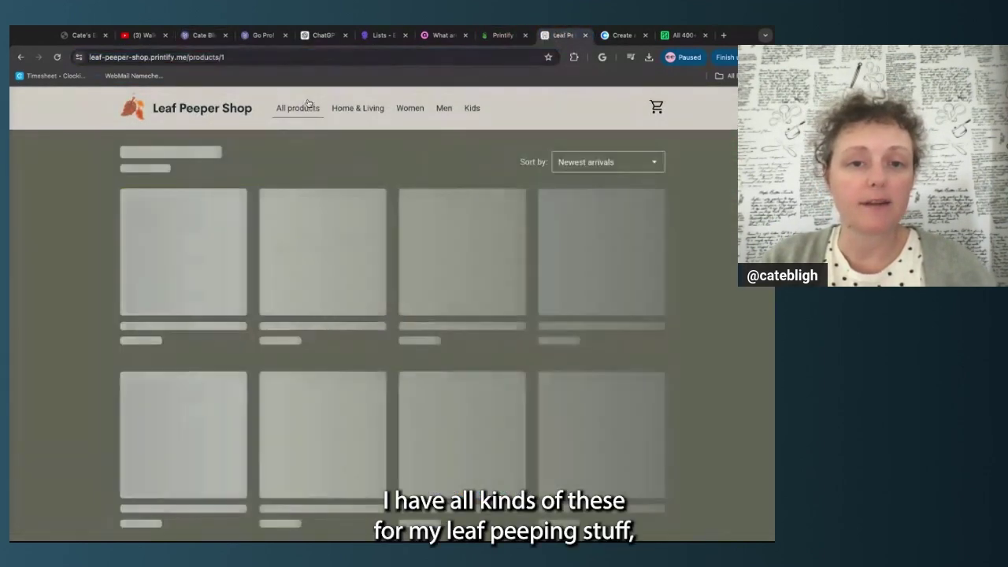
pyautogui.scroll(-3, 71, 330)
pyautogui.scroll(-2, 71, 329)
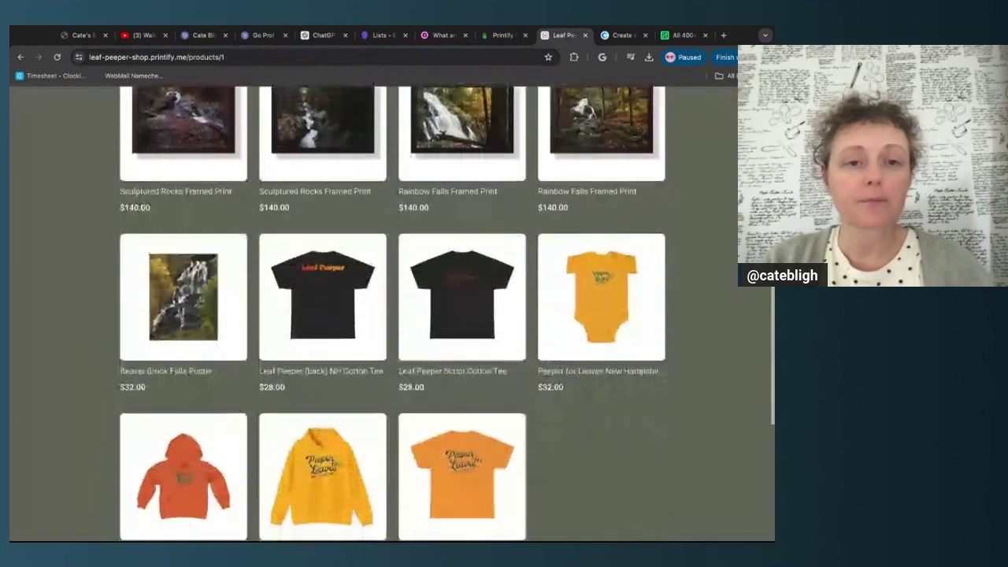
pyautogui.scroll(5, 71, 329)
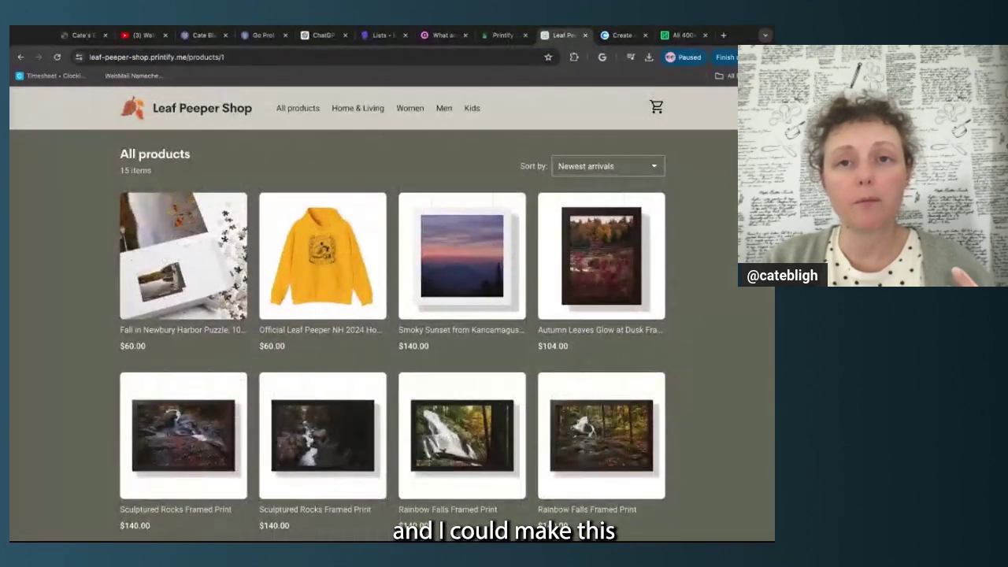
pyautogui.click(203, 36)
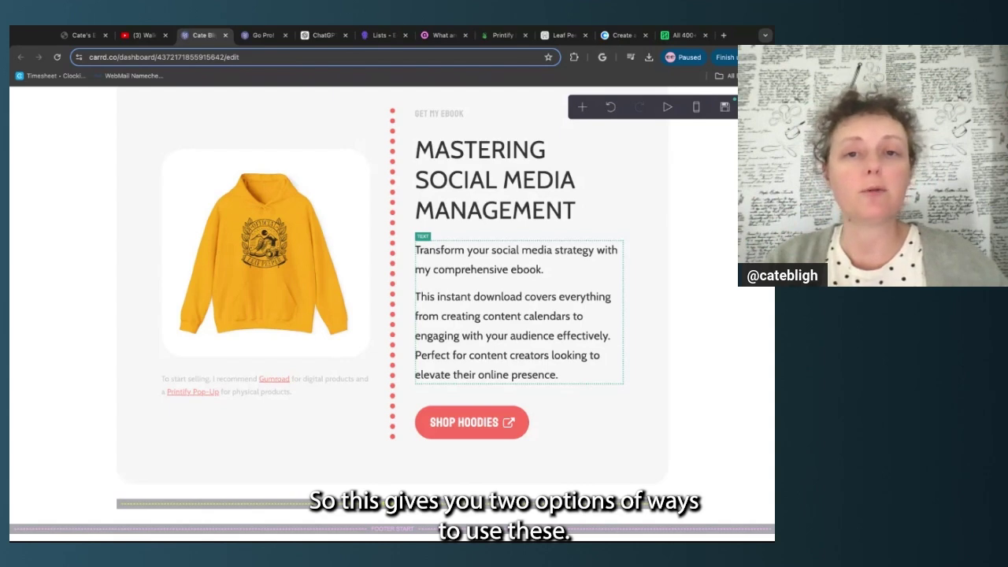
pyautogui.scroll(1, 392, 315)
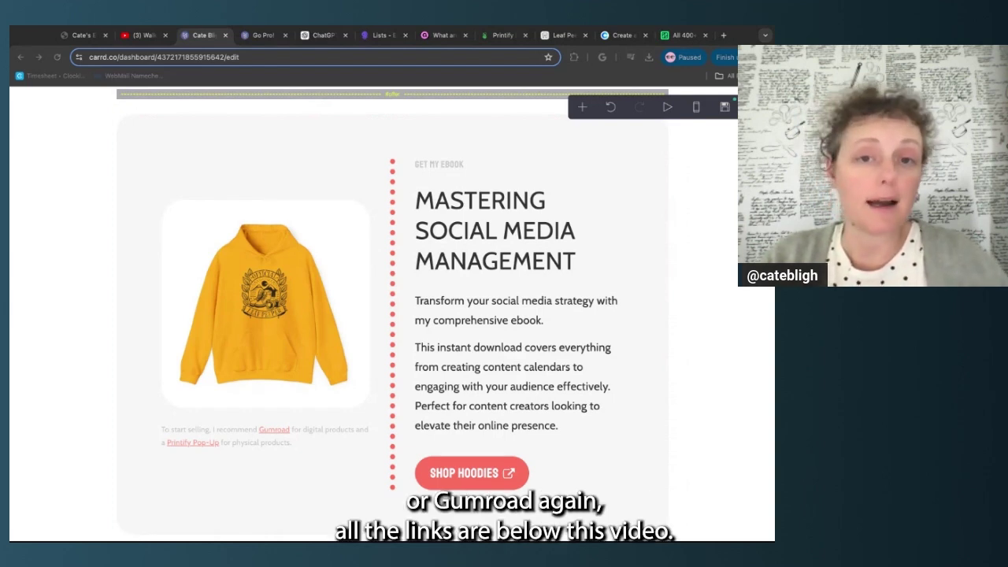
pyautogui.scroll(-3, 358, 434)
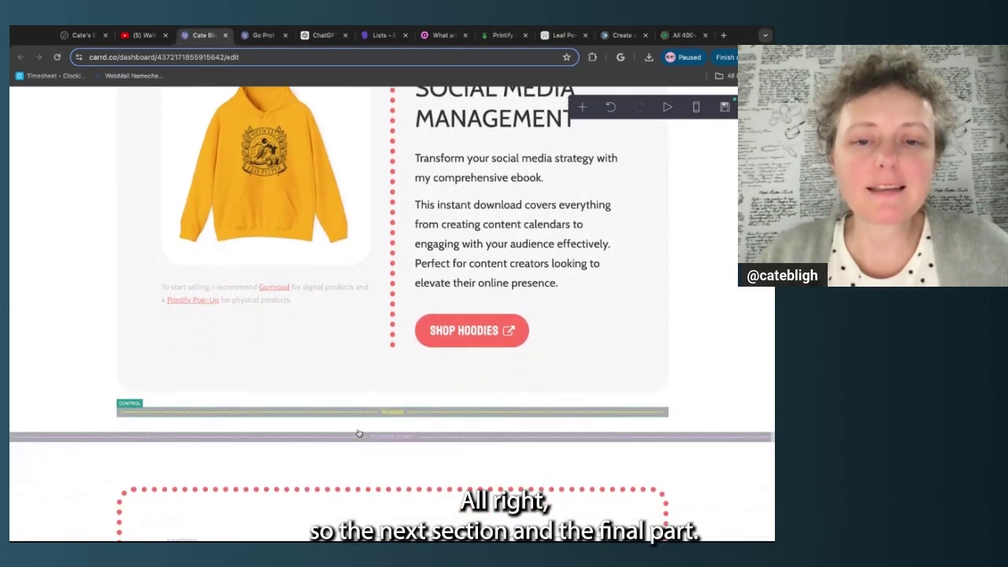
pyautogui.scroll(-1, 360, 434)
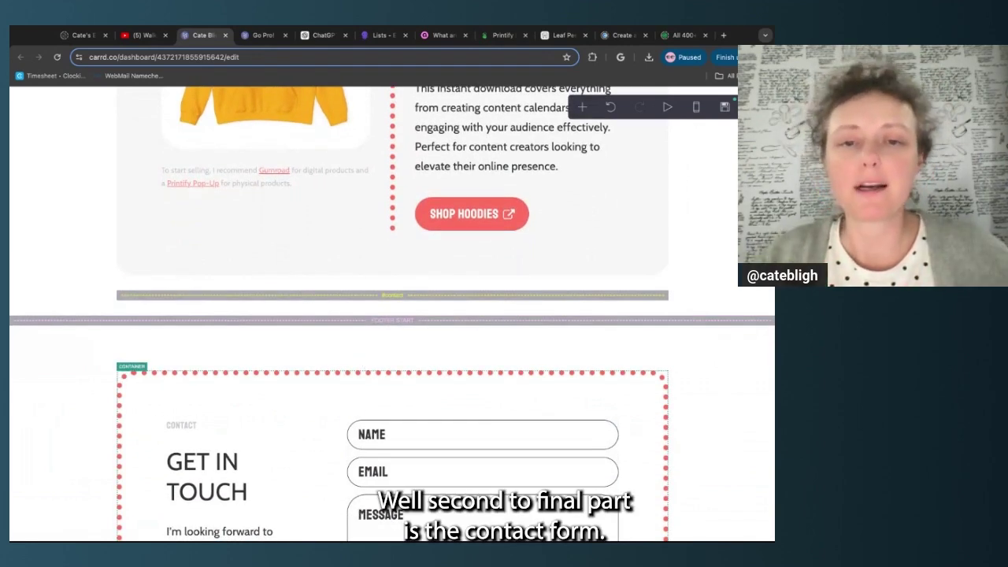
pyautogui.scroll(-2, 408, 302)
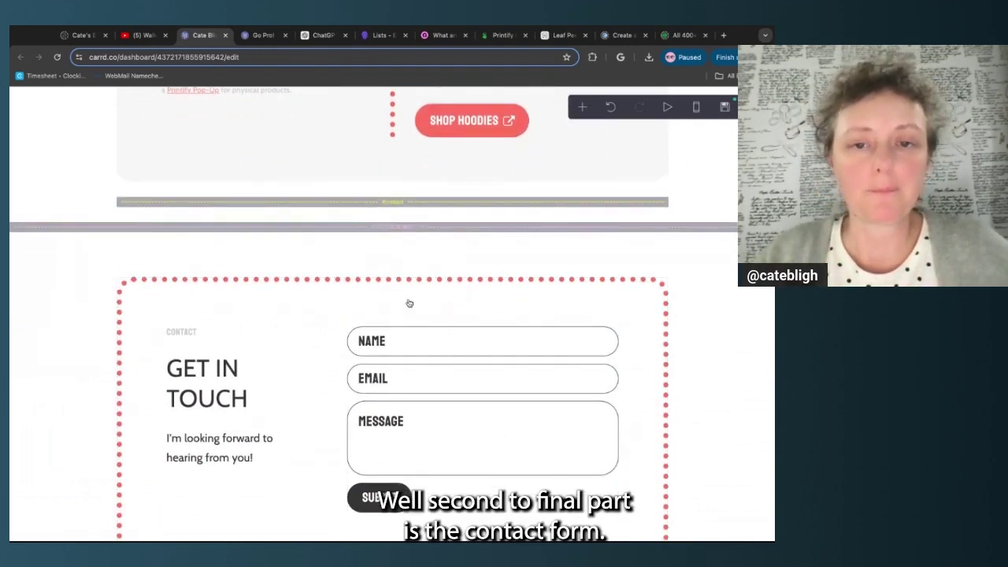
pyautogui.scroll(1, 453, 240)
pyautogui.click(455, 218)
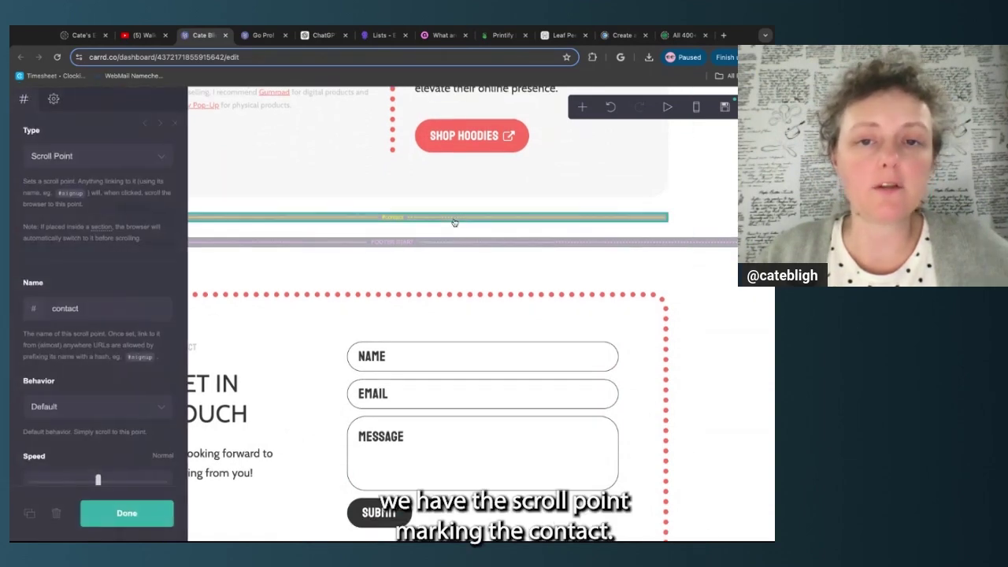
pyautogui.doubleClick(51, 313)
pyautogui.click(290, 241)
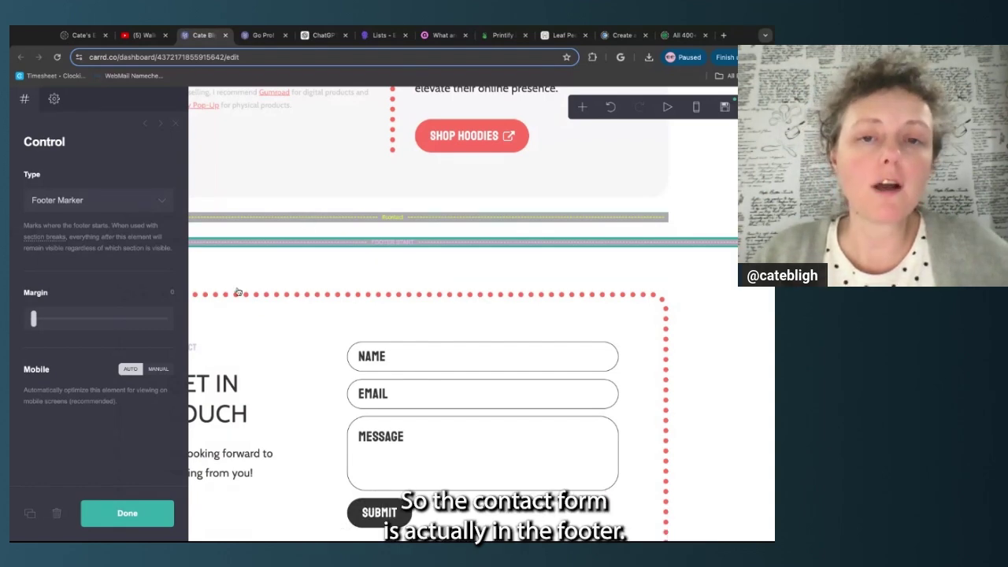
pyautogui.click(135, 513)
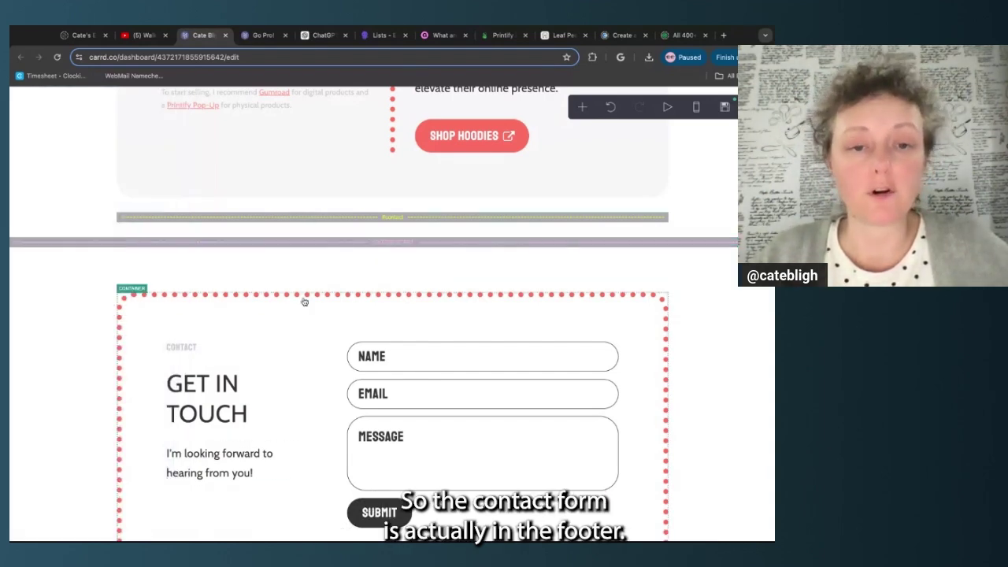
pyautogui.scroll(-1, 304, 299)
pyautogui.scroll(-2, 304, 302)
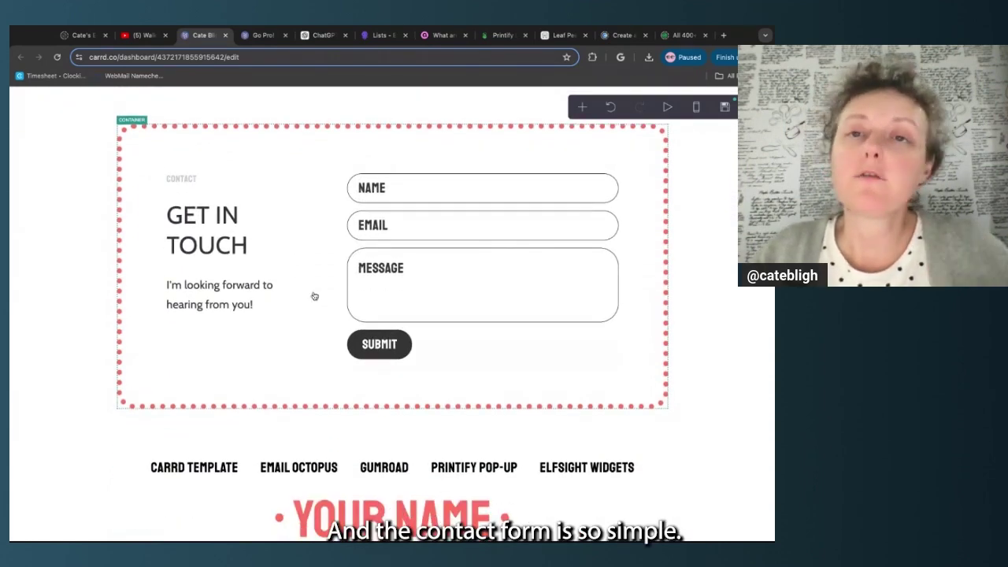
# Add an empty recipient email entry to the contact form and review its On Completion setting
pyautogui.click(388, 272)
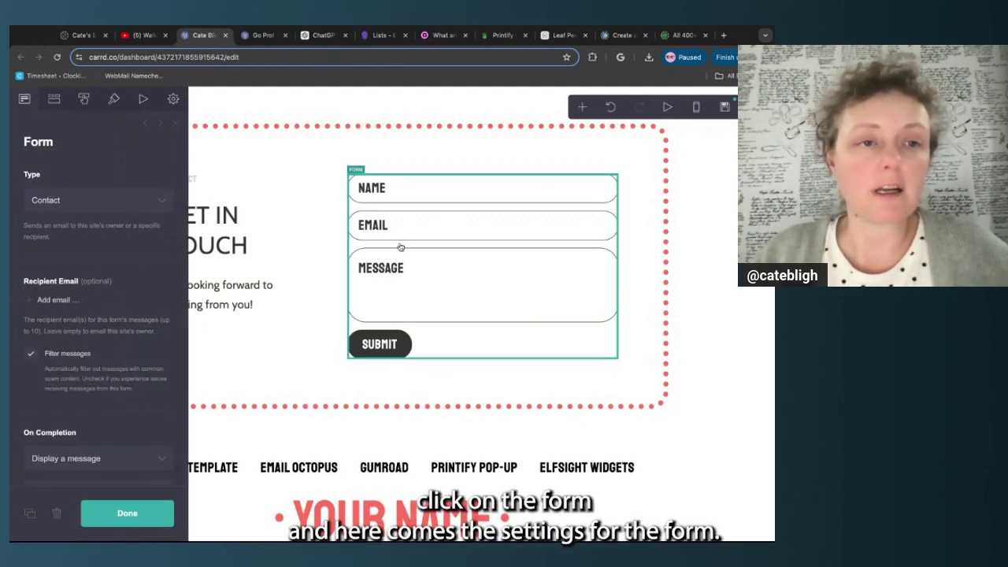
pyautogui.click(55, 303)
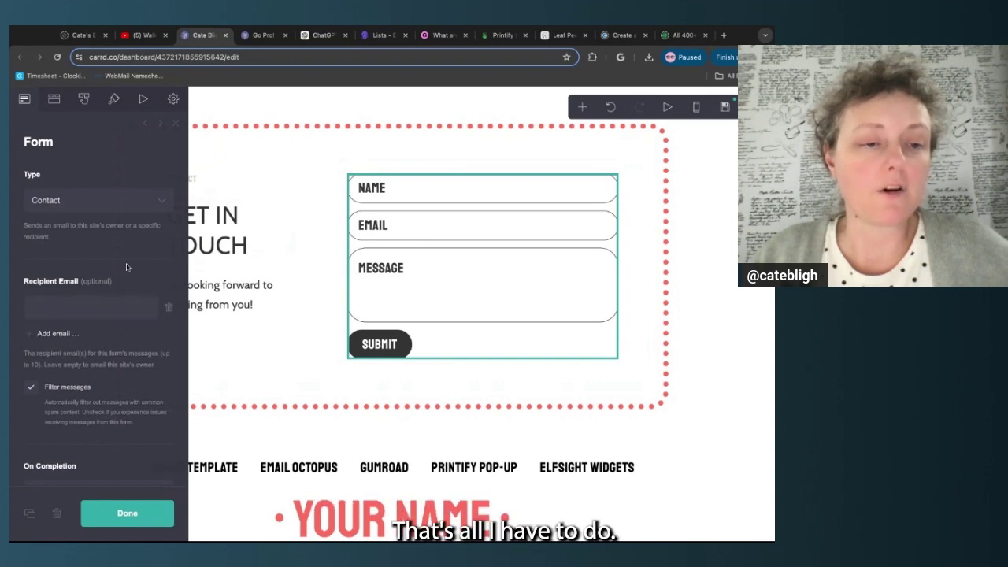
pyautogui.scroll(-1, 126, 268)
pyautogui.scroll(-3, 126, 268)
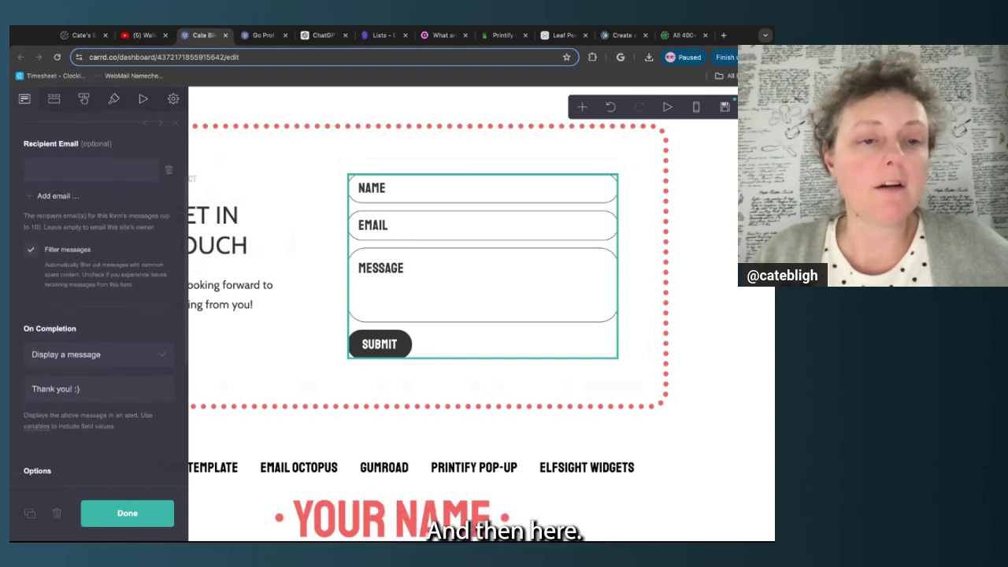
pyautogui.click(92, 270)
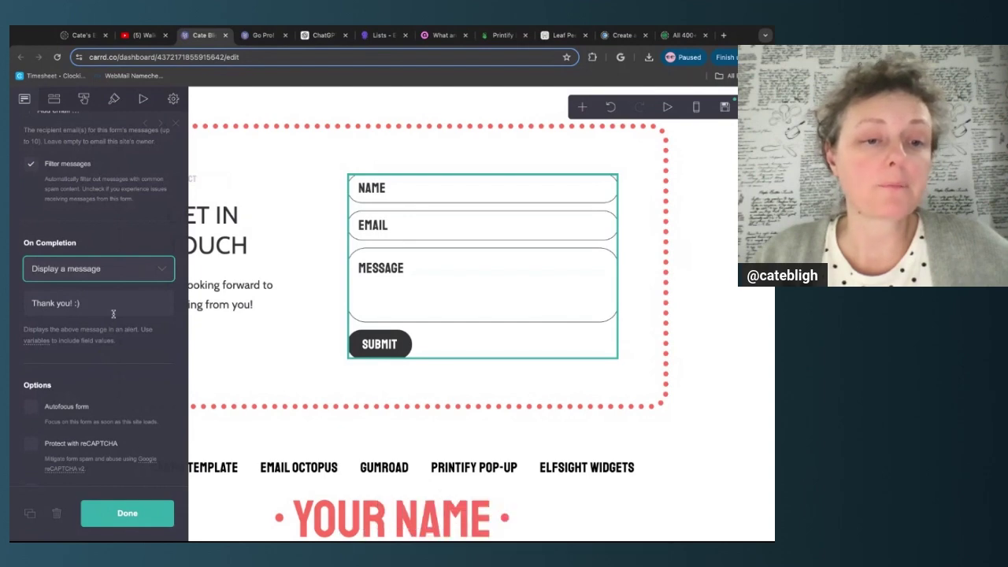
pyautogui.scroll(5, 112, 301)
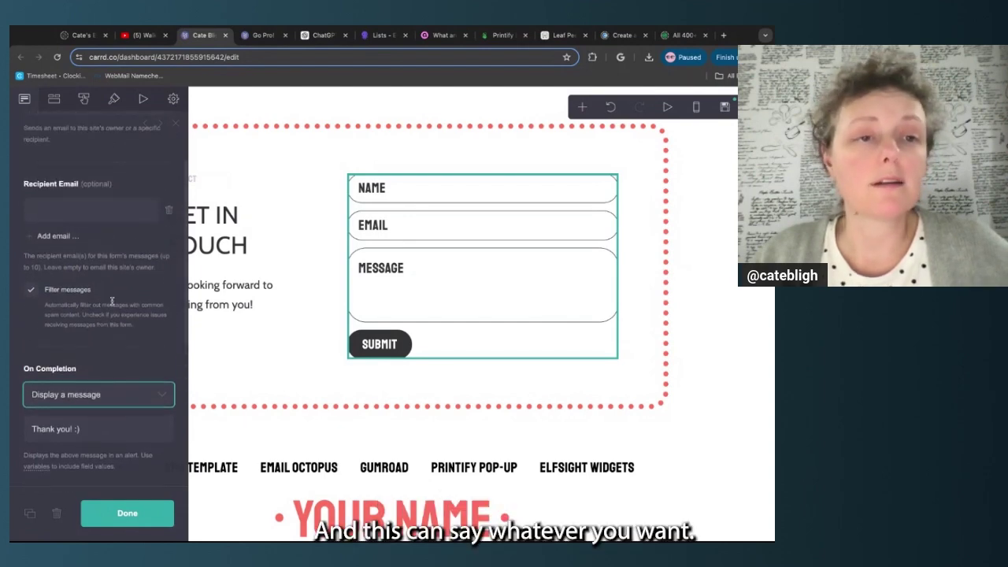
pyautogui.click(103, 292)
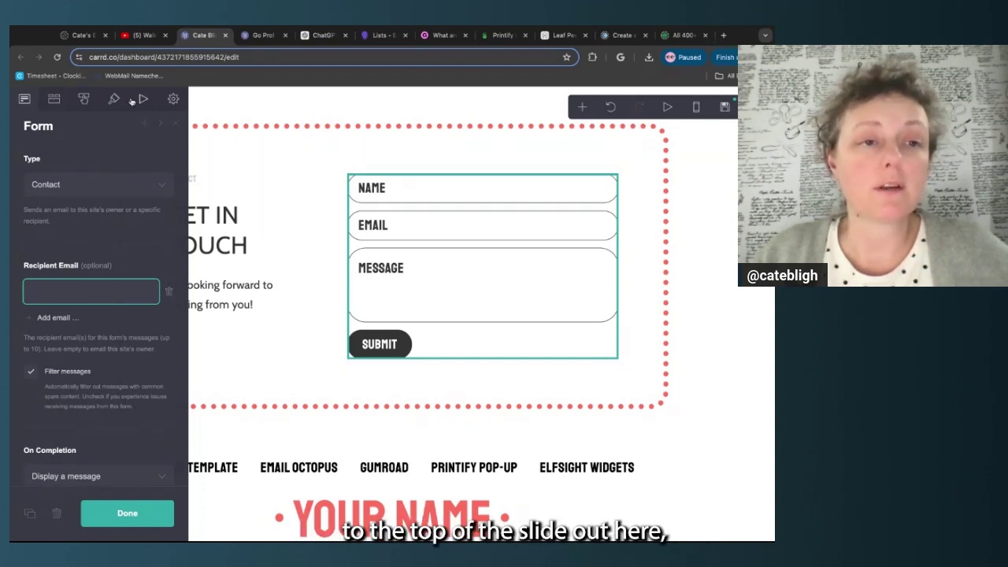
pyautogui.click(54, 100)
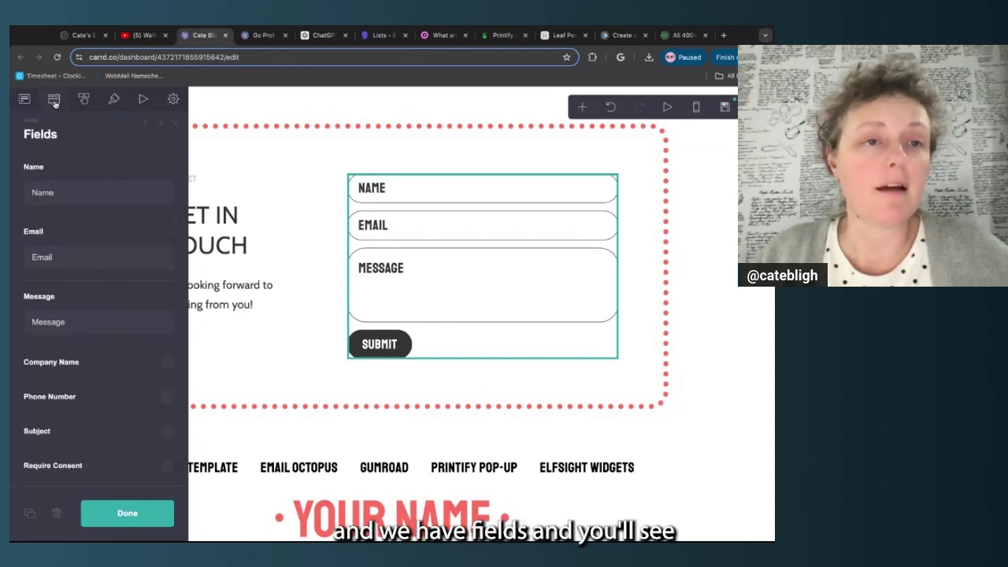
pyautogui.scroll(-1, 85, 166)
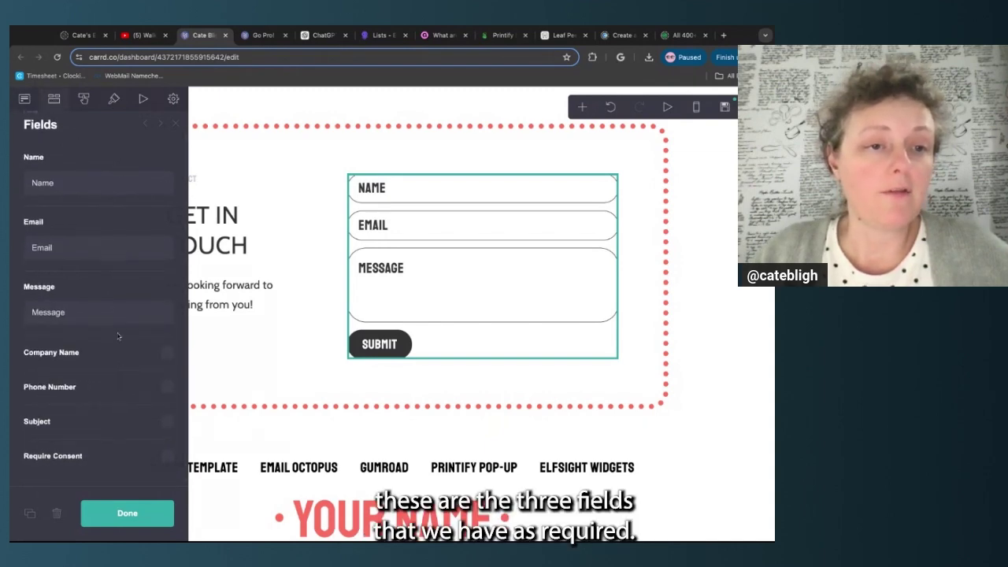
pyautogui.scroll(-1, 118, 339)
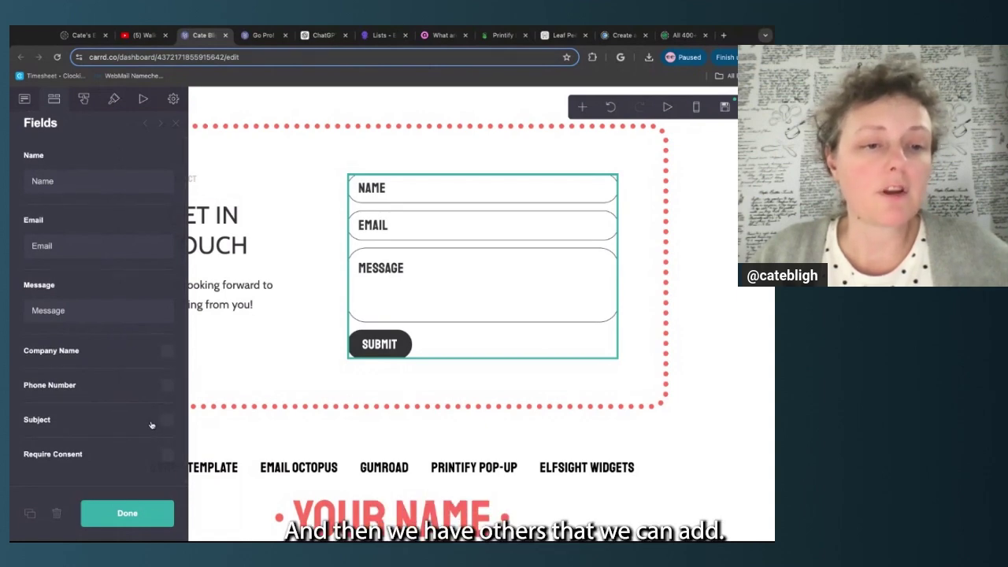
pyautogui.click(167, 351)
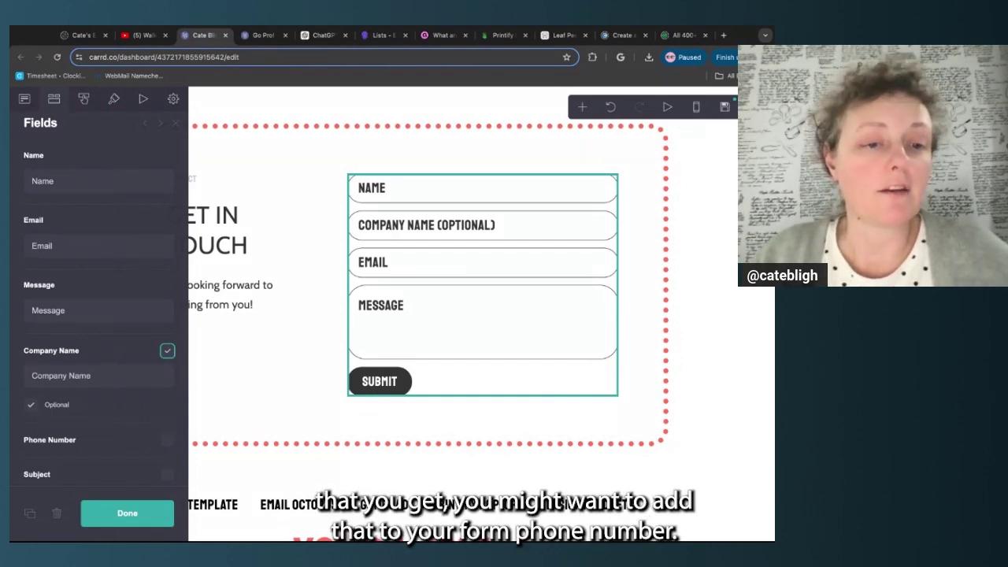
pyautogui.click(167, 351)
pyautogui.click(167, 385)
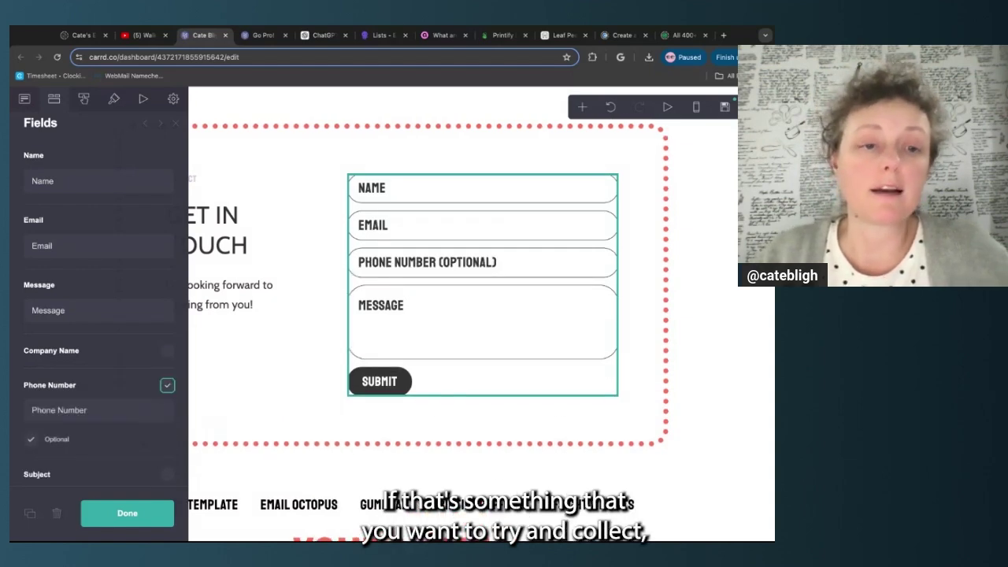
pyautogui.click(167, 385)
pyautogui.click(167, 421)
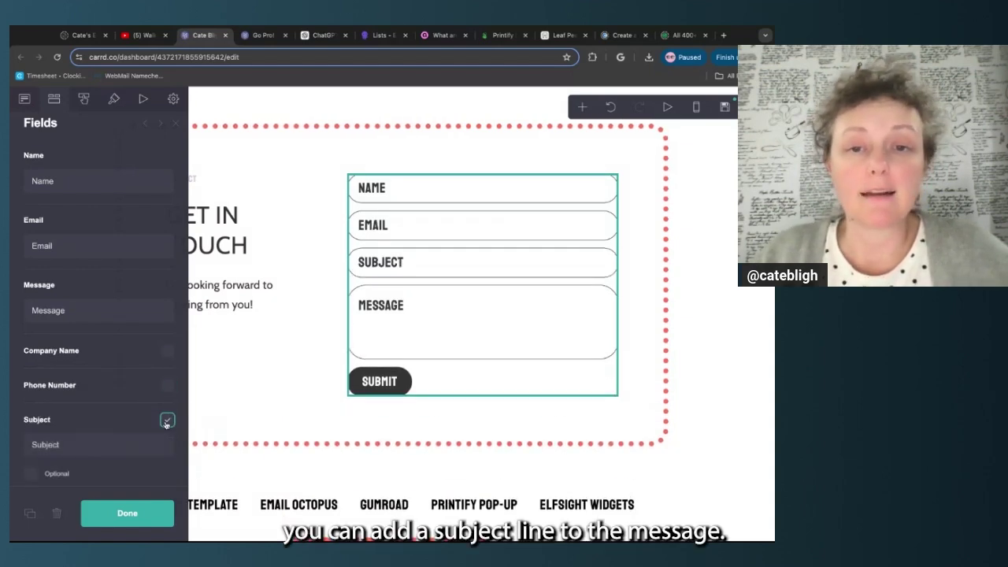
pyautogui.click(167, 421)
pyautogui.click(167, 454)
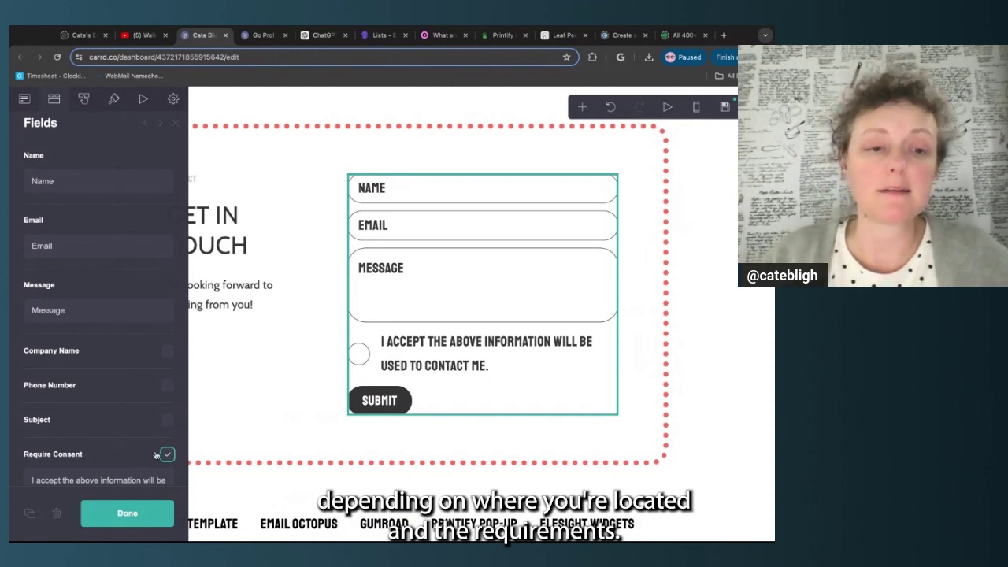
pyautogui.scroll(-2, 162, 459)
pyautogui.click(167, 407)
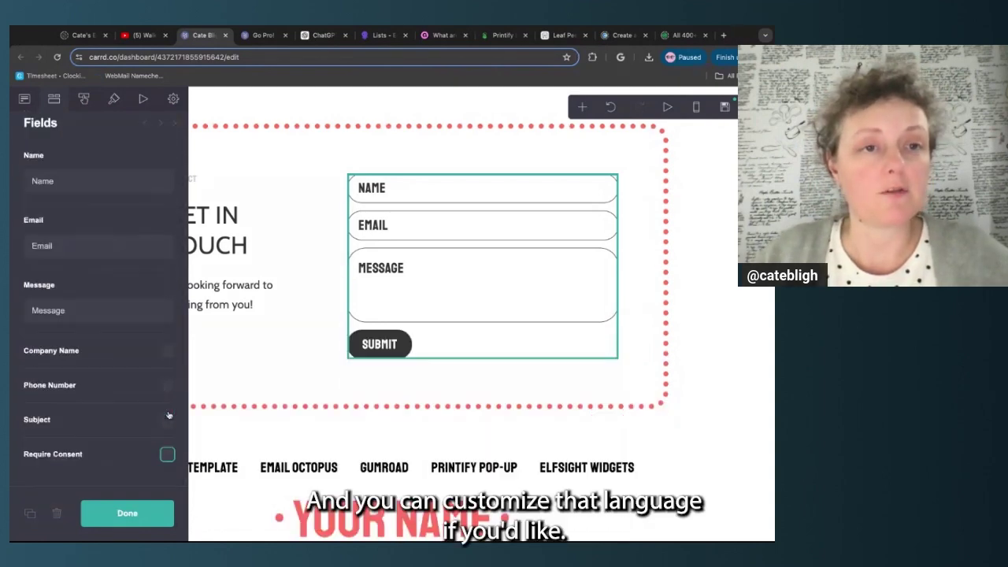
pyautogui.scroll(2, 155, 358)
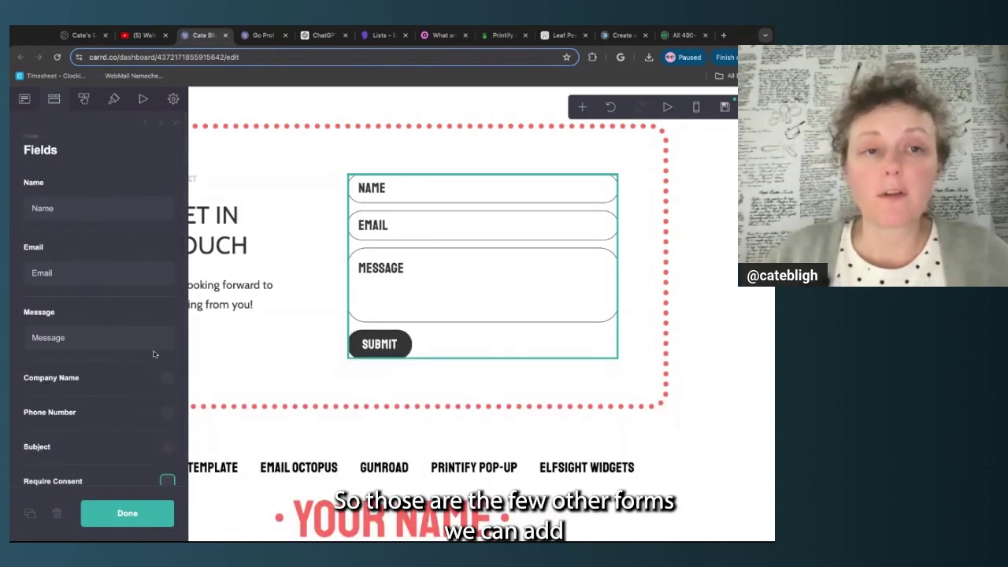
# Check the form's Submit button label, return to Fields, and close the form settings
pyautogui.click(87, 107)
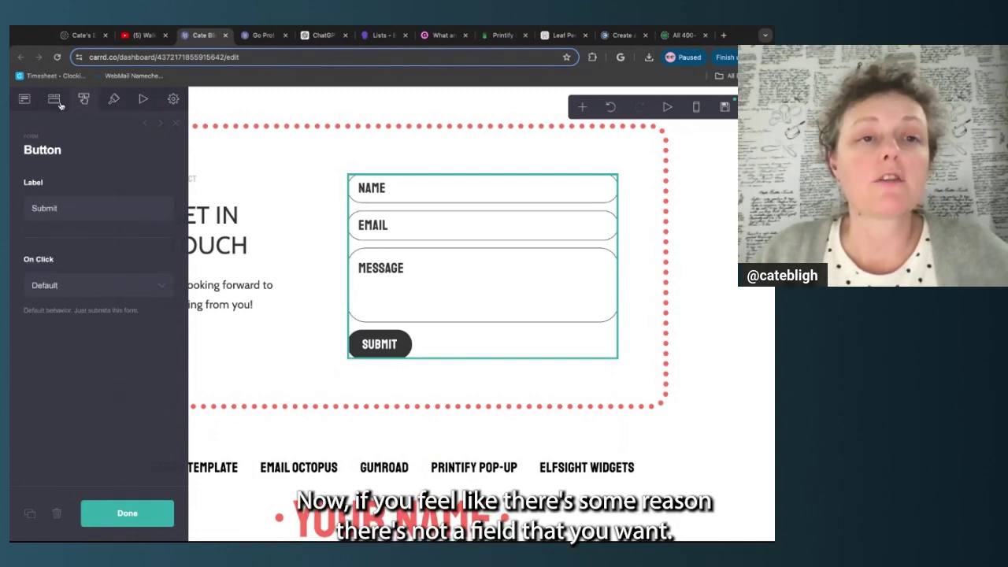
pyautogui.click(54, 99)
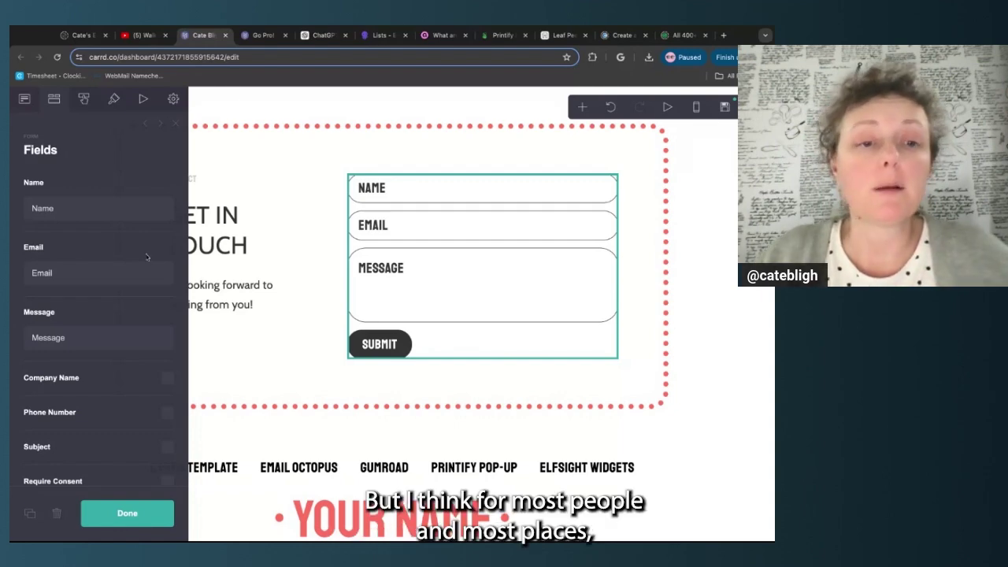
pyautogui.click(150, 517)
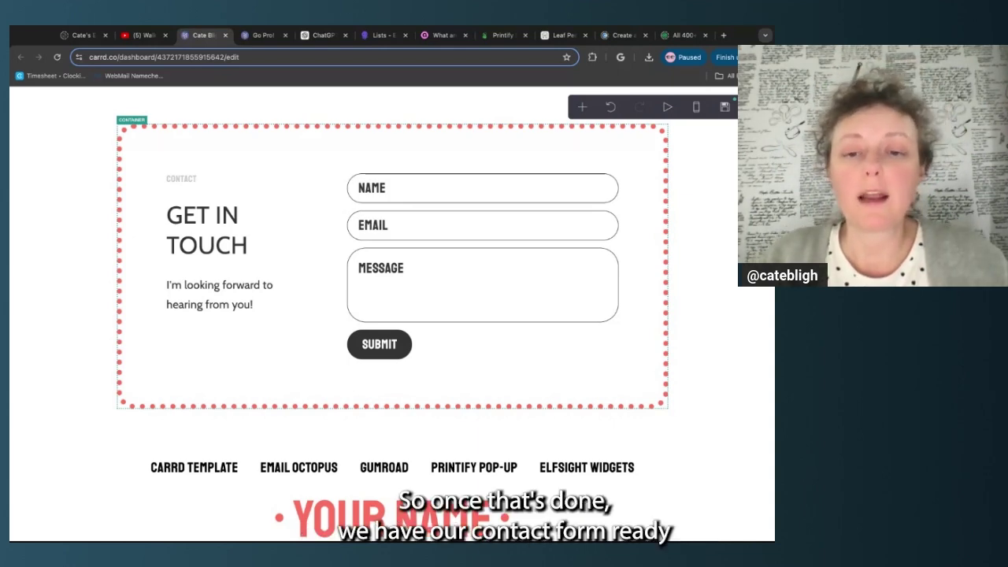
# Scroll back up to the header's navigation links
pyautogui.scroll(-3, 305, 363)
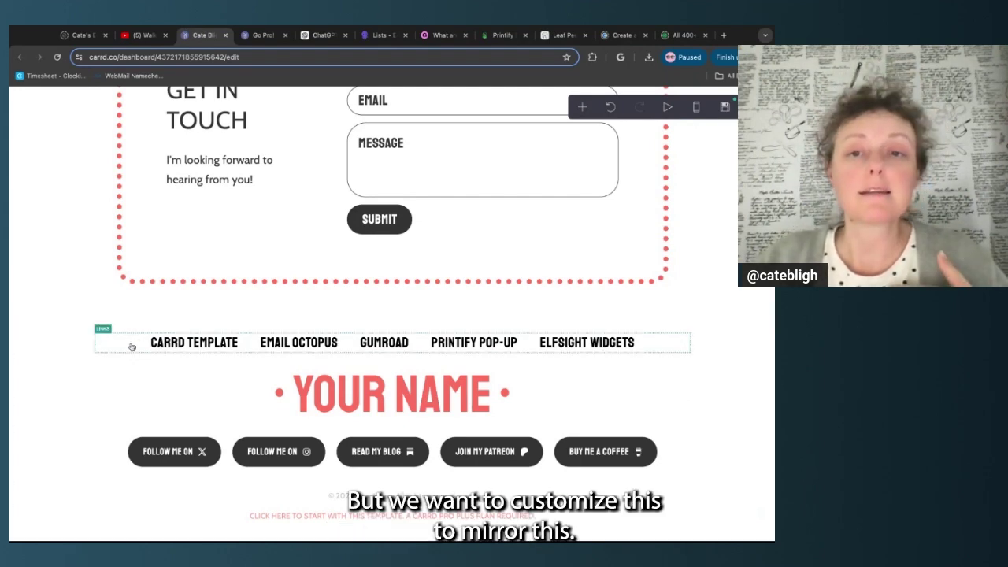
pyautogui.scroll(15, 130, 345)
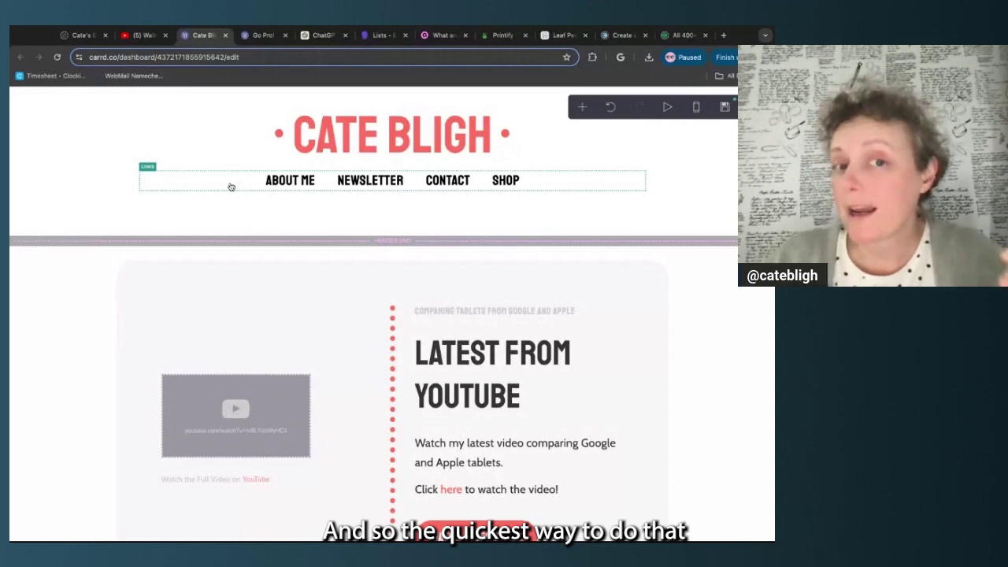
# Duplicate the header's About Me, Newsletter, Contact and Shop links row and move the copy to the footer
pyautogui.click(187, 186)
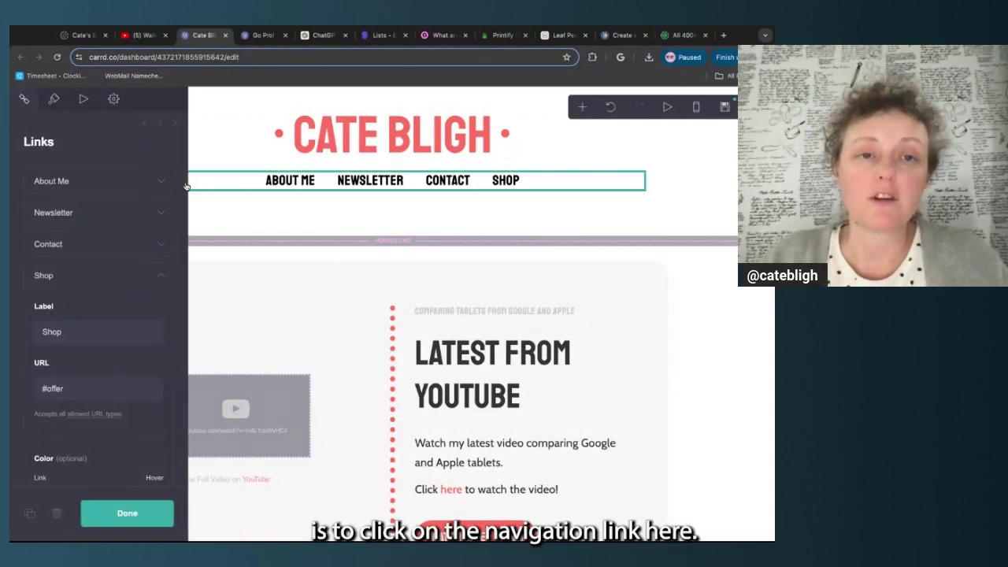
pyautogui.click(29, 514)
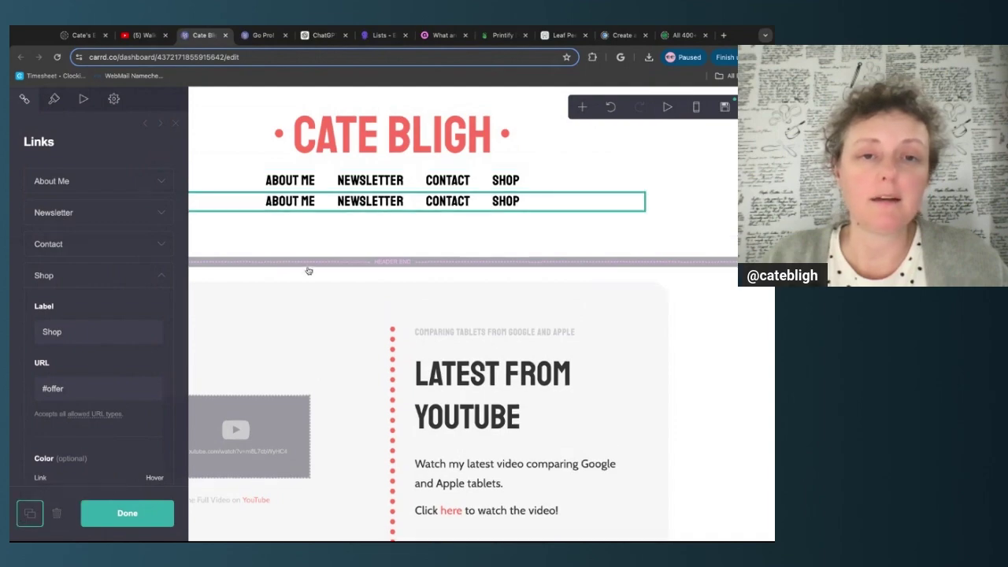
pyautogui.moveTo(224, 204); pyautogui.dragTo(224, 455)
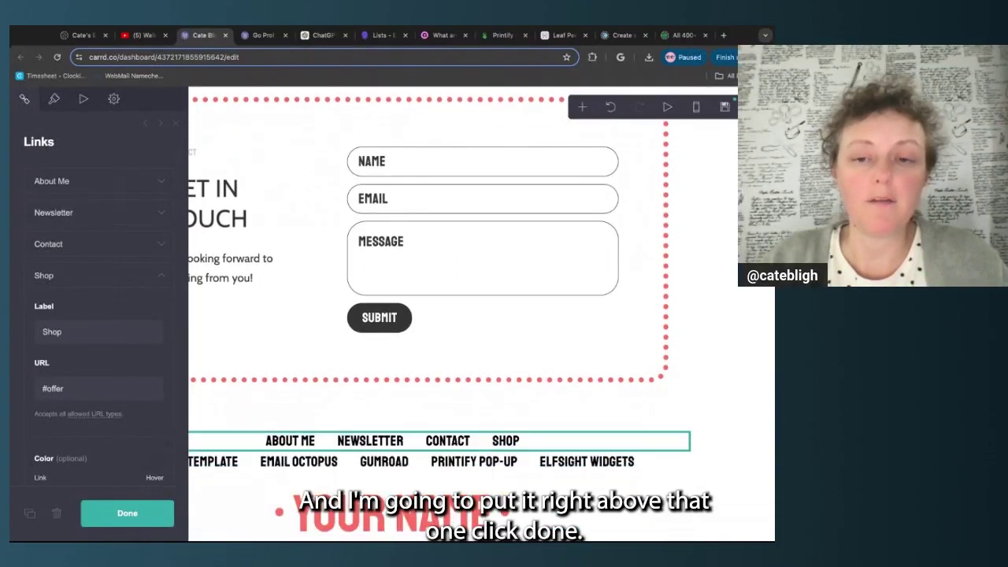
pyautogui.click(118, 514)
# Delete the old Carrd Template footer links row
pyautogui.click(107, 468)
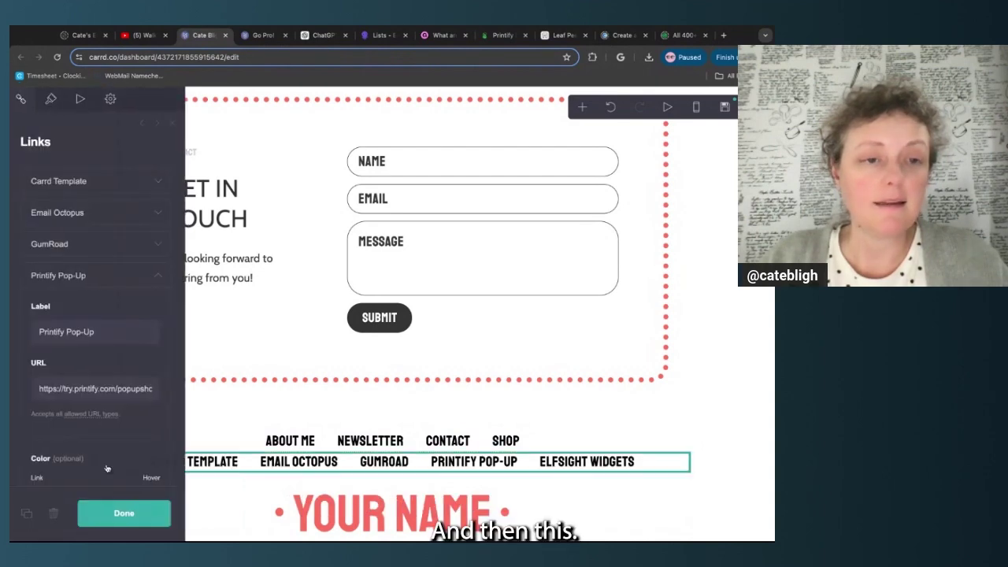
pyautogui.click(56, 516)
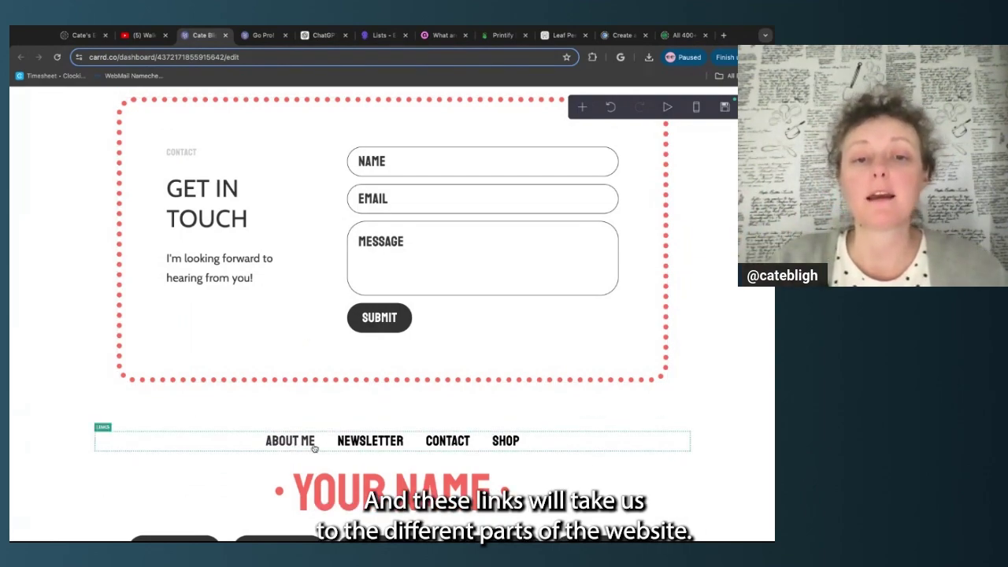
pyautogui.scroll(5, 389, 394)
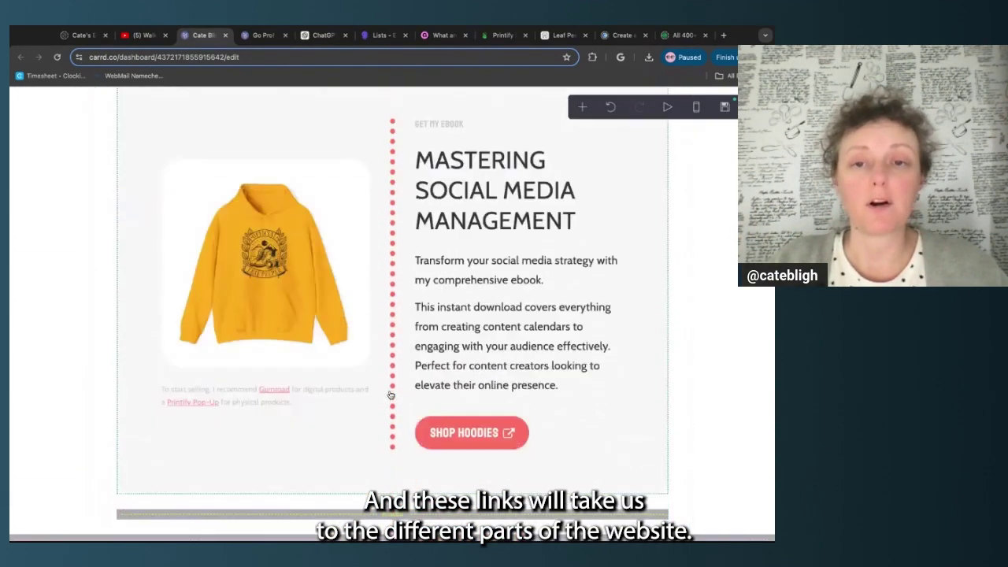
pyautogui.scroll(-6, 398, 378)
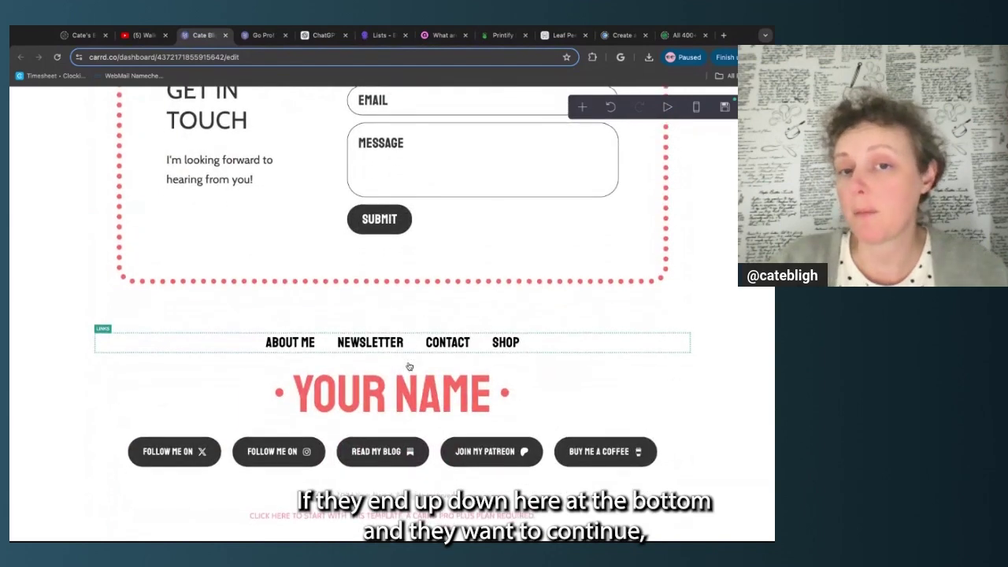
pyautogui.click(116, 460)
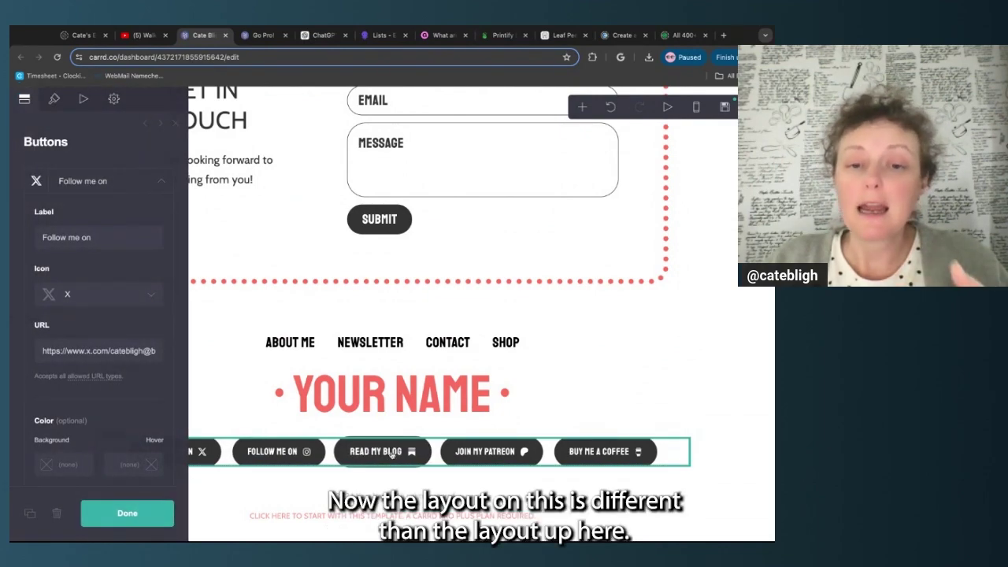
pyautogui.scroll(10, 496, 397)
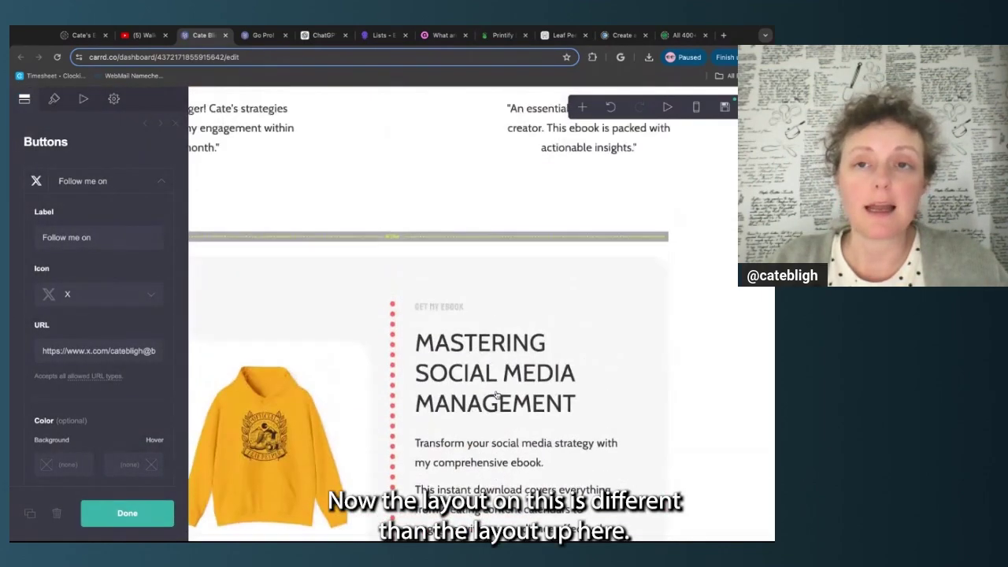
pyautogui.scroll(10, 495, 396)
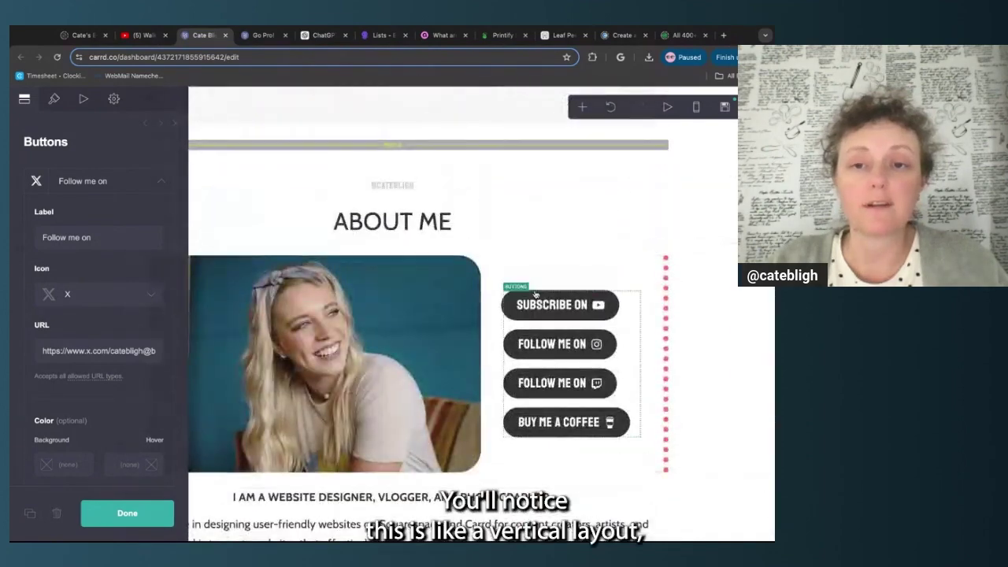
pyautogui.scroll(-10, 542, 434)
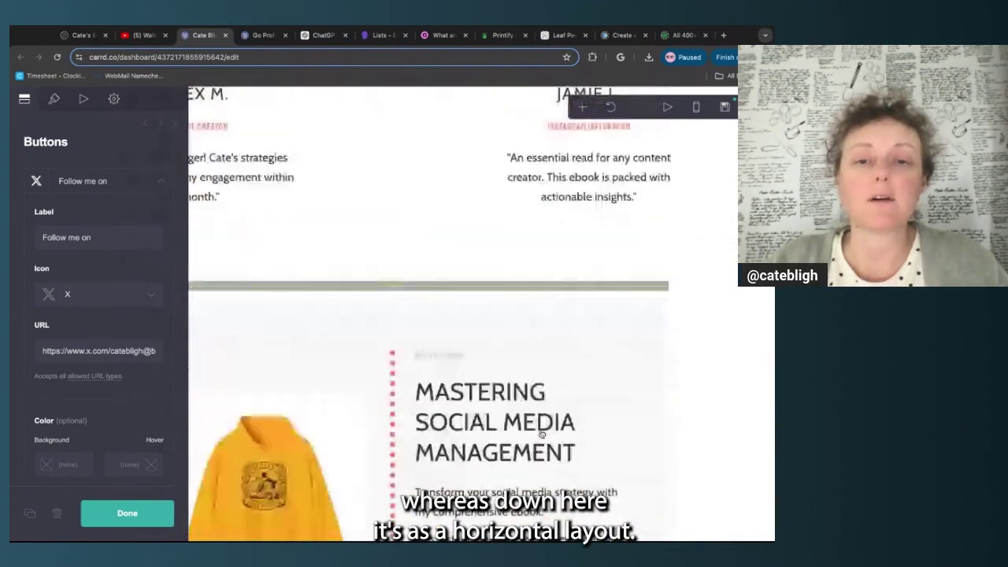
pyautogui.scroll(-10, 542, 434)
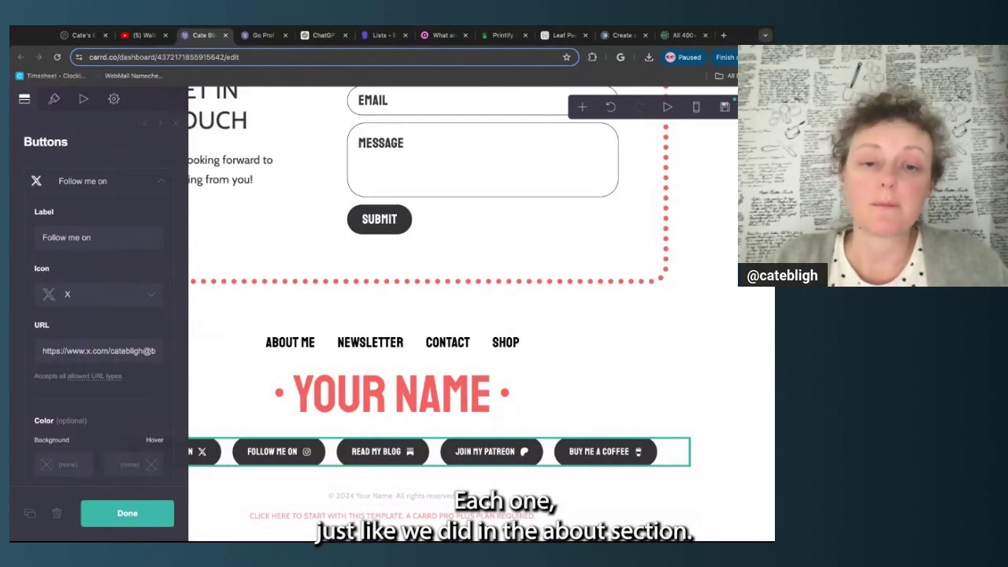
pyautogui.click(138, 515)
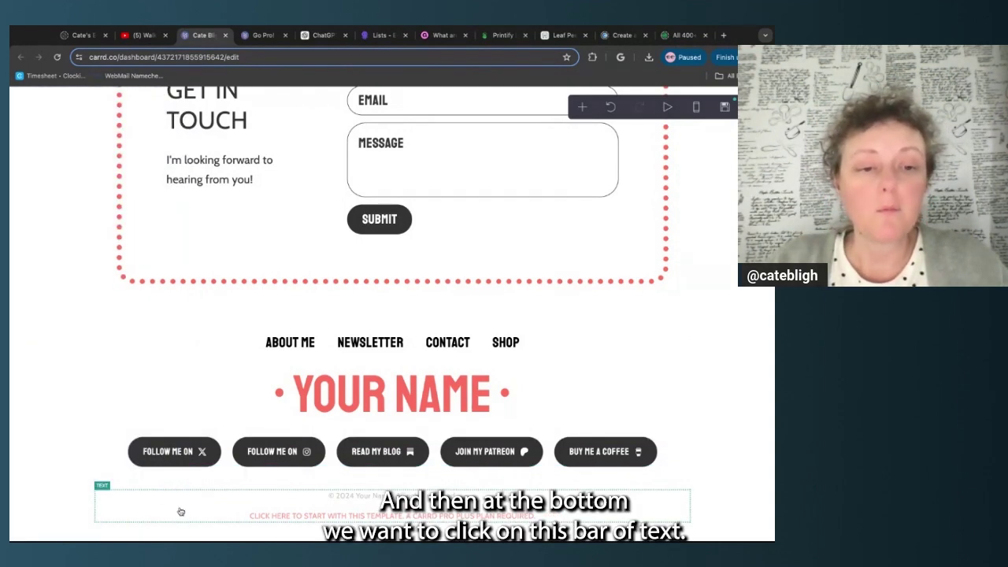
# Review the footer's copyright year, name and template promo link, leaving them unchanged
pyautogui.click(316, 504)
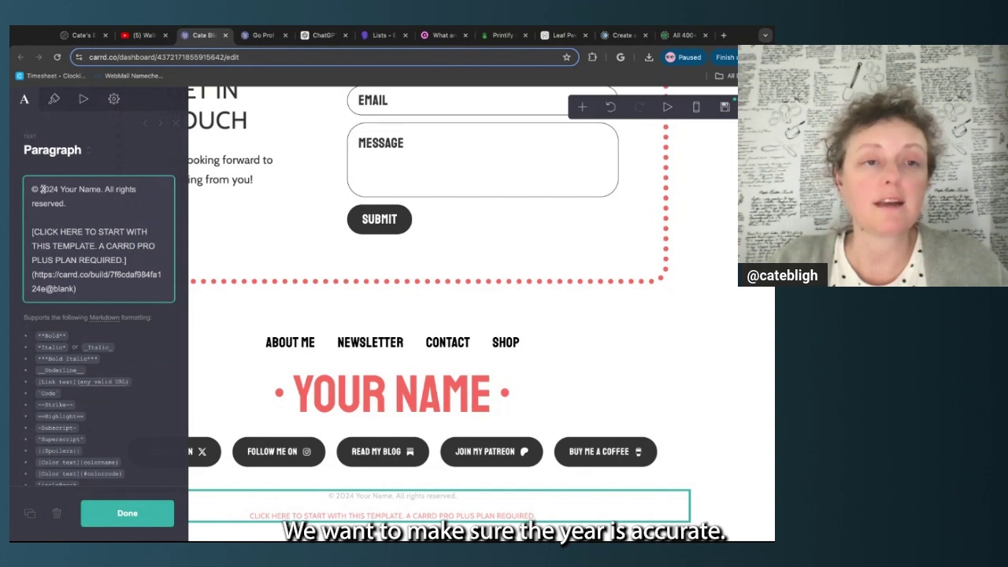
pyautogui.moveTo(44, 189); pyautogui.dragTo(96, 189)
pyautogui.click(81, 189)
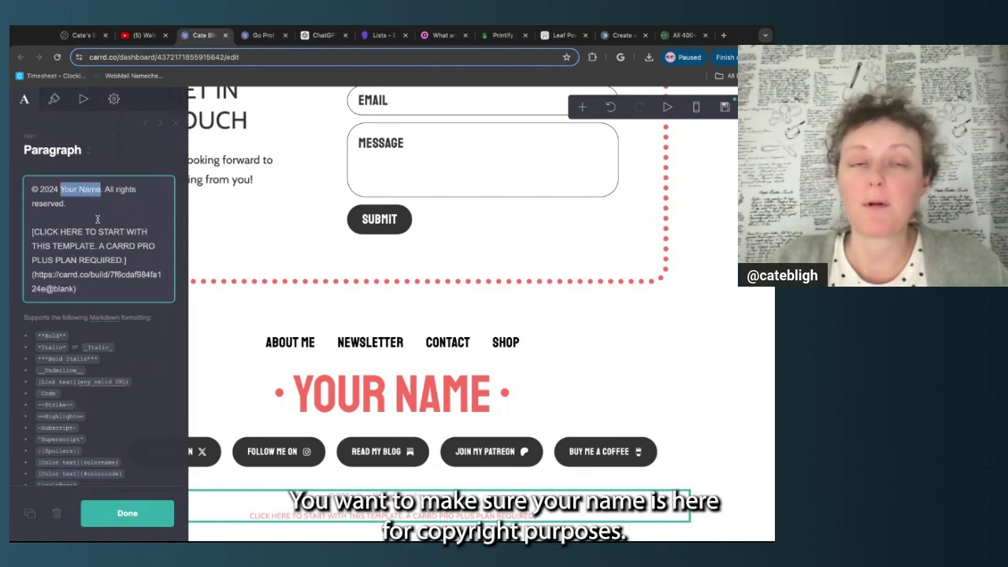
pyautogui.click(91, 290)
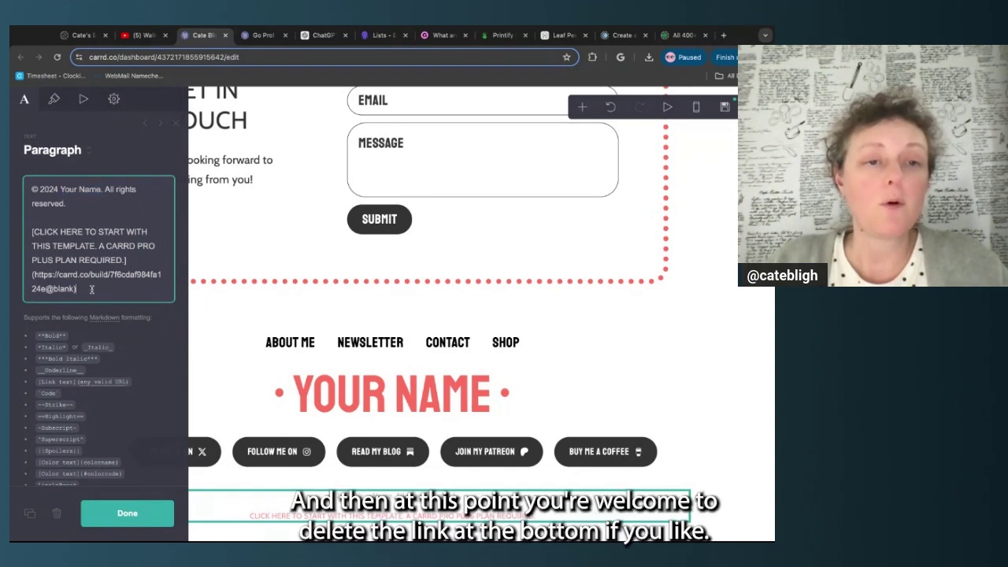
pyautogui.tripleClick(92, 291)
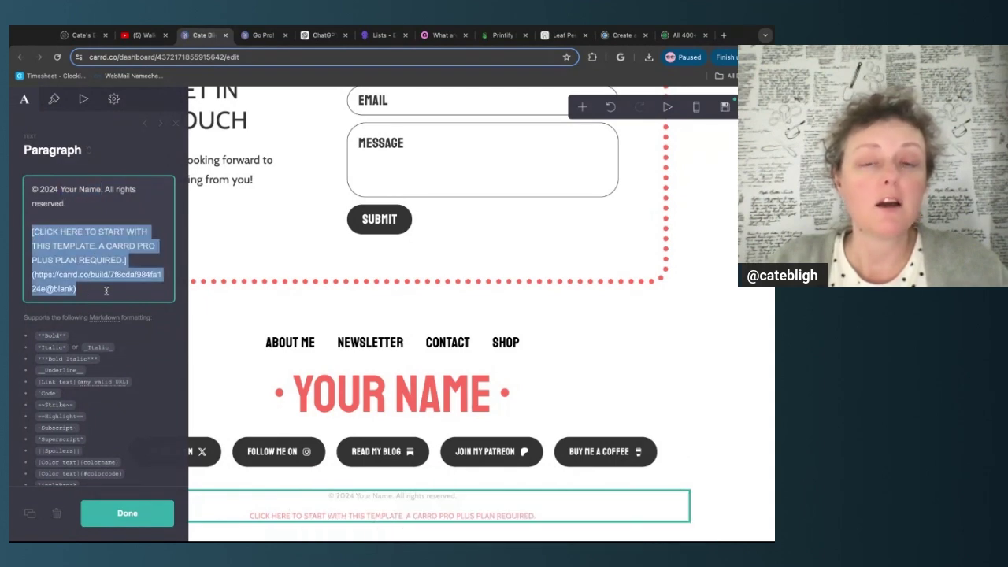
pyautogui.click(107, 293)
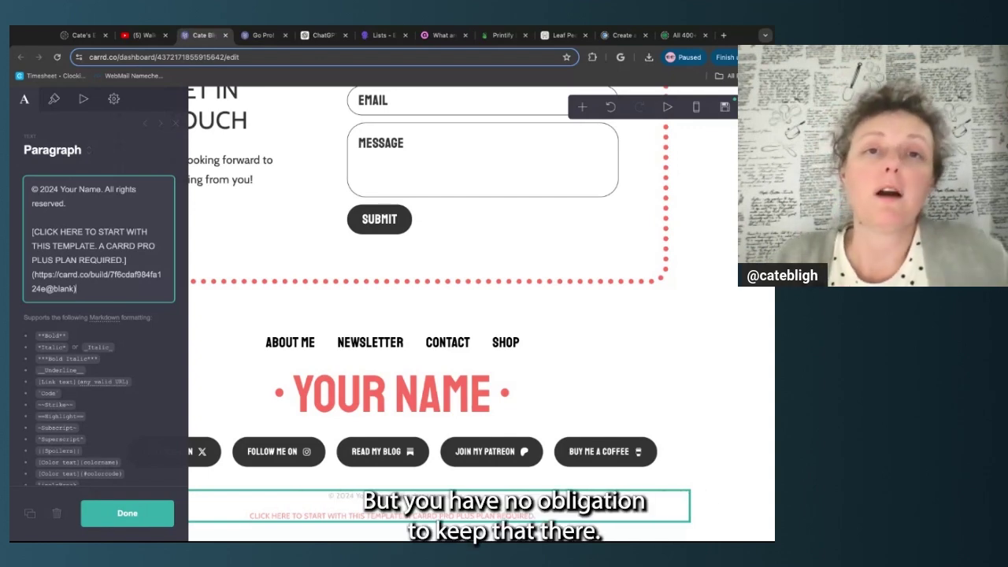
# Finish the footer edit and save the site as an offline draft
pyautogui.click(128, 514)
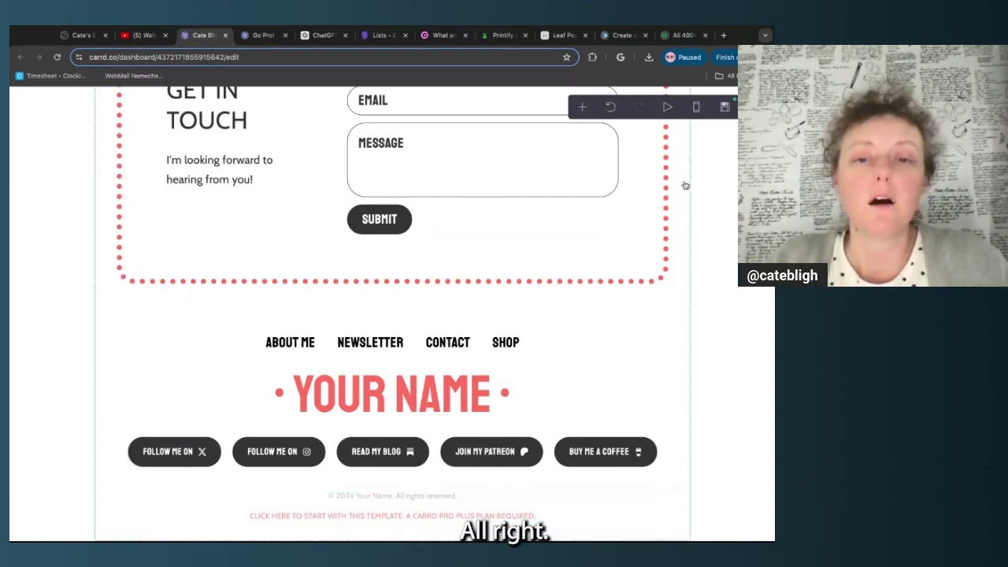
pyautogui.click(724, 107)
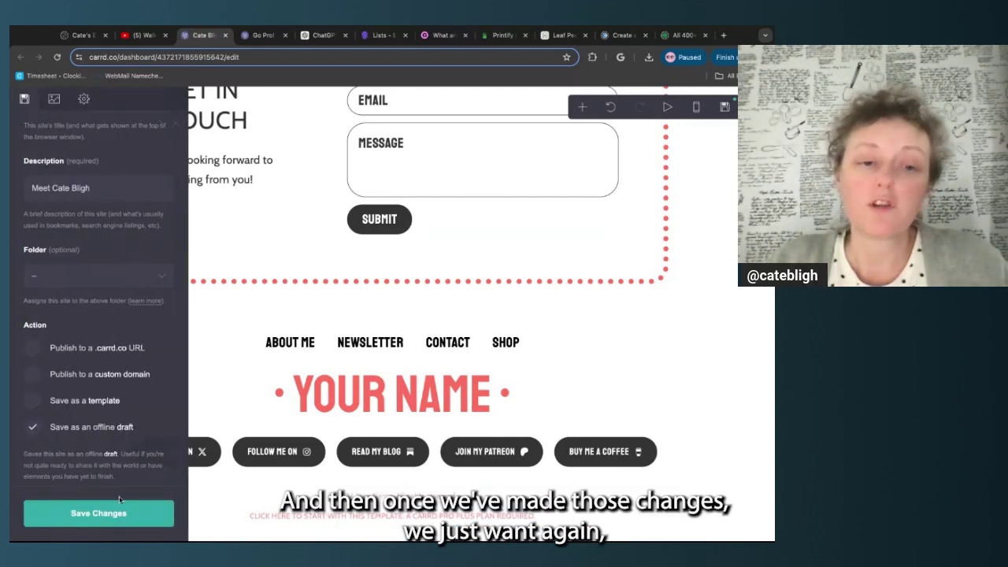
pyautogui.click(99, 513)
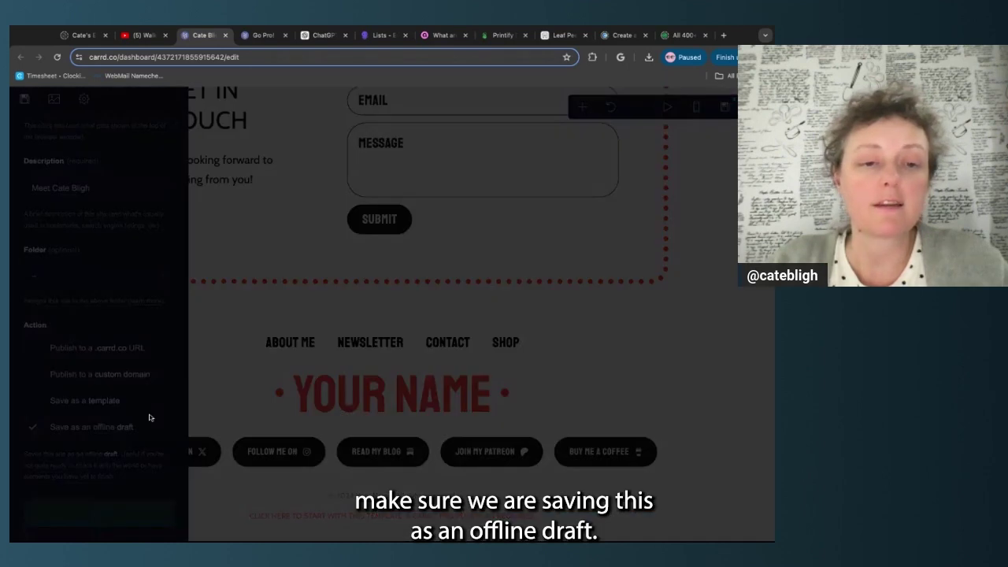
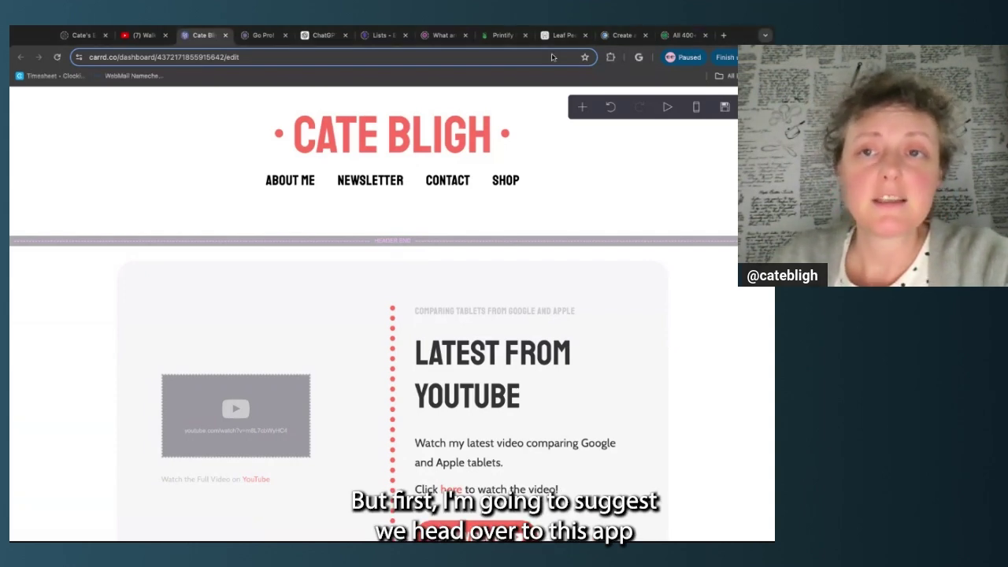
# Switch from the Carrd editor to the Coolors palette generator
pyautogui.click(622, 36)
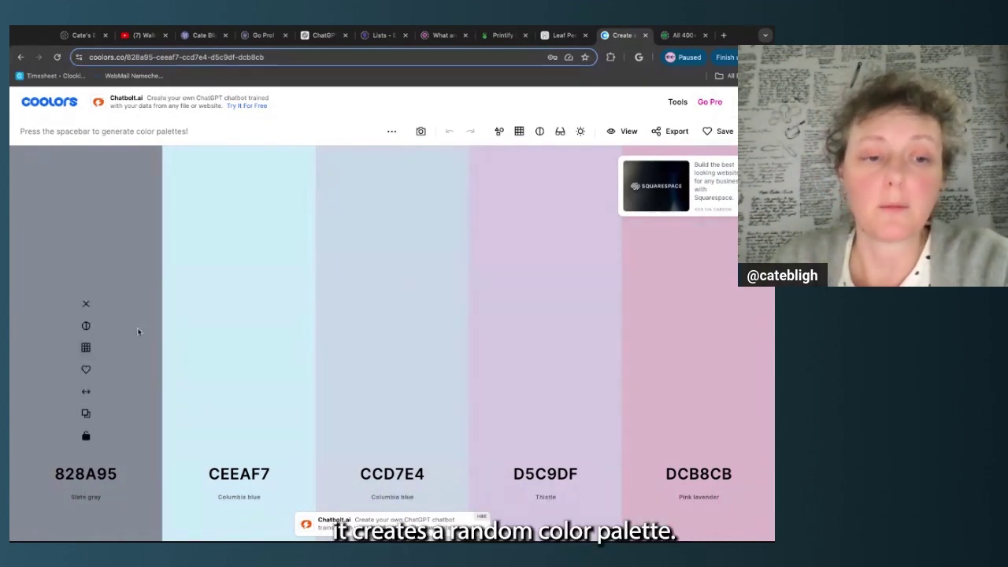
# Change the first palette colour from 828A95 to black 000000
pyautogui.moveTo(248, 330)
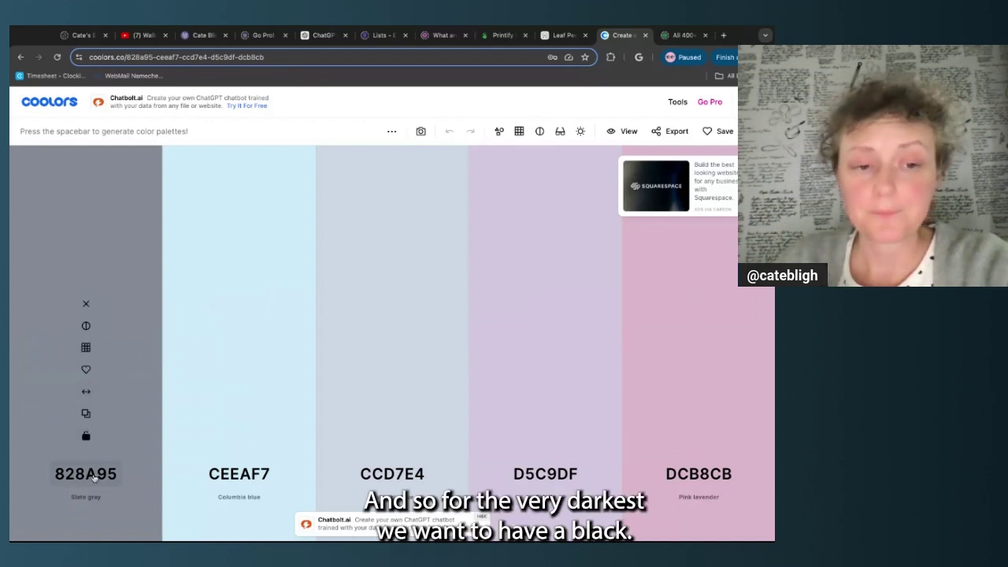
pyautogui.click(95, 476)
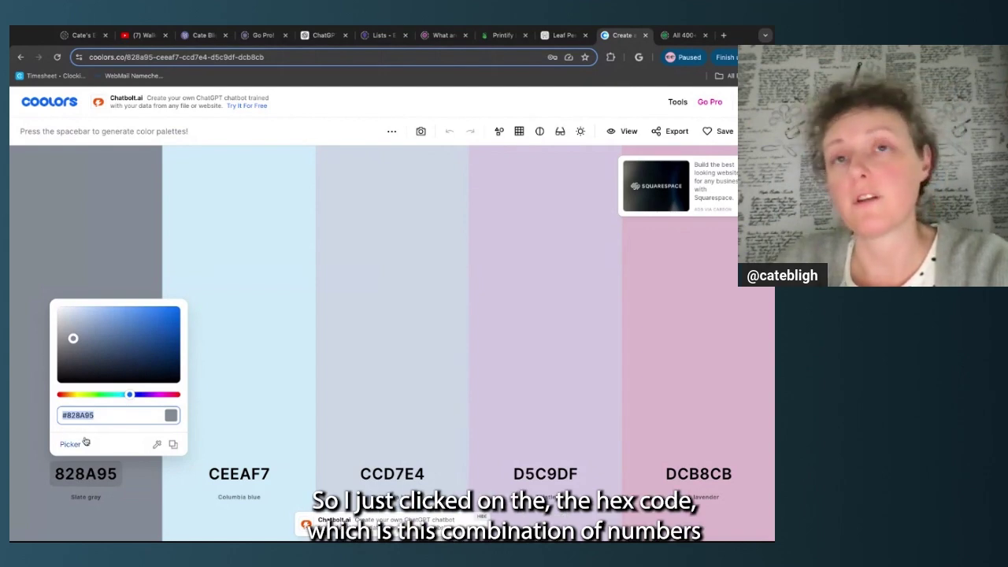
pyautogui.moveTo(72, 339); pyautogui.dragTo(57, 383)
pyautogui.click(27, 425)
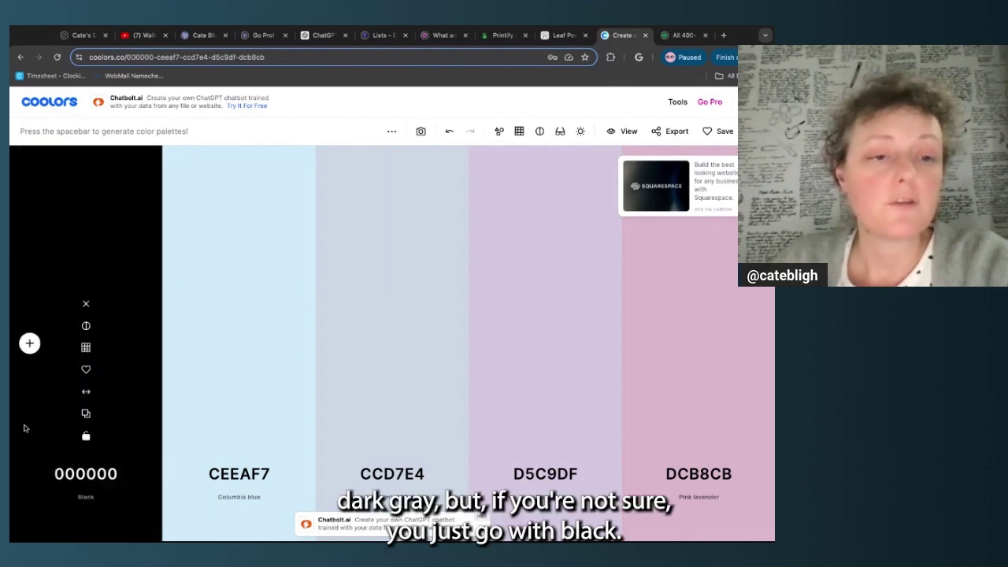
# Set the last colour to white FFFFFF and lock both the black and white ends
pyautogui.moveTo(673, 374)
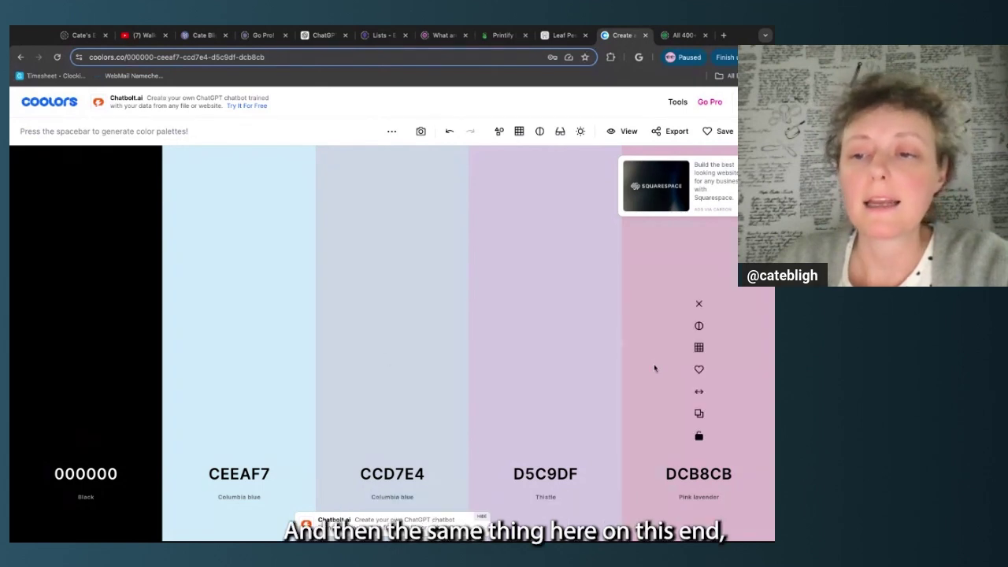
pyautogui.click(698, 473)
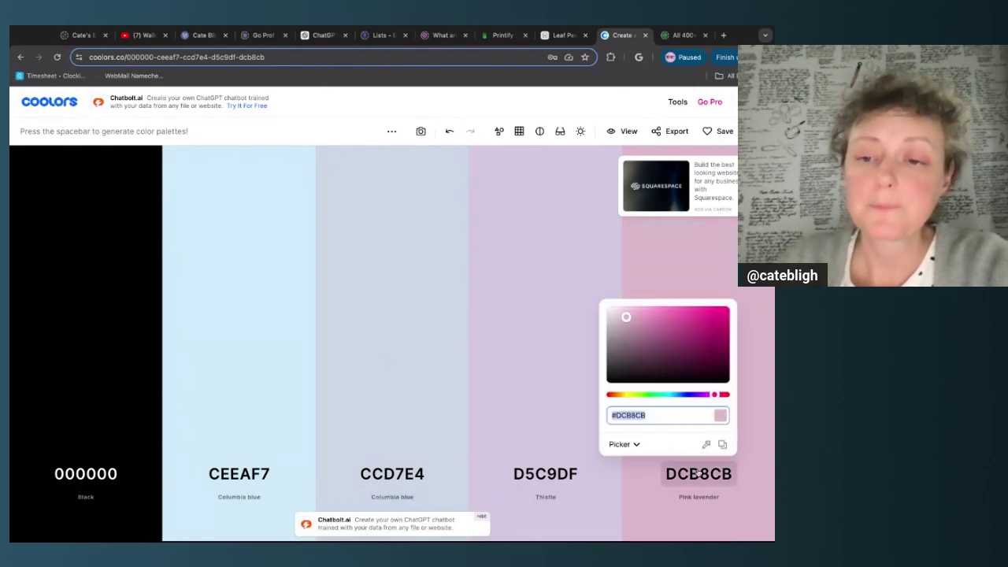
pyautogui.write('ffffff')
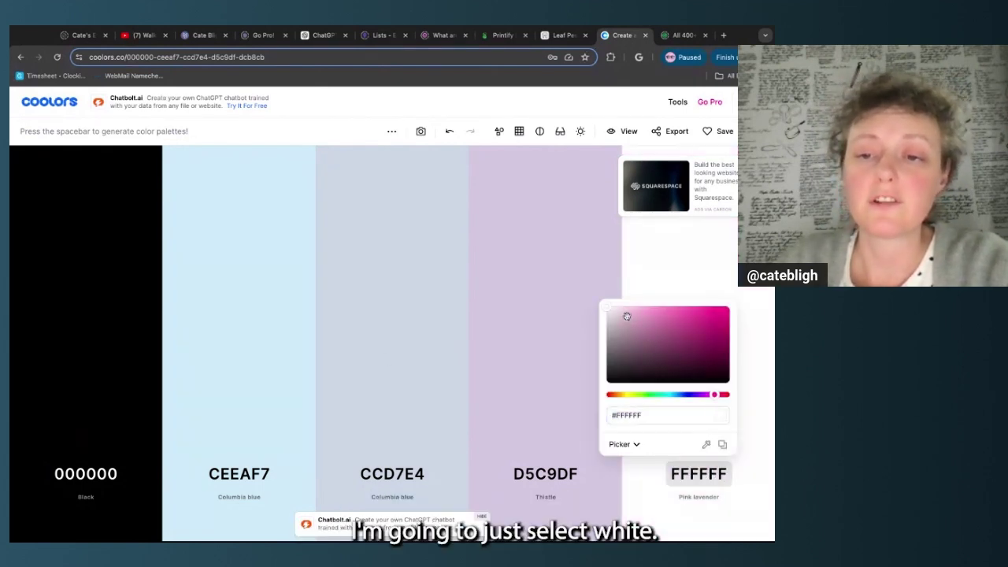
pyautogui.click(639, 281)
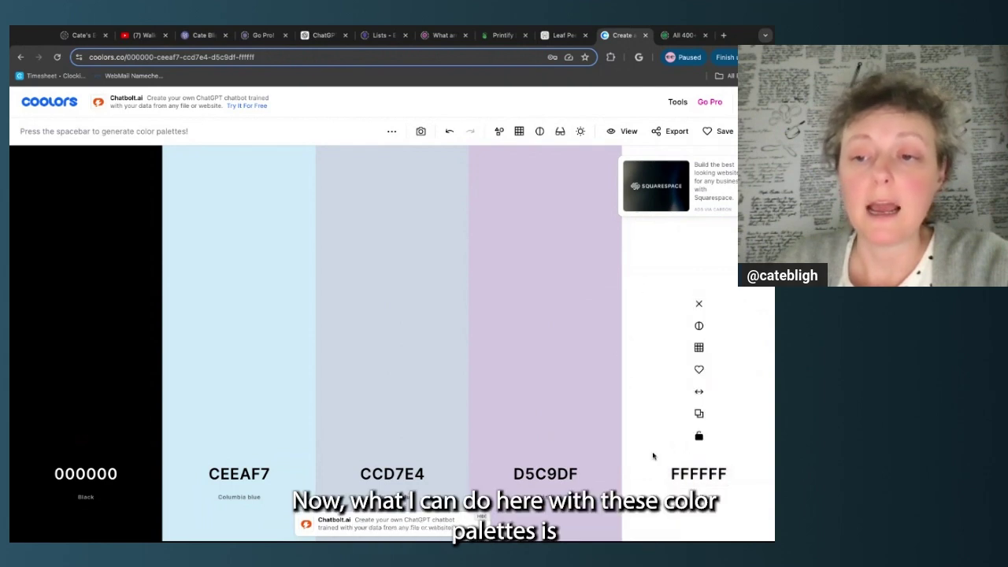
pyautogui.click(699, 435)
pyautogui.click(86, 437)
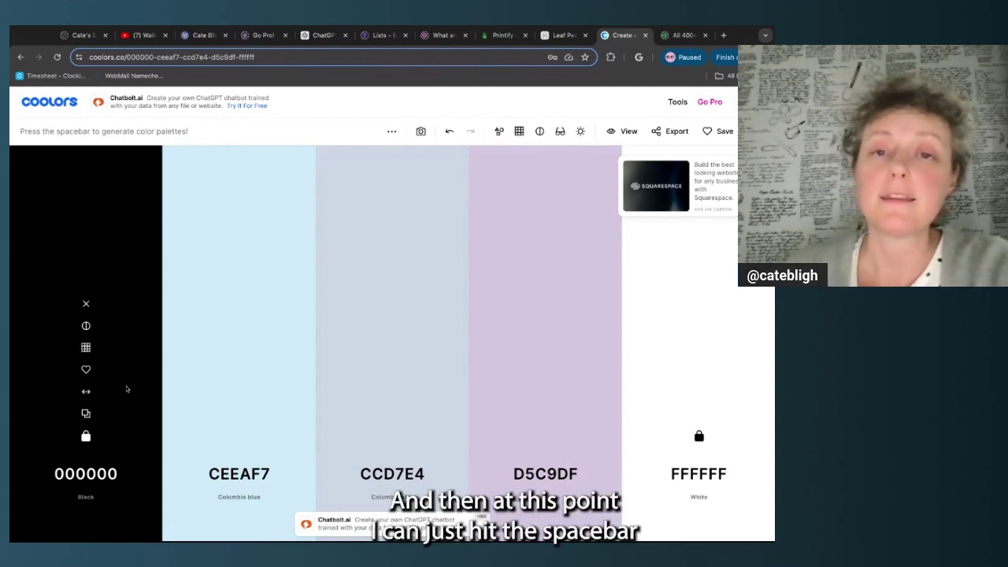
# Regenerate the middle colours until they read 297373, FF8552 and B74F6F
pyautogui.press('space')
pyautogui.press('space')
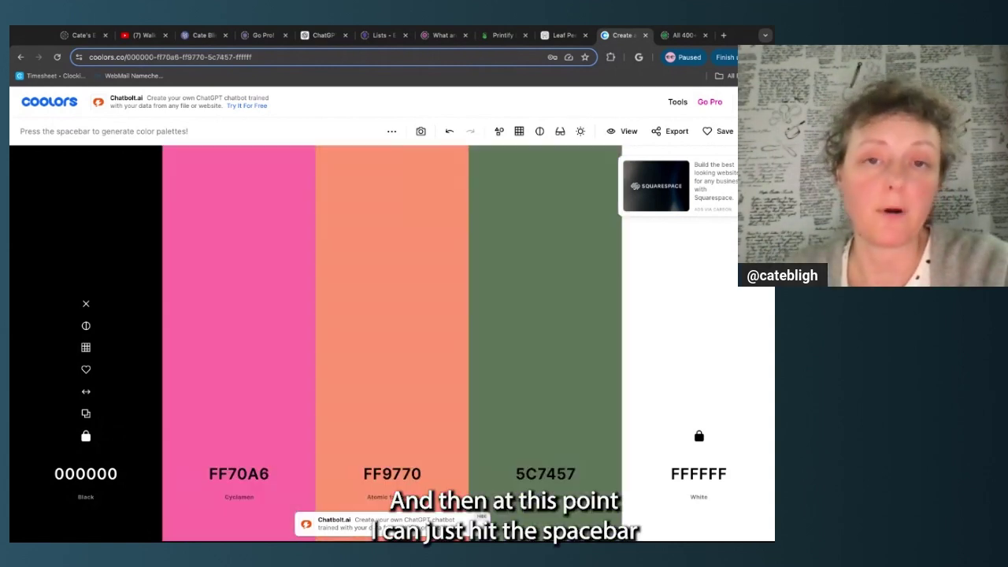
pyautogui.press('space')
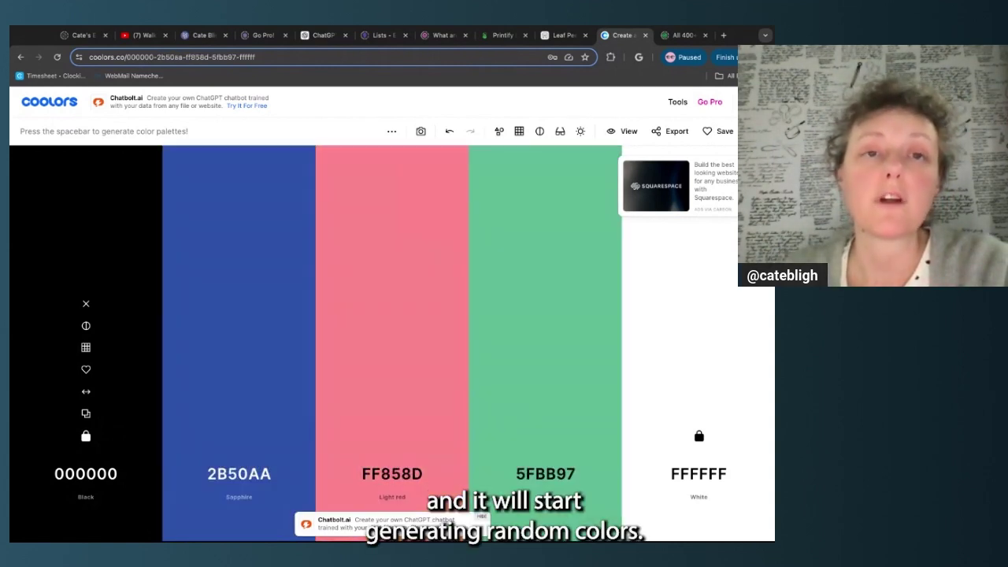
pyautogui.press('space')
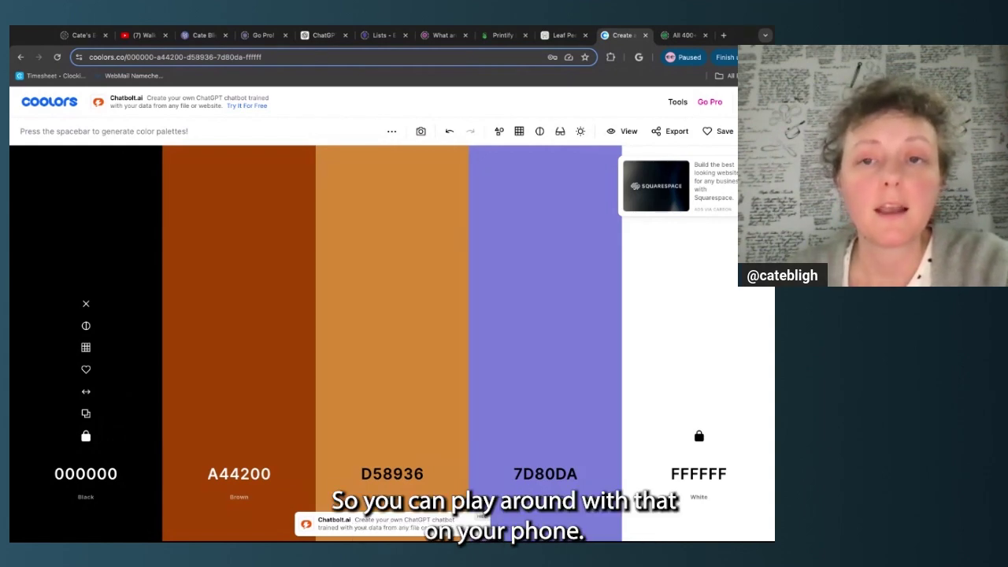
pyautogui.press('space')
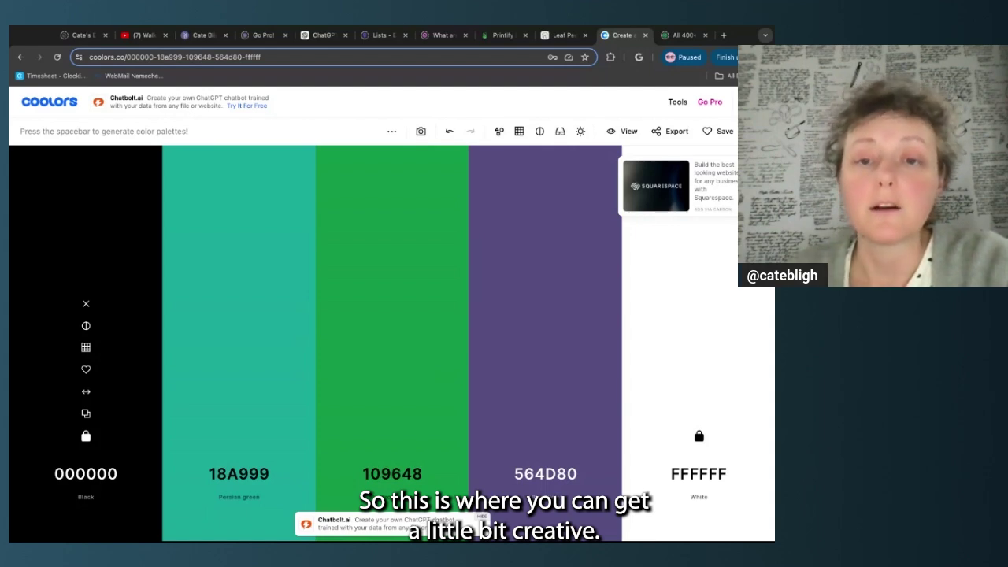
pyautogui.press('space')
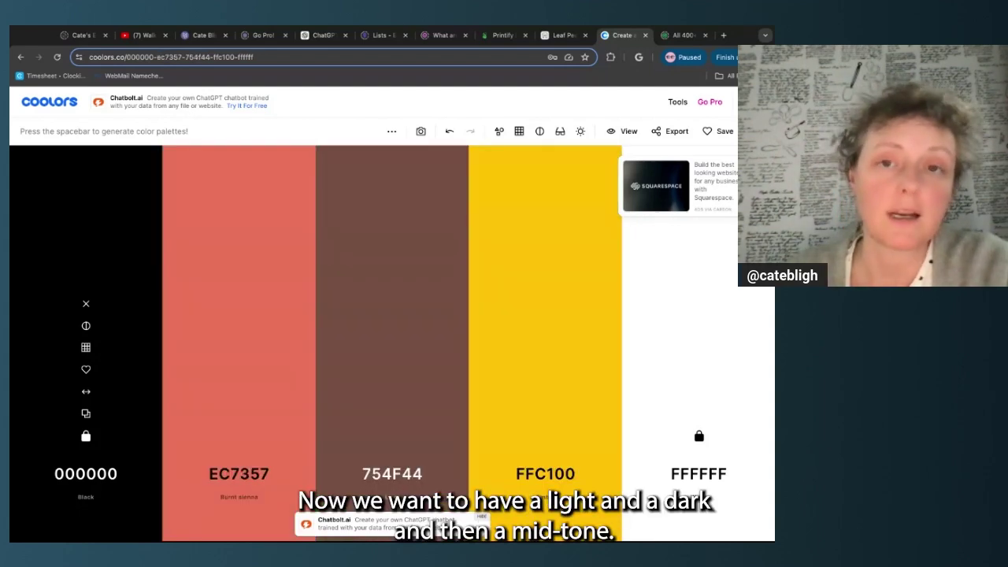
pyautogui.press('space')
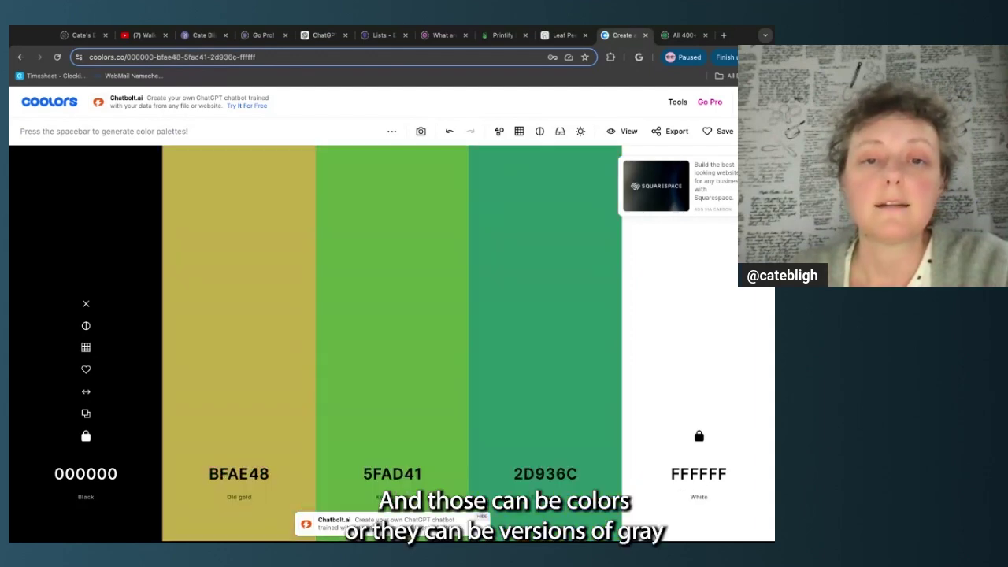
pyautogui.press('space')
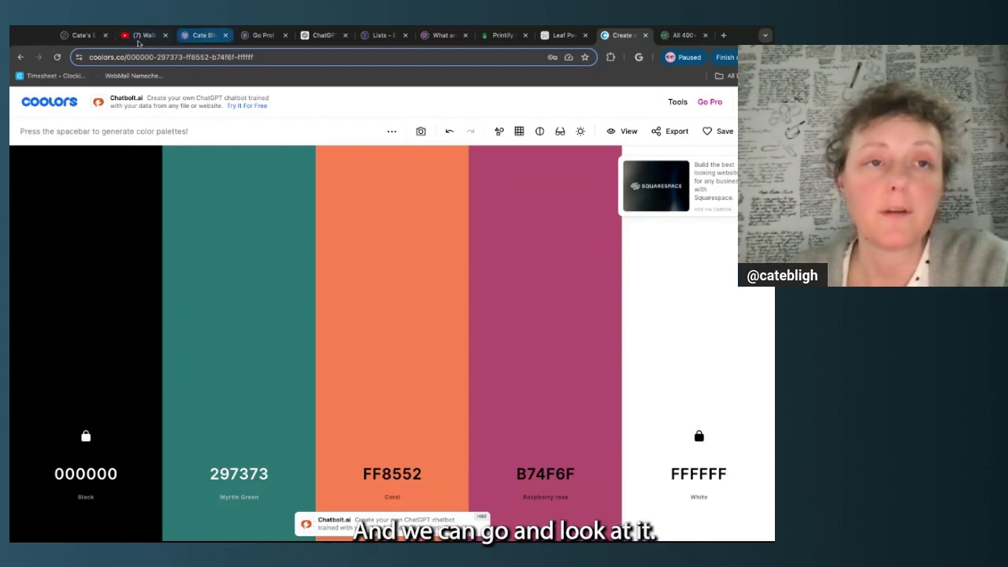
pyautogui.click(85, 36)
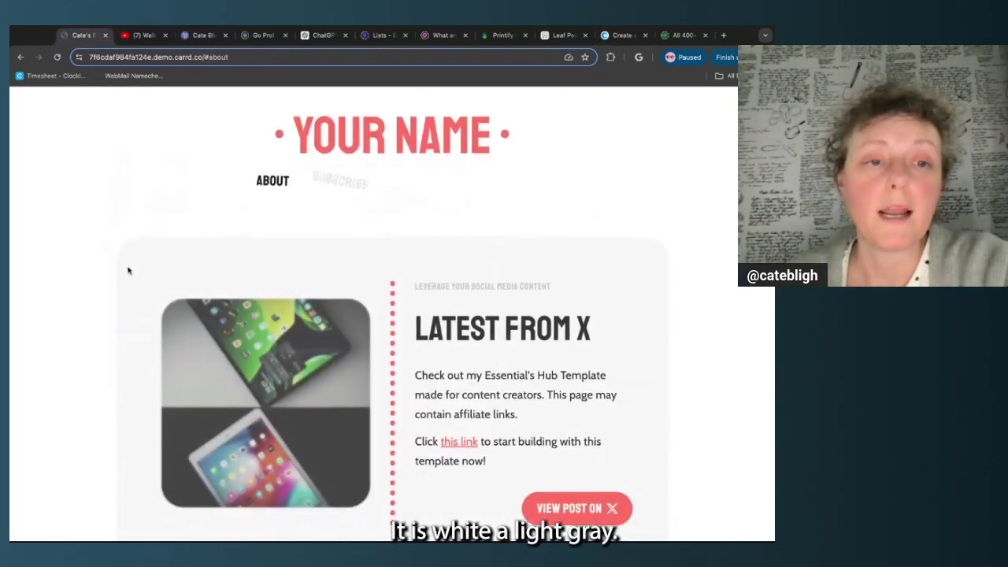
pyautogui.scroll(-1, 116, 309)
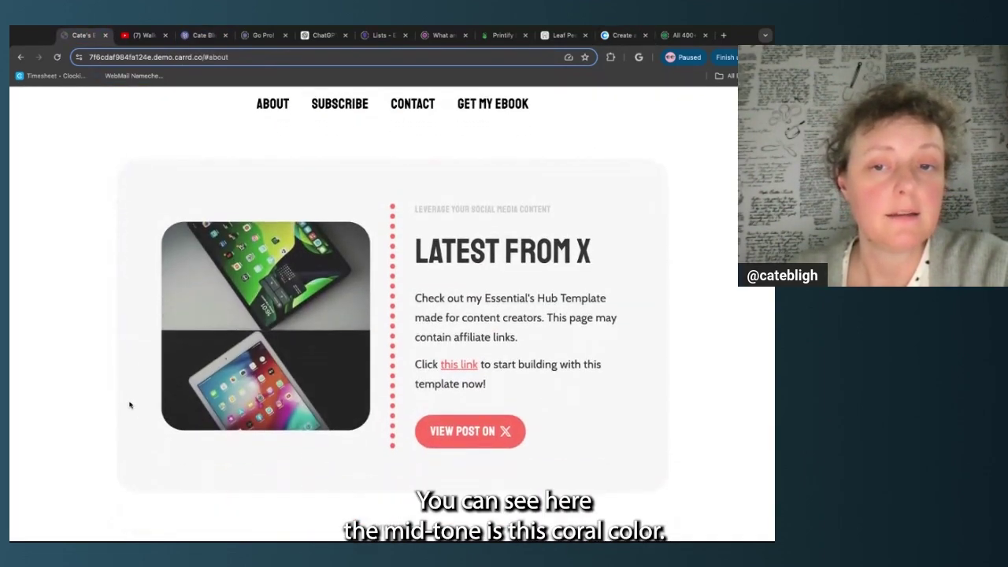
pyautogui.scroll(-1, 400, 301)
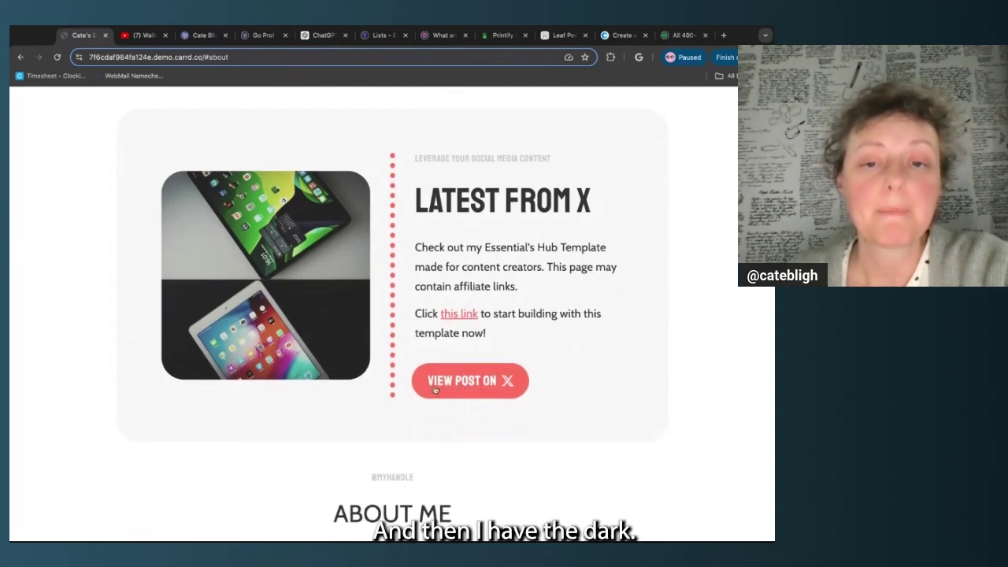
pyautogui.scroll(2, 373, 400)
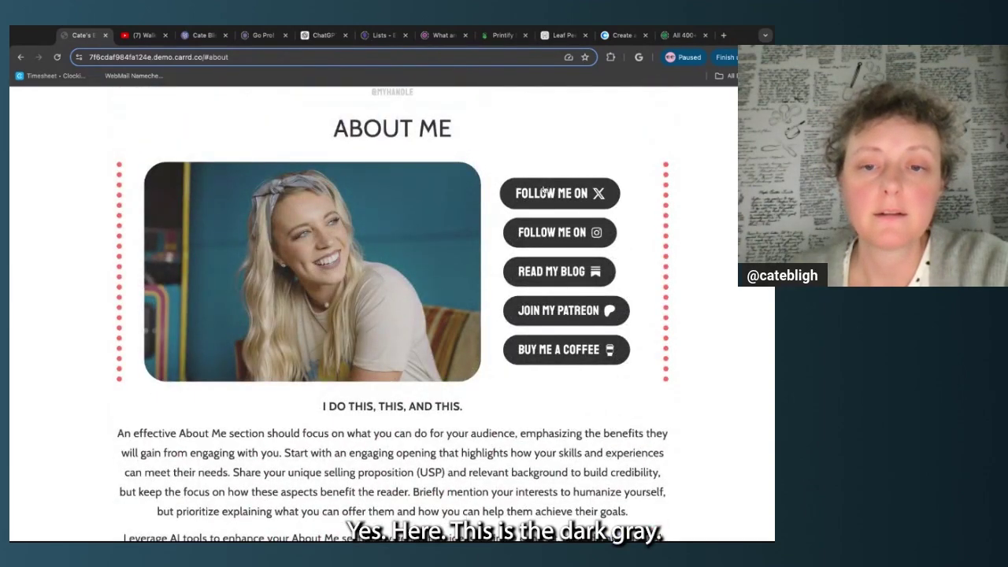
pyautogui.scroll(-1, 337, 329)
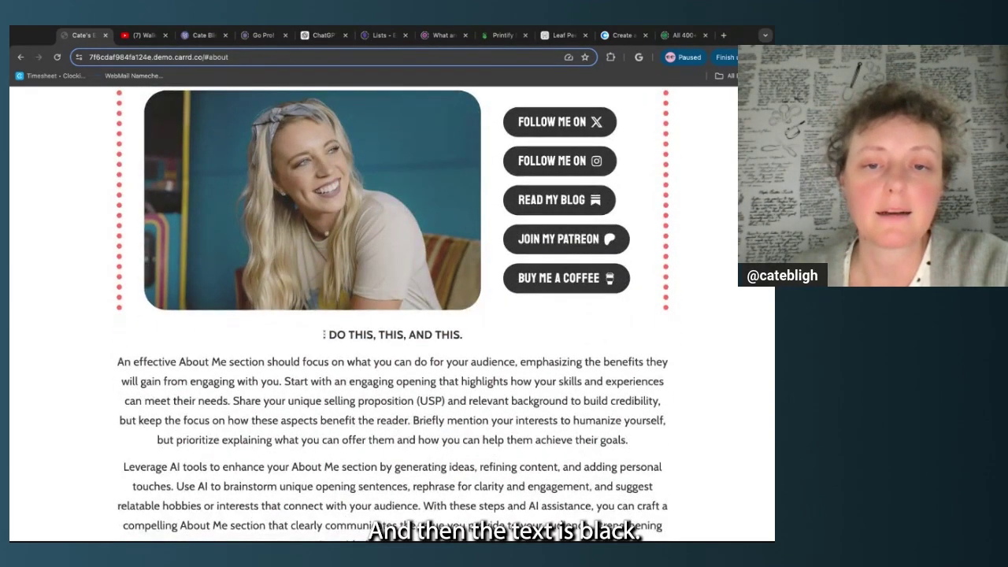
pyautogui.moveTo(324, 334); pyautogui.dragTo(462, 335)
pyautogui.click(479, 357)
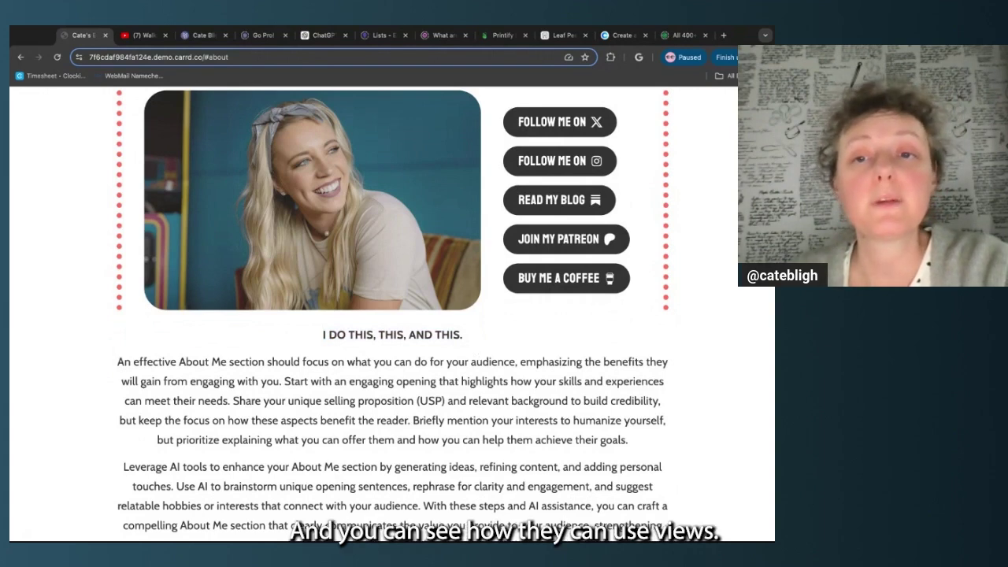
pyautogui.scroll(10, 393, 315)
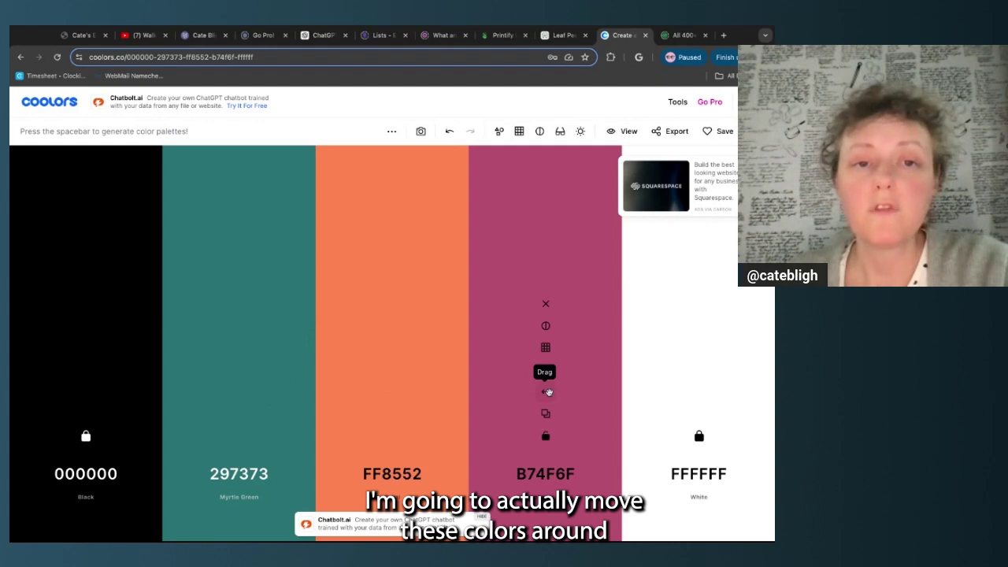
# Move B74F6F second as wine 572333, and lighten the orange to peach FFC6AD
pyautogui.moveTo(547, 392); pyautogui.dragTo(240, 392)
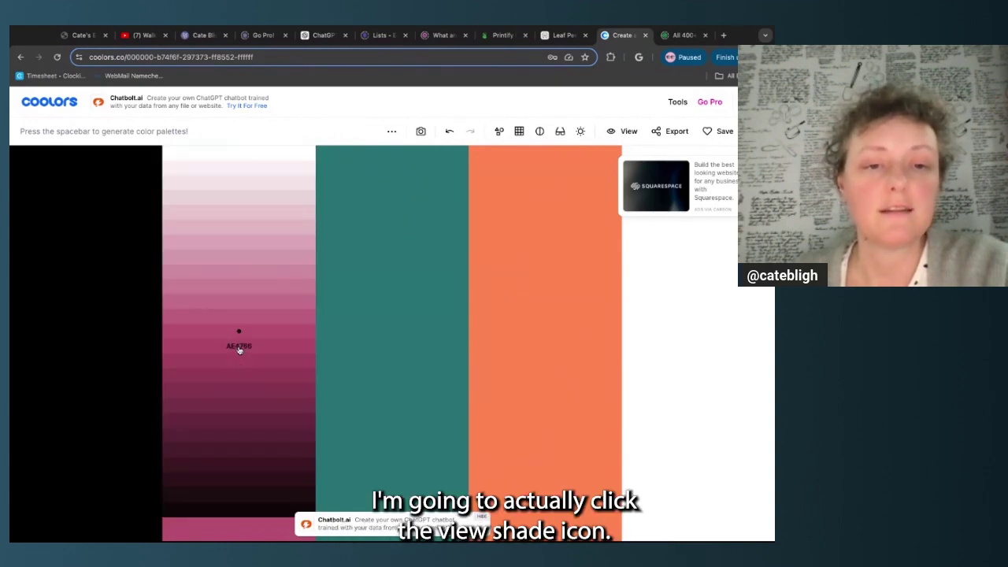
pyautogui.click(239, 435)
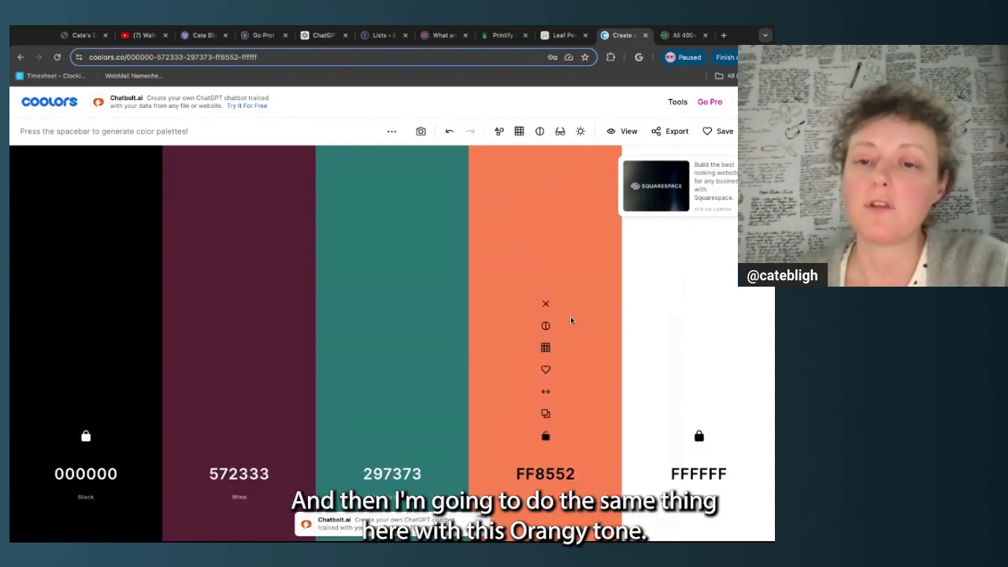
pyautogui.click(547, 352)
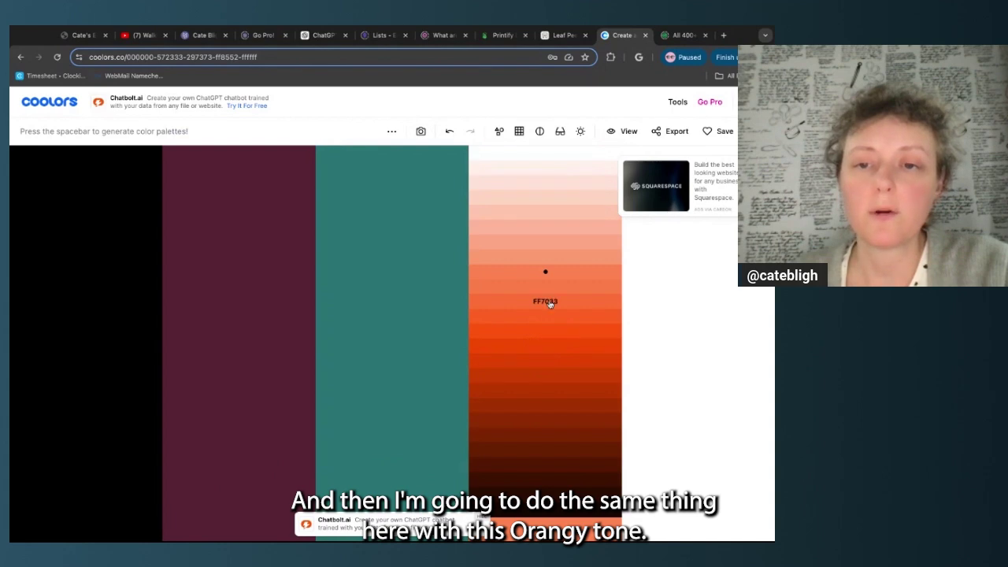
pyautogui.click(551, 207)
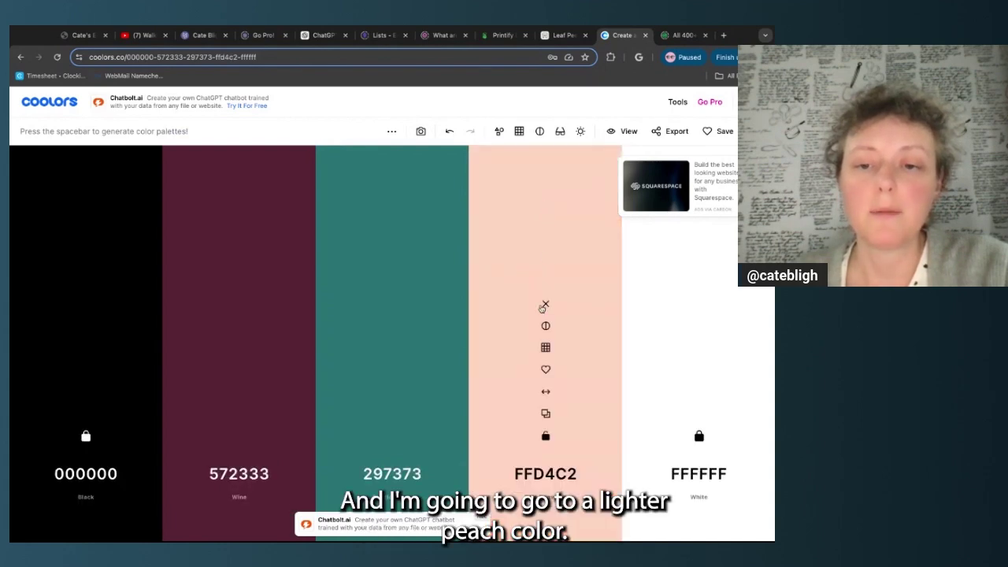
pyautogui.click(546, 349)
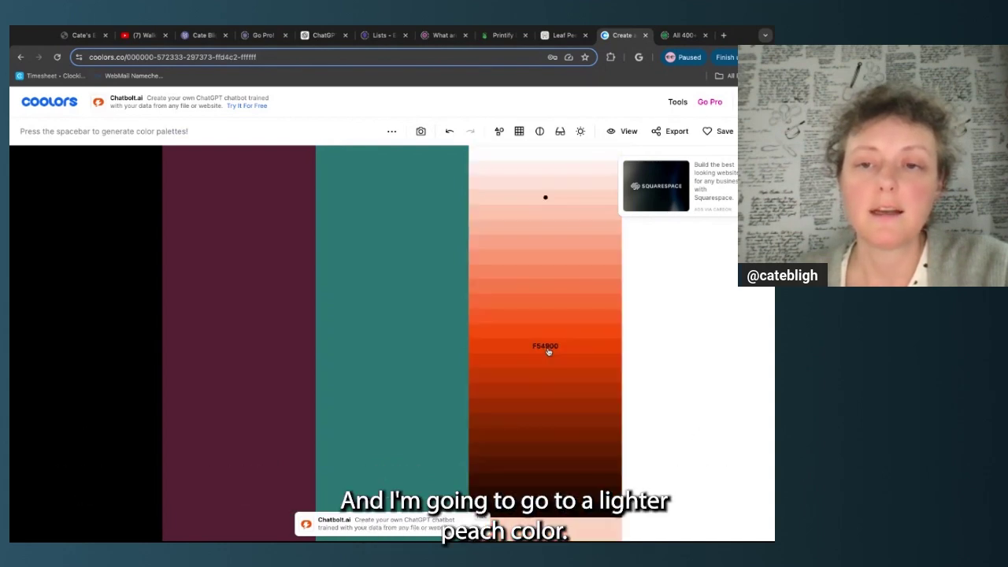
pyautogui.click(556, 216)
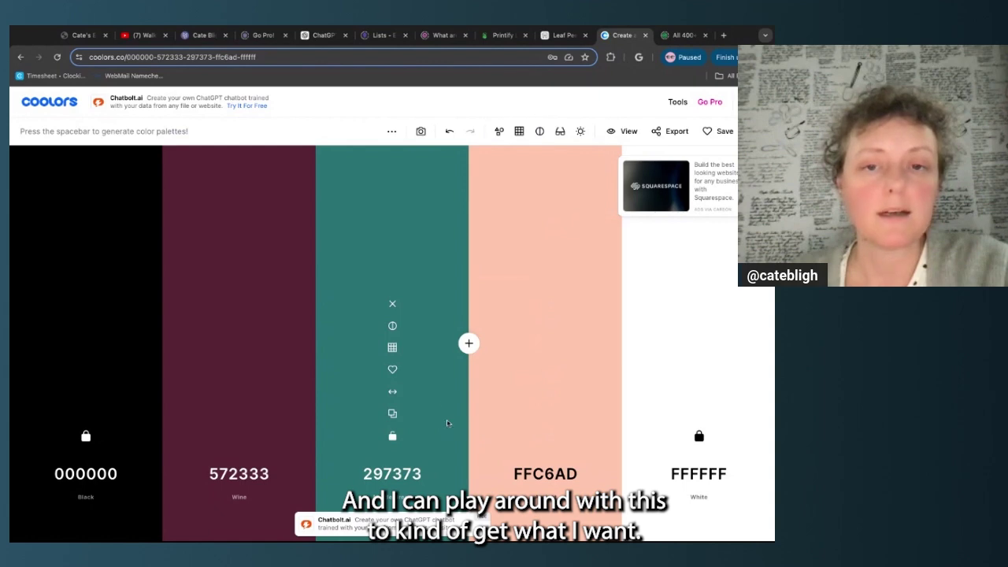
# Lighten the teal colour to 3BA5A5, briefly trying 41B4B4
pyautogui.click(392, 348)
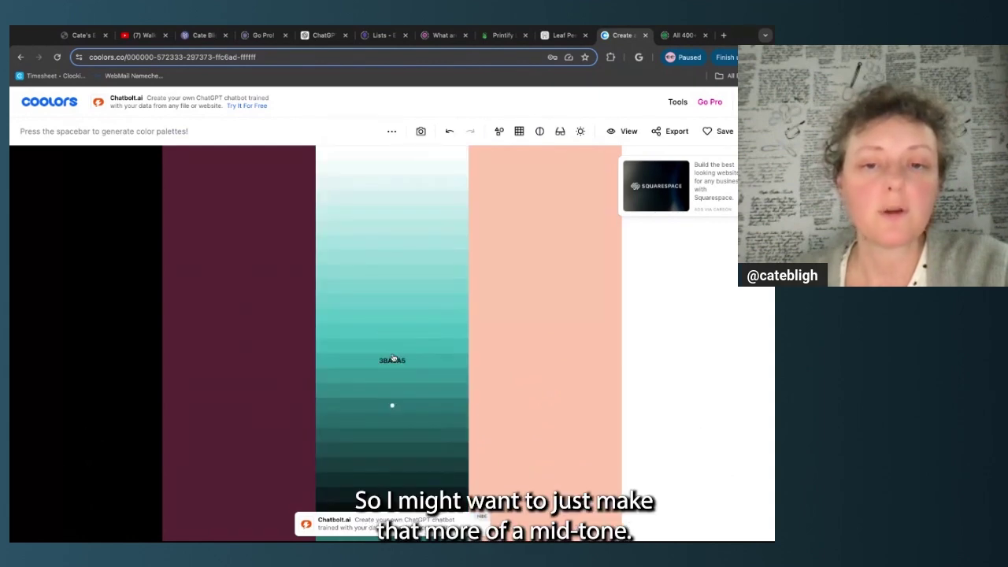
pyautogui.click(393, 362)
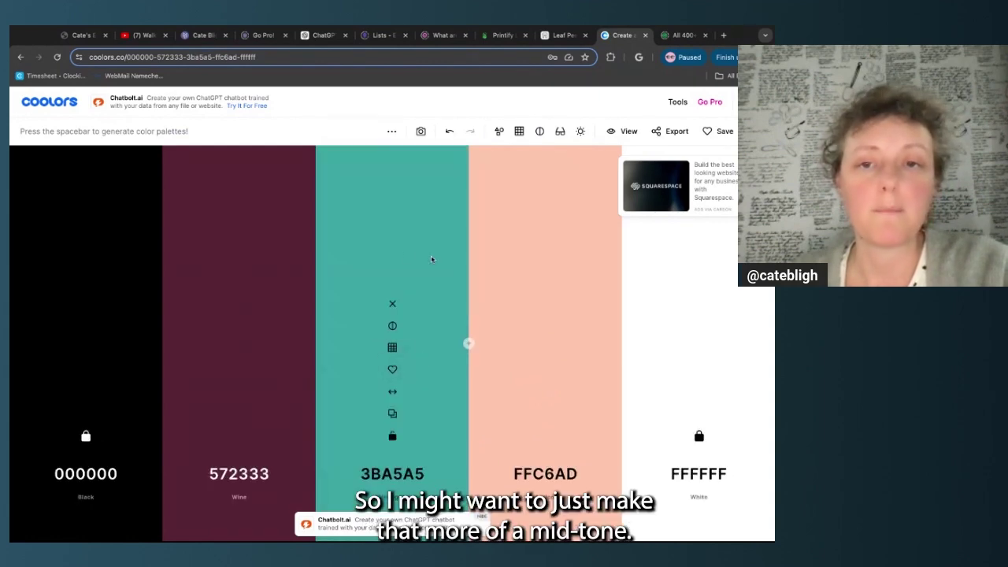
pyautogui.click(393, 348)
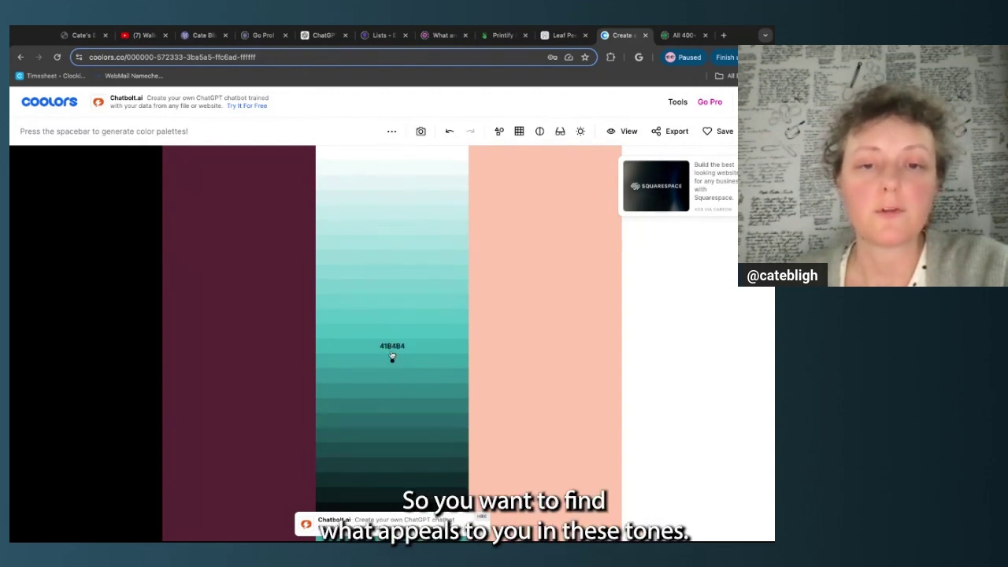
pyautogui.click(392, 355)
pyautogui.click(392, 348)
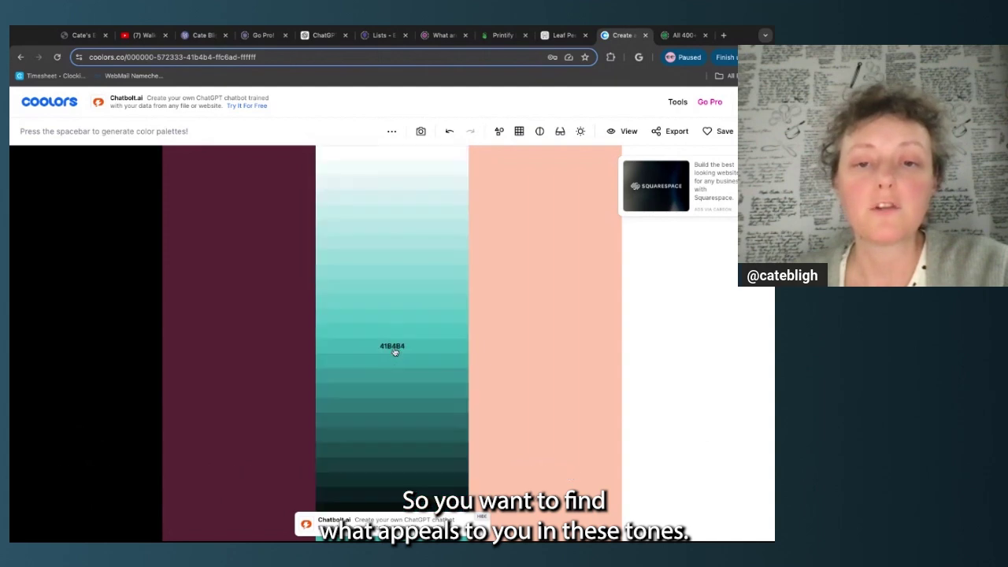
pyautogui.click(392, 347)
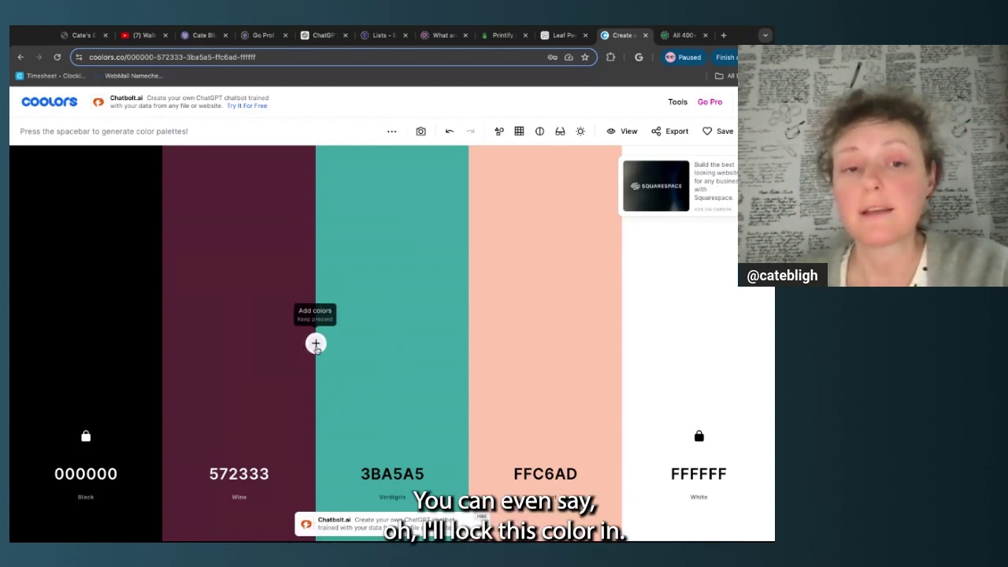
# Lock wine 572333, regenerate, and set the third colour to green 477166, locked
pyautogui.click(238, 435)
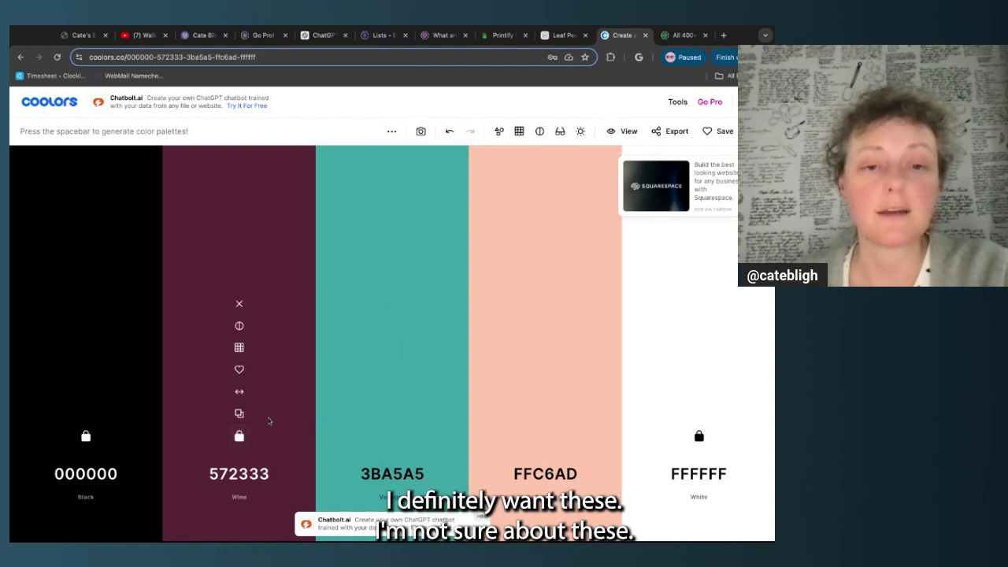
pyautogui.press('space')
pyautogui.press('space')
pyautogui.press('space')
pyautogui.press('space')
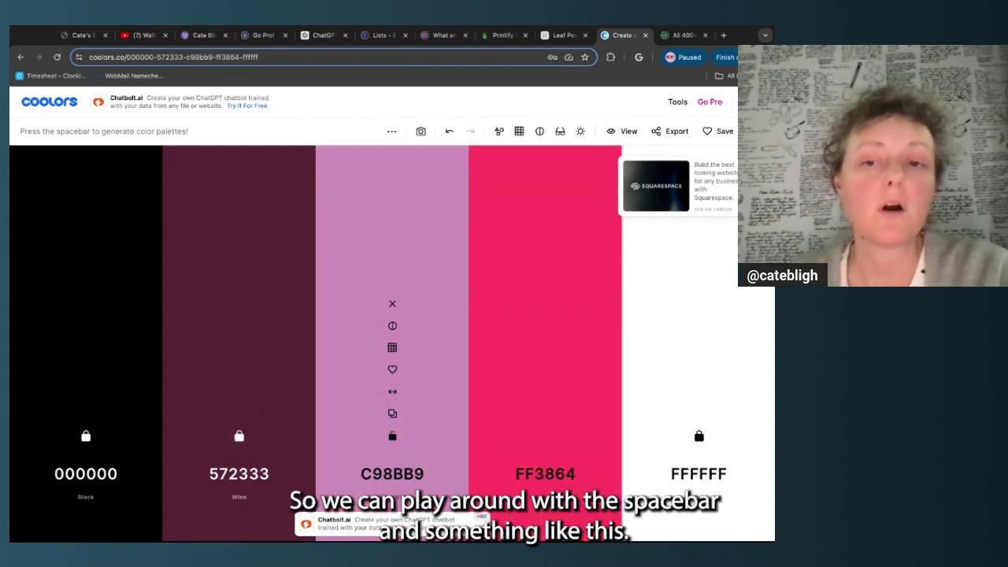
pyautogui.press('space')
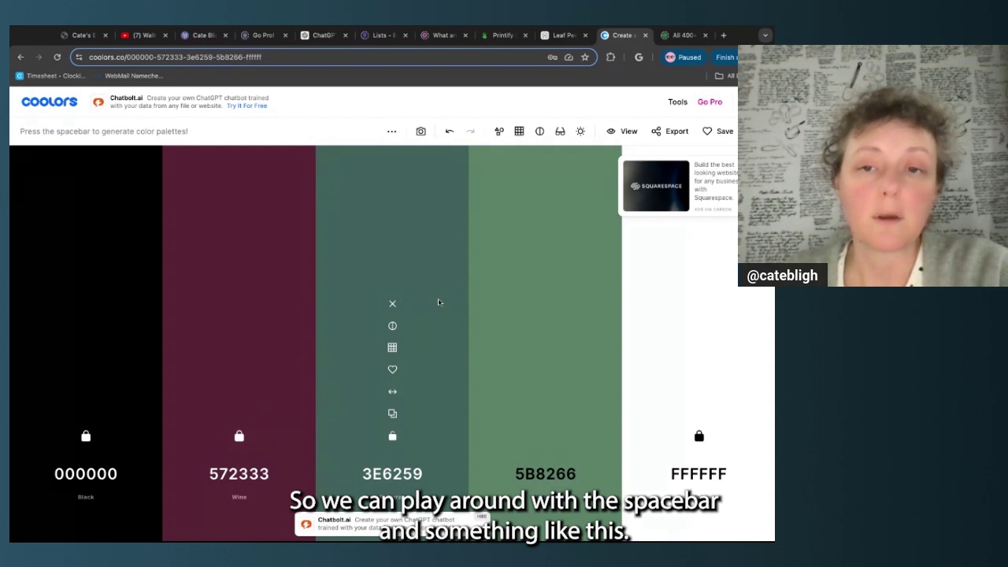
pyautogui.click(392, 347)
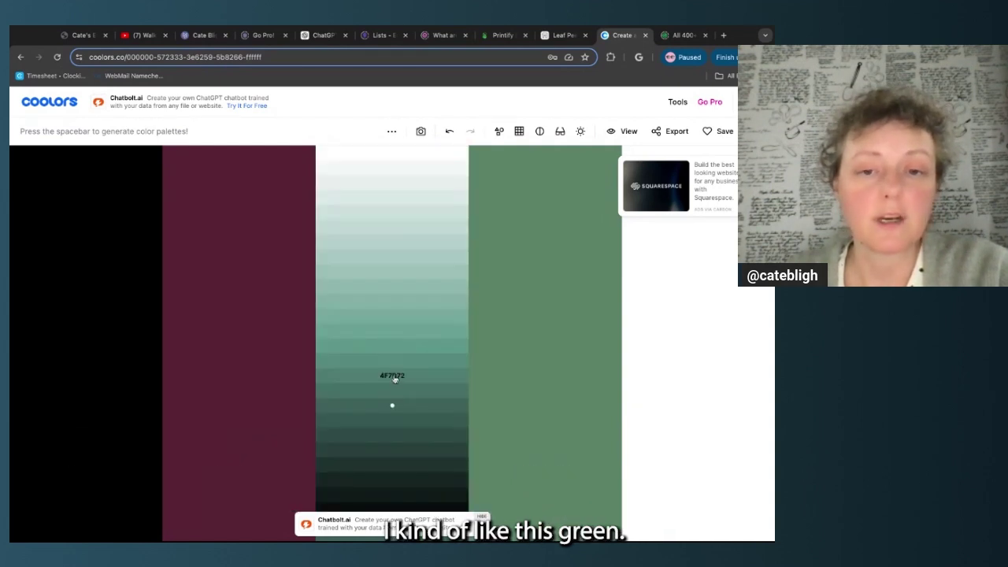
pyautogui.click(394, 393)
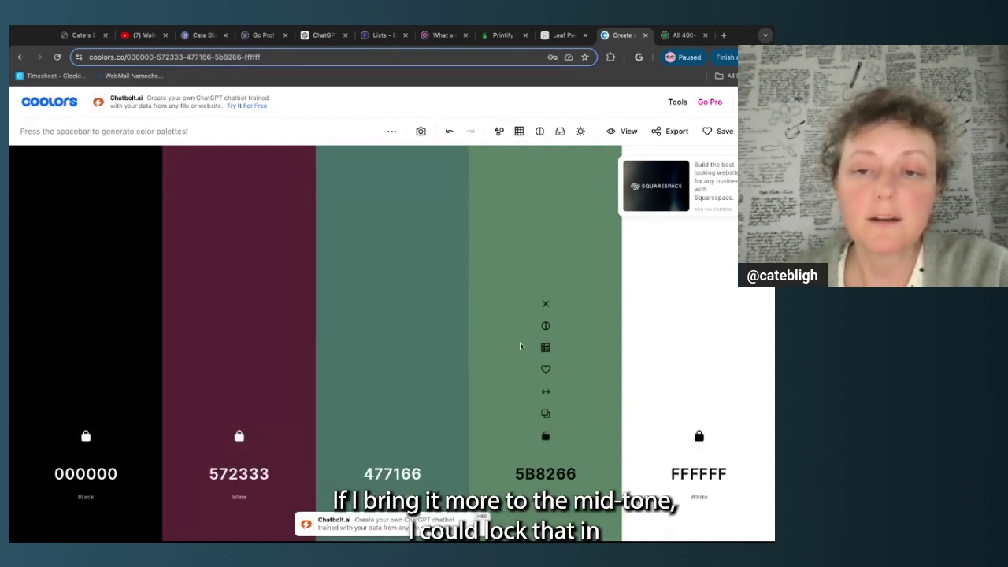
pyautogui.click(393, 437)
# Regenerate the fourth colour, set it to cream FEDFAF, then open the Image Picker tool
pyautogui.press('space')
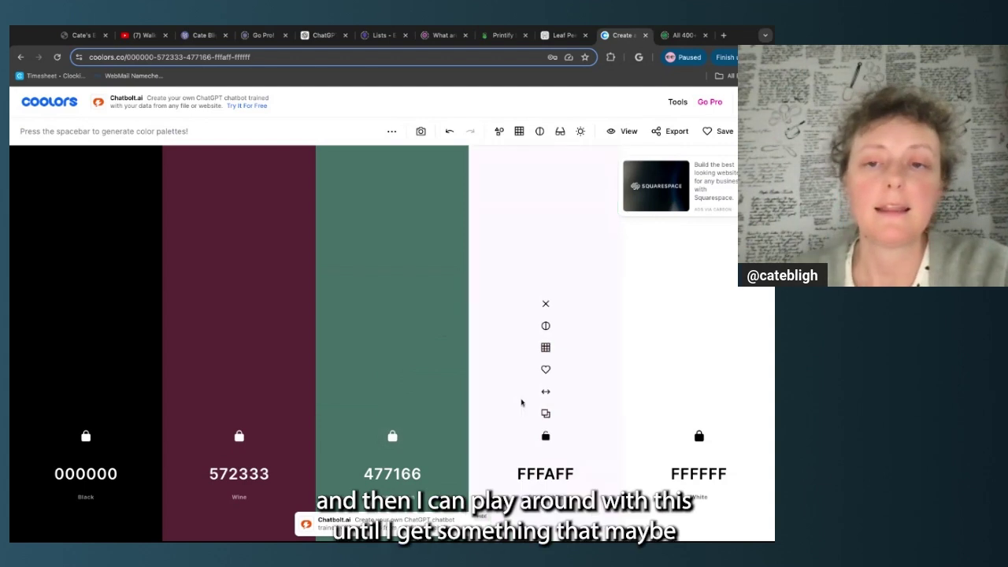
pyautogui.press('space')
pyautogui.press('space')
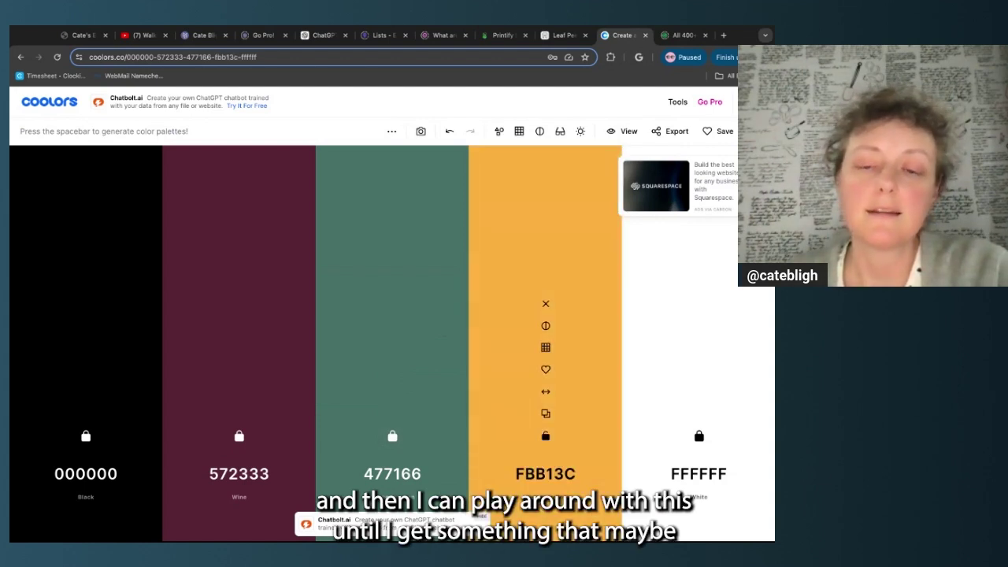
pyautogui.click(542, 323)
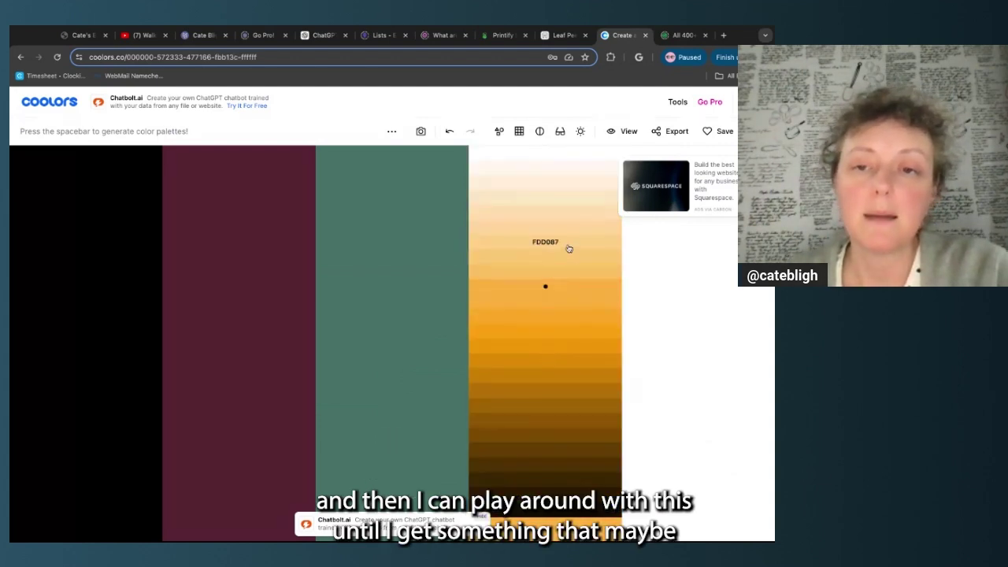
pyautogui.click(550, 203)
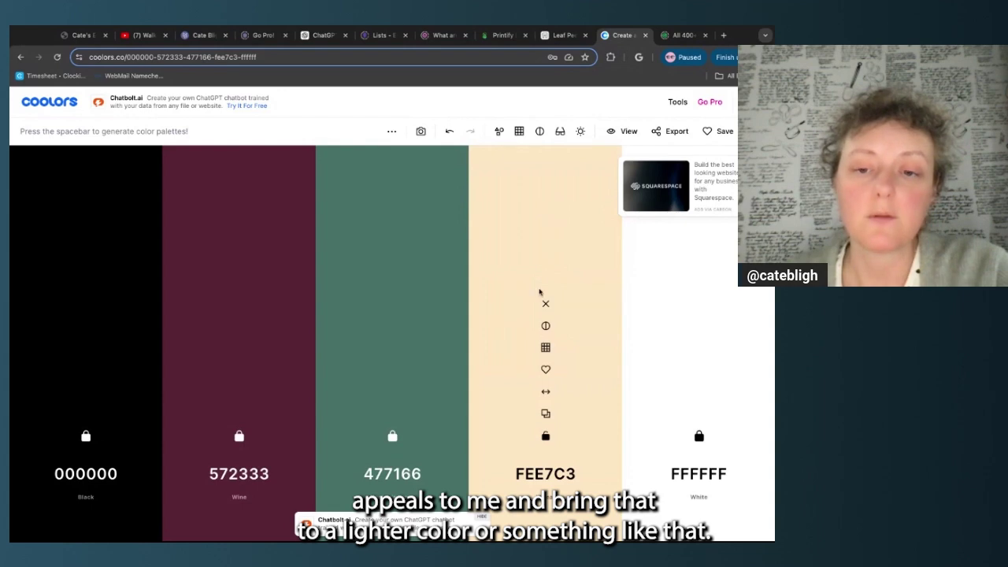
pyautogui.click(545, 347)
pyautogui.click(559, 212)
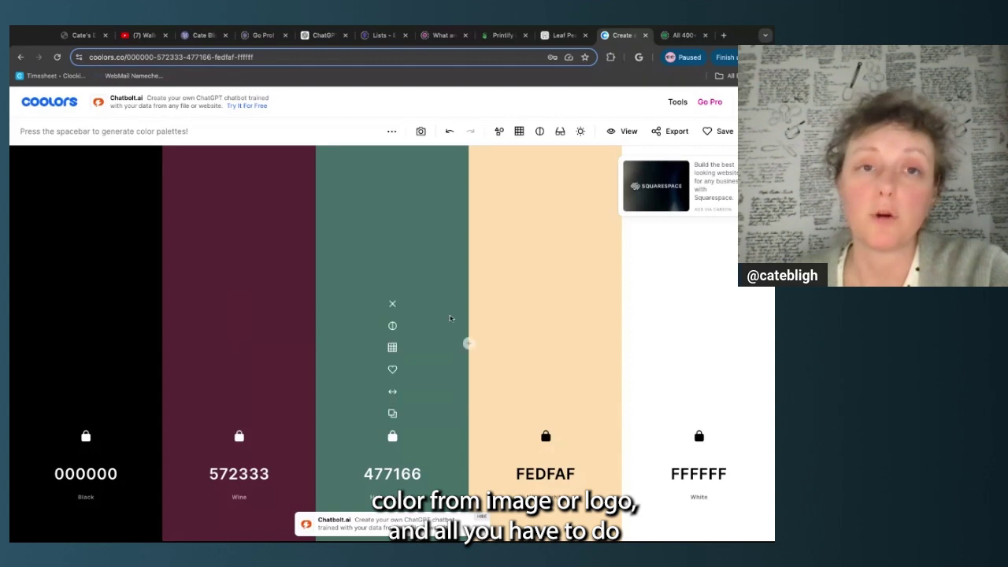
pyautogui.moveTo(678, 102)
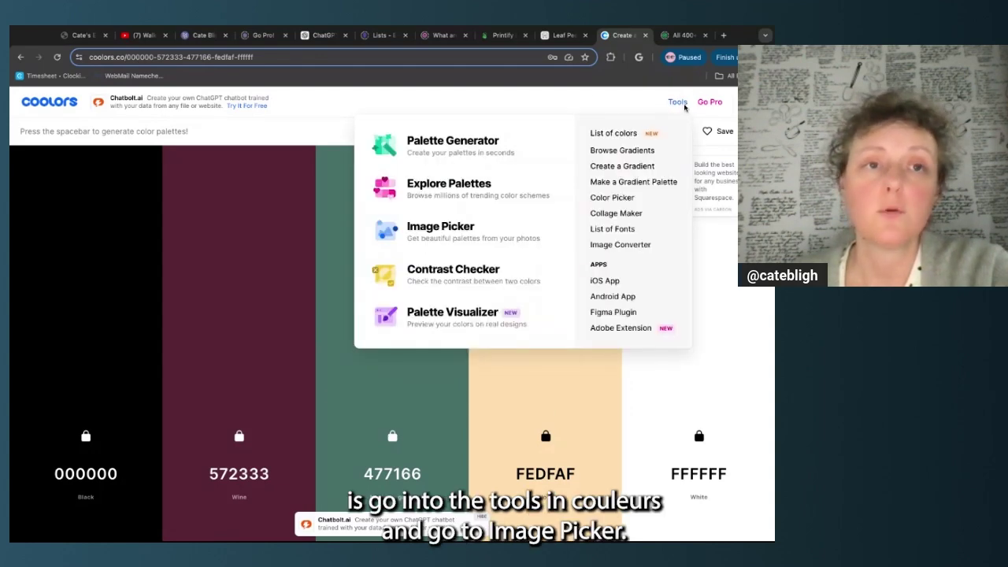
pyautogui.click(462, 238)
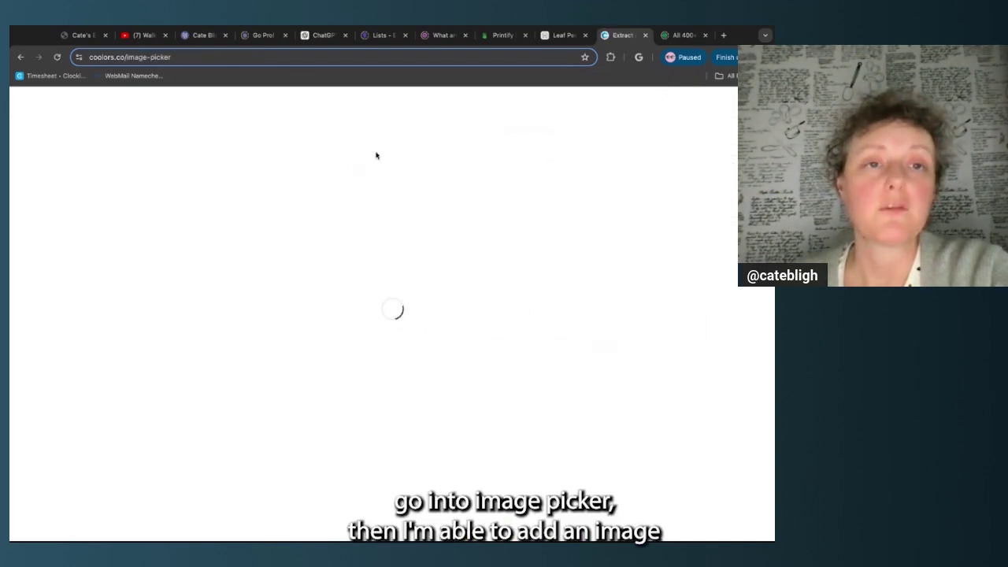
# Try sampling colours by moving the picker points across the Image Picker's sample photo
pyautogui.scroll(-1, 243, 366)
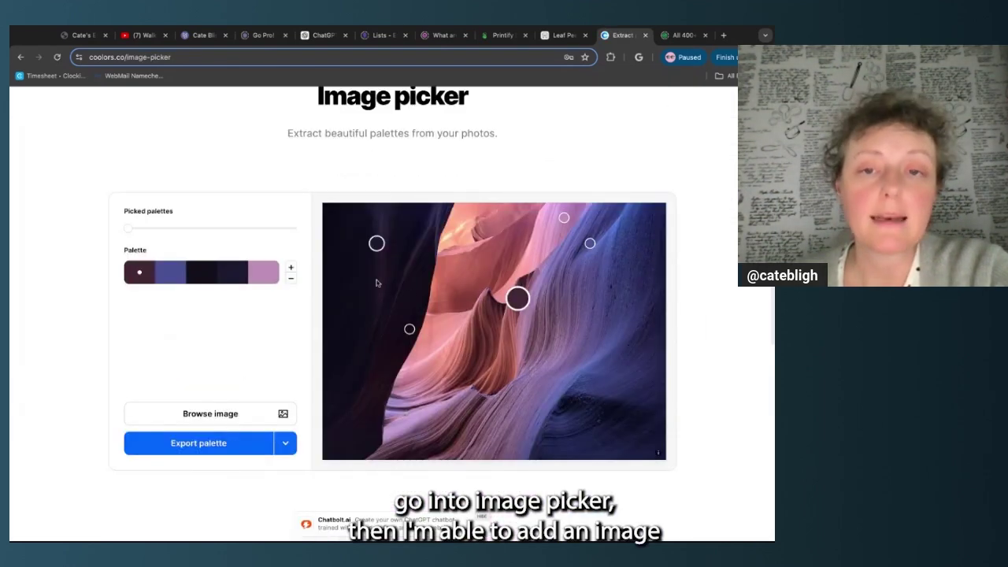
pyautogui.moveTo(518, 298); pyautogui.dragTo(536, 305)
pyautogui.moveTo(384, 247)
pyautogui.mouseDown()
pyautogui.moveTo(377, 243)
pyautogui.moveTo(344, 297)
pyautogui.mouseUp()
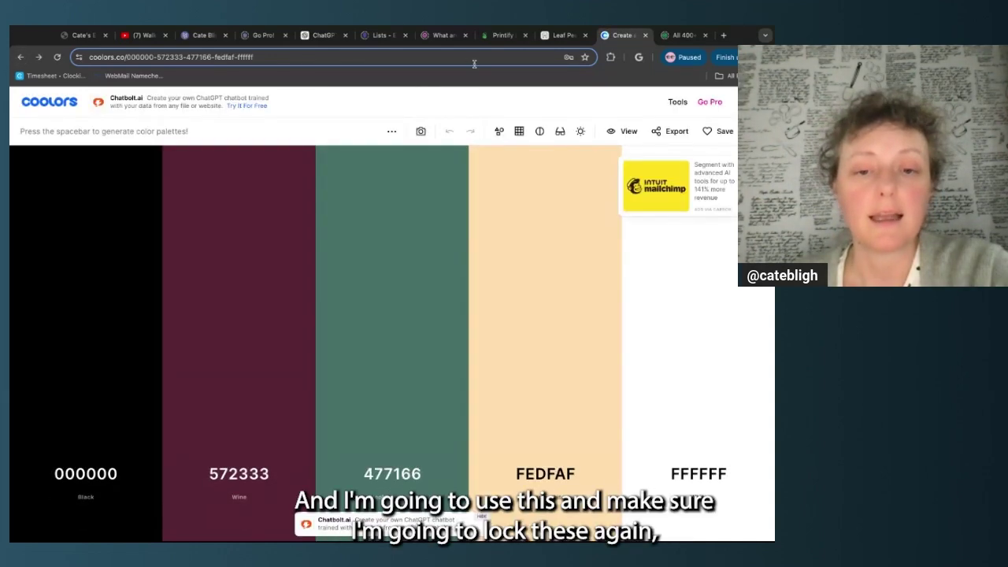
# Lock green, wine, black, cream and white, then copy wine's hex 572333
pyautogui.click(392, 436)
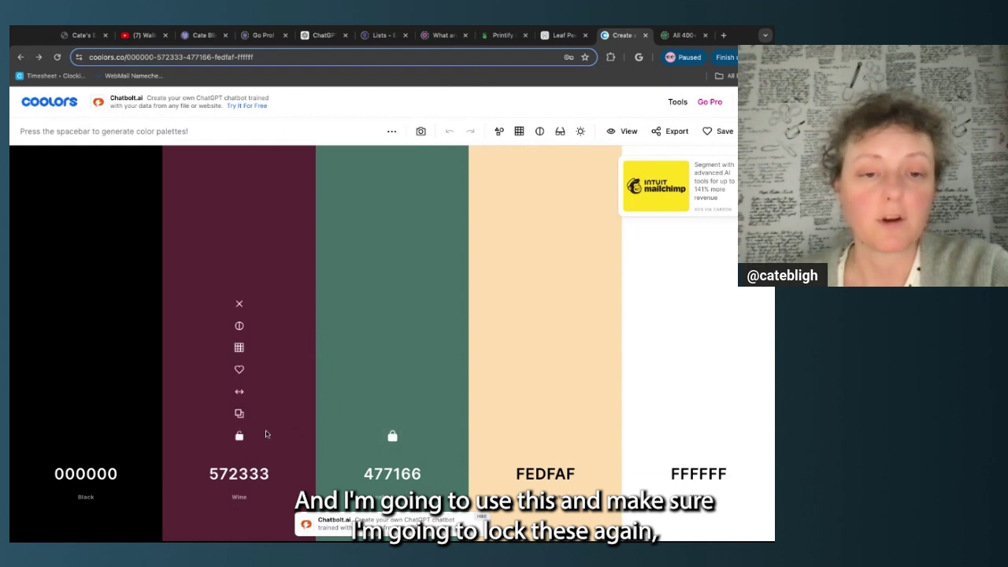
pyautogui.click(238, 436)
pyautogui.click(86, 435)
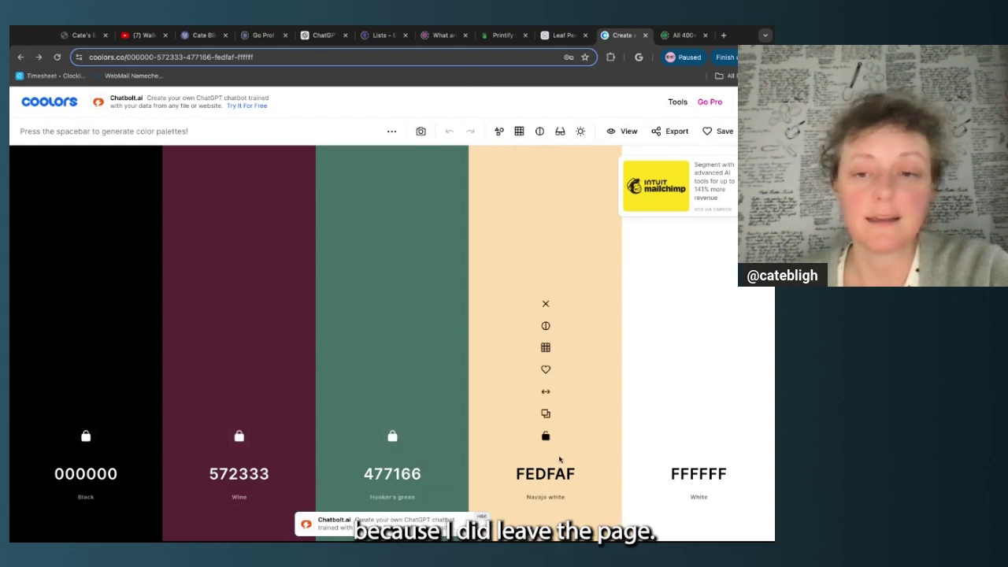
pyautogui.click(546, 435)
pyautogui.click(698, 435)
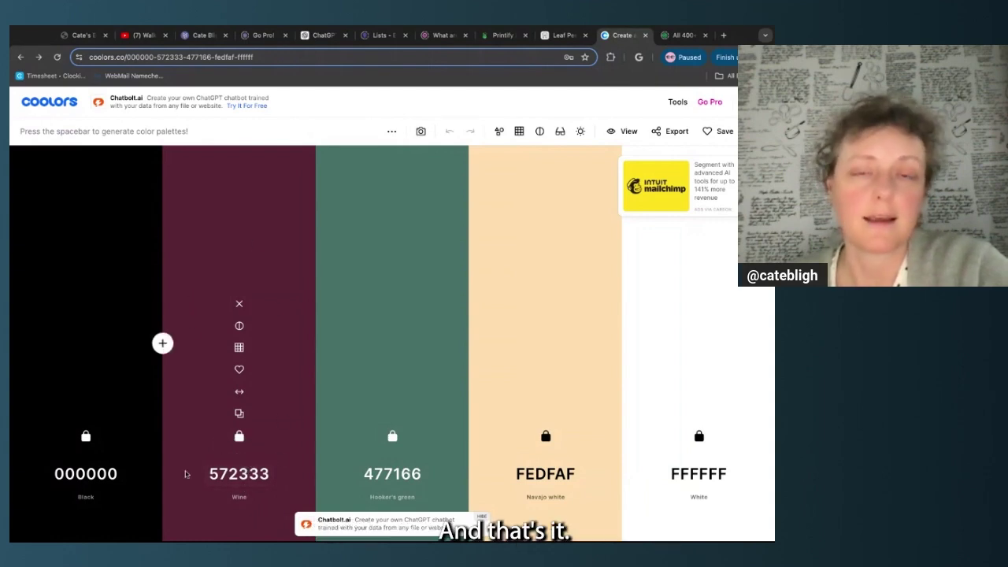
pyautogui.click(240, 415)
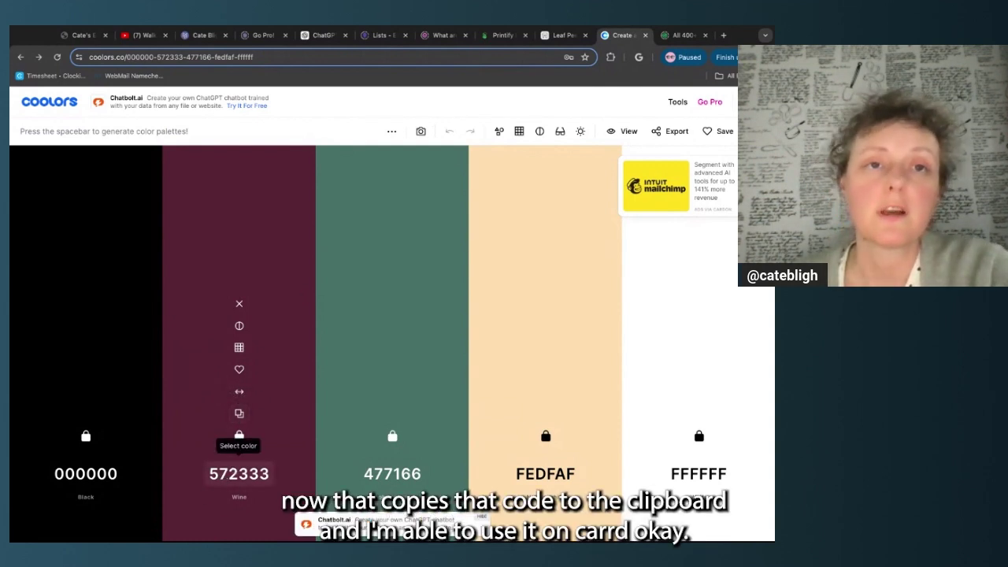
# Return to the Carrd editor and scroll through the CATE BLIGH page
pyautogui.click(203, 36)
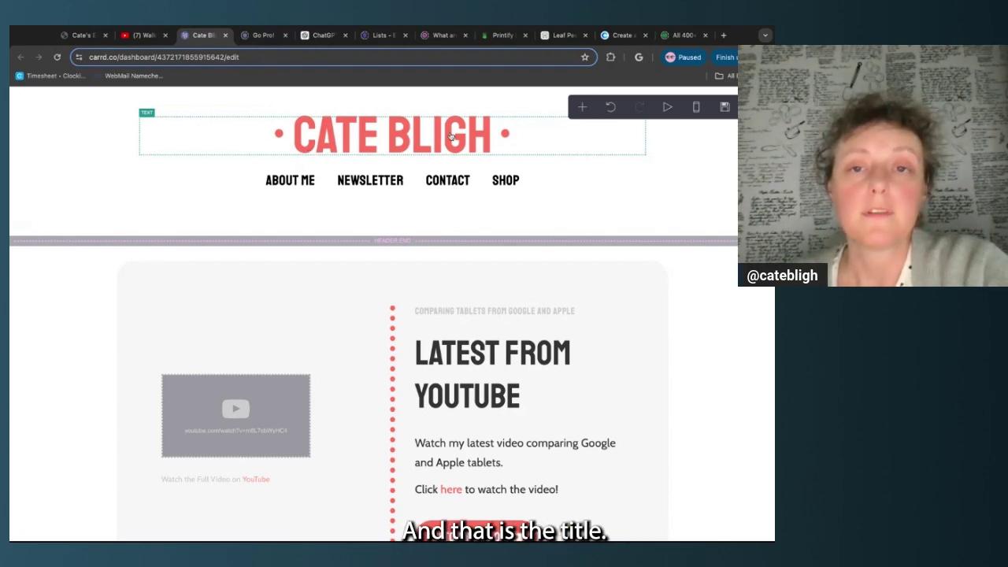
pyautogui.scroll(-2, 398, 215)
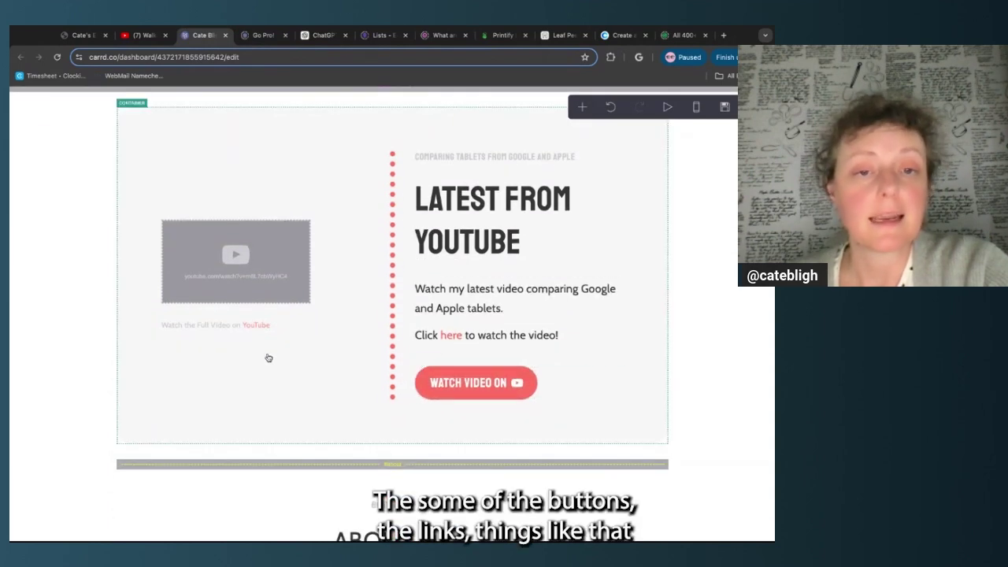
pyautogui.scroll(-4, 279, 376)
pyautogui.scroll(5, 280, 376)
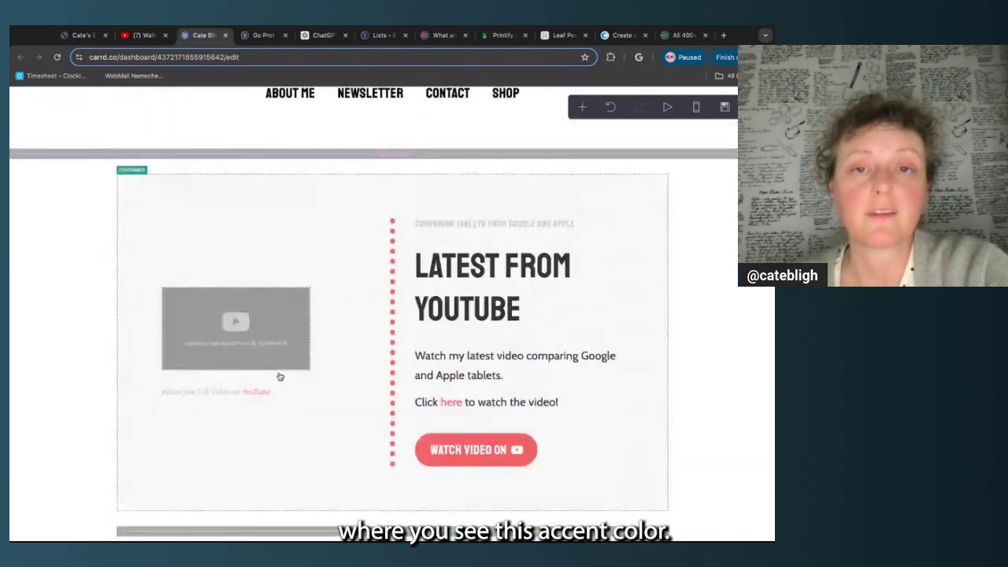
pyautogui.scroll(1, 279, 377)
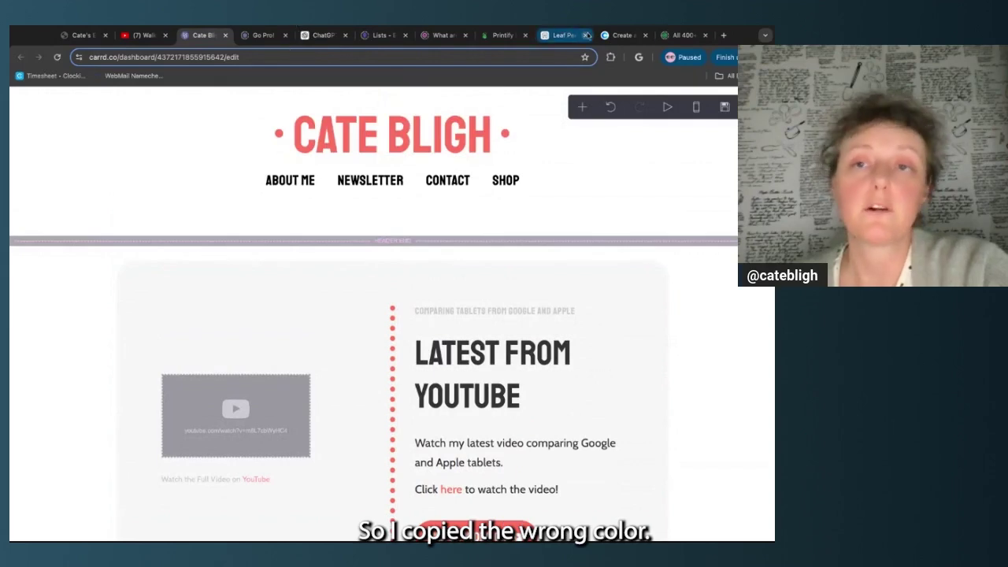
# Copy the green hex 477166 from Coolors and go back to the Carrd editor
pyautogui.click(621, 35)
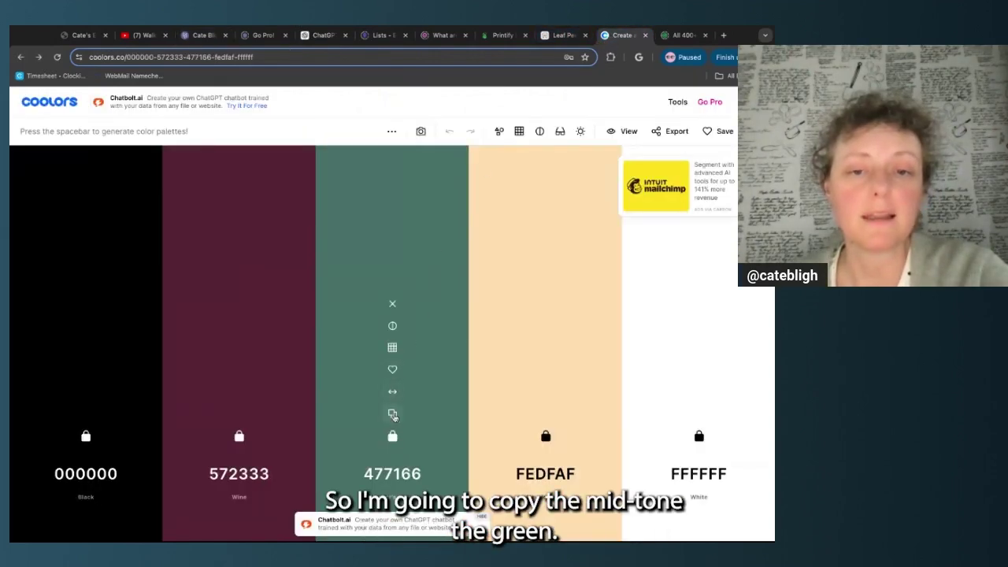
pyautogui.click(392, 414)
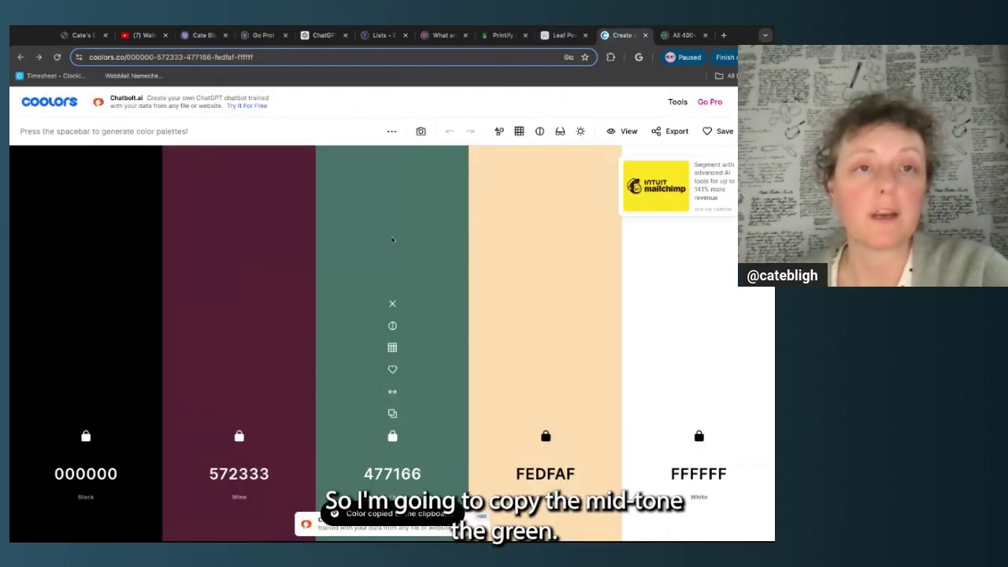
pyautogui.click(204, 36)
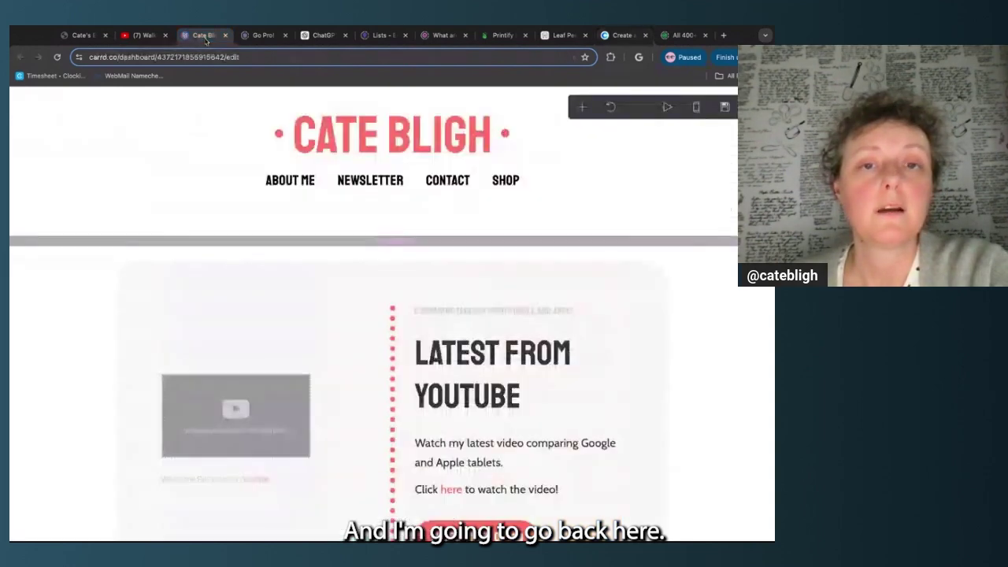
# Open the CATE BLIGH title's Appearance styles and inspect its colour setting
pyautogui.click(247, 145)
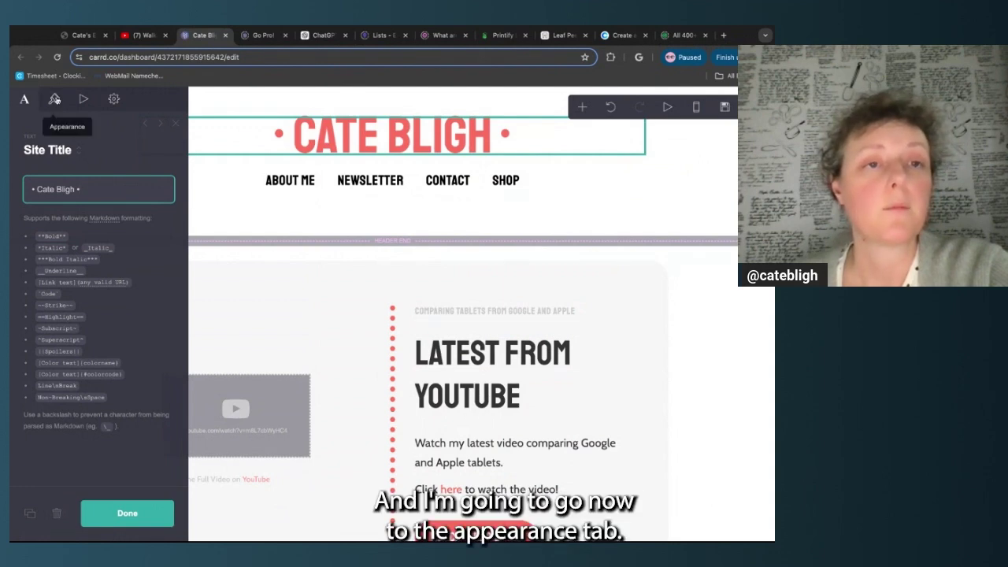
pyautogui.click(54, 100)
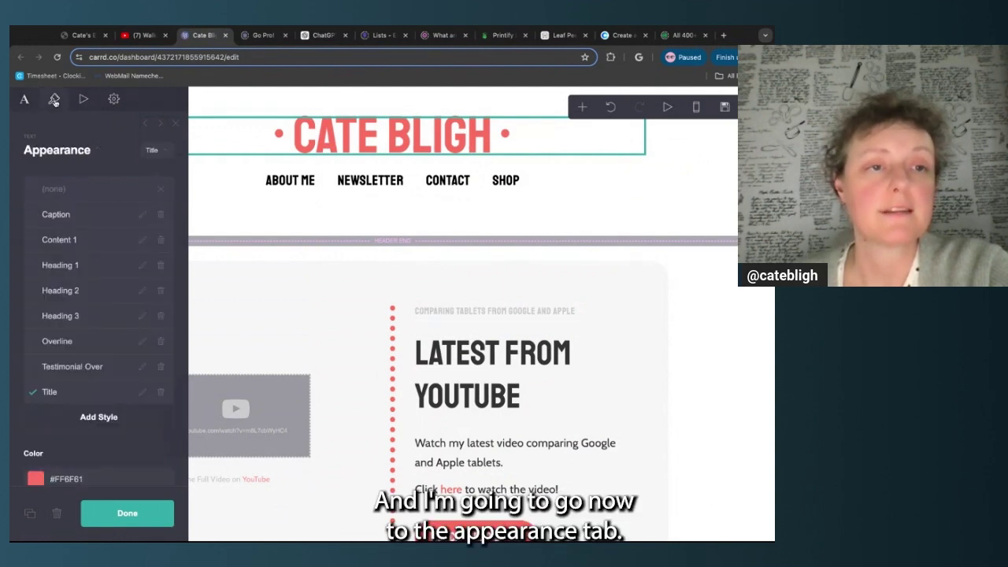
pyautogui.scroll(-1, 60, 227)
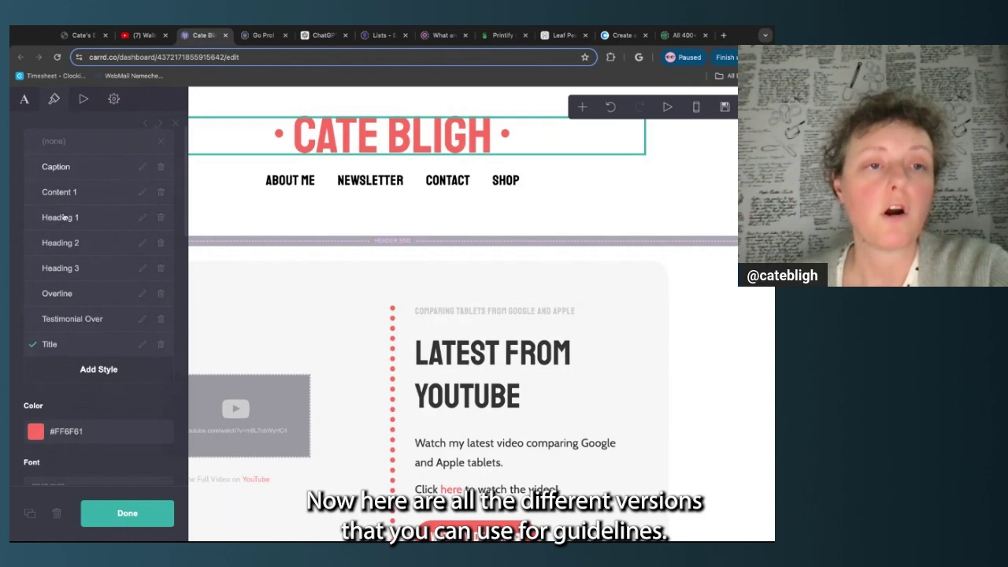
pyautogui.scroll(1, 77, 333)
pyautogui.scroll(-1, 76, 333)
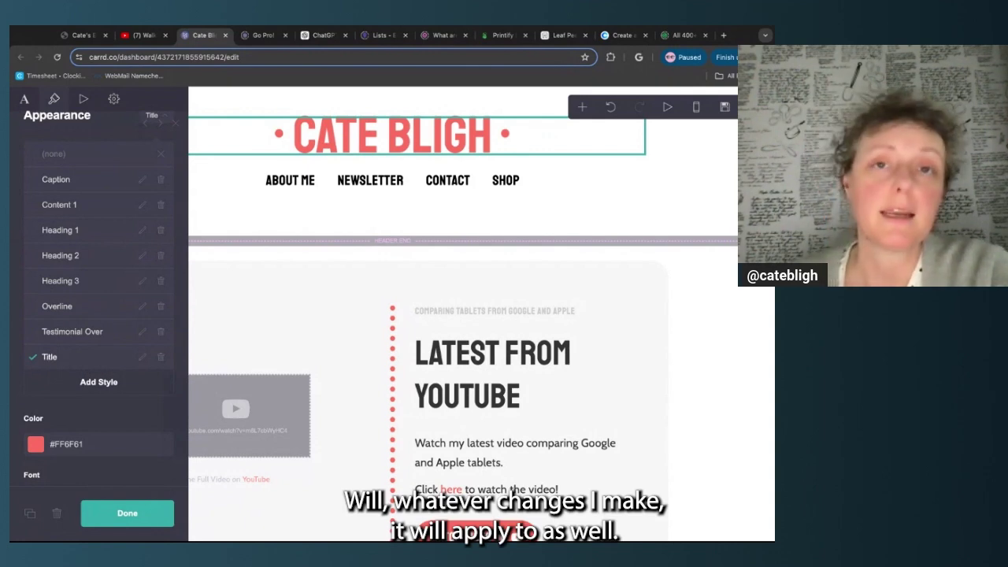
pyautogui.scroll(-1, 56, 378)
pyautogui.click(71, 365)
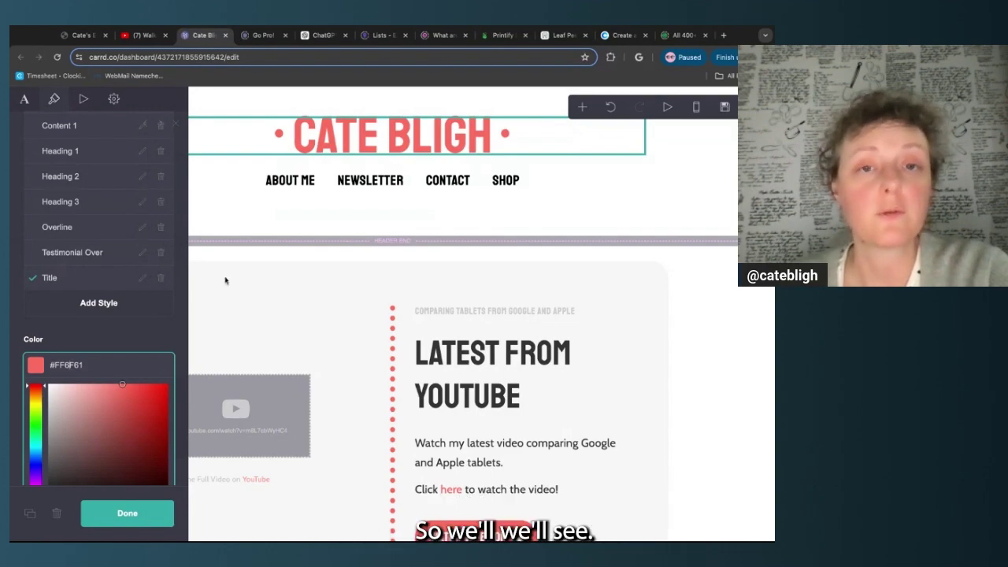
pyautogui.click(149, 516)
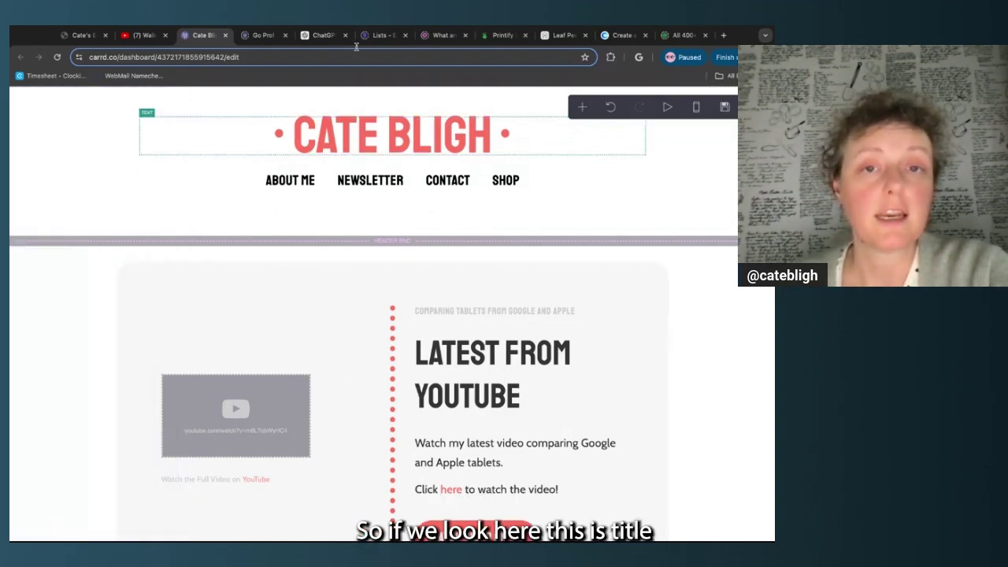
pyautogui.scroll(-15, 341, 303)
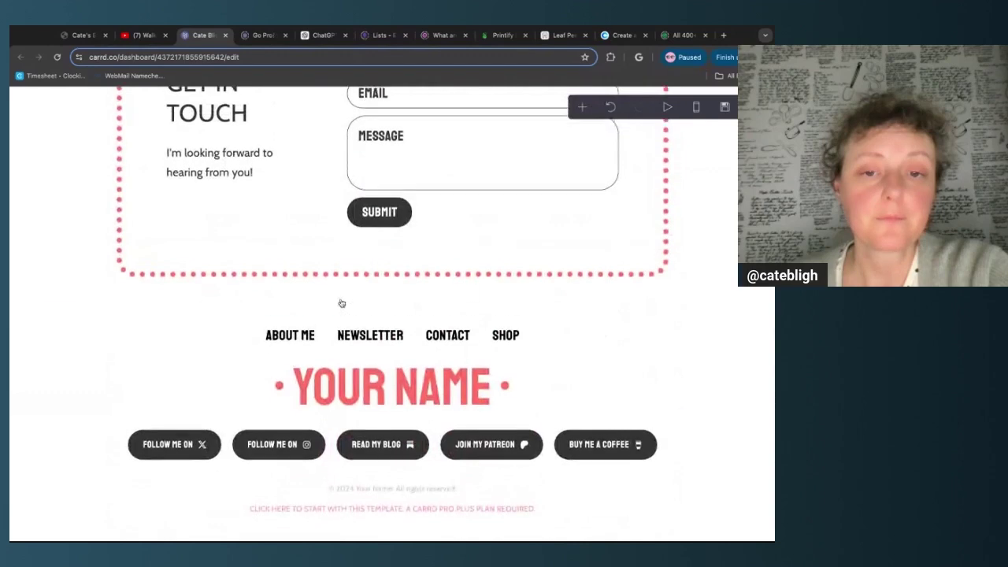
# Replace the Title style colour FF6F61 with the pasted green #477166
pyautogui.click(330, 388)
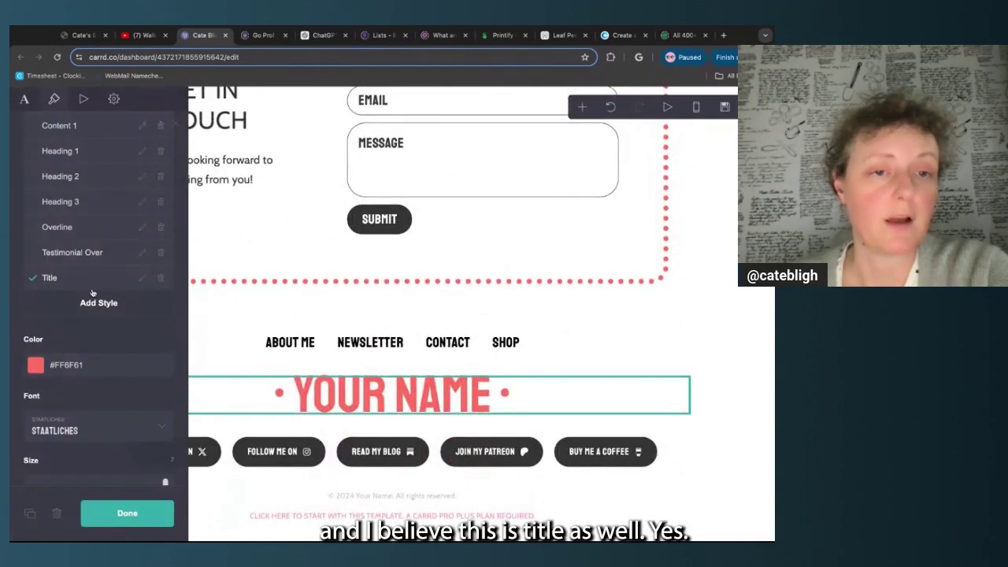
pyautogui.click(75, 364)
pyautogui.doubleClick(74, 365)
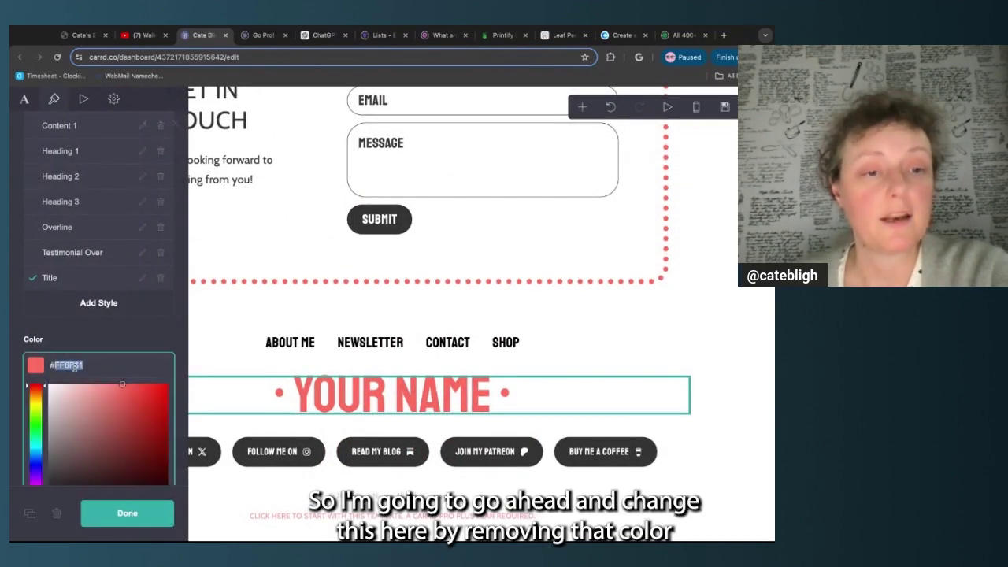
pyautogui.press('BackSpace')
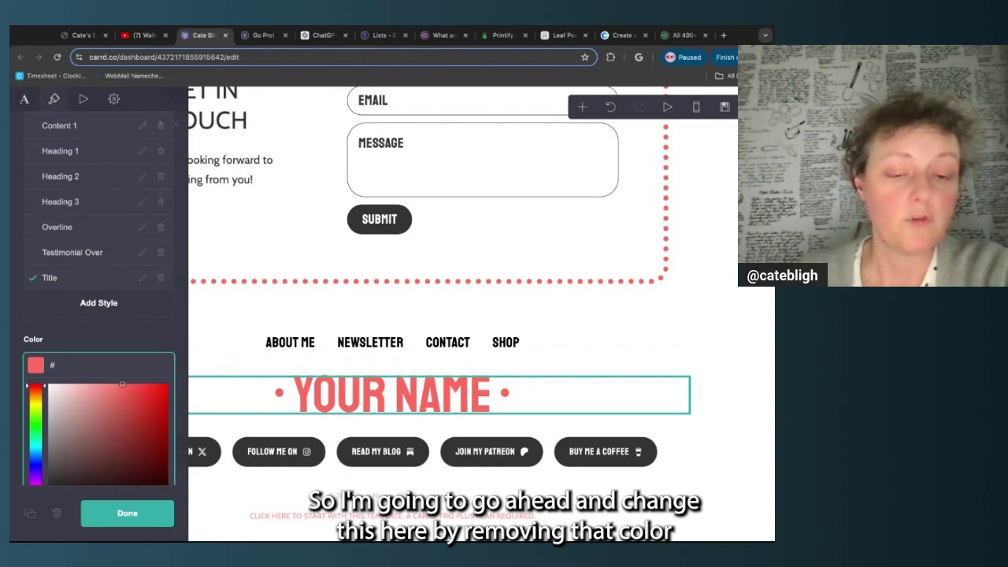
pyautogui.hotkey('ctrl', 'v')
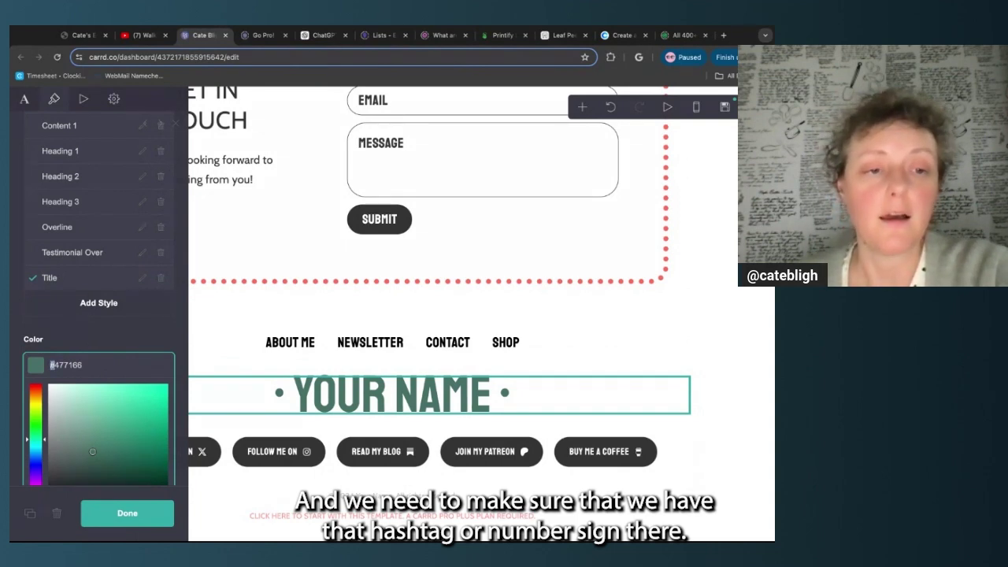
pyautogui.press('Return')
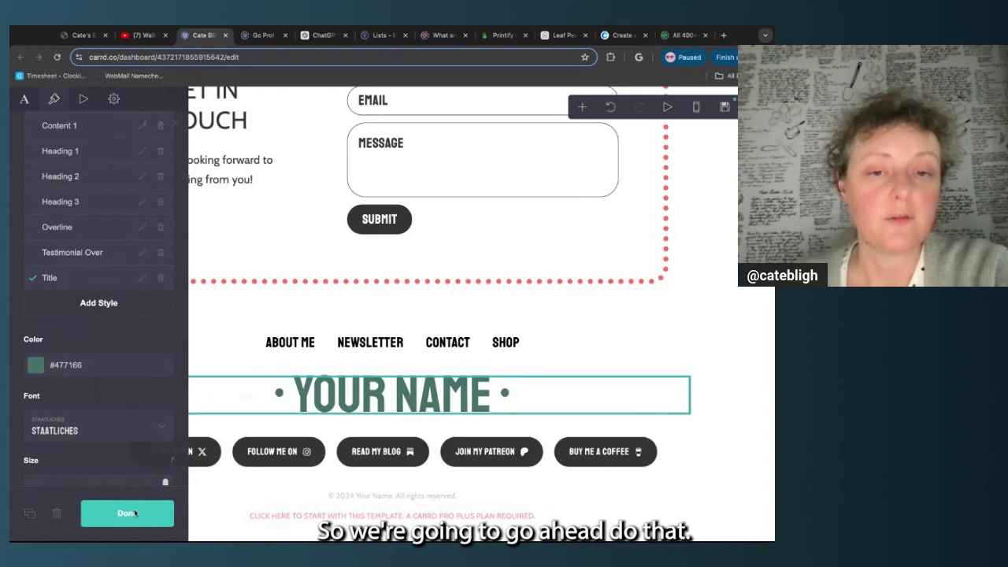
pyautogui.click(127, 513)
pyautogui.scroll(15, 204, 273)
pyautogui.scroll(10, 203, 274)
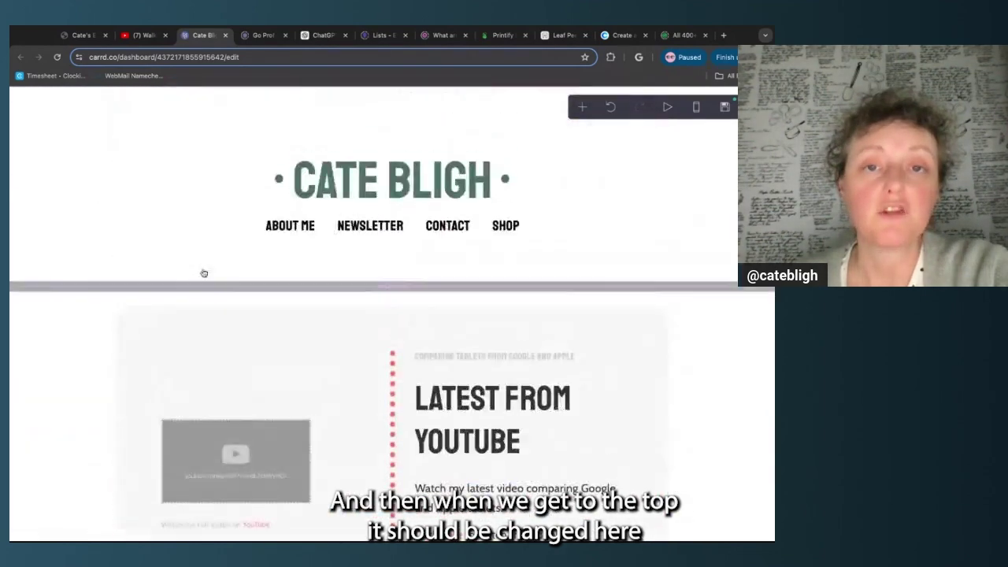
# Open the navigation links' Appearance settings, comparing with Coolors and the template demo
pyautogui.click(207, 144)
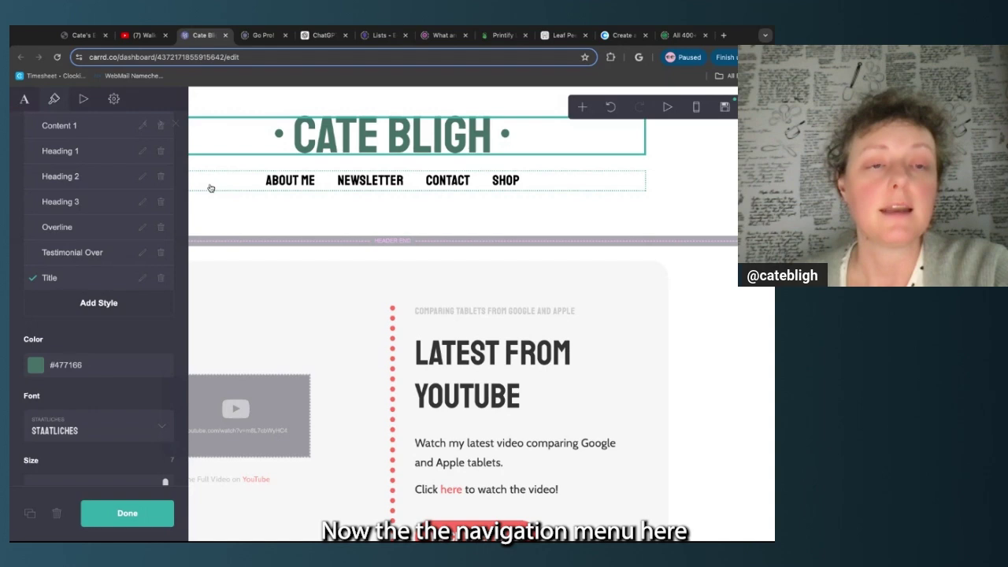
pyautogui.click(210, 187)
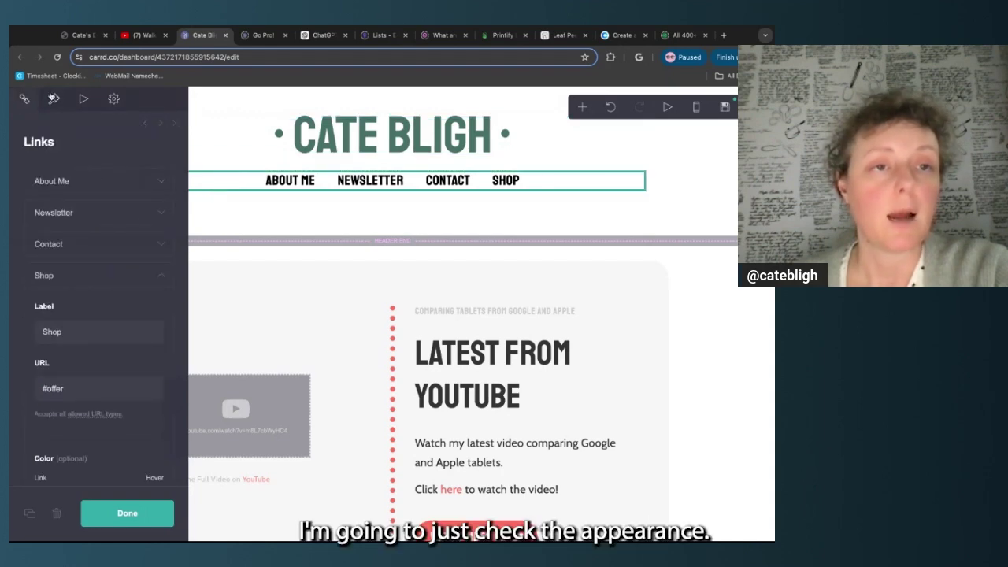
pyautogui.click(55, 99)
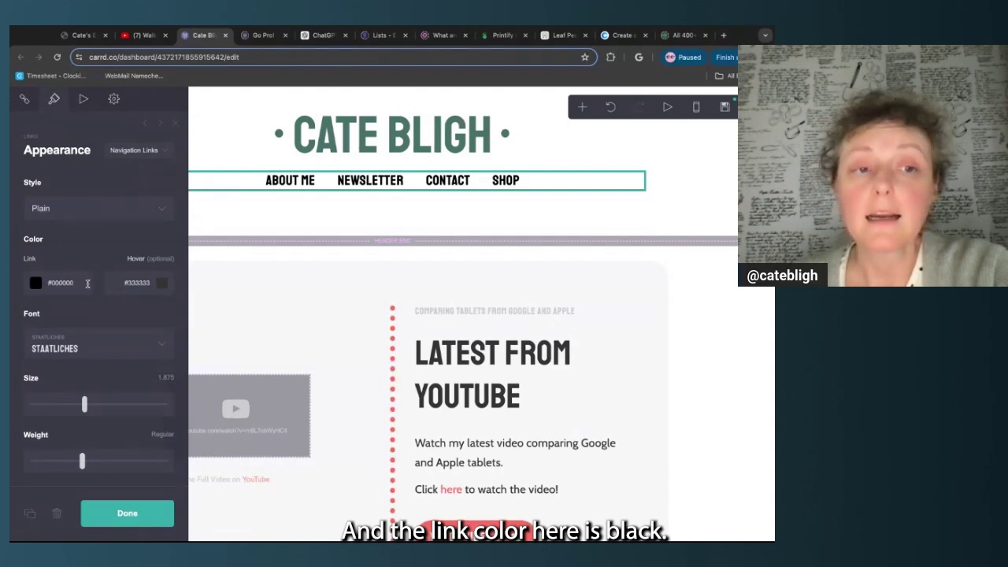
pyautogui.click(618, 34)
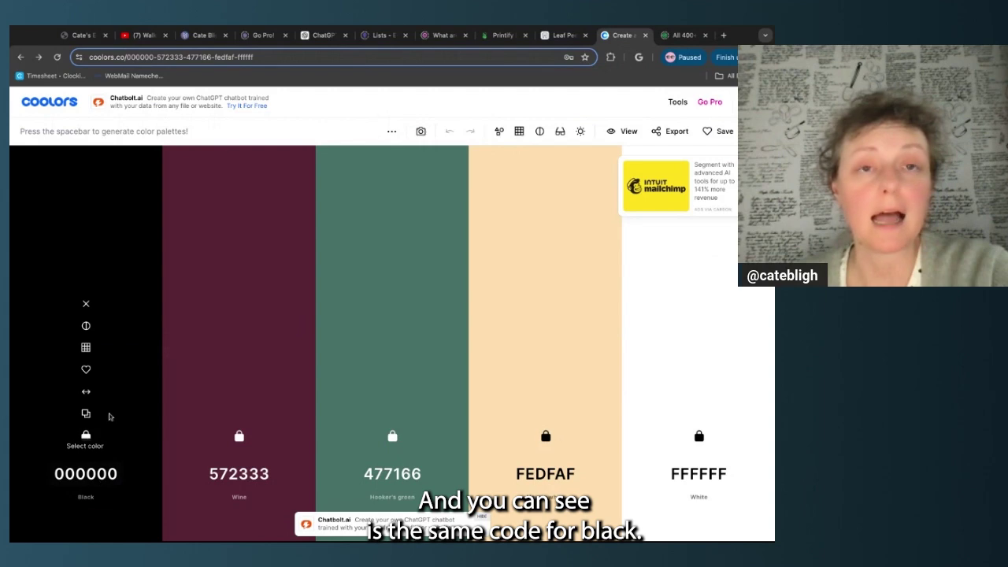
pyautogui.click(81, 34)
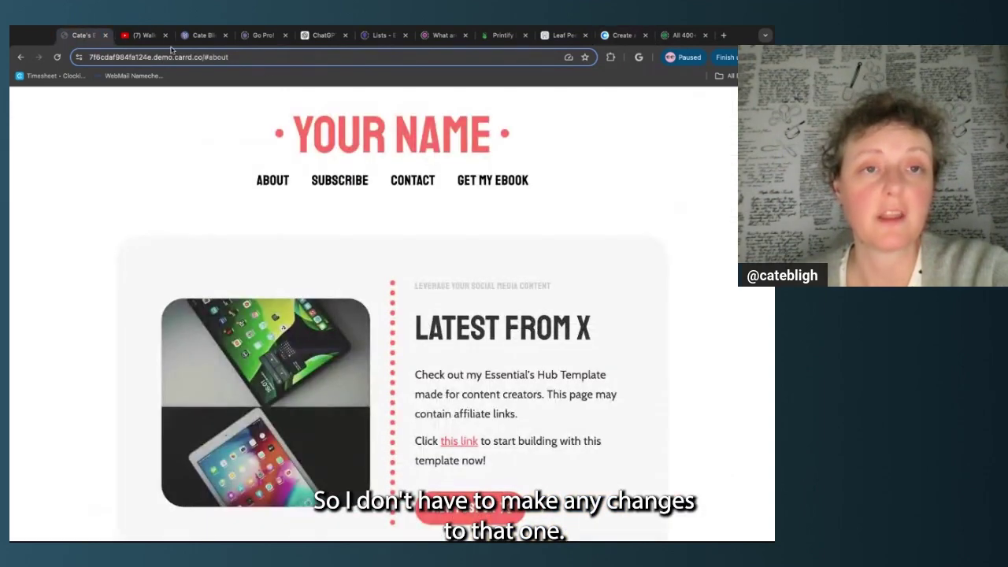
pyautogui.click(201, 34)
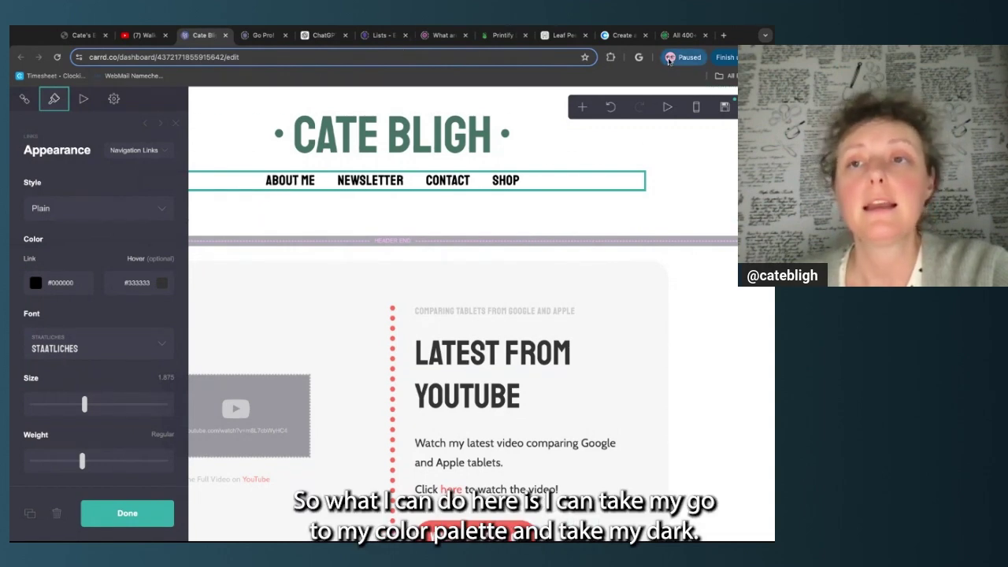
# Paste wine #572333 from Coolors as the navigation links' hover colour
pyautogui.click(614, 33)
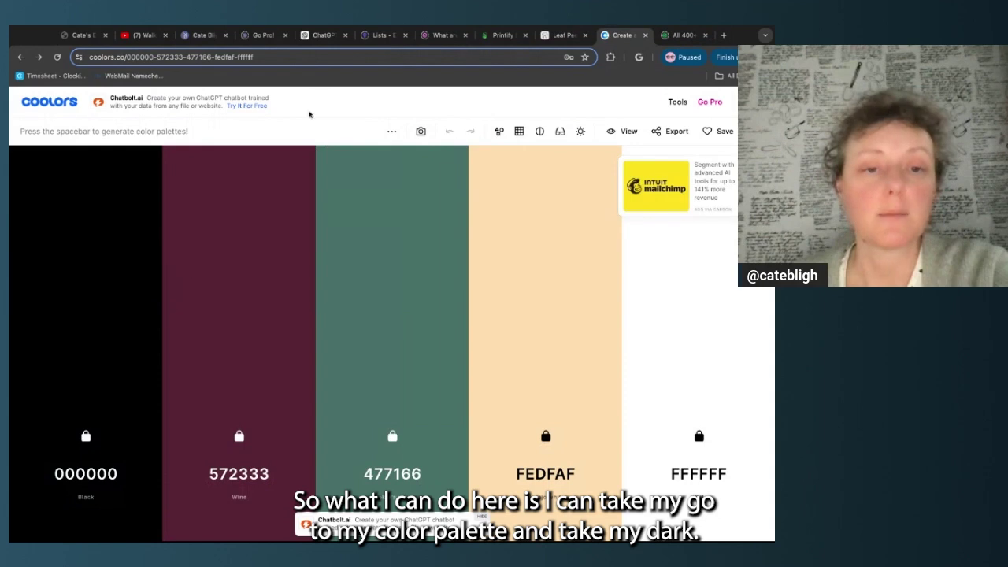
pyautogui.click(240, 414)
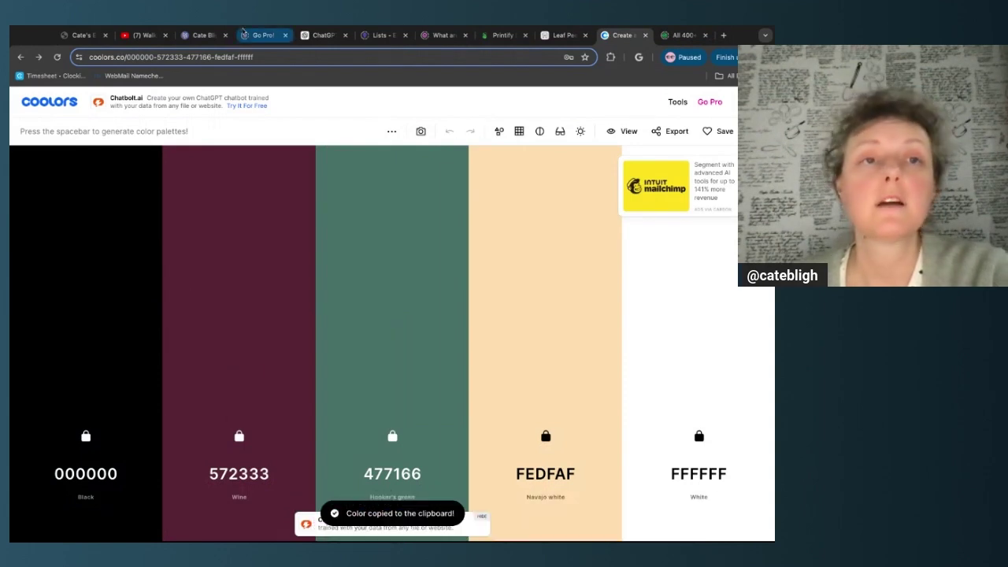
pyautogui.click(186, 36)
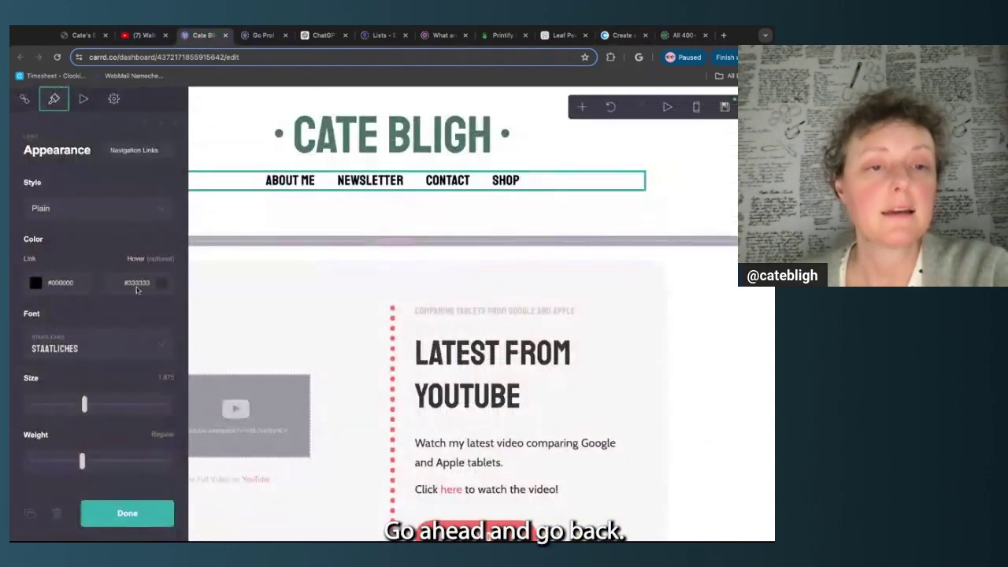
pyautogui.click(136, 278)
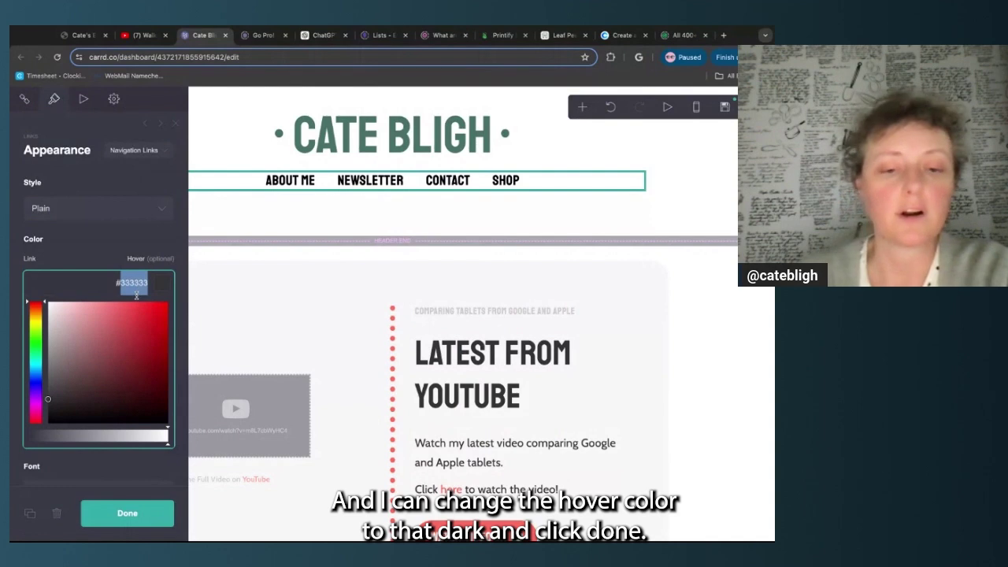
pyautogui.hotkey('ctrl', 'v')
# Close the navigation link settings and return to the green site title header
pyautogui.click(134, 513)
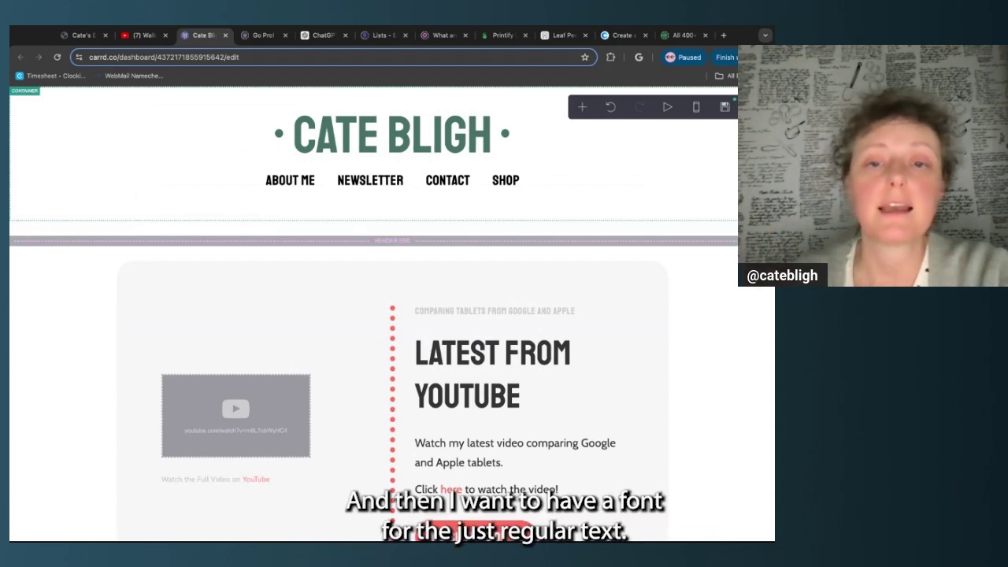
pyautogui.scroll(-1, 413, 393)
pyautogui.scroll(-1, 413, 394)
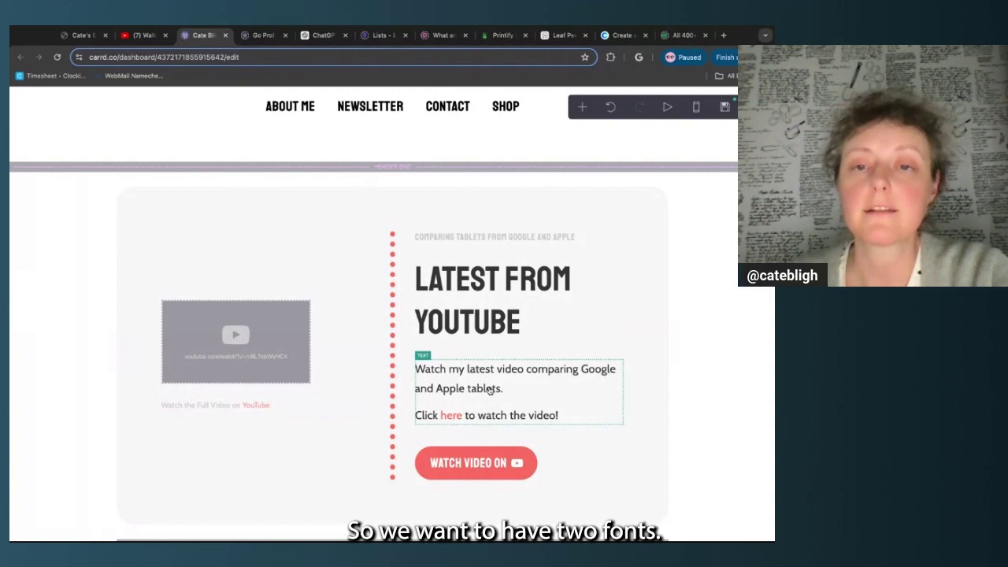
pyautogui.scroll(2, 490, 391)
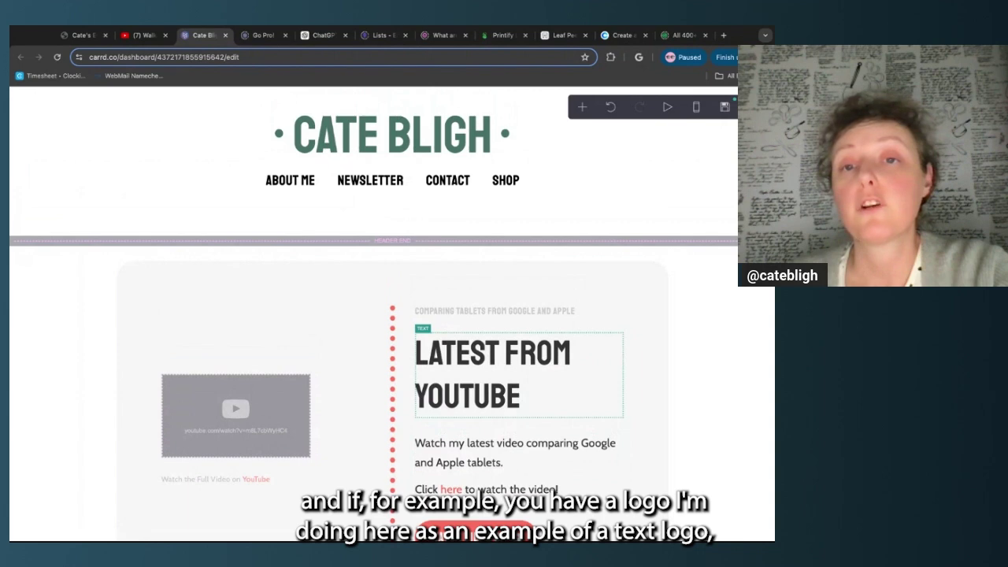
pyautogui.click(543, 142)
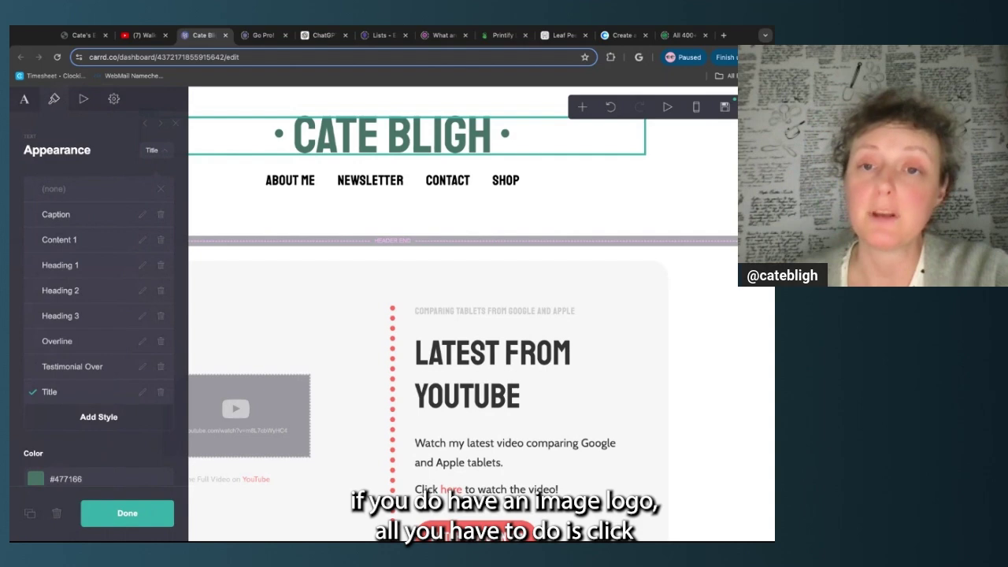
pyautogui.click(583, 106)
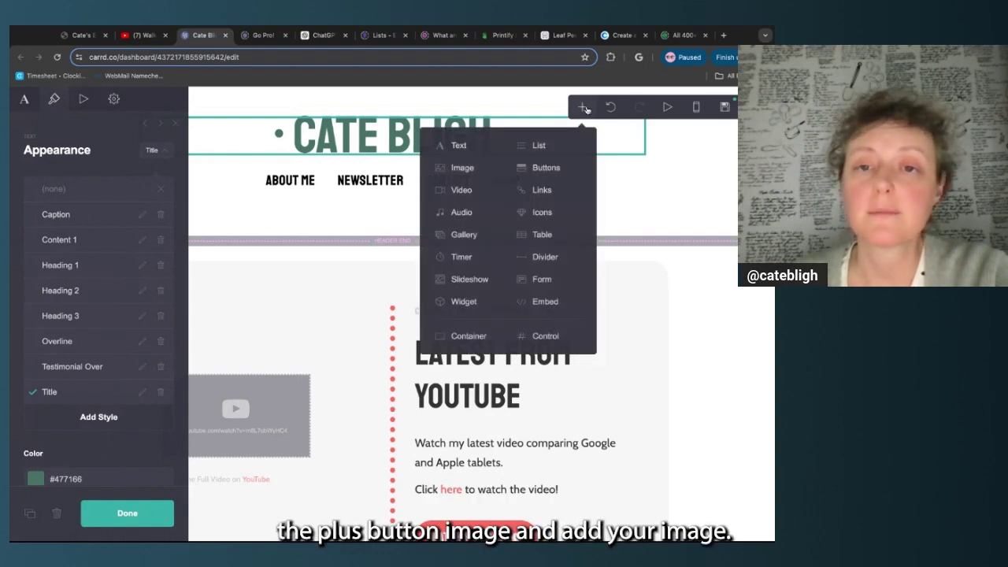
pyautogui.click(462, 168)
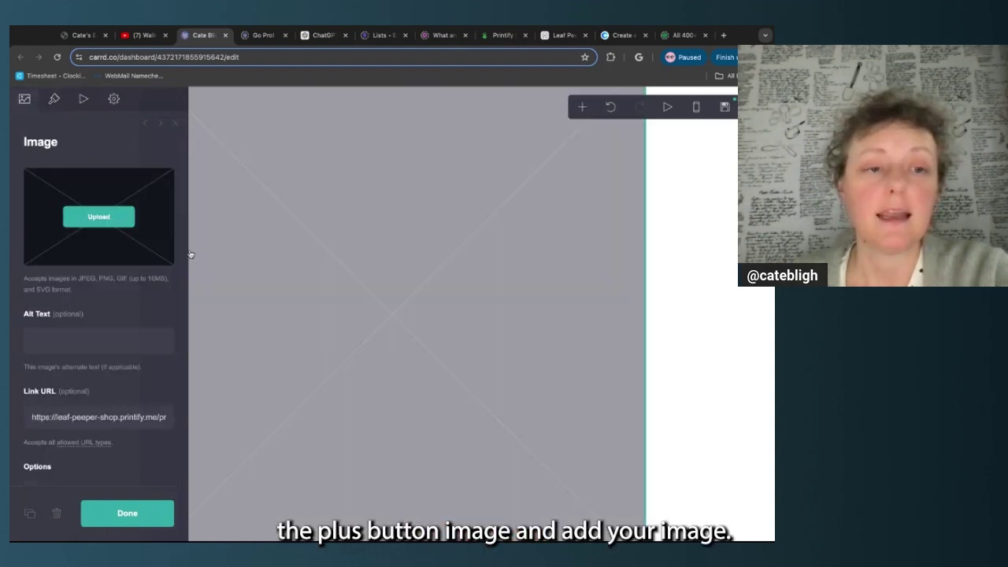
pyautogui.tripleClick(121, 416)
pyautogui.scroll(-2, 120, 416)
pyautogui.scroll(2, 120, 416)
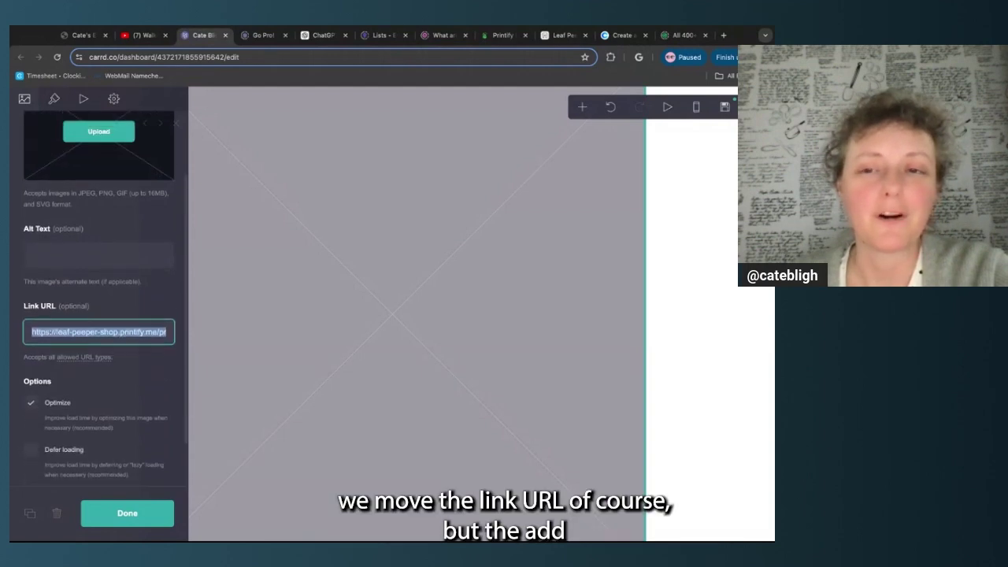
pyautogui.press('BackSpace')
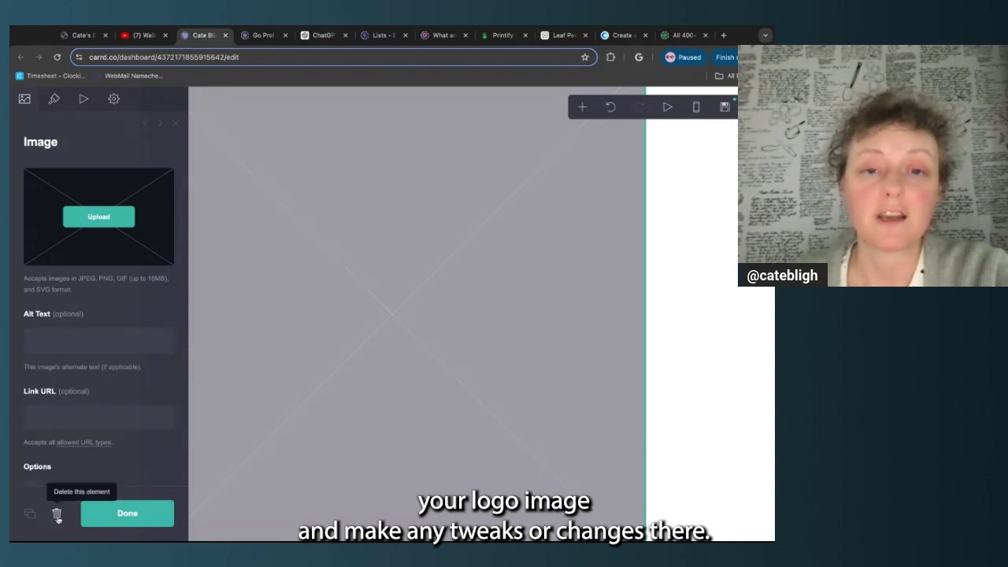
pyautogui.scroll(2, 386, 291)
pyautogui.scroll(-5, 386, 291)
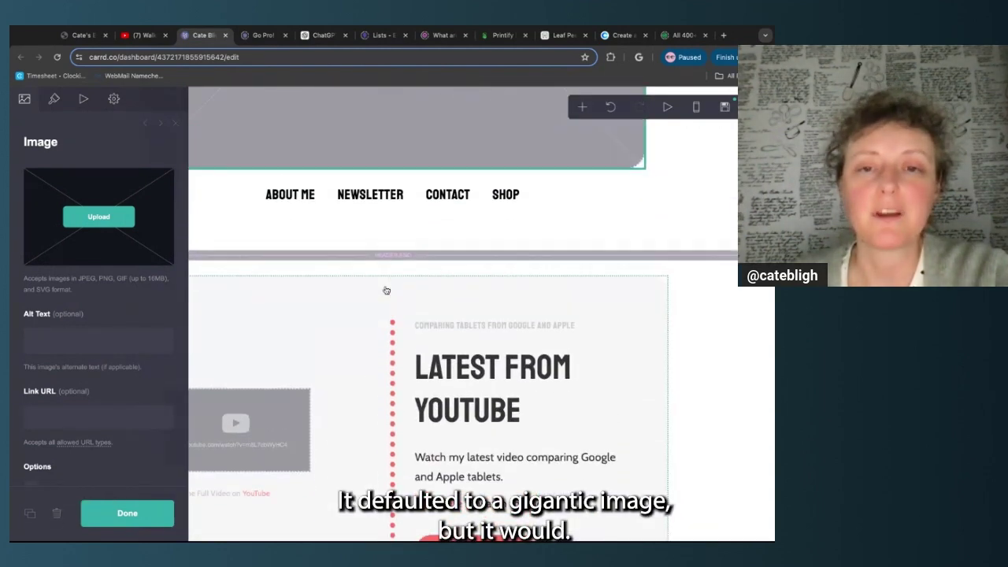
pyautogui.scroll(5, 386, 290)
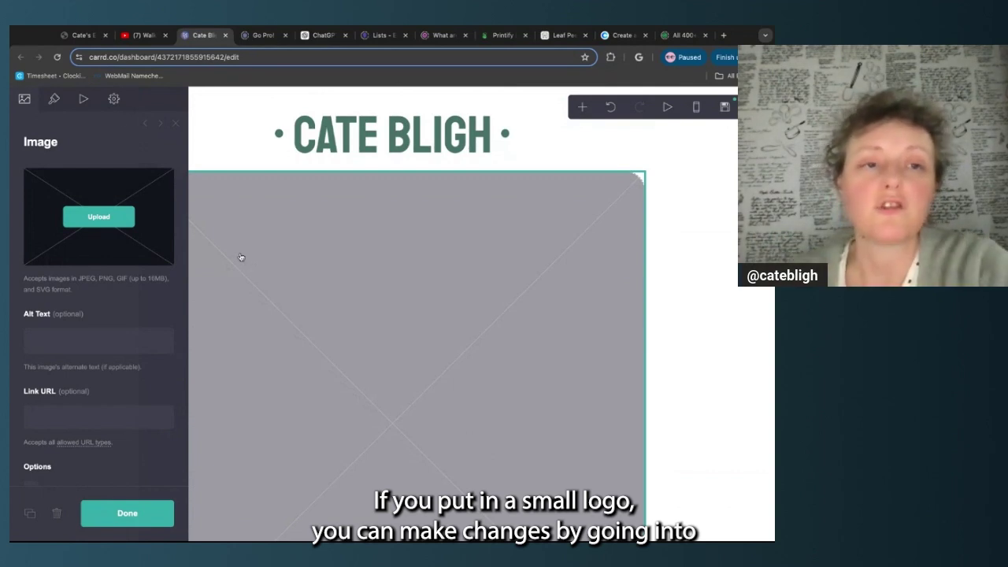
pyautogui.click(53, 98)
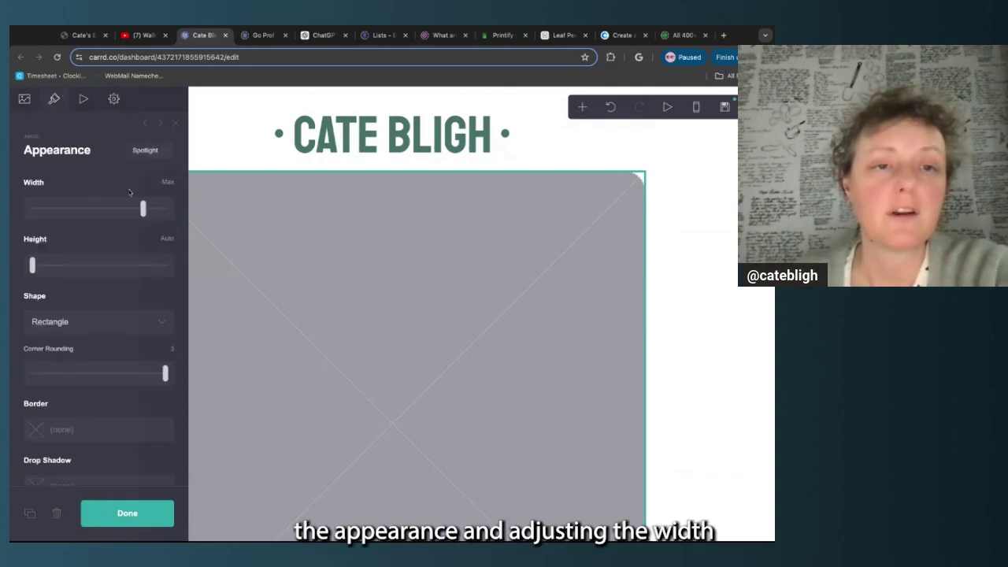
pyautogui.moveTo(143, 208); pyautogui.dragTo(36, 208)
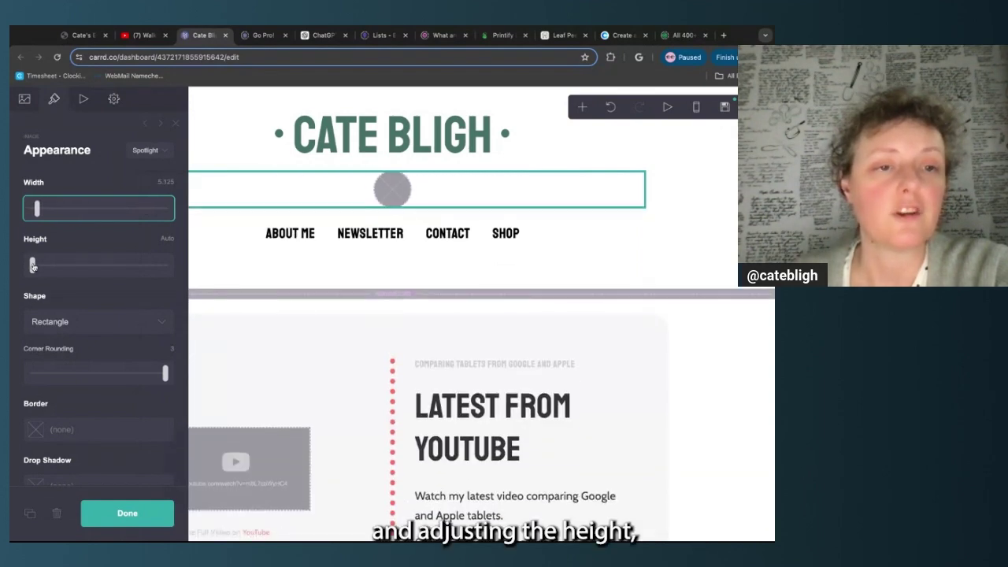
pyautogui.moveTo(32, 266)
pyautogui.mouseDown()
pyautogui.moveTo(56, 267)
pyautogui.moveTo(45, 266)
pyautogui.mouseUp()
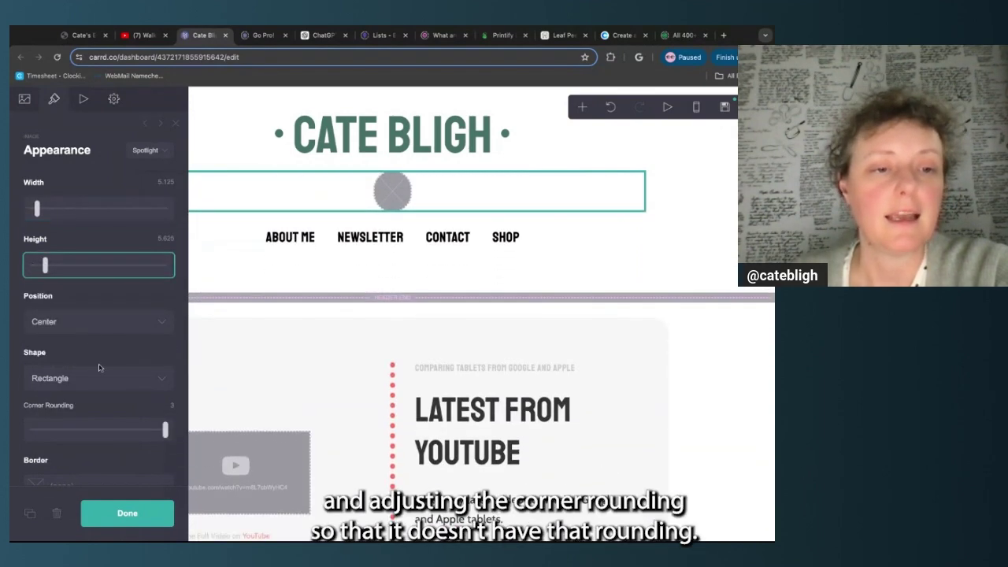
pyautogui.click(165, 430)
pyautogui.press('Left')
pyautogui.press('Left')
pyautogui.press('Left')
pyautogui.press('Left')
pyautogui.press('Left')
pyautogui.press('Left')
pyautogui.press('Left')
pyautogui.press('Left')
pyautogui.press('Left')
pyautogui.press('Left')
pyautogui.press('Left')
pyautogui.press('Left')
pyautogui.press('Left')
pyautogui.press('Left')
pyautogui.press('Left')
pyautogui.press('Left')
pyautogui.press('Left')
pyautogui.press('Left')
pyautogui.press('Left')
pyautogui.press('Left')
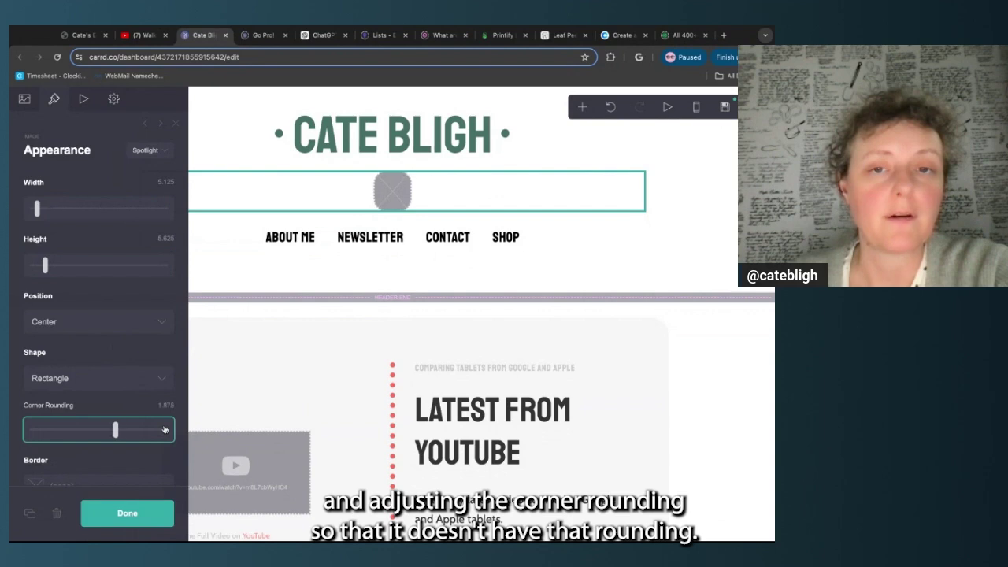
pyautogui.press('Left')
pyautogui.press('Left')
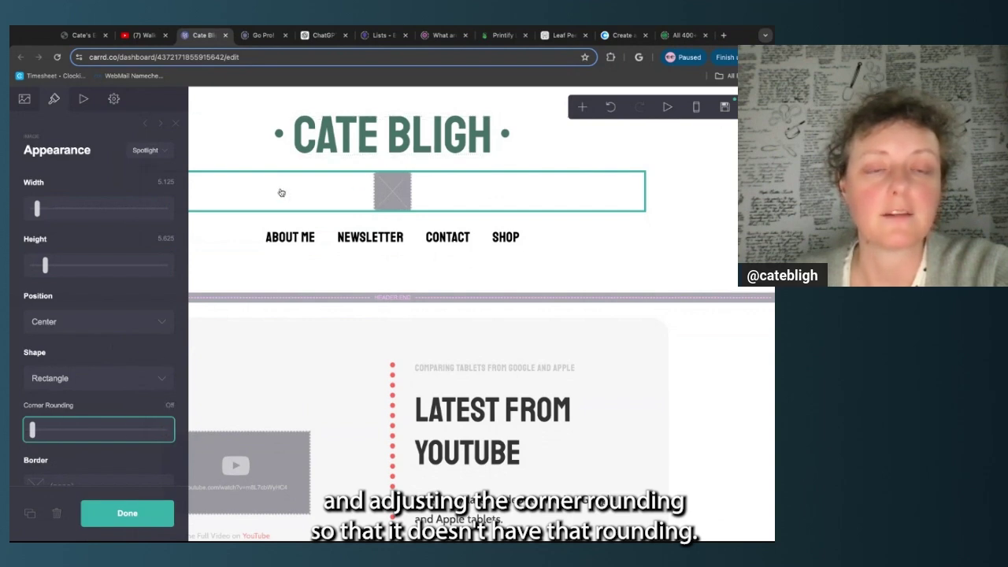
pyautogui.press('Right')
pyautogui.press('Right')
pyautogui.press('Right')
pyautogui.press('Right')
pyautogui.press('Right')
pyautogui.press('Right')
pyautogui.press('Right')
pyautogui.press('Right')
pyautogui.press('Right')
pyautogui.press('Right')
pyautogui.press('Right')
pyautogui.press('Right')
pyautogui.press('Right')
pyautogui.press('Right')
pyautogui.press('Right')
pyautogui.press('Right')
pyautogui.press('Right')
pyautogui.press('Right')
pyautogui.press('Right')
pyautogui.press('Right')
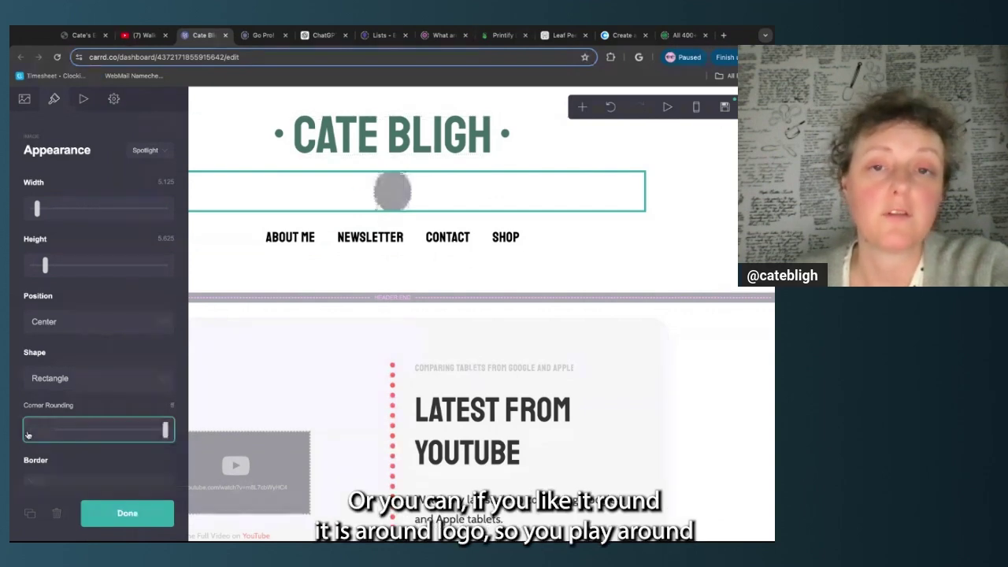
pyautogui.press('Left')
pyautogui.press('Left')
pyautogui.press('Left')
pyautogui.press('Left')
pyautogui.press('Left')
pyautogui.press('Left')
pyautogui.press('Left')
pyautogui.press('Left')
pyautogui.press('Left')
pyautogui.press('Left')
pyautogui.press('Left')
pyautogui.press('Left')
pyautogui.press('Left')
pyautogui.press('Left')
pyautogui.press('Left')
pyautogui.press('Left')
pyautogui.press('Left')
pyautogui.press('Left')
pyautogui.press('Left')
pyautogui.press('Left')
pyautogui.press('Left')
pyautogui.press('Left')
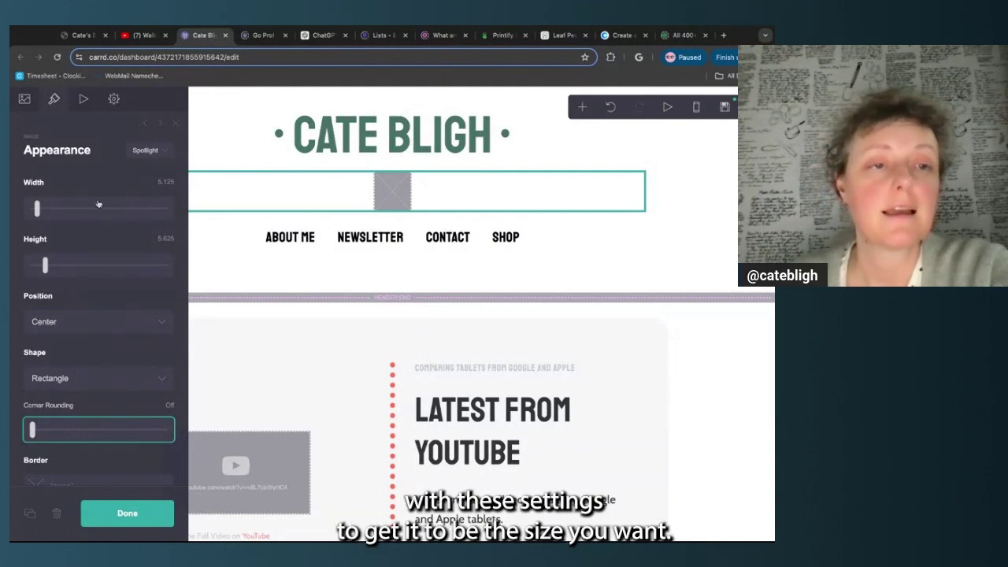
pyautogui.click(56, 514)
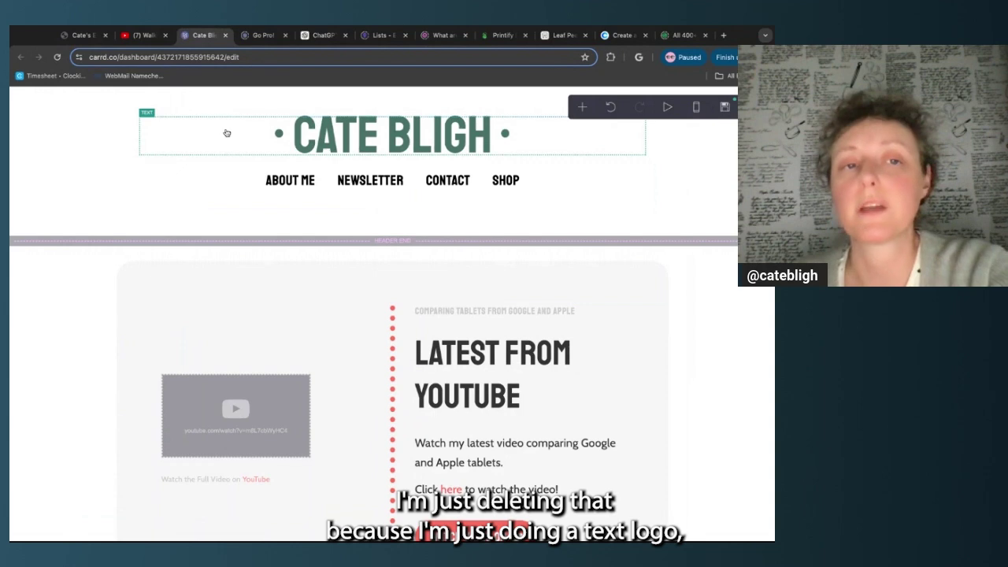
# Select the site title in Carrd, then bring up the zite.design Carrd Fonts preview page
pyautogui.click(227, 133)
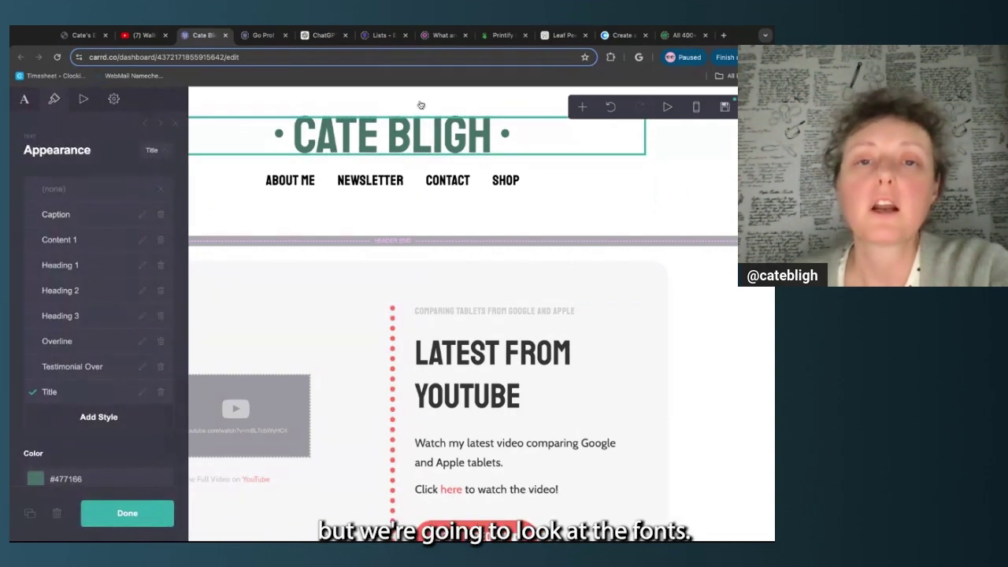
pyautogui.click(679, 34)
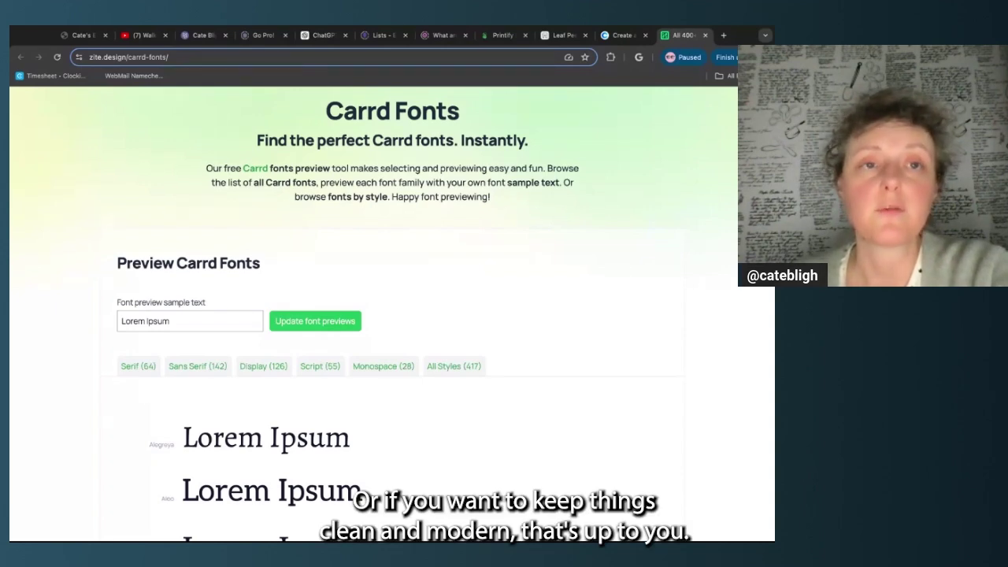
pyautogui.click(203, 34)
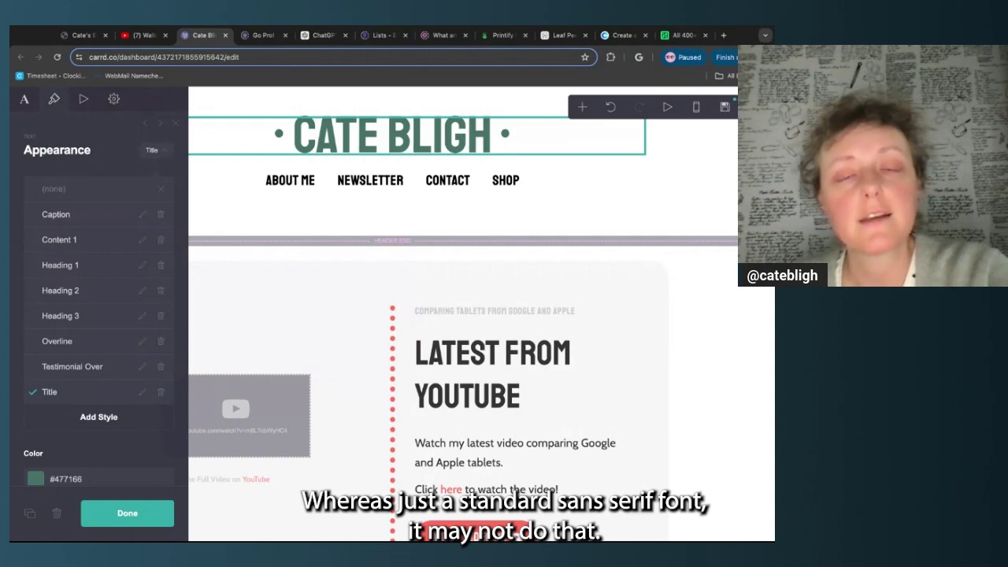
pyautogui.click(684, 35)
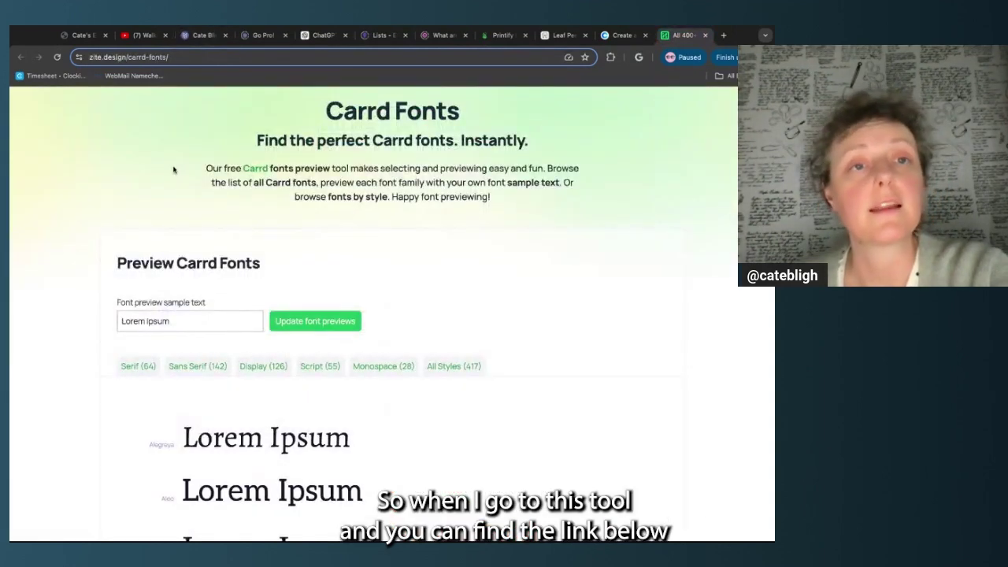
# Replace the Lorem Ipsum sample text with the site name and update every font preview
pyautogui.click(169, 322)
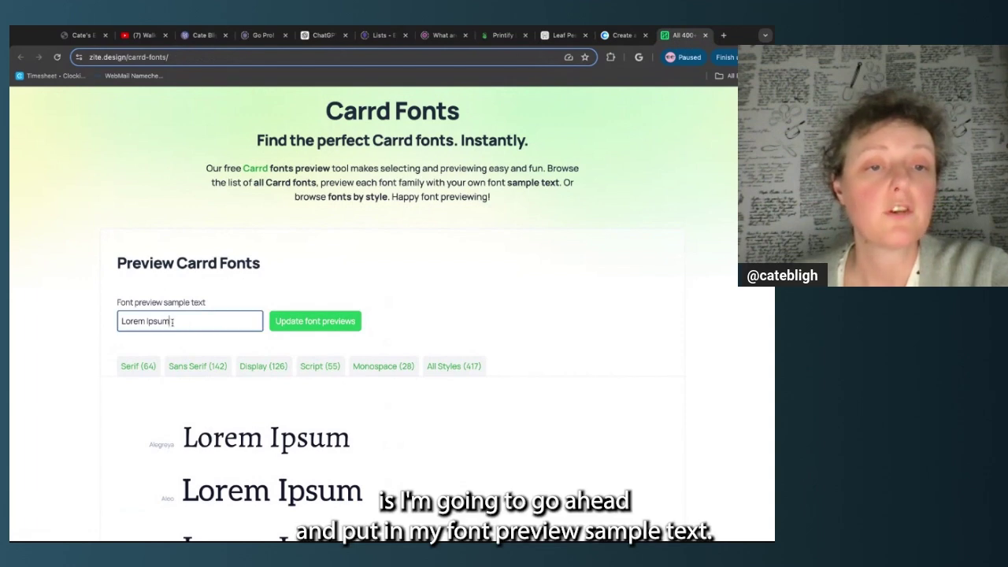
pyautogui.doubleClick(167, 321)
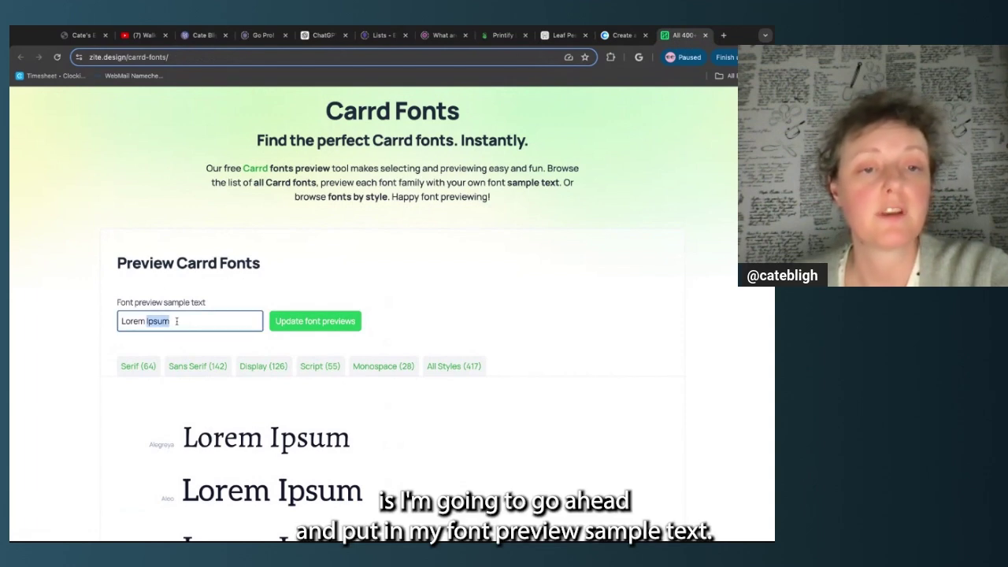
pyautogui.tripleClick(177, 321)
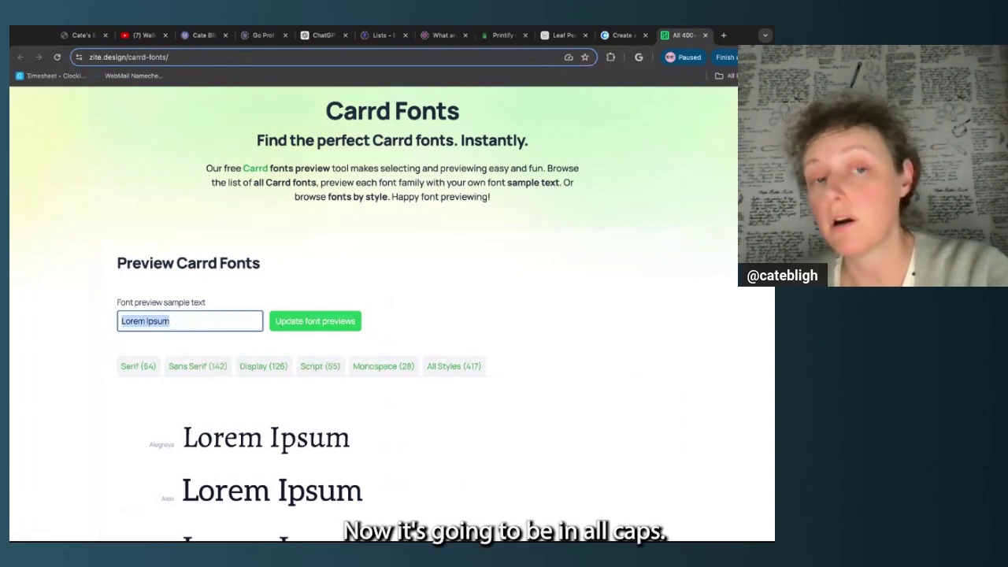
pyautogui.write('CATE BLIGH')
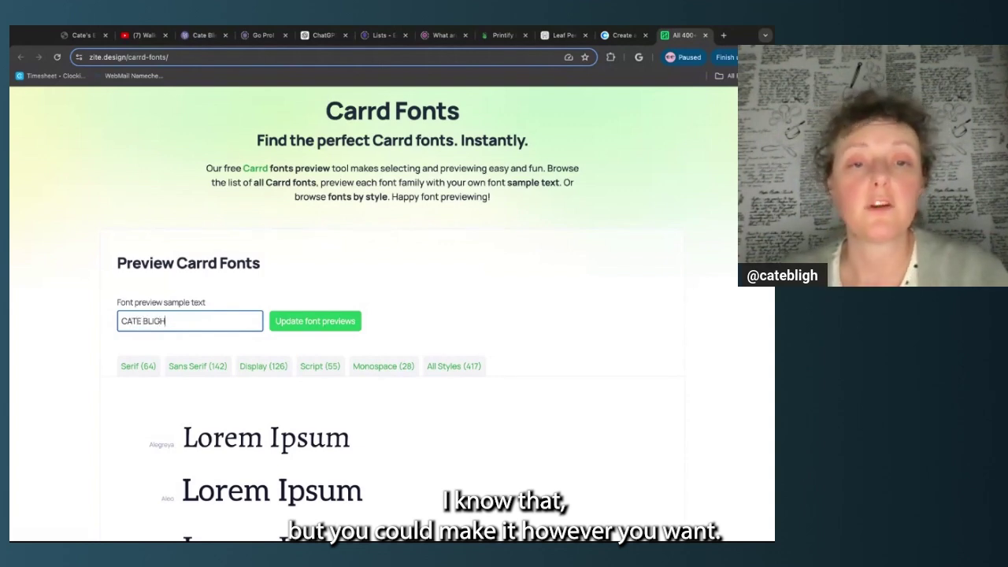
pyautogui.click(321, 321)
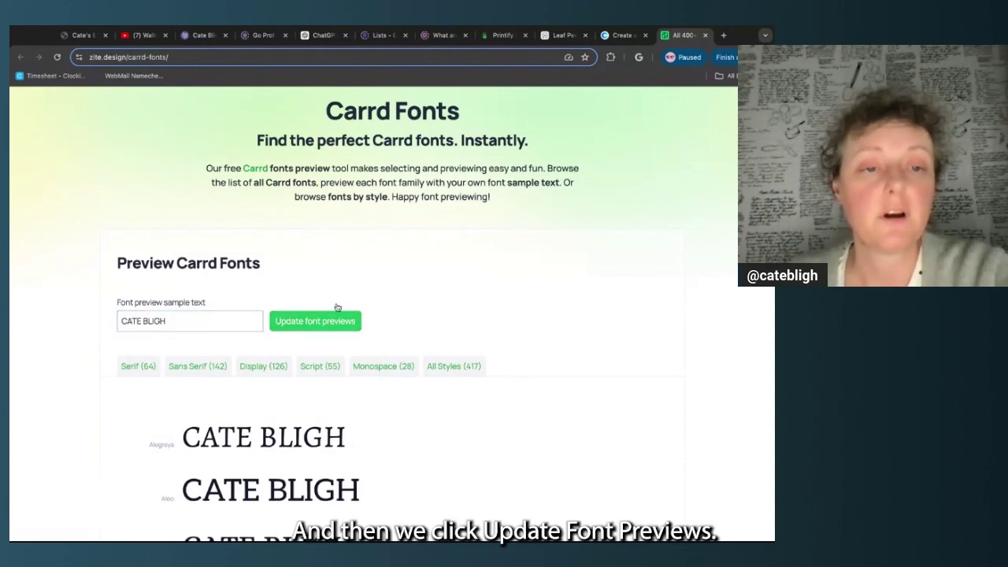
pyautogui.scroll(-10, 407, 308)
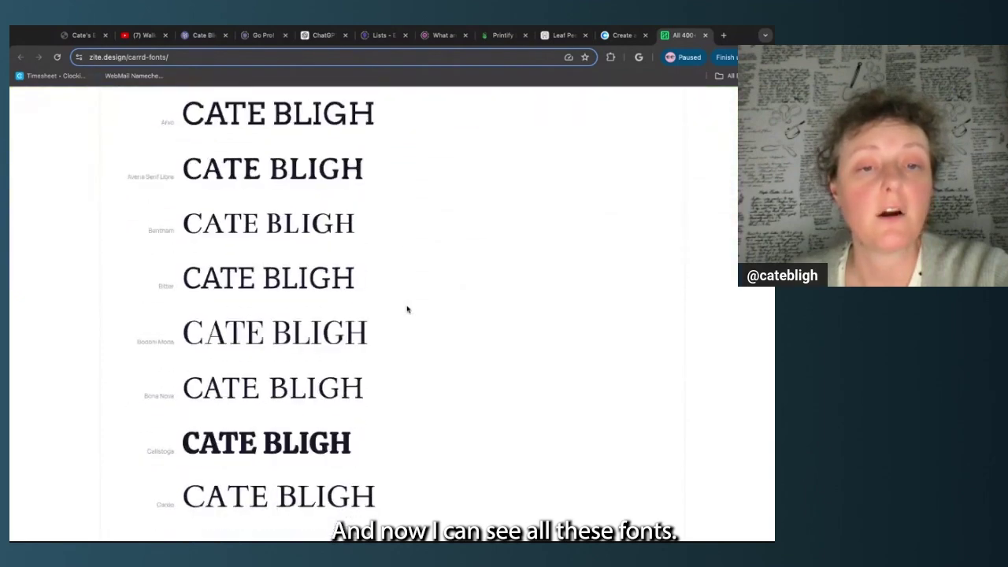
pyautogui.scroll(10, 408, 309)
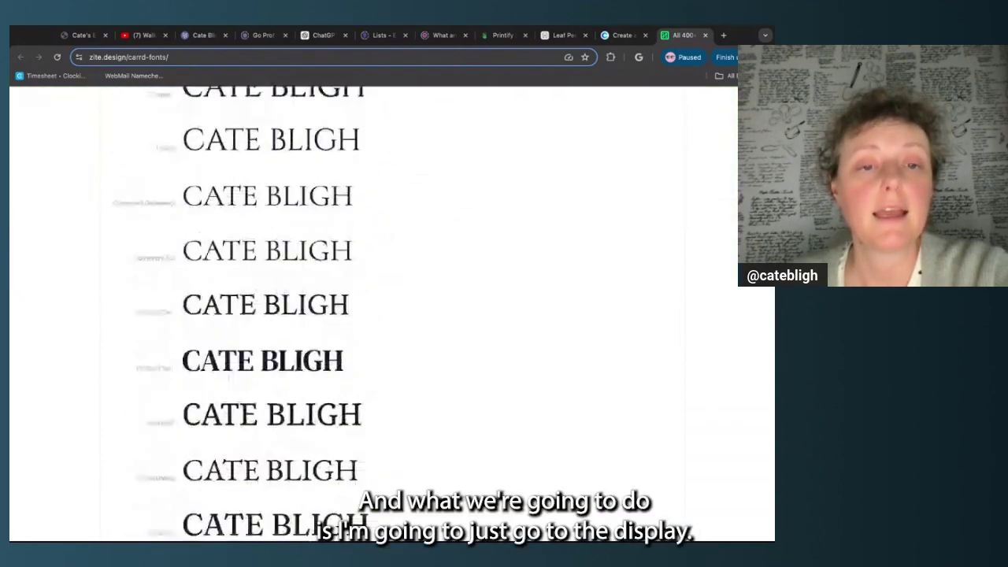
pyautogui.scroll(4, 270, 307)
pyautogui.scroll(-2, 271, 306)
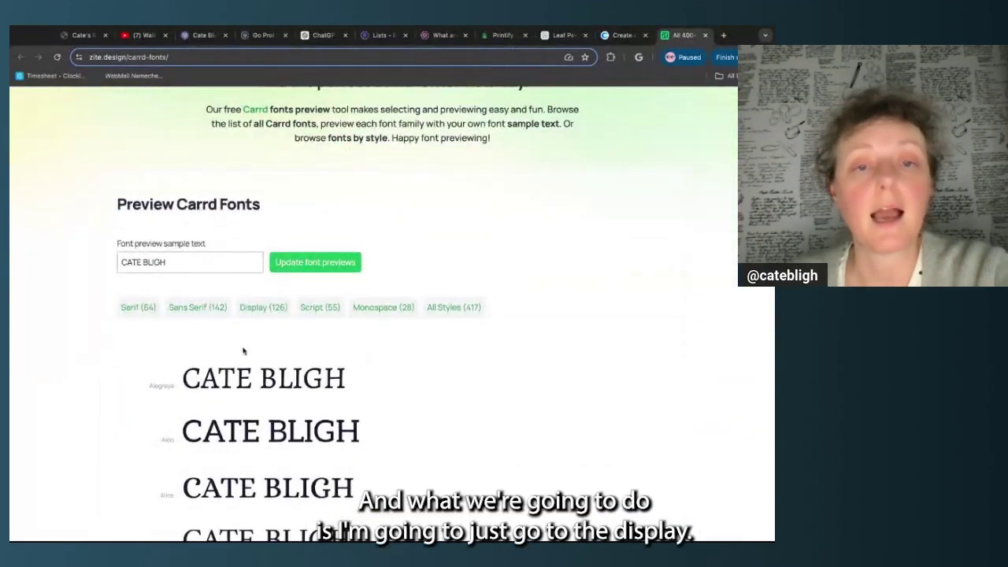
# Filter the previews to the Display fonts, browse them, and reselect the sample text
pyautogui.click(263, 307)
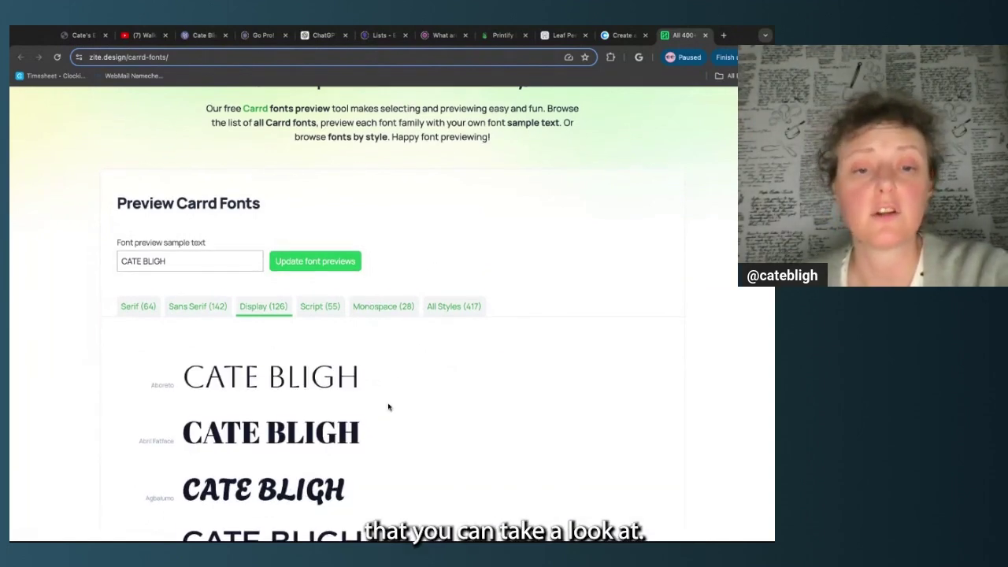
pyautogui.scroll(-2, 389, 406)
pyautogui.scroll(-3, 388, 406)
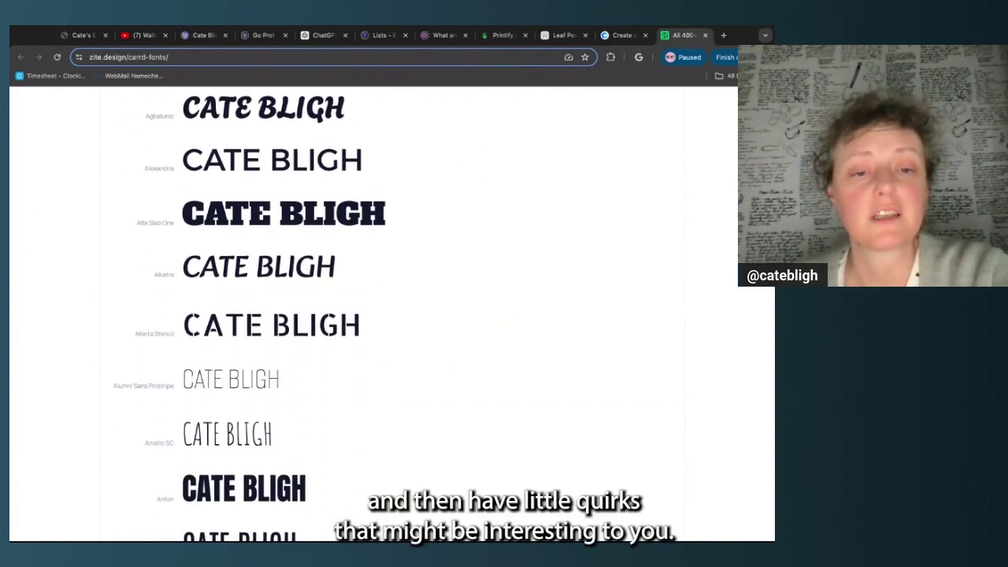
pyautogui.scroll(-3, 391, 385)
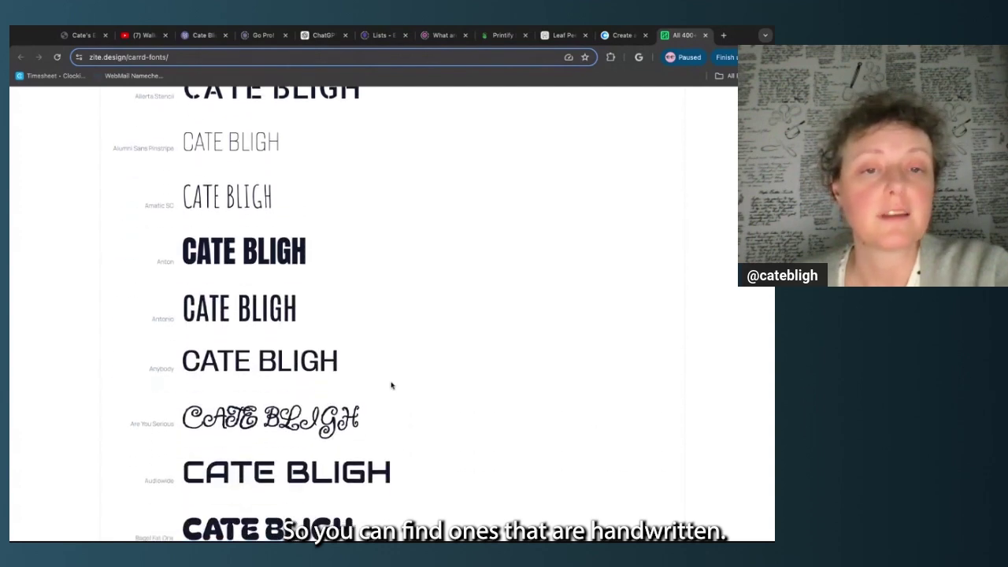
pyautogui.scroll(-2, 298, 207)
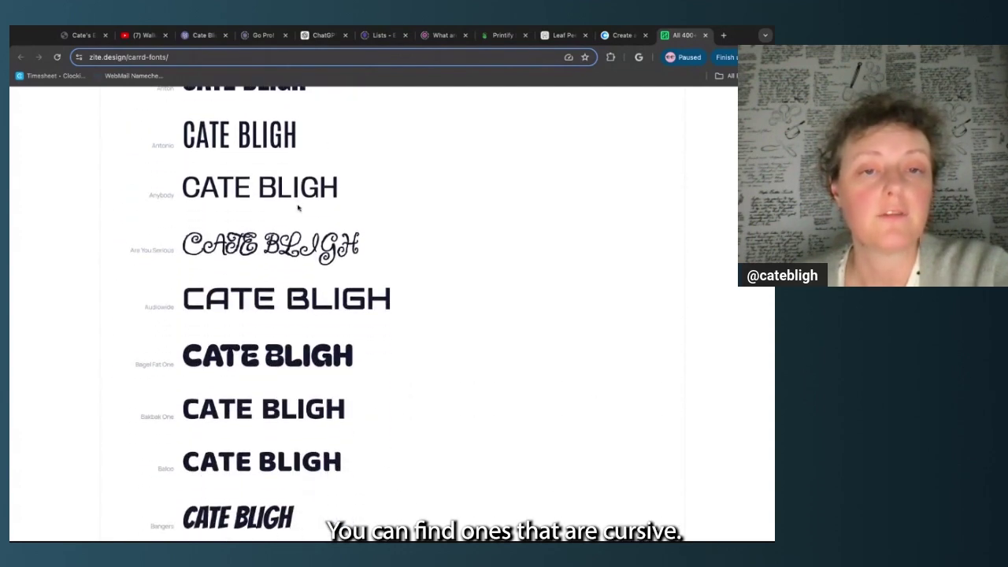
pyautogui.scroll(10, 369, 247)
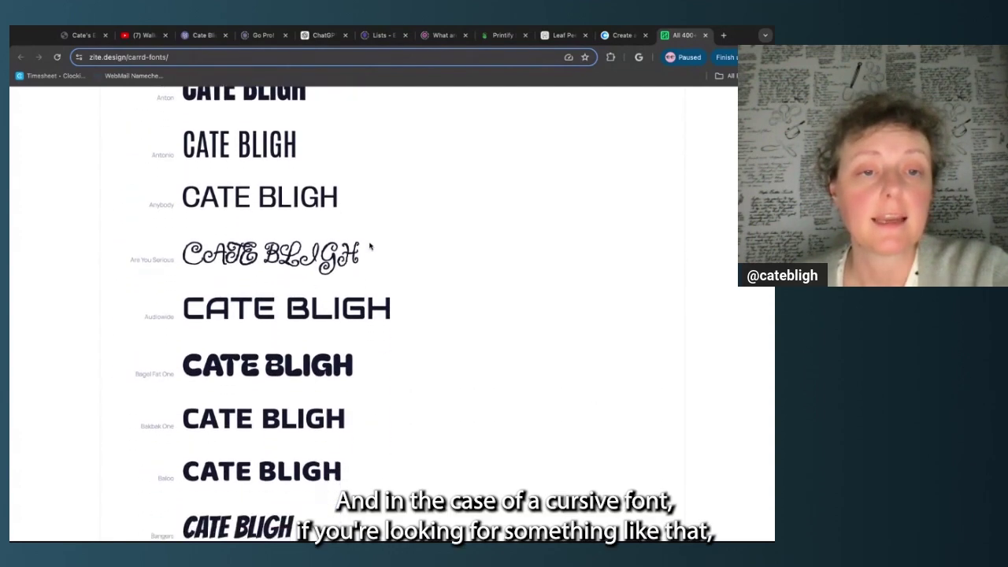
pyautogui.scroll(3, 373, 316)
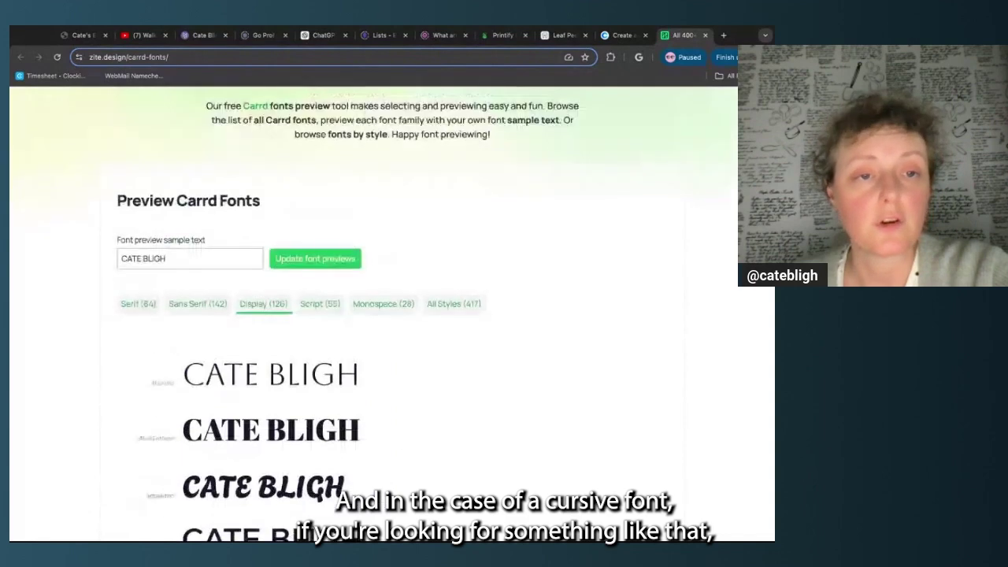
pyautogui.tripleClick(128, 261)
# Preview the site name in mixed case, comparing the Are You Serious and Borel fonts
pyautogui.write('Cate')
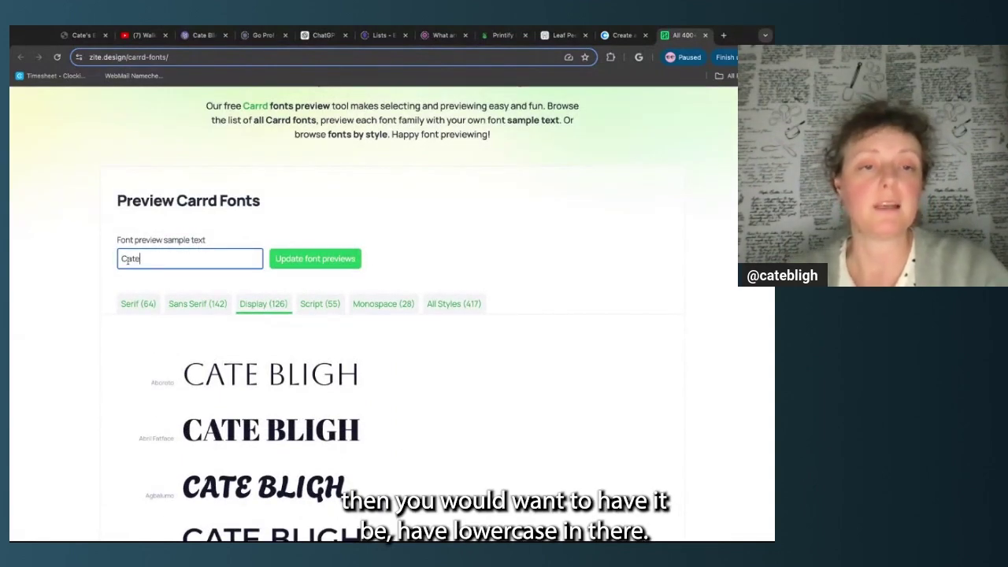
pyautogui.write(' Bligh')
pyautogui.click(315, 259)
pyautogui.scroll(-1, 386, 392)
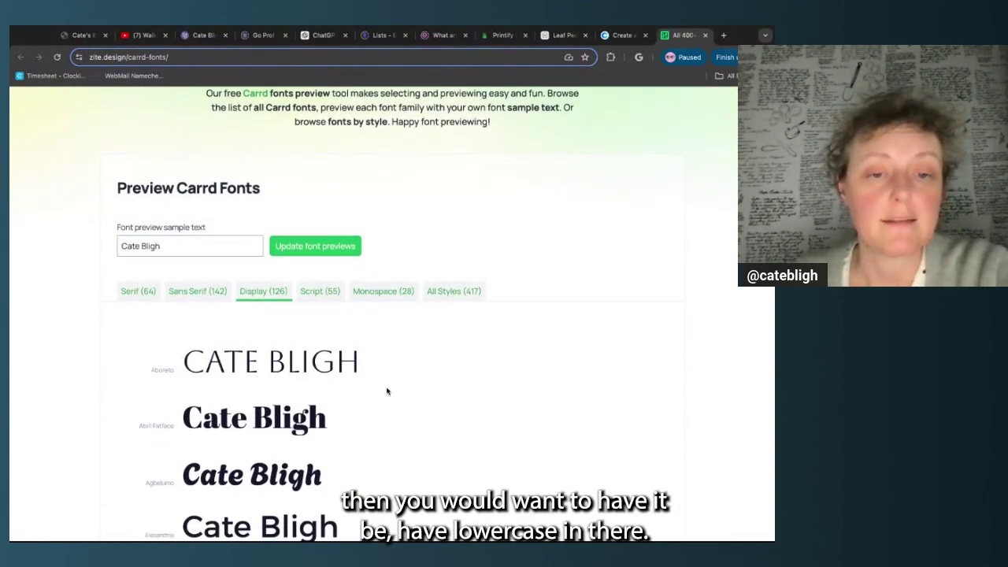
pyautogui.scroll(-15, 387, 391)
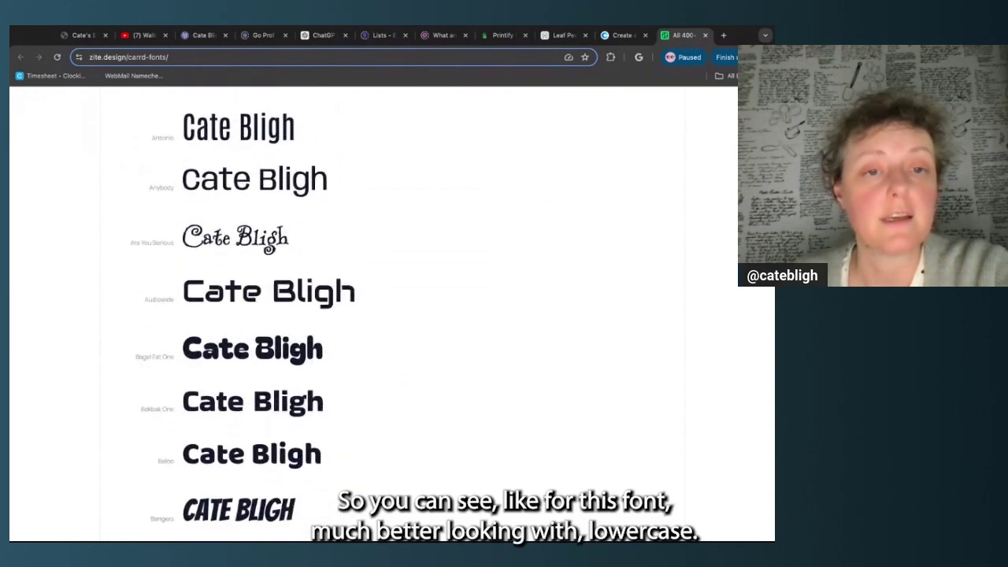
pyautogui.tripleClick(174, 249)
pyautogui.click(340, 247)
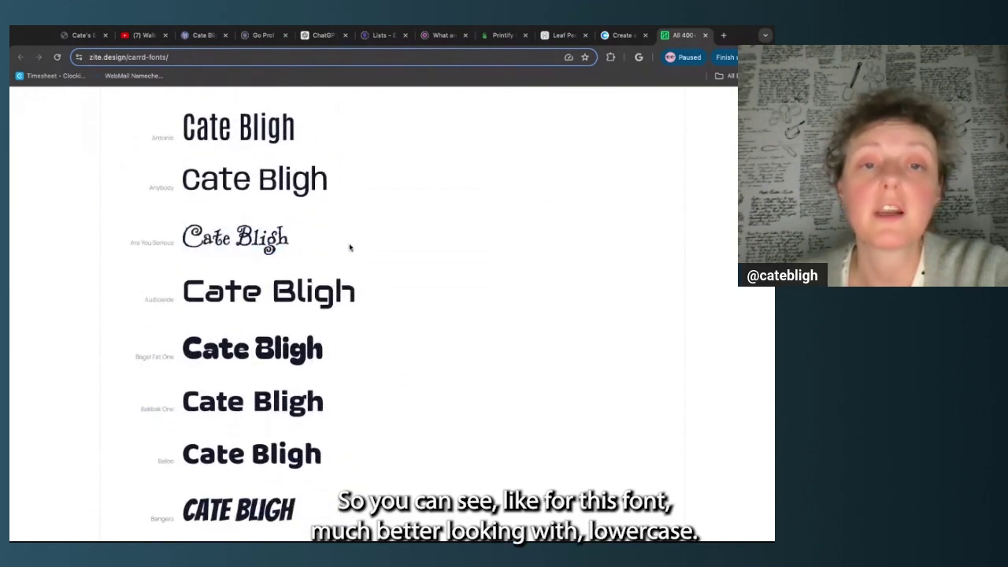
pyautogui.scroll(-12, 350, 247)
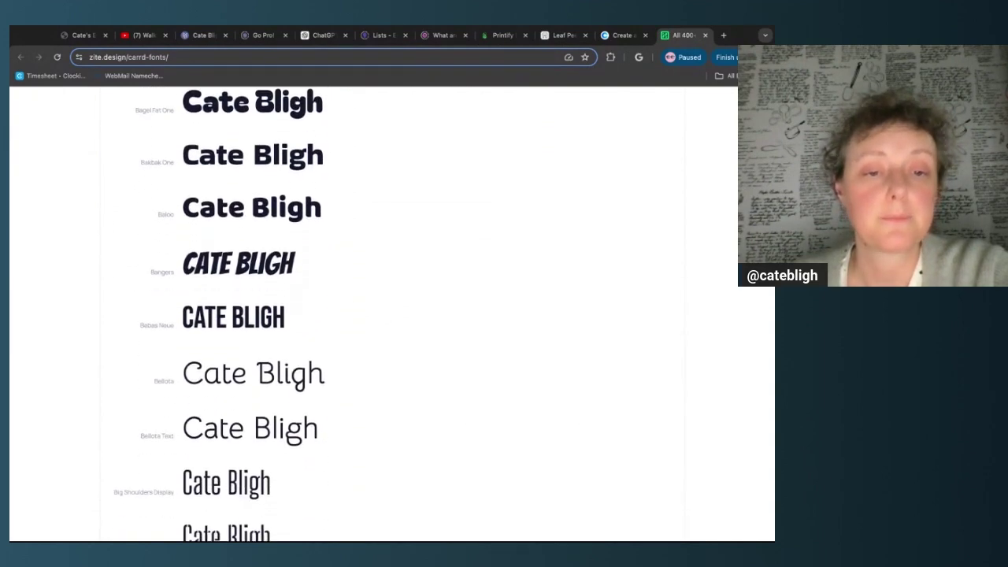
pyautogui.scroll(-5, 350, 315)
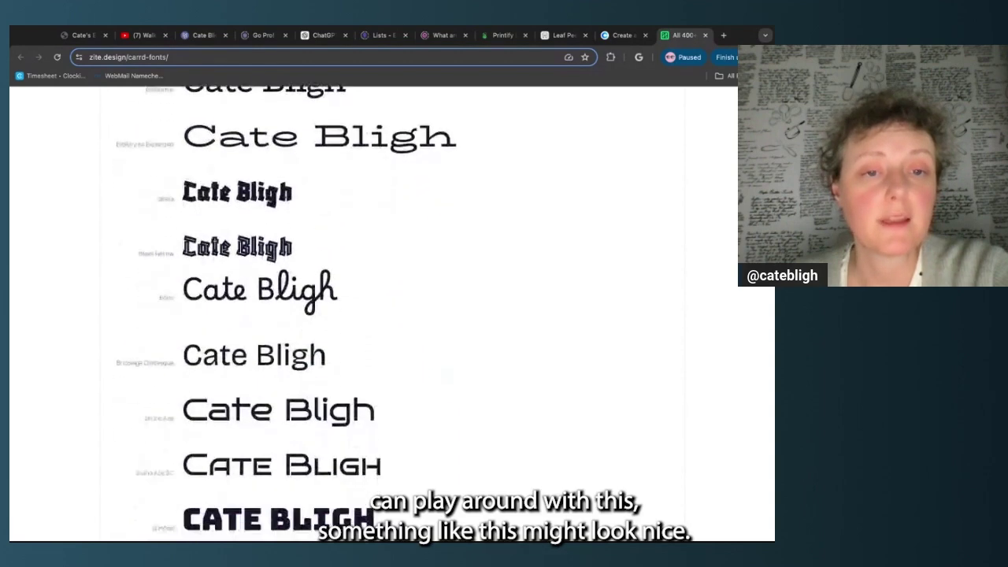
pyautogui.tripleClick(176, 293)
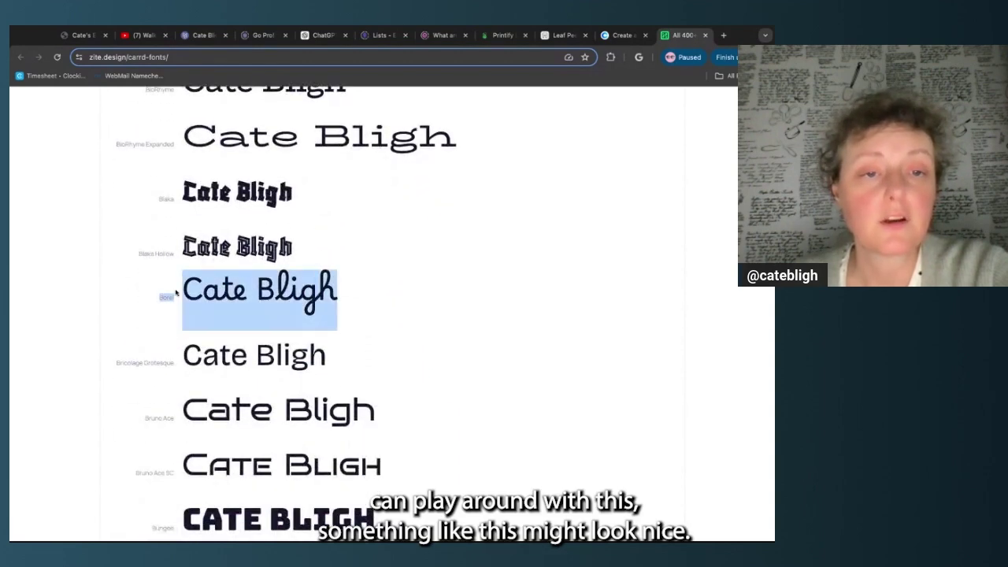
pyautogui.click(176, 293)
# Compare the Festive, Gabarito, Gloock and Grandstander previews
pyautogui.scroll(-4, 338, 353)
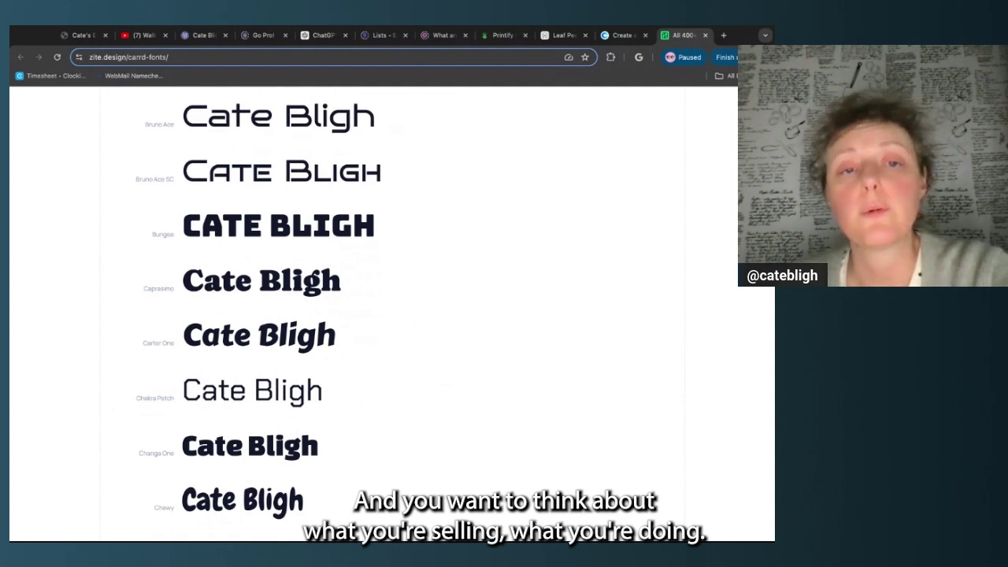
pyautogui.scroll(-5, 355, 315)
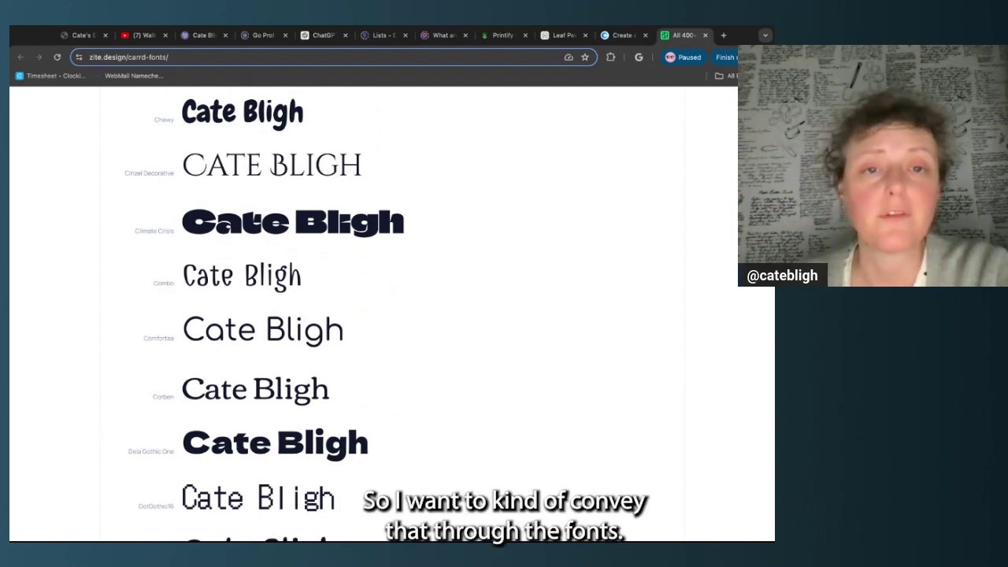
pyautogui.scroll(-5, 386, 315)
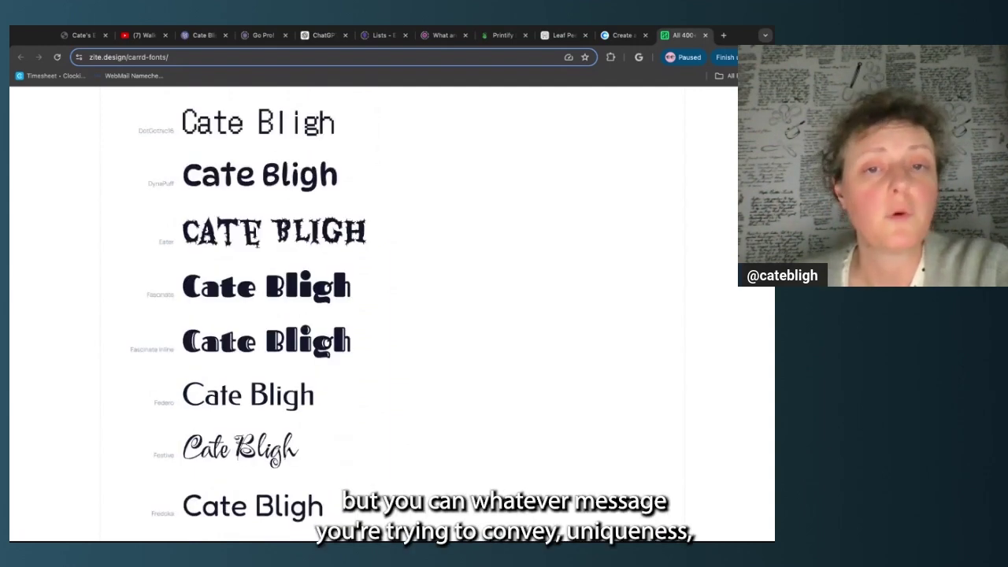
pyautogui.scroll(-1, 386, 315)
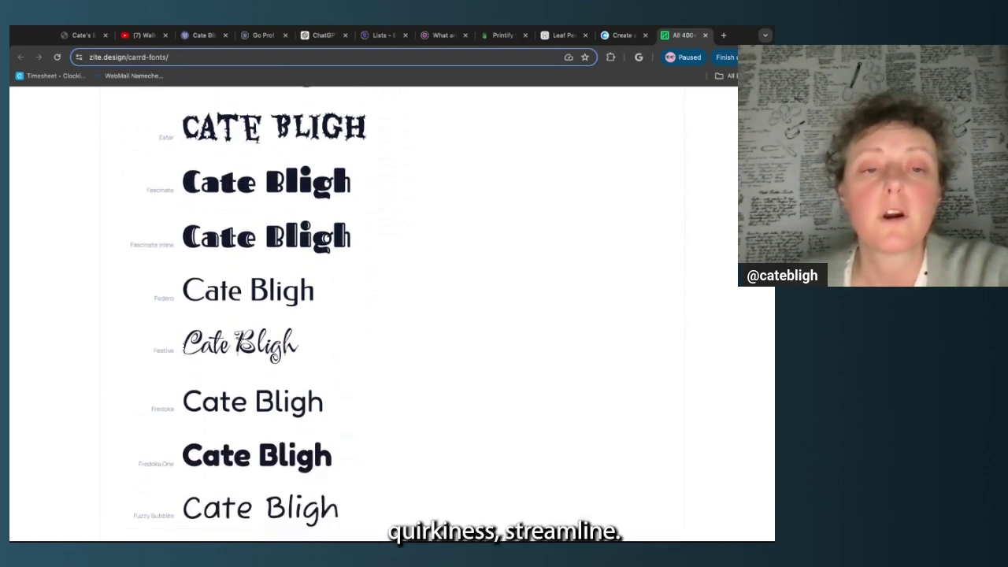
pyautogui.tripleClick(183, 350)
pyautogui.scroll(-3, 183, 350)
pyautogui.moveTo(326, 245); pyautogui.dragTo(151, 254)
pyautogui.click(368, 273)
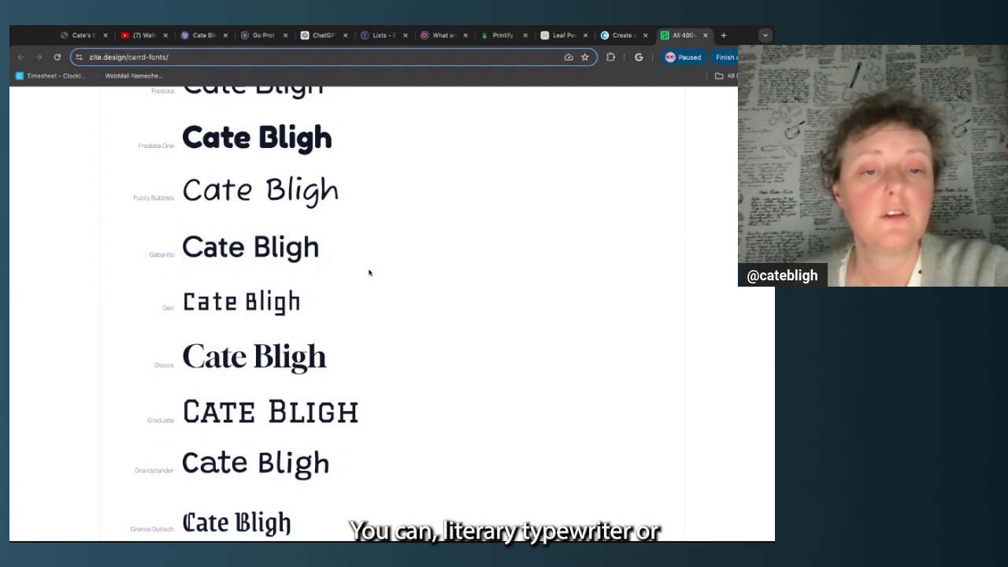
pyautogui.tripleClick(339, 370)
pyautogui.click(232, 388)
pyautogui.scroll(-2, 231, 389)
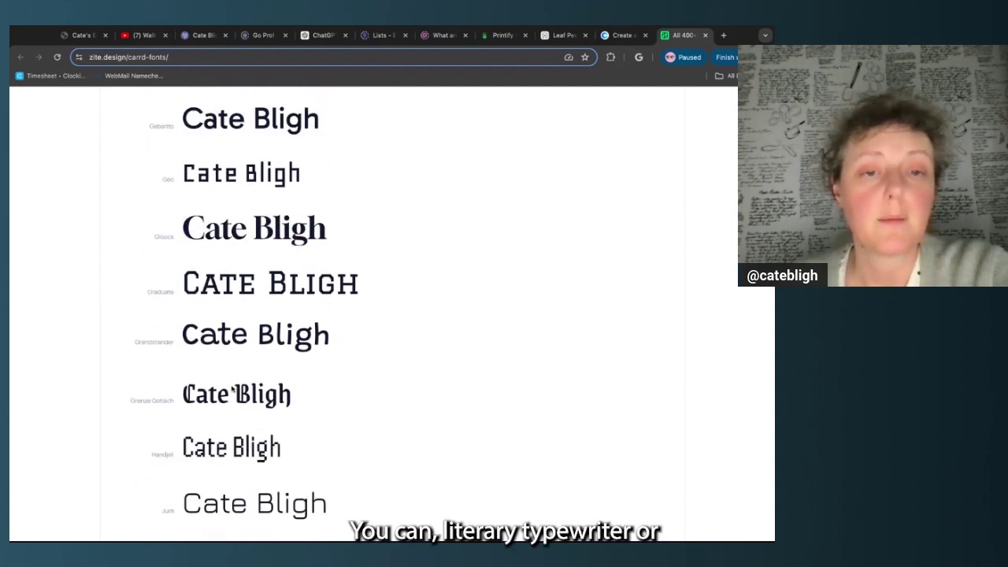
pyautogui.scroll(-1, 205, 403)
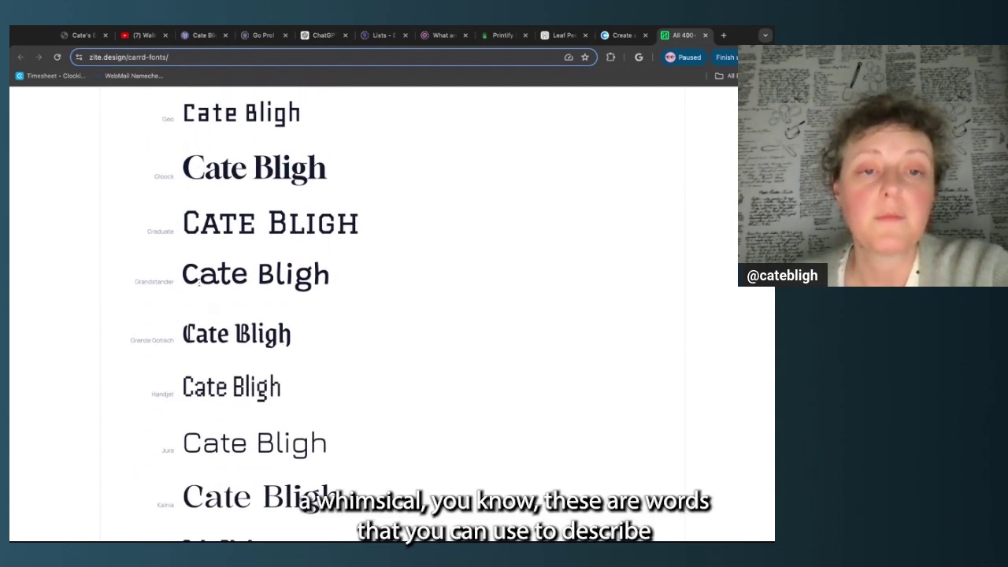
pyautogui.moveTo(194, 285); pyautogui.dragTo(256, 285)
pyautogui.click(333, 337)
pyautogui.scroll(20, 332, 337)
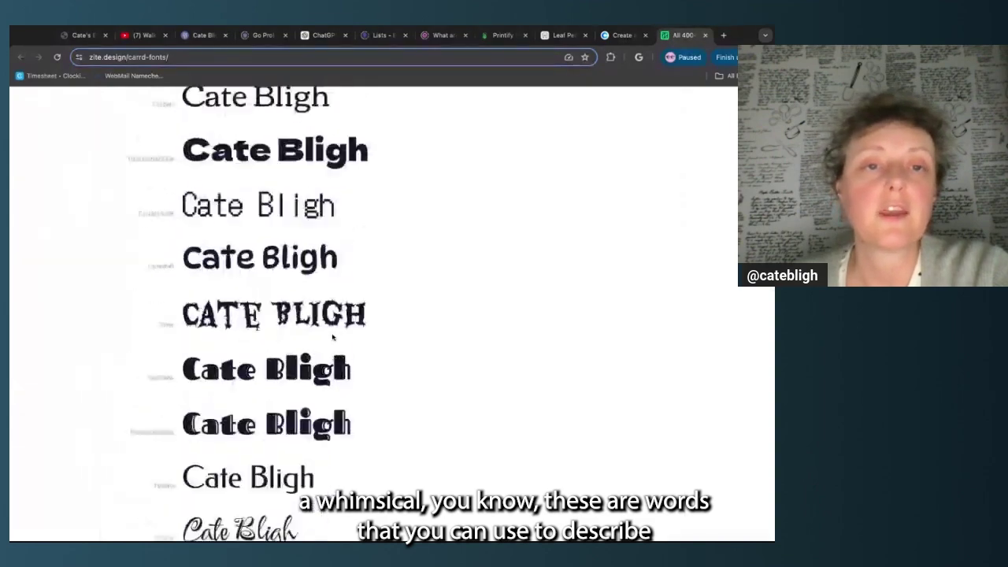
pyautogui.scroll(8, 193, 241)
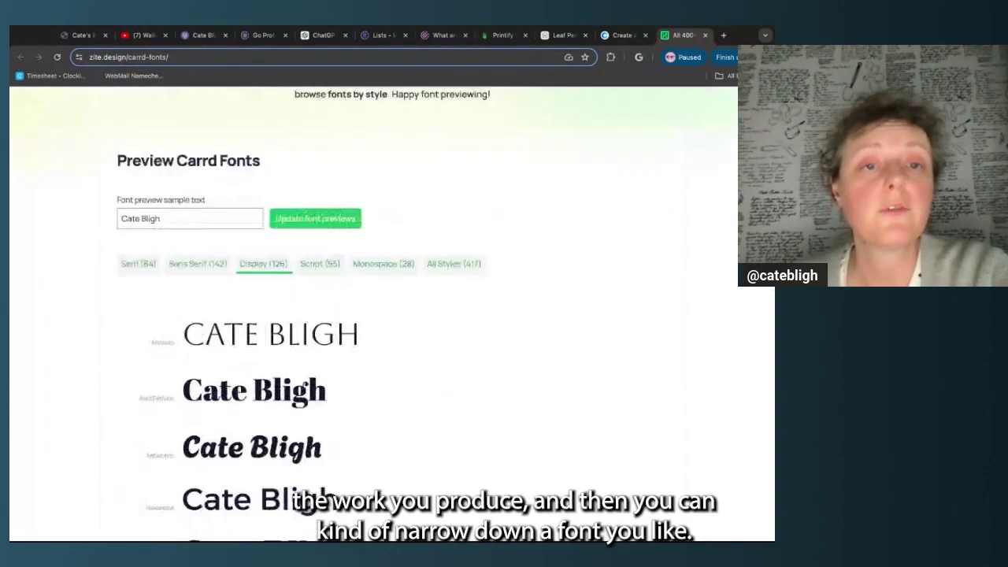
pyautogui.scroll(-3, 192, 240)
# Switch the sample text back to all caps and mark Federo as the preferred font
pyautogui.tripleClick(190, 217)
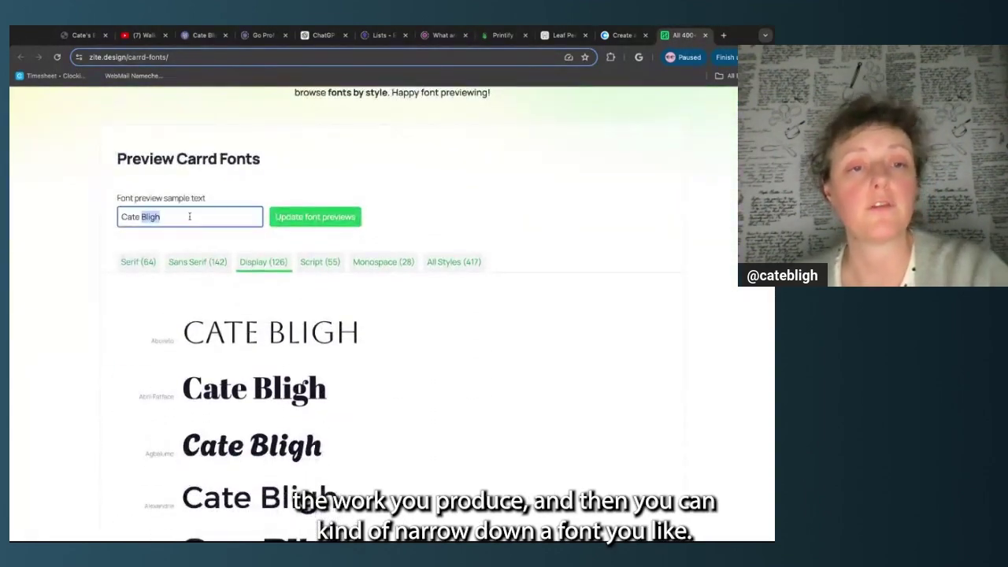
pyautogui.write('CATE BLI')
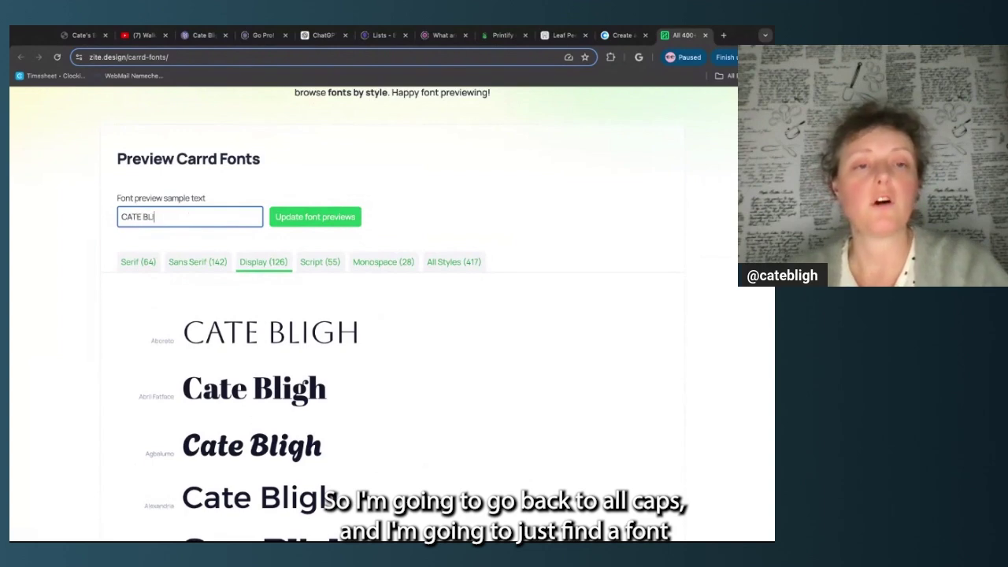
pyautogui.write('GH')
pyautogui.press('Return')
pyautogui.scroll(-10, 349, 299)
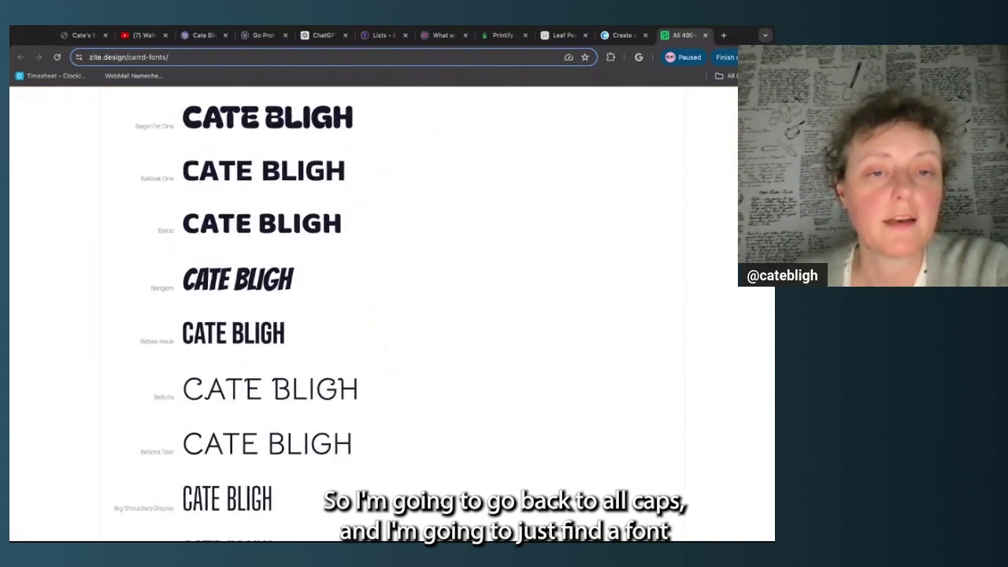
pyautogui.scroll(-5, 386, 315)
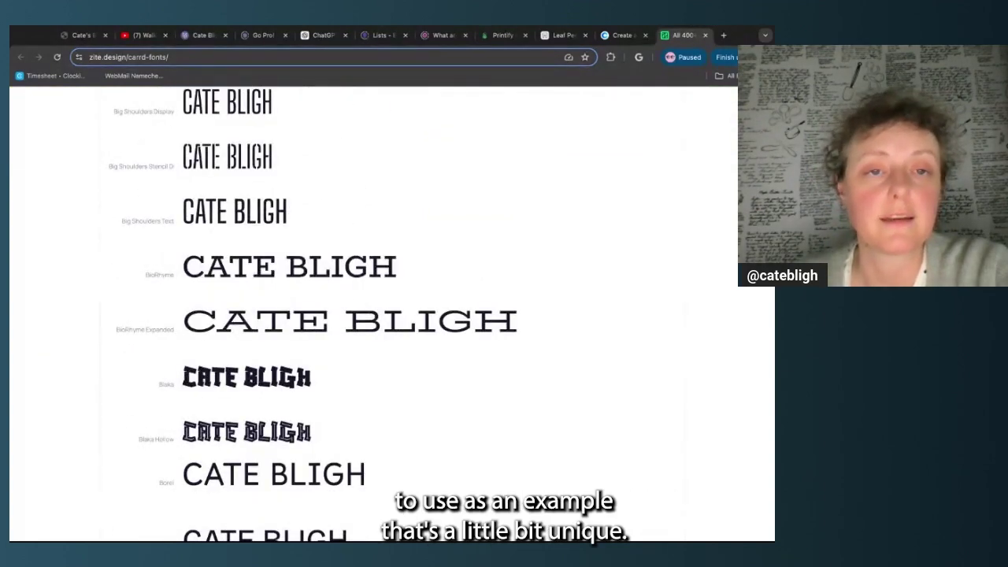
pyautogui.scroll(-15, 386, 315)
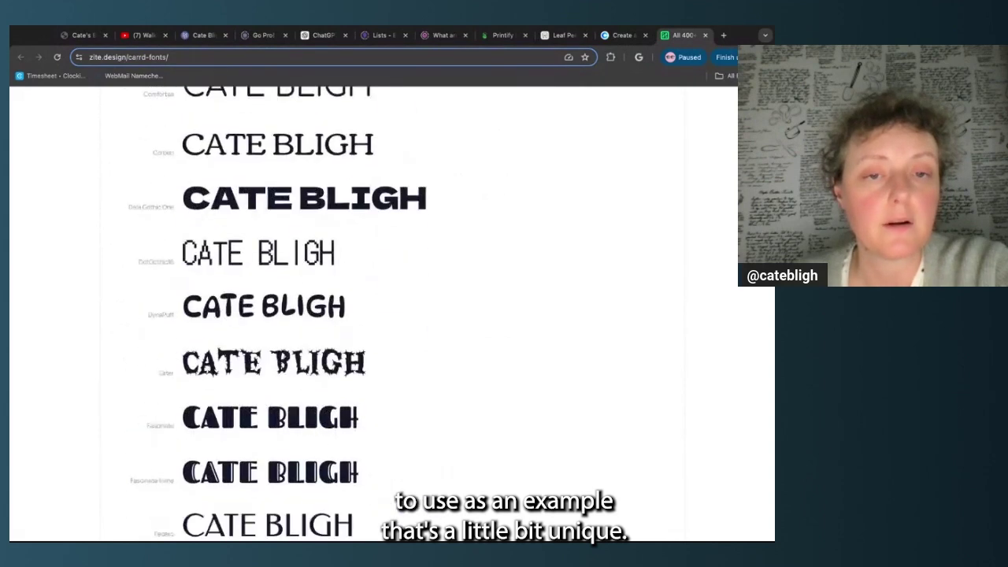
pyautogui.scroll(-10, 389, 280)
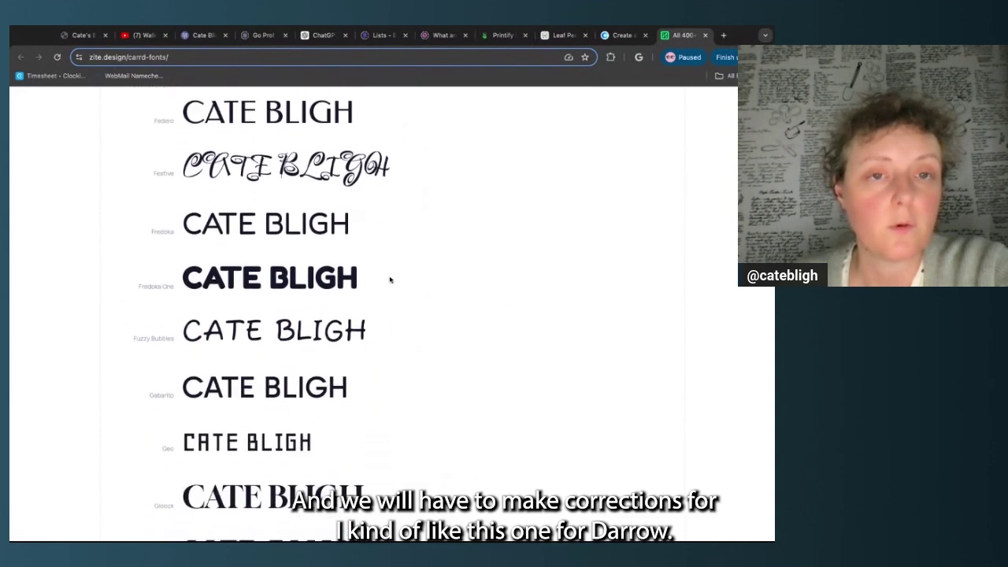
pyautogui.scroll(5, 389, 279)
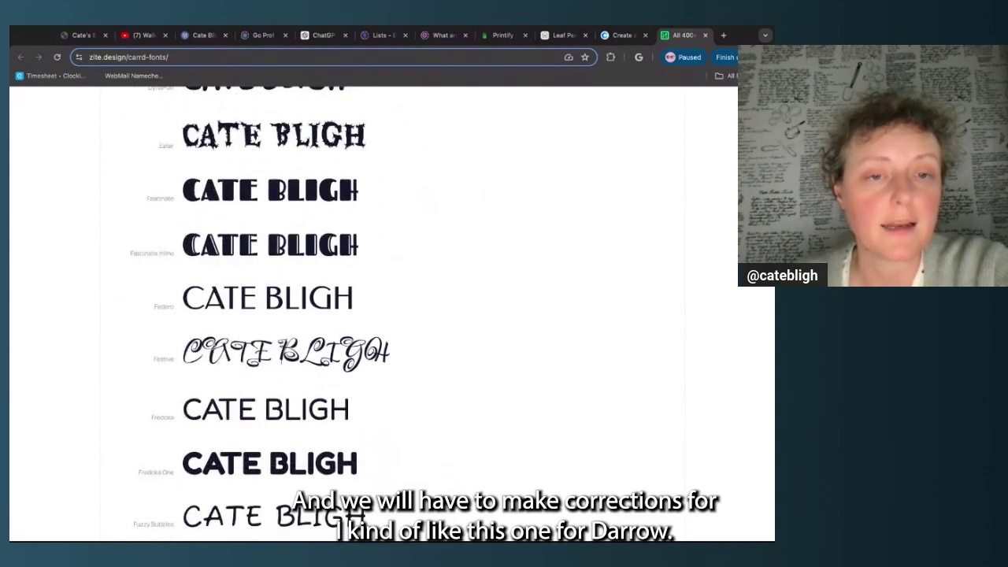
pyautogui.moveTo(187, 304); pyautogui.dragTo(355, 304)
pyautogui.click(377, 304)
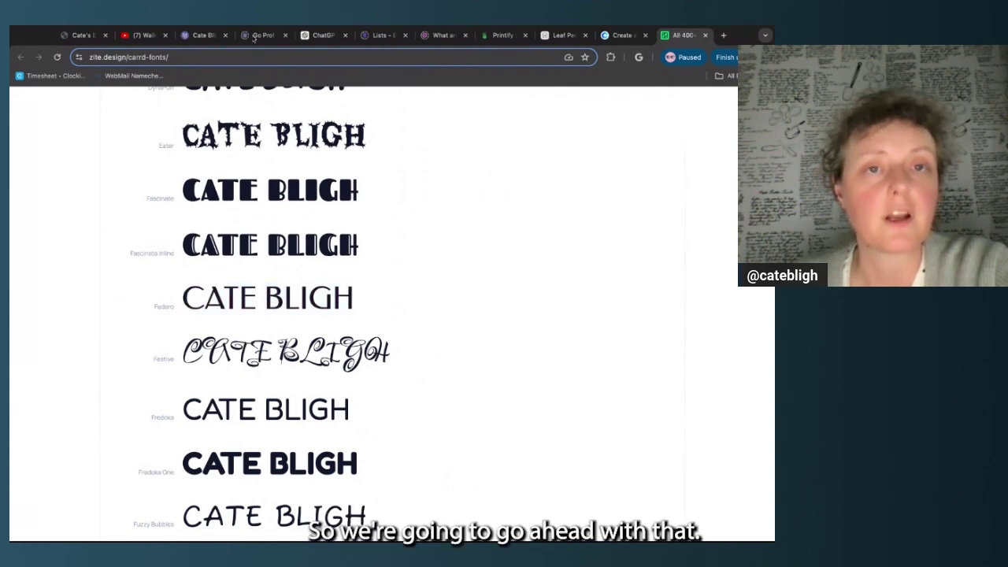
pyautogui.click(204, 35)
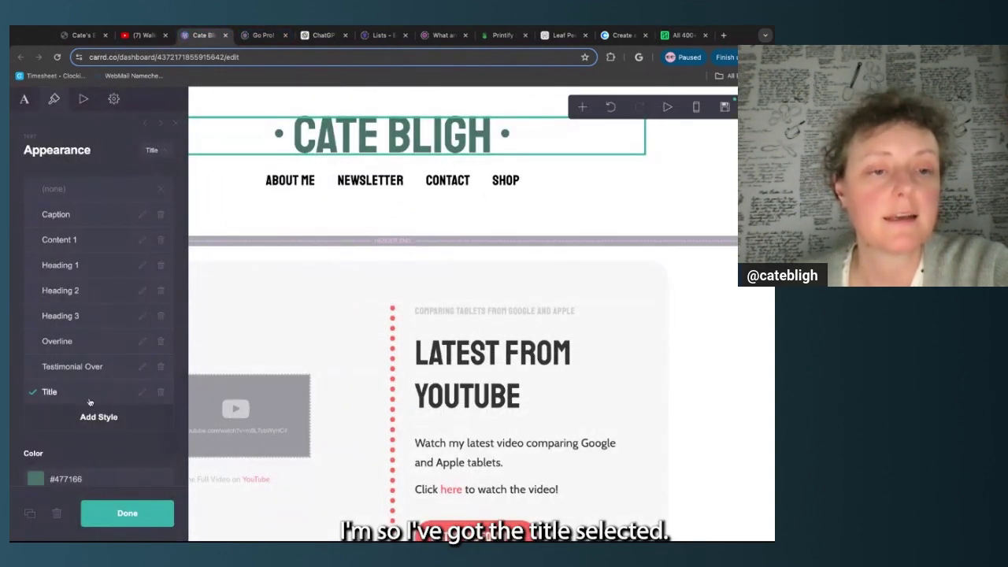
# Set the Title style font to Federo
pyautogui.scroll(-4, 94, 331)
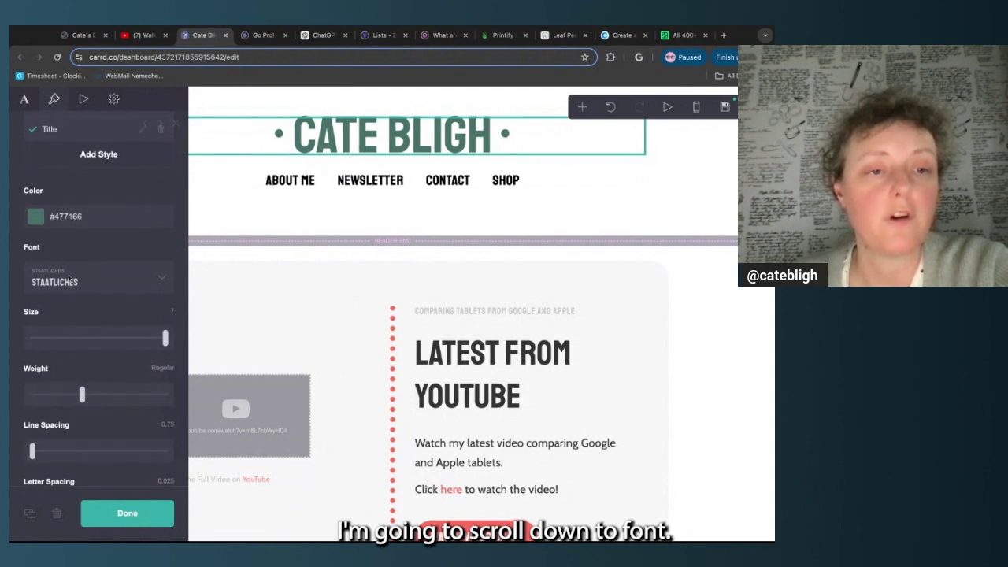
pyautogui.click(78, 282)
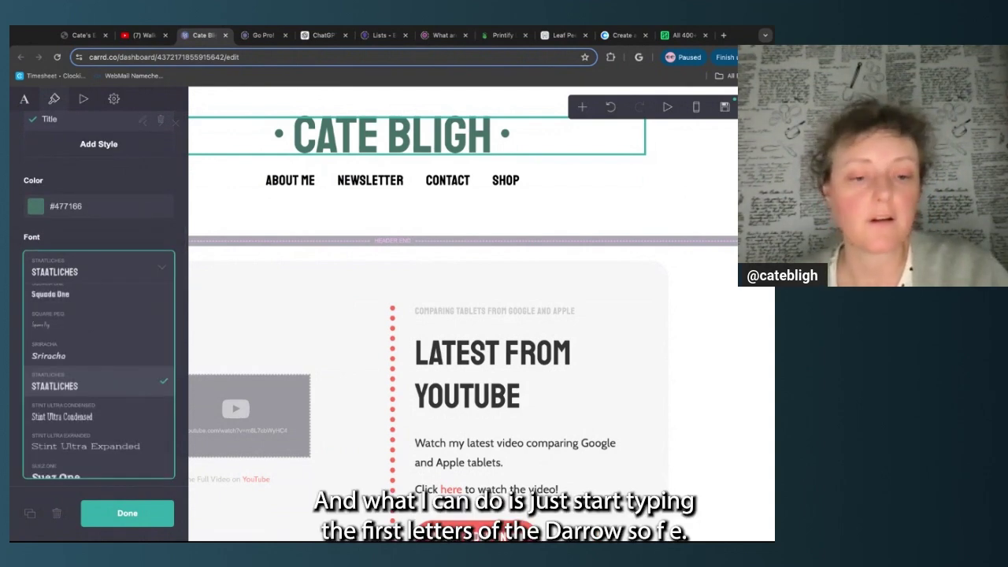
pyautogui.write('fe')
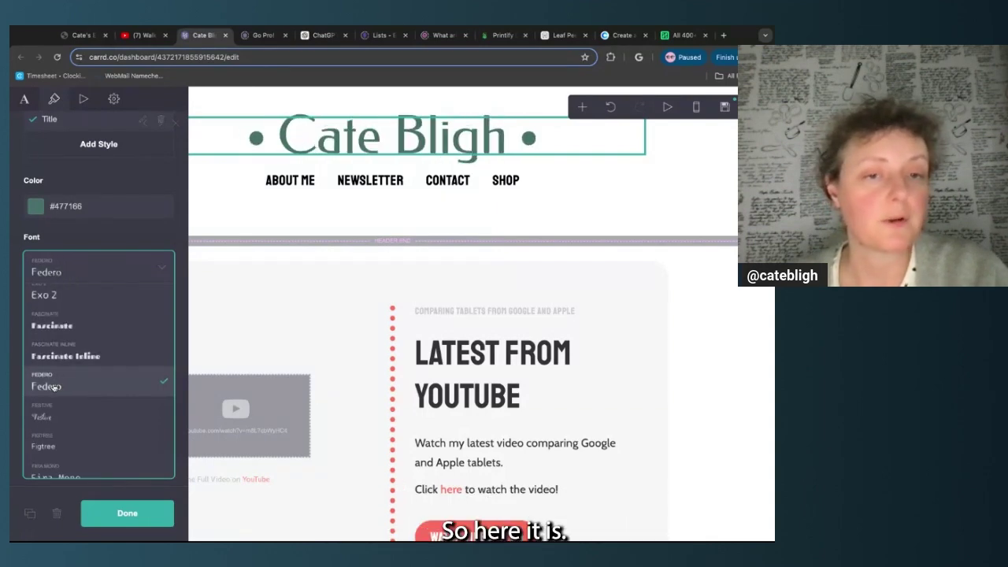
pyautogui.press('Return')
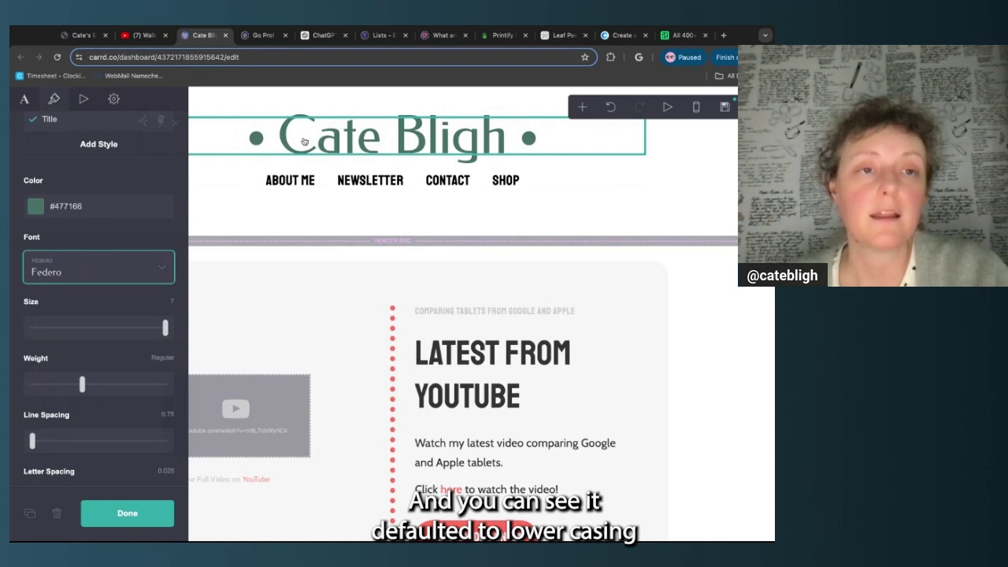
# Make the title appearance Uppercase and reduce its size to 6
pyautogui.click(25, 99)
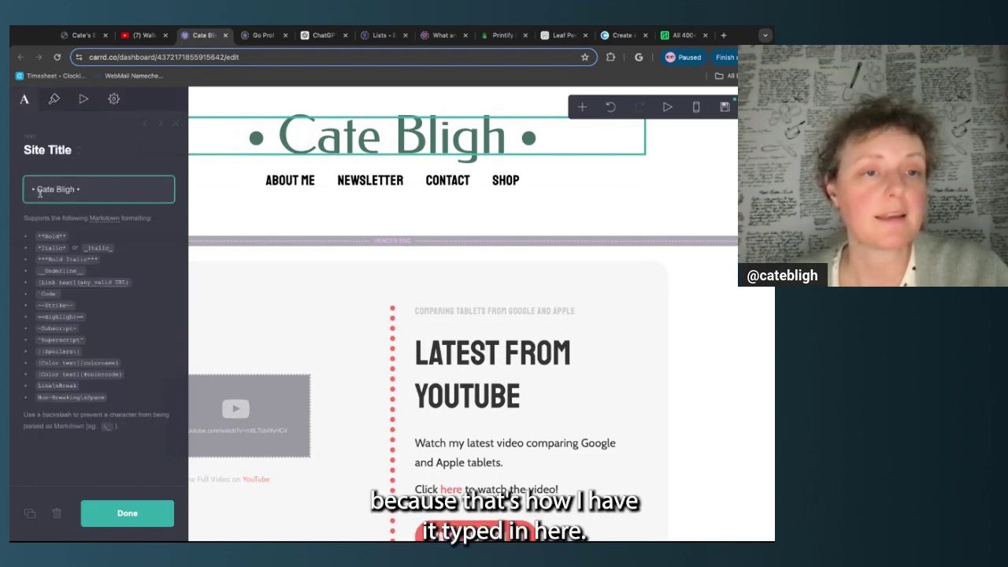
pyautogui.moveTo(37, 189); pyautogui.dragTo(77, 189)
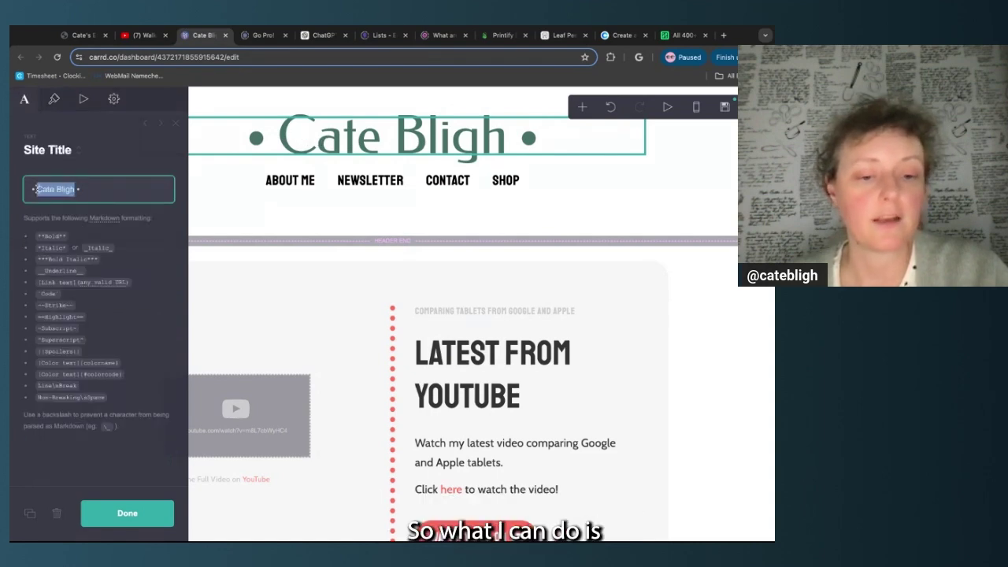
pyautogui.click(54, 98)
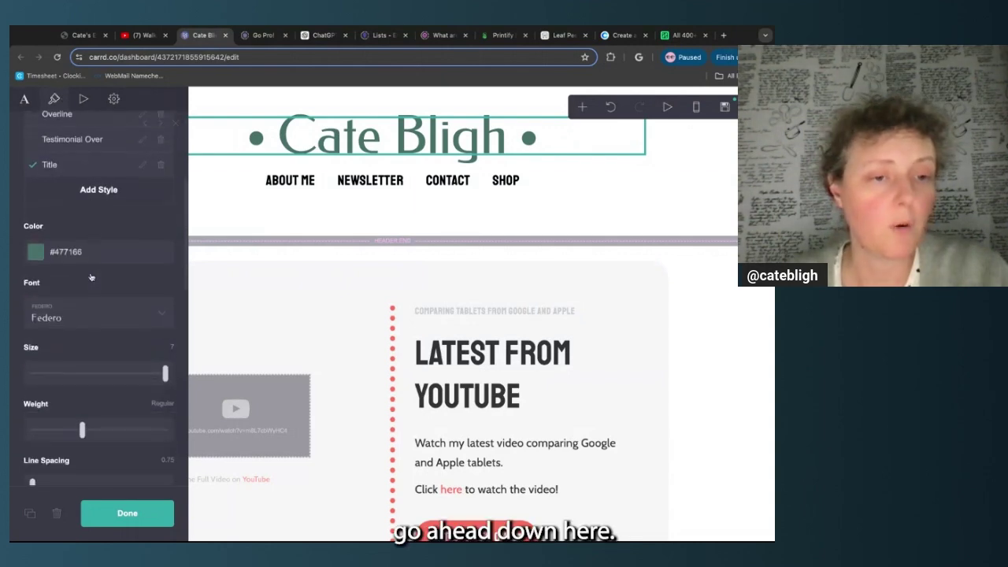
pyautogui.scroll(-4, 90, 277)
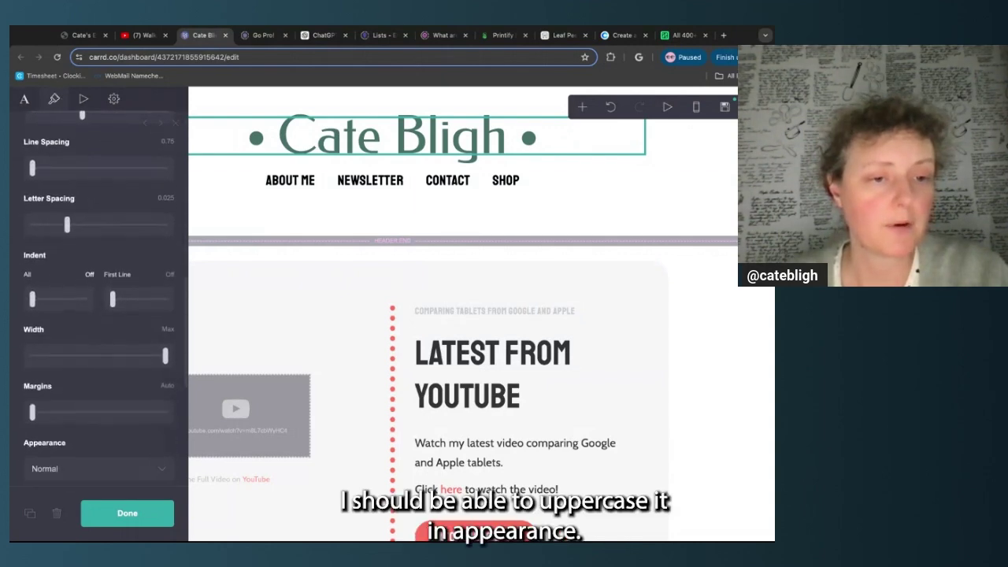
pyautogui.scroll(-2, 99, 299)
pyautogui.scroll(-1, 90, 402)
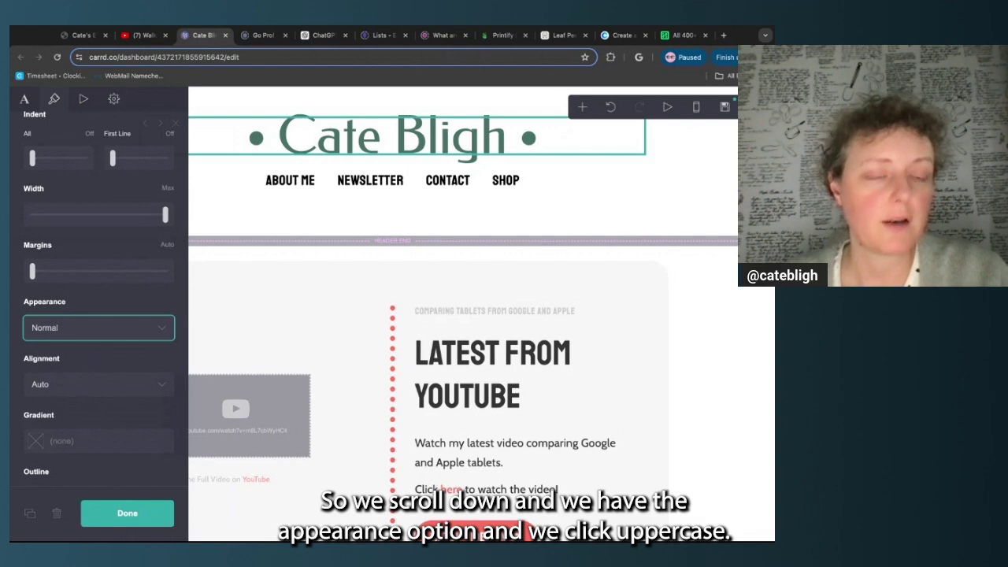
pyautogui.click(99, 328)
pyautogui.click(99, 345)
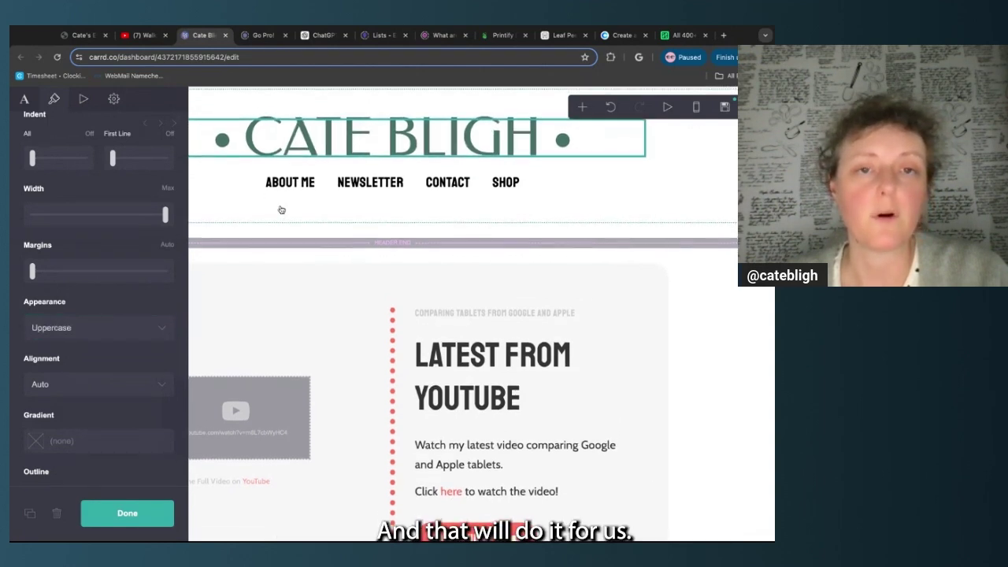
pyautogui.scroll(1, 160, 235)
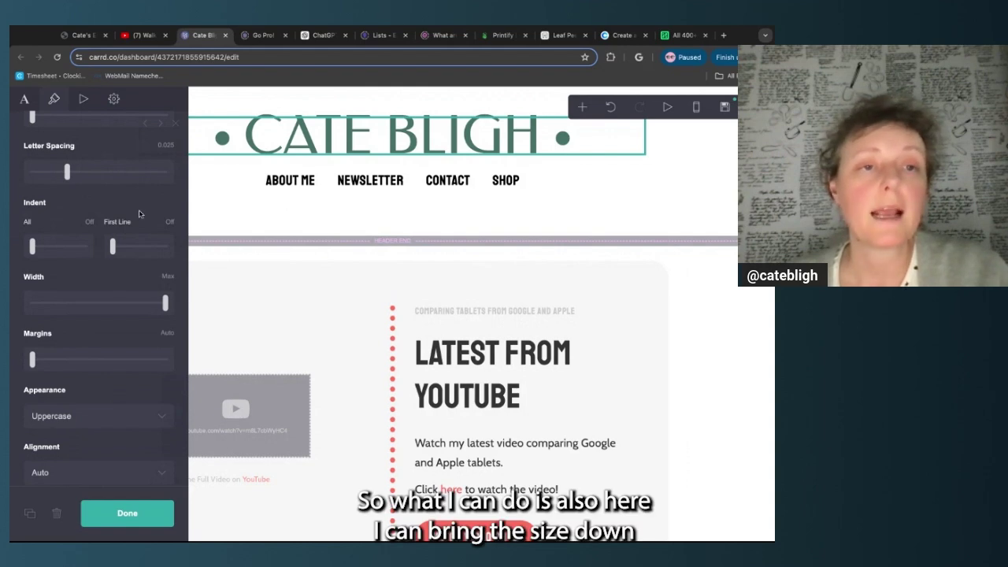
pyautogui.scroll(3, 142, 221)
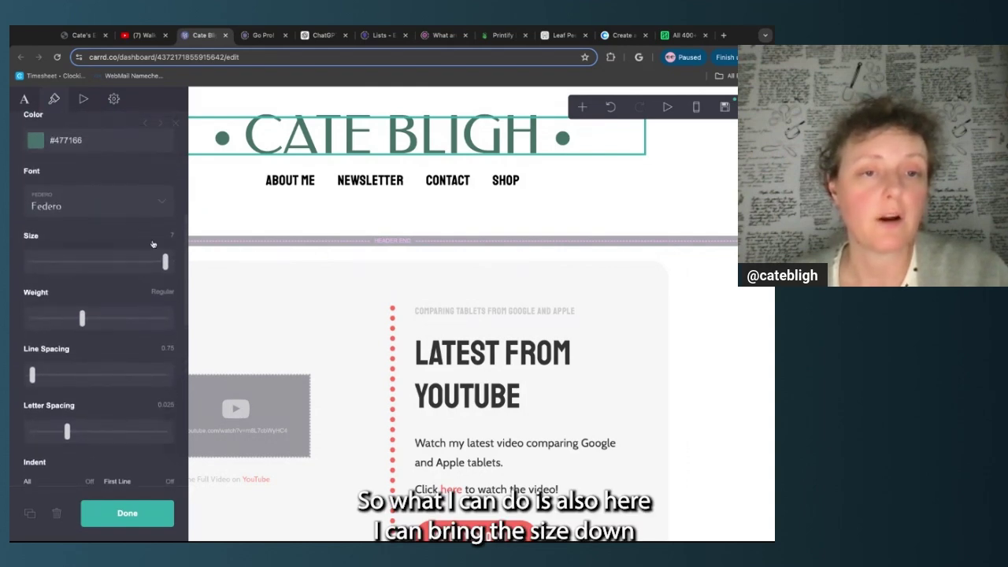
pyautogui.moveTo(166, 262); pyautogui.dragTo(152, 262)
pyautogui.moveTo(150, 262); pyautogui.dragTo(145, 261)
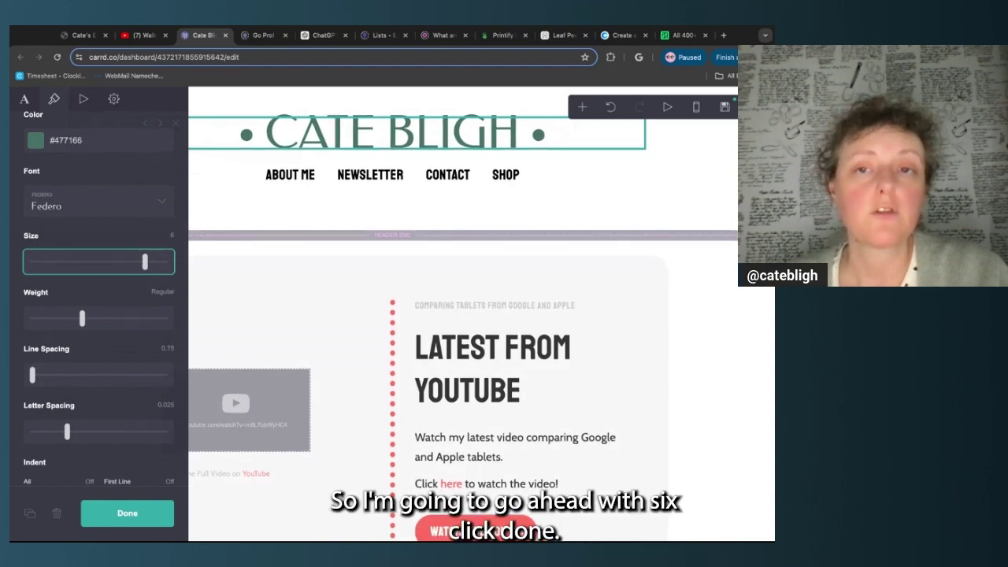
pyautogui.click(146, 522)
# Replace the YOUR NAME footer title text with the site owner's name
pyautogui.scroll(-20, 300, 349)
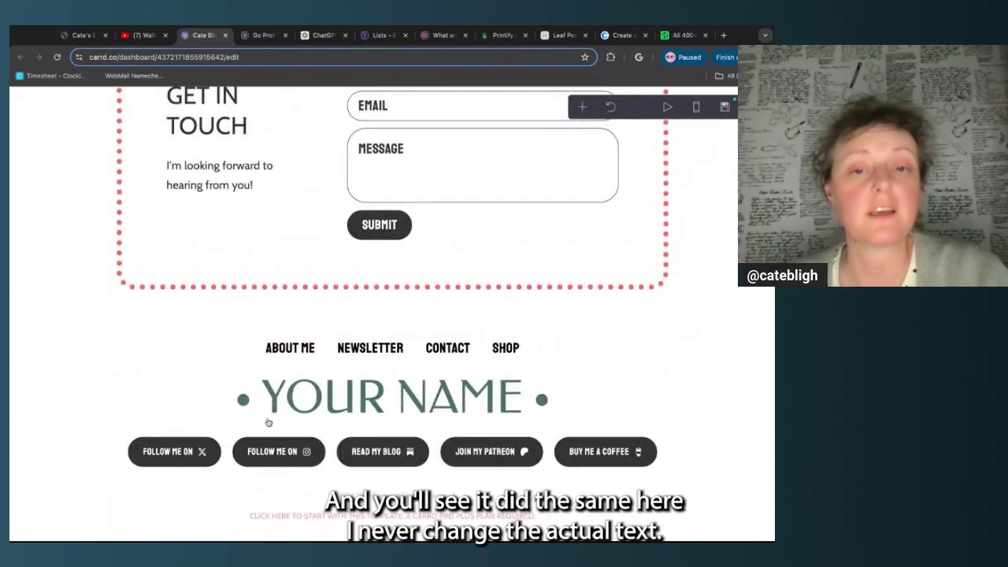
pyautogui.click(323, 395)
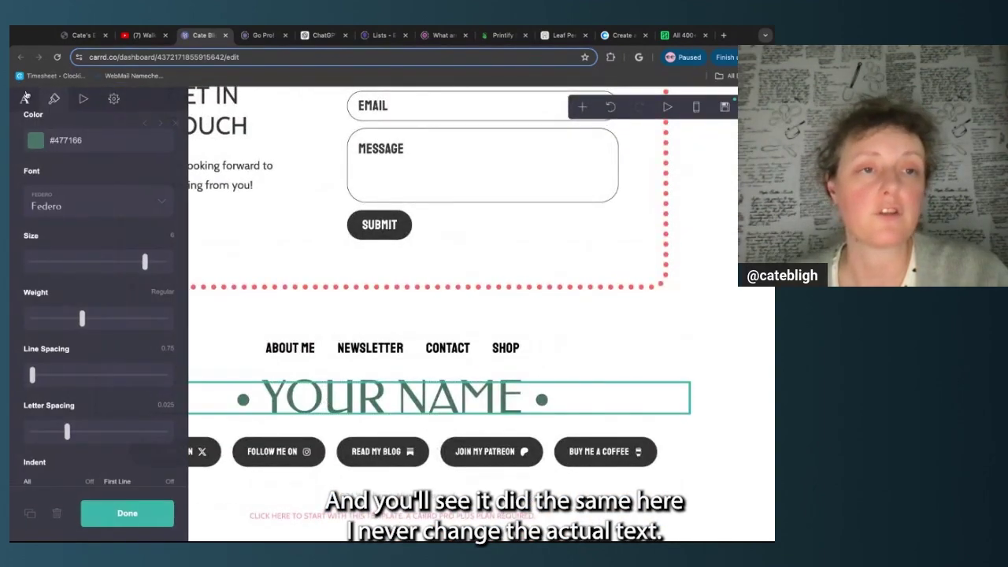
pyautogui.click(25, 97)
pyautogui.moveTo(37, 190); pyautogui.dragTo(78, 189)
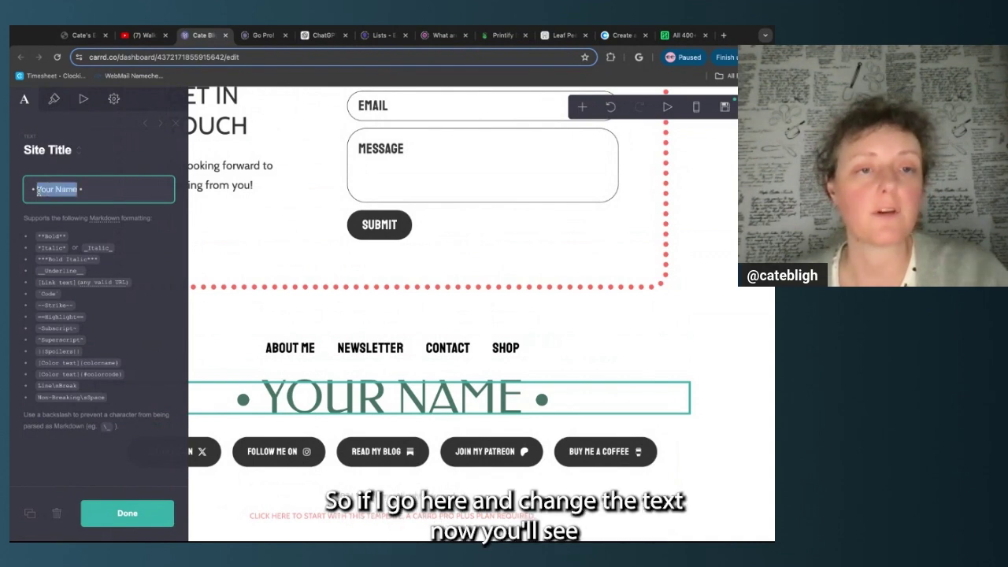
pyautogui.write('Cate Bligh')
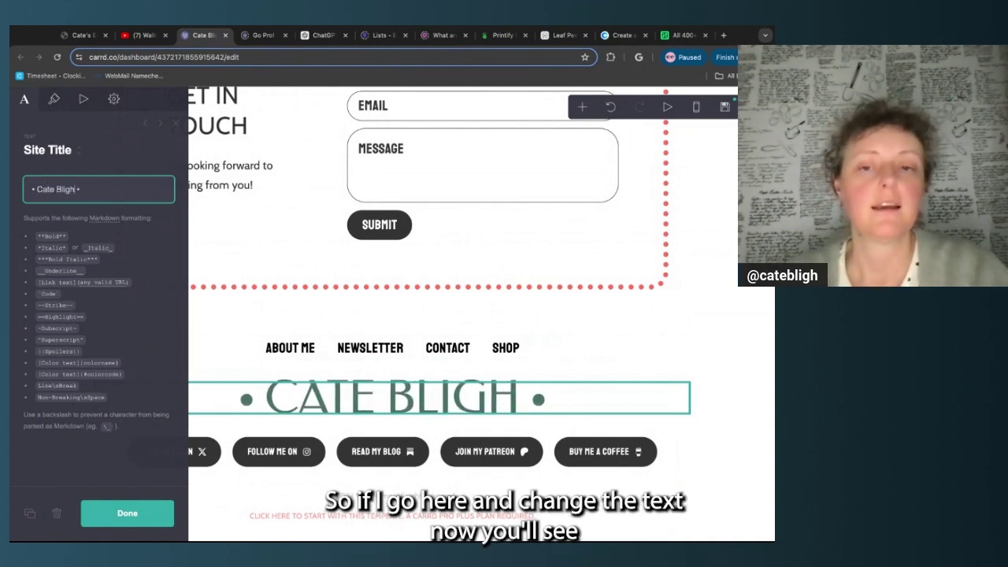
pyautogui.click(123, 516)
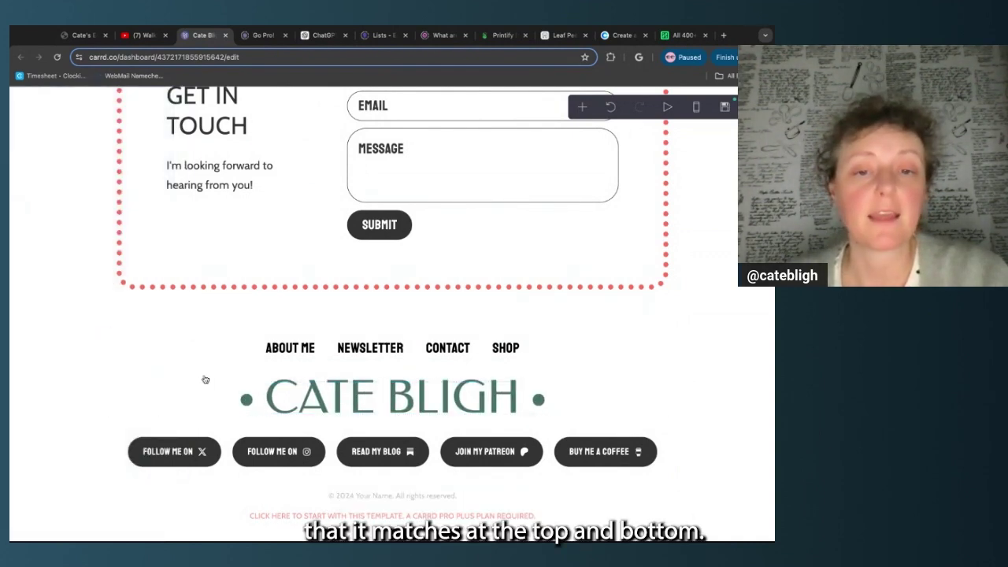
pyautogui.scroll(10, 197, 380)
pyautogui.scroll(10, 197, 380)
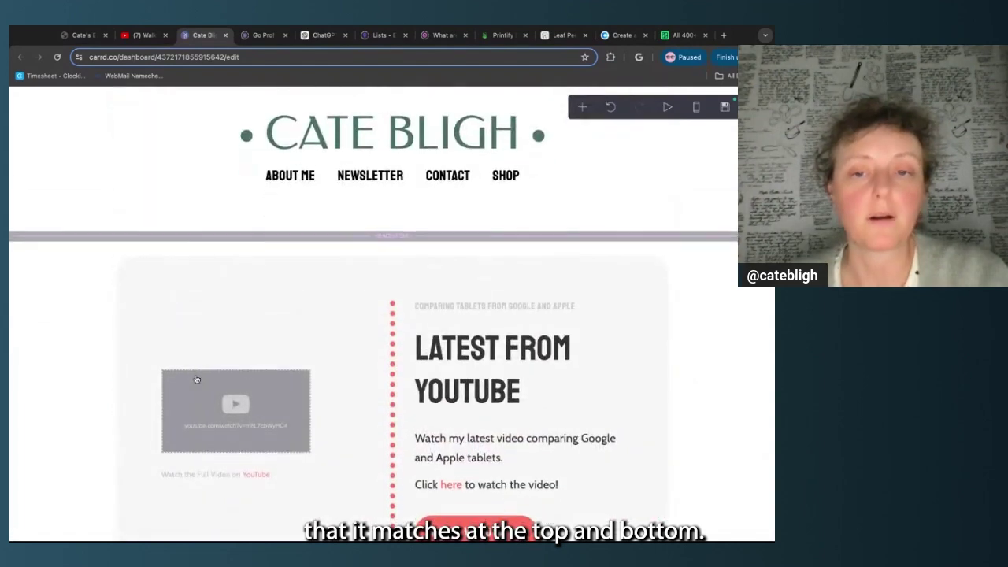
# Set the About Me, Newsletter, Contact and Shop links to Federo at size 1.75
pyautogui.click(225, 179)
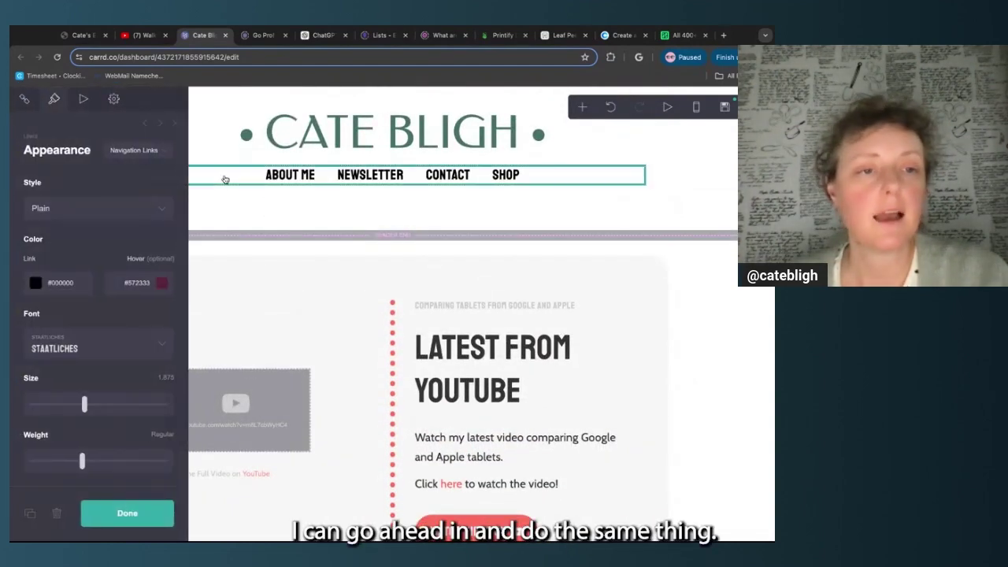
pyautogui.click(118, 354)
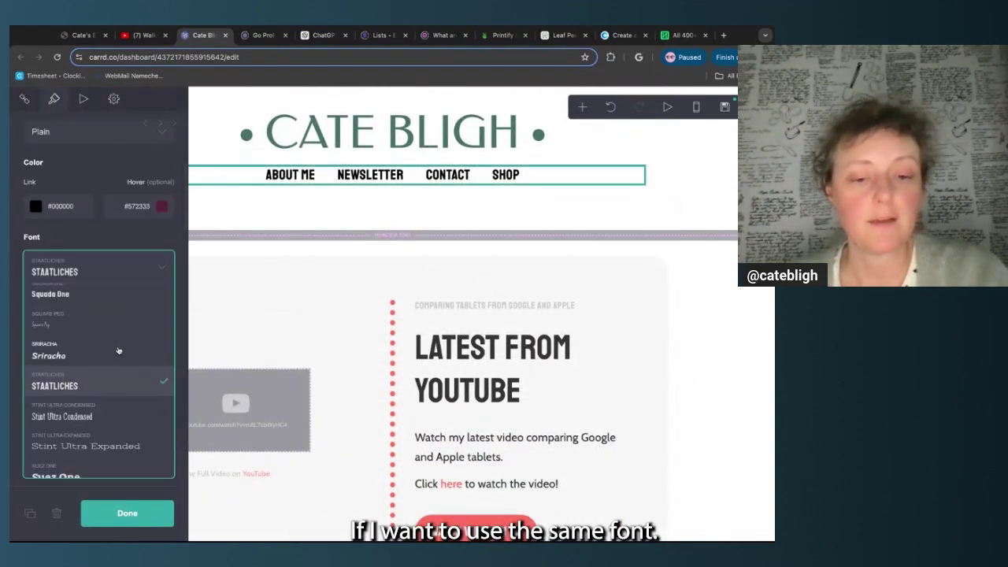
pyautogui.write('fe')
pyautogui.click(118, 382)
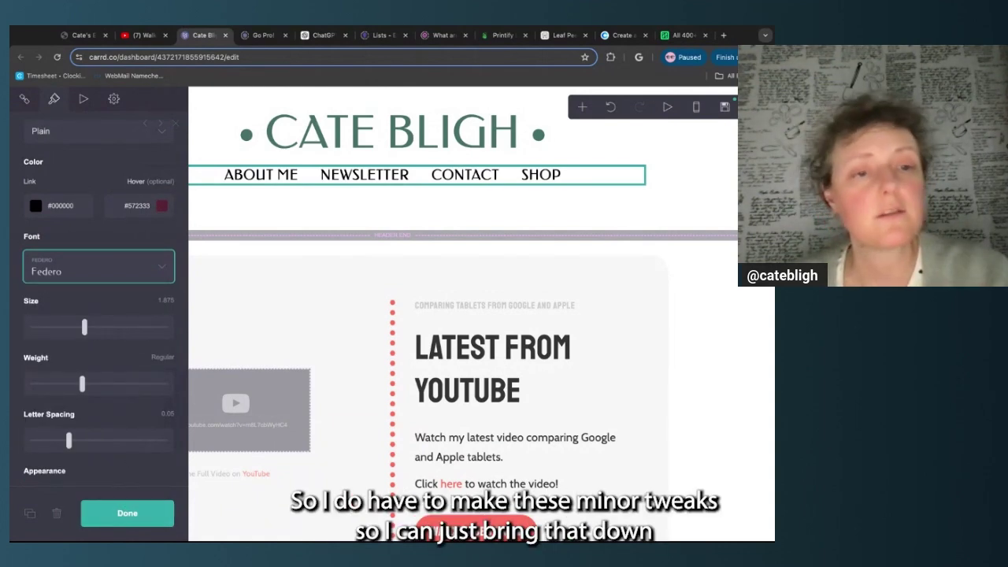
pyautogui.moveTo(84, 329); pyautogui.dragTo(70, 328)
pyautogui.click(128, 513)
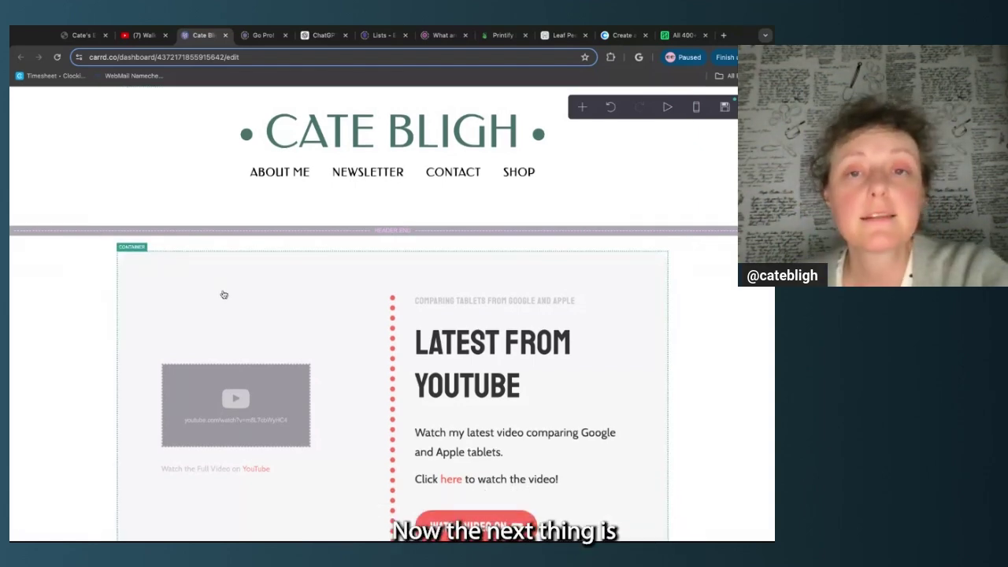
# Change the YouTube container background from #F7F7F7 to palette peach #FEDFAF, keeping the Spotlight style
pyautogui.scroll(-2, 220, 292)
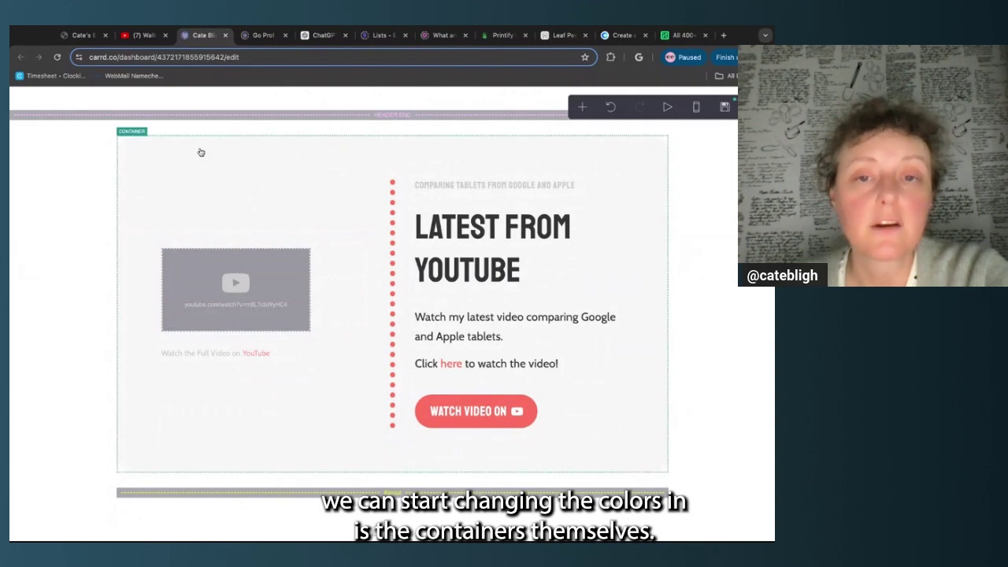
pyautogui.click(159, 157)
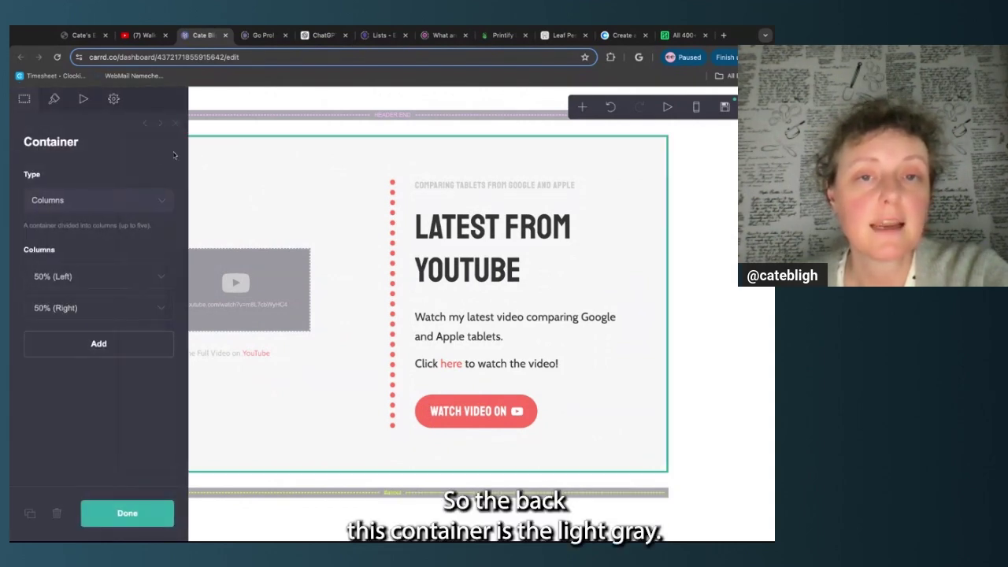
pyautogui.click(57, 106)
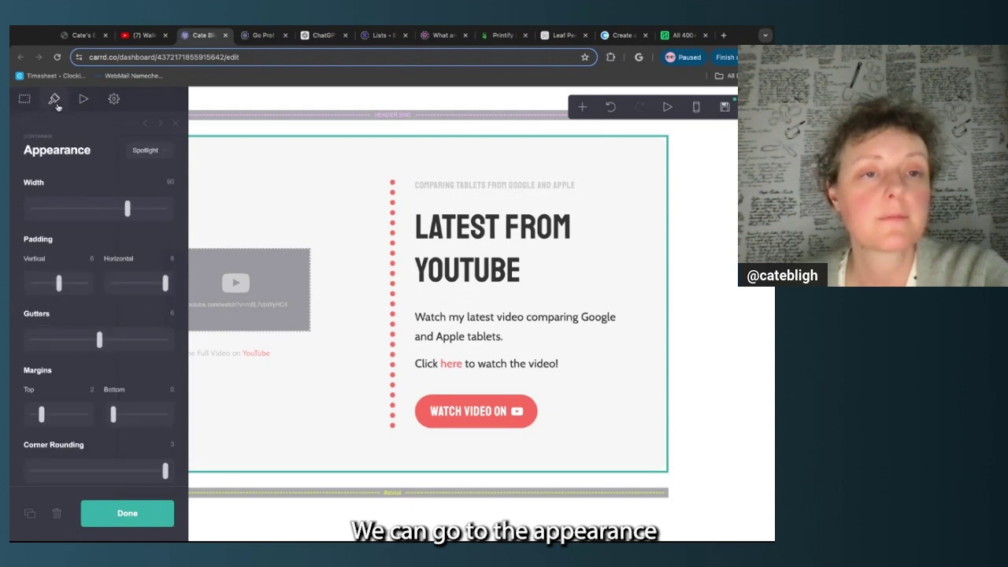
pyautogui.click(155, 154)
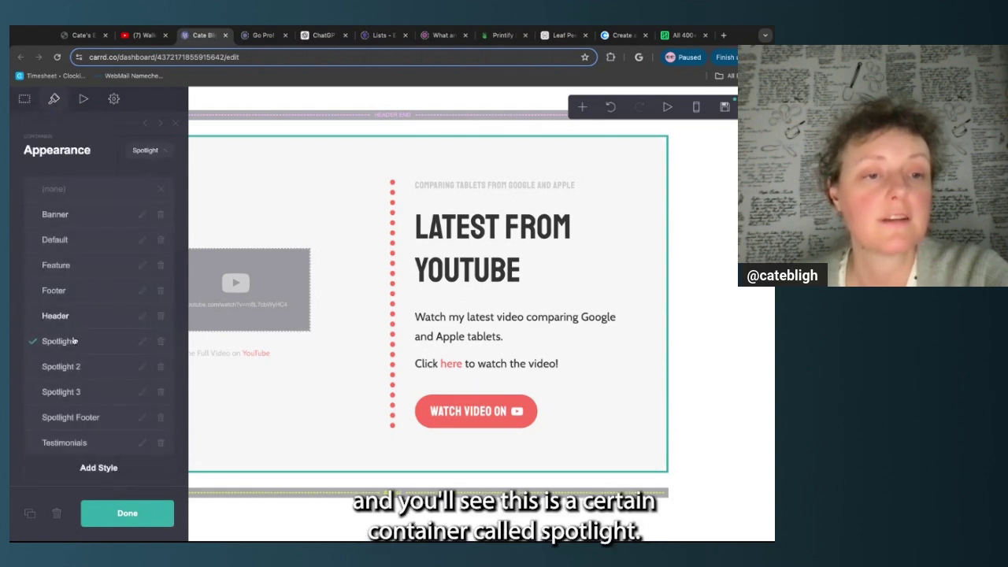
pyautogui.click(170, 155)
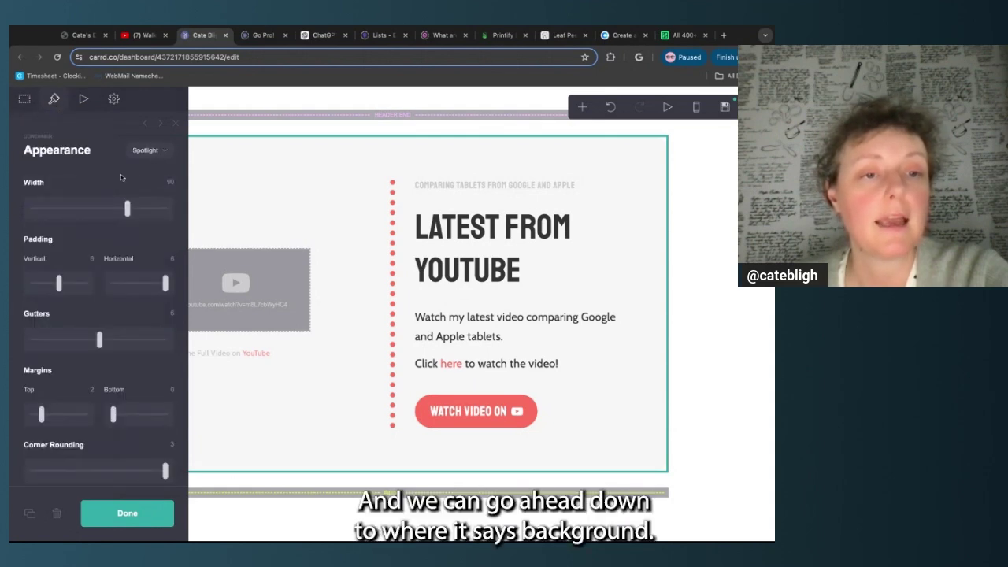
pyautogui.scroll(-5, 119, 184)
pyautogui.scroll(-6, 120, 184)
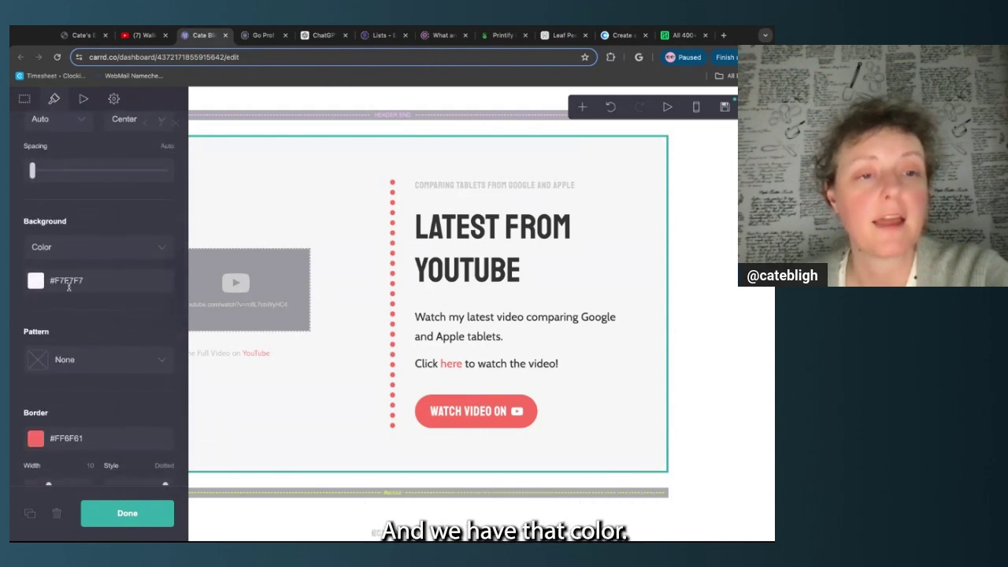
pyautogui.click(612, 33)
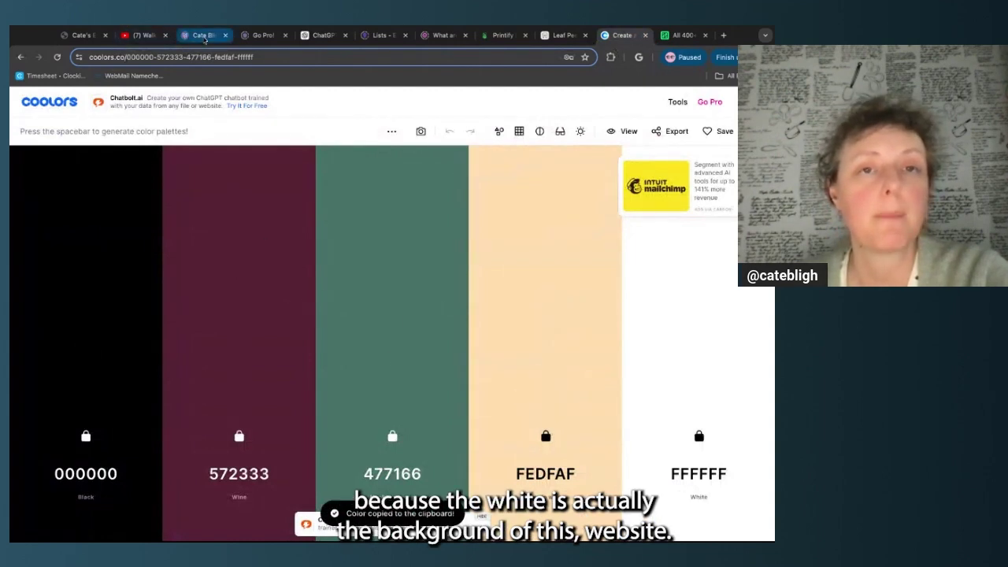
pyautogui.click(204, 36)
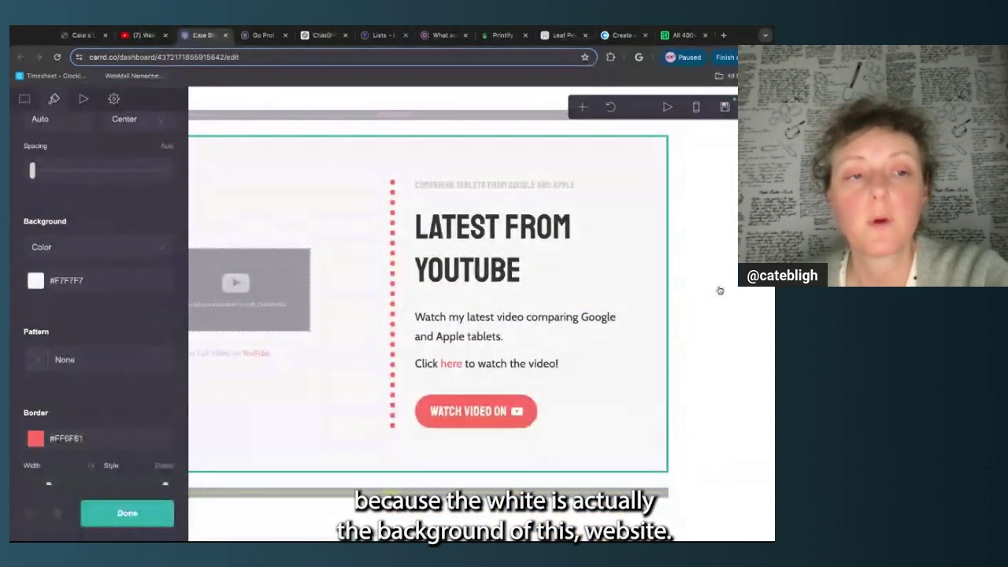
pyautogui.click(66, 280)
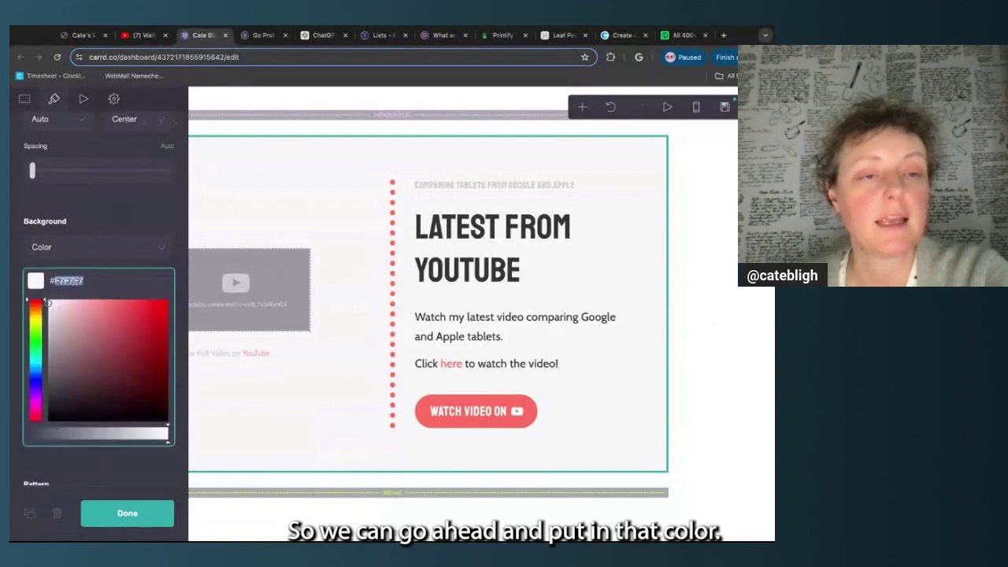
pyautogui.write('#FEDFAF')
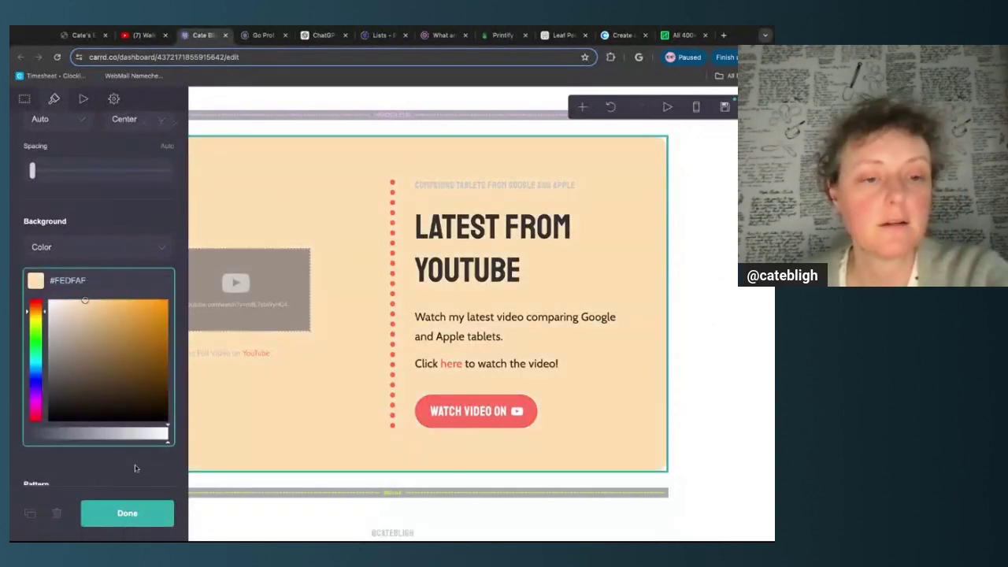
pyautogui.click(126, 513)
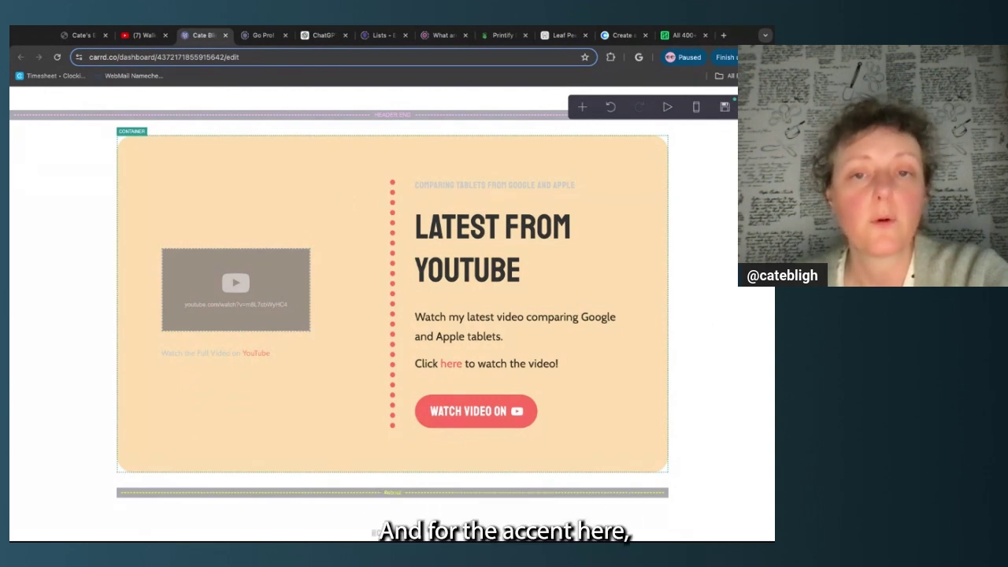
# Replace the container's coral FF6F61 border colour with palette green 477166
pyautogui.click(375, 239)
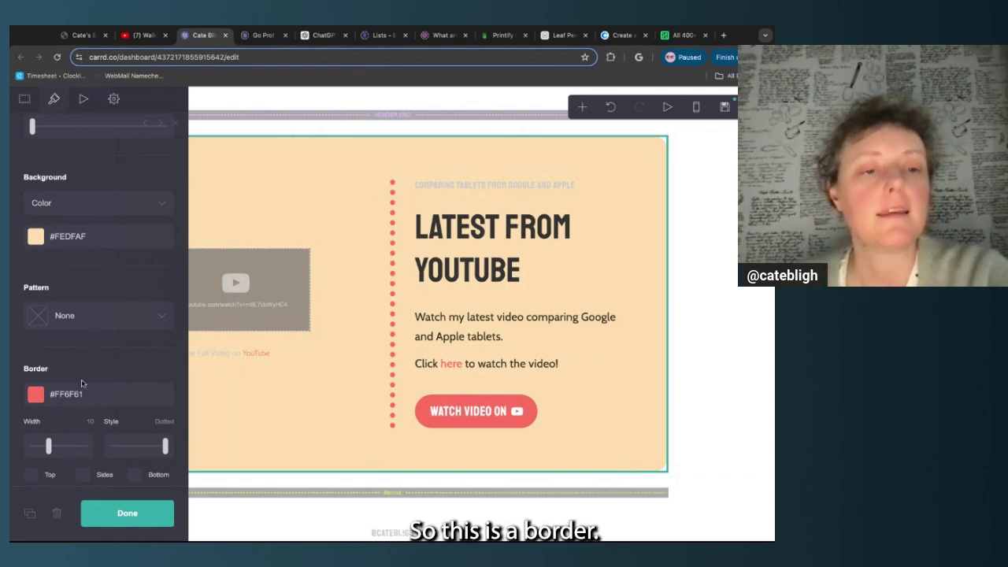
pyautogui.scroll(-1, 72, 295)
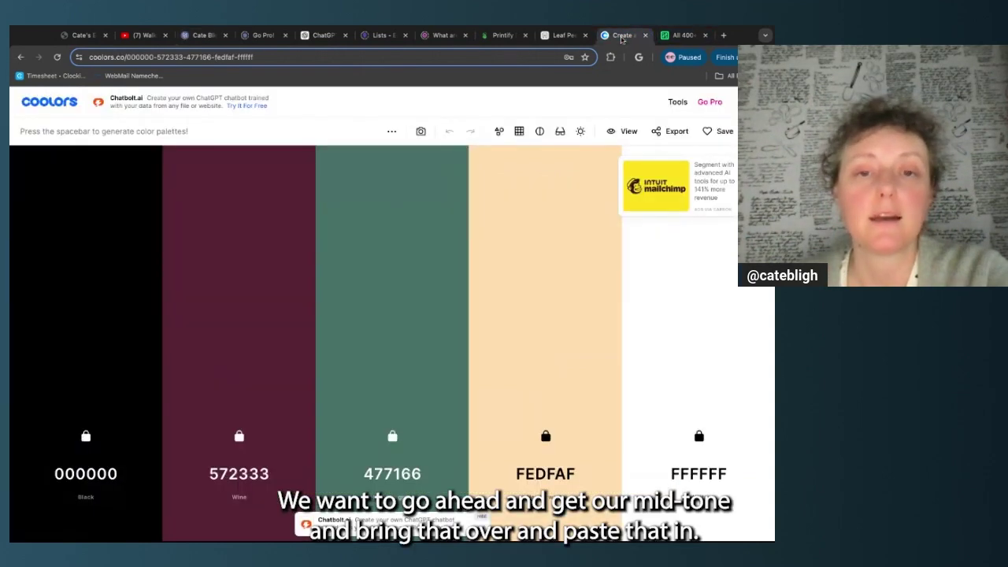
pyautogui.click(622, 35)
pyautogui.click(392, 413)
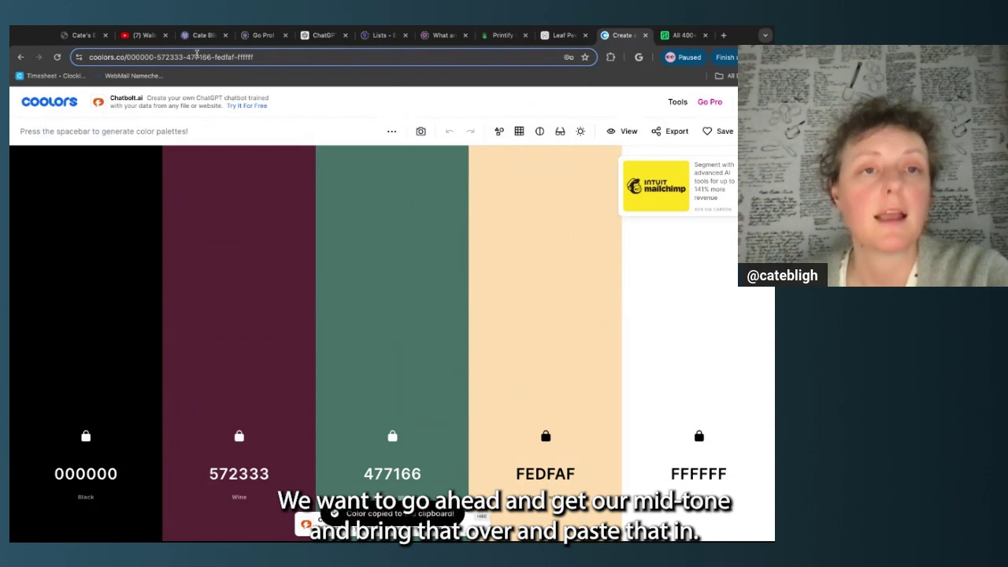
pyautogui.click(203, 35)
pyautogui.click(79, 308)
pyautogui.hotkey('ctrl', 'a')
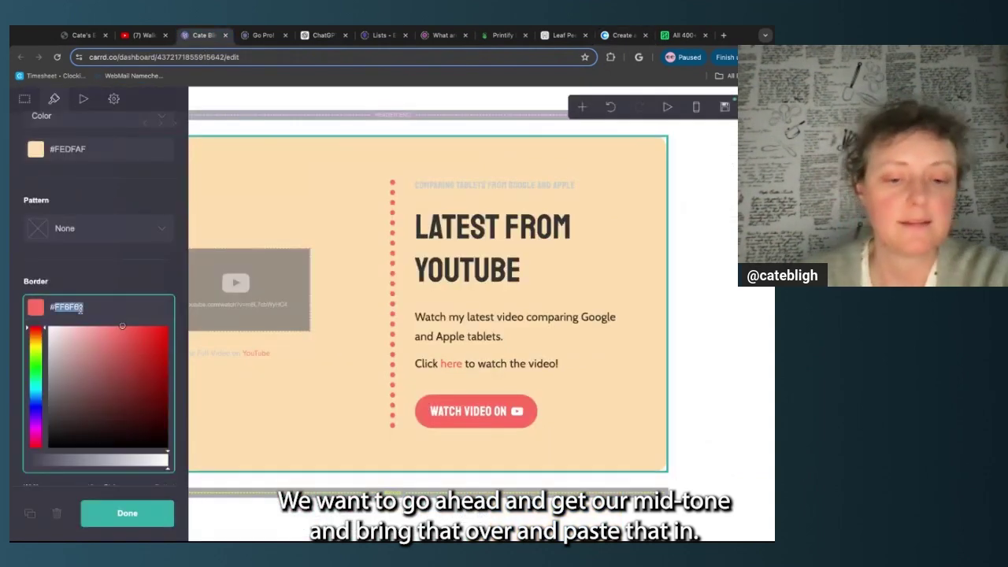
pyautogui.write('#477166')
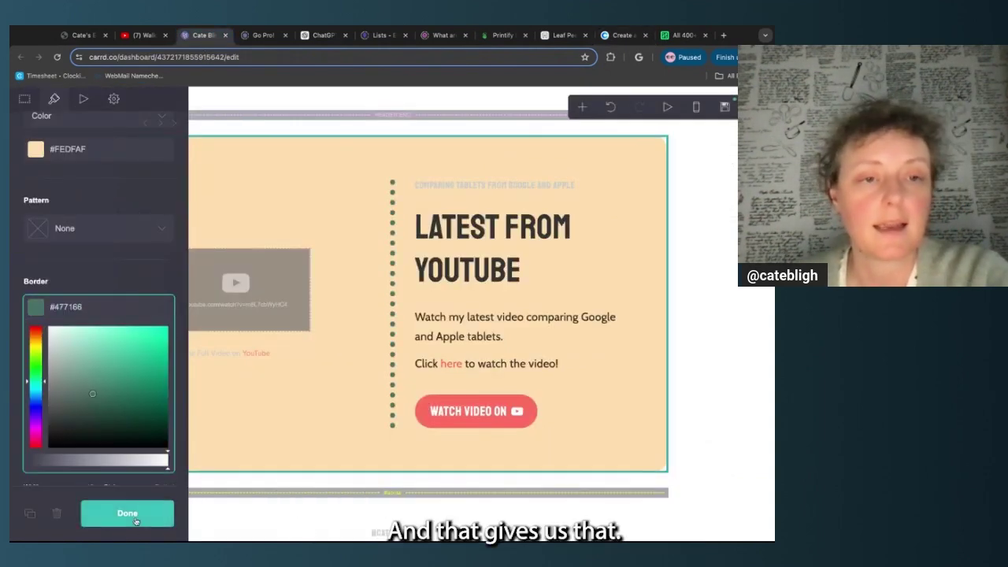
pyautogui.click(126, 512)
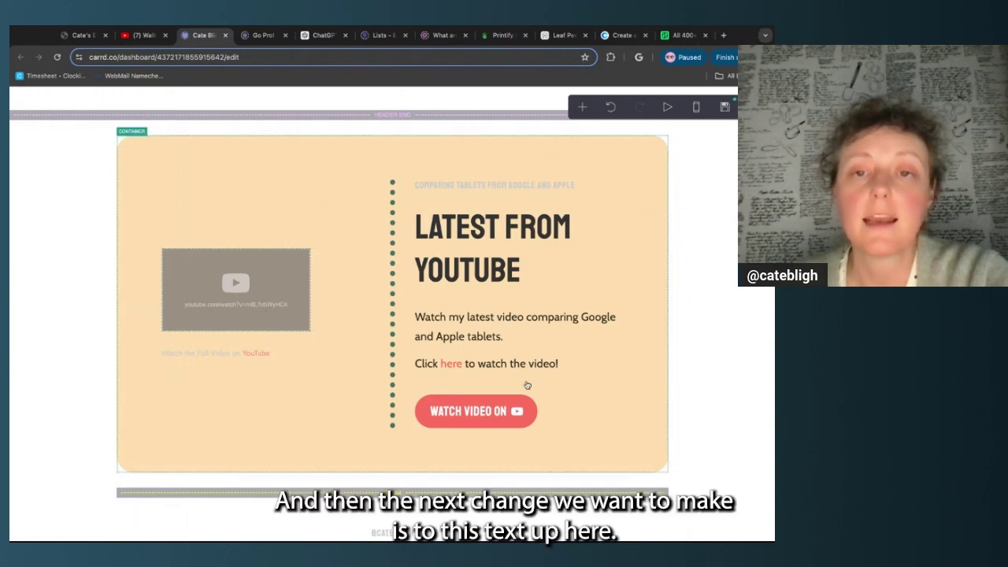
pyautogui.click(600, 190)
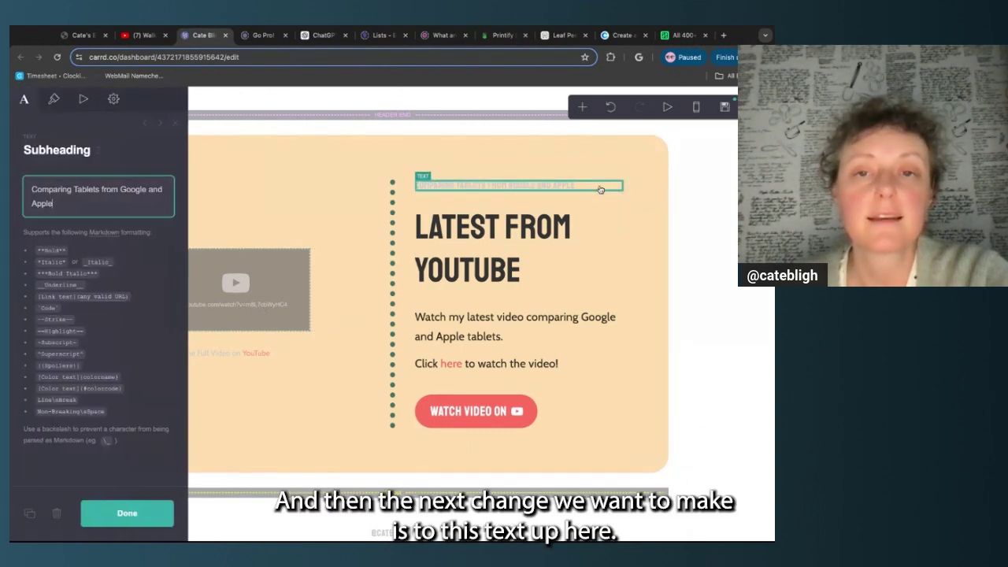
# Set the overline text colour to white
pyautogui.click(56, 100)
pyautogui.scroll(-5, 60, 400)
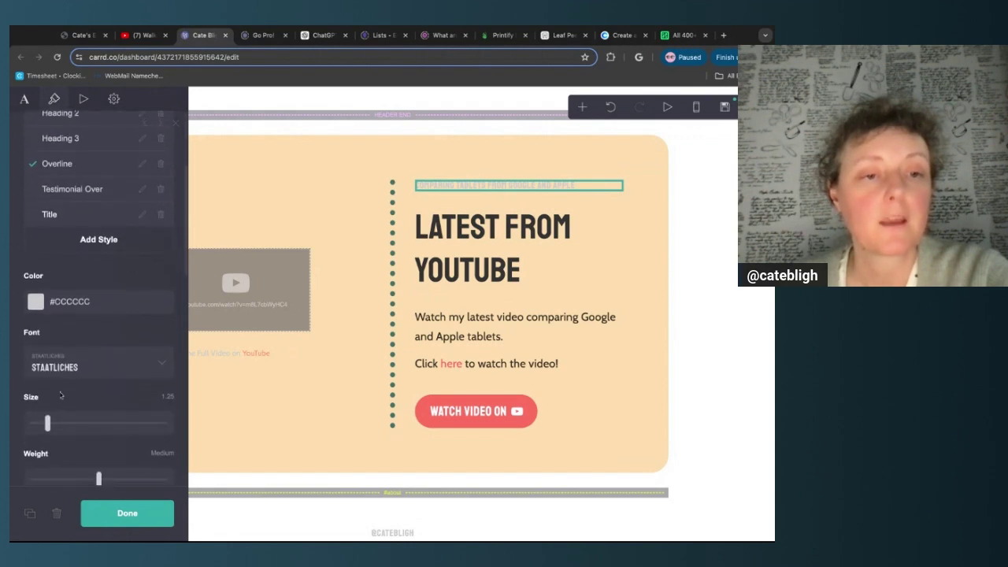
pyautogui.click(92, 296)
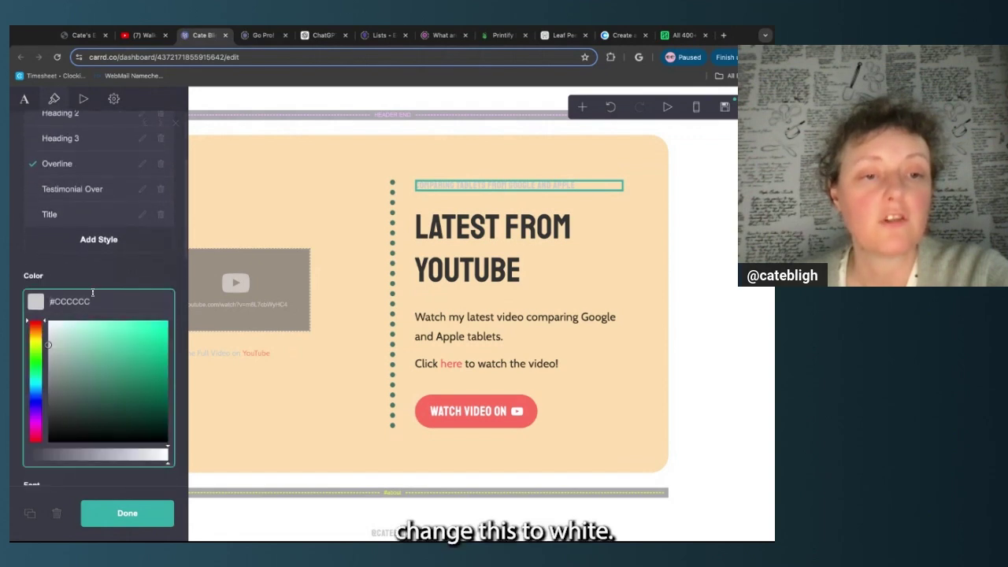
pyautogui.click(49, 322)
pyautogui.click(149, 513)
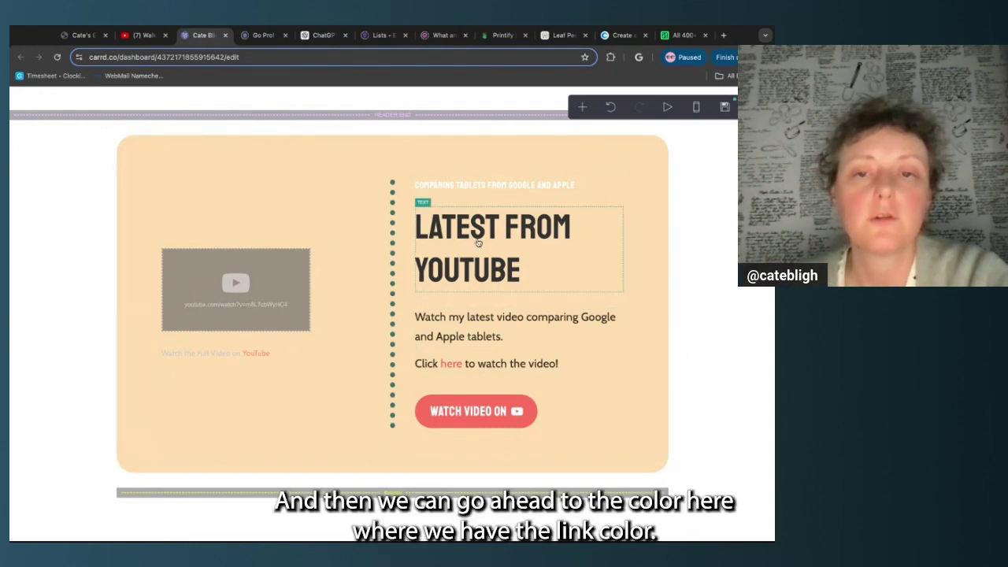
# Make the paragraph's link colour 477166 and its hover colour a slightly translucent 477166C4
pyautogui.click(468, 345)
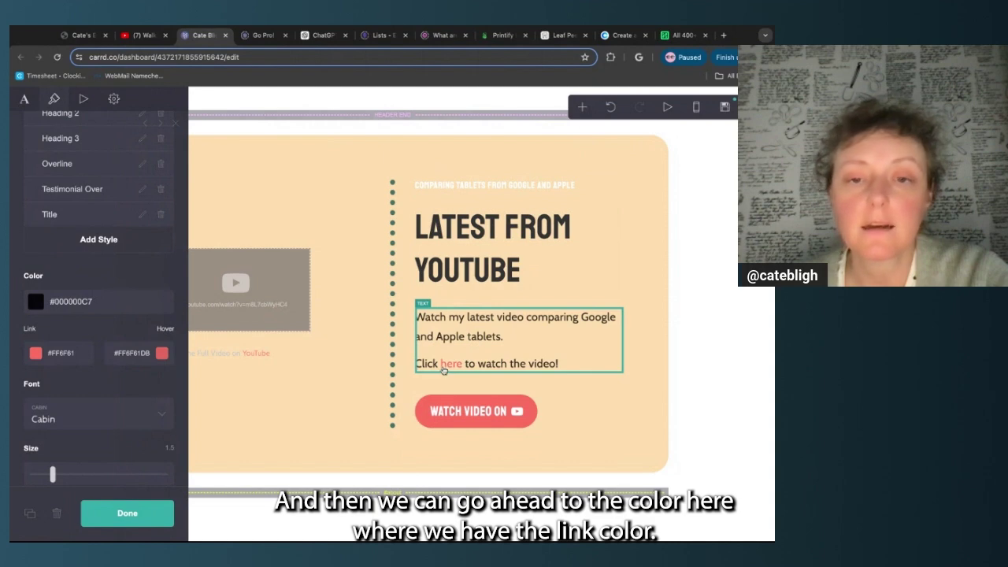
pyautogui.click(60, 353)
pyautogui.doubleClick(75, 353)
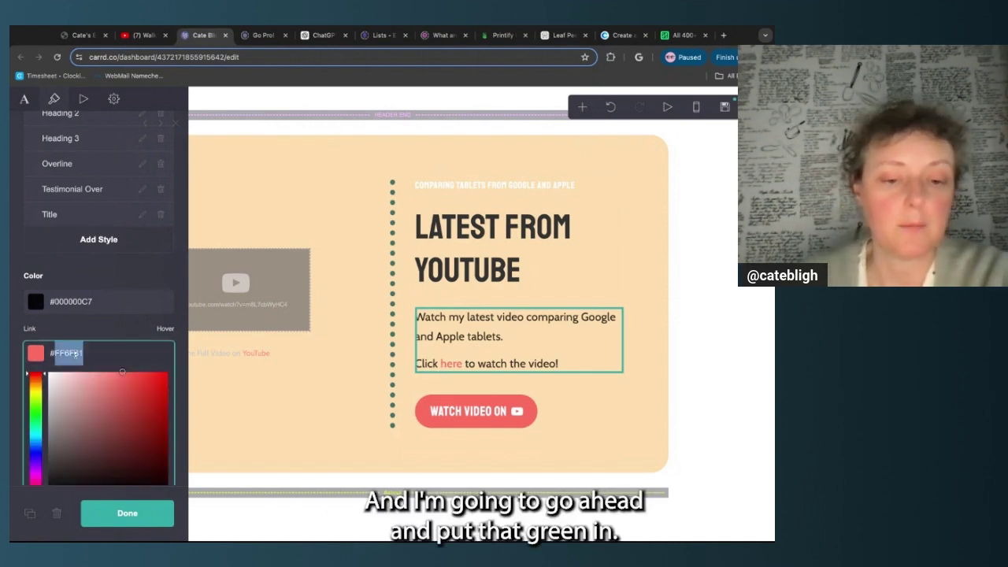
pyautogui.write('477166')
pyautogui.doubleClick(134, 354)
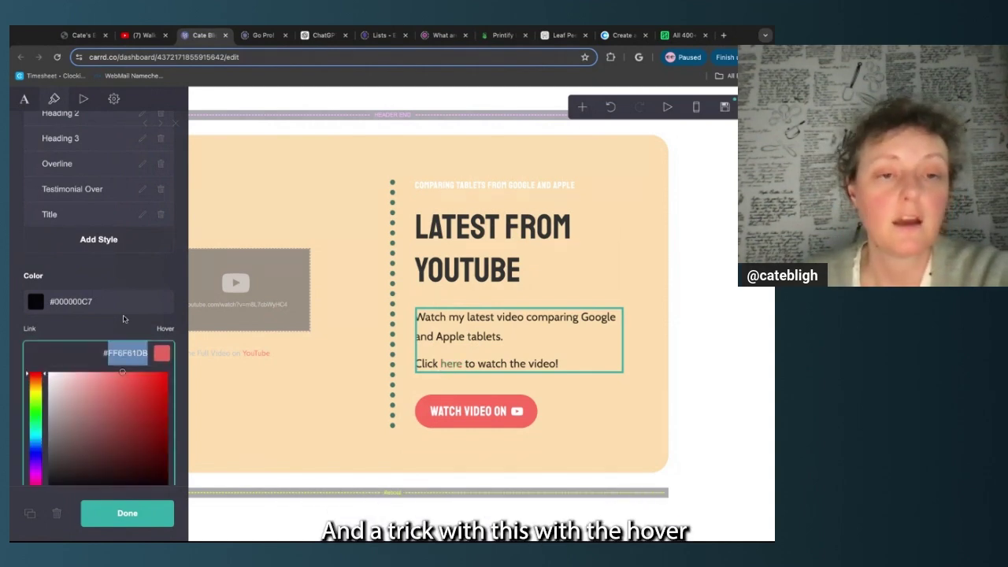
pyautogui.write('477166')
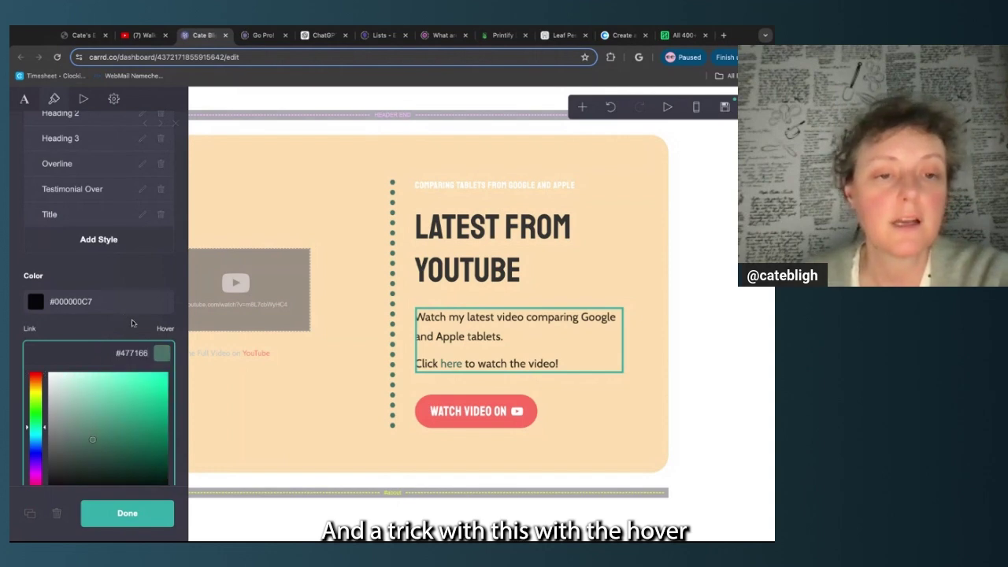
pyautogui.scroll(-3, 145, 360)
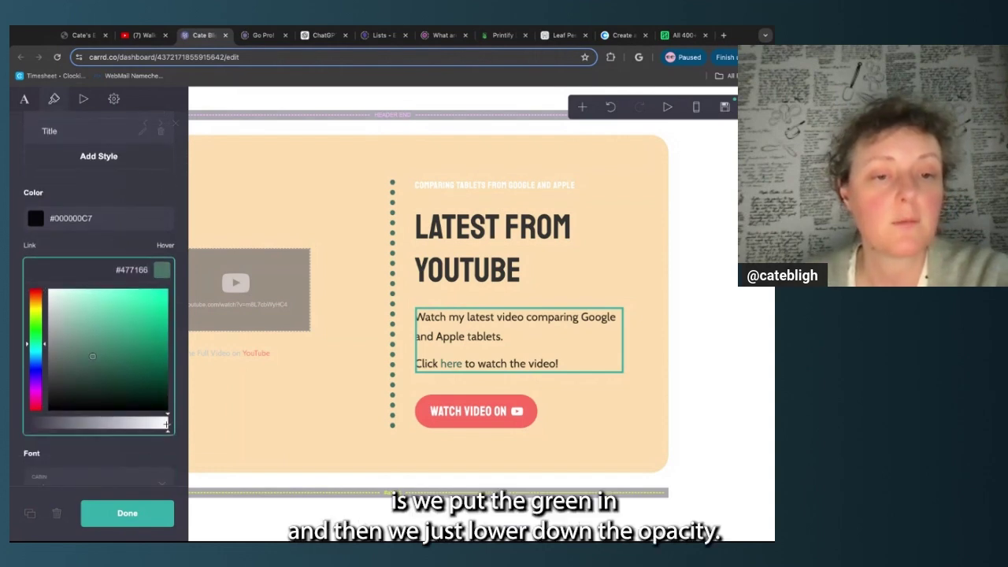
pyautogui.moveTo(166, 424); pyautogui.dragTo(145, 424)
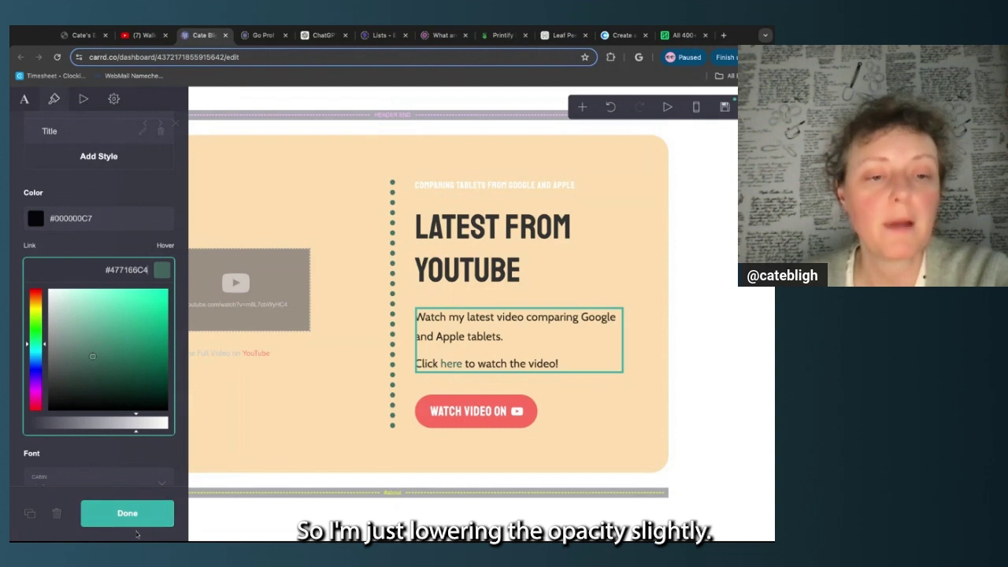
pyautogui.click(128, 513)
pyautogui.click(129, 513)
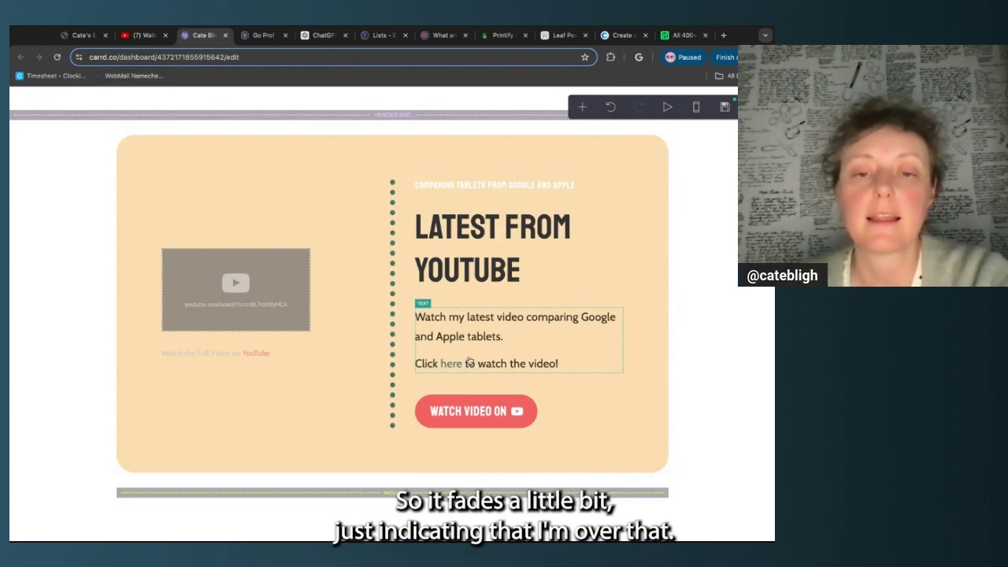
# Give the Watch Video On button a green #477166 background
pyautogui.click(572, 413)
pyautogui.click(65, 200)
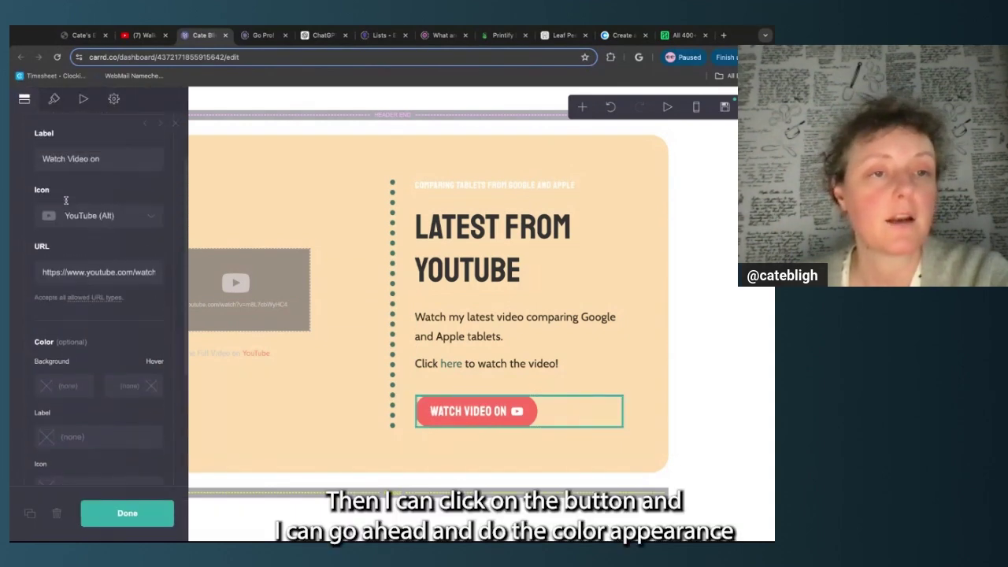
pyautogui.click(53, 99)
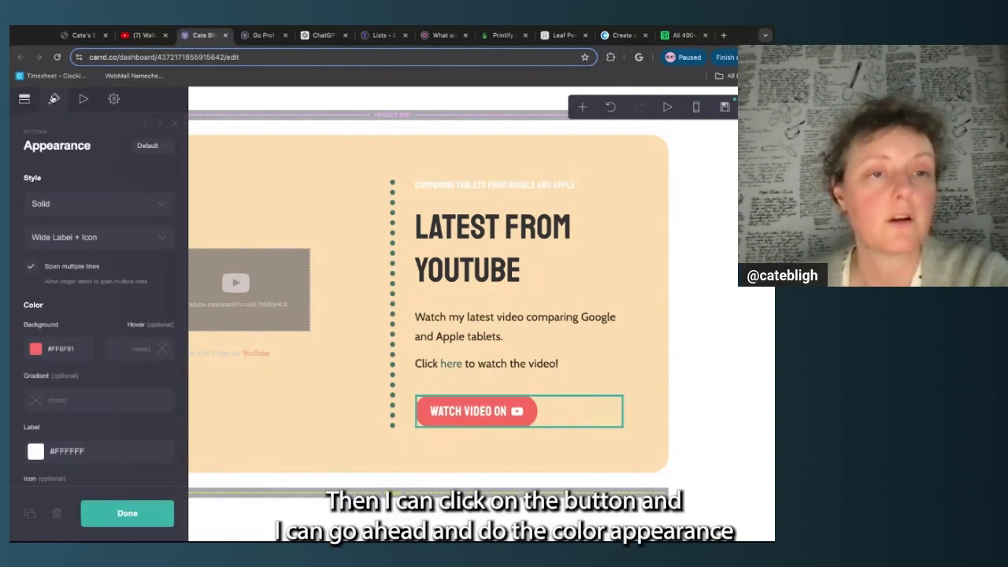
pyautogui.scroll(-1, 62, 275)
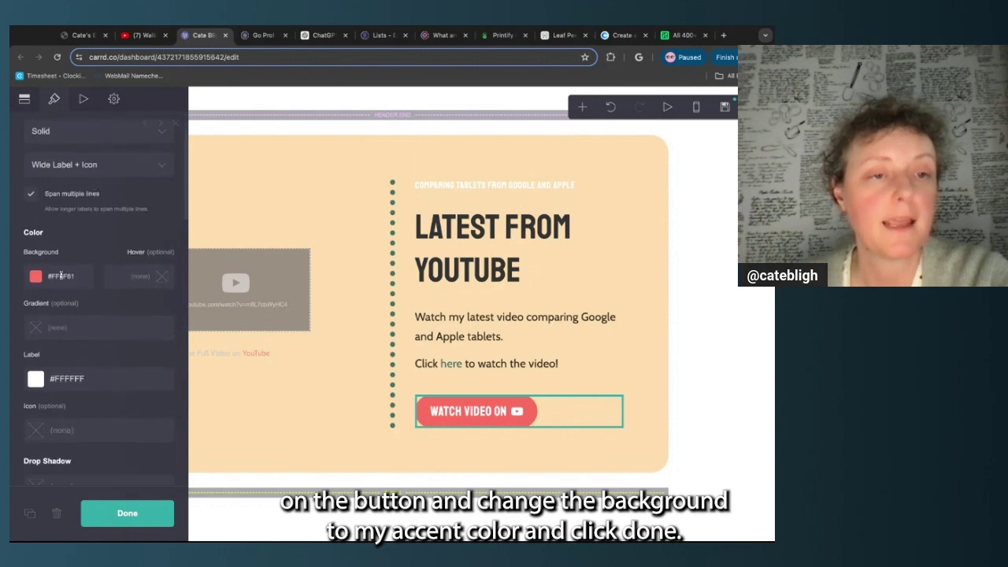
pyautogui.click(62, 276)
pyautogui.doubleClick(62, 277)
pyautogui.write('477166')
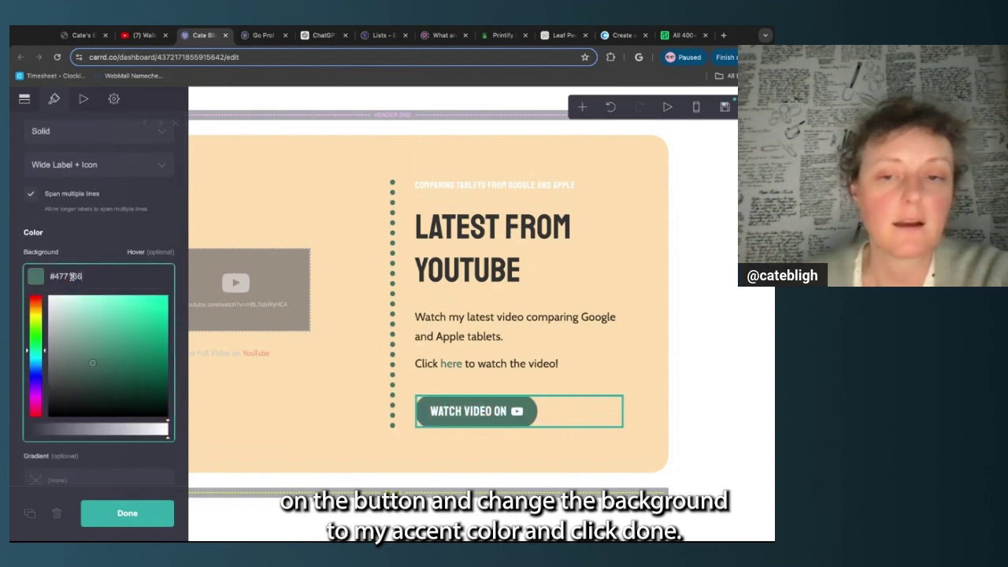
pyautogui.click(139, 514)
pyautogui.click(139, 514)
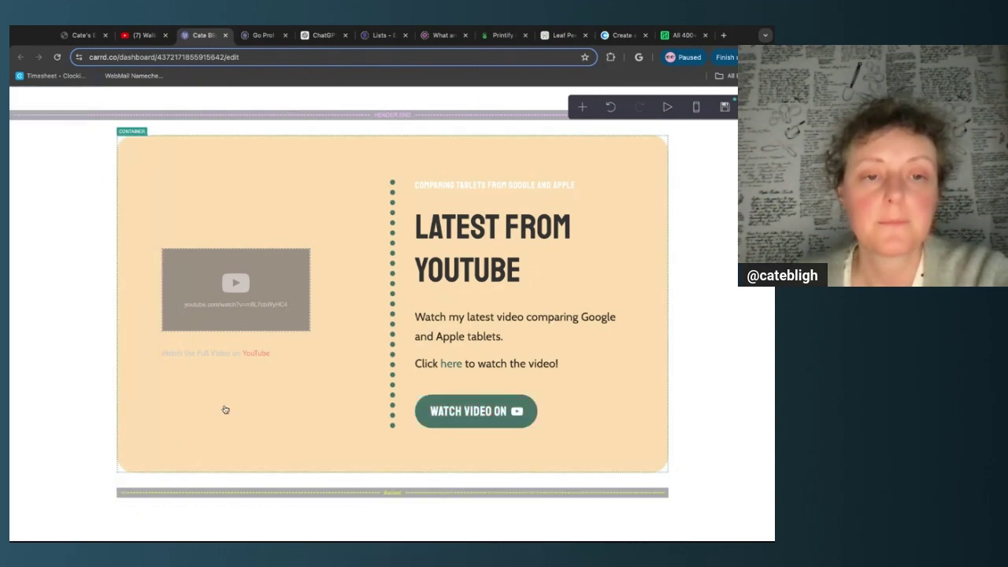
# Set the video caption's text colour to white #FAFAFA
pyautogui.click(213, 357)
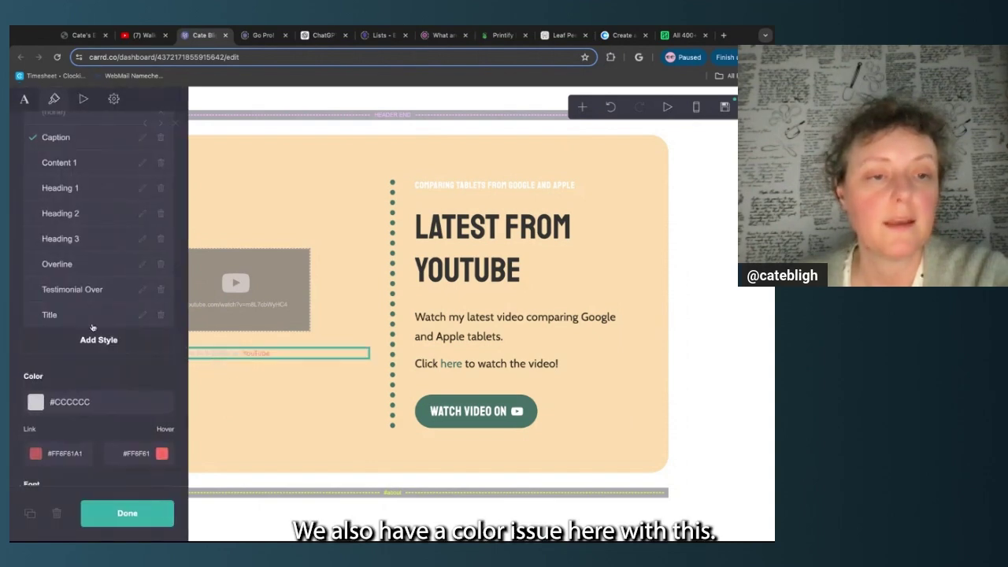
pyautogui.scroll(-1, 85, 394)
pyautogui.click(88, 342)
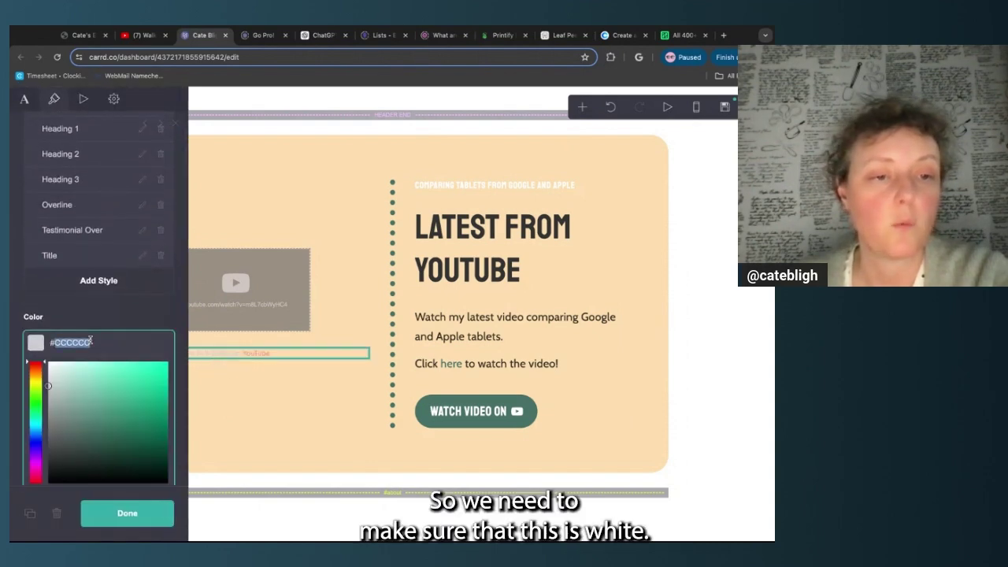
pyautogui.write('#FAFAFA')
pyautogui.moveTo(54, 390); pyautogui.dragTo(47, 362)
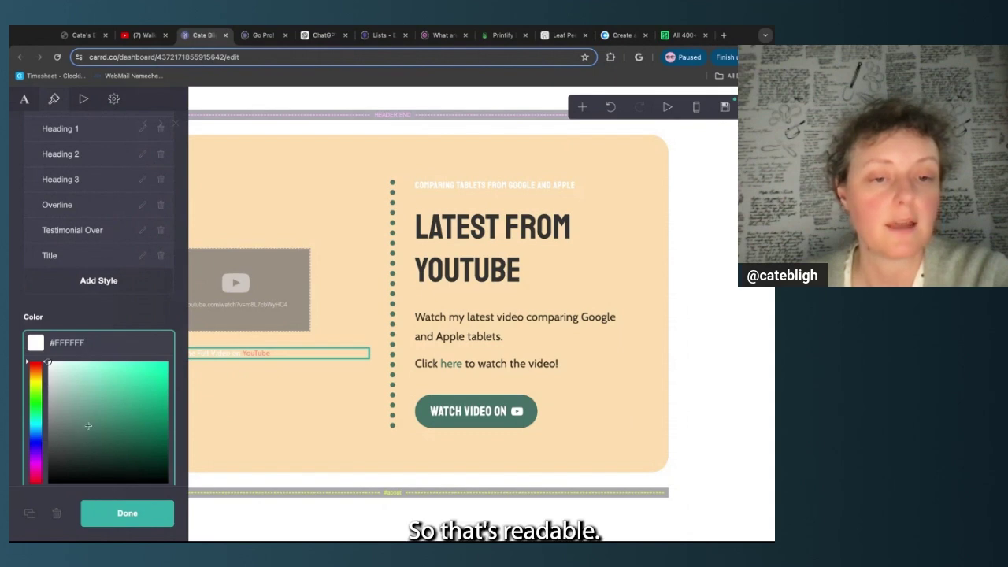
pyautogui.click(126, 331)
# Set the caption's link colour to #477166 and its hover to a slightly transparent #477166CF
pyautogui.scroll(-1, 67, 346)
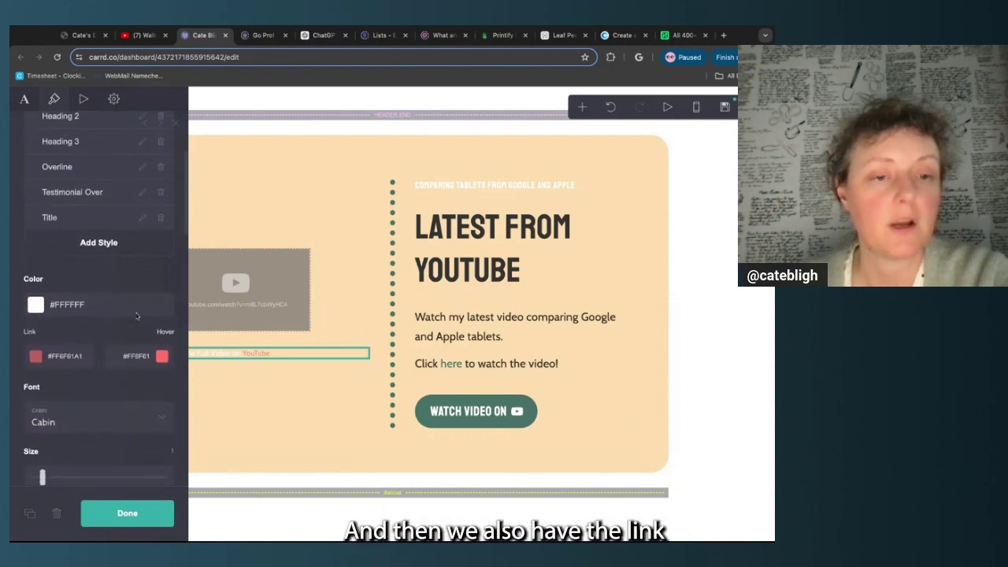
pyautogui.click(66, 347)
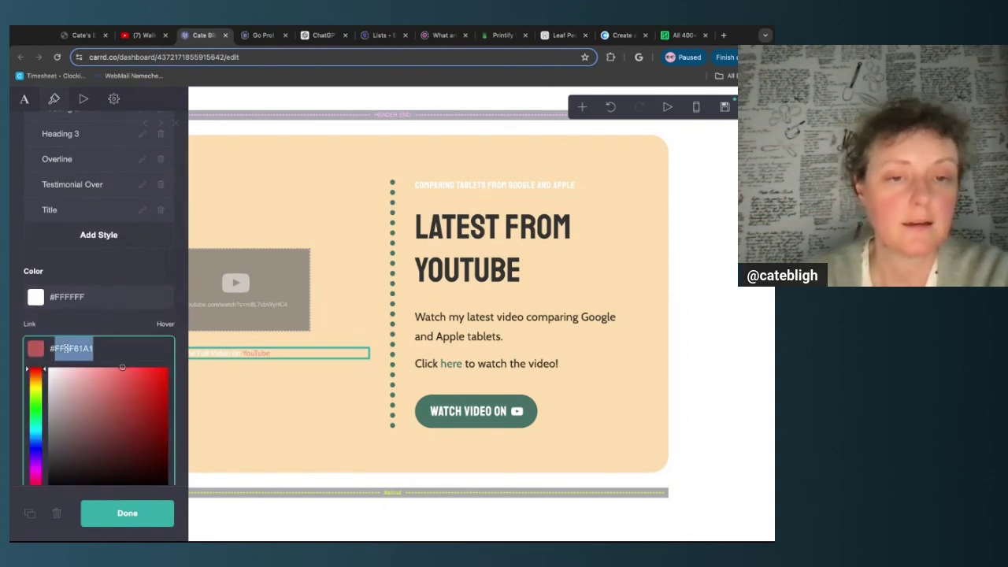
pyautogui.write('#477168')
pyautogui.click(79, 349)
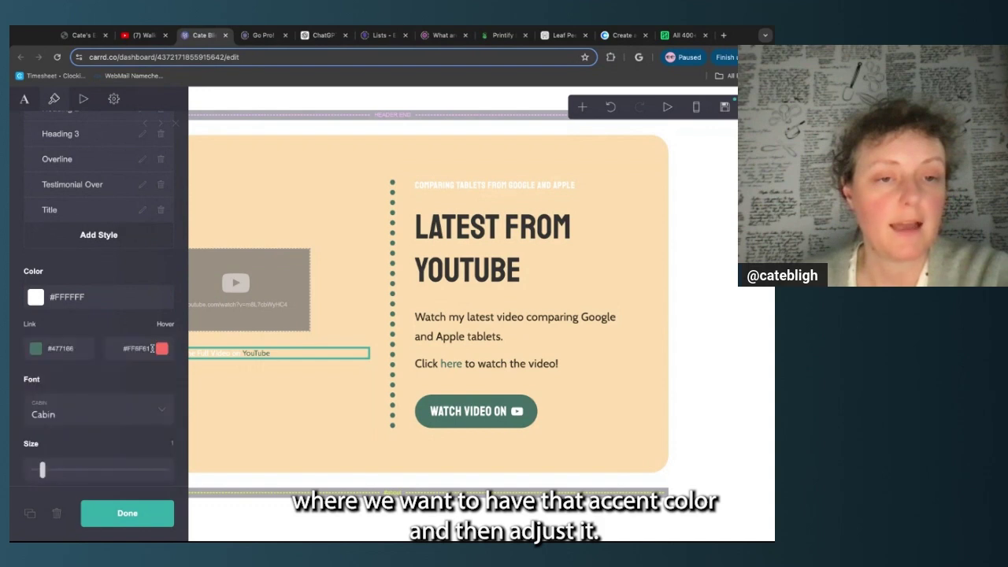
pyautogui.click(145, 349)
pyautogui.write('#477166')
pyautogui.scroll(-2, 152, 415)
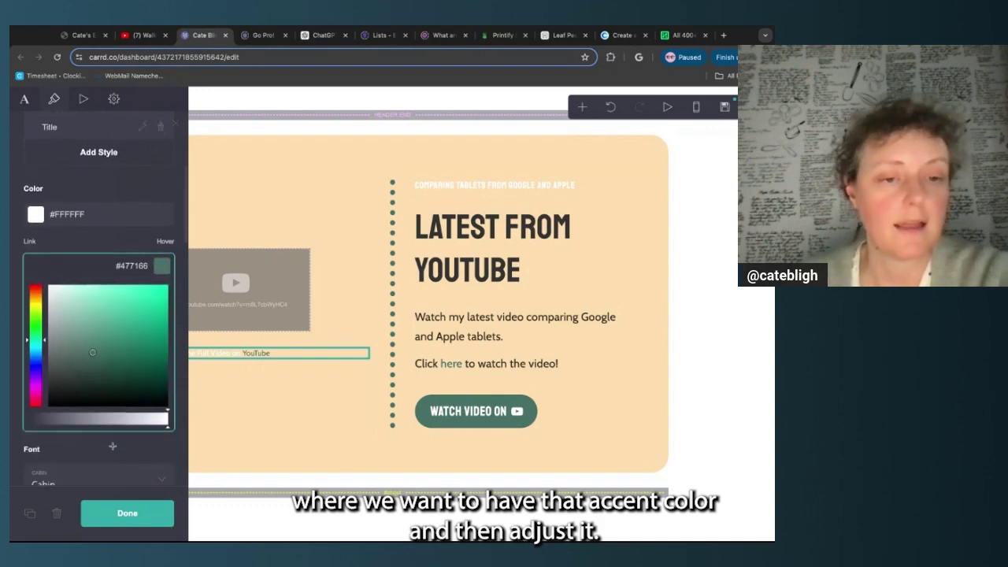
pyautogui.click(151, 415)
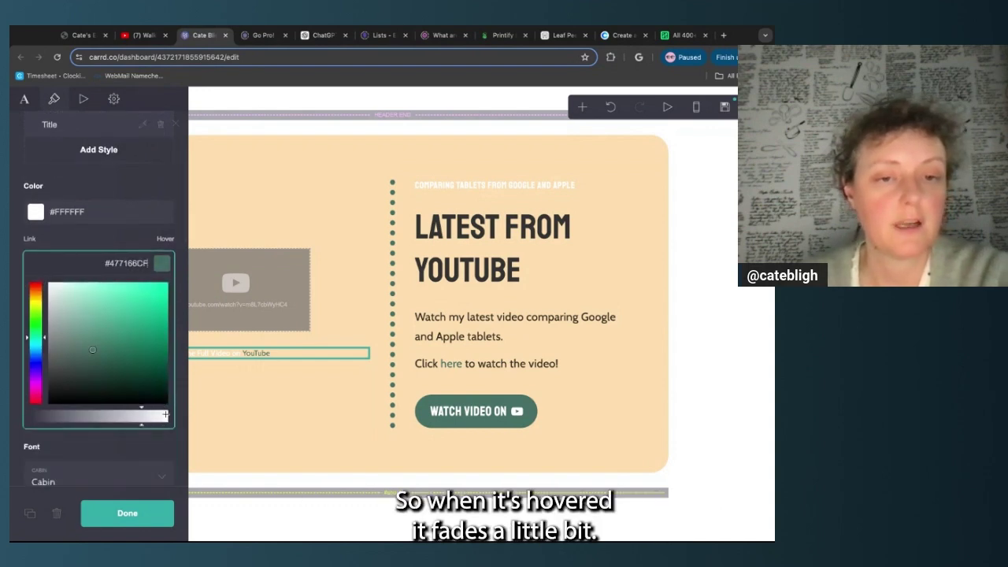
pyautogui.click(144, 468)
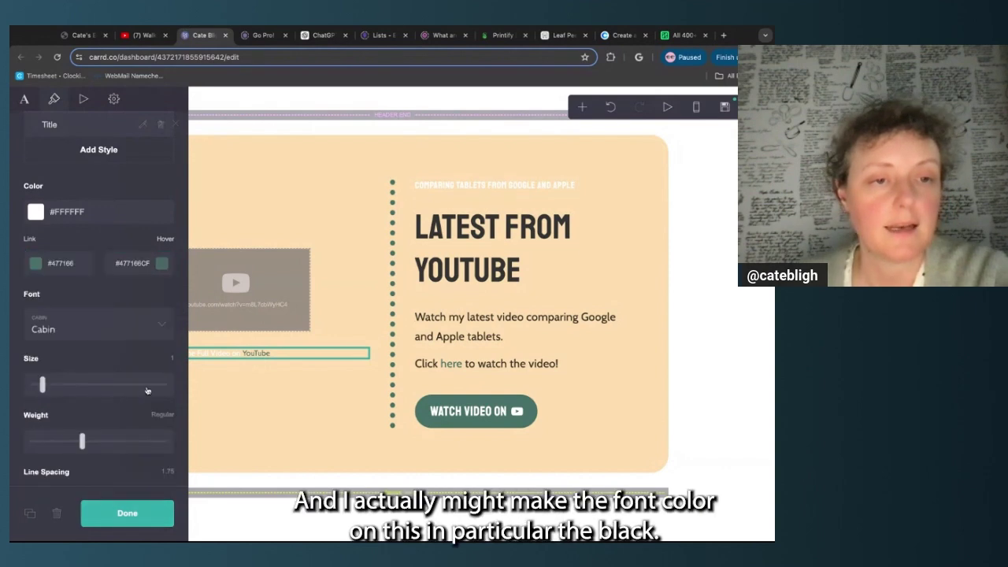
# Change the caption text colour to black #000000
pyautogui.click(67, 210)
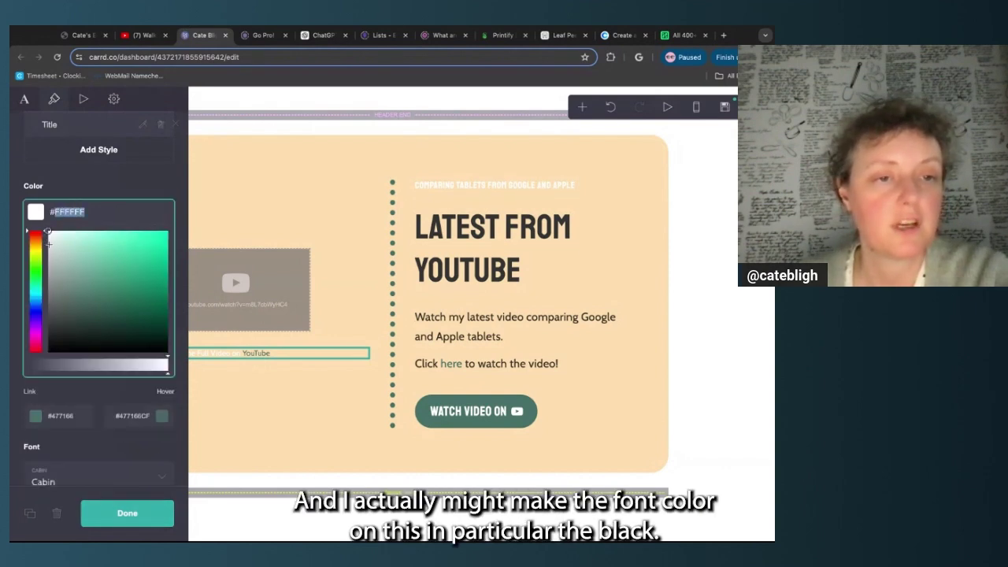
pyautogui.click(51, 348)
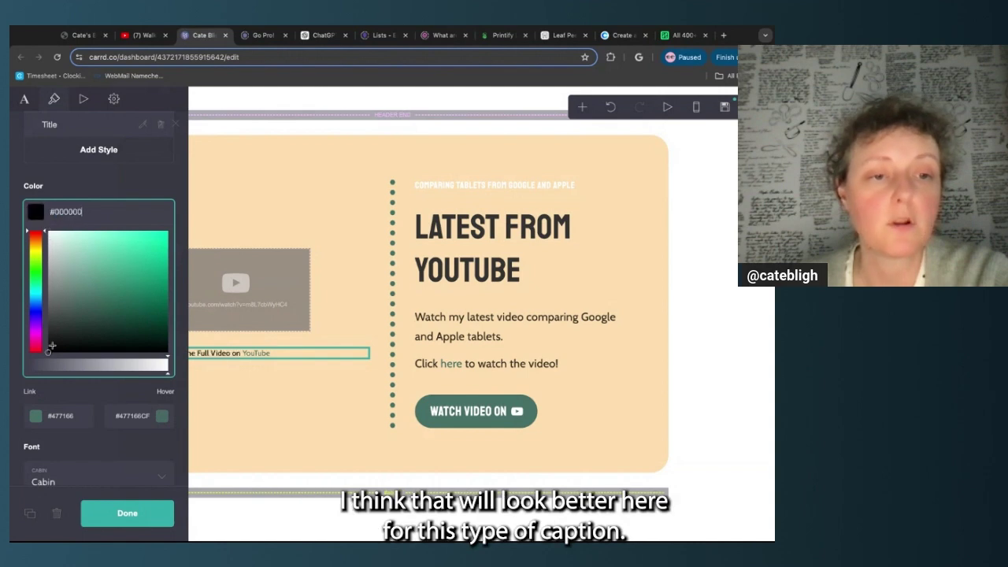
pyautogui.click(98, 512)
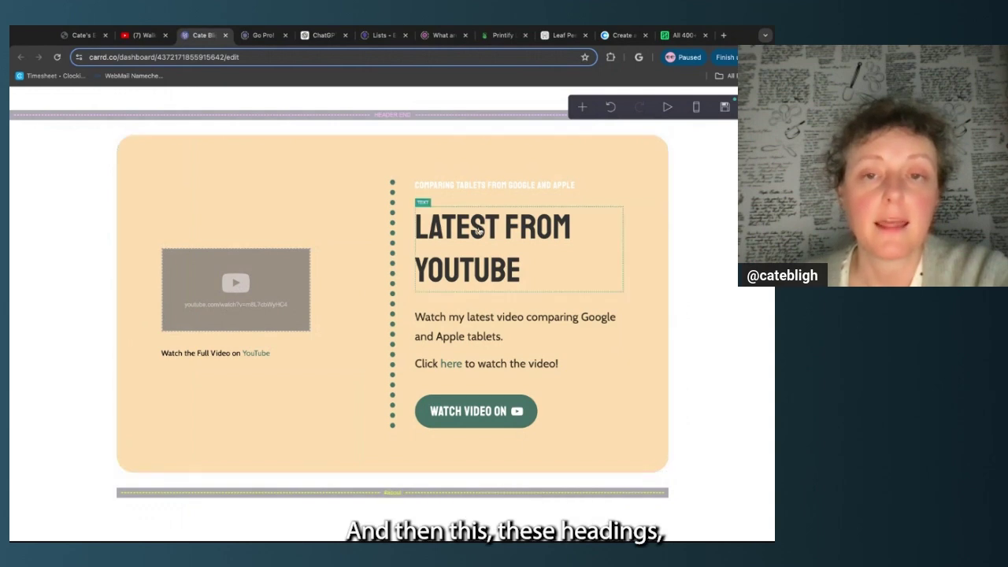
# Copy wine #572333 from Coolors and apply it as the LATEST FROM YOUTUBE heading colour
pyautogui.click(501, 245)
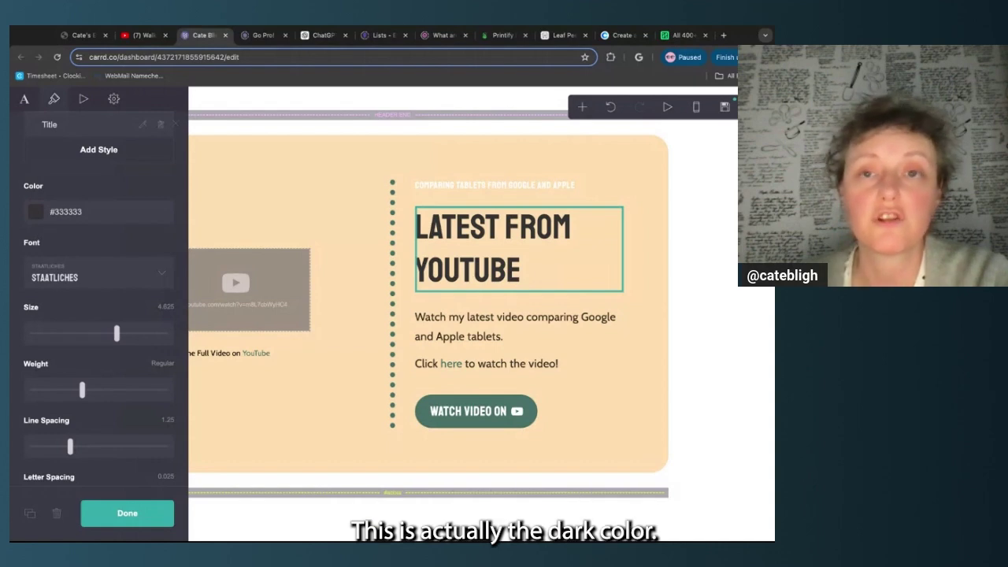
pyautogui.click(623, 35)
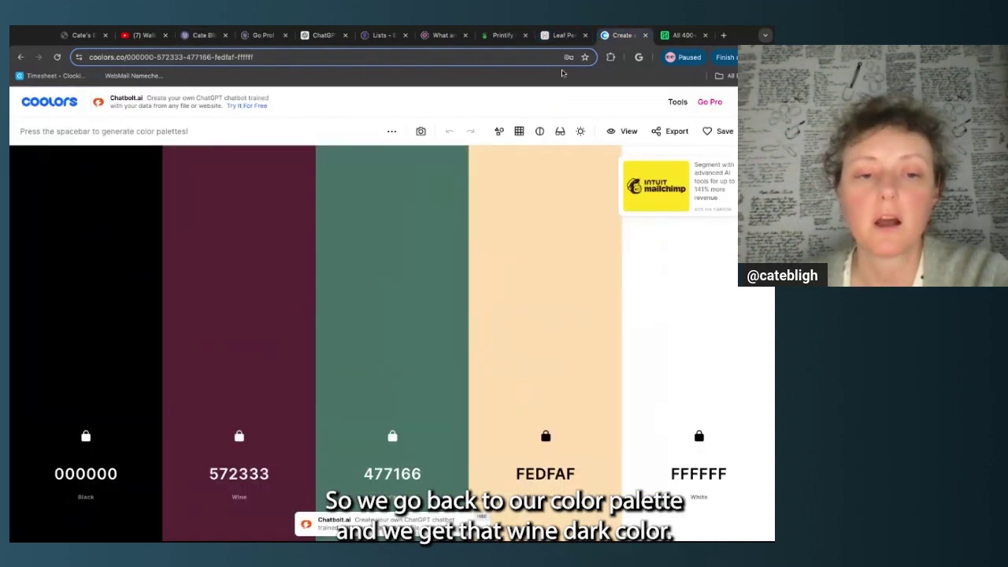
pyautogui.click(240, 416)
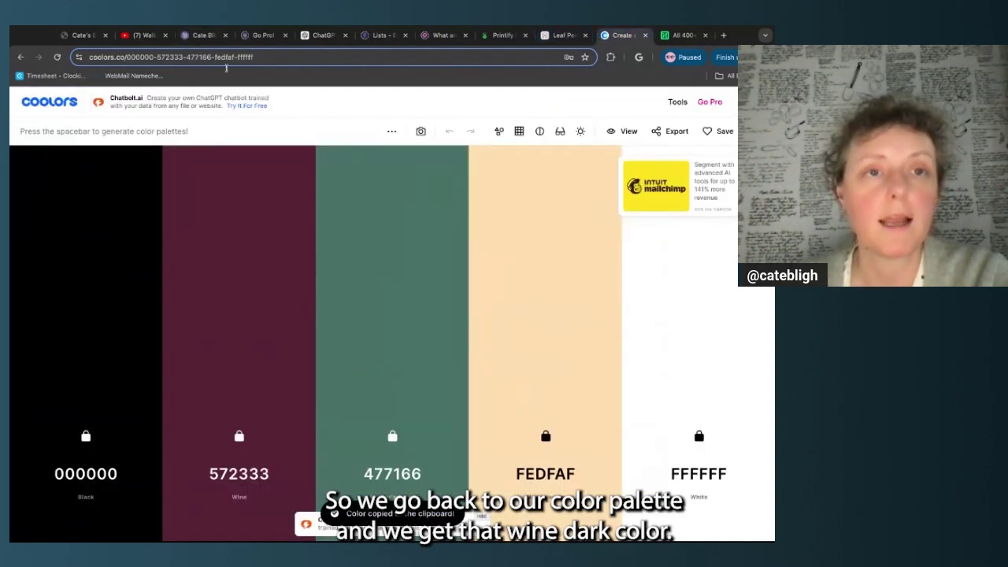
pyautogui.click(202, 35)
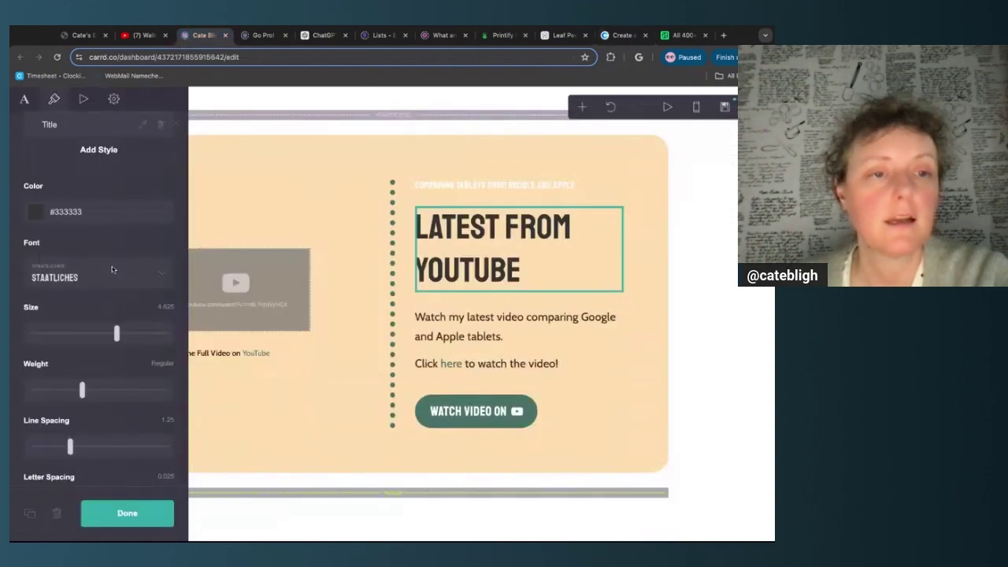
pyautogui.click(80, 212)
pyautogui.hotkey('ctrl', 'v')
pyautogui.press('Return')
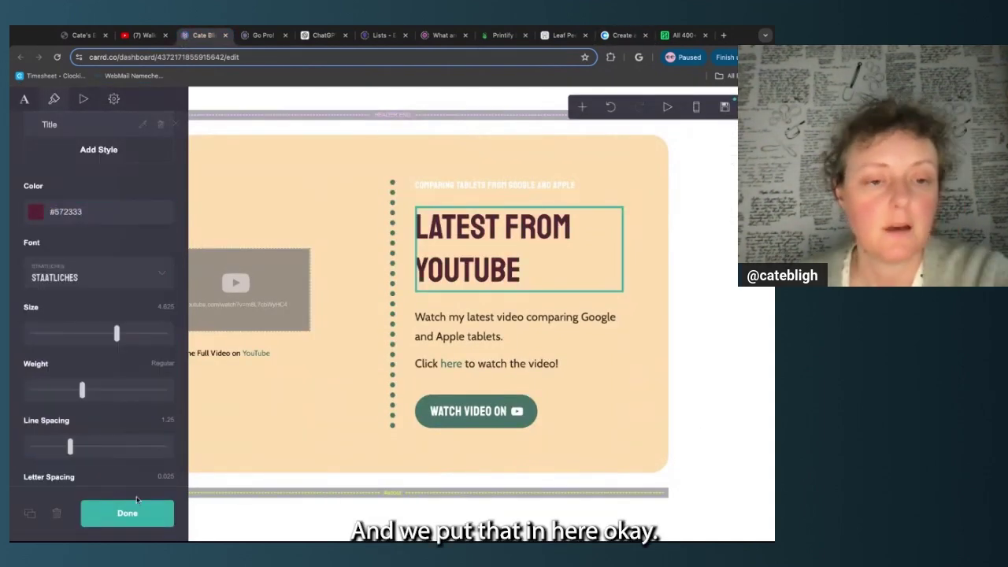
pyautogui.click(126, 513)
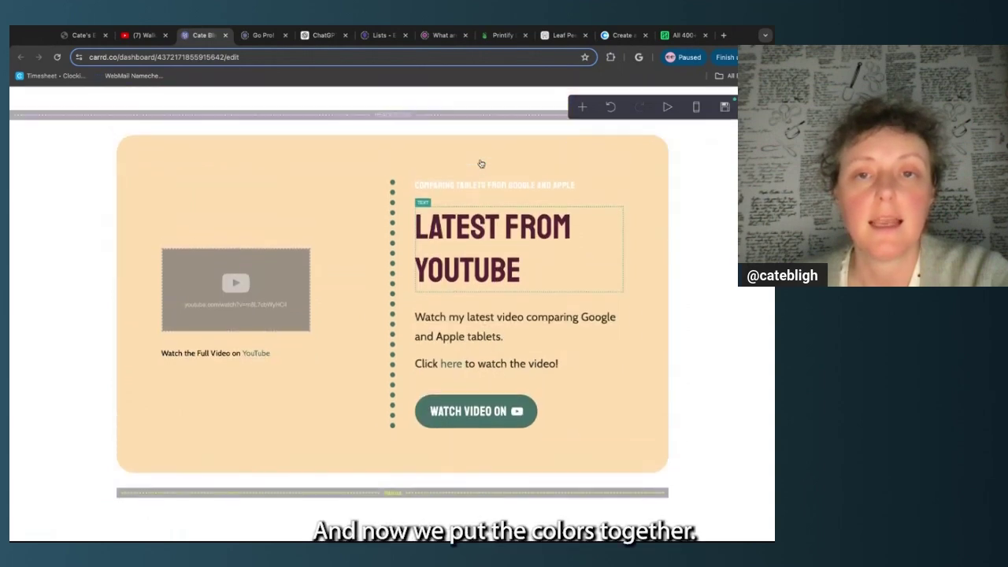
pyautogui.scroll(1, 481, 163)
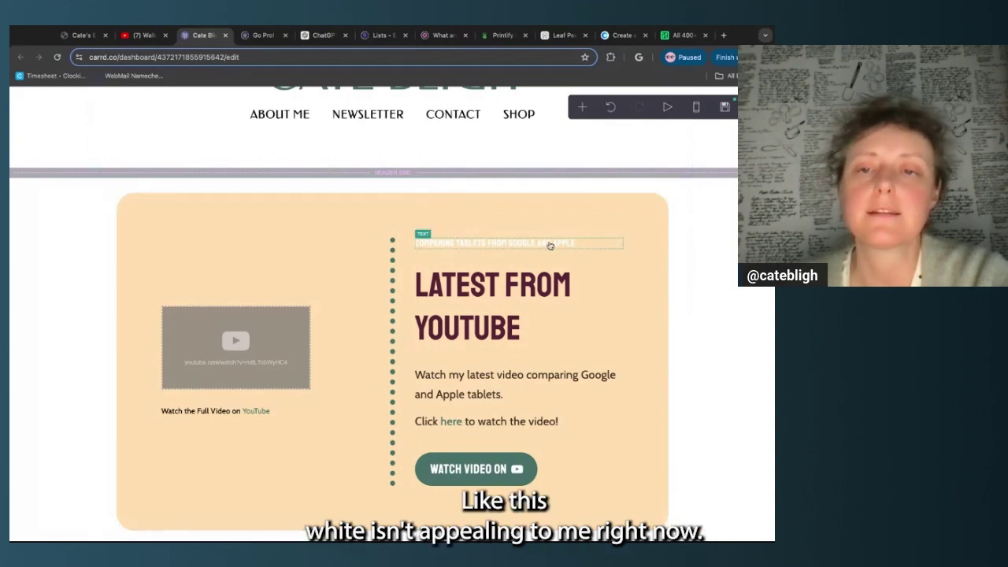
# Set the COMPARING TABLETS FROM GOOGLE AND APPLE overline's Color to #000000
pyautogui.click(589, 246)
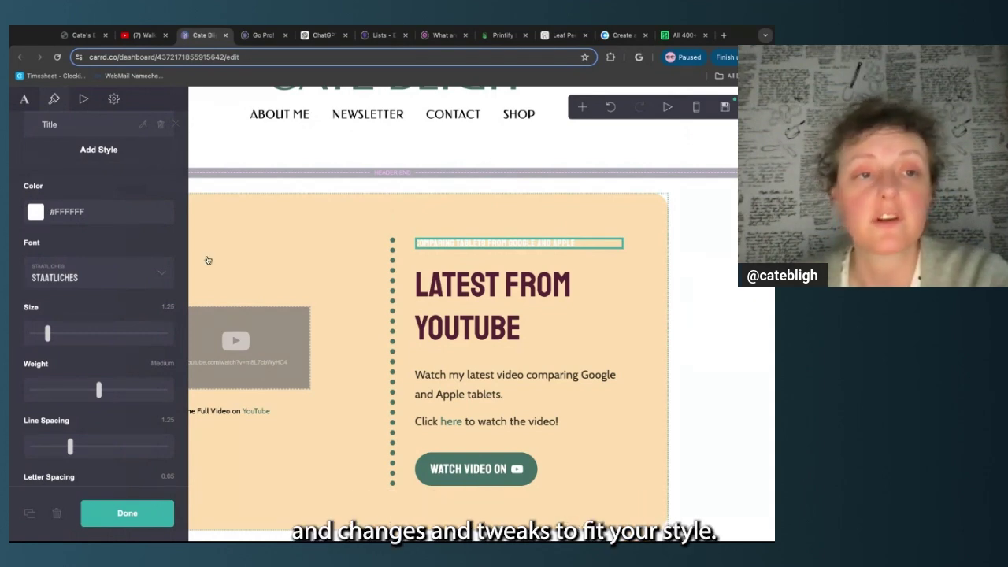
pyautogui.click(113, 209)
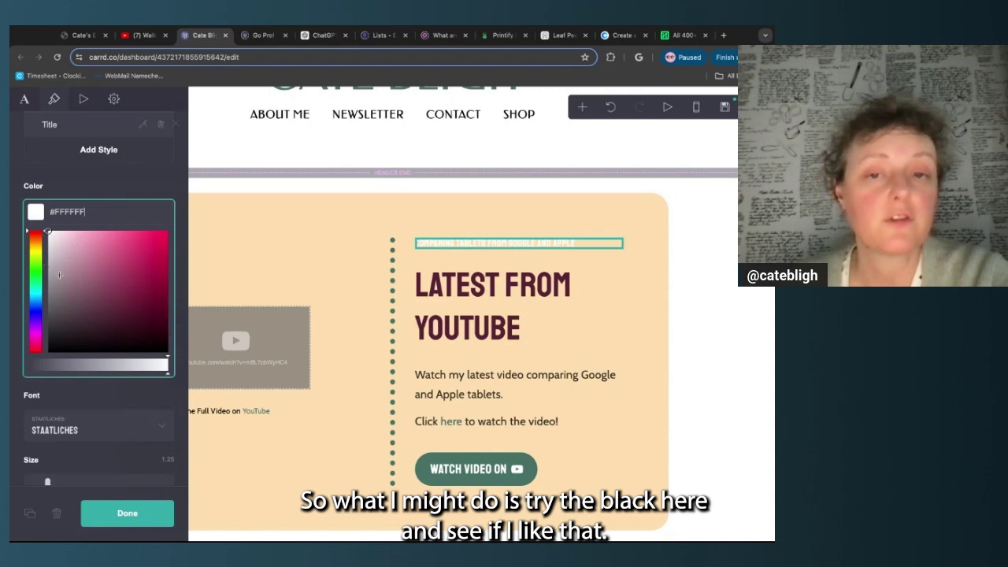
pyautogui.press('super+v')
pyautogui.click(126, 513)
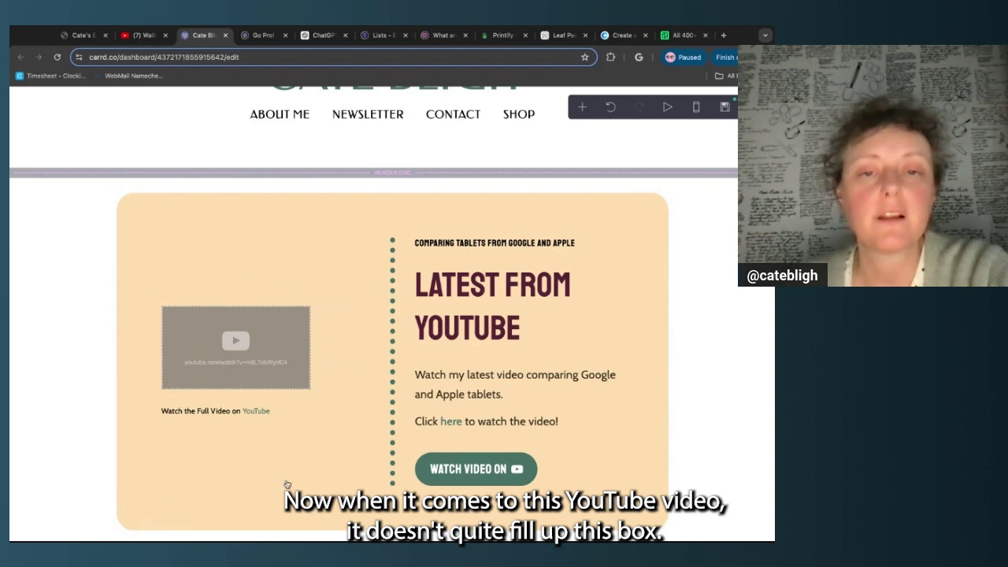
# Drag the YouTube embed's Appearance Size slider all the way to Max
pyautogui.click(336, 349)
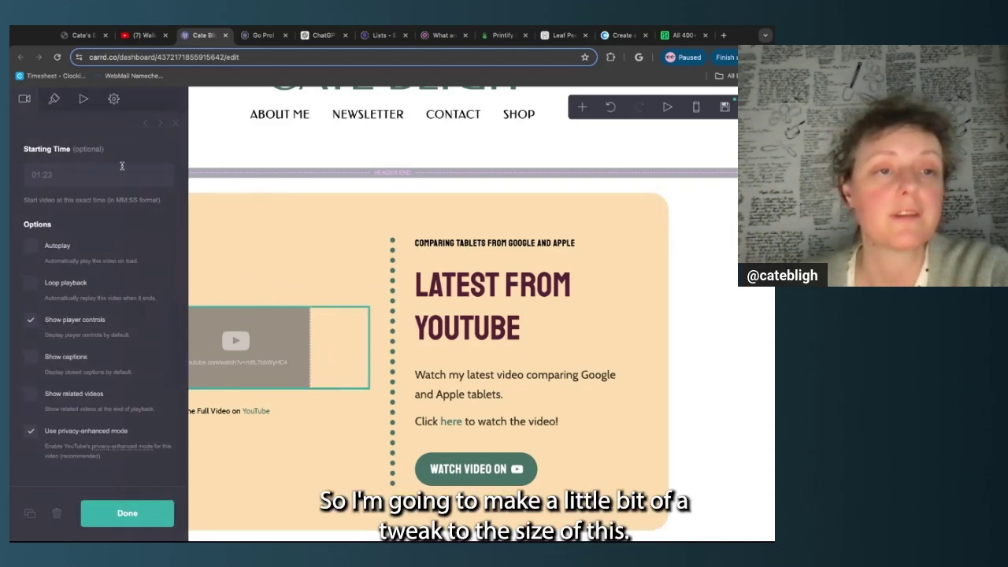
pyautogui.scroll(3, 123, 165)
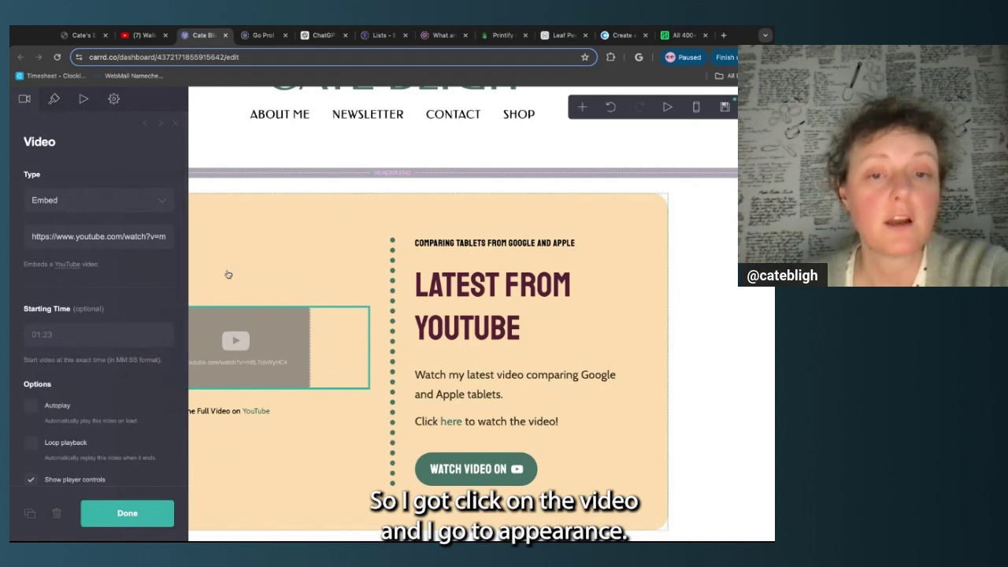
pyautogui.click(53, 100)
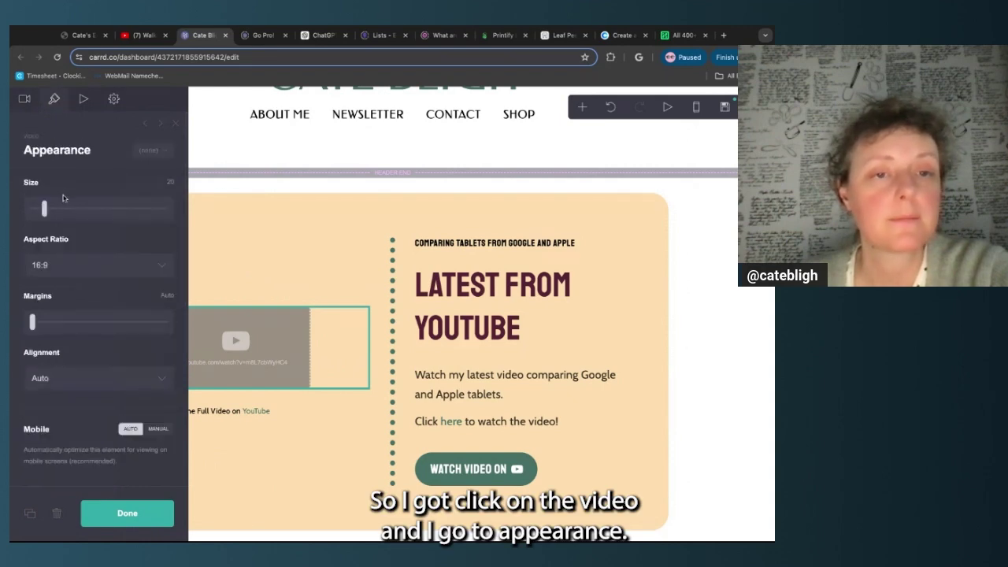
pyautogui.moveTo(46, 211); pyautogui.dragTo(145, 208)
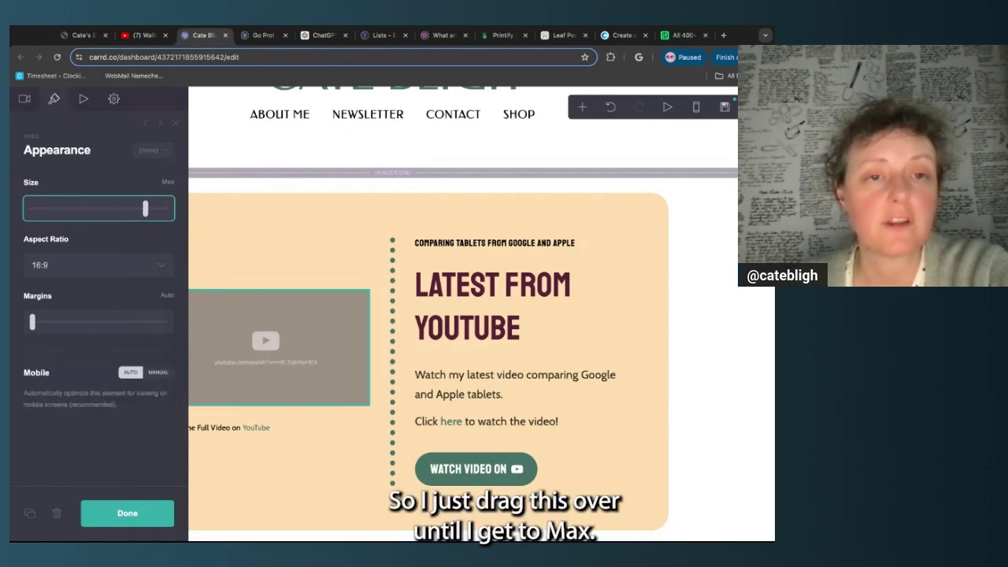
pyautogui.click(145, 517)
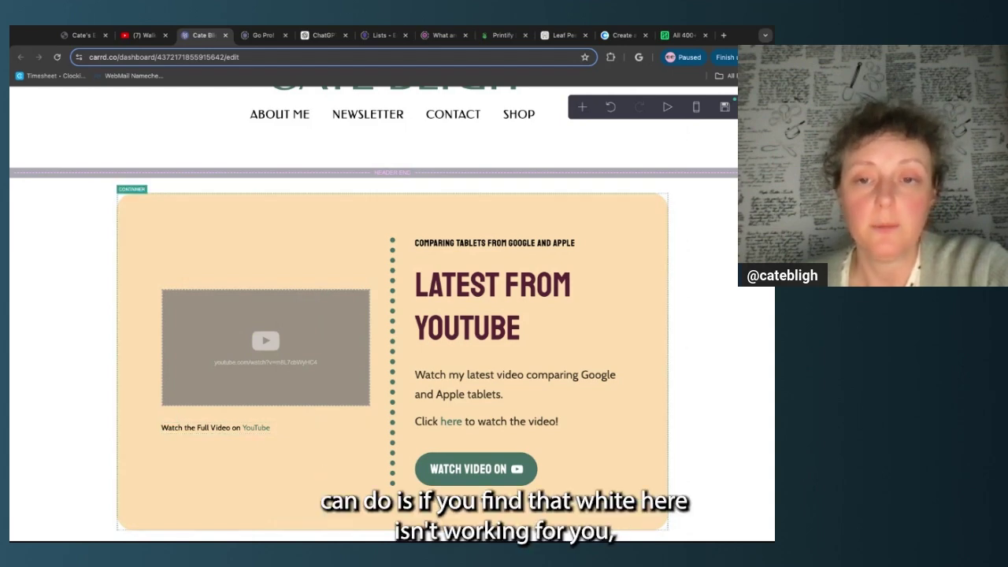
# Scroll to the top and open the site menu from the toolbar's right-end icon
pyautogui.scroll(2, 698, 250)
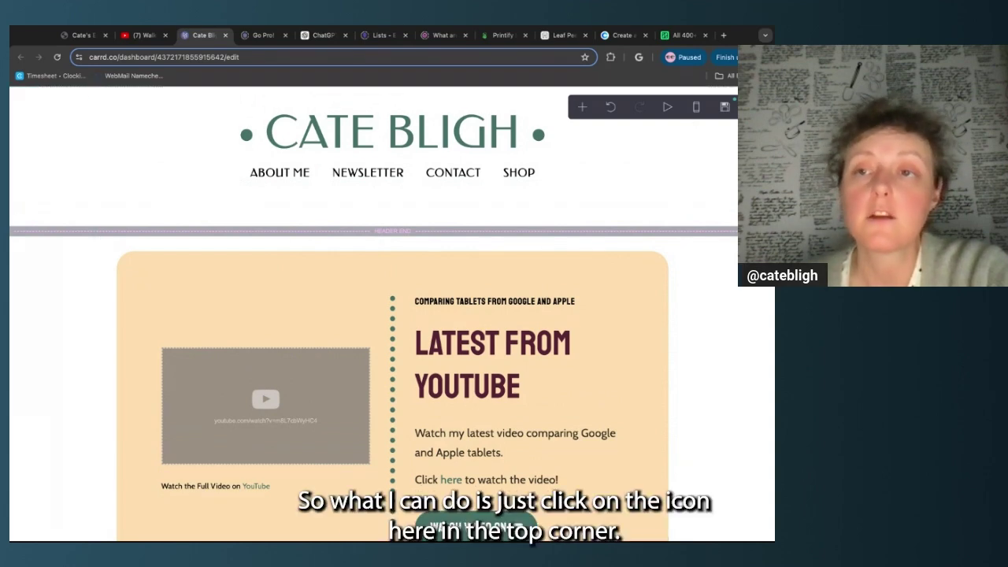
pyautogui.click(754, 107)
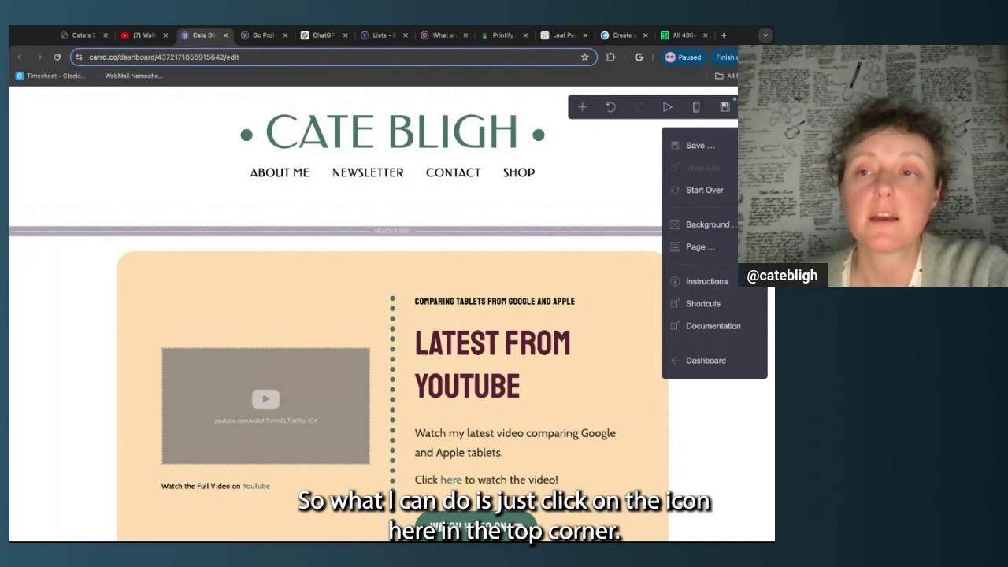
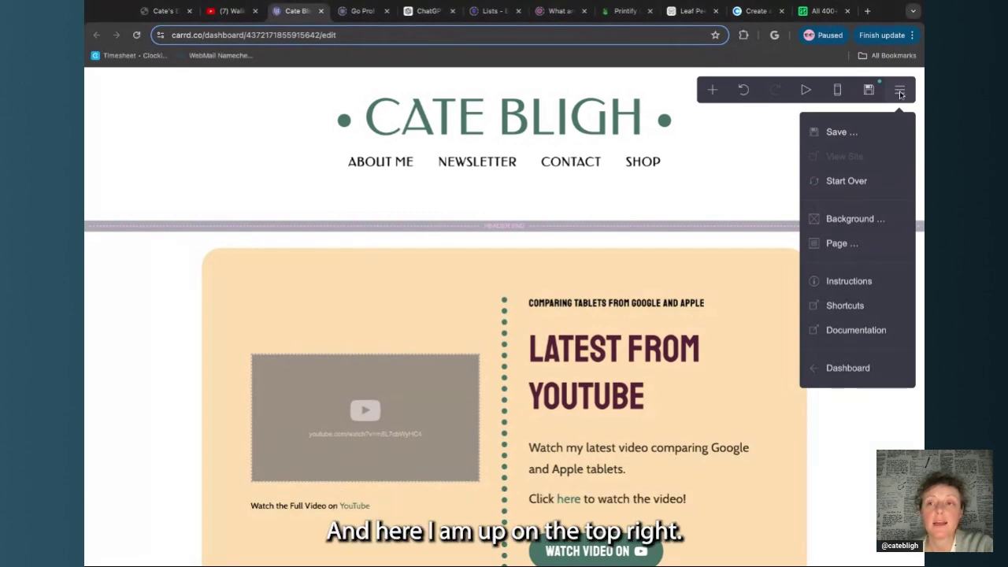
# Set the page Background colour to the Coolors peach #FEDFAF
pyautogui.click(854, 221)
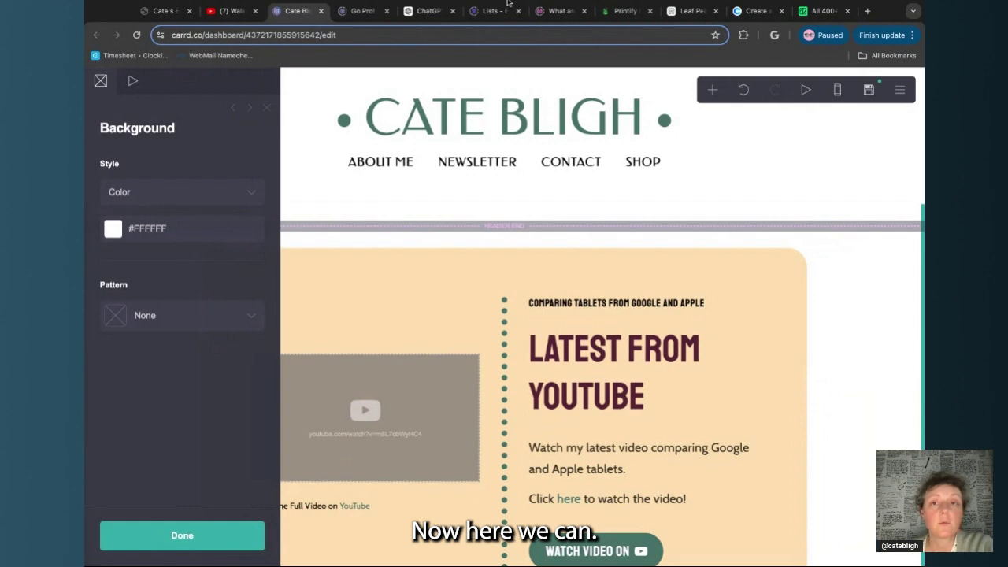
pyautogui.click(756, 11)
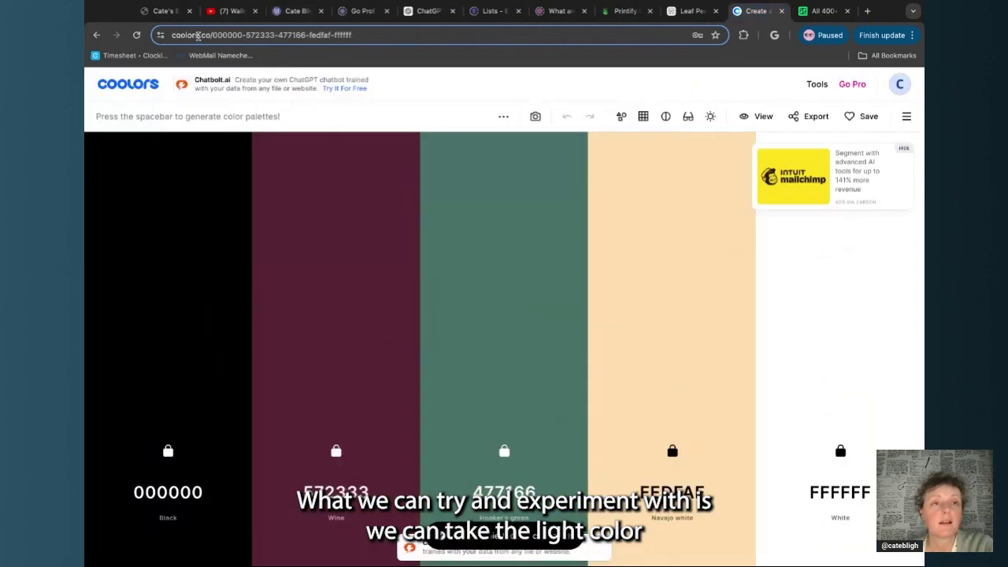
pyautogui.click(295, 15)
pyautogui.click(213, 230)
pyautogui.doubleClick(213, 230)
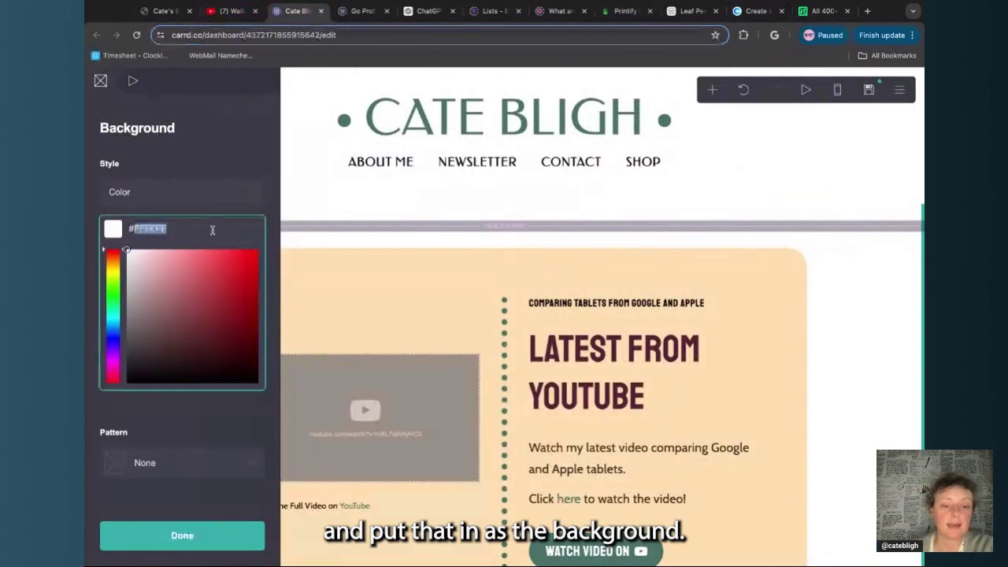
pyautogui.write('FEDDB0')
pyautogui.click(265, 106)
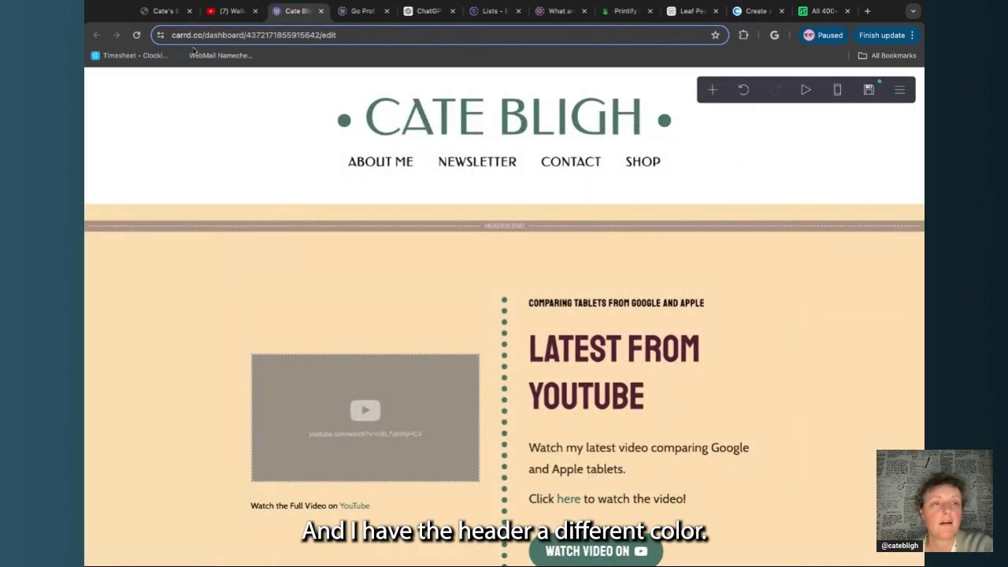
# Set the header container's background to None so the peach page shows through
pyautogui.click(138, 115)
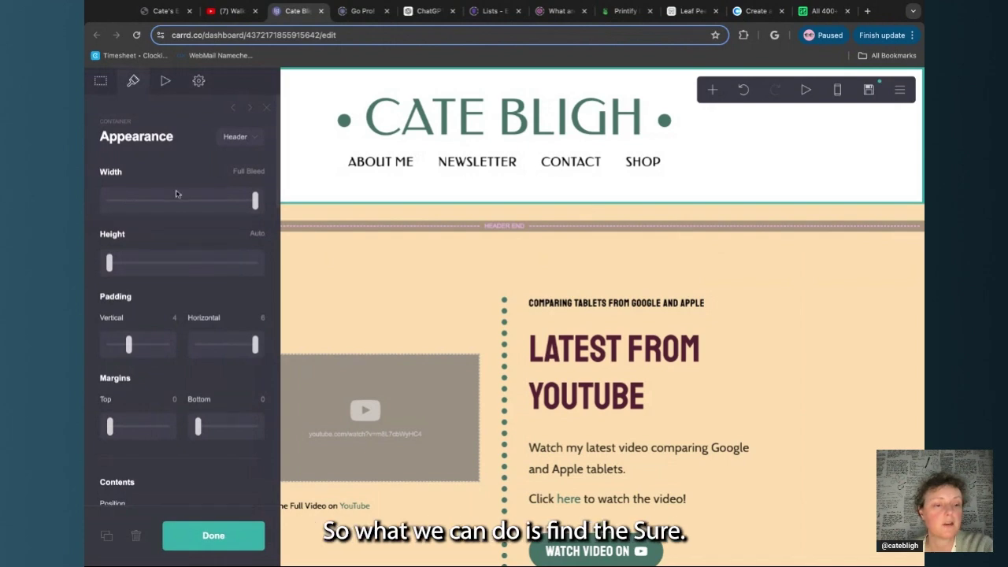
pyautogui.scroll(-4, 177, 193)
pyautogui.scroll(-5, 177, 194)
pyautogui.scroll(8, 176, 194)
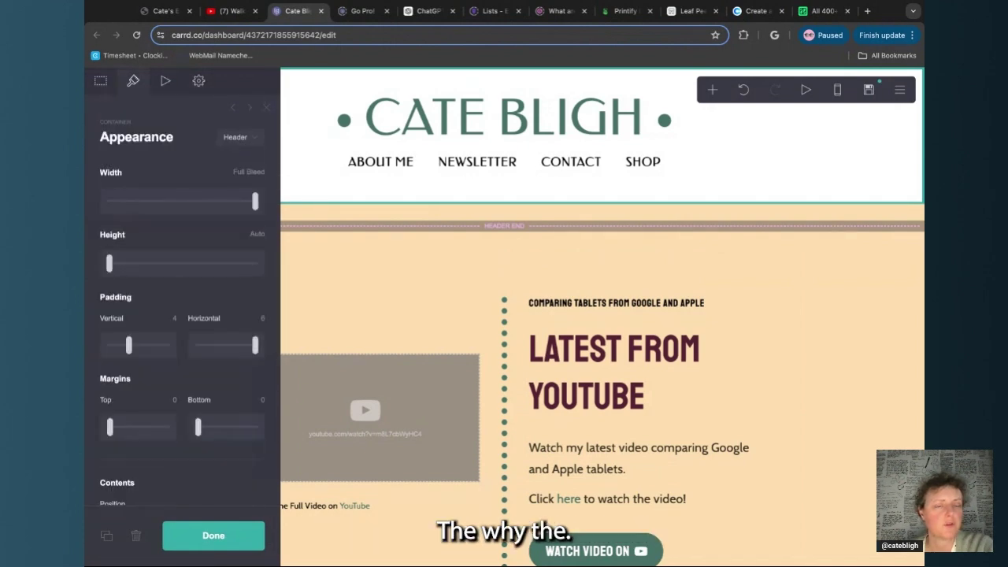
pyautogui.scroll(-3, 176, 194)
pyautogui.scroll(-2, 182, 304)
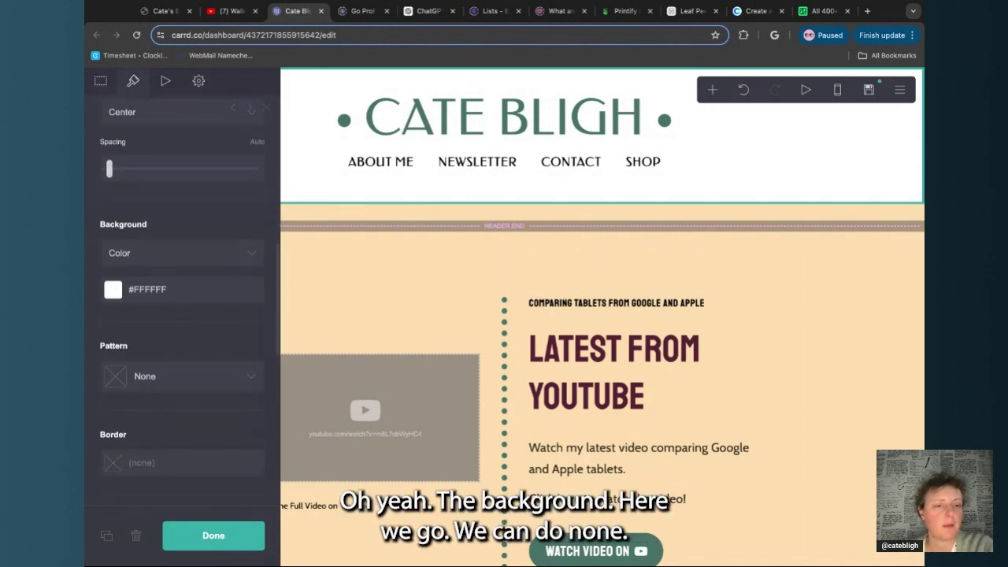
pyautogui.click(198, 246)
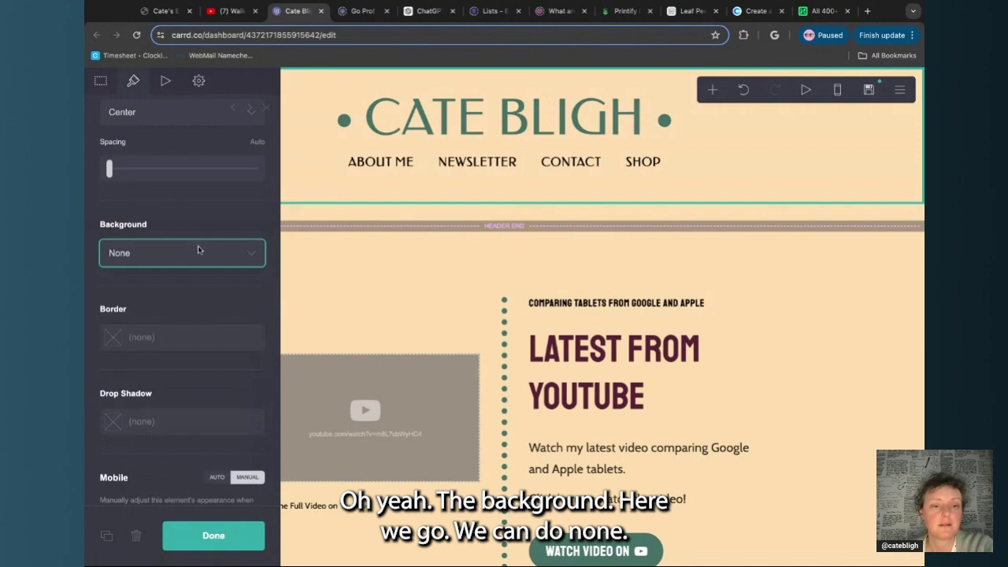
pyautogui.click(222, 536)
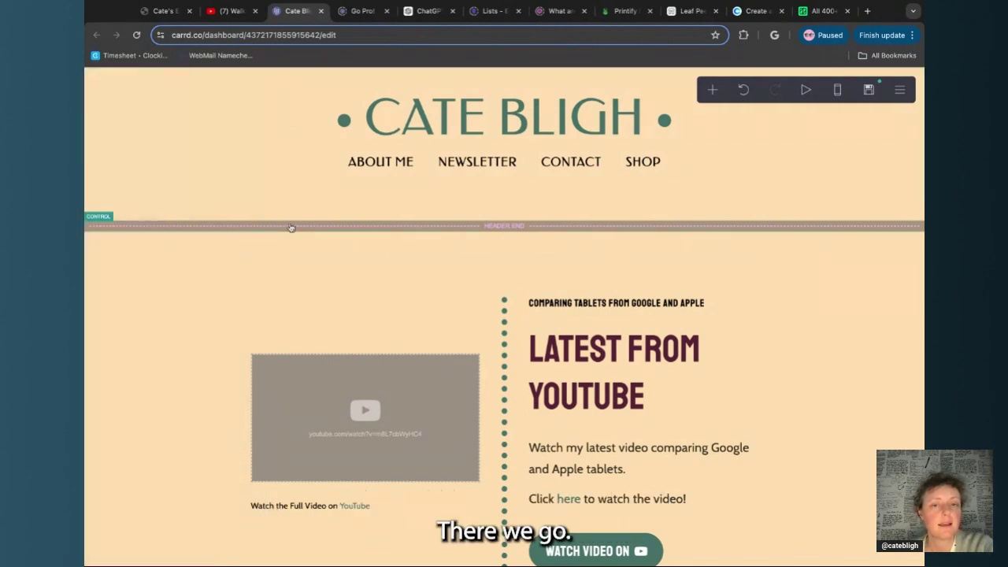
# Change the Latest From YouTube container's background to near-white #FCFCFC
pyautogui.click(213, 275)
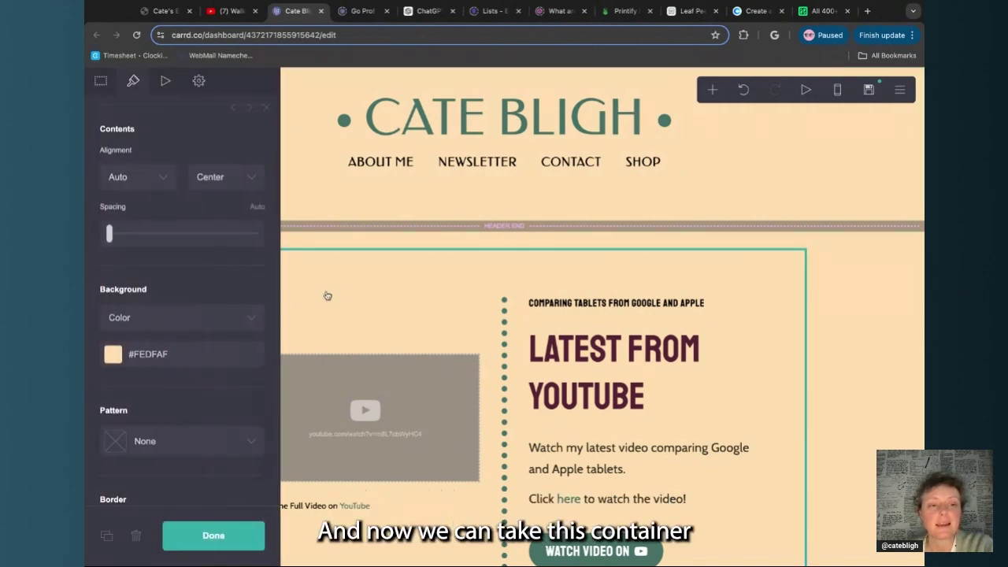
pyautogui.click(227, 362)
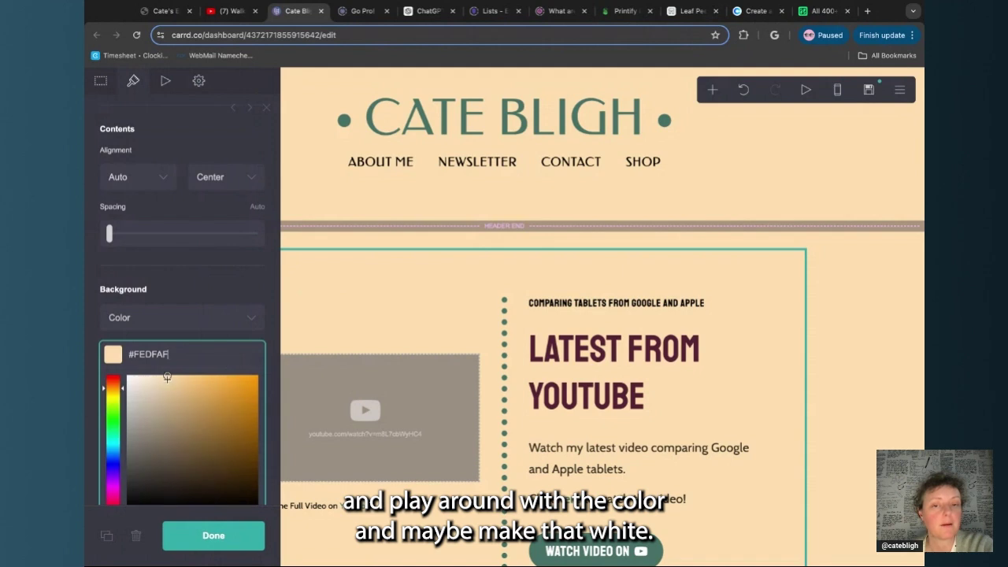
pyautogui.moveTo(167, 377); pyautogui.dragTo(126, 377)
pyautogui.click(198, 527)
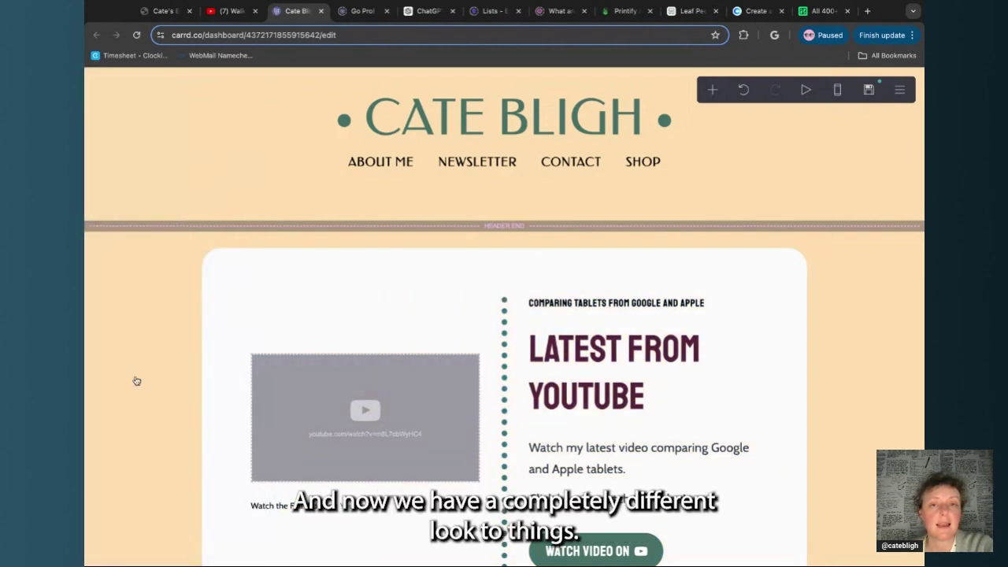
pyautogui.scroll(-4, 137, 381)
pyautogui.scroll(-2, 136, 381)
pyautogui.scroll(8, 134, 378)
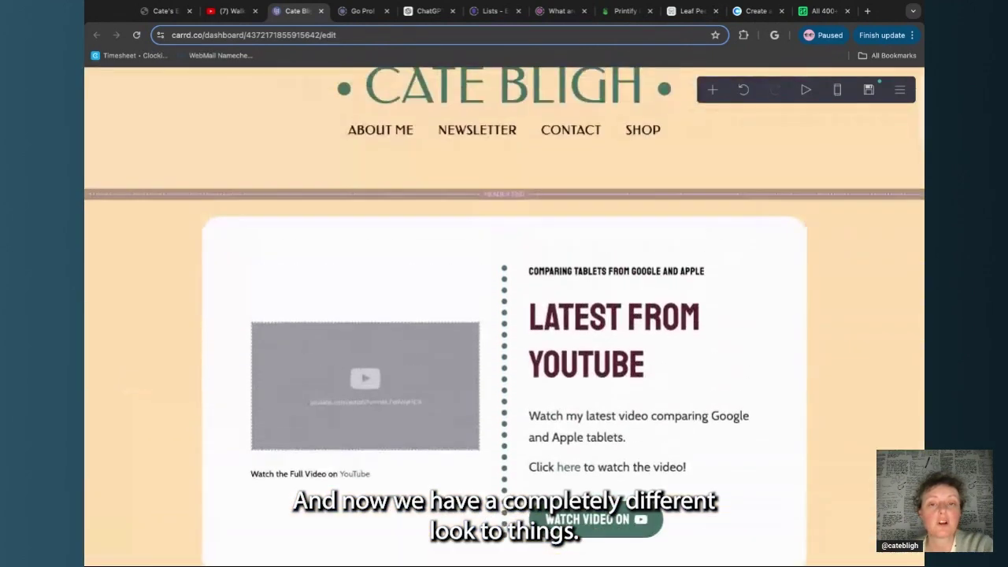
pyautogui.scroll(-6, 135, 378)
pyautogui.scroll(-2, 186, 286)
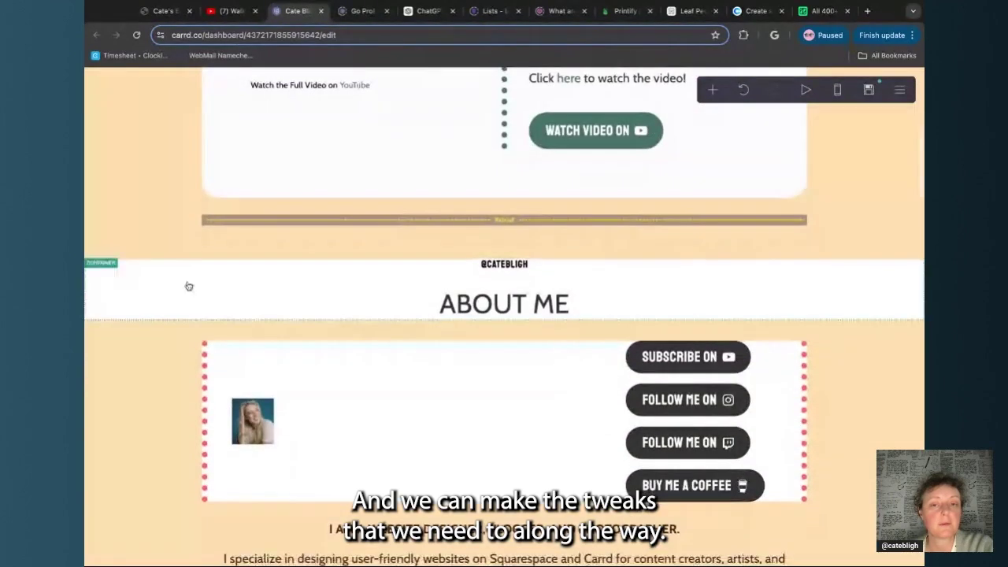
pyautogui.scroll(5, 189, 299)
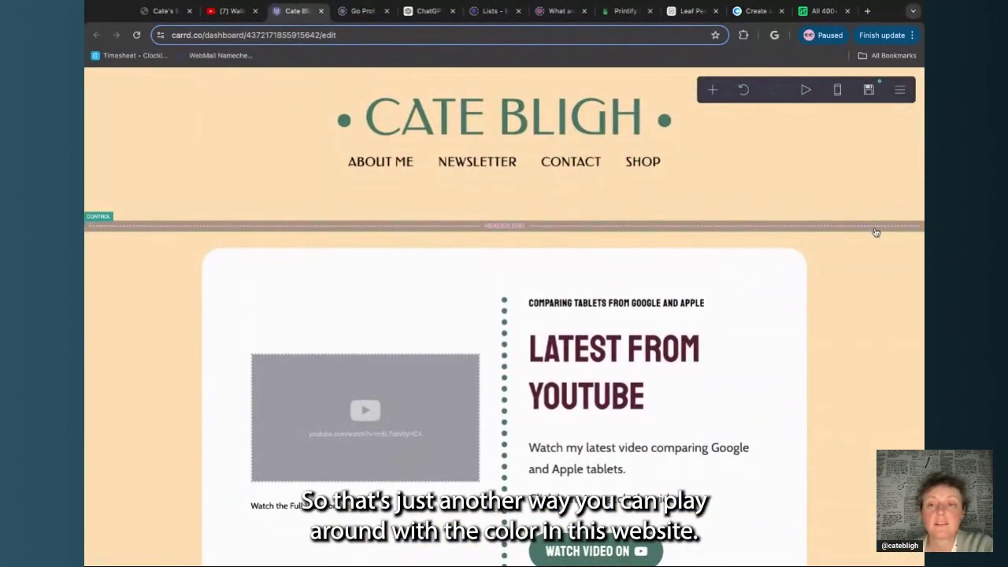
pyautogui.click(901, 91)
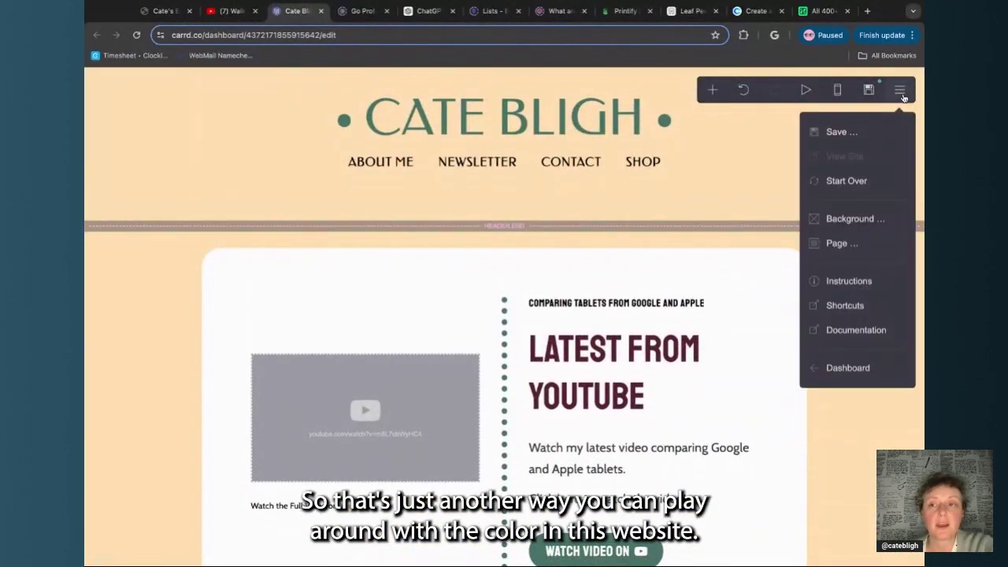
pyautogui.click(855, 219)
pyautogui.click(174, 317)
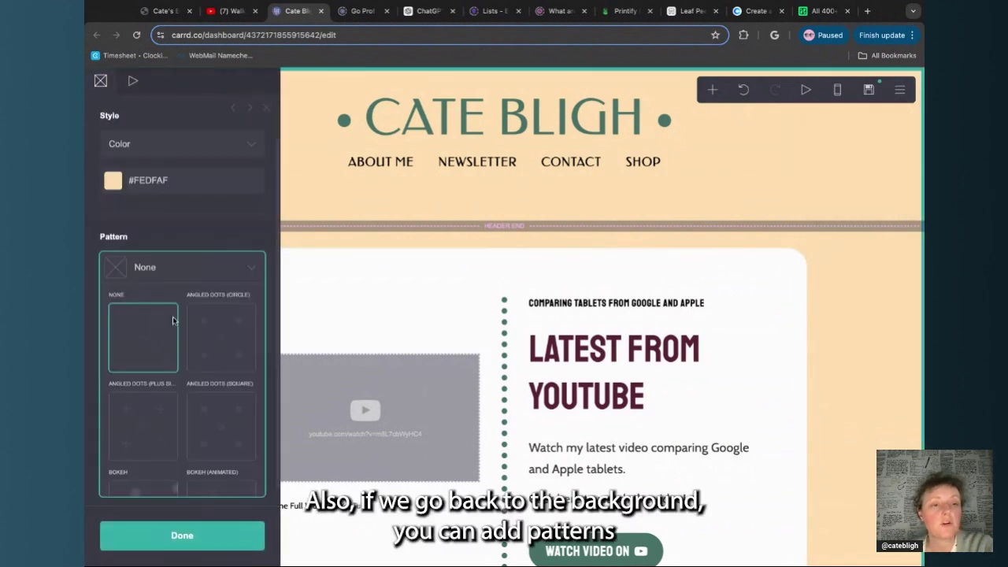
pyautogui.click(227, 341)
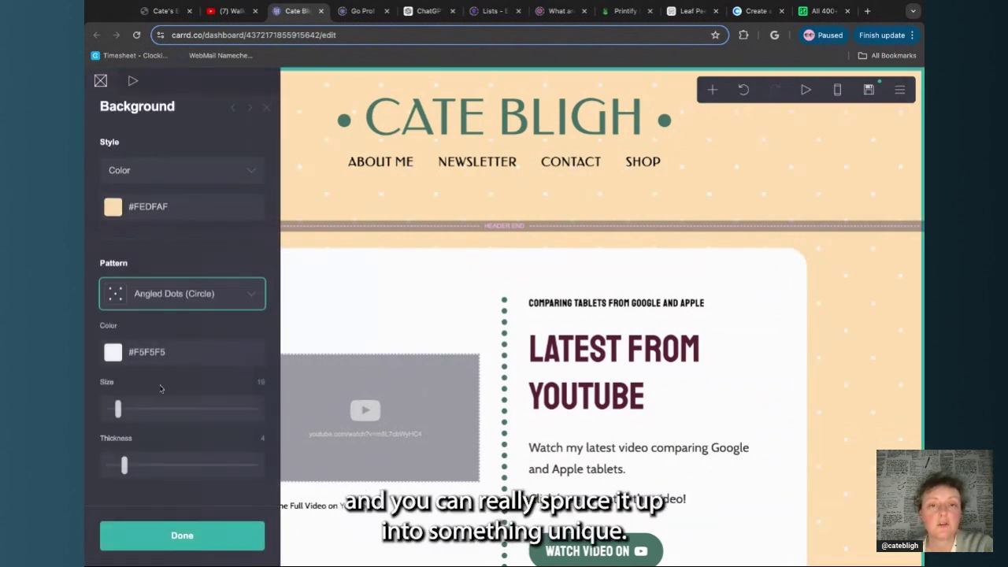
pyautogui.click(155, 411)
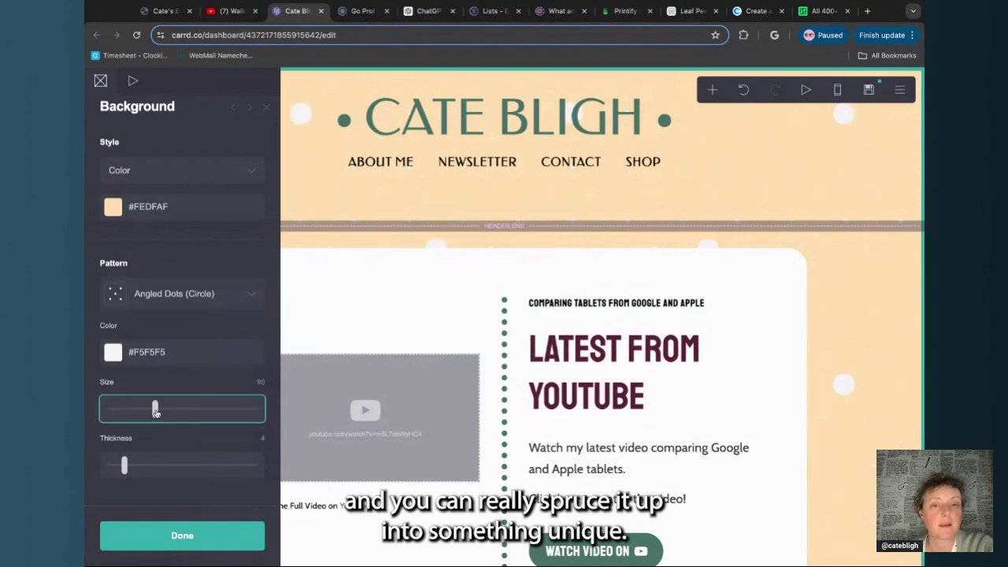
pyautogui.moveTo(155, 411); pyautogui.dragTo(116, 410)
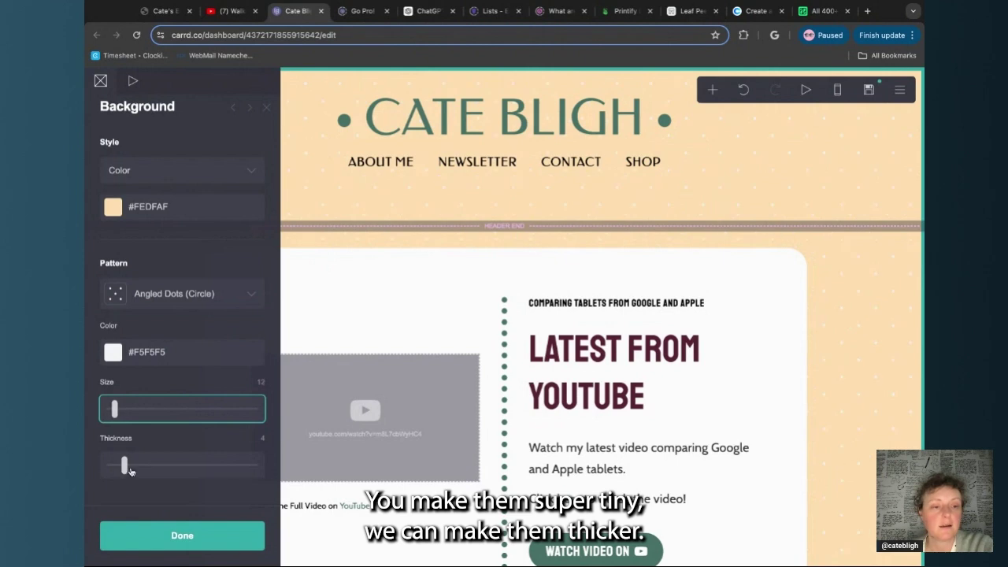
pyautogui.moveTo(124, 466)
pyautogui.mouseDown()
pyautogui.moveTo(190, 466)
pyautogui.moveTo(114, 466)
pyautogui.mouseUp()
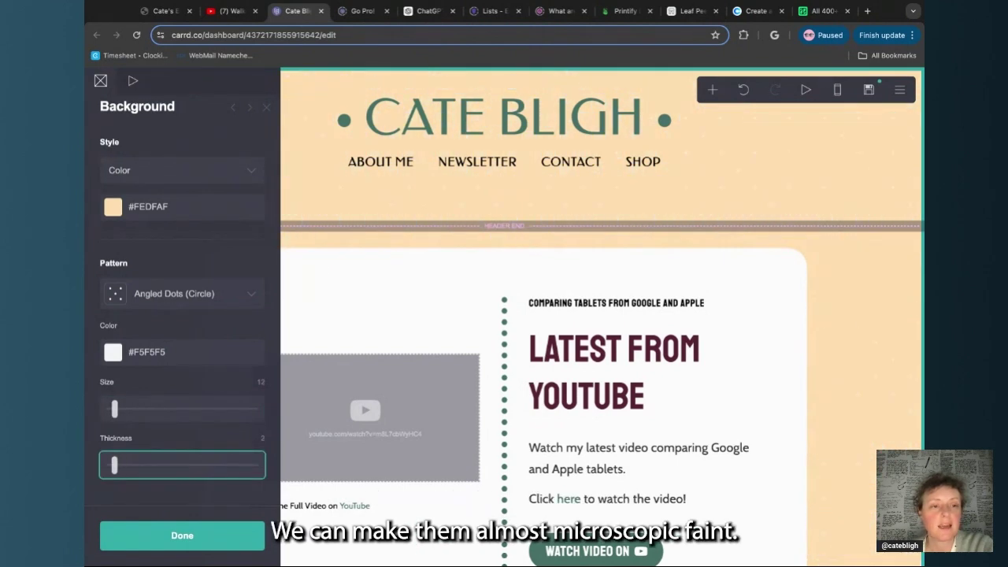
pyautogui.click(147, 356)
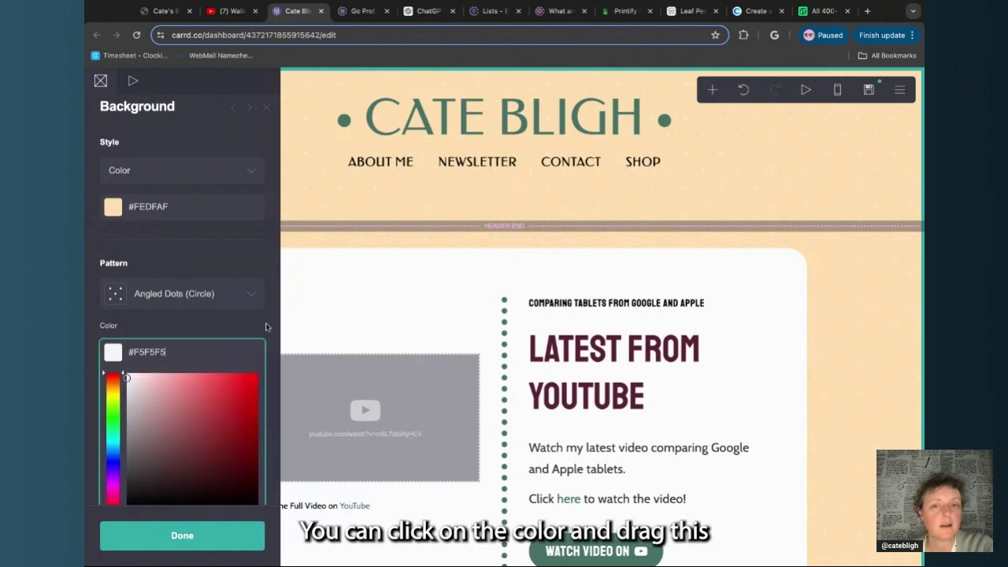
pyautogui.scroll(-3, 267, 327)
pyautogui.write('82')
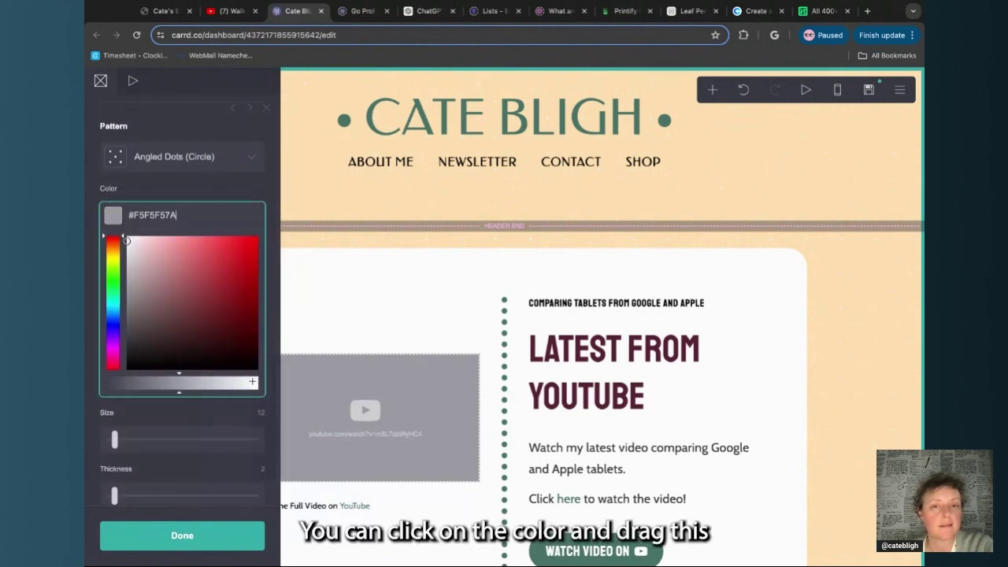
pyautogui.moveTo(253, 382); pyautogui.dragTo(258, 383)
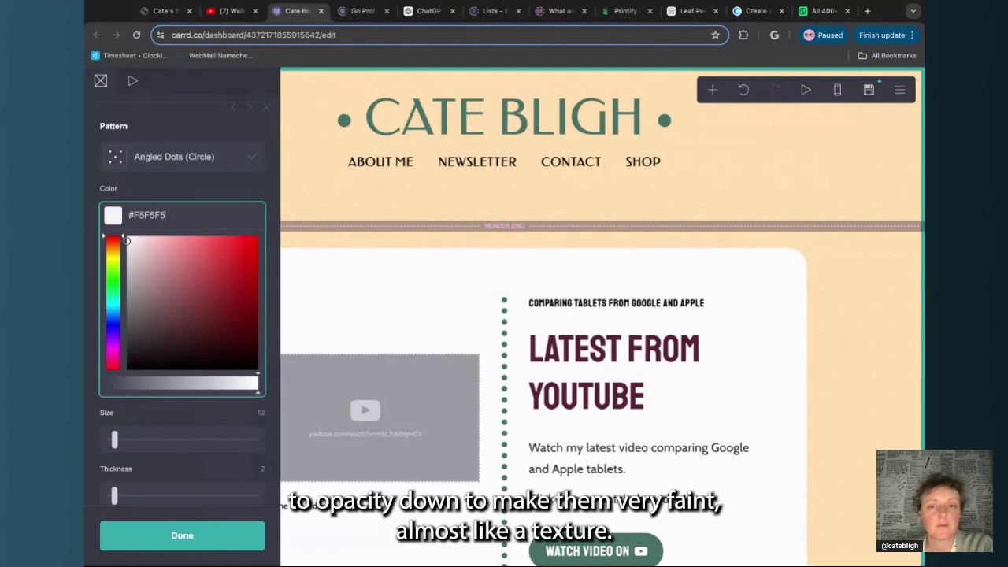
pyautogui.click(225, 418)
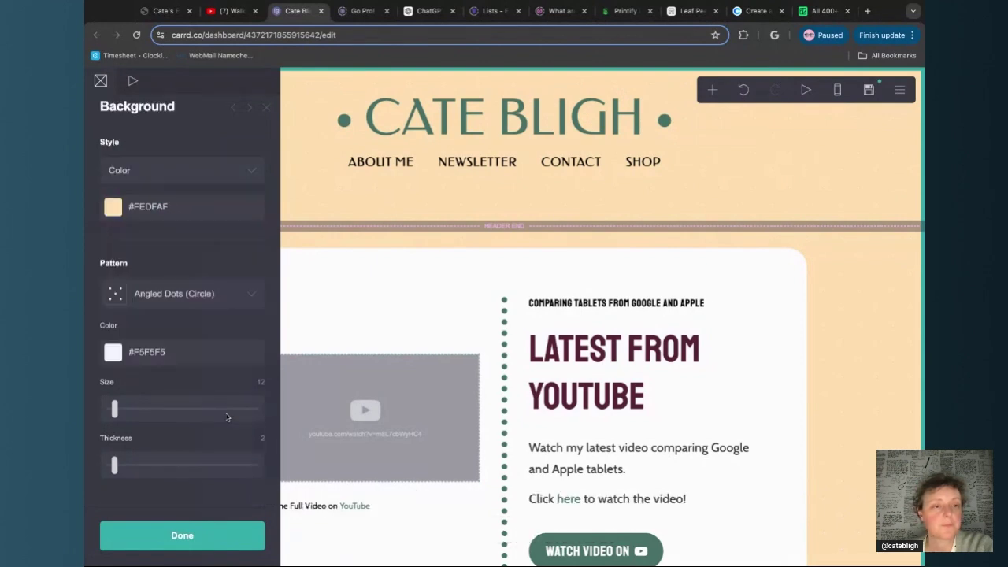
pyautogui.click(210, 301)
pyautogui.scroll(-2, 211, 450)
pyautogui.scroll(-3, 210, 450)
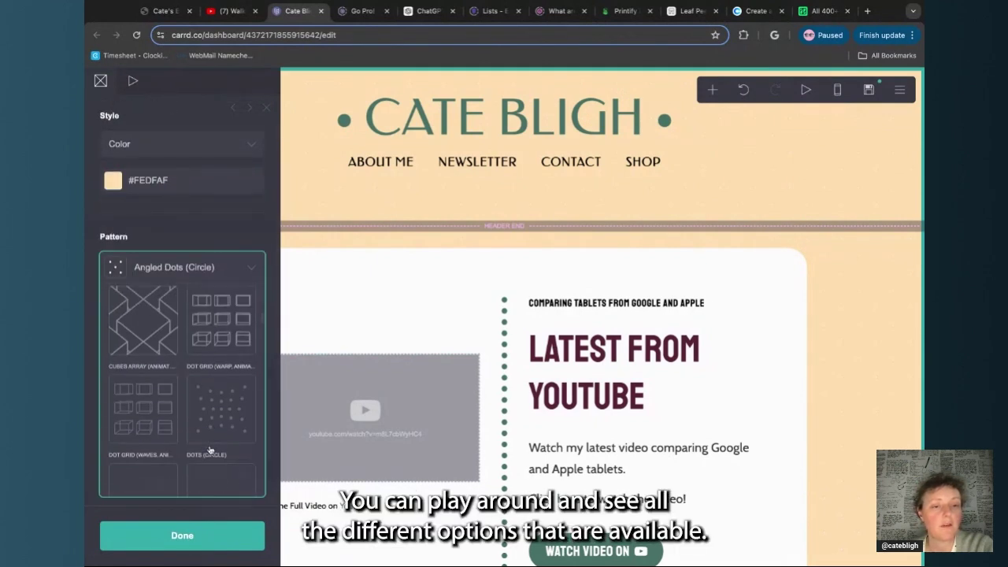
pyautogui.click(219, 297)
pyautogui.click(220, 311)
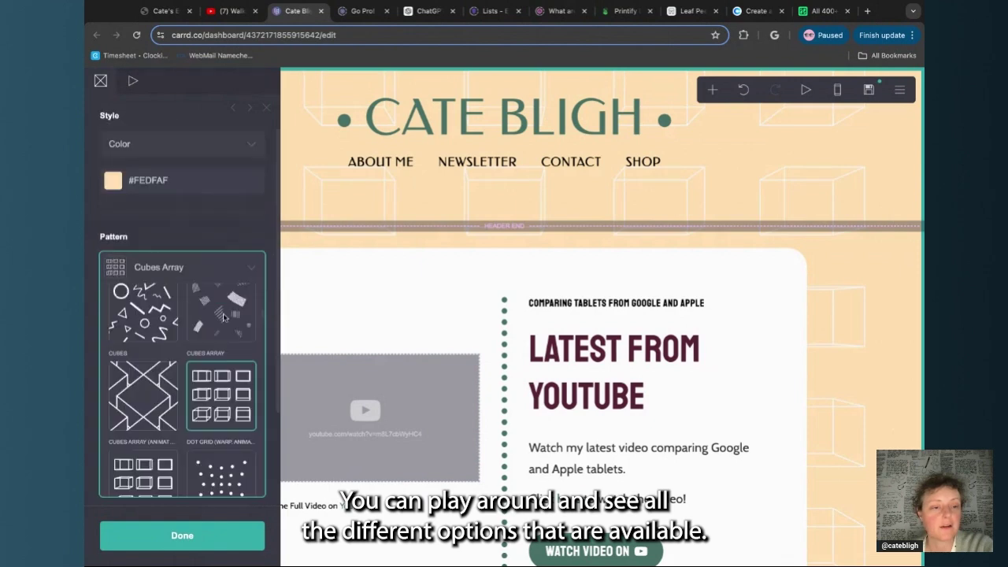
pyautogui.scroll(-5, 158, 407)
pyautogui.click(158, 367)
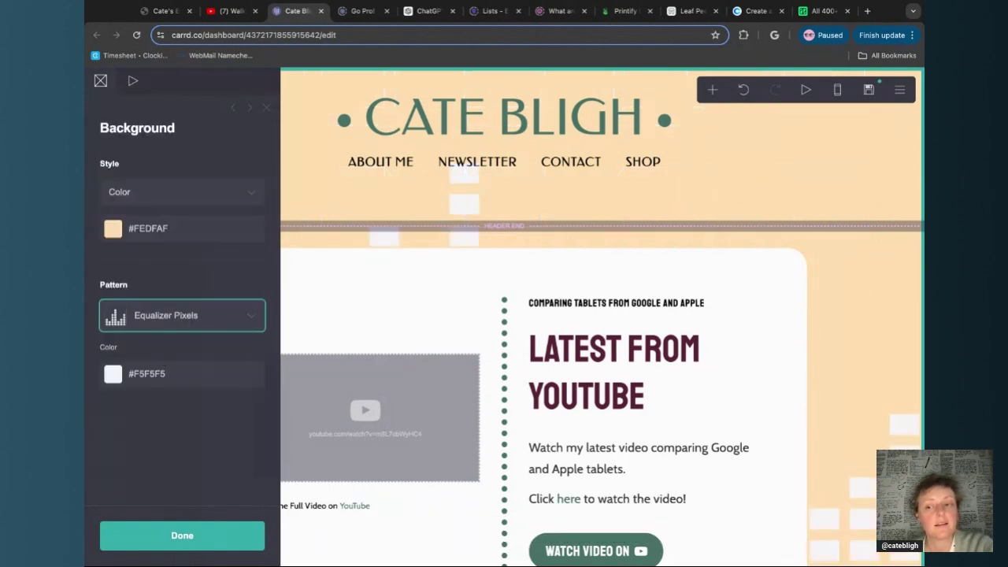
pyautogui.click(197, 323)
pyautogui.scroll(-3, 159, 385)
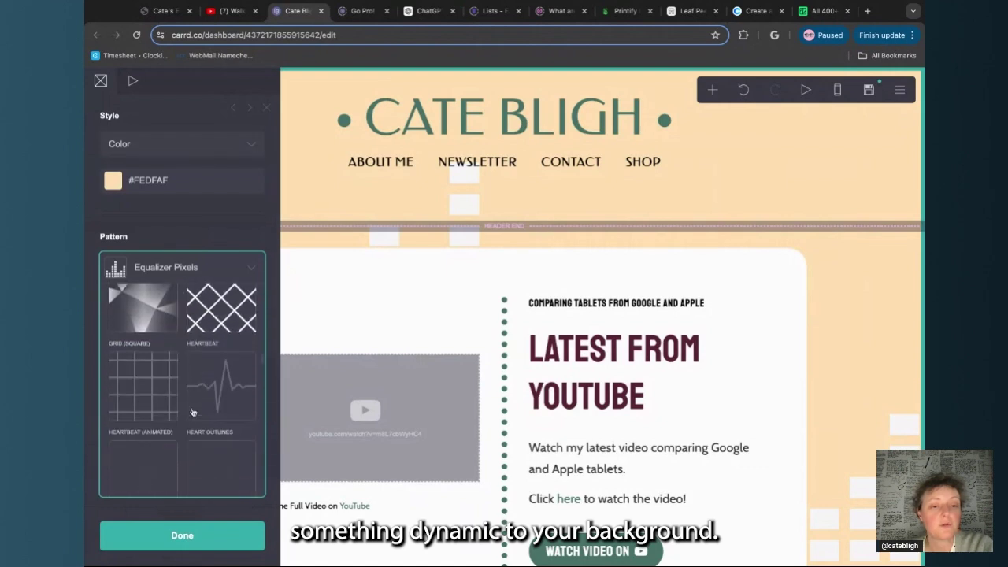
pyautogui.click(159, 371)
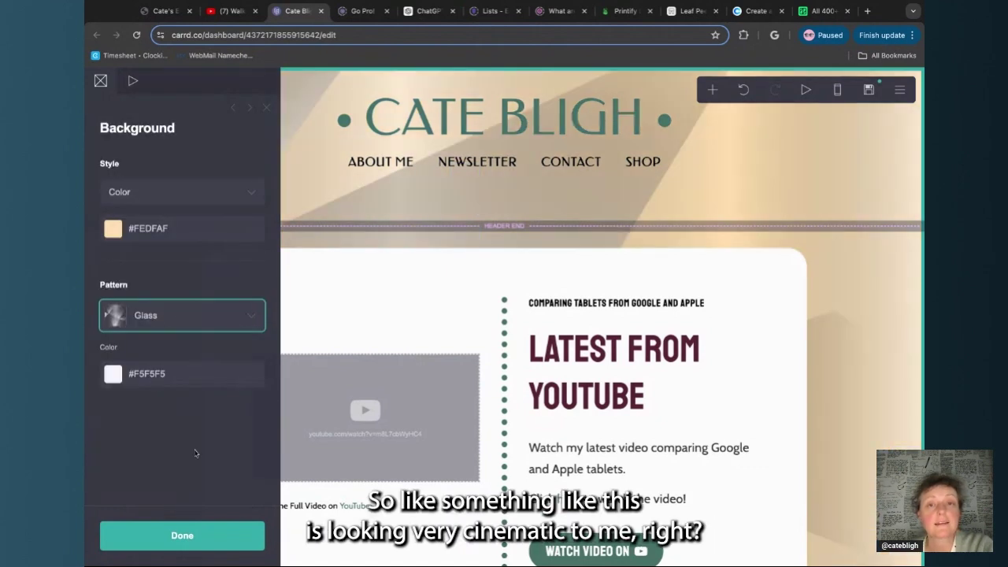
pyautogui.click(199, 376)
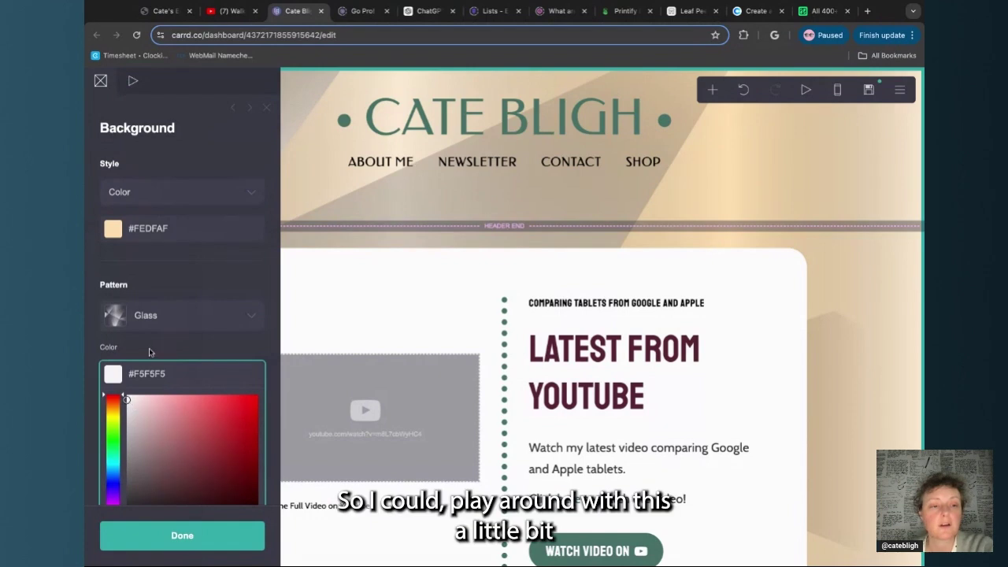
pyautogui.scroll(-2, 150, 352)
pyautogui.write('3D')
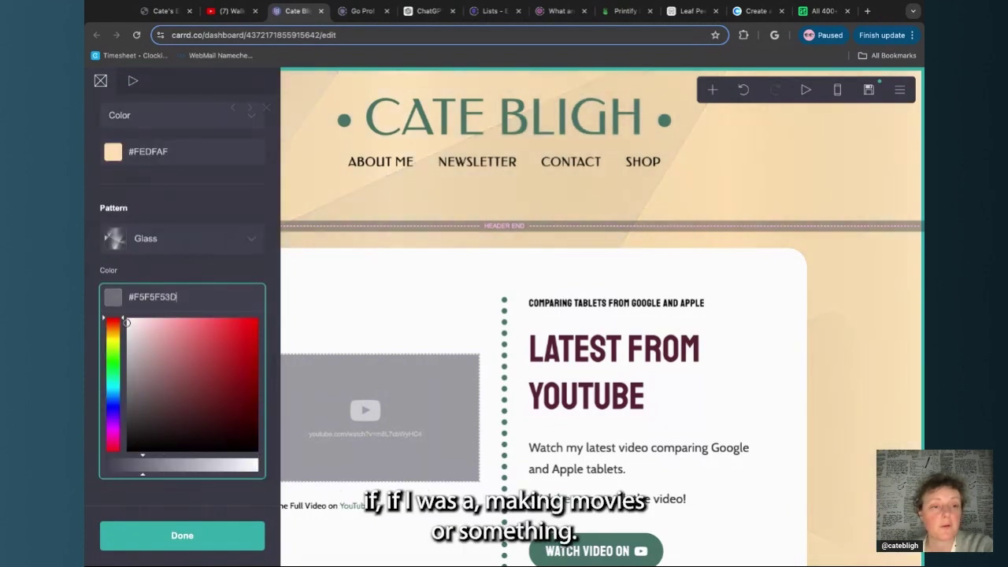
pyautogui.click(265, 269)
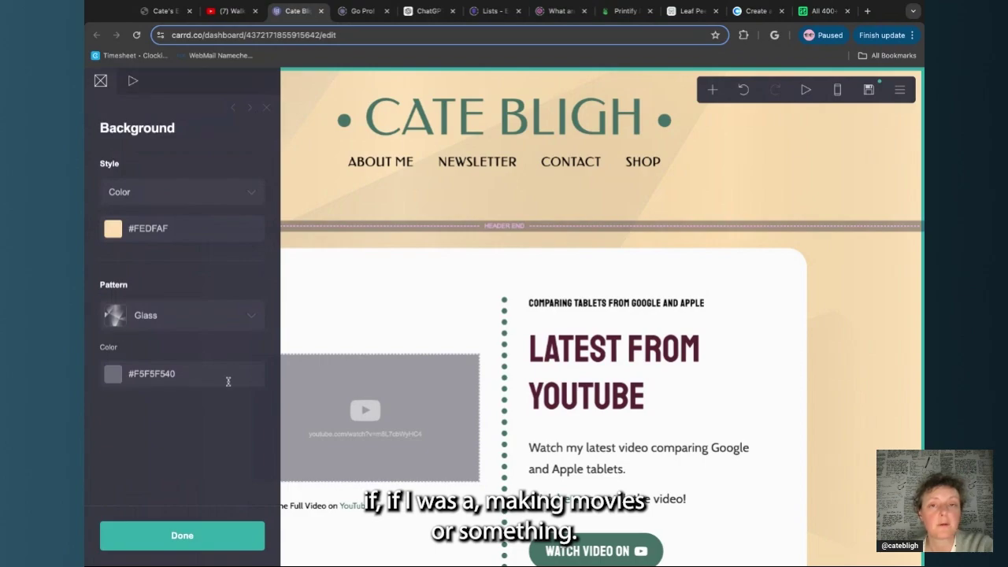
pyautogui.scroll(-5, 554, 205)
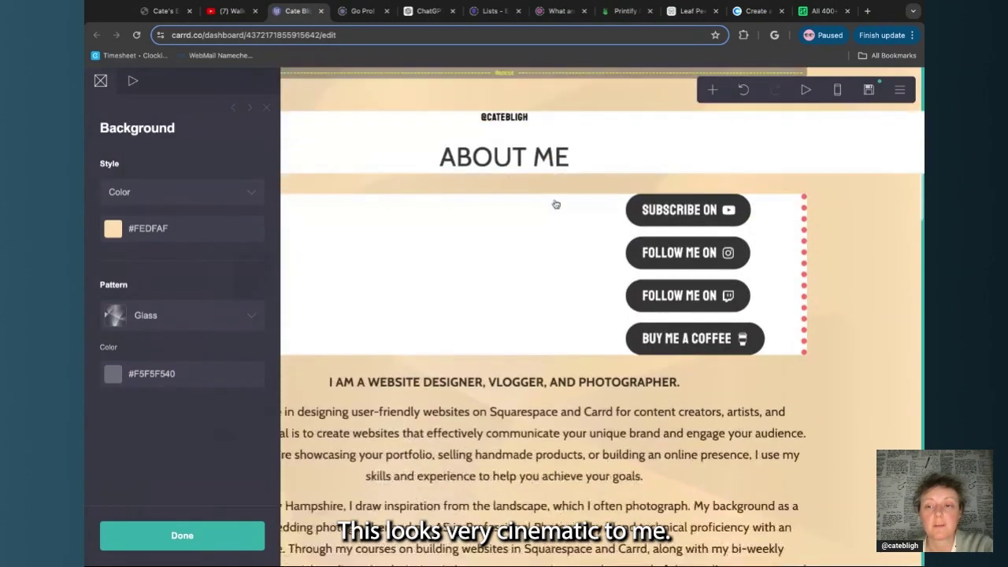
pyautogui.scroll(-6, 555, 205)
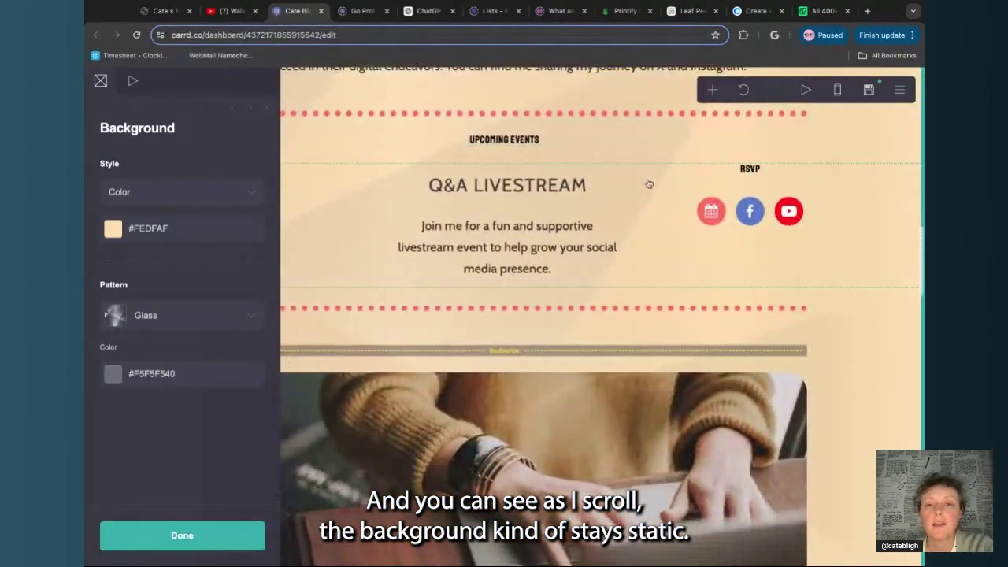
pyautogui.scroll(10, 649, 184)
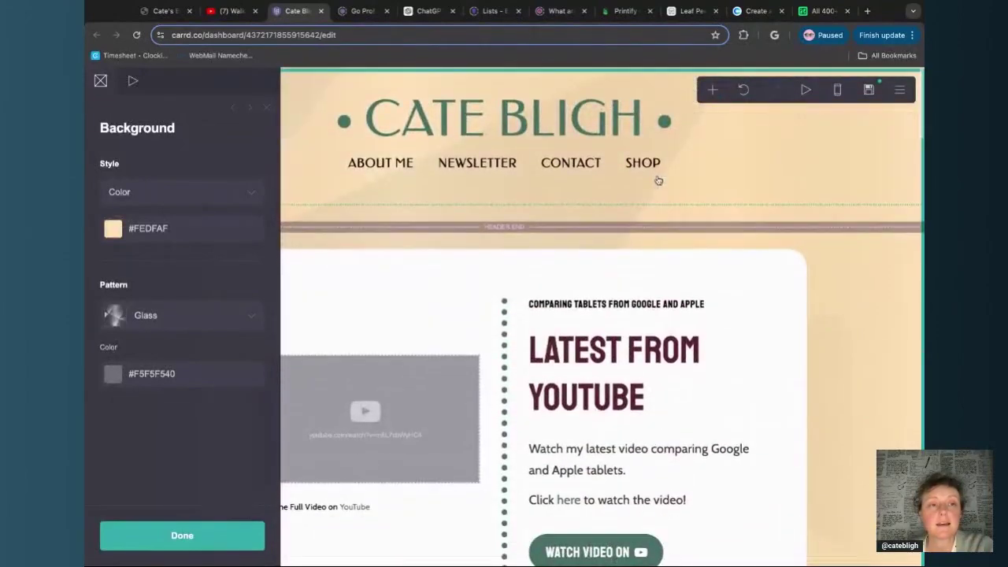
pyautogui.scroll(-10, 342, 241)
pyautogui.scroll(5, 345, 243)
pyautogui.scroll(5, 344, 244)
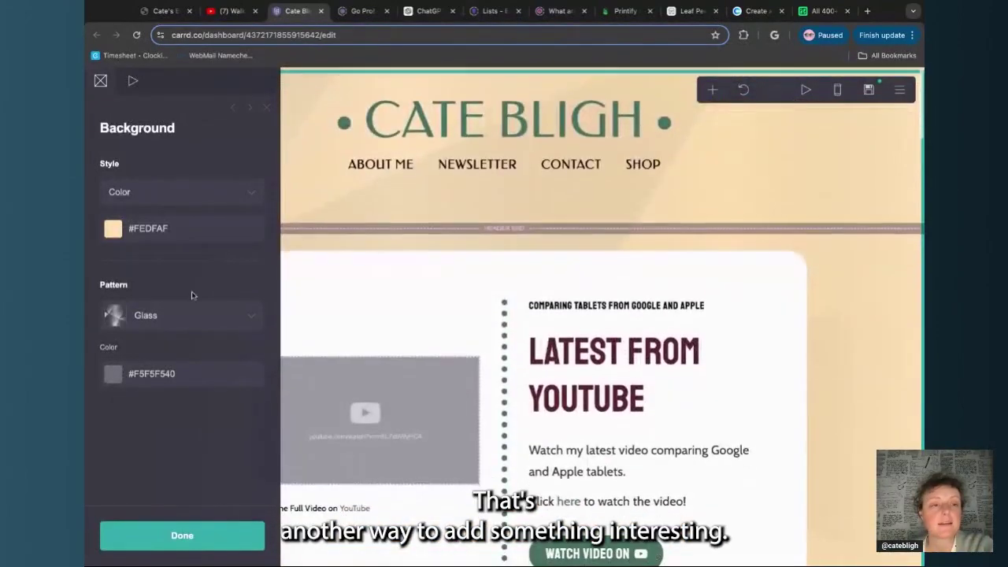
pyautogui.click(189, 315)
pyautogui.scroll(-10, 200, 309)
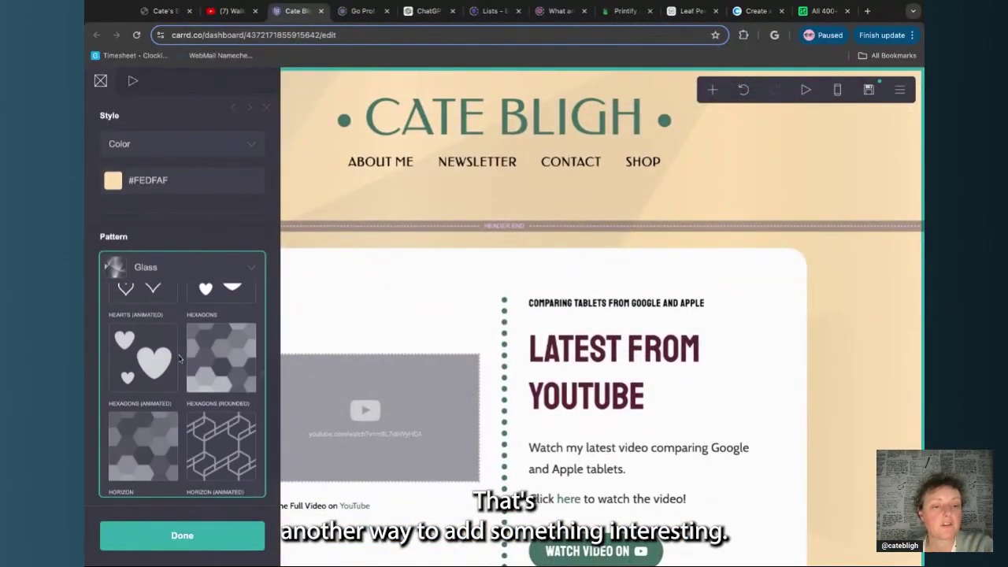
pyautogui.scroll(10, 179, 354)
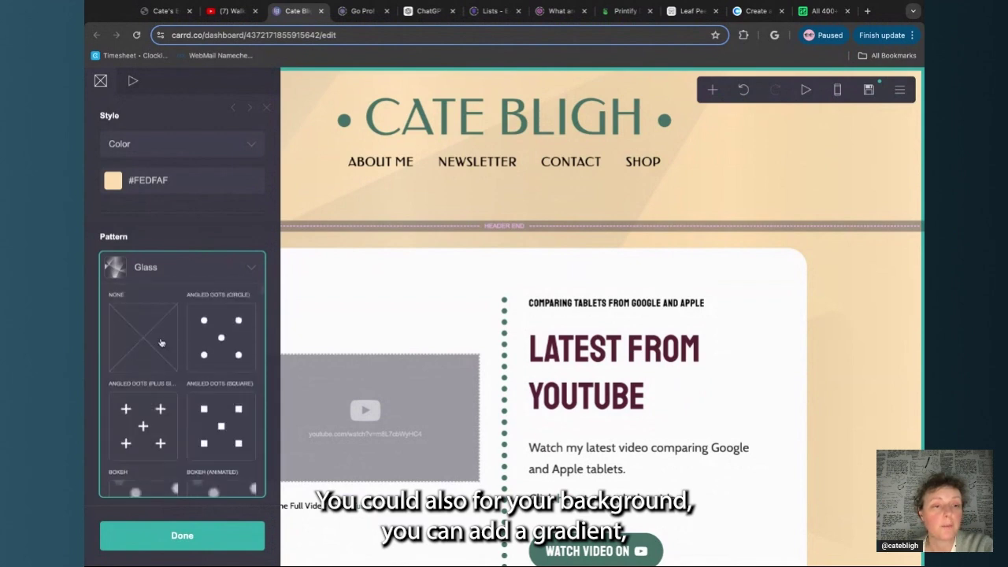
pyautogui.click(160, 343)
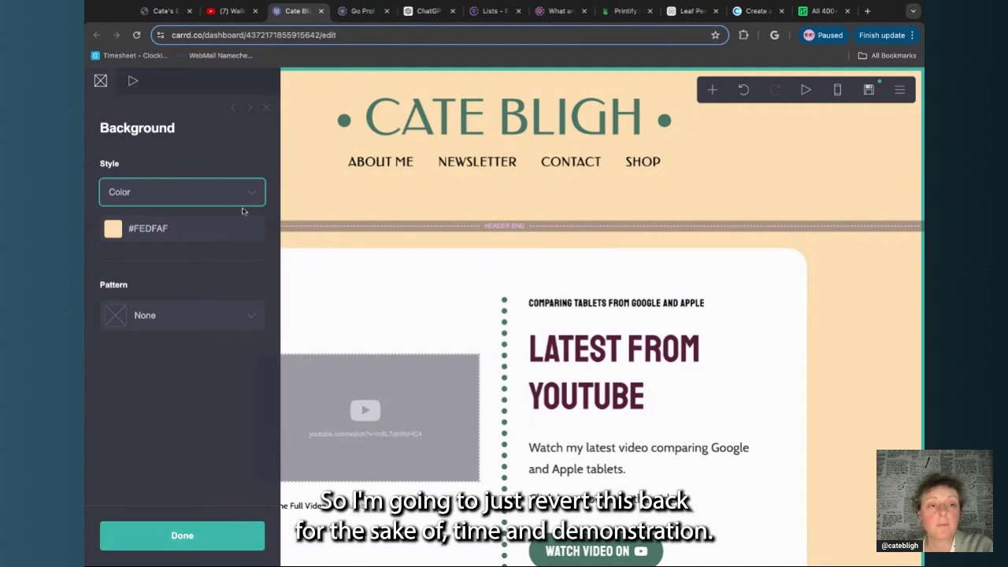
# Set the page background colour to white FFFFFF
pyautogui.click(218, 227)
pyautogui.write('FFFFFF')
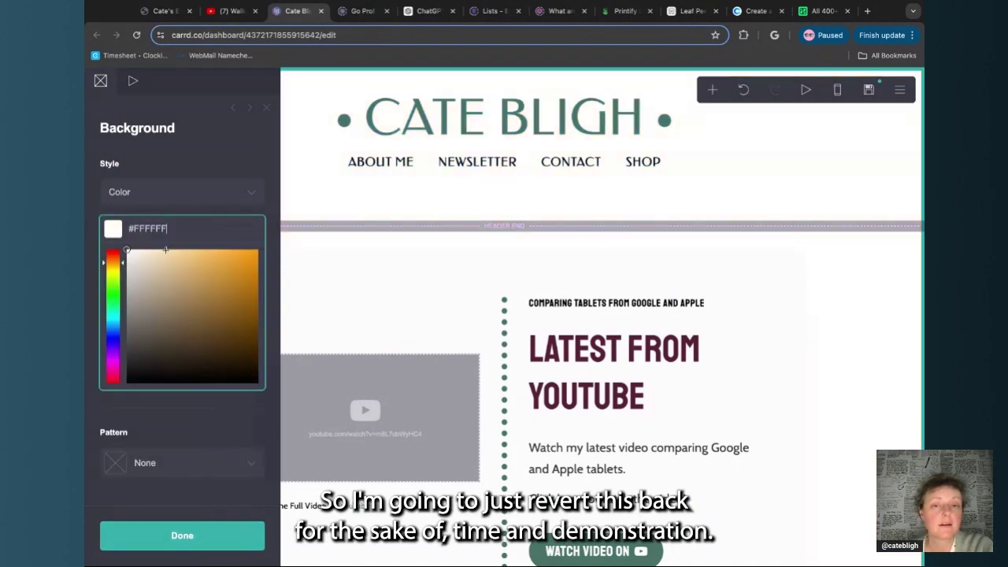
pyautogui.click(198, 527)
# Fill the Latest From YouTube container's background with the Coolors peach #FEDFAF
pyautogui.click(314, 278)
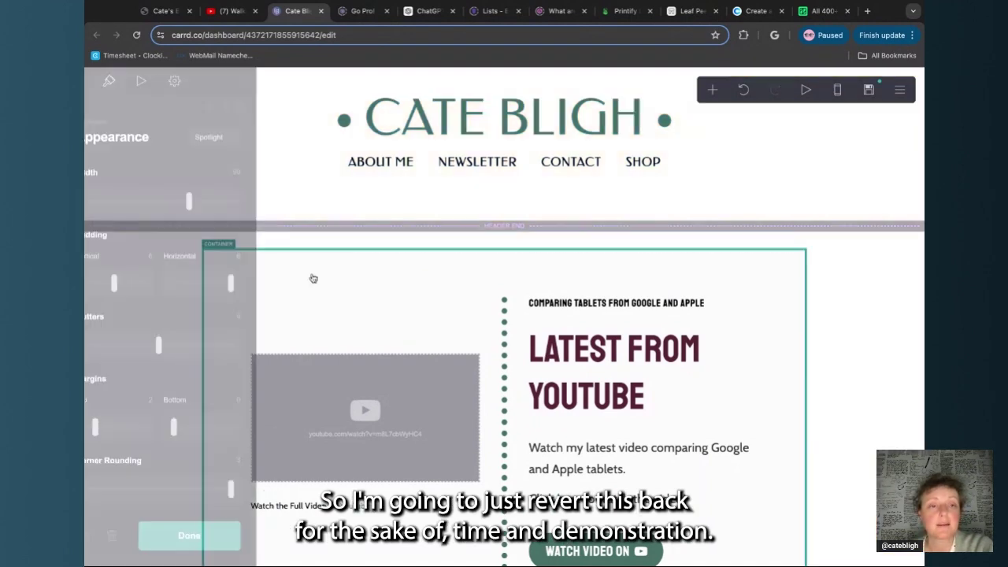
pyautogui.scroll(-4, 193, 288)
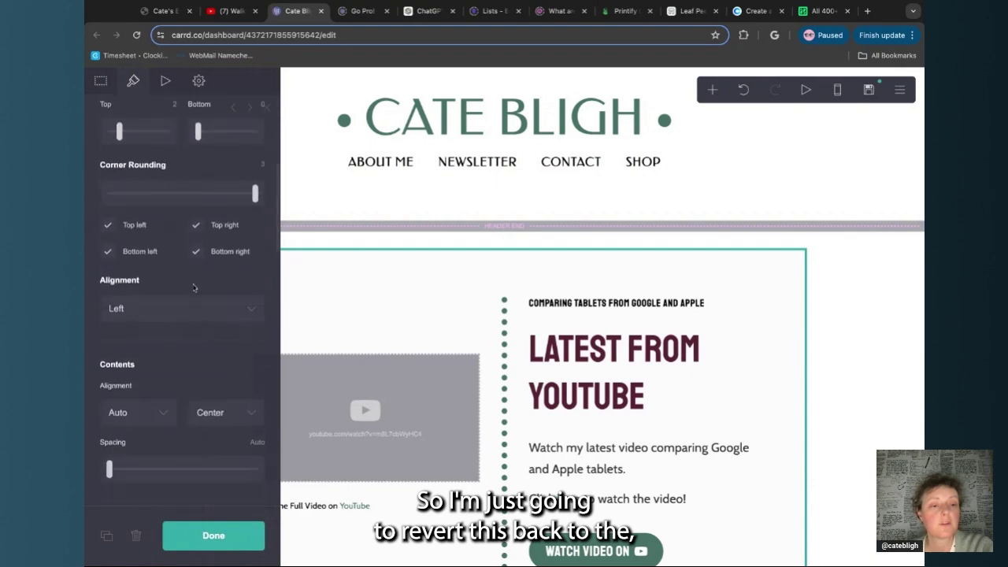
pyautogui.scroll(3, 193, 288)
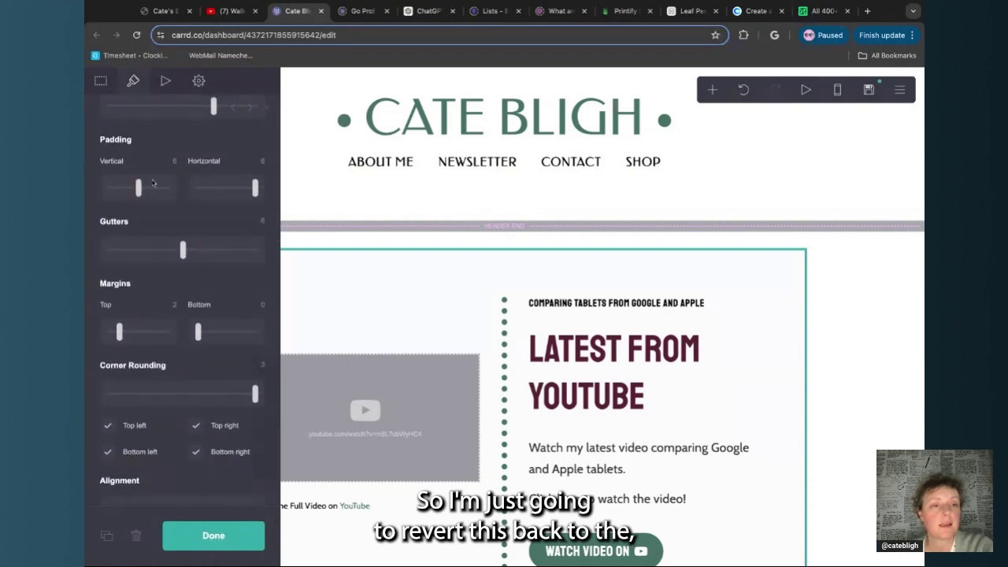
pyautogui.scroll(2, 153, 183)
pyautogui.scroll(-5, 153, 183)
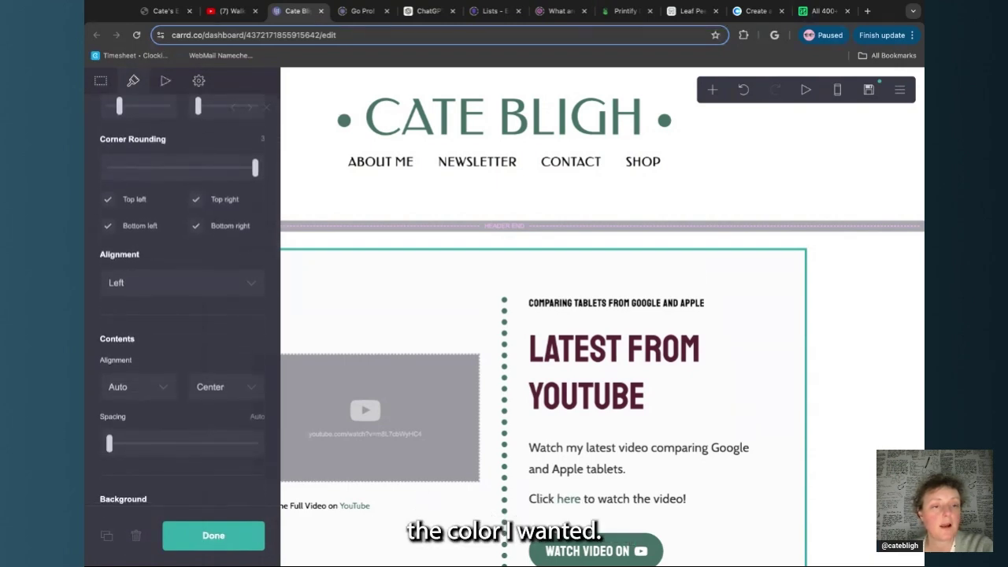
pyautogui.scroll(-4, 181, 315)
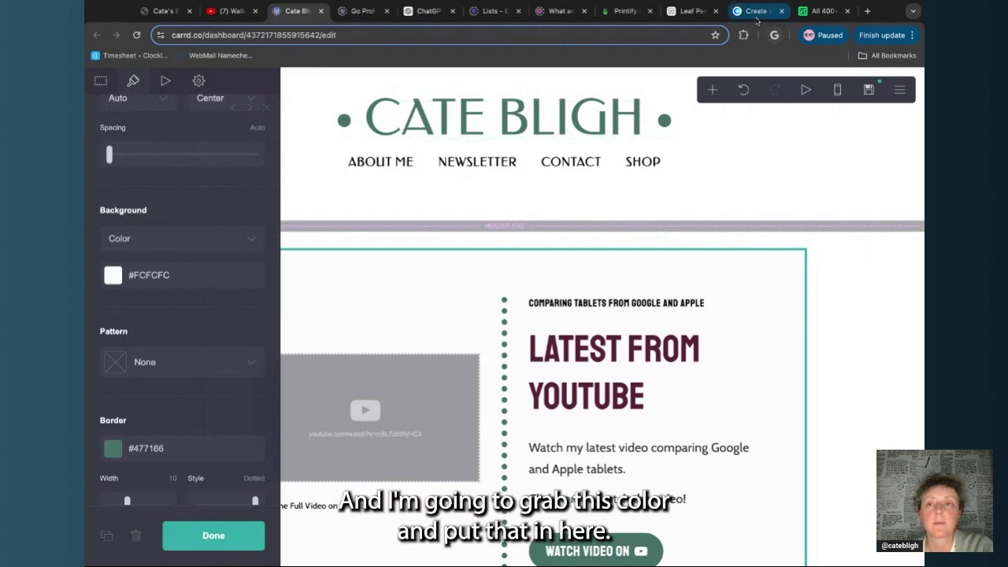
pyautogui.click(756, 13)
pyautogui.click(674, 425)
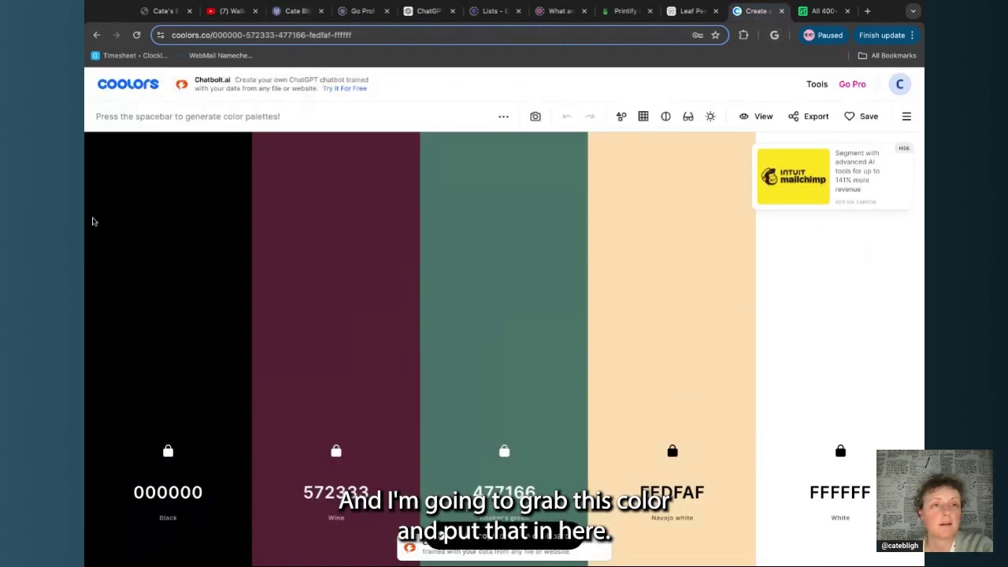
pyautogui.click(298, 11)
pyautogui.click(169, 274)
pyautogui.doubleClick(169, 278)
pyautogui.press('super+v')
pyautogui.click(239, 542)
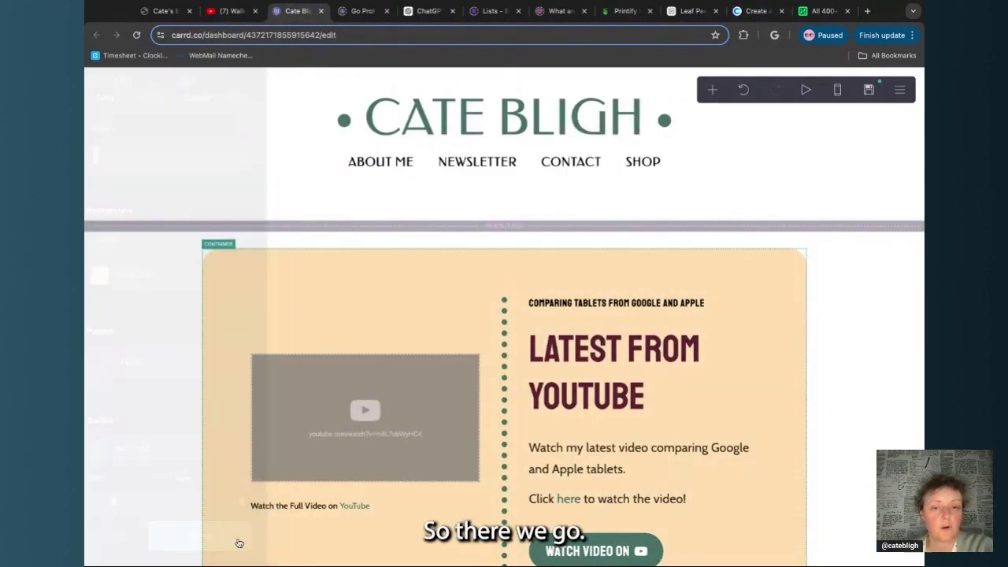
pyautogui.scroll(-6, 179, 450)
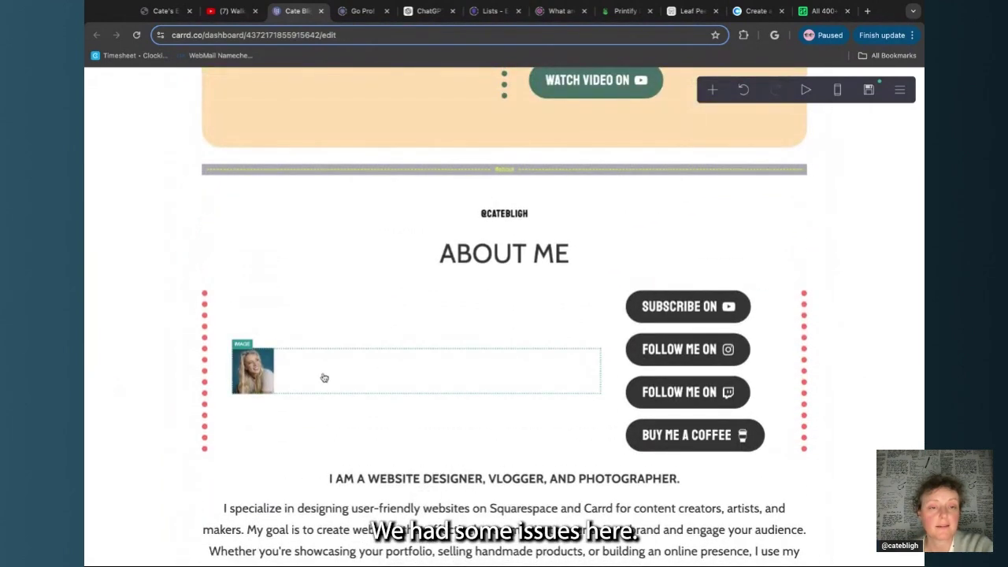
# Give the About Me image maximum width, height 25 and corner rounding 3
pyautogui.click(324, 378)
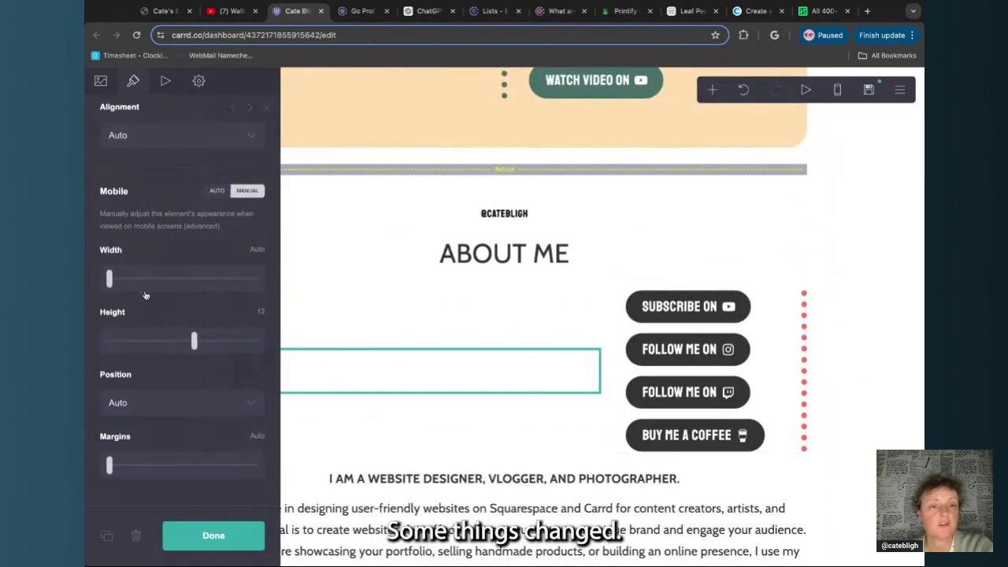
pyautogui.scroll(-3, 145, 295)
pyautogui.scroll(3, 355, 193)
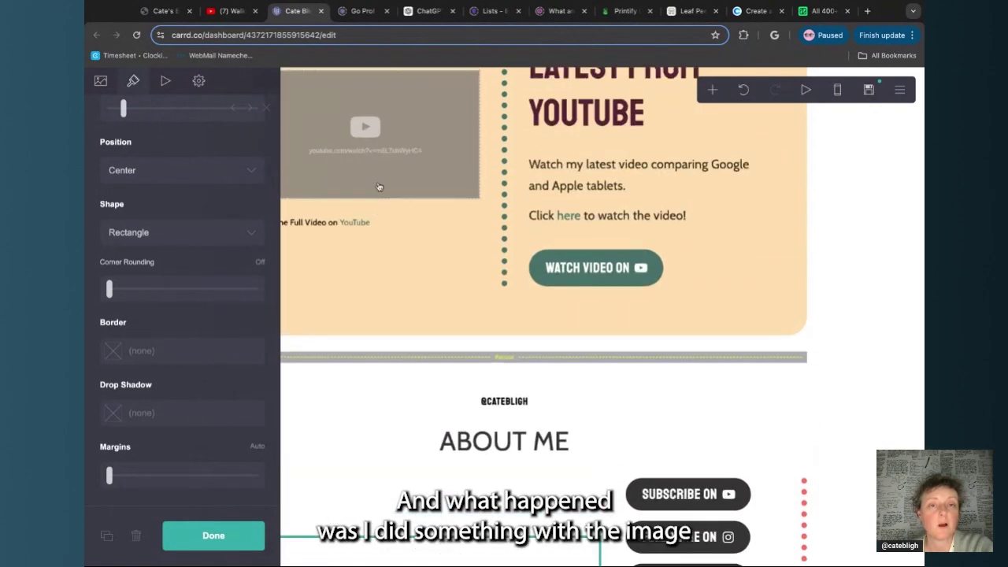
pyautogui.scroll(-3, 379, 186)
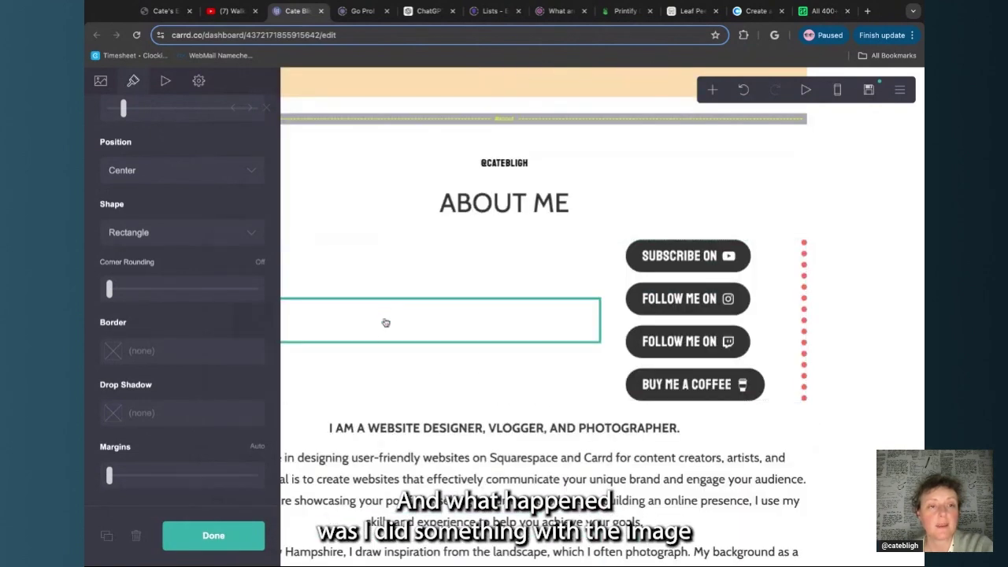
pyautogui.scroll(2, 233, 317)
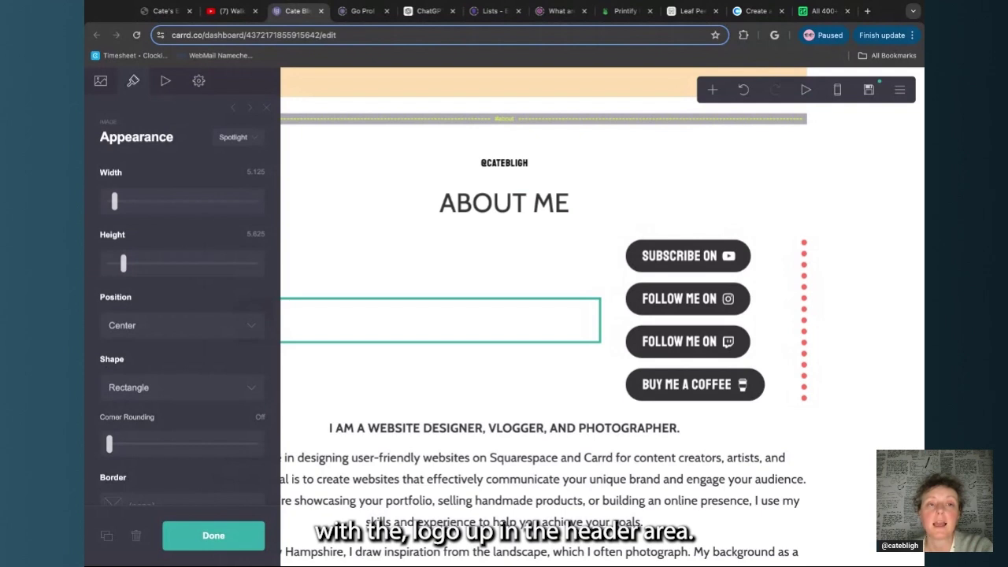
pyautogui.click(248, 140)
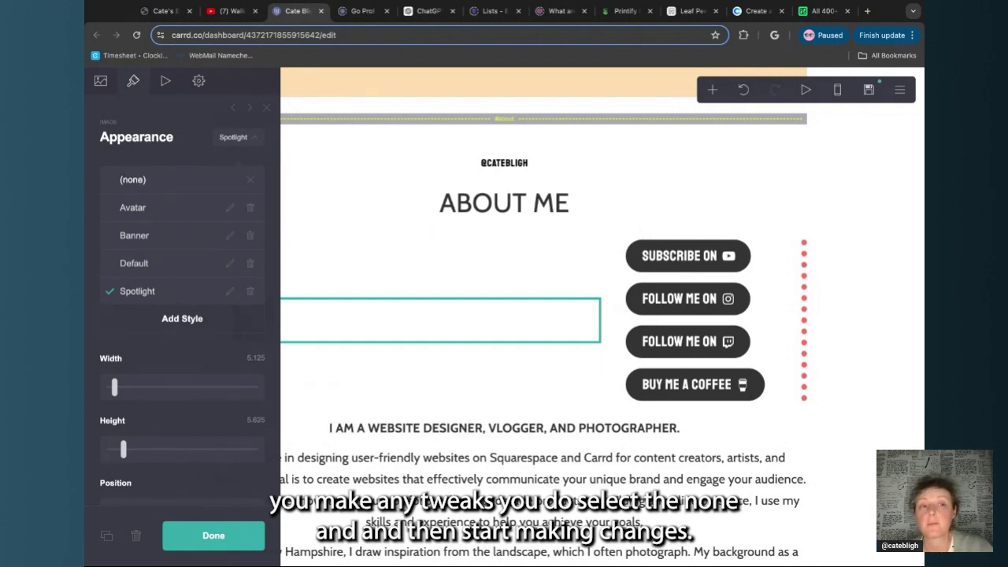
pyautogui.click(255, 139)
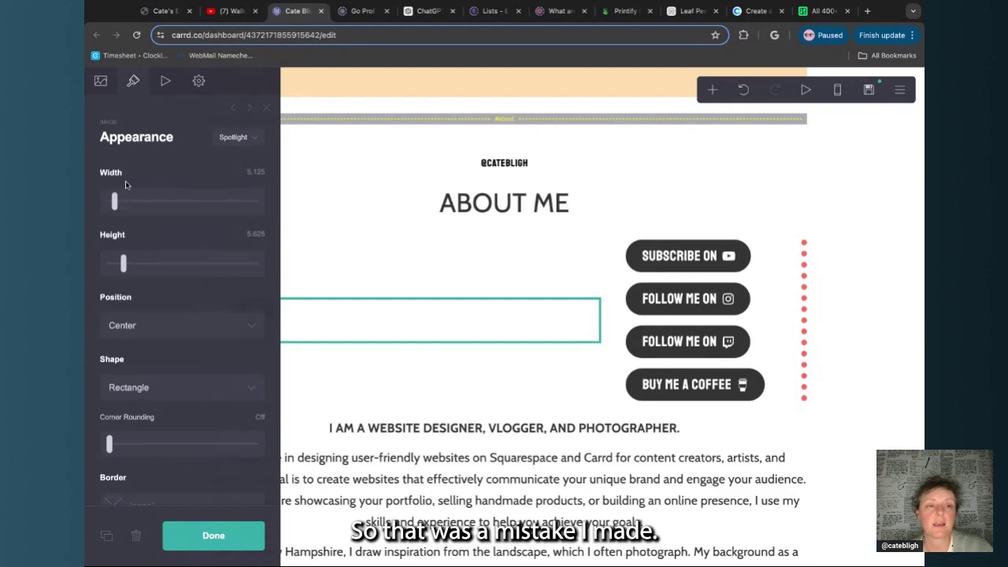
pyautogui.moveTo(114, 202); pyautogui.dragTo(213, 203)
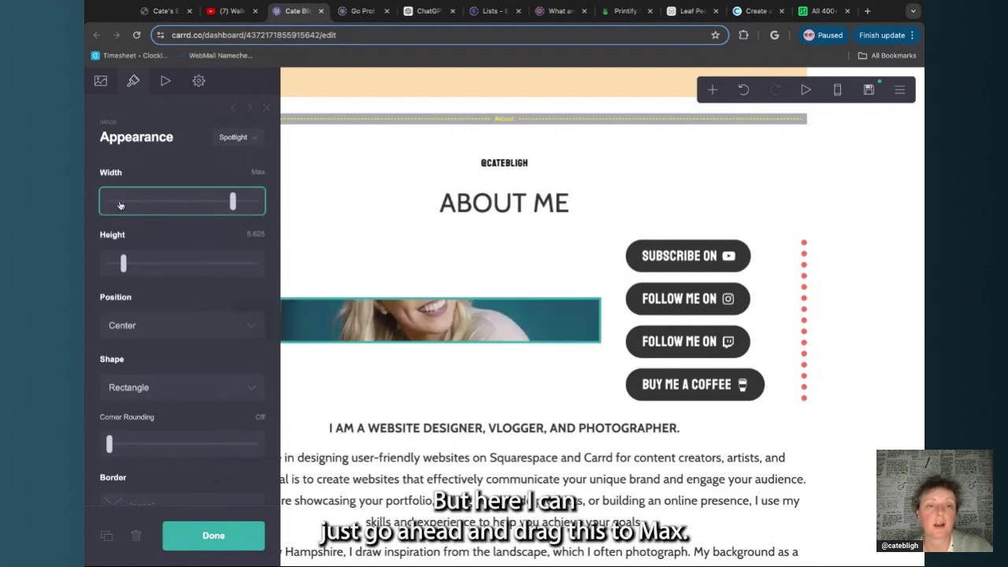
pyautogui.moveTo(122, 264); pyautogui.dragTo(180, 263)
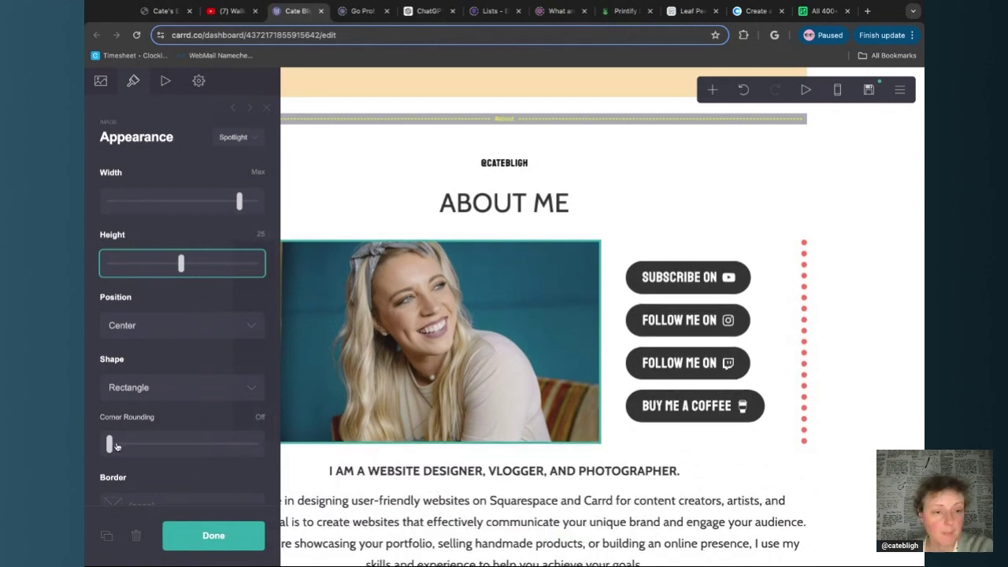
pyautogui.moveTo(113, 447); pyautogui.dragTo(255, 446)
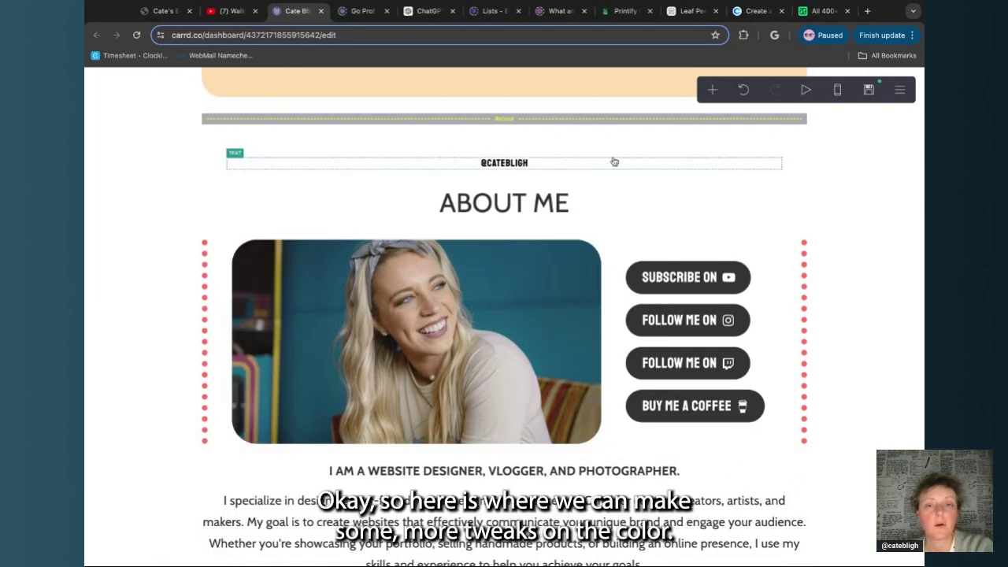
pyautogui.scroll(1, 614, 161)
pyautogui.scroll(-1, 615, 162)
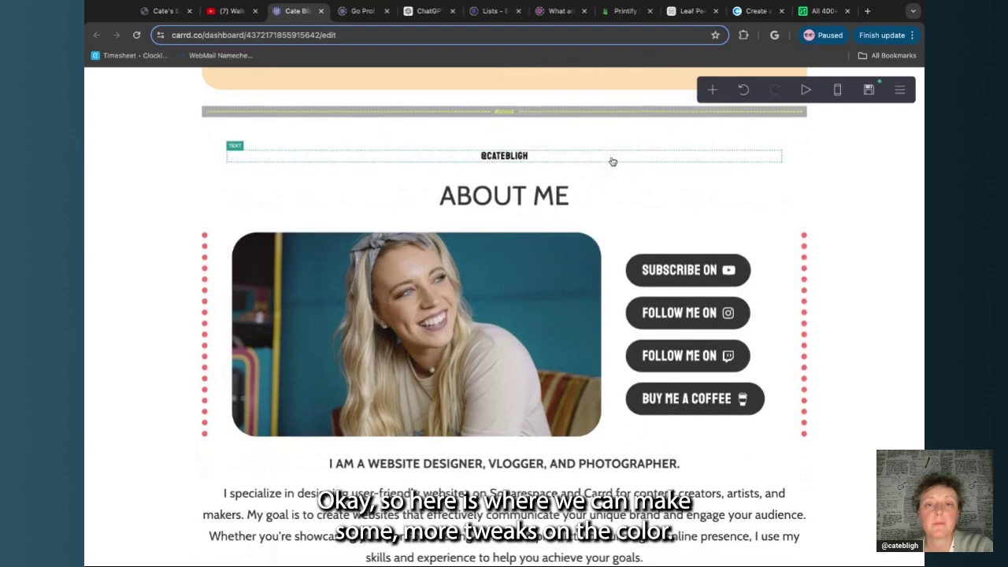
pyautogui.click(613, 161)
pyautogui.scroll(4, 544, 315)
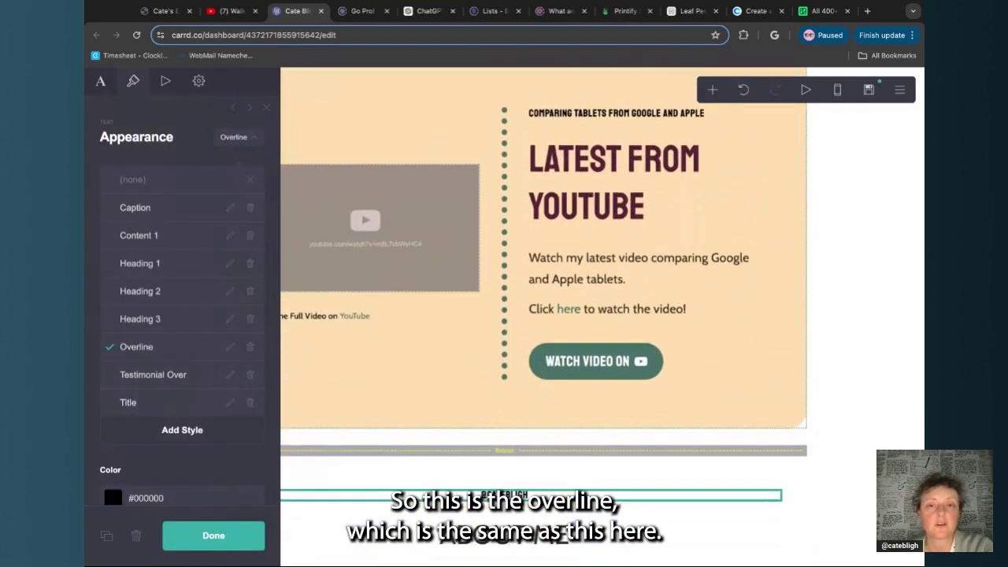
pyautogui.scroll(-2, 599, 217)
pyautogui.scroll(1, 600, 219)
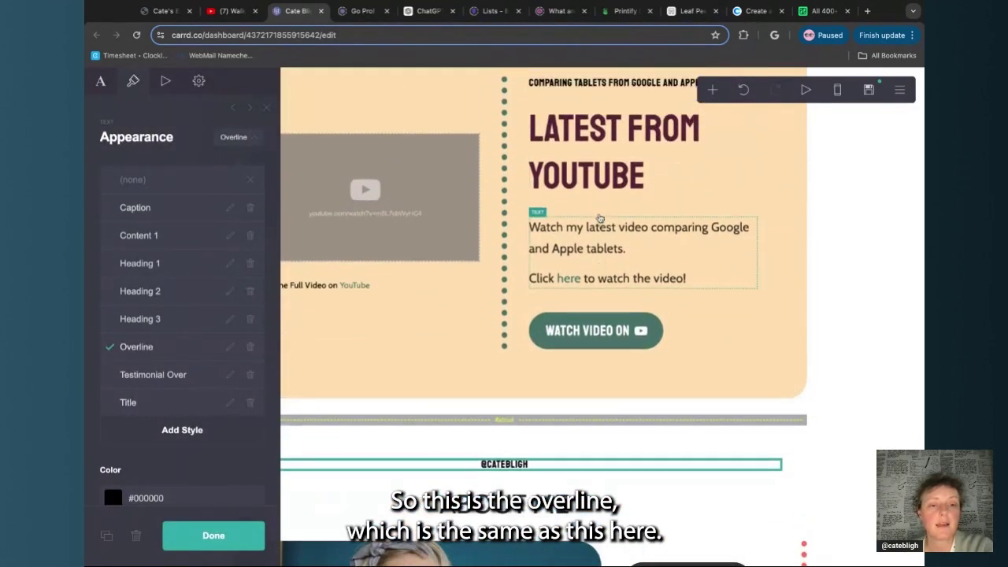
pyautogui.scroll(1, 601, 218)
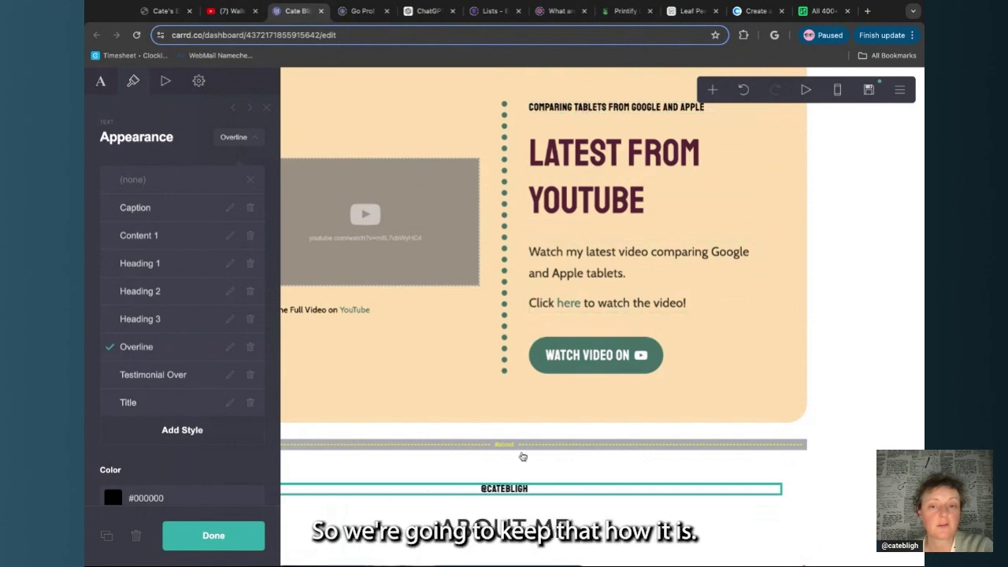
pyautogui.scroll(-5, 552, 331)
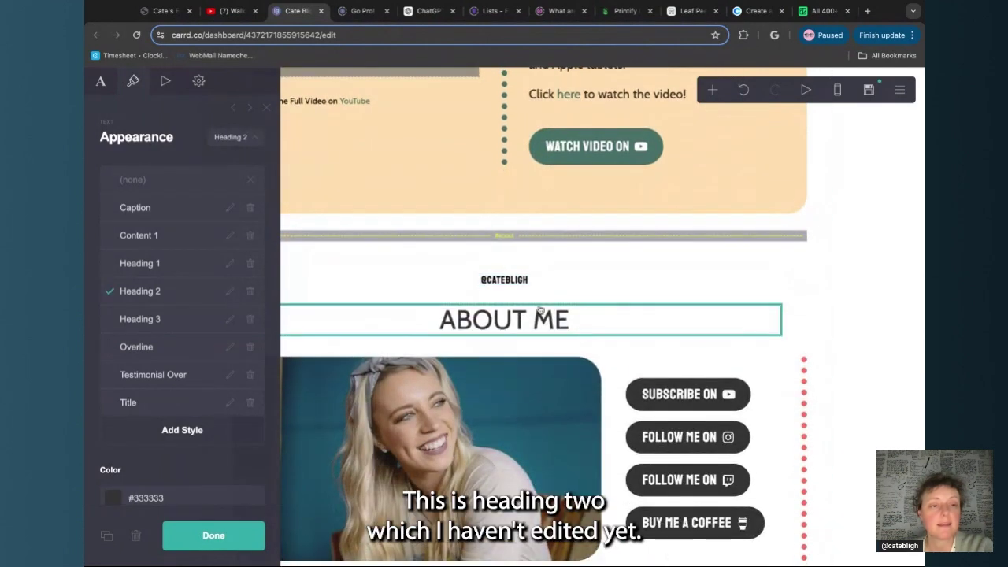
pyautogui.scroll(4, 397, 284)
pyautogui.scroll(-4, 397, 284)
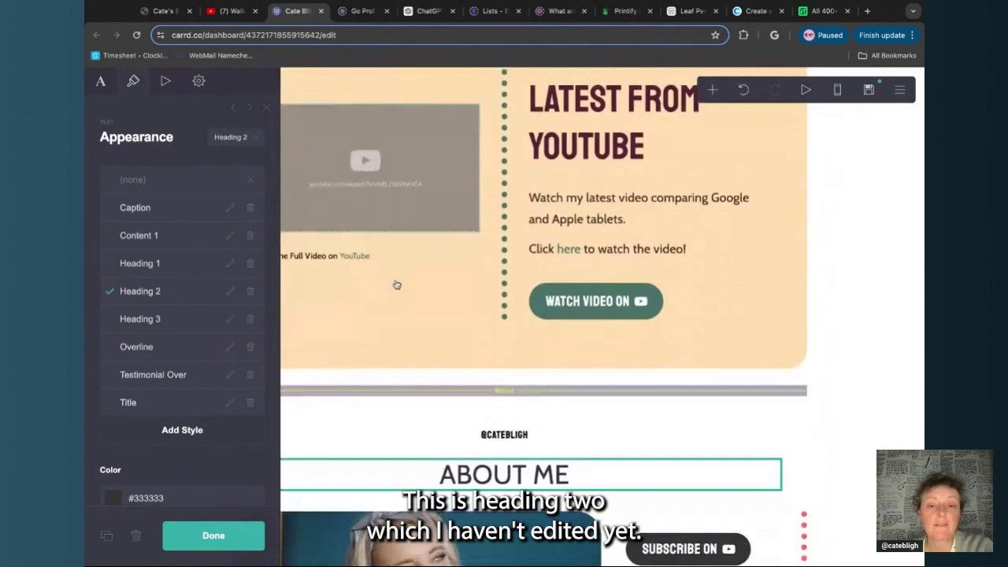
pyautogui.scroll(-3, 397, 285)
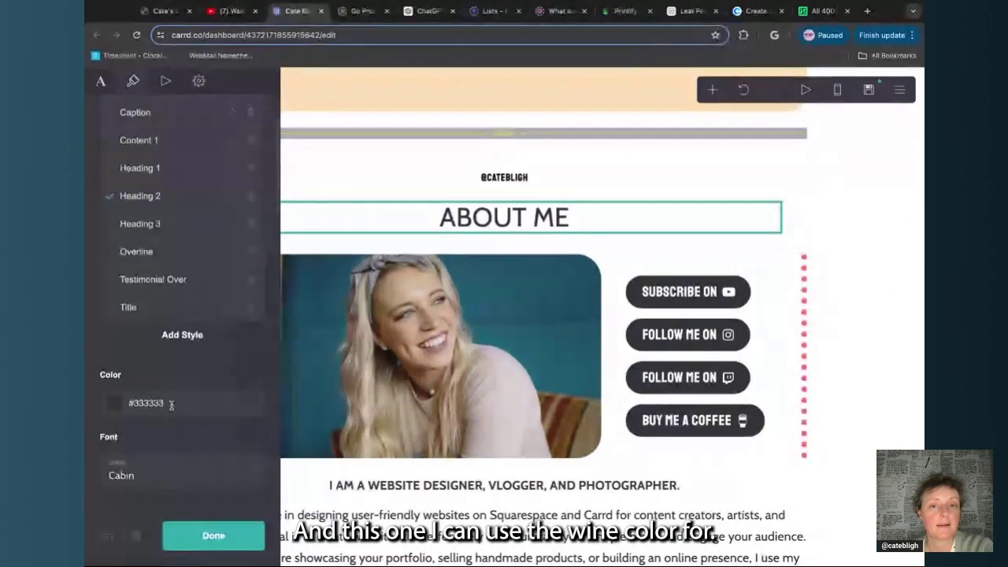
# Copy the wine colour #572333 from the Coolors palette
pyautogui.click(756, 11)
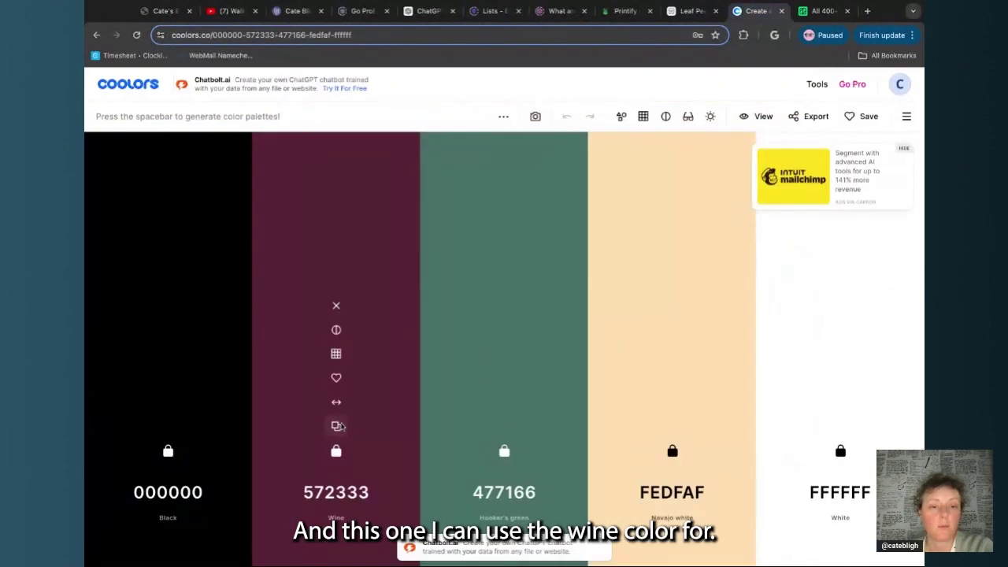
pyautogui.click(337, 427)
pyautogui.click(298, 11)
pyautogui.scroll(-4, 709, 236)
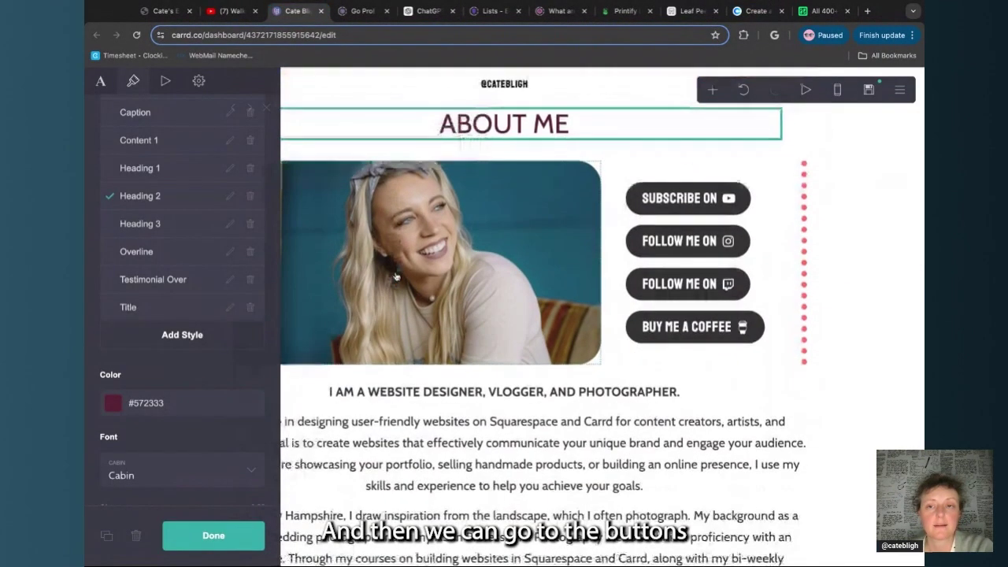
# Give the four social buttons a wine #572333 background
pyautogui.click(771, 208)
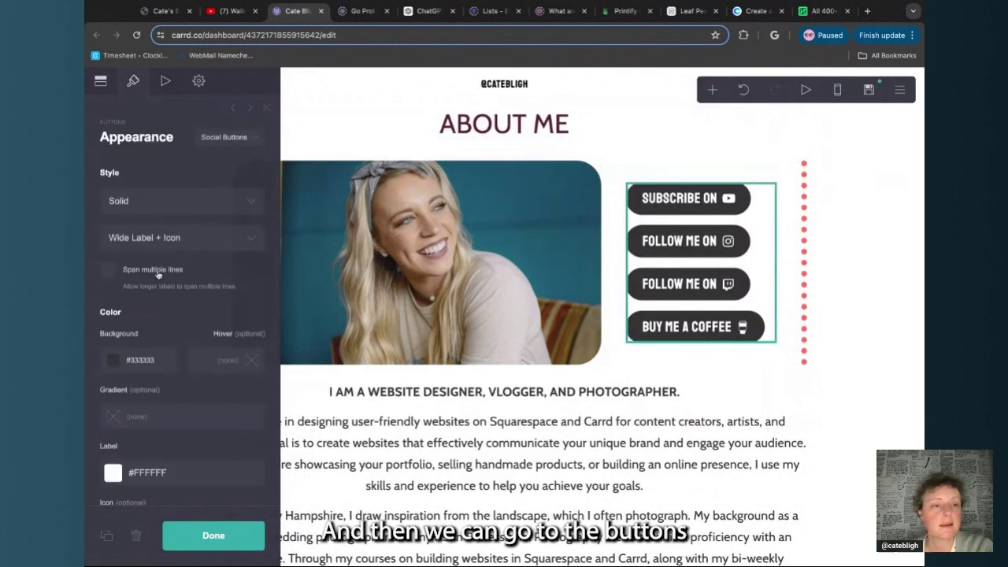
pyautogui.click(152, 360)
pyautogui.tripleClick(152, 363)
pyautogui.hotkey('ctrl', 'v')
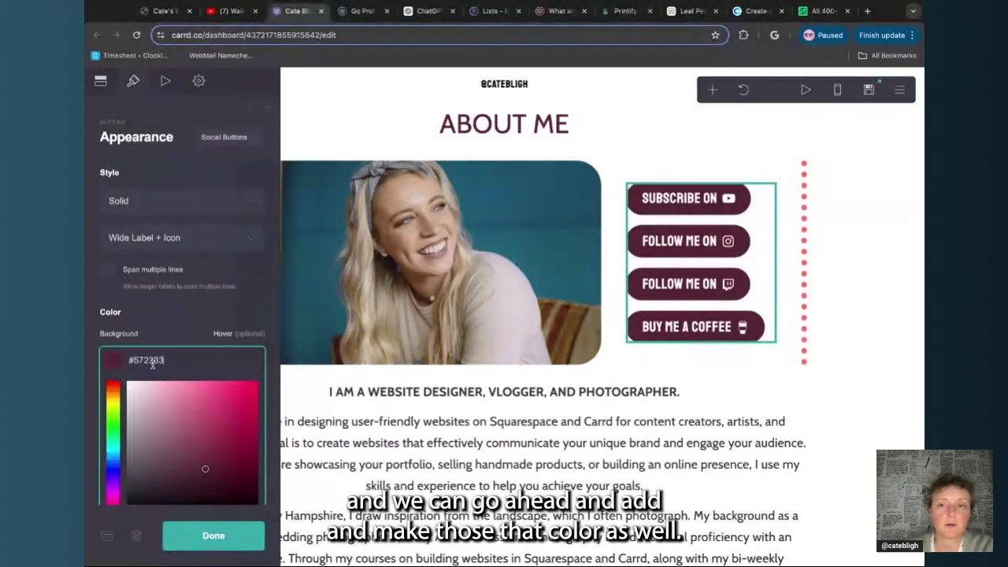
pyautogui.click(214, 535)
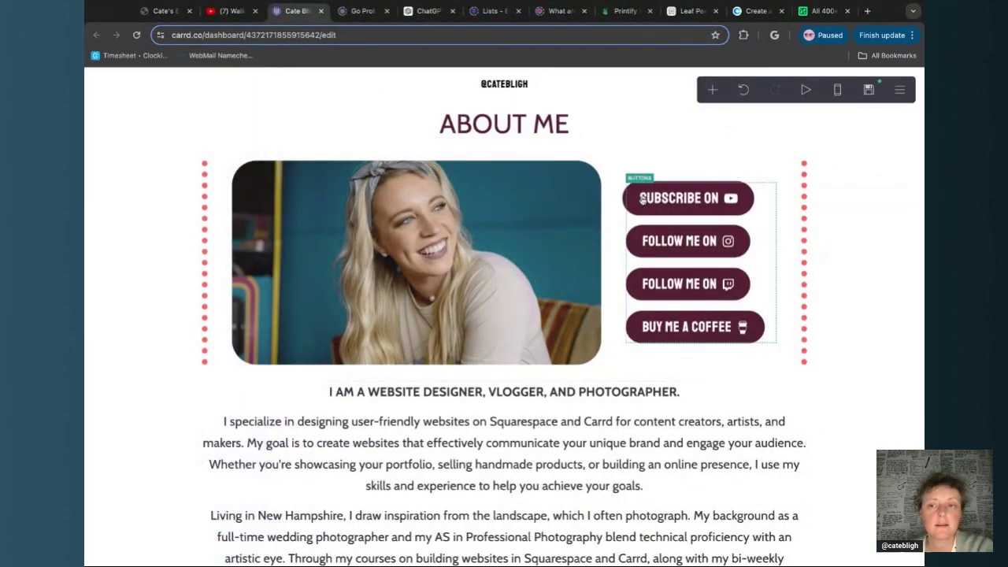
# Select the section around the photo and buttons to recolour its dotted border green
pyautogui.click(810, 222)
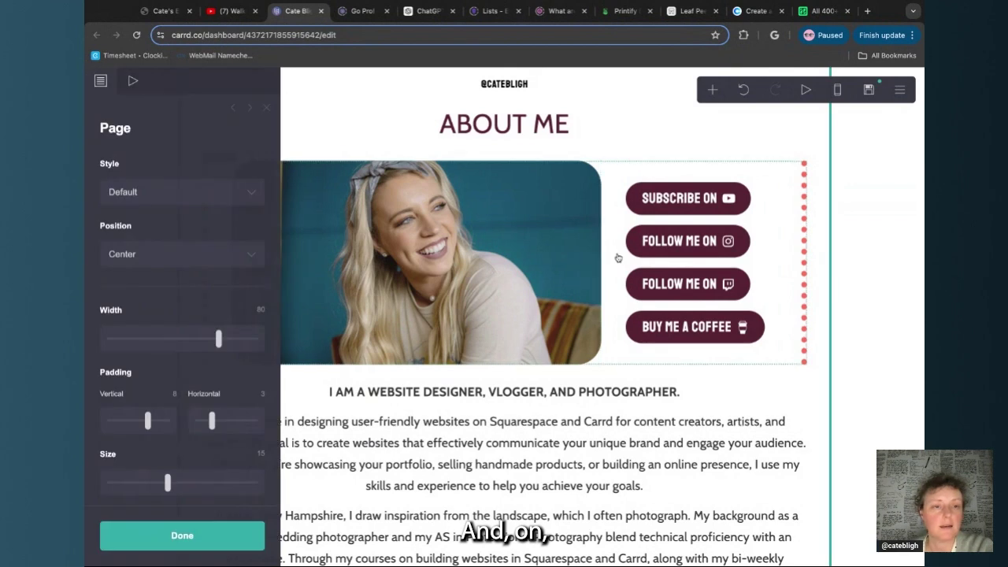
pyautogui.click(619, 259)
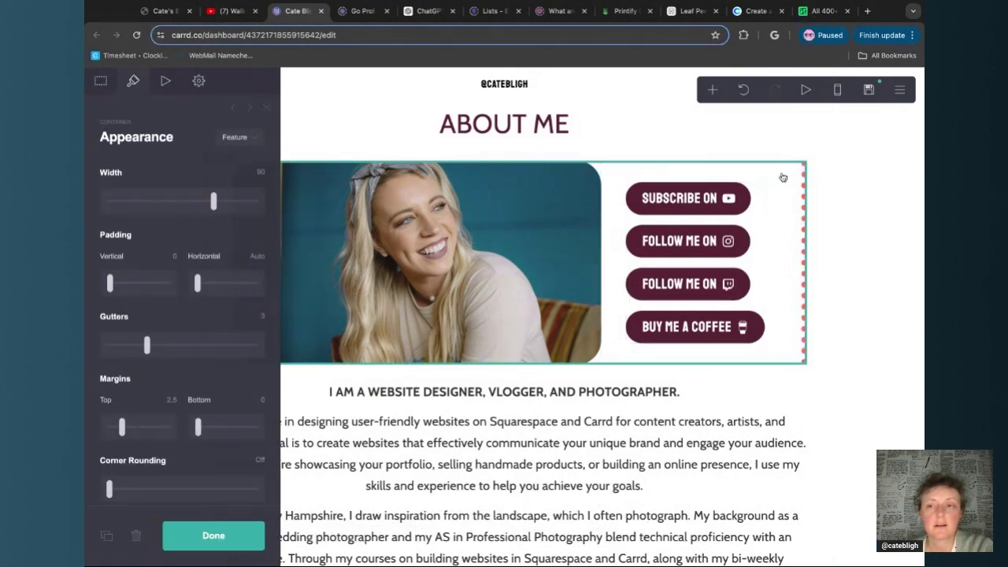
pyautogui.scroll(-5, 175, 349)
pyautogui.scroll(-8, 175, 349)
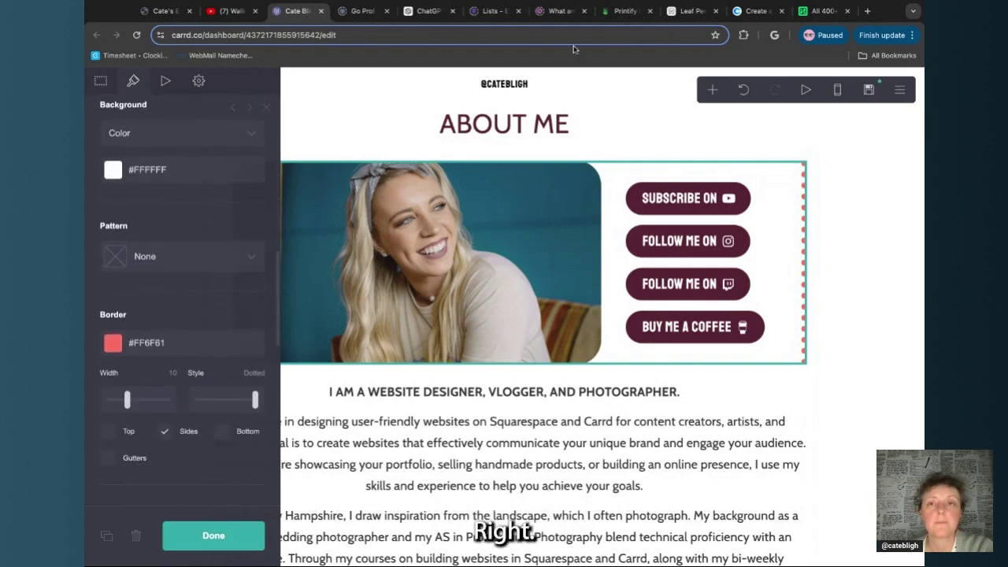
pyautogui.click(756, 12)
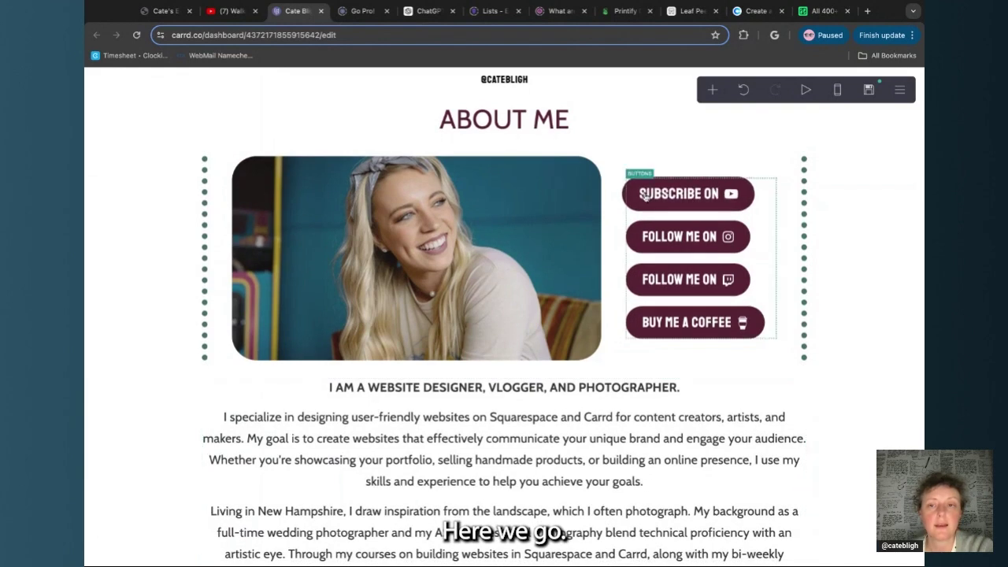
# Make the bio paragraph text fully opaque black #000000
pyautogui.scroll(-3, 534, 360)
pyautogui.click(529, 357)
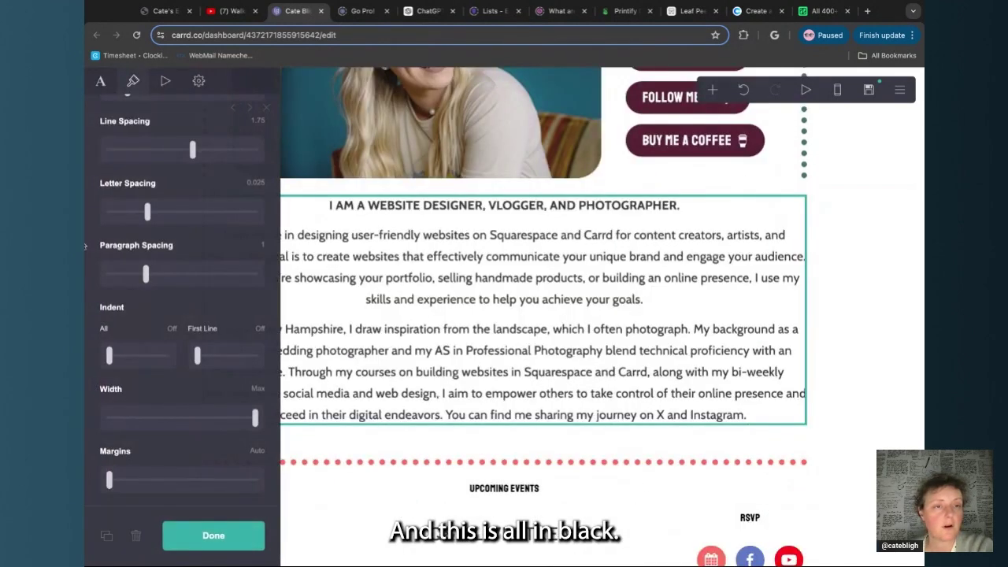
pyautogui.scroll(10, 114, 224)
pyautogui.scroll(-4, 114, 224)
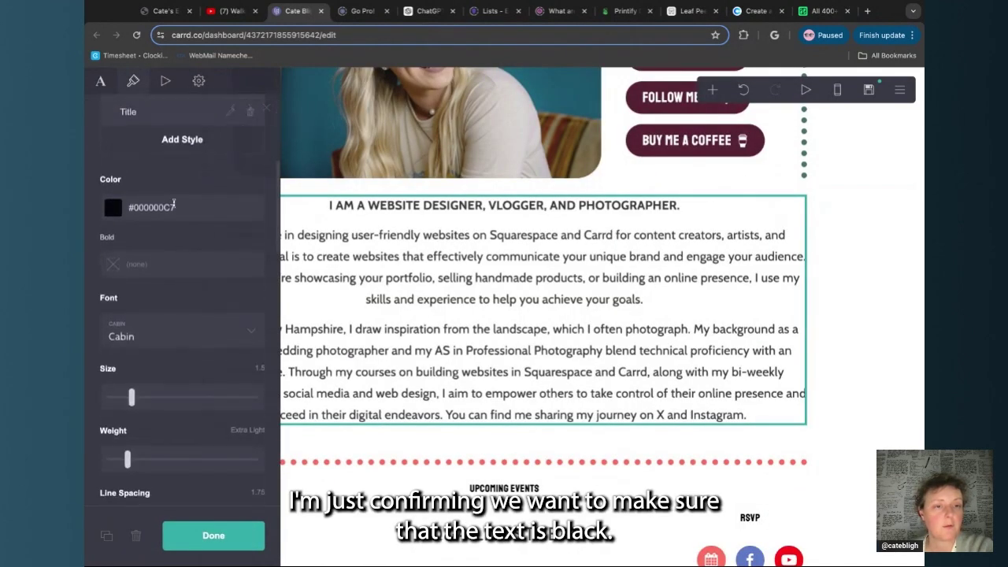
pyautogui.click(173, 207)
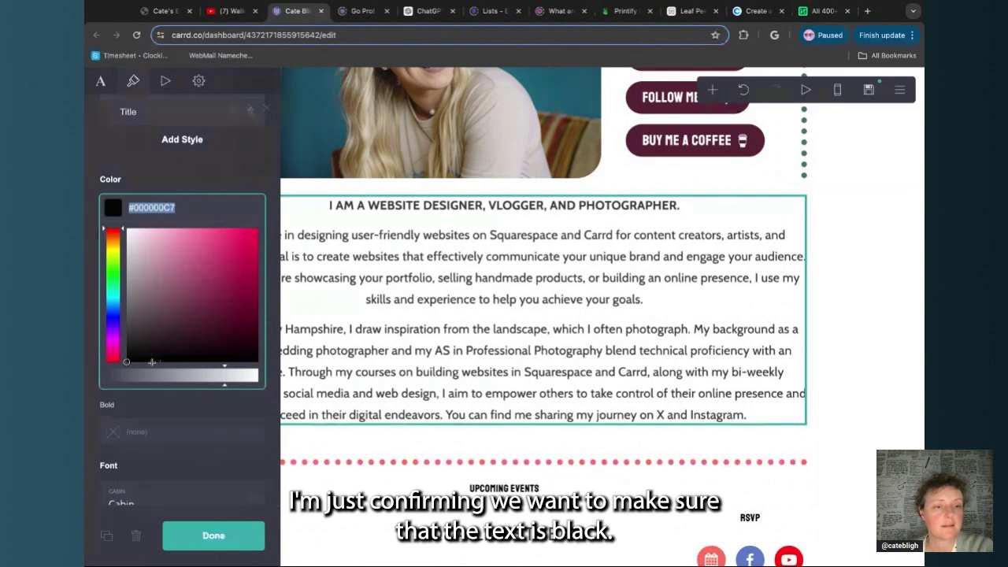
pyautogui.moveTo(236, 373); pyautogui.dragTo(258, 375)
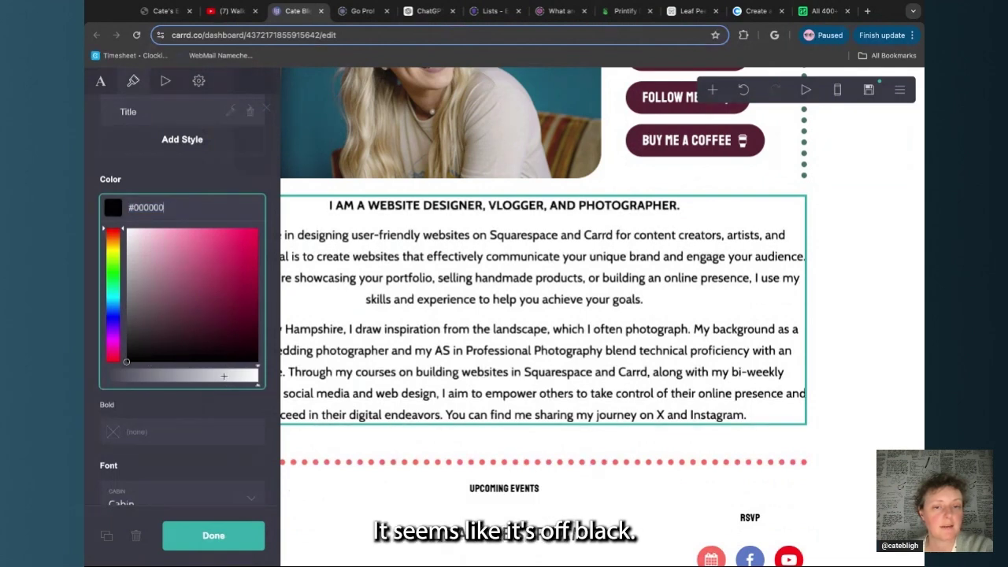
pyautogui.click(246, 401)
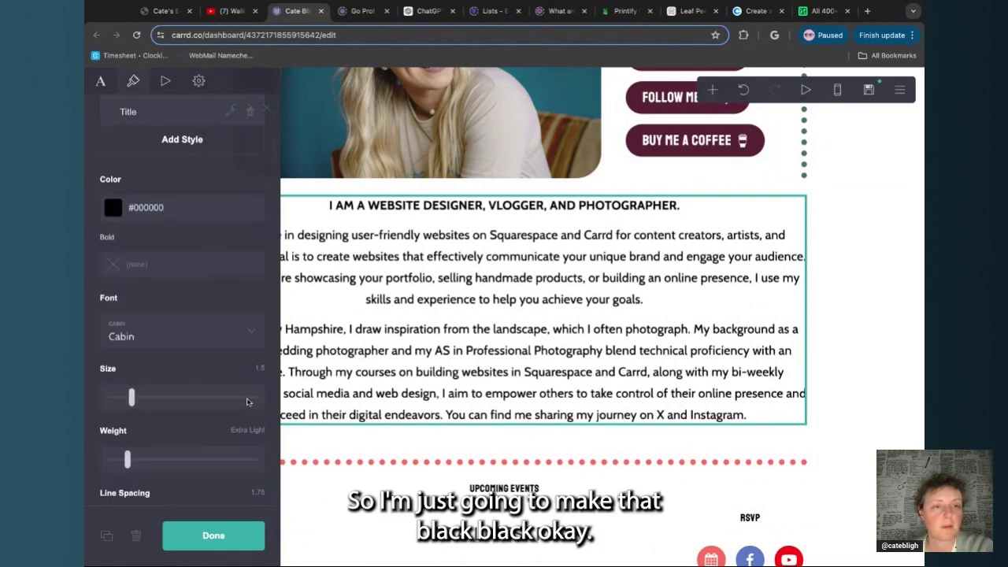
# Colour both dotted dividers around Upcoming Events green #477166
pyautogui.scroll(2, 258, 260)
pyautogui.scroll(-3, 400, 325)
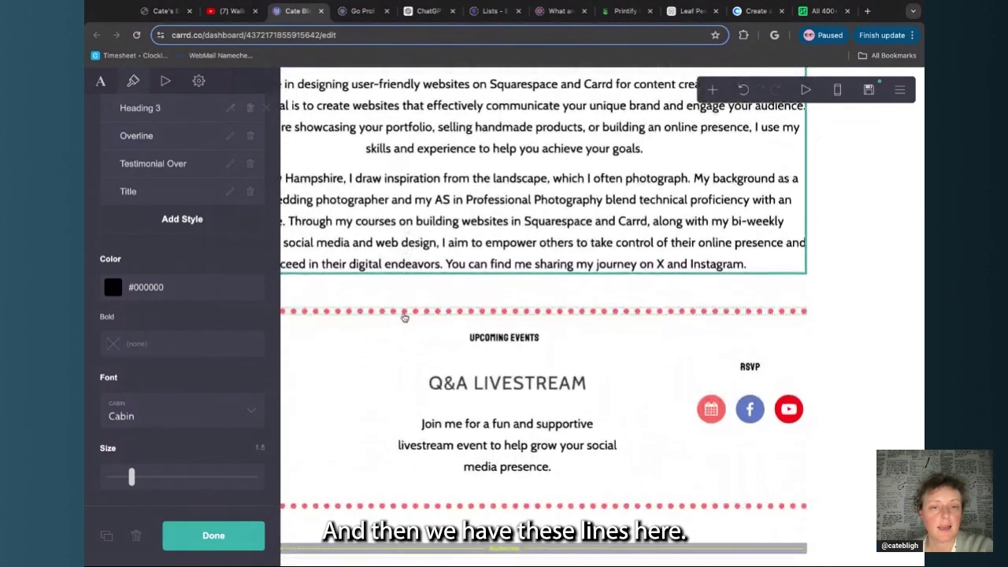
pyautogui.click(390, 312)
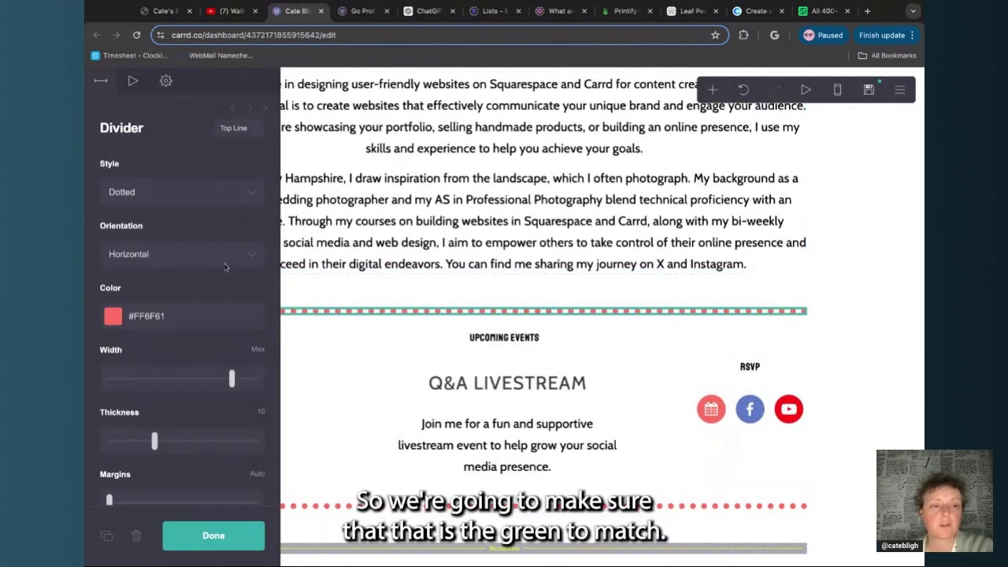
pyautogui.click(150, 316)
pyautogui.hotkey('ctrl', 'a')
pyautogui.write('#477366')
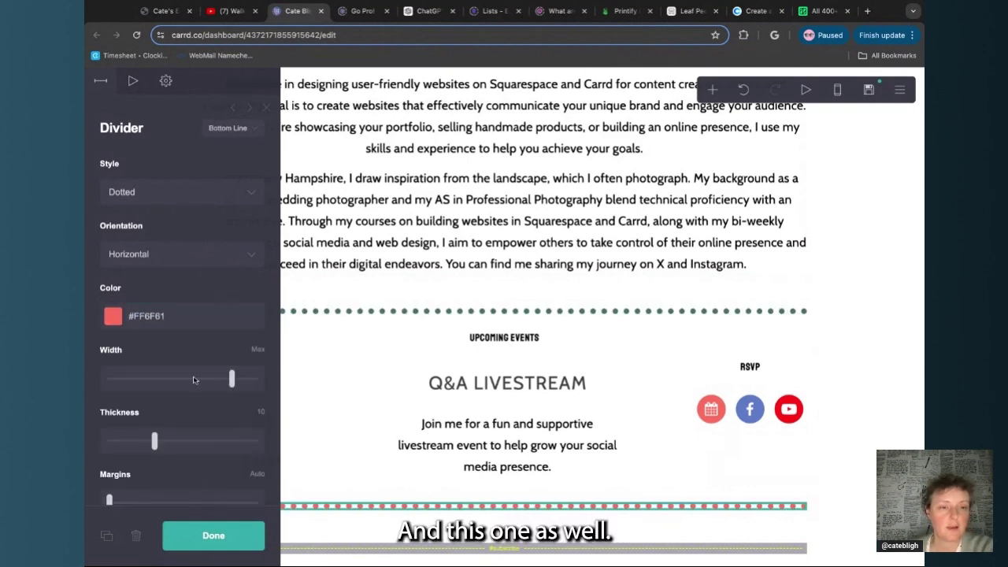
pyautogui.click(166, 318)
pyautogui.write('#477366')
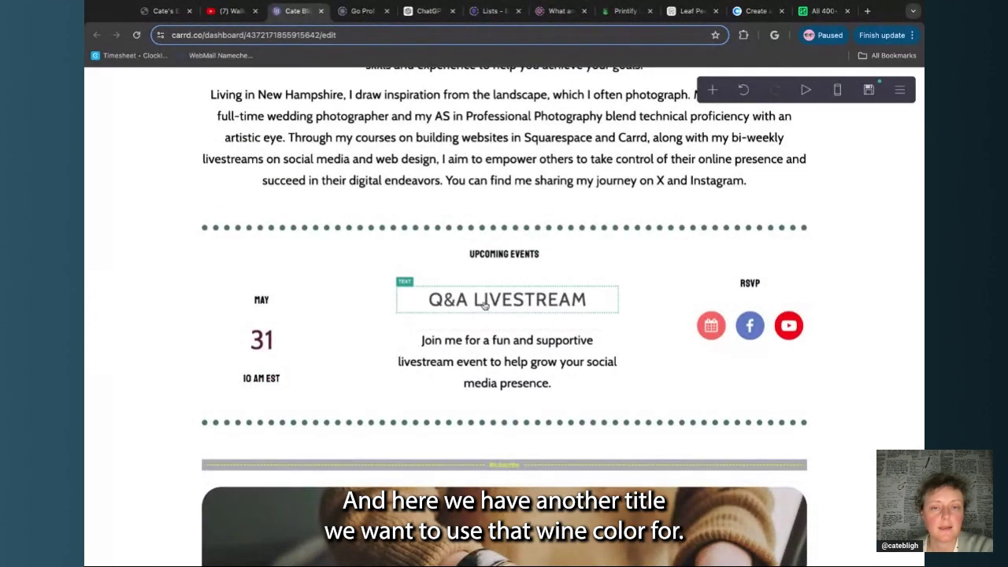
pyautogui.click(484, 306)
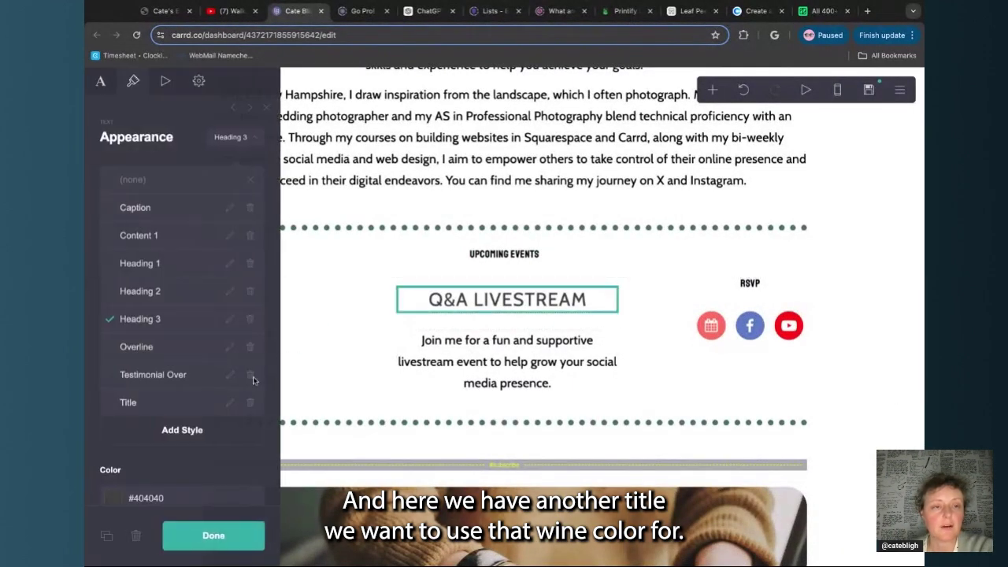
# Set the heading style's colour to the Coolors wine #572333
pyautogui.scroll(-2, 206, 335)
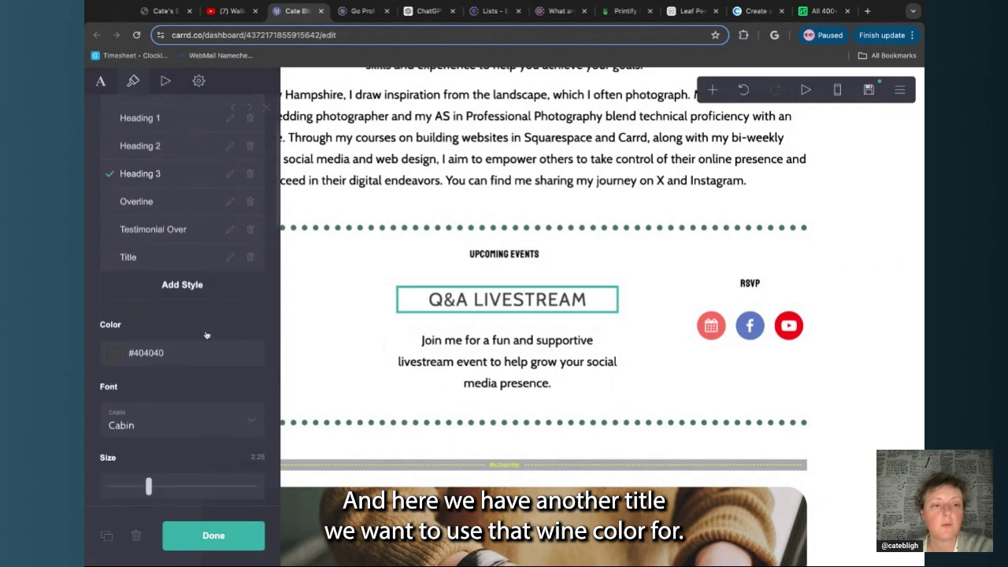
pyautogui.click(756, 10)
pyautogui.click(336, 432)
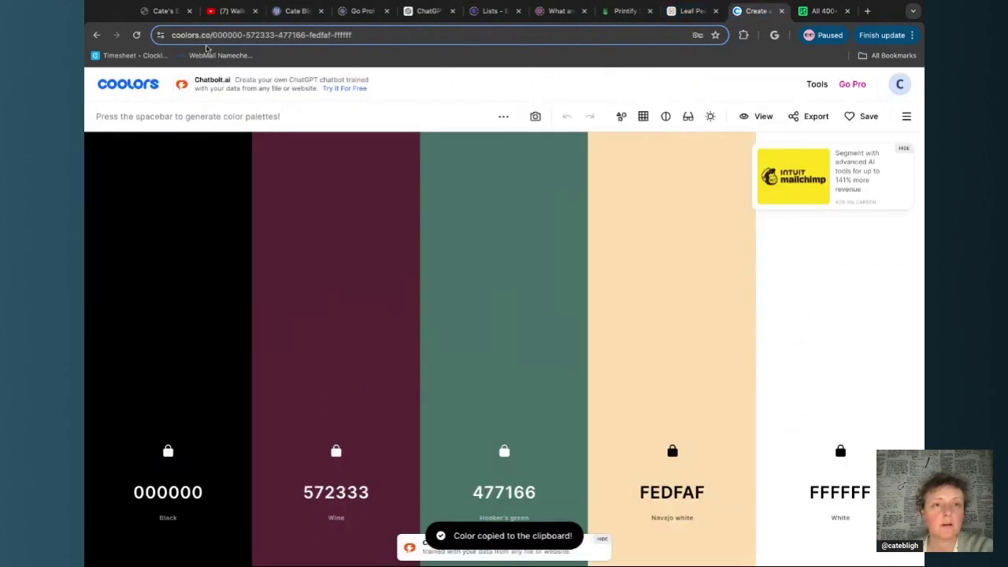
pyautogui.click(297, 12)
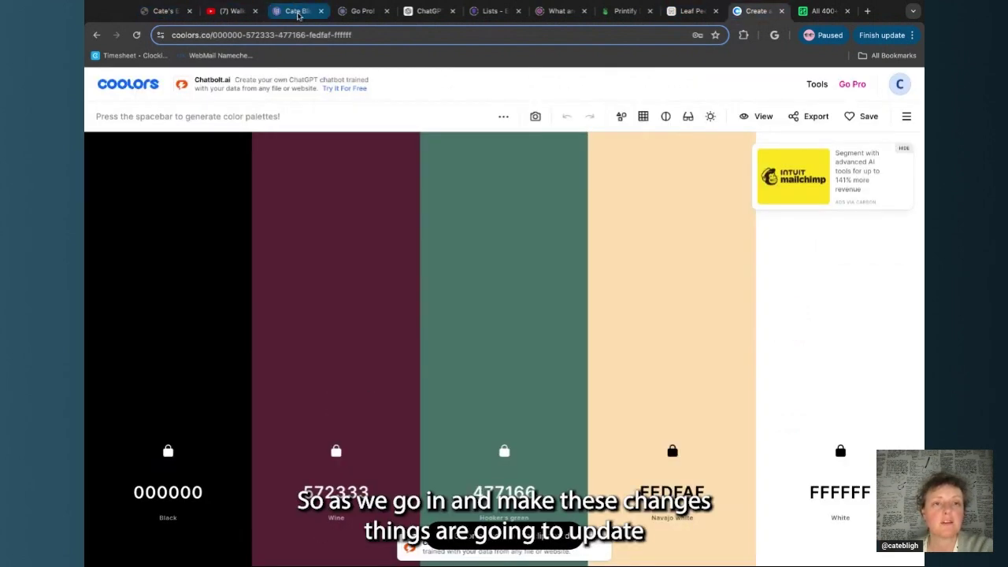
pyautogui.doubleClick(180, 355)
pyautogui.hotkey('ctrl', 'v')
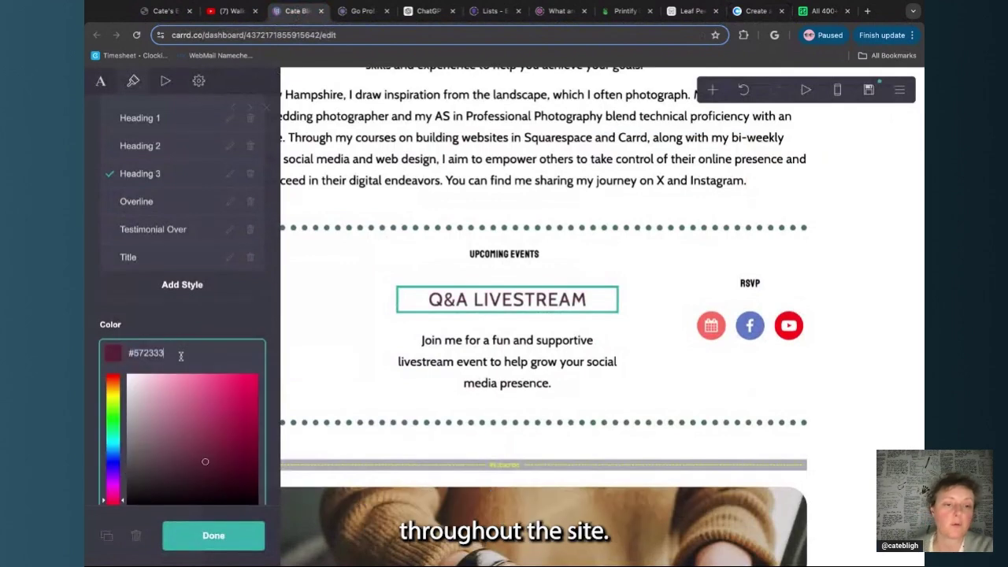
pyautogui.click(223, 536)
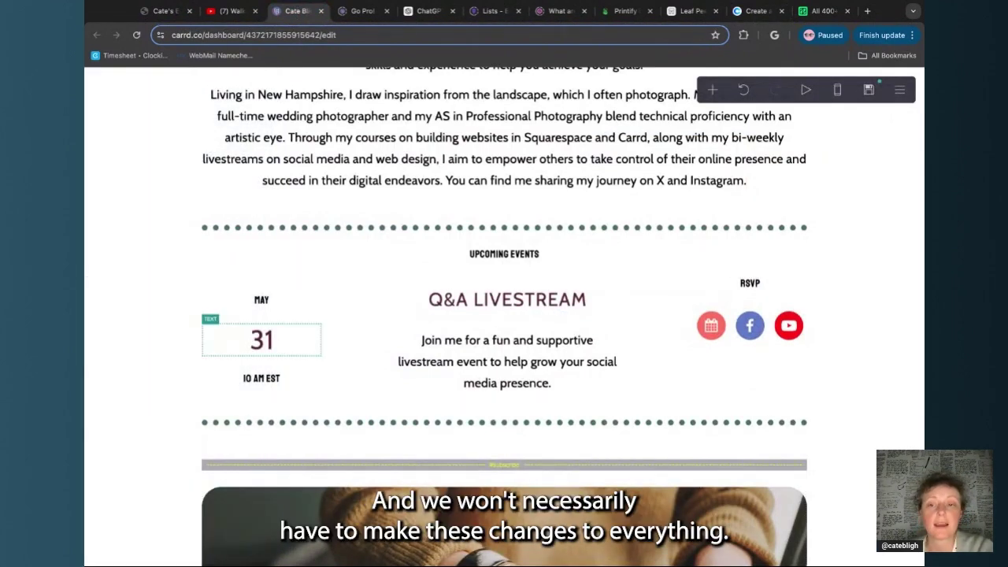
# Confirm the date and Q&A LIVESTREAM heading use the wine heading styles, then scroll to the newsletter
pyautogui.click(310, 347)
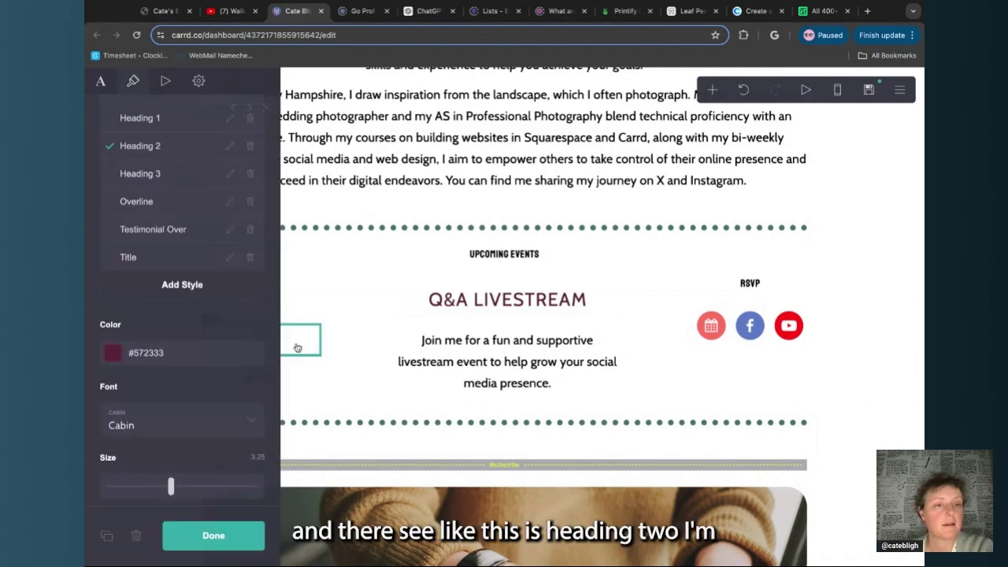
pyautogui.click(388, 346)
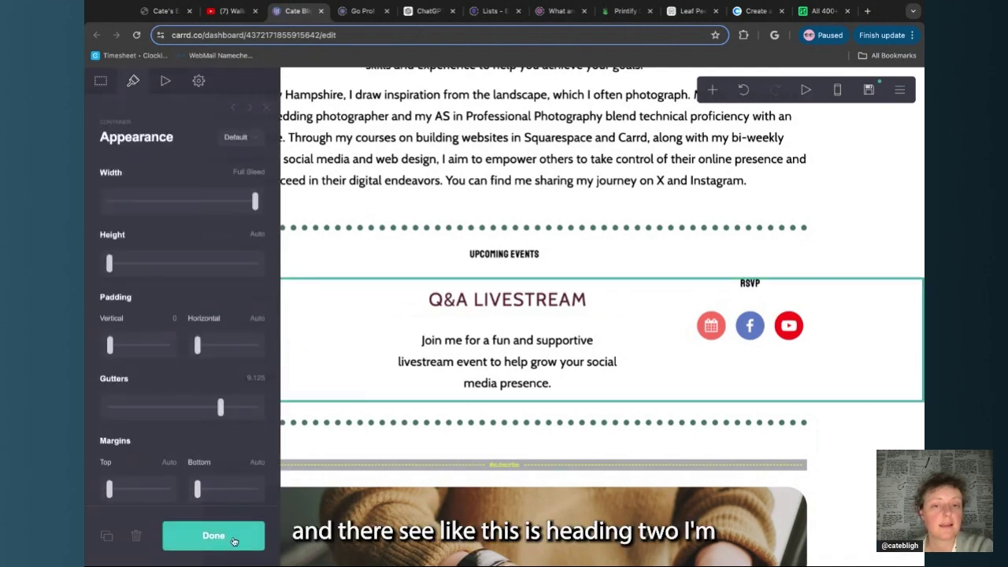
pyautogui.click(457, 303)
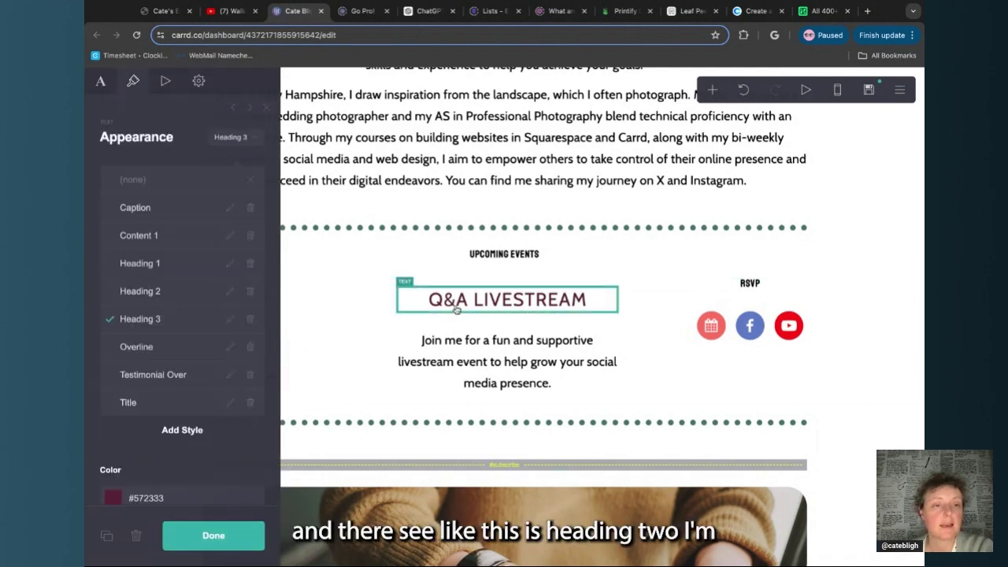
pyautogui.click(236, 535)
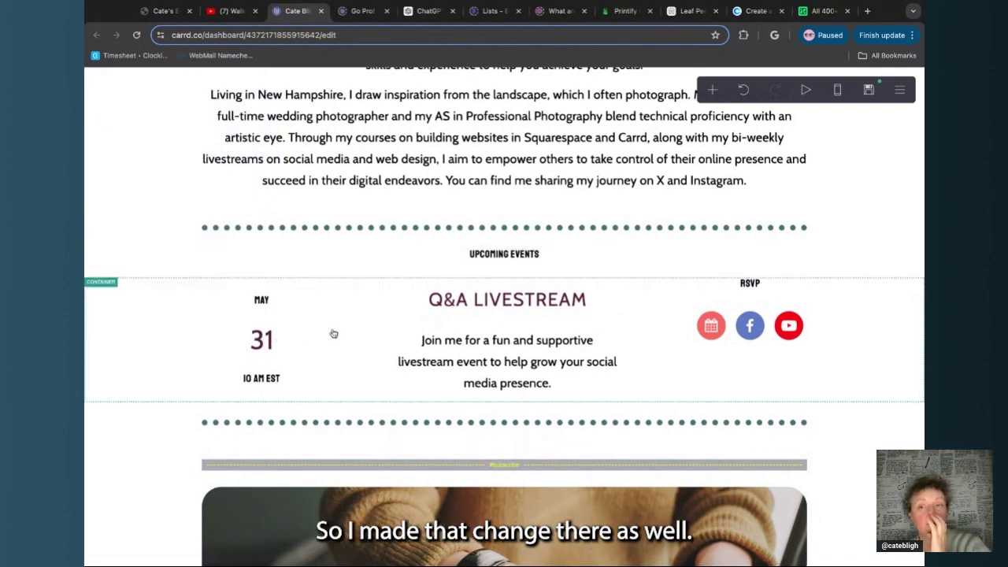
pyautogui.scroll(-8, 334, 334)
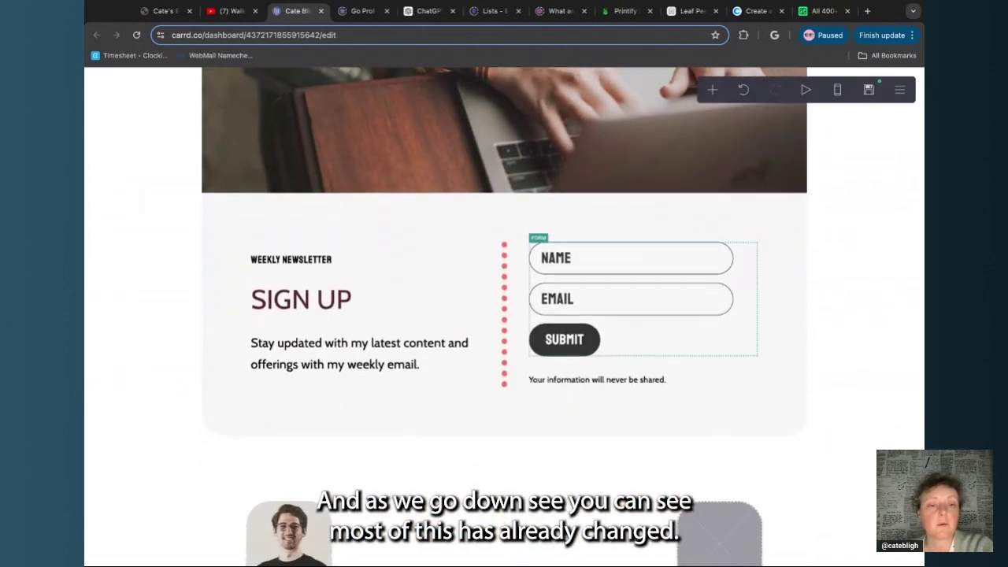
# Give the newsletter container a peach #FEDFAF background and a wine #572333 border
pyautogui.click(462, 260)
pyautogui.click(476, 242)
pyautogui.scroll(-10, 152, 394)
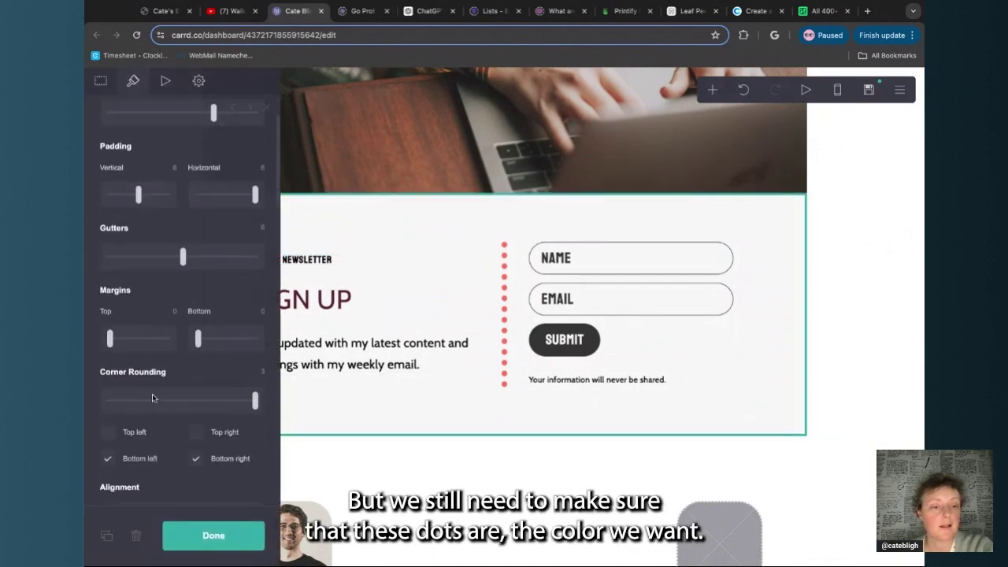
pyautogui.click(154, 420)
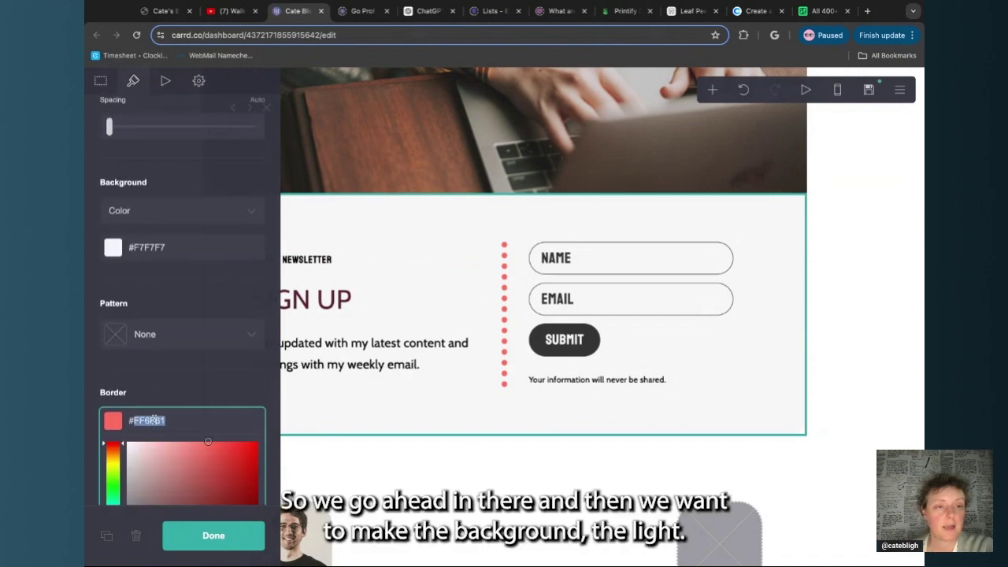
pyautogui.hotkey('ctrl', 'v')
pyautogui.click(227, 279)
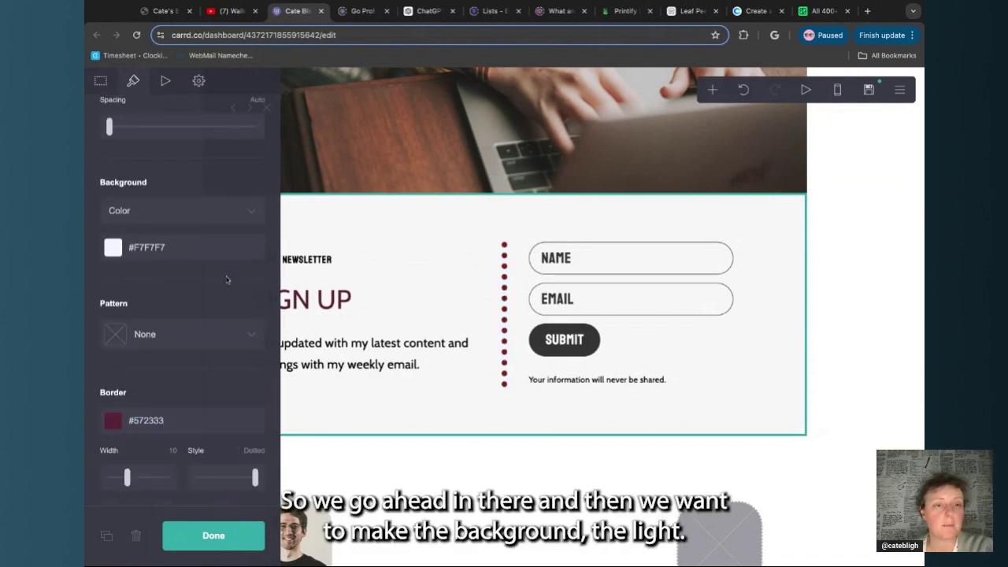
pyautogui.click(753, 11)
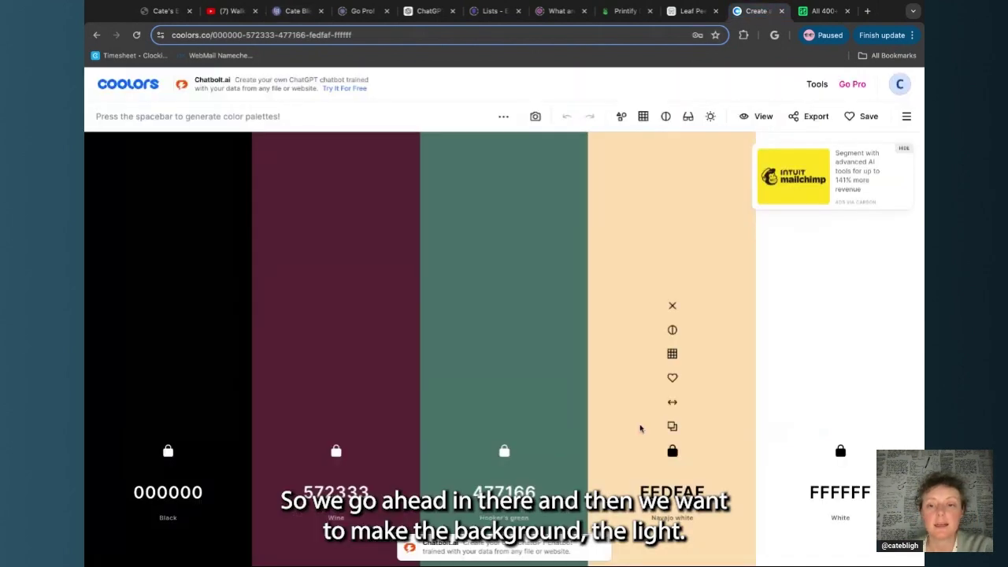
pyautogui.click(298, 11)
pyautogui.click(185, 248)
pyautogui.write('FEDFAF')
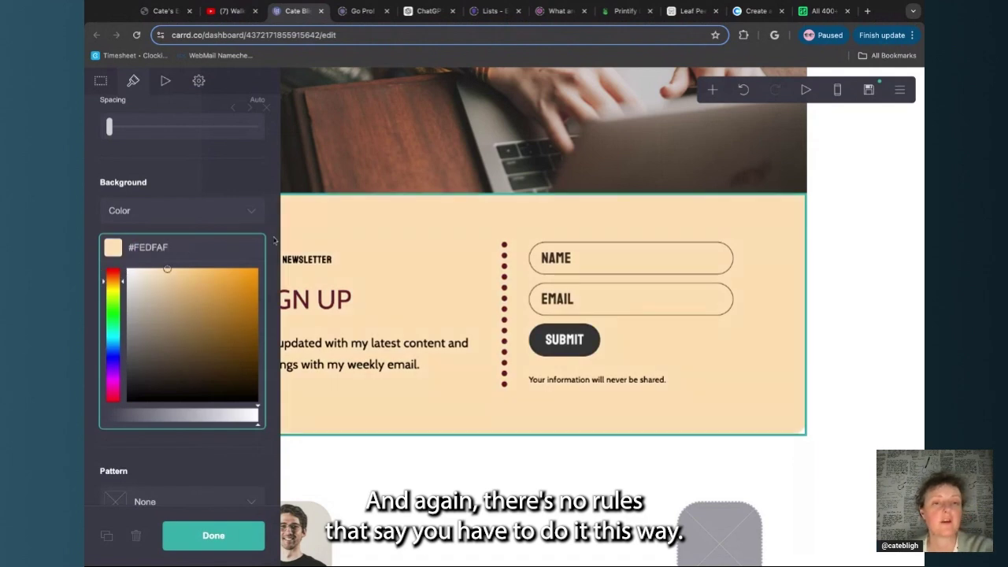
pyautogui.click(274, 240)
pyautogui.click(233, 536)
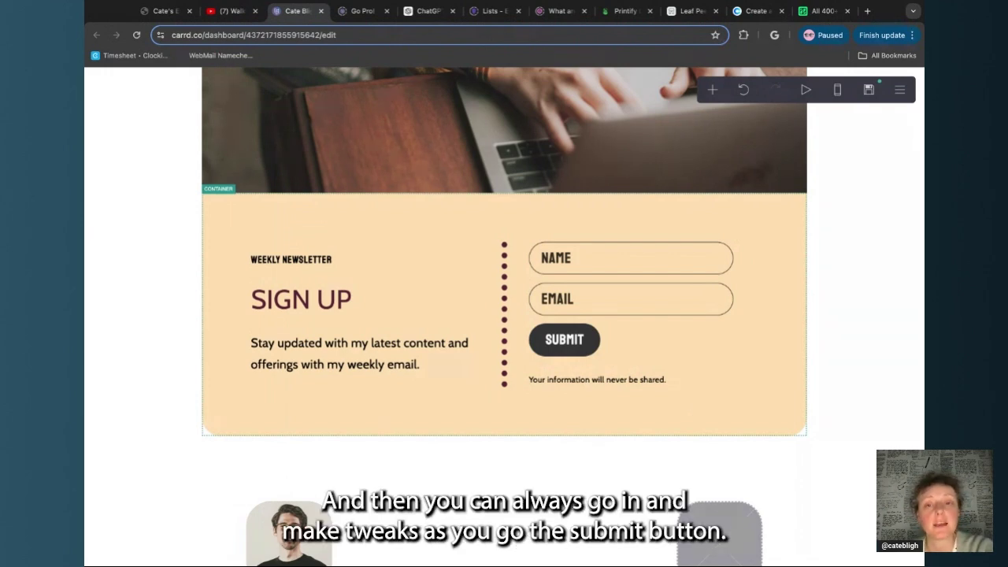
# Make the sign-up form's Submit button background wine #572333
pyautogui.click(634, 342)
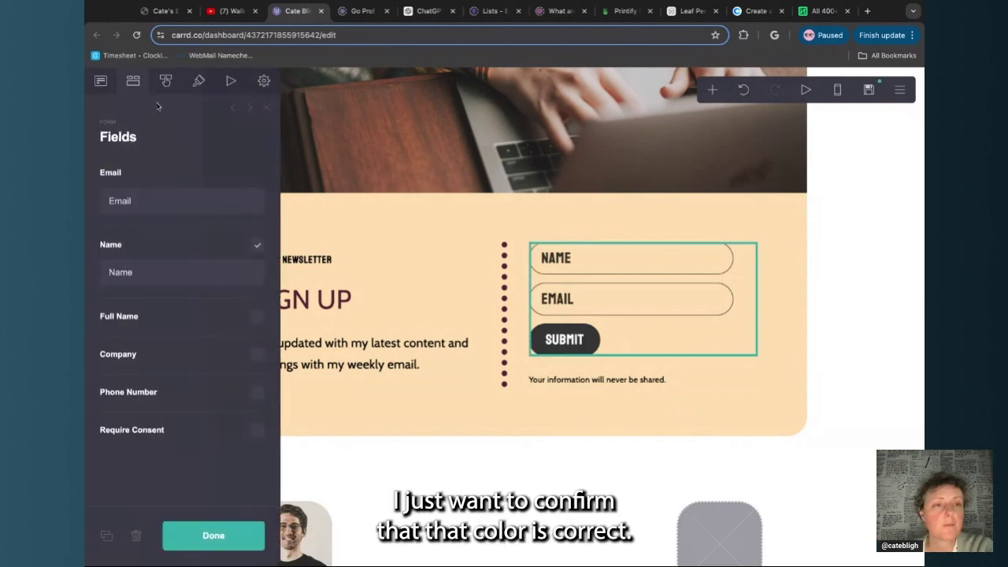
pyautogui.click(165, 81)
pyautogui.click(199, 82)
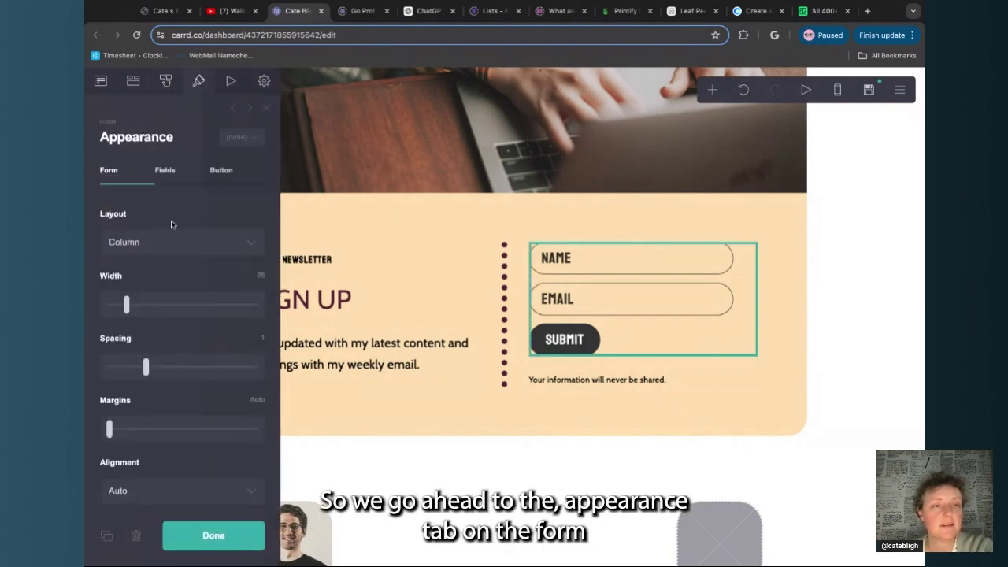
pyautogui.scroll(-3, 172, 224)
pyautogui.scroll(3, 169, 370)
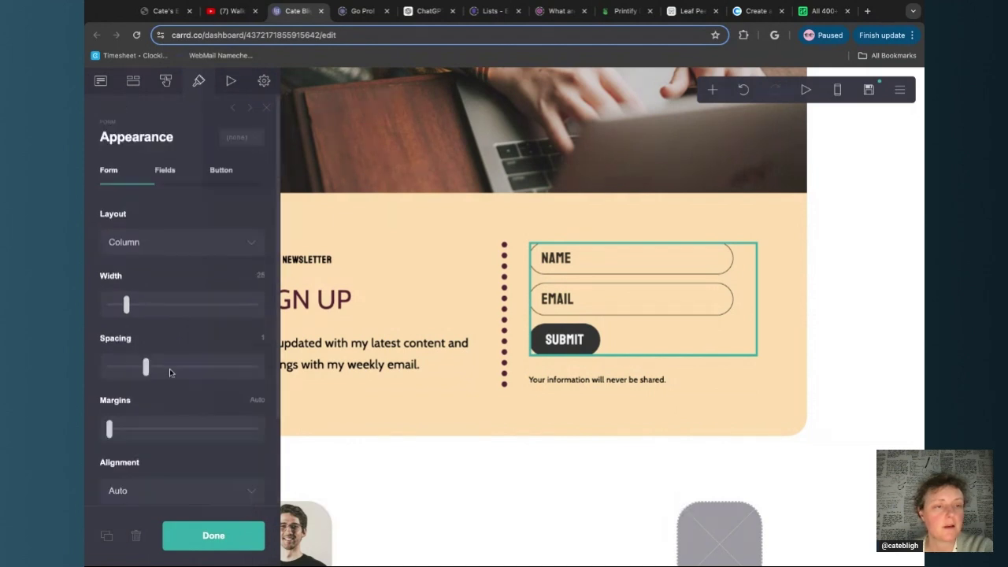
pyautogui.click(228, 175)
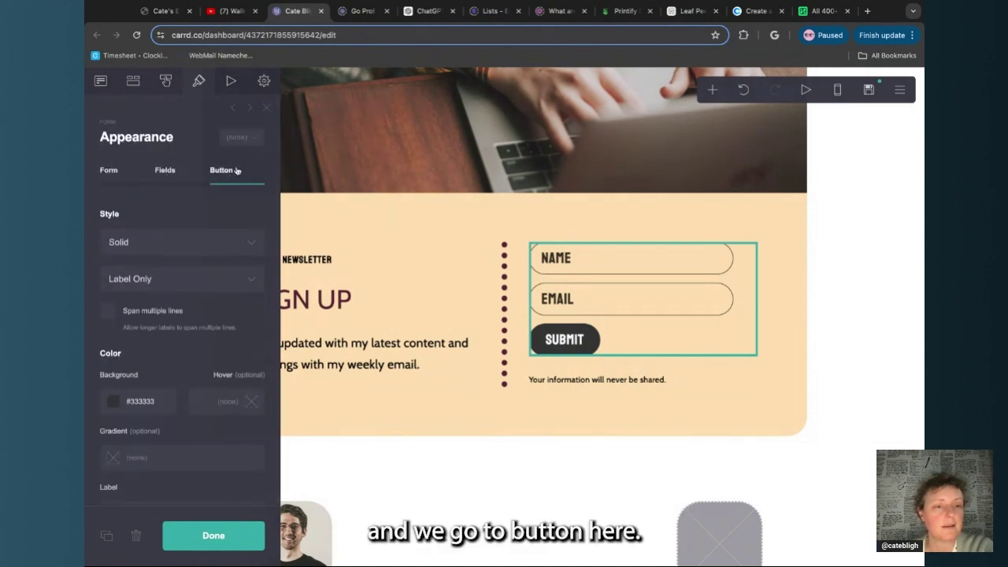
pyautogui.scroll(-2, 189, 263)
pyautogui.click(153, 312)
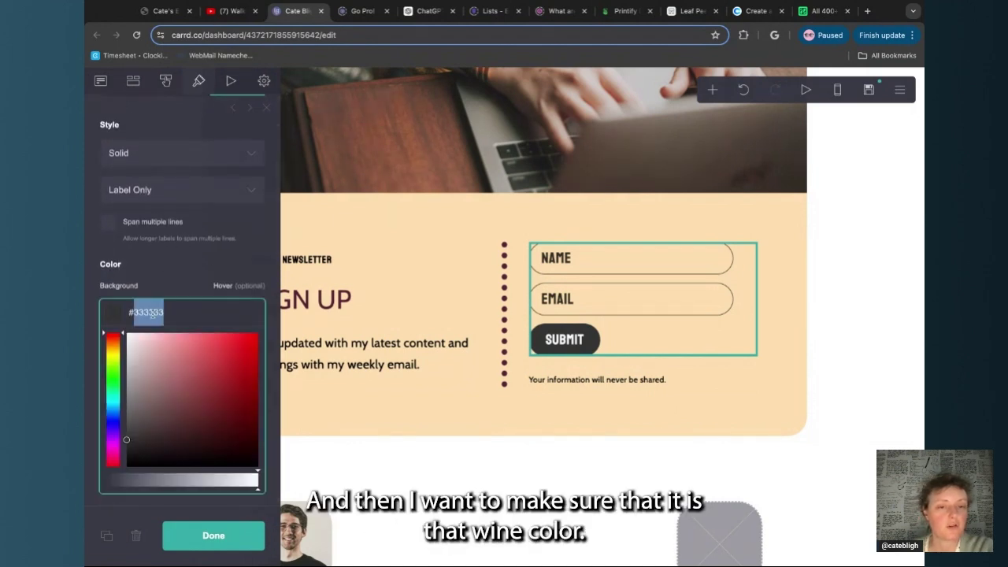
pyautogui.write('FEDFAF')
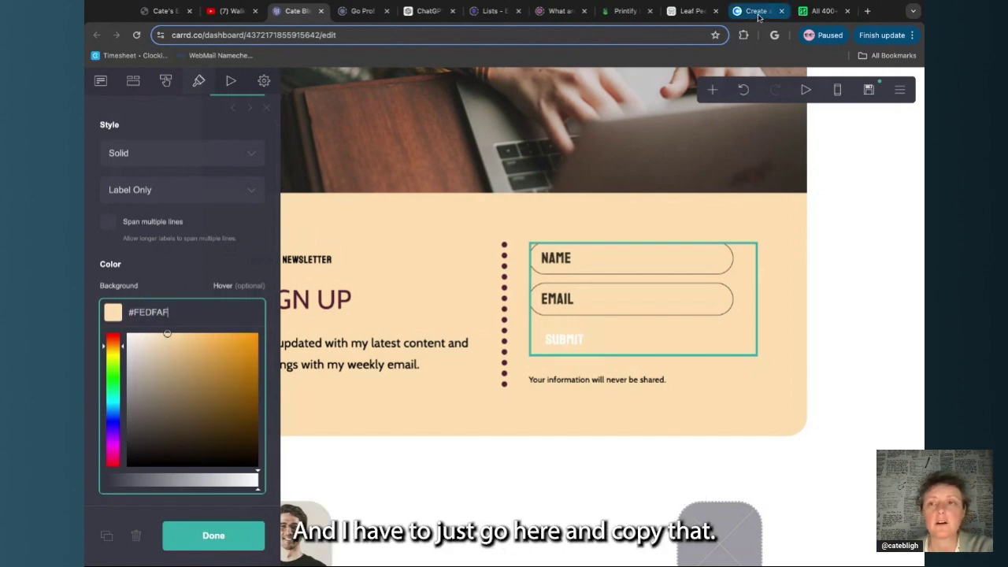
pyautogui.click(756, 10)
pyautogui.click(337, 427)
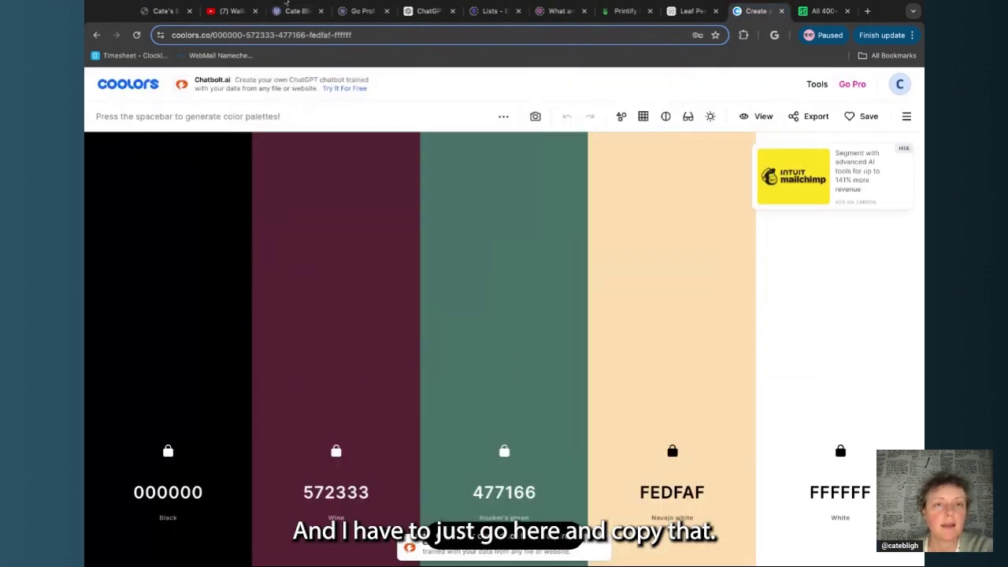
pyautogui.click(299, 12)
pyautogui.hotkey('ctrl', 'v')
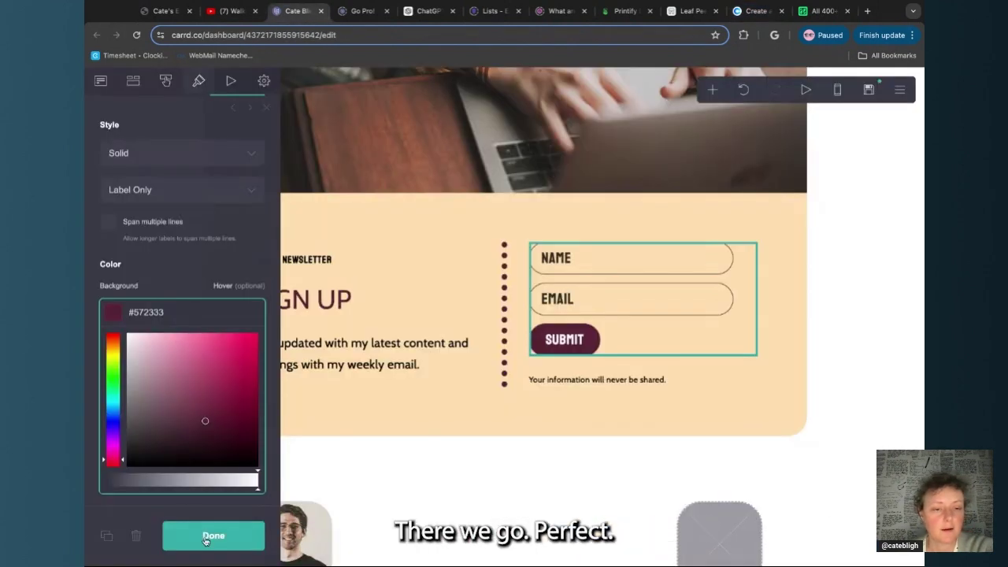
pyautogui.click(209, 537)
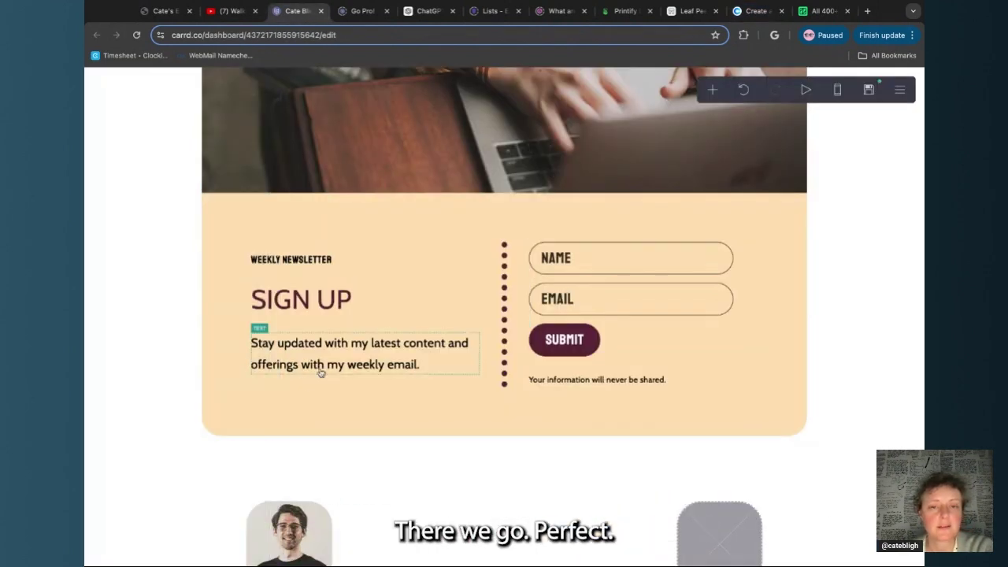
# Change the newsletter container's dotted divider colour to green #477166
pyautogui.click(484, 376)
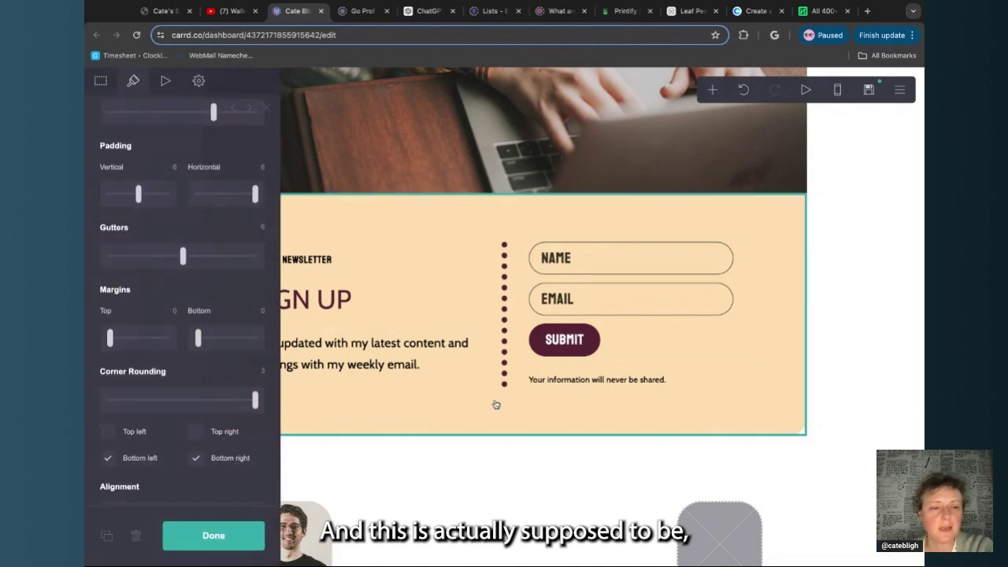
pyautogui.scroll(3, 170, 241)
pyautogui.scroll(-8, 170, 241)
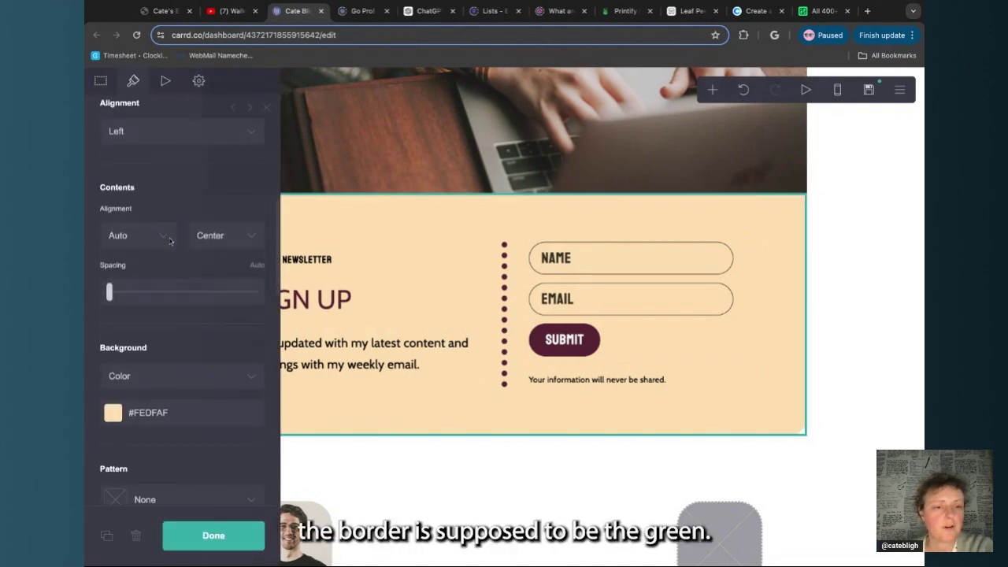
pyautogui.scroll(-5, 170, 241)
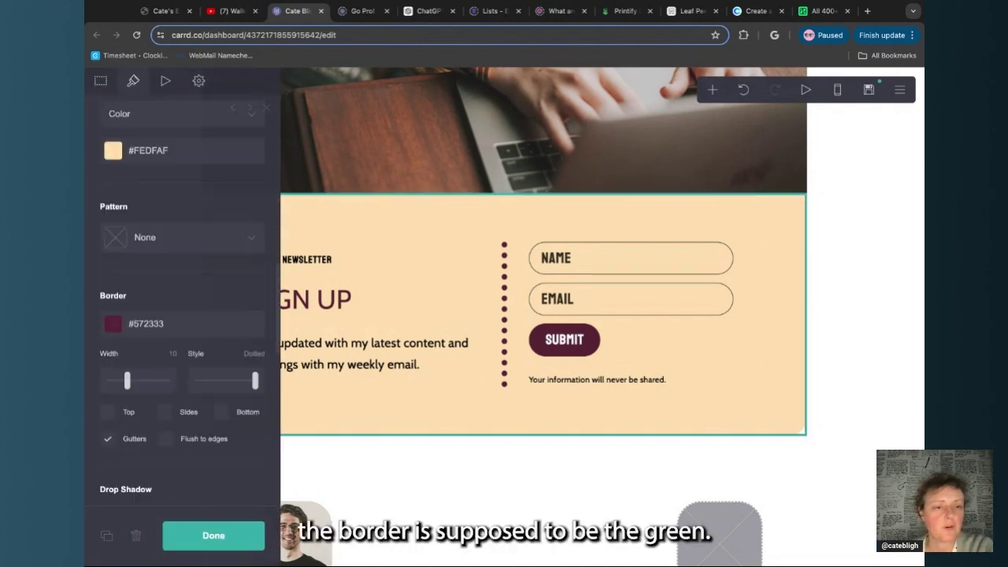
pyautogui.click(755, 11)
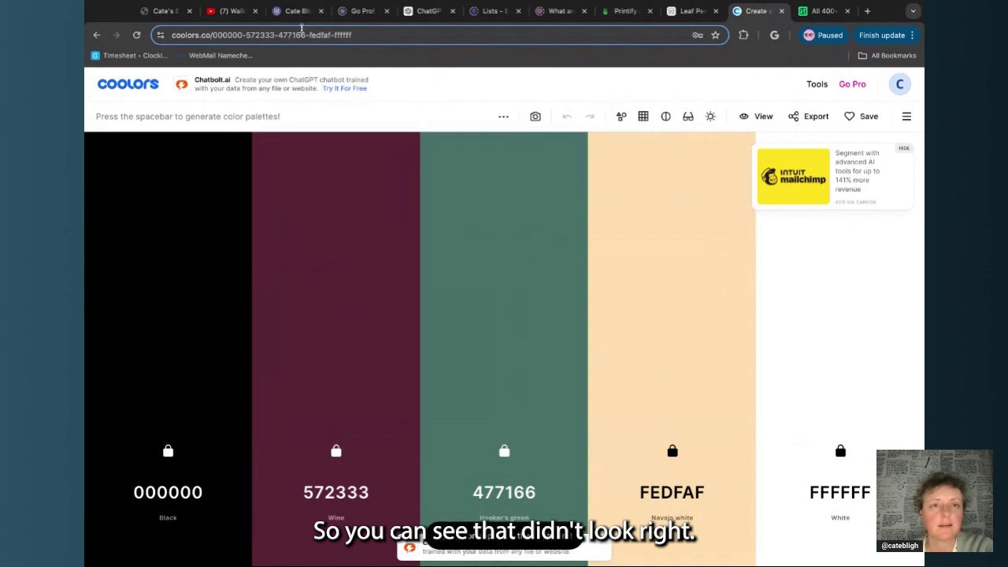
pyautogui.click(299, 11)
pyautogui.click(147, 282)
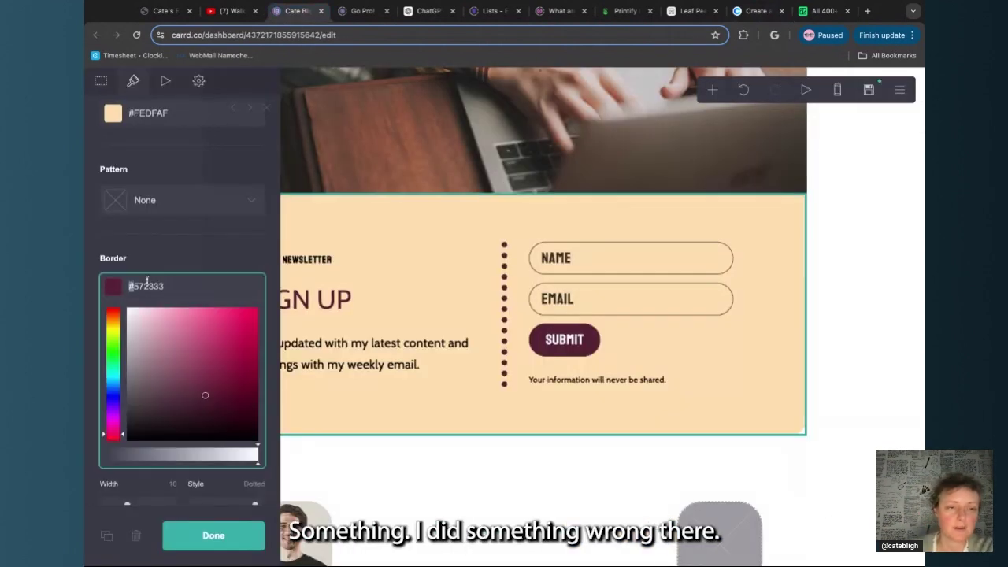
pyautogui.hotkey('ctrl', 'v')
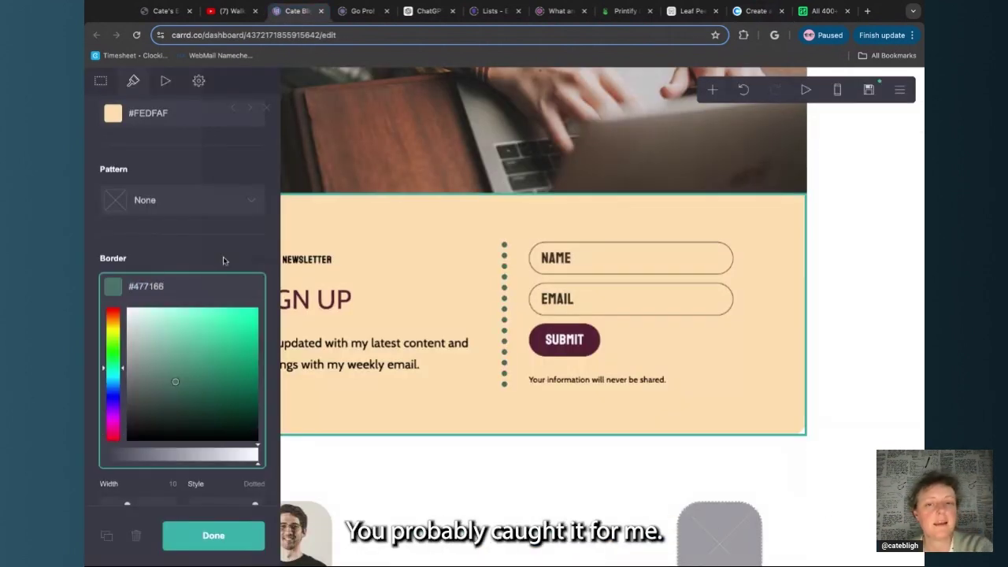
pyautogui.click(223, 261)
pyautogui.click(214, 536)
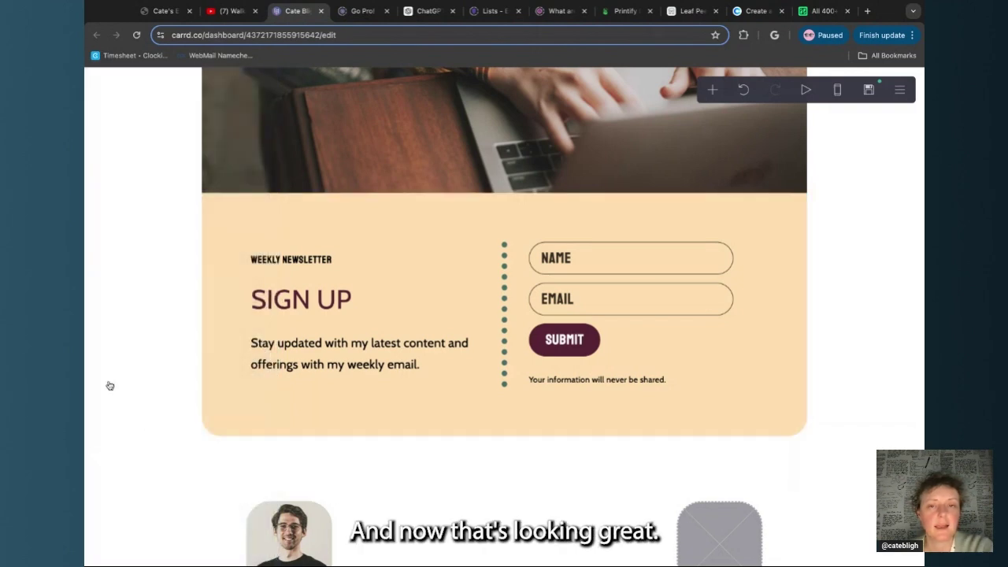
pyautogui.scroll(2, 130, 360)
pyautogui.scroll(-3, 133, 360)
pyautogui.scroll(-5, 131, 360)
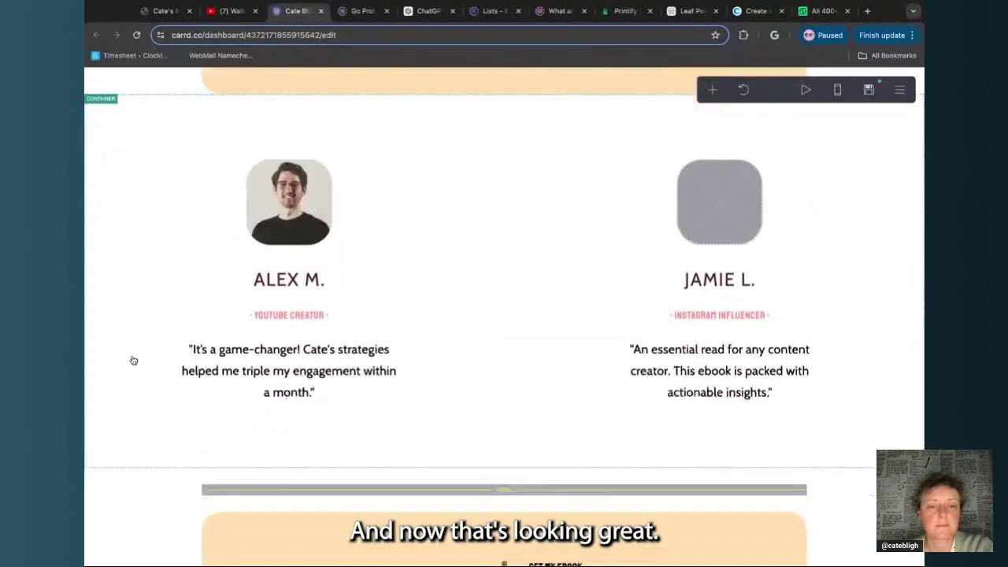
# Colour the YOUTUBE CREATOR testimonial overline green #477166
pyautogui.click(365, 297)
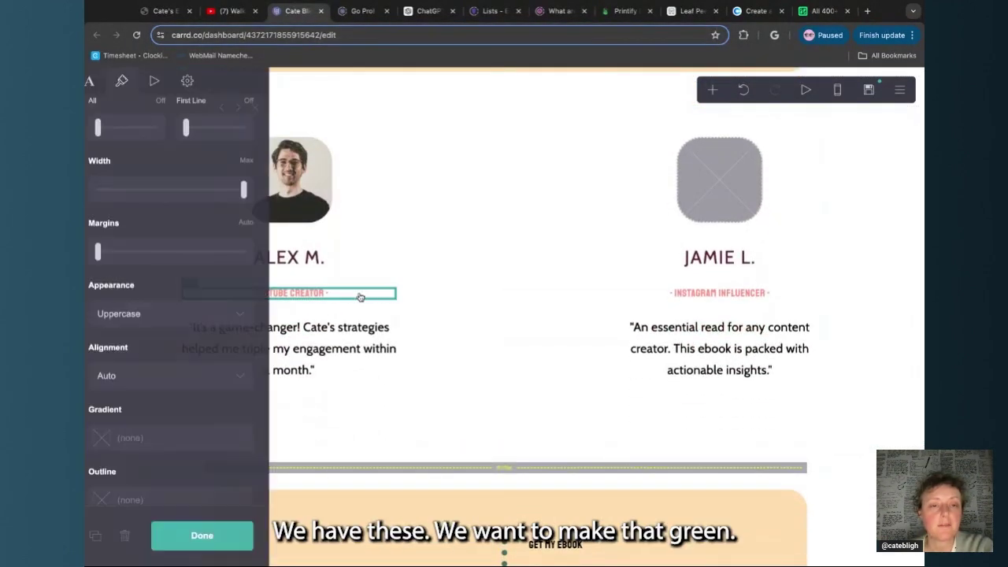
pyautogui.scroll(-2, 193, 326)
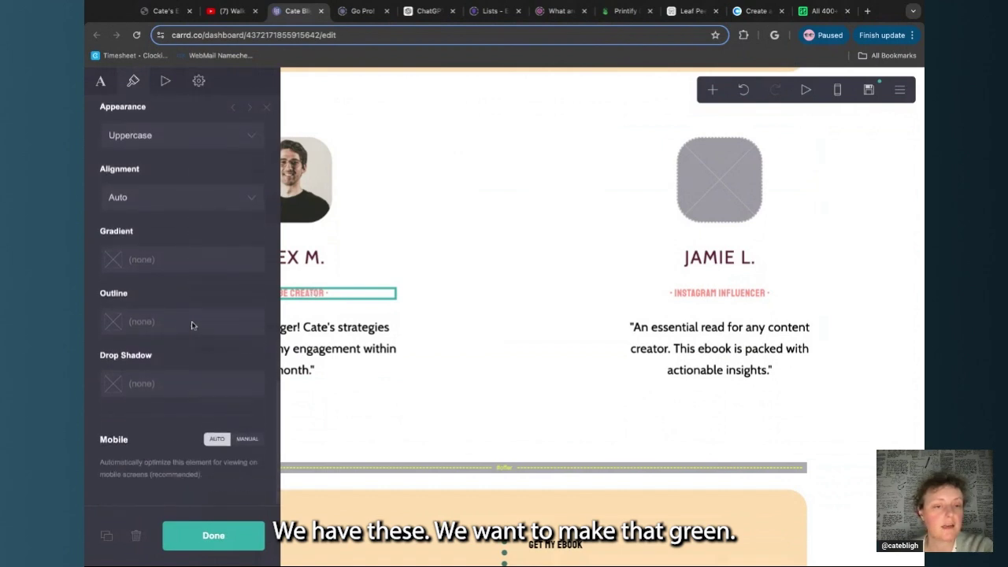
pyautogui.scroll(10, 194, 325)
pyautogui.scroll(-5, 194, 315)
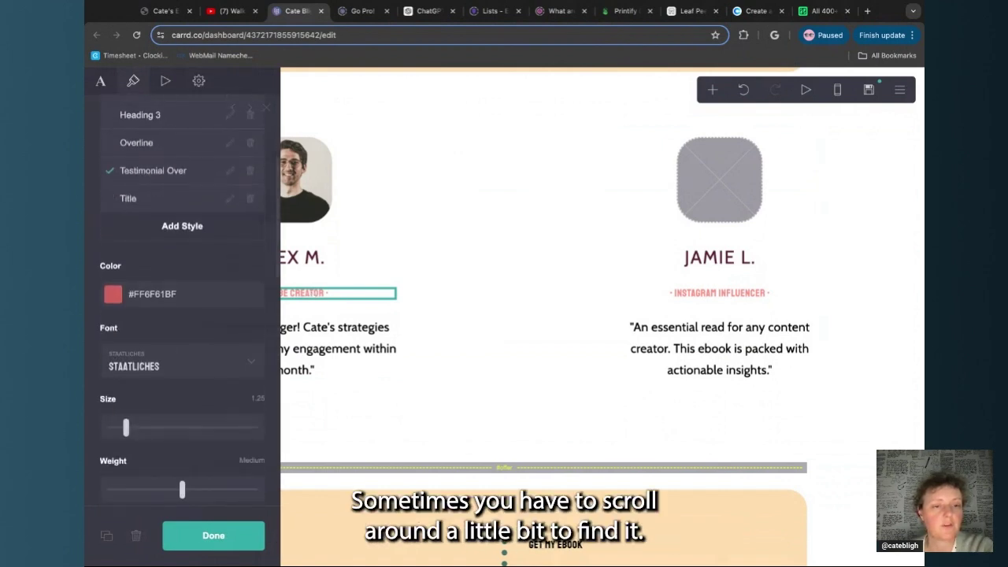
pyautogui.click(193, 291)
pyautogui.write('477166')
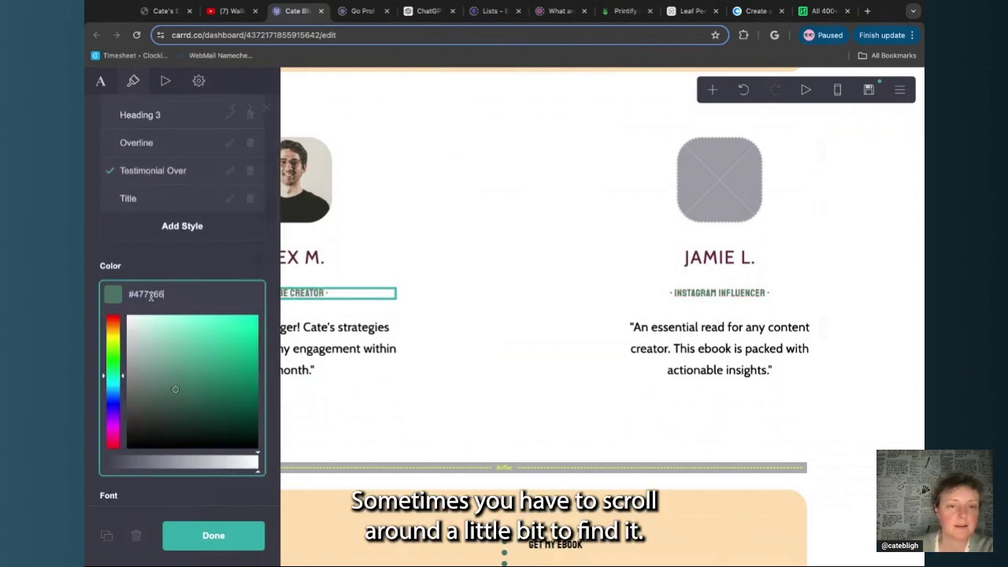
pyautogui.click(213, 536)
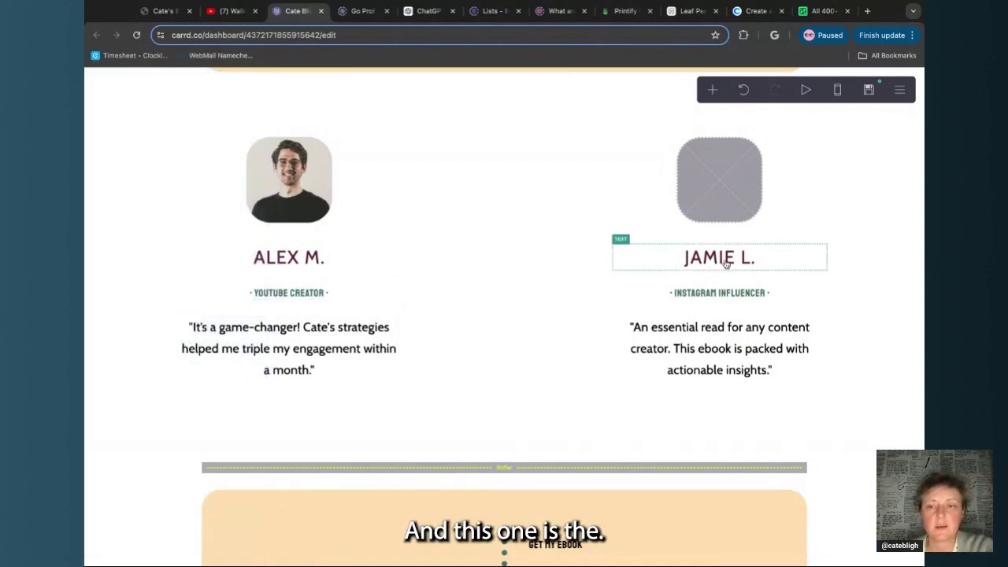
# Underline the hoodie caption's Gumroad and Printify Pop-Up links in green #477166
pyautogui.scroll(-5, 452, 414)
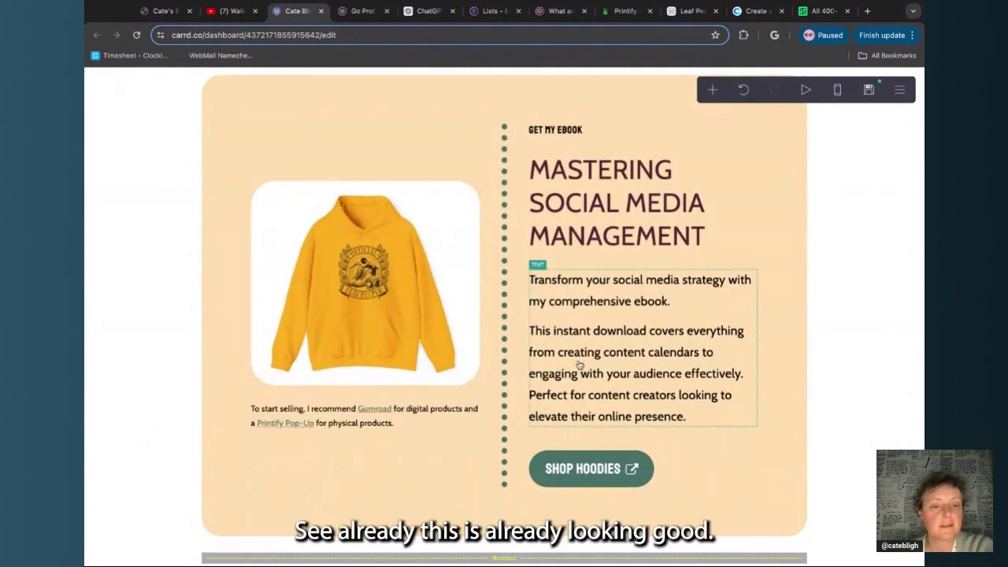
pyautogui.click(390, 419)
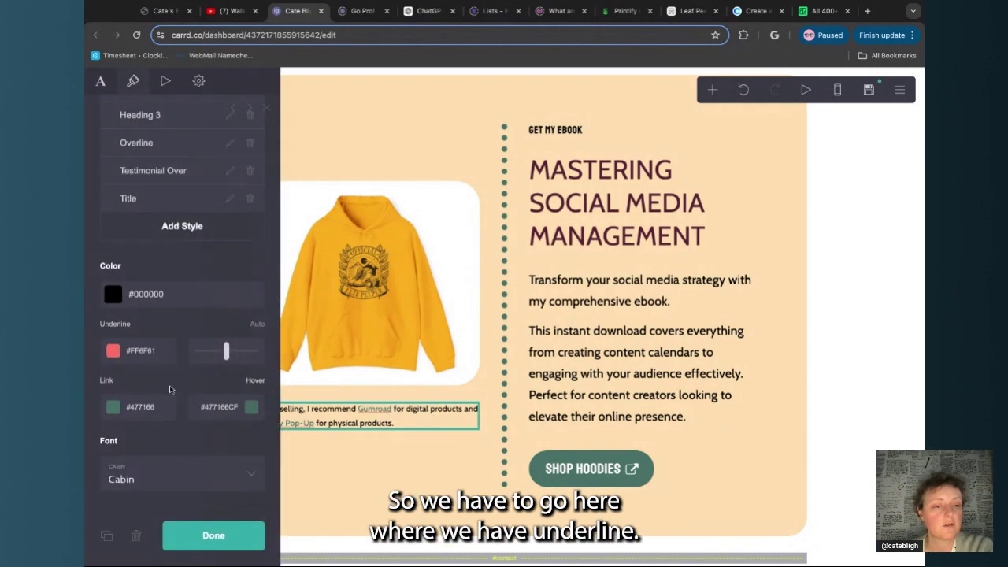
pyautogui.scroll(-1, 169, 390)
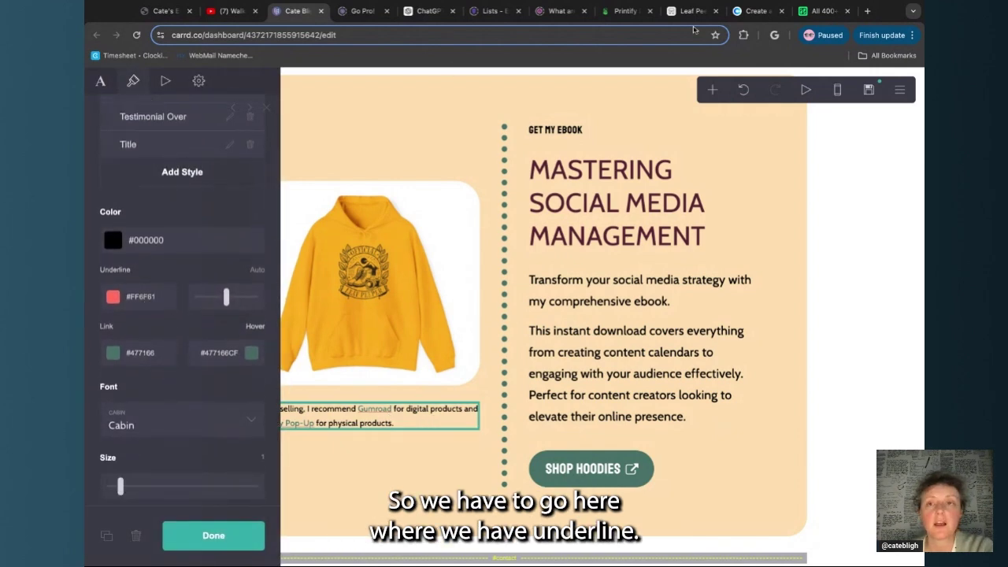
pyautogui.click(756, 13)
pyautogui.click(506, 429)
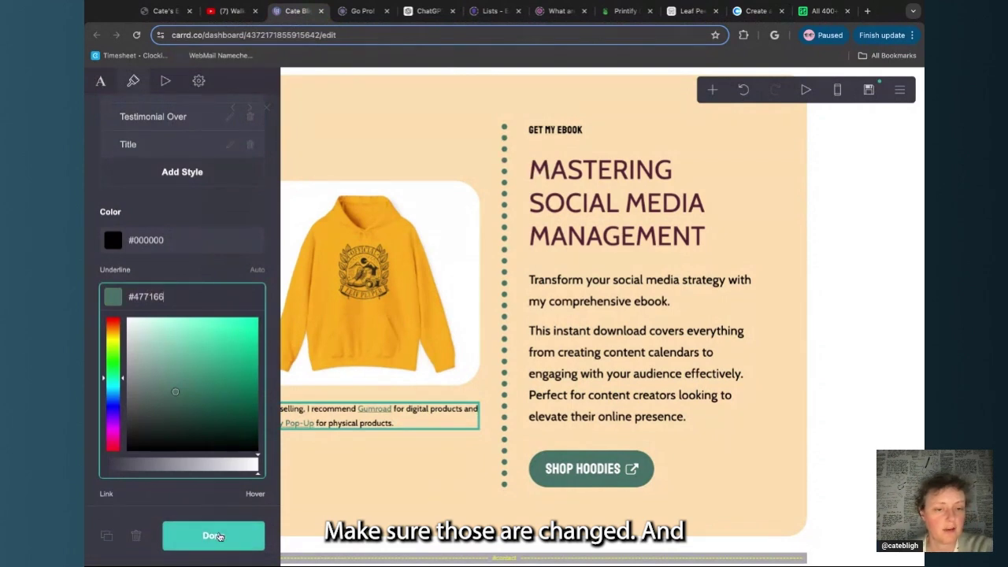
pyautogui.click(212, 535)
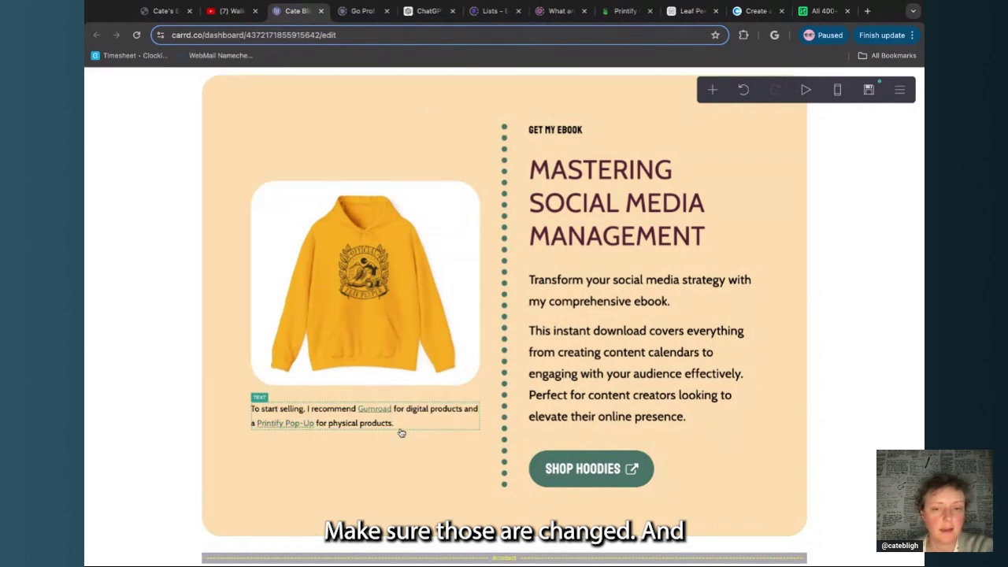
pyautogui.scroll(-7, 494, 456)
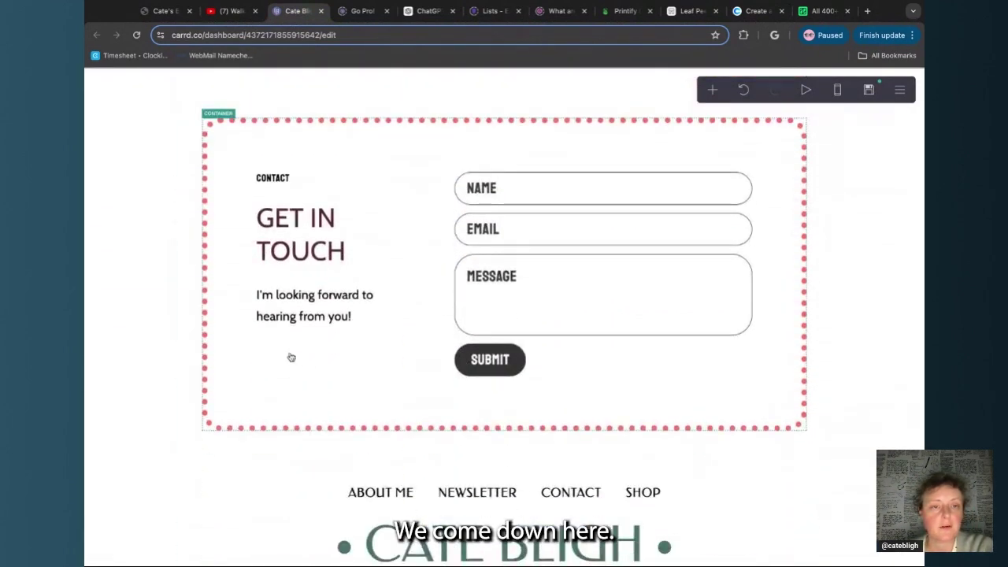
# Give the contact box a green dotted border and a wine #572333 Submit button
pyautogui.click(316, 396)
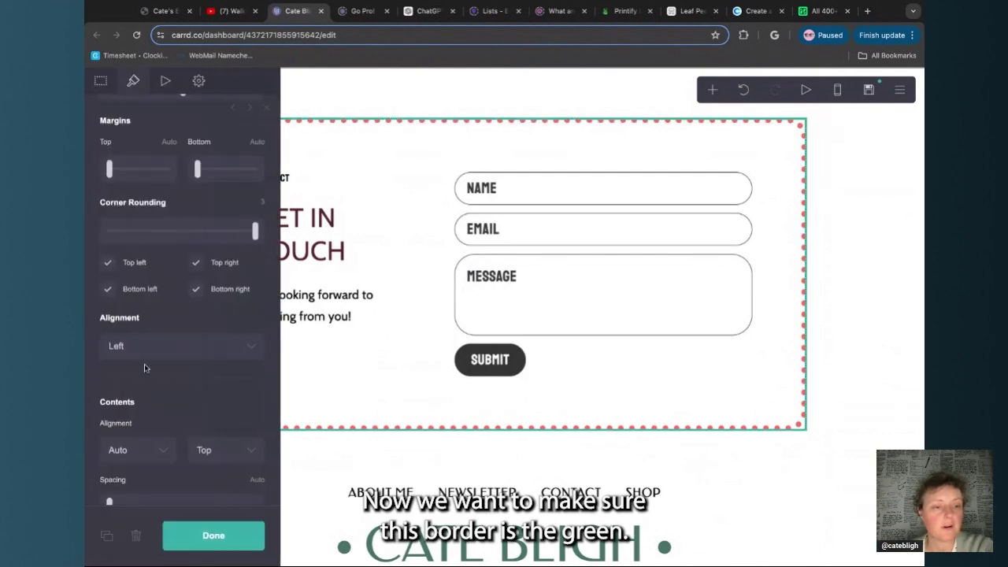
pyautogui.scroll(-5, 145, 364)
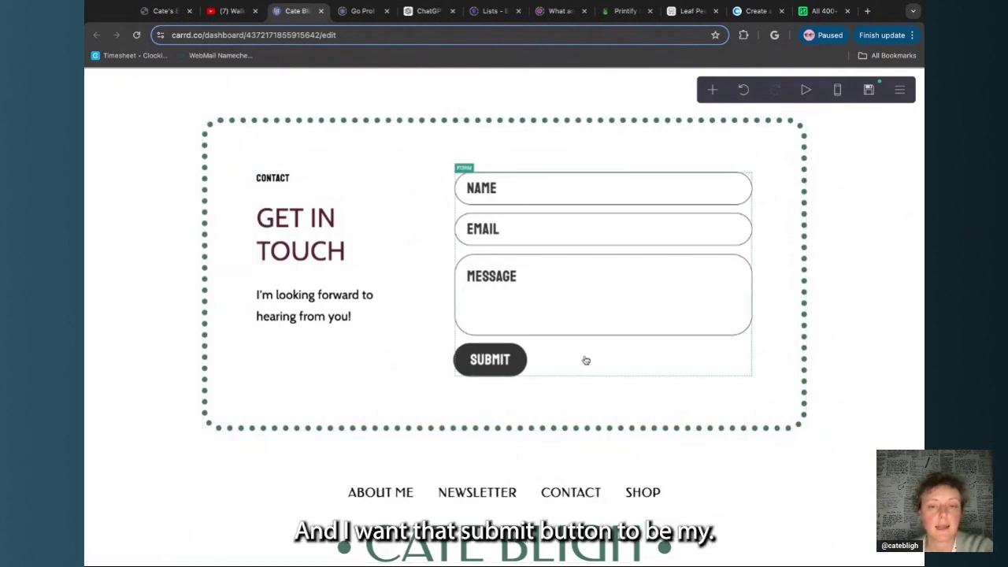
pyautogui.click(568, 356)
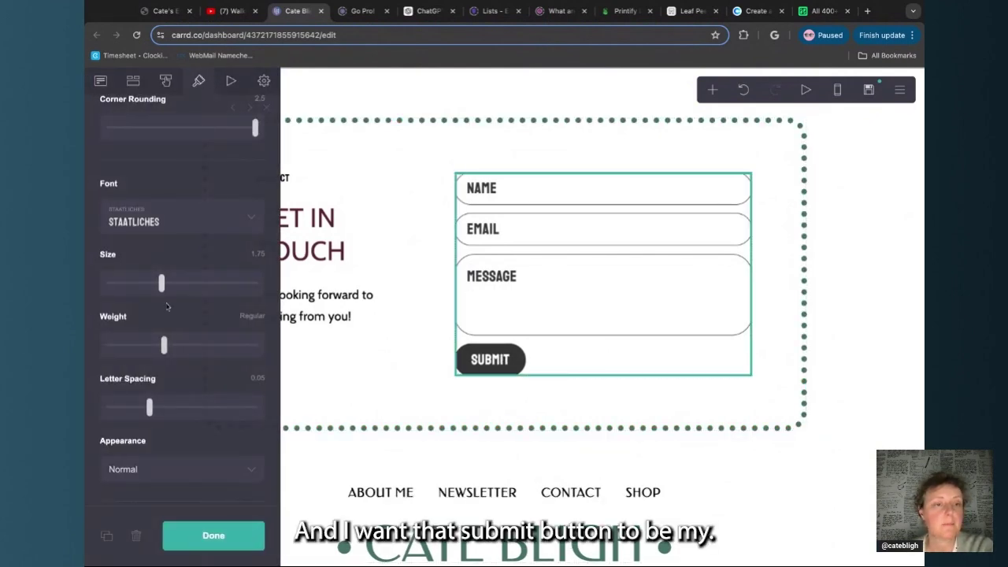
pyautogui.scroll(-3, 167, 306)
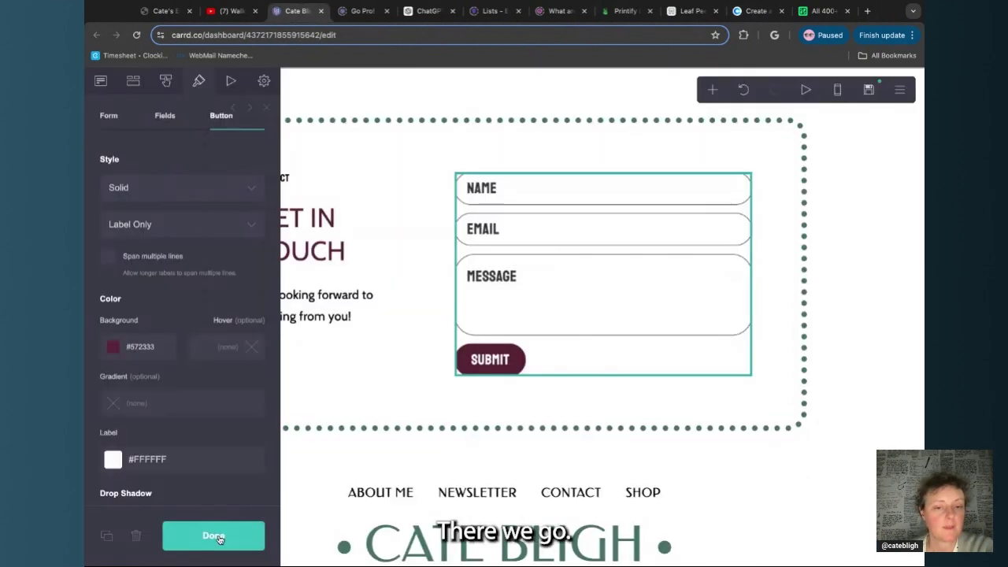
pyautogui.click(214, 536)
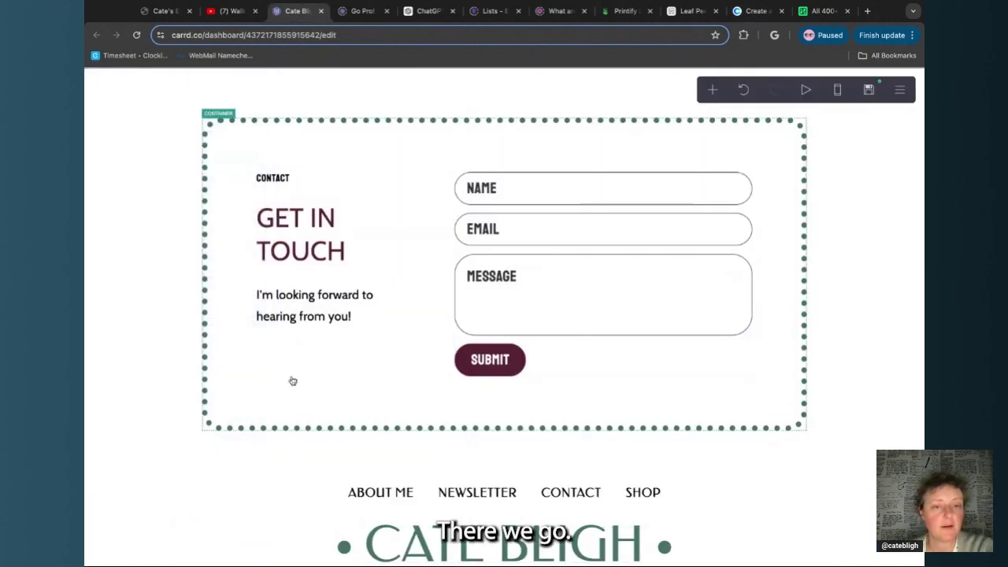
pyautogui.scroll(-2, 292, 382)
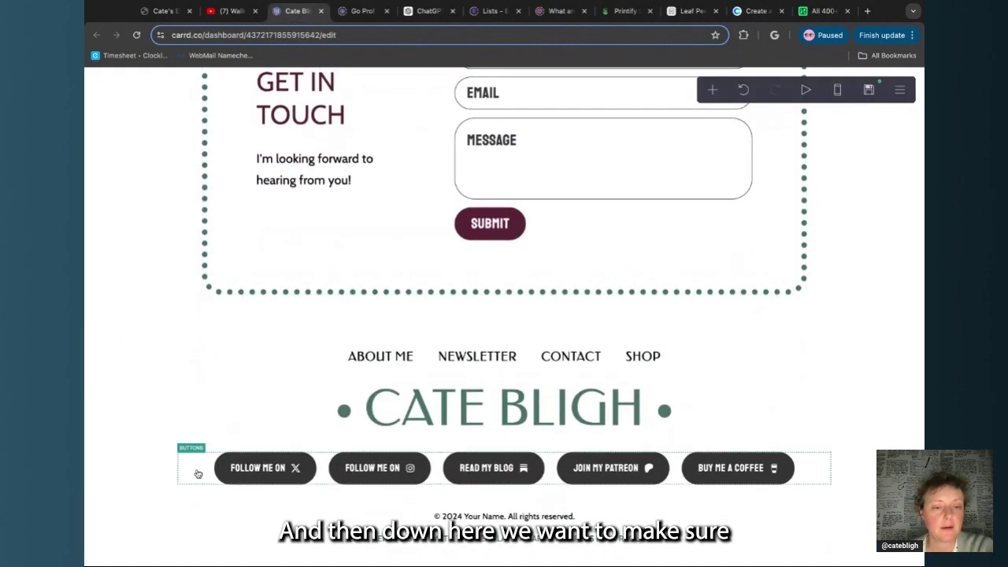
# Set the footer buttons' background to wine #572333
pyautogui.click(197, 473)
pyautogui.click(146, 305)
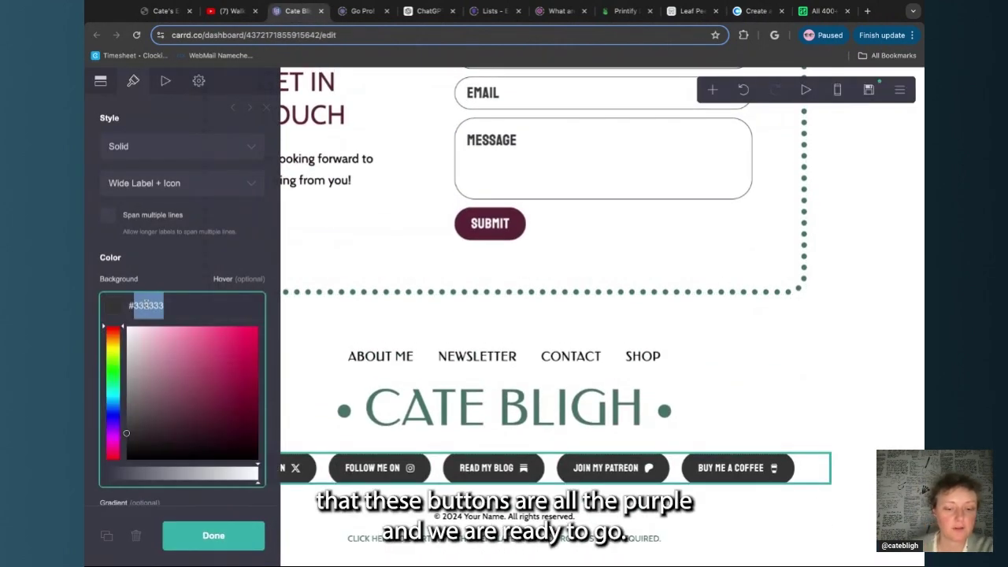
pyautogui.click(214, 534)
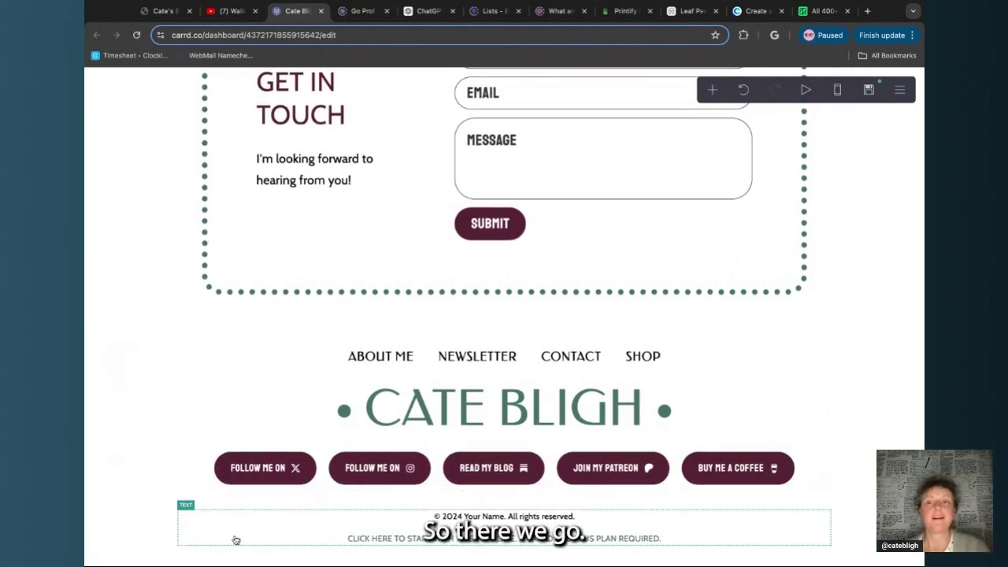
pyautogui.scroll(15, 236, 540)
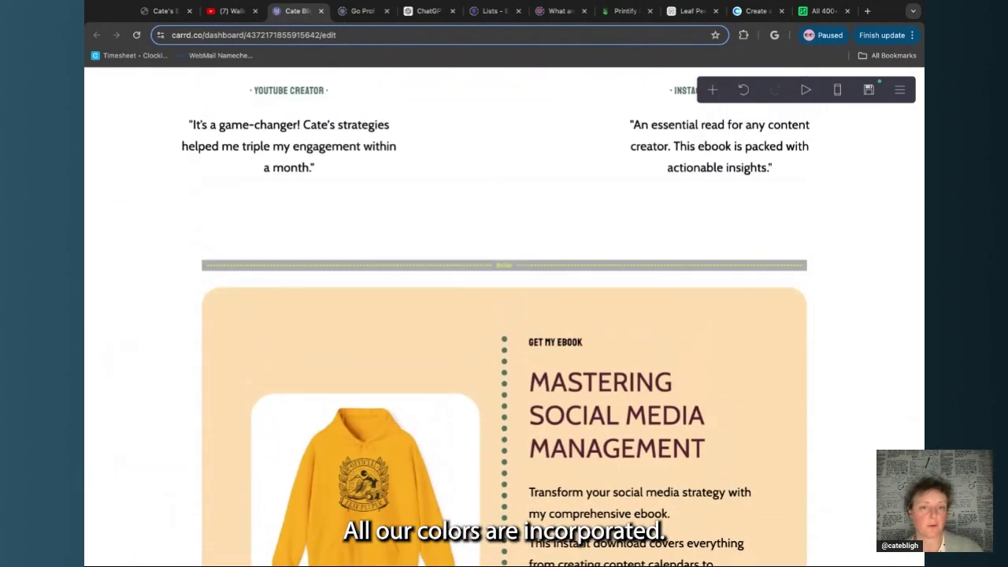
pyautogui.scroll(15, 504, 315)
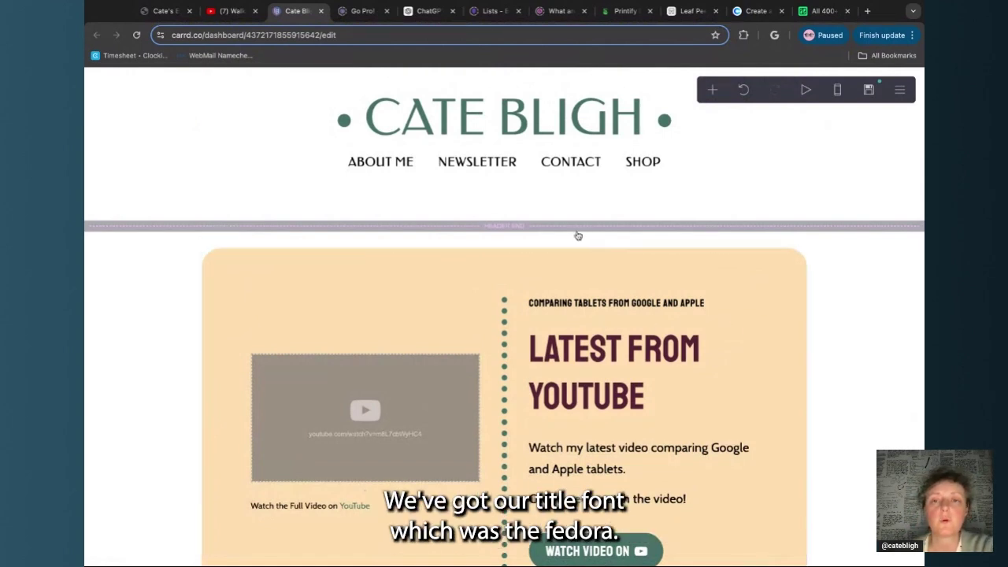
# Set the Latest From YouTube heading font to Federo
pyautogui.click(629, 379)
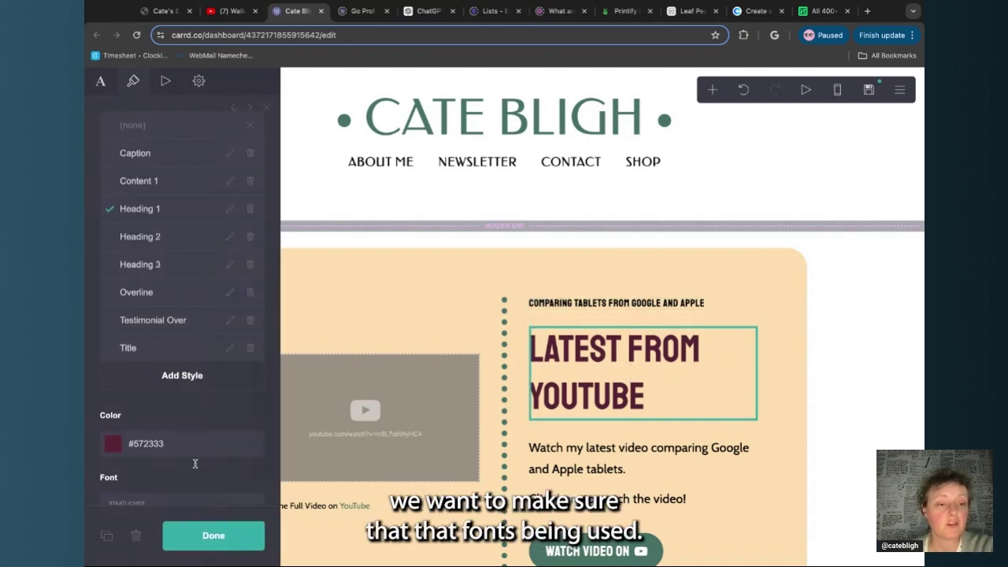
pyautogui.scroll(-3, 196, 464)
pyautogui.click(221, 300)
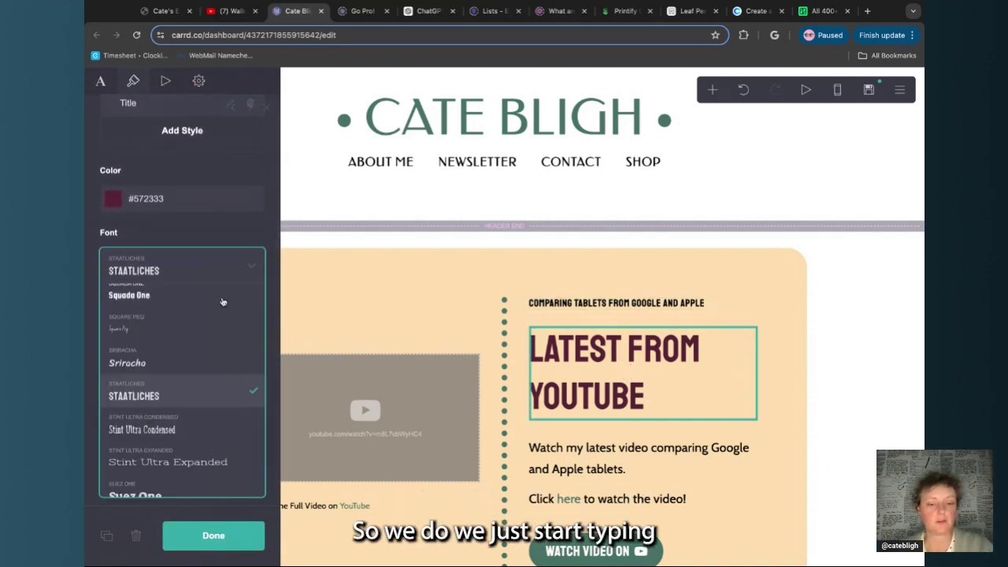
pyautogui.write('f')
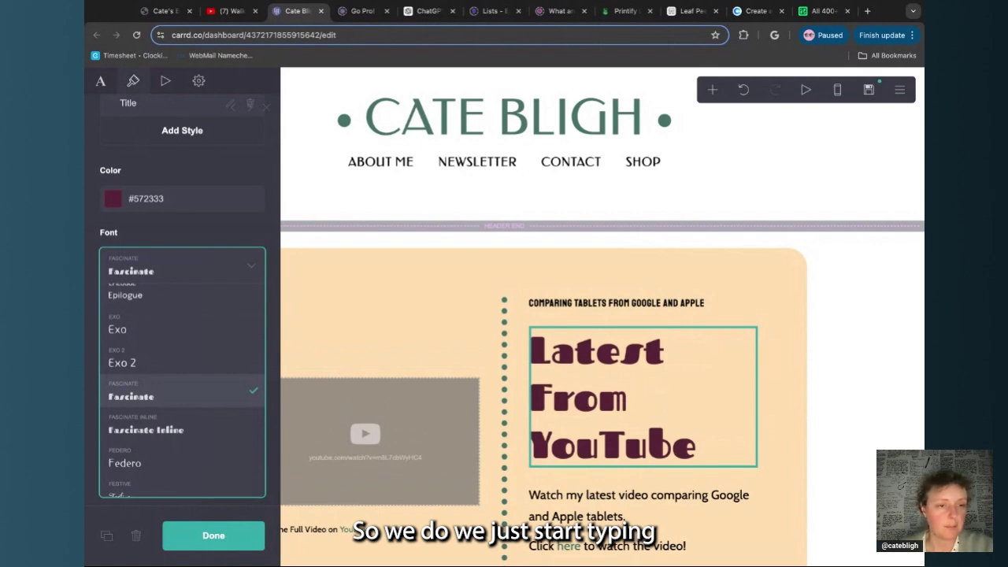
pyautogui.click(157, 464)
# Set the Comparing Tablets overline to Federo at size 1
pyautogui.click(633, 305)
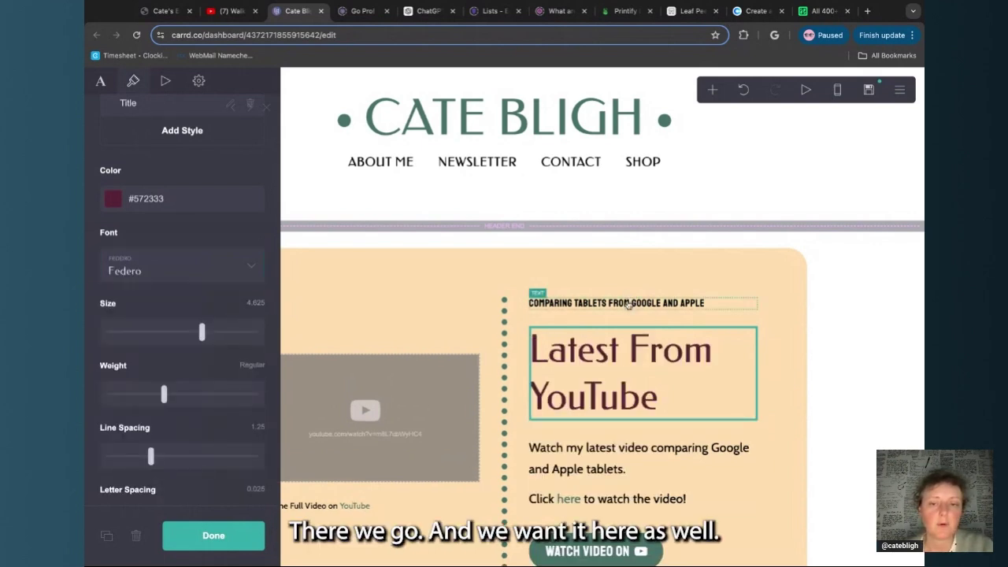
pyautogui.click(616, 314)
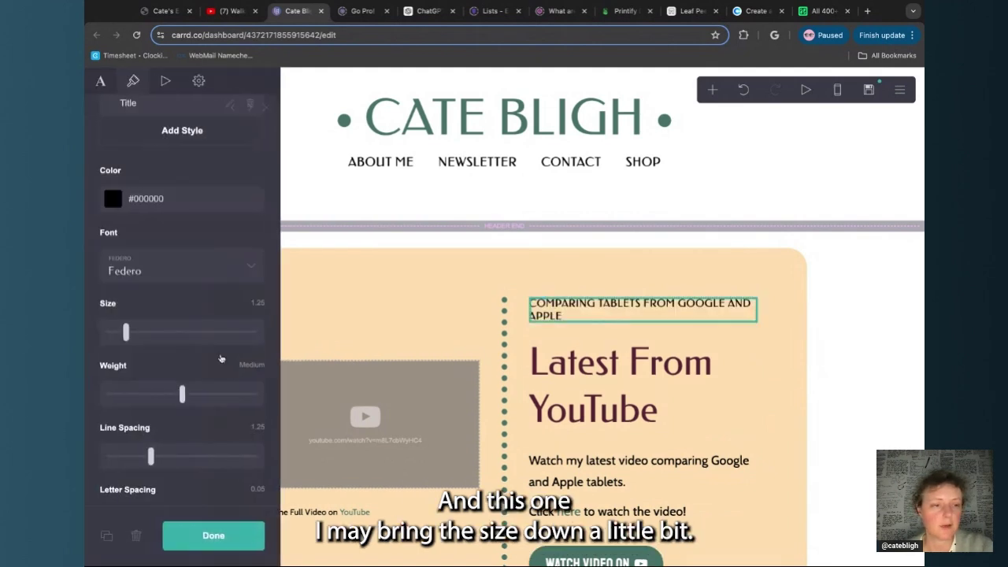
pyautogui.moveTo(126, 336); pyautogui.dragTo(119, 336)
# Make the Latest From YouTube heading uppercase and reduce its size to 4
pyautogui.click(572, 411)
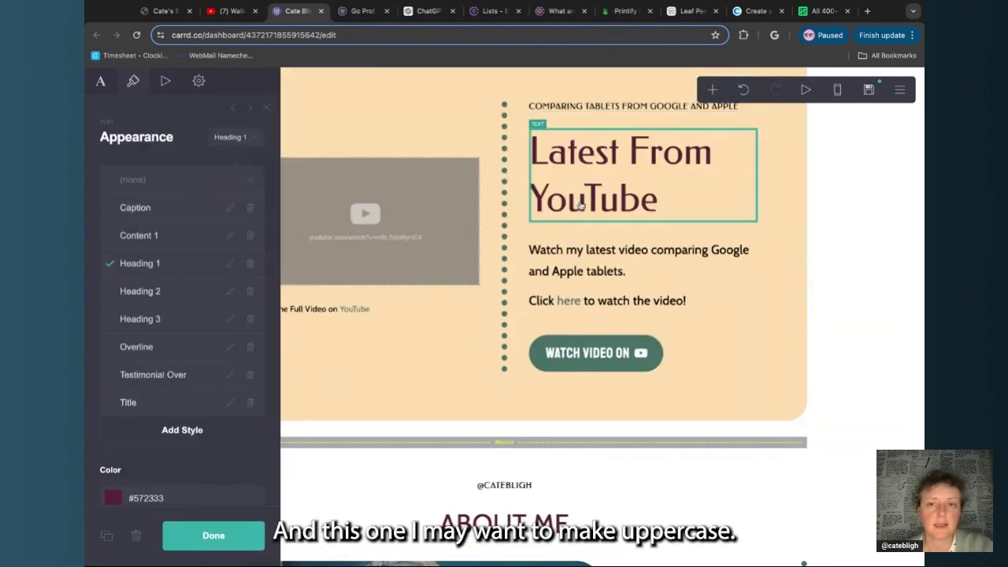
pyautogui.scroll(-5, 202, 404)
pyautogui.scroll(-6, 202, 404)
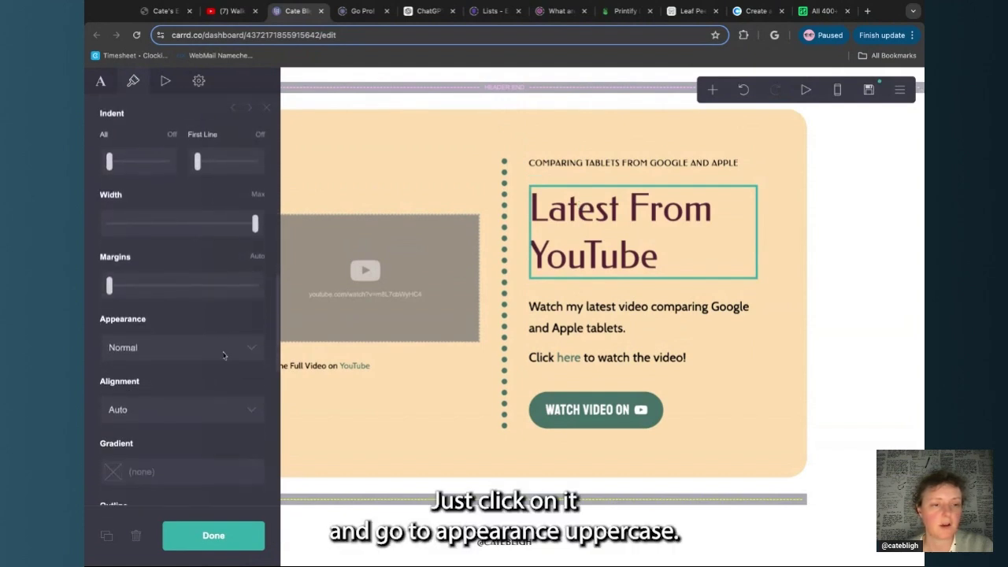
pyautogui.click(223, 383)
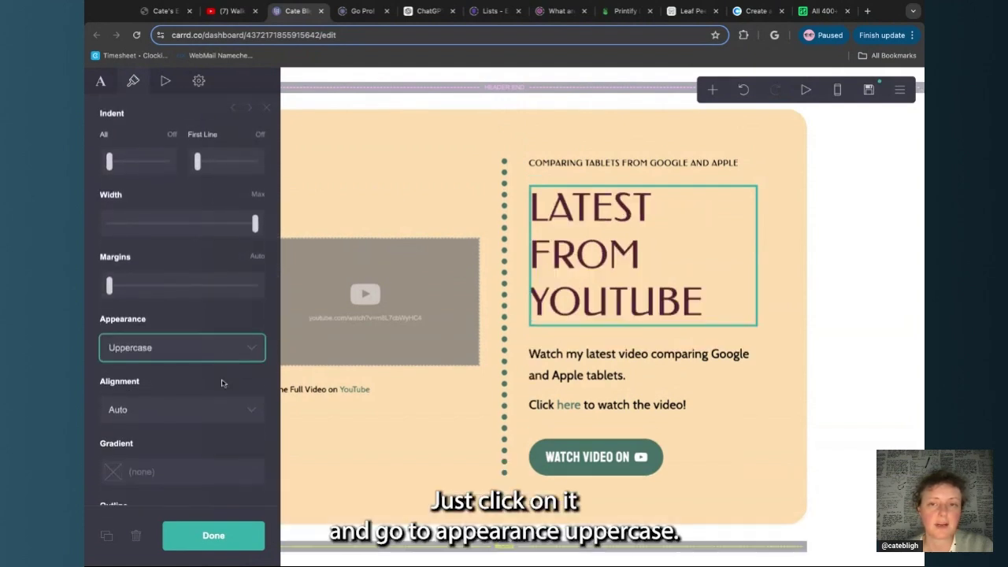
pyautogui.scroll(3, 225, 323)
pyautogui.scroll(5, 224, 323)
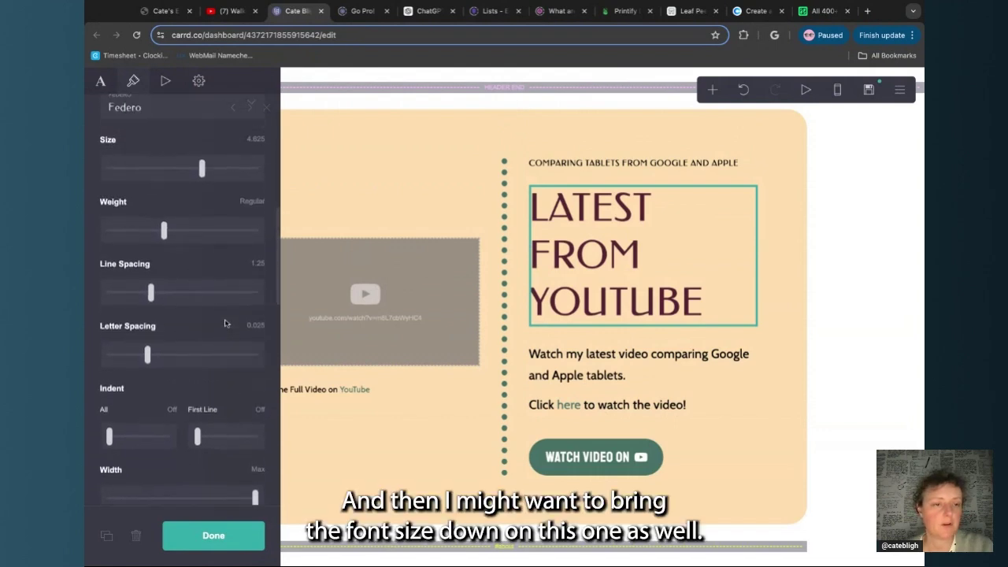
pyautogui.moveTo(204, 300); pyautogui.dragTo(188, 299)
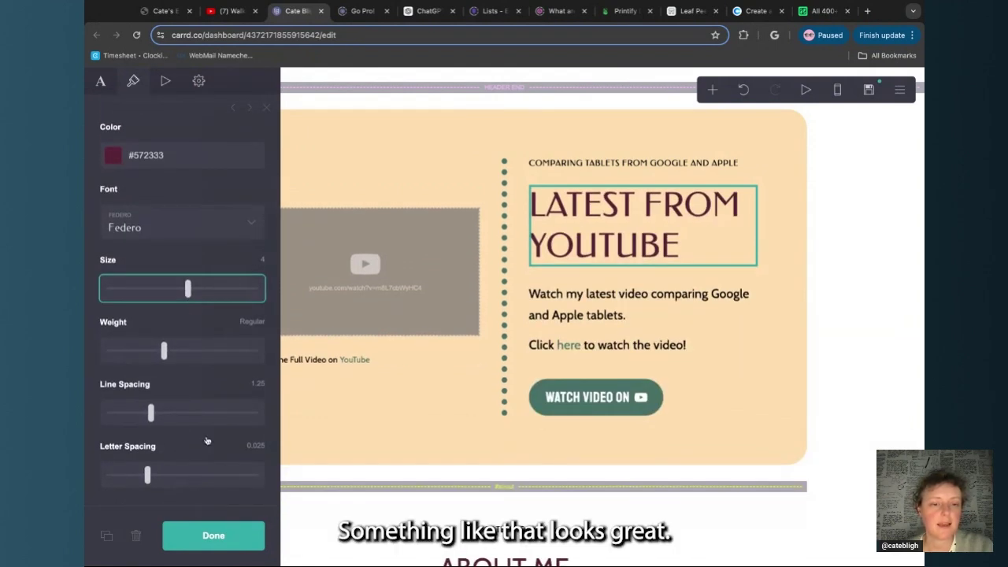
pyautogui.click(241, 543)
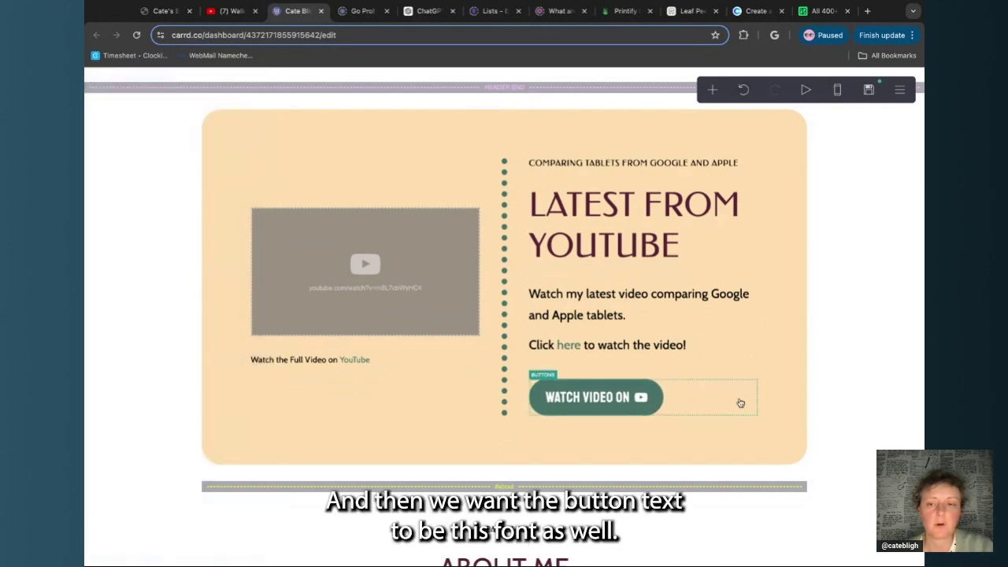
# Style the Watch Video On button label in uppercase Federo, shrunk to size 1.5
pyautogui.click(710, 404)
pyautogui.scroll(5, 114, 310)
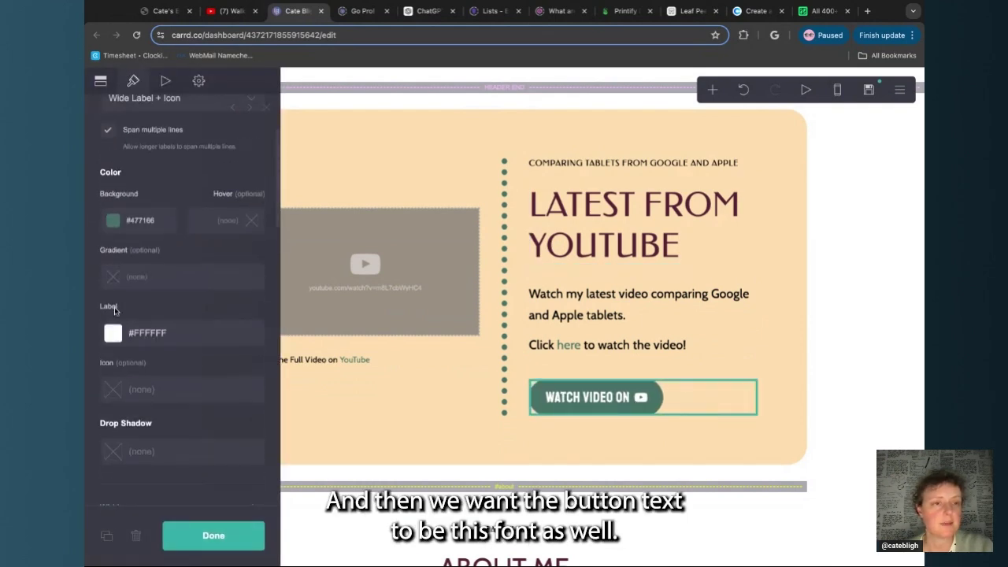
pyautogui.scroll(2, 114, 311)
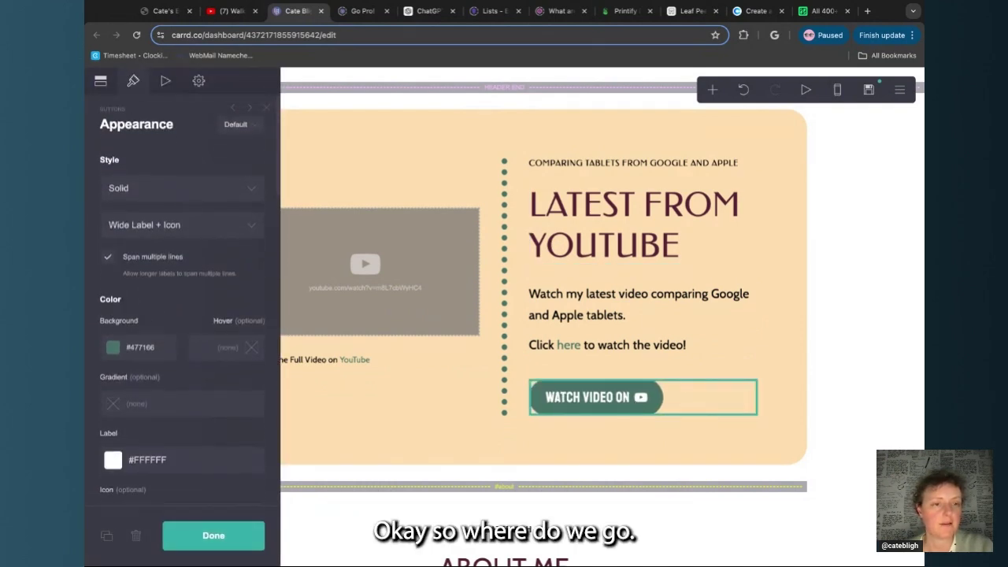
pyautogui.scroll(-8, 114, 311)
pyautogui.scroll(-5, 170, 316)
pyautogui.click(169, 316)
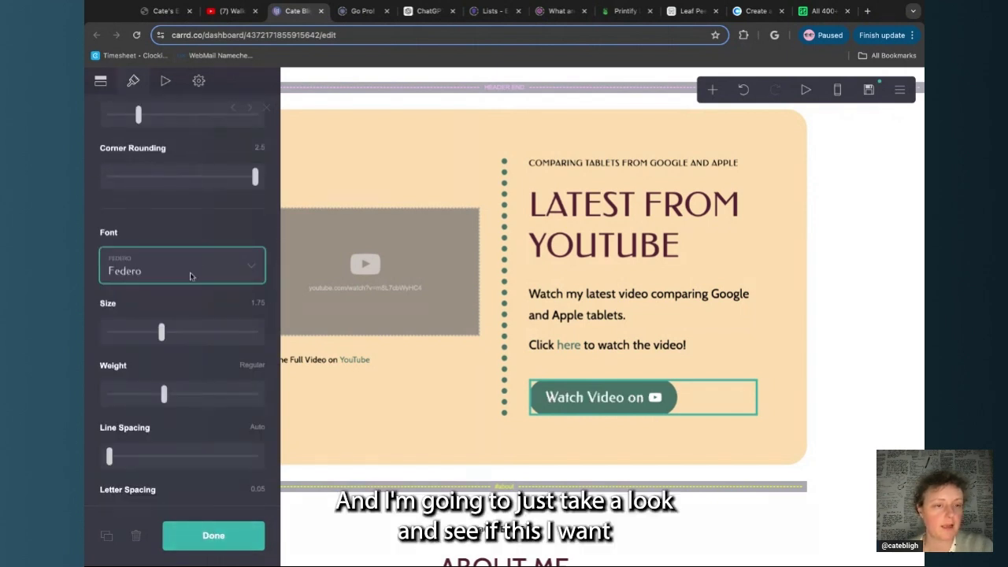
pyautogui.scroll(-1, 189, 291)
pyautogui.scroll(-4, 190, 290)
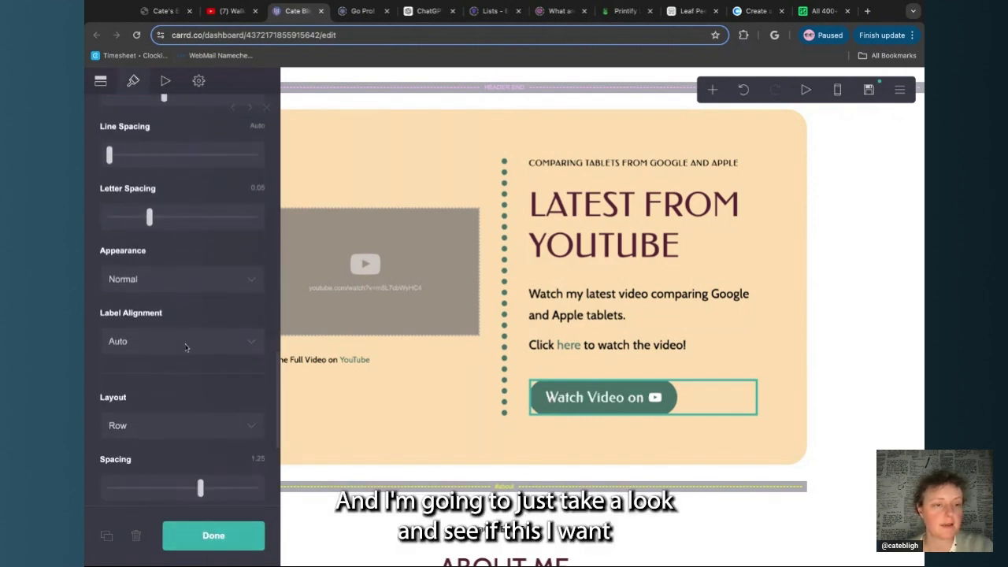
pyautogui.scroll(-1, 186, 348)
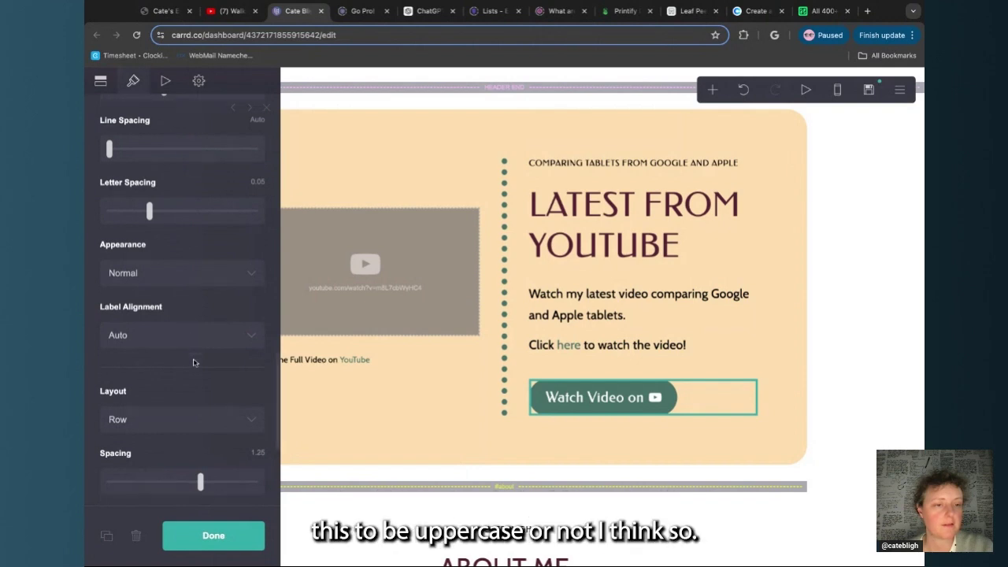
pyautogui.click(219, 275)
pyautogui.click(216, 302)
pyautogui.scroll(4, 216, 301)
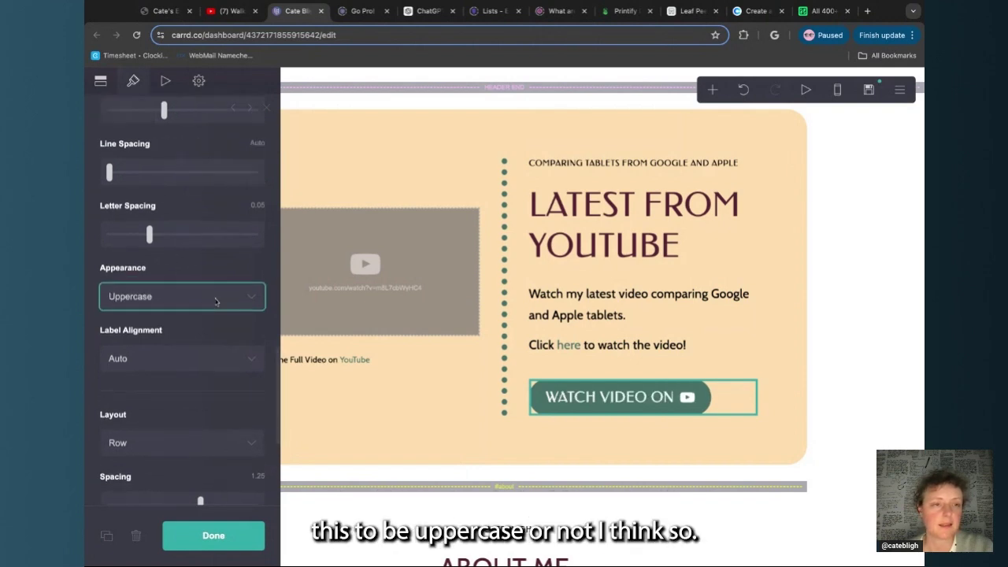
pyautogui.click(156, 296)
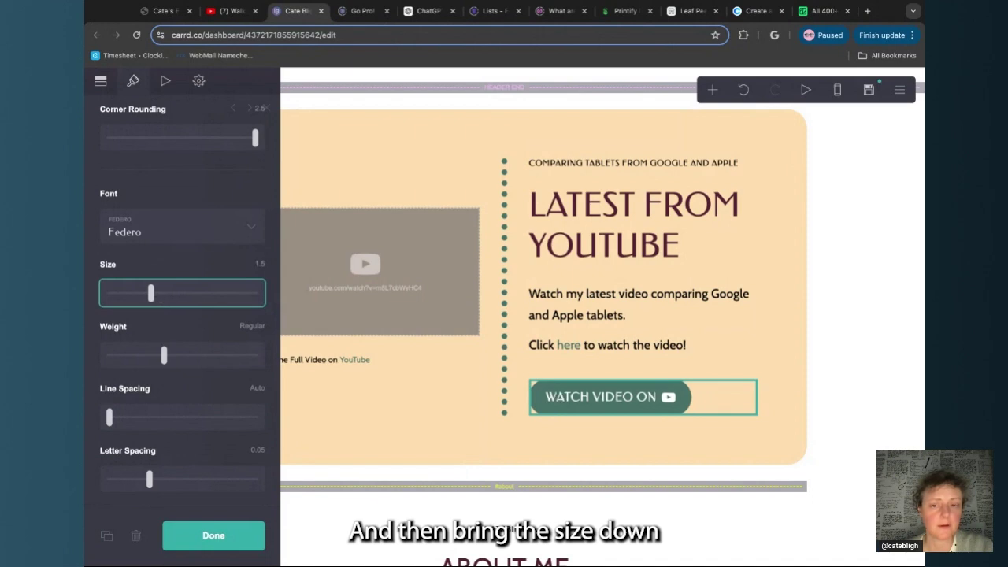
pyautogui.click(211, 536)
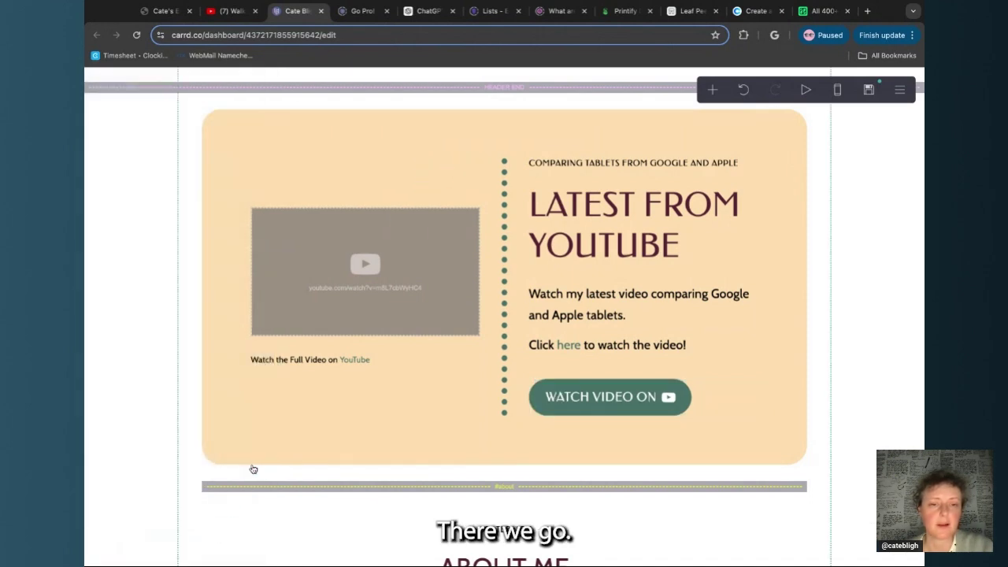
# Set the four About Me social button labels to uppercase Federo at size 1.5
pyautogui.scroll(-5, 250, 457)
pyautogui.scroll(1, 351, 454)
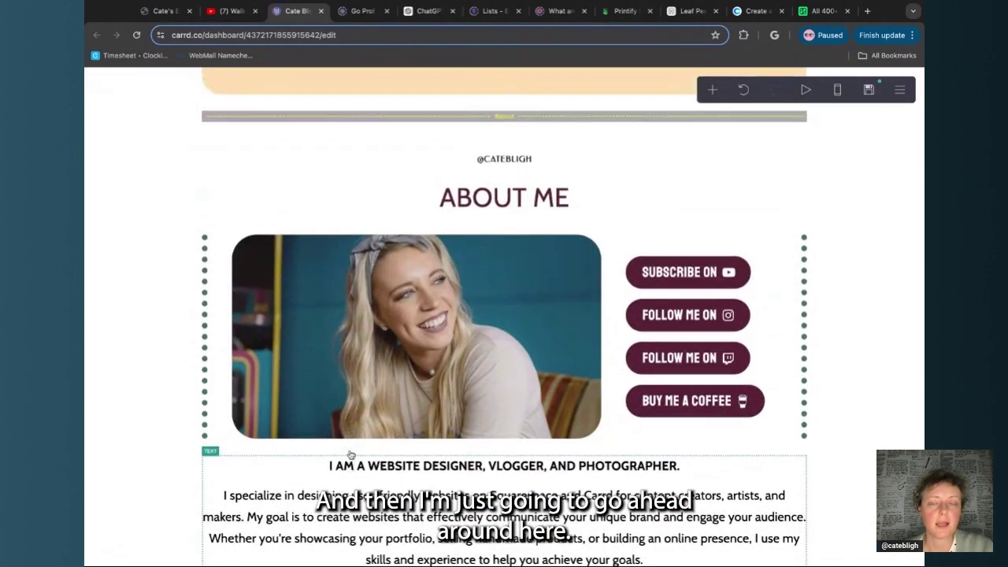
pyautogui.scroll(-3, 454, 197)
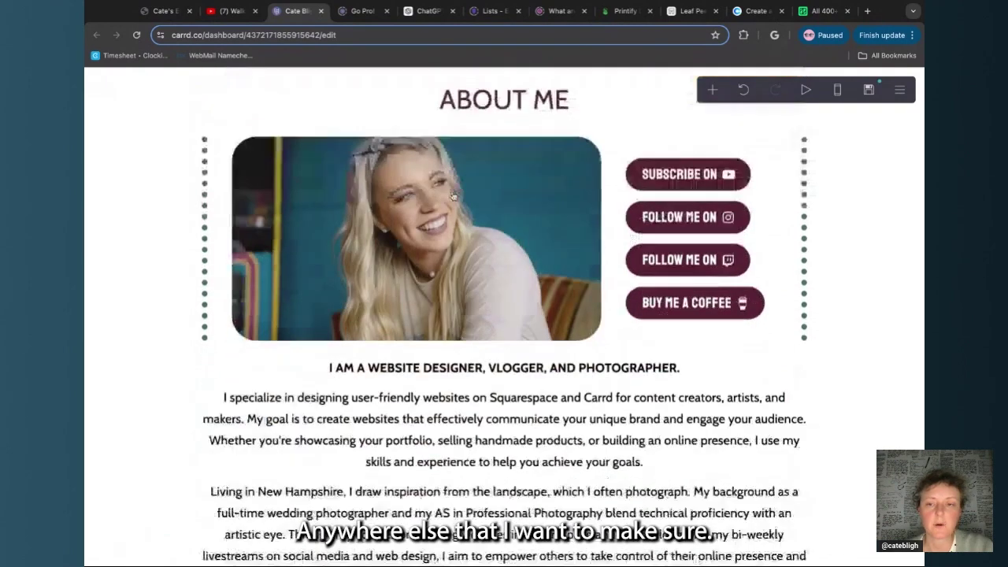
pyautogui.scroll(1, 755, 220)
pyautogui.click(755, 219)
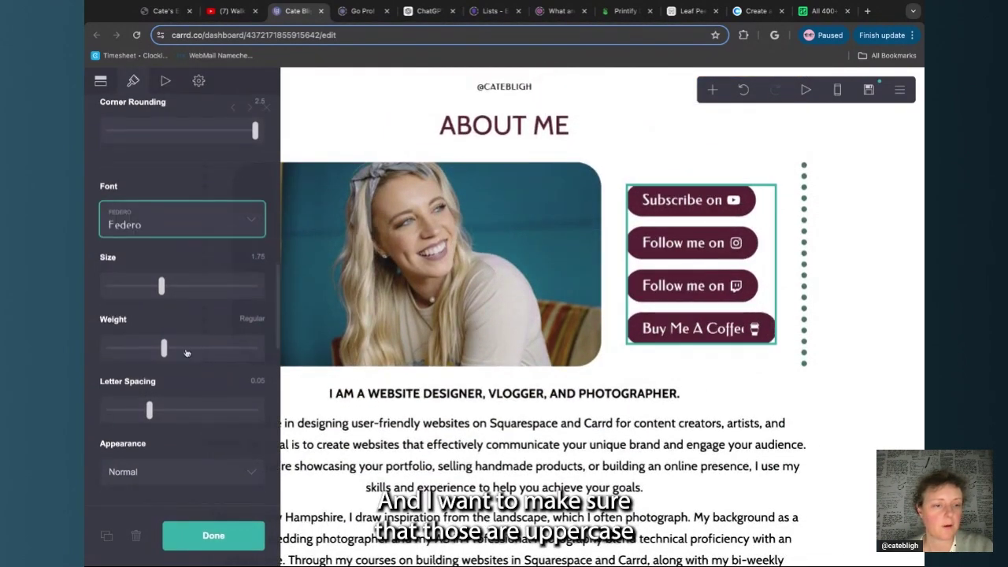
pyautogui.scroll(-3, 187, 353)
pyautogui.scroll(-3, 184, 388)
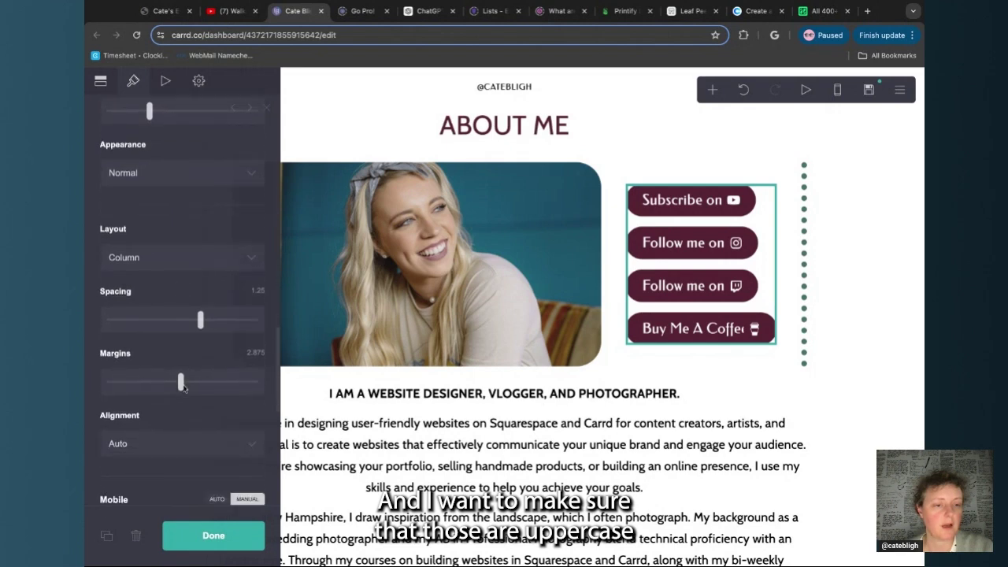
pyautogui.scroll(4, 202, 296)
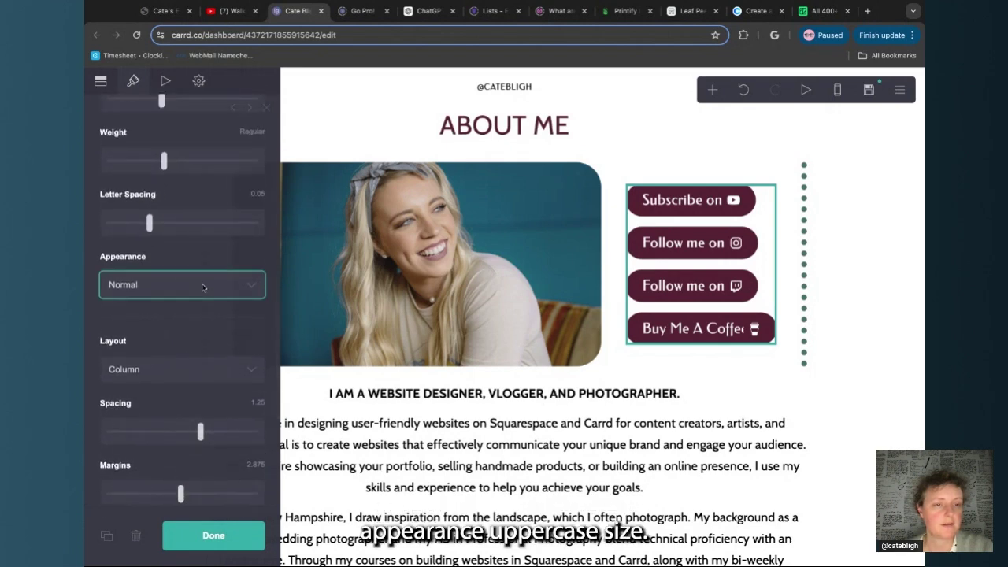
pyautogui.click(203, 287)
pyautogui.scroll(5, 173, 315)
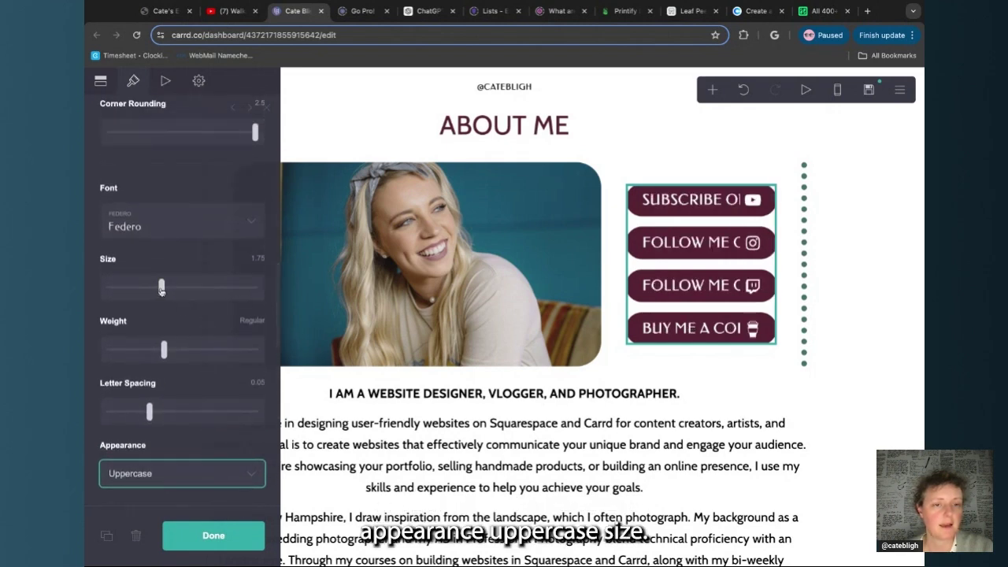
pyautogui.moveTo(160, 289); pyautogui.dragTo(157, 290)
pyautogui.press('Left')
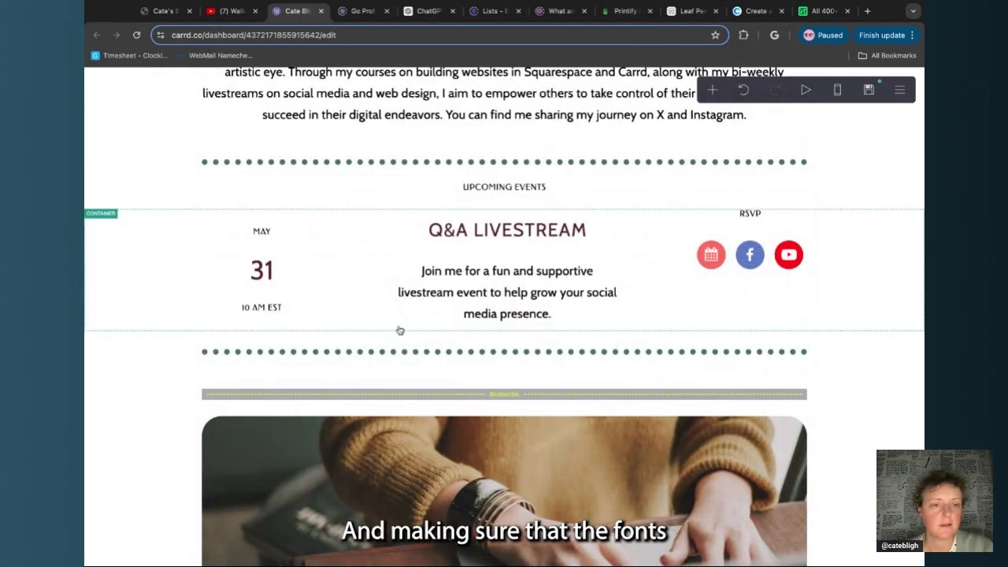
# Make the sign-up form's Submit button uppercase Federo at size 1.5
pyautogui.scroll(-6, 399, 331)
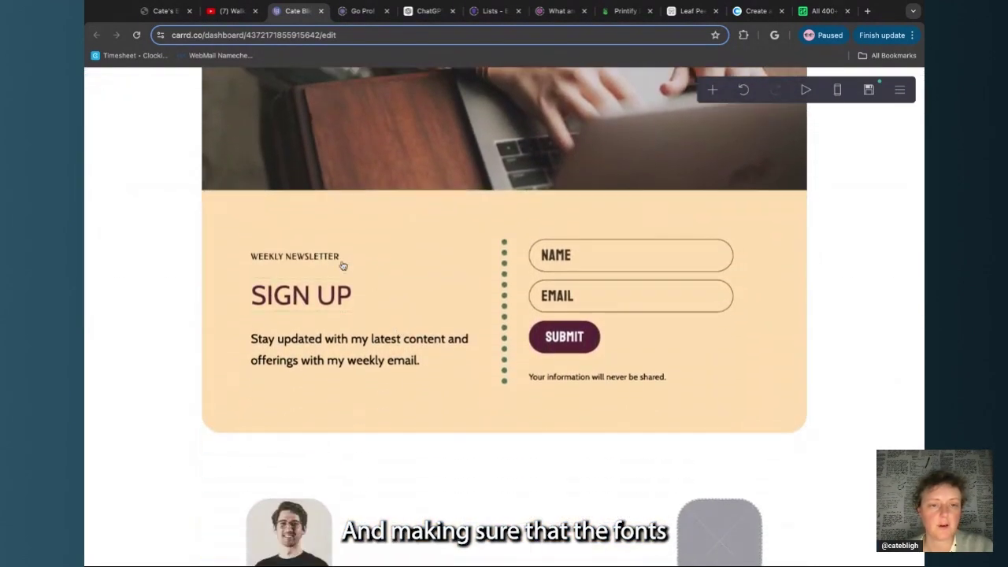
pyautogui.click(371, 293)
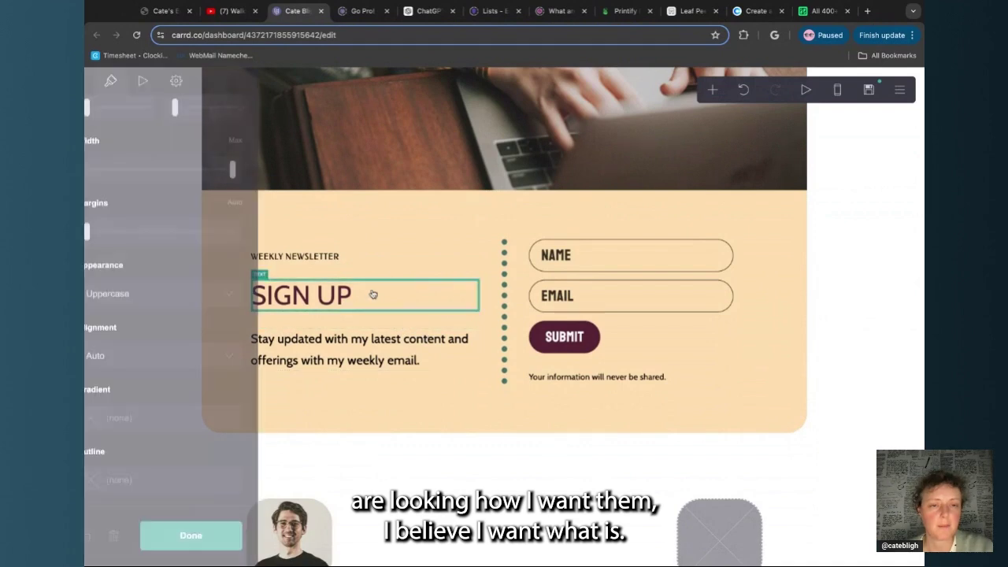
pyautogui.scroll(5, 201, 313)
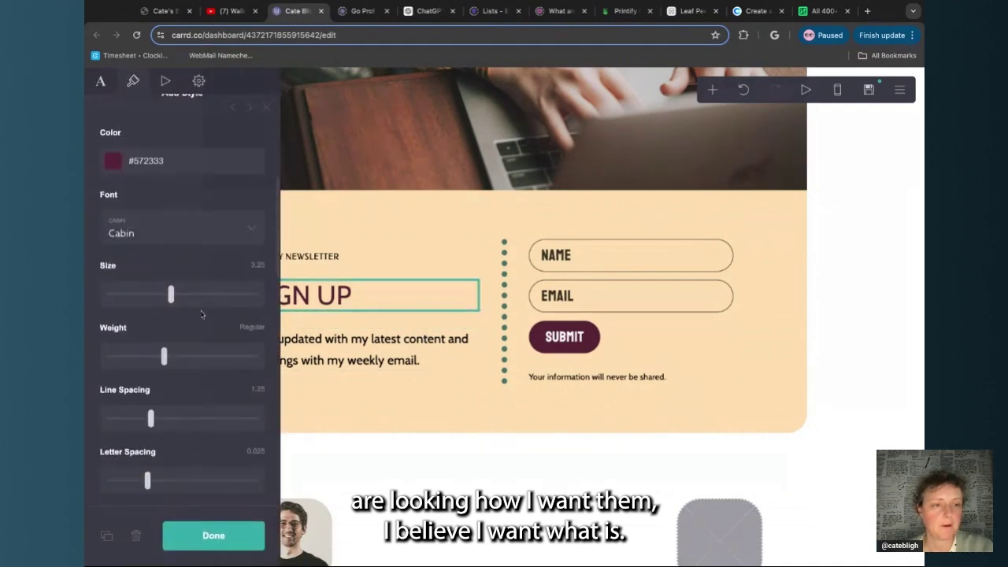
pyautogui.click(252, 543)
pyautogui.click(654, 337)
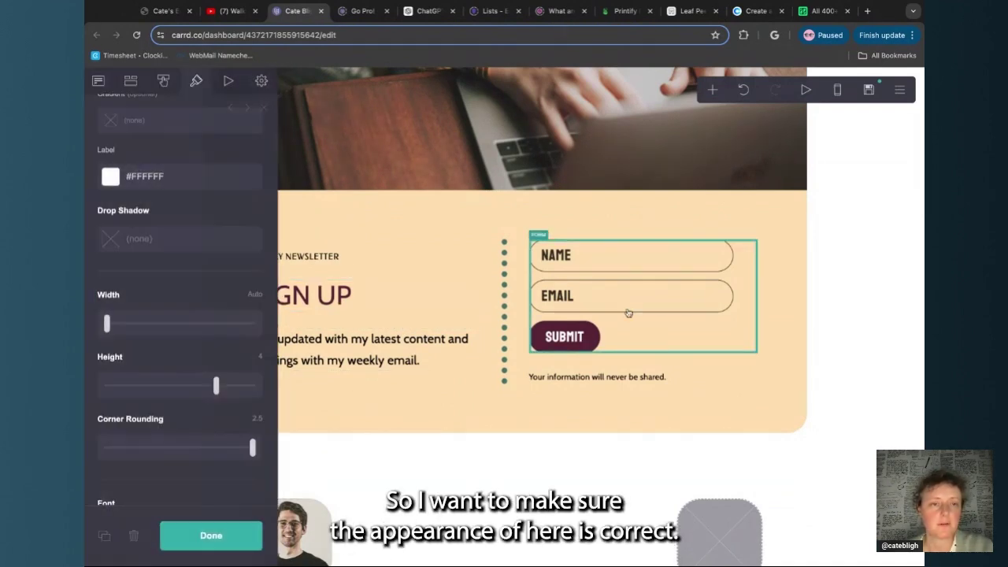
pyautogui.scroll(-3, 165, 209)
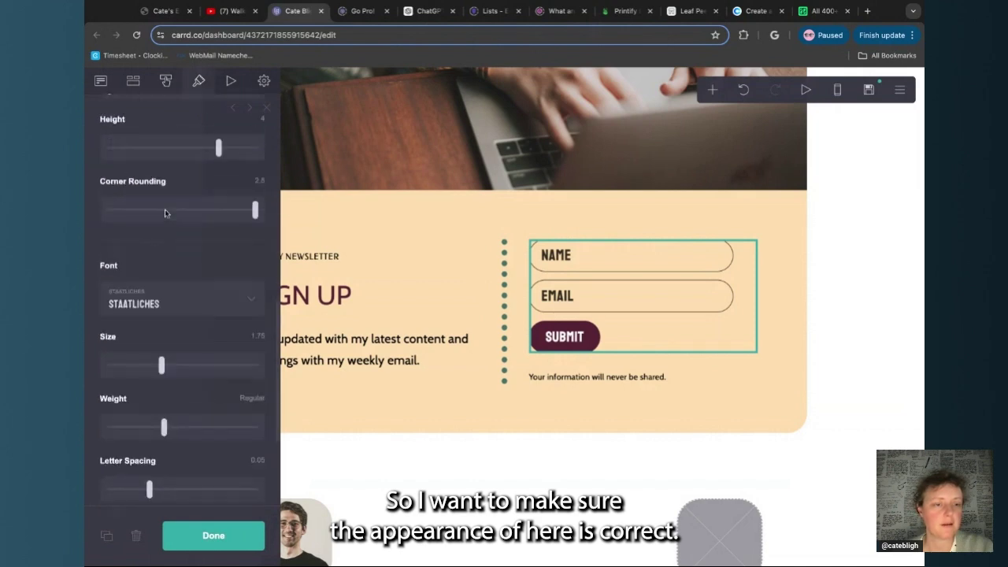
pyautogui.click(160, 303)
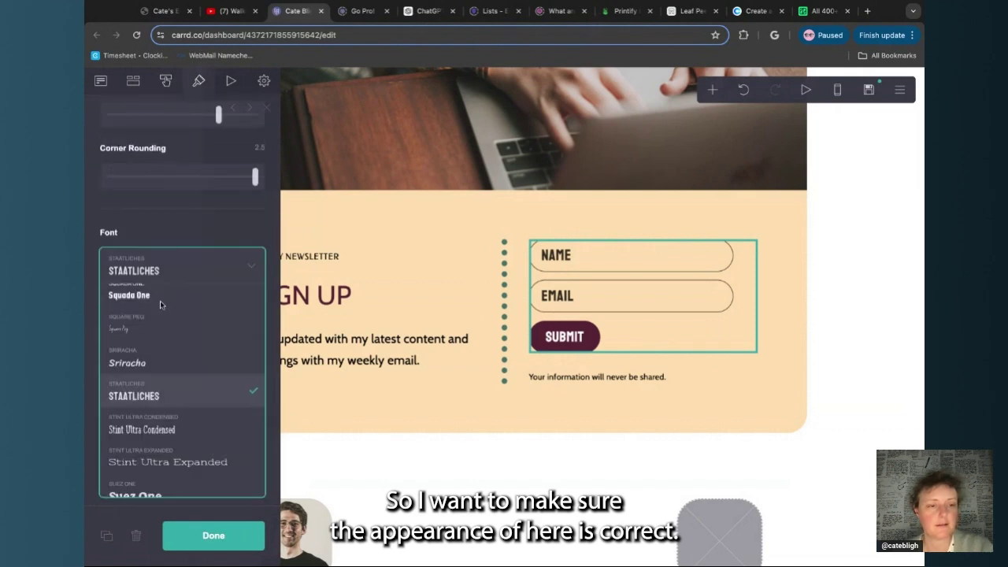
pyautogui.write('fe')
pyautogui.click(150, 390)
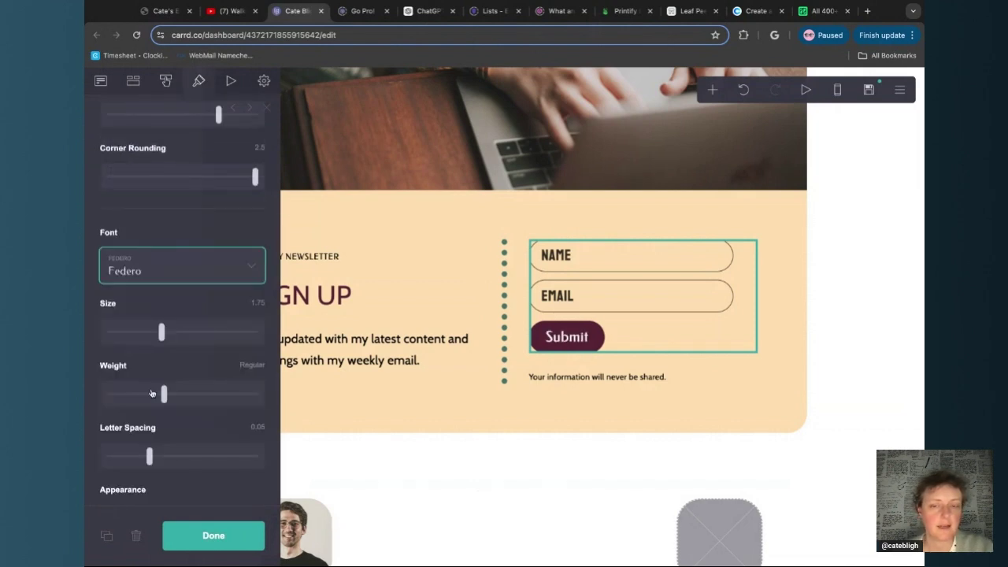
pyautogui.scroll(-2, 166, 449)
pyautogui.scroll(-1, 166, 449)
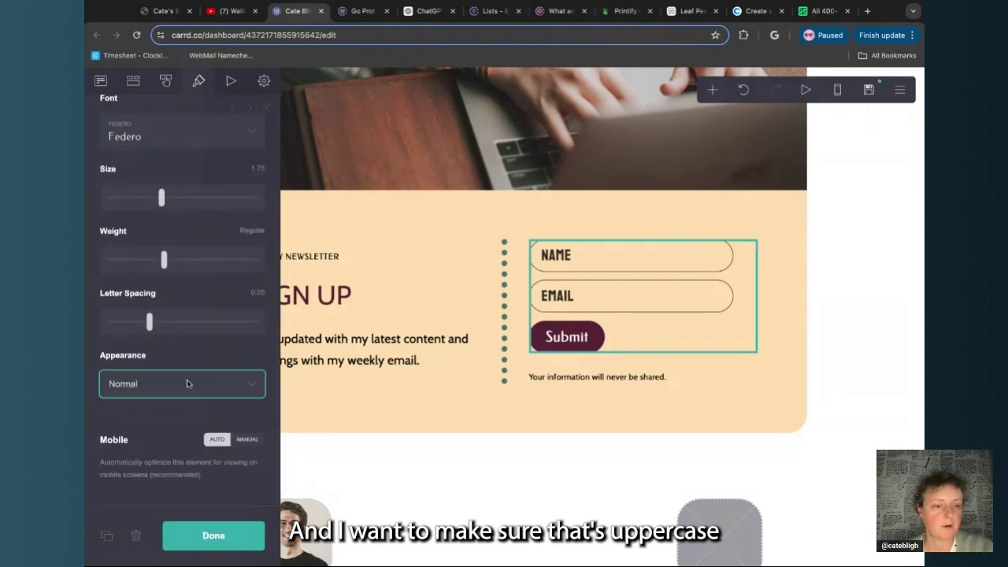
pyautogui.click(186, 416)
pyautogui.scroll(4, 186, 416)
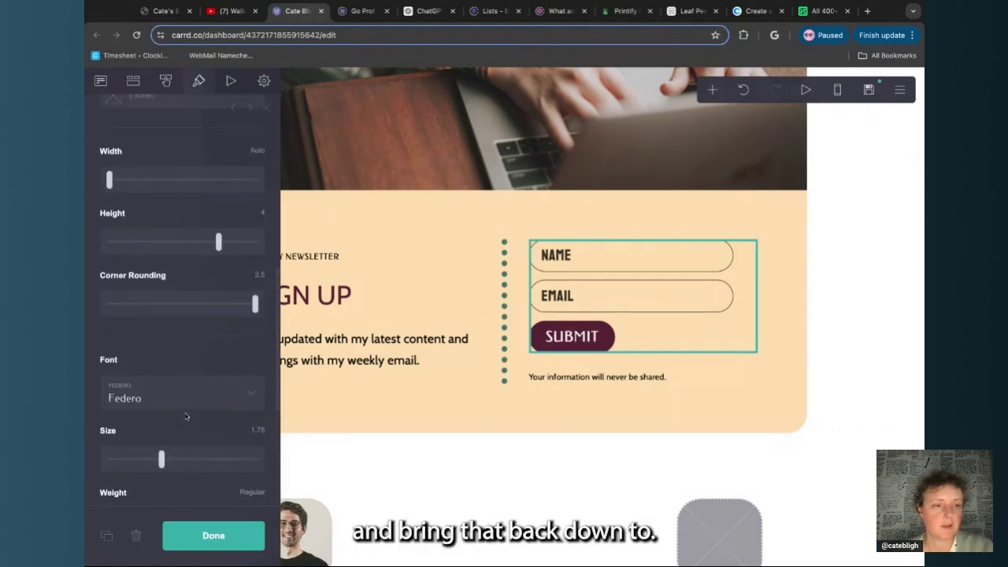
pyautogui.scroll(2, 186, 416)
pyautogui.scroll(-5, 161, 347)
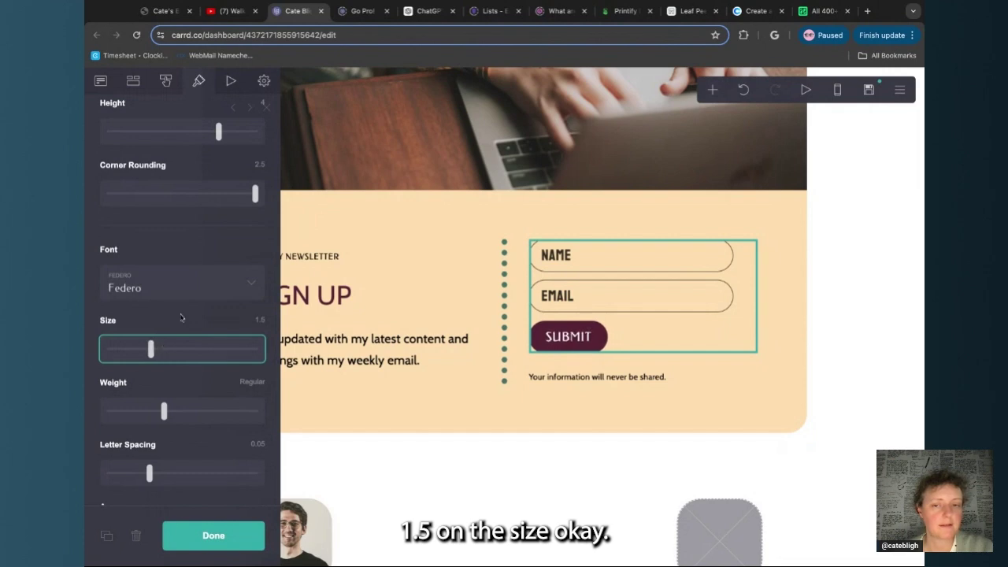
pyautogui.scroll(5, 224, 284)
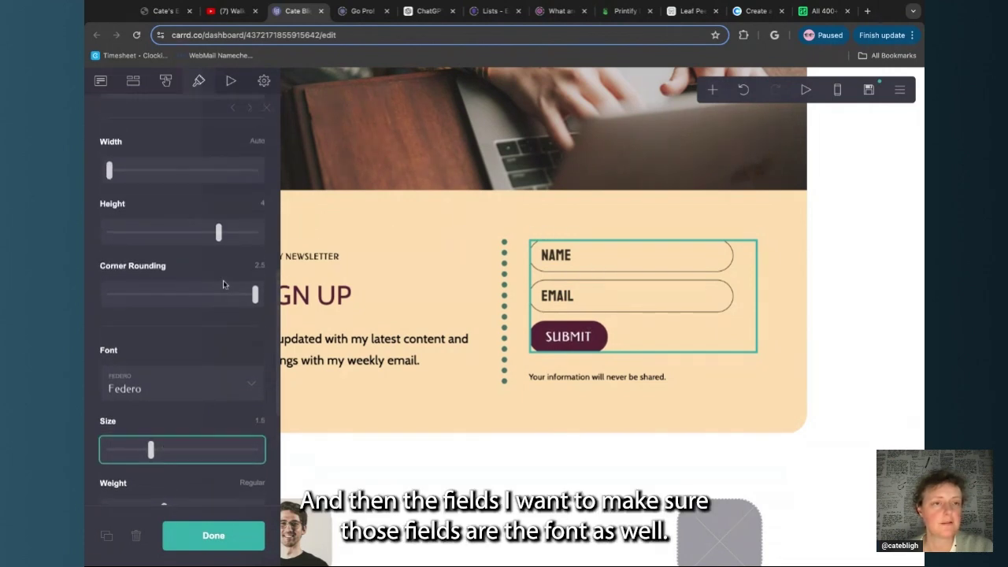
pyautogui.scroll(5, 224, 285)
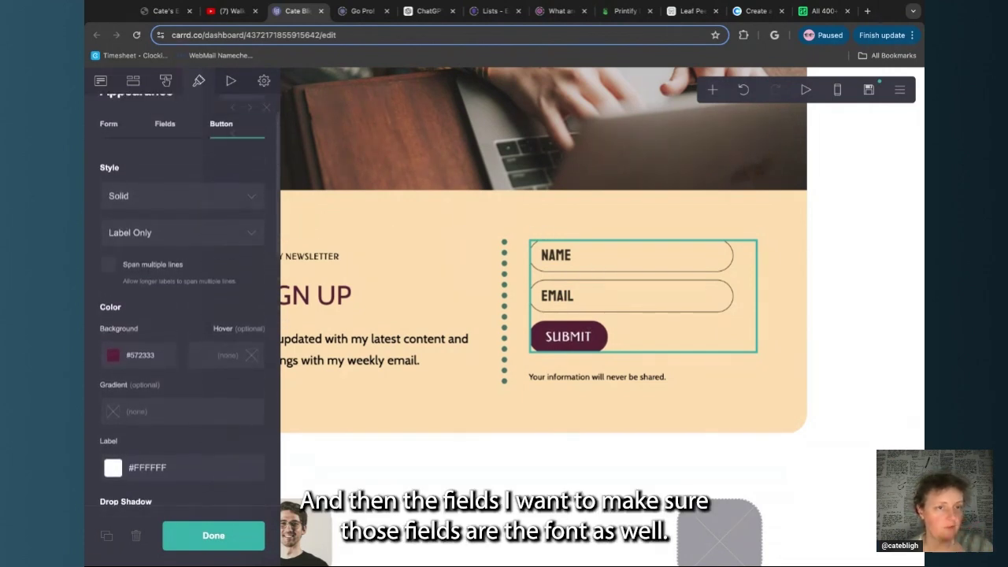
# Set the form's Name and Email fields to Federo
pyautogui.click(166, 164)
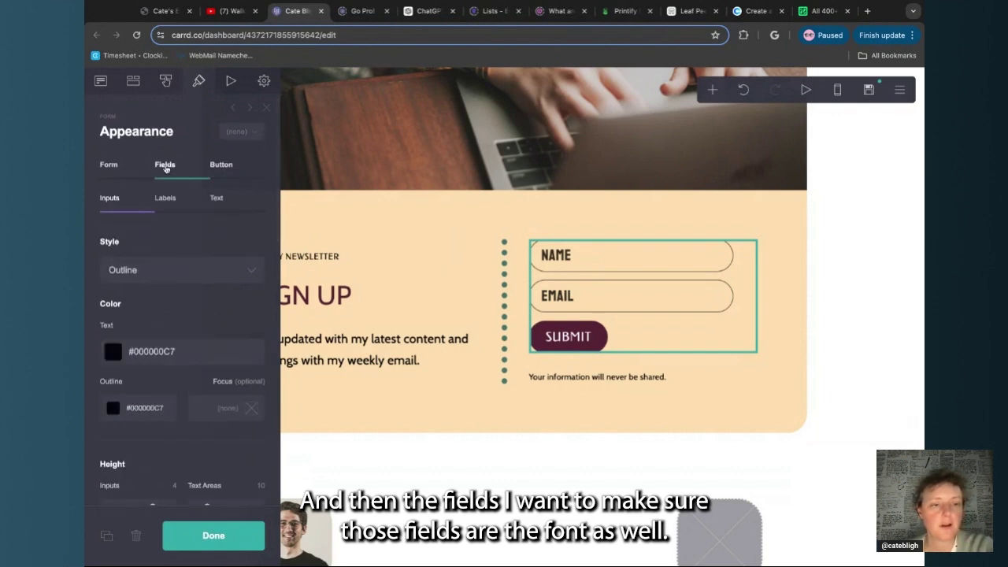
pyautogui.scroll(-10, 156, 334)
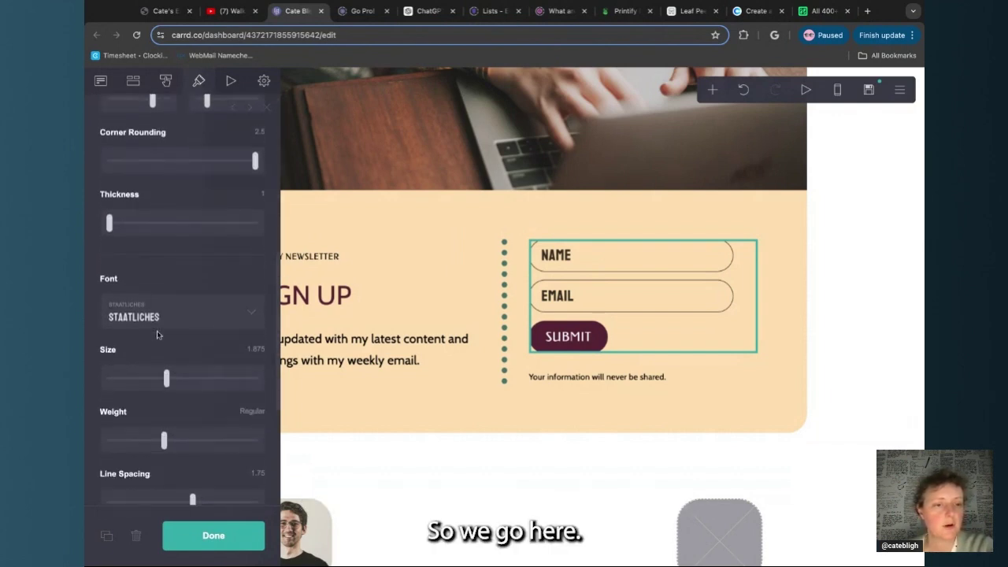
pyautogui.click(169, 317)
pyautogui.scroll(10, 169, 317)
pyautogui.click(225, 281)
pyautogui.click(171, 339)
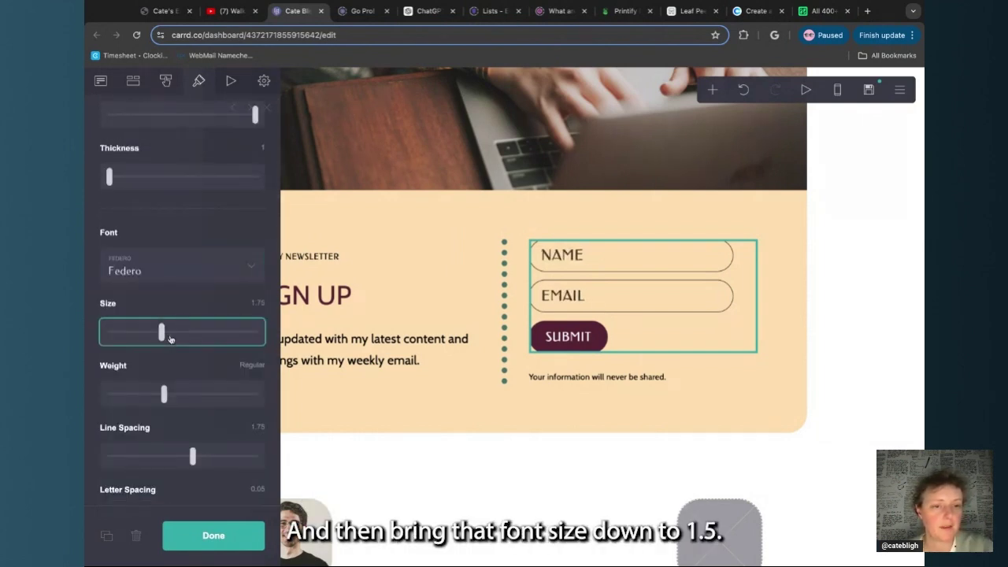
pyautogui.click(214, 537)
# Shrink the testimonial title labels, like YouTube Creator, to size 1
pyautogui.scroll(-5, 434, 417)
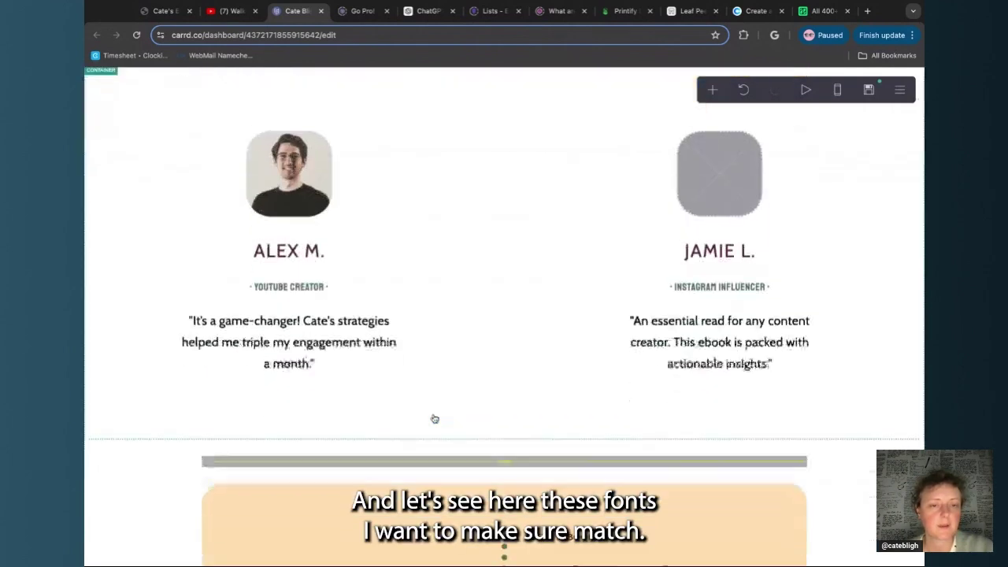
pyautogui.click(345, 264)
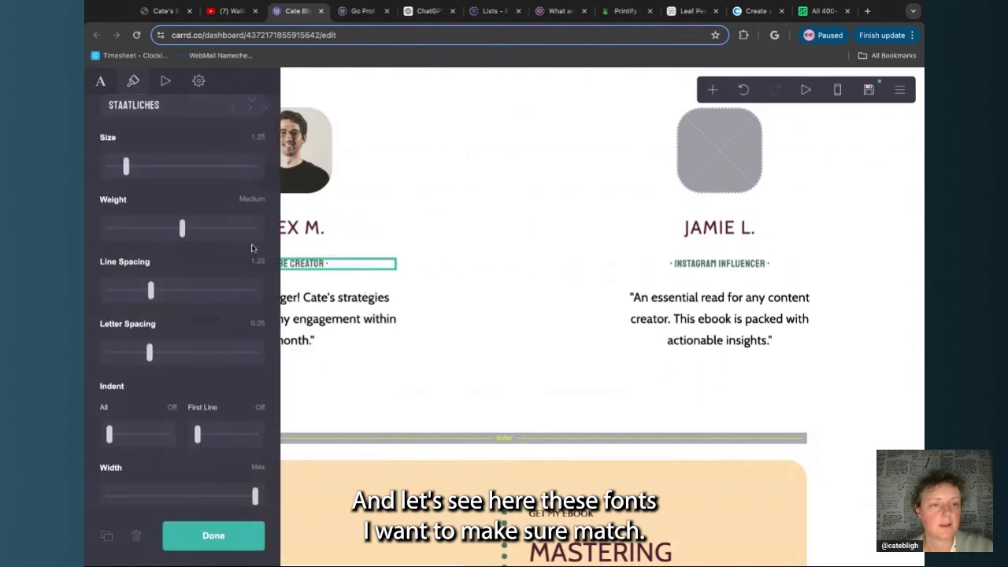
pyautogui.scroll(2, 203, 270)
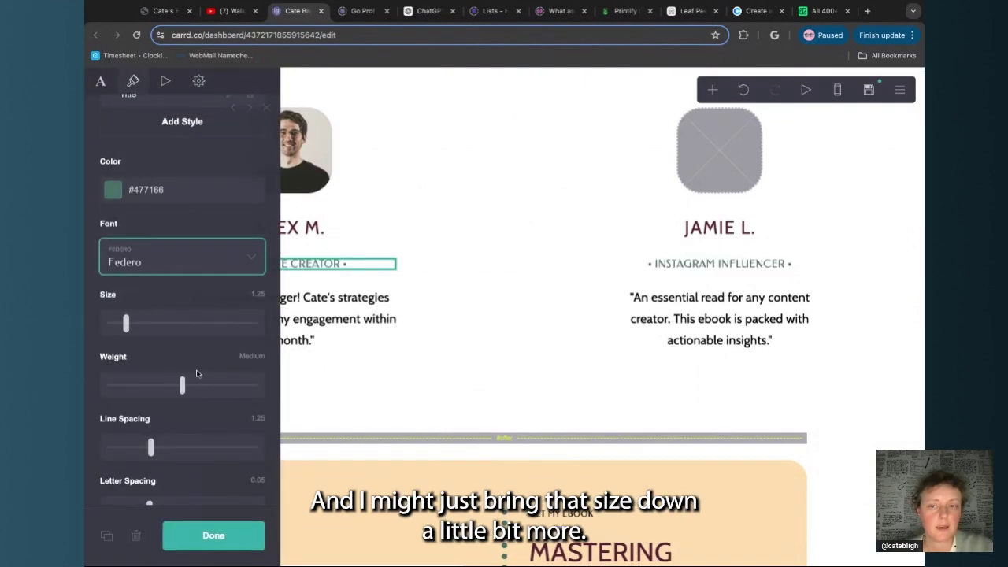
pyautogui.click(120, 323)
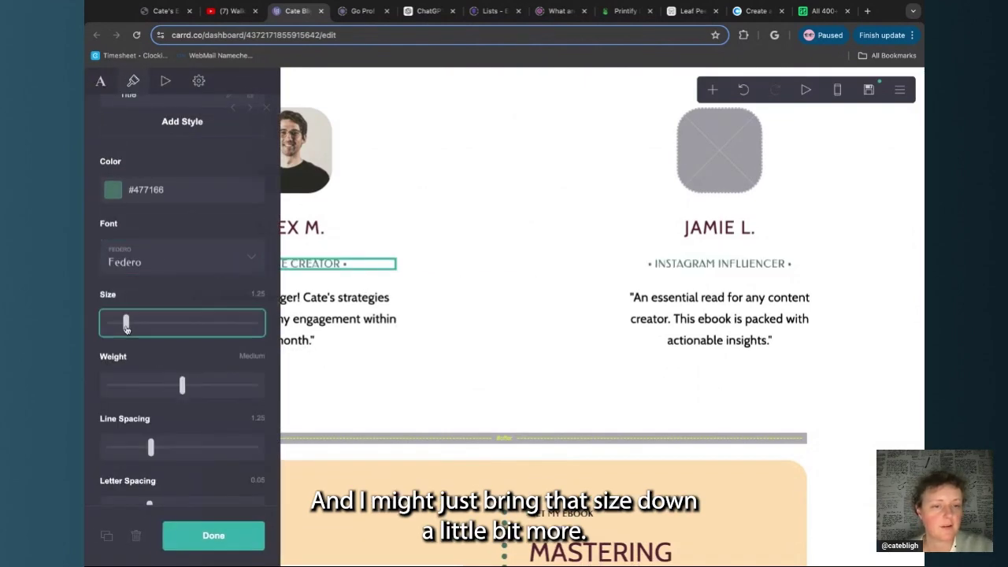
pyautogui.click(213, 535)
pyautogui.scroll(-15, 213, 536)
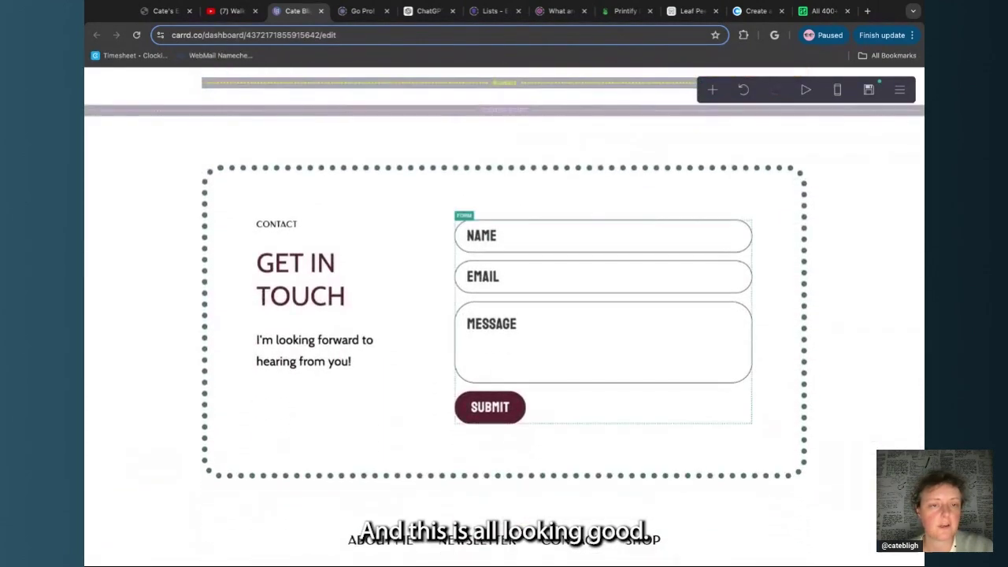
# Style the contact form in Federo with an uppercase submit button at size 1.5
pyautogui.click(514, 334)
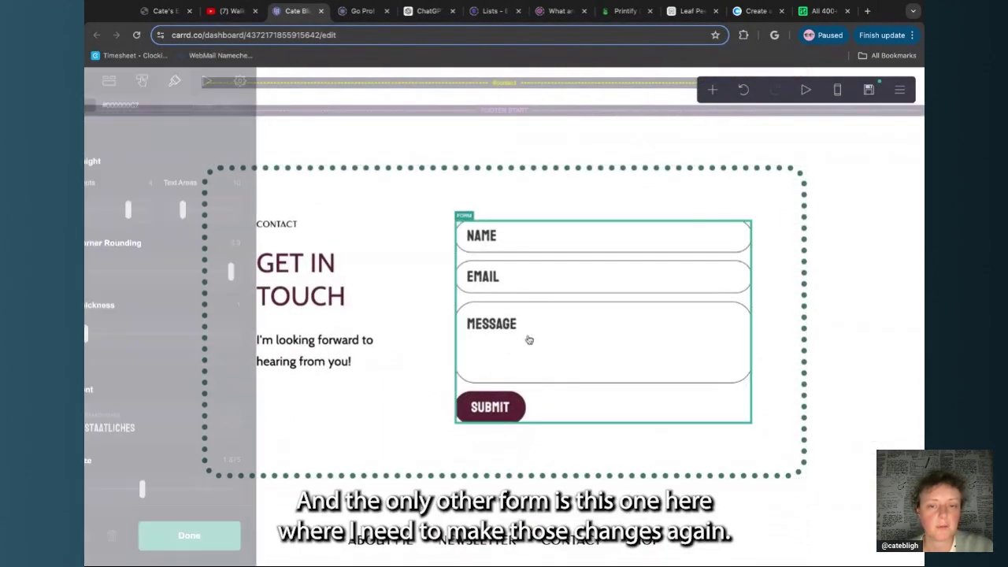
pyautogui.scroll(-3, 201, 251)
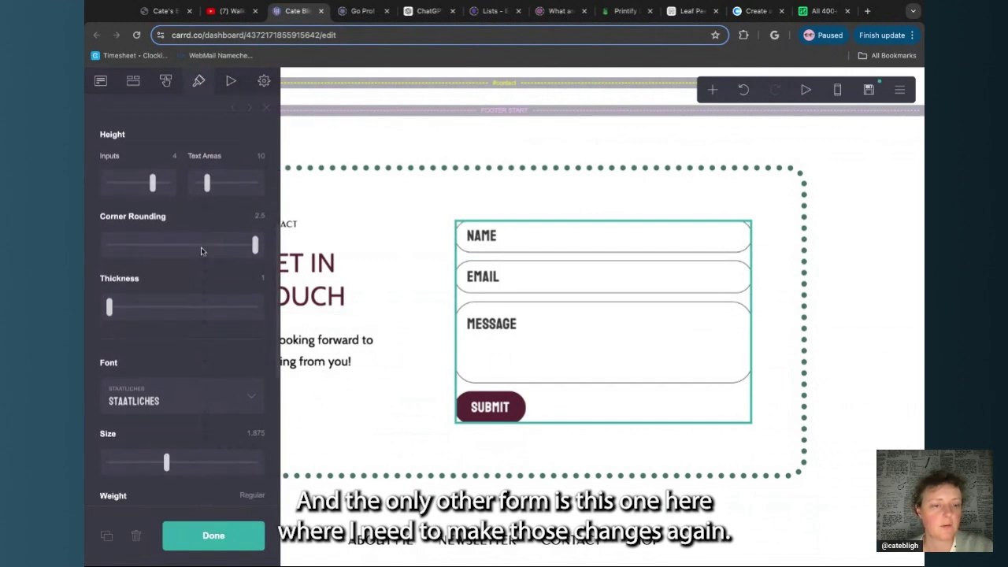
pyautogui.click(198, 321)
pyautogui.click(173, 362)
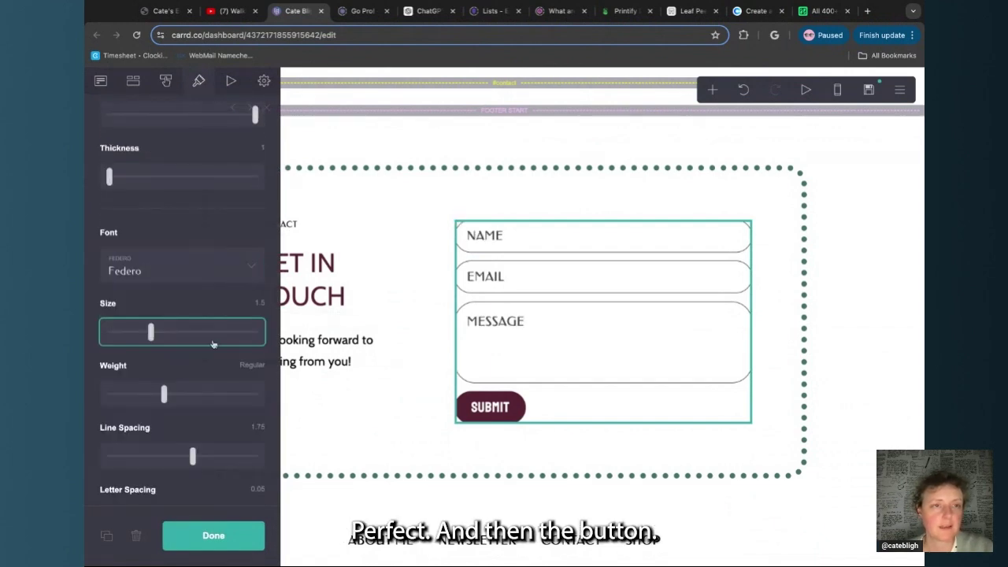
pyautogui.scroll(-6, 185, 355)
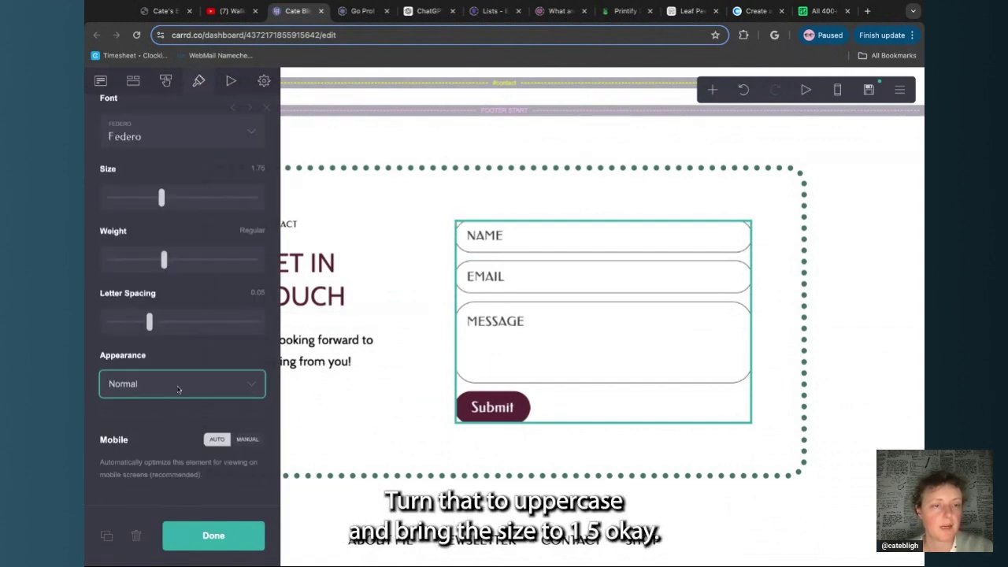
pyautogui.click(179, 391)
pyautogui.scroll(1, 181, 267)
pyautogui.click(163, 253)
pyautogui.press('Left')
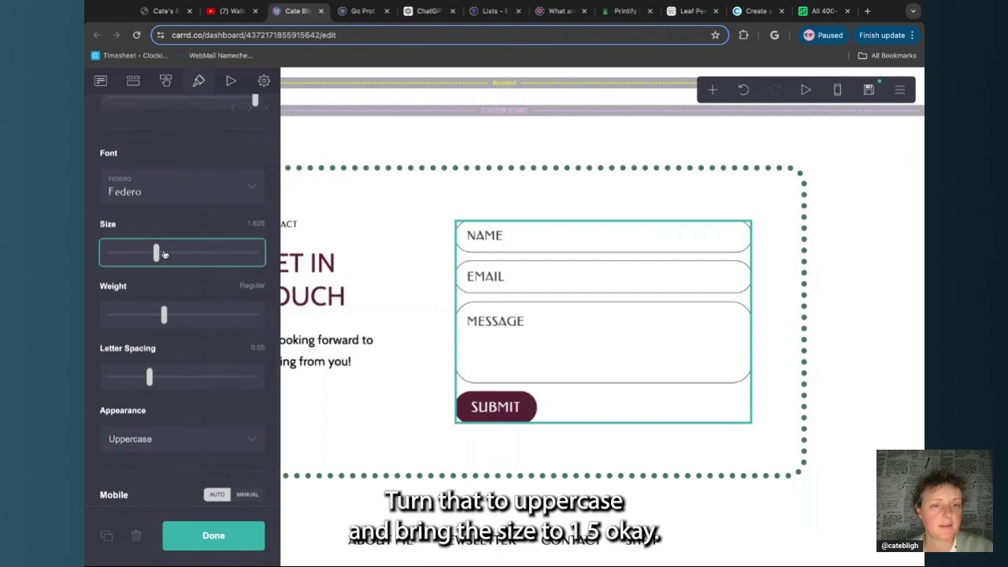
pyautogui.press('Left')
pyautogui.click(213, 536)
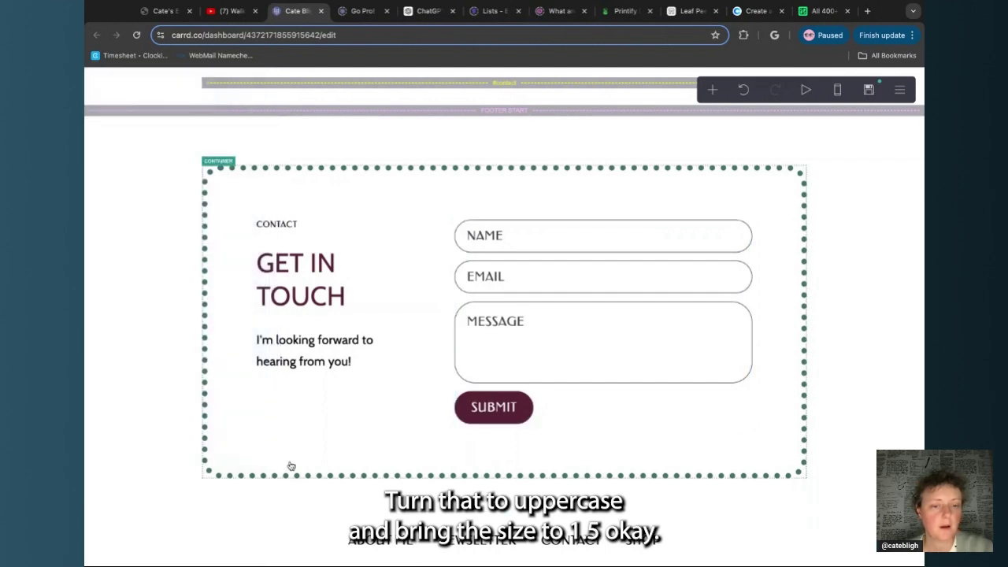
pyautogui.scroll(-5, 290, 466)
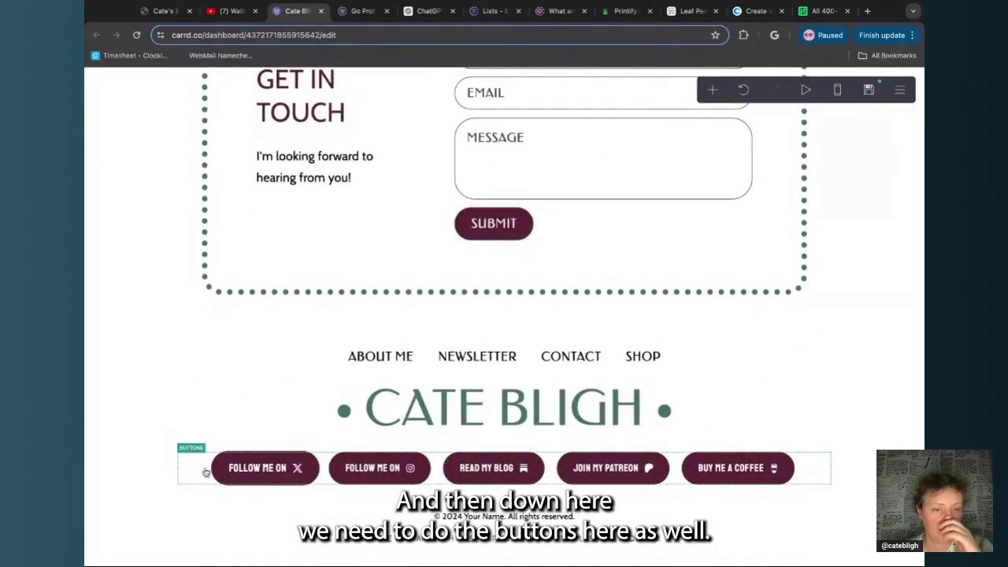
# Set the footer buttons to uppercase Federo, shrunk to size 1 so they fit one row
pyautogui.click(236, 468)
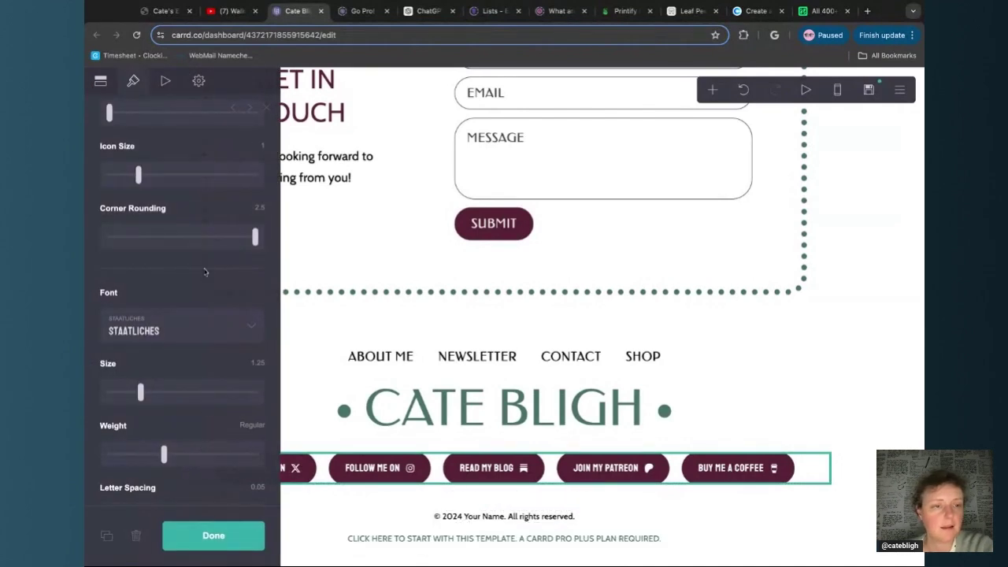
pyautogui.click(194, 341)
pyautogui.write('fed')
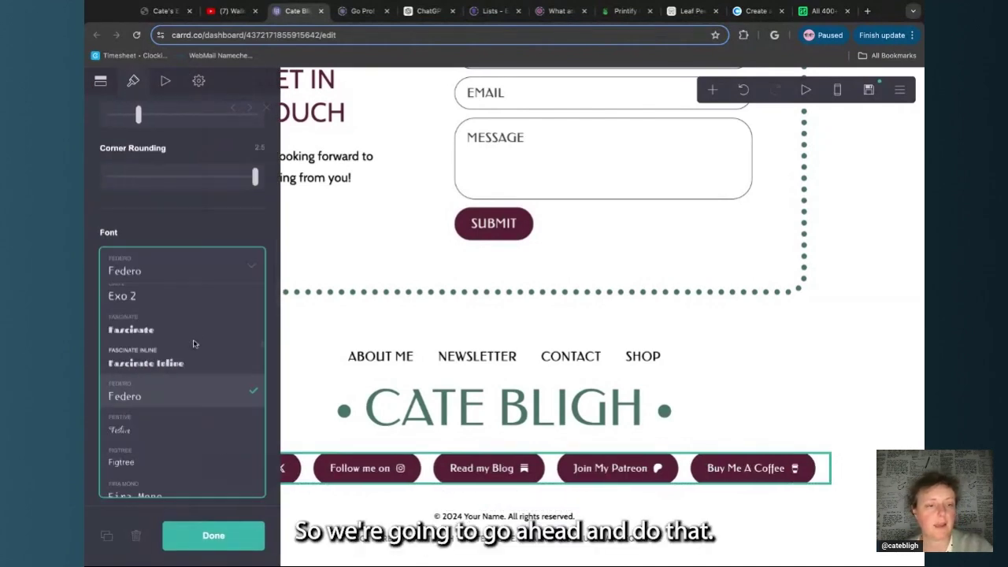
pyautogui.press('Return')
pyautogui.scroll(-2, 177, 347)
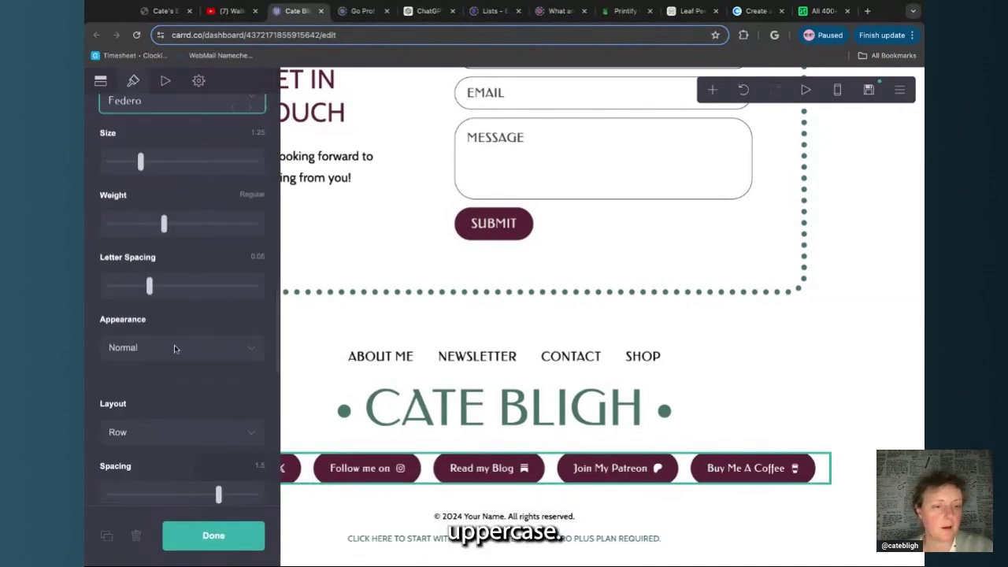
pyautogui.click(175, 349)
pyautogui.click(176, 365)
pyautogui.scroll(2, 179, 332)
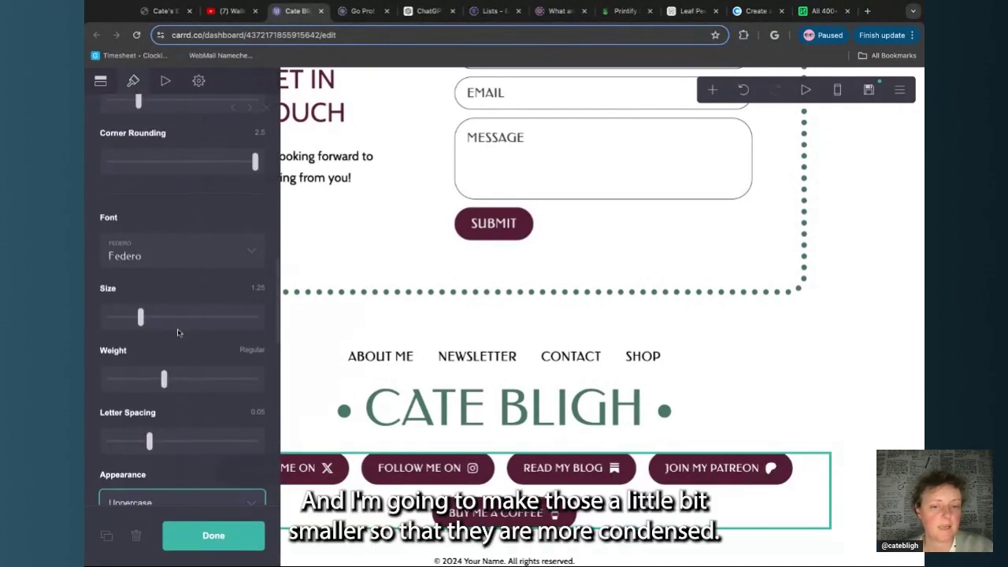
pyautogui.scroll(-1, 178, 332)
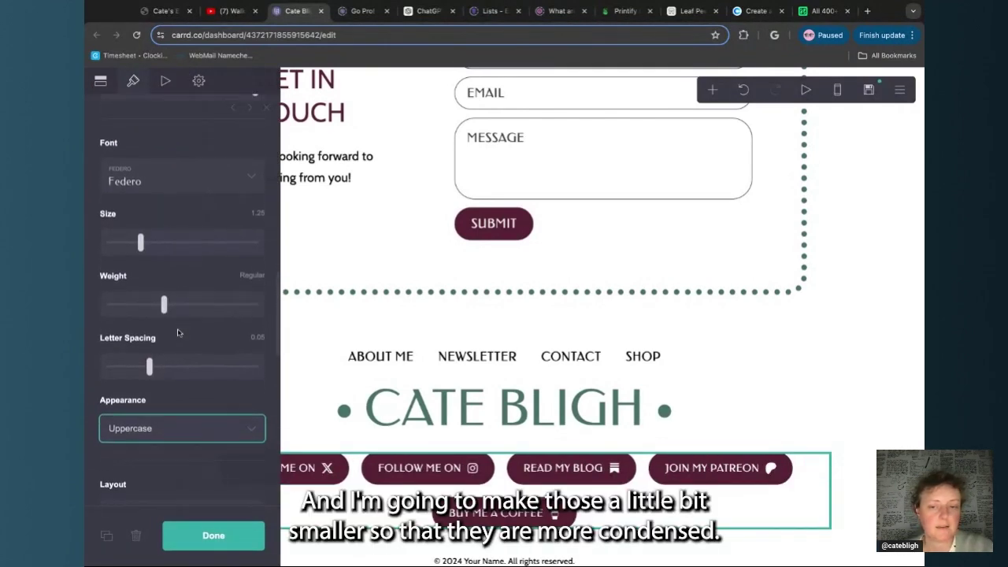
pyautogui.moveTo(137, 245); pyautogui.dragTo(130, 246)
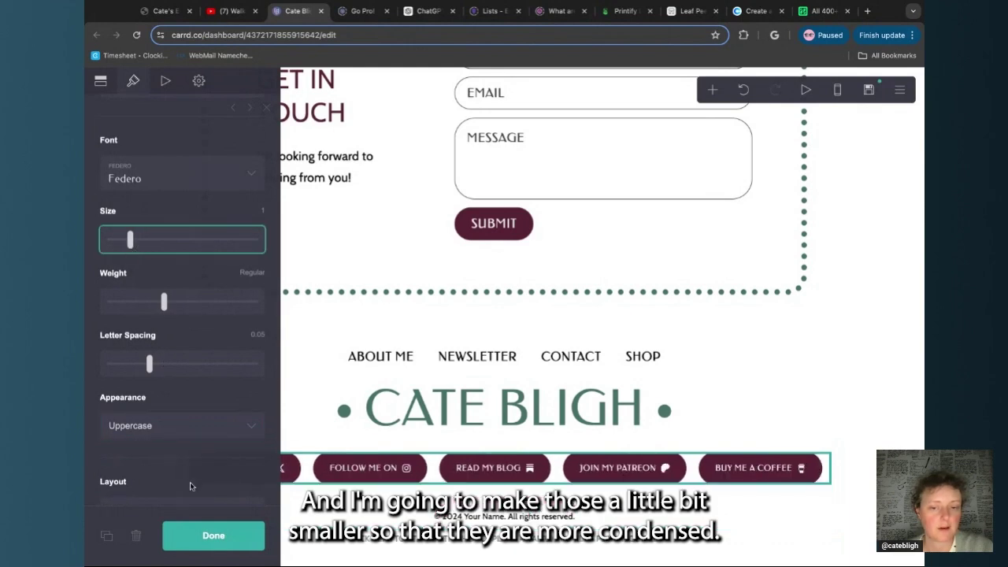
pyautogui.click(186, 536)
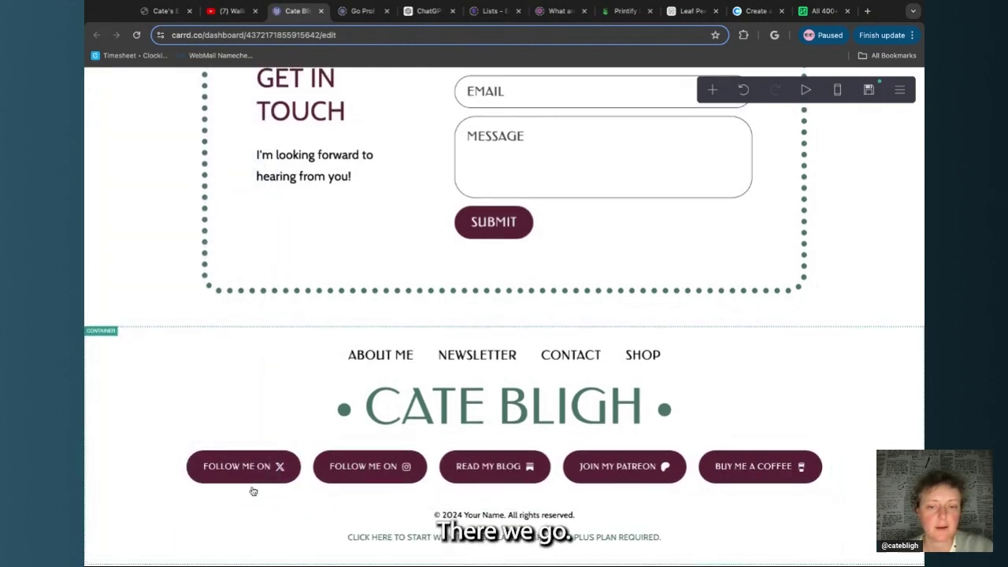
# Open the YouTube paragraph's text and select its first sentence to copy
pyautogui.scroll(15, 404, 514)
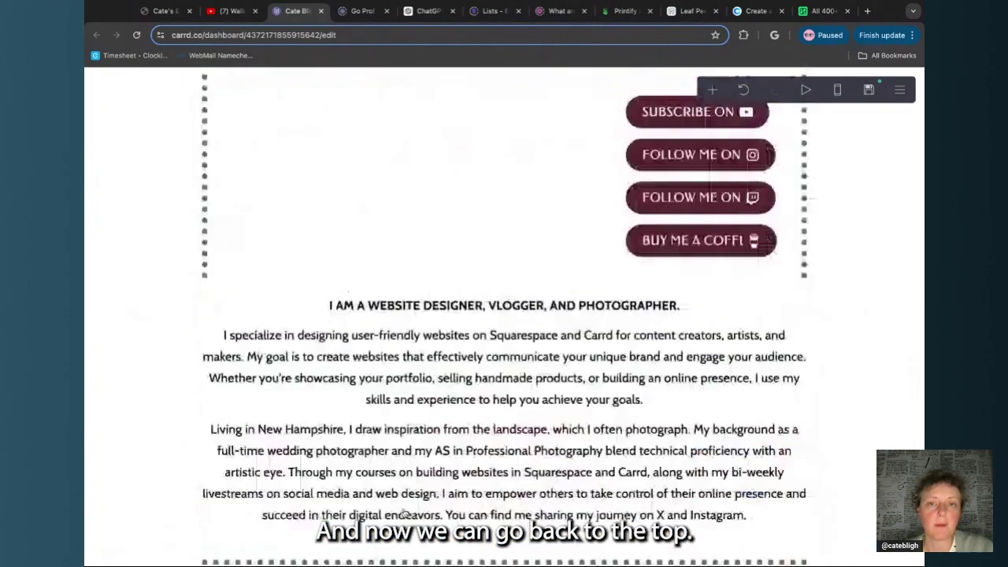
pyautogui.scroll(10, 403, 514)
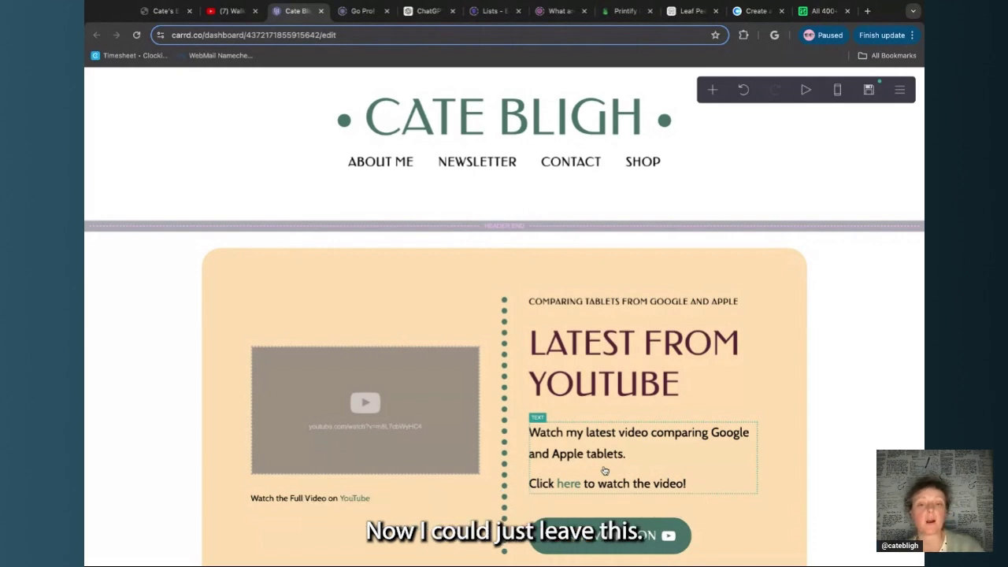
pyautogui.scroll(-1, 556, 377)
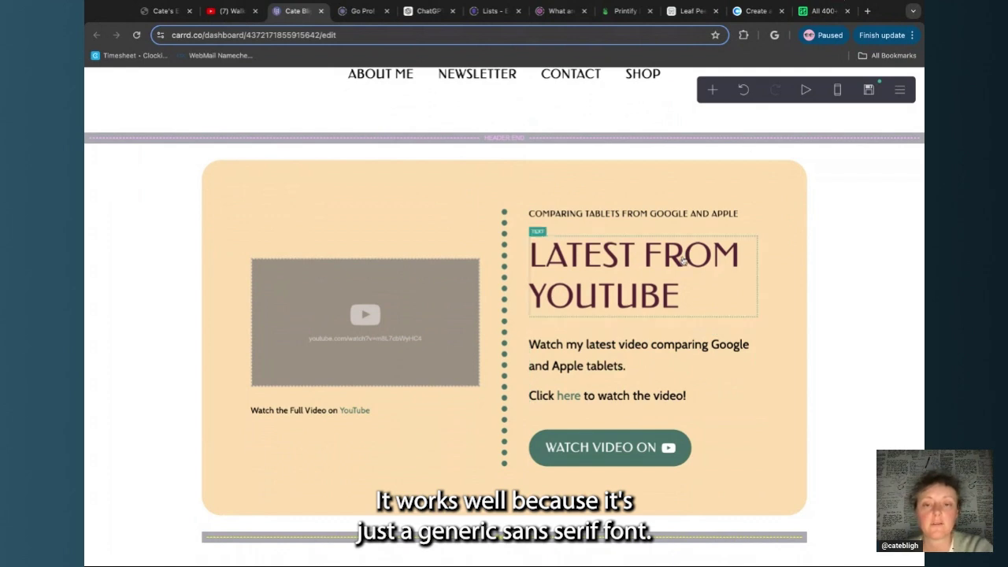
pyautogui.click(632, 353)
pyautogui.scroll(9, 197, 254)
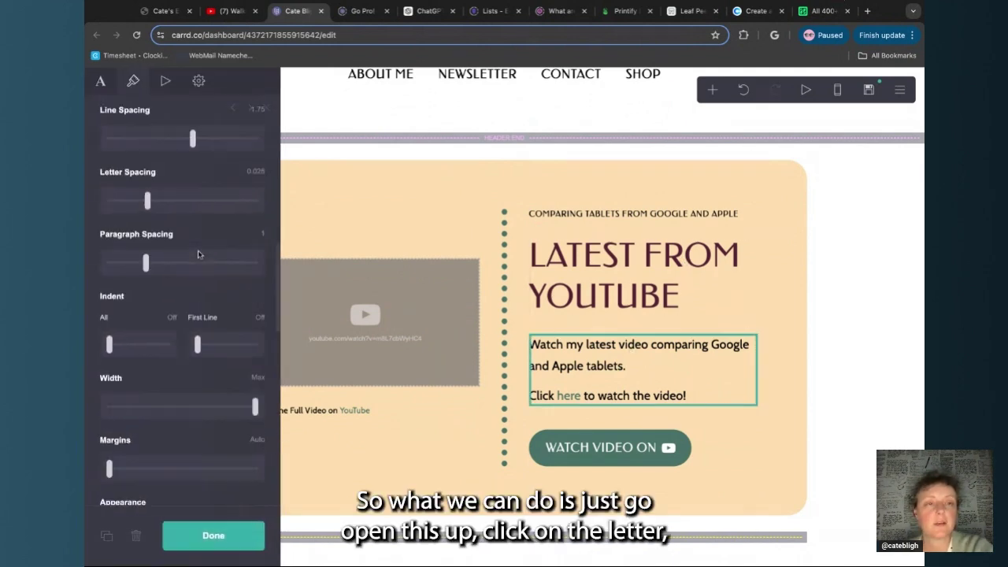
pyautogui.click(102, 82)
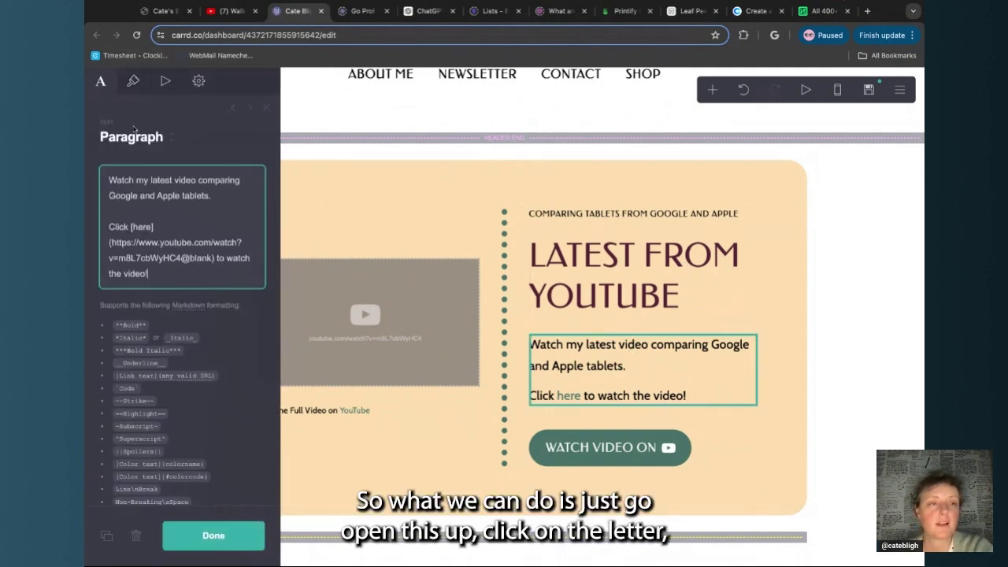
pyautogui.tripleClick(220, 197)
pyautogui.hotkey('ctrl', 'c')
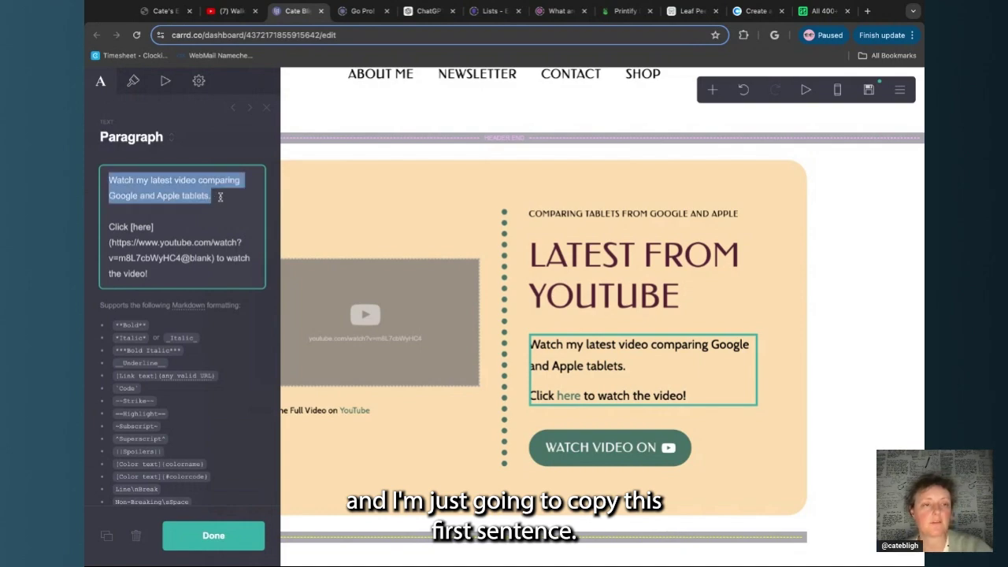
# Replace the CATE BLIGH sample text with the copied YouTube sentence and refresh the previews
pyautogui.click(823, 11)
pyautogui.scroll(15, 371, 179)
pyautogui.scroll(-1, 371, 178)
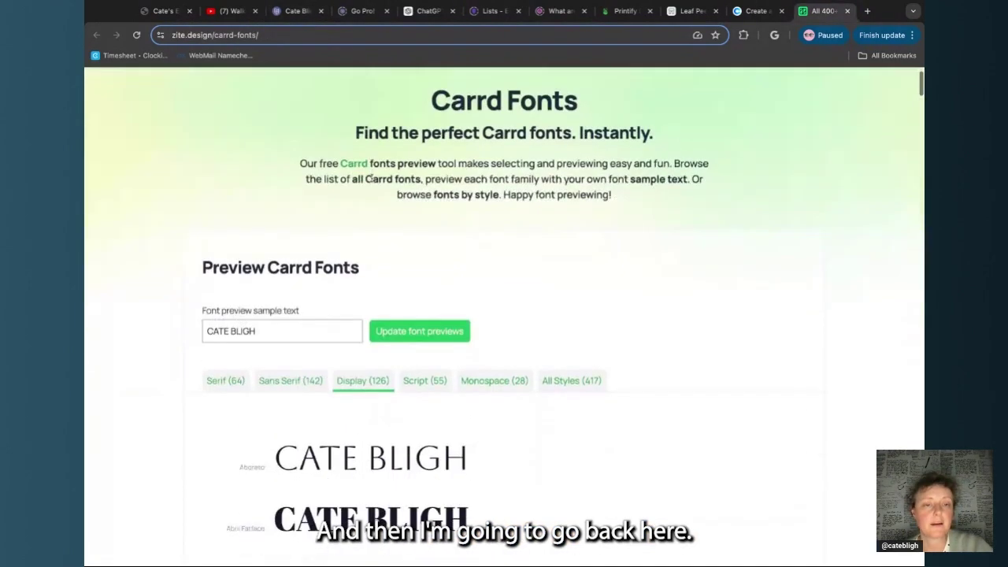
pyautogui.scroll(-1, 371, 178)
pyautogui.tripleClick(251, 318)
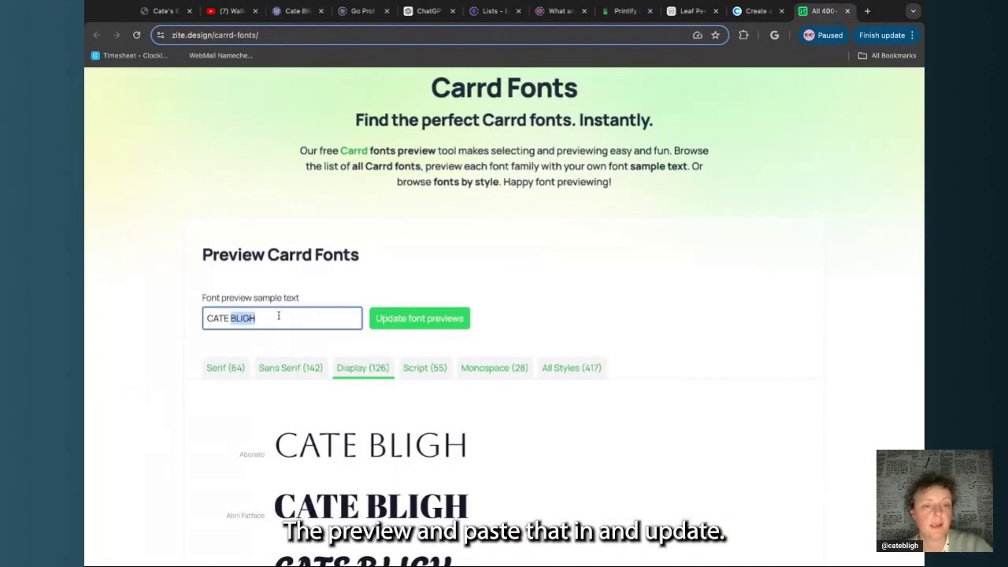
pyautogui.hotkey('ctrl', 'v')
pyautogui.click(401, 318)
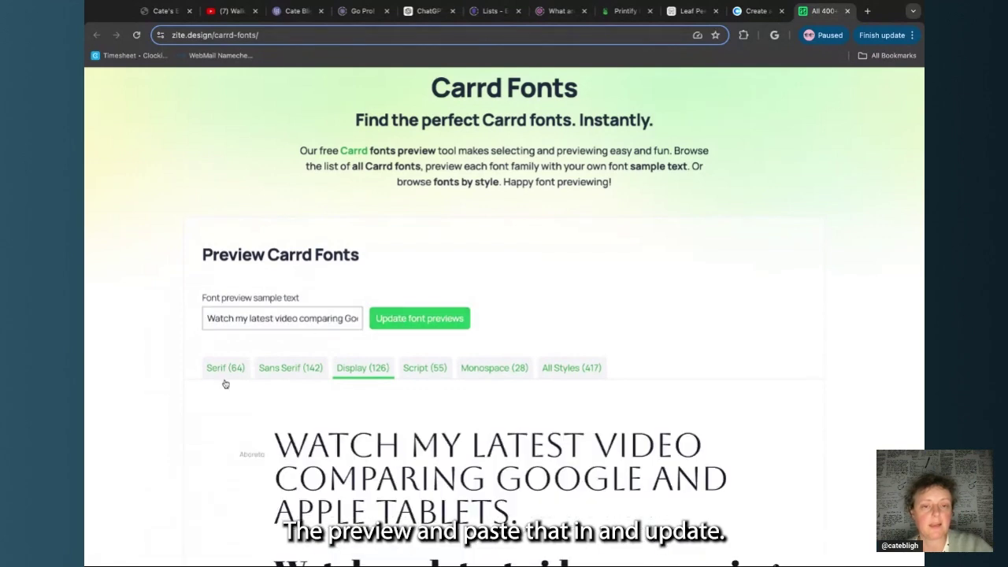
# Compare serif and sans serif previews, then scroll down and highlight the Epilogue font name
pyautogui.scroll(-2, 224, 383)
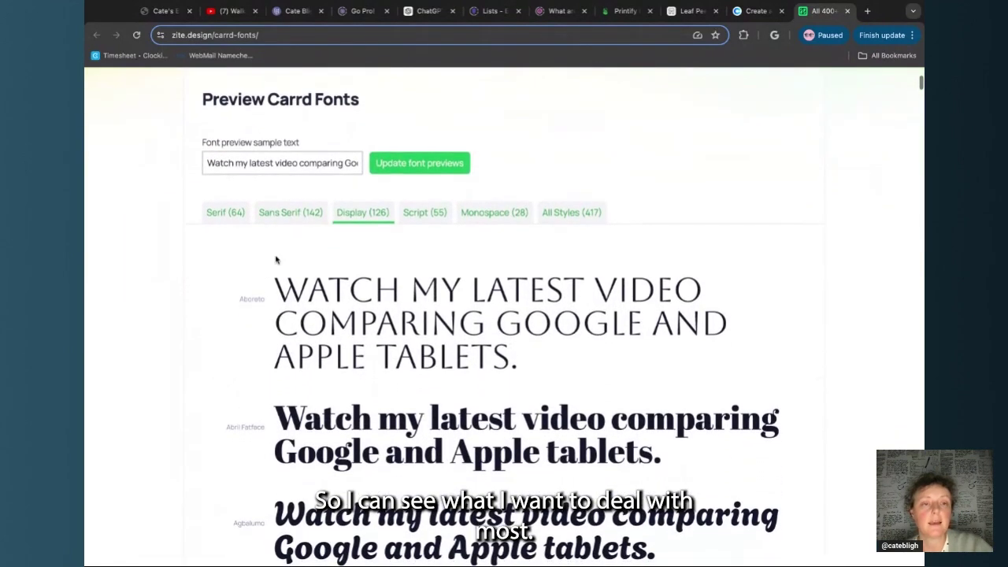
pyautogui.click(290, 213)
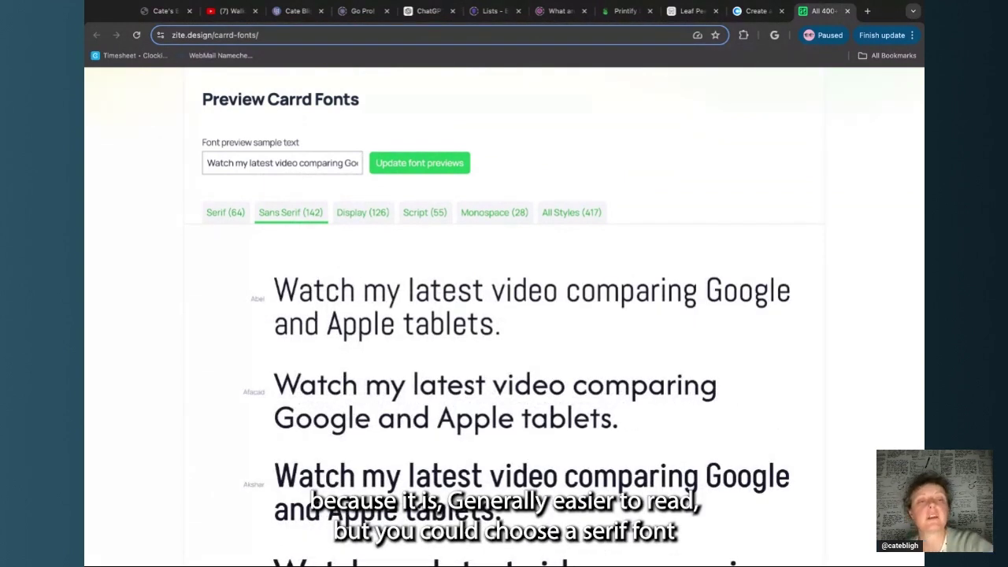
pyautogui.click(225, 213)
pyautogui.click(276, 214)
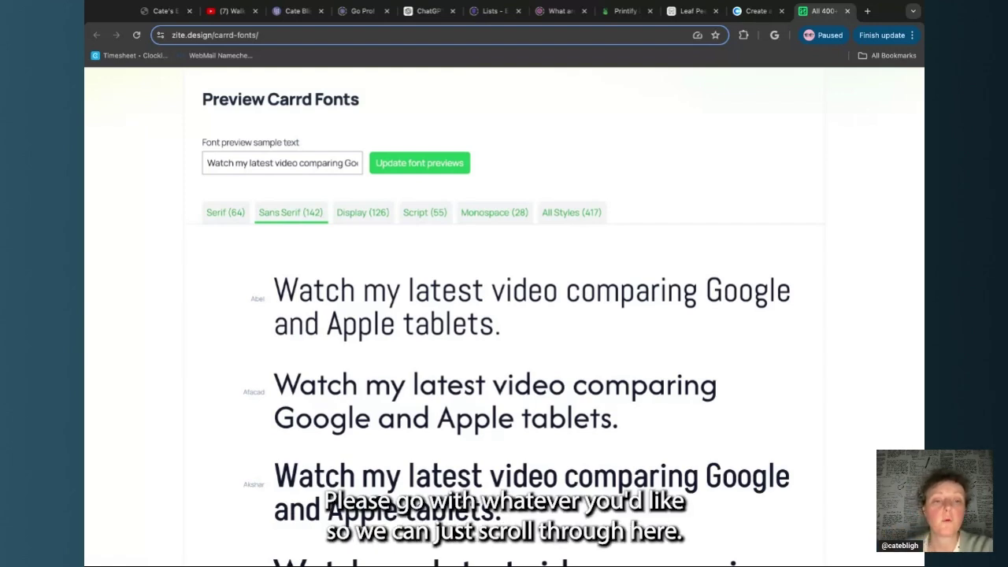
pyautogui.scroll(-4, 510, 361)
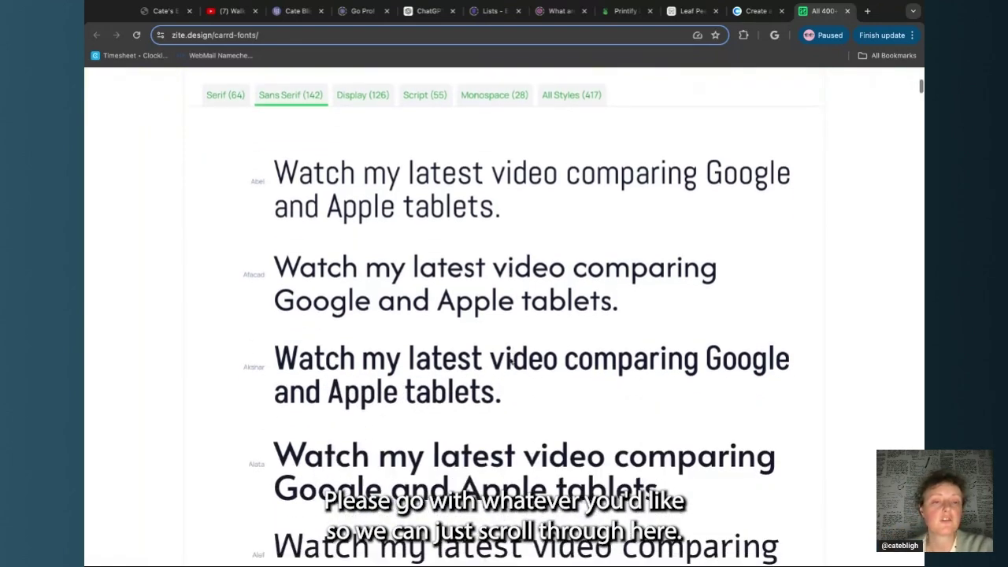
pyautogui.scroll(-7, 511, 361)
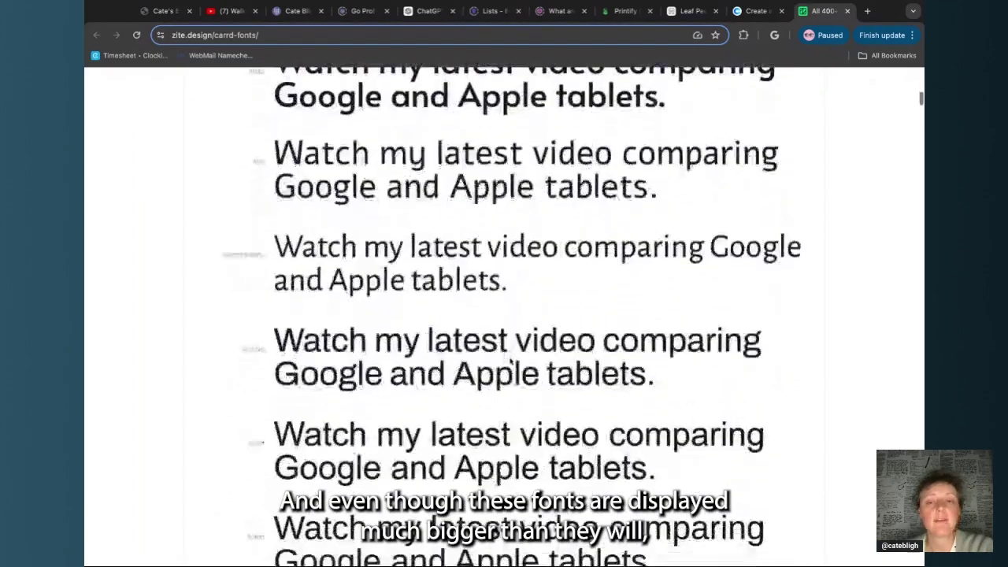
pyautogui.scroll(-1, 510, 360)
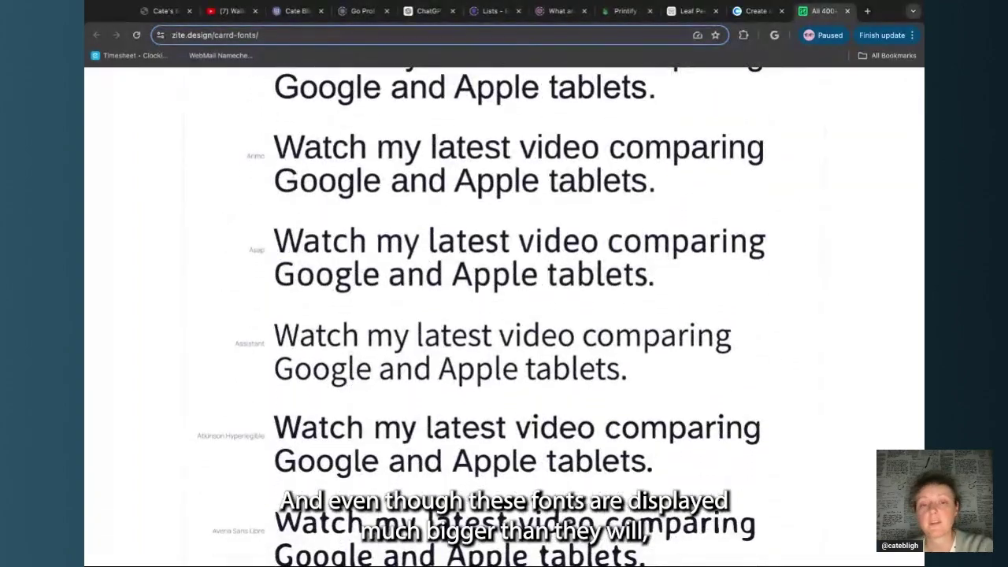
pyautogui.scroll(-3, 511, 361)
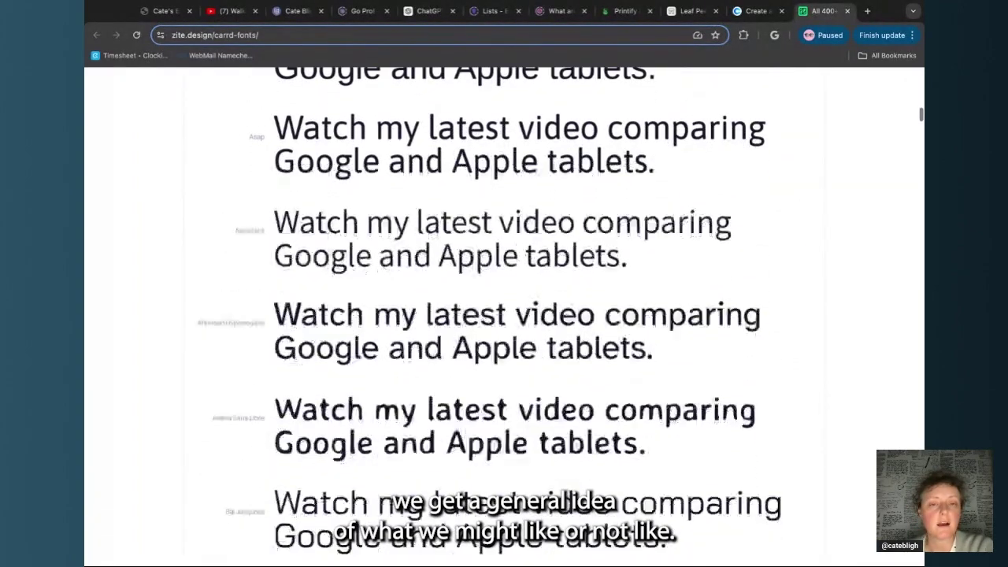
pyautogui.scroll(-6, 511, 360)
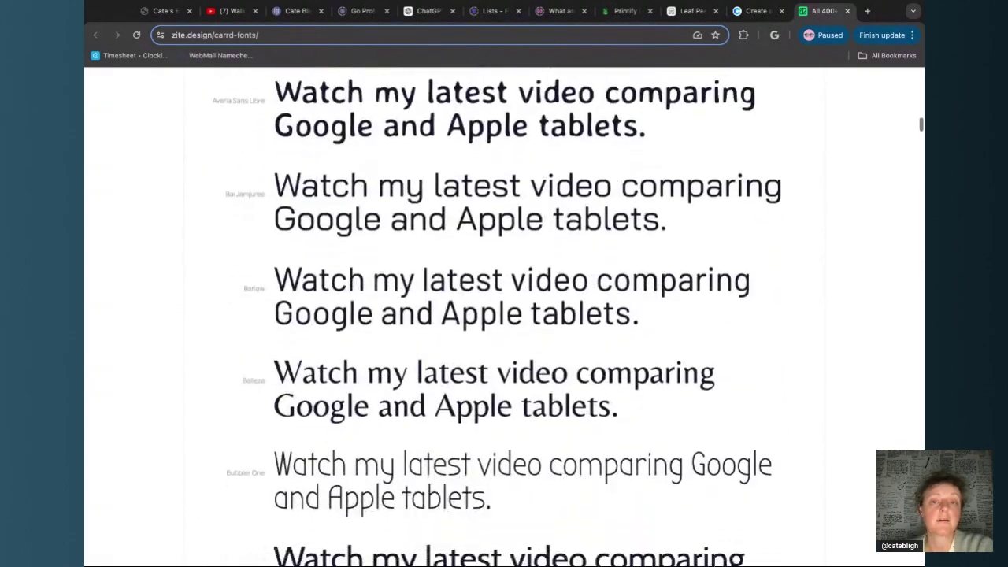
pyautogui.scroll(-5, 510, 361)
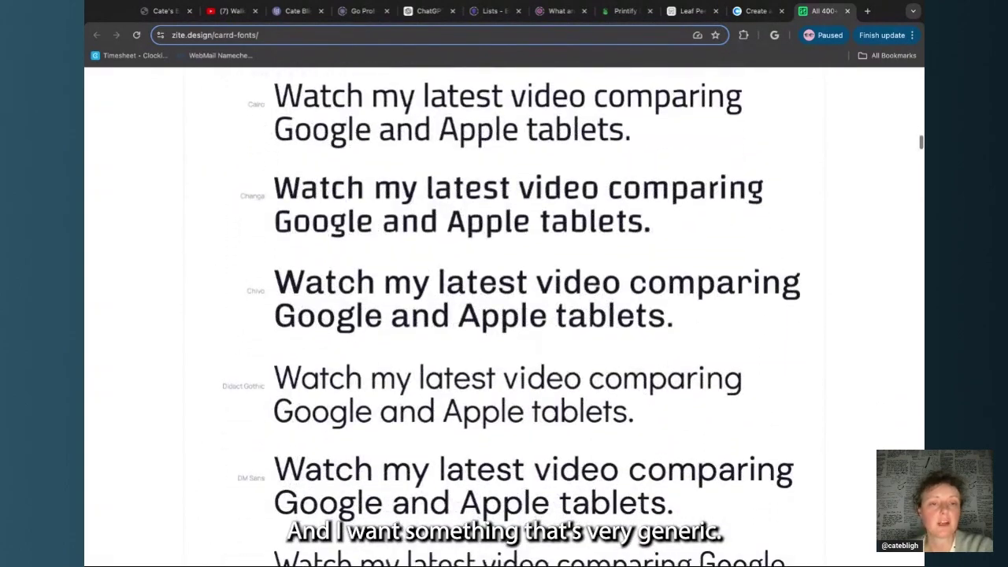
pyautogui.scroll(-2, 511, 360)
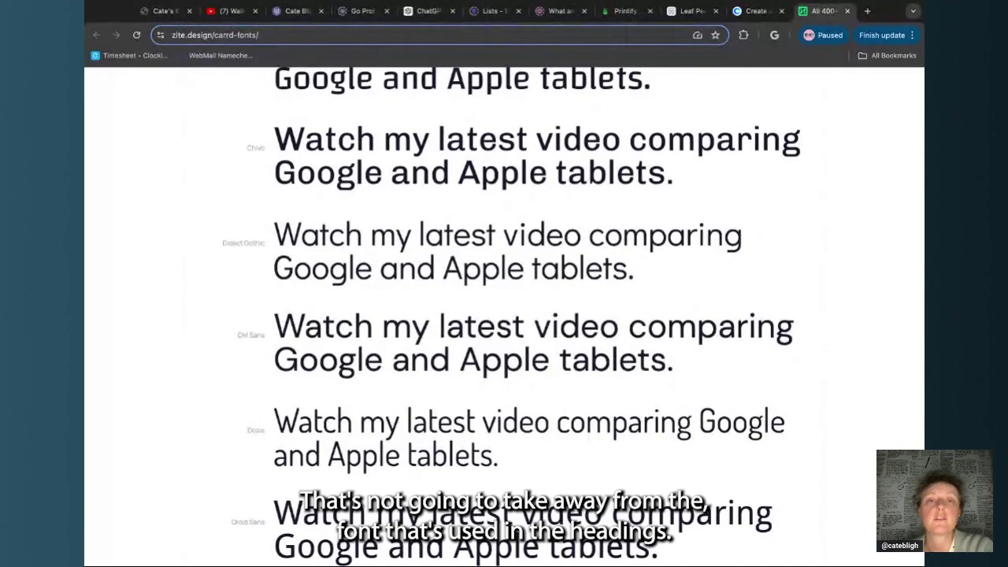
pyautogui.scroll(-12, 231, 209)
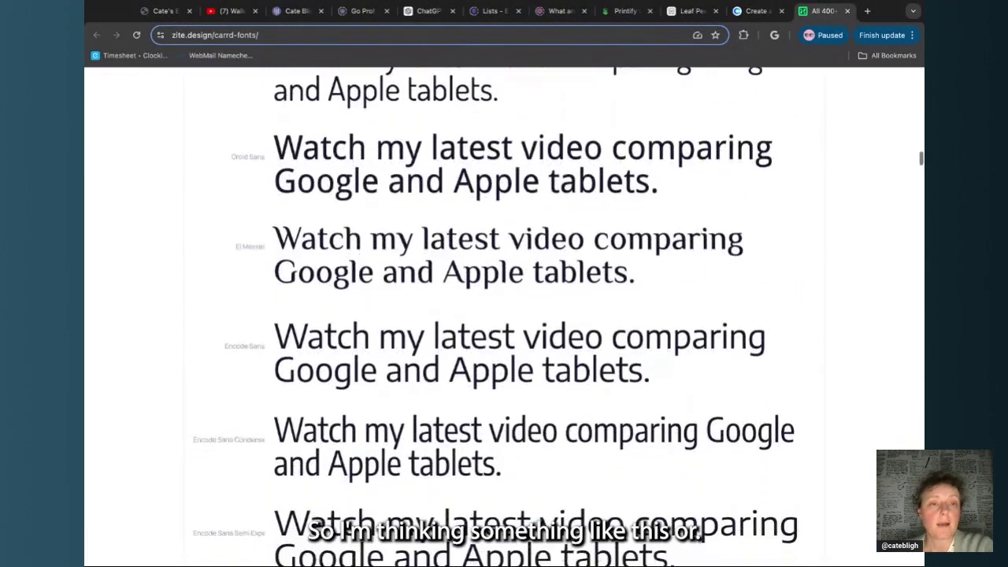
pyautogui.scroll(-4, 335, 226)
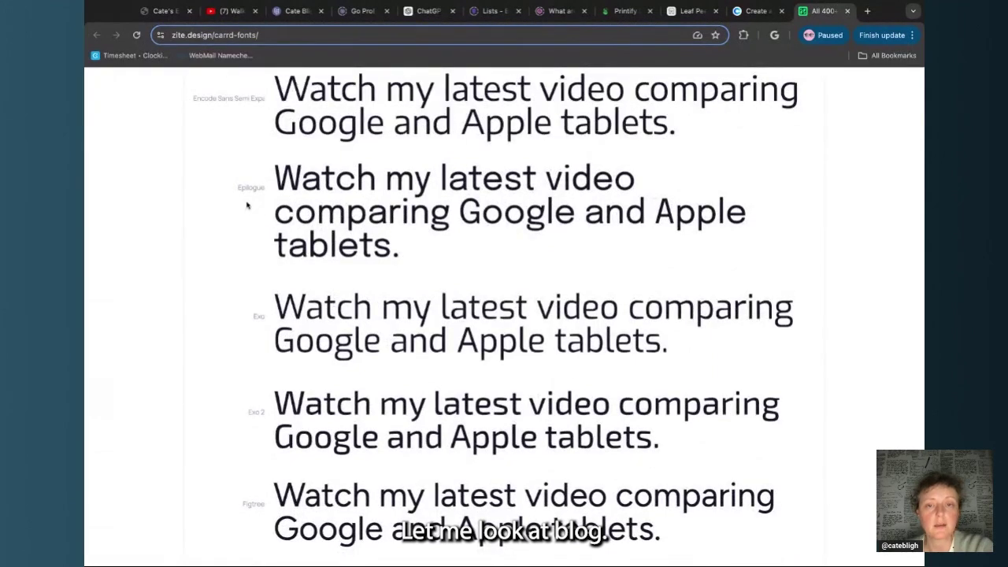
pyautogui.moveTo(236, 191); pyautogui.dragTo(267, 187)
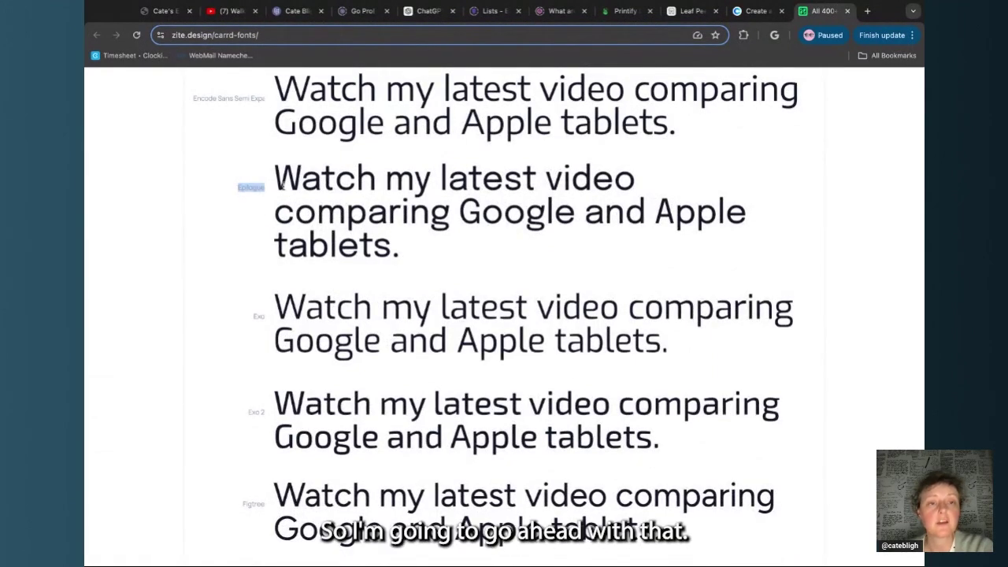
# Back in Carrd, set the YouTube paragraph's font to Epilogue
pyautogui.click(296, 13)
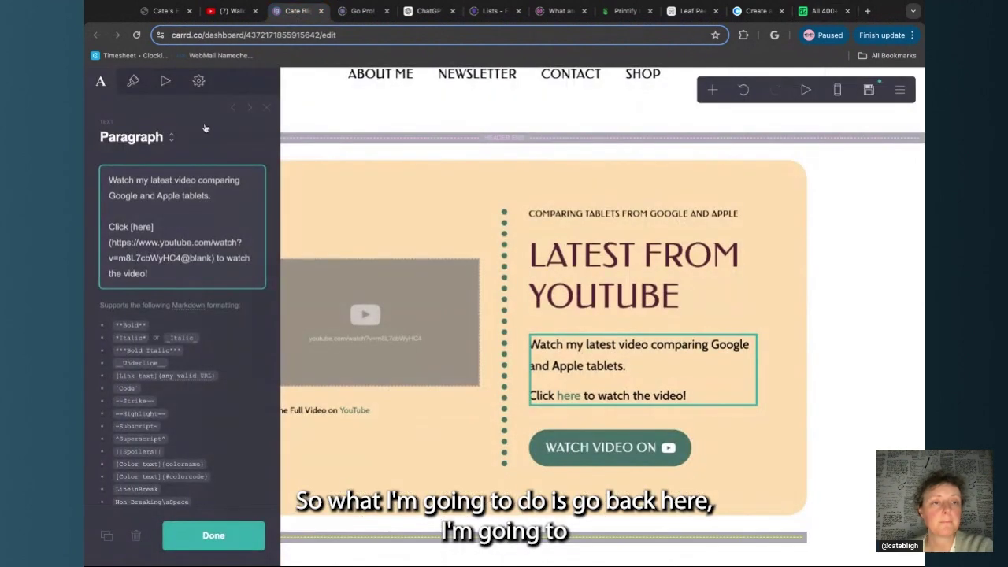
pyautogui.click(133, 82)
pyautogui.scroll(-5, 154, 260)
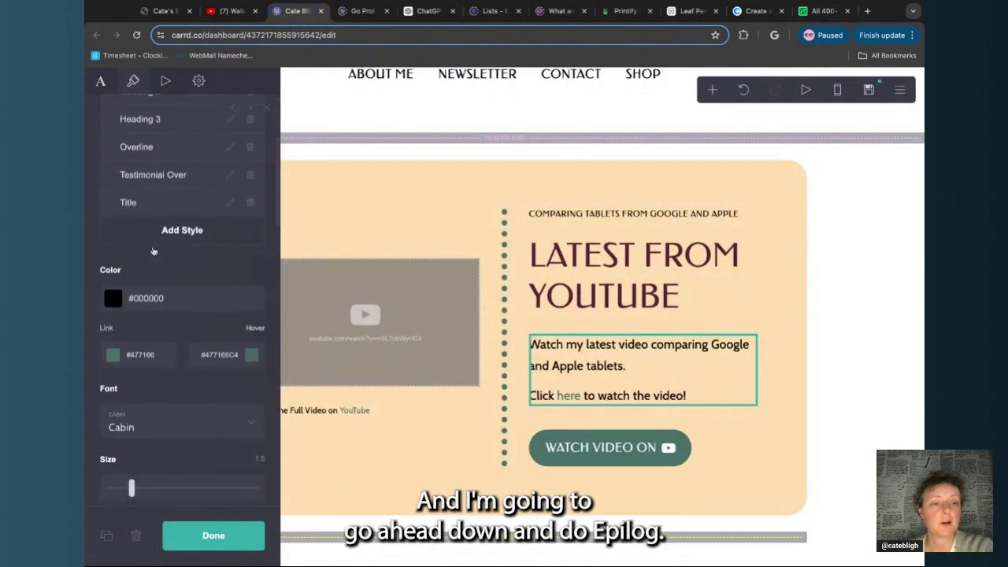
pyautogui.click(158, 270)
pyautogui.write('ep')
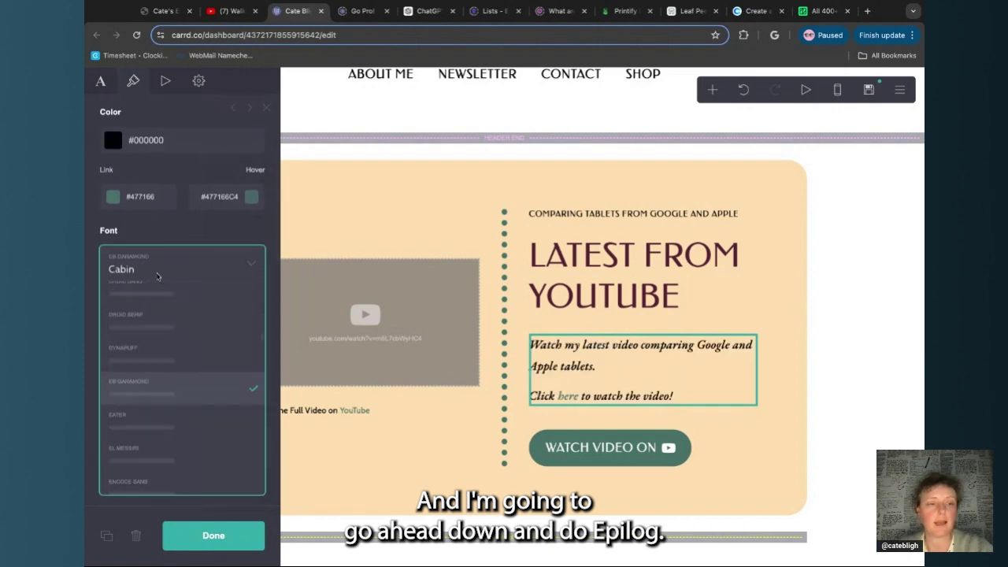
pyautogui.click(177, 392)
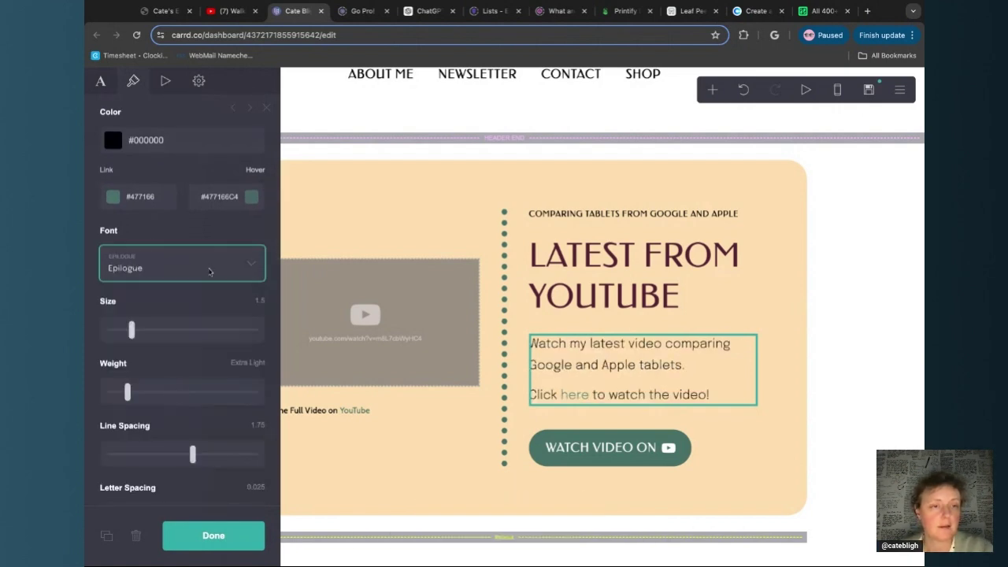
pyautogui.click(214, 536)
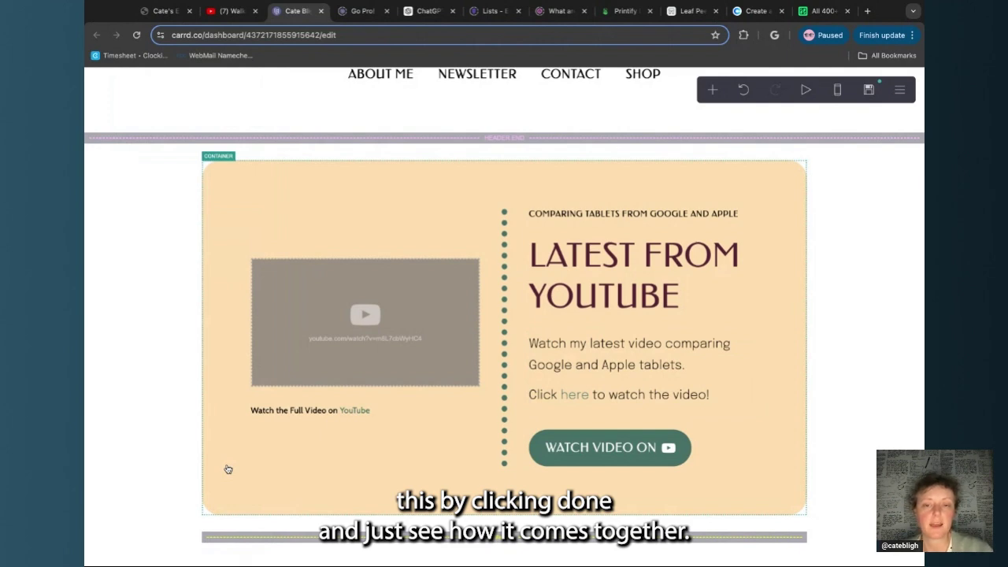
# Give the paragraph Light weight and text size 1.375
pyautogui.click(618, 358)
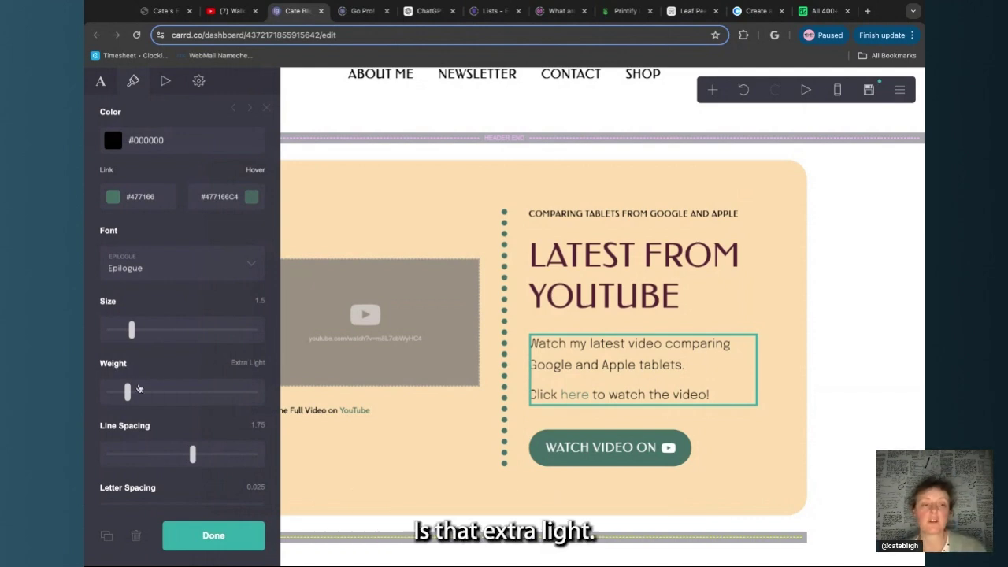
pyautogui.press('Right')
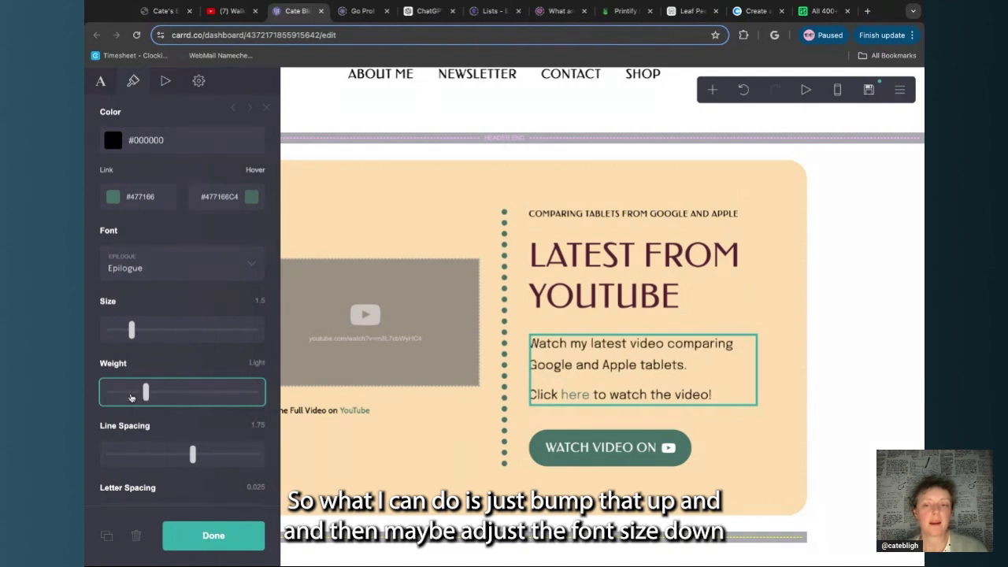
pyautogui.click(132, 332)
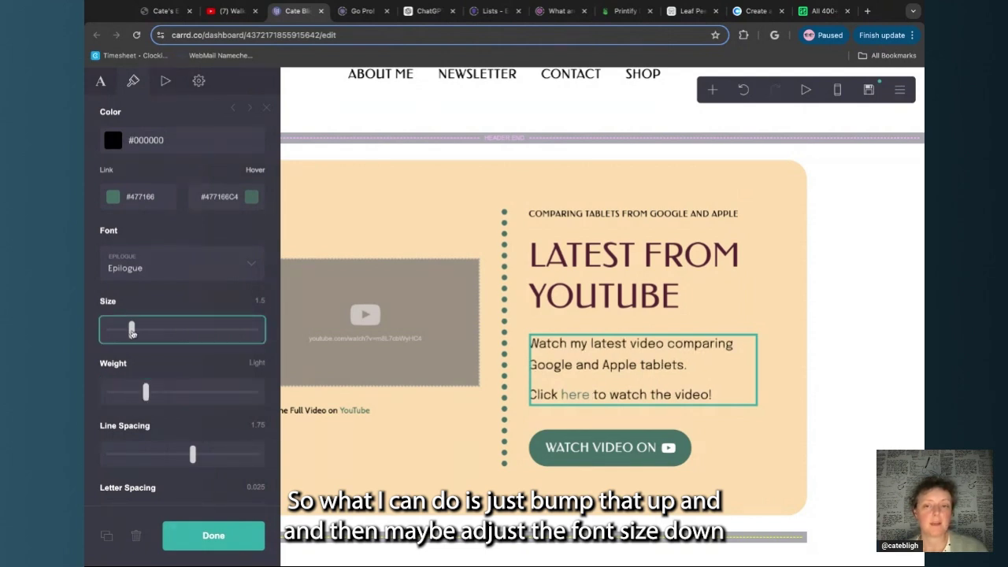
pyautogui.press('Left')
pyautogui.click(202, 537)
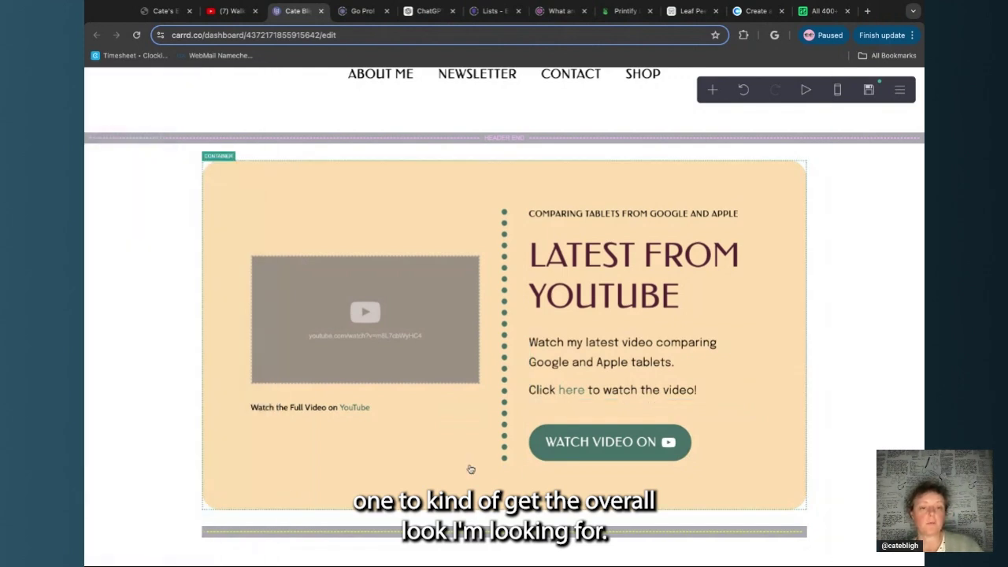
pyautogui.click(419, 410)
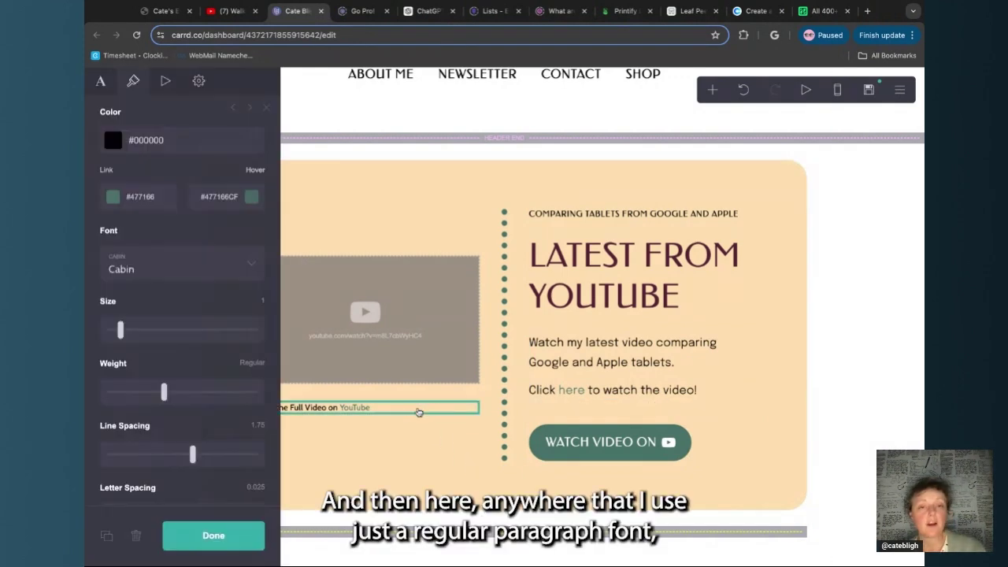
# Set the Watch the Full Video on YouTube caption's font to Epilogue
pyautogui.click(240, 268)
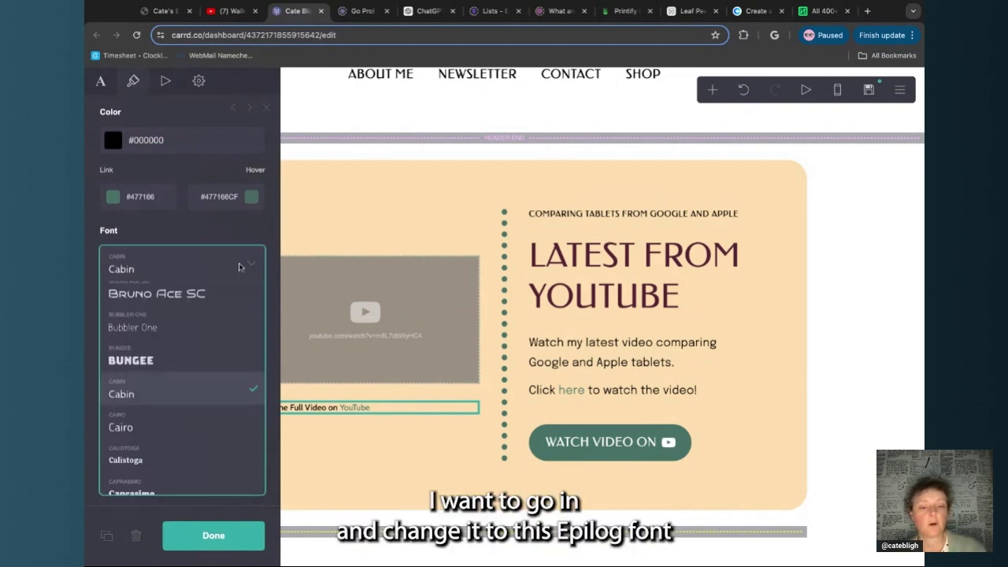
pyautogui.write('epi')
pyautogui.click(194, 388)
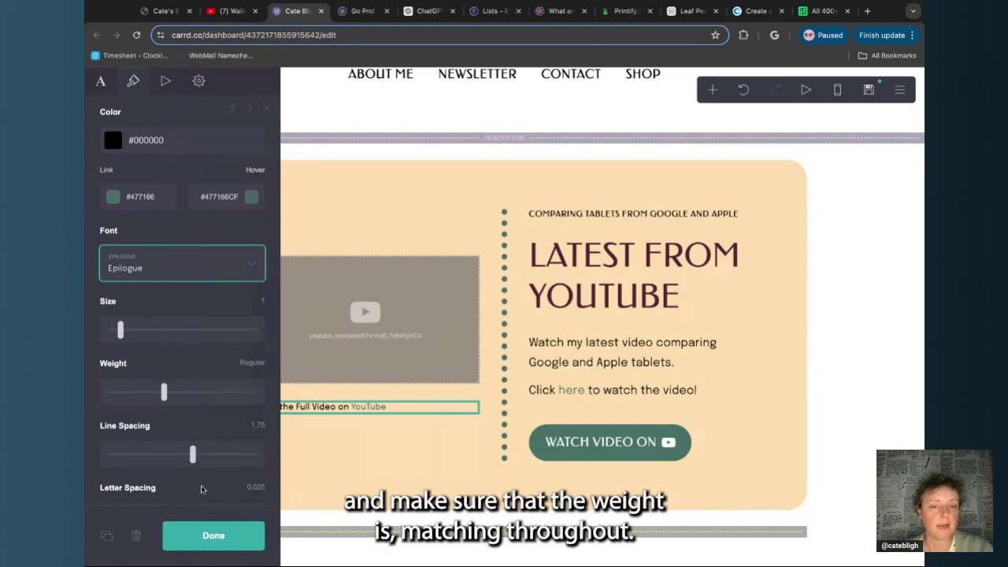
pyautogui.click(214, 536)
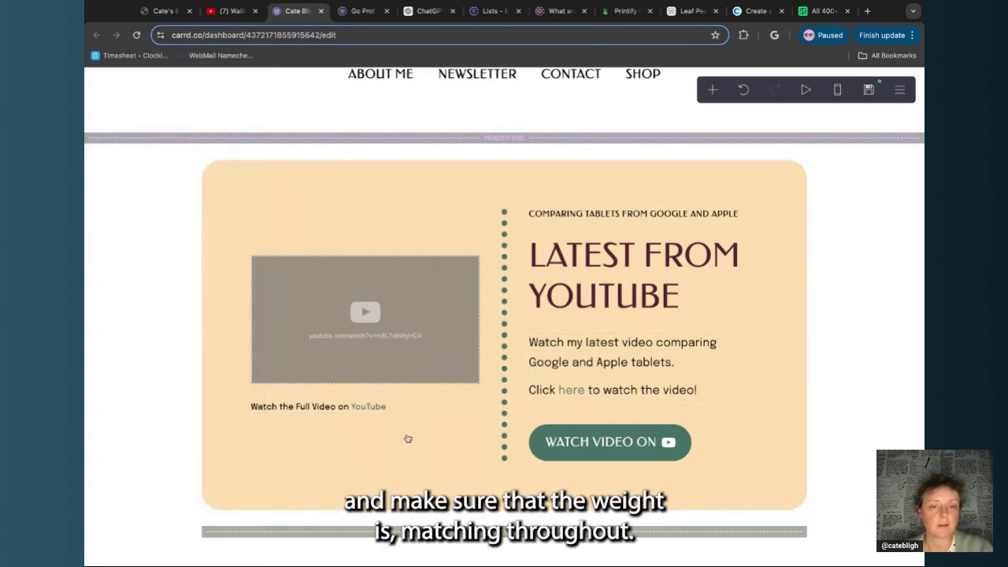
pyautogui.scroll(-5, 408, 438)
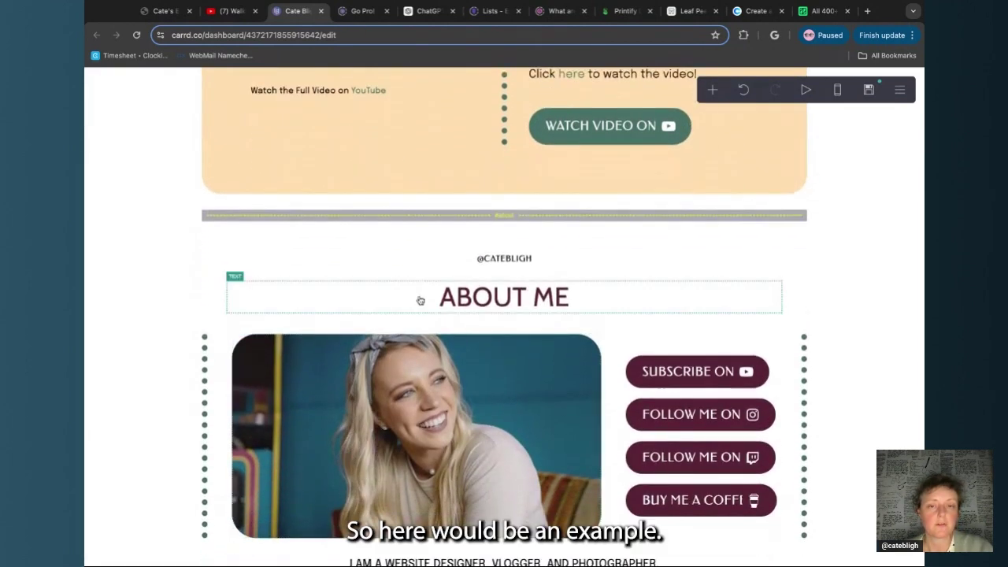
# Set the ABOUT ME text to Epilogue
pyautogui.click(421, 300)
pyautogui.click(201, 196)
pyautogui.click(163, 325)
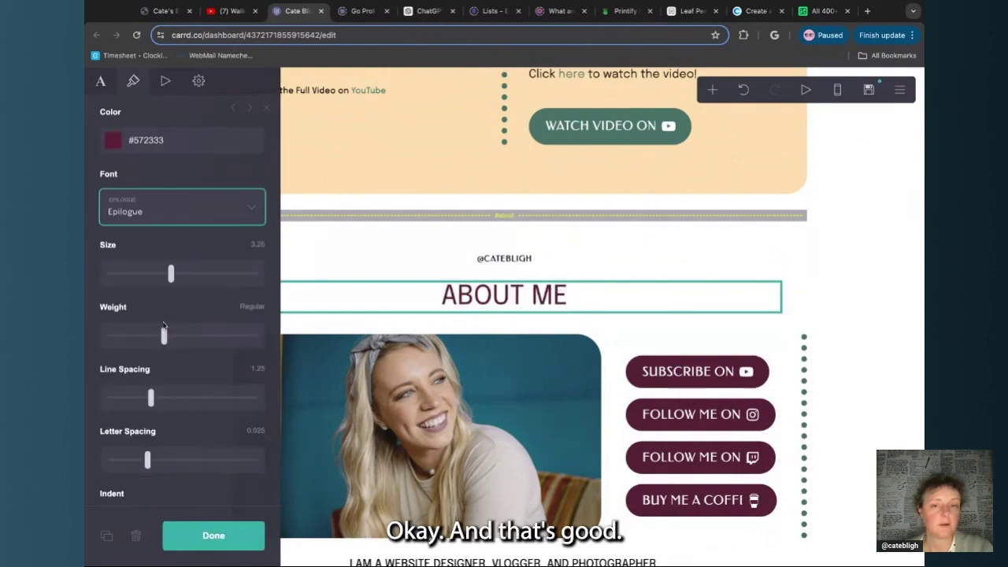
pyautogui.click(214, 539)
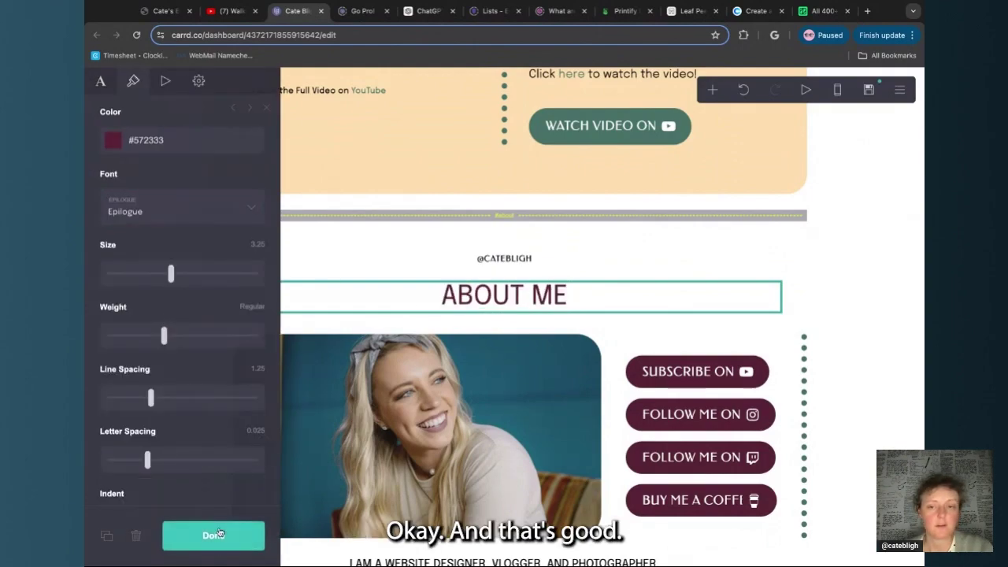
pyautogui.scroll(-4, 426, 354)
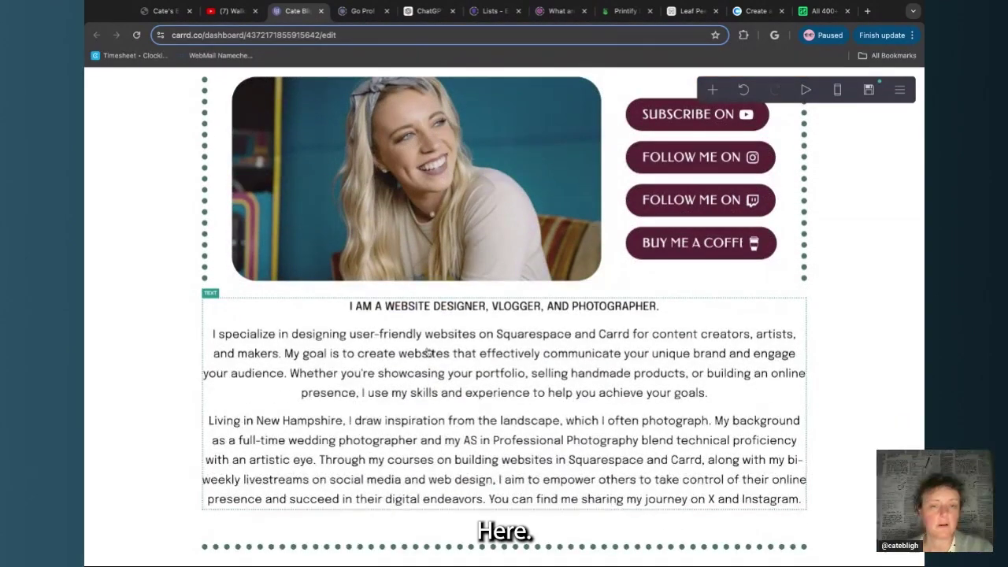
# Confirm the bio paragraphs, livestream description and Q&A LIVESTREAM text use Epilogue
pyautogui.click(426, 353)
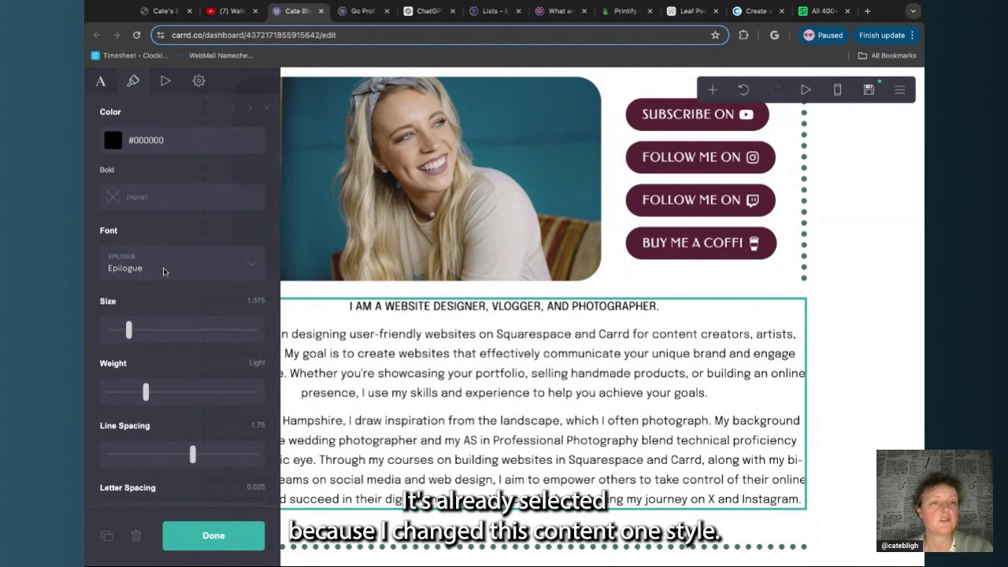
pyautogui.scroll(5, 164, 272)
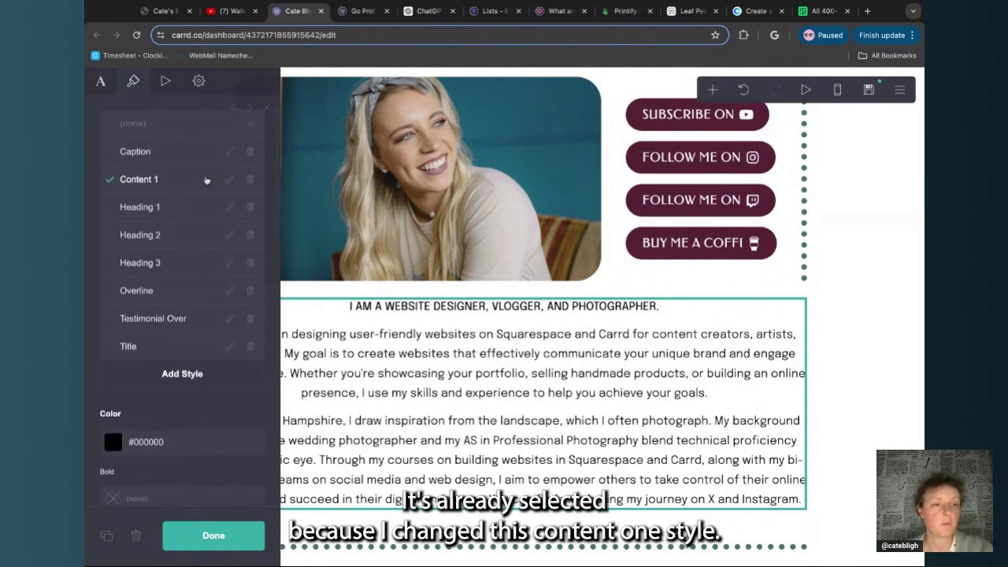
pyautogui.click(214, 536)
pyautogui.scroll(-1, 381, 463)
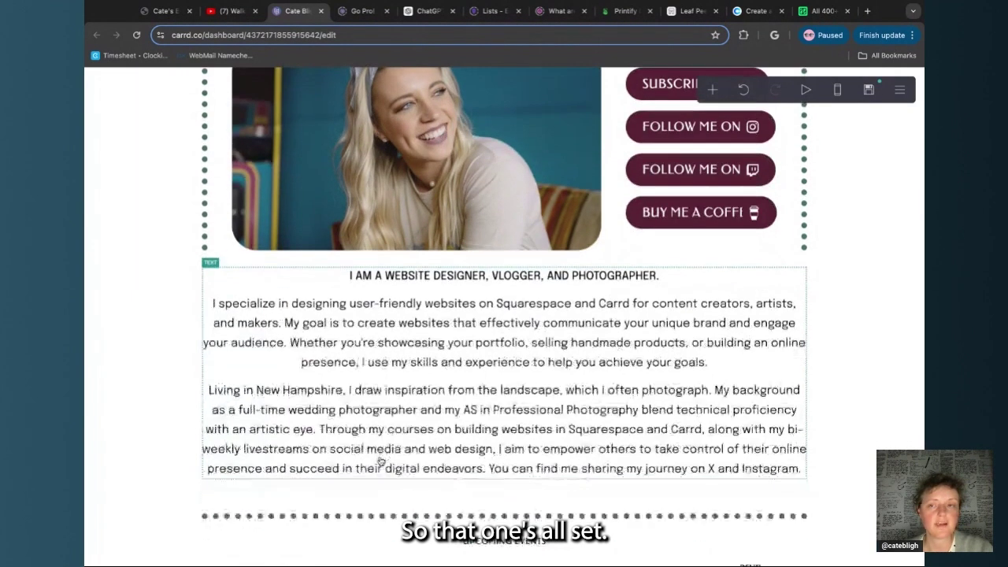
pyautogui.scroll(-5, 381, 462)
pyautogui.click(441, 305)
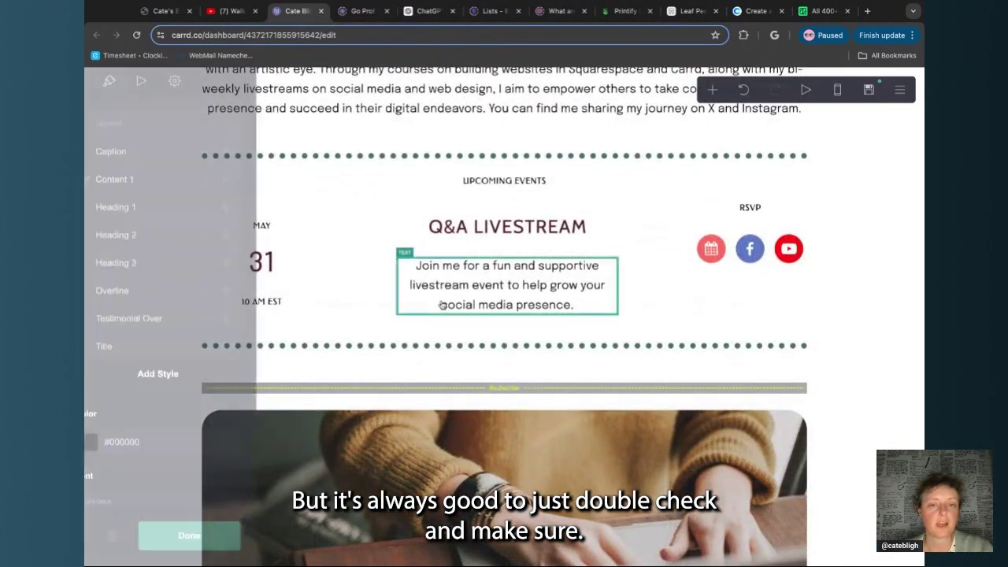
pyautogui.scroll(-5, 188, 276)
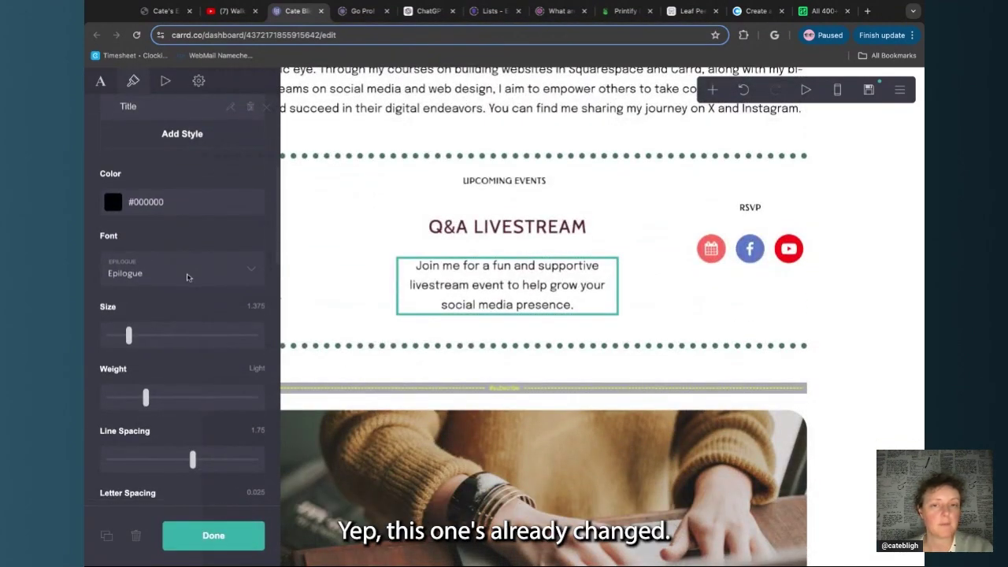
pyautogui.click(419, 236)
pyautogui.scroll(-4, 215, 287)
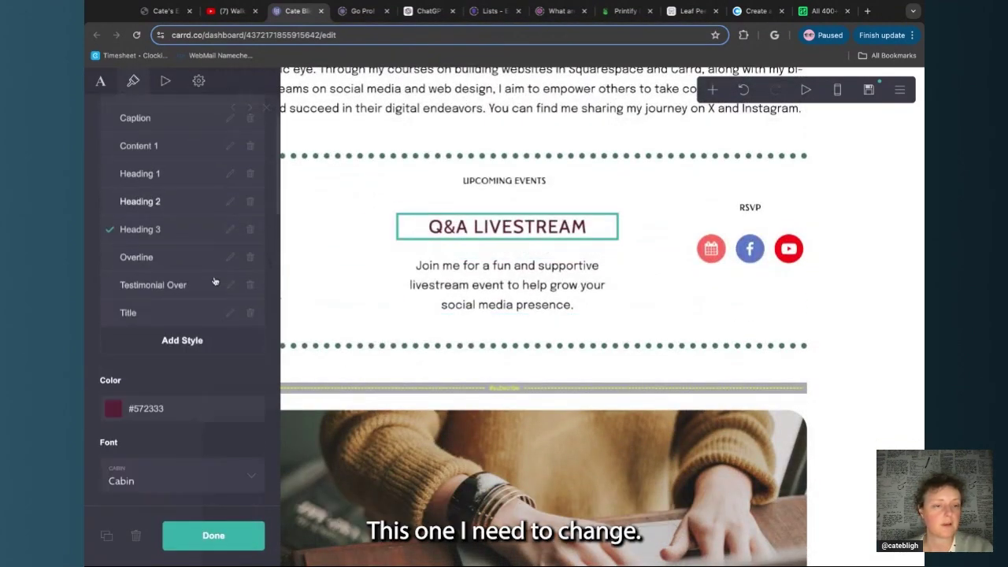
pyautogui.click(215, 304)
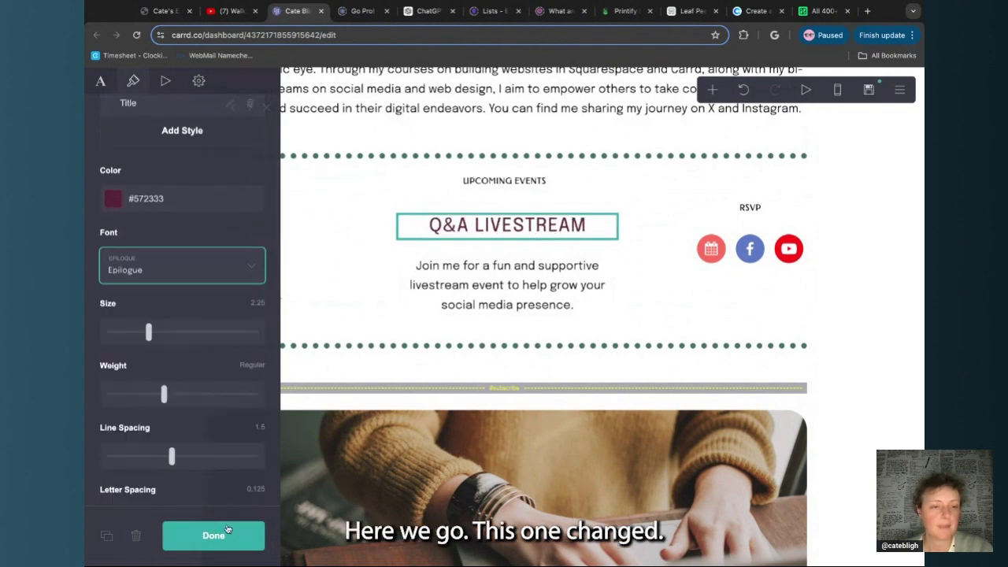
pyautogui.click(228, 535)
# Check the privacy note, testimonial heading and quote, hoodie caption and ebook description fonts
pyautogui.click(232, 266)
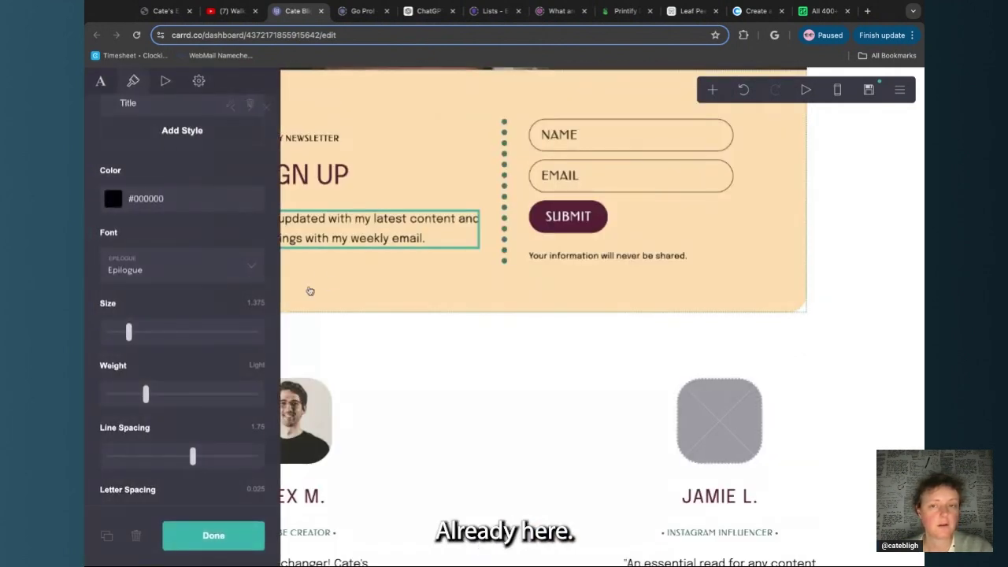
pyautogui.click(578, 258)
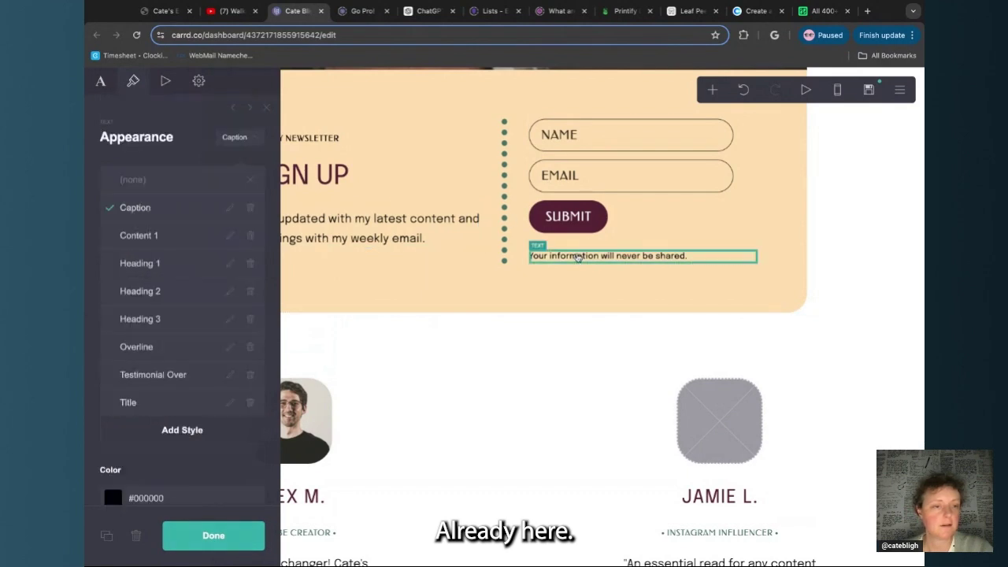
pyautogui.scroll(-3, 408, 523)
pyautogui.scroll(-1, 408, 523)
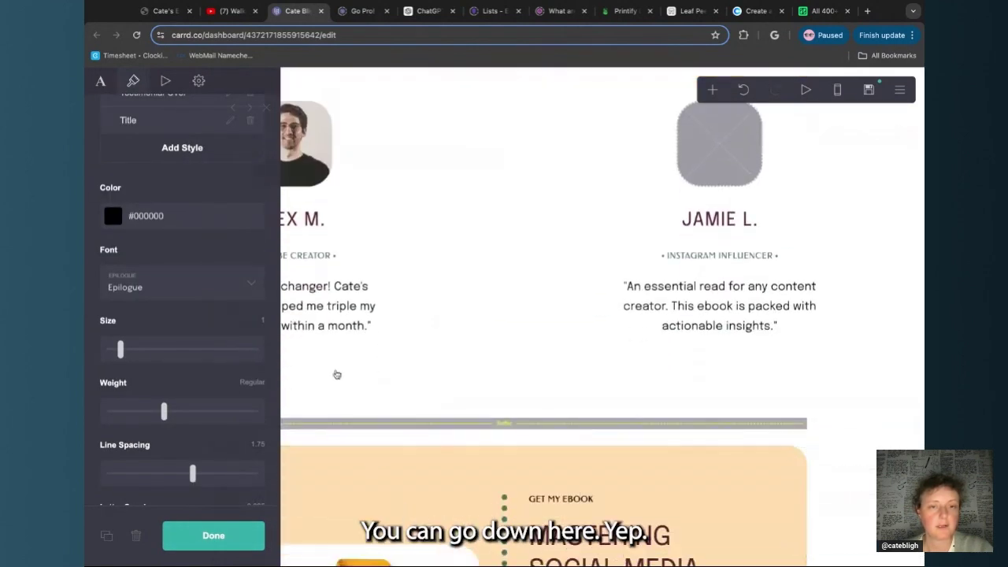
pyautogui.click(338, 220)
pyautogui.click(398, 318)
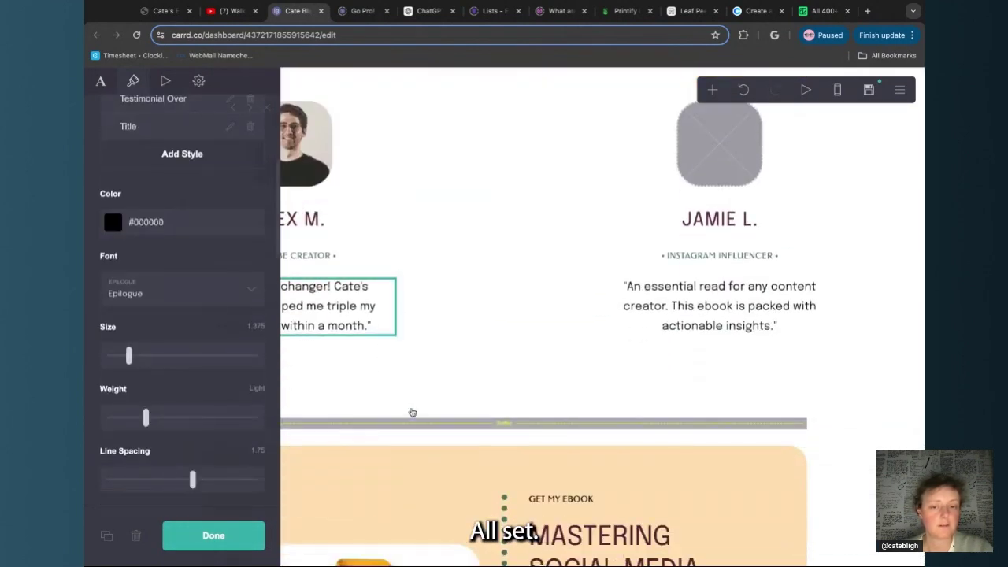
pyautogui.scroll(-6, 412, 412)
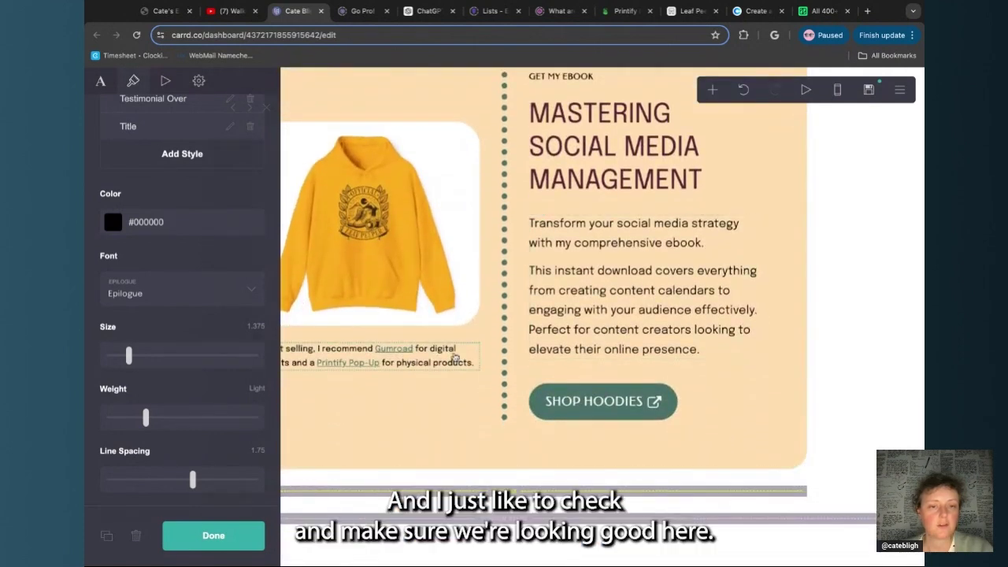
pyautogui.click(455, 358)
pyautogui.scroll(-2, 168, 436)
pyautogui.scroll(-1, 168, 437)
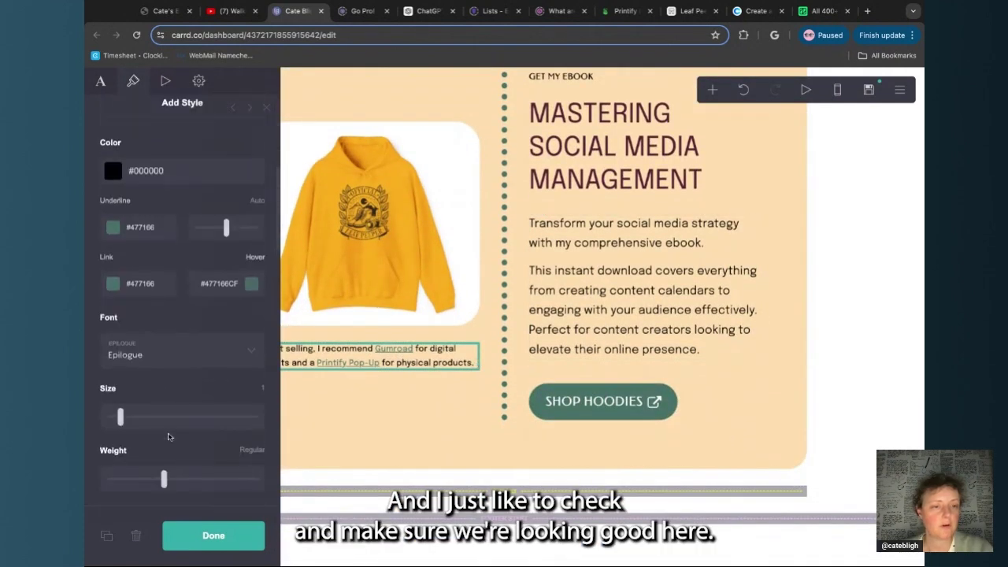
pyautogui.click(673, 328)
pyautogui.scroll(-3, 111, 477)
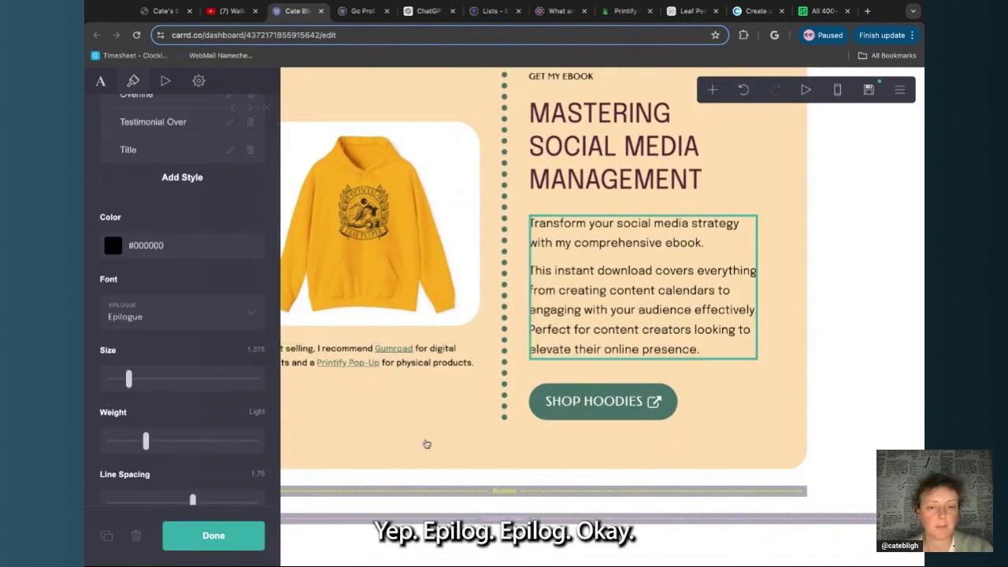
pyautogui.click(260, 538)
# Confirm the contact section's message text uses Epilogue, then close styling
pyautogui.scroll(-6, 360, 430)
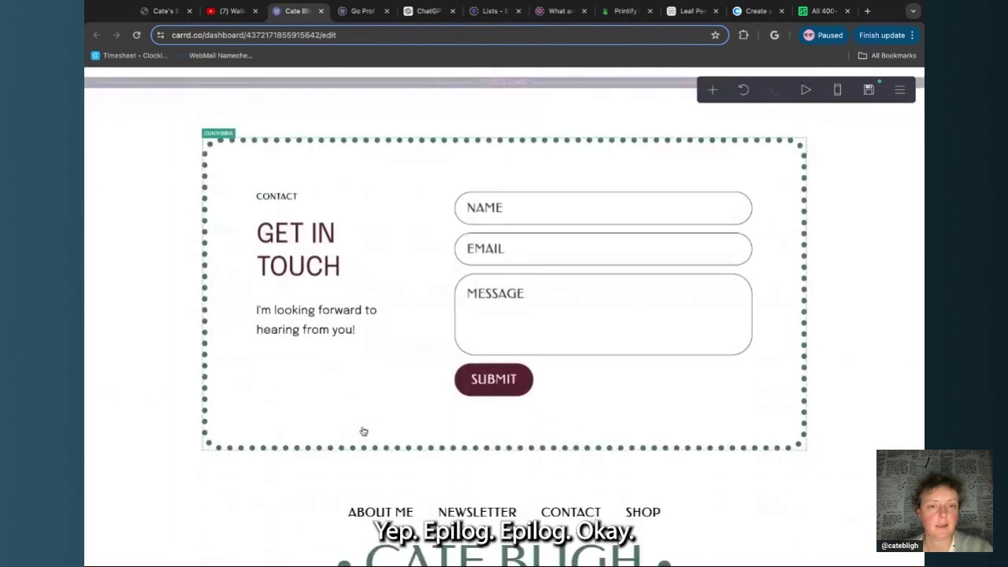
pyautogui.click(318, 325)
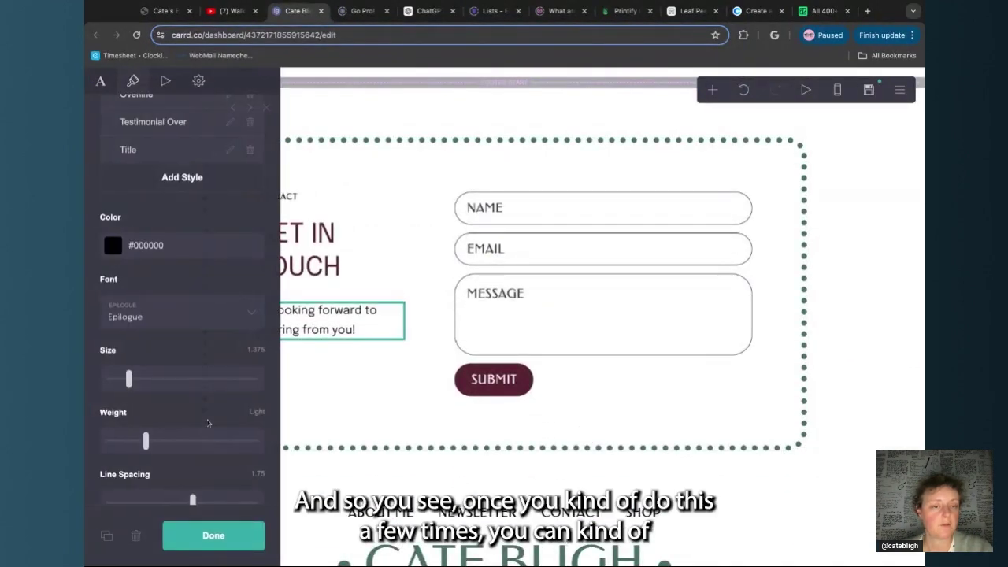
pyautogui.scroll(-4, 195, 444)
pyautogui.scroll(3, 195, 443)
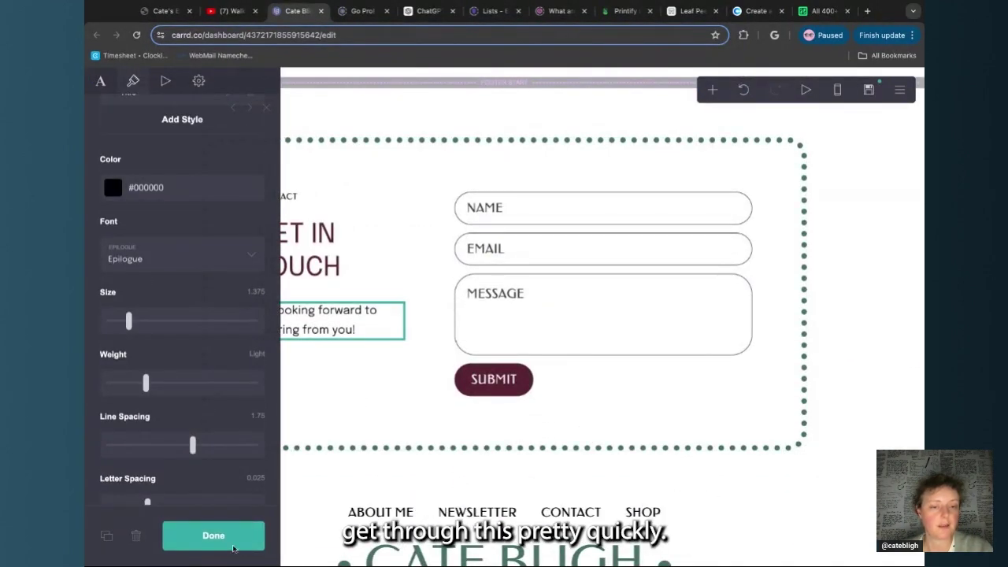
pyautogui.click(214, 536)
pyautogui.scroll(-2, 482, 512)
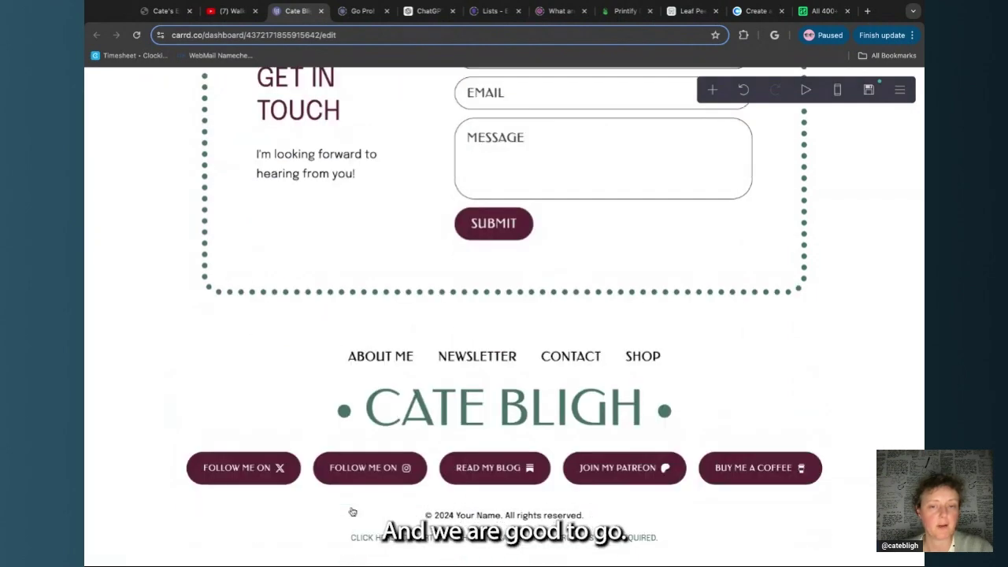
pyautogui.scroll(15, 333, 381)
pyautogui.scroll(-1, 333, 382)
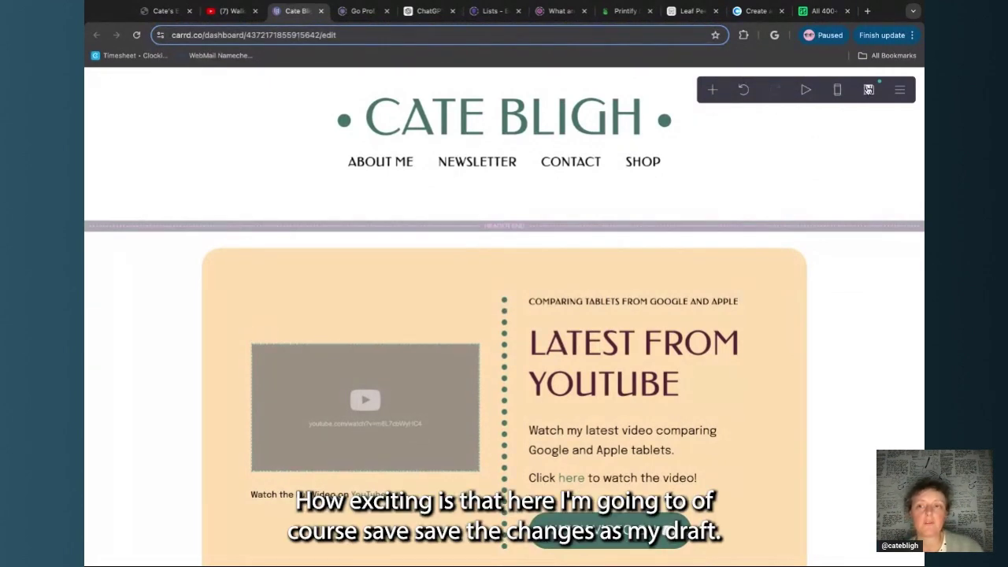
# Save the site as an offline draft
pyautogui.click(869, 89)
pyautogui.click(240, 540)
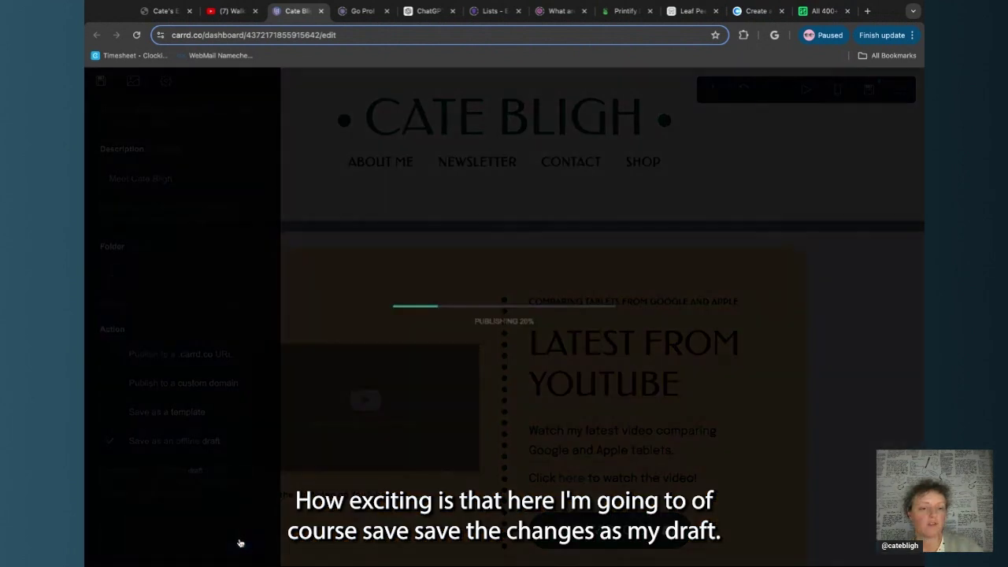
pyautogui.click(423, 352)
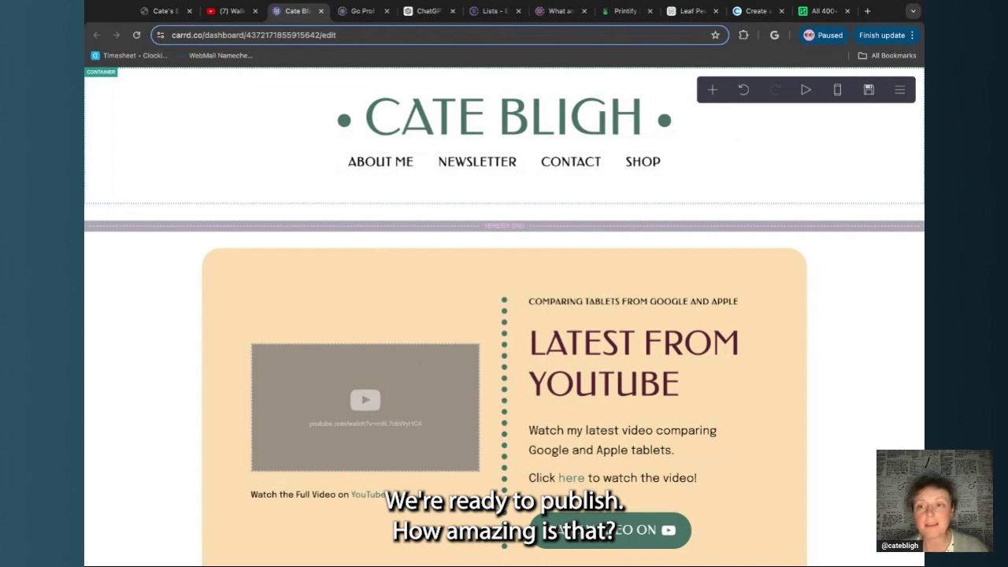
# In the publish settings, choose Publish to a .carrd.co URL and review address endings
pyautogui.click(900, 89)
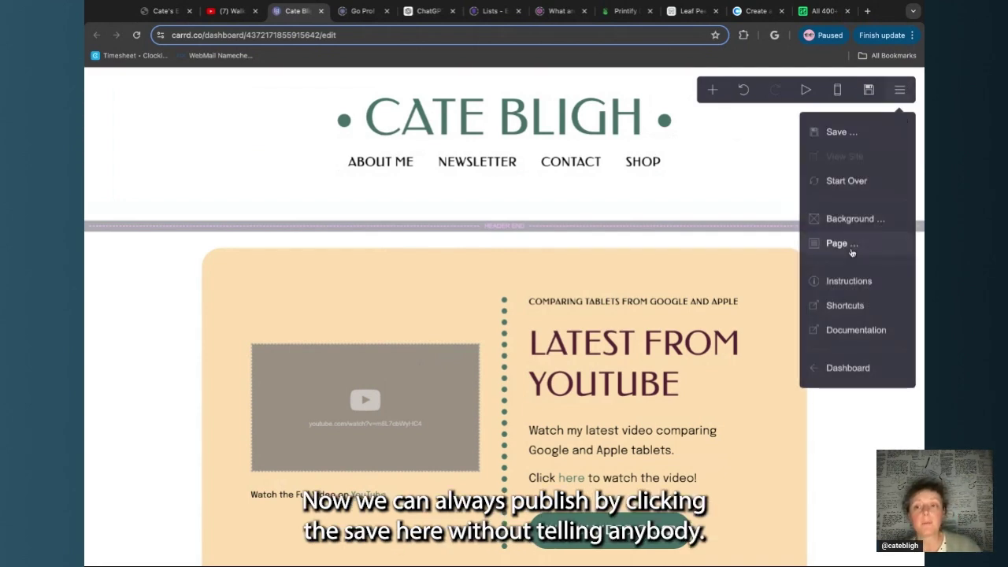
pyautogui.click(837, 133)
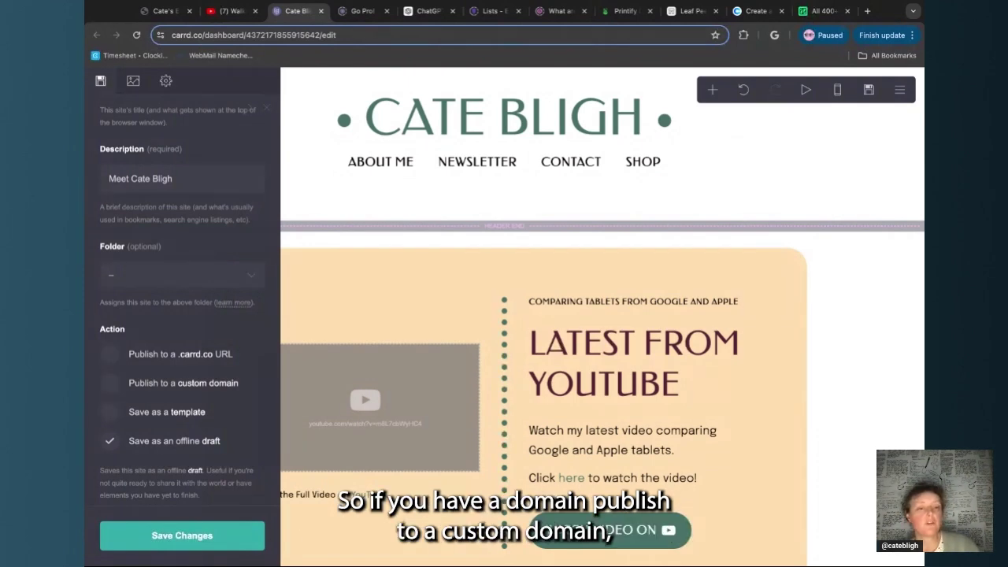
pyautogui.click(112, 384)
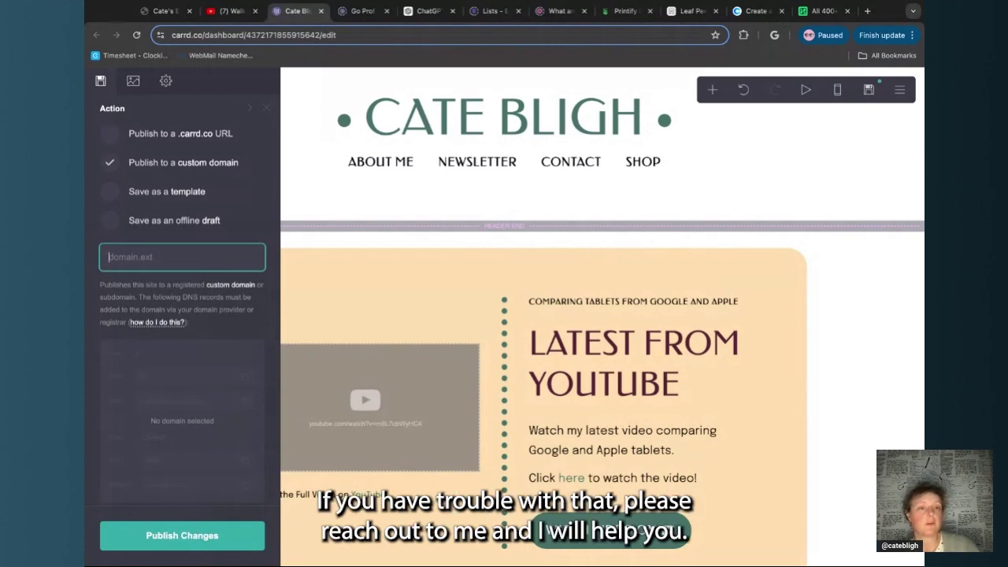
pyautogui.click(181, 134)
pyautogui.scroll(3, 168, 164)
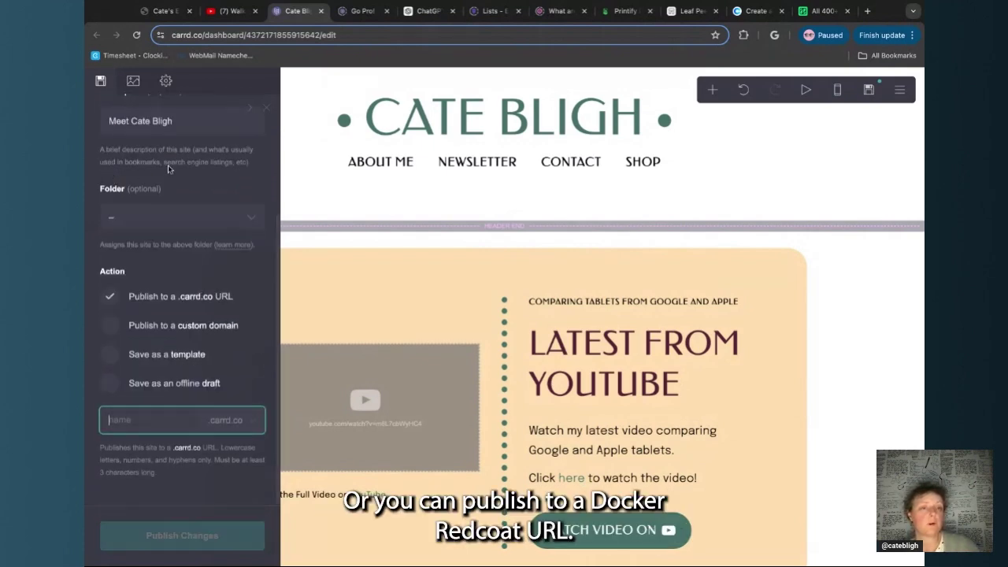
pyautogui.click(175, 300)
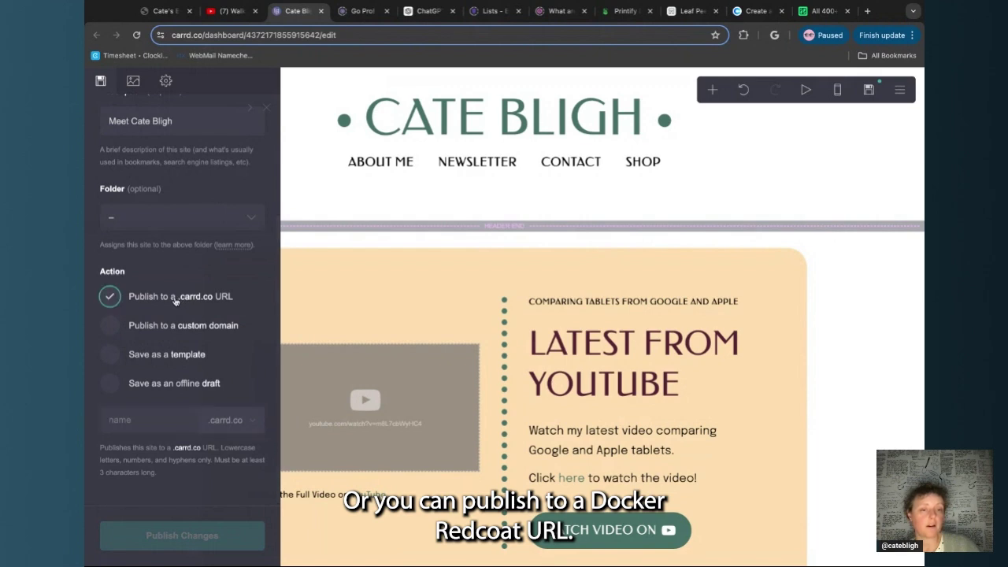
pyautogui.click(227, 423)
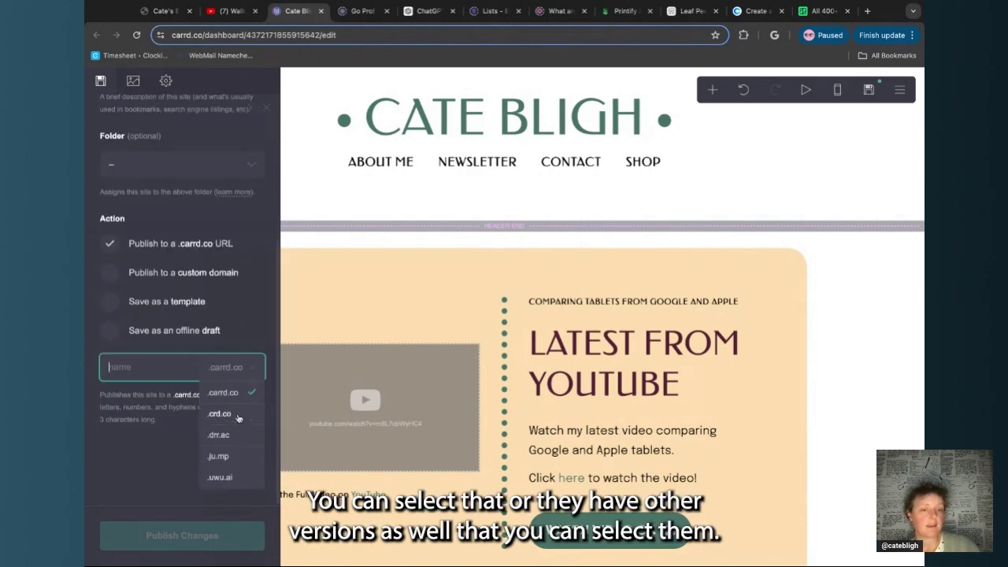
pyautogui.click(257, 341)
pyautogui.click(144, 421)
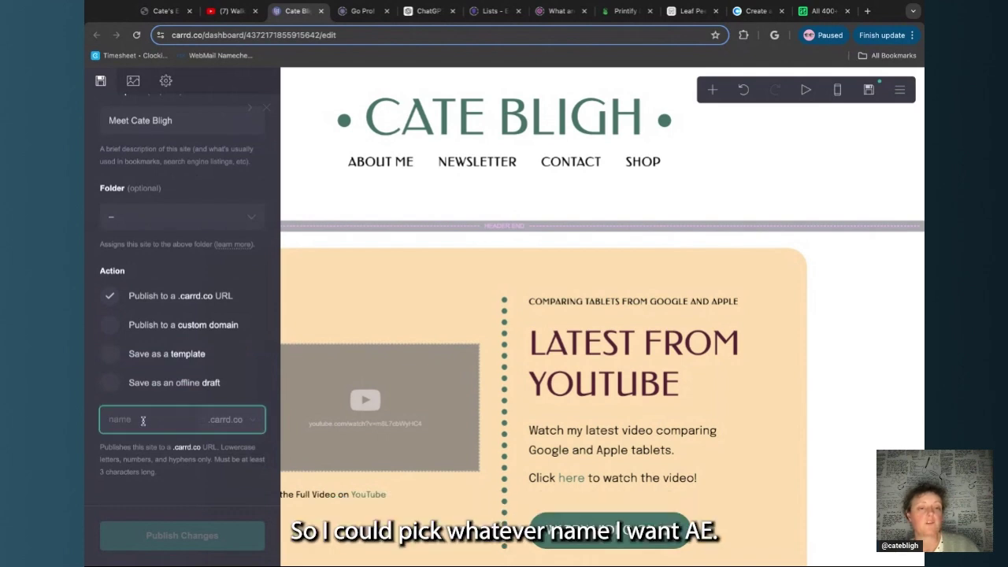
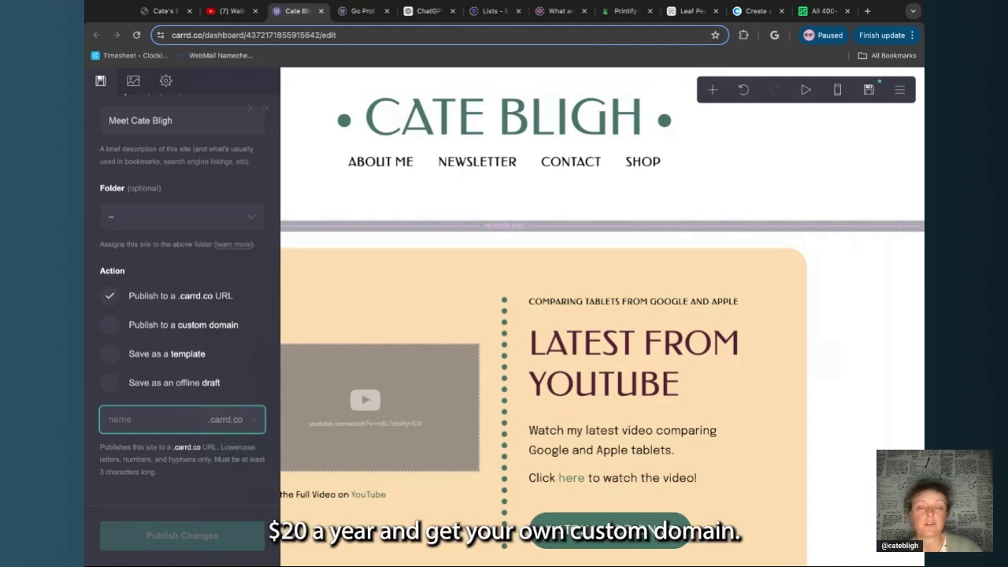
# In the publish panel, choose 'Save as an offline draft' and save the changes
pyautogui.click(133, 324)
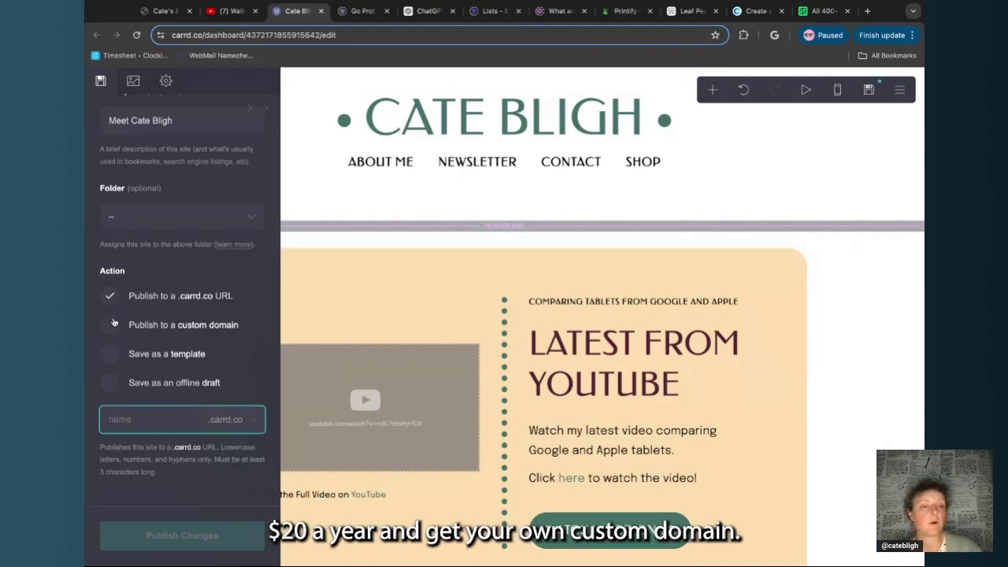
pyautogui.scroll(-2, 170, 331)
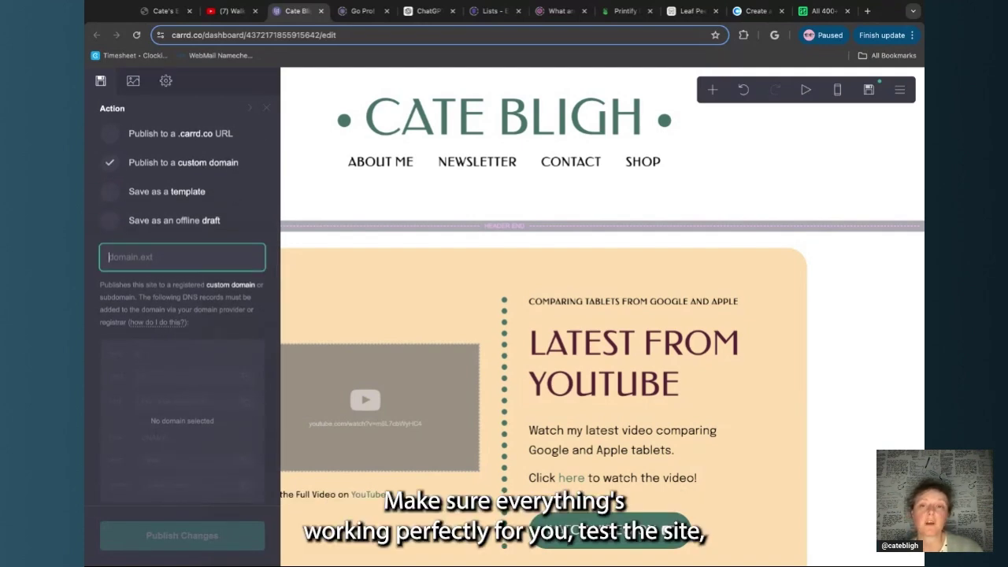
pyautogui.click(160, 223)
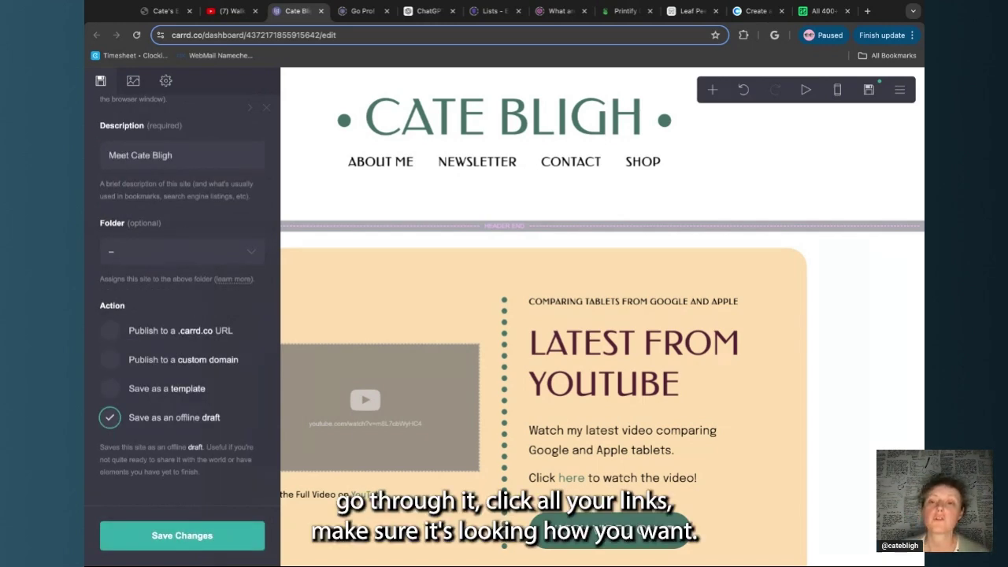
pyautogui.click(182, 536)
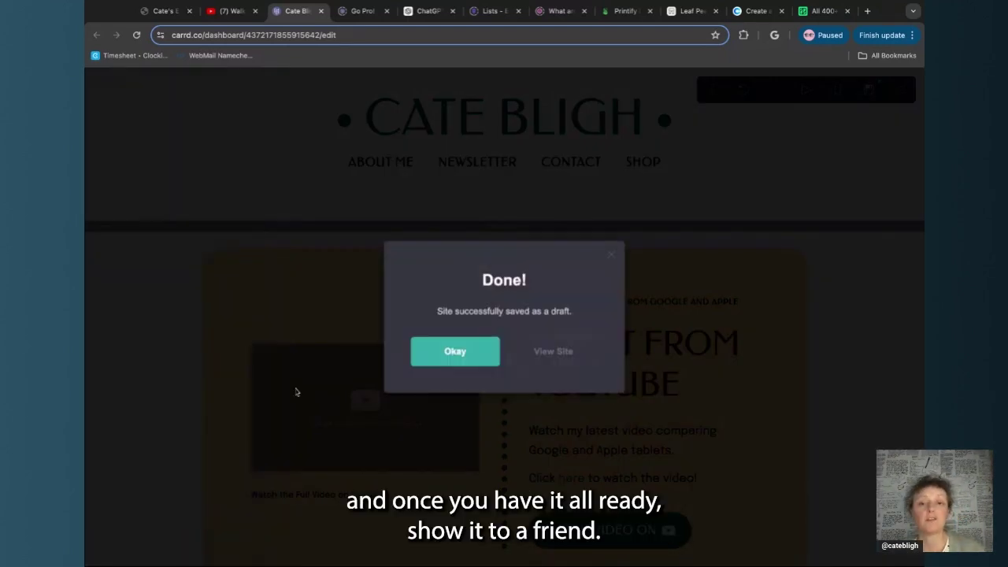
# Dismiss the saved-as-draft confirmation and switch the editor to the mobile preview
pyautogui.click(423, 350)
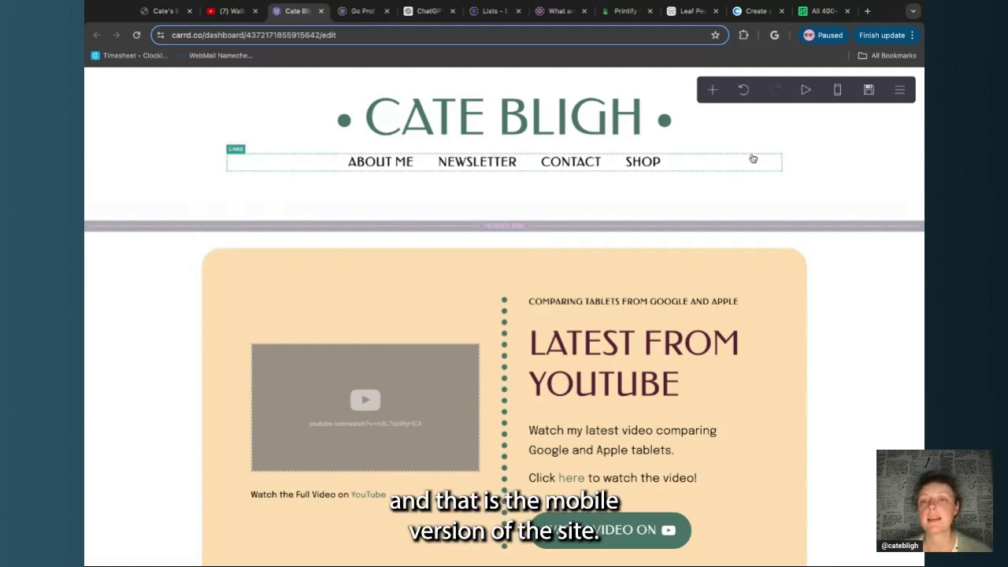
pyautogui.click(840, 92)
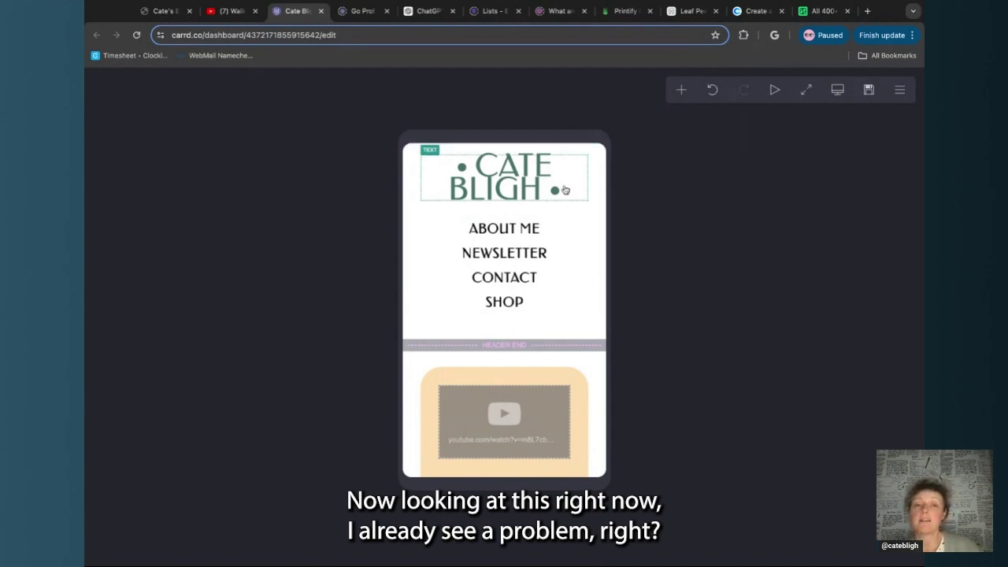
pyautogui.click(565, 189)
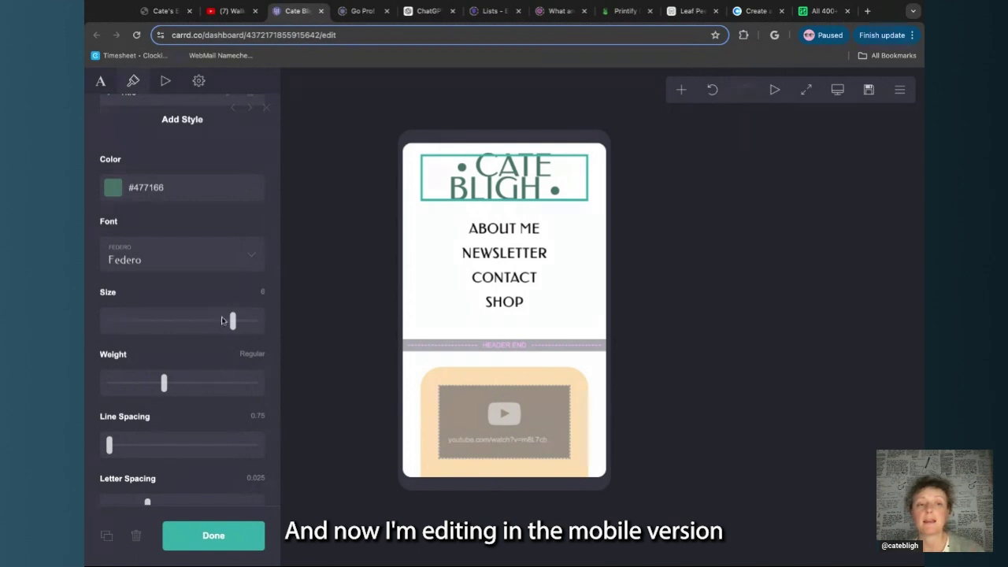
pyautogui.scroll(-10, 221, 321)
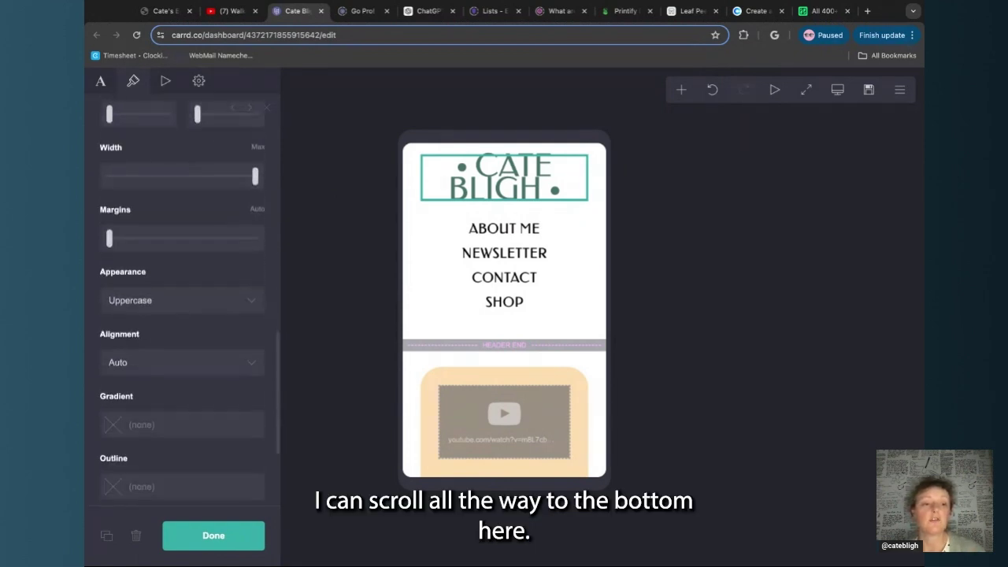
pyautogui.scroll(4, 104, 444)
pyautogui.scroll(-4, 104, 444)
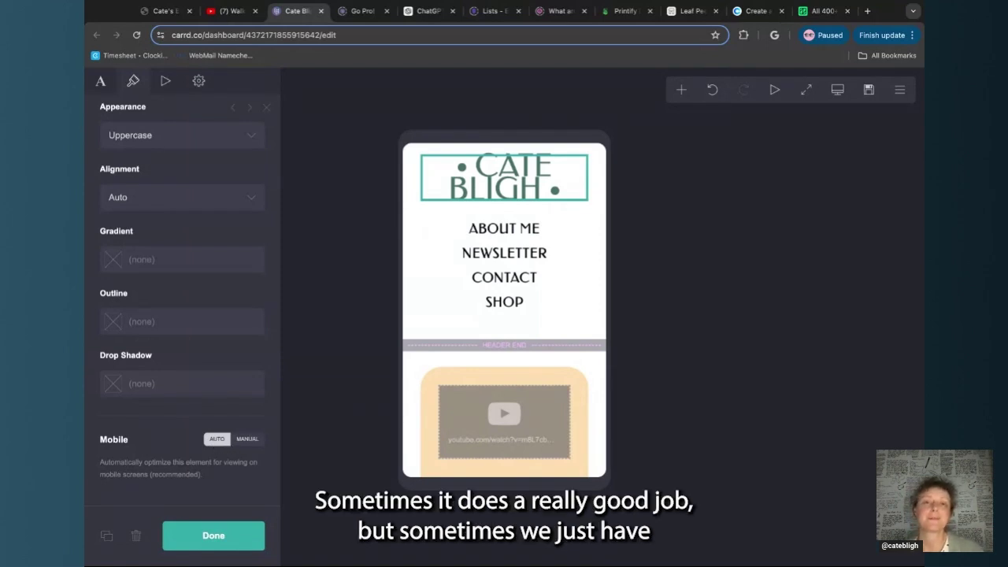
pyautogui.click(247, 439)
pyautogui.scroll(-4, 238, 396)
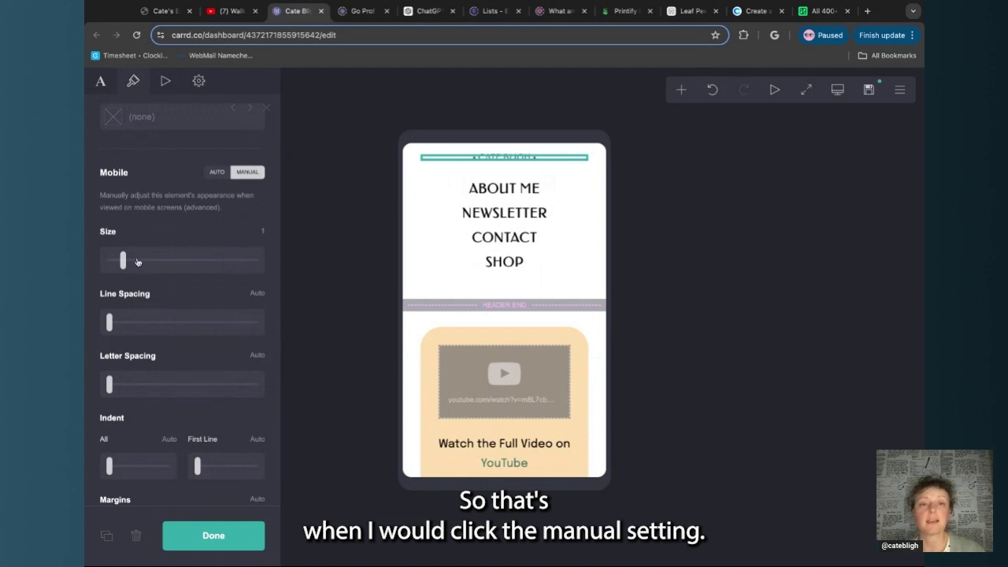
pyautogui.moveTo(123, 260); pyautogui.dragTo(156, 260)
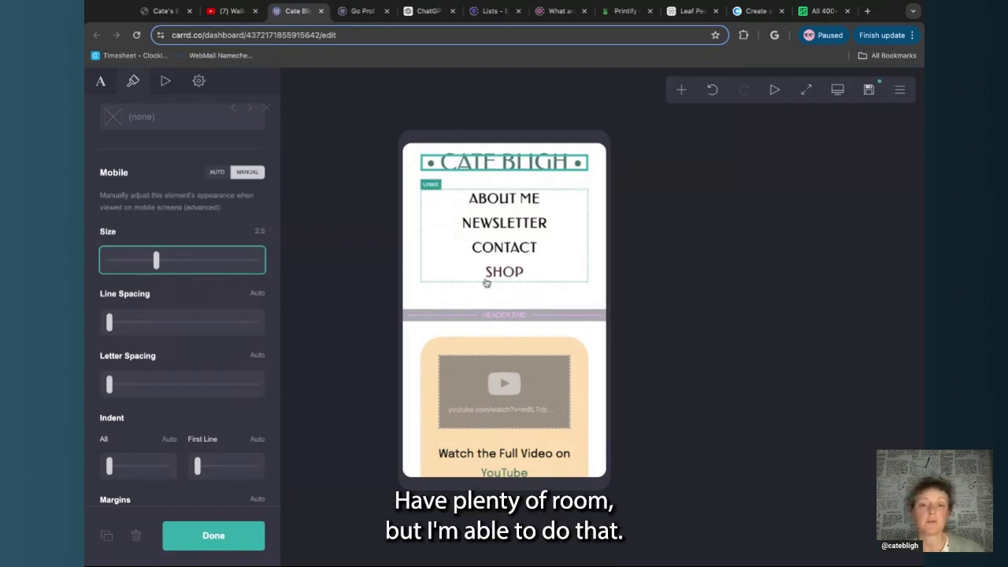
pyautogui.click(193, 538)
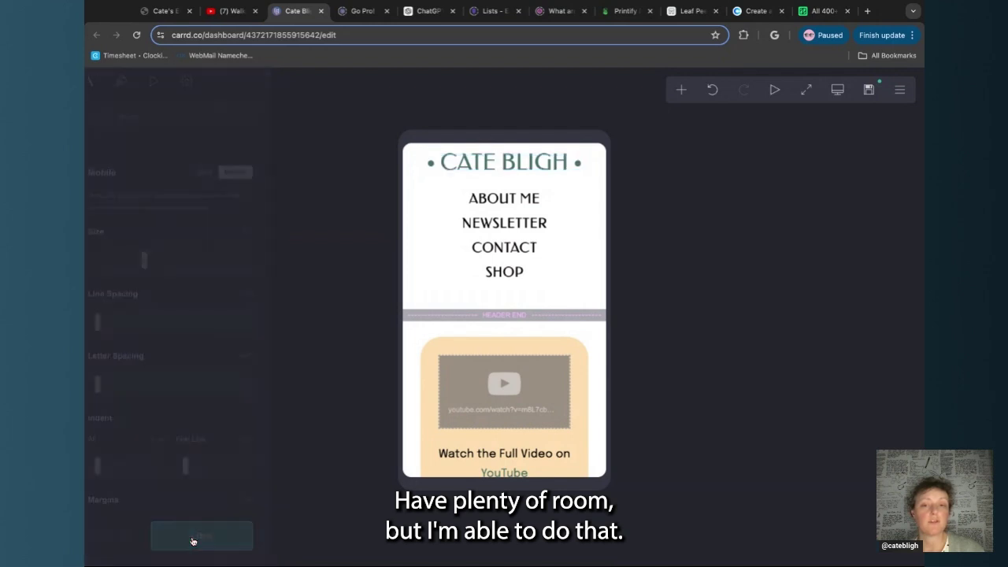
# Scroll the phone preview down to the Subscribe, Follow Me and Buy Me a Coffee buttons
pyautogui.scroll(-5, 434, 295)
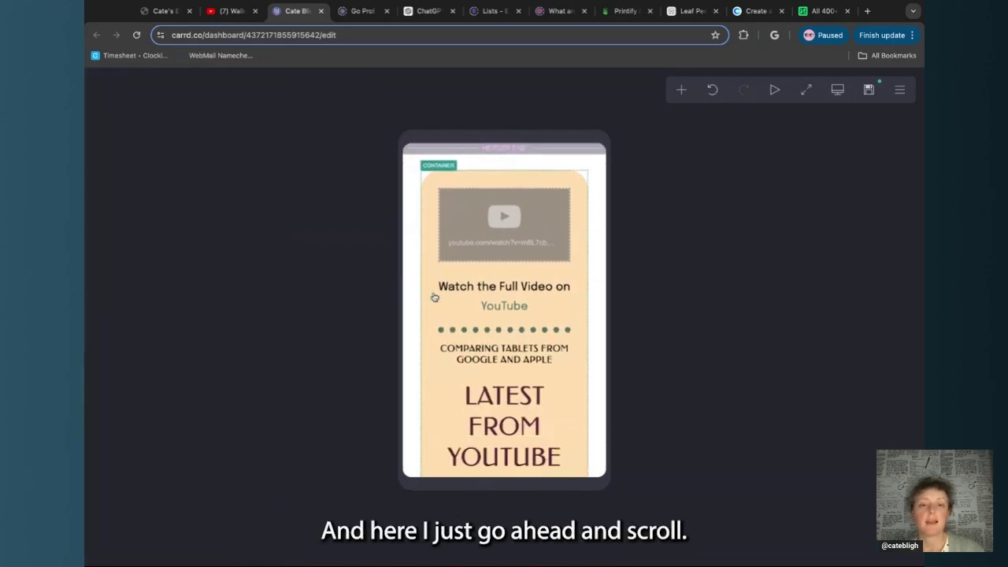
pyautogui.scroll(-1, 434, 297)
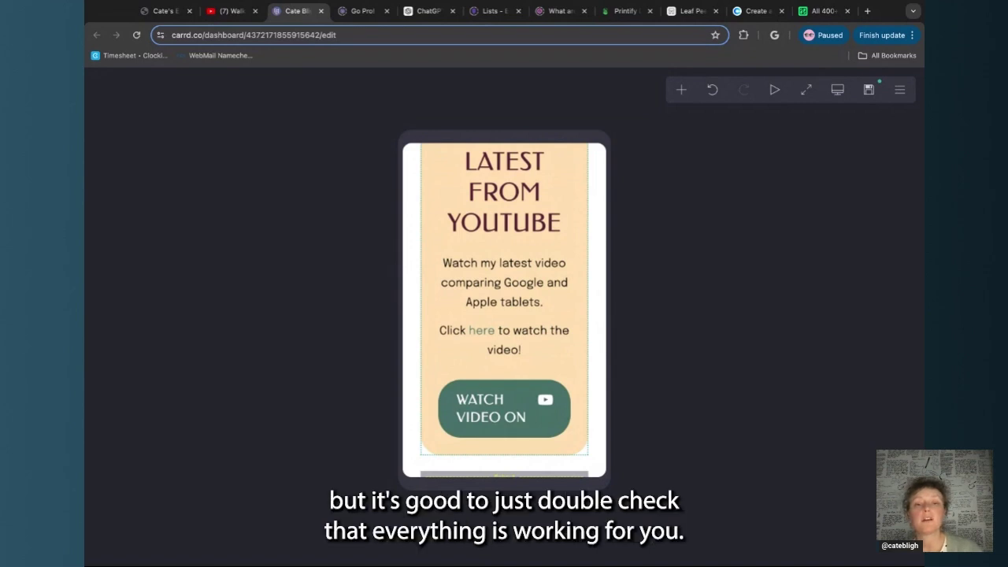
pyautogui.scroll(-7, 434, 297)
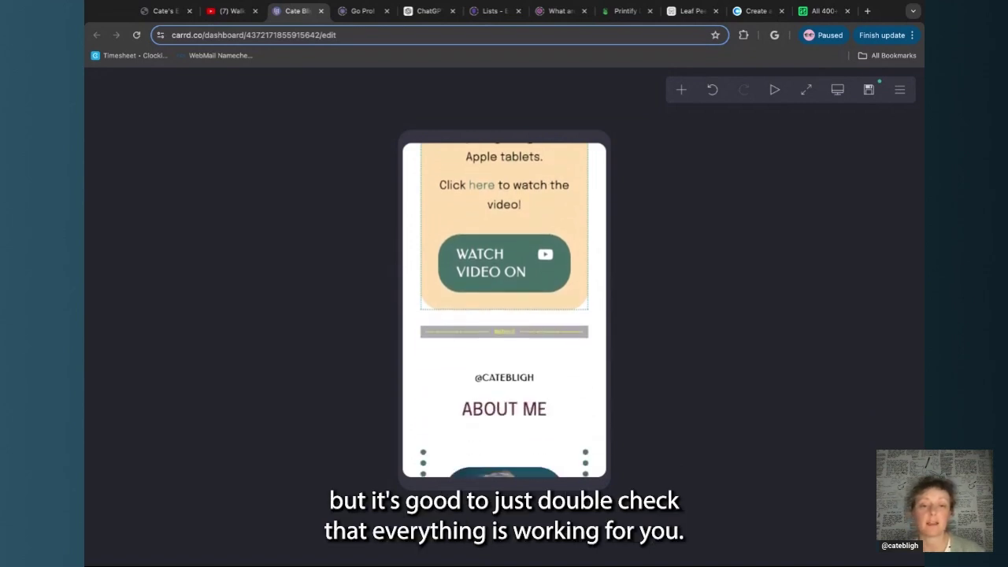
pyautogui.scroll(-5, 461, 193)
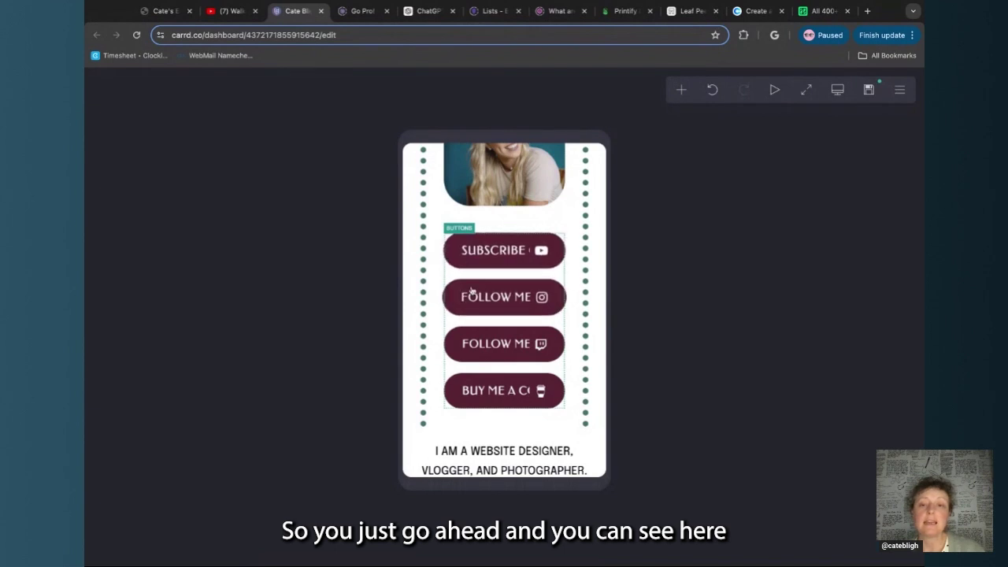
# Set the social buttons group to a manual mobile size of 1
pyautogui.click(558, 276)
pyautogui.scroll(-2, 158, 331)
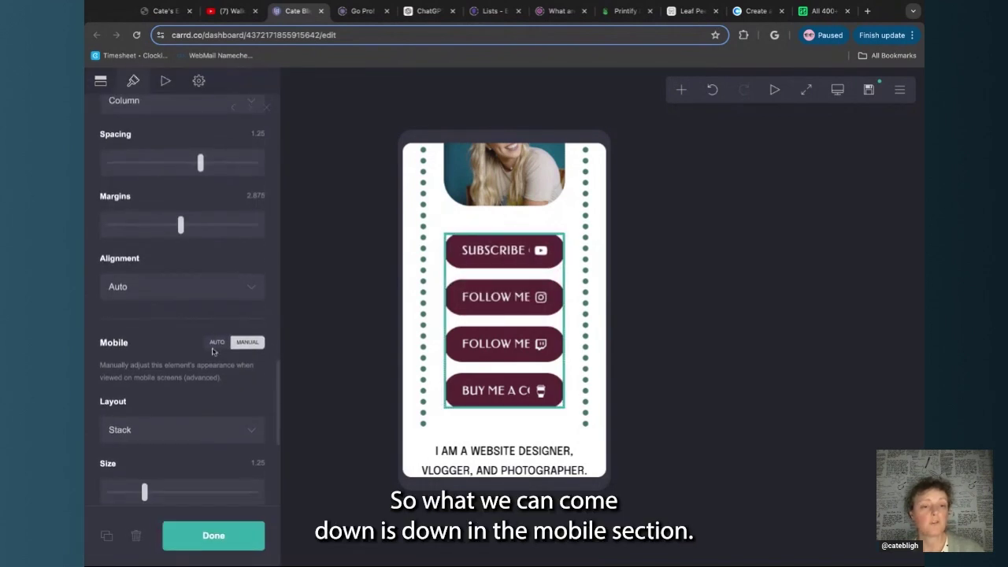
pyautogui.scroll(-4, 124, 319)
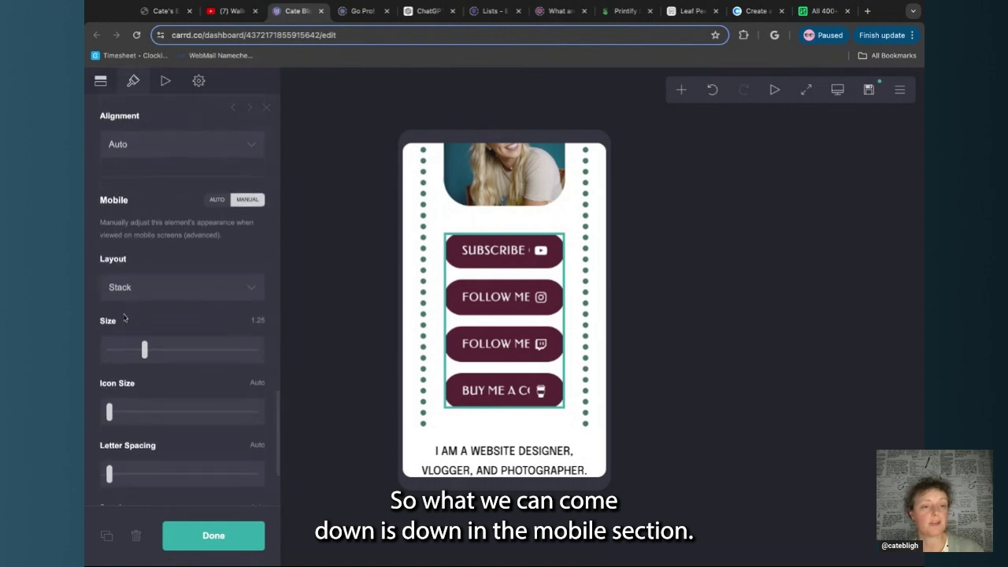
pyautogui.moveTo(144, 330); pyautogui.dragTo(124, 329)
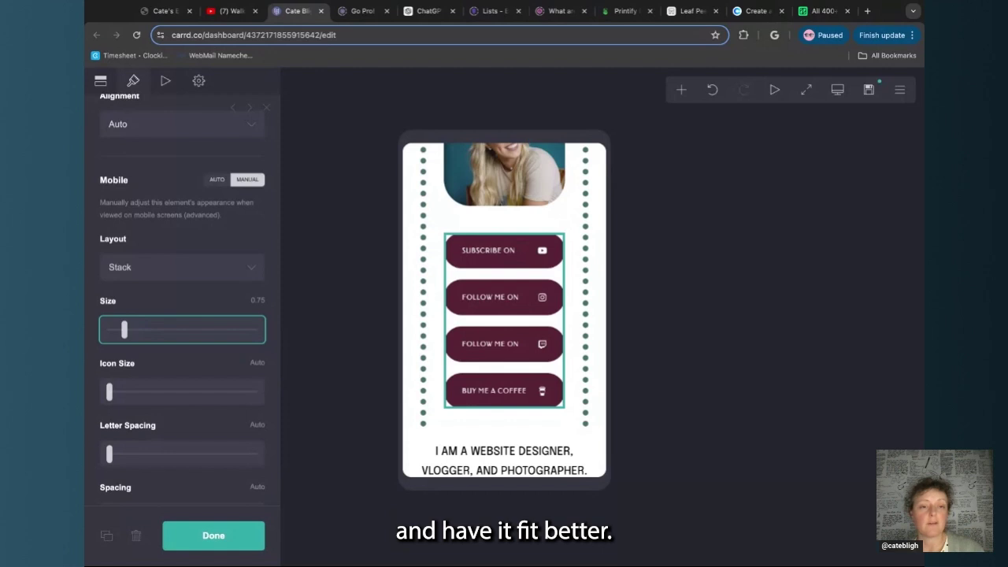
pyautogui.moveTo(125, 330)
pyautogui.mouseDown()
pyautogui.moveTo(134, 329)
pyautogui.moveTo(123, 330)
pyautogui.mouseUp()
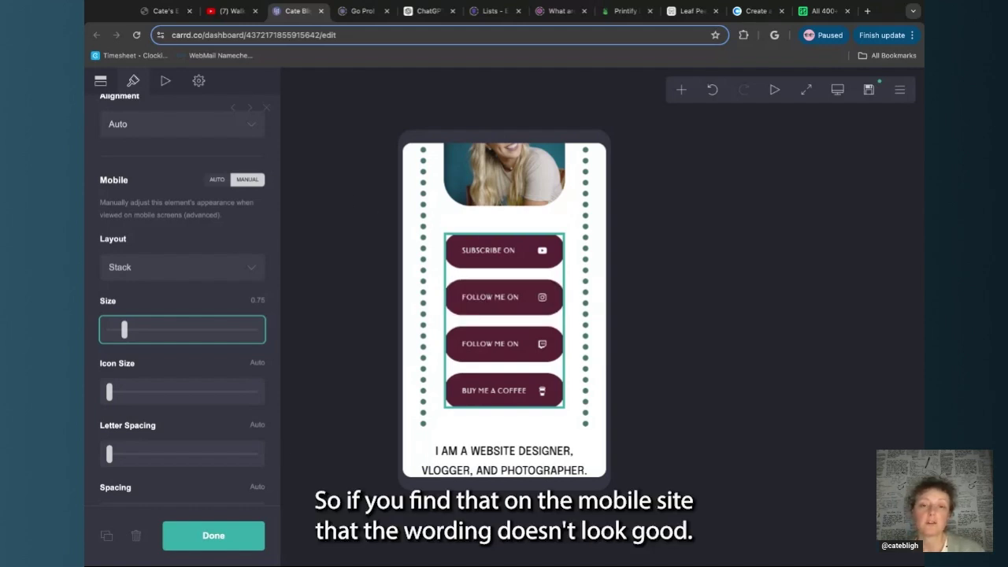
pyautogui.moveTo(122, 331); pyautogui.dragTo(134, 331)
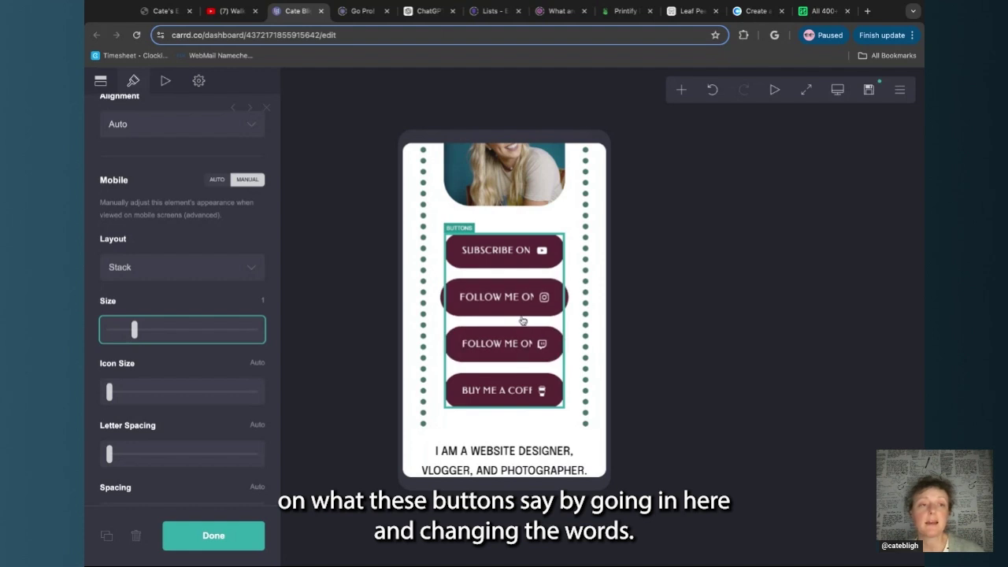
# Shorten the coffee button's label from 'Buy Me A Coffee' to 'Buy A Coffee'
pyautogui.click(100, 80)
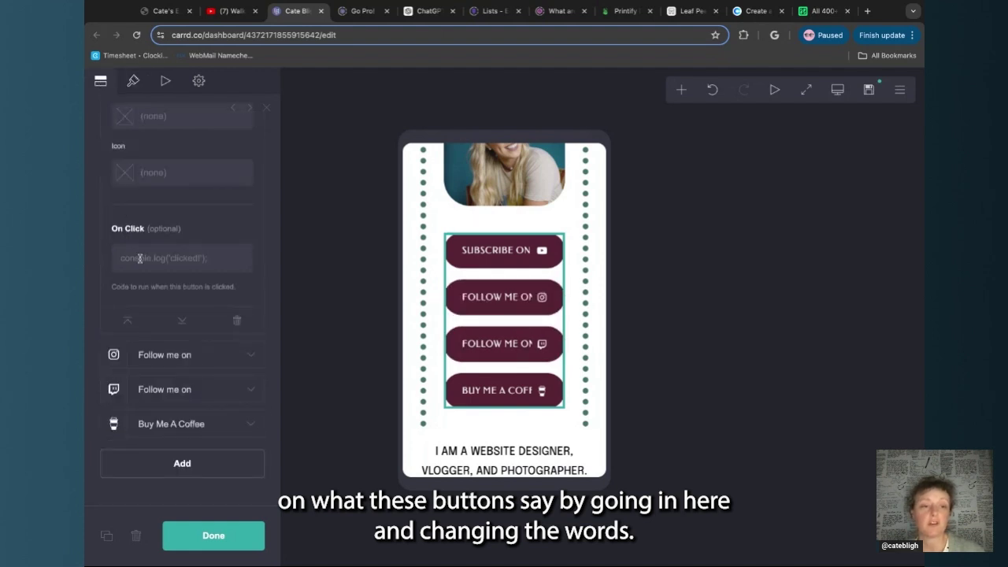
pyautogui.click(173, 422)
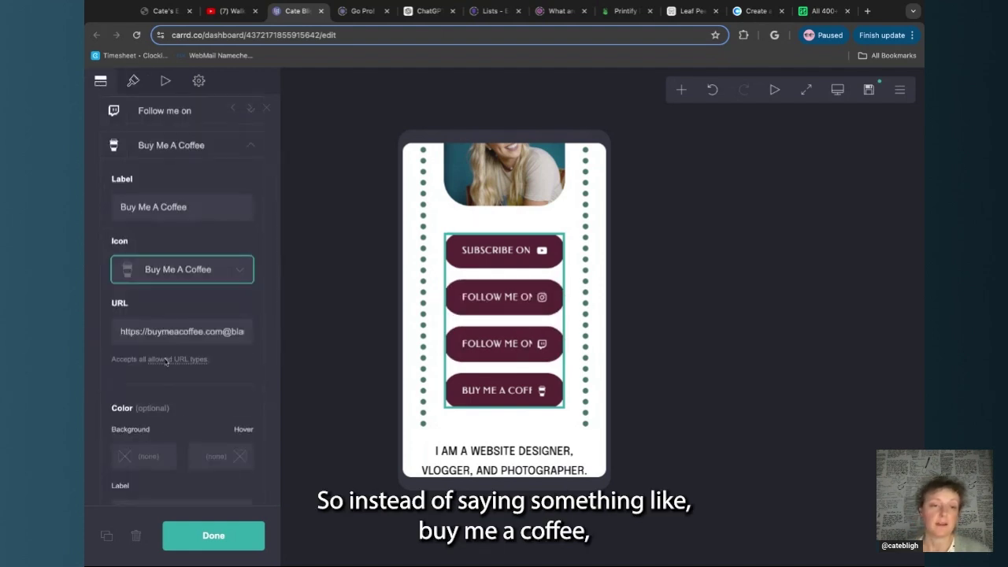
pyautogui.scroll(-1, 175, 336)
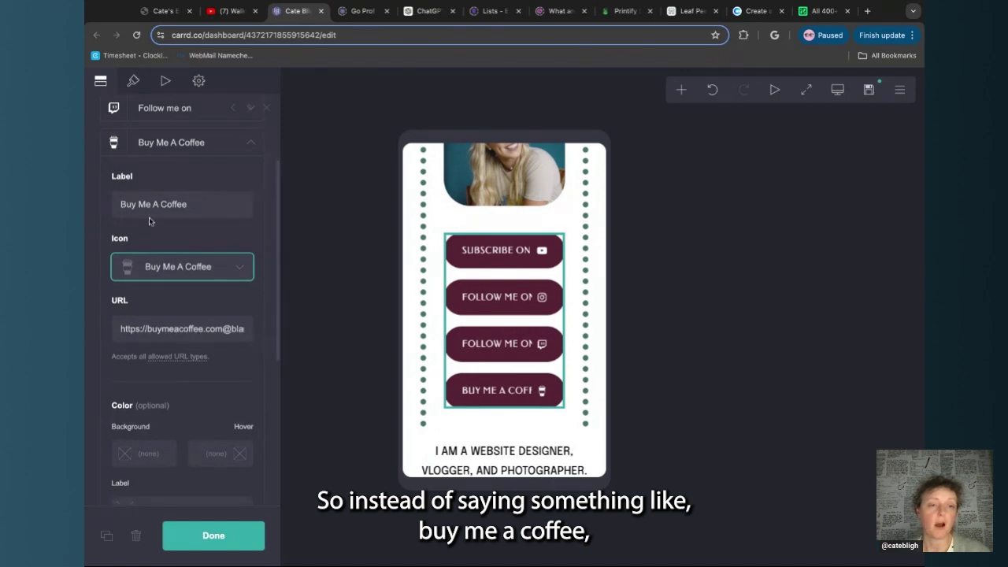
pyautogui.doubleClick(145, 208)
pyautogui.press('BackSpace')
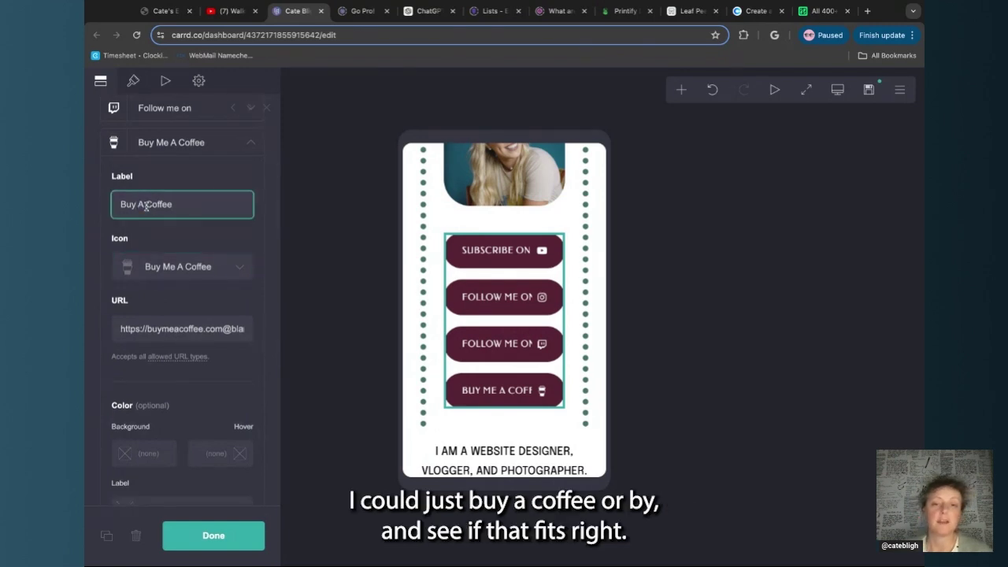
pyautogui.click(190, 235)
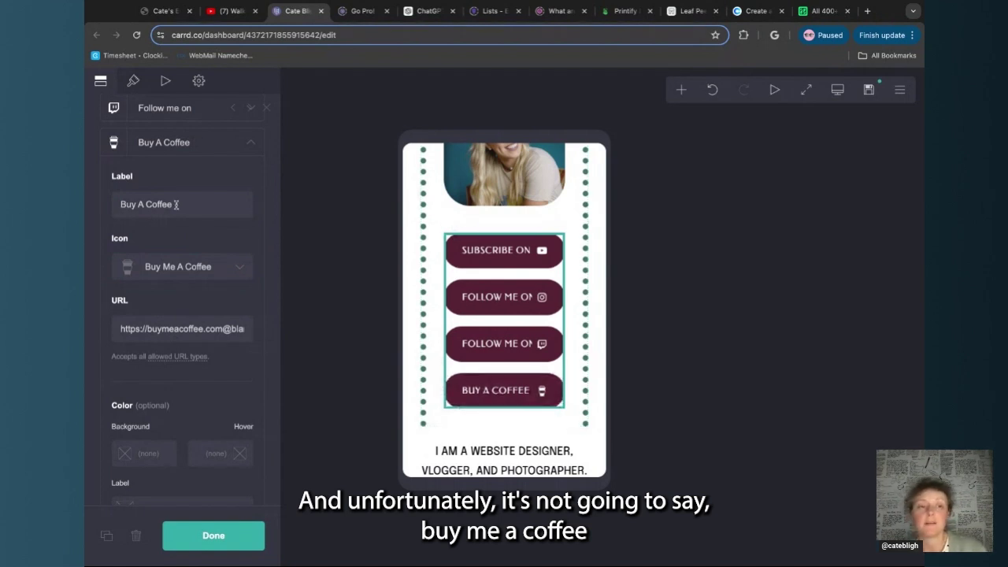
# Restore the coffee button's label to 'Buy Me A Coffee'
pyautogui.click(135, 207)
pyautogui.write('Me')
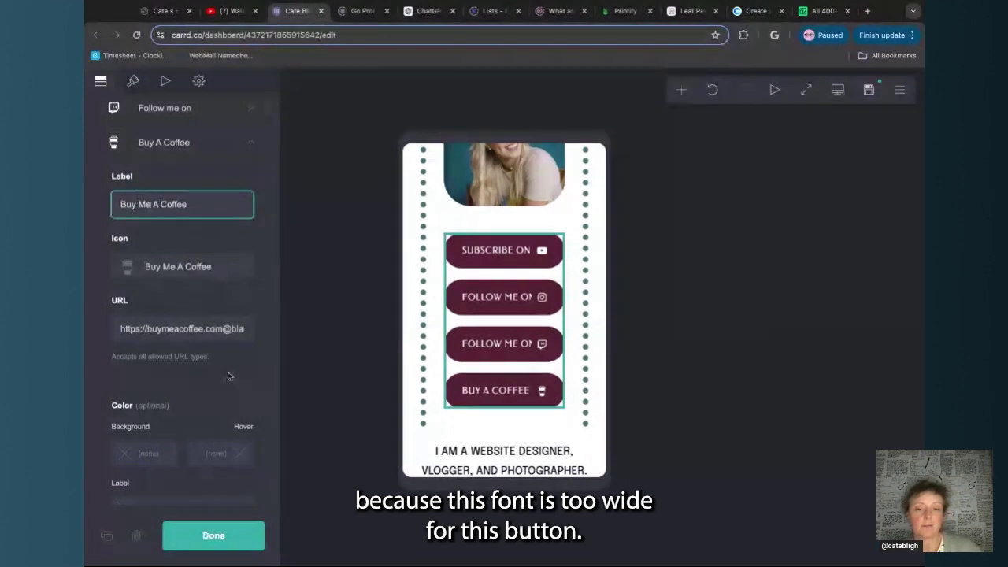
pyautogui.click(250, 235)
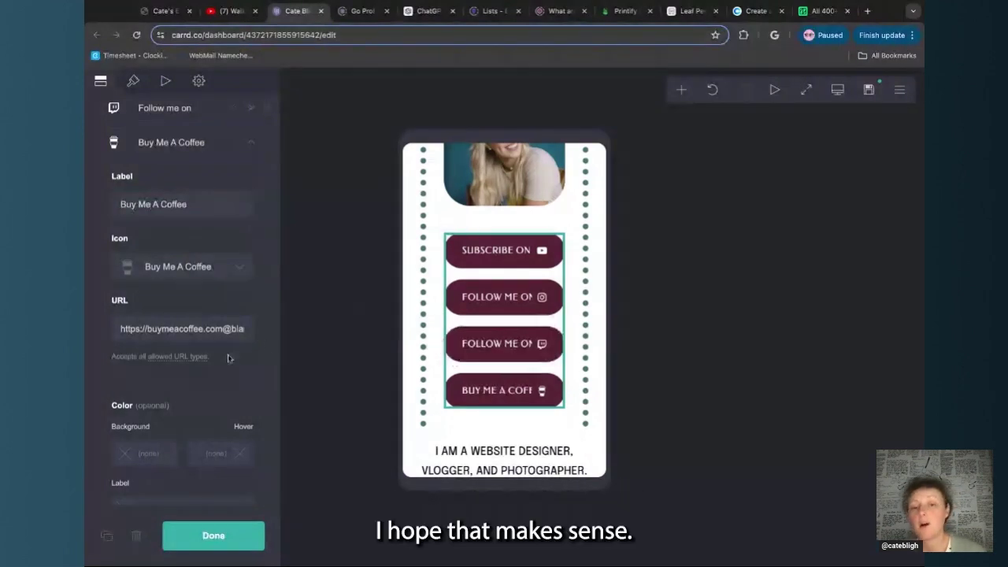
pyautogui.scroll(-3, 457, 425)
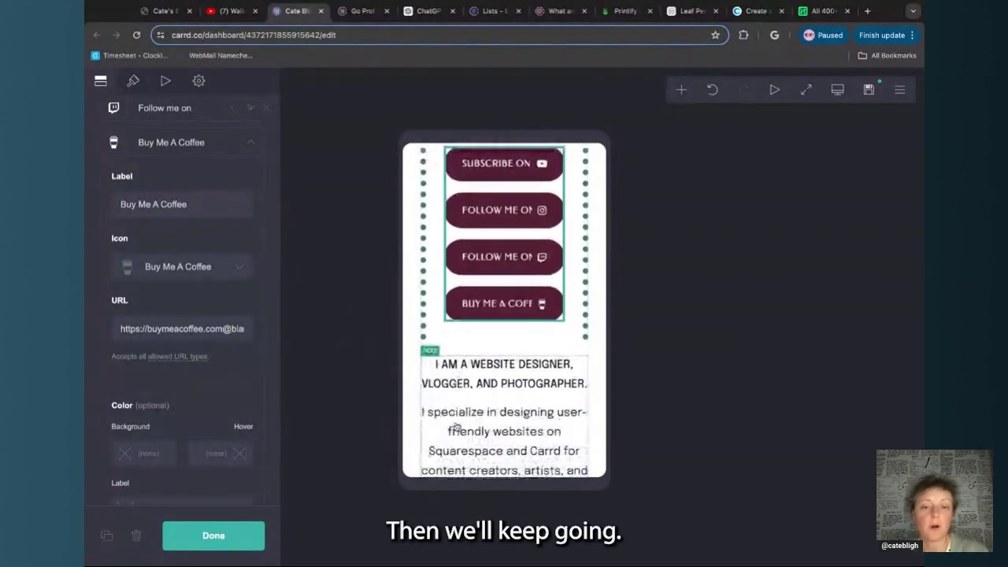
pyautogui.scroll(-10, 456, 428)
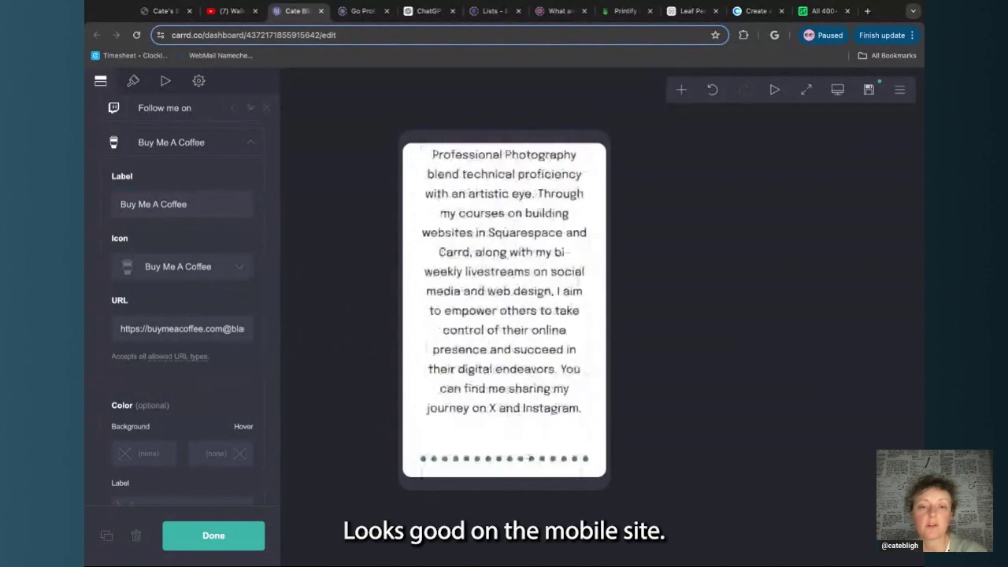
pyautogui.scroll(-15, 456, 417)
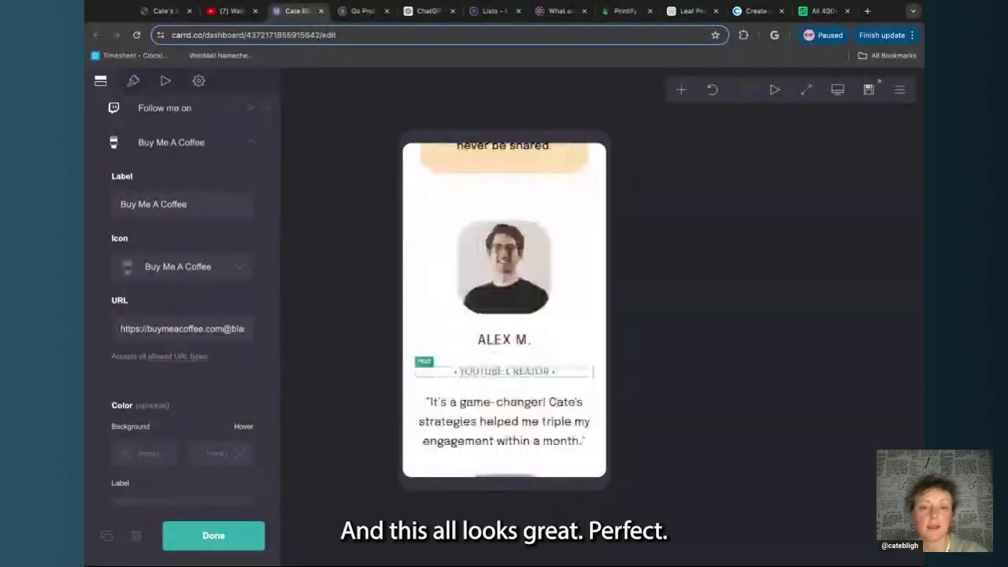
pyautogui.scroll(-15, 490, 284)
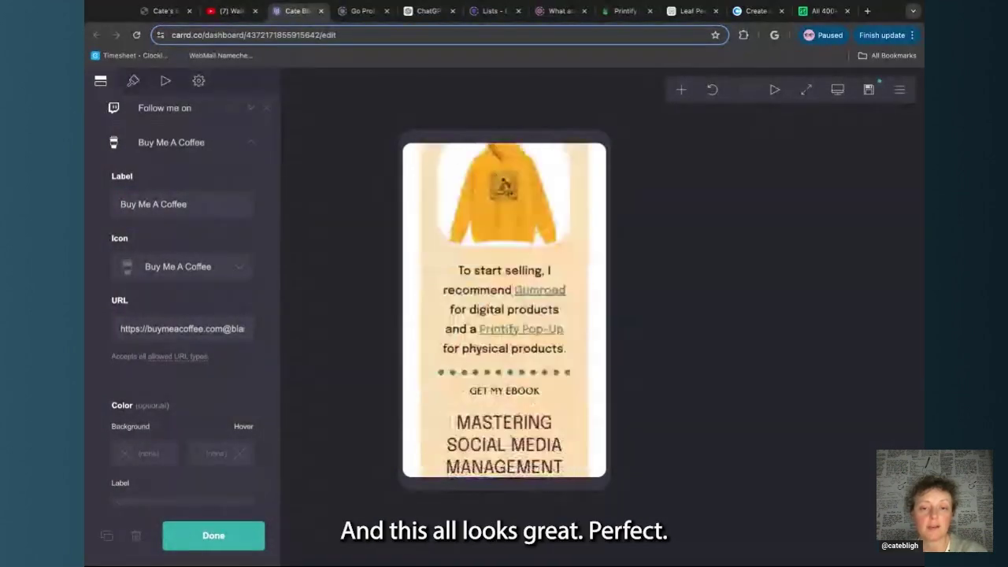
pyautogui.scroll(5, 490, 284)
pyautogui.scroll(-3, 500, 280)
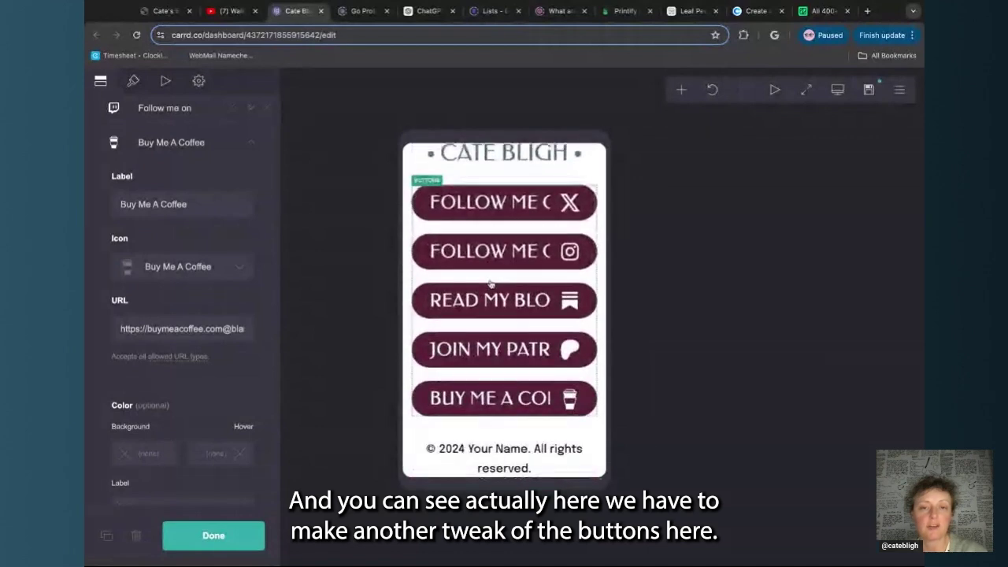
pyautogui.scroll(1, 507, 276)
# Reduce the footer link buttons' manual mobile size to 1.6 so their labels fit
pyautogui.click(508, 277)
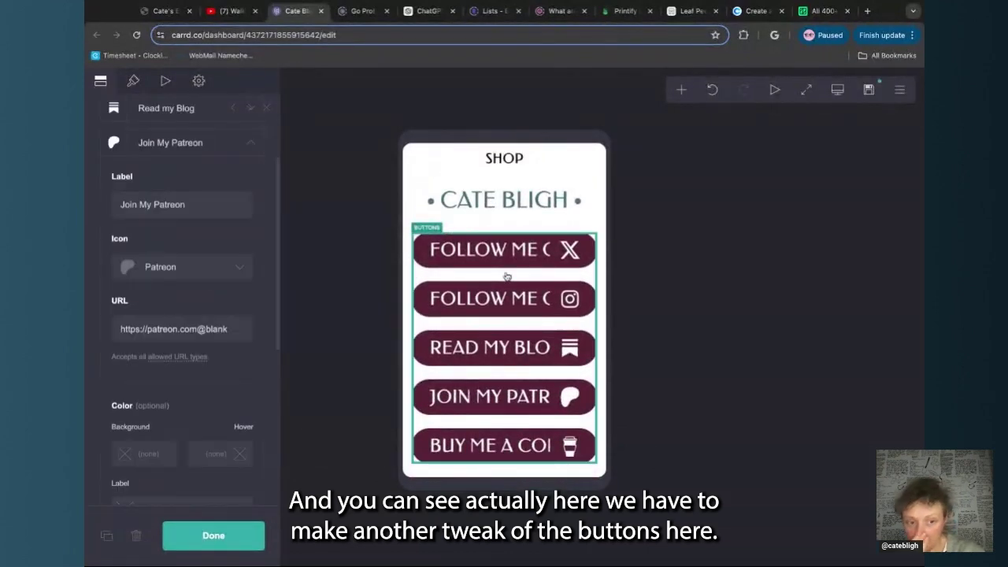
pyautogui.scroll(-1, 159, 288)
pyautogui.scroll(-5, 159, 289)
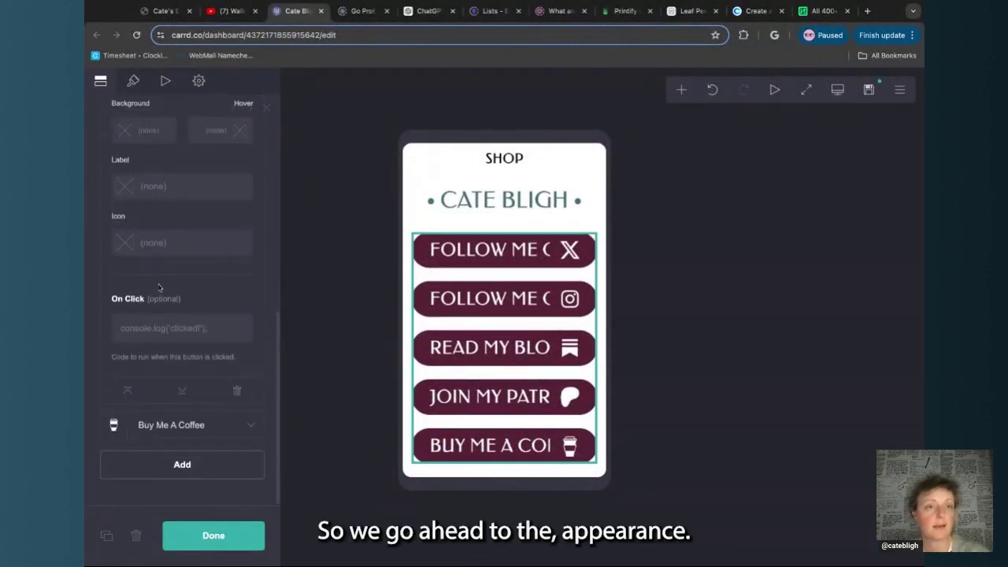
pyautogui.click(133, 81)
pyautogui.scroll(-12, 182, 286)
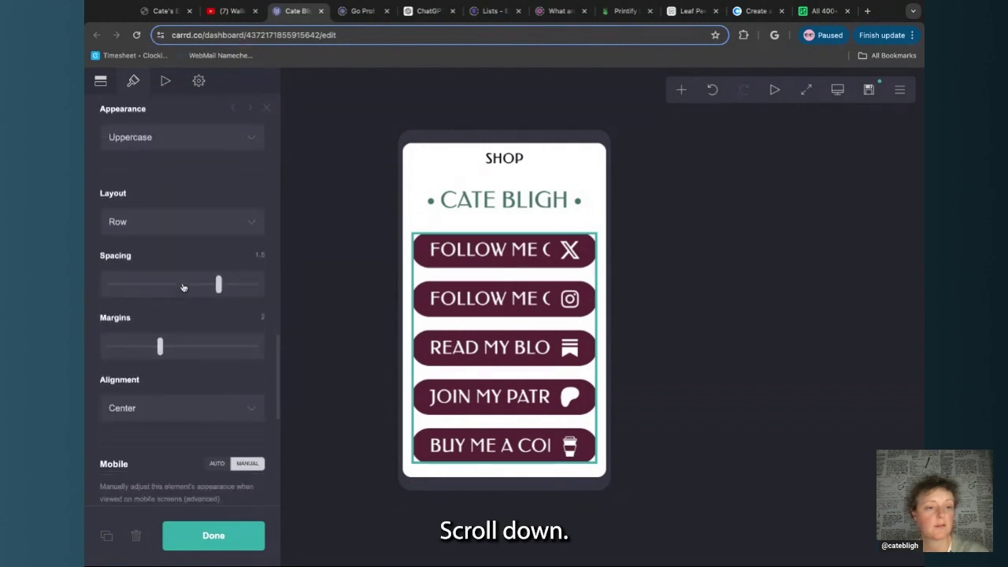
pyautogui.scroll(2, 183, 287)
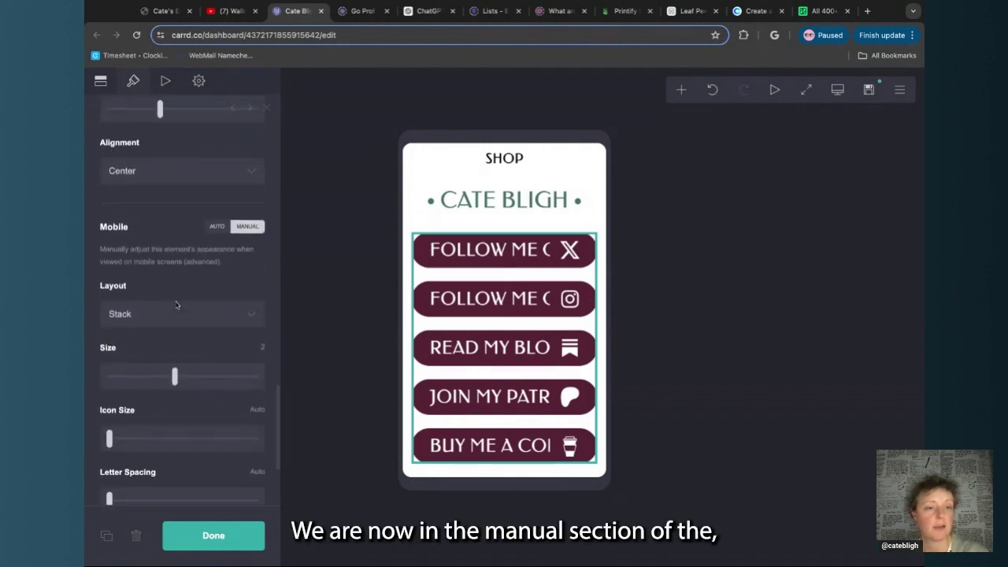
pyautogui.scroll(-2, 177, 308)
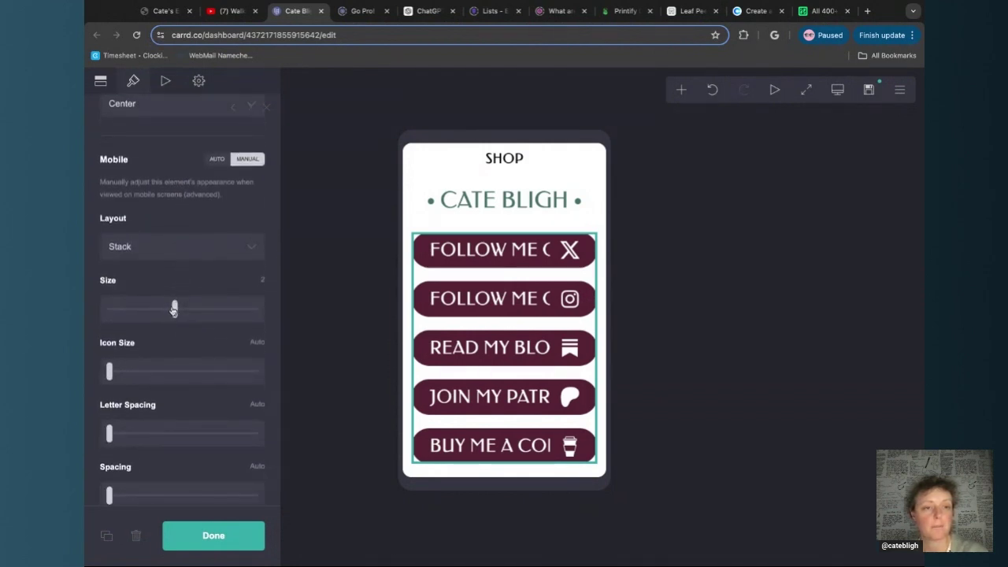
pyautogui.moveTo(175, 307); pyautogui.dragTo(154, 309)
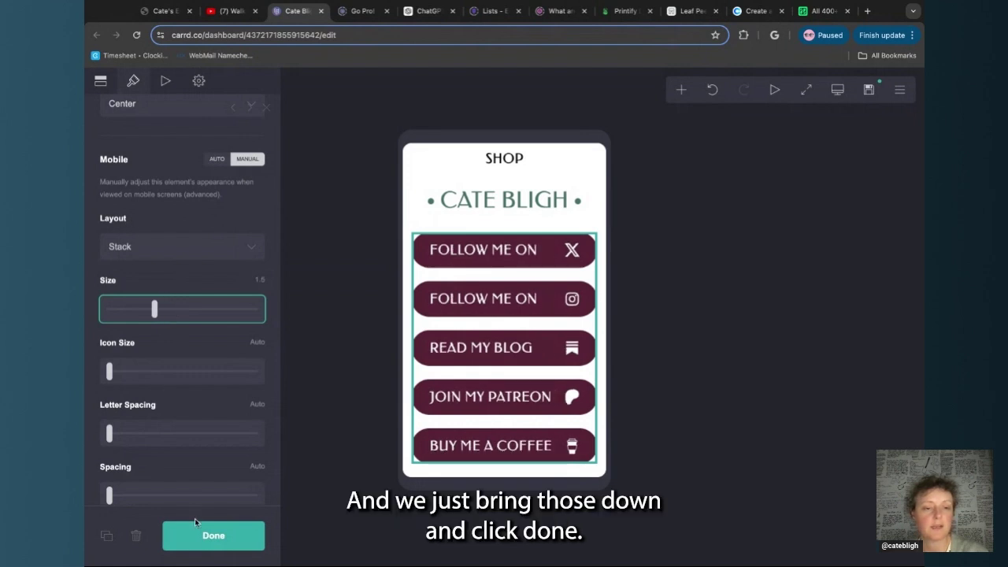
pyautogui.click(209, 536)
# Set the ABOUT ME, NEWSLETTER, CONTACT and SHOP links' manual mobile size to 2
pyautogui.scroll(4, 500, 280)
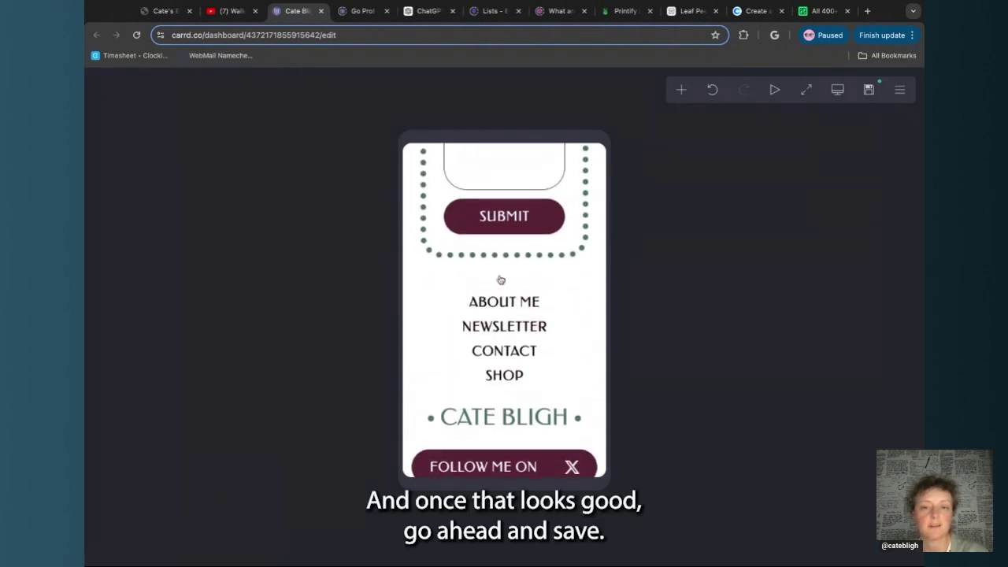
pyautogui.click(582, 350)
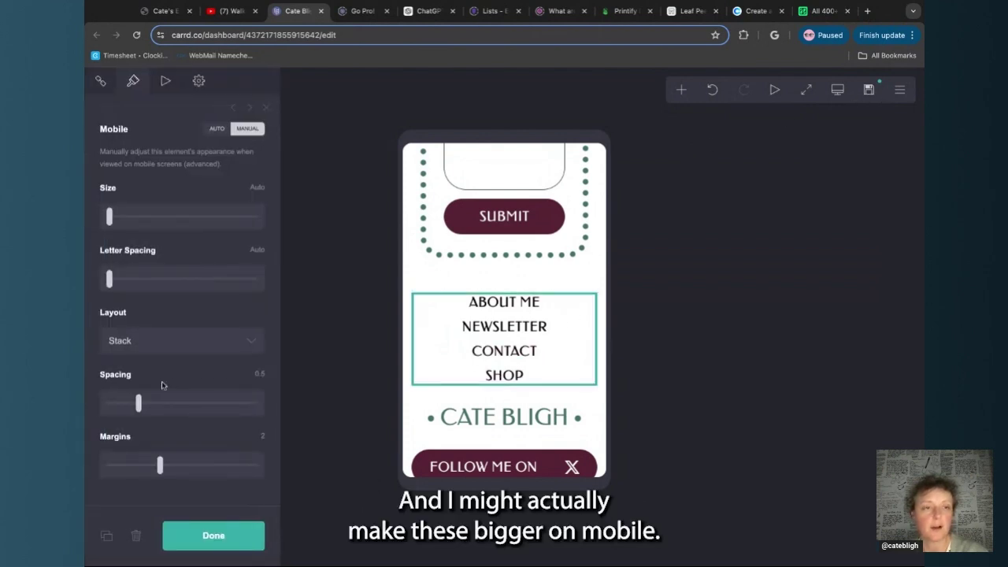
pyautogui.click(110, 226)
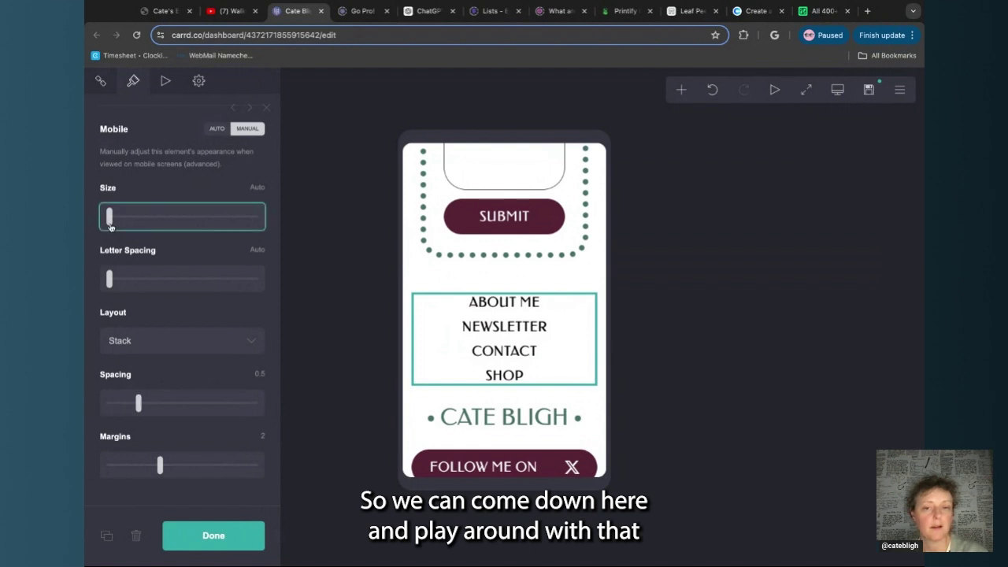
pyautogui.press('Right')
pyautogui.press('Right')
pyautogui.press('Right')
pyautogui.press('Right')
pyautogui.press('Right')
pyautogui.press('Right')
pyautogui.press('Right')
pyautogui.press('Right')
pyautogui.press('Right')
pyautogui.press('Right')
pyautogui.press('Right')
pyautogui.press('Right')
pyautogui.press('Right')
pyautogui.press('Right')
pyautogui.press('Right')
pyautogui.press('Right')
pyautogui.press('Right')
pyautogui.press('Right')
pyautogui.press('Right')
pyautogui.press('Right')
pyautogui.press('Right')
pyautogui.press('Right')
pyautogui.press('Right')
pyautogui.press('Right')
pyautogui.press('Right')
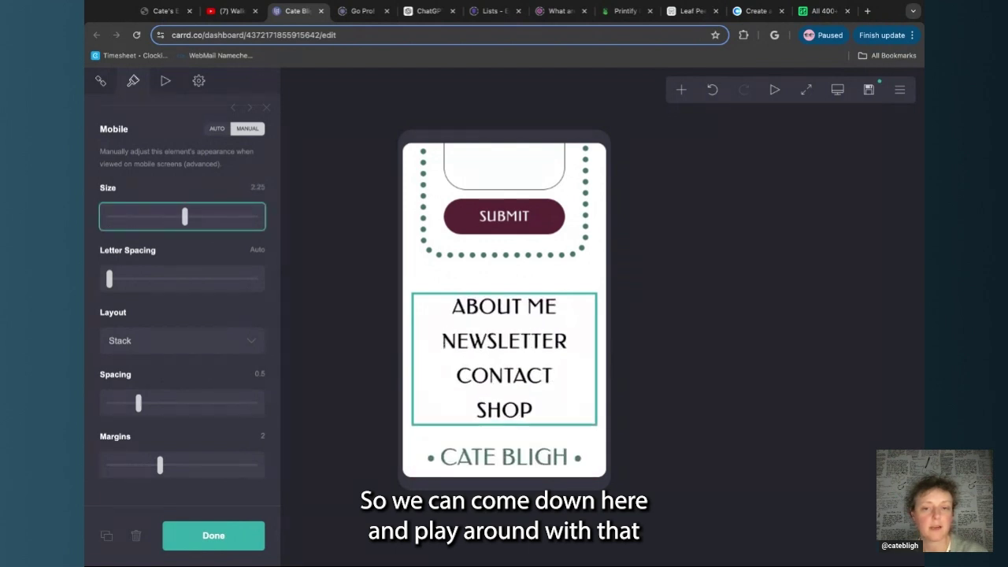
pyautogui.press('Left')
pyautogui.press('Left')
pyautogui.press('Left')
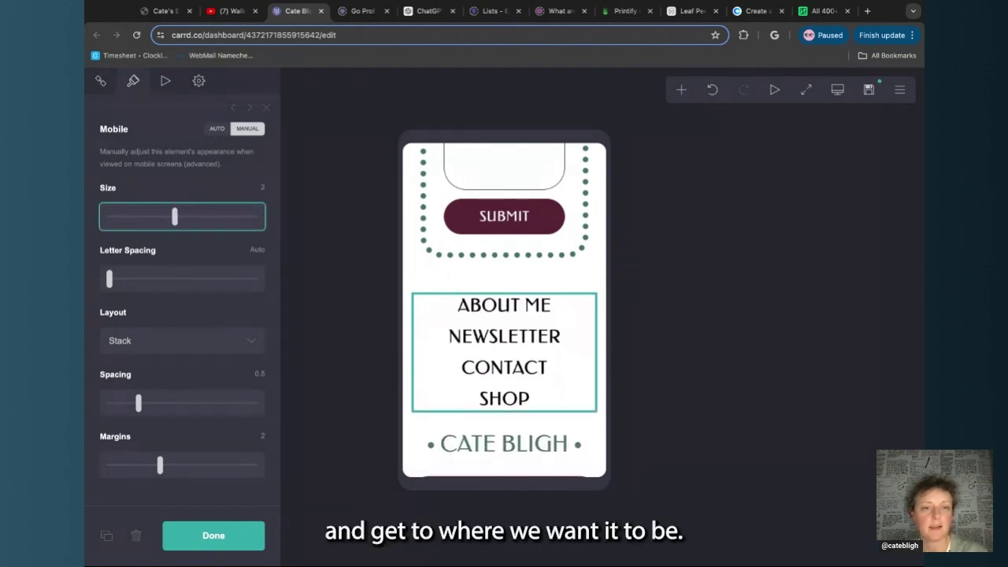
pyautogui.scroll(15, 505, 280)
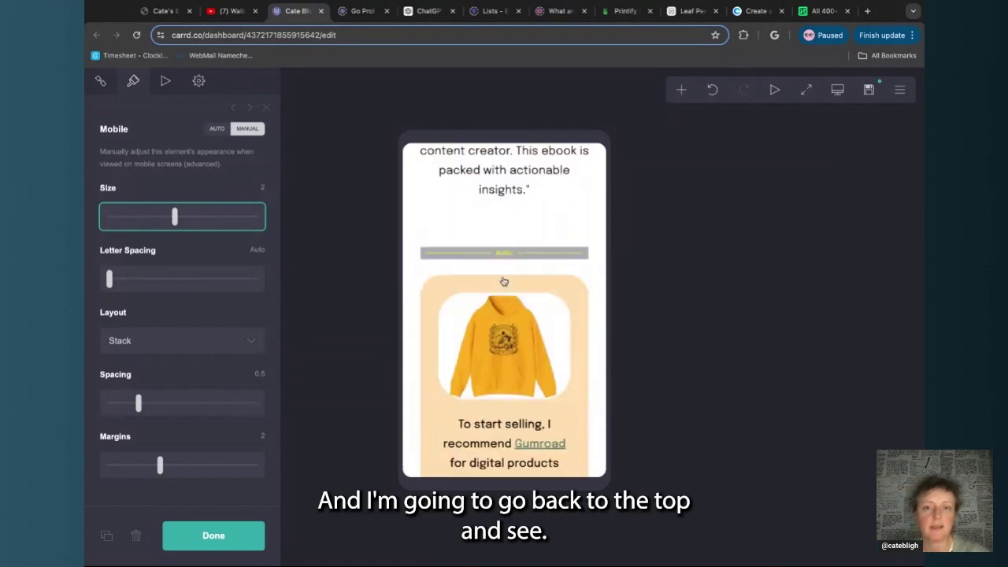
pyautogui.scroll(3, 504, 282)
pyautogui.click(457, 278)
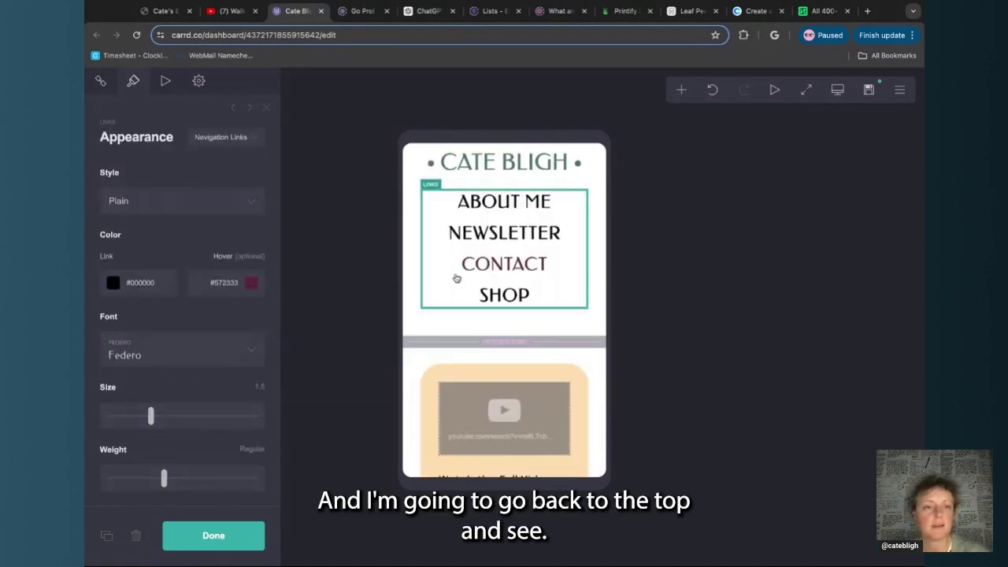
pyautogui.scroll(-2, 208, 318)
pyautogui.scroll(-5, 208, 317)
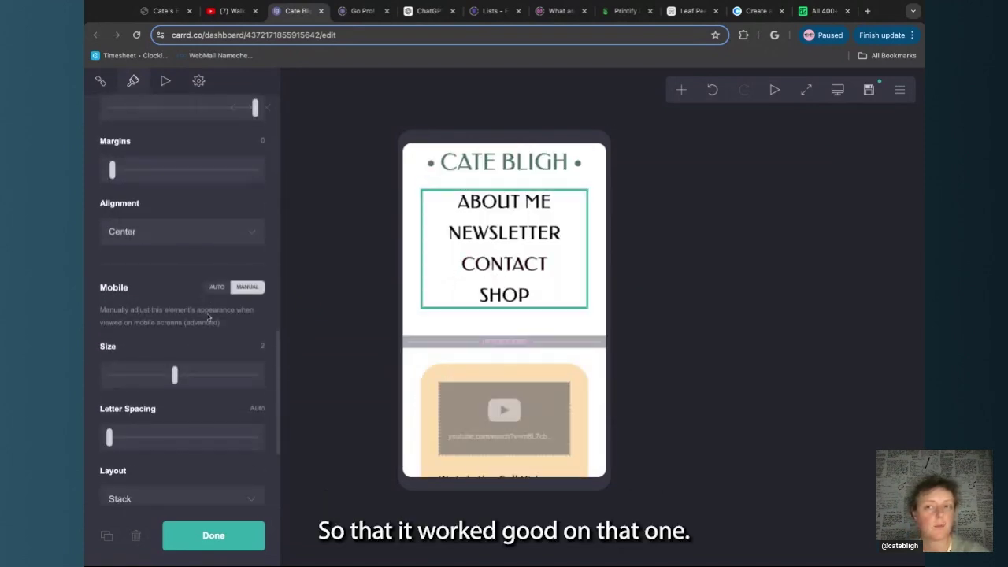
pyautogui.click(220, 535)
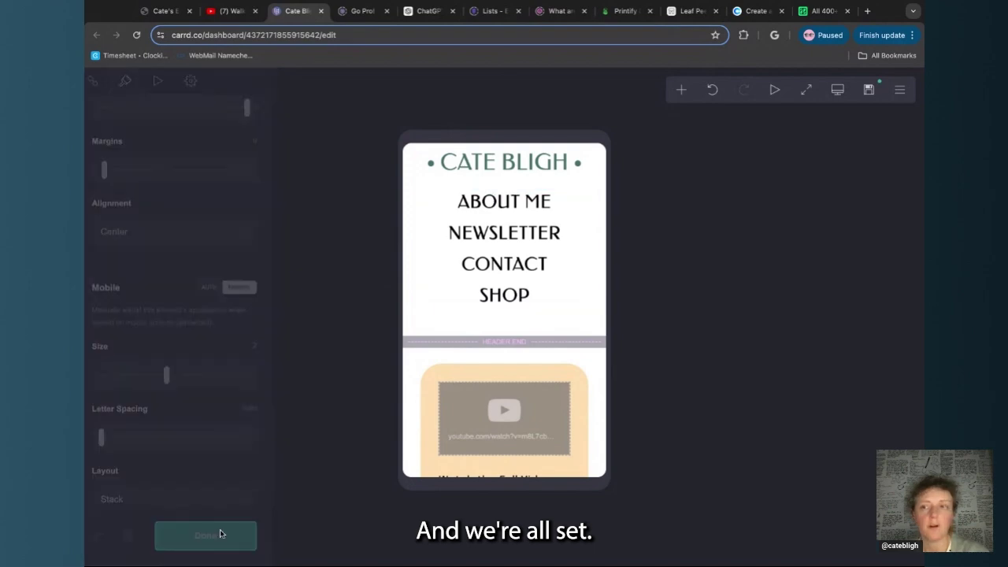
# Return to the desktop preview and save the latest changes as an offline draft
pyautogui.click(837, 92)
pyautogui.click(875, 91)
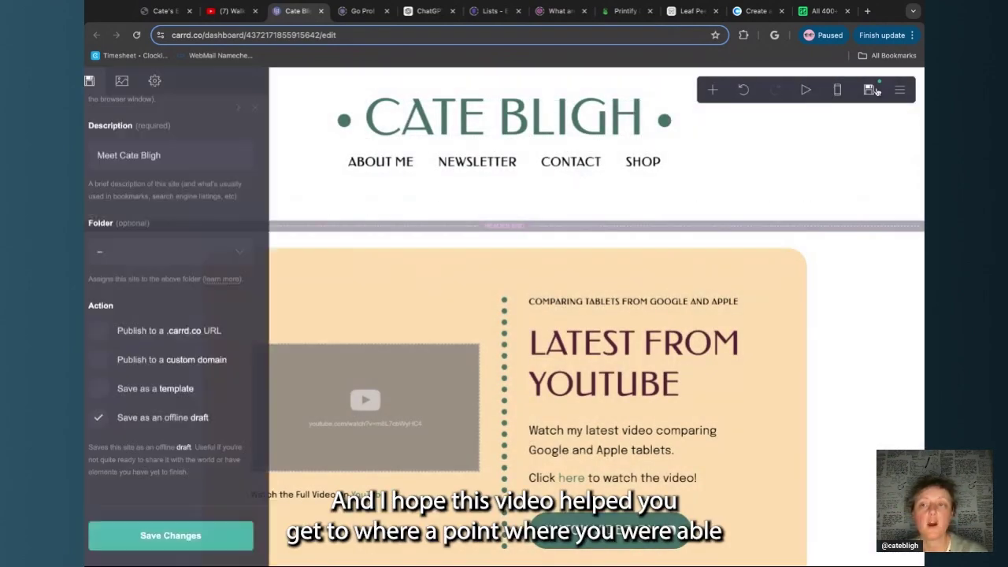
pyautogui.click(201, 529)
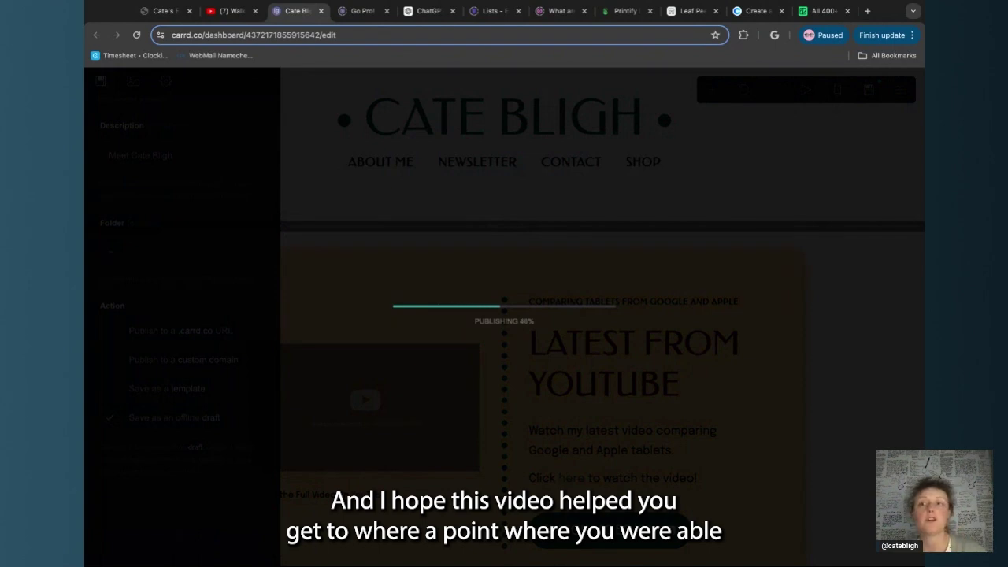
pyautogui.click(449, 356)
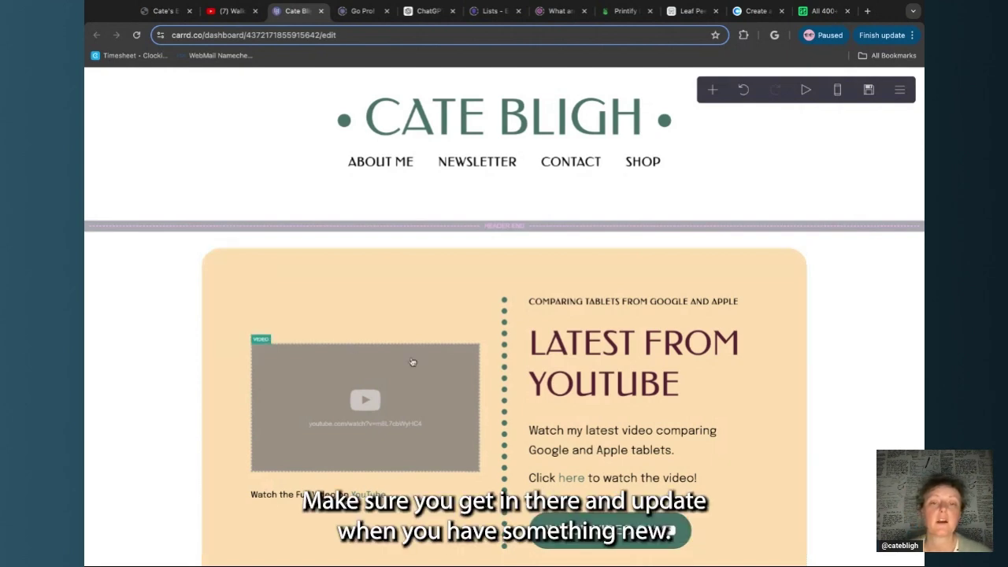
pyautogui.scroll(-2, 412, 360)
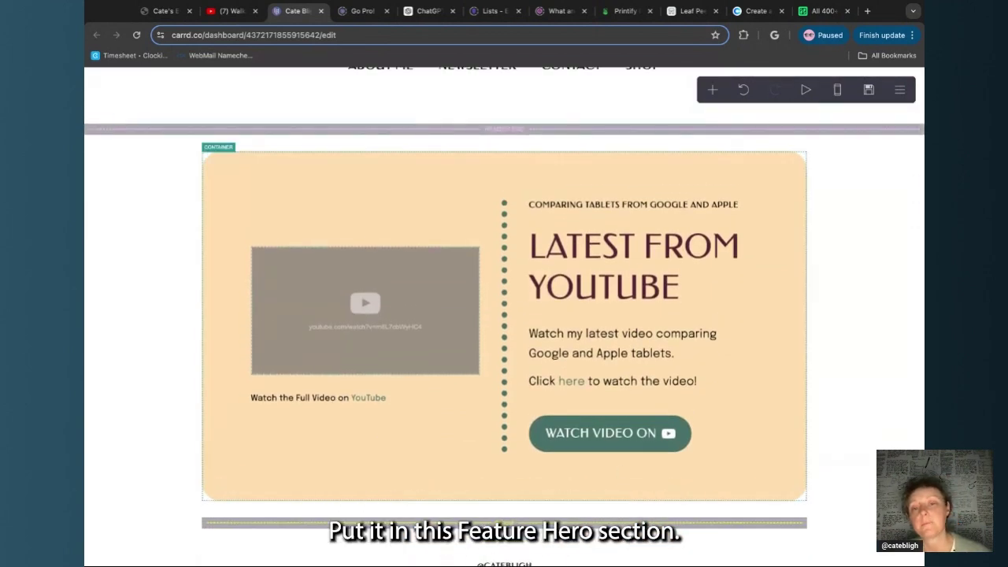
pyautogui.scroll(-5, 504, 315)
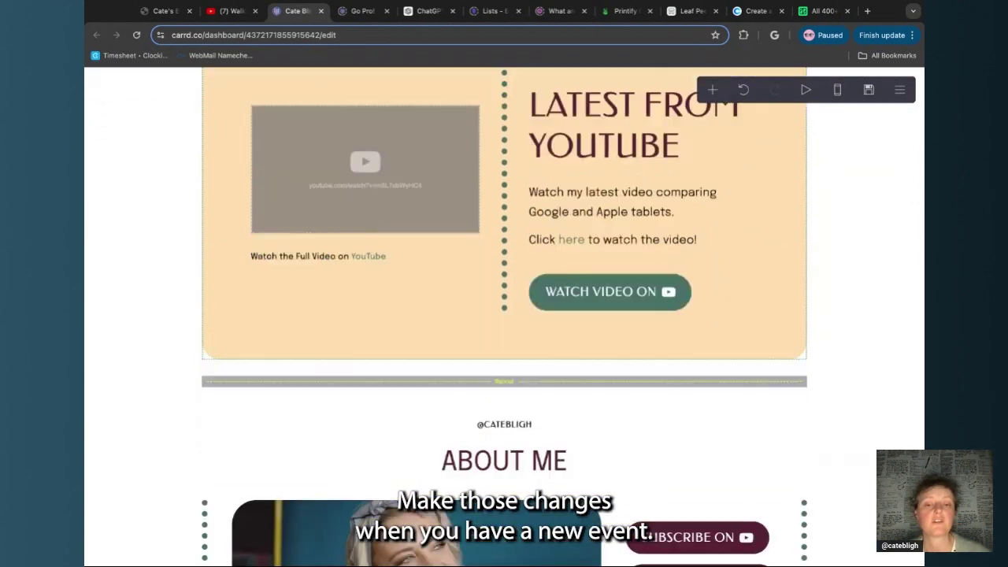
pyautogui.scroll(-3, 504, 315)
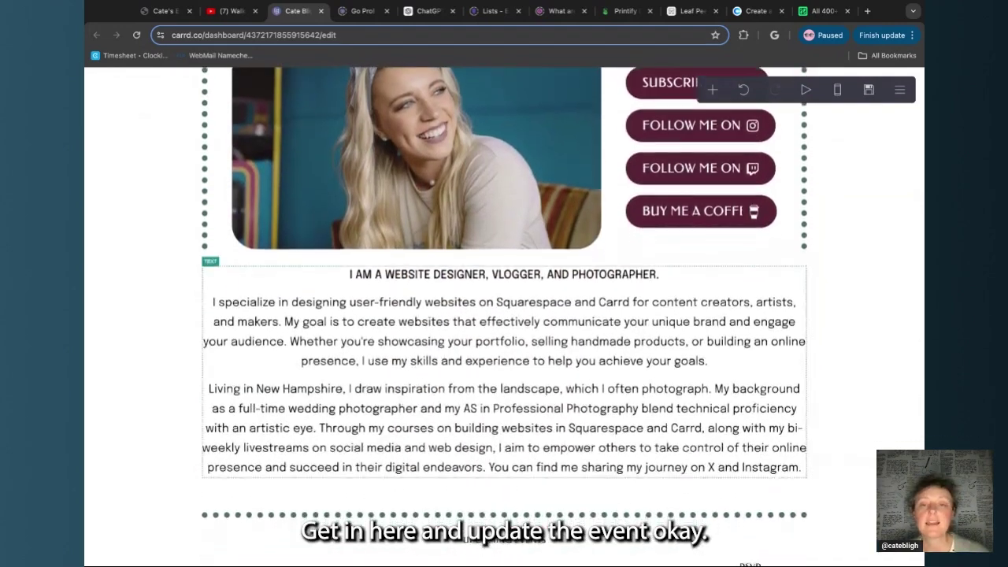
pyautogui.scroll(-2, 421, 380)
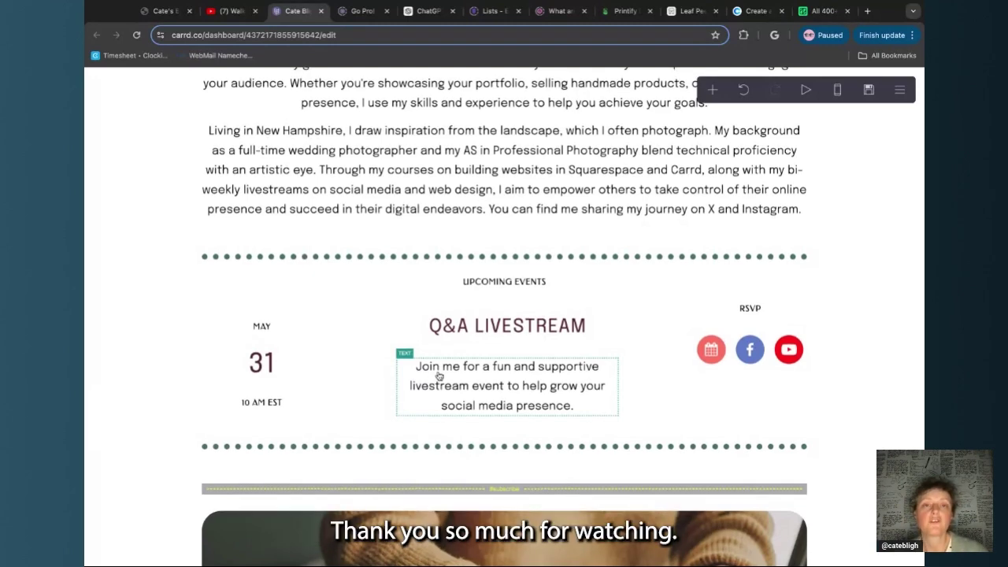
pyautogui.scroll(3, 439, 376)
pyautogui.scroll(1, 438, 376)
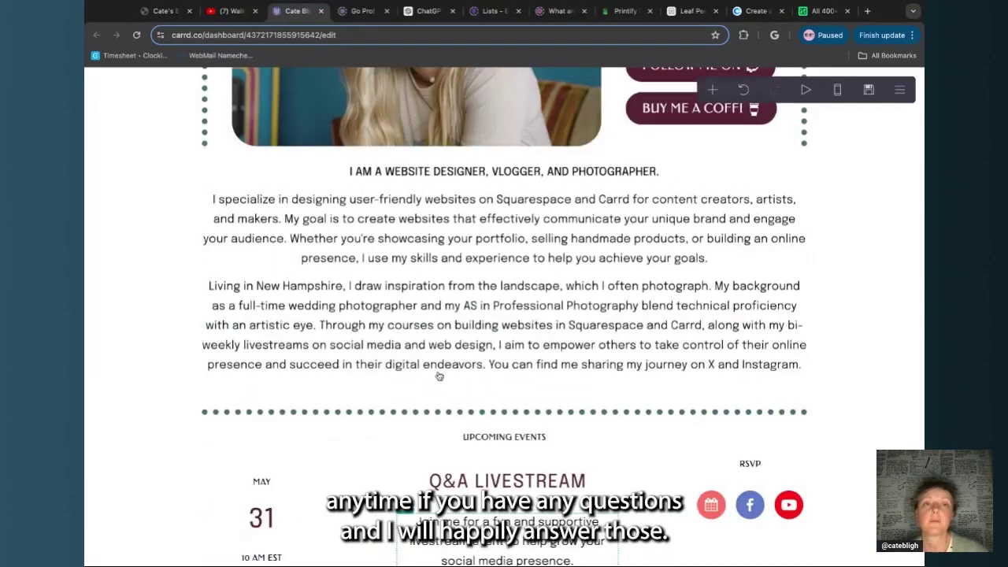